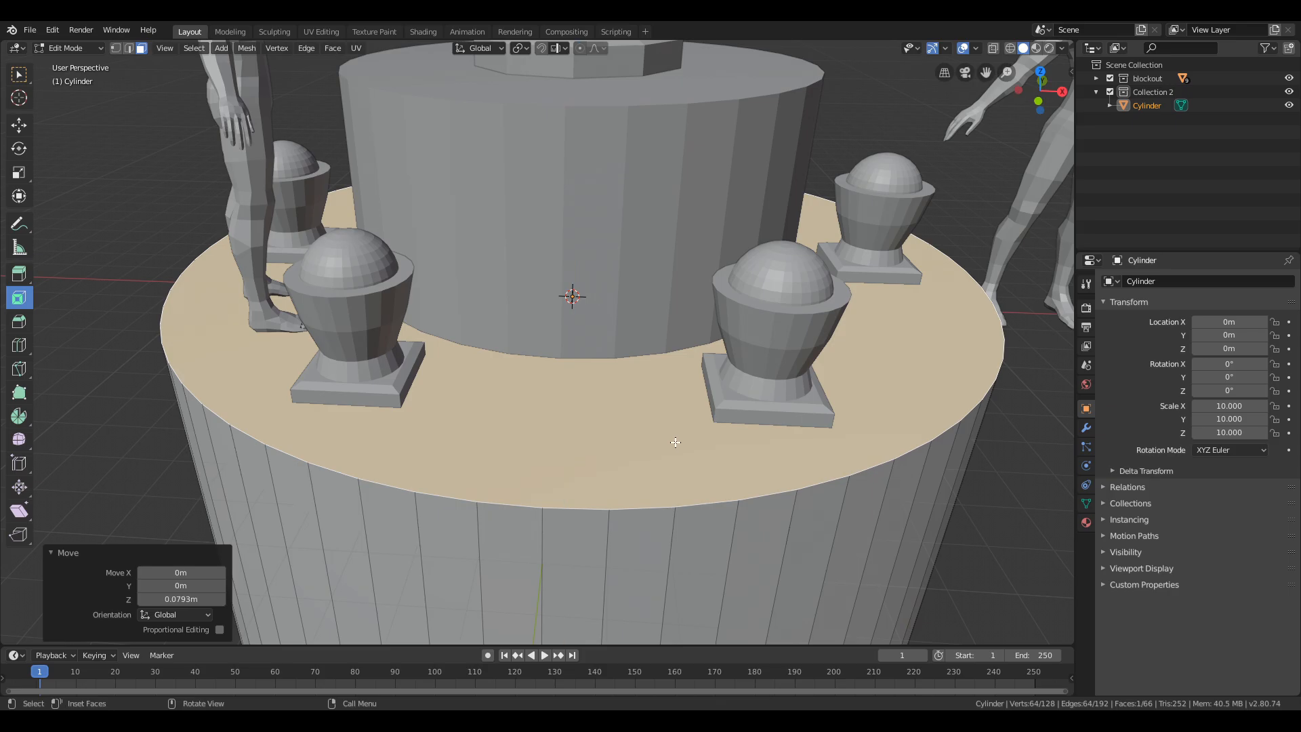
Move the base cylinder's top face along Z by about 0.00579 m.
key("g")
key("z")
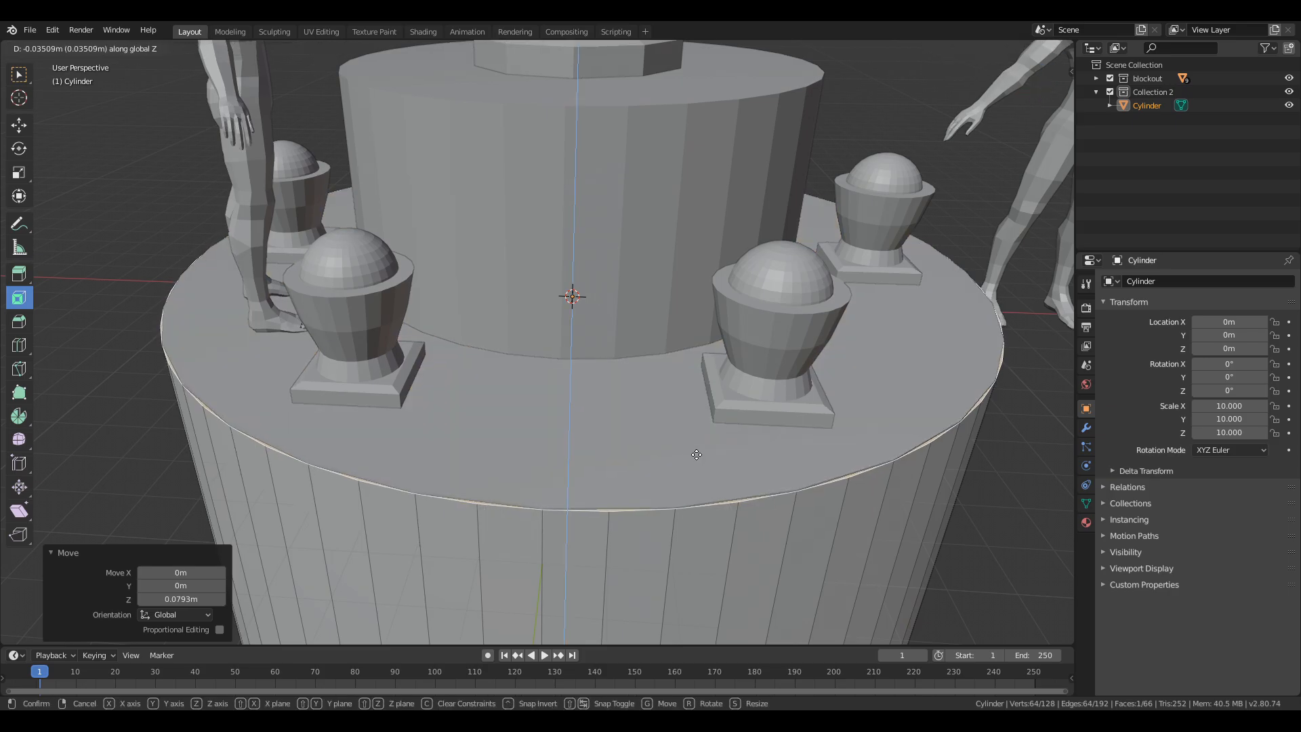
left_click(699, 454)
Move the base cylinder's bottom face up along Z by about 9.98 m, leaving a thin disc.
middle_click_drag(699, 454, 709, 356)
scroll(709, 356, "down", 3)
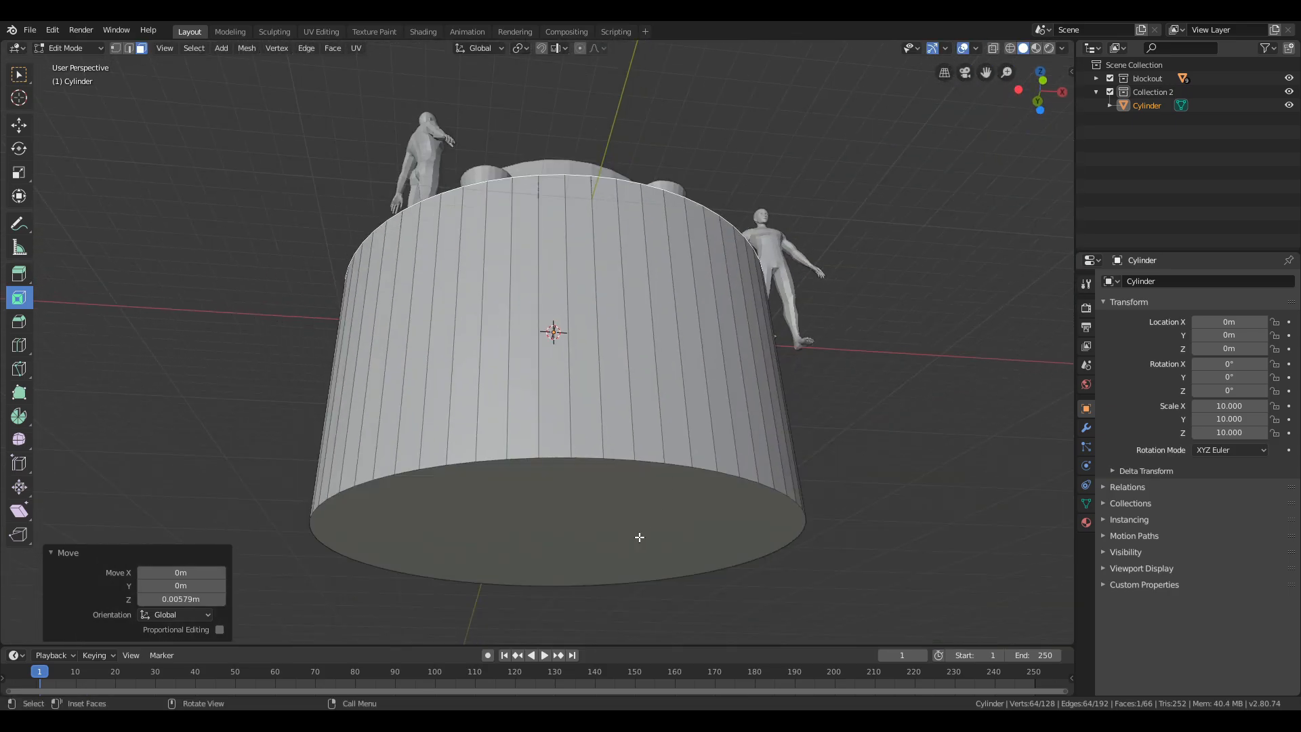
left_click(641, 537)
key("g")
key("z")
left_click(642, 330)
middle_click_drag(642, 330, 628, 429)
scroll(608, 398, "up", 4)
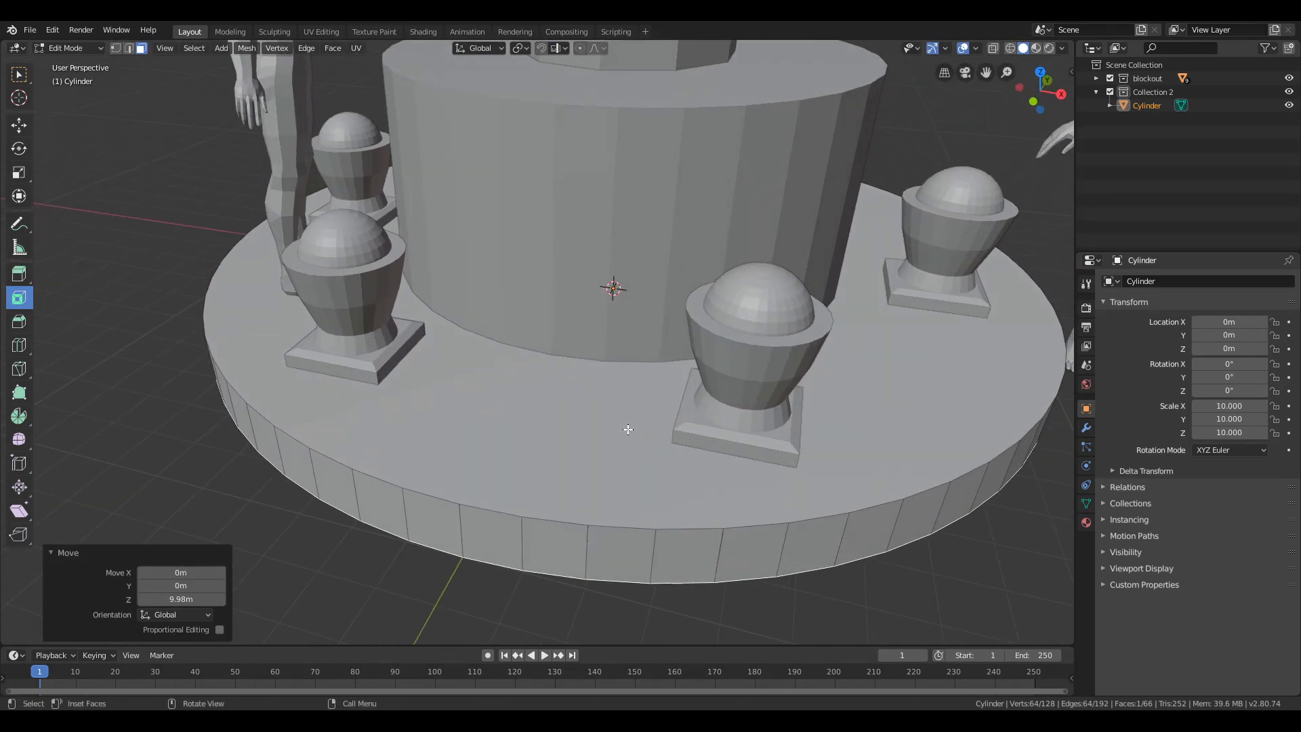
Return to Object Mode and hide the cylinder_bot object in the blockout collection.
left_click(555, 631)
key("q")
key("Tab")
left_click(788, 598)
middle_click_drag(893, 508, 828, 530, "shift")
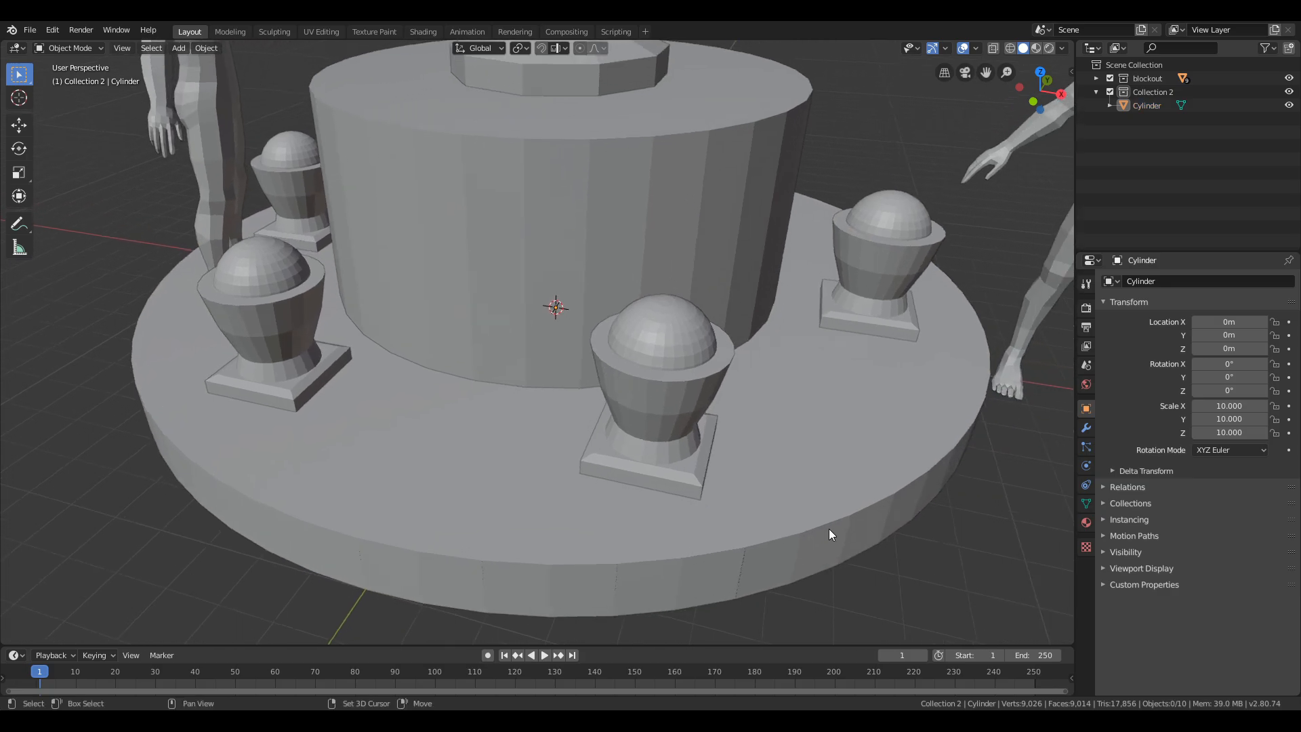
left_click(1097, 78)
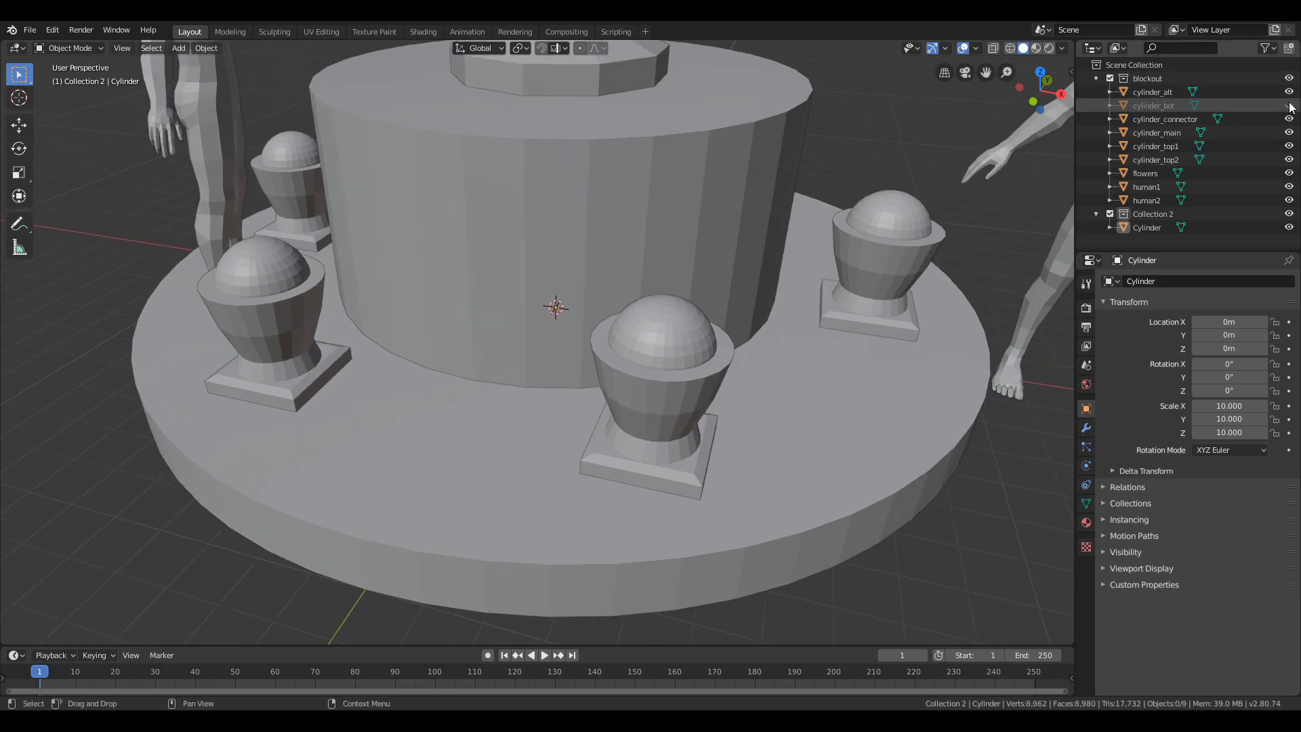
left_click(1096, 78)
Inset the disc's top face inward until its inner edge reaches the base of the central drum.
left_click(640, 543)
scroll(615, 531, "down", 2)
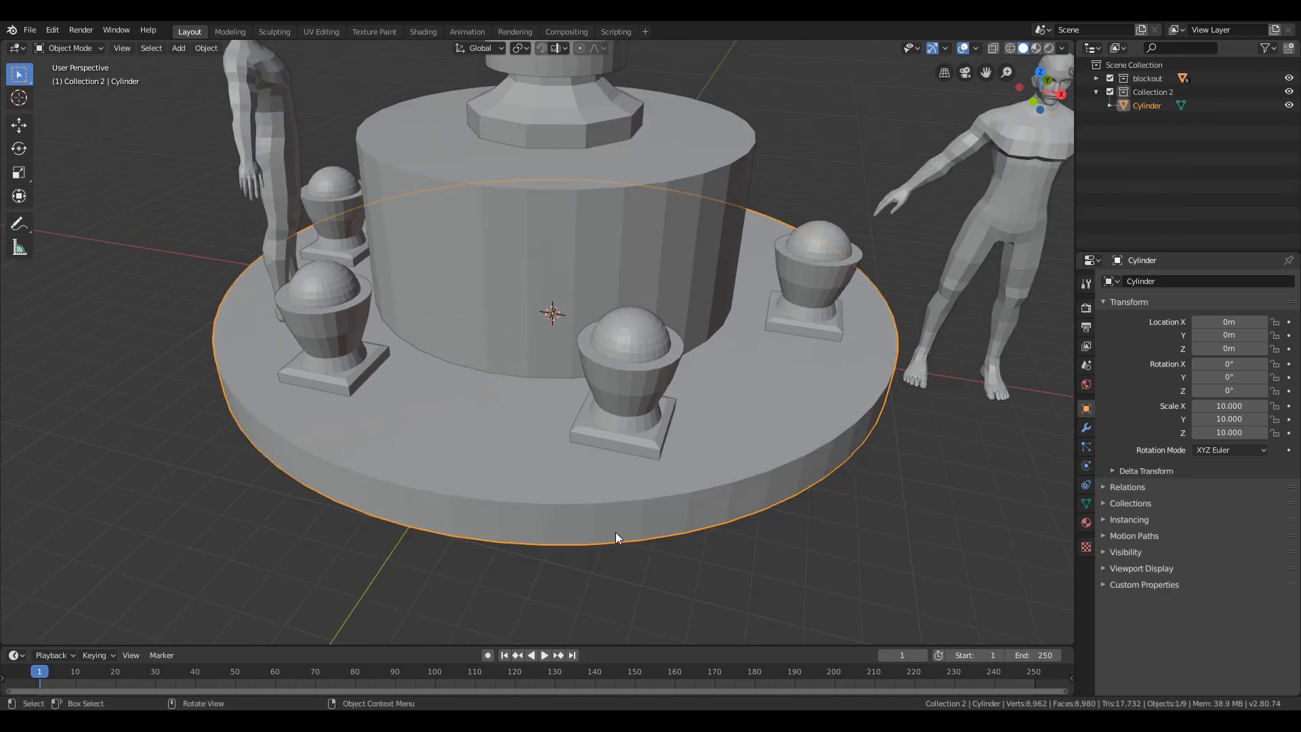
key("Tab")
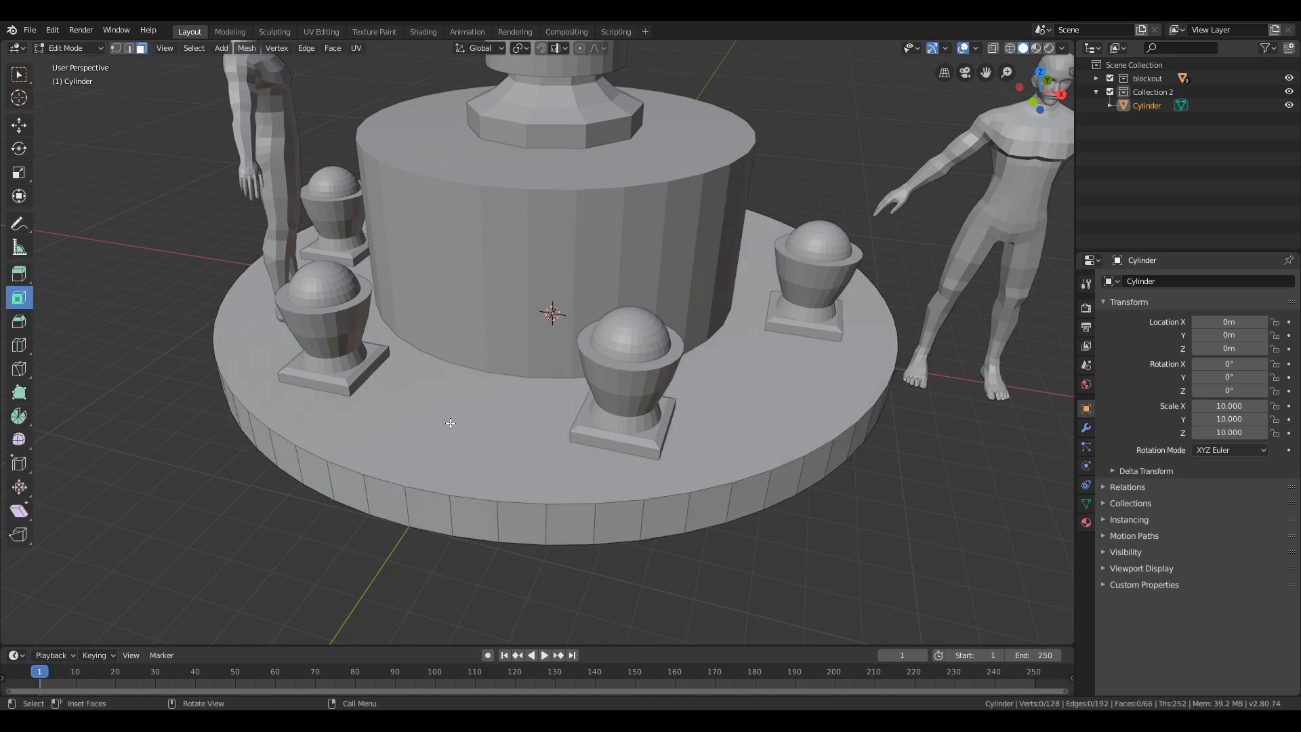
left_click(471, 452)
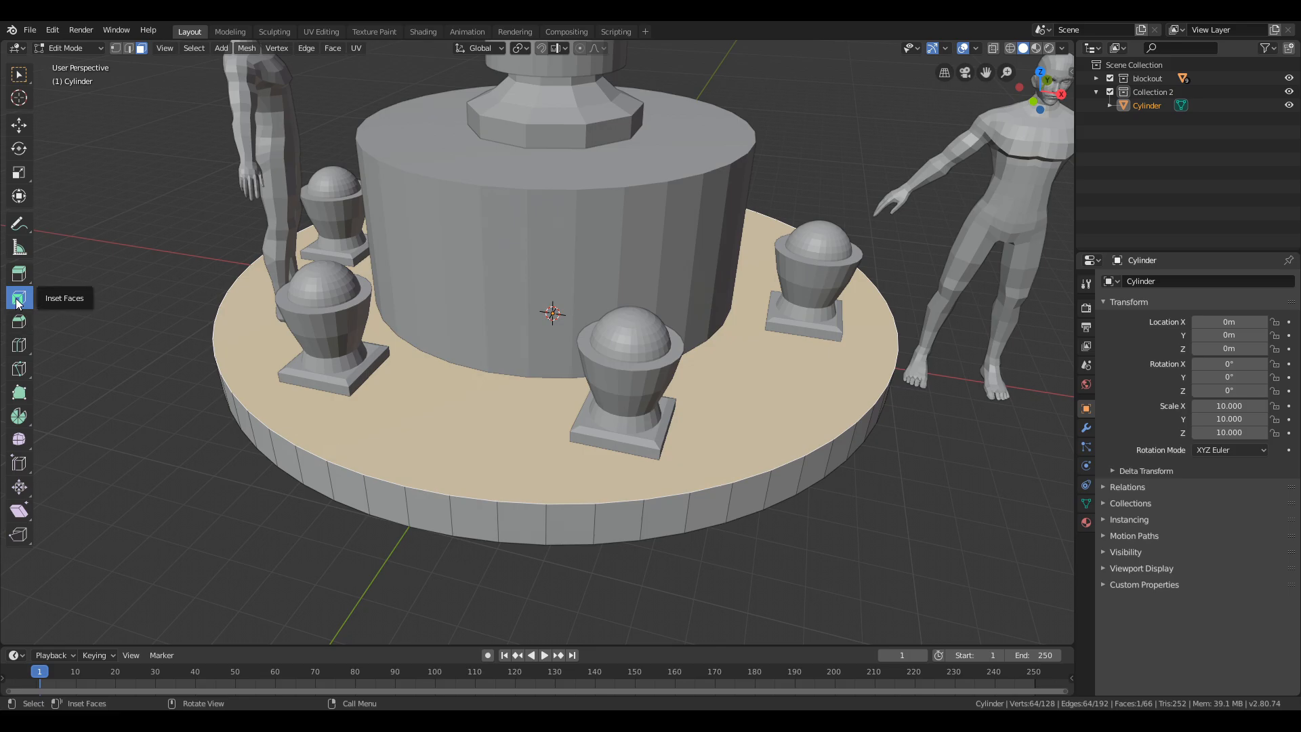
left_click_drag(403, 425, 543, 330)
Add one centred loop cut around the inset ring on the disc's top.
key("ctrl+r")
left_click(459, 427)
right_click(459, 427)
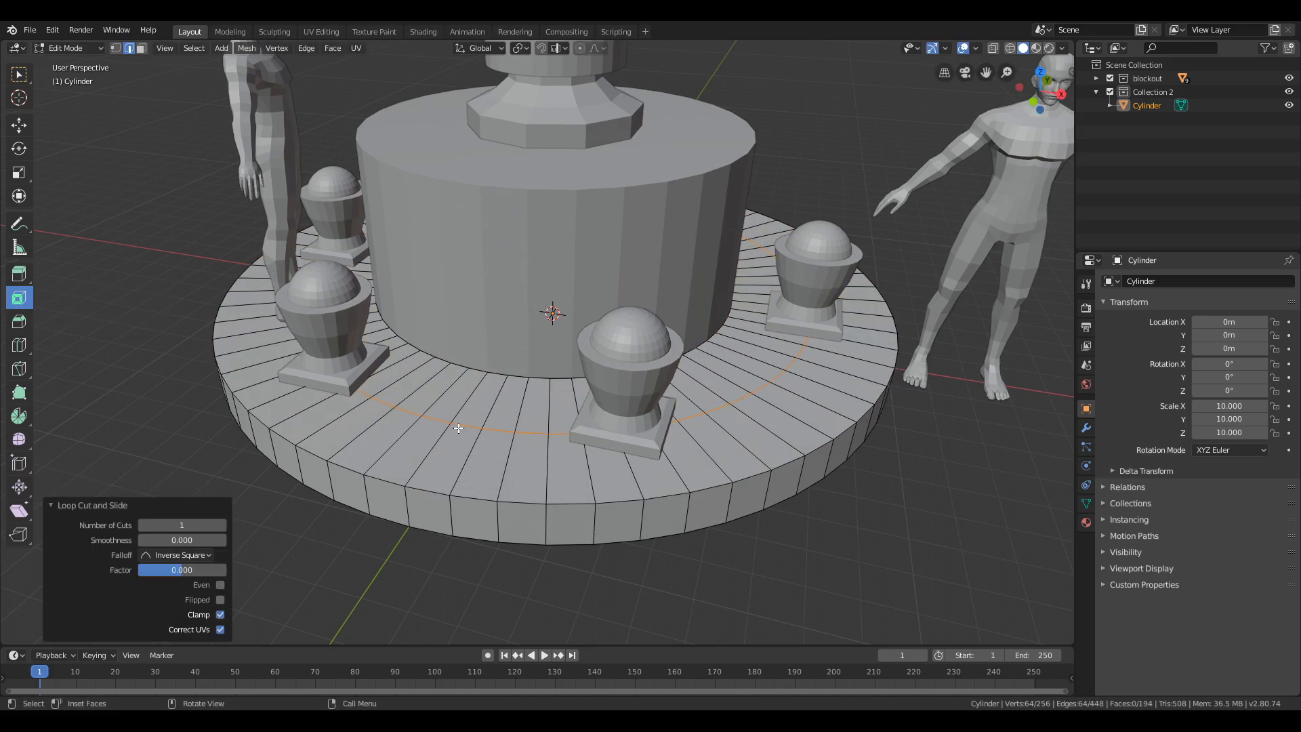
Bevel the disc's outer top edge loop with a width of about 0.00814 m and 2 segments.
middle_click_drag(429, 480, 554, 475)
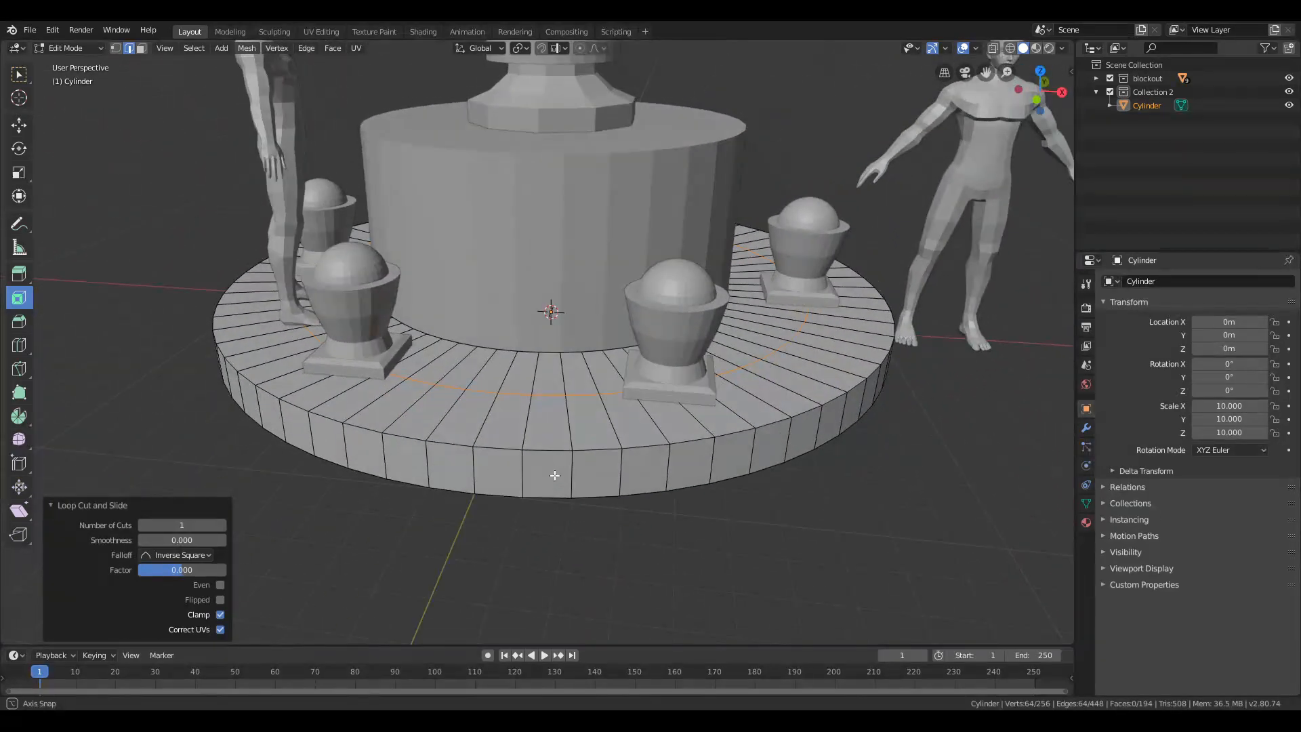
left_click(509, 450, "alt")
scroll(513, 467, "up", 1)
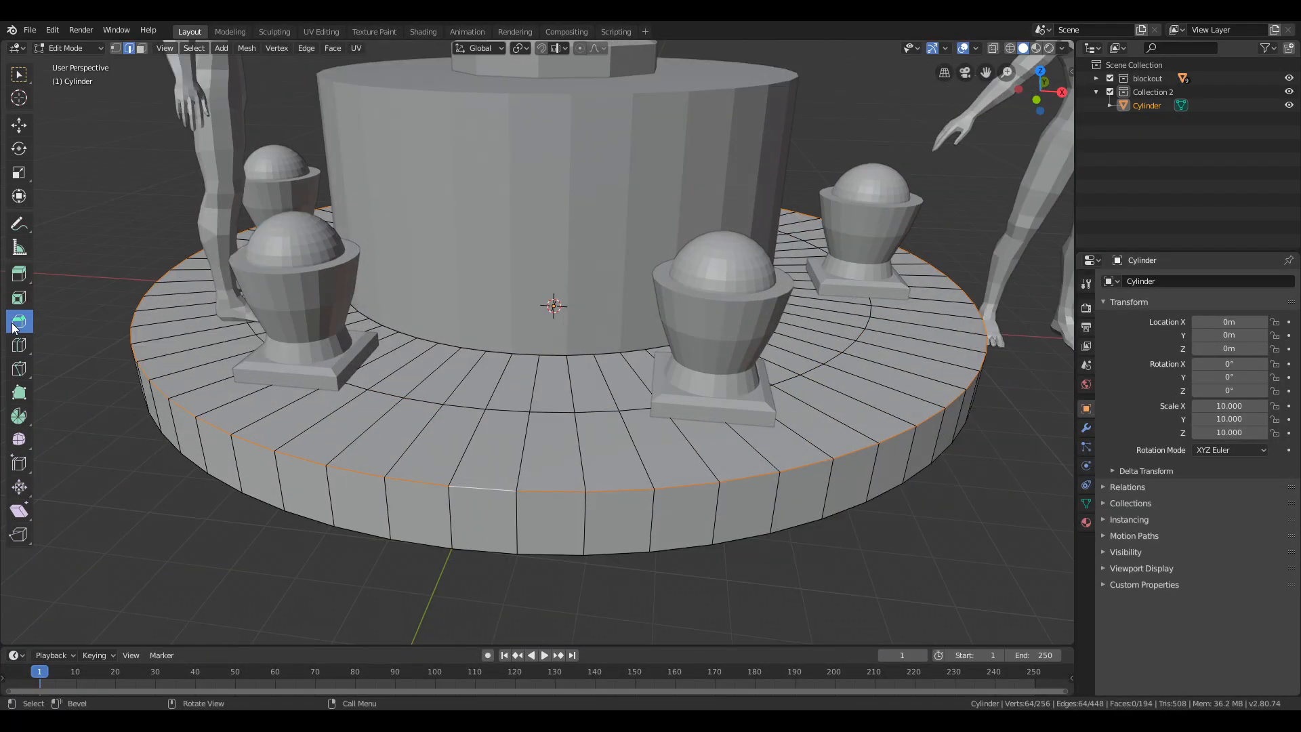
middle_click_drag(349, 501, 398, 441, "shift")
scroll(575, 453, "up", 1)
left_click_drag(581, 433, 573, 439)
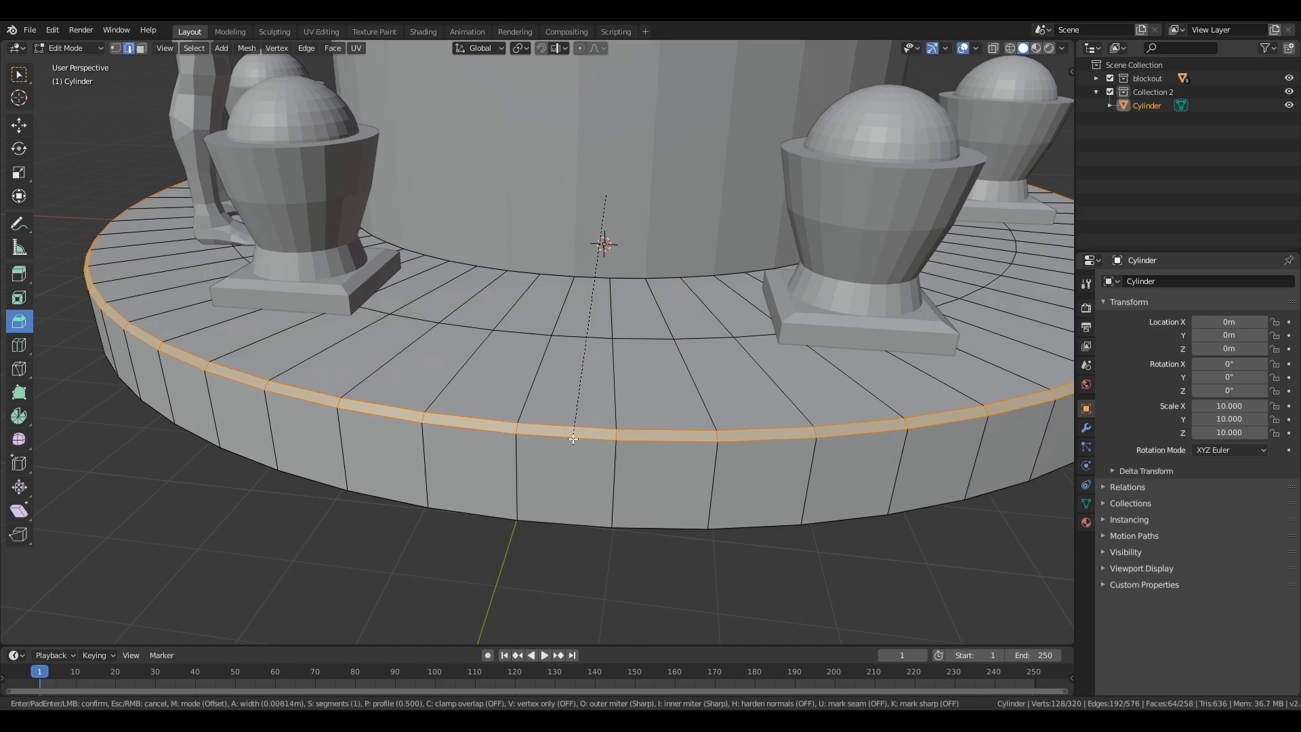
left_click(572, 439)
left_click(222, 451)
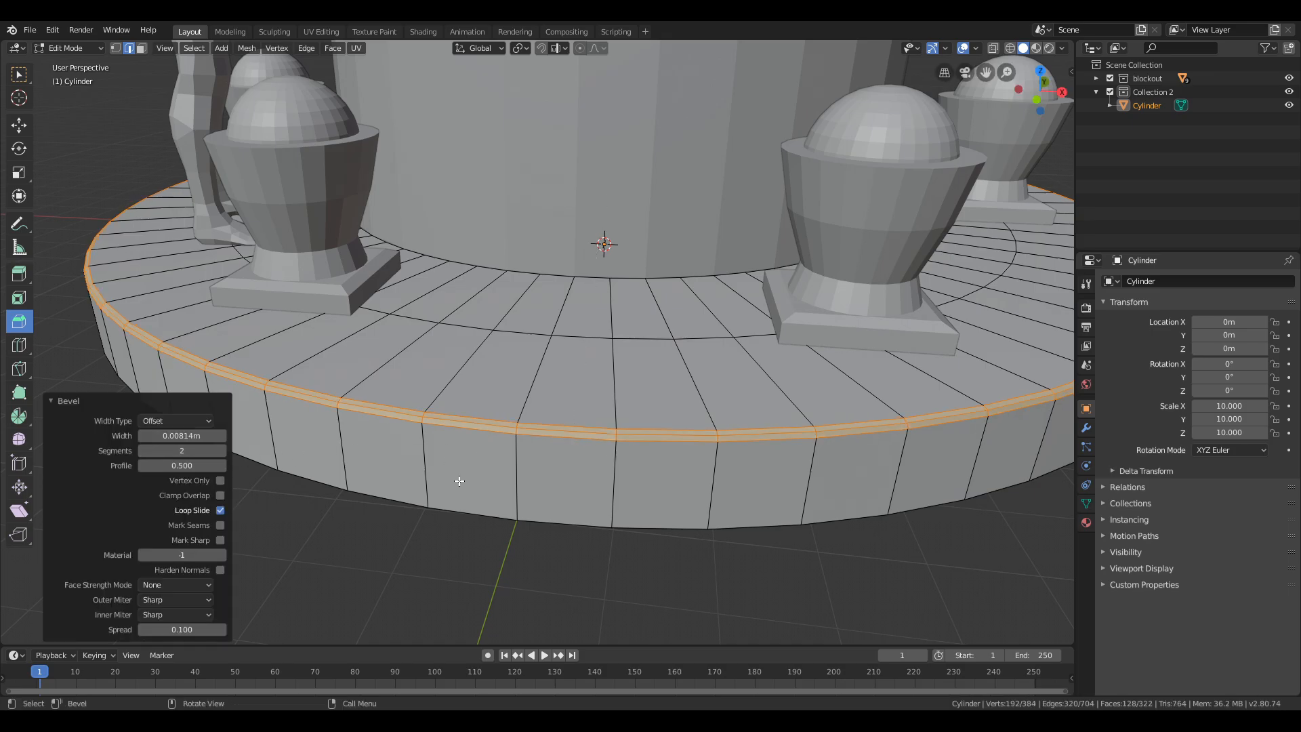
left_click(491, 547)
Delete the disc's bottom face.
middle_click_drag(695, 522, 648, 351)
scroll(648, 526, "down", 4)
key("3")
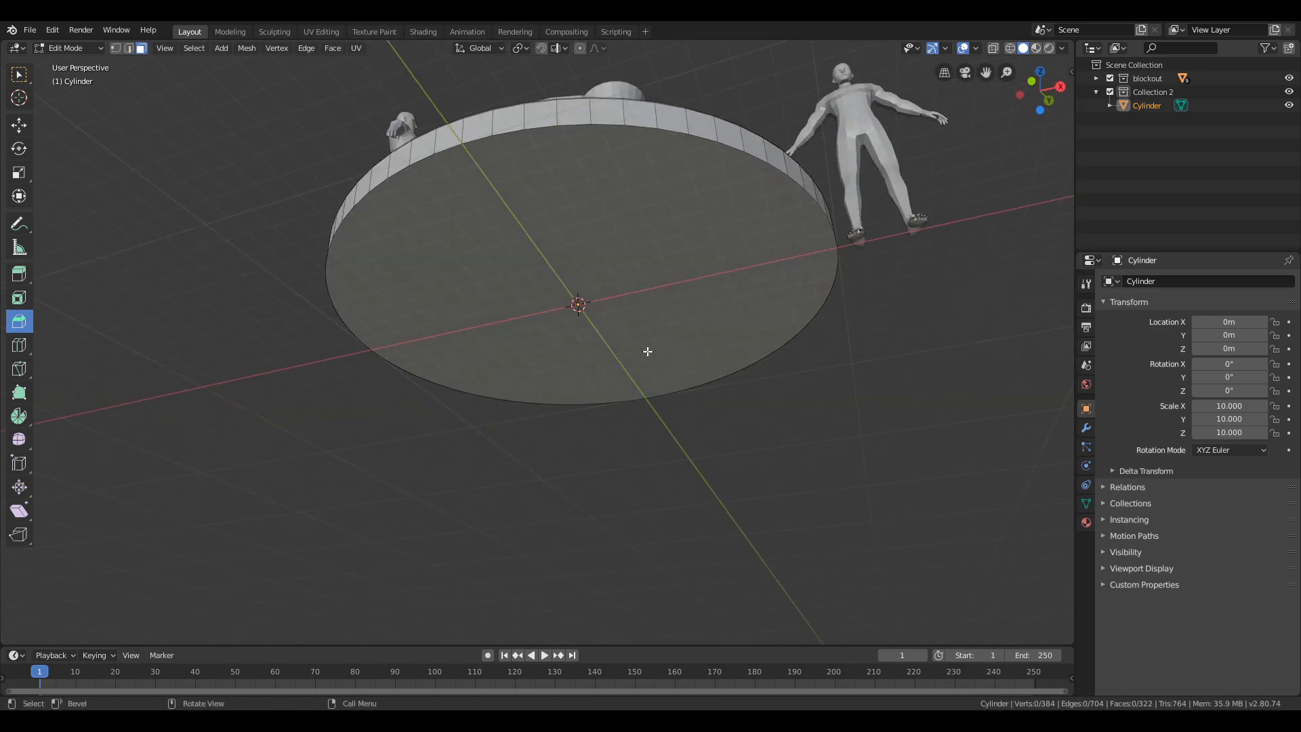
left_click(648, 351)
key("x")
left_click(615, 303)
middle_click_drag(615, 303, 632, 424)
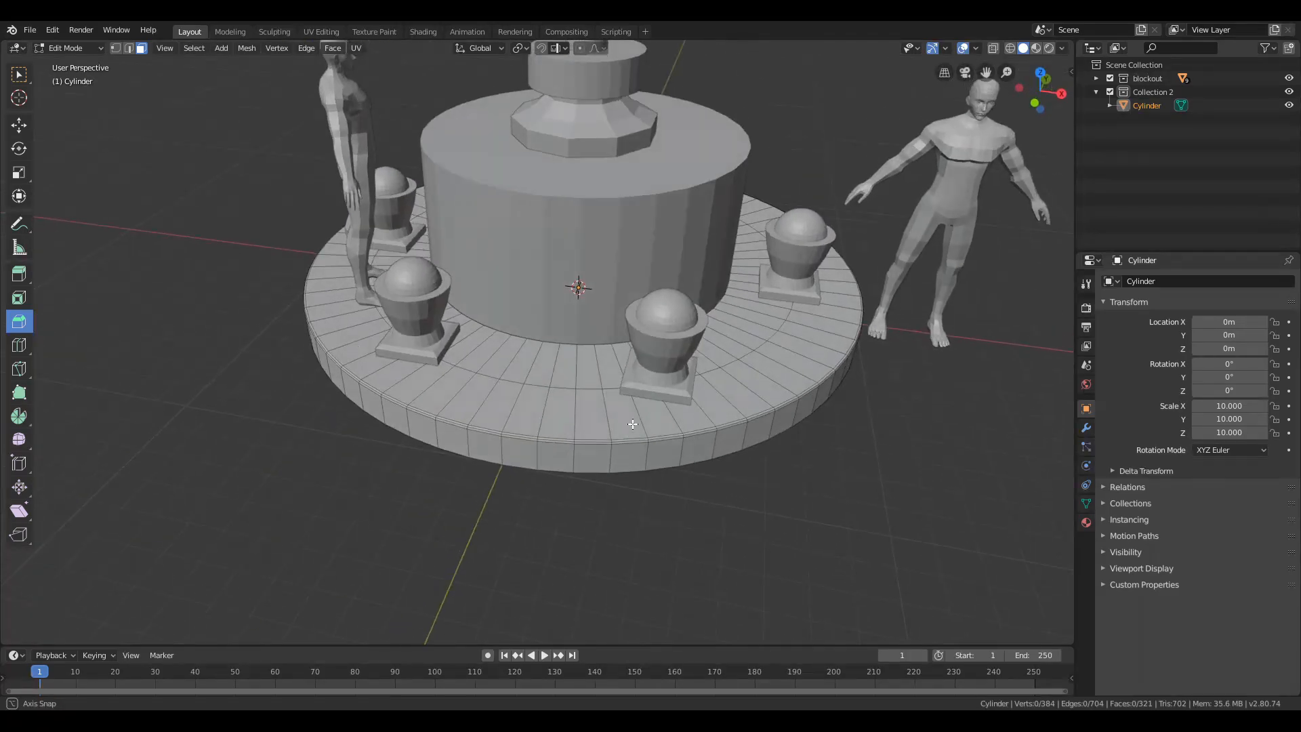
Return to Object Mode and apply smooth shading to the disc.
key("Tab")
scroll(718, 440, "up", 2)
left_click(719, 440)
scroll(721, 461, "down", 3)
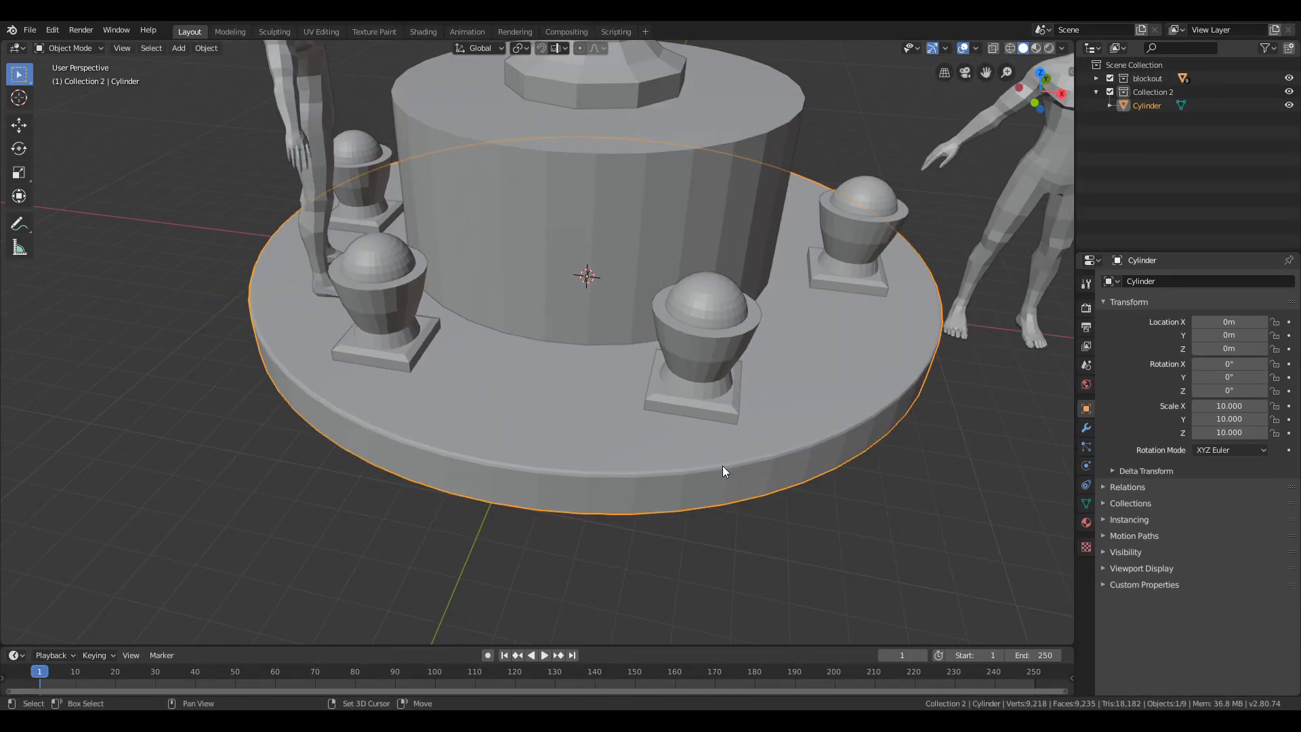
middle_click_drag(722, 466, 643, 472)
scroll(580, 407, "down", 2)
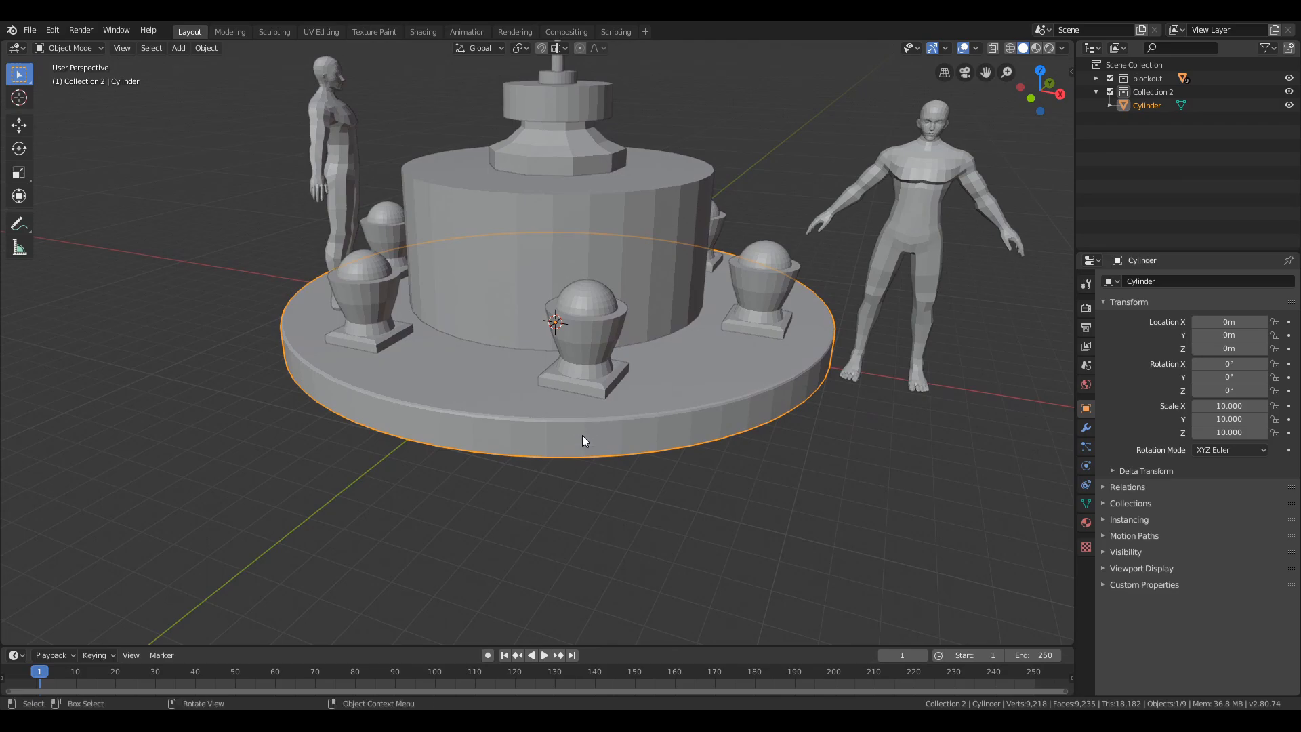
right_click(582, 435)
Enable Auto Smooth for the disc's normals with an angle of 180°.
left_click(1086, 504)
left_click(1113, 514)
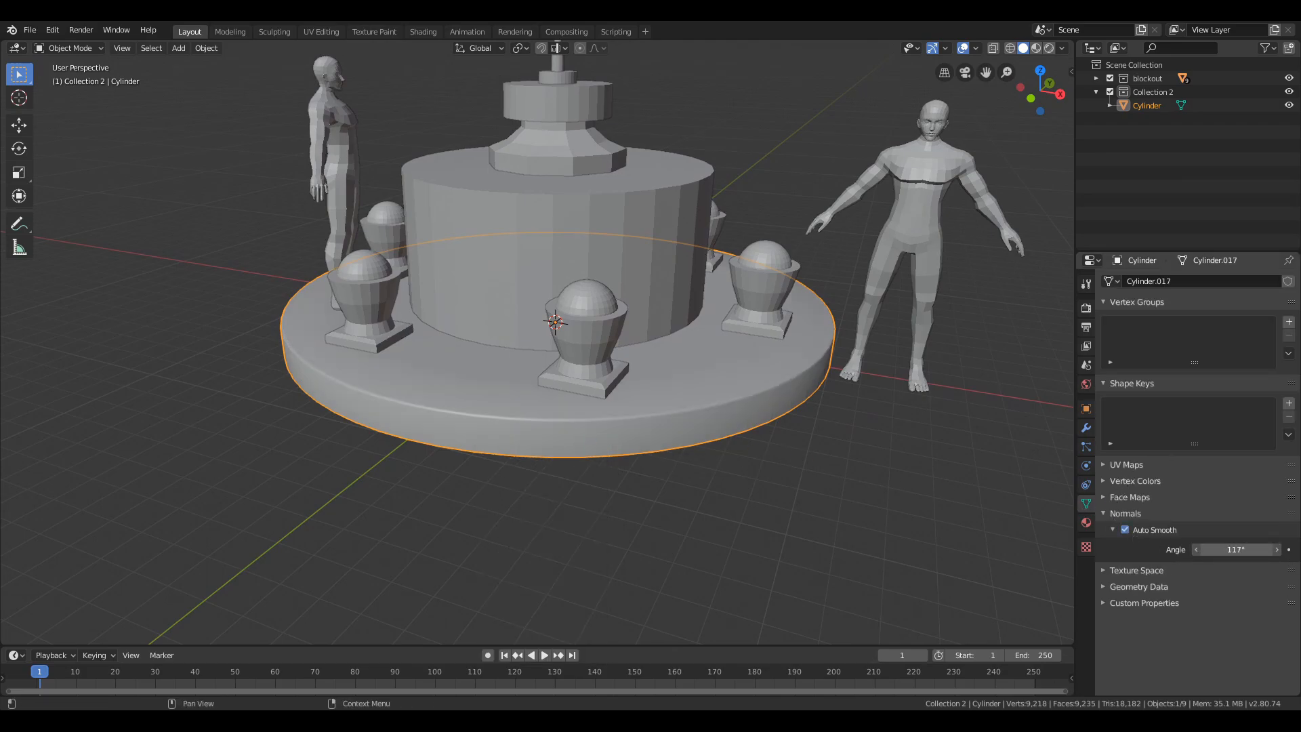
left_click(818, 513)
middle_click_drag(817, 514, 752, 448)
left_click(720, 360)
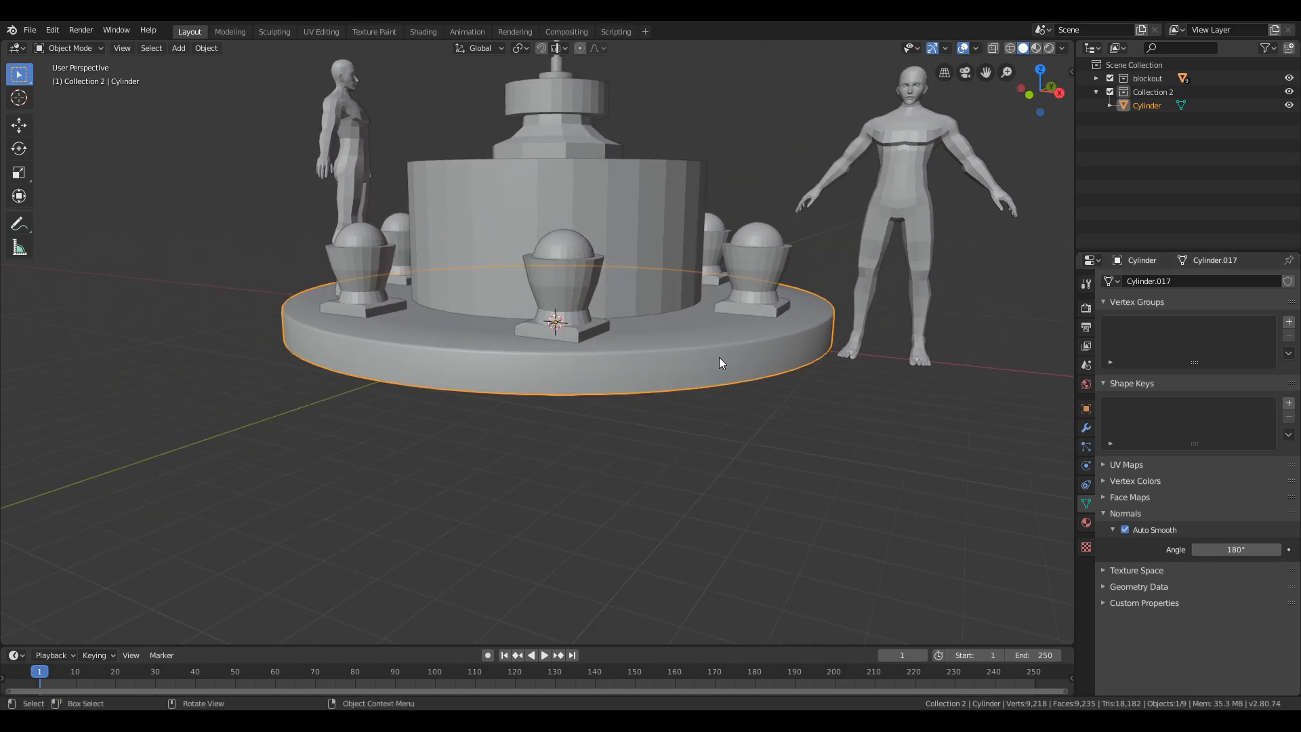
Add a Weighted Normal modifier to the disc and apply it.
left_click(1086, 427)
left_click(1152, 280)
left_click(929, 370)
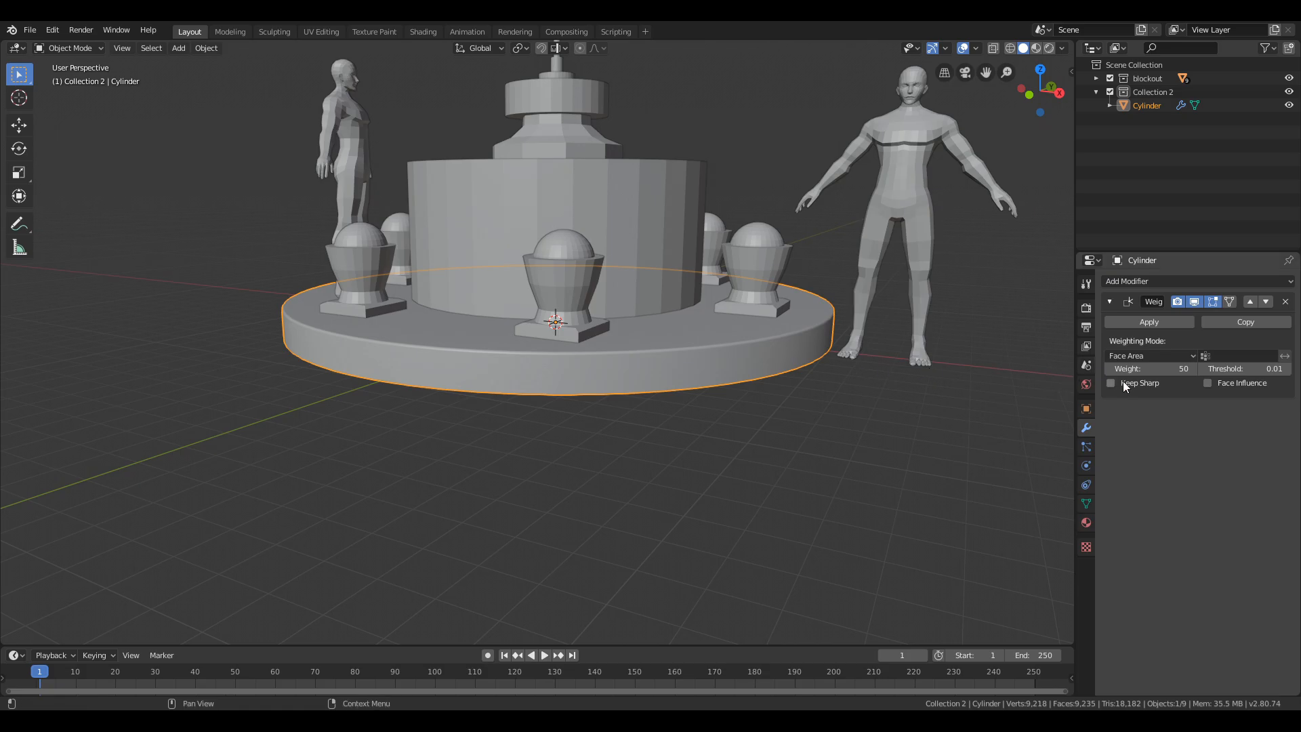
middle_click_drag(700, 381, 556, 416)
left_click(1152, 324)
left_click(723, 442)
Mark the middle edge loop on the disc's top surface as a seam.
middle_click_drag(723, 442, 661, 466)
scroll(665, 453, "up", 2)
key("Tab")
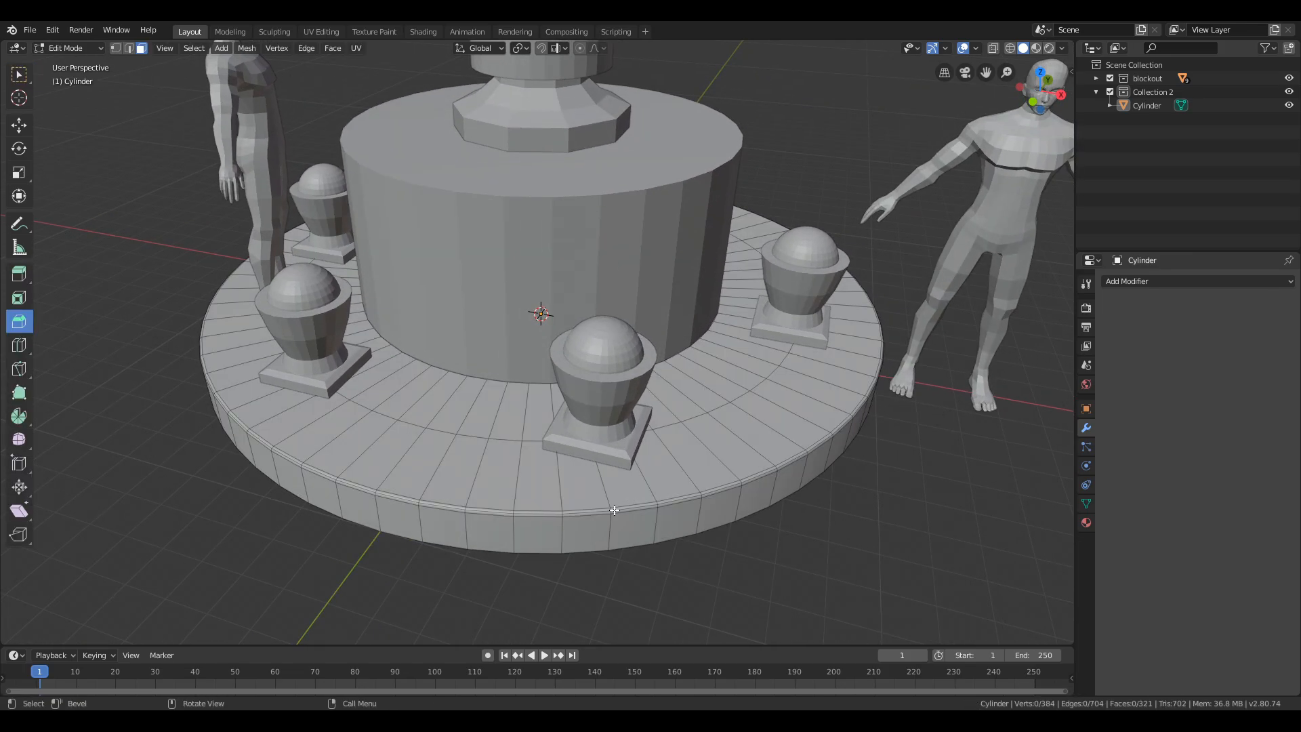
scroll(597, 513, "up", 2)
left_click(493, 470)
key("ctrl+e")
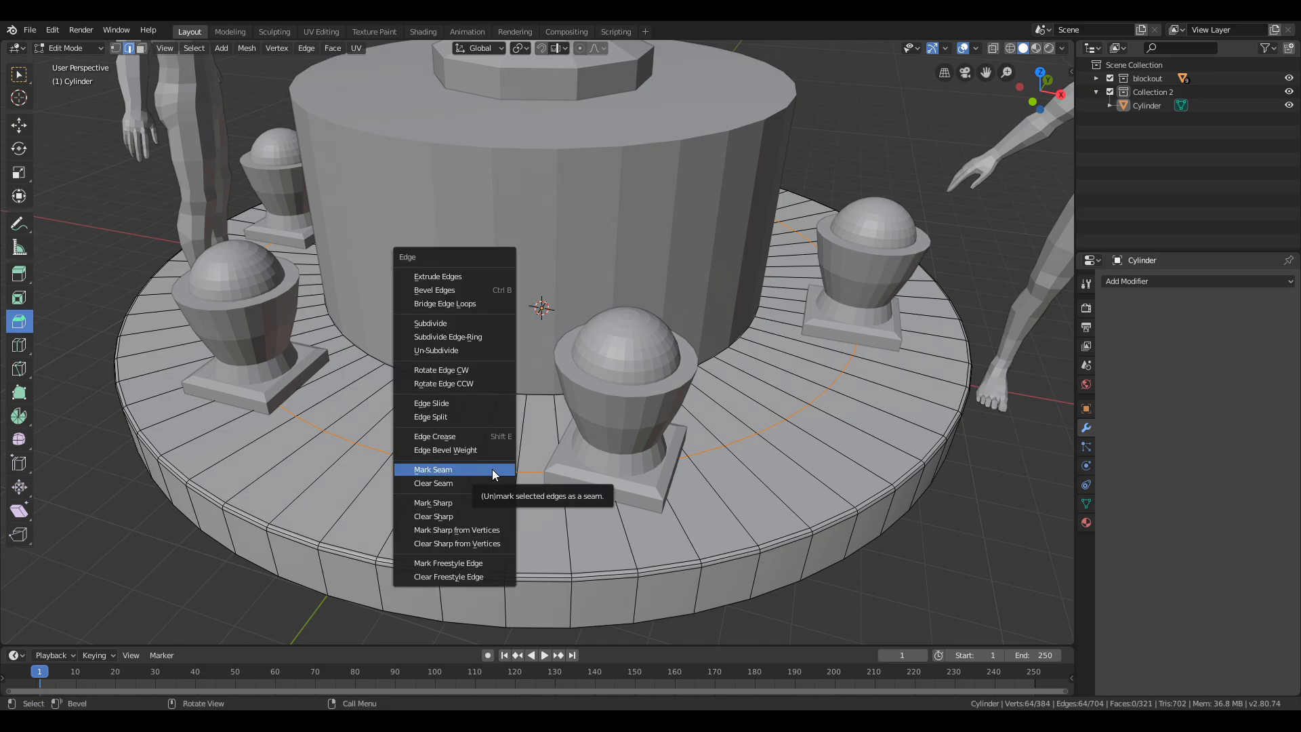
left_click(494, 470)
Mark the edge loop around the central drum and the middle edge loop of the bevelled rim as seams.
key("ctrl+e")
left_click(542, 394)
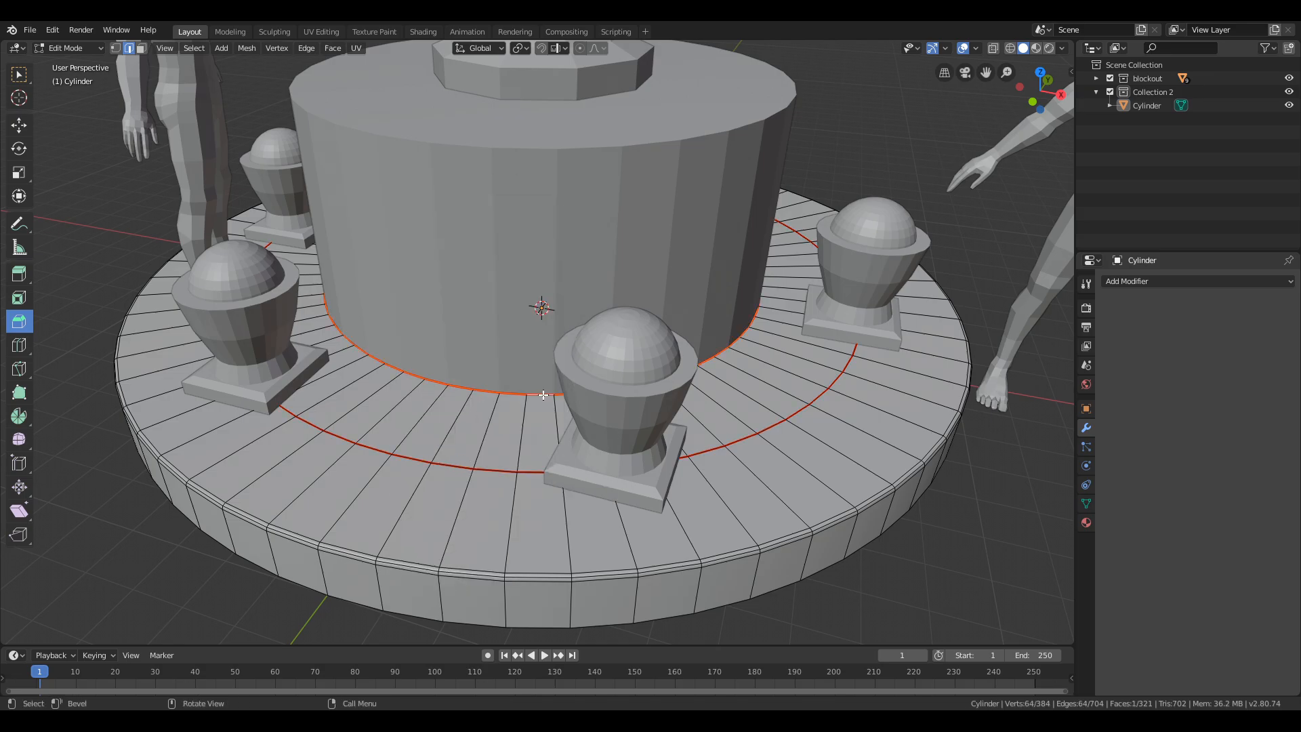
middle_click_drag(542, 395, 544, 356)
left_click(549, 502, "alt")
Mark the disc's bottom edge loop as a seam and return to Object Mode.
double_click(552, 557)
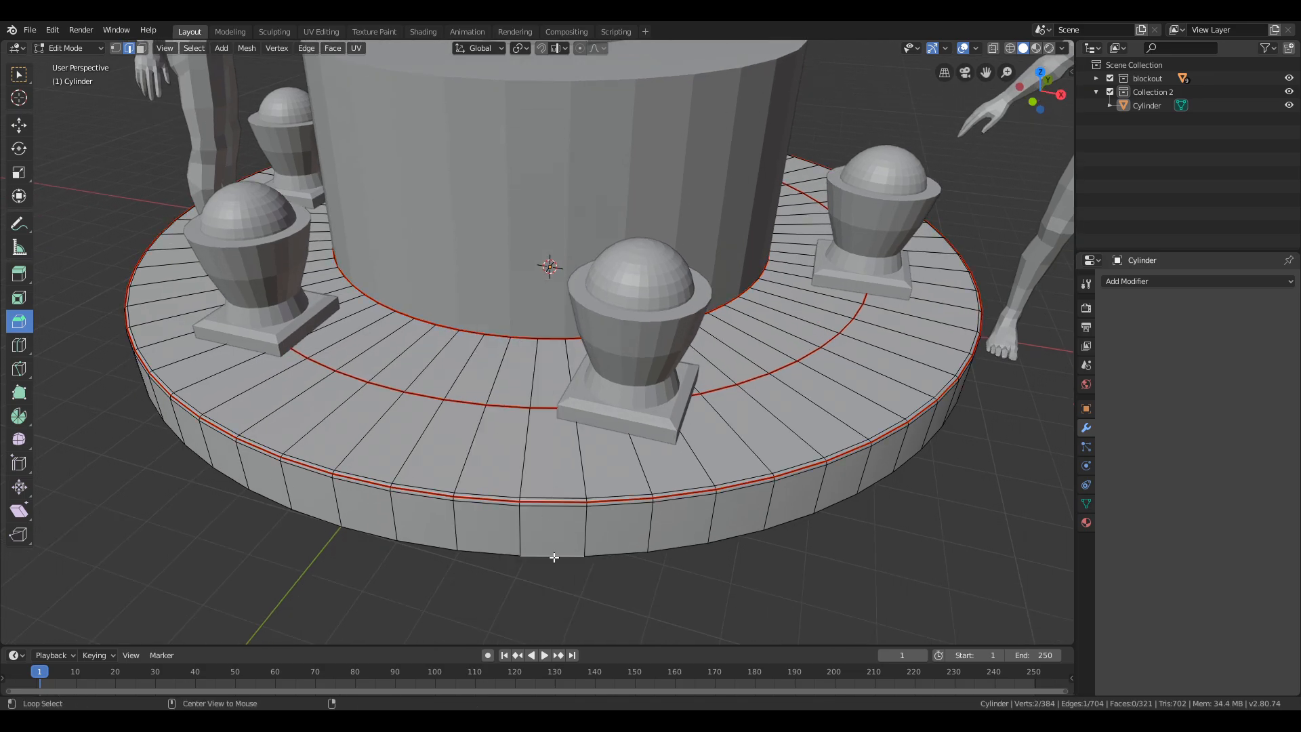
key("ctrl+e")
left_click(555, 557)
middle_click_drag(623, 515, 599, 498)
scroll(599, 498, "down", 1)
key("Tab")
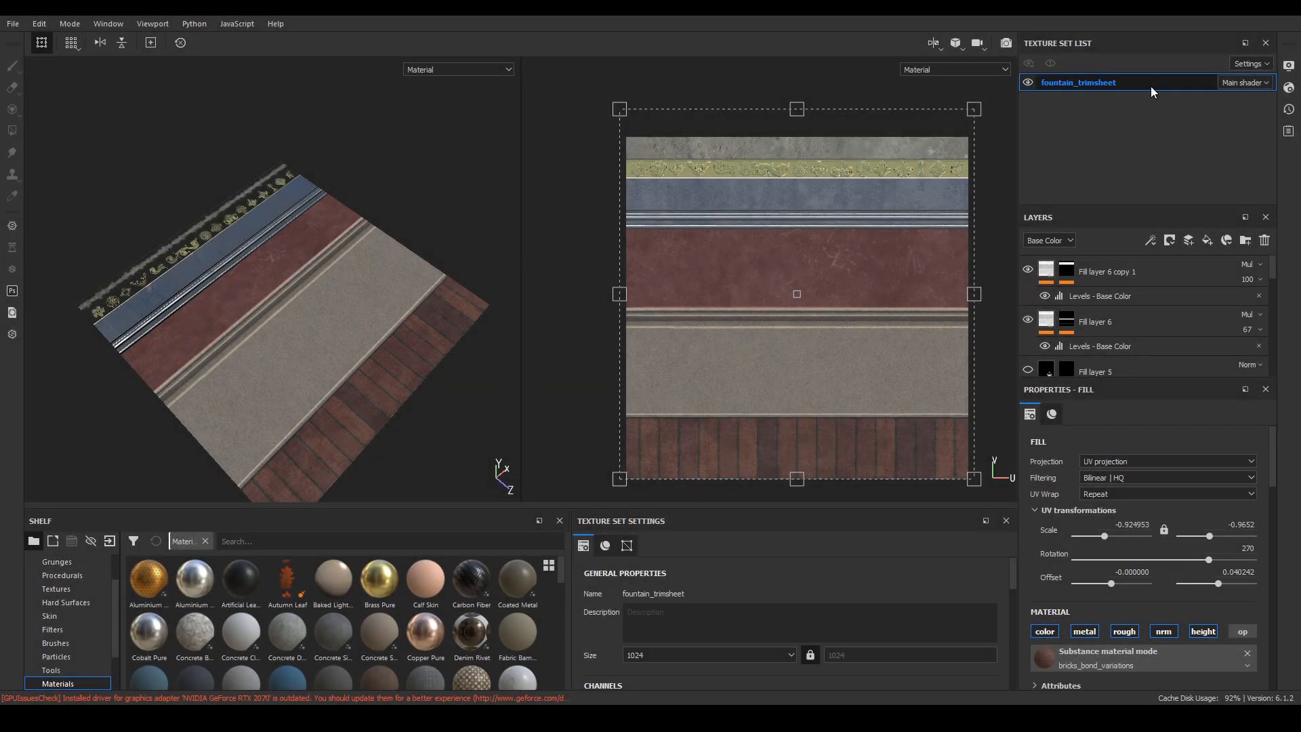
Switch to Substance Painter and export the fountain_trimsheet textures with the Unreal Engine 4 (Packed) output template.
left_click(13, 24)
left_click(83, 264)
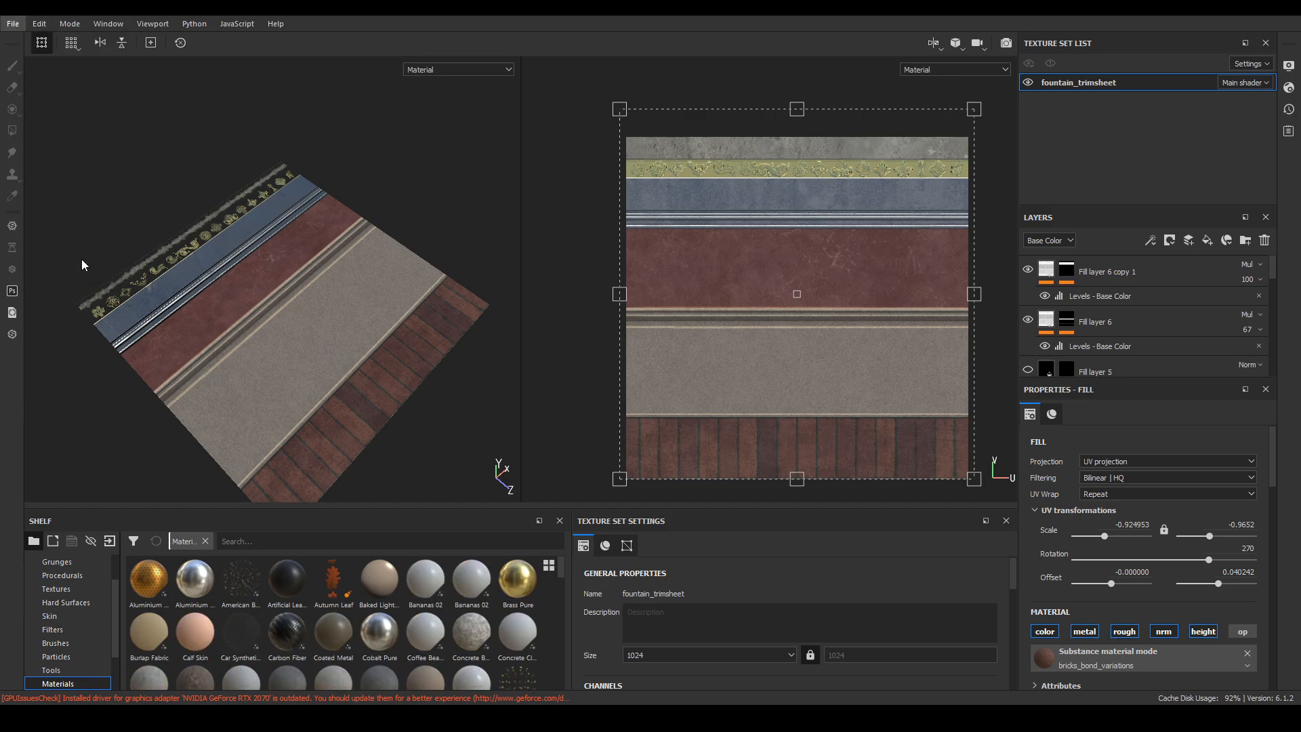
left_click(658, 206)
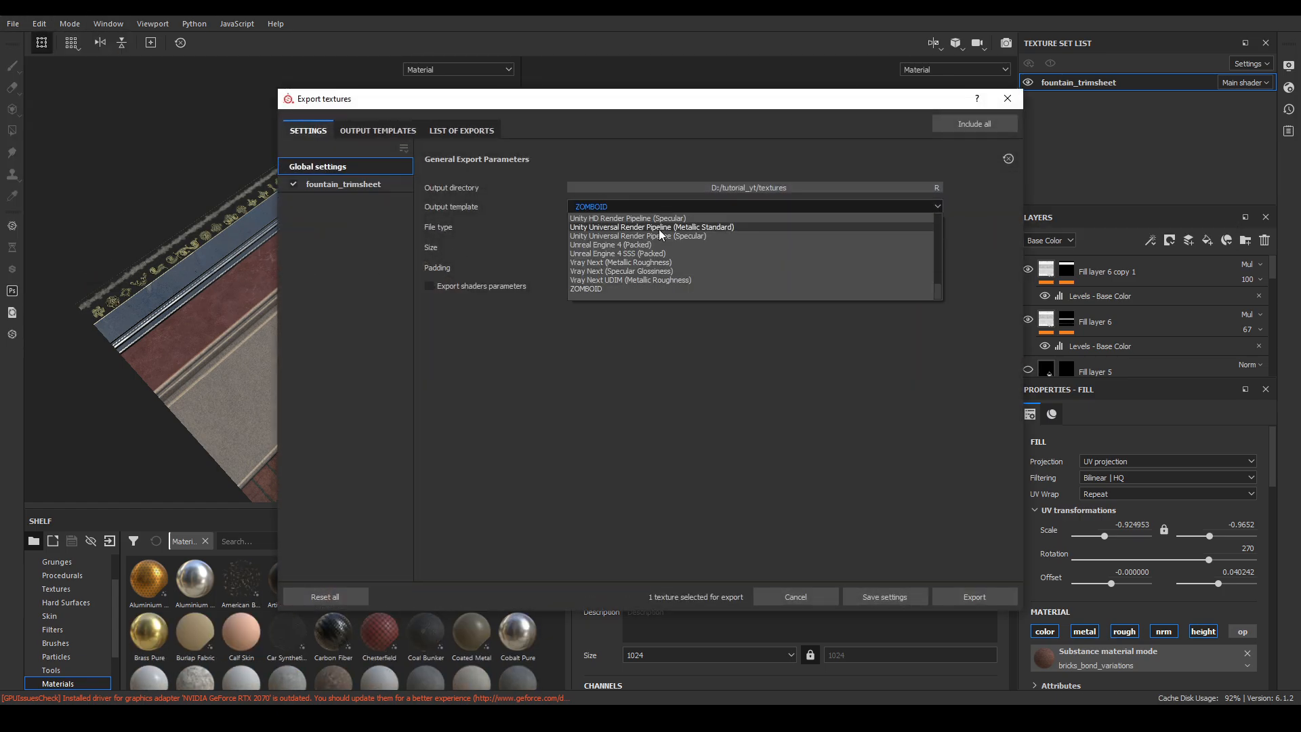
left_click(674, 248)
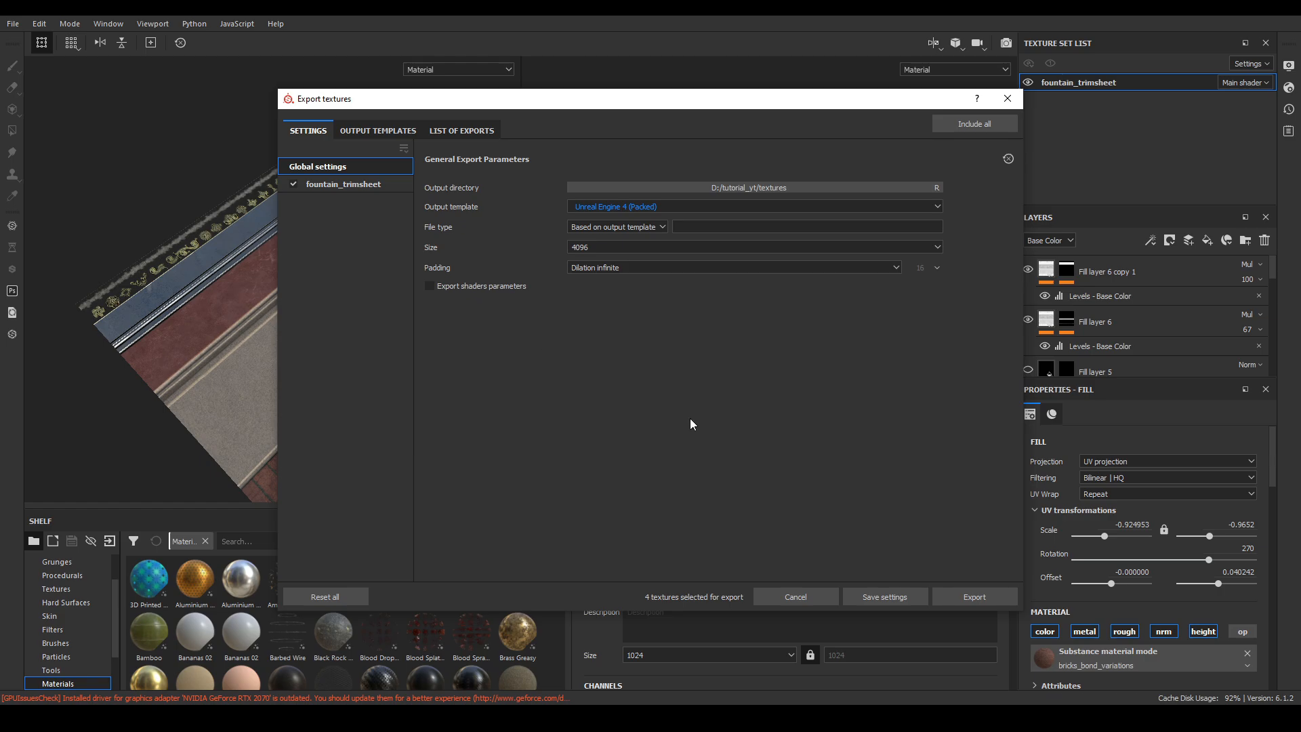
left_click(974, 596)
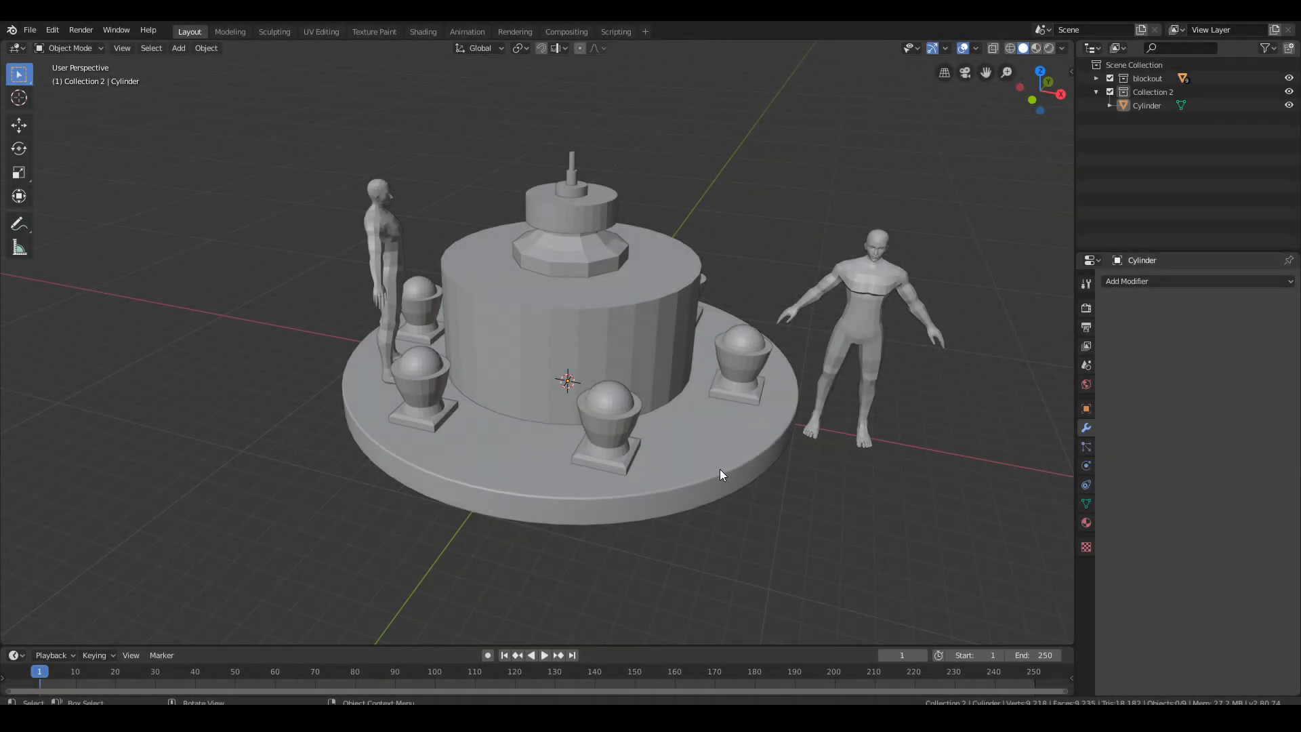
Switch back to Blender and give the disc a new material named trimsheet.
left_click(720, 475)
left_click(1086, 522)
left_click(1141, 340)
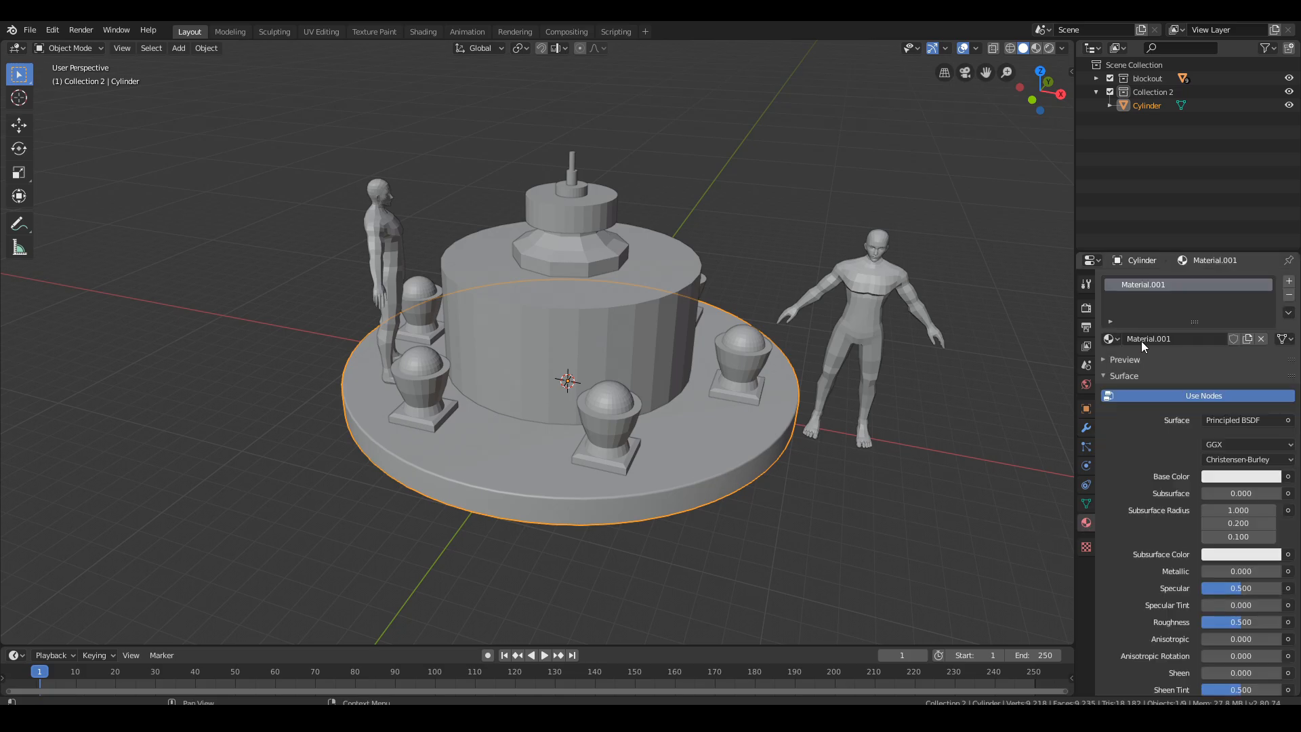
double_click(1186, 341)
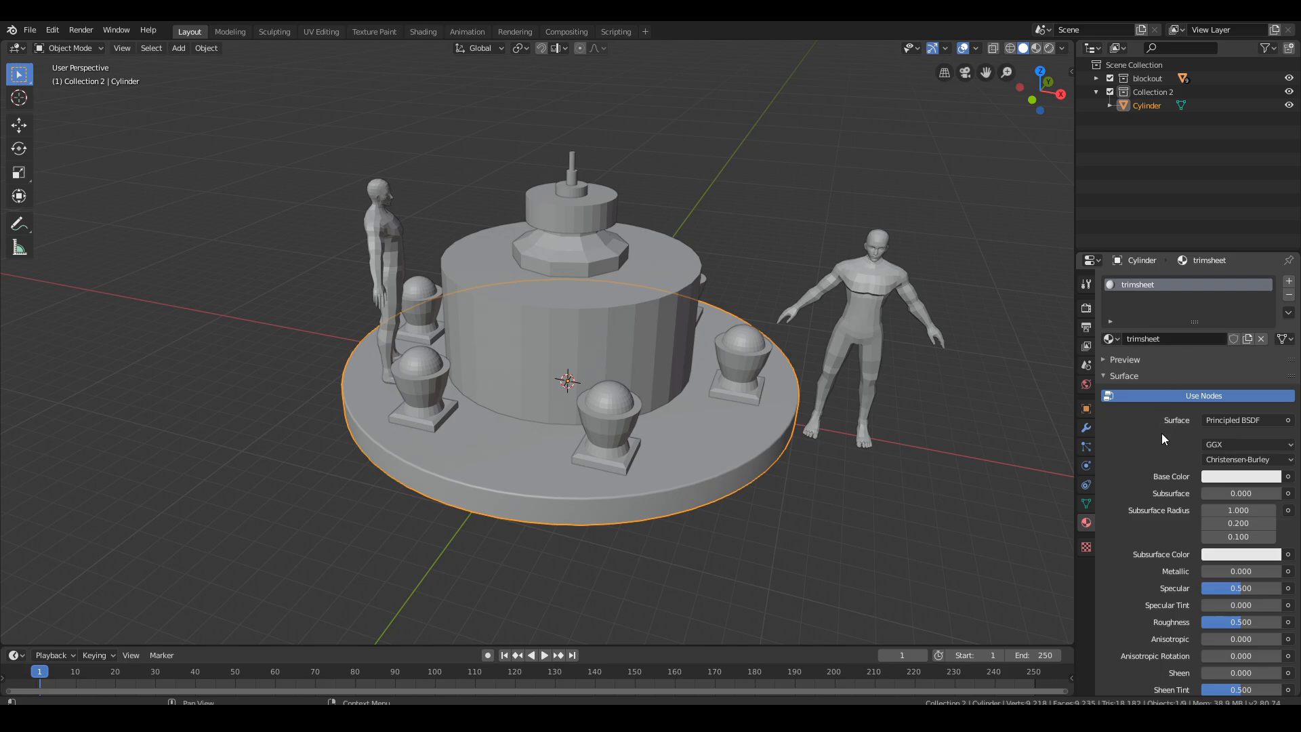
Set the material's Base Color to an Image Texture using fountain_trimsheet_fountain_trimsheet_BaseColor.png from the textures folder.
left_click(1288, 477)
left_click(1019, 567)
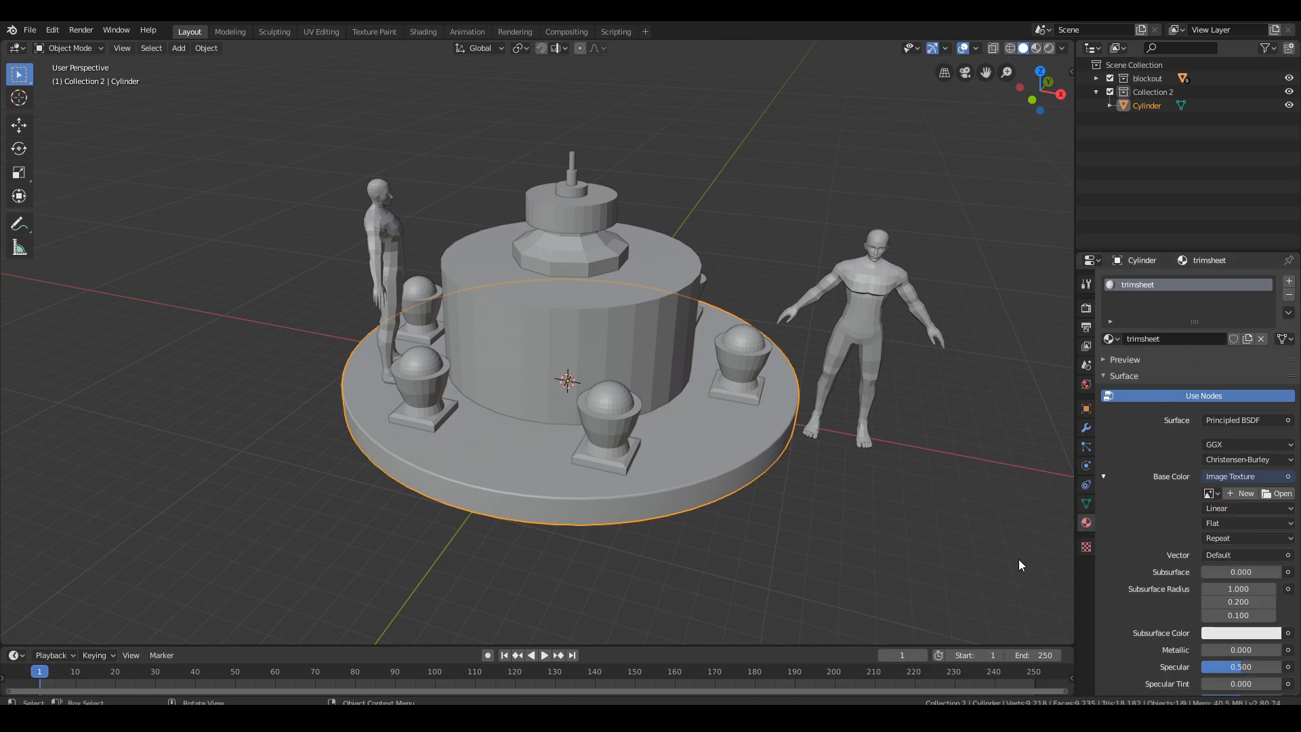
left_click(1277, 493)
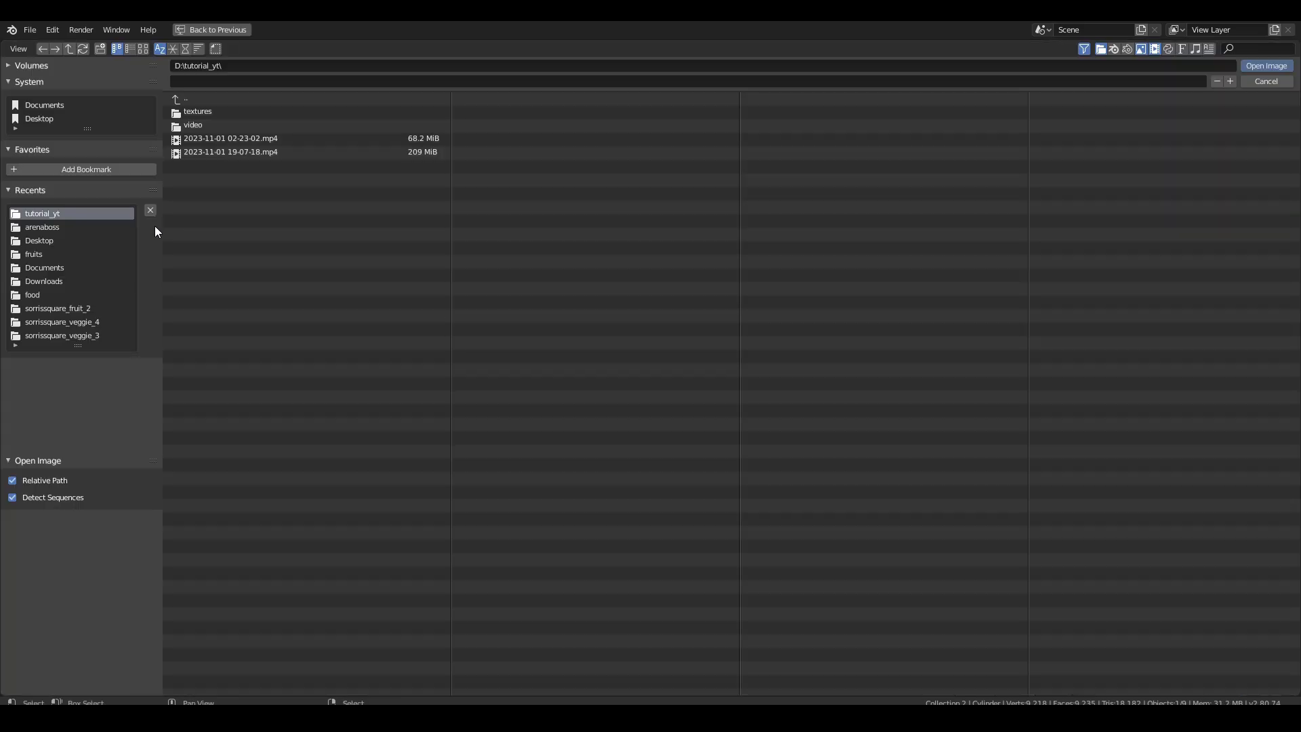
left_click(221, 124)
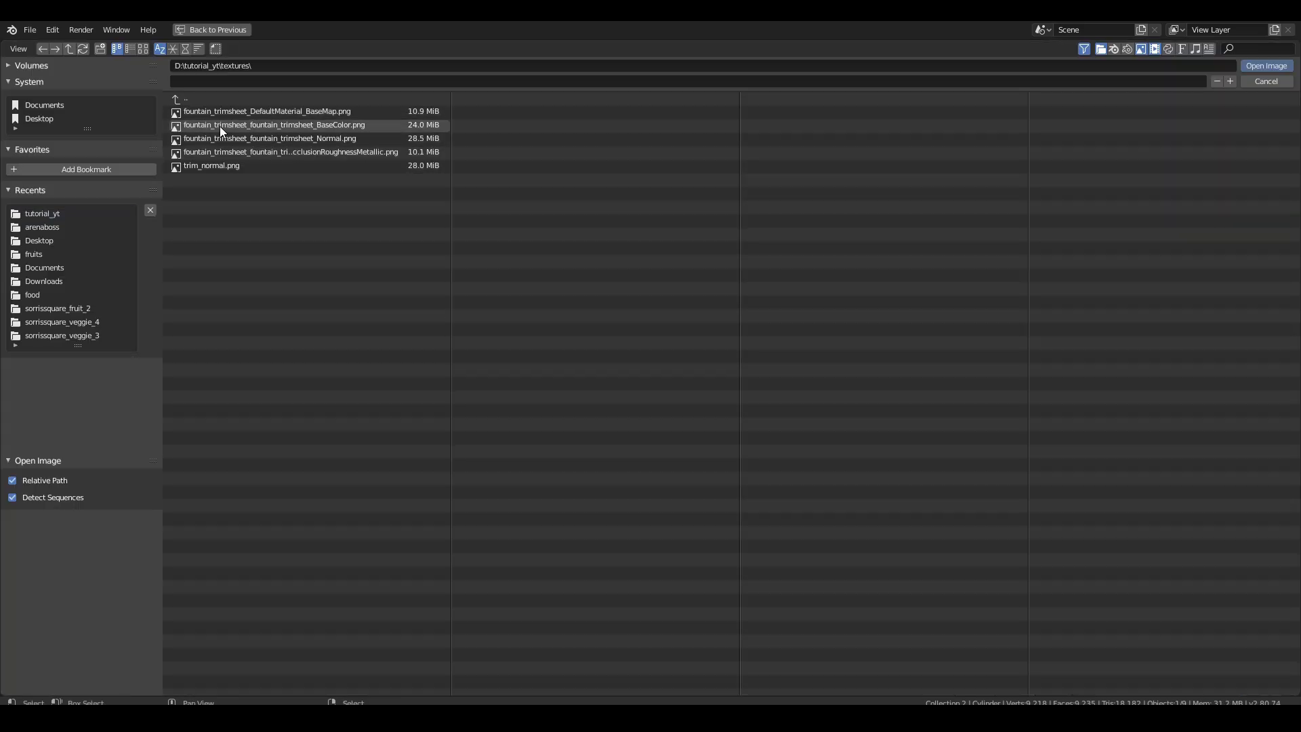
double_click(279, 127)
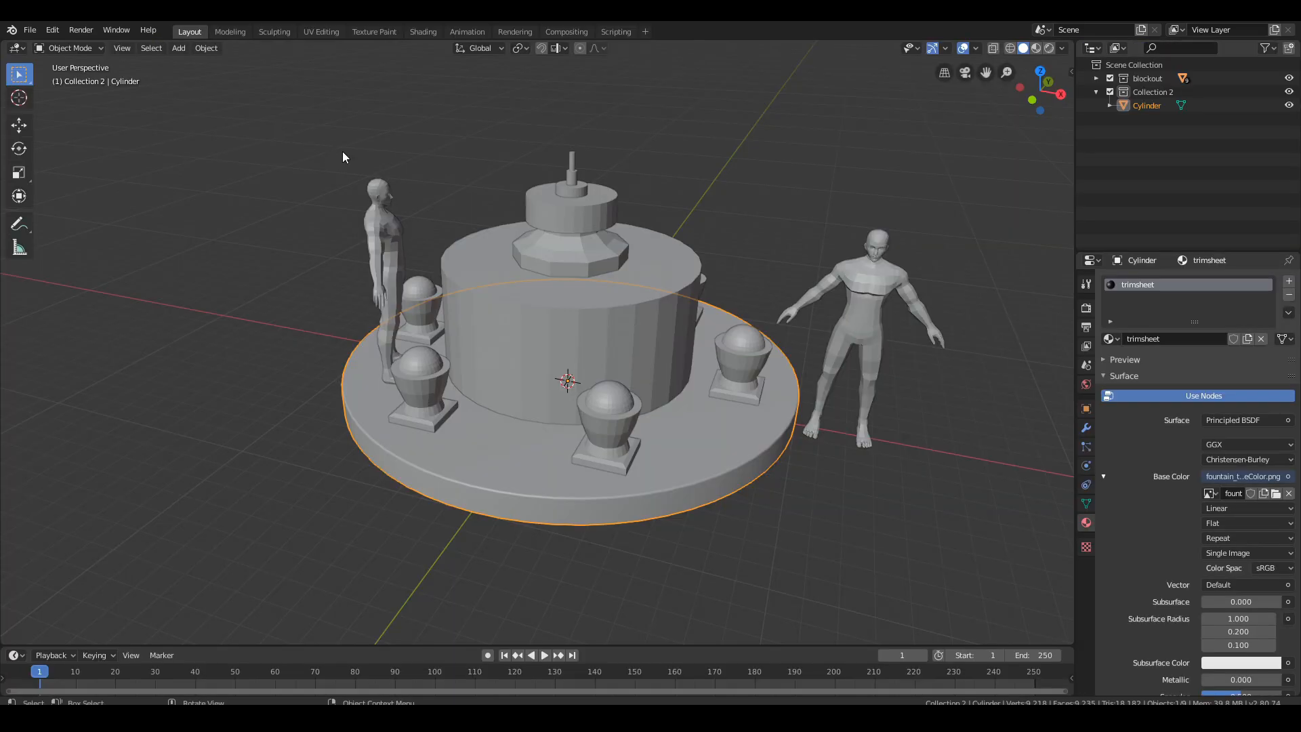
Turn on material preview shading and set up the disc's mesh for UV editing beside its textured view.
left_click(1035, 51)
middle_click_drag(729, 407, 738, 412)
scroll(739, 410, "up", 2)
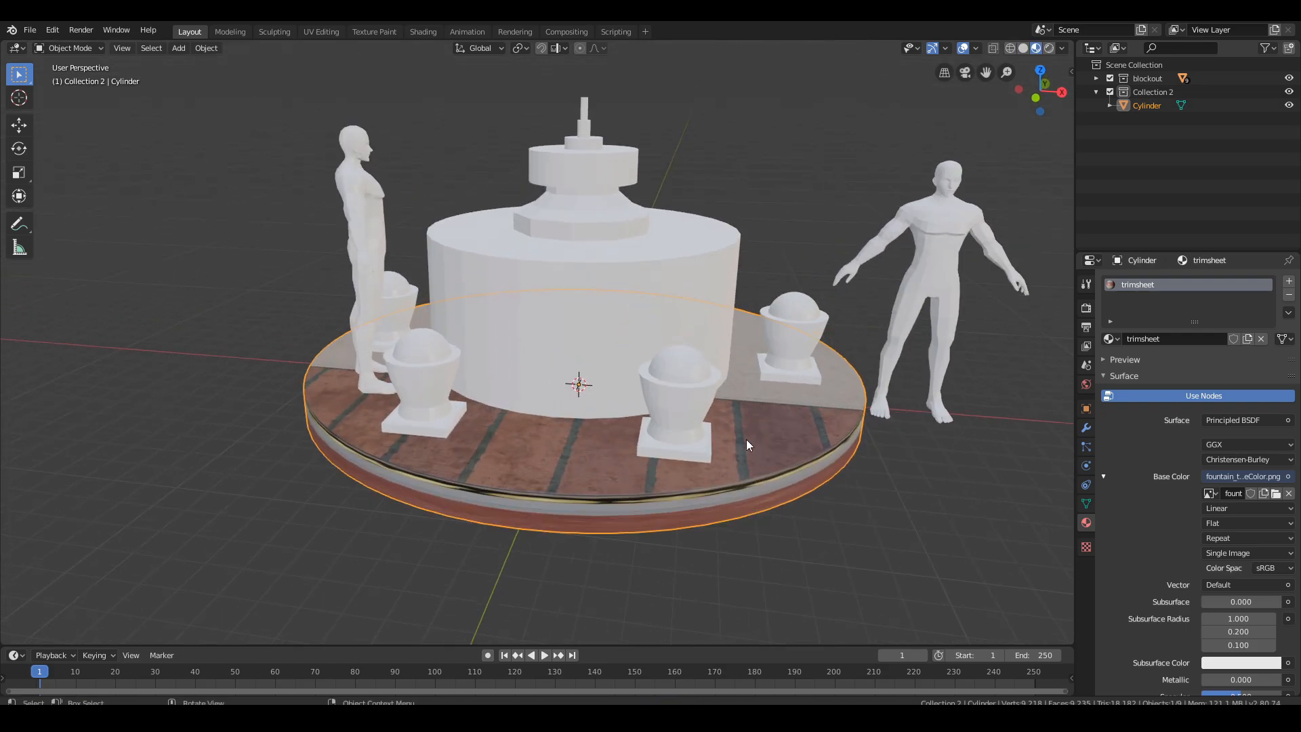
key("Tab")
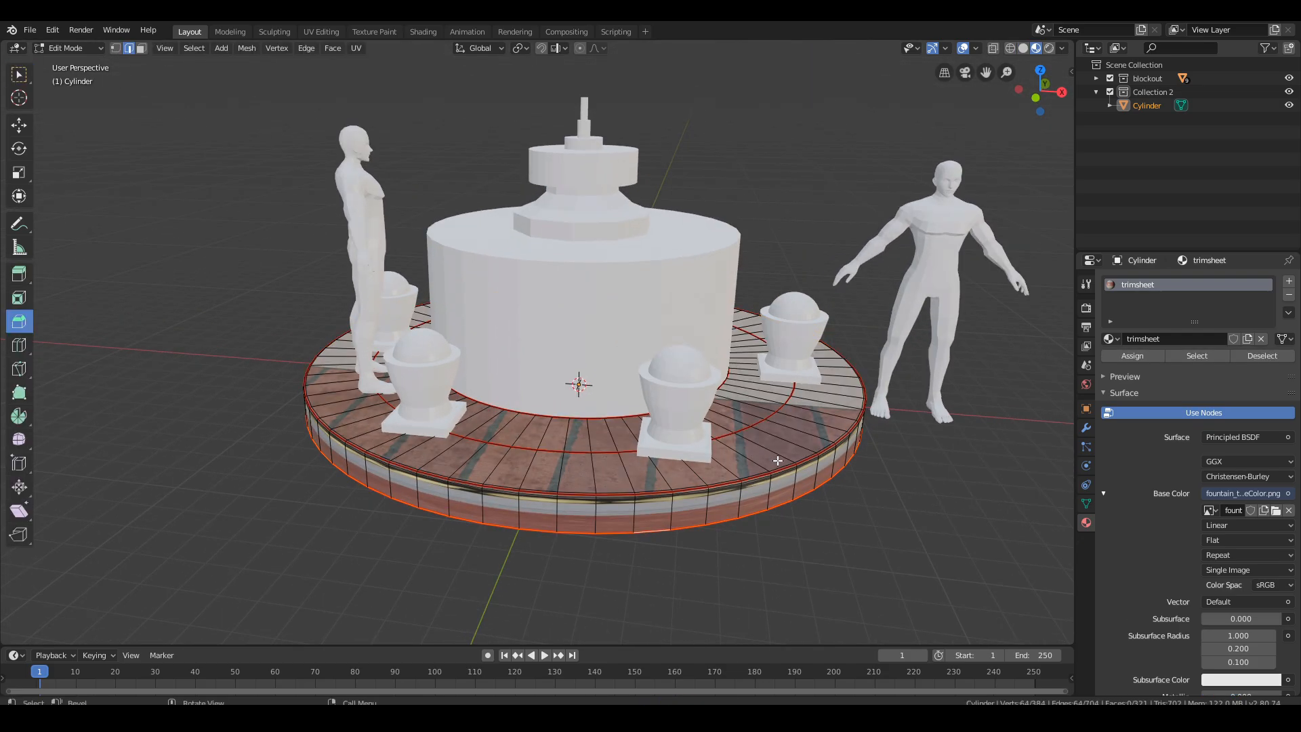
left_click(322, 32)
left_click(1039, 48)
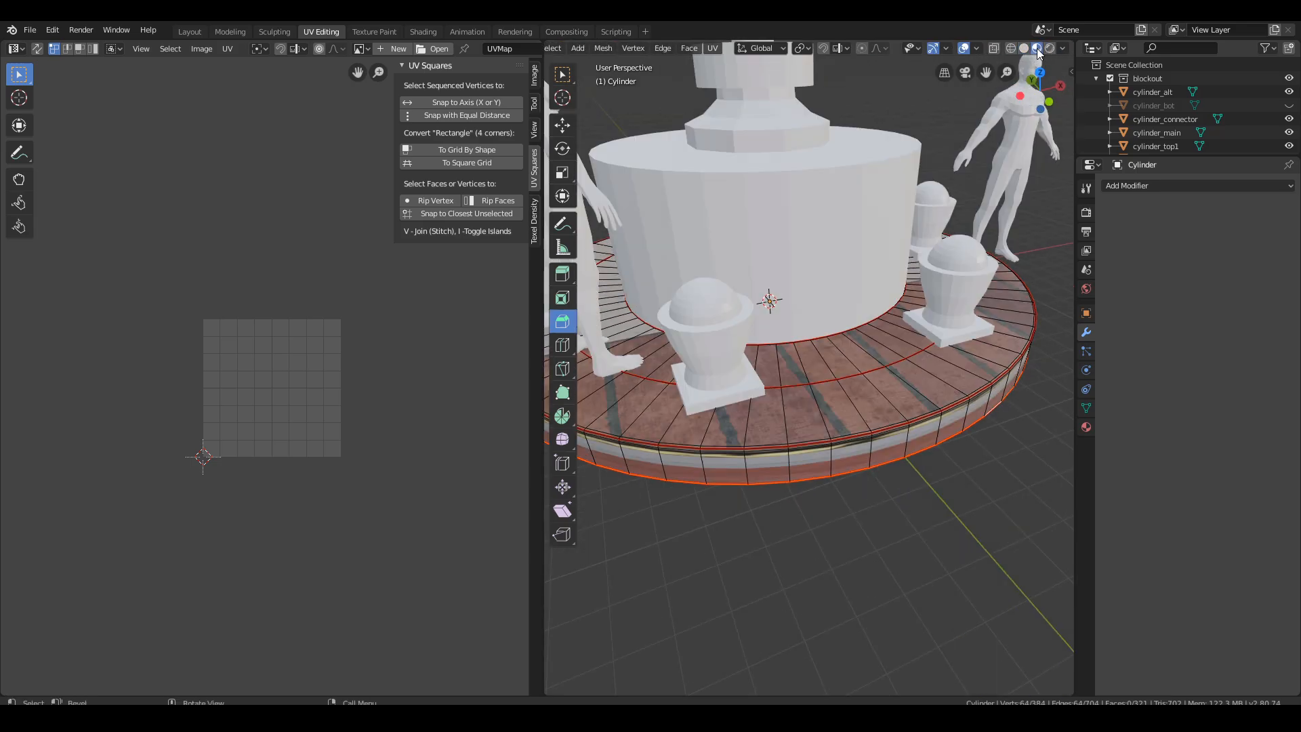
middle_click_drag(870, 344, 917, 355, "shift")
scroll(911, 369, "down", 2)
middle_click_drag(901, 400, 835, 432)
Select all of the disc's faces and move all their UV islands off the trim sheet, into the empty space above it.
key("3")
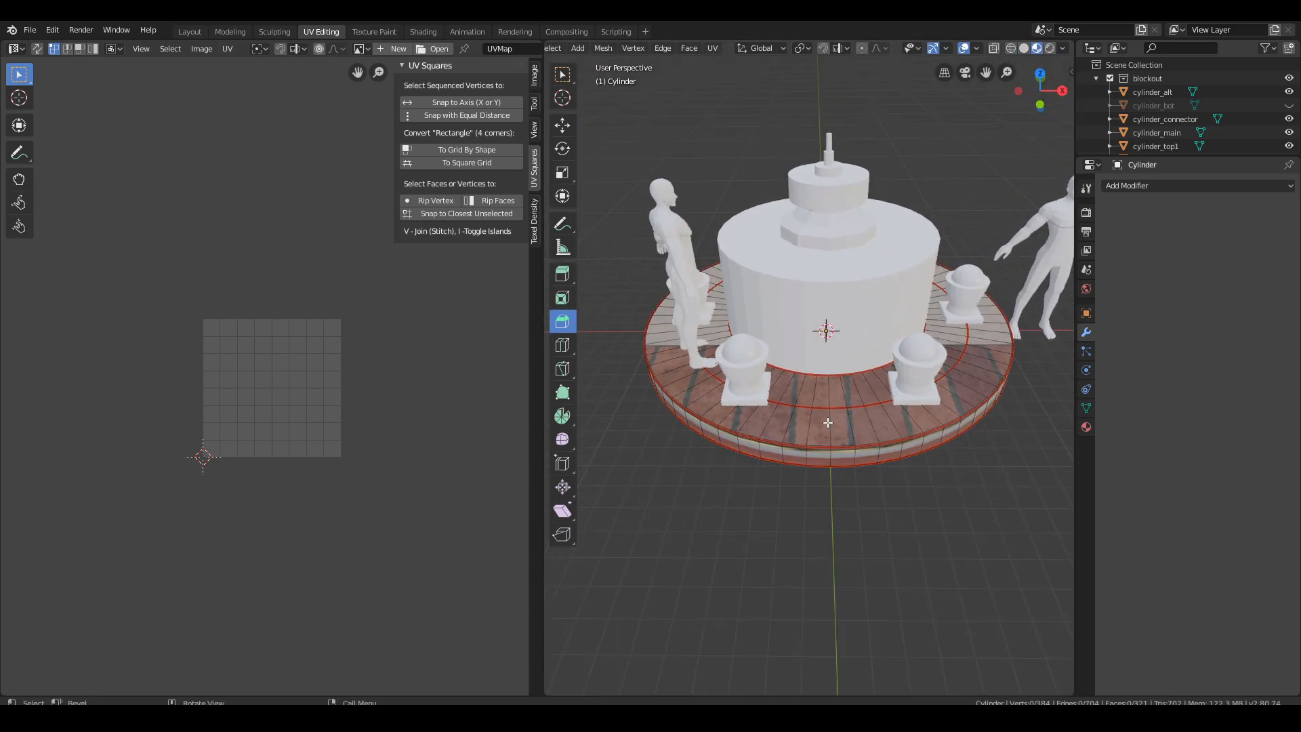
key("a")
scroll(298, 426, "down", 8)
key("a")
key("g")
left_click(276, 181)
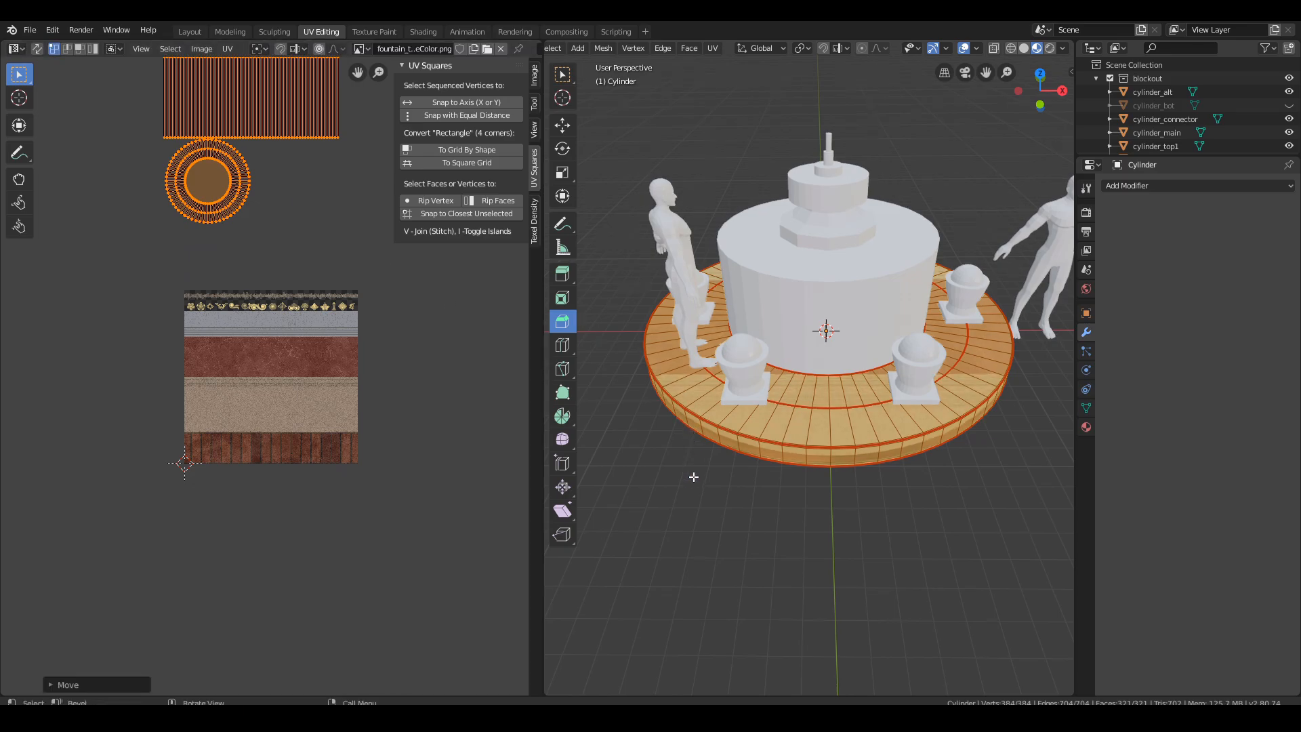
Straighten the outer top ring's UVs to a grid by shape, then move and scale them onto the trim sheet's brick strip.
key("alt+a")
scroll(790, 462, "up", 2)
left_click(792, 463)
left_click(691, 434, "alt")
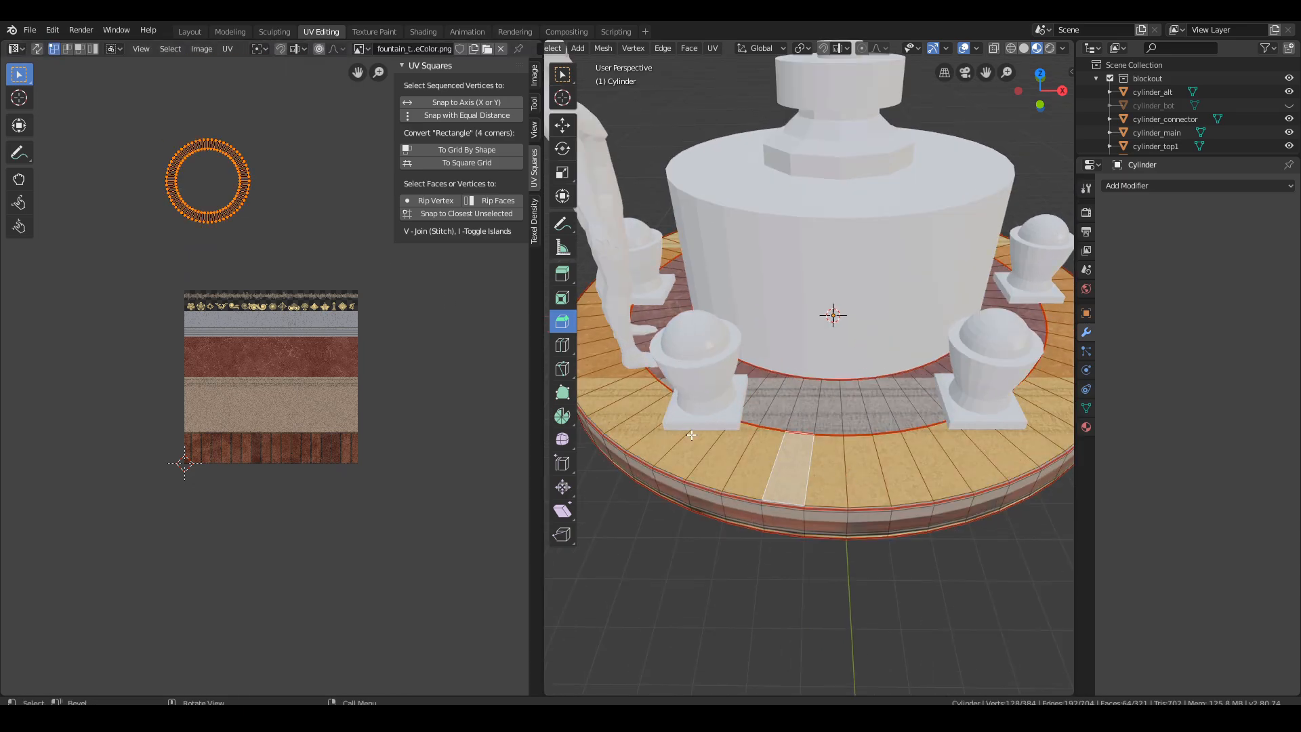
left_click(447, 149)
key("g")
left_click(342, 440)
key("s")
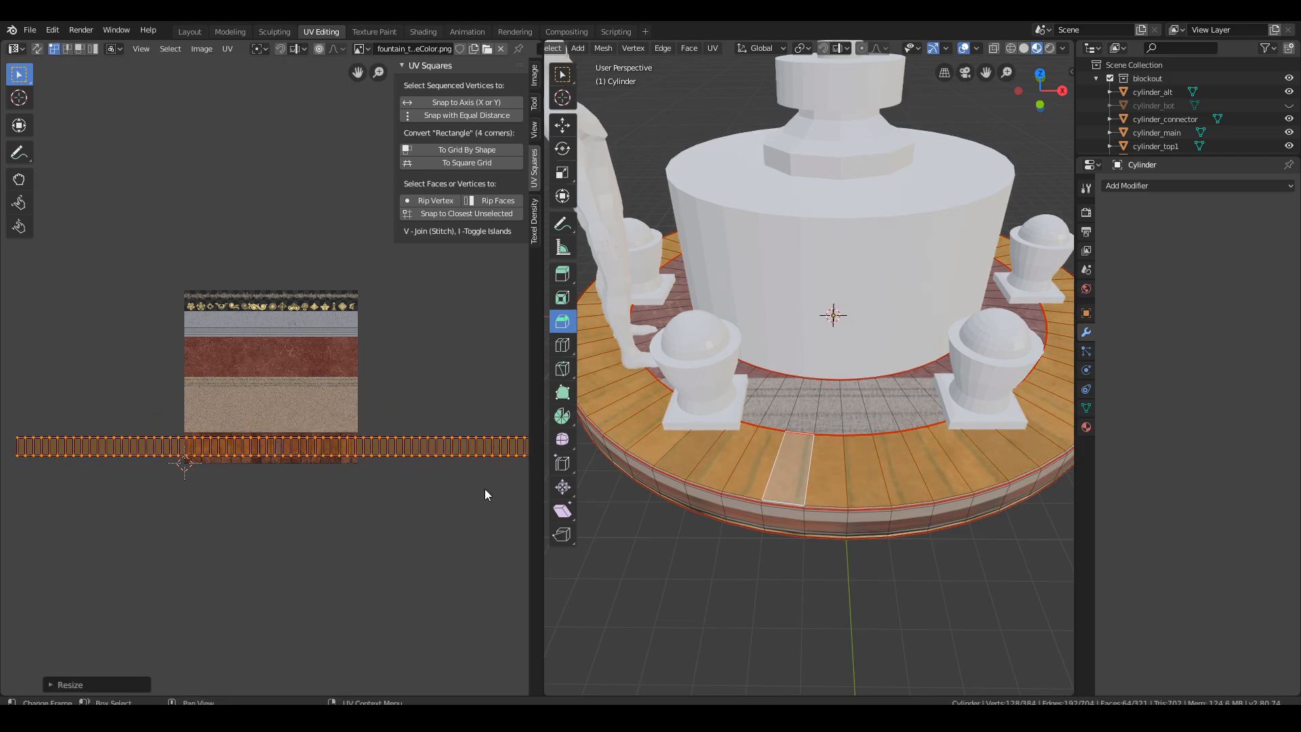
left_click(486, 489)
Fine-tune the scale and position of the outer ring's UVs to fill the full height of the brick strip.
scroll(369, 543, "up", 5)
middle_click_drag(371, 569, 342, 387)
key("s")
left_click(405, 457)
key("g")
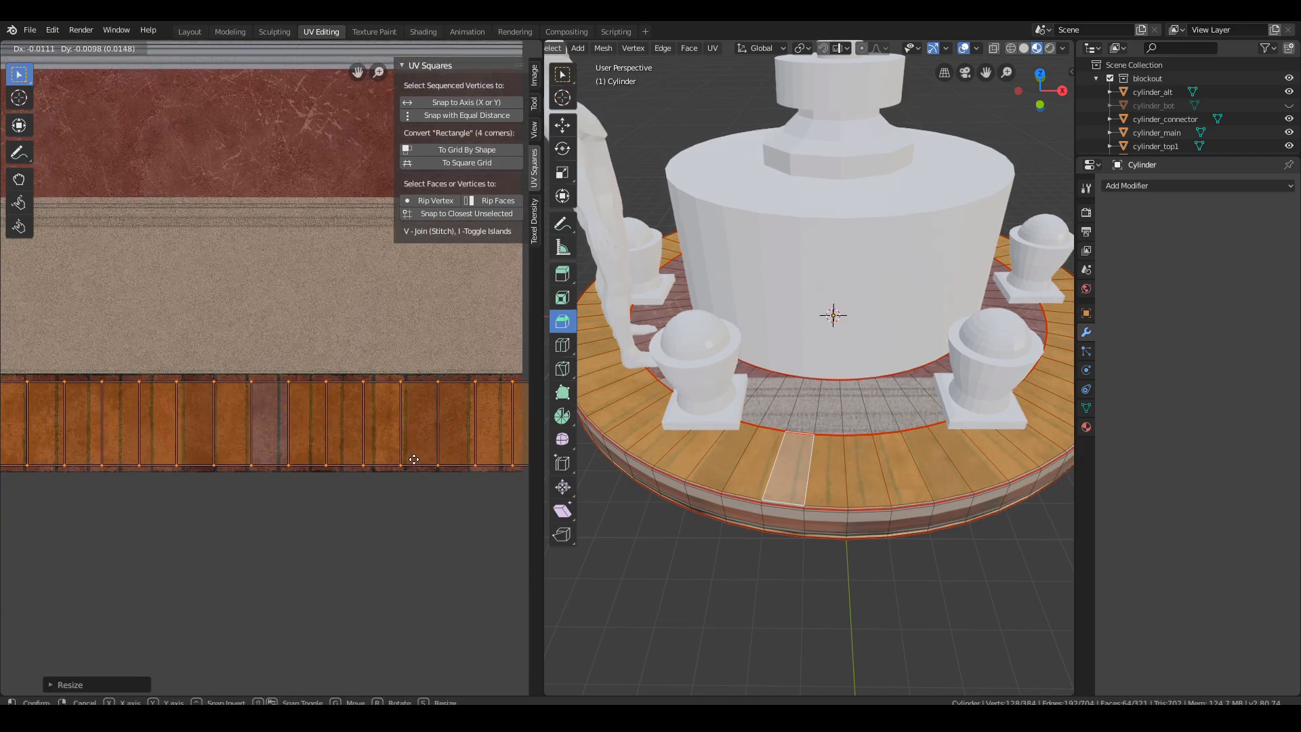
left_click(406, 457)
key("s")
left_click(435, 466)
scroll(420, 475, "up", 5)
key("g")
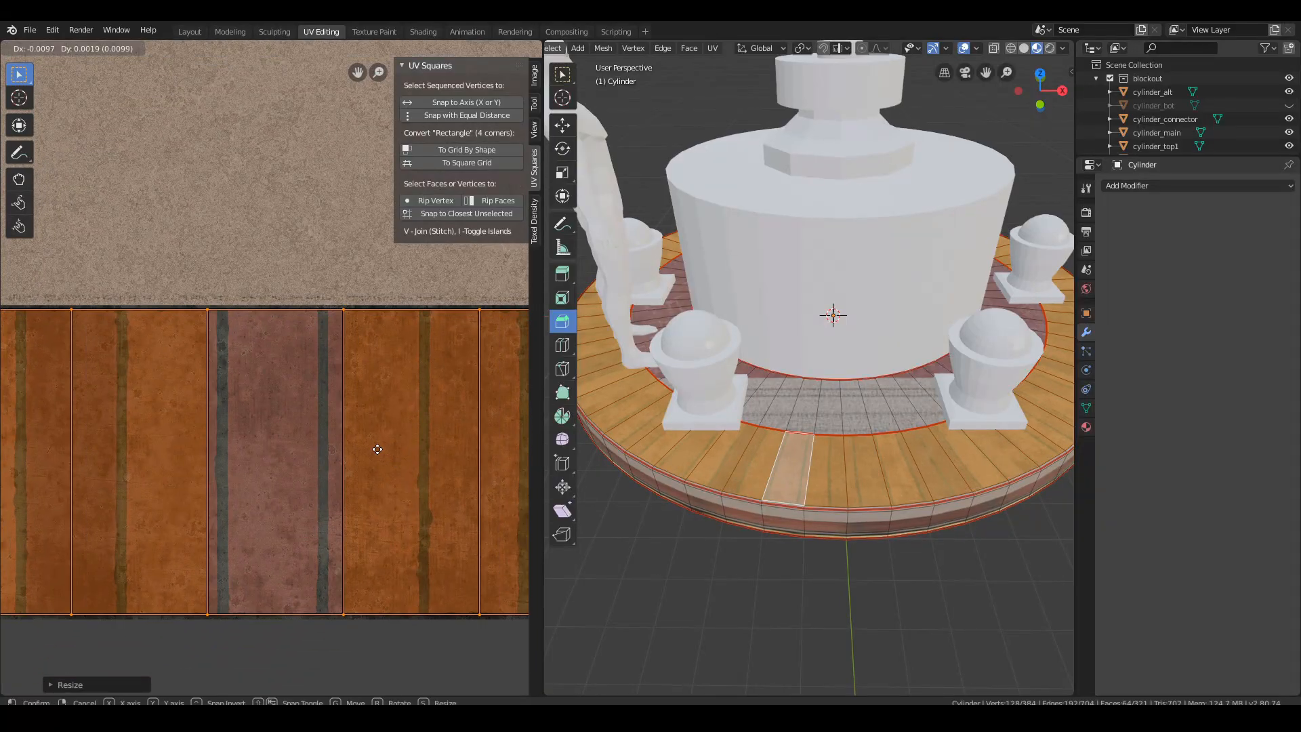
key("s")
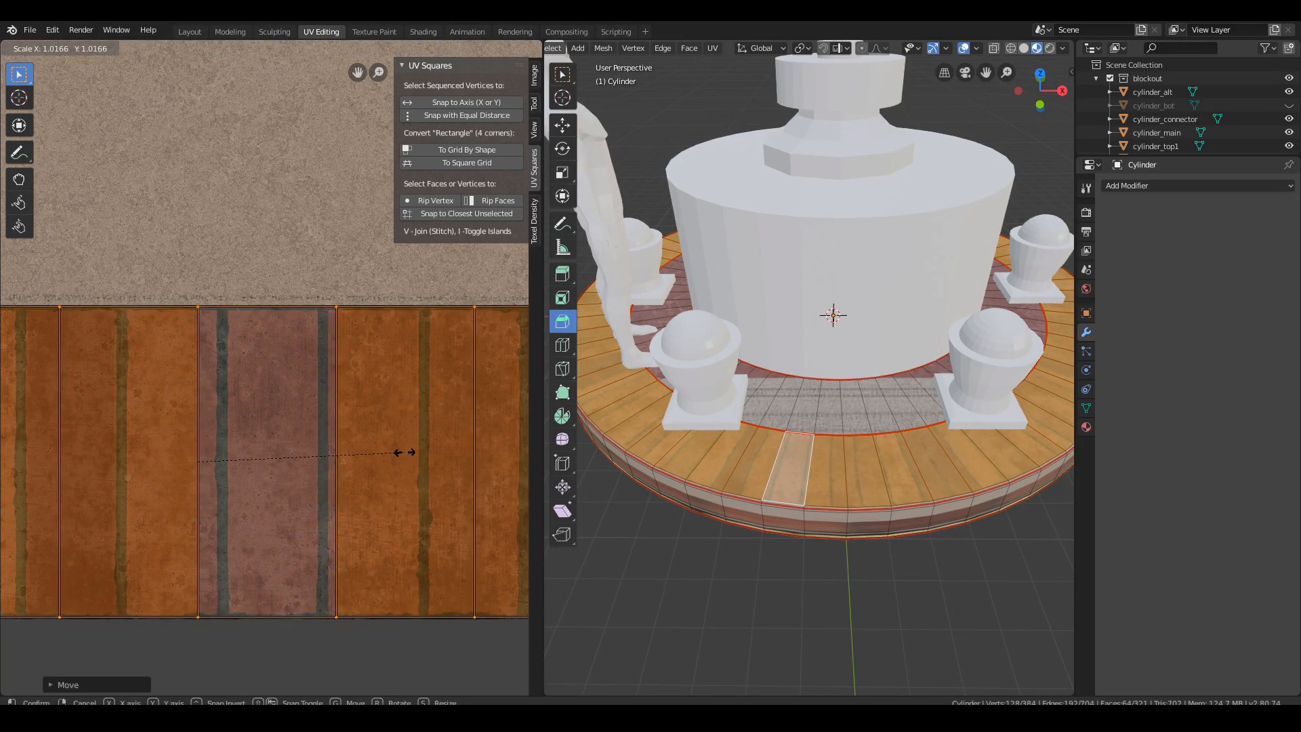
left_click(405, 453)
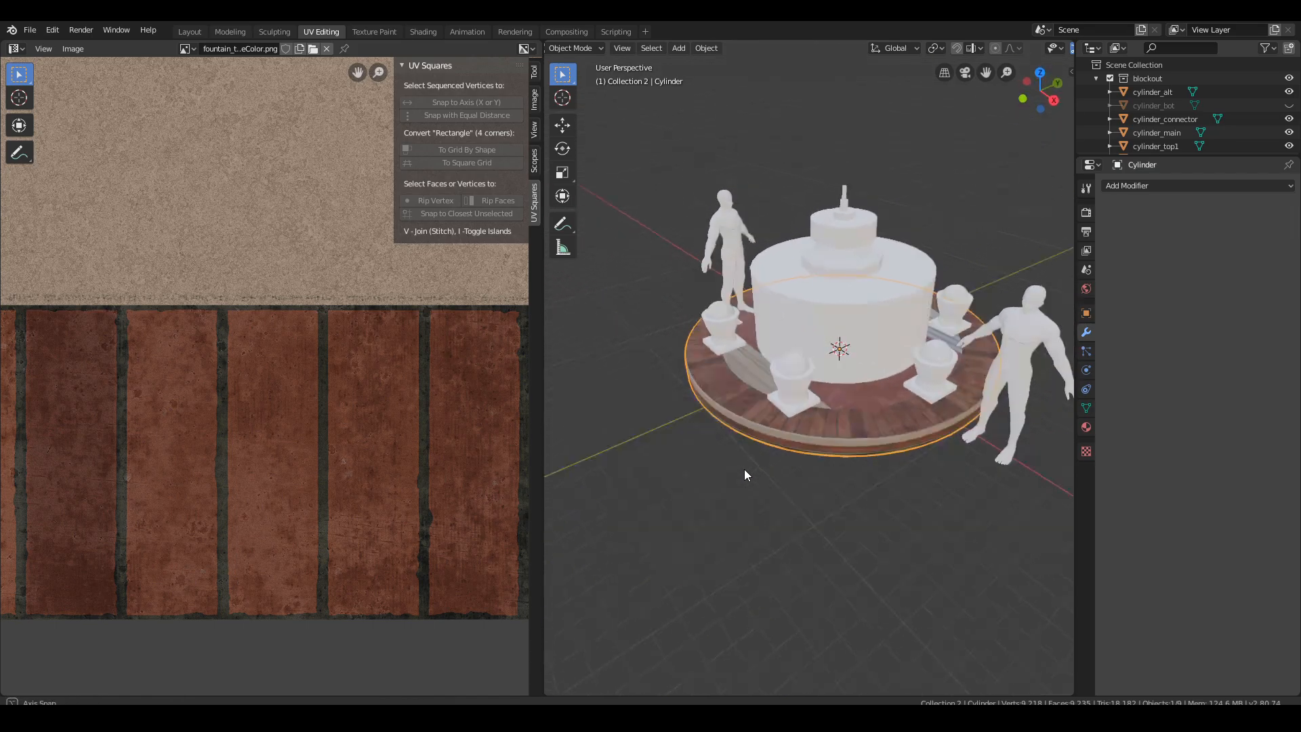
Clear the seams on the edge loops along the disc's upper rim.
scroll(839, 469, "up", 3)
middle_click_drag(744, 469, 826, 451)
key("Tab")
left_click(826, 380, "alt")
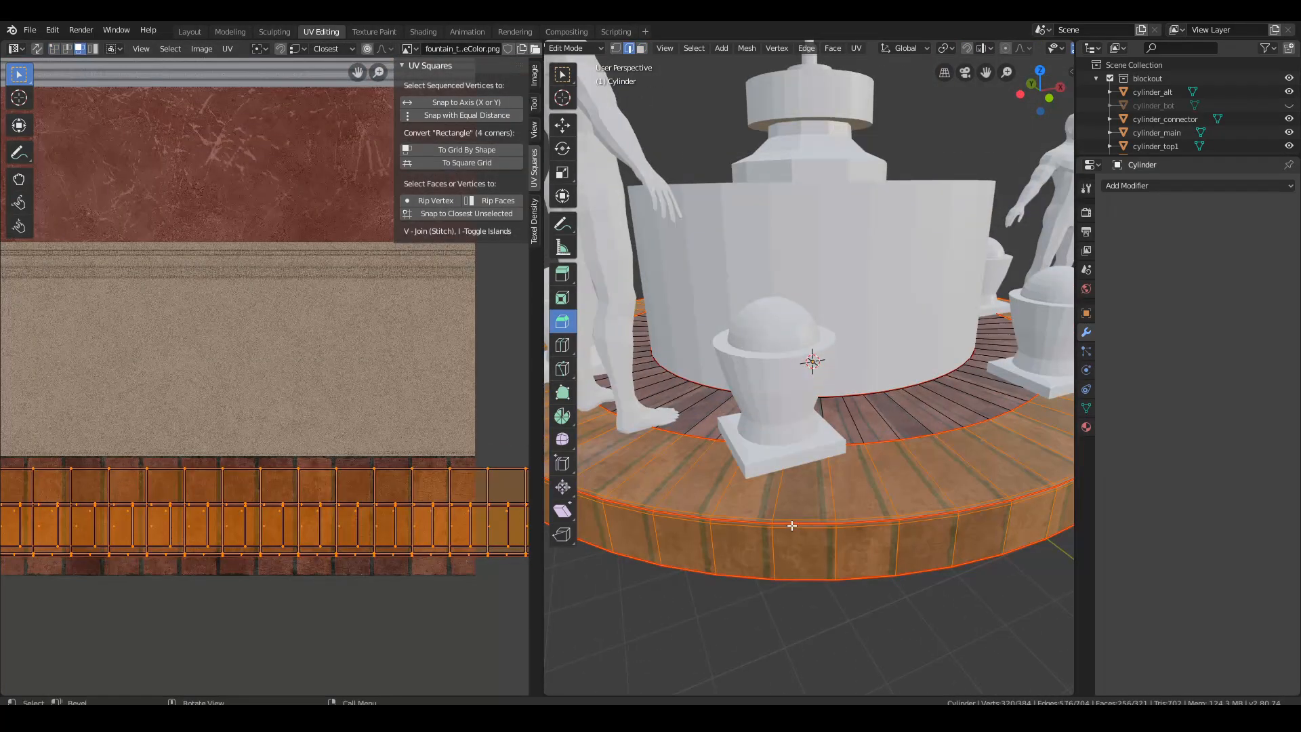
left_click(791, 525, "alt")
key("ctrl+e")
left_click(779, 586)
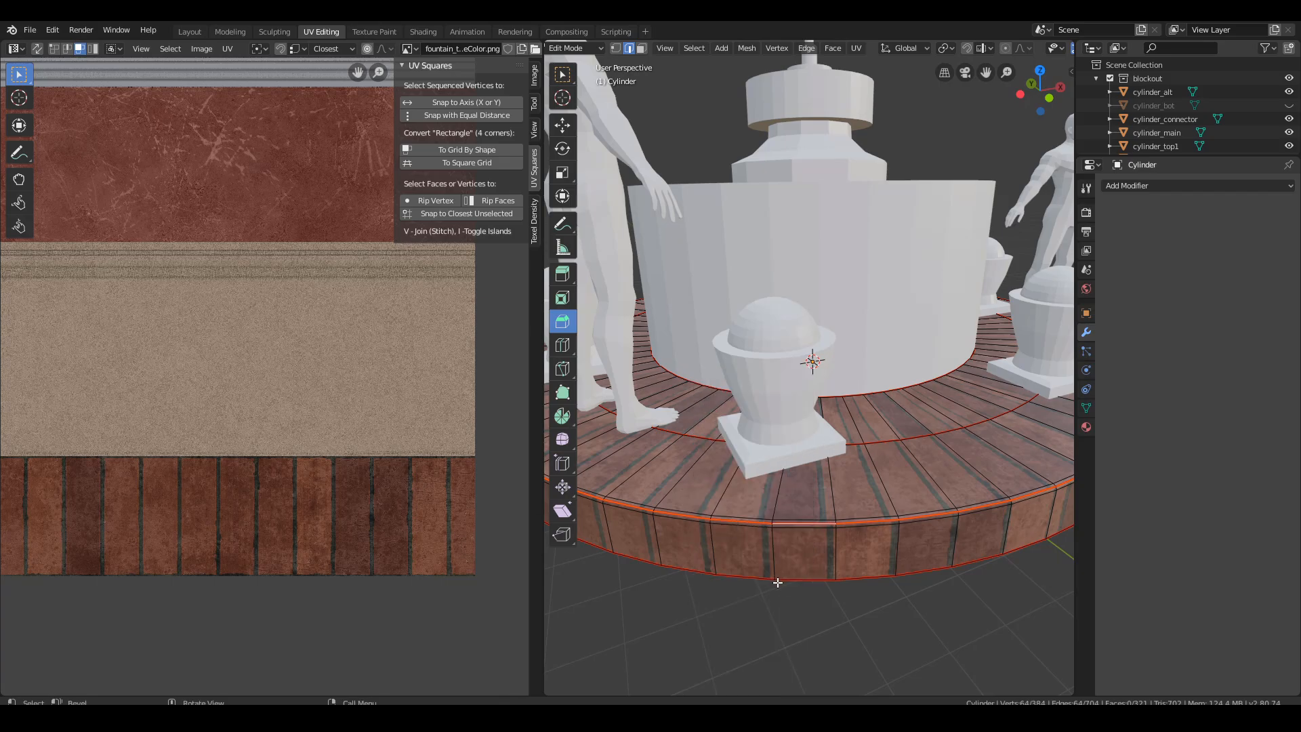
key("ctrl+e")
left_click(777, 551)
Select the linked outer ring and side faces up to the seams and straighten their UVs to a grid by shape.
middle_click_drag(777, 550, 795, 535)
key("3")
key("l")
scroll(354, 502, "down", 2)
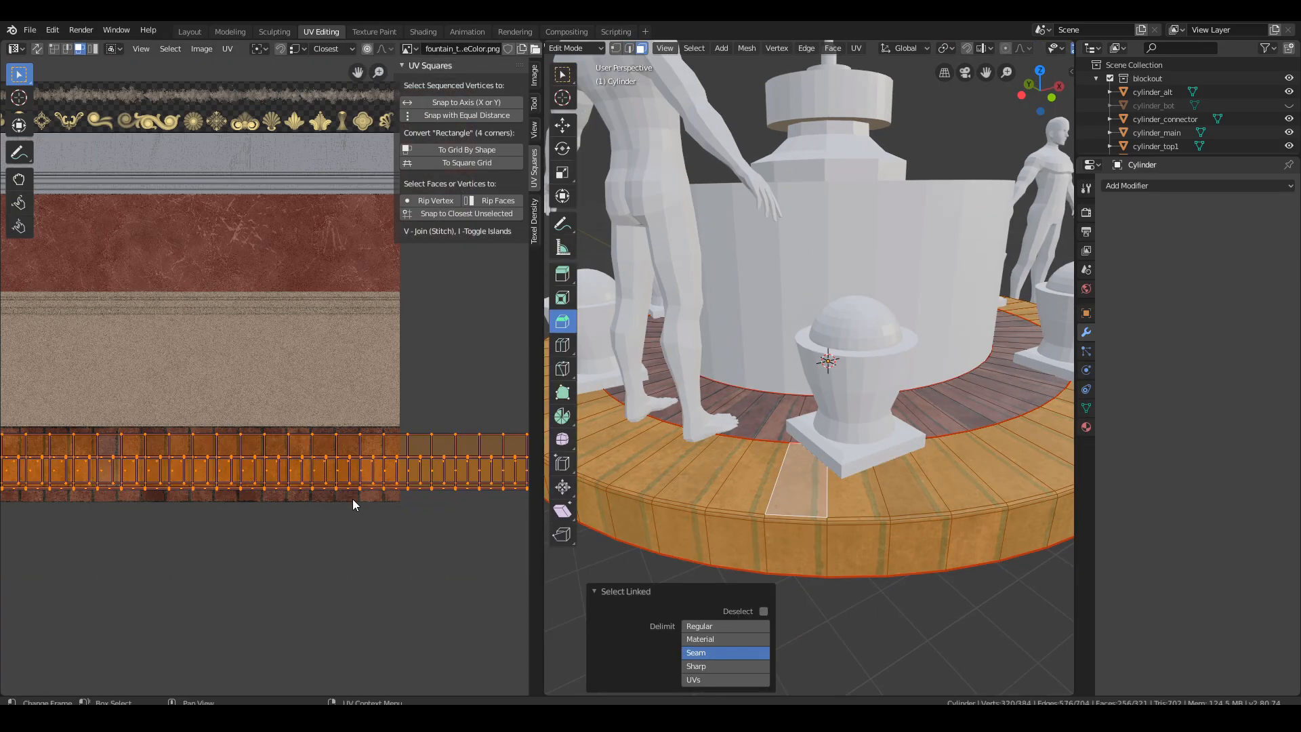
key("u")
left_click(467, 151)
Move and scale the outer ring and side UVs to fit the height of the trim sheet's brick strip.
key("g")
left_click(359, 477)
scroll(339, 501, "up", 3)
key("s")
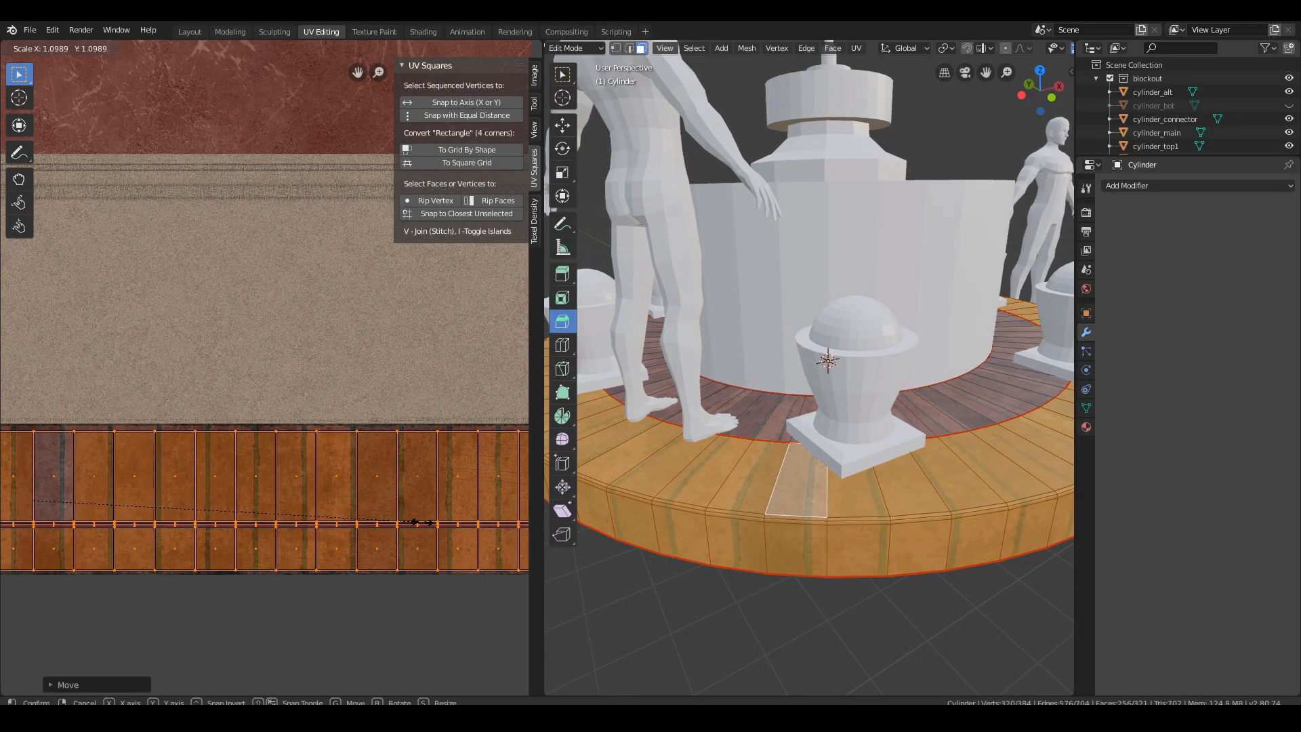
left_click(413, 522)
scroll(360, 474, "up", 3)
key("g")
left_click(305, 400)
key("s")
left_click(323, 400)
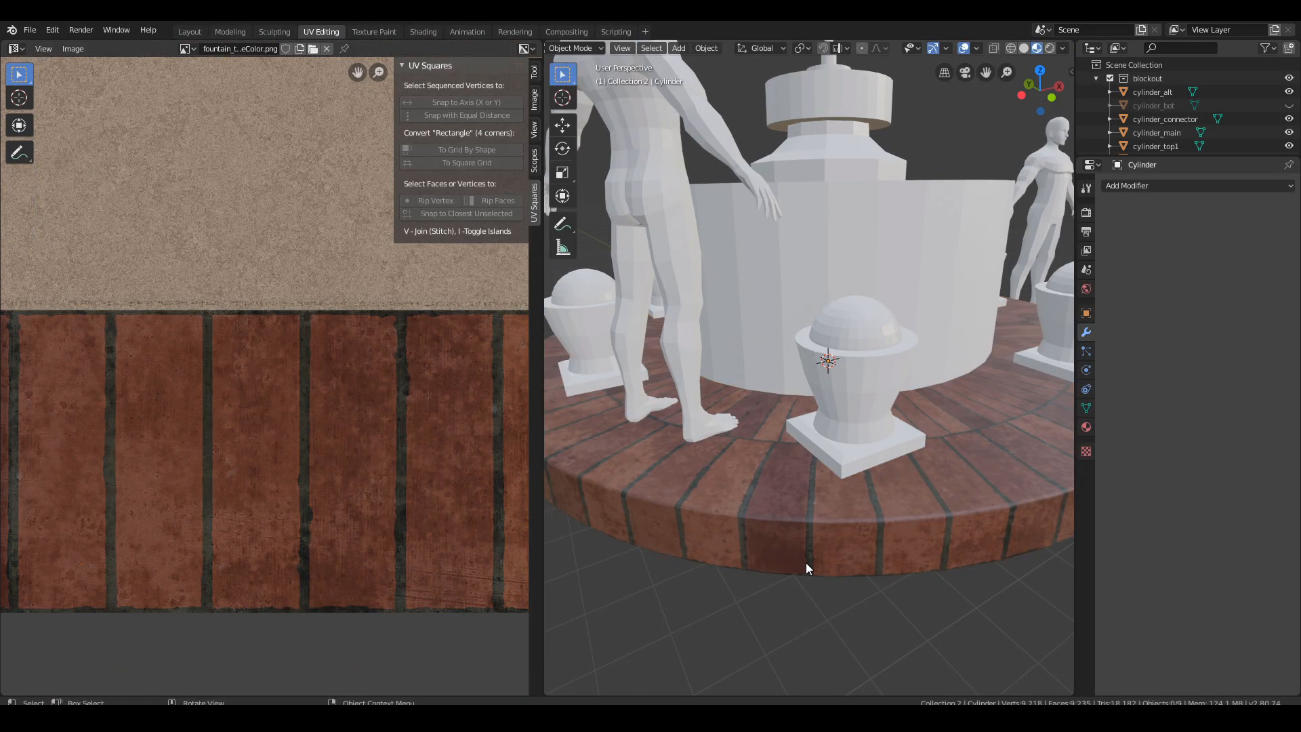
Select the disc's inner top ring and shrink its UVs along X on the brick strip.
middle_click_drag(806, 563, 923, 444)
scroll(746, 488, "down", 3)
scroll(750, 485, "up", 4)
scroll(881, 448, "down", 2)
key("Tab")
left_click(842, 429)
key("ctrl+l")
scroll(842, 429, "up", 4)
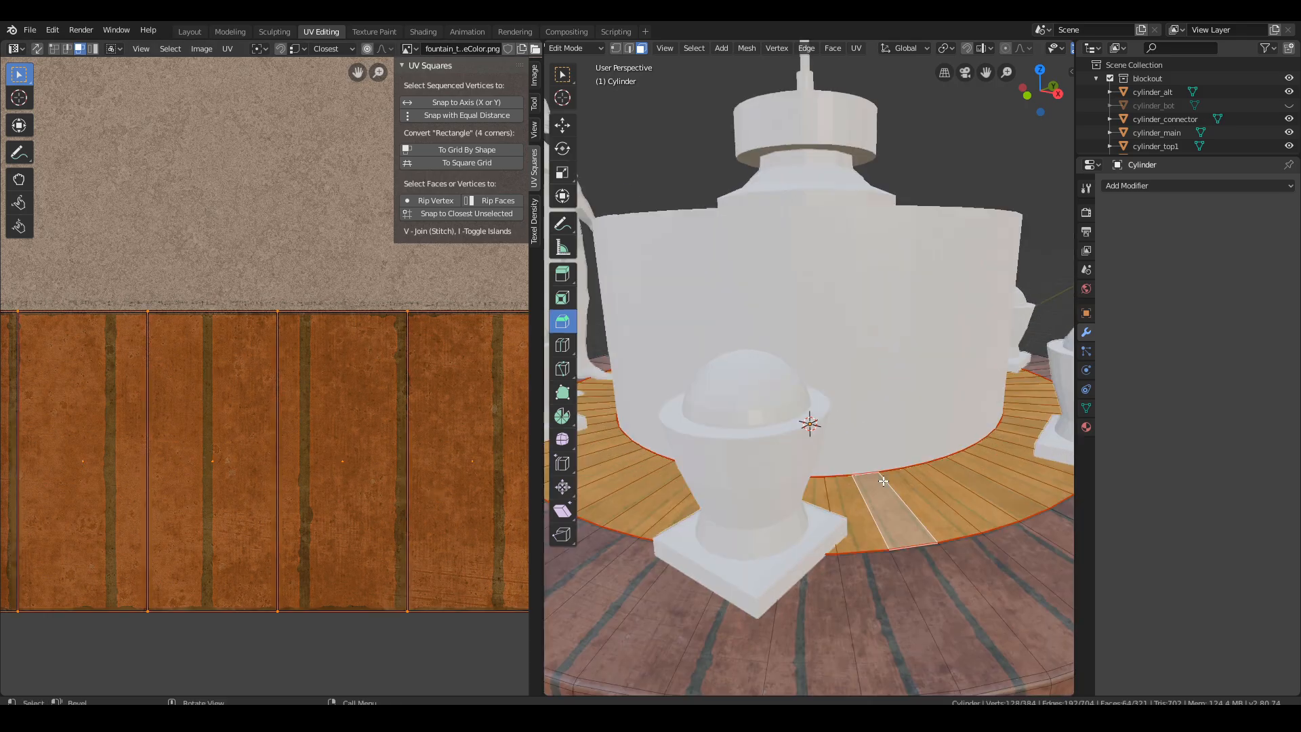
middle_click_drag(841, 429, 803, 433)
key("s")
key("x")
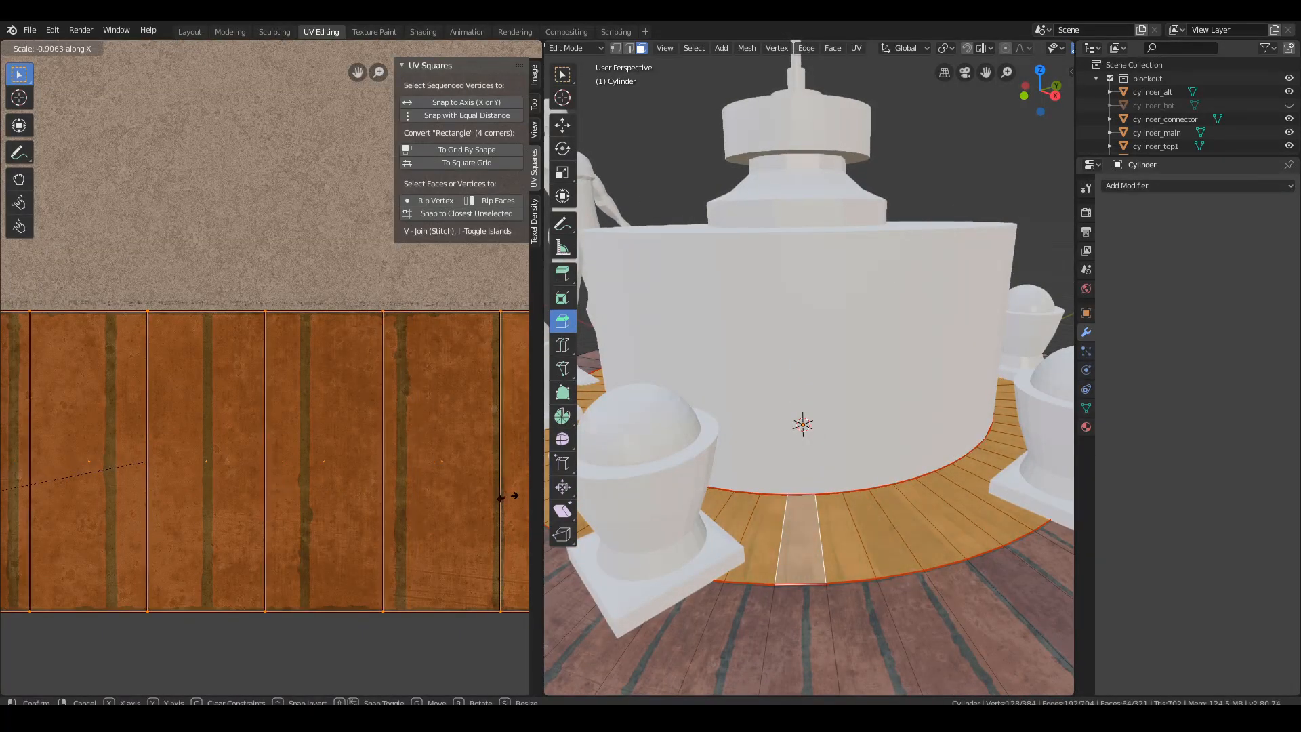
left_click(29, 498)
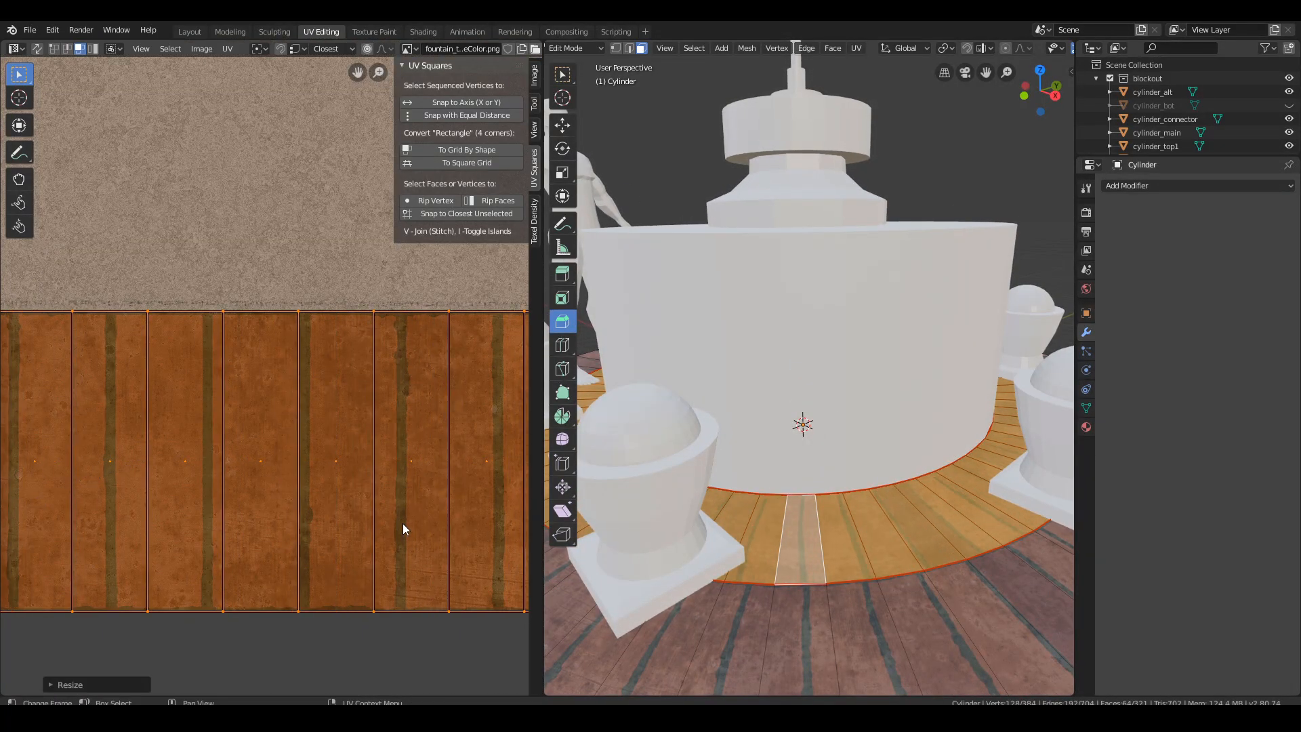
Examine the brick texture on the disc's rings and side from several angles.
key("Tab")
scroll(730, 524, "down", 8)
middle_click_drag(686, 465, 1022, 493)
key("Tab")
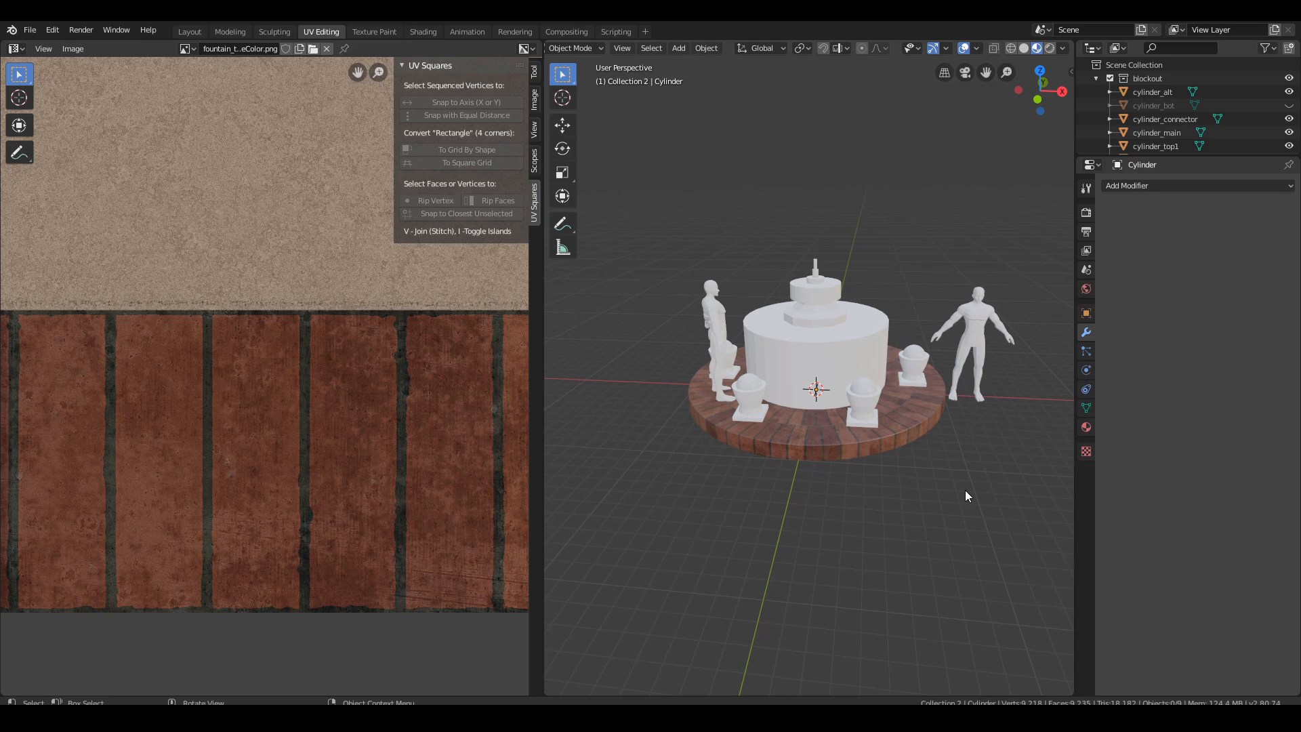
middle_click_drag(965, 490, 786, 436)
scroll(799, 474, "up", 4)
middle_click_drag(815, 512, 826, 522)
scroll(826, 521, "down", 3)
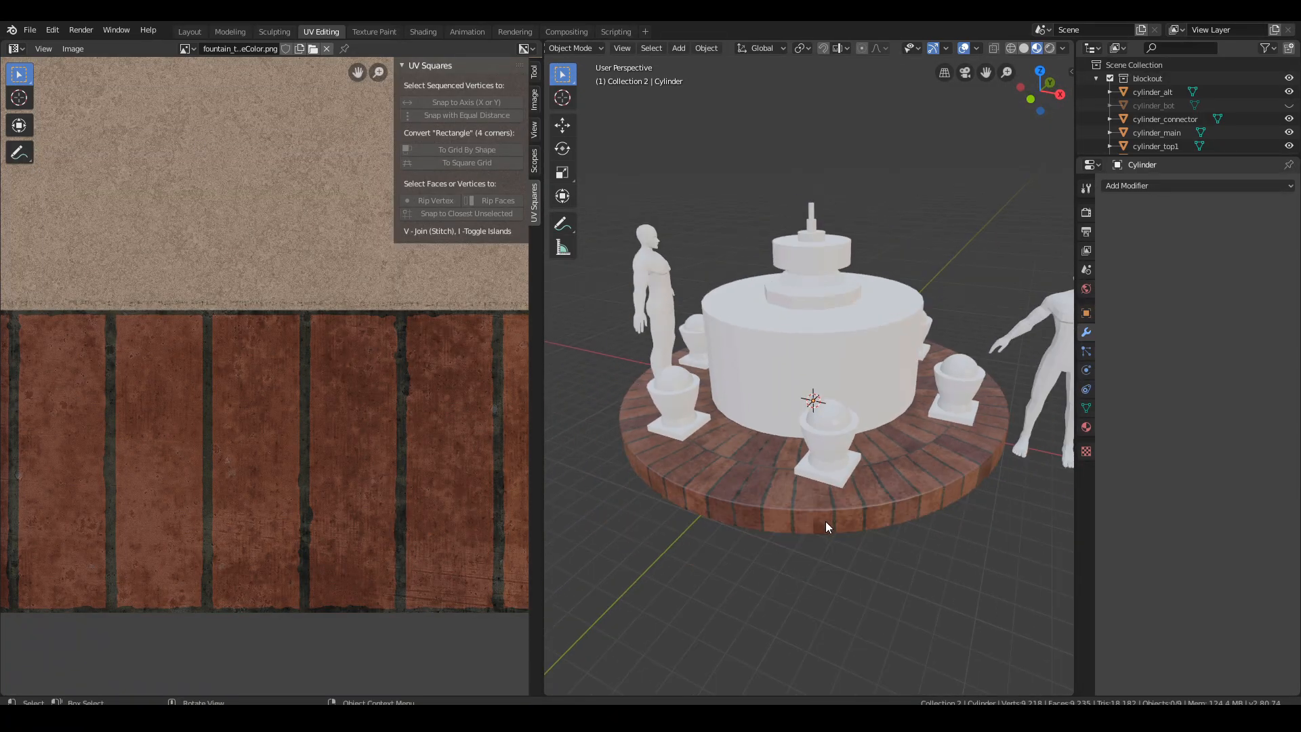
scroll(465, 445, "down", 5)
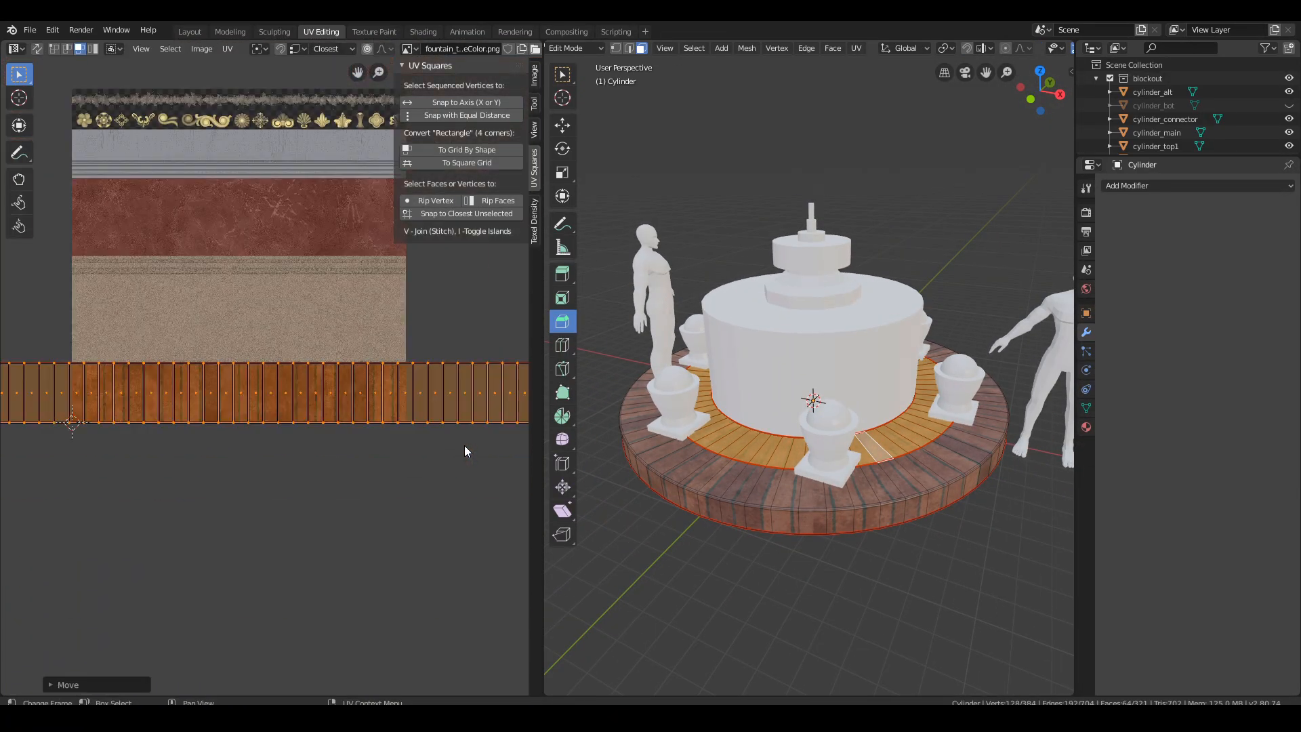
middle_click_drag(710, 417, 1030, 444)
mouse_move(952, 294)
middle_mouse_down()
mouse_move(922, 306)
mouse_move(942, 309)
middle_mouse_up()
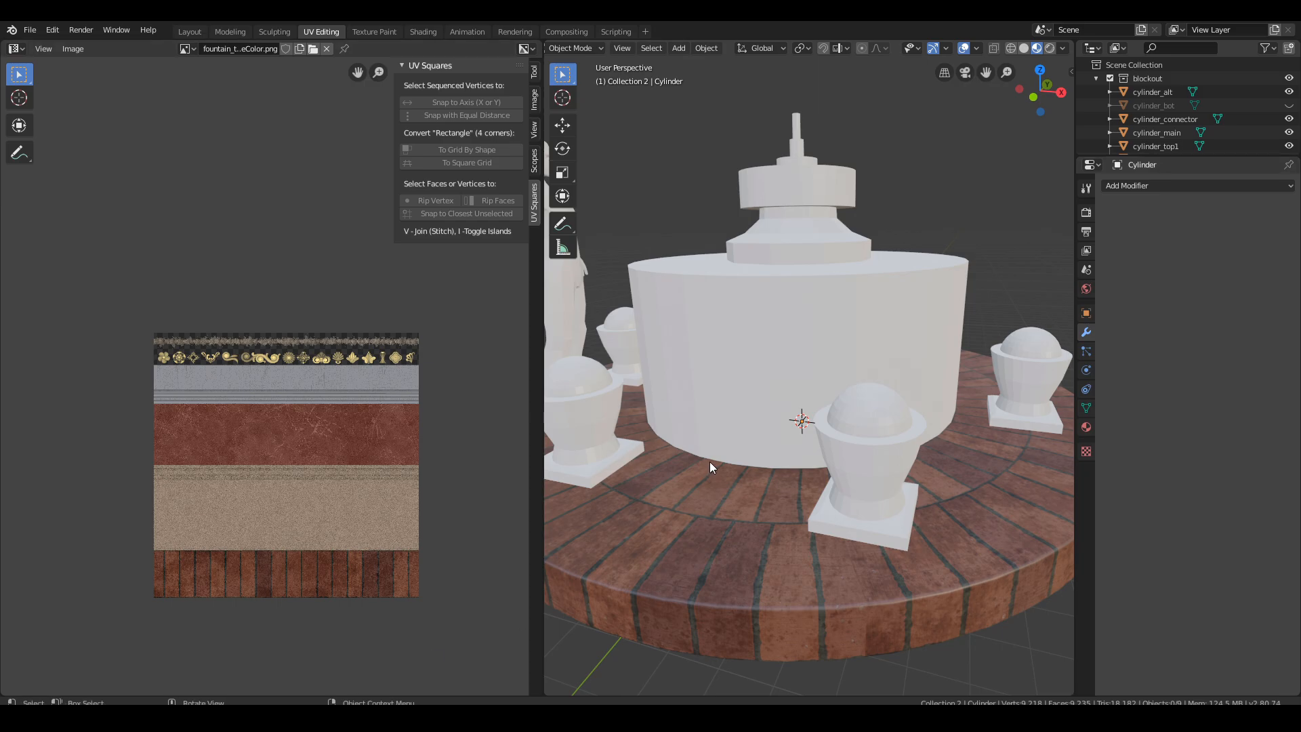
middle_click_drag(710, 461, 729, 483)
Move the human figure beside the fountain farther away along X and delete the one standing on the disc.
left_click(193, 32)
left_click(354, 220)
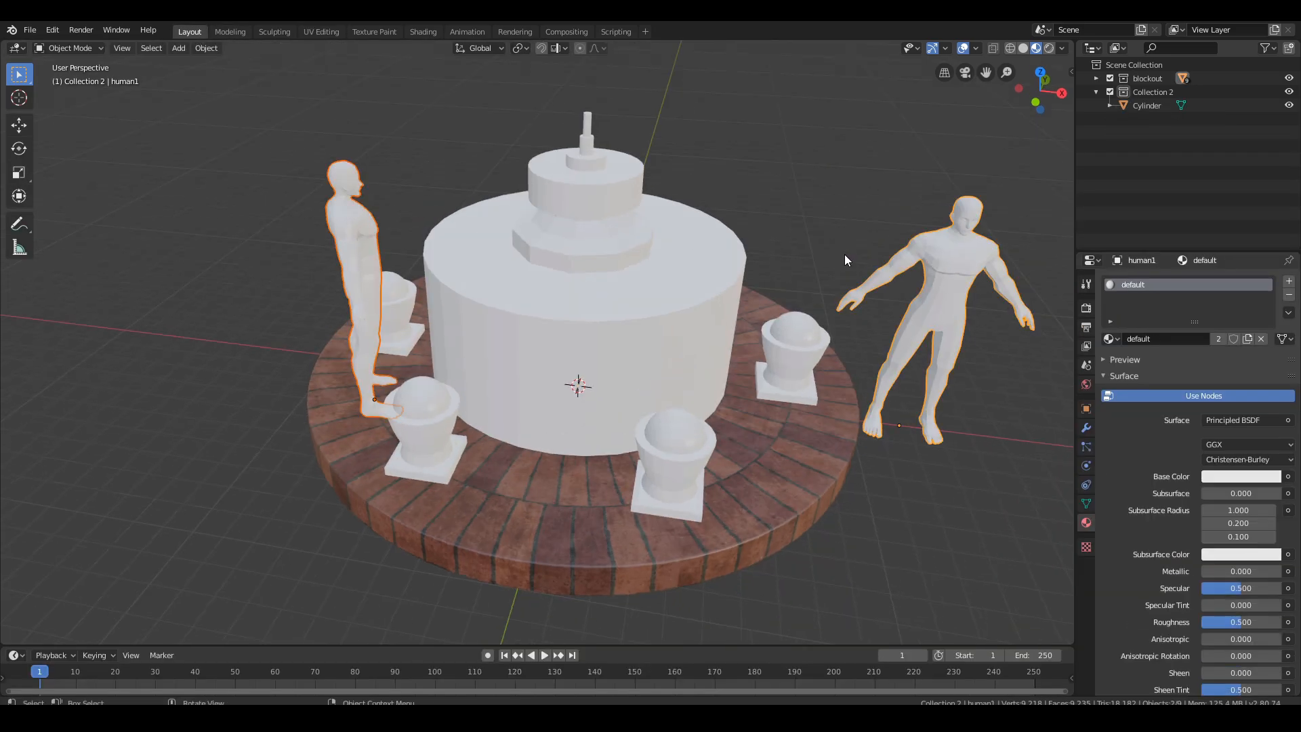
scroll(844, 256, "down", 2)
left_click(828, 277)
key("g")
key("x")
left_click(1040, 291)
left_click(431, 291)
key("Delete")
Add a mesh cylinder with 64 vertices to Collection 2.
scroll(592, 269, "up", 2)
middle_click_drag(592, 268, 583, 280)
left_click(178, 48)
left_click(1146, 105)
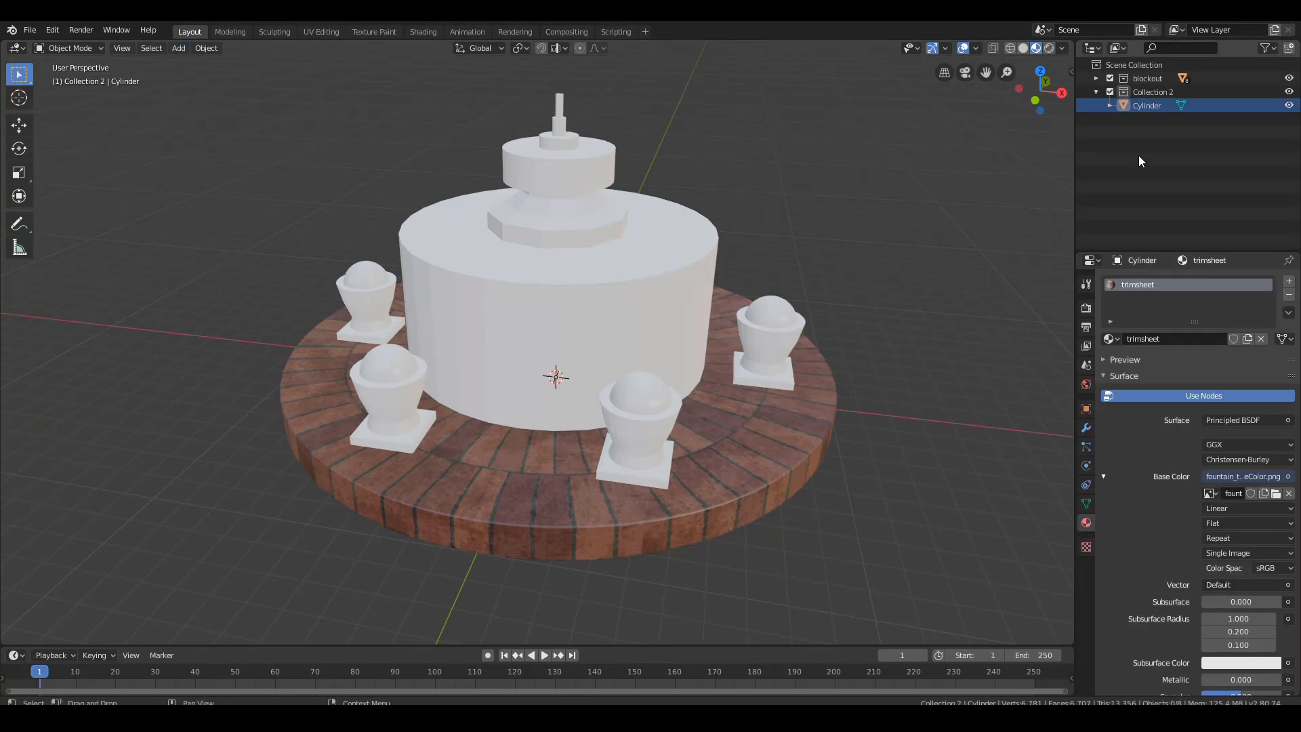
left_click(178, 47)
mouse_move(219, 58)
left_click(327, 129)
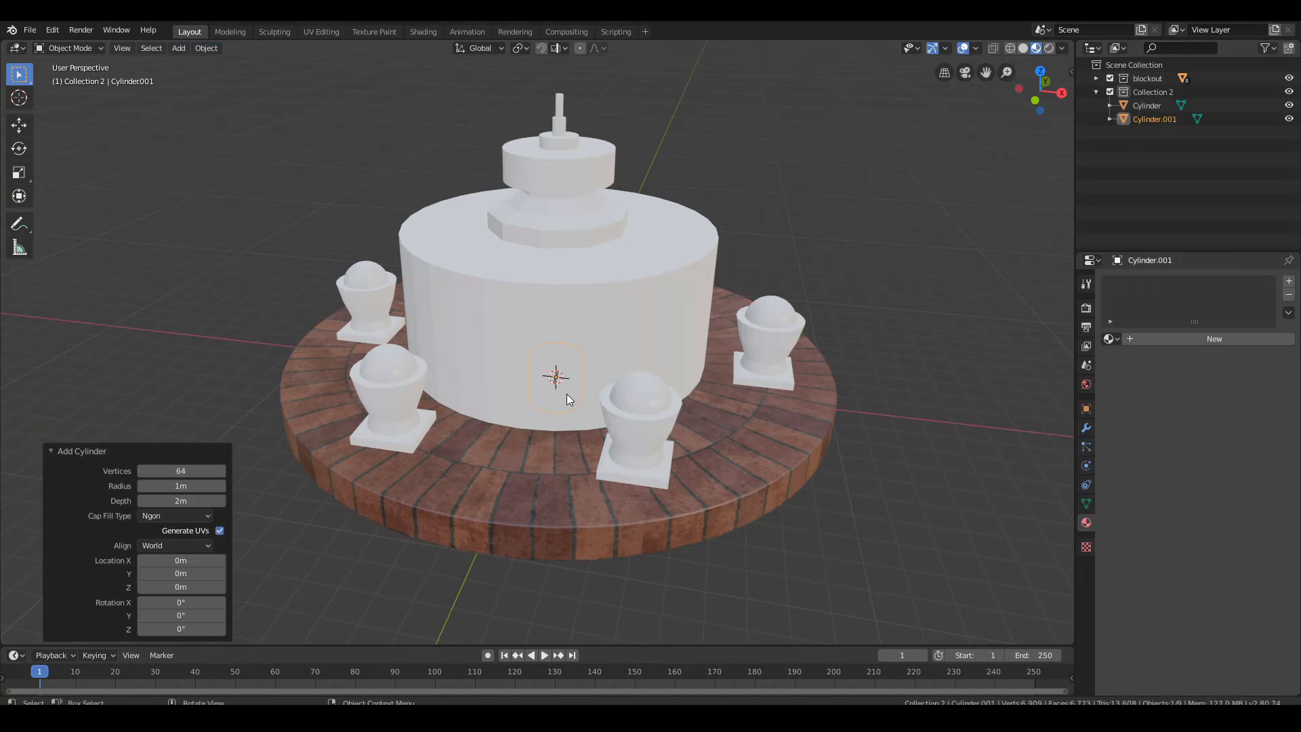
Scale the new cylinder uniformly to about 5.46 and raise it along Z to match the main basin blockout.
middle_click_drag(567, 396, 610, 408)
key("s")
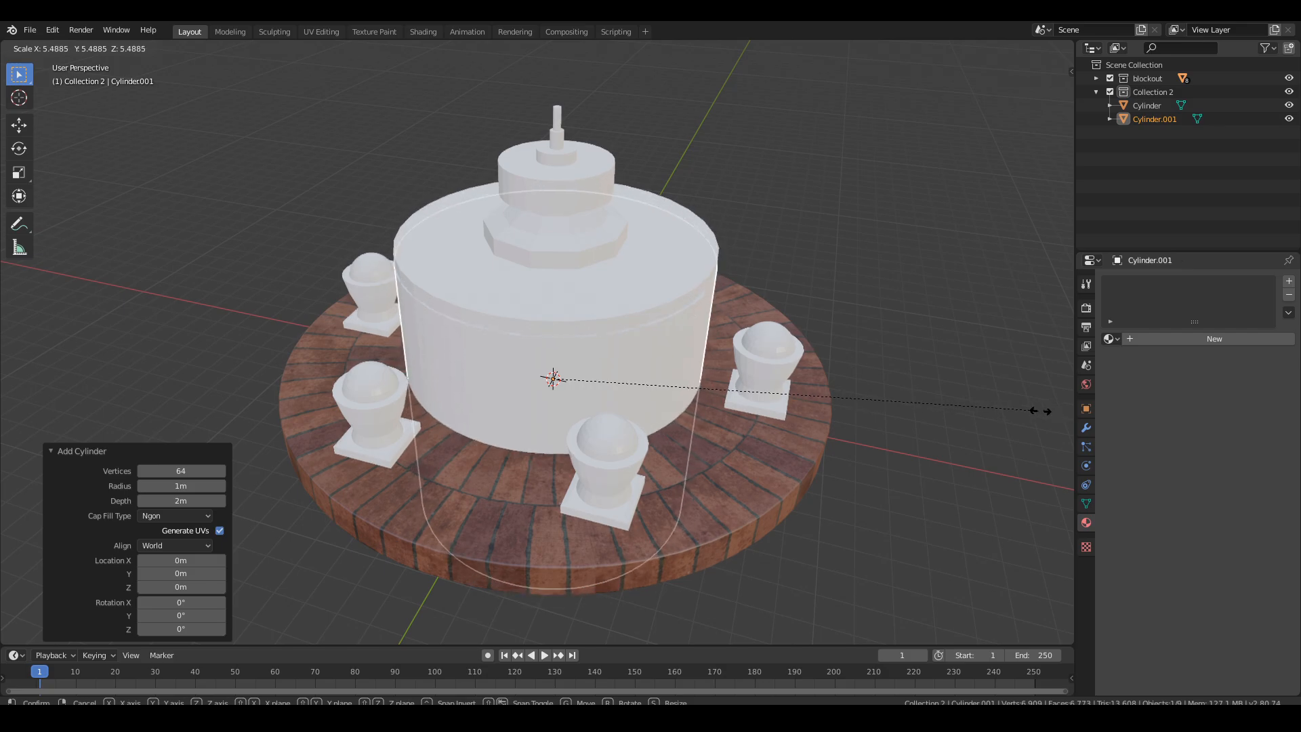
left_click(1038, 412)
middle_click_drag(1038, 412, 971, 316)
key("g")
key("z")
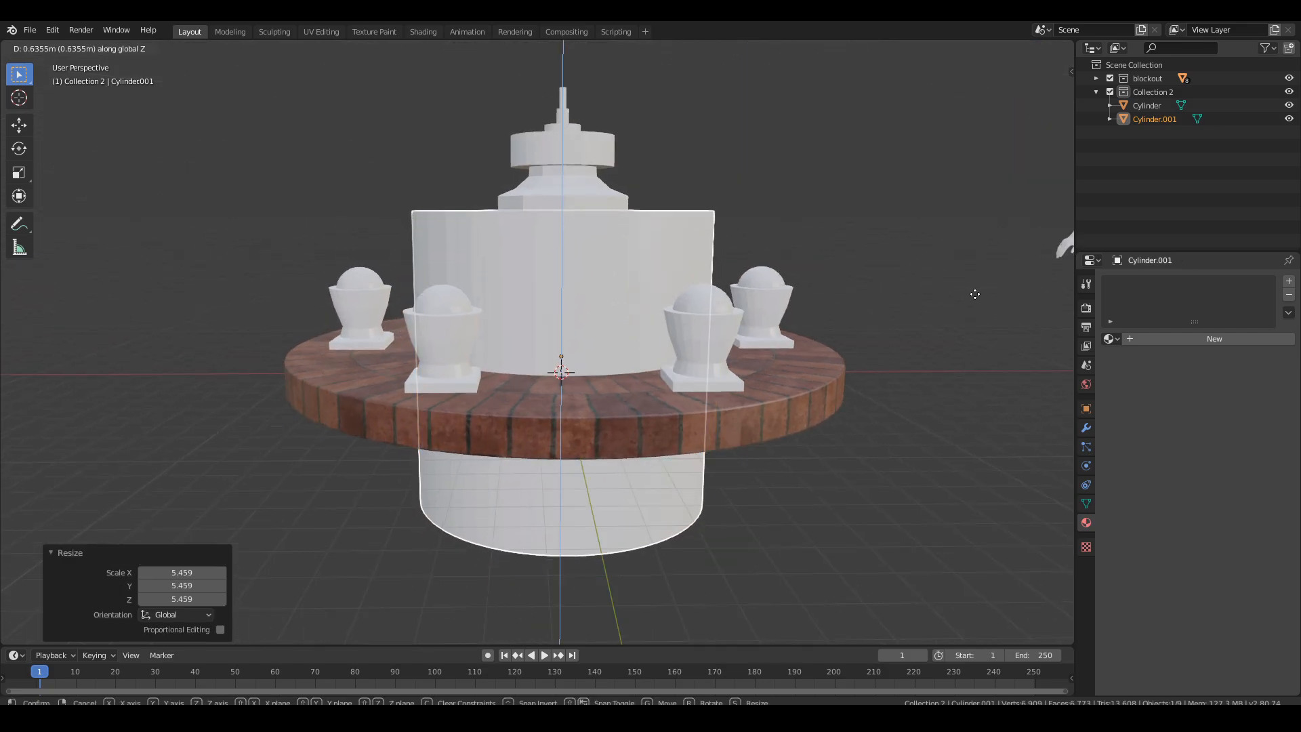
left_click(872, 262)
Delete the bottom face of the new cylinder.
key("Tab")
middle_click_drag(840, 353, 766, 272)
left_click(595, 470)
mouse_move(718, 319)
middle_mouse_down()
mouse_move(754, 426)
mouse_move(715, 312)
middle_mouse_up()
key("x")
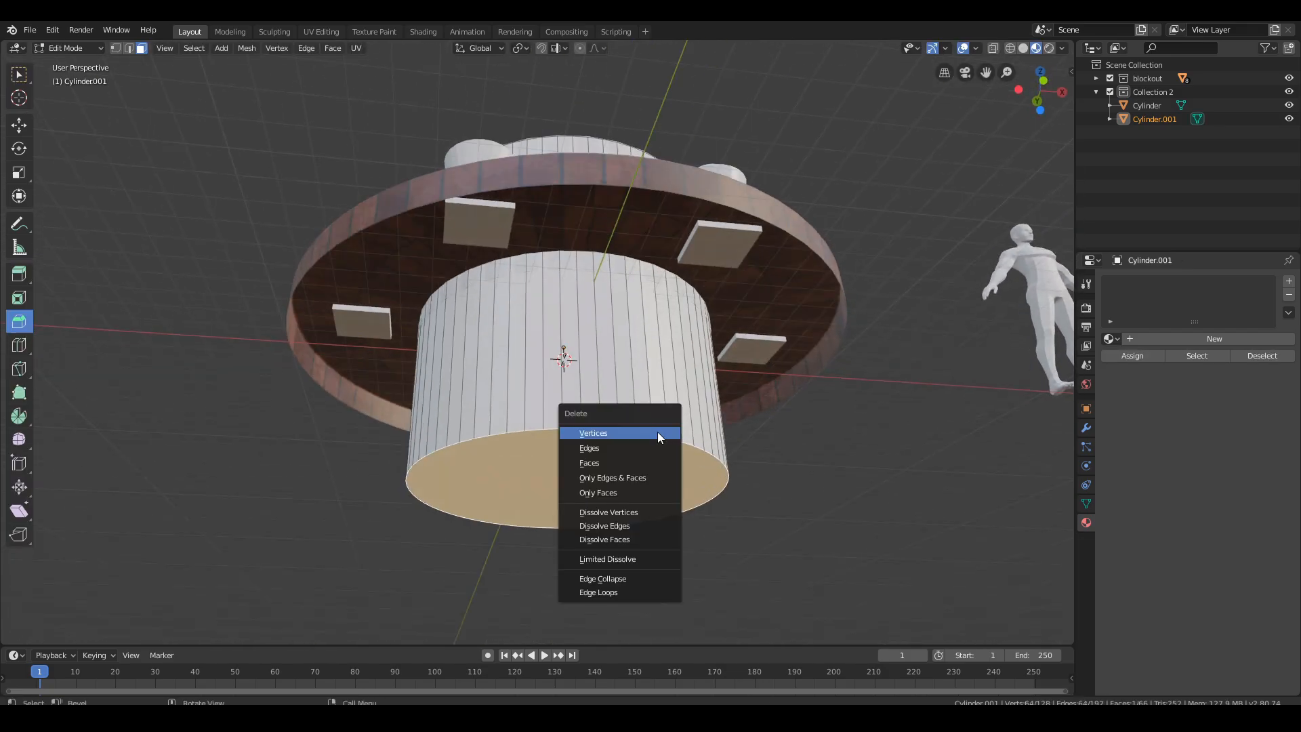
left_click(630, 462)
Raise the cylinder's open bottom edge loop along Z until it sits just inside the disc, and return to Object Mode.
key("2")
left_click(607, 435, "alt")
middle_click_drag(608, 435, 677, 271)
key("g")
key("z")
left_click(708, 332)
key("g")
key("z")
left_click(587, 356)
key("Tab")
Hide the cylinder_main object in the blockout collection.
left_click(587, 354)
left_click(1096, 78)
left_click(1289, 133)
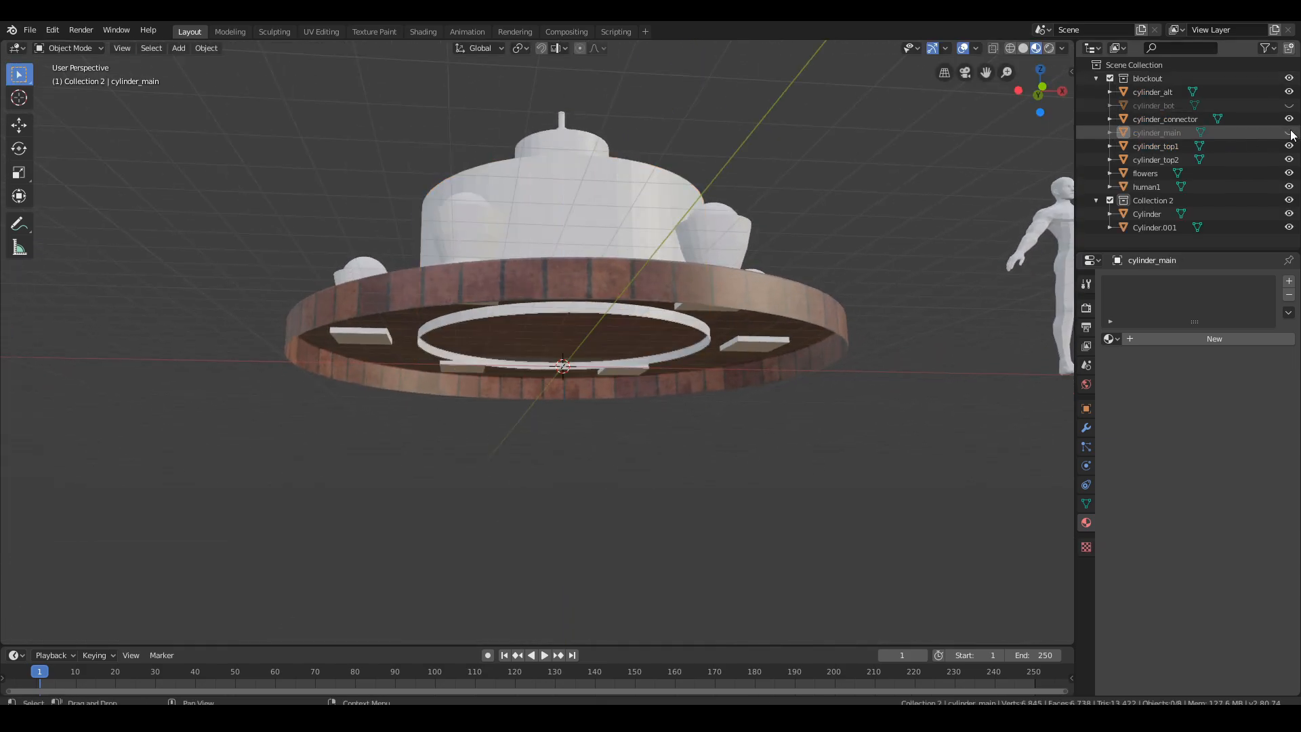
left_click(1096, 79)
Try lowering the new cylinder's top face along Z to form a low wall above the disc.
middle_click_drag(892, 299, 708, 337)
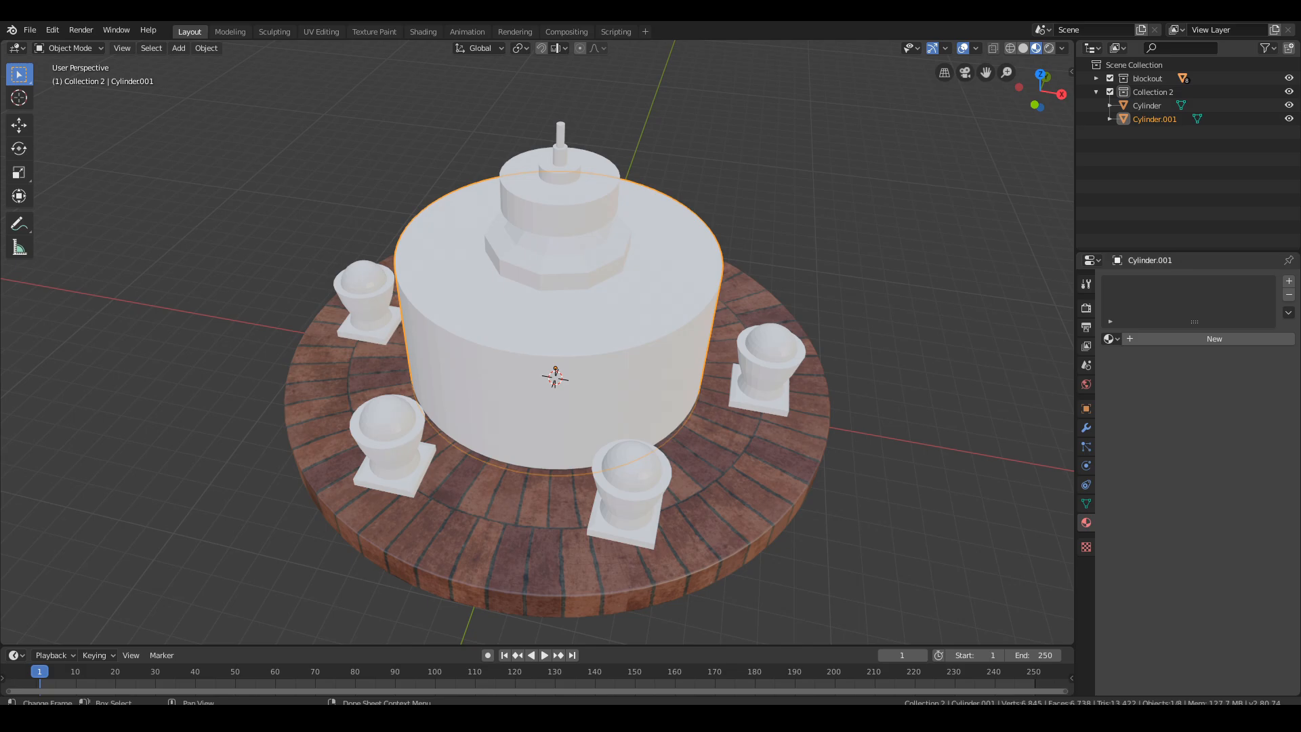
middle_click_drag(651, 487, 630, 379)
key("Tab")
key("3")
left_click(603, 236)
key("g")
key("z")
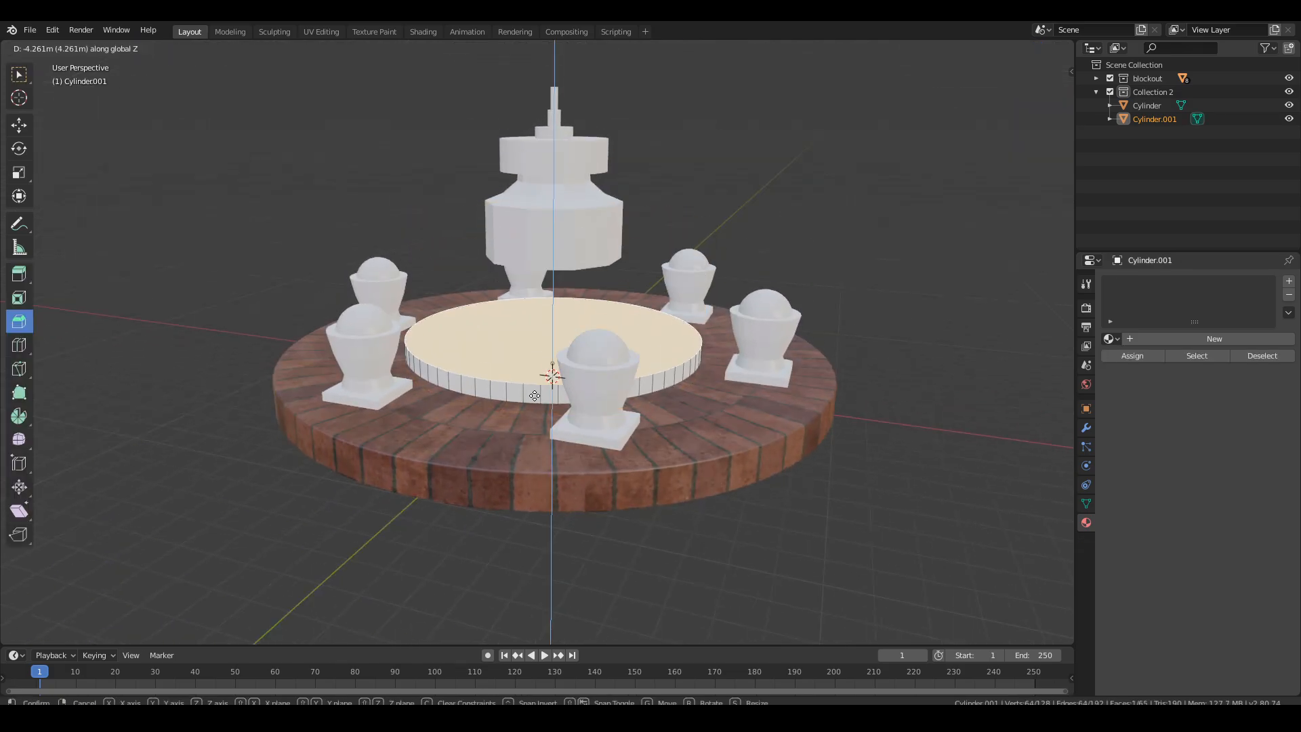
left_click(603, 355)
left_click(1096, 78)
left_click(1097, 79)
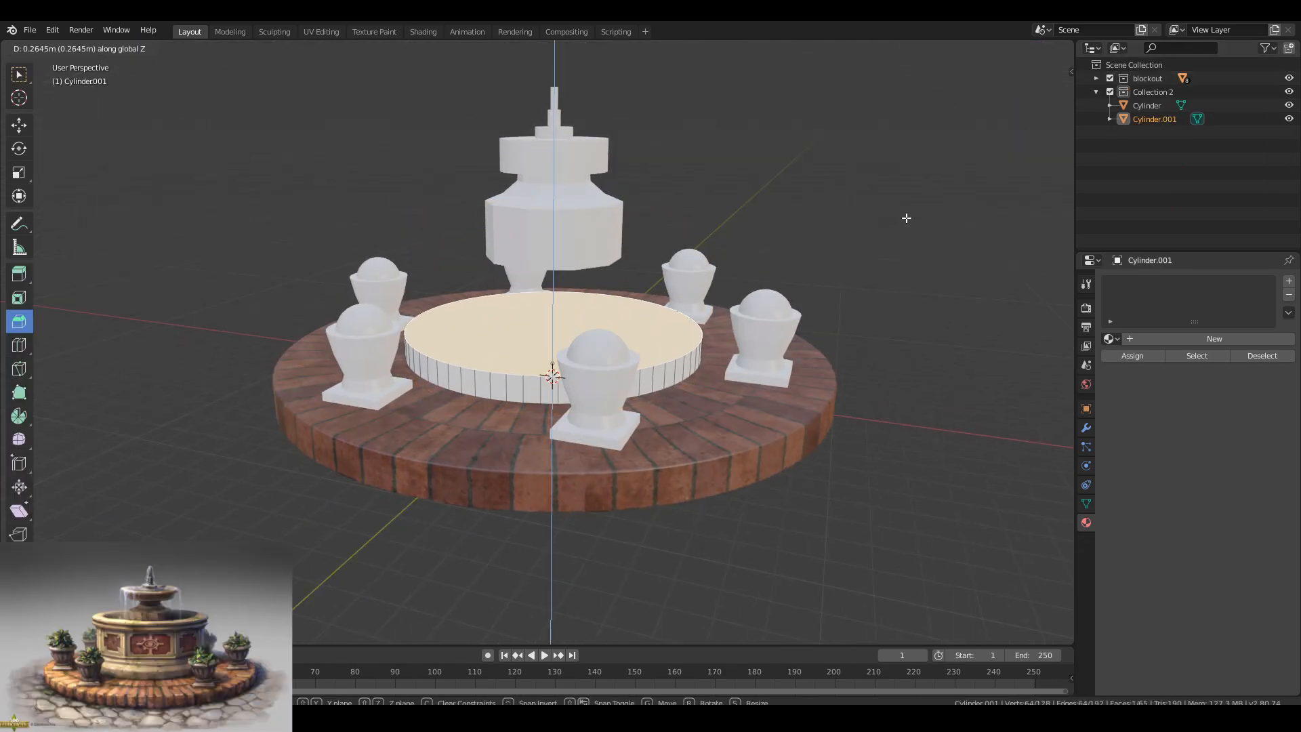
Undo the height changes to the cylinder's top face.
scroll(784, 261, "down", 3)
key("ctrl+z")
key("ctrl+z")
key("ctrl+z")
key("ctrl+z")
middle_click_drag(686, 285, 728, 251)
scroll(699, 299, "up", 2)
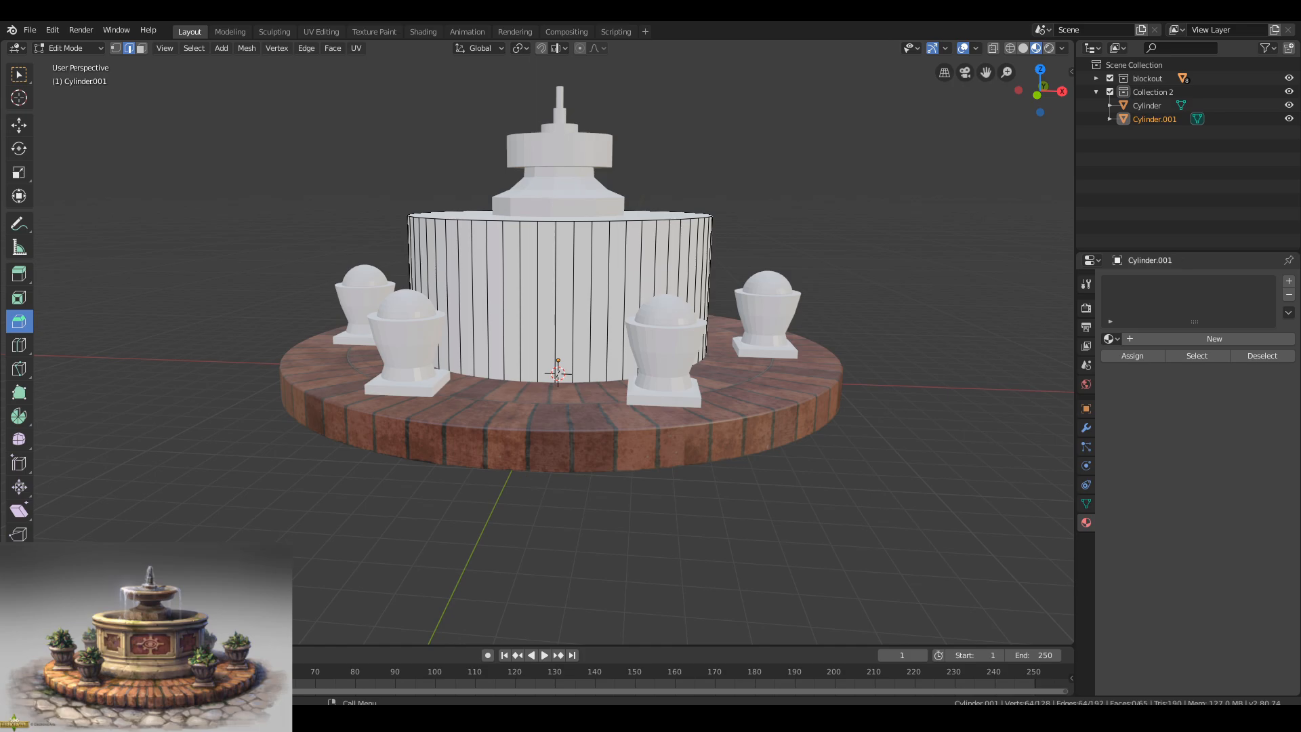
Lower the cylinder's top face along Z to just above the disc, leaving a short wall.
key("3")
left_click(498, 216)
key("g")
key("z")
left_click(498, 338)
middle_click_drag(498, 338, 567, 318)
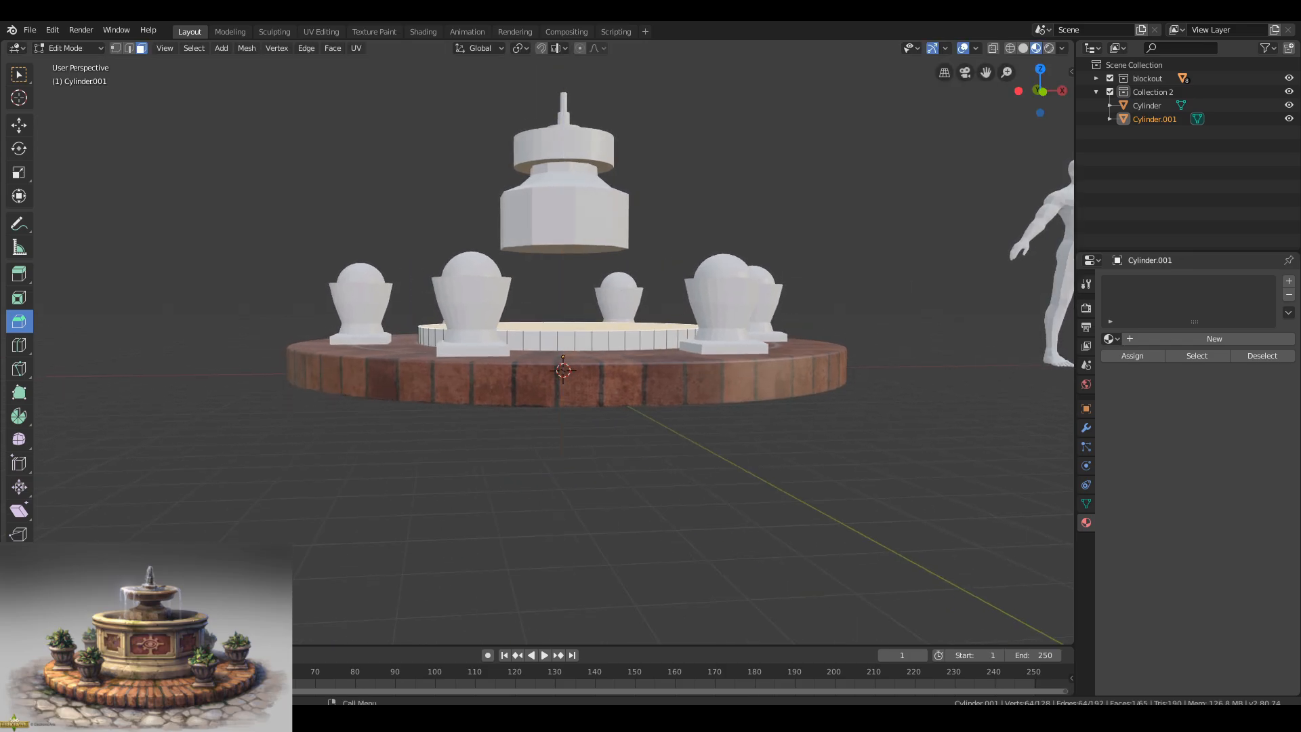
Extrude the cylinder's top face upward and scale it inward to form a sloped shoulder above the short wall.
left_click_drag(567, 318, 573, 311)
left_click(576, 306)
key("s")
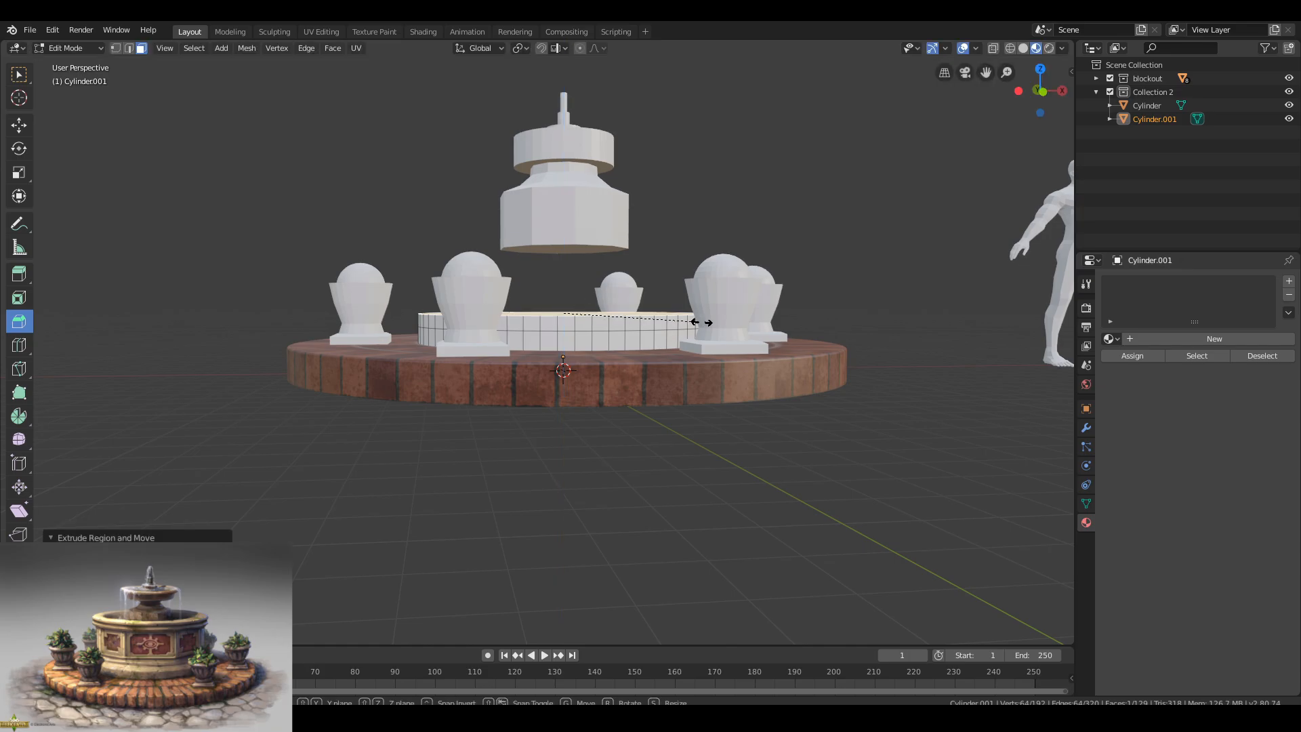
left_click(688, 327)
Adjust the edge loop below the shoulder along Z and enlarge the top face slightly.
mouse_move(569, 325)
middle_mouse_down()
mouse_move(550, 349)
mouse_move(518, 348)
mouse_move(557, 339)
middle_mouse_up()
scroll(517, 348, "up", 3)
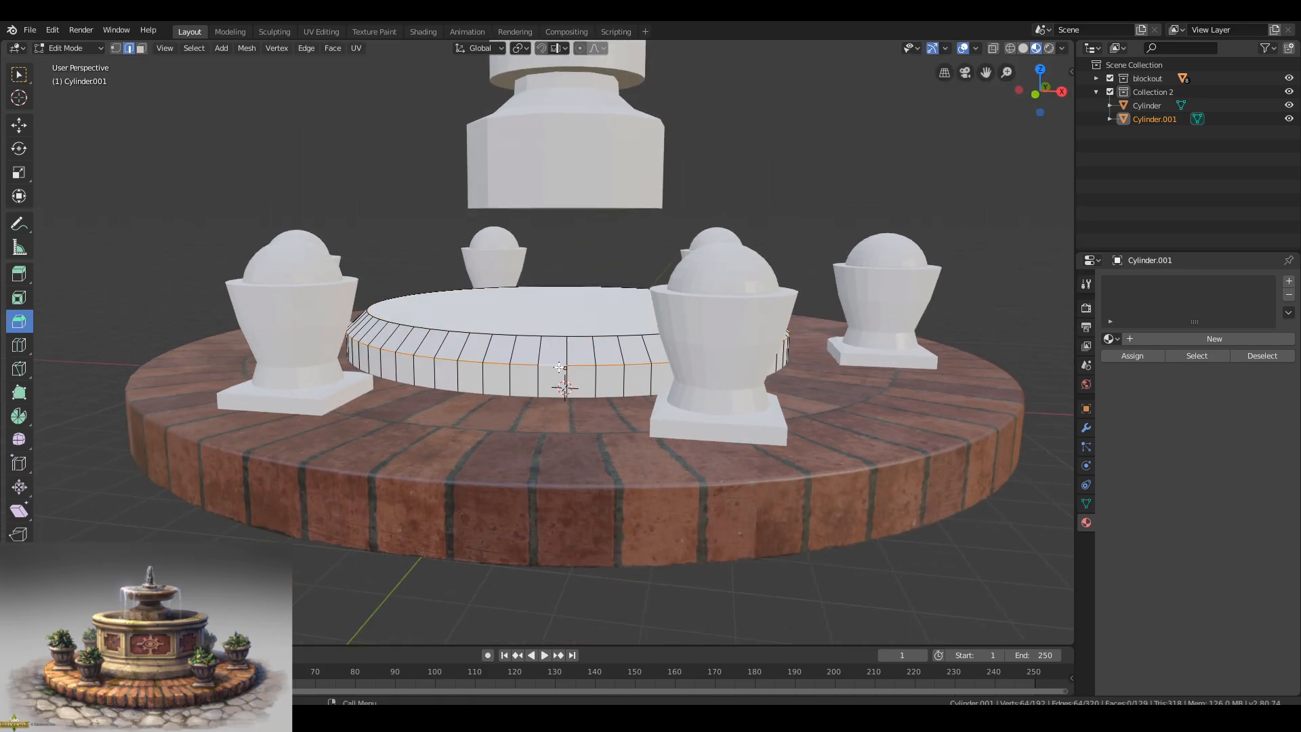
key("g")
key("z")
key("s")
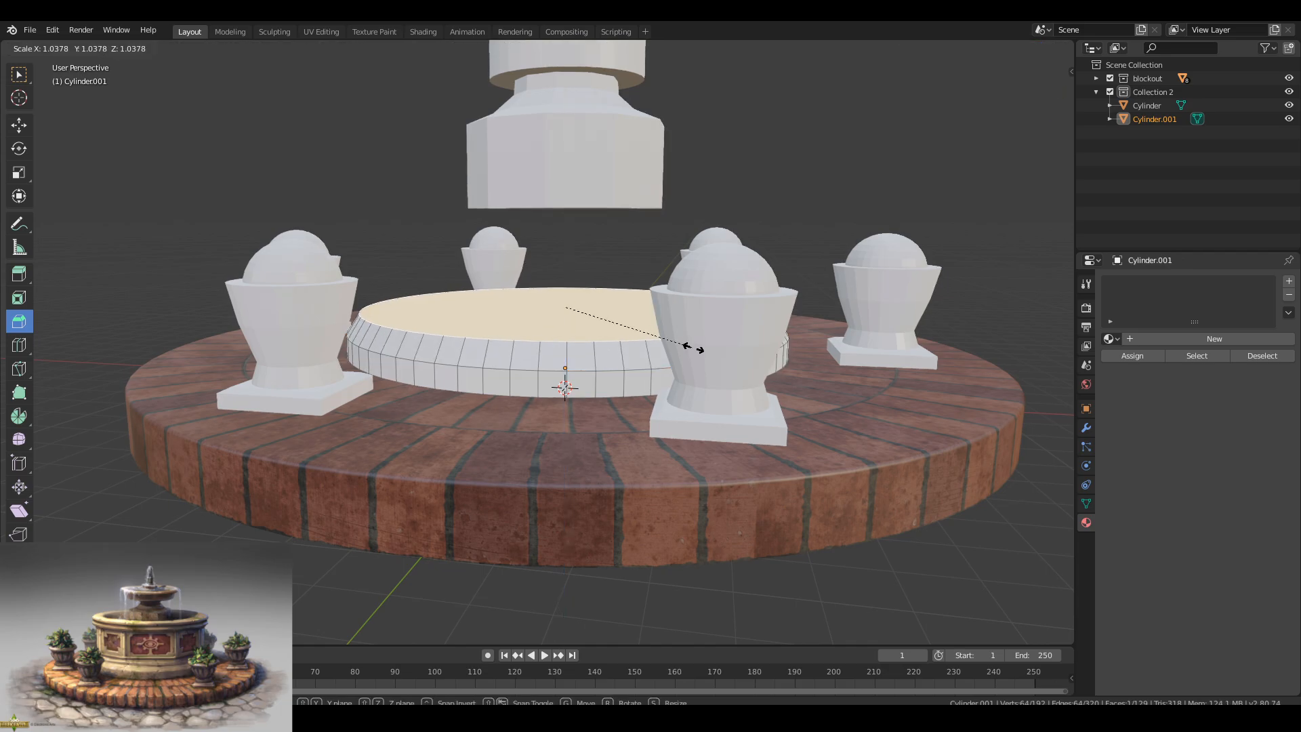
middle_click_drag(676, 363, 719, 351)
Extrude a thin band on top of the shoulder and pinch it inward with one scaled-down loop cut.
key("e")
left_click(687, 341)
scroll(718, 351, "up", 3)
key("ctrl+r")
left_click(794, 332)
left_click(796, 339)
key("s")
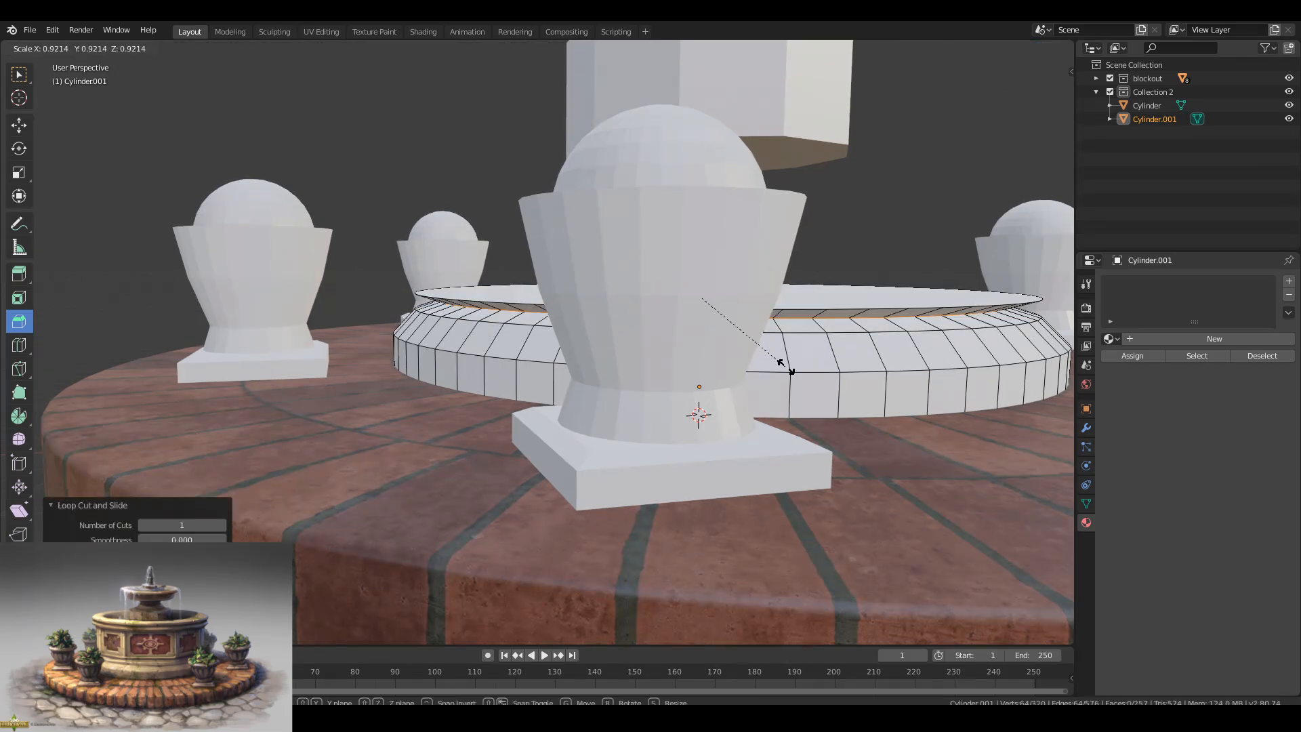
left_click(806, 353)
Extrude the top face upward to form the basin's tall main wall.
scroll(677, 338, "down", 6)
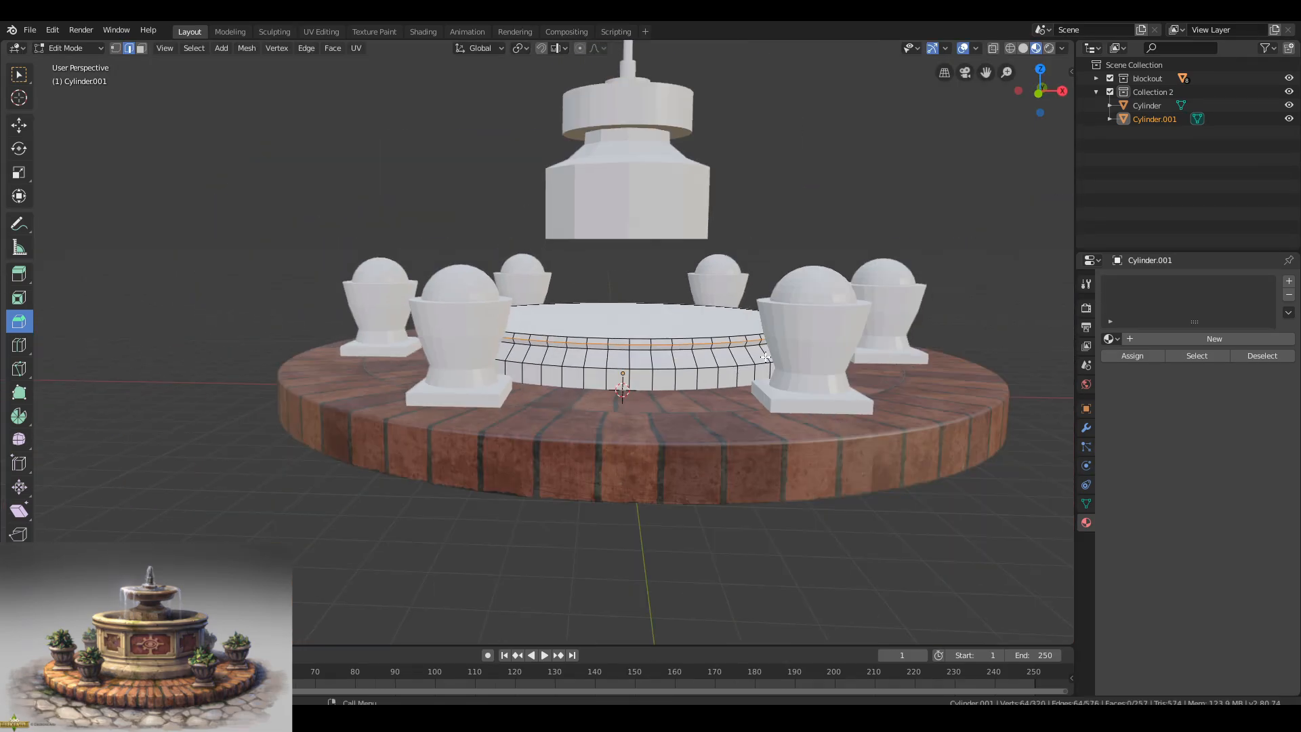
key("3")
left_click(686, 336)
scroll(687, 337, "down", 2)
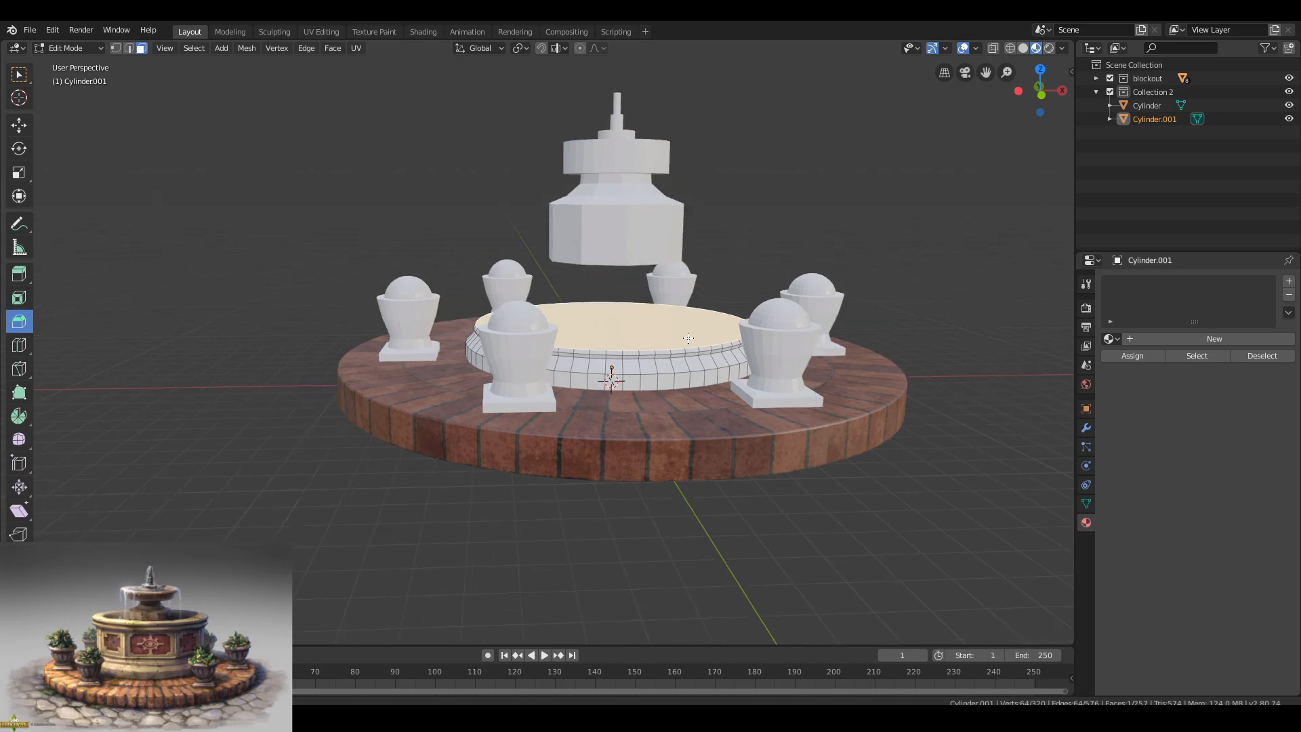
key("e")
left_click(719, 277)
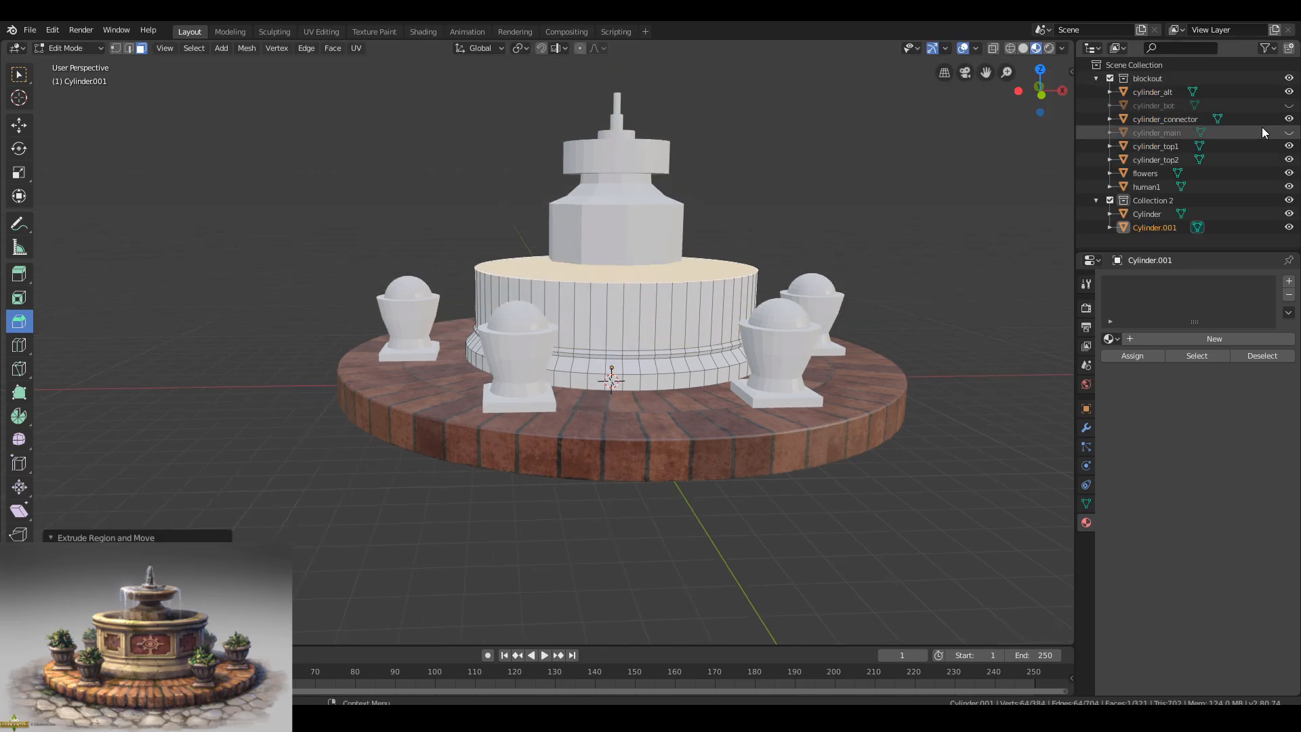
Compare the wall with the cylinder_main blockout and adjust its top face height along Z.
left_click(1287, 133)
left_click(1287, 133)
left_click(1288, 133)
left_click(1288, 133)
left_click(1288, 133)
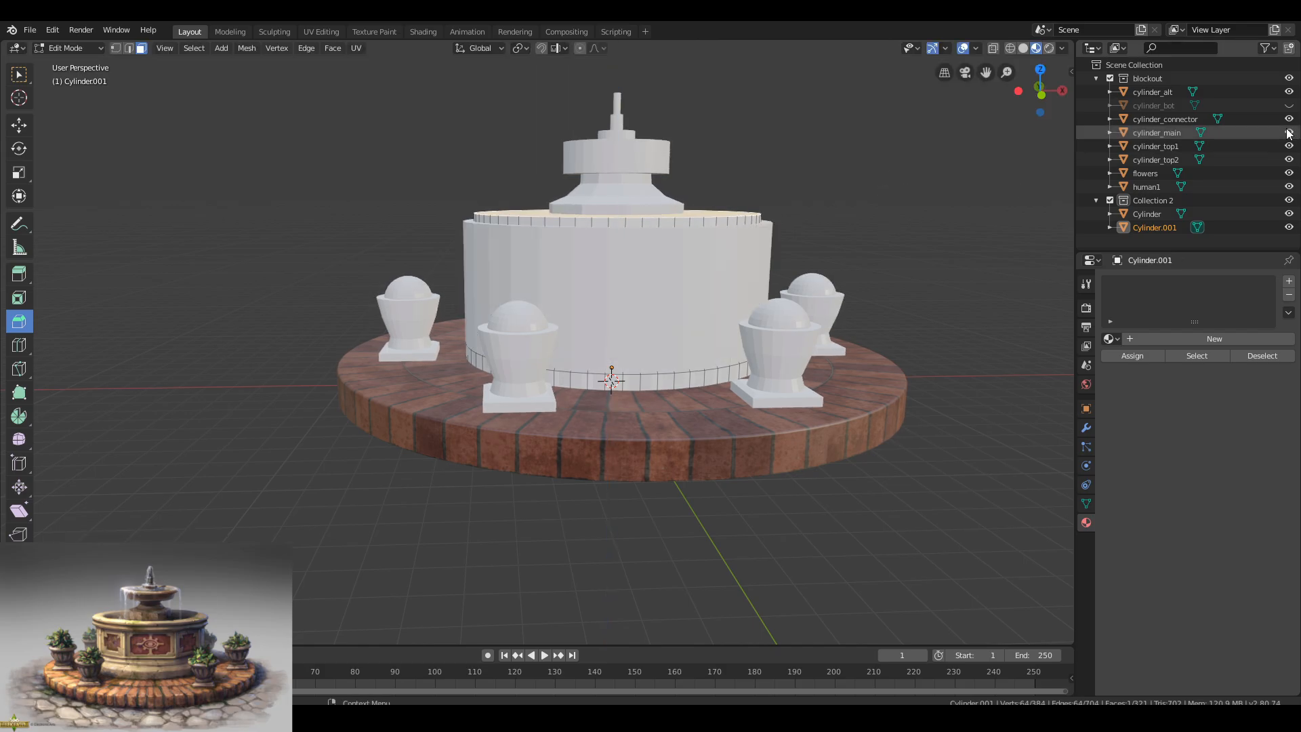
left_click(1288, 133)
key("g")
key("z")
left_click(818, 258)
In the X-ray front view with cylinder_main shown, set the wall's top face along Z just below the blockout's upper edge.
key("alt+z")
key("KP_1")
scroll(632, 211, "up", 3)
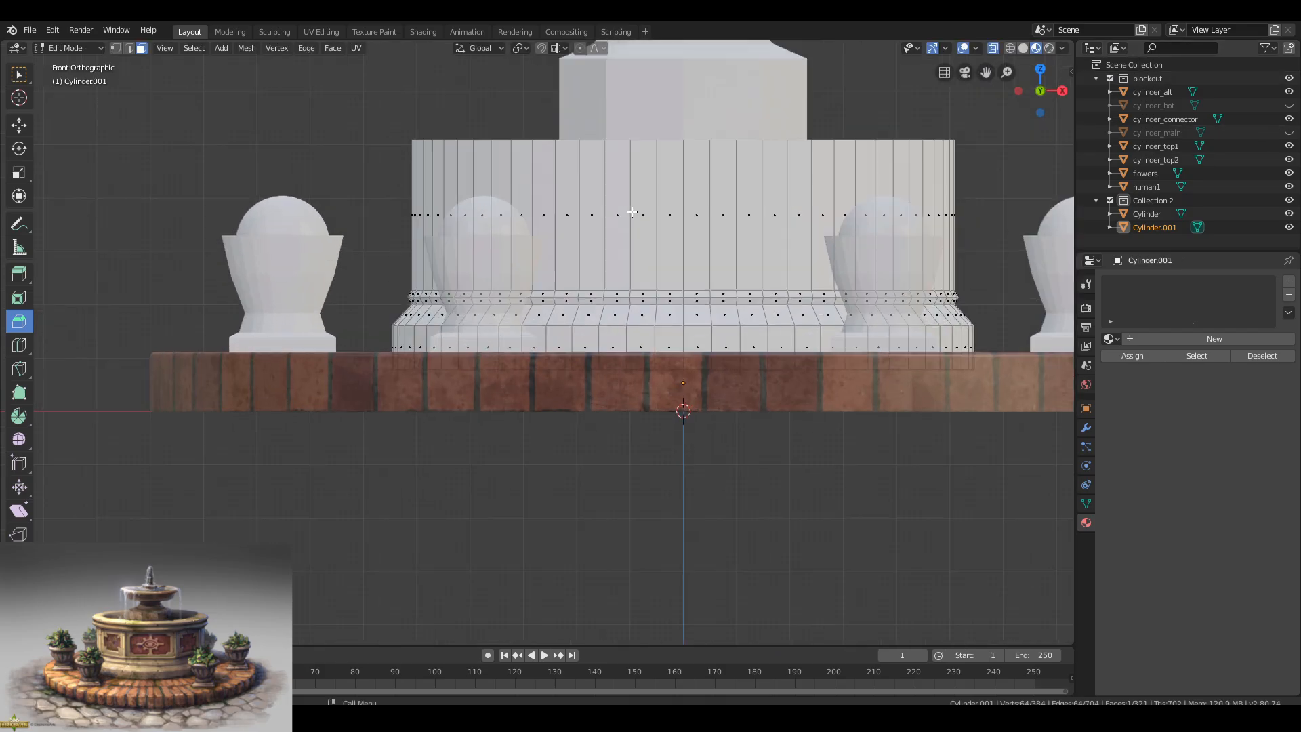
middle_click_drag(631, 212, 582, 272, "shift")
left_click(1288, 132)
middle_click_drag(764, 182, 747, 230, "shift")
key("g")
key("z")
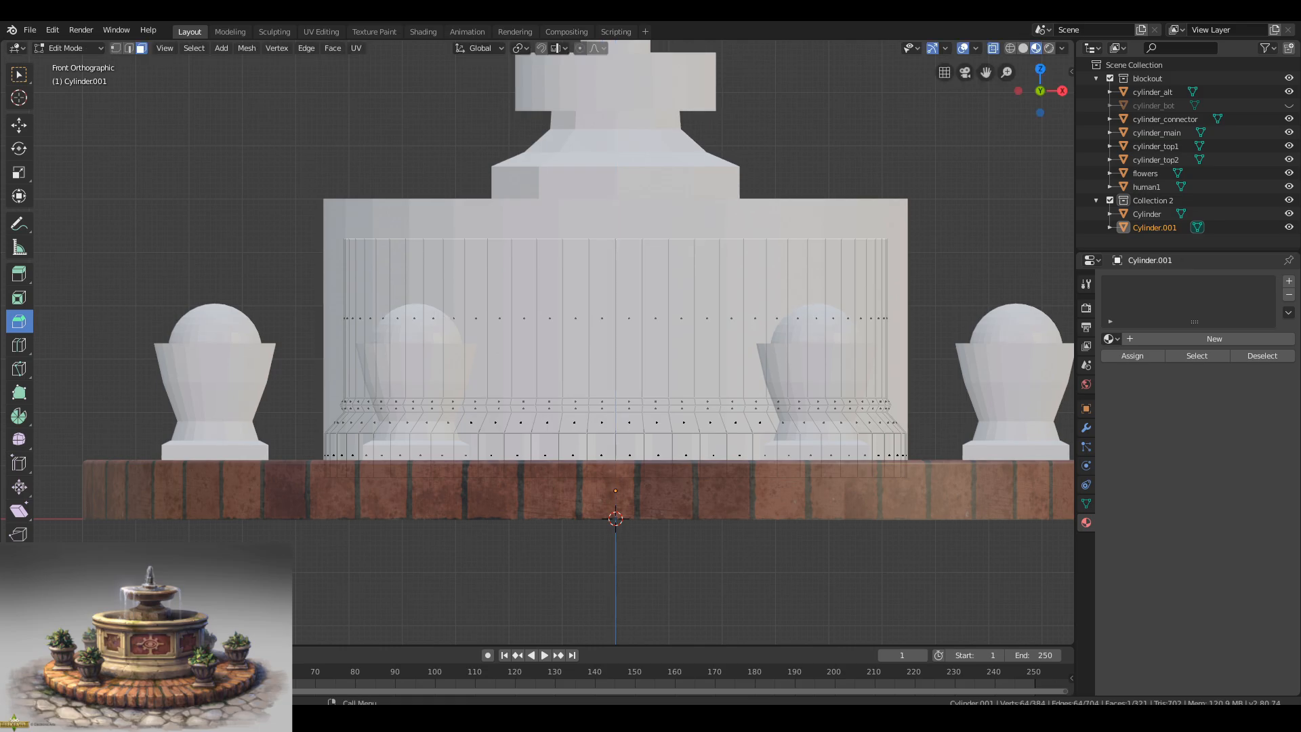
Extrude the top face slightly upward and scale it outward to the blockout's width as a flared lip.
key("e")
key("s")
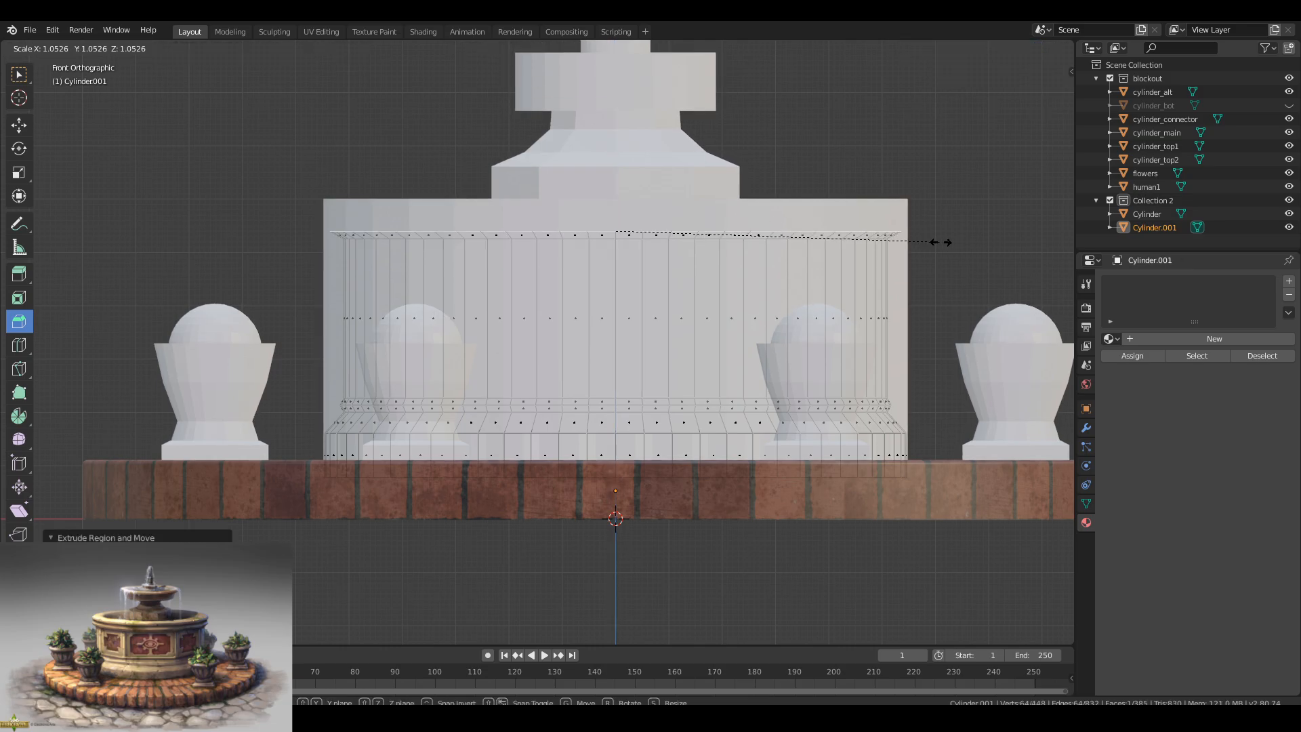
left_click(938, 242)
left_click(949, 240)
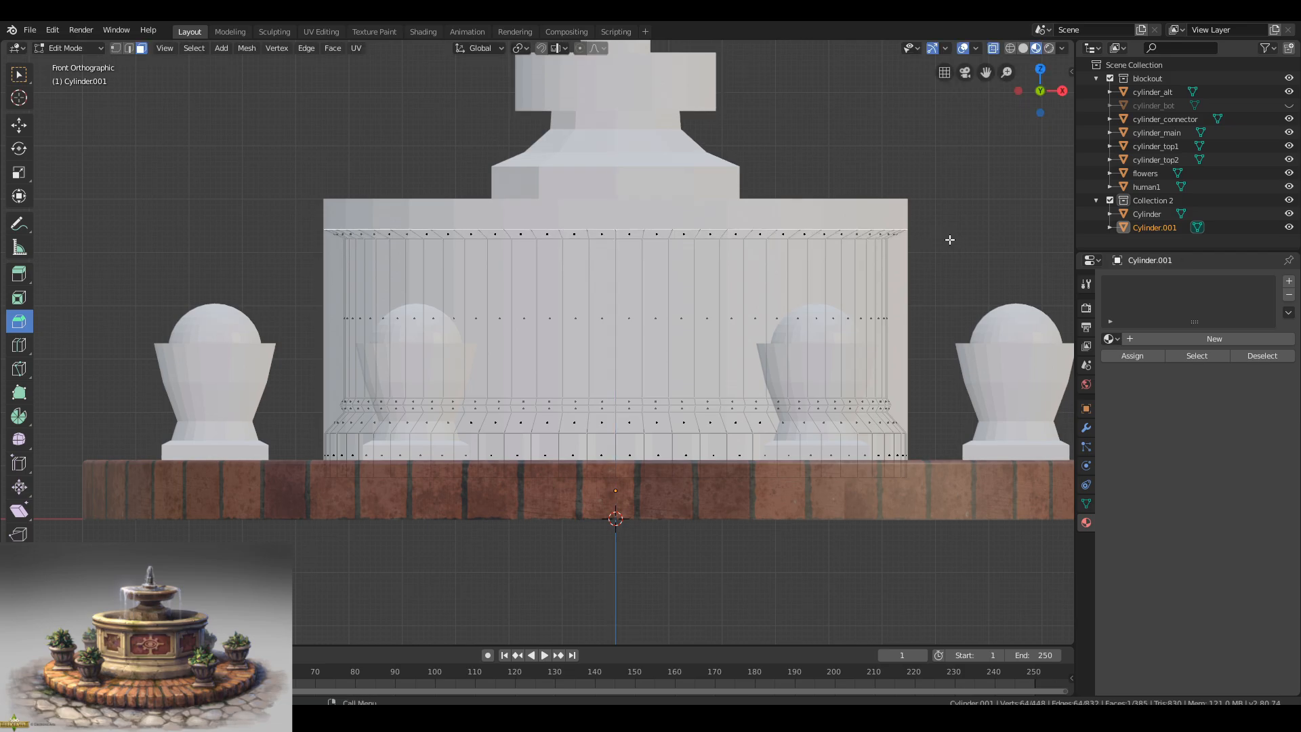
Extrude the flared top face upward in stacked bands until the rim reaches the top of the blockout.
key("e")
left_click(946, 226)
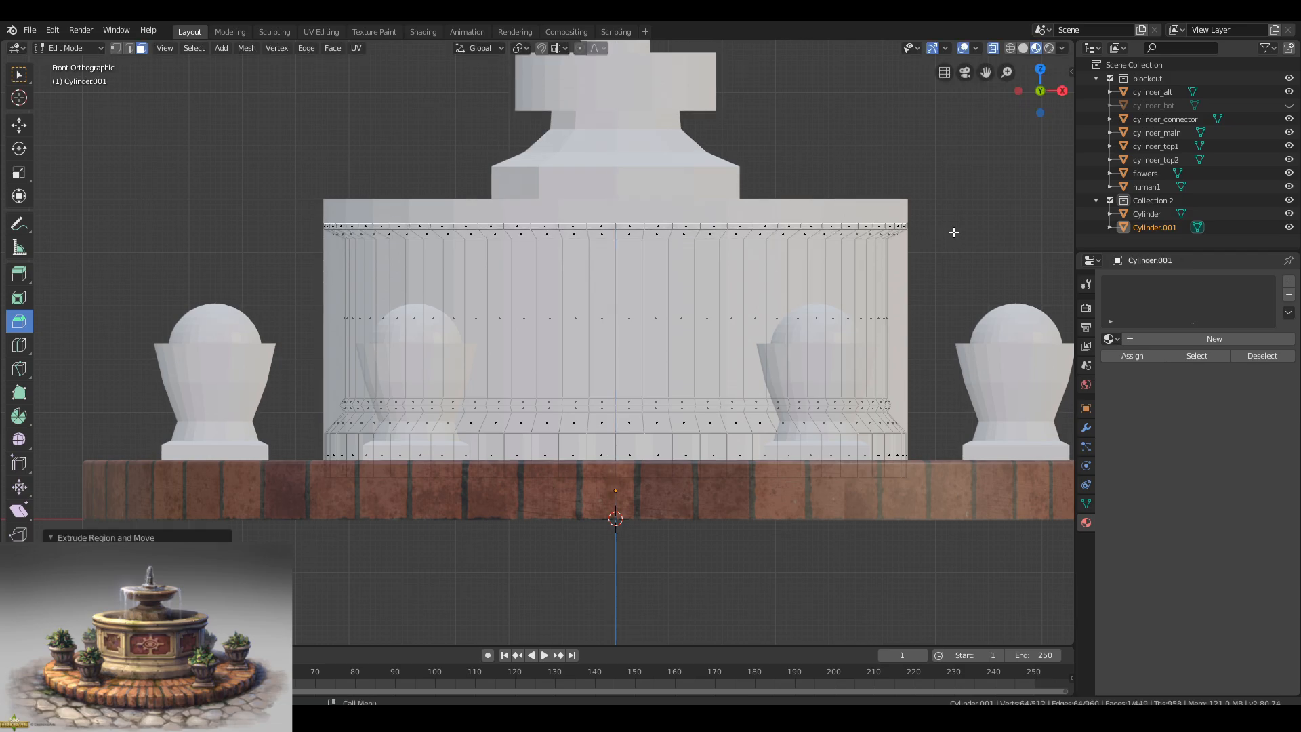
key("e")
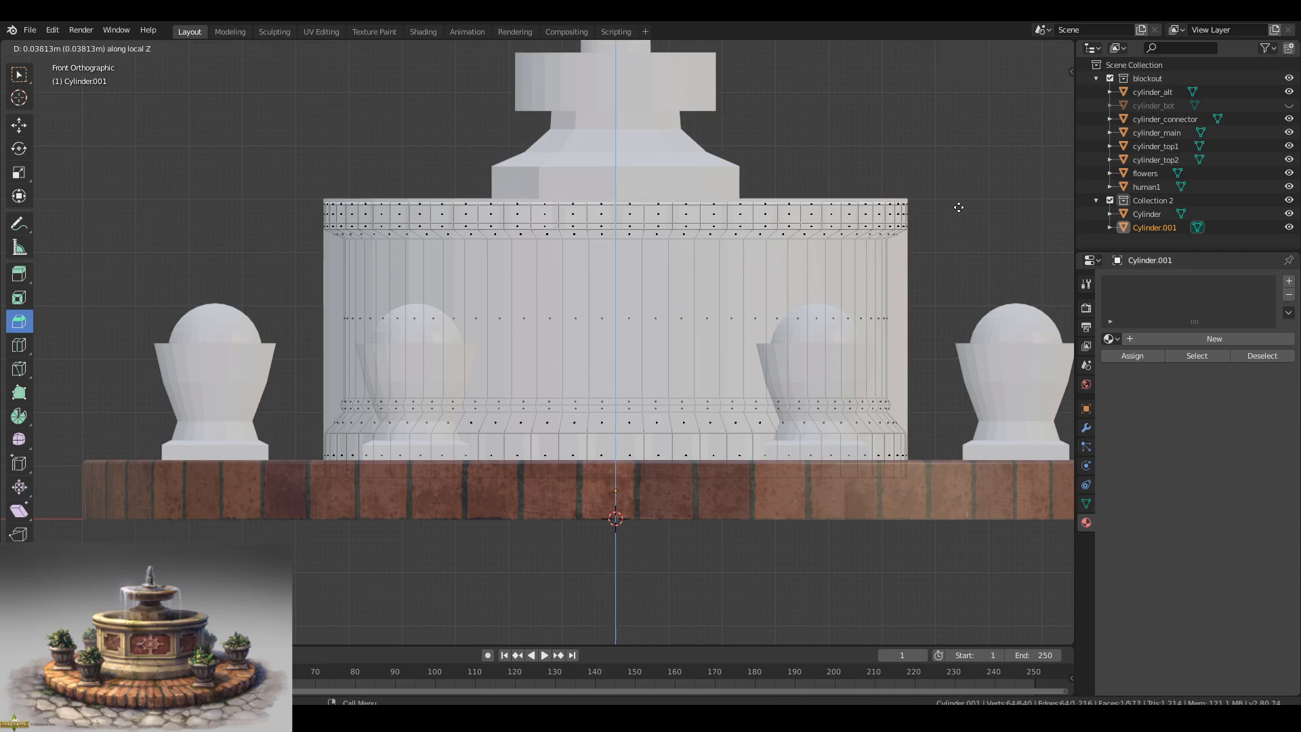
Add two loop cuts around the rim's wide band and scale them inward to form a shallow groove.
key("2")
key("alt+a")
scroll(546, 194, "up", 3)
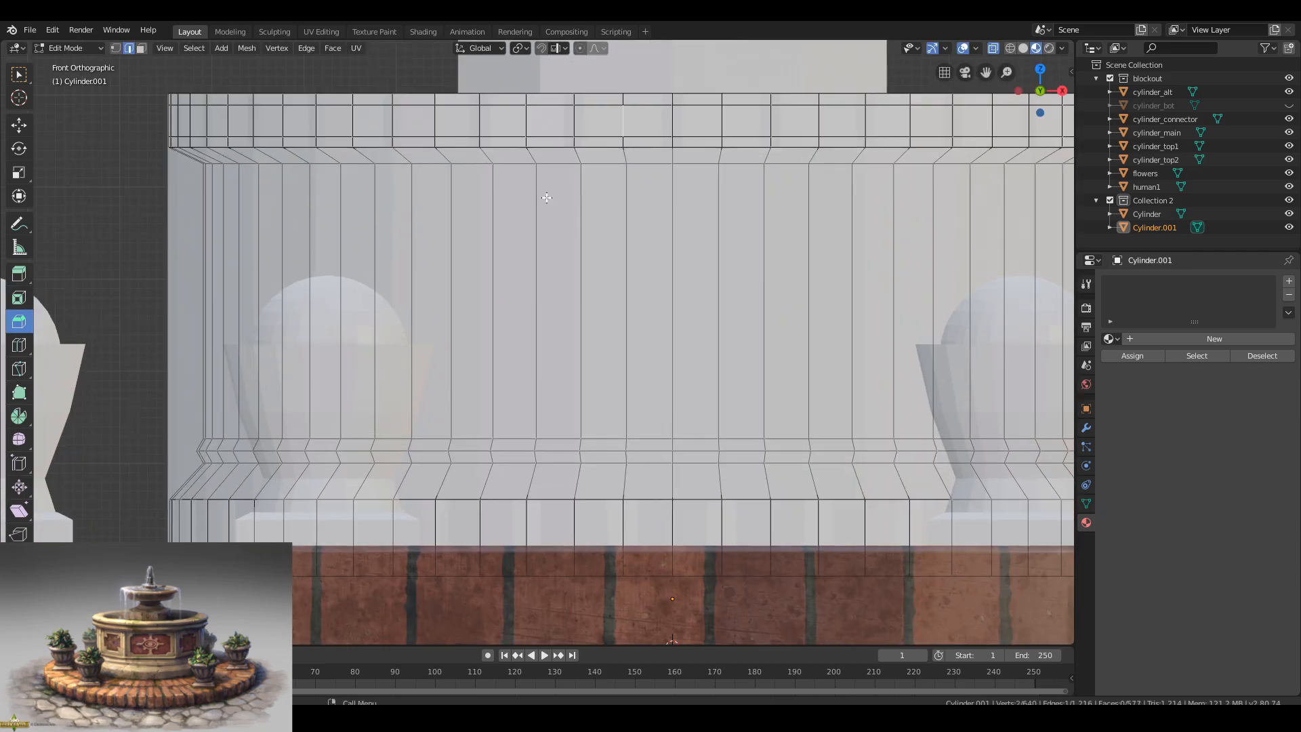
middle_click_drag(546, 194, 528, 271, "shift")
key("ctrl+r")
scroll(558, 198, "up", 1)
left_click(558, 197)
right_click(557, 197)
key("s")
left_click(954, 299)
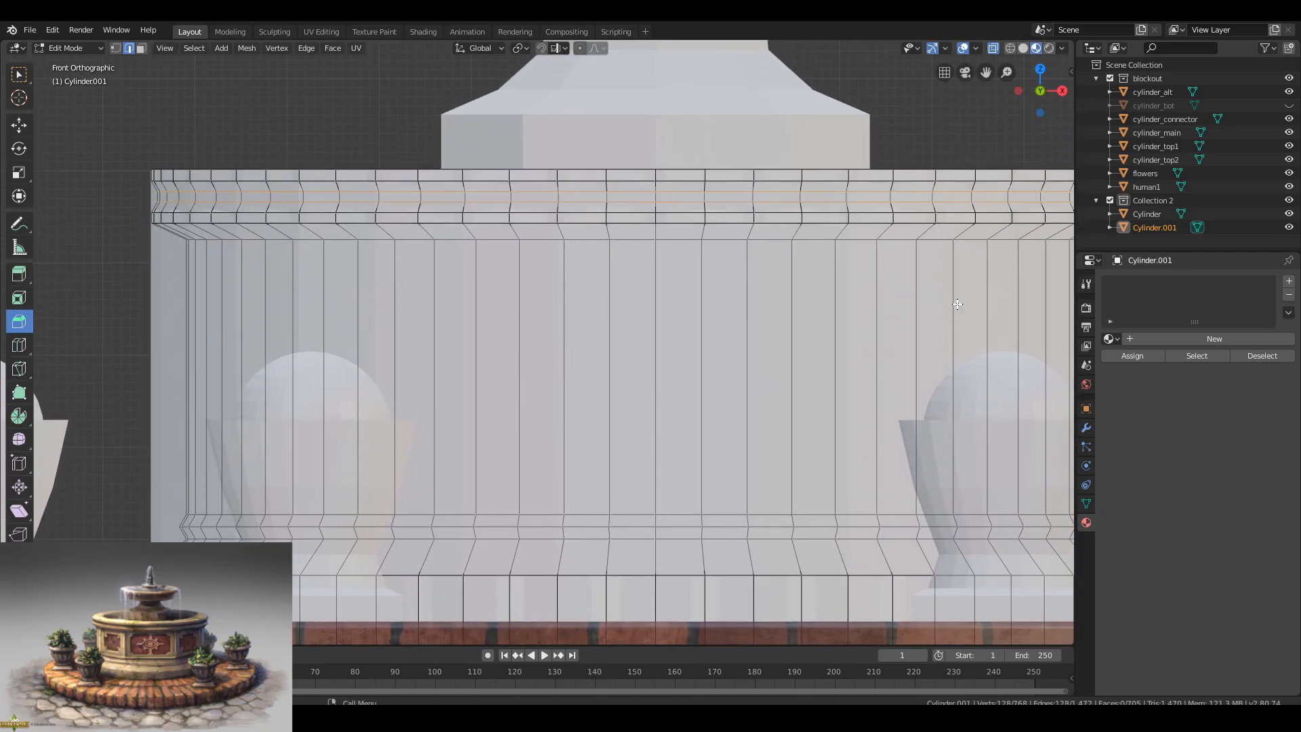
Hide the cylinder_main blockout, turn off X-ray, and save the file in Object Mode with nothing selected.
scroll(855, 296, "down", 4)
left_click(1289, 132)
middle_click_drag(833, 150, 817, 179)
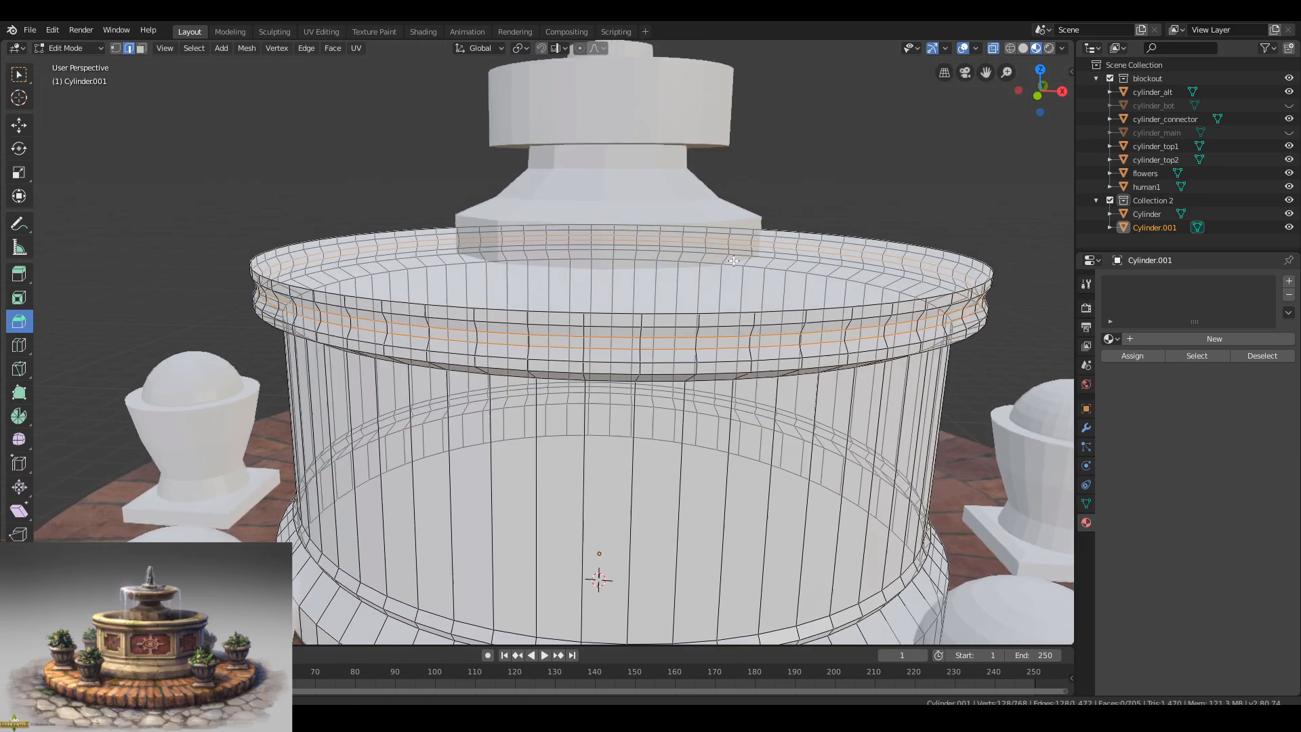
scroll(813, 180, "down", 4)
key("alt+z")
key("alt+a")
middle_click_drag(825, 294, 770, 264, "shift")
key("Tab")
key("ctrl+s")
key("alt+a")
middle_click_drag(603, 239, 615, 232)
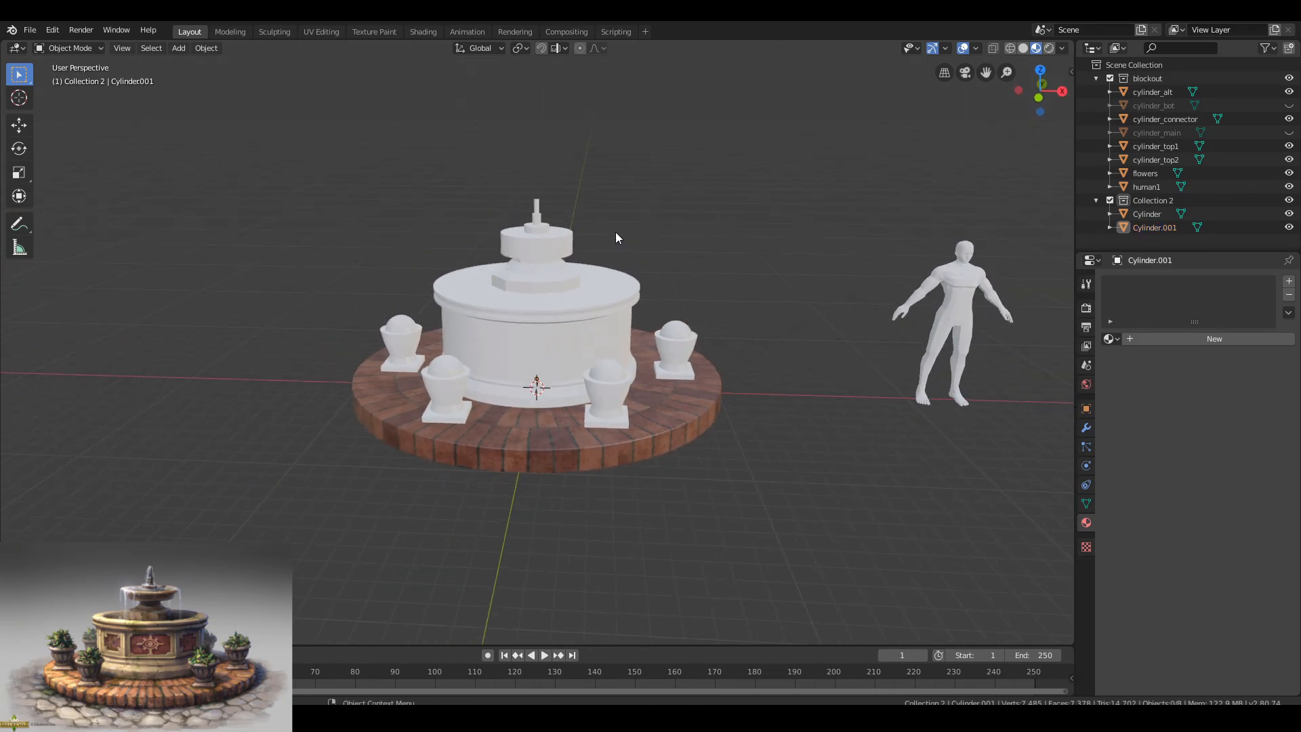
Add a new cylinder with 8 vertices at the fountain's centre and enlarge it to nearly the basin's width.
scroll(559, 296, "up", 2)
left_click(178, 48)
mouse_move(223, 63)
left_click(333, 130)
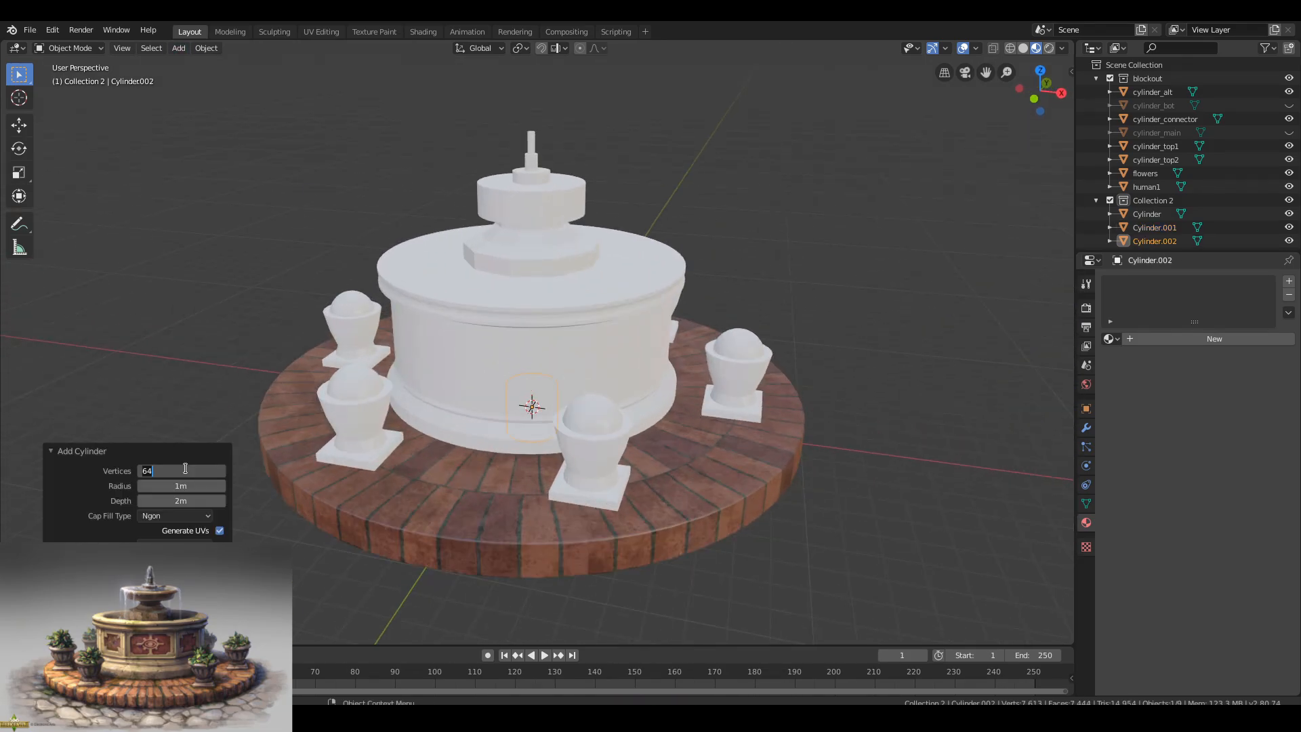
middle_click_drag(434, 406, 466, 409)
key("s")
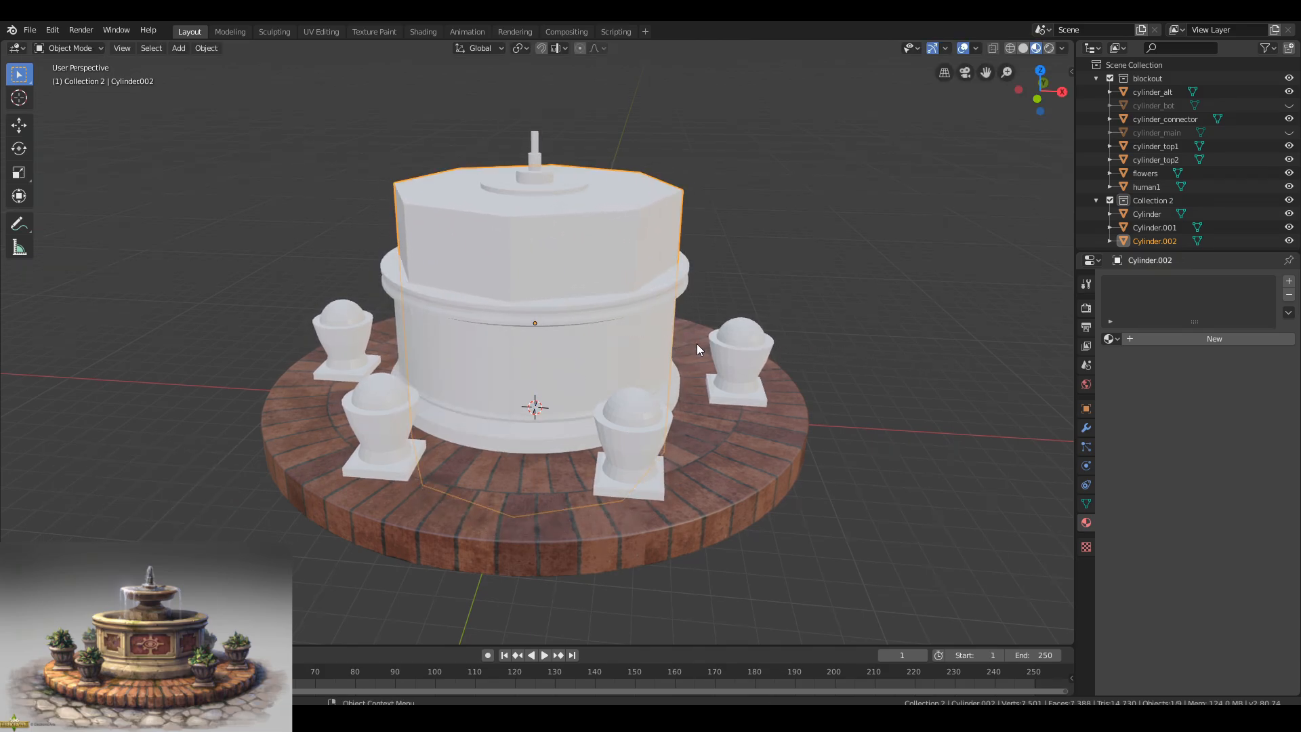
Lower the octagonal cylinder's top face along Z so it sits beneath the basin's rim.
middle_click_drag(697, 350, 678, 345)
key("Tab")
left_click(610, 226)
middle_click_drag(626, 264, 696, 231)
key("g")
key("z")
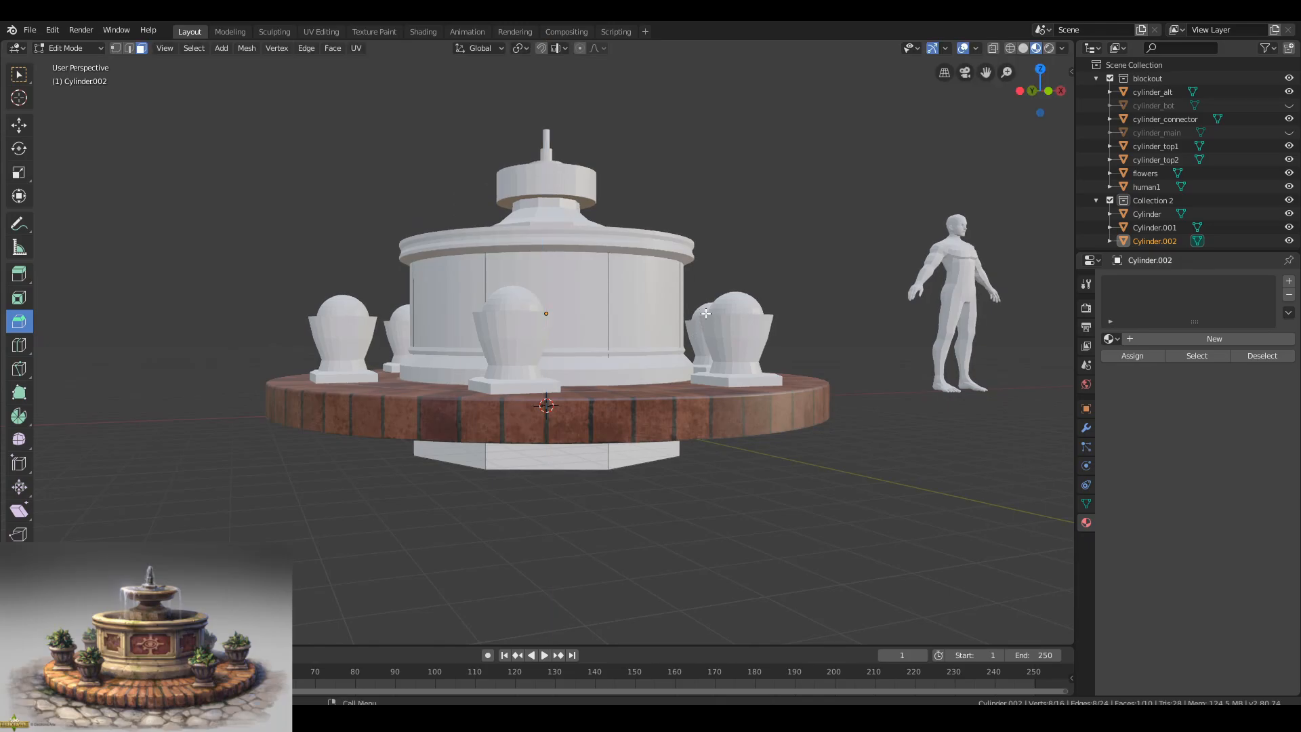
middle_click_drag(706, 313, 690, 356)
left_click(680, 261)
scroll(610, 304, "up", 2)
middle_click_drag(597, 319, 595, 360)
Box-select the basin's plain wall faces in the front view and separate them into their own object.
key("Tab")
left_click(620, 337)
key("Tab")
key("KP_1")
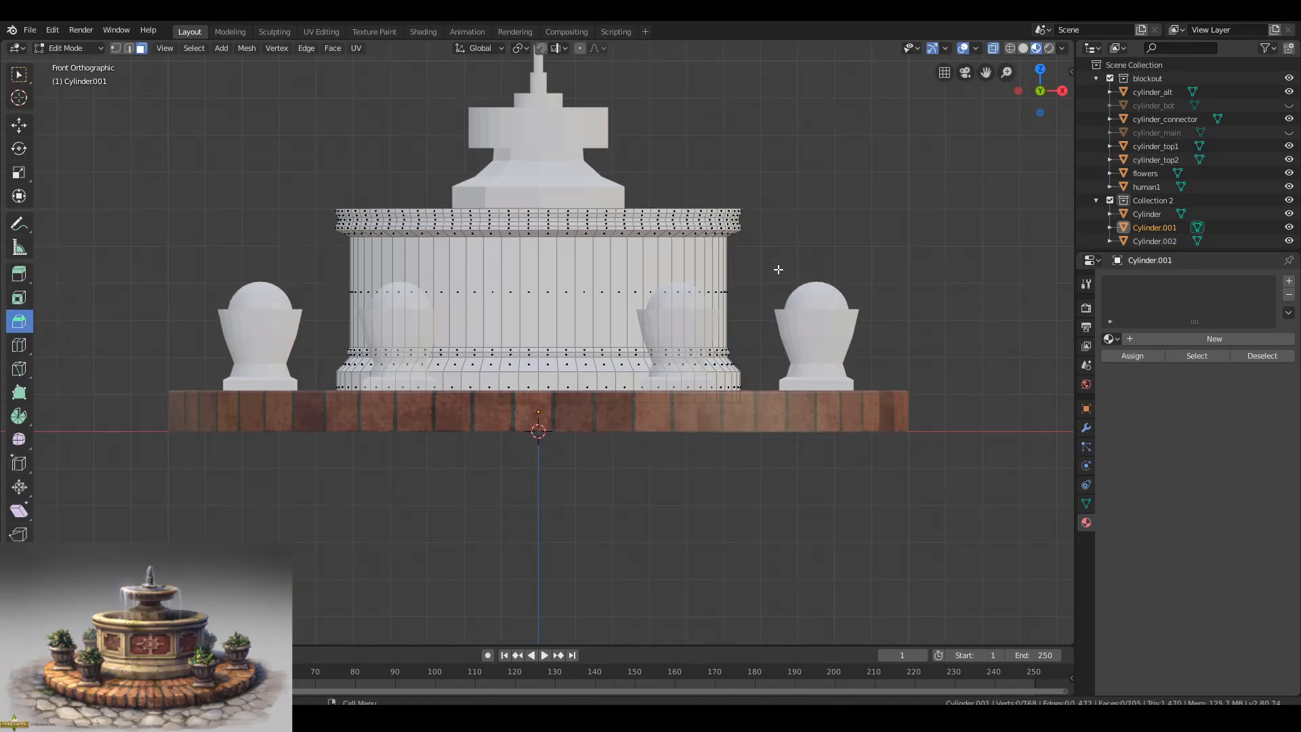
key("b")
left_click_drag(775, 273, 325, 313)
middle_click_drag(569, 265, 615, 303)
key("p")
left_click(615, 303)
key("Tab")
scroll(1280, 230, "down", 1)
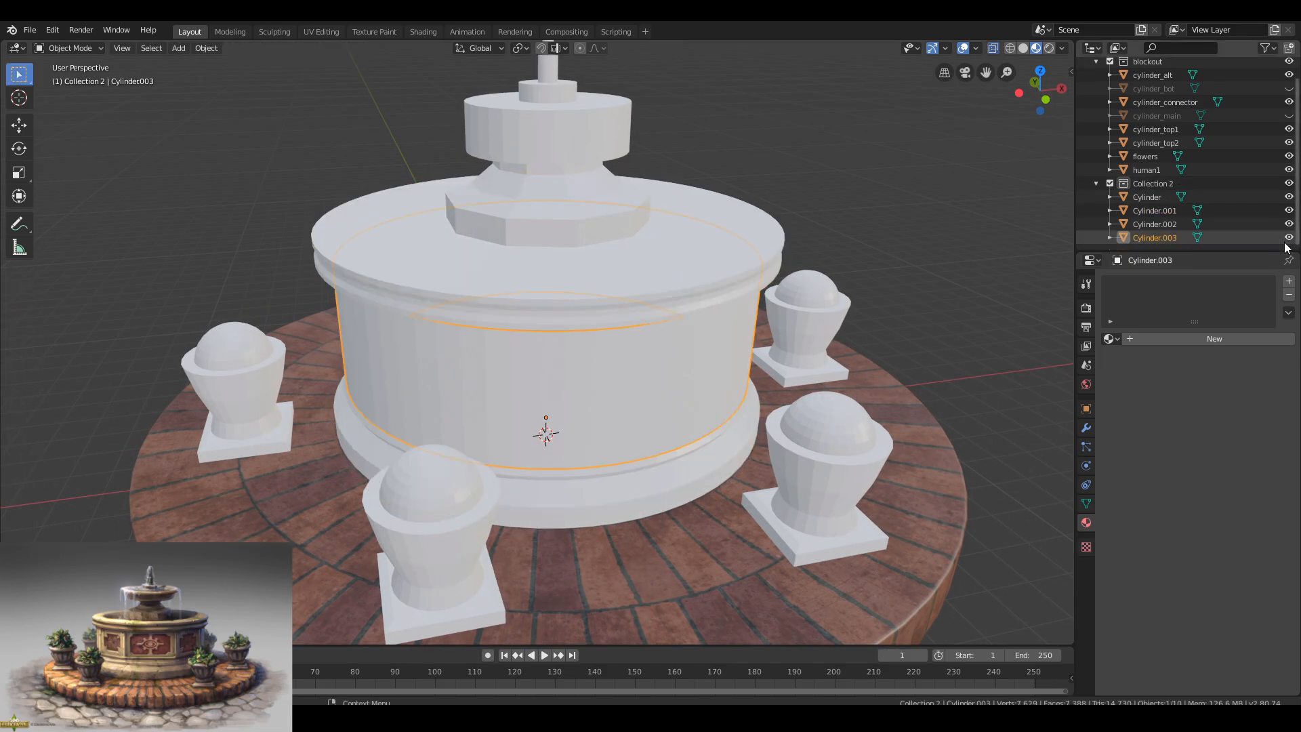
Hide the separated round wall to reveal the octagonal cylinder inside the basin.
left_click(1288, 237)
middle_click_drag(874, 319, 737, 327)
scroll(603, 404, "up", 4)
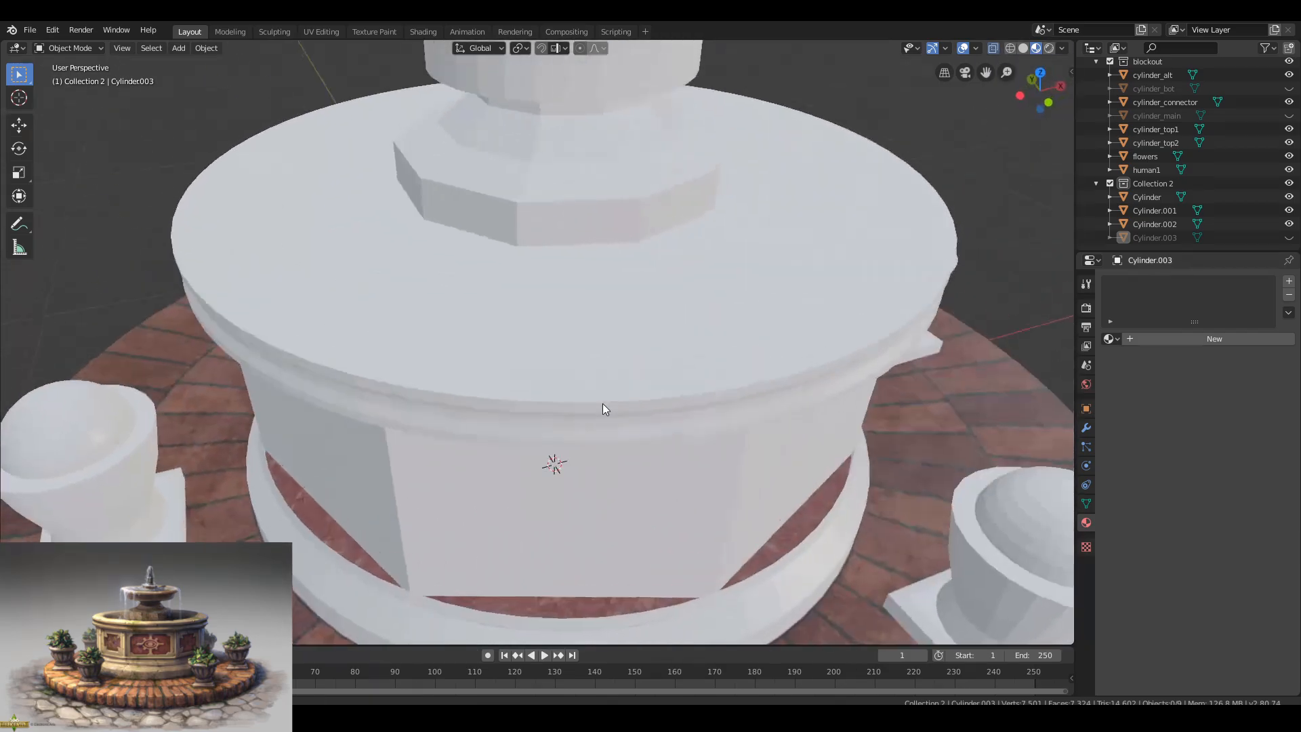
Rescale the octagonal cylinder so its corners meet the inner edge of the base ring.
middle_click_drag(654, 381, 636, 352)
scroll(637, 354, "down", 2)
left_click(636, 352)
key("s")
left_click(732, 348)
middle_click_drag(731, 348, 811, 354)
key("s")
left_click(863, 336)
Extrude the base ring's upper inner edge loop and scale it inward to cover the gaps around the octagonal wall.
scroll(734, 449, "up", 3)
left_click(458, 576)
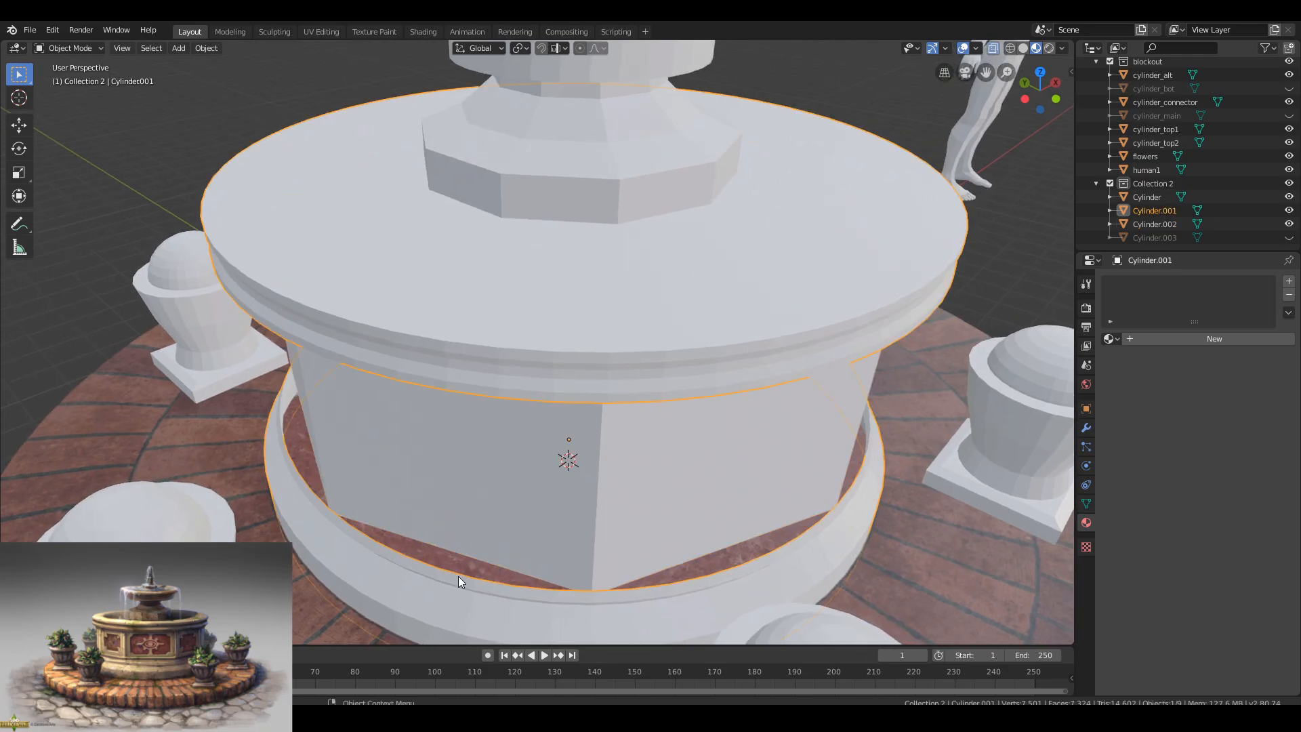
key("Tab")
left_click(458, 575, "alt")
key("e")
right_click(494, 437)
key("s")
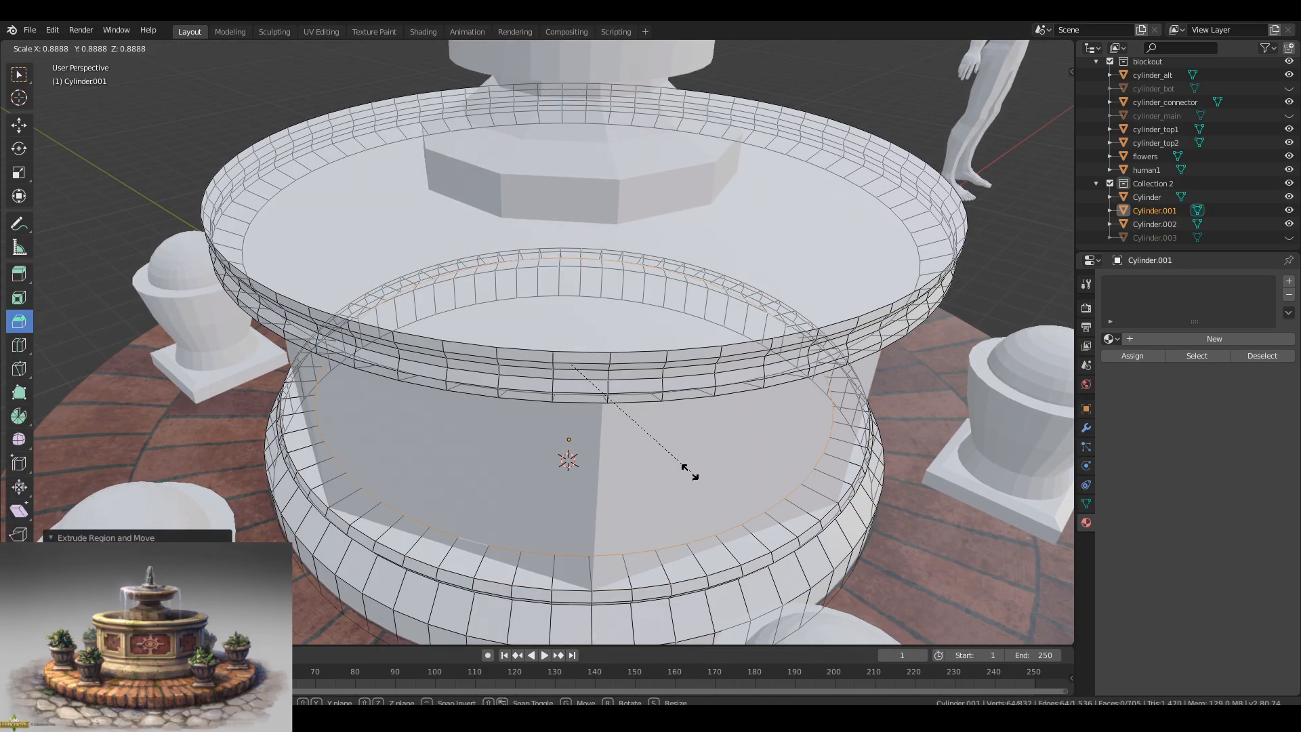
left_click(690, 472)
Extrude the upper rim's lower edge loop and scale it inward to close the gap under the rim.
key("Tab")
middle_click_drag(685, 470, 630, 356)
key("Tab")
middle_click_drag(347, 89, 564, 210)
key("e")
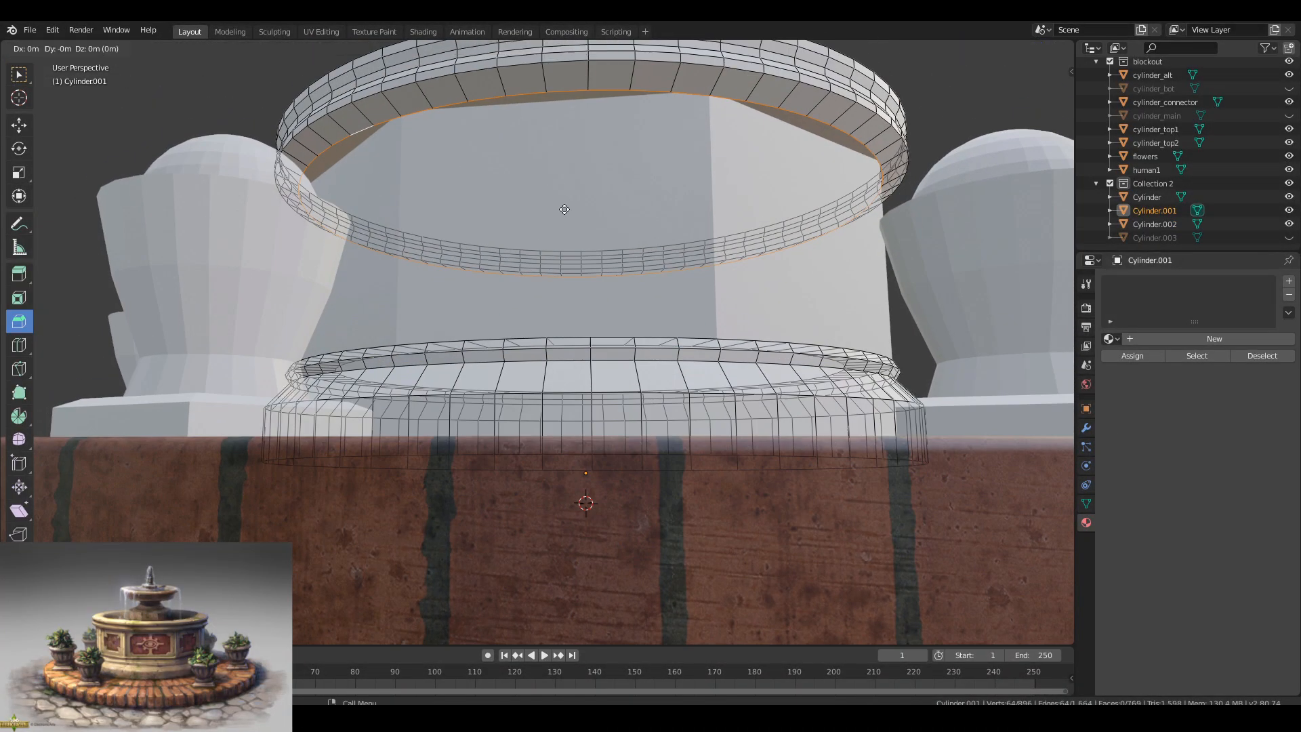
left_click(730, 232)
Fine-tune the octagonal cylinder's scale so it fits between the base ring and the upper rim.
key("Tab")
key("alt+a")
scroll(729, 232, "down", 8)
middle_click_drag(729, 247, 652, 291)
scroll(610, 352, "up", 5)
left_click(542, 410)
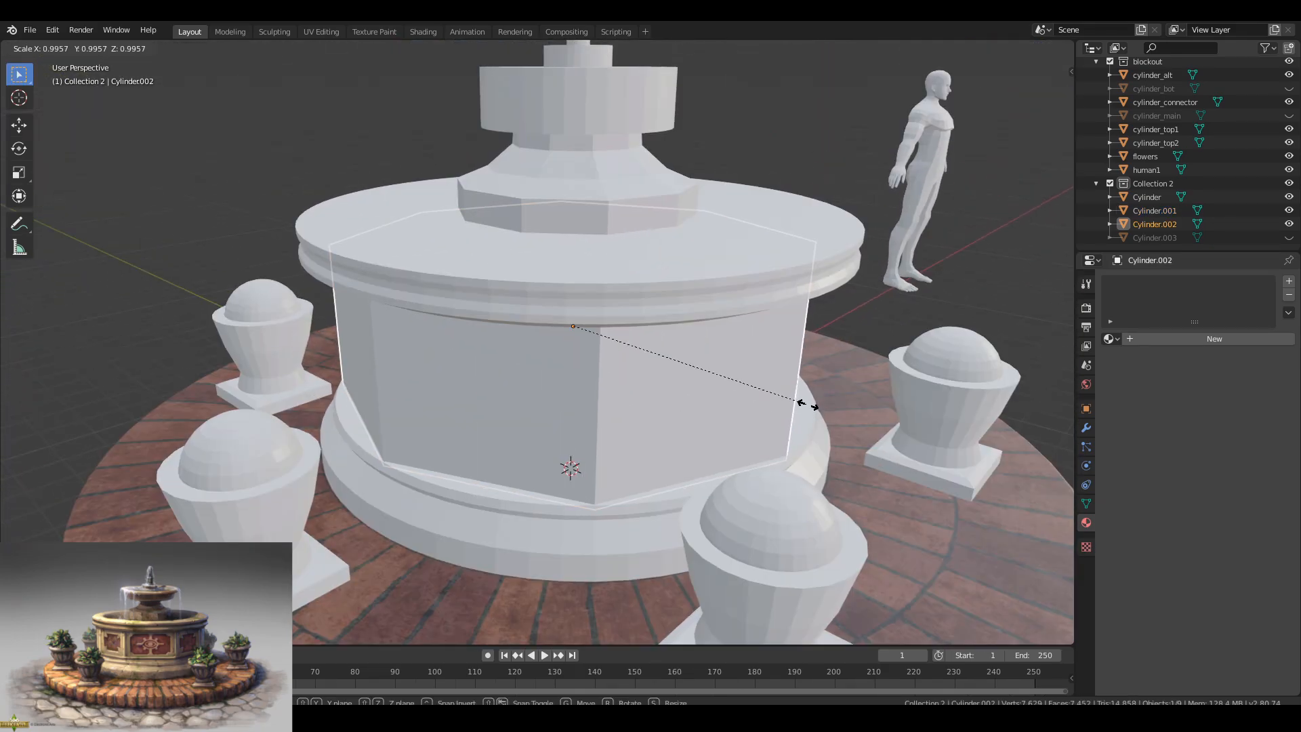
scroll(859, 327, "down", 4)
middle_click_drag(576, 355, 461, 374)
scroll(461, 374, "down", 1)
left_click(552, 382)
scroll(556, 382, "up", 2)
key("s")
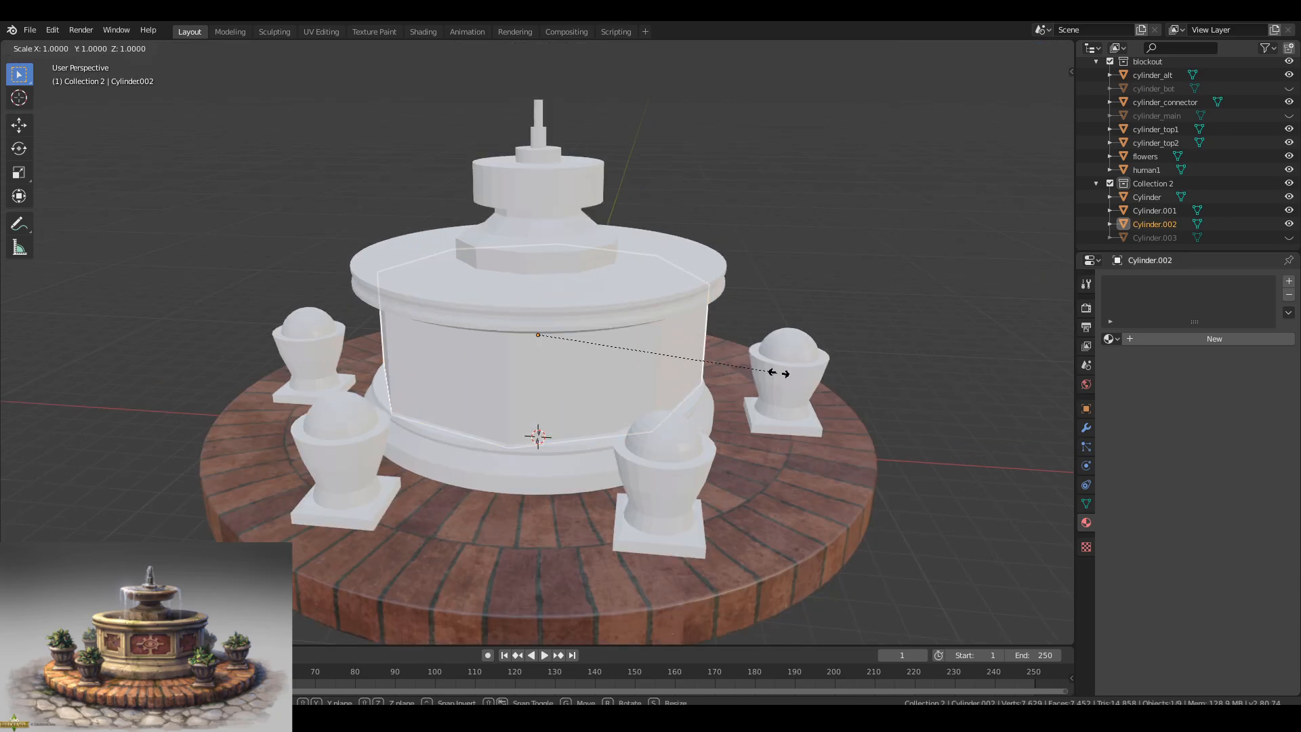
middle_click_drag(783, 297, 706, 495)
scroll(731, 491, "up", 2)
Turn off X-ray while editing the basin mesh and inset its top face to create a wide flat rim.
left_click(706, 495)
key("Tab")
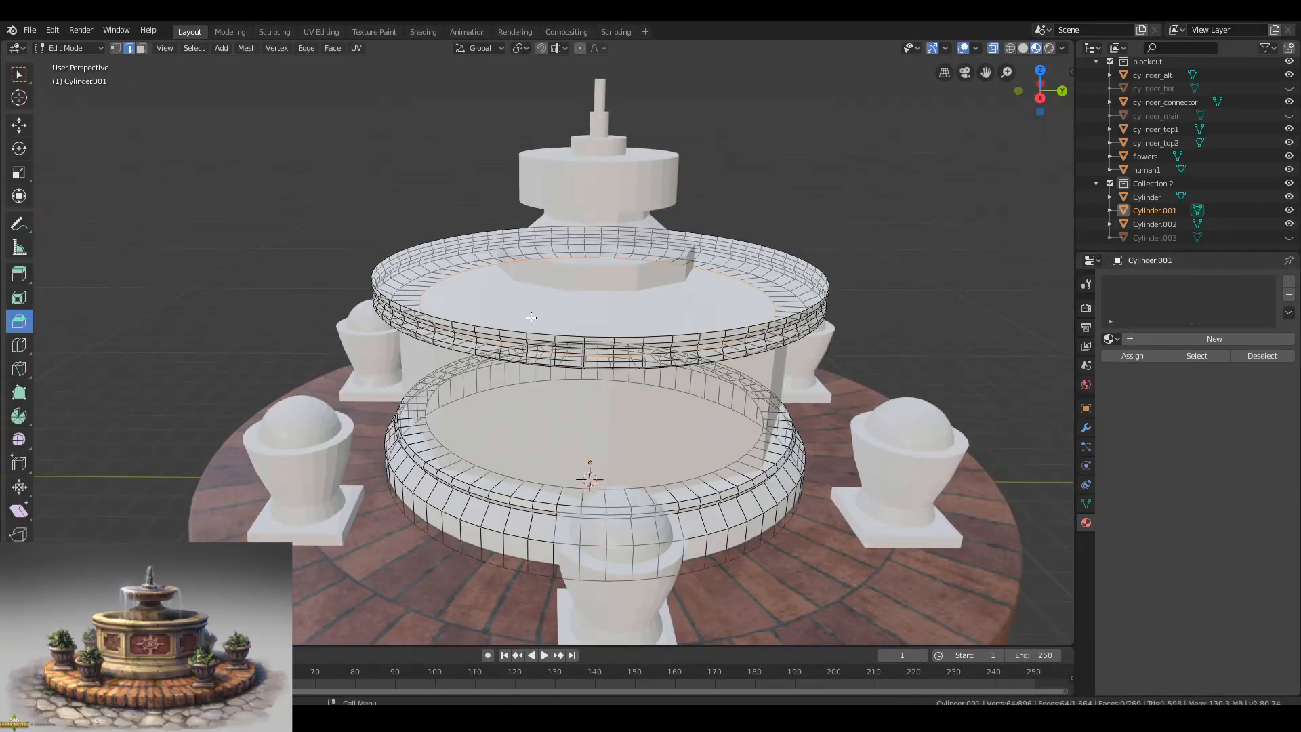
left_click(993, 48)
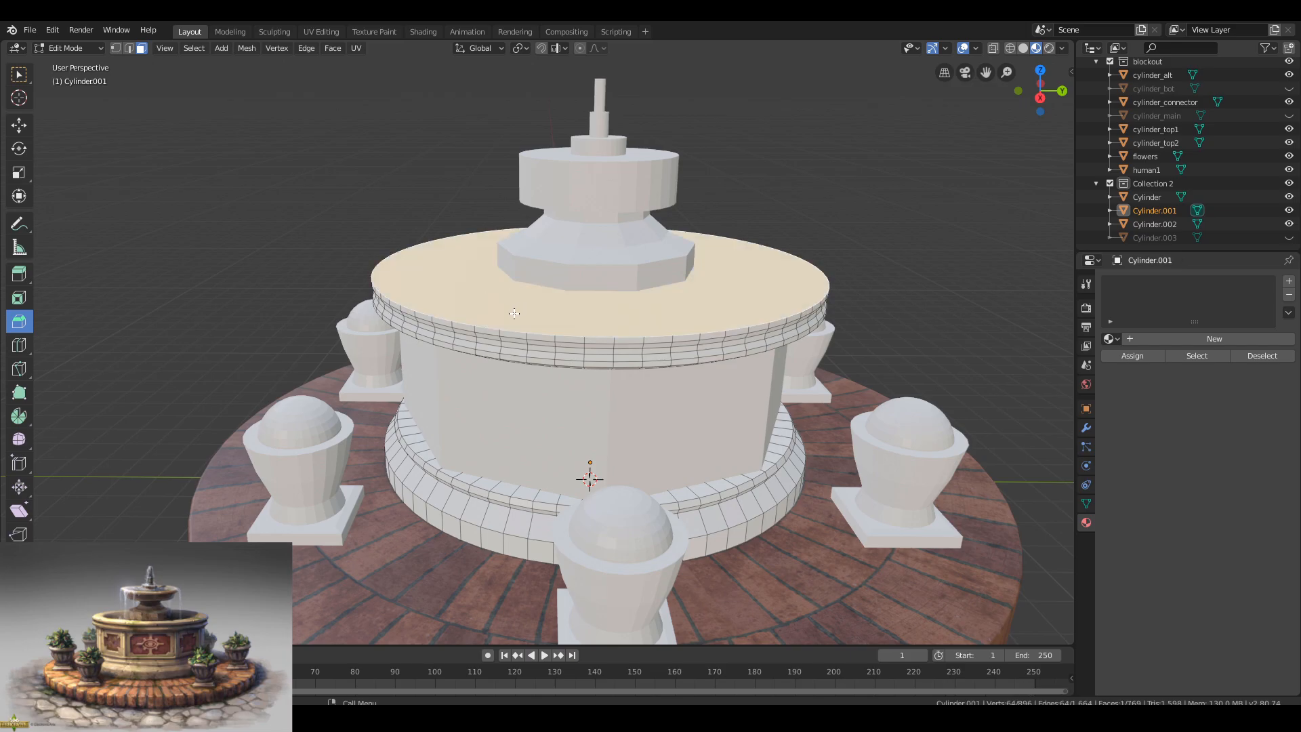
middle_click_drag(514, 313, 535, 298)
key("i")
left_click(534, 295)
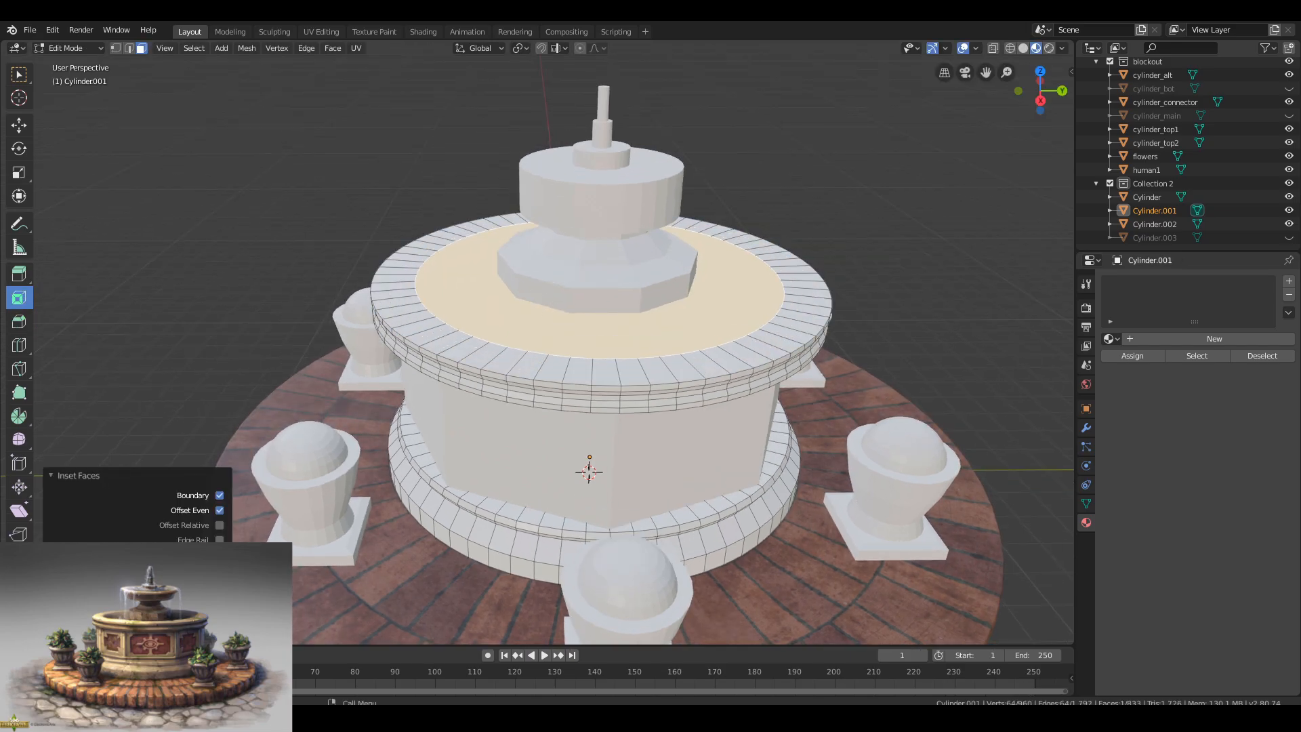
Extrude the inset face down about 0.75 m and scale it inward to form a tapered basin interior.
scroll(560, 323, "up", 1)
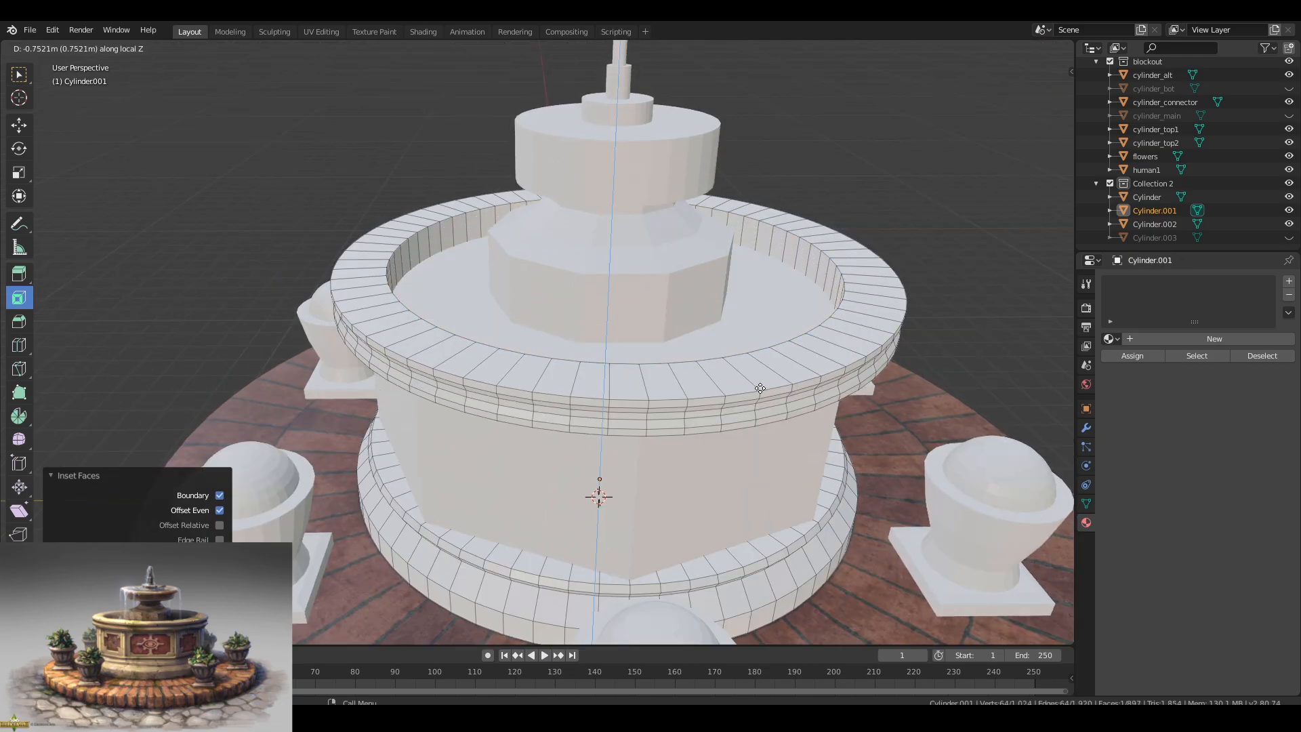
left_click(784, 386)
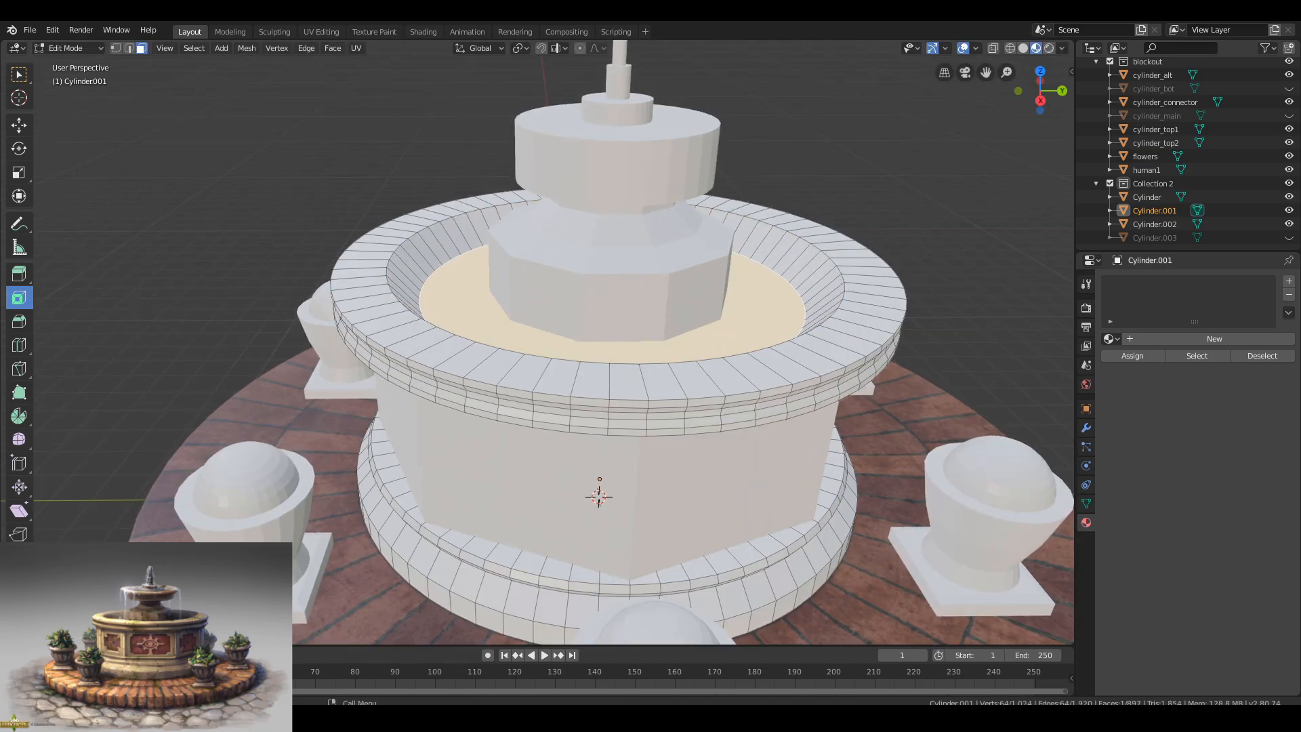
left_click(804, 391)
Try to move the basin's floor face along Z.
middle_click_drag(764, 344, 668, 395)
key("g")
key("z")
right_click(674, 426)
key("Tab")
Try to rotate the octagonal cylinder about the Z axis.
left_click(668, 395)
key("r")
key("z")
right_click(639, 406)
Display the scene in solid shading with X-ray enabled around the selected octagonal cylinder.
middle_click_drag(607, 444, 644, 433)
key("alt+z")
left_click(1023, 47)
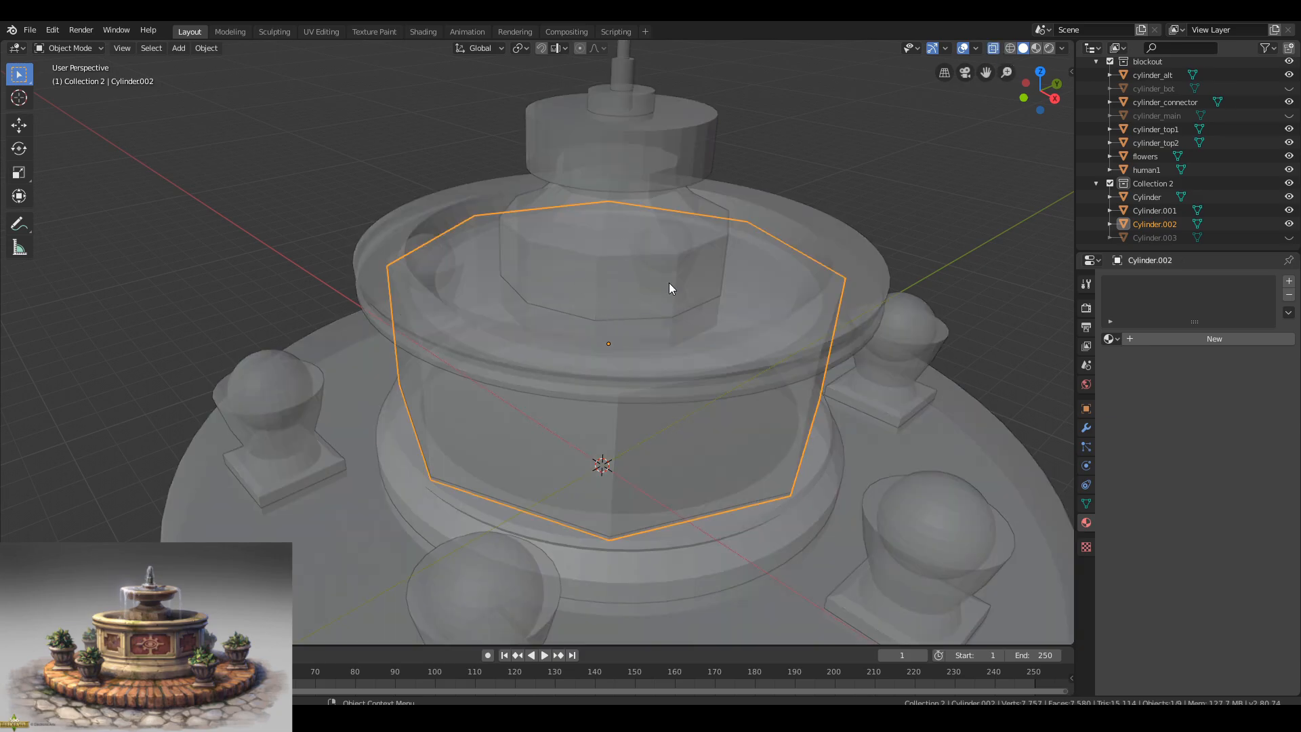
Turn off the X-ray display so the fountain appears opaque in solid shading.
key("Tab")
mouse_move(668, 296)
middle_mouse_down()
mouse_move(610, 307)
mouse_move(613, 291)
mouse_move(623, 380)
middle_mouse_up()
key("Tab")
left_click(994, 49)
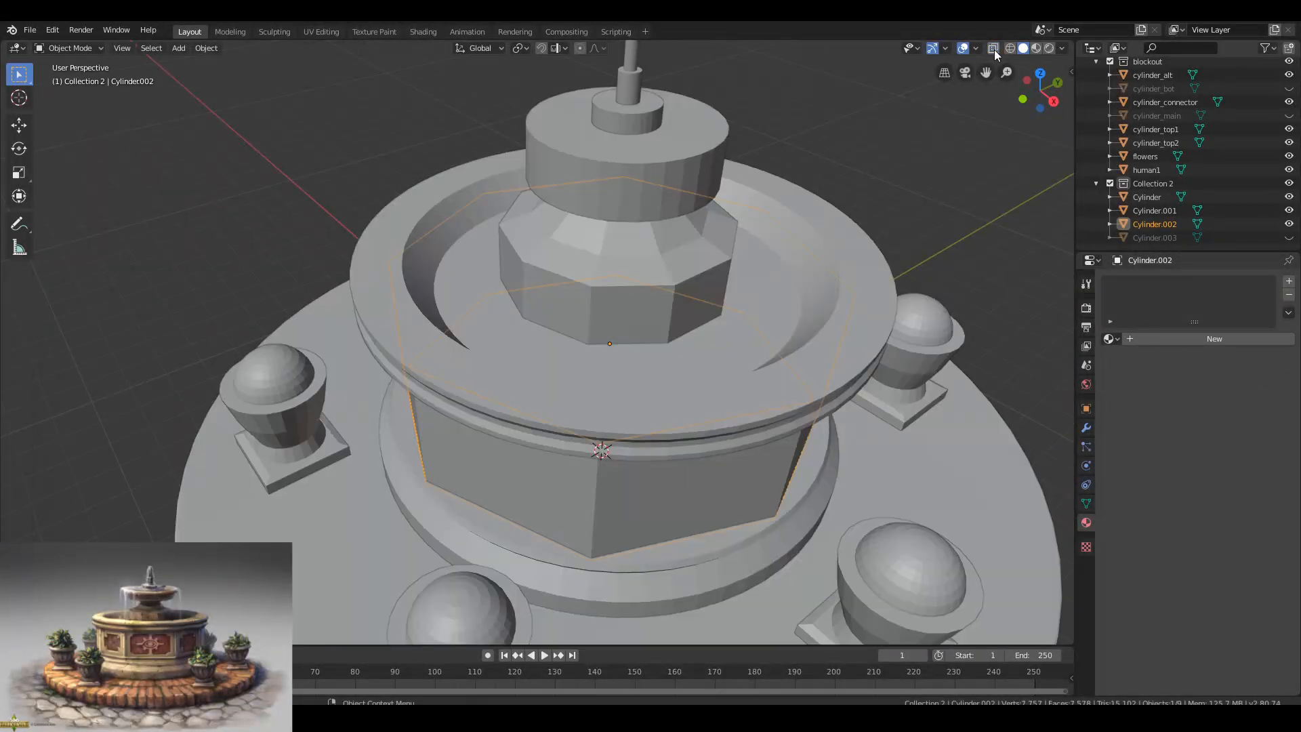
Move the basin's floor face slightly along the Z axis.
key("Tab")
key("g")
key("z")
key("g")
key("z")
mouse_move(760, 300)
middle_mouse_down()
mouse_move(747, 264)
mouse_move(688, 299)
mouse_move(760, 283)
middle_mouse_up()
left_click(759, 282)
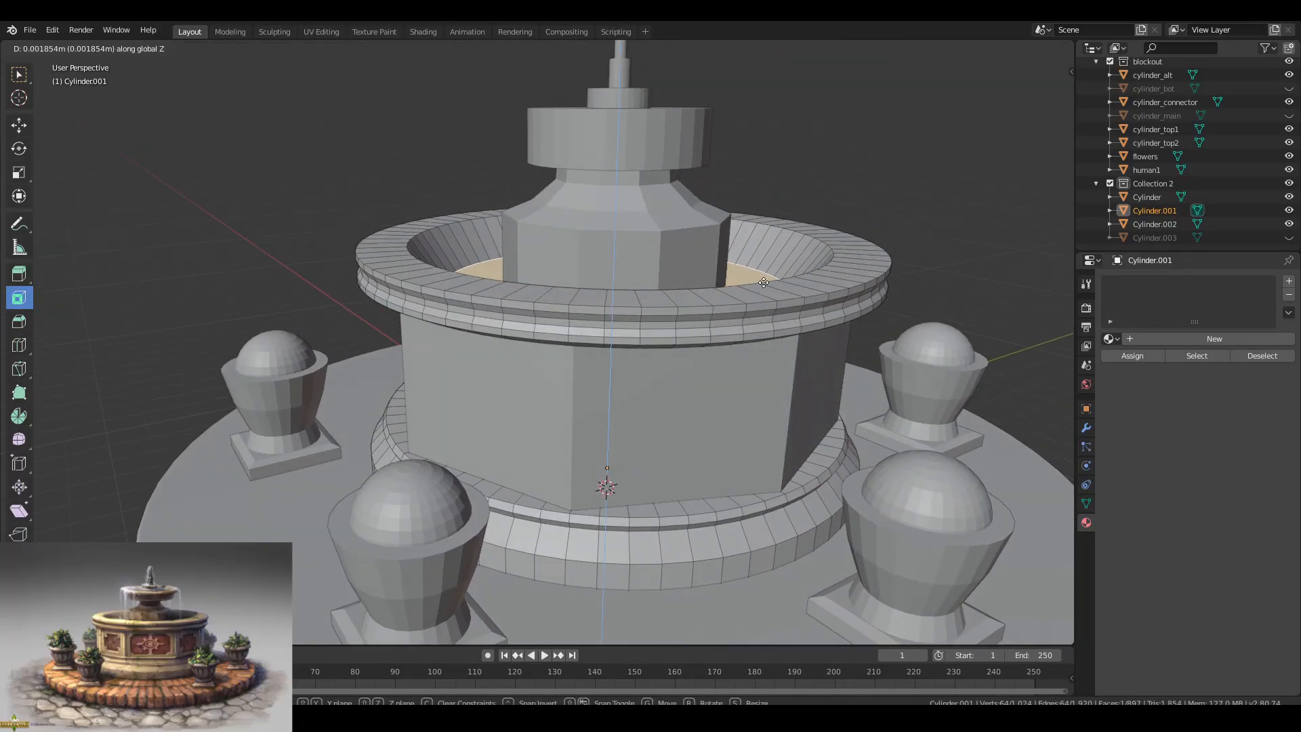
left_click(764, 283)
Try to add edge loops around the basin's sloping inner wall.
key("ctrl+r")
left_click(477, 244)
right_click(476, 244)
left_click(860, 278)
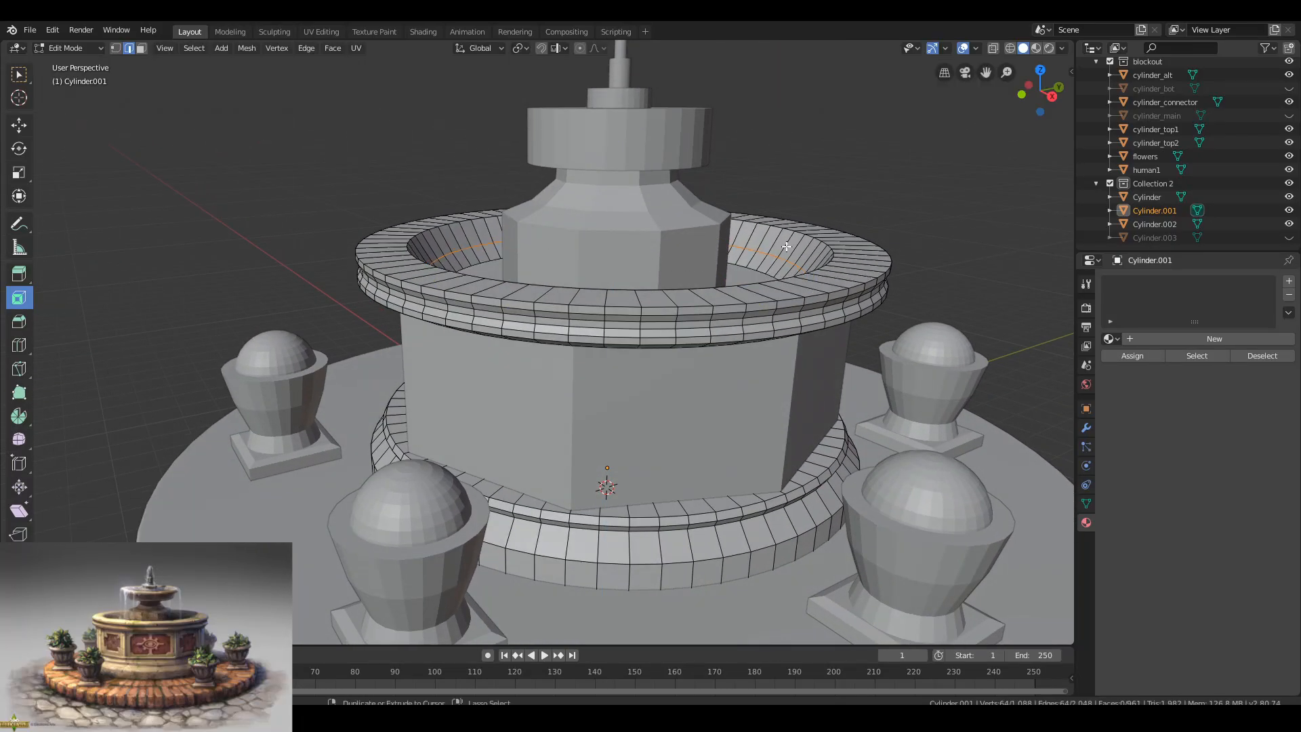
key("ctrl+r")
left_click(818, 263)
left_click(926, 267)
key("ctrl+z")
Add edge loops around the basin's inner wall and scale them to give the wall a curved profile.
key("ctrl+r")
left_click(477, 238)
left_click(450, 224)
key("s")
left_click(775, 282)
key("ctrl+z")
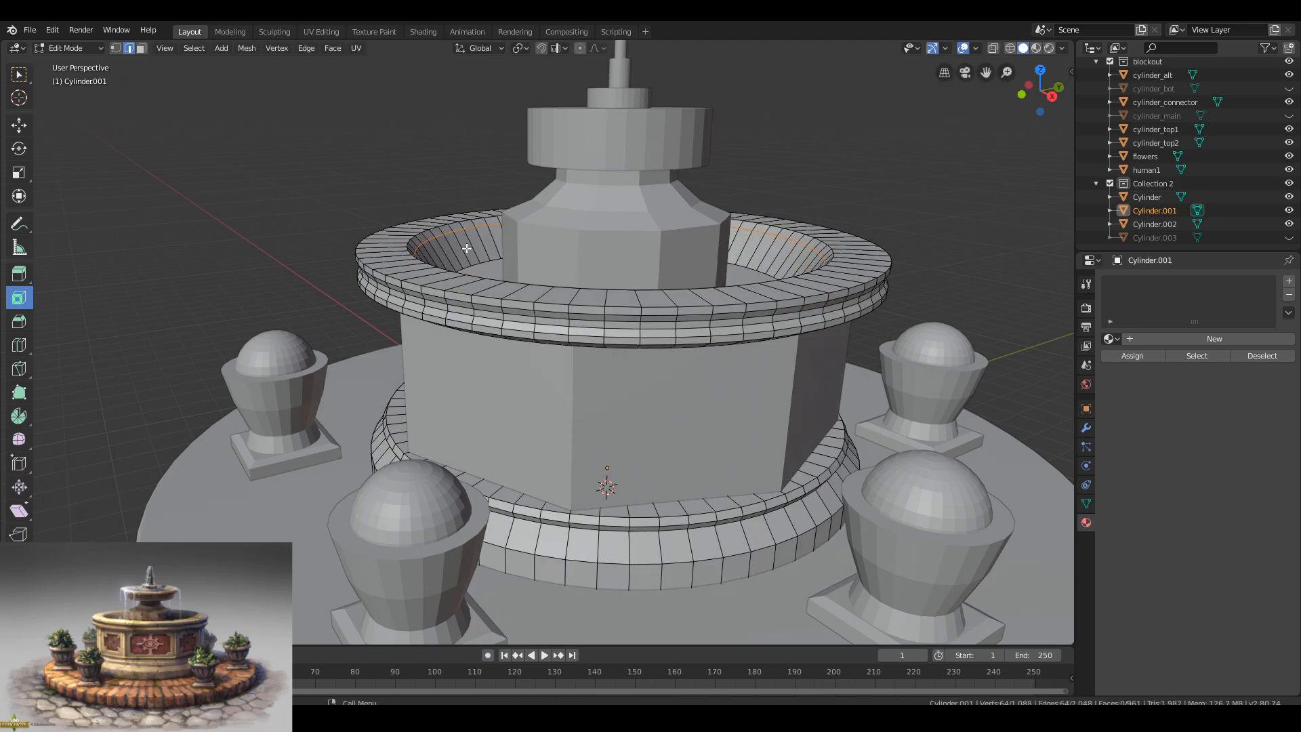
left_click(776, 258)
key("s")
left_click(885, 334)
Add edge loops around the flat top face of the basin rim.
key("Tab")
middle_click_drag(806, 278, 758, 291)
scroll(757, 291, "down", 3)
key("Tab")
scroll(758, 291, "up", 3)
middle_click_drag(449, 303, 406, 307)
key("ctrl+r")
left_click(403, 306)
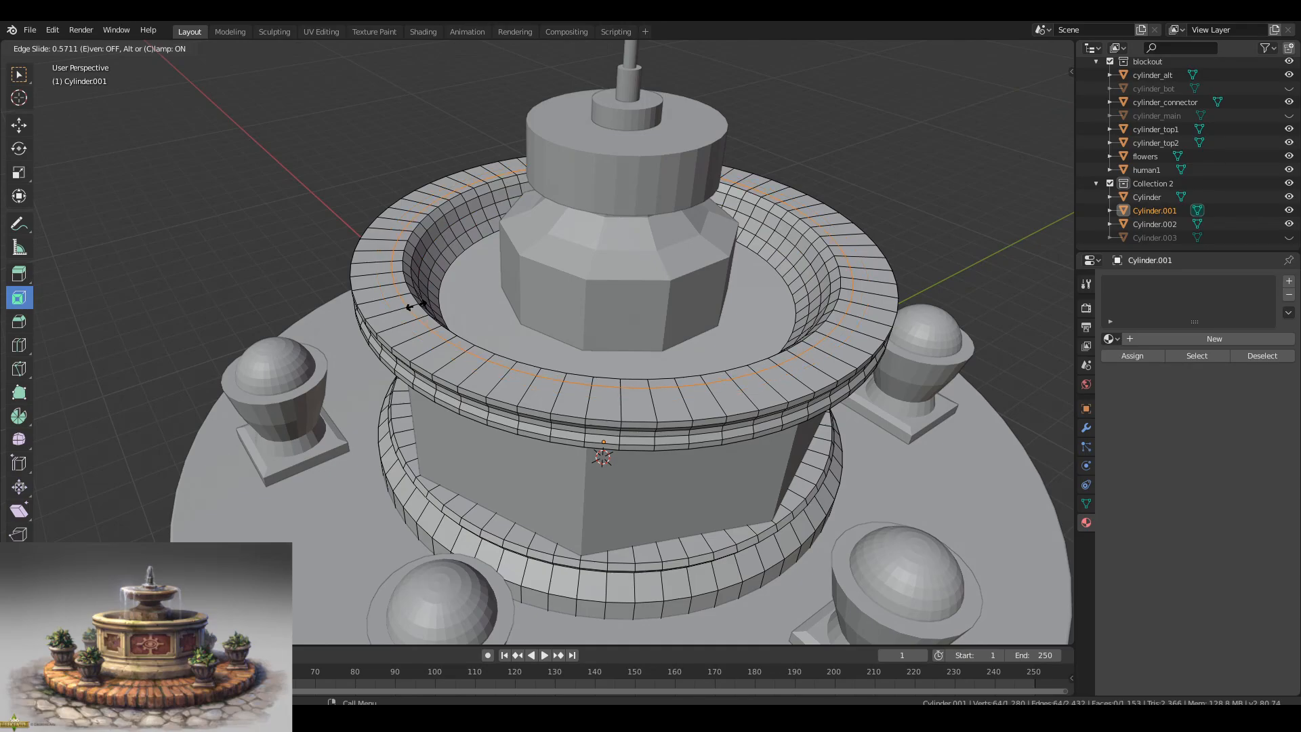
left_click(378, 317)
left_click(380, 318)
Raise the two edge loops on the rim's top face slightly along Z to round the rim.
left_click(407, 315, "alt")
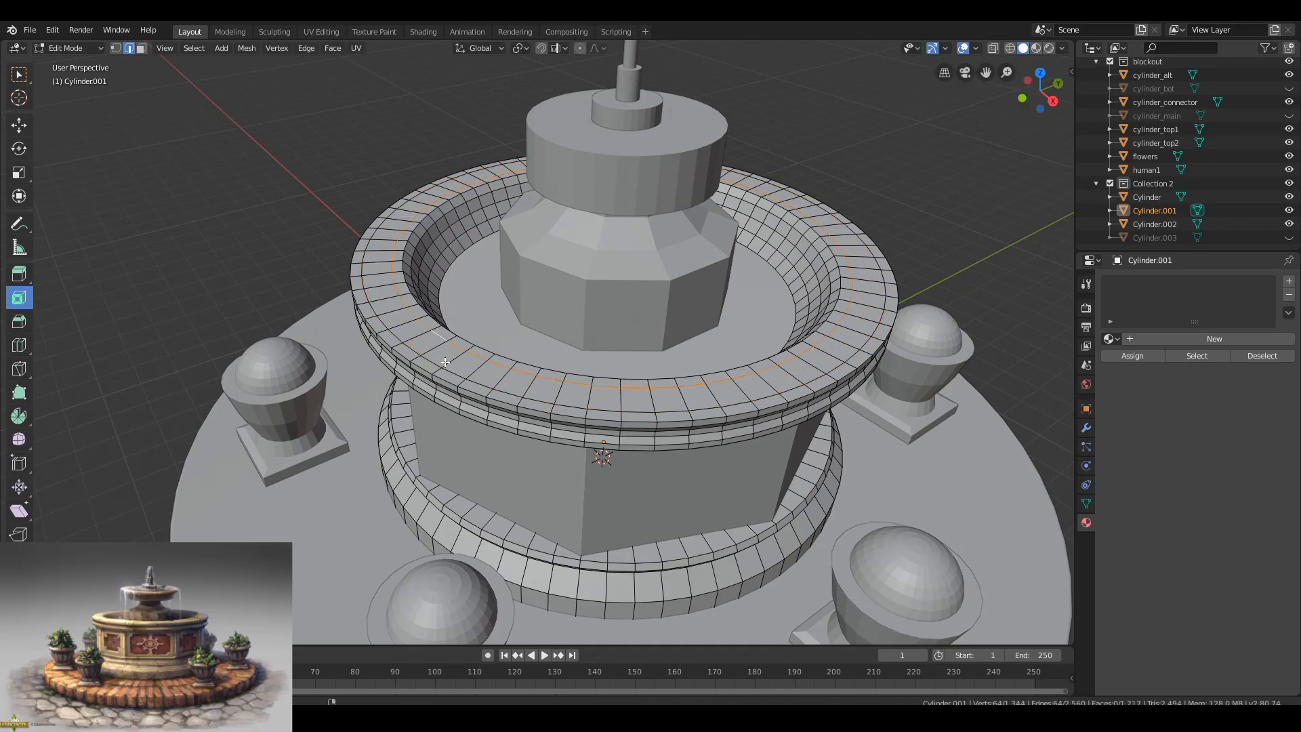
left_click(416, 362, "alt+shift")
middle_click_drag(563, 359, 700, 302)
scroll(603, 326, "up", 1)
key("g")
key("z")
key("g")
key("z")
left_click(703, 294)
key("alt+a")
key("Tab")
Mark the base moulding's lower edge loop as sharp and open the mesh's normals settings.
scroll(609, 325, "down", 6)
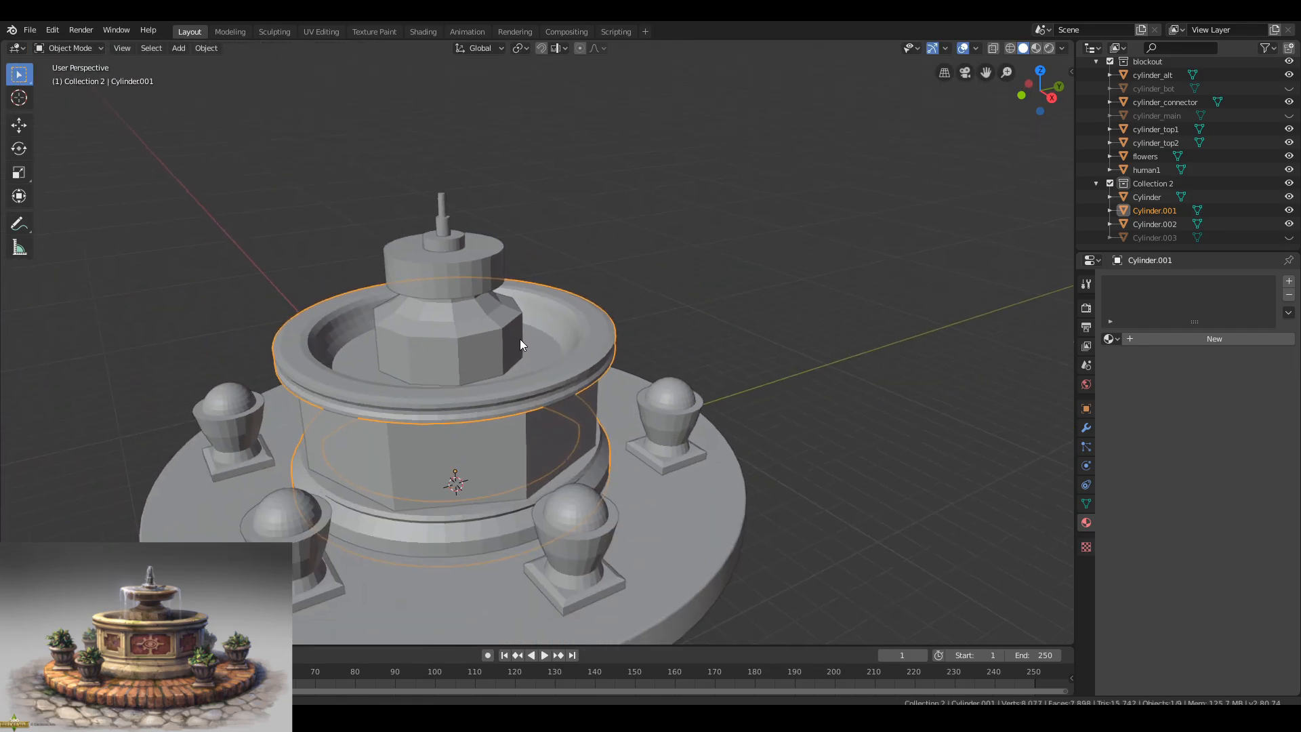
middle_click_drag(519, 345, 552, 307)
key("Tab")
key("ctrl+e")
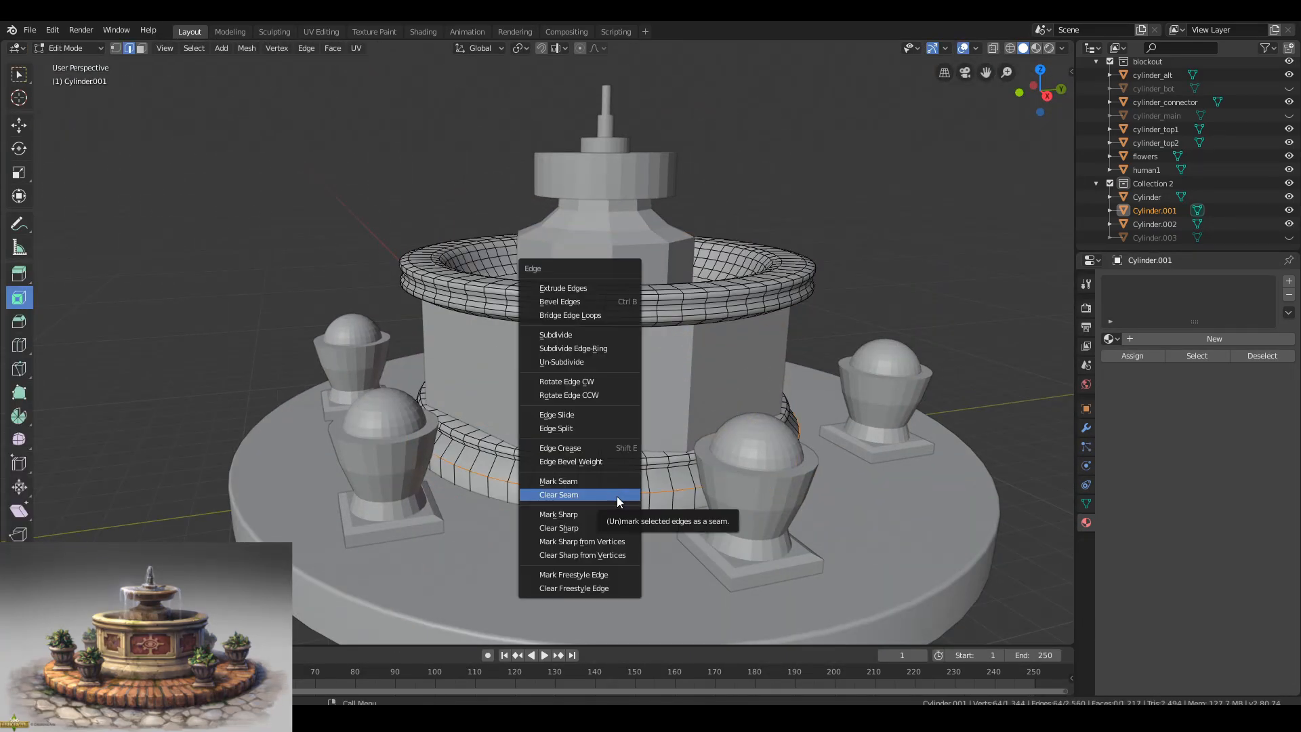
left_click(597, 514)
key("Tab")
left_click(1085, 503)
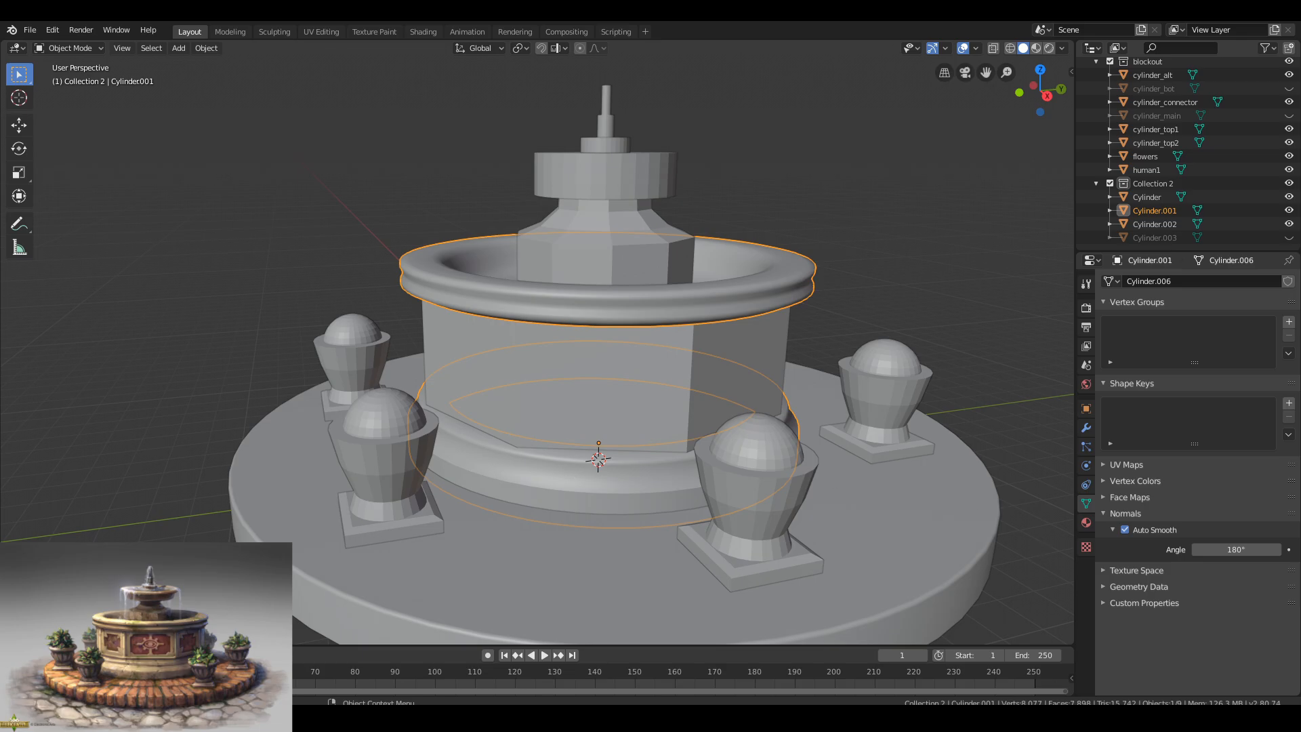
Mark the two upper edge loops of the base moulding as sharp.
key("Tab")
key("ctrl+e")
left_click(558, 471)
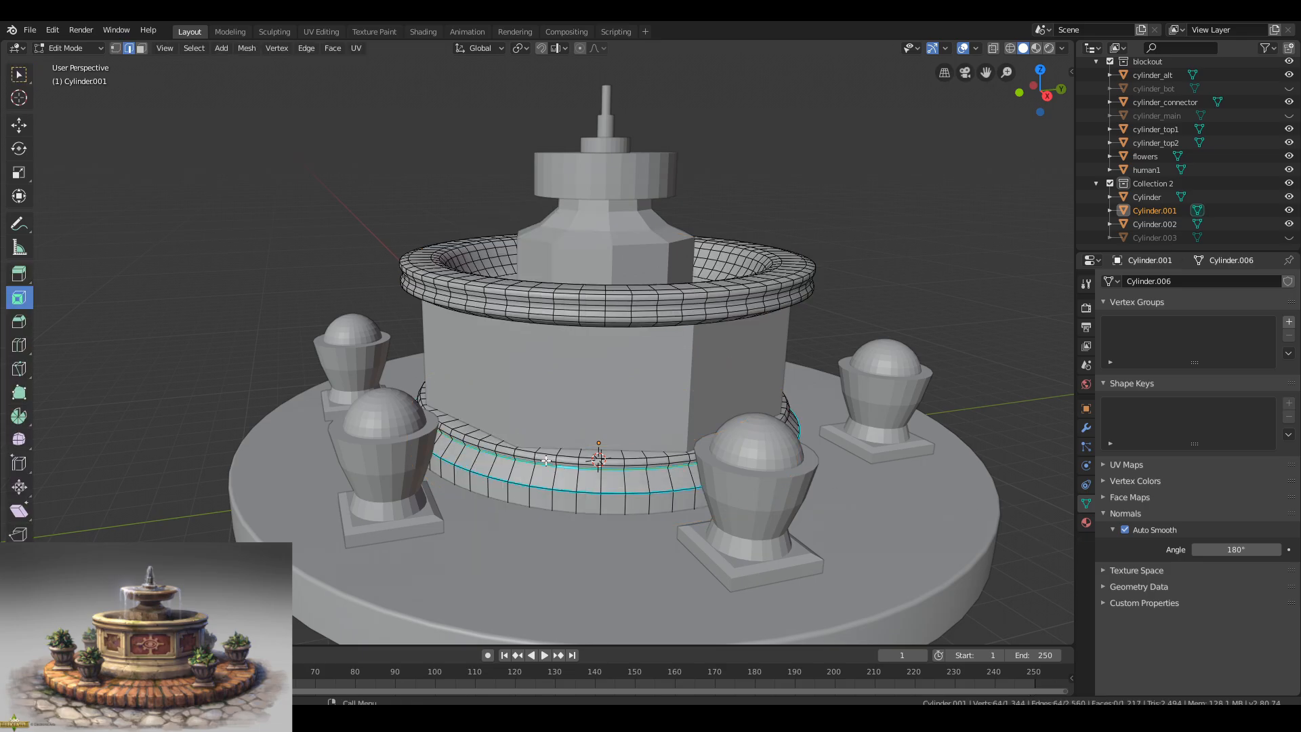
key("ctrl+e")
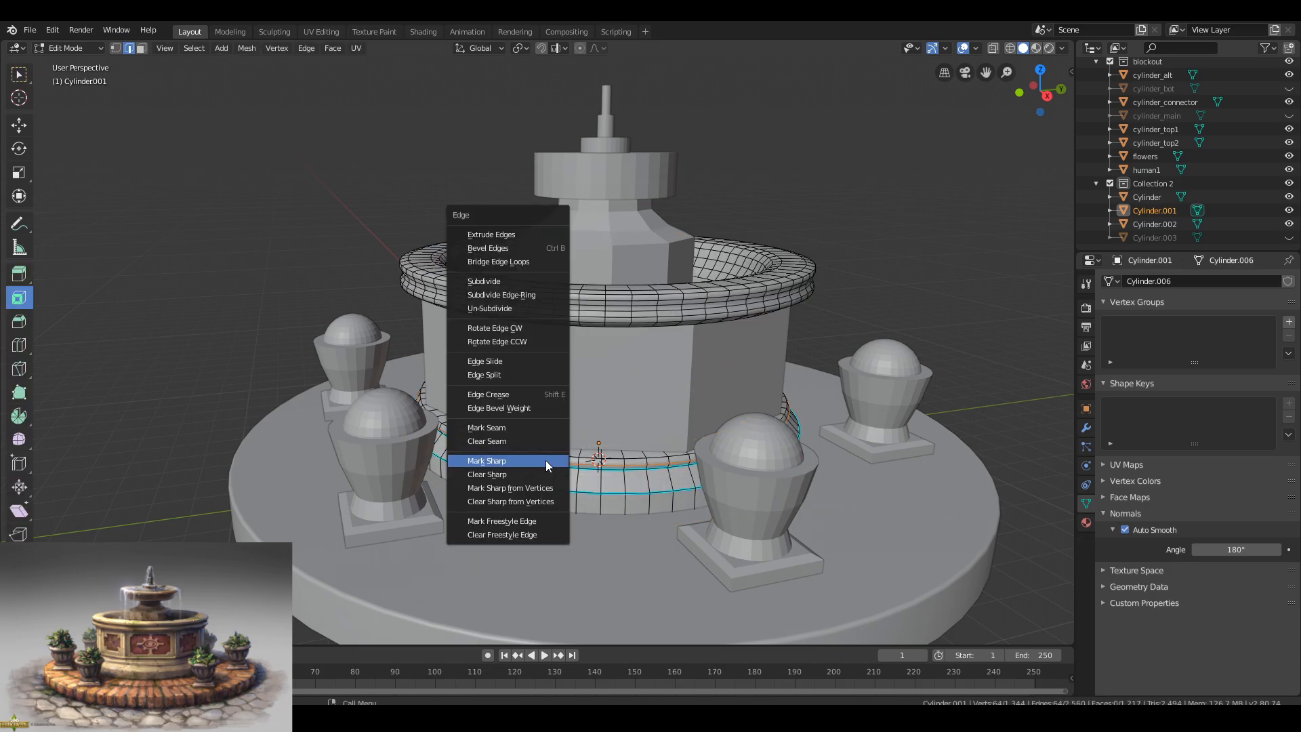
left_click(546, 459)
Mark the outer edge loops of the basin rim's moulding as sharp.
key("Tab")
middle_click_drag(546, 461, 553, 519)
scroll(551, 445, "down", 2)
scroll(553, 520, "up", 3)
middle_click_drag(515, 433, 508, 409)
scroll(509, 409, "down", 1)
key("Tab")
scroll(508, 409, "up", 2)
left_click(534, 427, "alt")
key("ctrl+e")
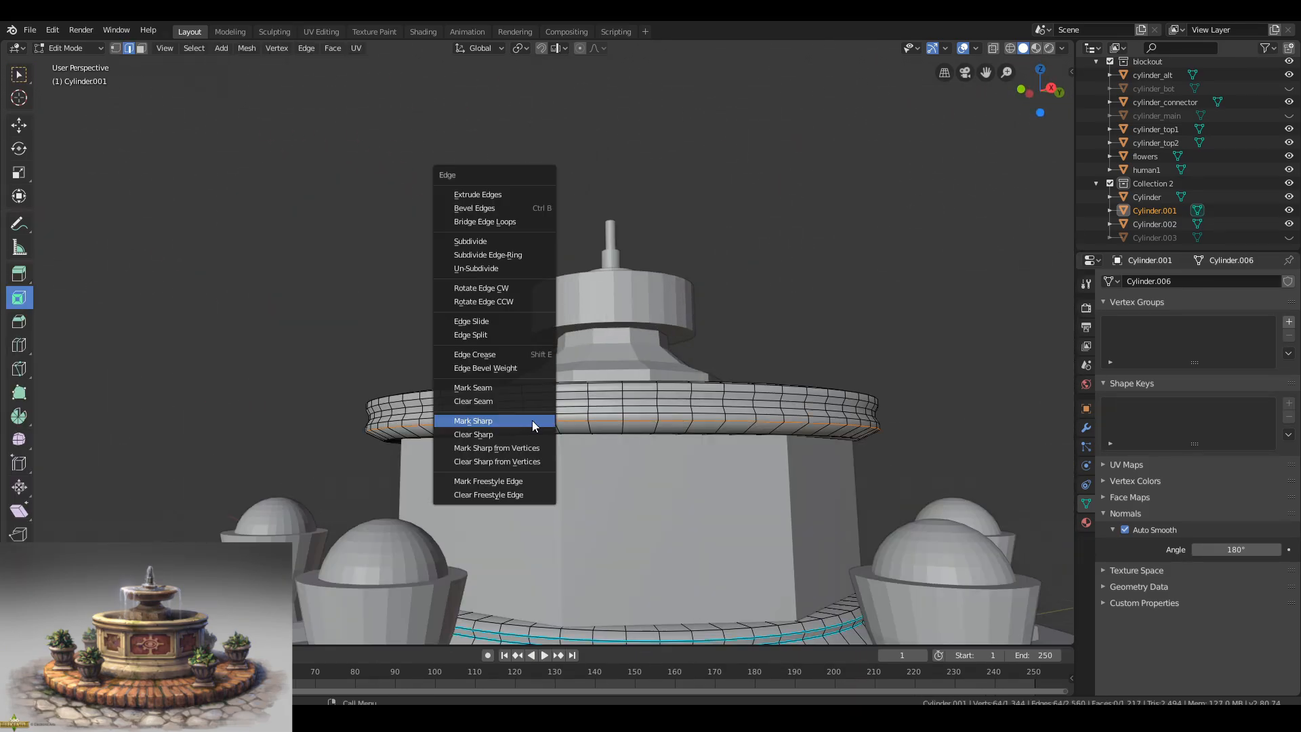
left_click(534, 427)
key("Tab")
key("Tab")
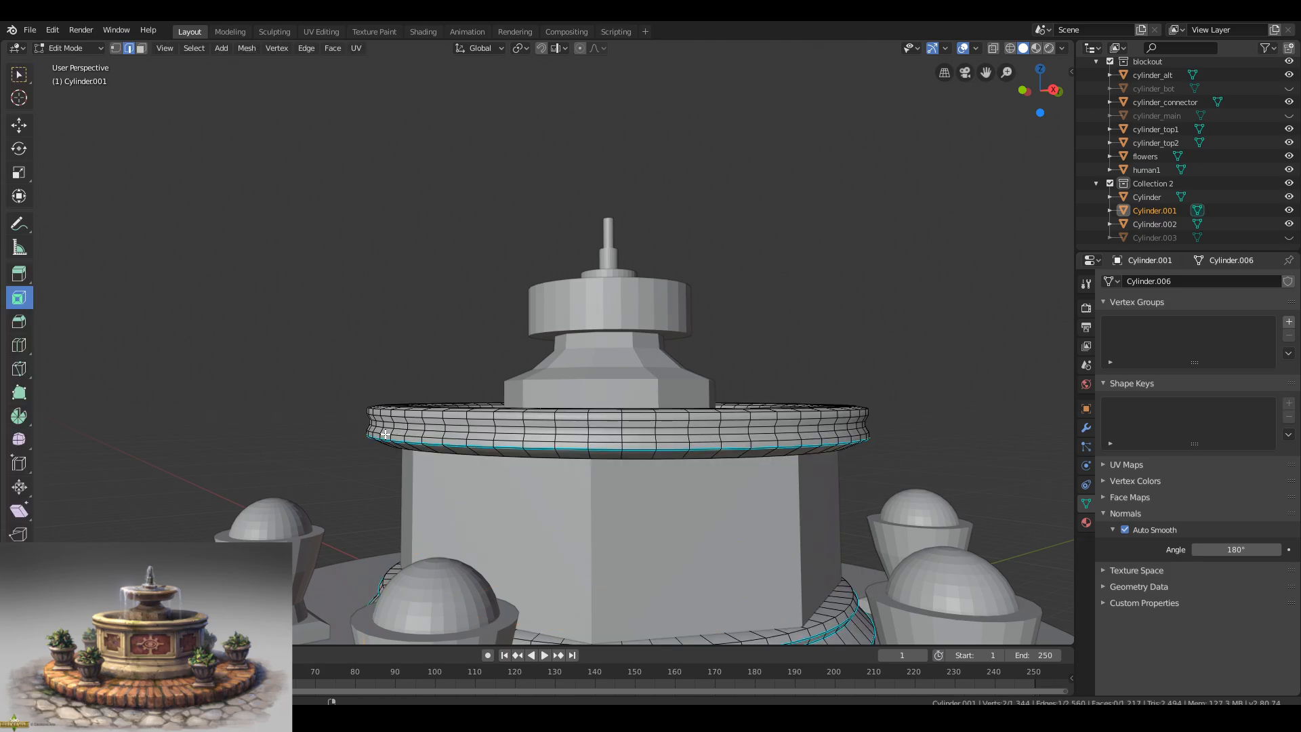
key("Tab")
middle_click_drag(380, 428, 403, 466)
scroll(402, 466, "down", 4)
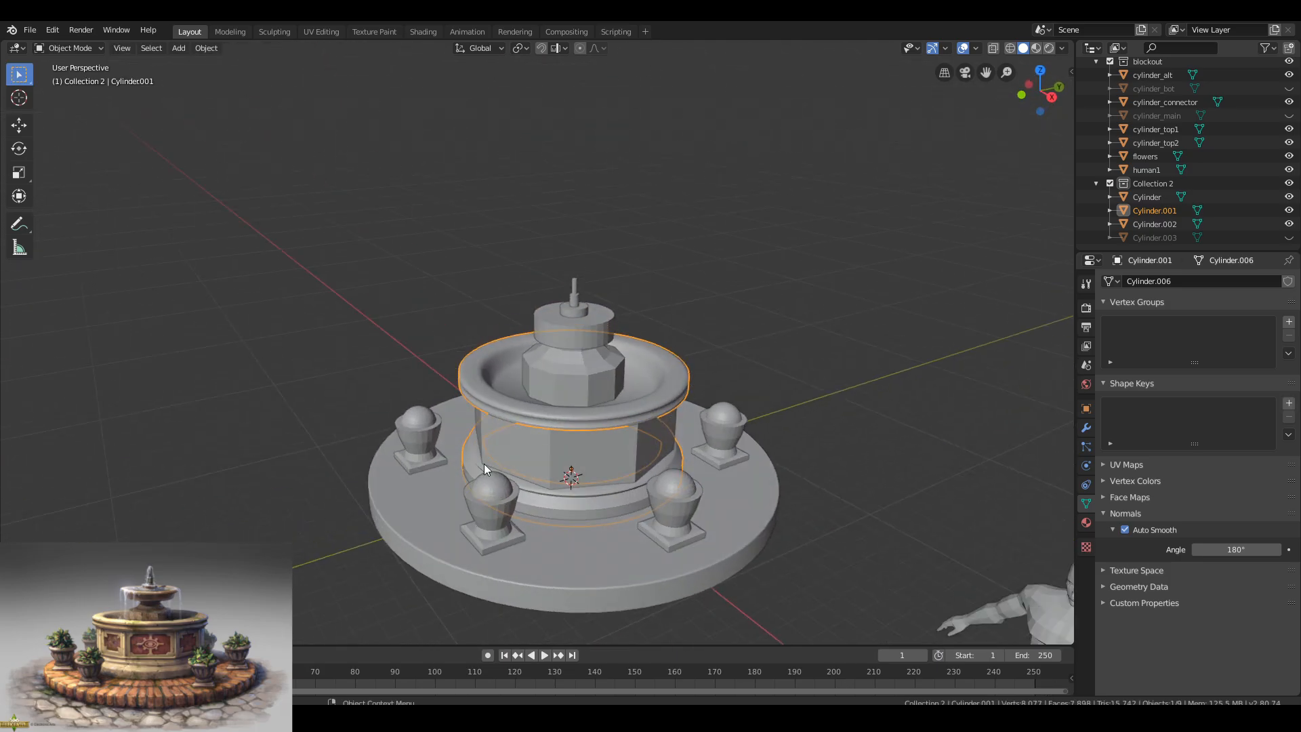
scroll(487, 354, "up", 6)
key("Tab")
key("Tab")
middle_click_drag(373, 338, 422, 343)
scroll(422, 344, "down", 5)
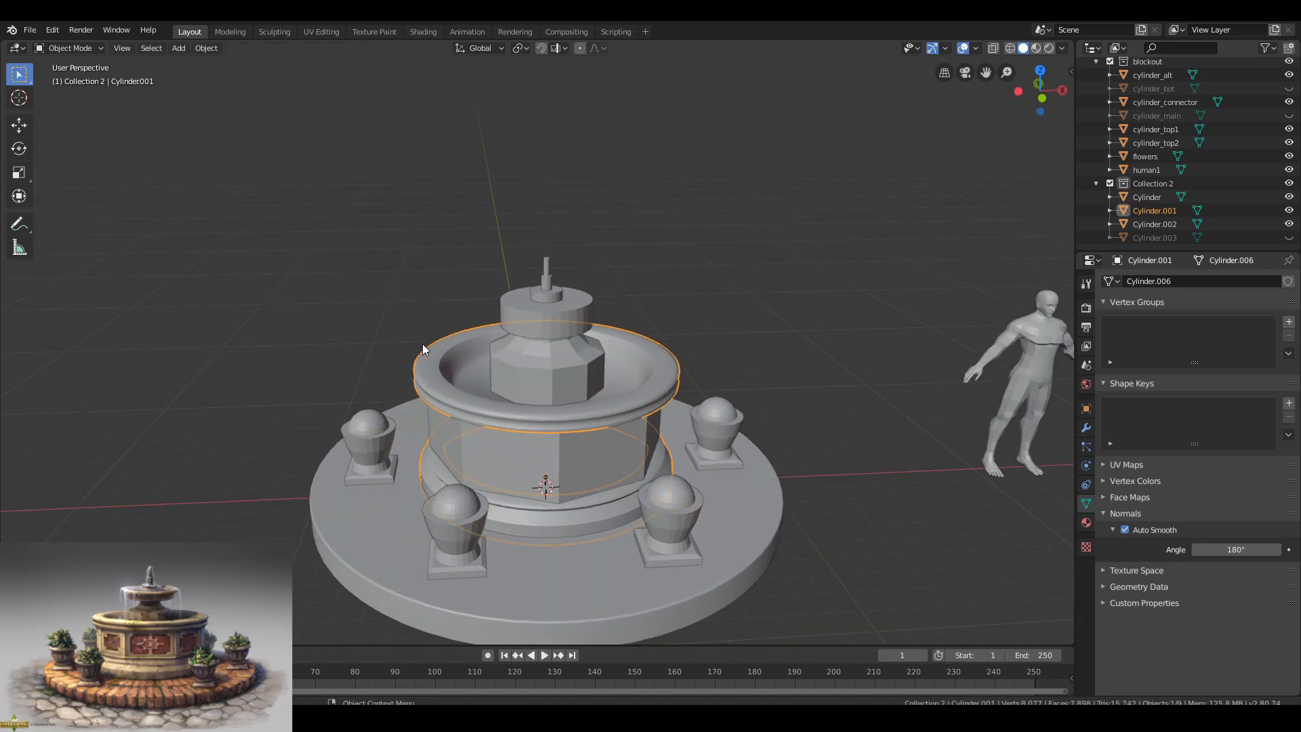
Display the scene with material preview shading and assign the trimsheet material to the basin's base and rim object.
key("alt+a")
scroll(610, 373, "up", 2)
mouse_move(649, 375)
middle_mouse_down()
mouse_move(649, 359)
mouse_move(453, 355)
mouse_move(596, 351)
mouse_move(567, 347)
mouse_move(591, 340)
middle_mouse_up()
left_click(1034, 48)
mouse_move(622, 283)
middle_mouse_down()
mouse_move(648, 300)
mouse_move(623, 282)
middle_mouse_up()
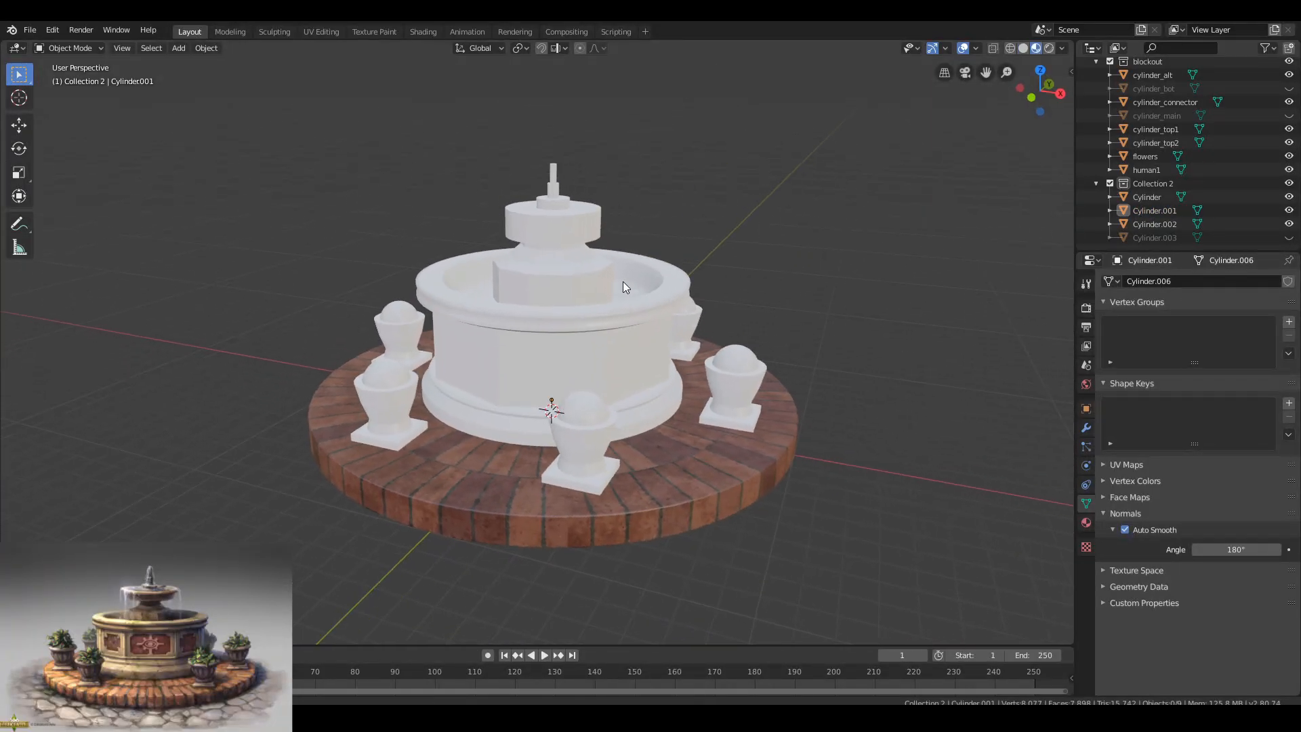
scroll(624, 282, "up", 1)
left_click(1087, 522)
left_click(555, 346)
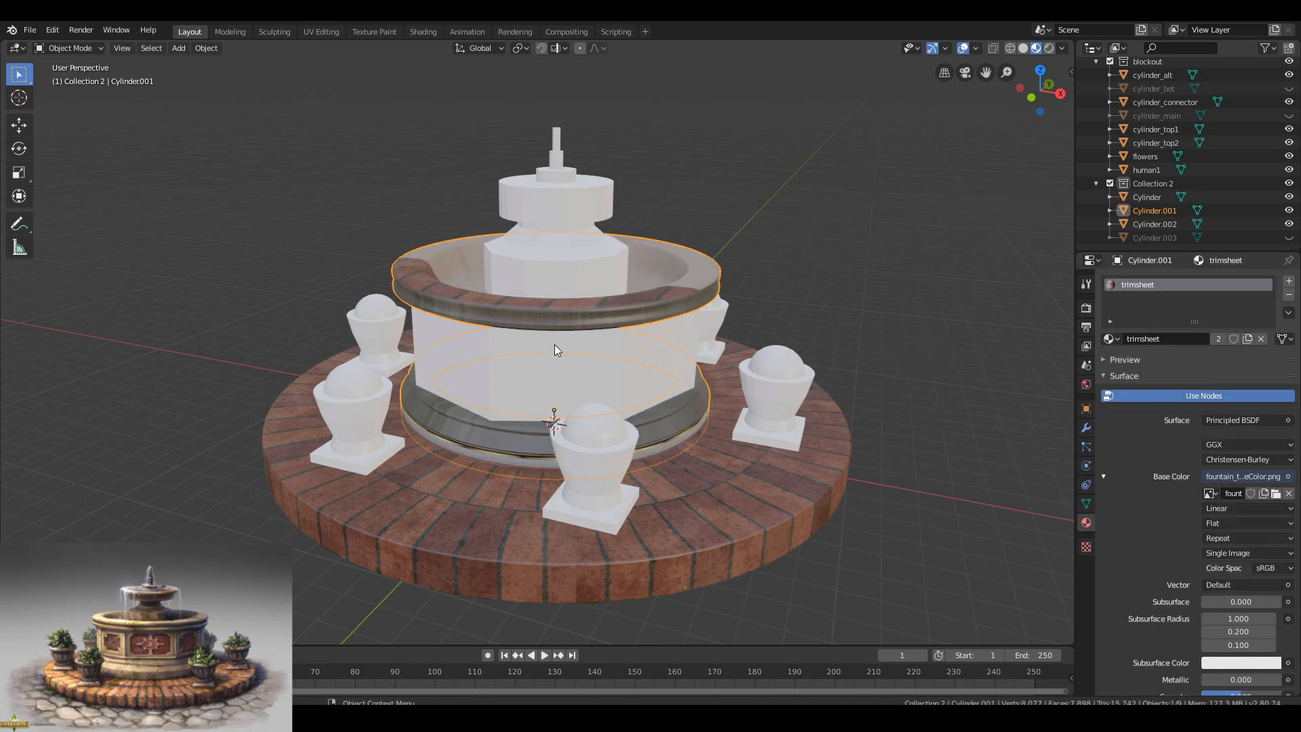
Open the UV Editing workspace and raise the base moulding's bottom edge loop along Z toward the brick disc's surface.
left_click(316, 32)
scroll(827, 410, "up", 4)
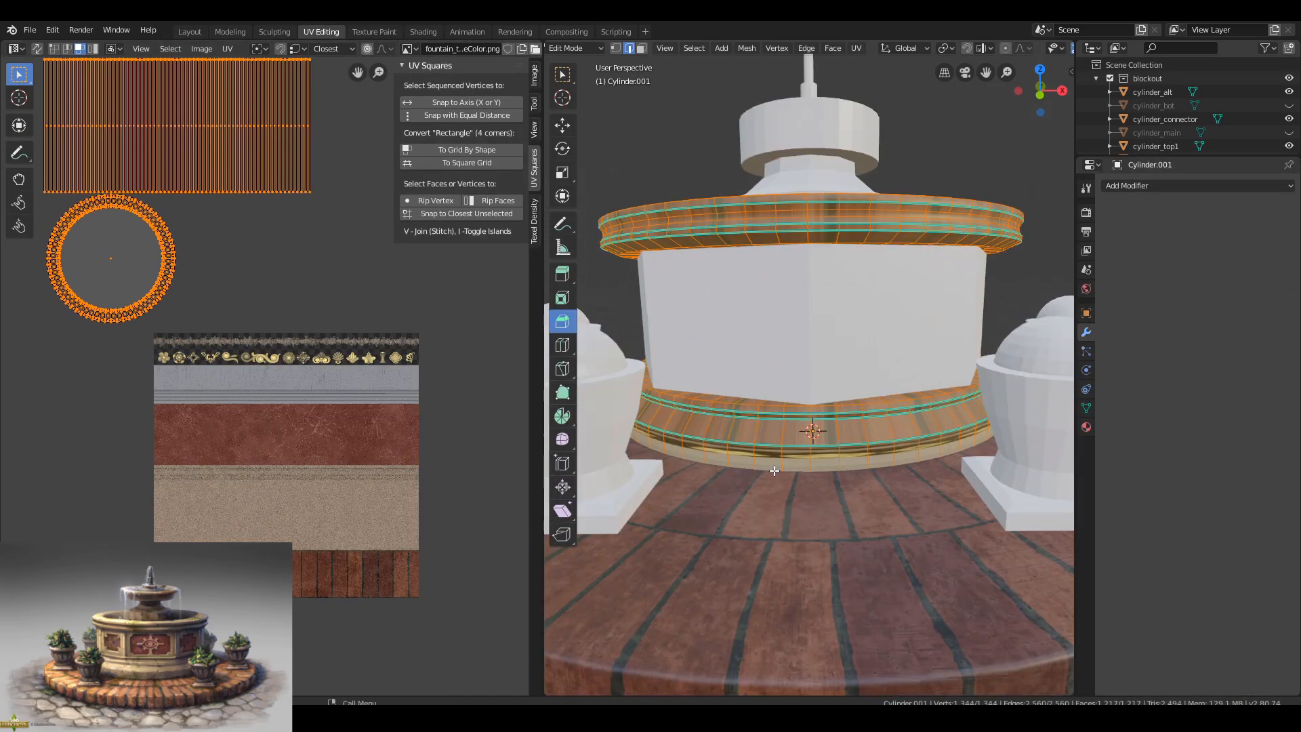
scroll(828, 410, "up", 2)
left_click(860, 437, "alt")
middle_click_drag(859, 437, 880, 458)
key("g")
key("z")
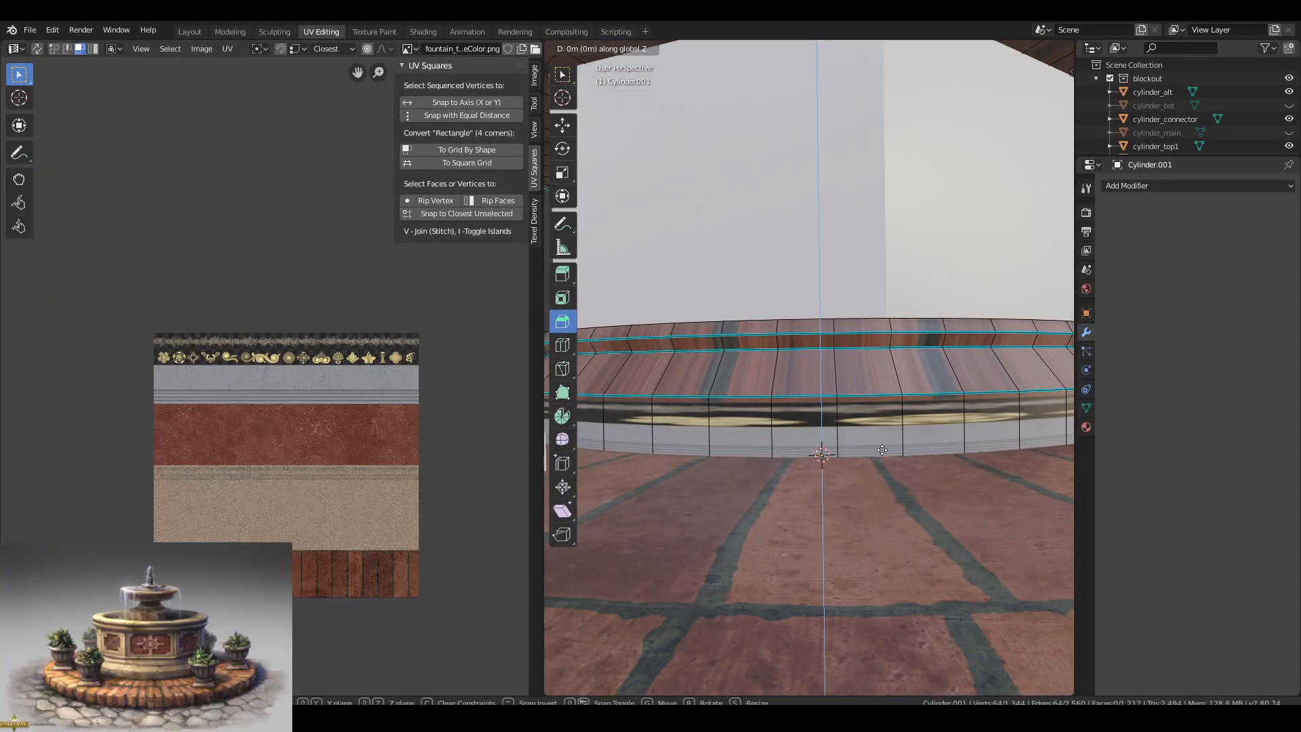
left_click(879, 436)
Mark UV seams around the top of the base moulding.
left_click(847, 394)
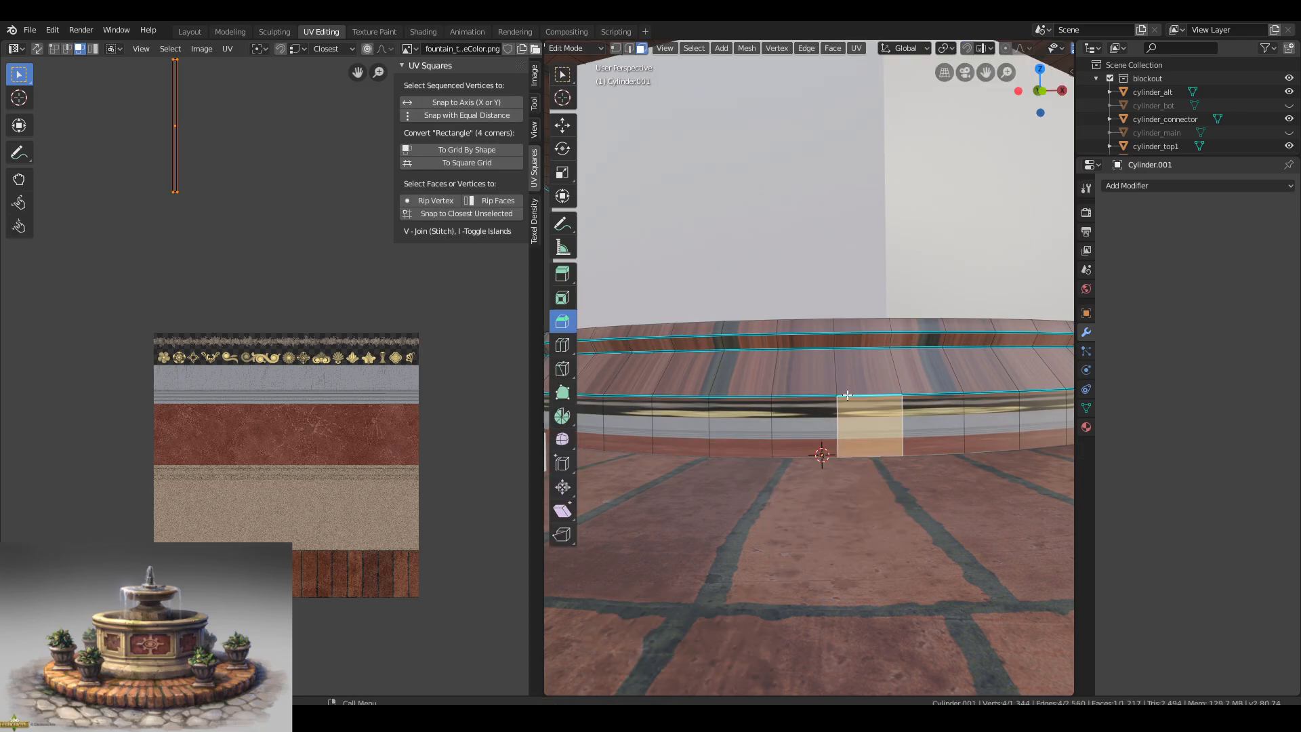
key("2")
double_click(800, 465)
middle_click_drag(790, 369, 821, 443)
key("ctrl+e")
left_click(798, 472)
left_click(806, 393, "alt")
key("ctrl+e")
left_click(798, 393)
middle_click_drag(798, 397, 803, 461)
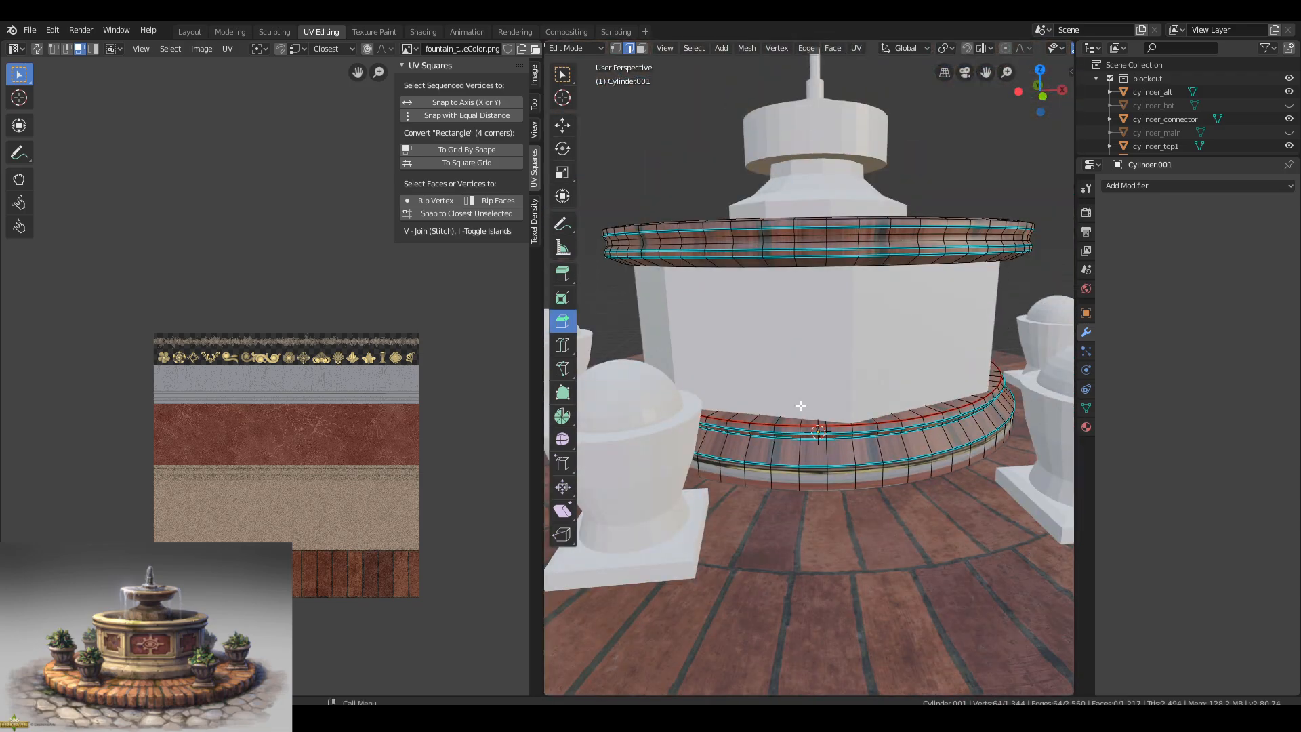
Unwrap the linked base moulding faces into a straight grid by shape and rotate the UV strip 90 degrees.
scroll(767, 467, "up", 4)
key("3")
key("l")
scroll(224, 332, "down", 2)
key("u")
left_click(470, 153)
type("r90")
key("Return")
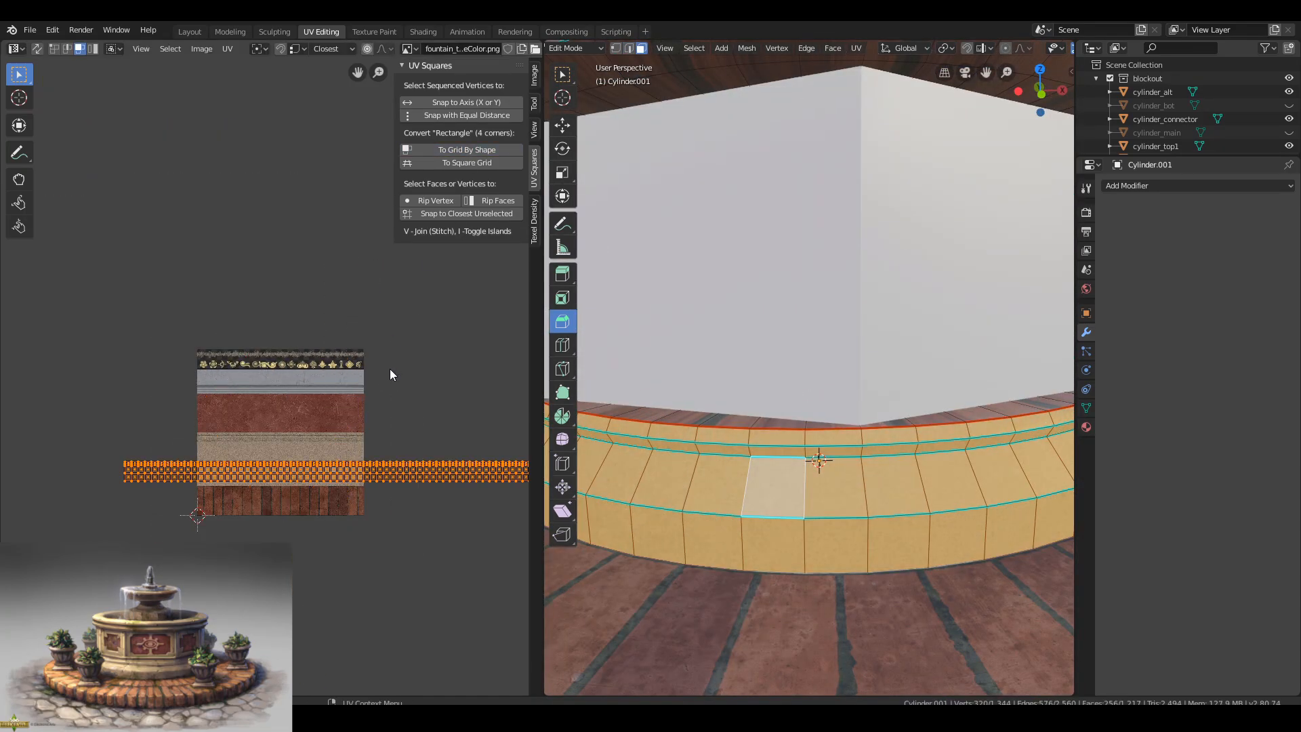
Move the base moulding's UV strip to the empty area above the trim sheet texture.
key("g")
left_click(338, 456)
scroll(338, 457, "up", 4)
key("g")
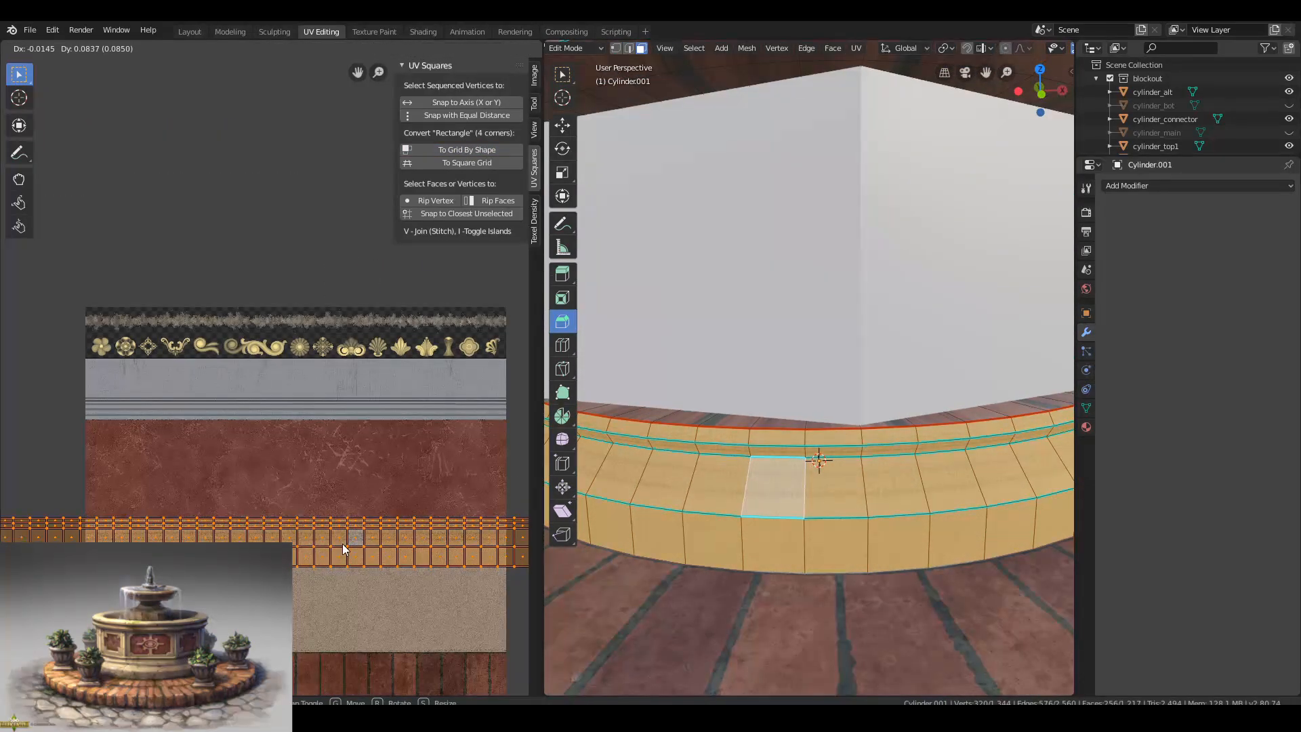
left_click(418, 259)
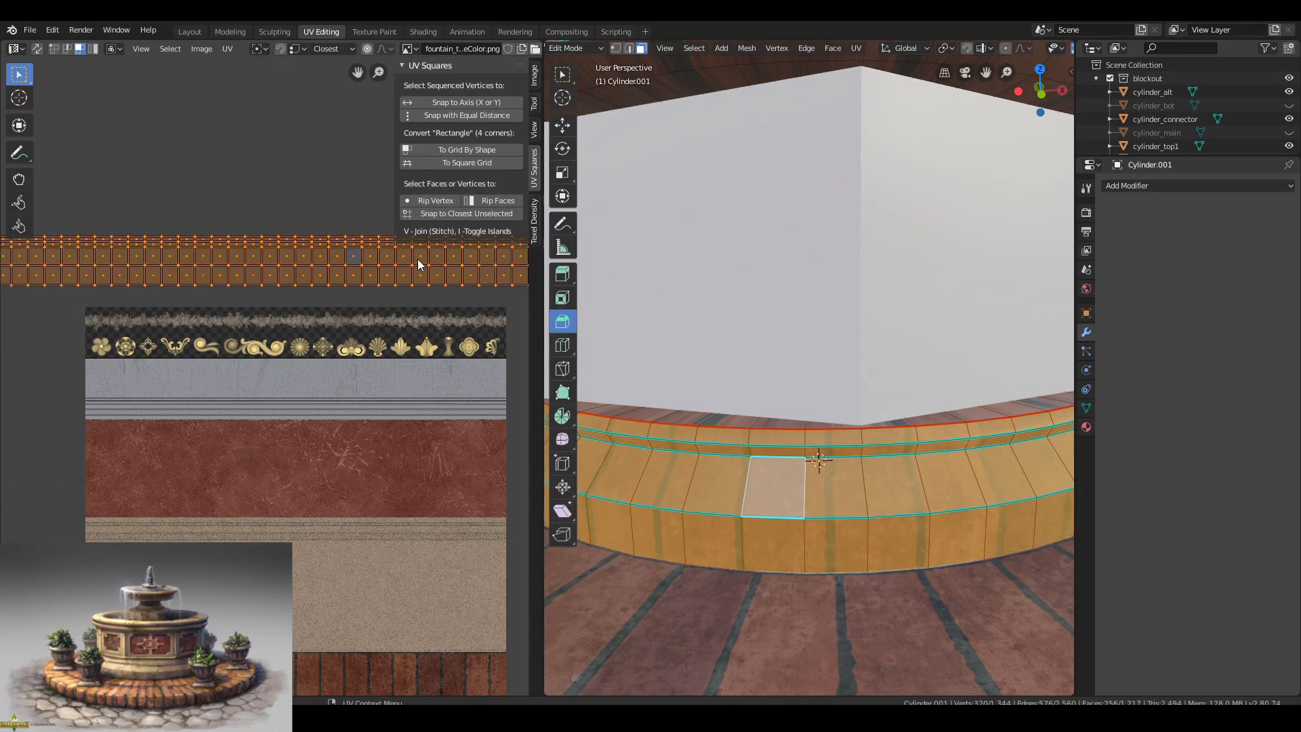
Mark a seam along the base's edge loop between the thin upper moulding and the sloped band.
key("2")
left_click(730, 456, "alt")
key("ctrl+e")
left_click(715, 463)
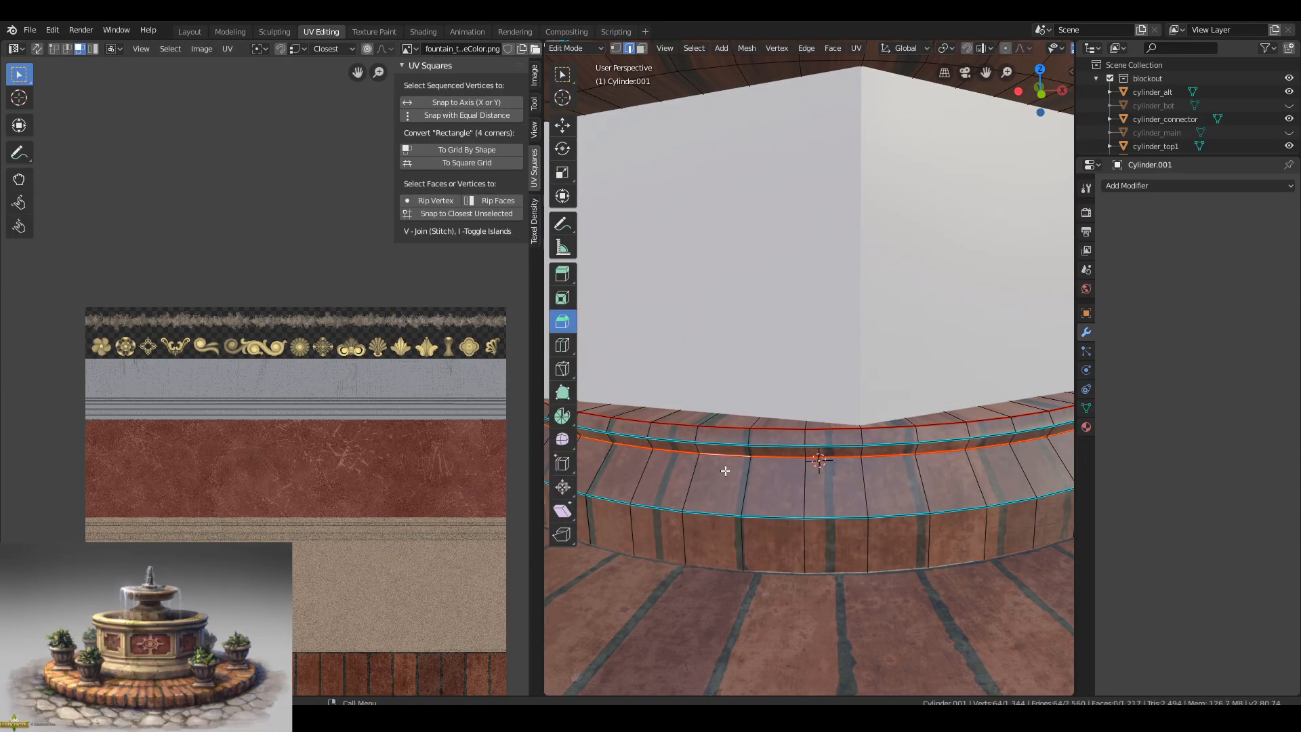
Move the UV island of the base's two lower bands onto the beige stone strip.
key("3")
key("l")
key("g")
left_click(381, 615)
scroll(295, 603, "up", 7)
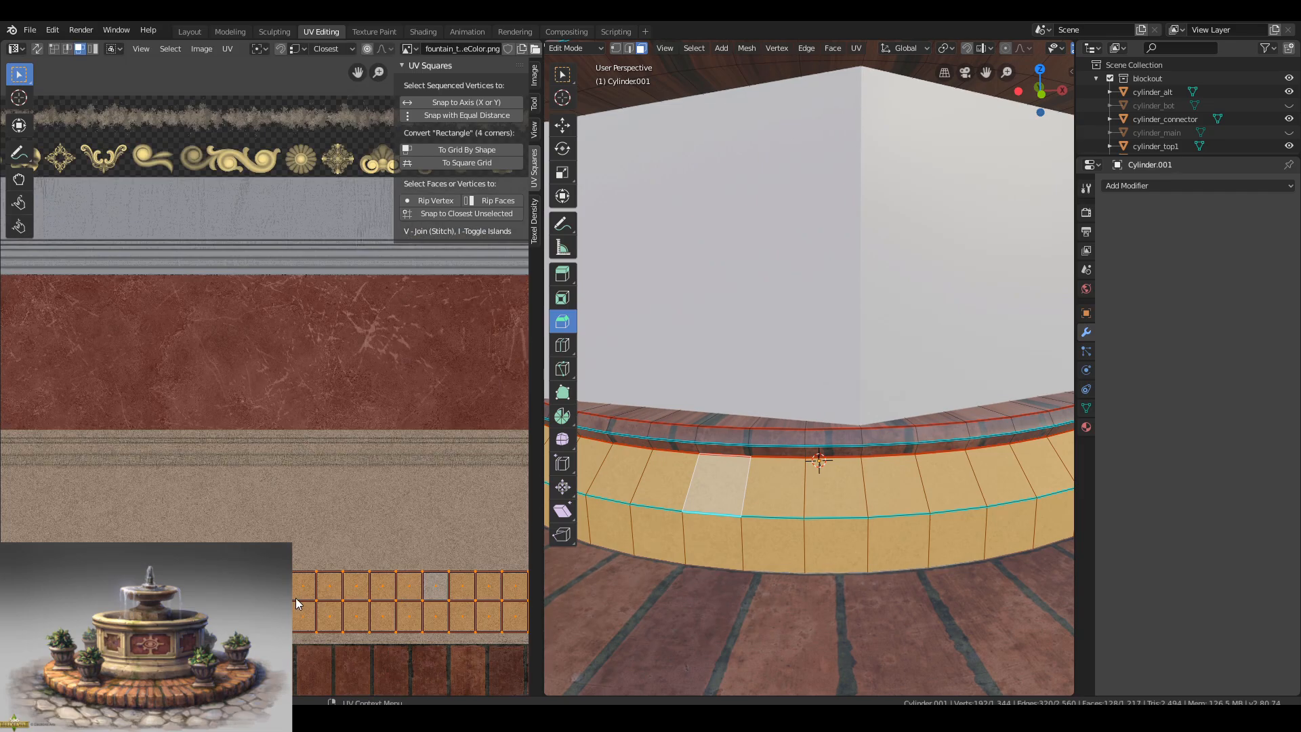
Align the lower bands' UV island with the bottom of the beige stone strip, just above the bricks.
middle_click_drag(296, 637, 267, 446)
scroll(265, 449, "up", 3)
key("g")
left_click(252, 472)
scroll(257, 420, "up", 5)
key("g")
left_click(348, 569)
scroll(344, 480, "down", 19)
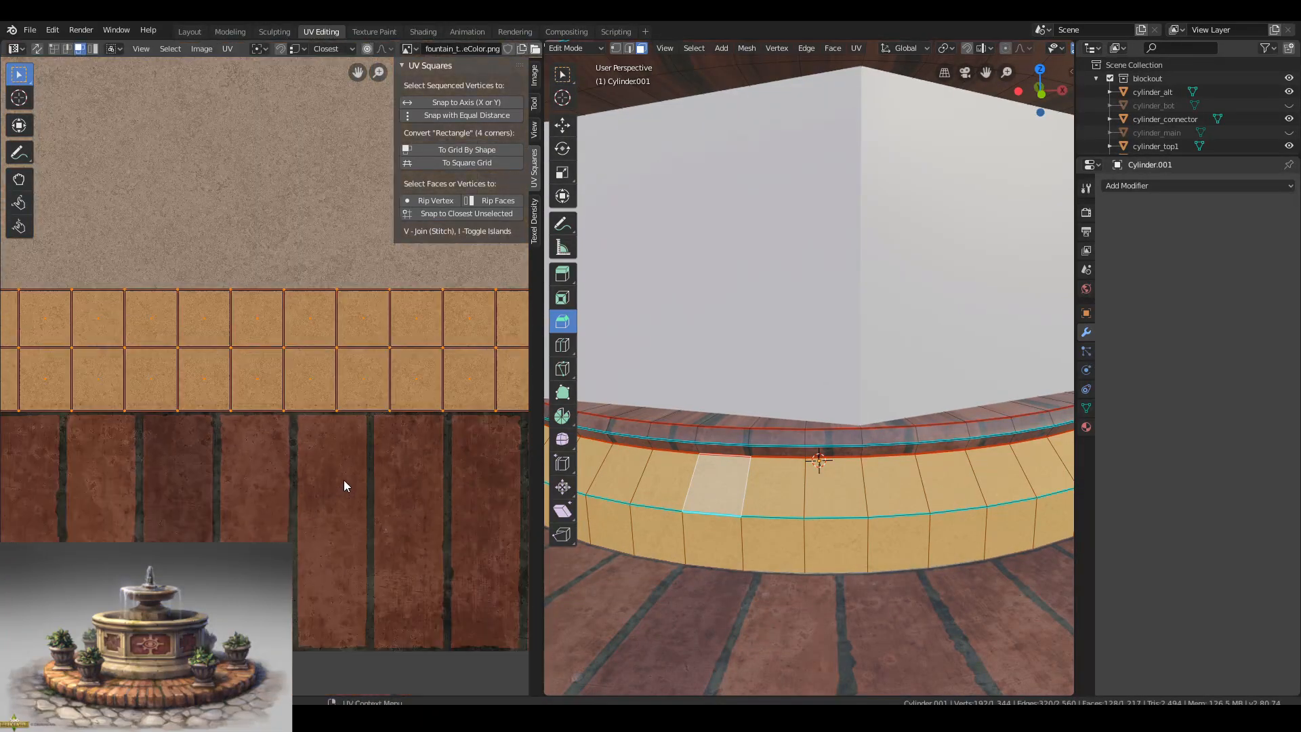
Move the thin upper moulding's UV island onto the grooved lines at the top of the beige stone strip.
left_click(764, 439)
key("l")
key("g")
left_click(271, 374)
scroll(271, 374, "up", 6)
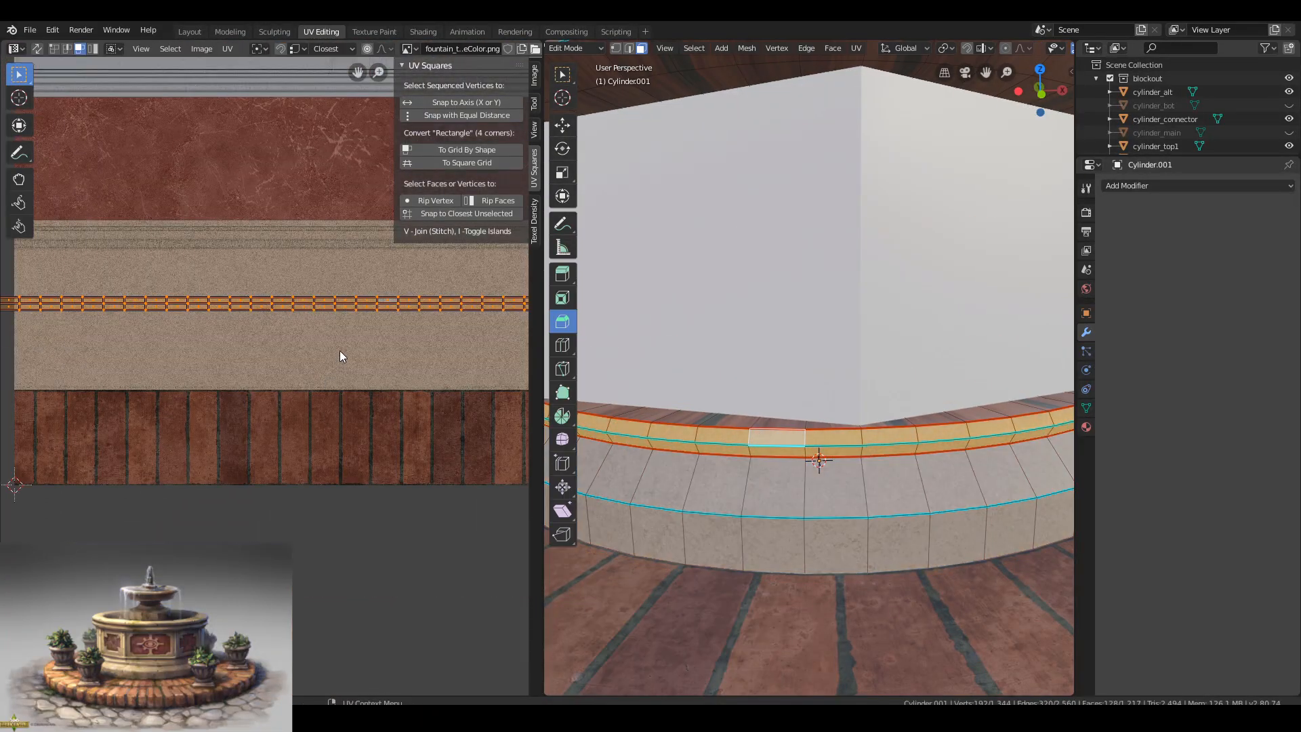
key("g")
left_click(325, 353)
scroll(326, 353, "up", 3)
middle_click_drag(308, 137, 311, 368)
key("g")
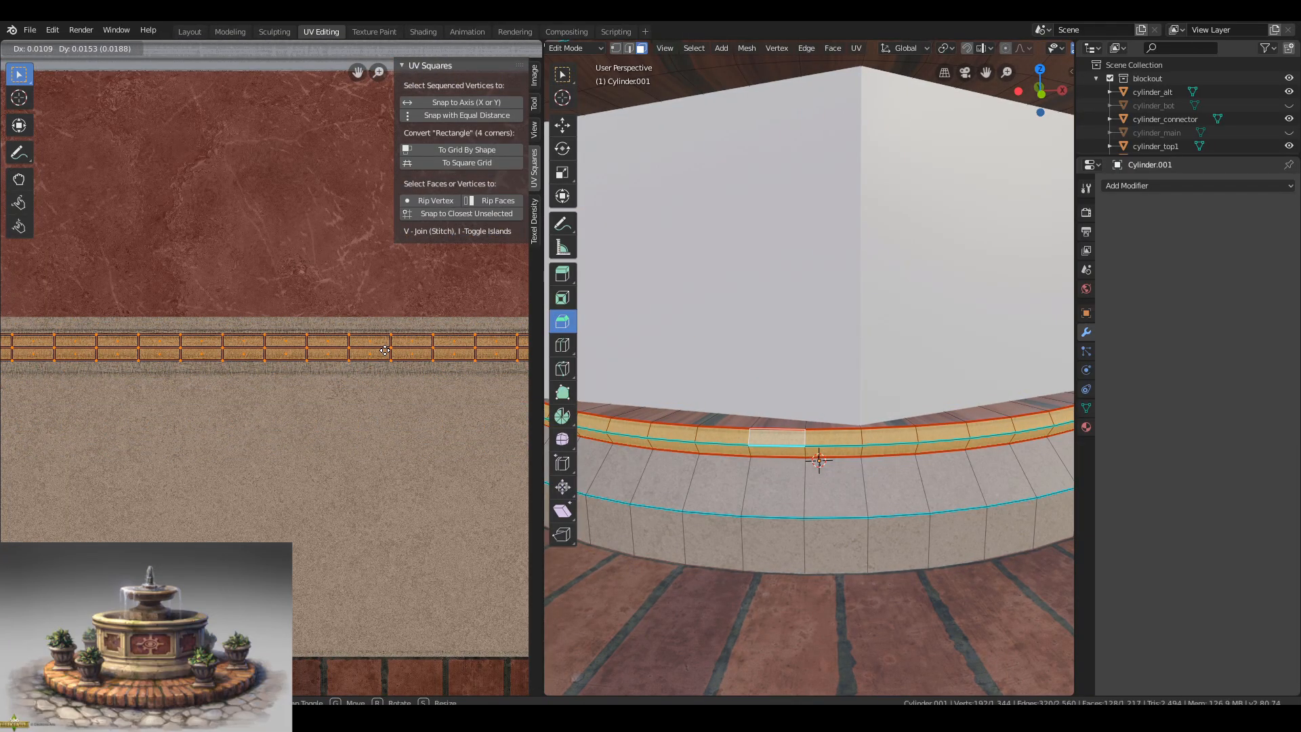
left_click(431, 346)
key("Tab")
Move the UV island of the base's two lower bands up the beige stone strip to just beneath the grooved lines.
scroll(719, 393, "down", 4)
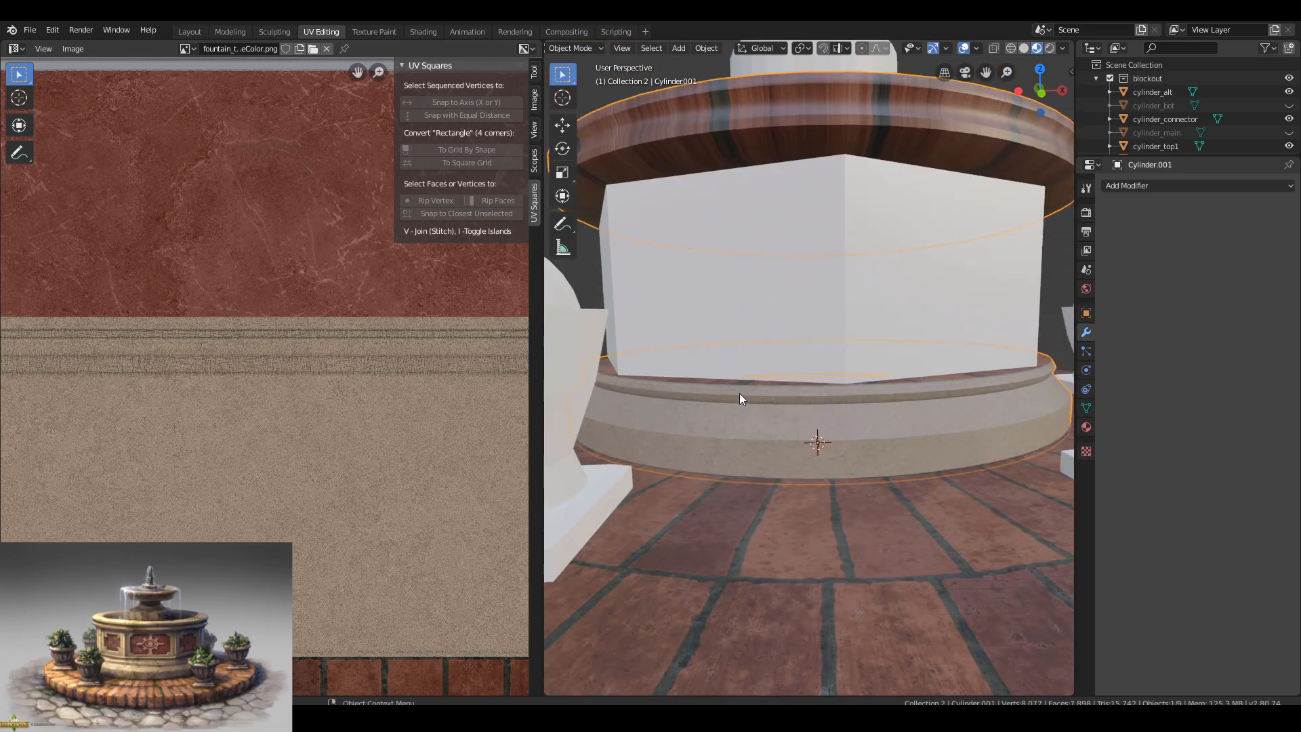
scroll(740, 399, "up", 4)
key("Tab")
left_click(761, 448)
key("l")
scroll(361, 459, "down", 1)
key("g")
key("y")
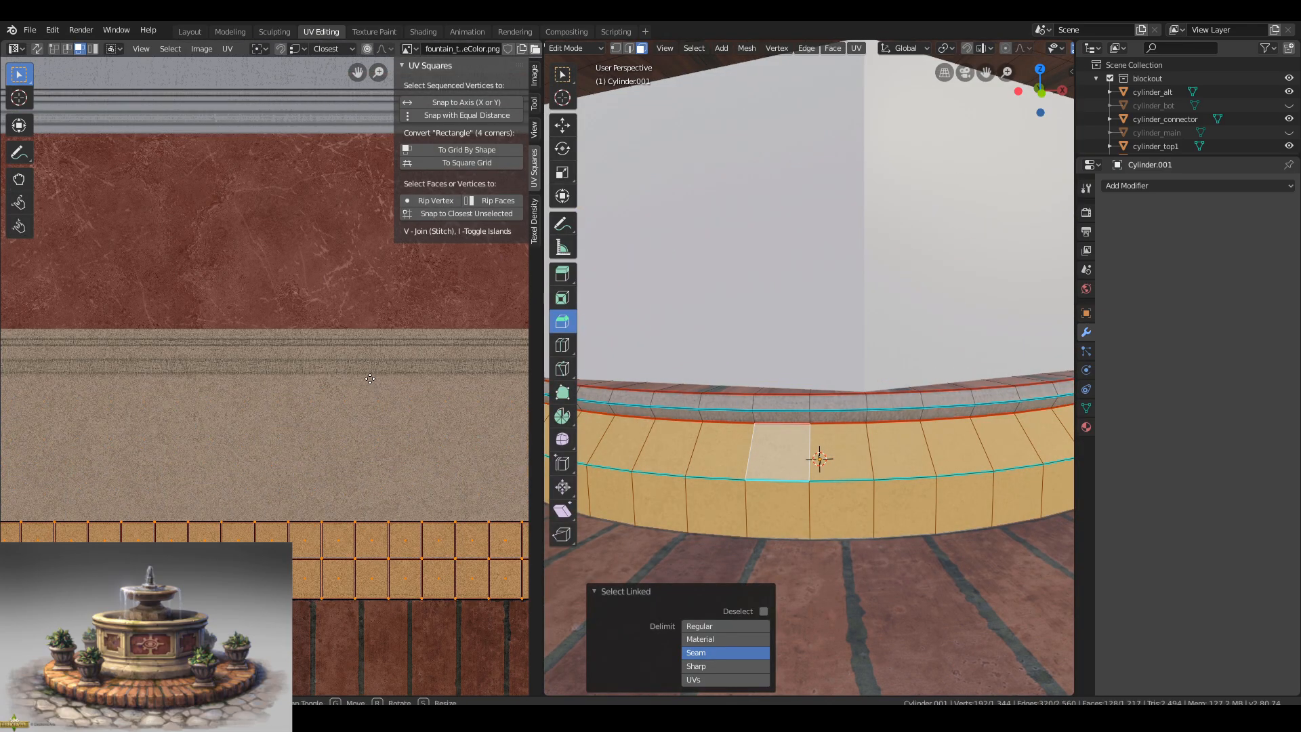
left_click(411, 229)
Map the UV island of the flat ring on top of the base onto the beige stone strip.
key("Tab")
scroll(788, 375, "down", 5)
middle_click_drag(843, 355, 818, 379)
key("Tab")
left_click(636, 465)
key("l")
scroll(257, 345, "down", 6)
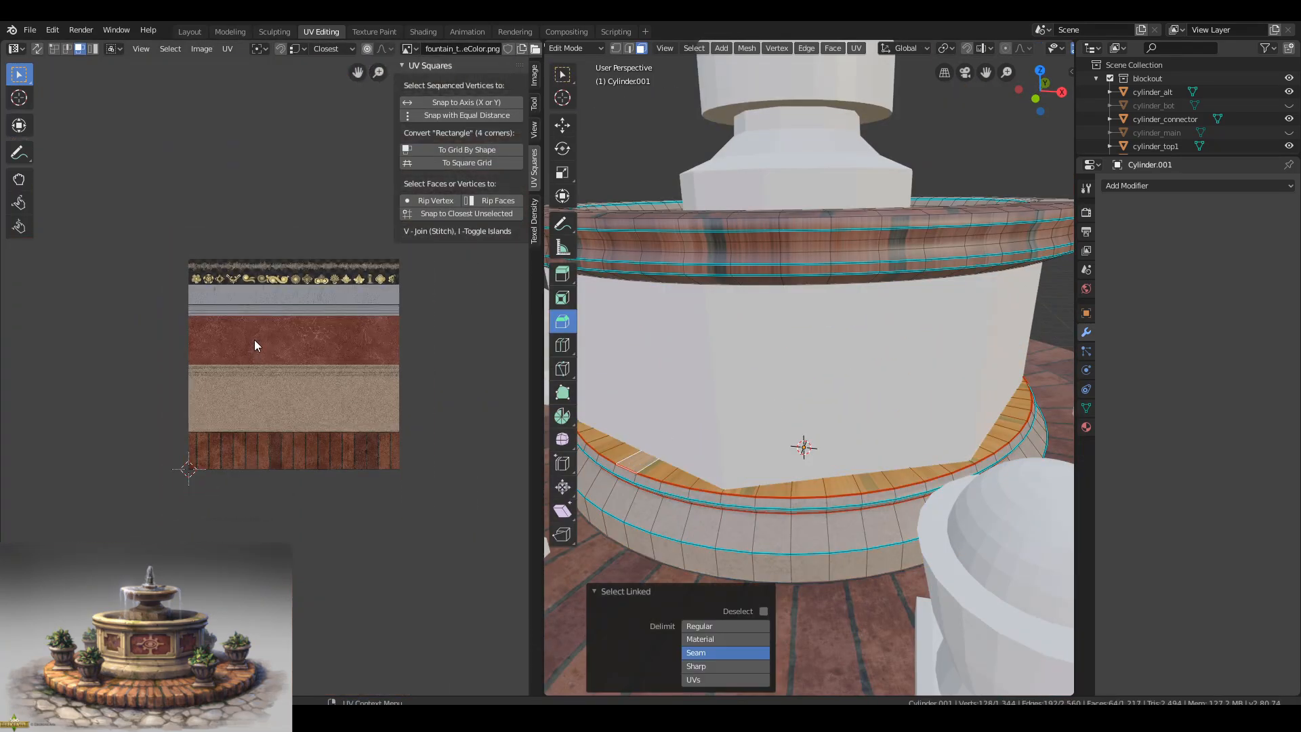
scroll(278, 377, "down", 2)
scroll(341, 382, "up", 2)
key("Escape")
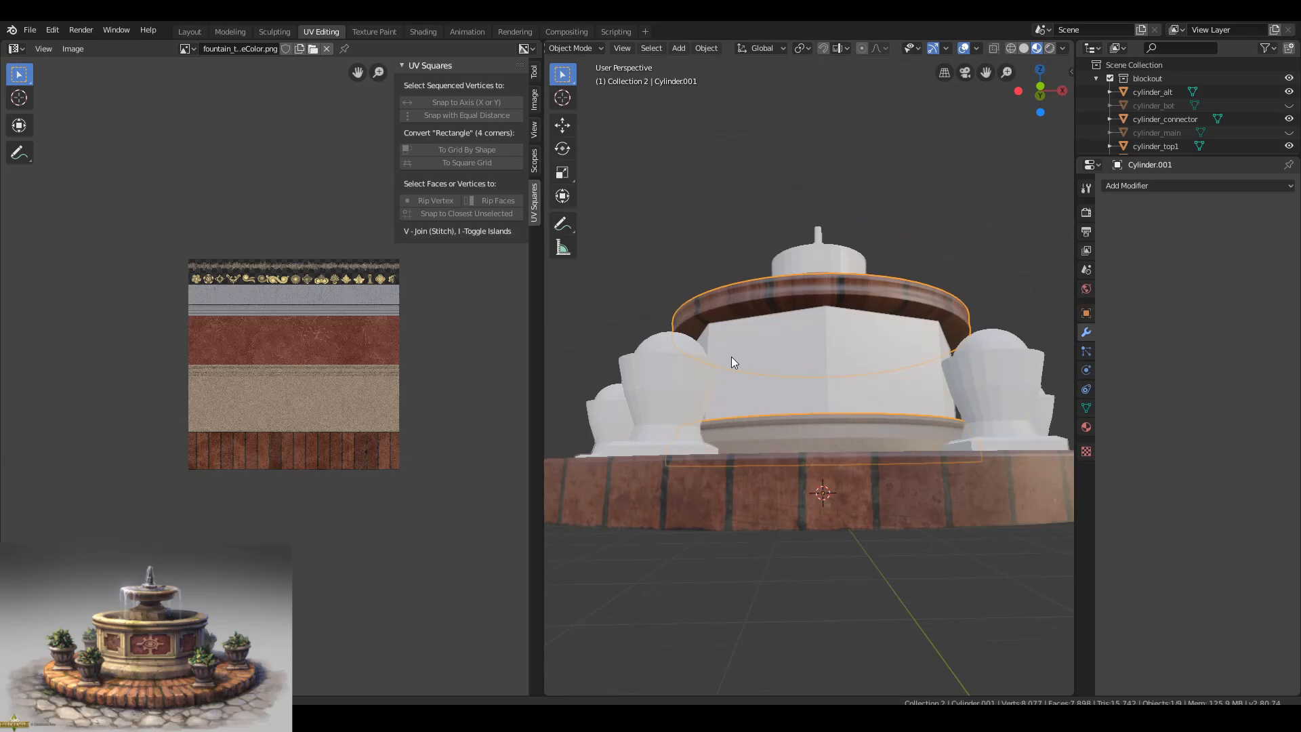
Examine the base's stone mouldings and the untextured basin rim from several angles and distances.
scroll(732, 363, "up", 4)
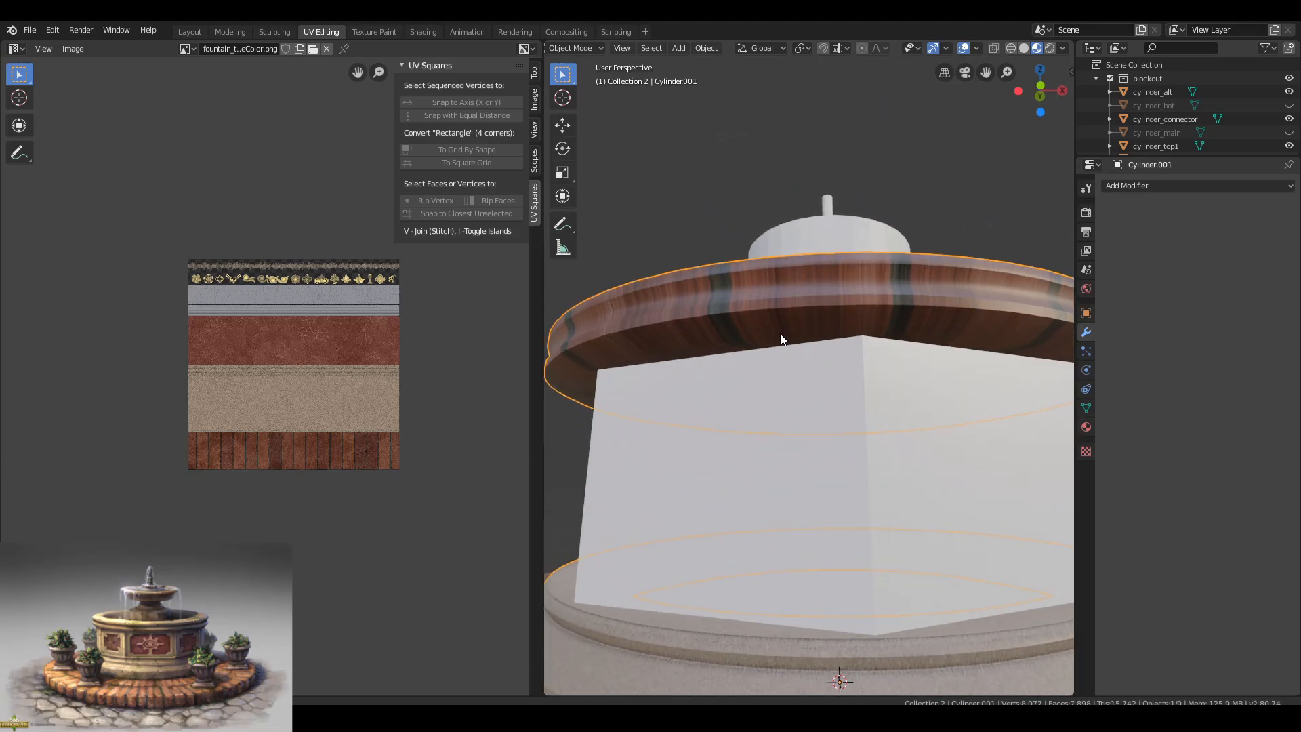
key("Tab")
middle_click_drag(781, 336, 789, 386)
scroll(766, 366, "down", 5)
key("Tab")
middle_click_drag(766, 305, 813, 312)
scroll(784, 479, "up", 5)
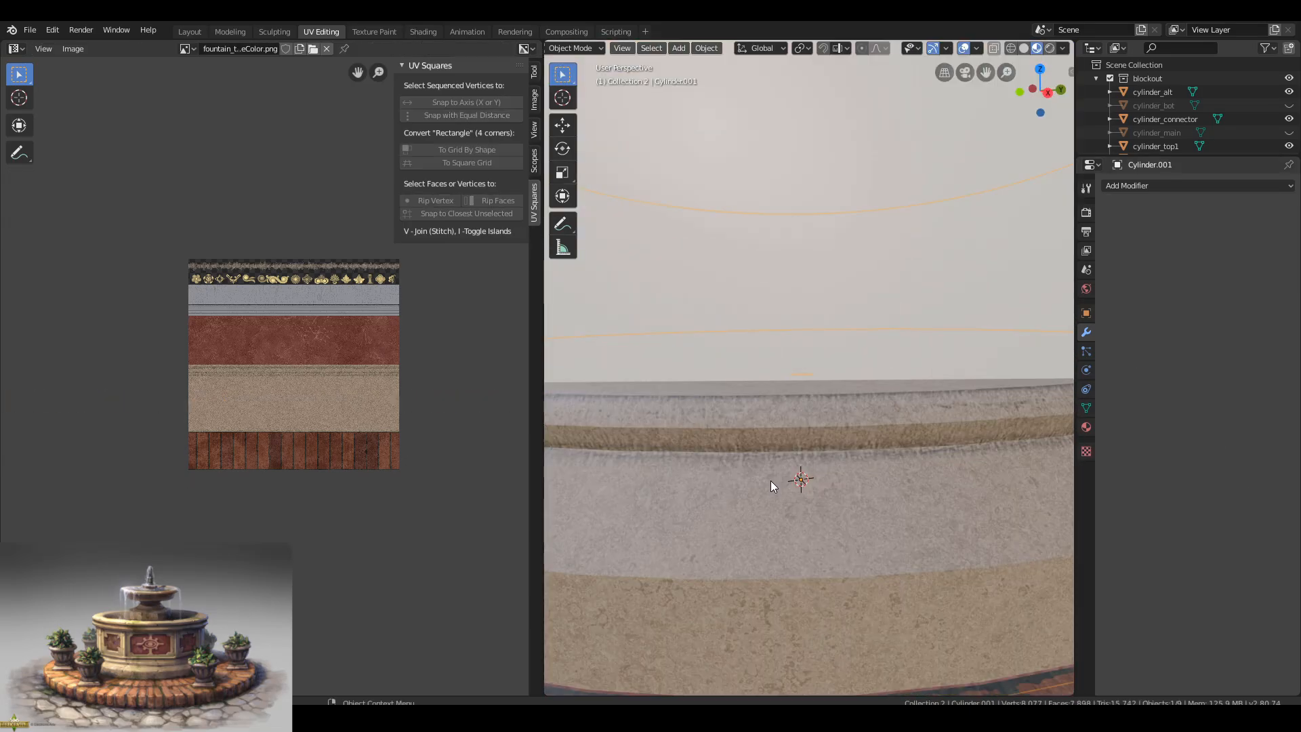
scroll(812, 373, "down", 5)
mouse_move(812, 373)
middle_mouse_down()
mouse_move(705, 391)
mouse_move(875, 404)
mouse_move(918, 389)
mouse_move(819, 388)
middle_mouse_up()
scroll(816, 399, "up", 2)
Mark a seam along the edge loop at the bottom of the basin rim's outer moulding.
key("Tab")
left_click(835, 268)
scroll(834, 268, "up", 4)
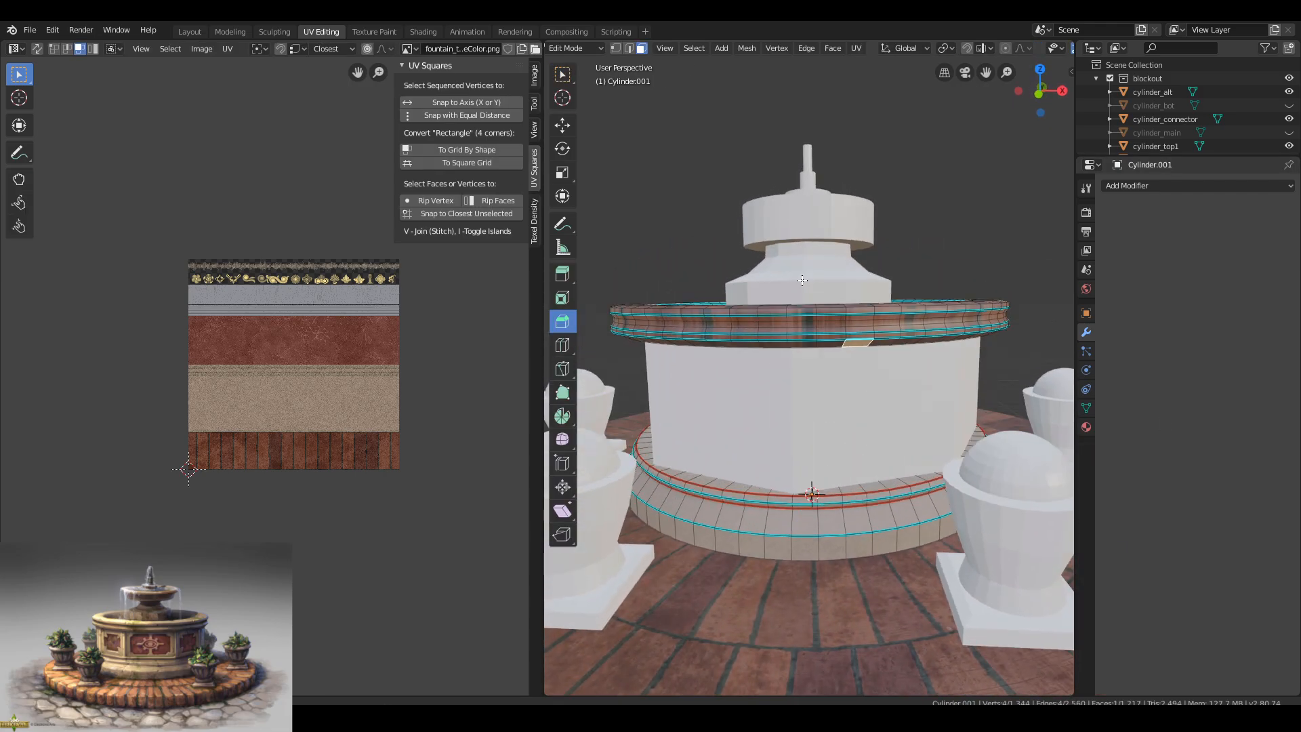
scroll(468, 332, "up", 5)
key("2")
left_click(677, 307, "alt")
key("ctrl+e")
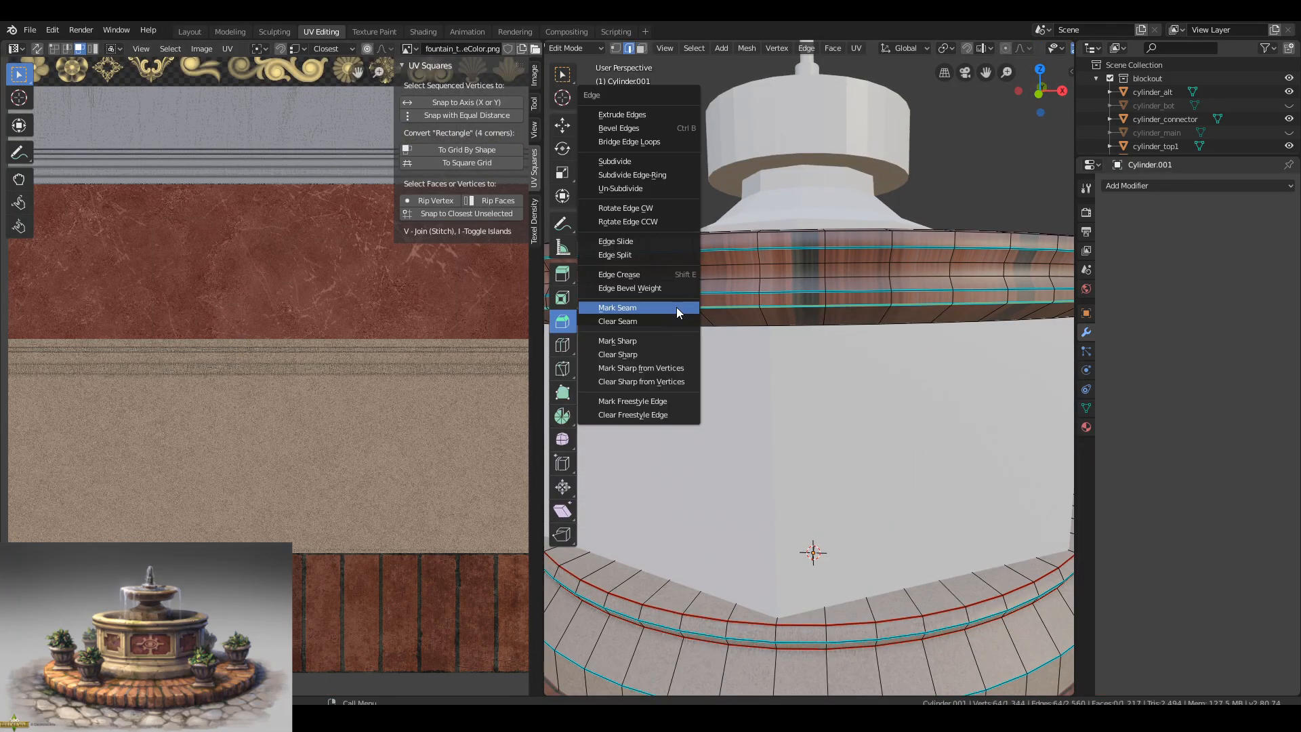
left_click(676, 307)
left_click(677, 307, "alt")
key("ctrl+e")
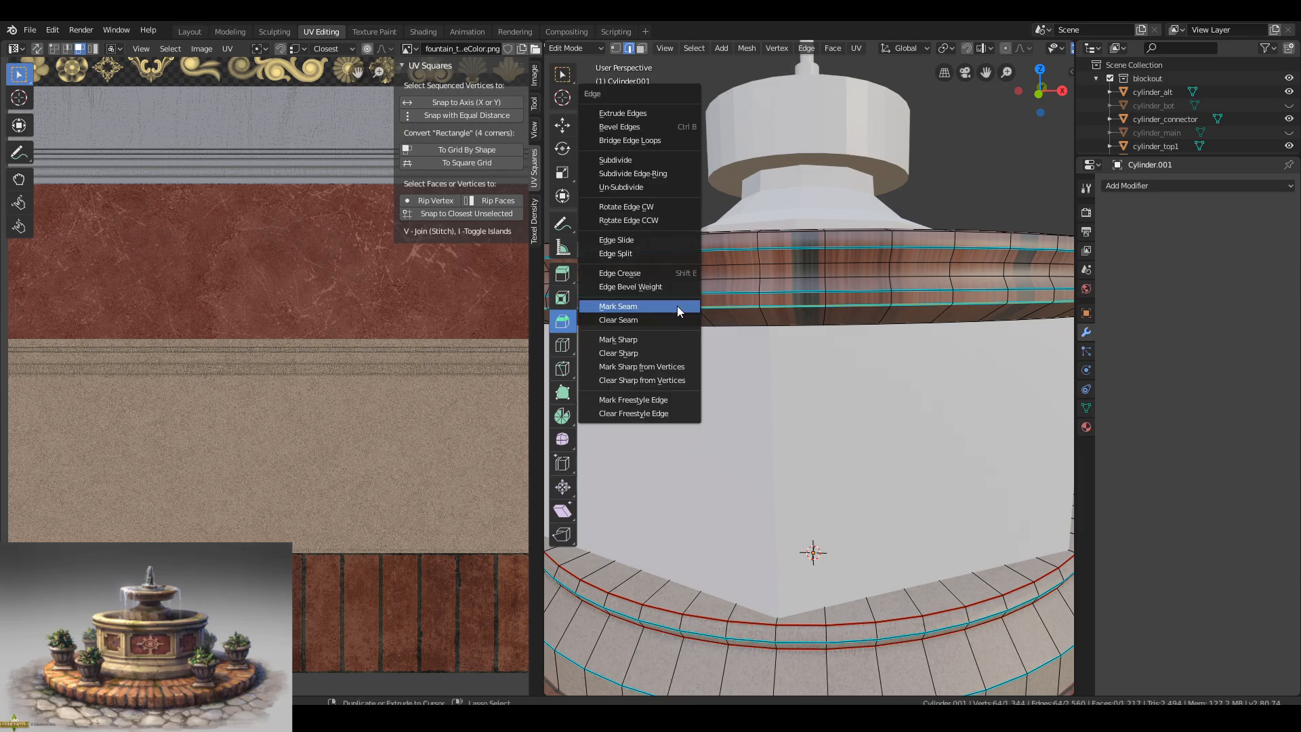
left_click(677, 308)
Mark a seam along another edge loop around the basin rim to separate its face rings.
middle_click_drag(677, 308, 872, 347)
left_click(705, 310, "alt")
key("ctrl+e")
left_click(704, 313)
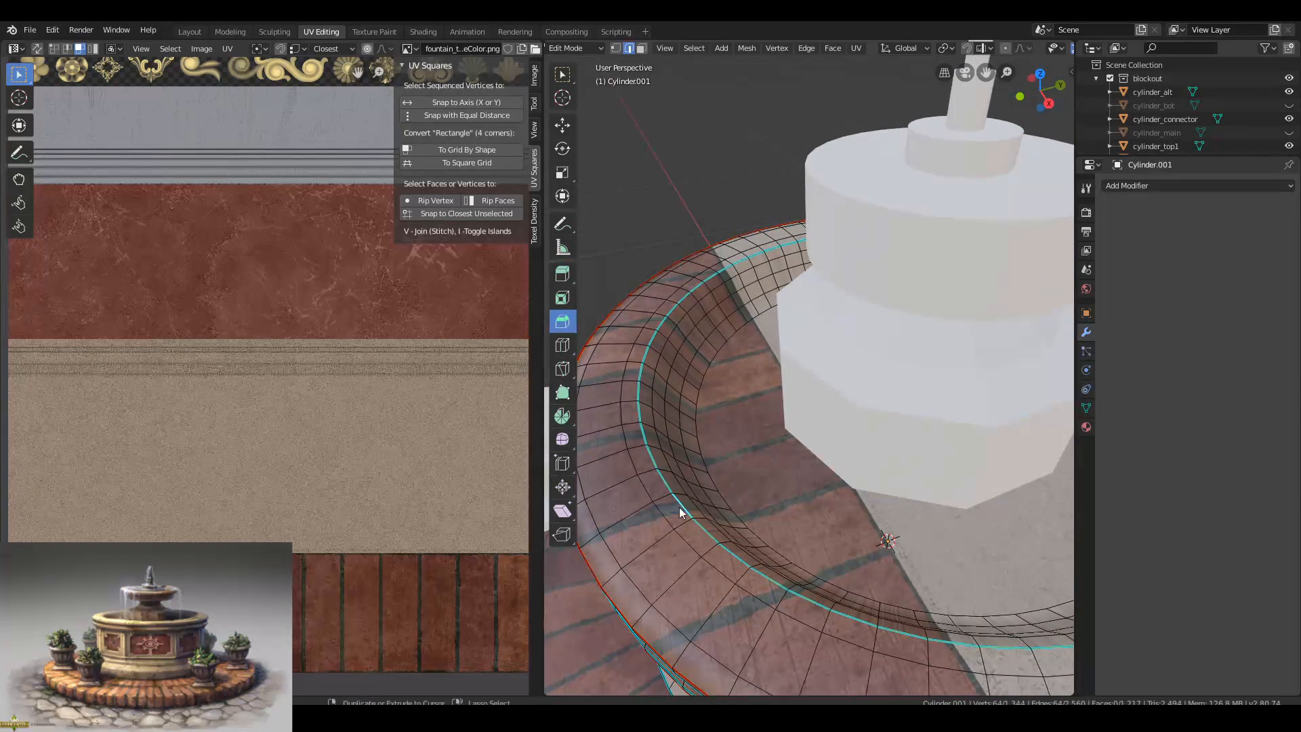
key("Tab")
middle_click_drag(736, 513, 733, 255)
Map the face rings on the underside of the basin rim onto the beige stone strip.
key("Tab")
key("3")
left_click(722, 267)
left_click(757, 280, "alt")
scroll(414, 202, "down", 6)
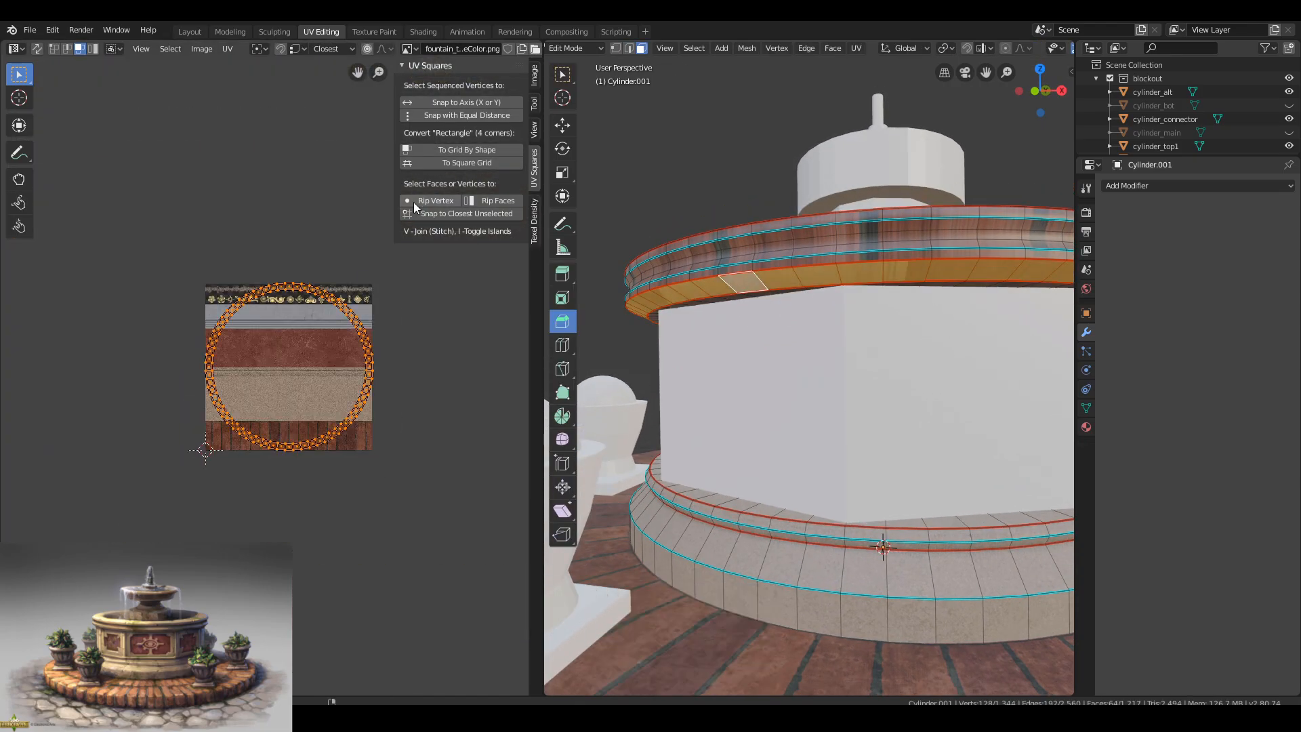
left_click(722, 304, "alt")
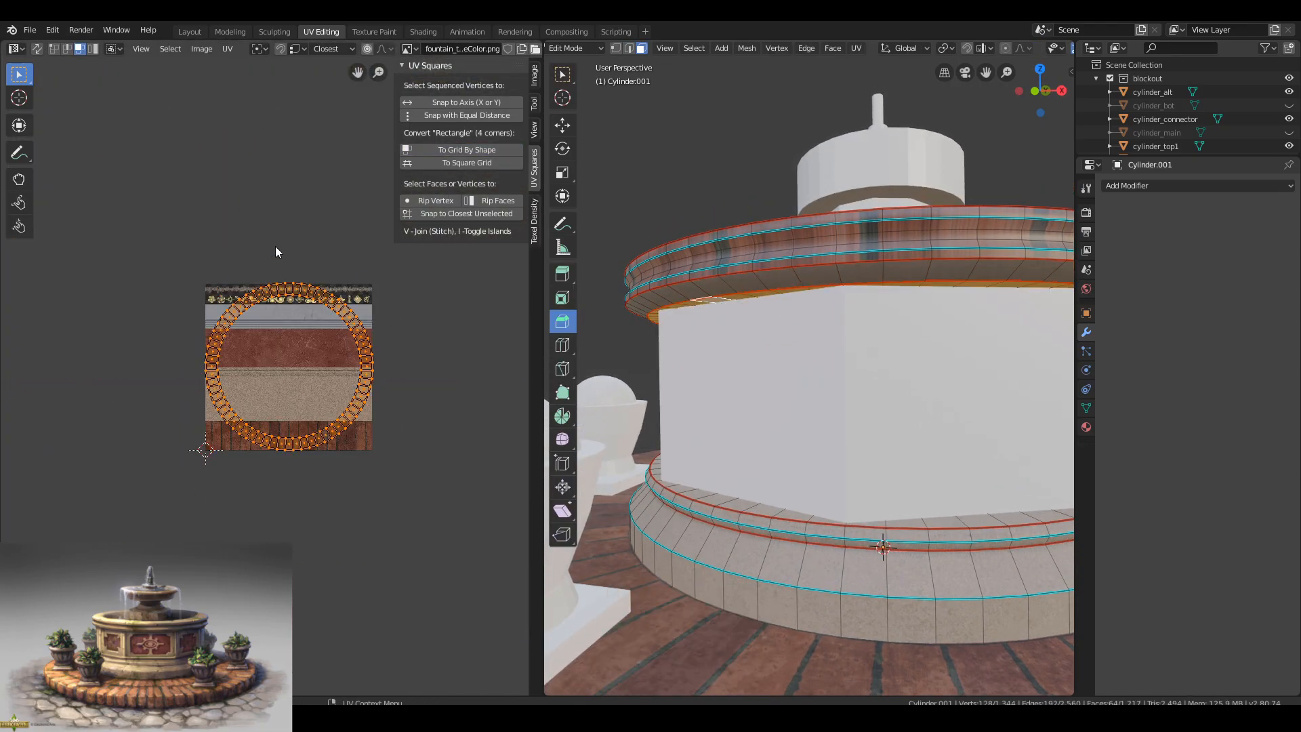
Straighten the rim's outer moulding UVs into a grid, rotate them 90 degrees and place them on the beige stone strip.
left_click(678, 278)
key("l")
middle_click_drag(358, 249, 364, 254)
key("u")
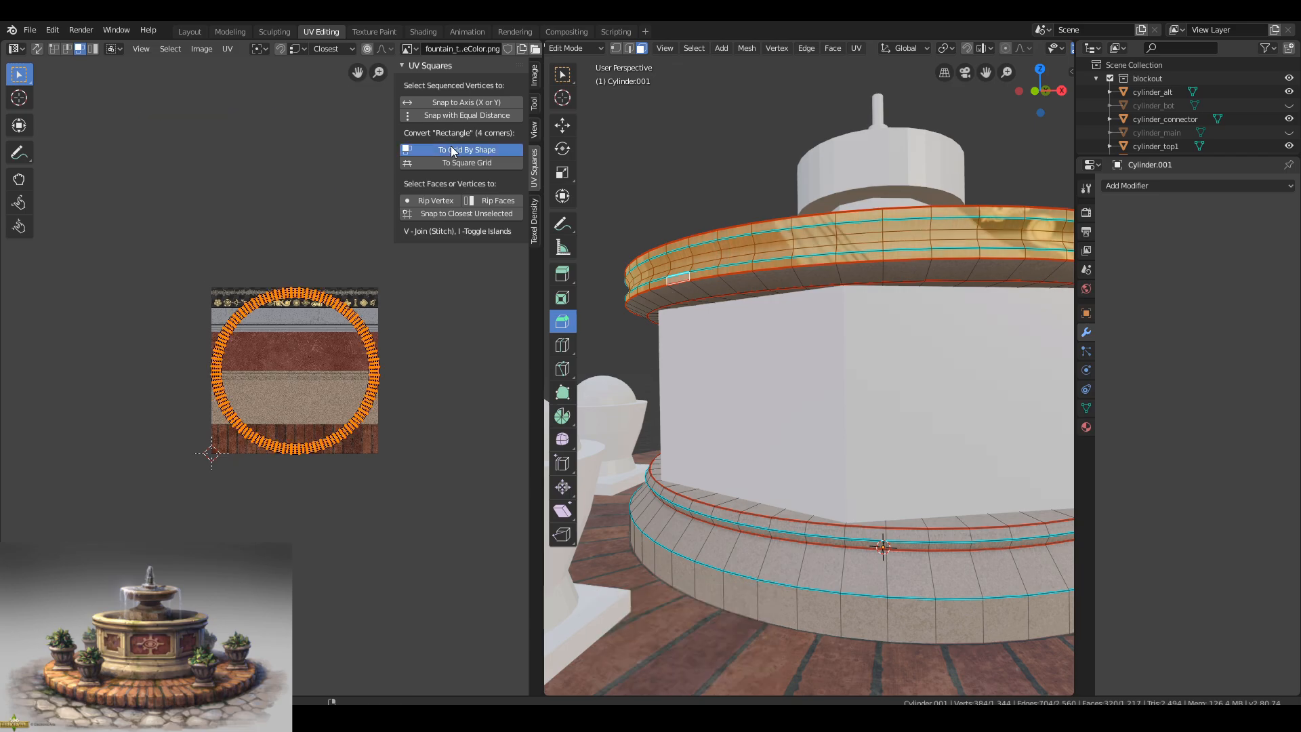
left_click(451, 151)
key("r")
key("9")
key("0")
key("Return")
scroll(272, 311, "up", 5)
key("g")
left_click(373, 406)
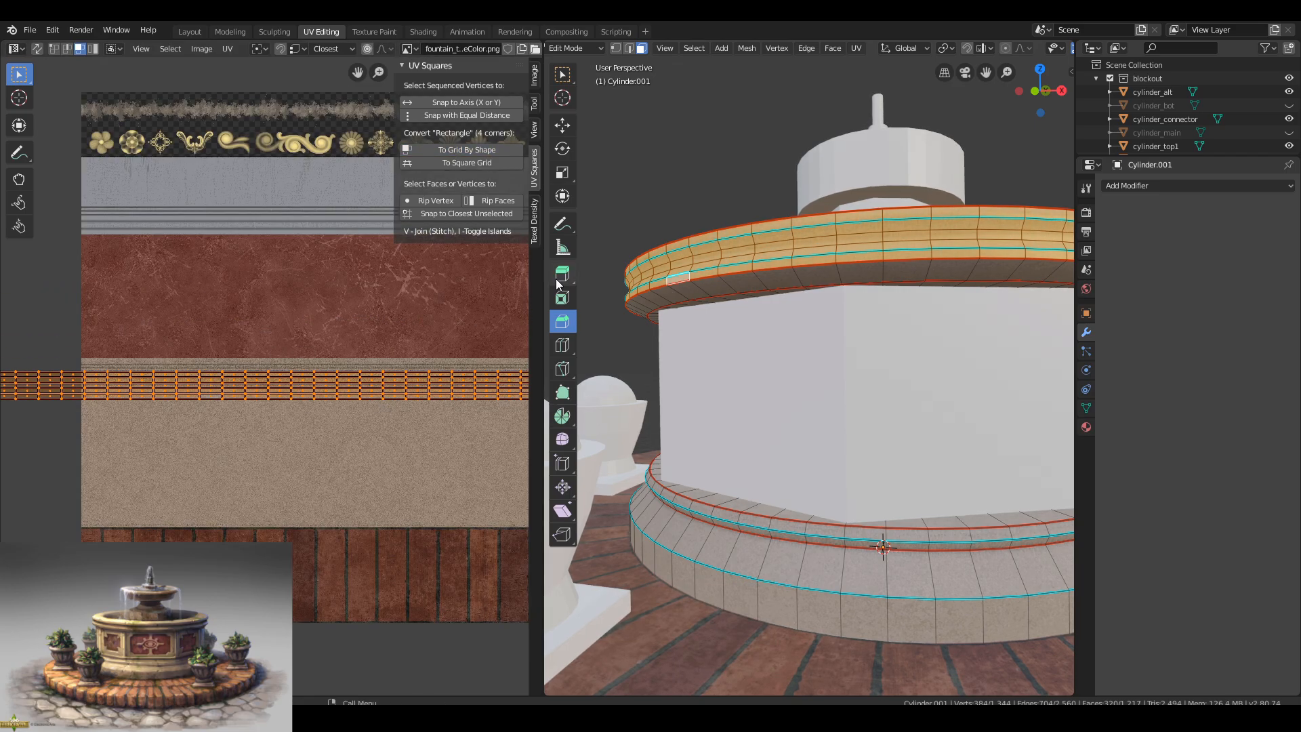
Align the outer moulding's UV island vertically with the grooved lines at the top of the beige stone strip.
scroll(779, 305, "up", 5)
scroll(339, 396, "up", 5)
key("g")
key("y")
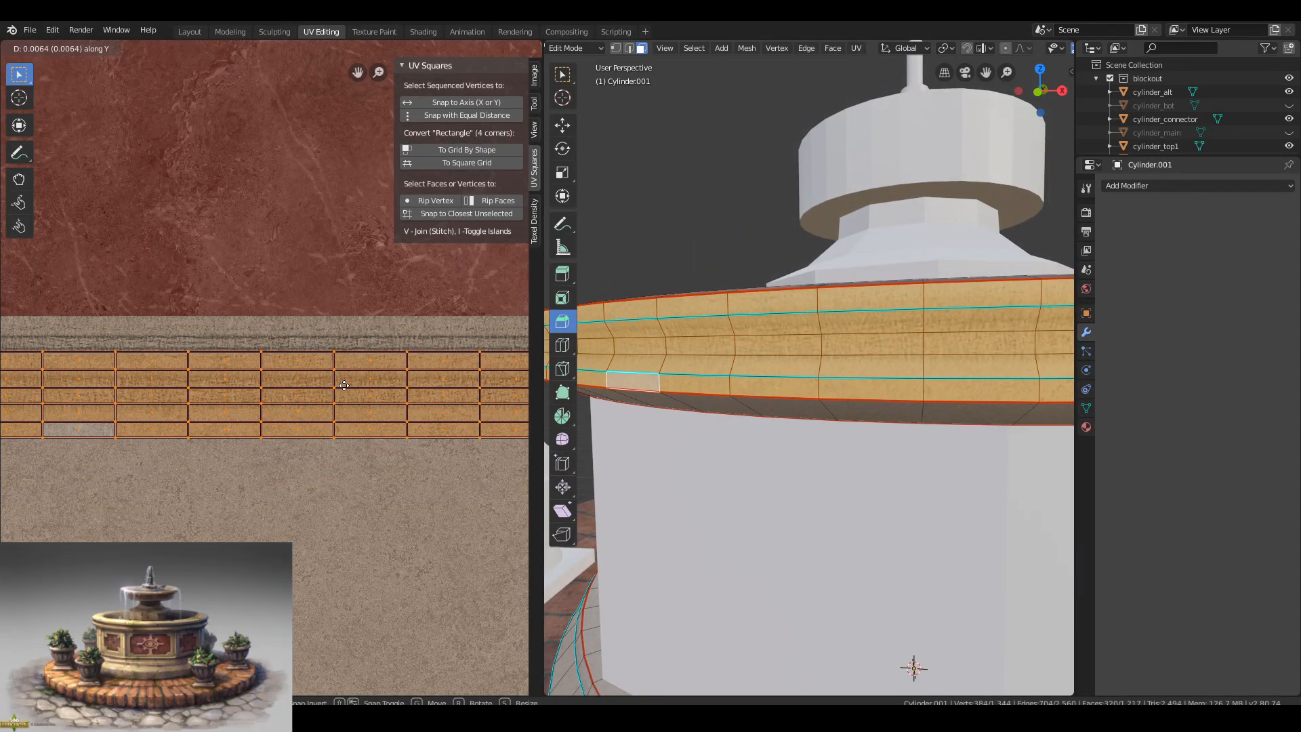
left_click(347, 393)
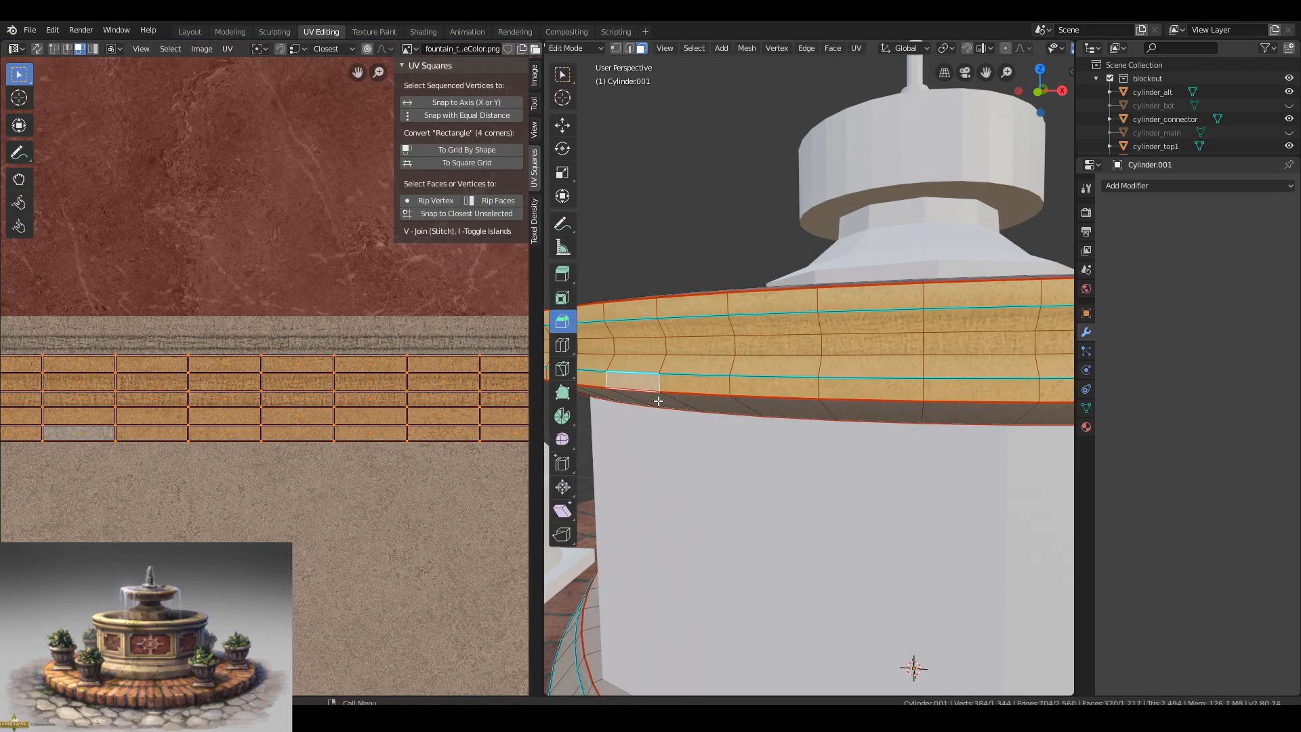
key("g")
key("y")
left_click(305, 370)
key("Tab")
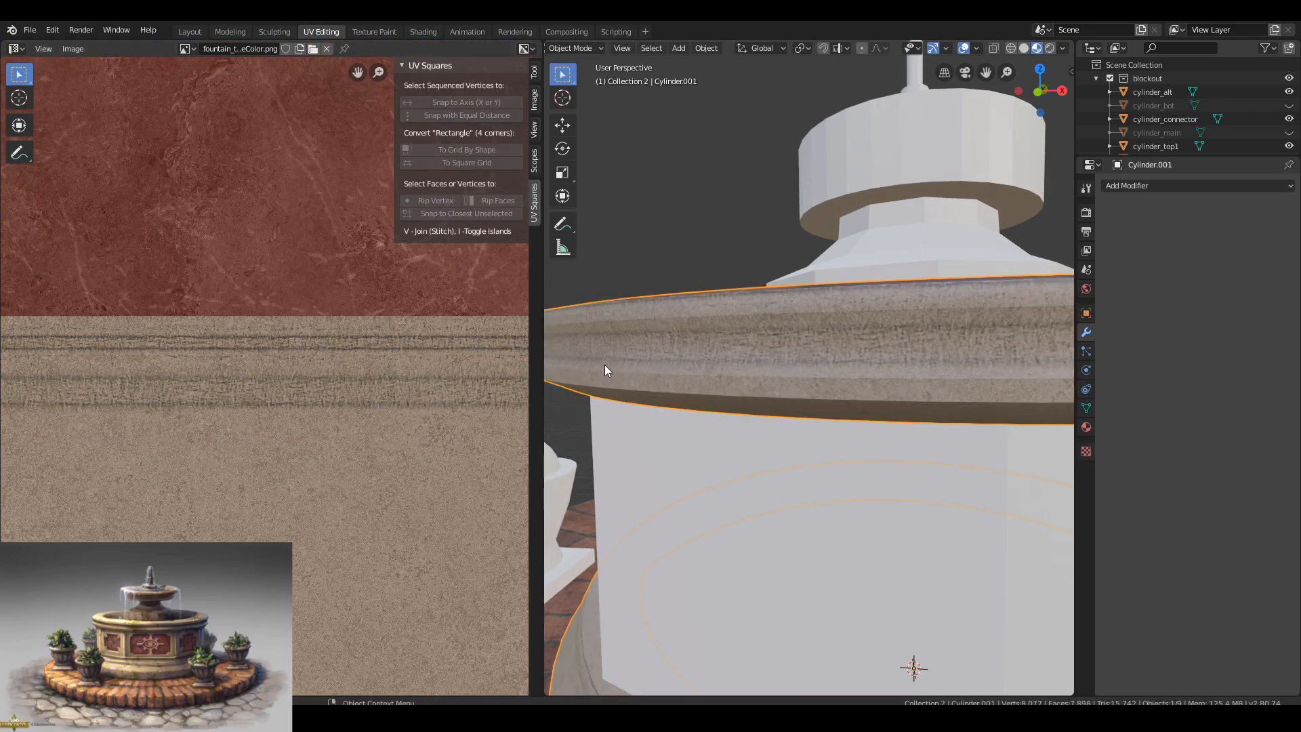
Straighten the UV island of the rim's top surface into a grid.
middle_click_drag(604, 369, 652, 377)
scroll(652, 376, "down", 3)
scroll(718, 399, "up", 3)
key("Tab")
right_click(786, 418)
scroll(728, 405, "down", 1)
left_click(761, 400)
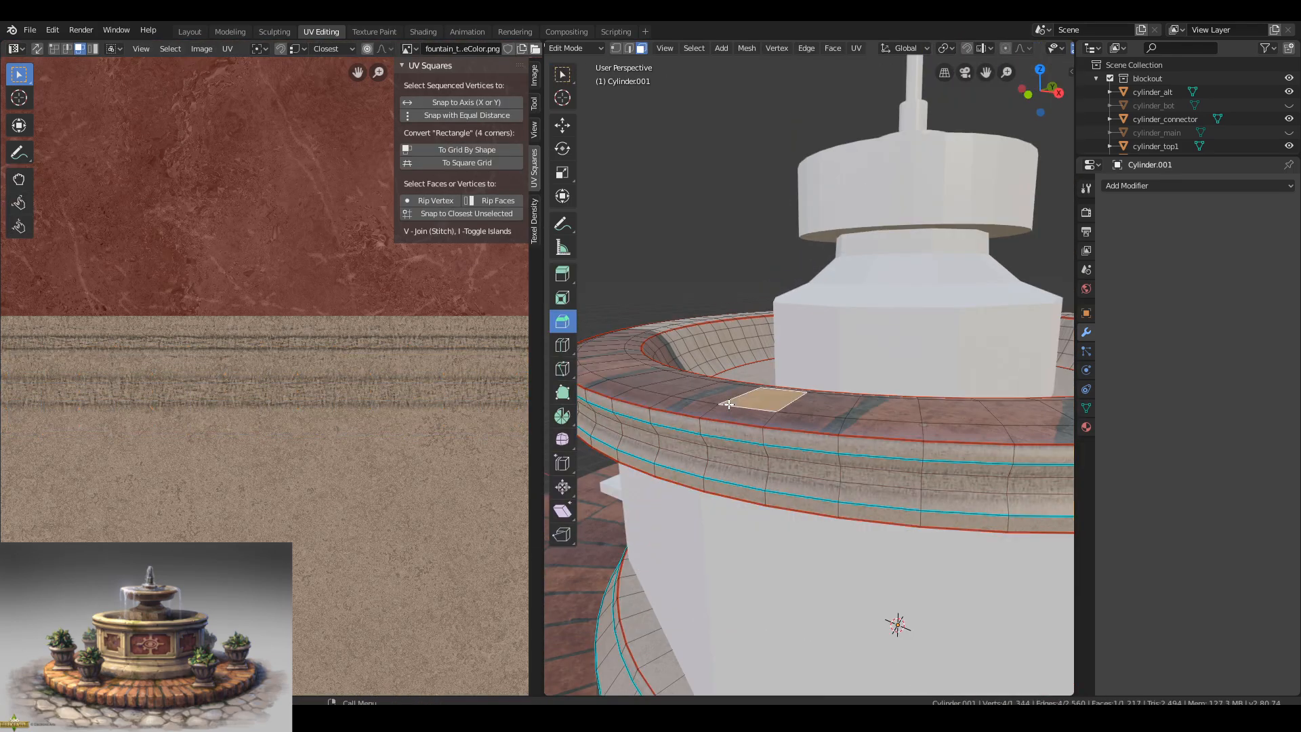
key("l")
scroll(393, 373, "down", 8)
left_click(466, 149)
Place the rim top's UV island at the bottom of the beige stone strip, just above the bricks.
key("g")
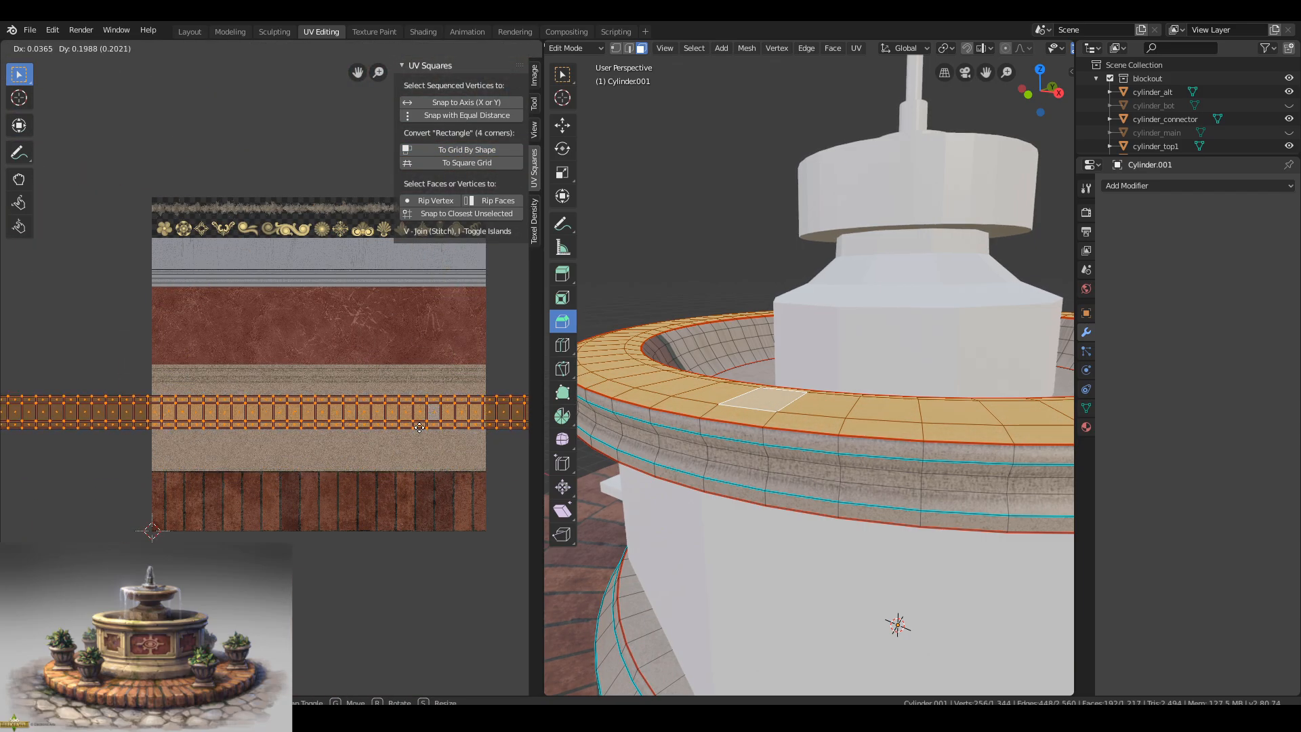
left_click(319, 460)
scroll(225, 471, "up", 11)
key("g")
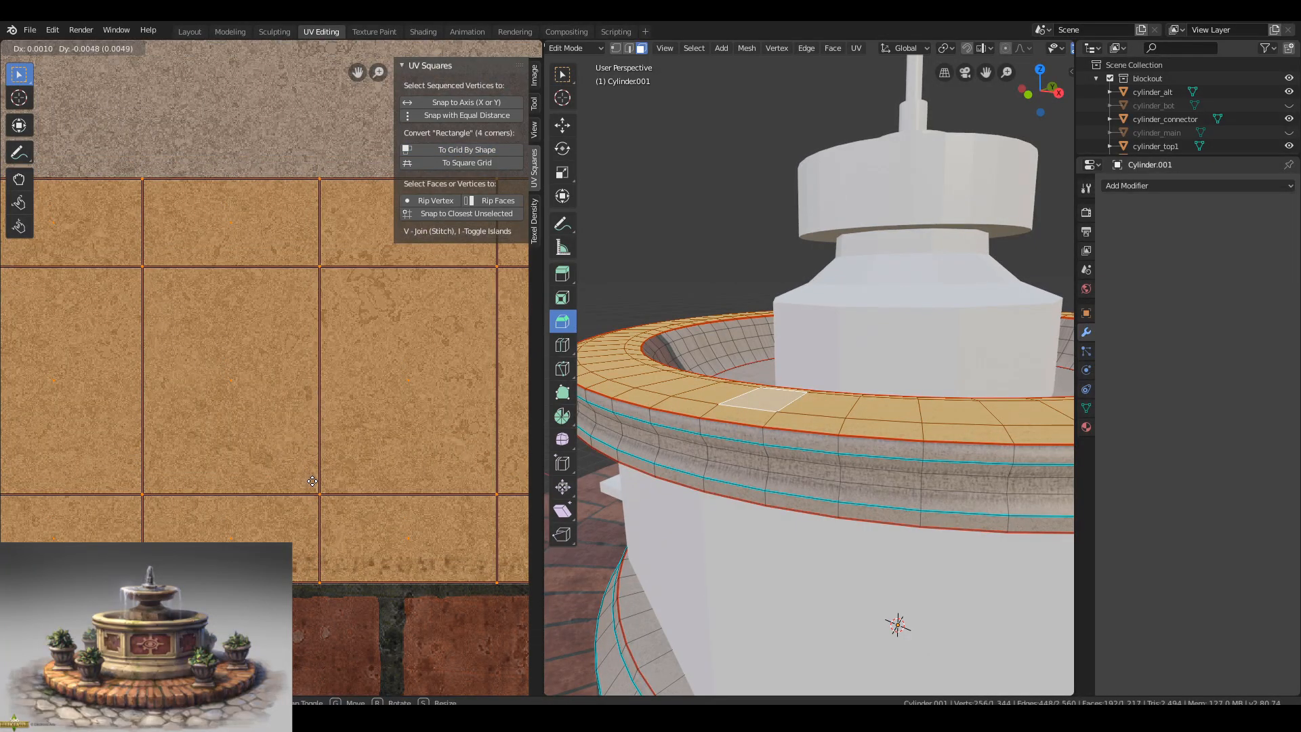
left_click(311, 481)
scroll(313, 484, "down", 12)
key("alt+a")
middle_click_drag(721, 269, 723, 293)
key("Tab")
Straighten the UVs of the basin's inner wall into a grid and rotate them 90 degrees.
scroll(798, 391, "down", 2)
middle_click_drag(798, 391, 649, 386)
key("Tab")
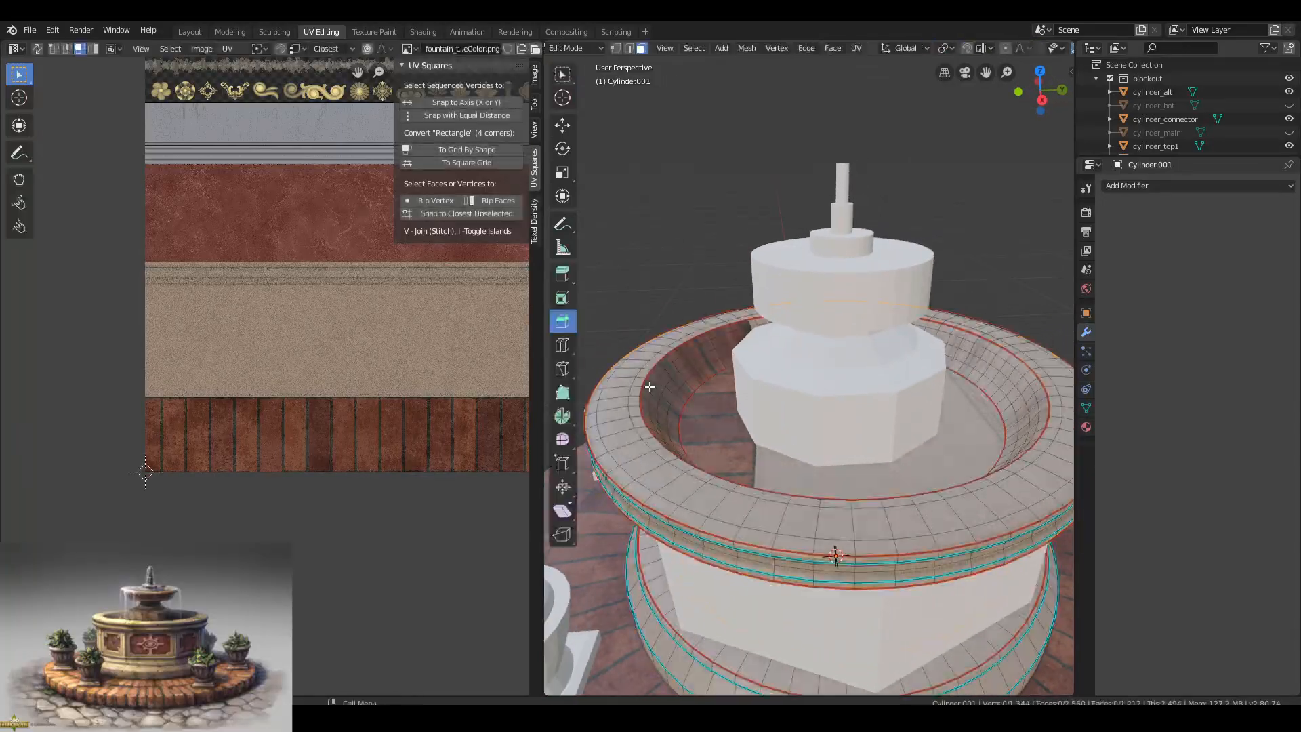
scroll(649, 387, "up", 2)
left_click(674, 372)
key("l")
left_click(482, 150)
type("r90")
key("Return")
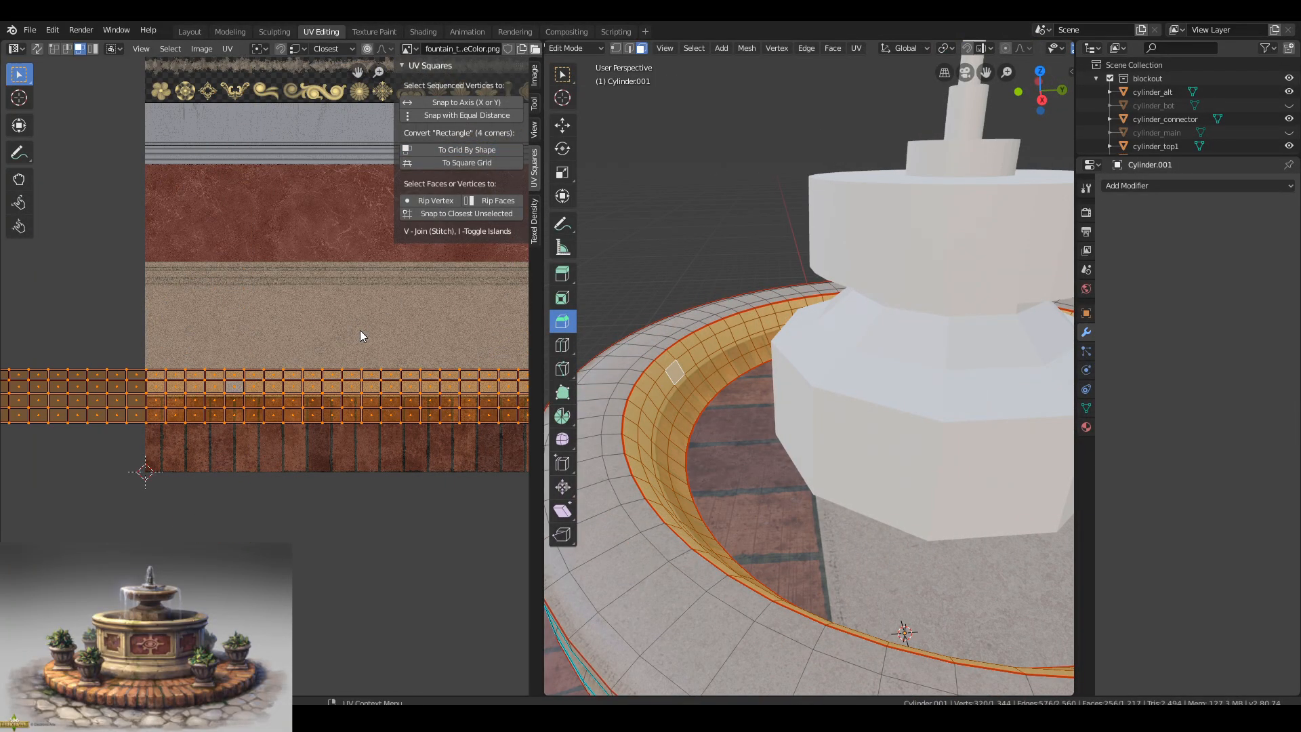
Move the inner wall's UV island up to the top edge of the beige stone strip.
key("g")
key("y")
left_click(261, 228)
scroll(203, 255, "up", 6)
scroll(286, 235, "up", 8)
key("g")
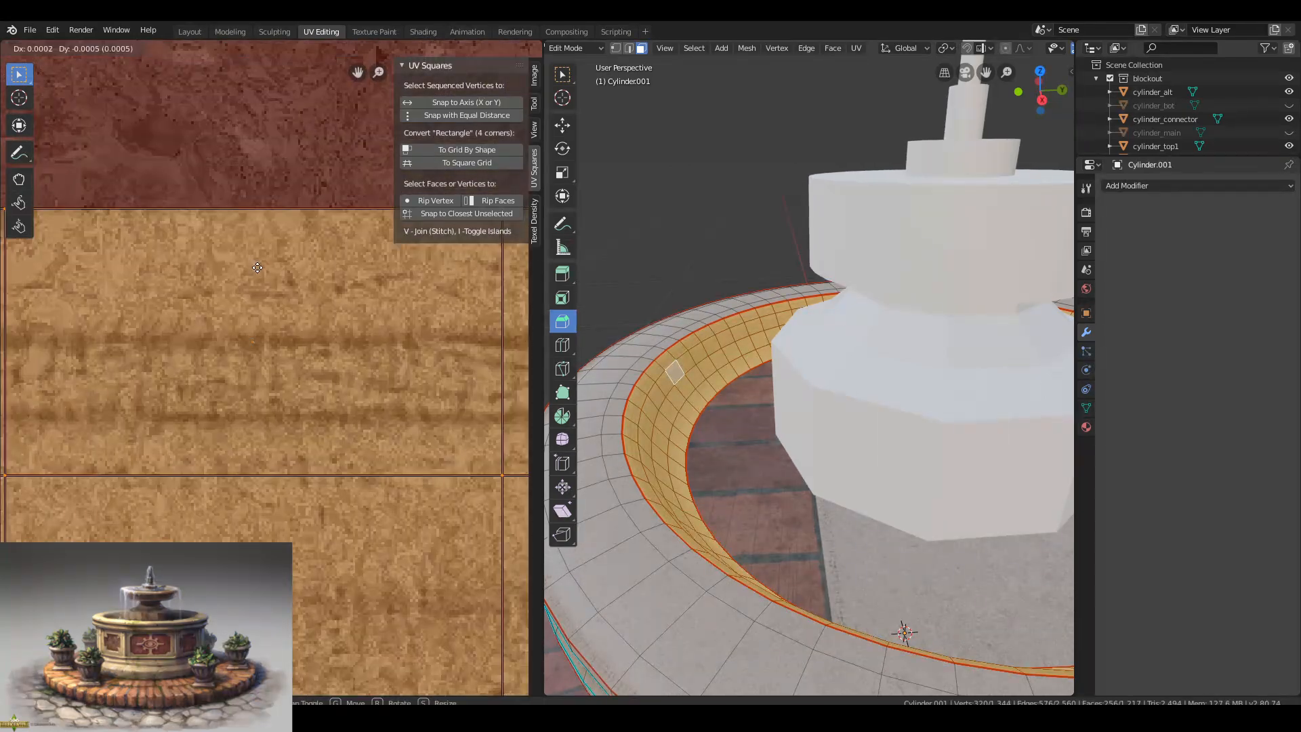
key("Tab")
Scale down the basin floor's circular UV island to fit inside the plain area of the beige stone strip.
scroll(298, 286, "down", 2)
middle_click_drag(667, 369, 803, 399)
scroll(810, 377, "down", 4)
key("Tab")
scroll(804, 398, "up", 2)
left_click(804, 398)
scroll(262, 300, "down", 4)
key("g")
key("s")
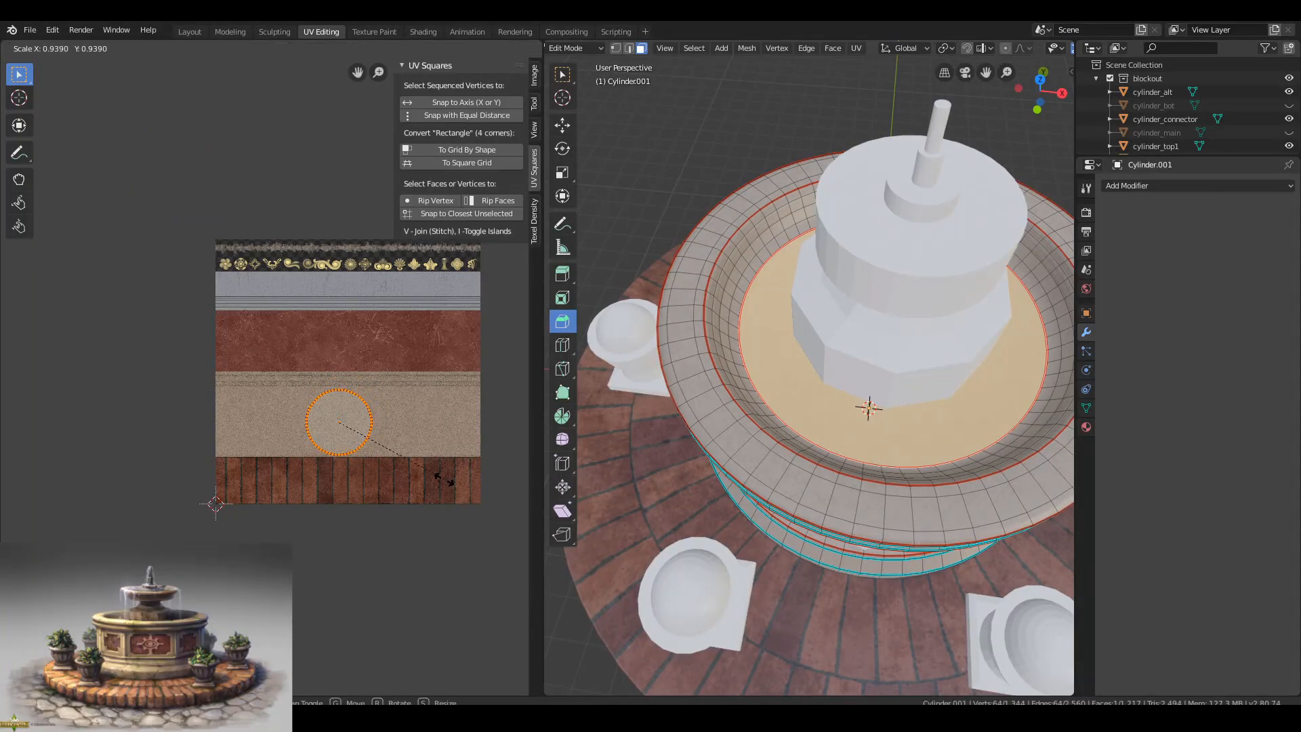
left_click(443, 480)
scroll(443, 480, "up", 3)
key("Tab")
Mark a seam along the edge loop just above the bottom of the basin's inner wall.
middle_click_drag(705, 400, 755, 328)
scroll(773, 385, "down", 3)
key("alt+a")
scroll(773, 385, "up", 2)
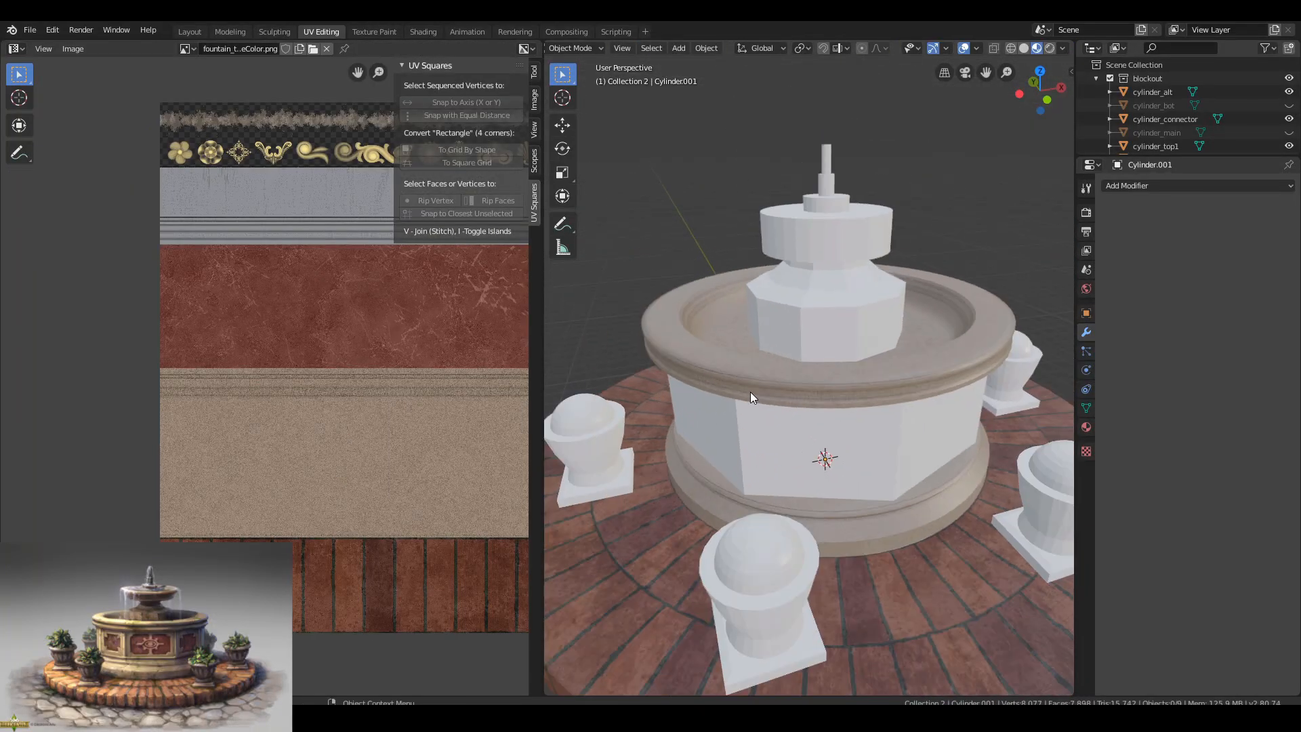
middle_click_drag(780, 271, 832, 292)
scroll(832, 292, "up", 3)
key("Tab")
key("2")
left_click(948, 285, "alt")
key("ctrl+e")
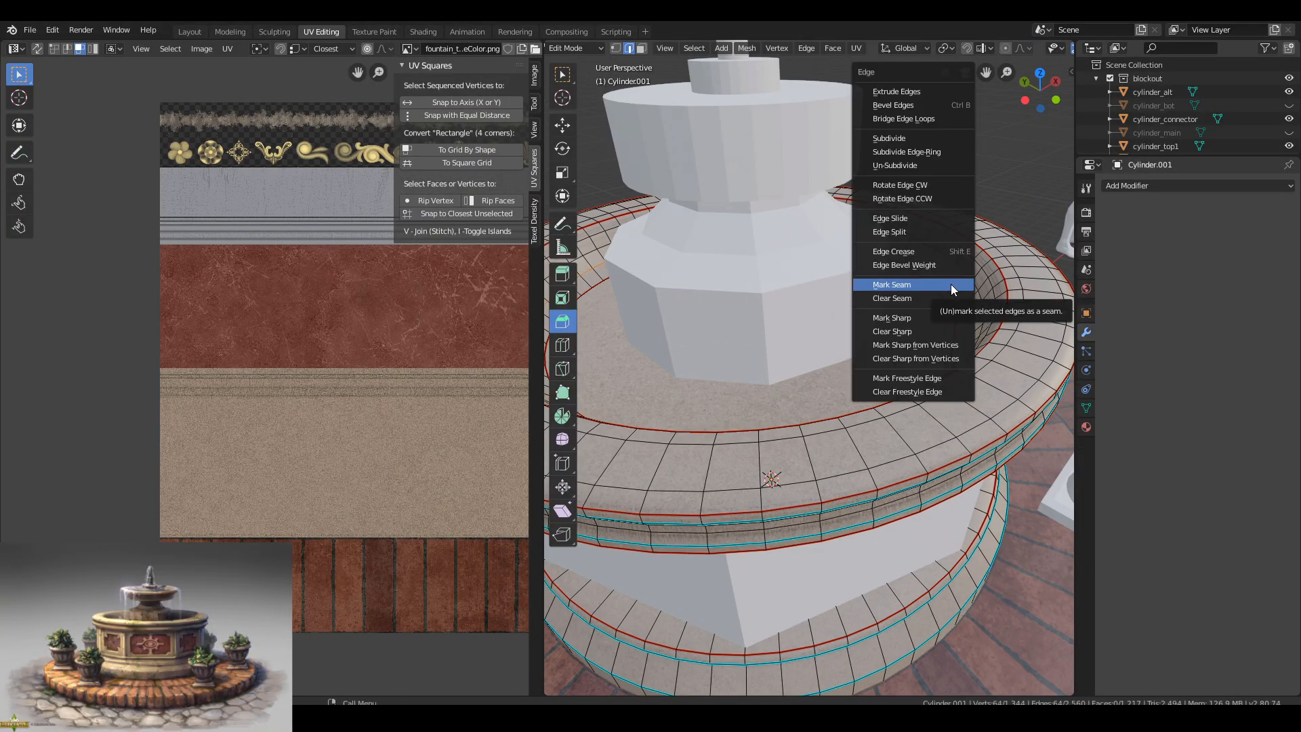
left_click(951, 289)
Move the UV island of the inner wall's lowest ring to the bottom of the beige stone strip.
key("3")
left_click(944, 287)
key("l")
key("g")
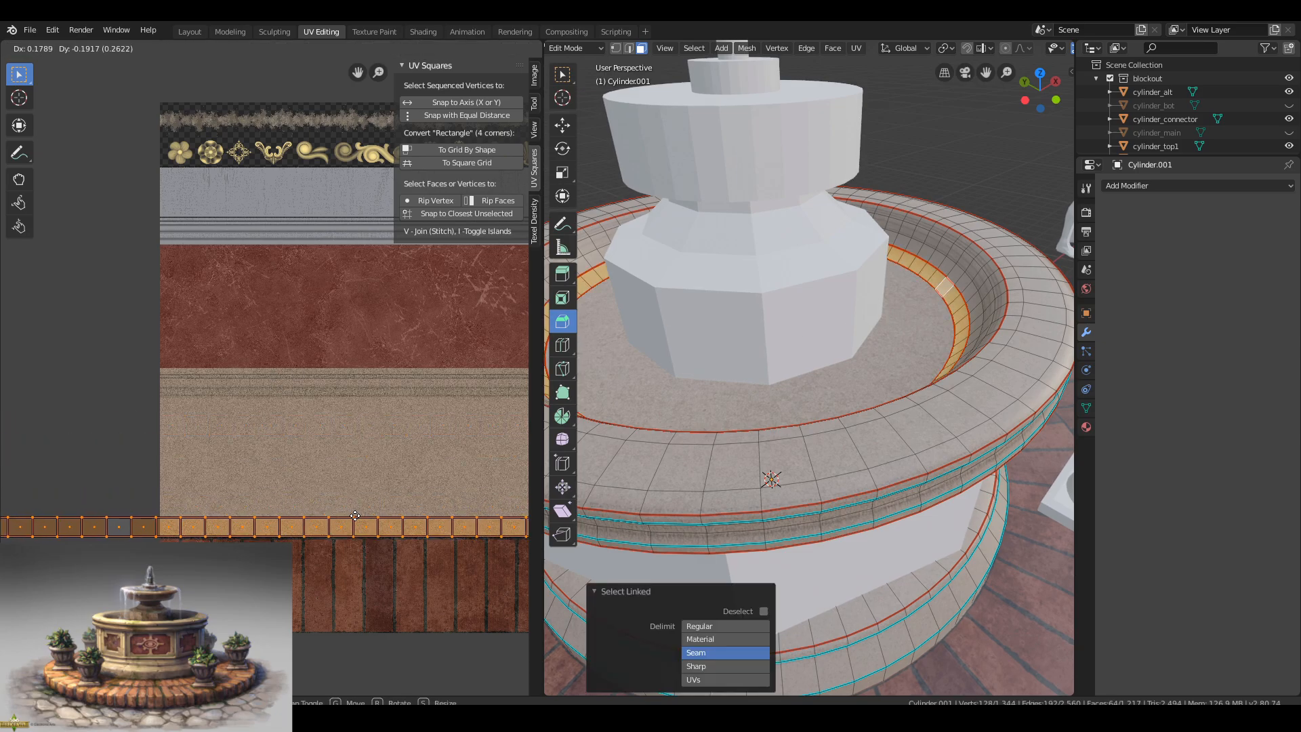
left_click(355, 515)
scroll(335, 369, "up", 4)
scroll(341, 373, "down", 4)
key("Tab")
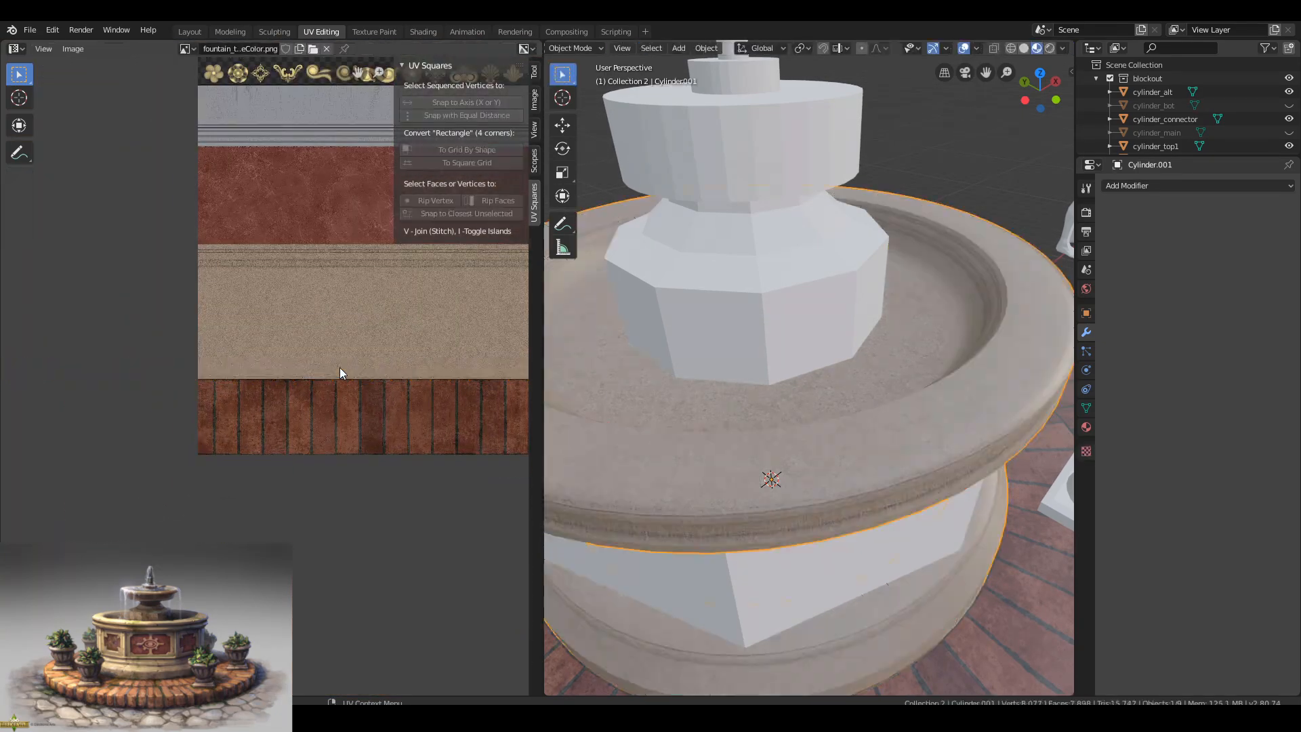
Review the textured basin from different distances and switch to the Layout workspace.
middle_click_drag(822, 302, 863, 294)
scroll(862, 294, "down", 4)
middle_click_drag(793, 370, 805, 454)
scroll(834, 366, "up", 6)
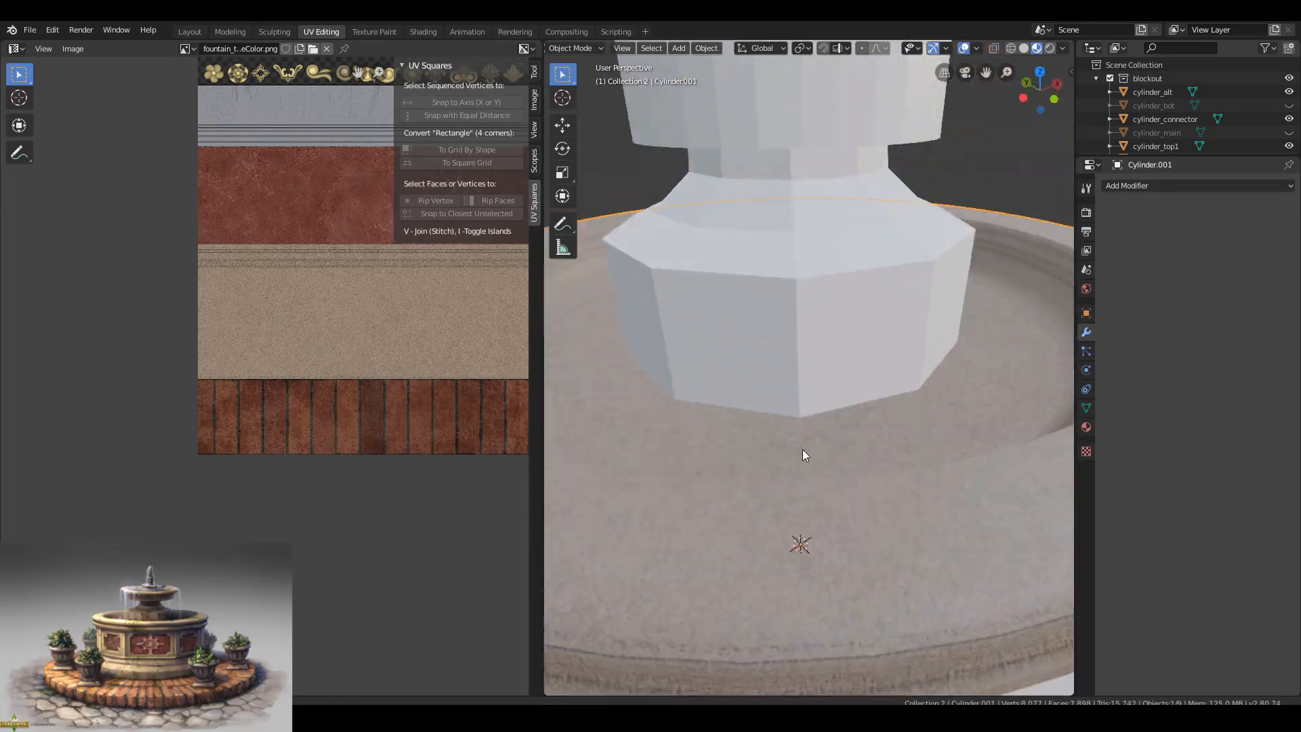
scroll(803, 414, "down", 7)
left_click(189, 31)
left_click(270, 98)
mouse_move(735, 210)
middle_mouse_down()
mouse_move(795, 229)
mouse_move(725, 243)
mouse_move(868, 201)
middle_mouse_up()
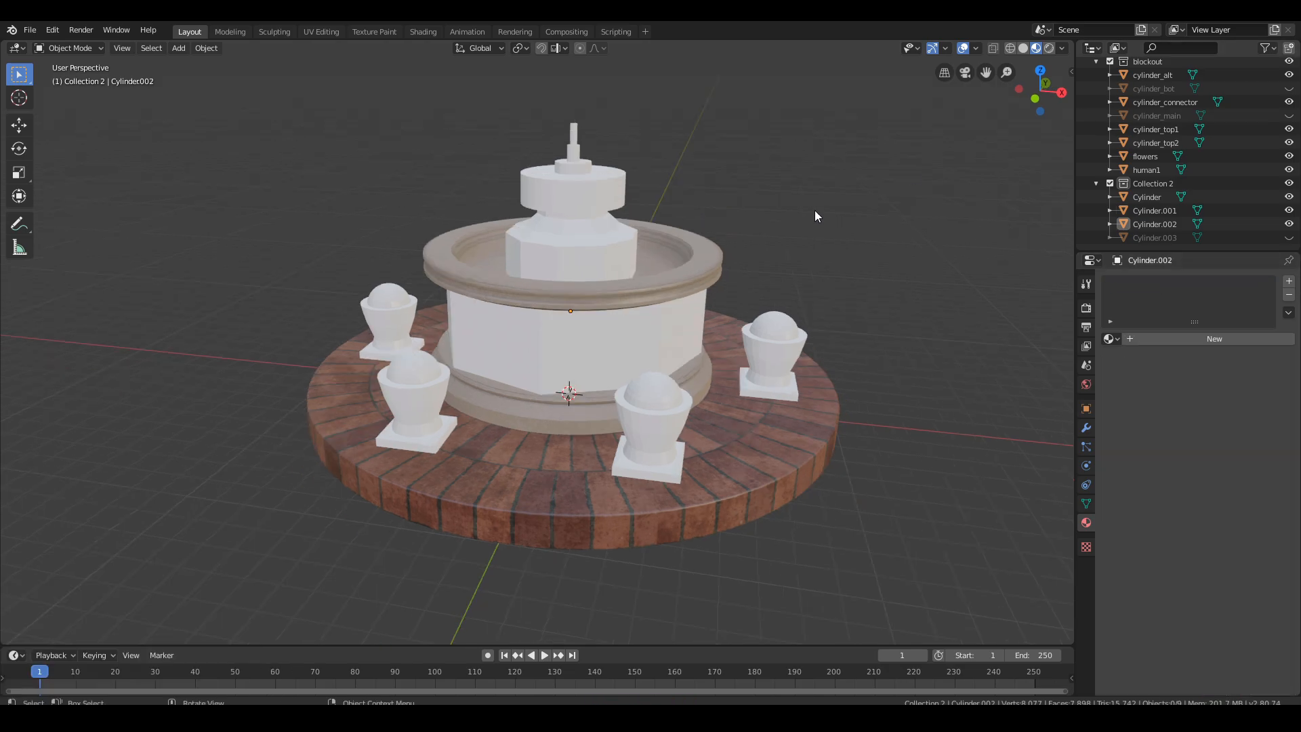
Rotate the white polygonal wall about the Z axis so that a flat side faces forward between the planters.
middle_click_drag(814, 210, 712, 278)
key("r")
key("z")
left_click(822, 223)
left_click(823, 223)
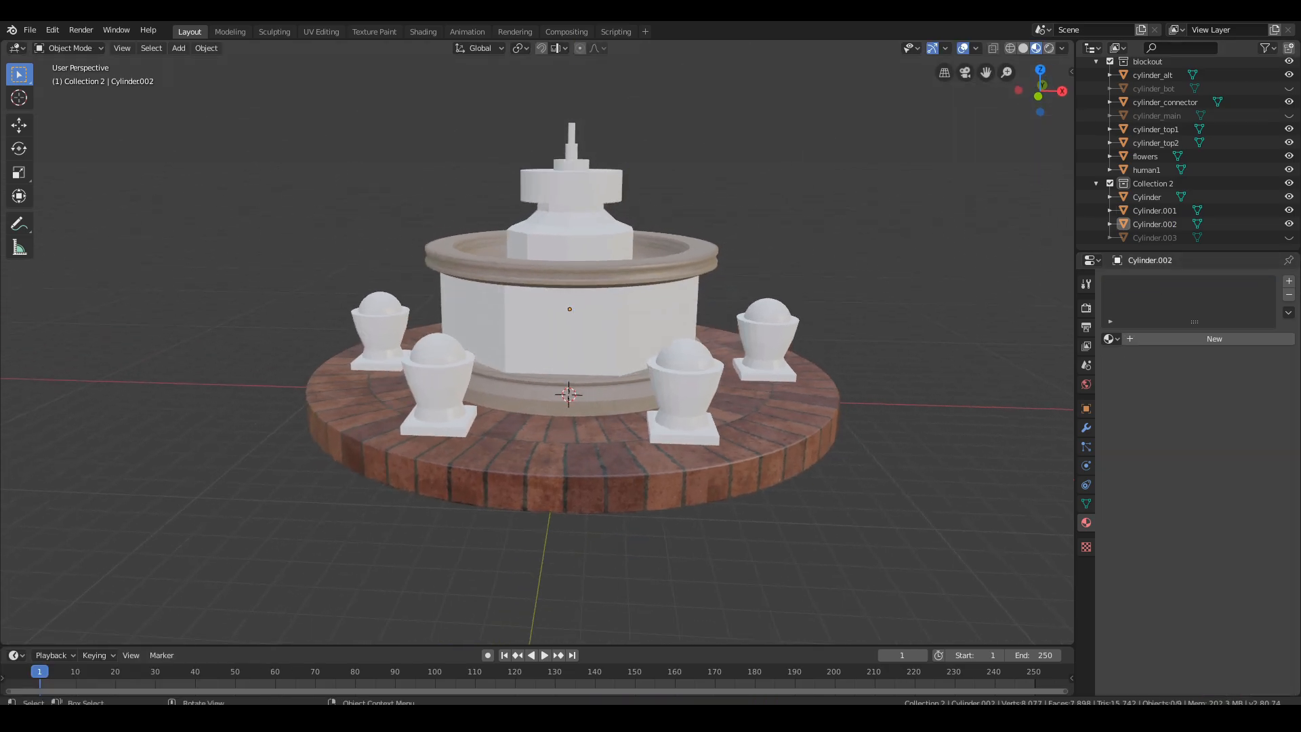
Inset the side faces of the polygonal wall individually by about 0.047 m to form framed panels.
middle_click_drag(632, 315, 558, 282)
left_click(603, 331)
scroll(603, 331, "up", 2)
key("Tab")
left_click(557, 281)
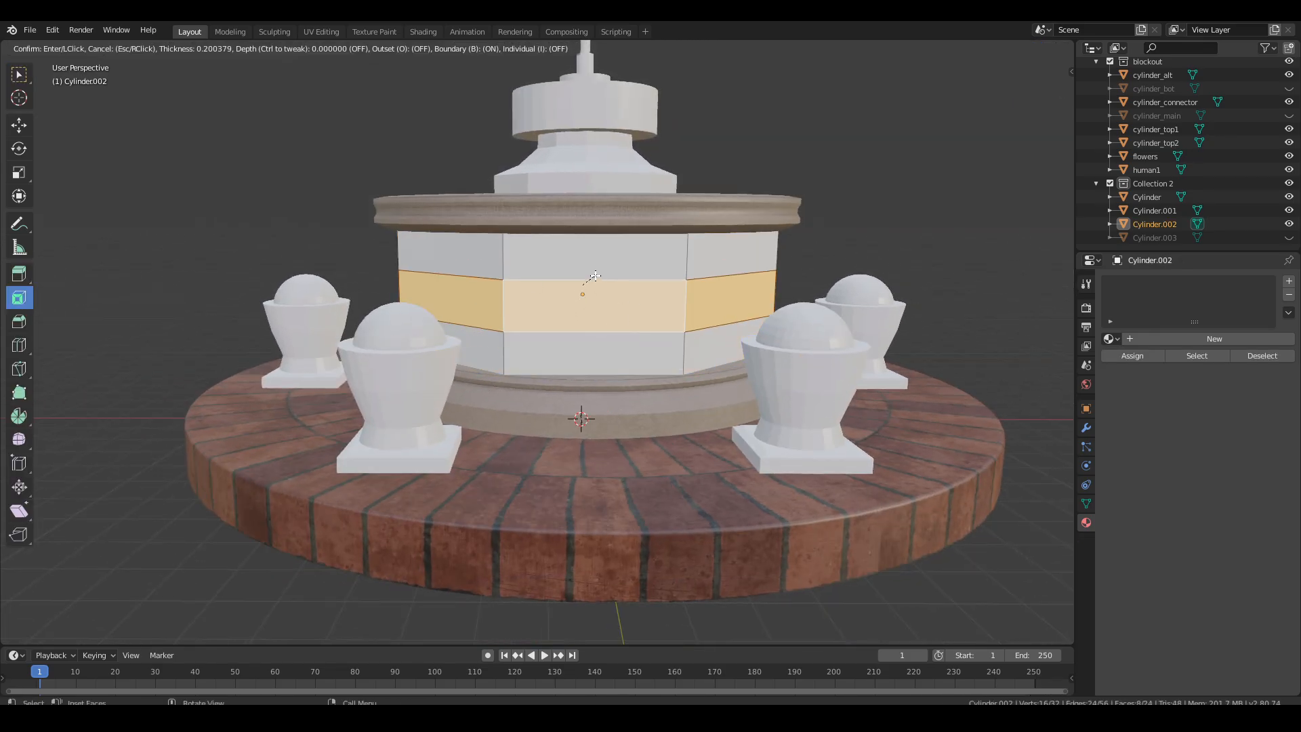
left_click(621, 262)
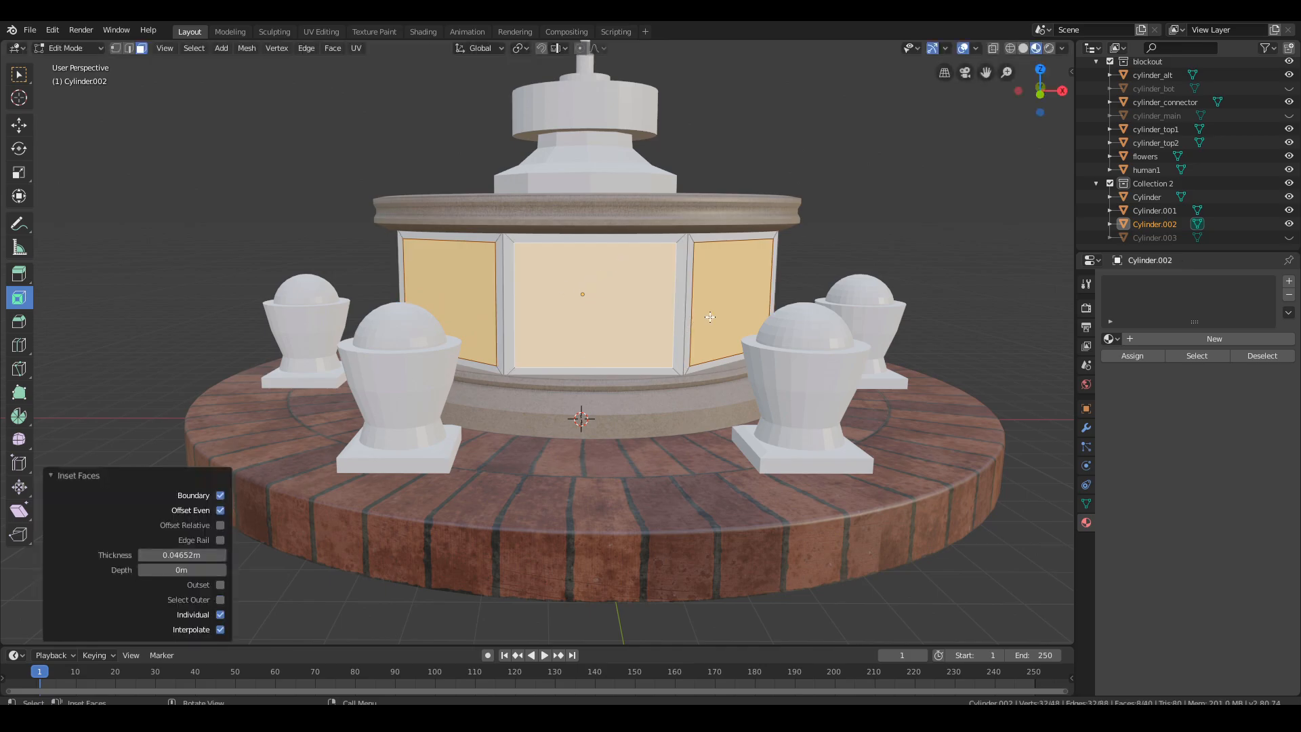
Scale the wall's inset panel faces to 0.912 along Z and extrude them inward to form recessed panels.
middle_click_drag(709, 317, 933, 320)
left_click(903, 315)
middle_click_drag(800, 347, 817, 381)
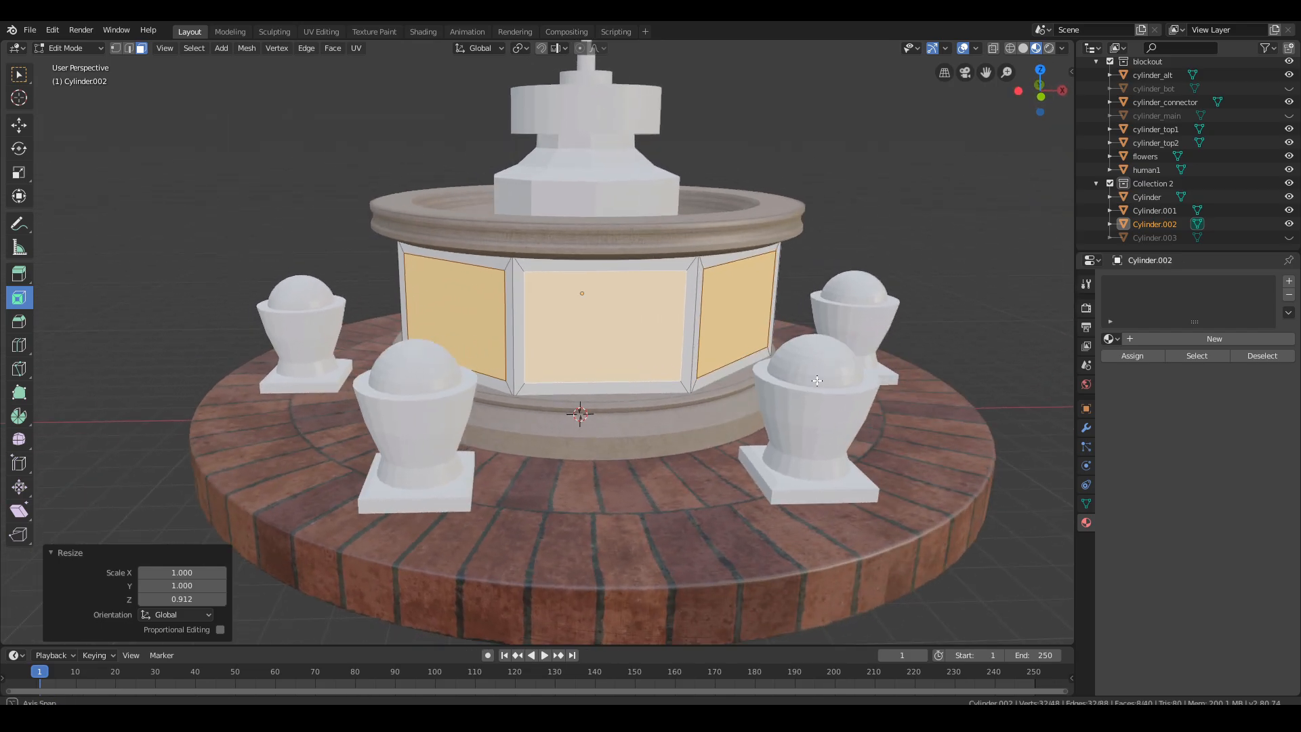
left_click(887, 419)
middle_click_drag(886, 420, 854, 387)
key("Tab")
middle_click_drag(725, 397, 581, 392)
scroll(569, 407, "down", 1)
scroll(569, 407, "up", 2)
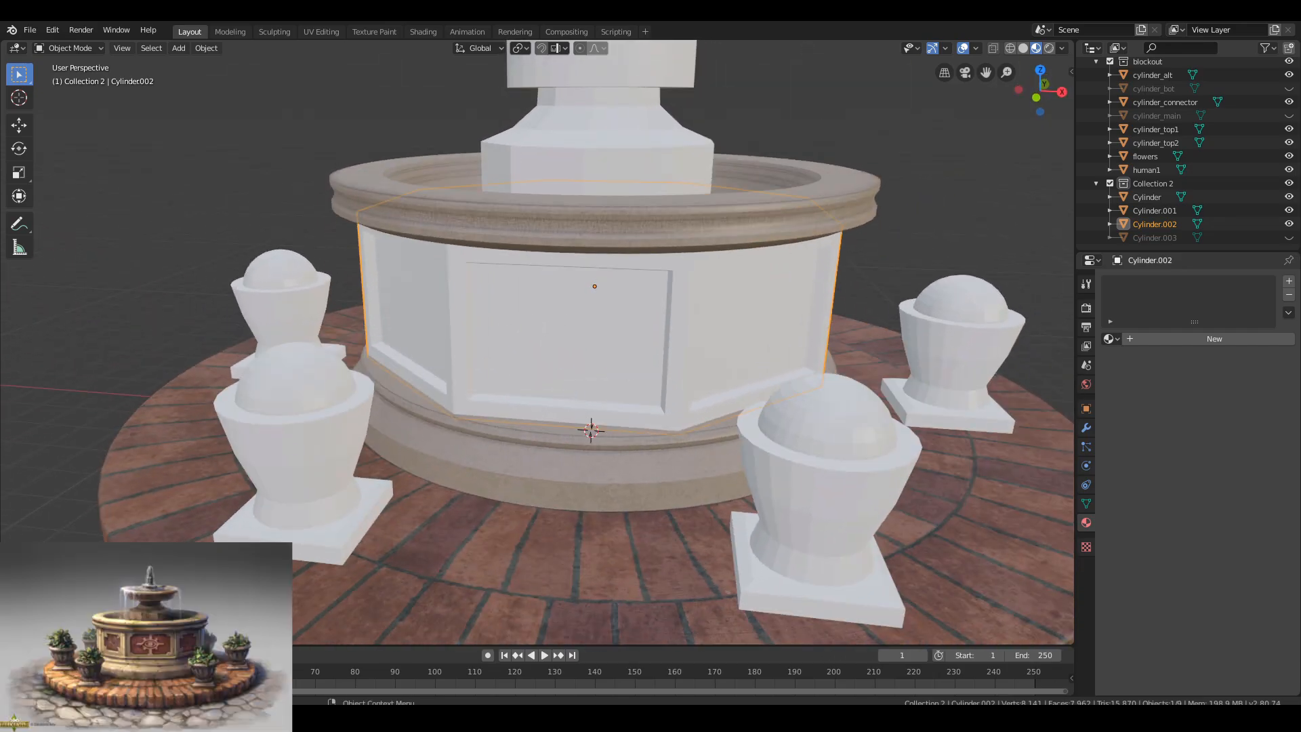
Scale the panelled wall along Z and lower it about 0.08 m to sit on the basin's base.
middle_click_drag(616, 350, 700, 322)
key("s")
key("z")
left_click(767, 297)
scroll(706, 303, "up", 3)
key("g")
key("z")
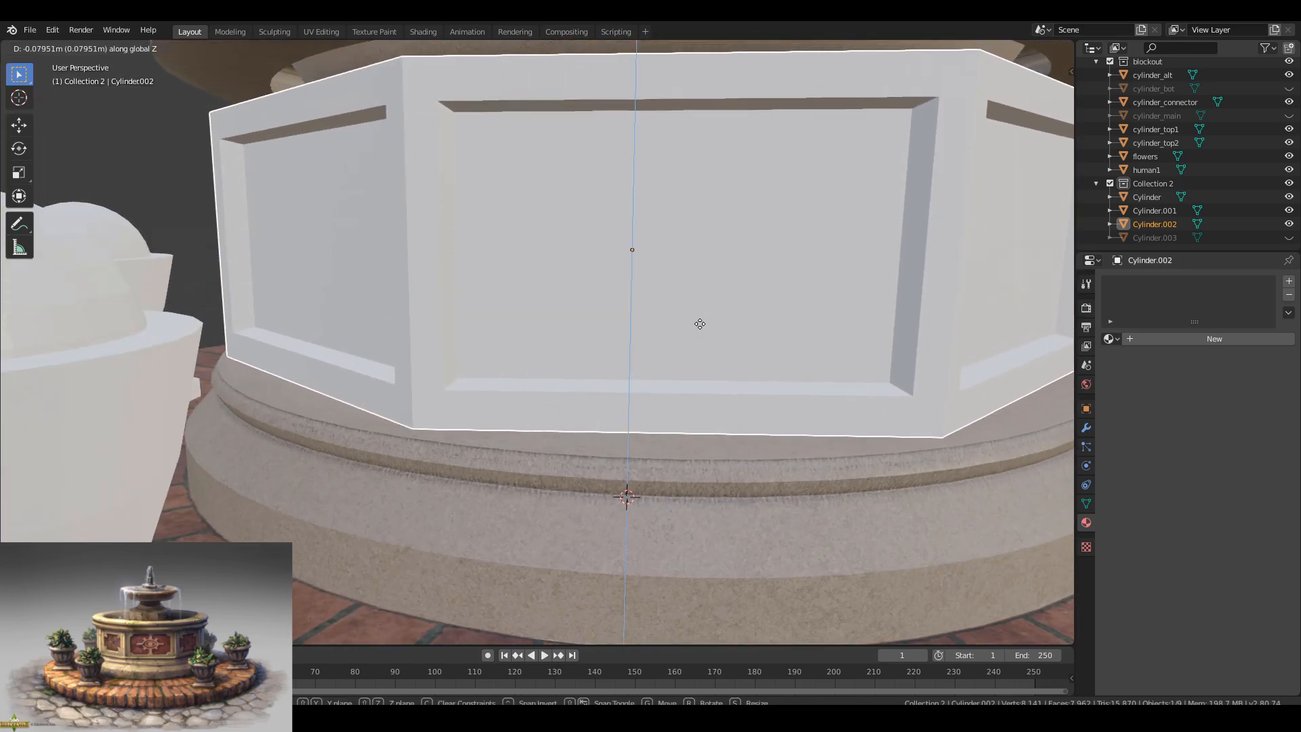
left_click(708, 327)
scroll(705, 325, "down", 3)
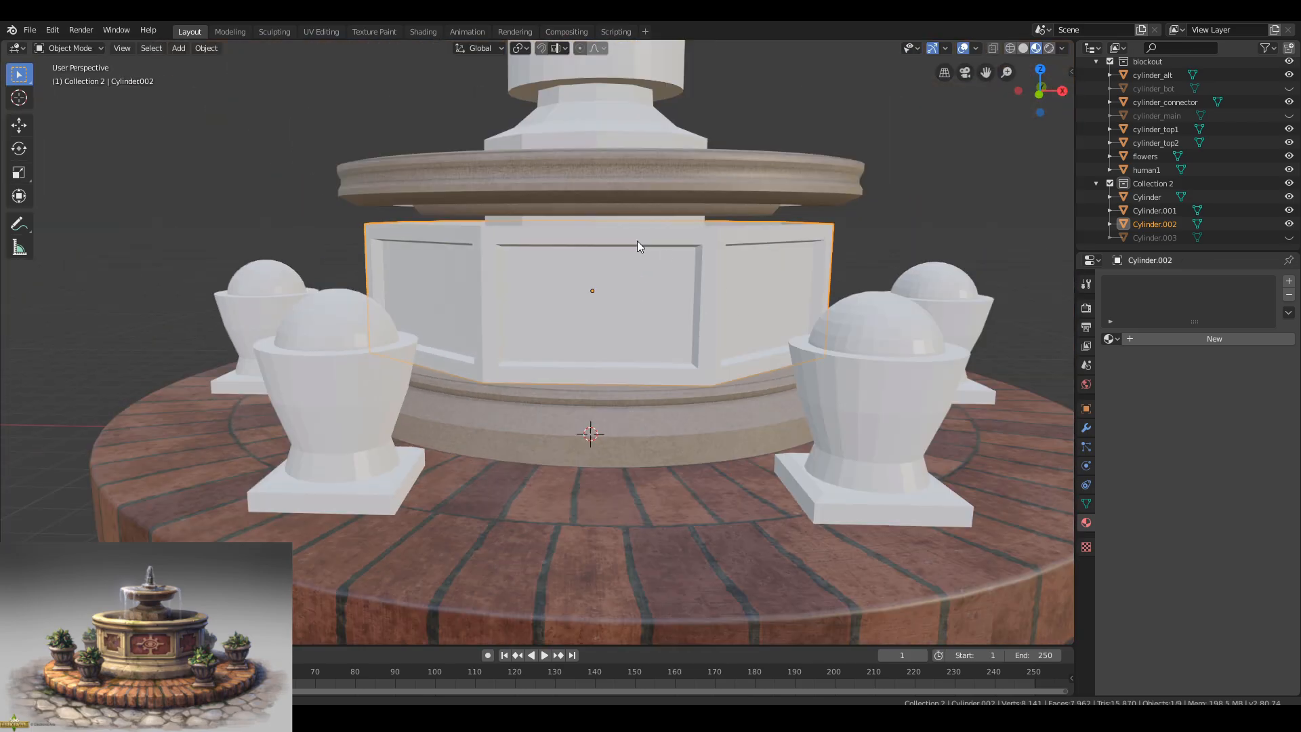
Open the basin mesh for editing and select the linked geometry of its upper rim.
middle_click_drag(637, 242, 672, 229)
left_click(561, 160)
key("Tab")
scroll(561, 160, "up", 2)
key("2")
left_click(407, 231)
left_click(407, 230, "alt")
key("g")
key("z")
middle_click_drag(498, 246, 494, 302)
scroll(456, 229, "down", 2)
key("l")
key("l")
key("l")
scroll(495, 301, "down", 1)
key("g")
key("z")
right_click(542, 204)
Lower the selected basin rim along Z until it meets the top of the panelled wall.
scroll(572, 314, "up", 3)
middle_click_drag(563, 359, 474, 264)
key("g")
key("z")
left_click(582, 344)
scroll(421, 254, "up", 4)
key("g")
key("z")
left_click(458, 263)
scroll(458, 263, "down", 4)
scroll(393, 277, "up", 3)
Select the inner edge loop on the rim's underside and lower it about 0.11 m along Z behind the wall's top.
key("alt+a")
scroll(363, 278, "up", 1)
left_click(993, 47)
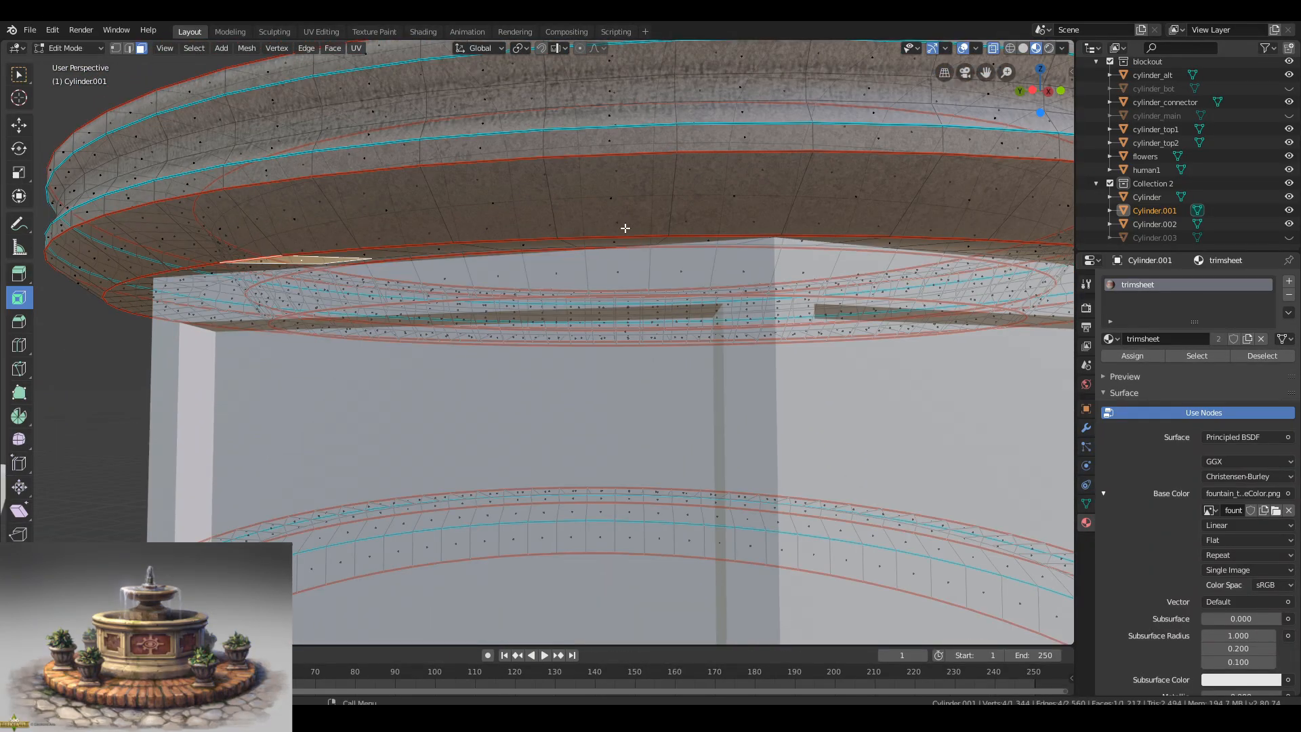
middle_click_drag(624, 226, 476, 235)
key("2")
left_click(476, 235, "alt")
key("KP_1")
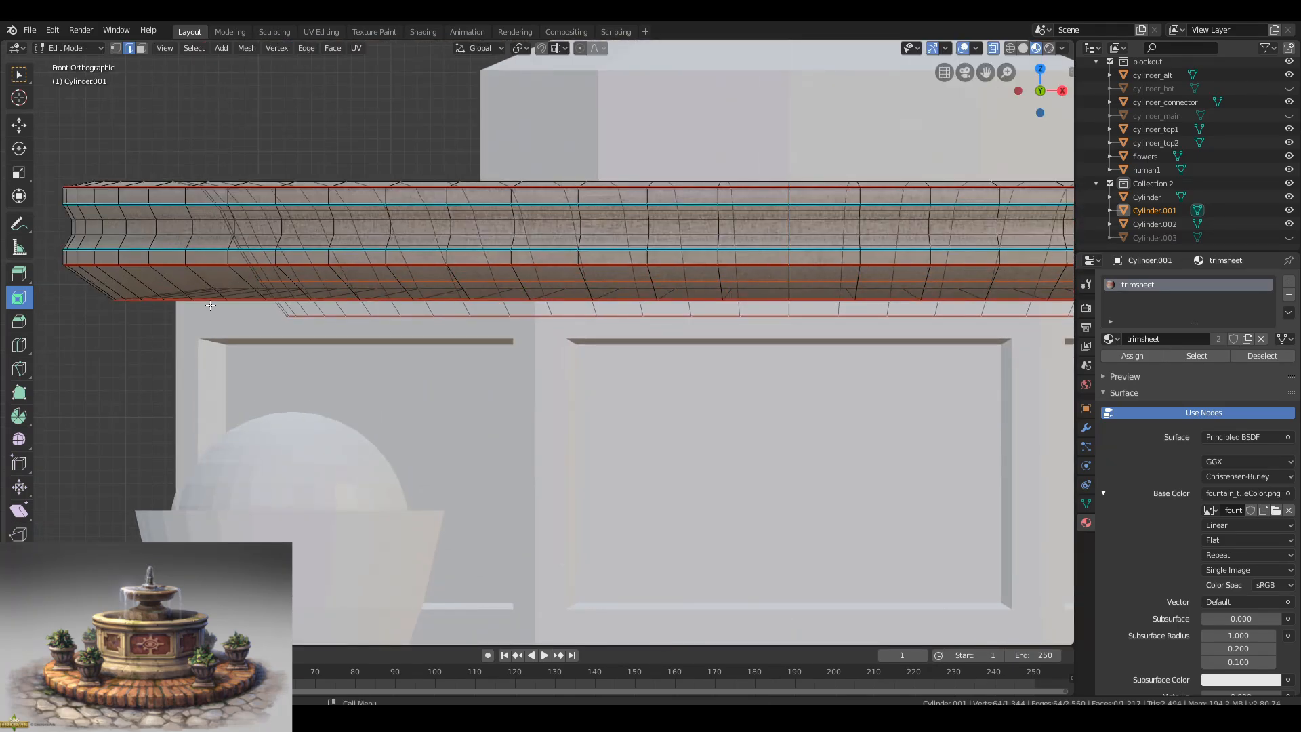
middle_click_drag(210, 305, 284, 264)
key("alt+z")
left_click(454, 235, "alt")
middle_click_drag(453, 235, 413, 238)
key("g")
key("z")
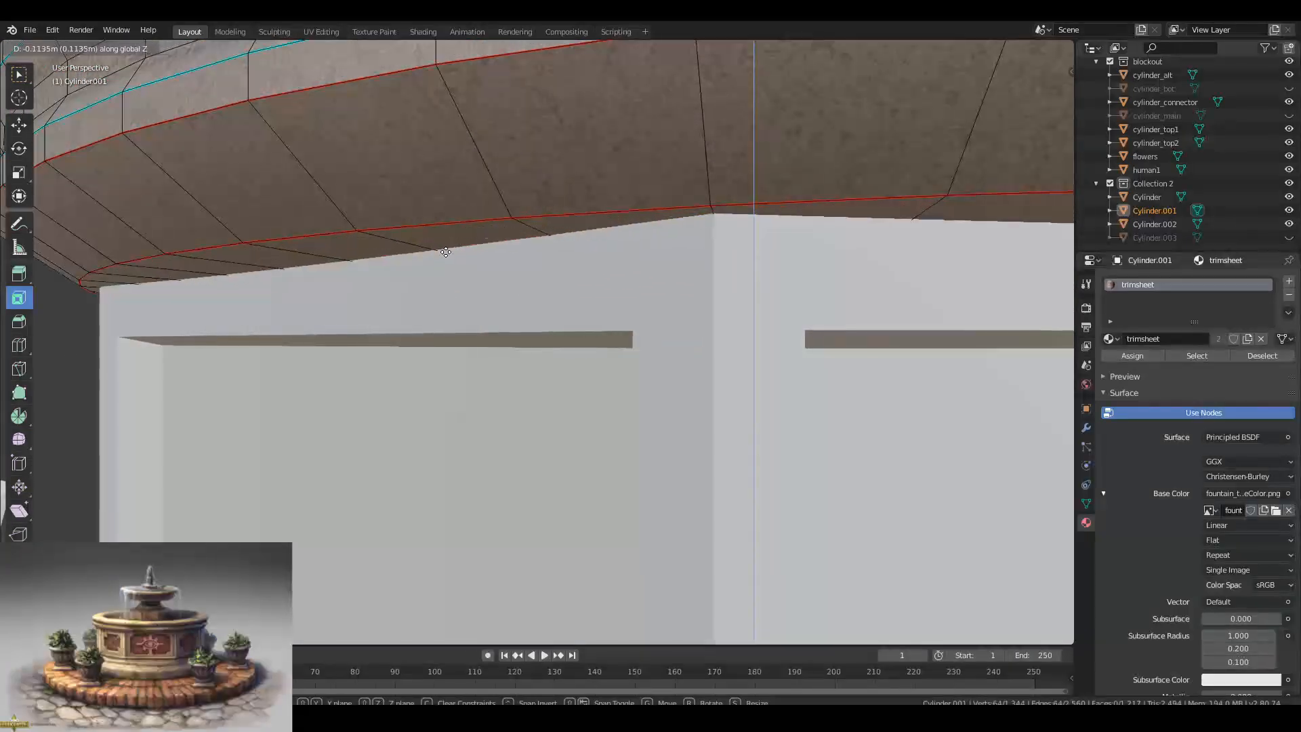
left_click(446, 260)
scroll(447, 265, "down", 5)
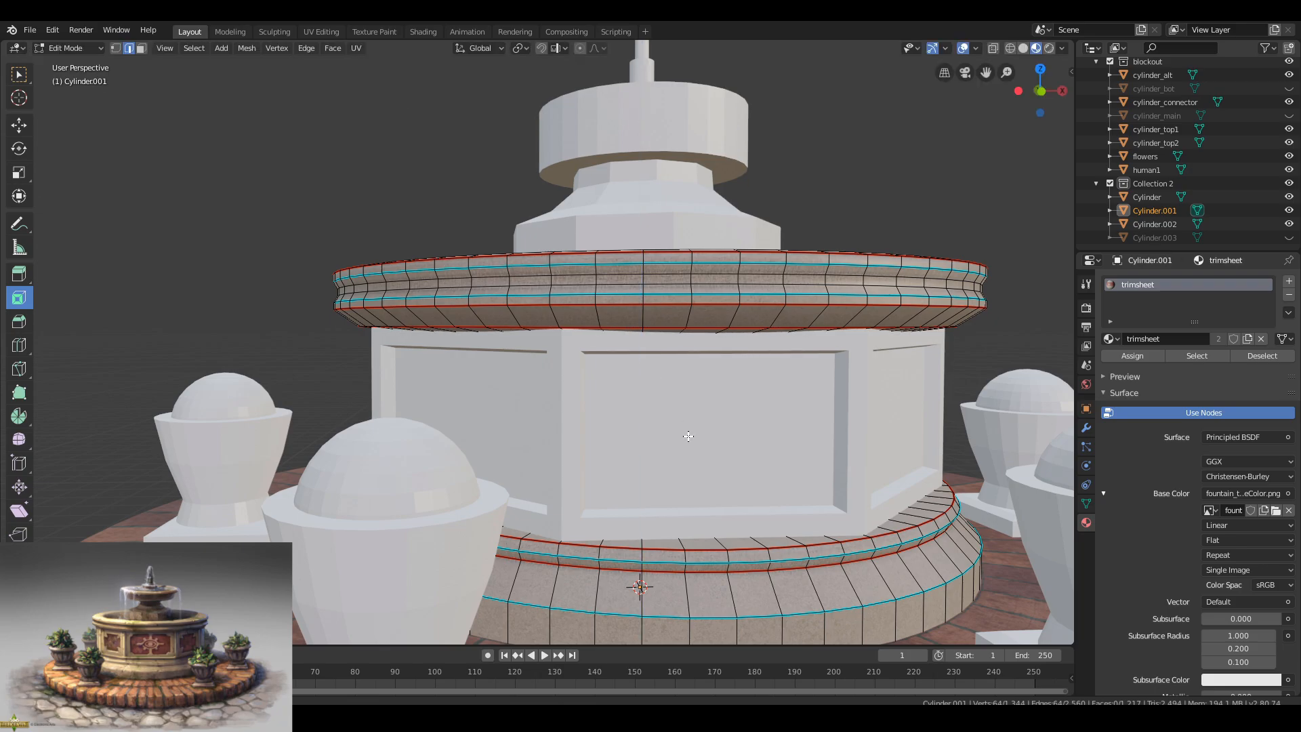
Raise the rim's selected underside loop about 0.04 m along Z and leave mesh editing.
key("alt+z")
middle_click_drag(688, 436, 723, 434)
key("alt+z")
scroll(724, 434, "up", 2)
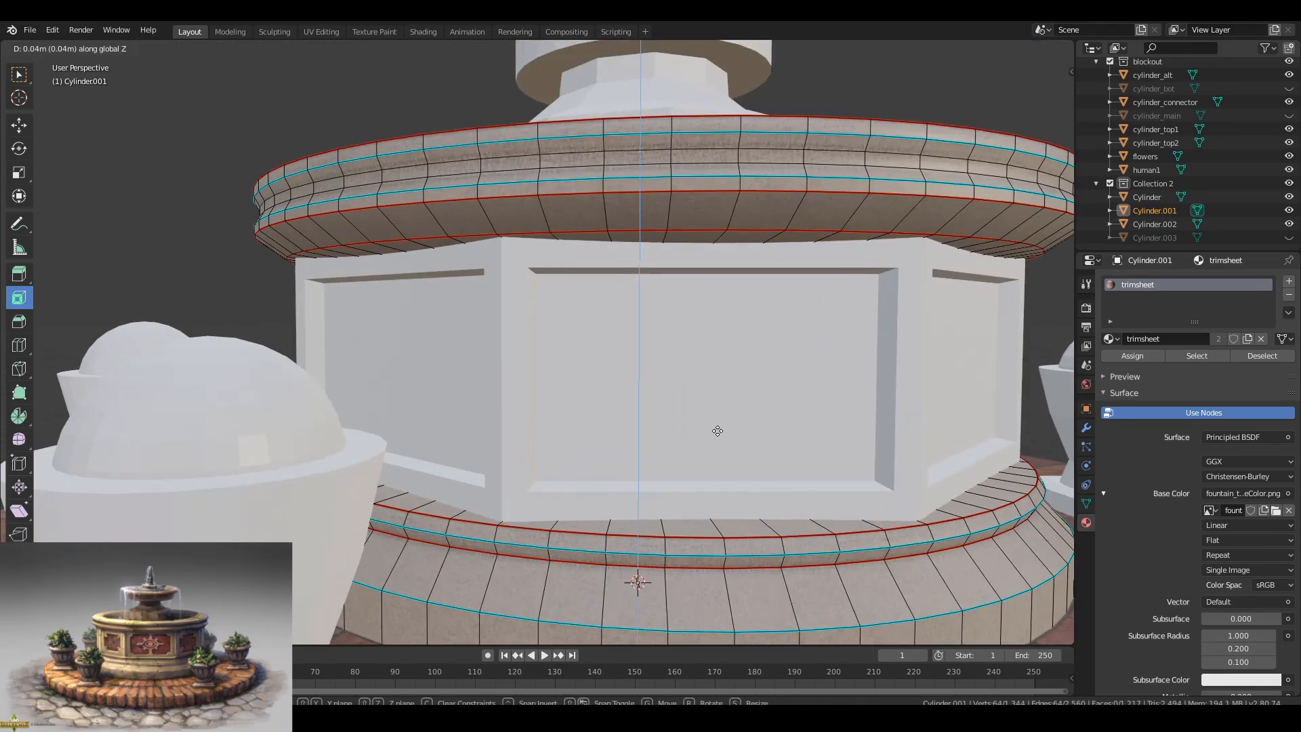
left_click(718, 431)
scroll(718, 431, "down", 3)
key("Tab")
left_click(897, 245)
middle_click_drag(814, 230, 599, 286)
scroll(898, 245, "down", 4)
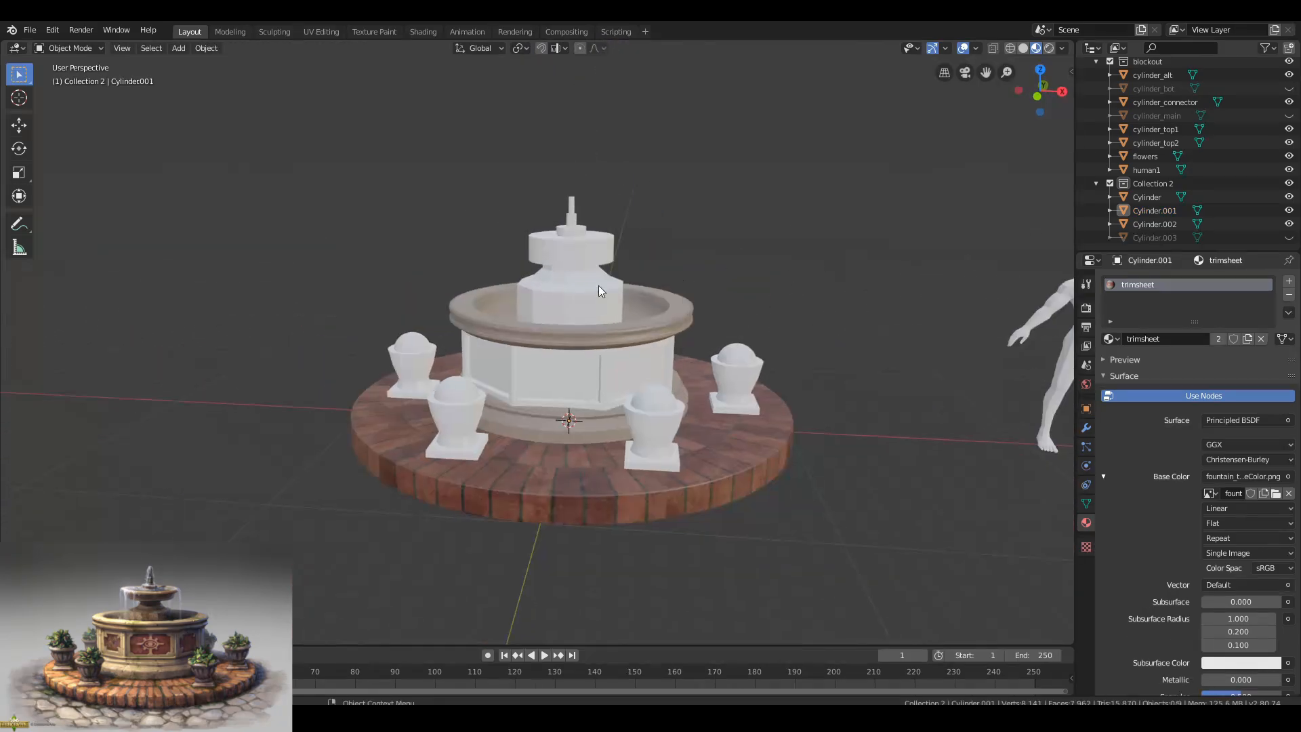
Lower the connector and both upper blockout tiers together along Z to suit the lowered rim.
scroll(599, 286, "up", 3)
left_click(599, 285)
left_click(599, 178, "shift")
left_click(599, 132, "shift")
middle_click_drag(599, 133, 636, 258)
key("g")
key("z")
left_click(653, 151)
left_click(653, 151)
scroll(752, 193, "down", 2)
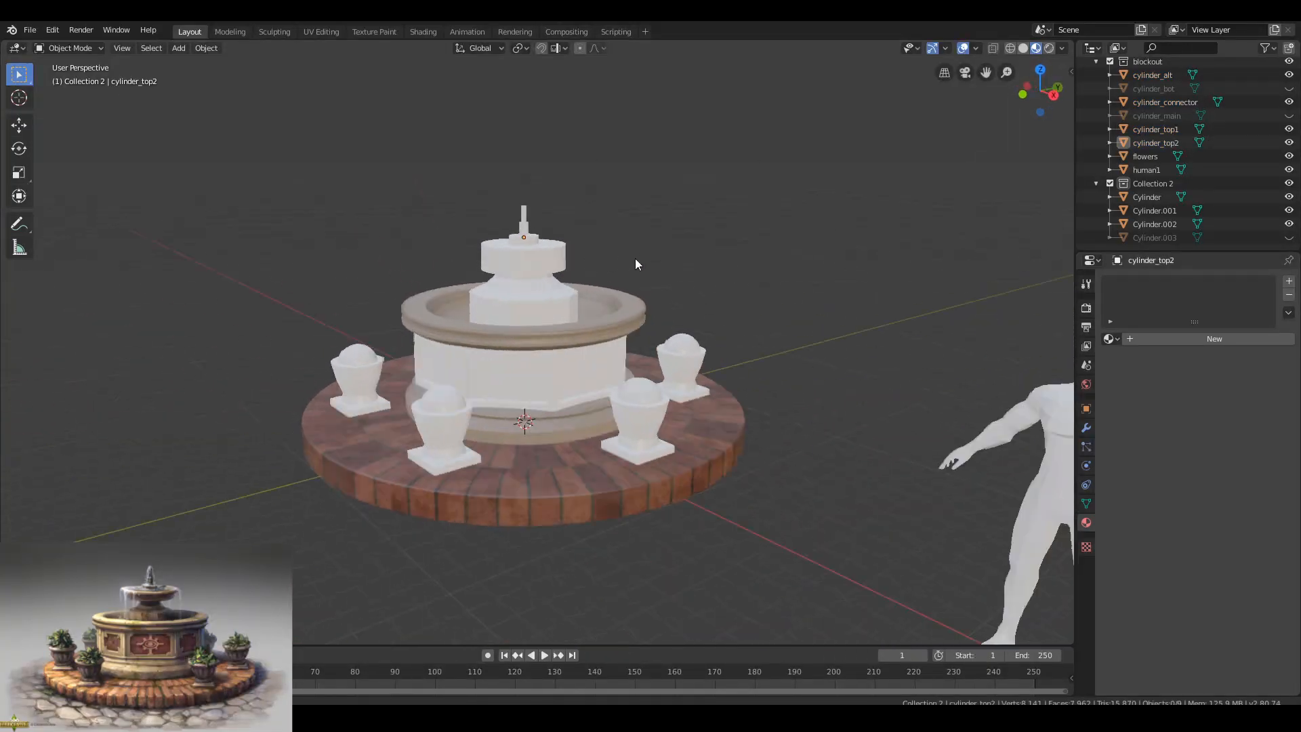
Move the human figure along X and Z to compare its scale with the fountain, and undo both moves.
middle_click_drag(542, 252, 632, 284)
scroll(632, 283, "down", 2)
left_click(895, 298)
key("g")
key("x")
left_click(485, 305)
middle_click_drag(492, 302, 482, 238)
key("g")
key("z")
left_click(503, 229)
key("ctrl+z")
key("ctrl+z")
Save the fountain file.
middle_click_drag(731, 227, 681, 258)
scroll(682, 258, "up", 3)
key("ctrl+s")
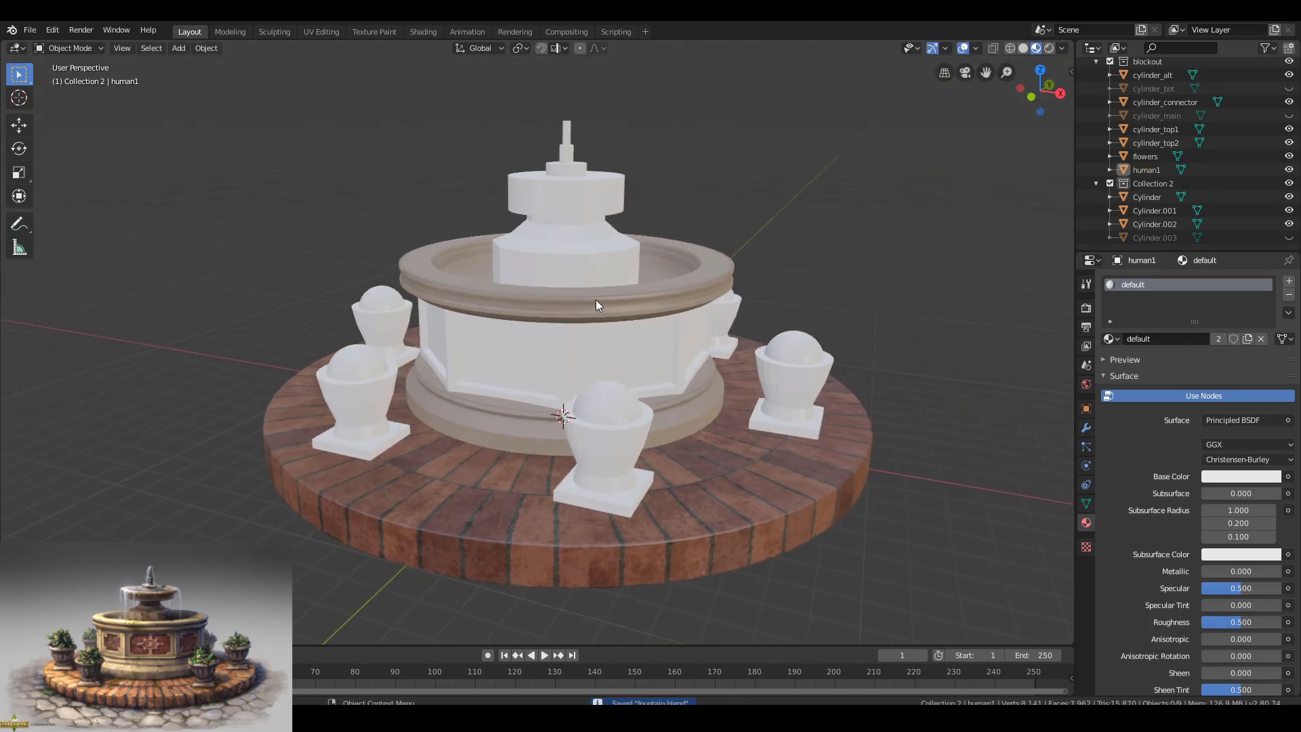
Open the panelled wall mesh for editing with face selection active.
scroll(596, 299, "up", 2)
middle_click_drag(596, 299, 620, 271)
left_click(596, 349)
key("Tab")
middle_click_drag(596, 349, 569, 343)
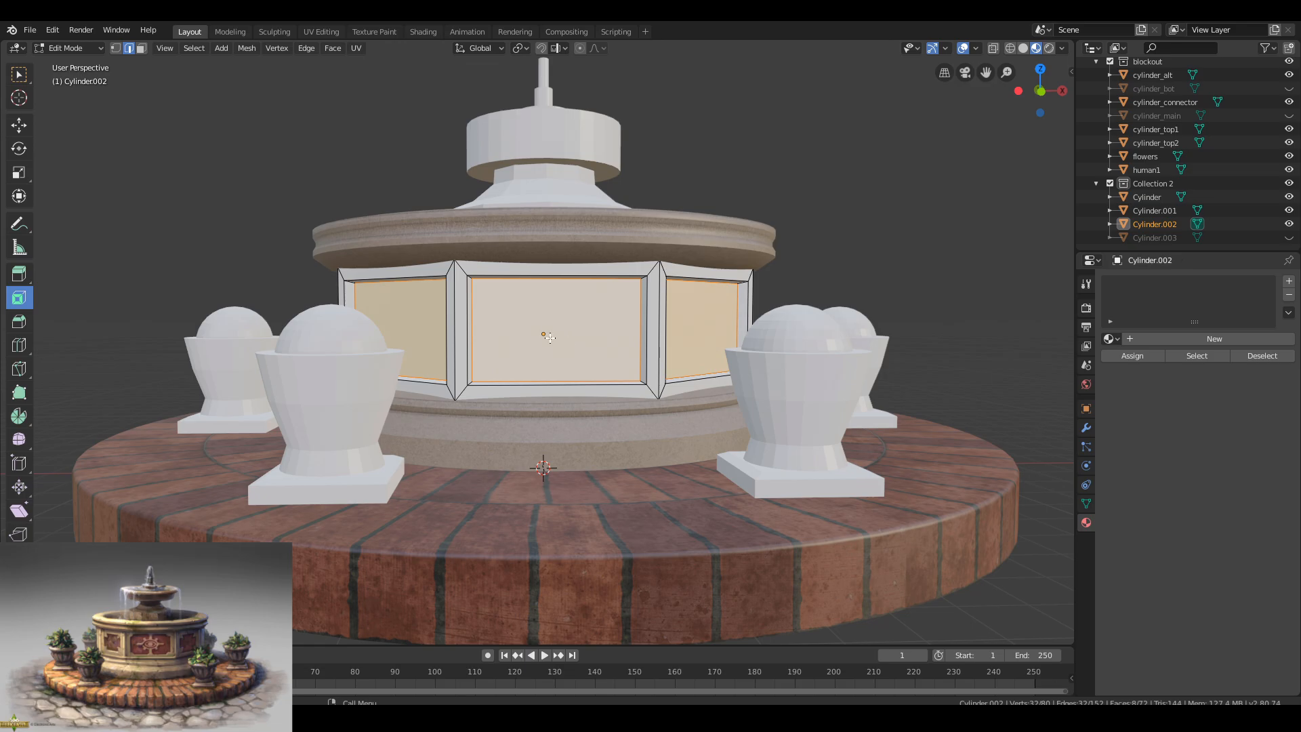
scroll(548, 337, "up", 3)
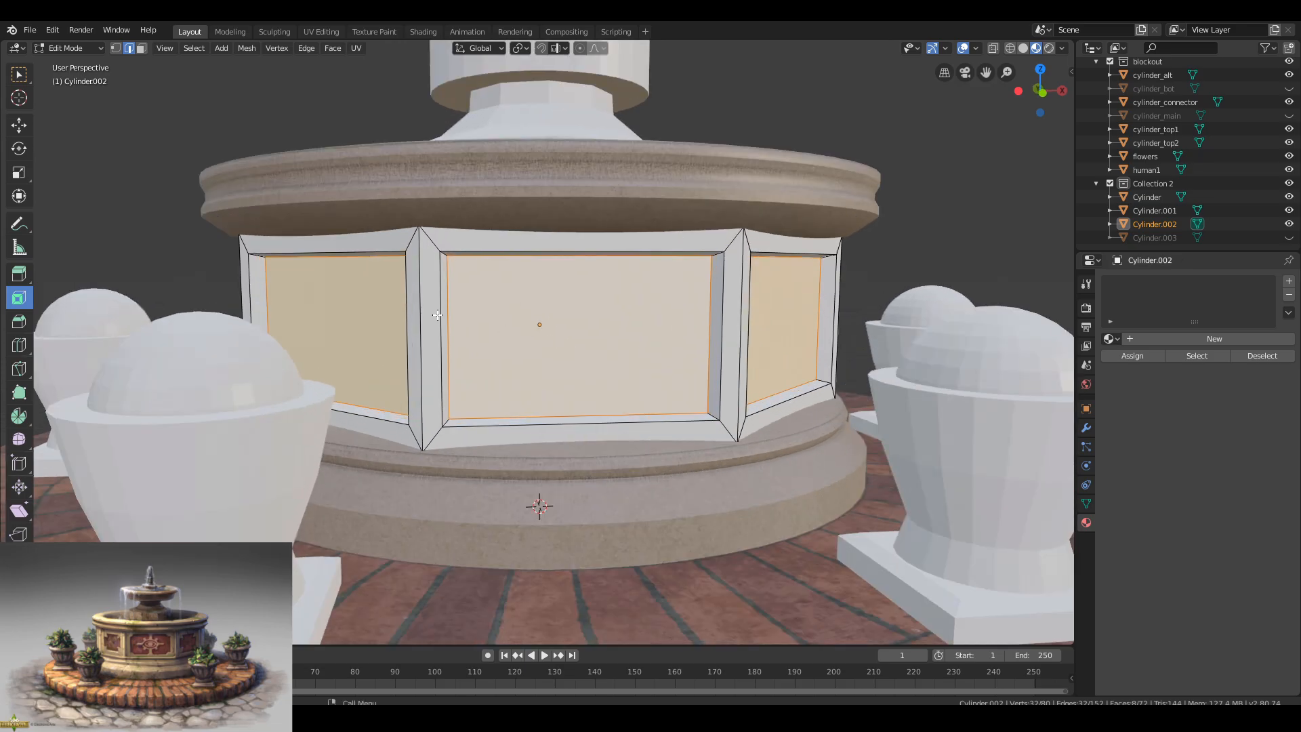
key("3")
Try insetting the recessed face of the wall's front panel, and undo the attempts.
left_click(484, 302)
key("i")
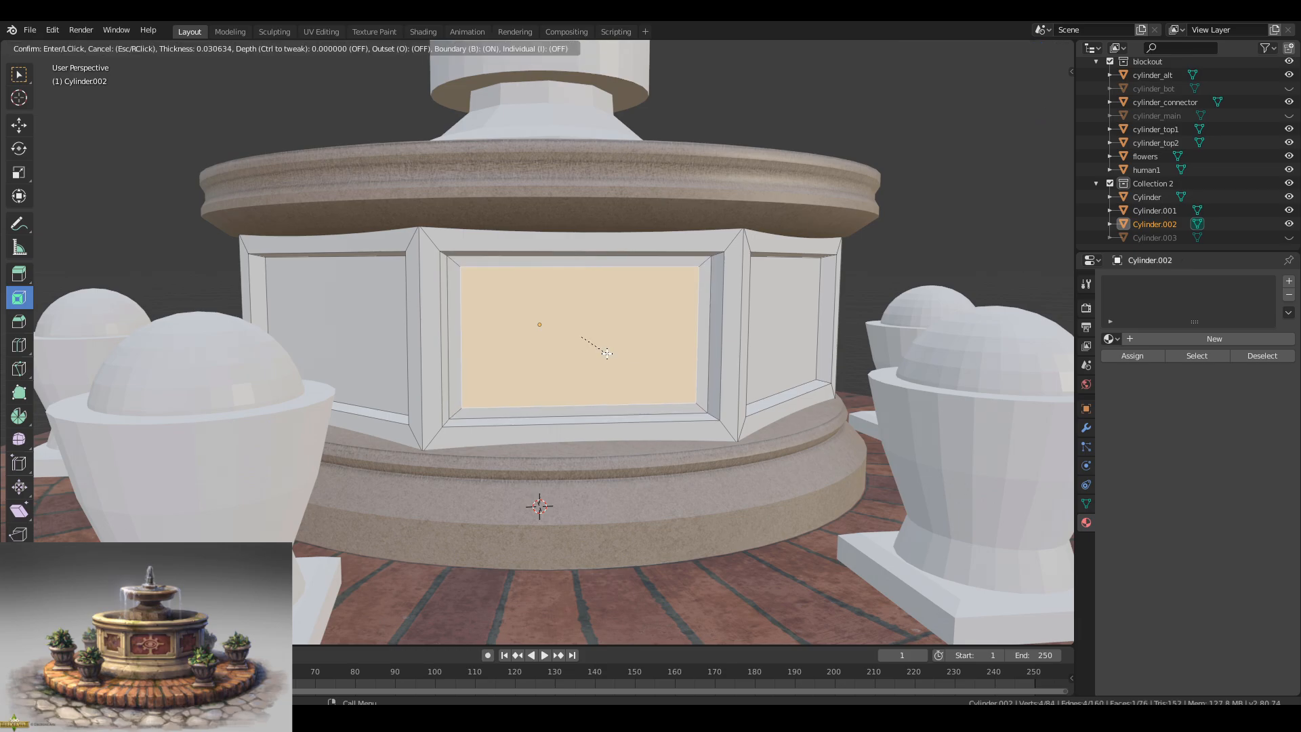
left_click(610, 373)
key("ctrl+z")
key("ctrl+z")
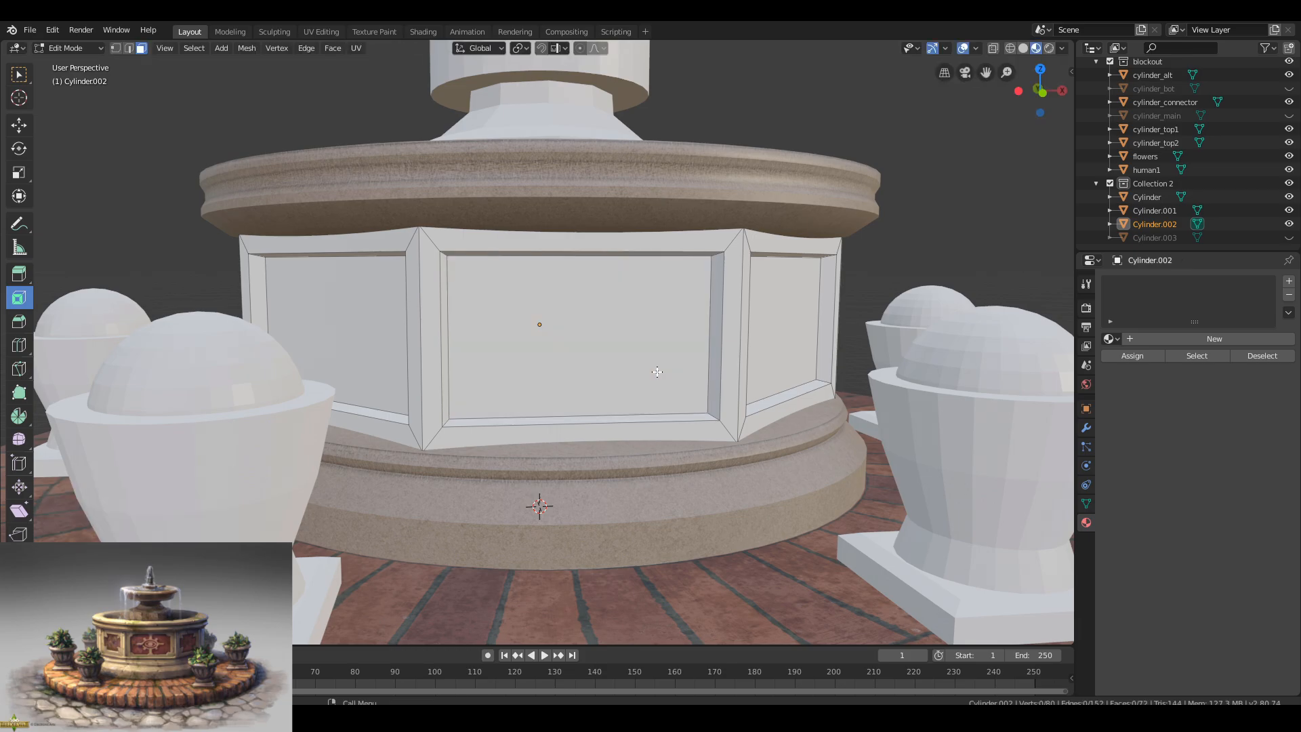
left_click(657, 373)
key("i")
key("ctrl+z")
left_click_drag(612, 366, 562, 350)
key("ctrl+z")
key("ctrl+z")
key("ctrl+z")
key("ctrl+z")
Inset the recessed face of the wall's front panel to create an inner border.
left_click(552, 341)
key("i")
left_click(519, 374)
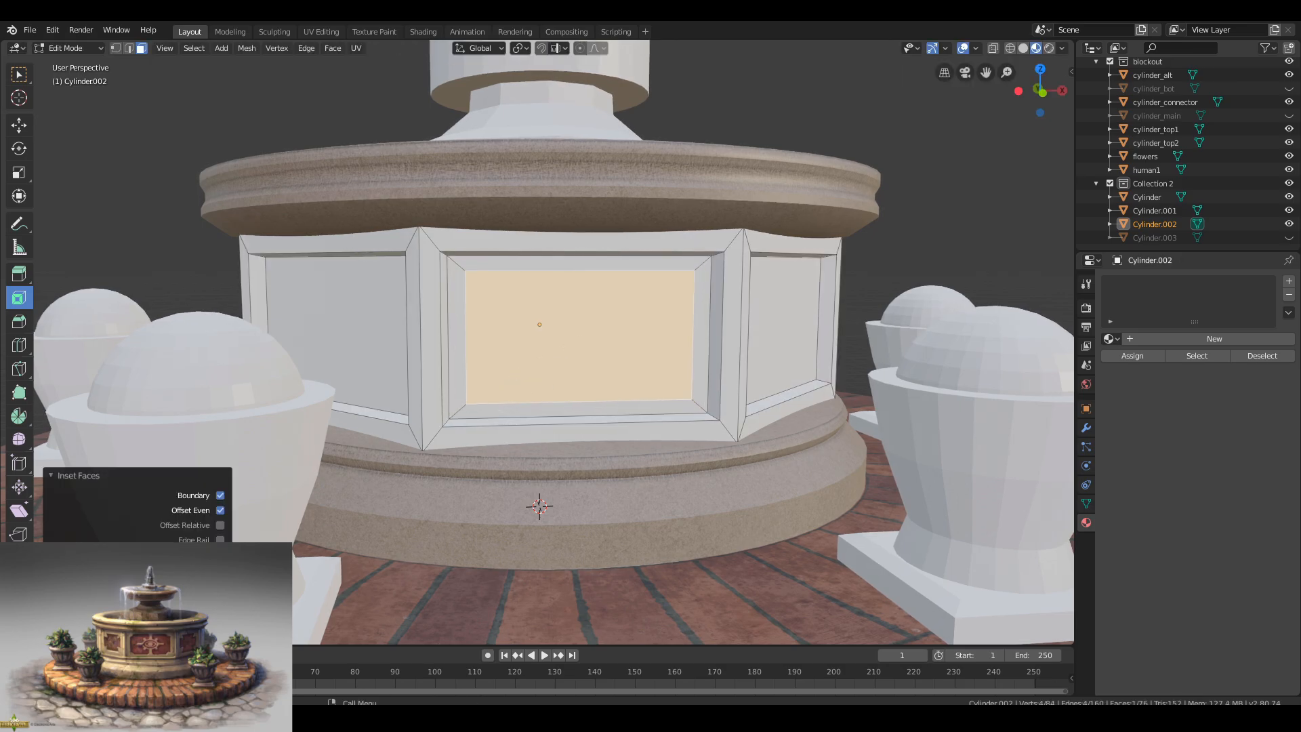
Add an unslid vertical loop cut through the front panel and bevel it into a strip with a 0.0213 m width.
scroll(580, 268, "down", 1)
left_click(580, 268)
right_click(579, 268)
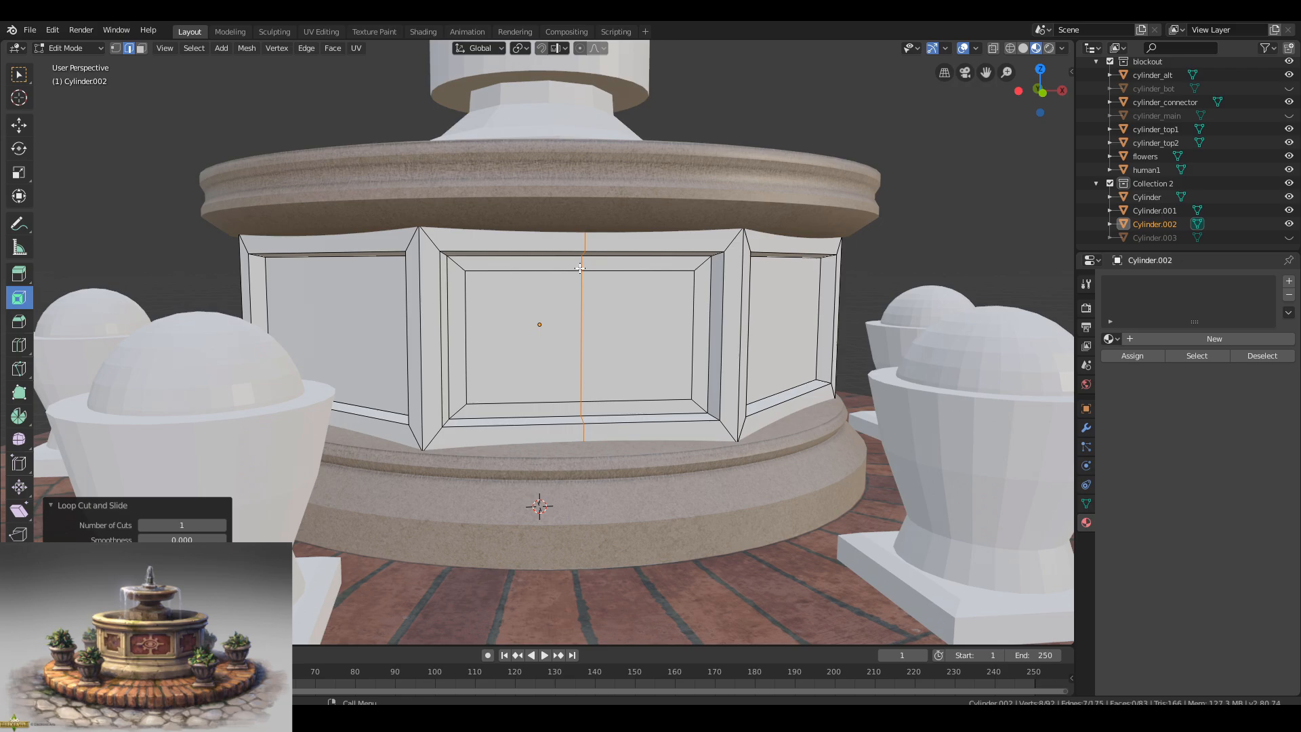
left_click(598, 356)
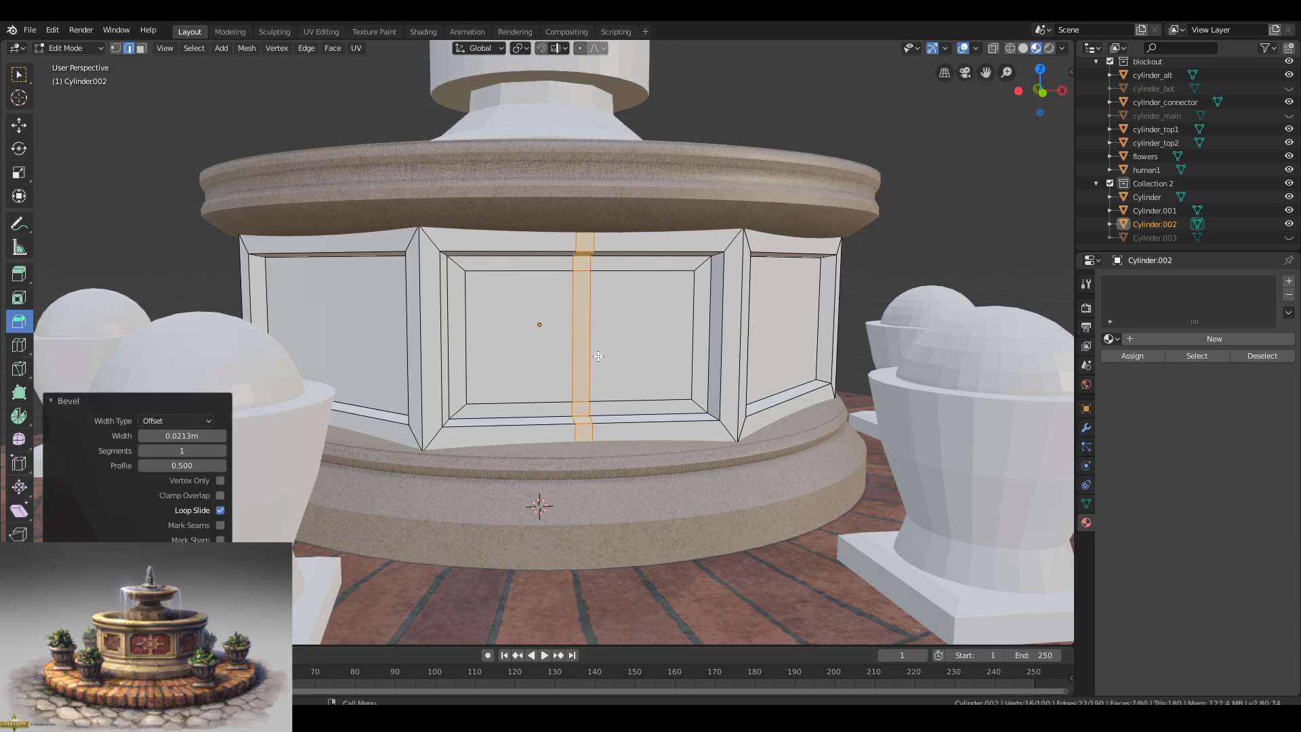
Add loop cuts just inside the left, right, top and bottom edges of the front panel's inner face.
key("1")
left_click(475, 286)
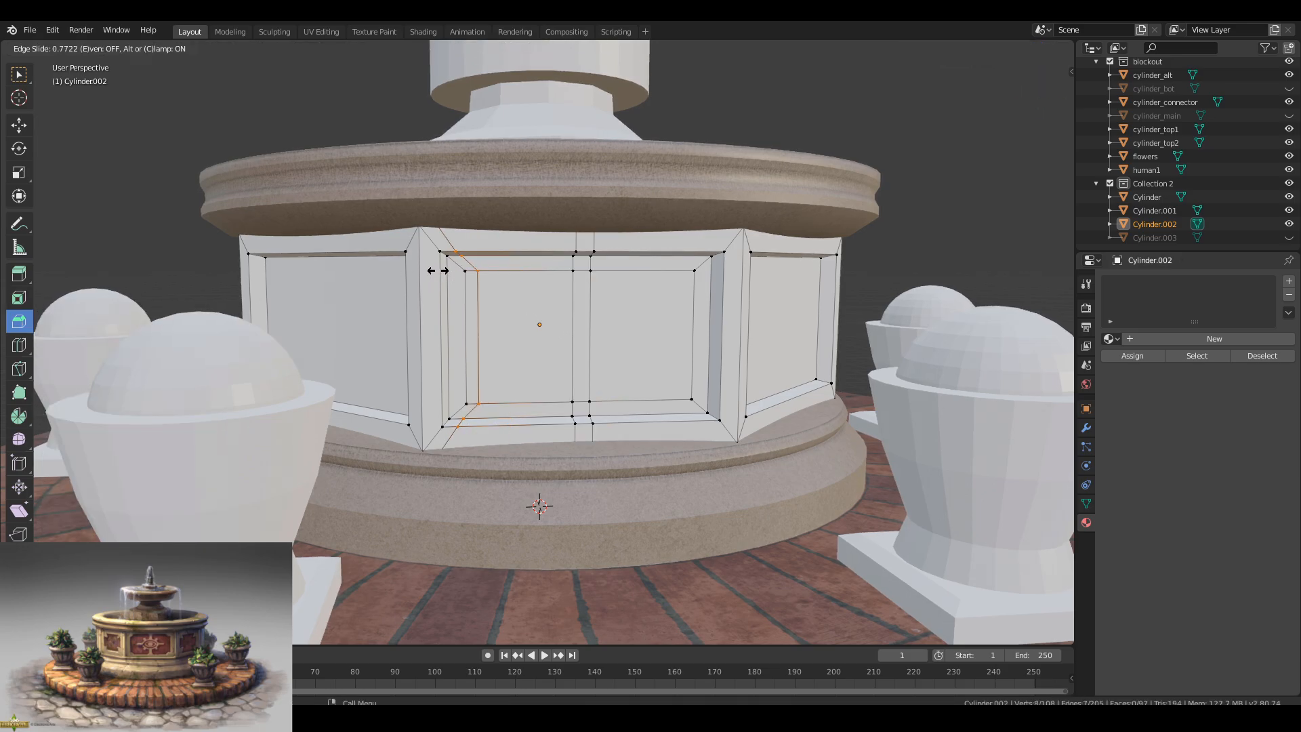
left_click(438, 270)
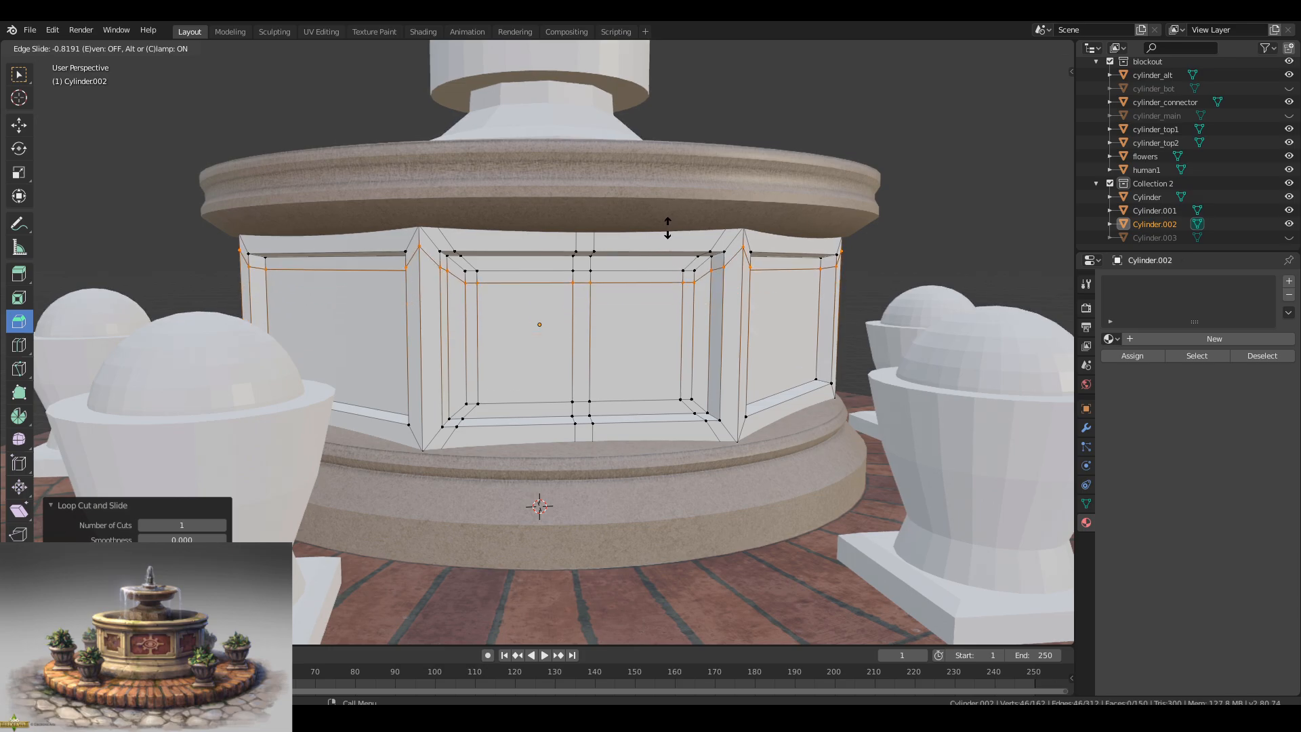
left_click(589, 429)
middle_click_drag(542, 364, 509, 365)
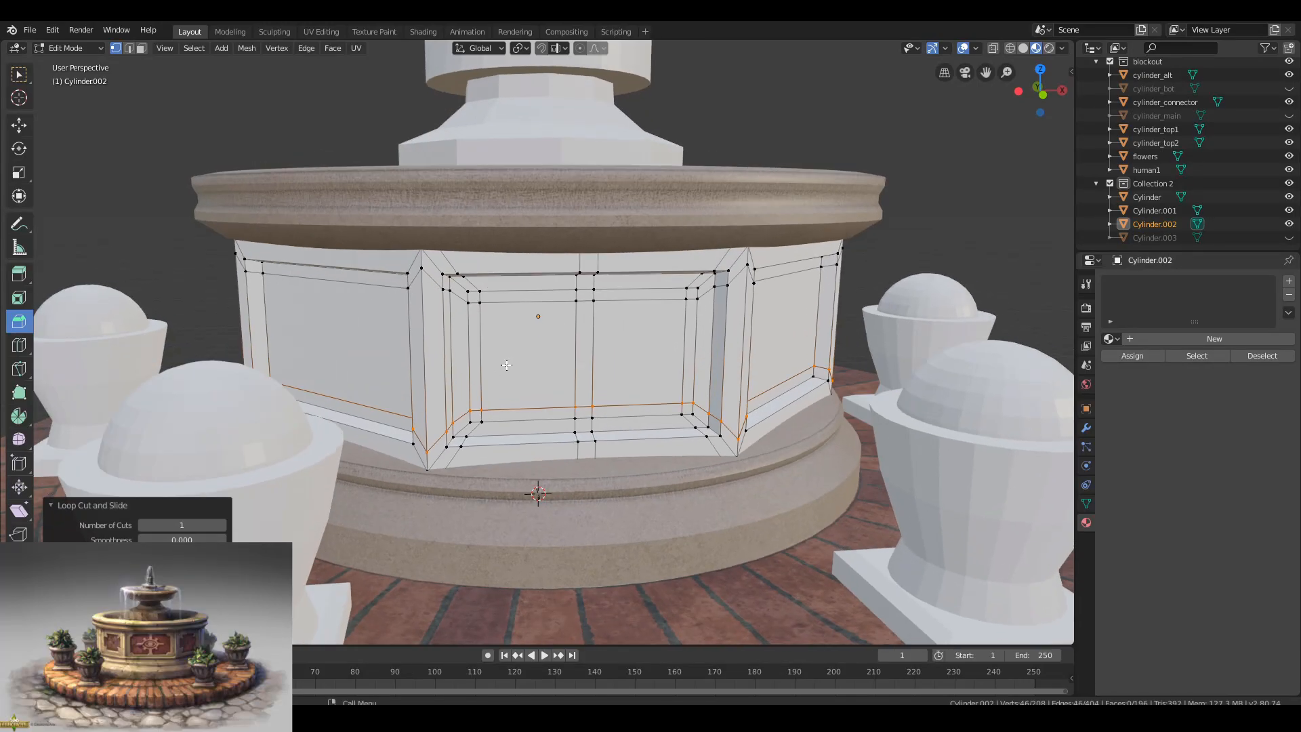
Select the faces of the front panel's two inner halves, leaving out the corner squares and the centre strip.
left_click(529, 338, "shift")
left_click(681, 338, "shift")
left_click(552, 412, "shift")
left_click(532, 297, "shift")
mouse_move(594, 370)
middle_mouse_down()
mouse_move(576, 356)
mouse_move(612, 375)
middle_mouse_up()
scroll(638, 378, "up", 2)
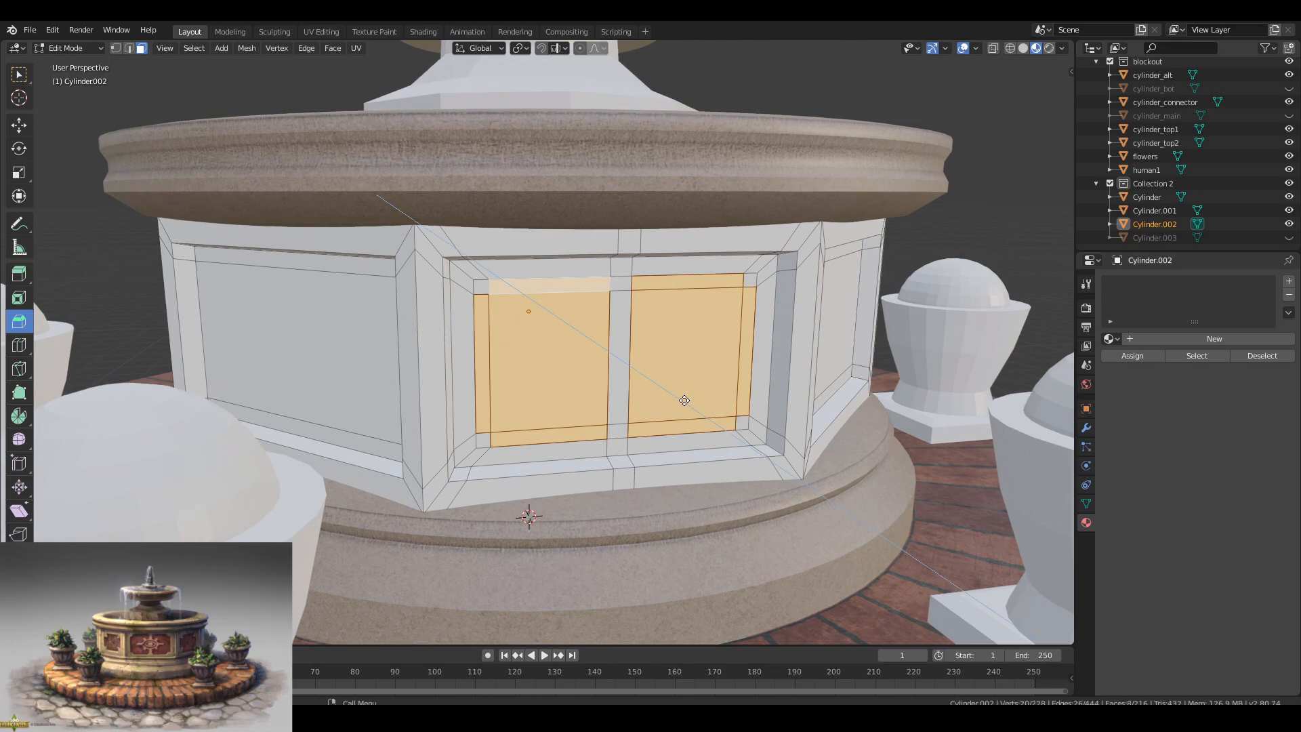
key("Escape")
middle_click_drag(705, 406, 659, 366)
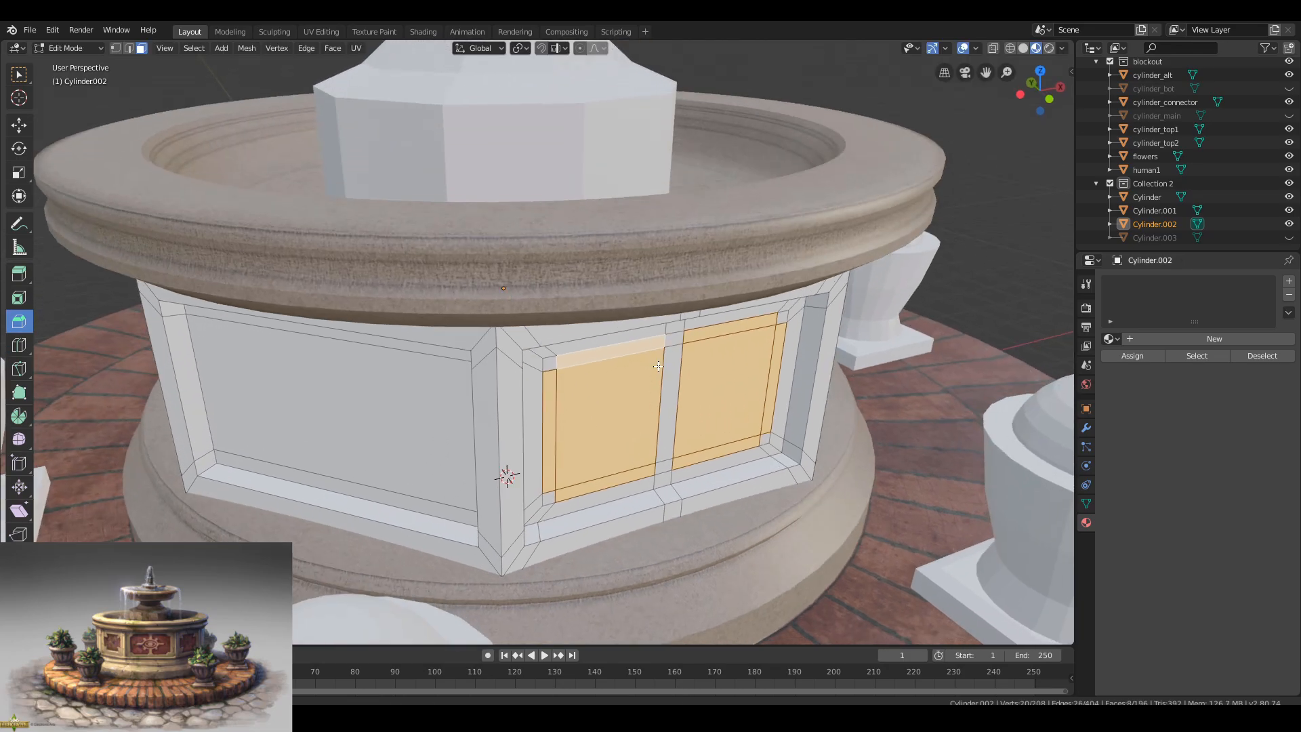
Extrude the selected faces of the front panel along their normal and check the shape outside mesh editing.
left_click(684, 425)
middle_click_drag(684, 426, 652, 451)
key("Tab")
scroll(543, 421, "down", 4)
scroll(543, 422, "up", 4)
key("Tab")
key("g")
key("g")
key("g")
right_click(691, 427)
key("Tab")
key("Tab")
Extrude the selected faces of the front panel's two inner halves and recess them along the global Y axis.
key("g")
key("x")
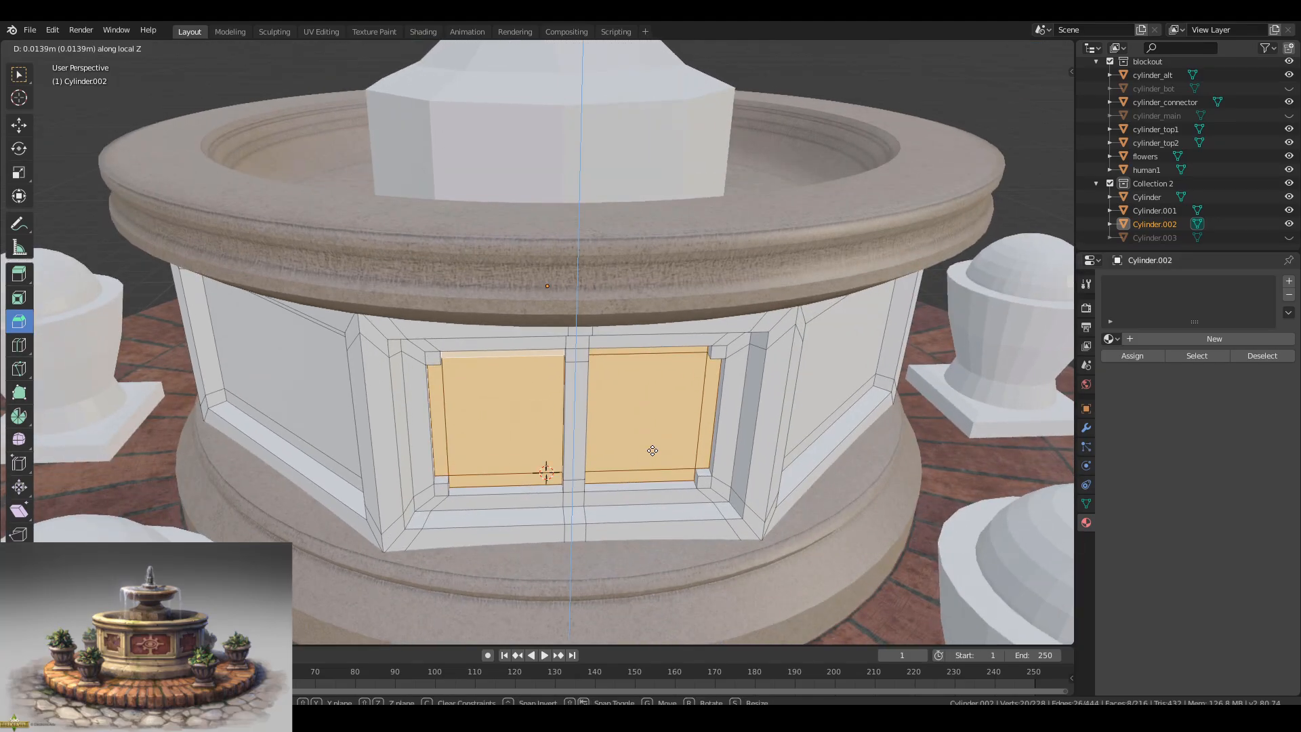
scroll(606, 476, "down", 5)
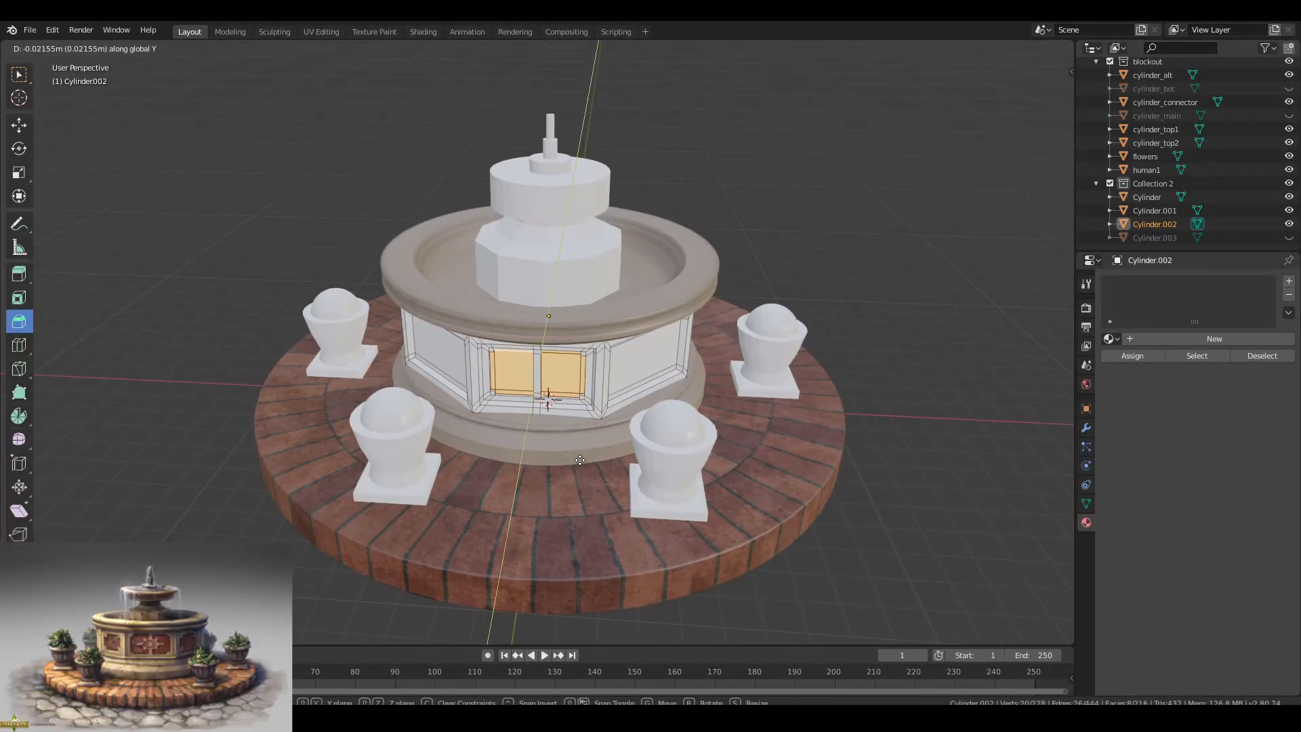
scroll(606, 476, "up", 7)
left_click(606, 476)
Bevel the four outer corner edges of the recessed panel halves and check the shape outside mesh editing.
scroll(596, 468, "down", 1)
key("2")
left_click(589, 450)
middle_click_drag(745, 515, 802, 400)
left_click(787, 330, "shift")
left_click(778, 171, "shift")
middle_click_drag(778, 203, 637, 217)
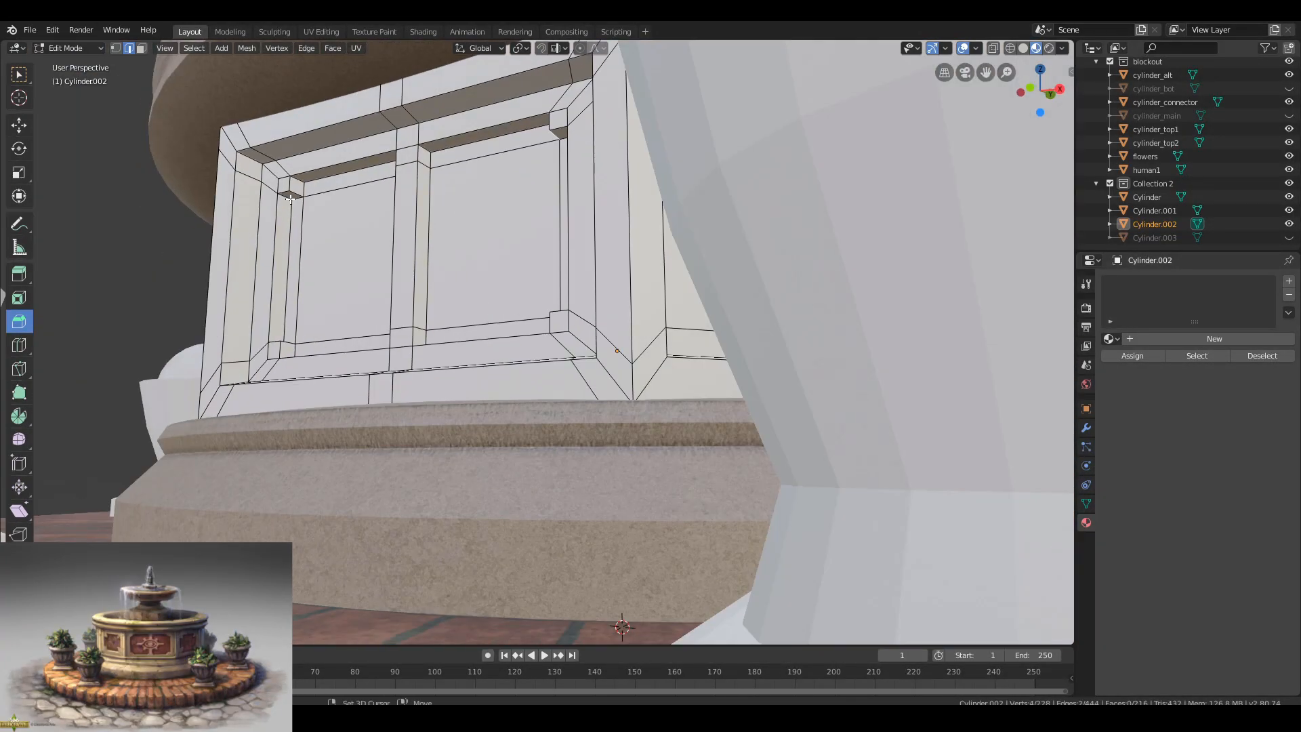
left_click(276, 111, "shift")
middle_click_drag(379, 176, 515, 312)
scroll(515, 311, "up", 2)
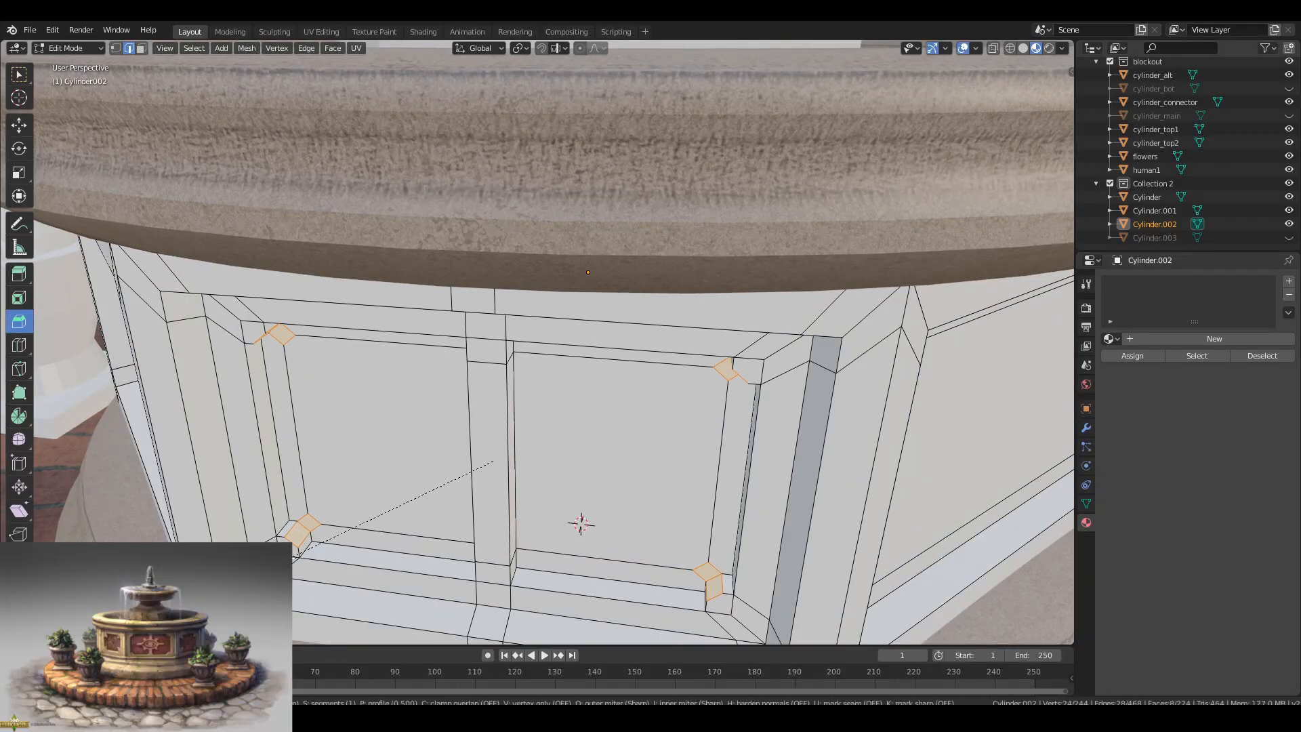
key("Tab")
scroll(592, 406, "down", 4)
middle_click_drag(542, 366, 564, 410)
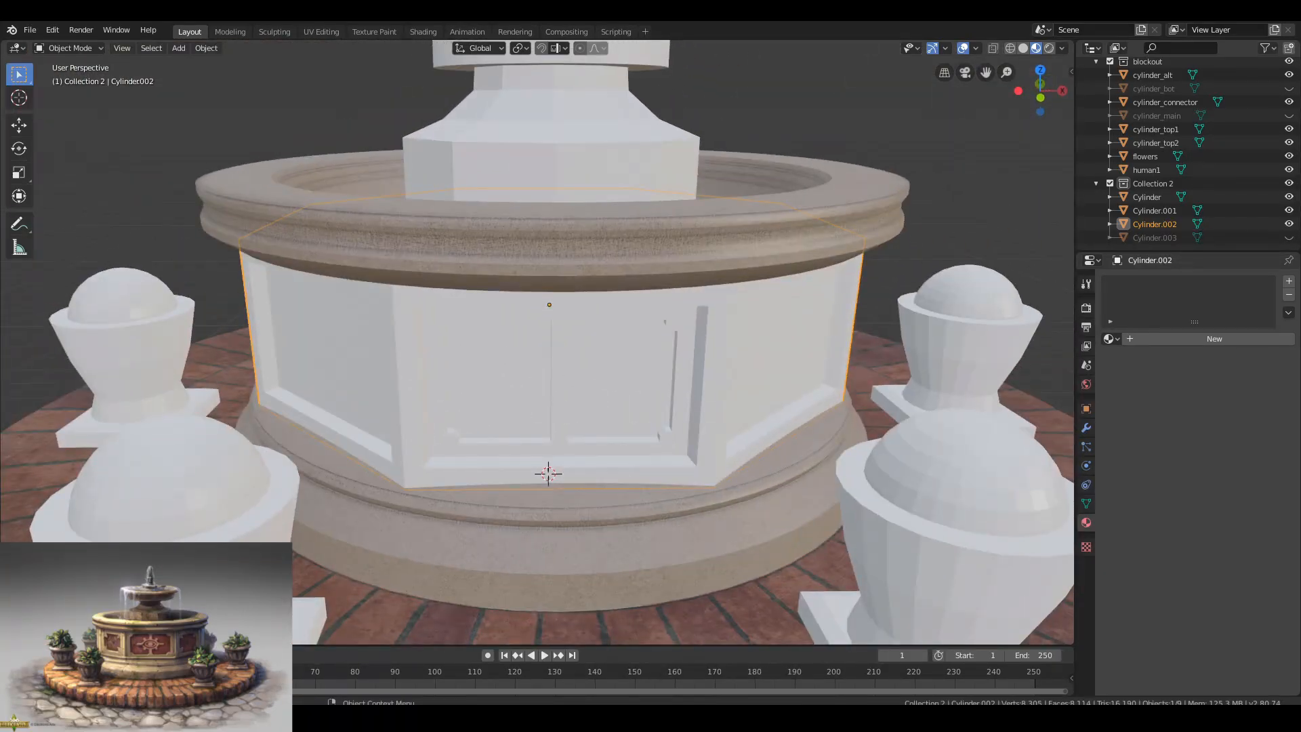
Add two unslid horizontal loop cuts across the front panel's centre strip and scale them apart along Z by about 2.19.
scroll(569, 364, "up", 3)
key("Tab")
scroll(572, 320, "up", 1)
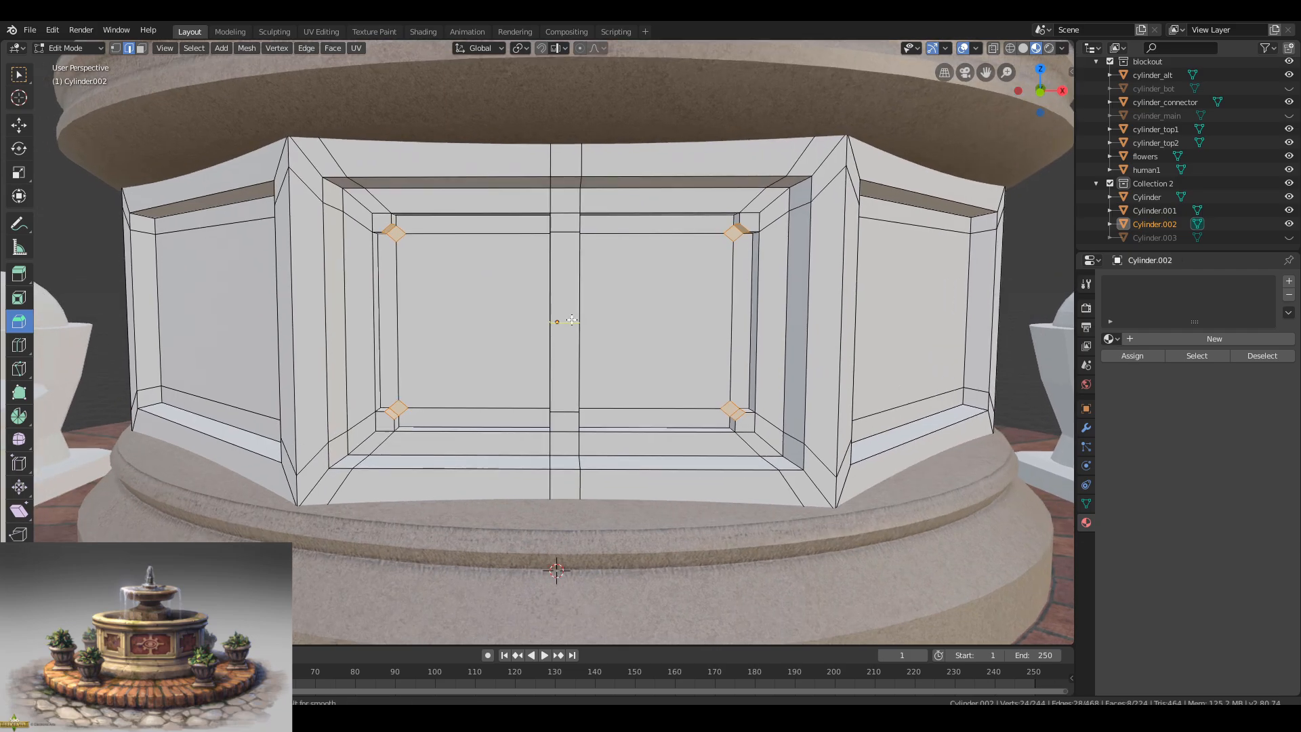
right_click(571, 319)
key("s")
key("z")
right_click(637, 329)
key("s")
key("z")
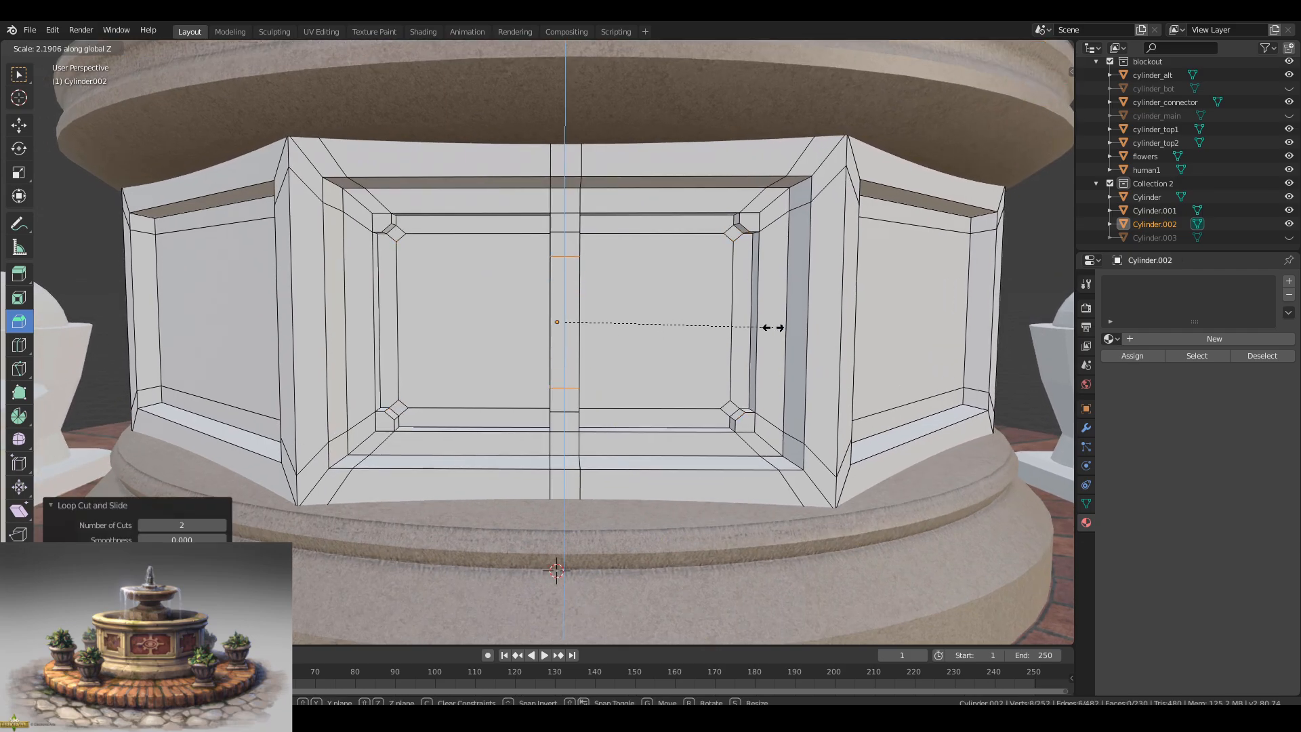
left_click(773, 329)
Check the panelled wall outside mesh editing and switch the viewport to solid shading.
scroll(691, 332, "down", 7)
scroll(610, 312, "up", 1)
mouse_move(596, 292)
middle_mouse_down()
mouse_move(596, 318)
mouse_move(598, 273)
mouse_move(637, 302)
mouse_move(563, 309)
middle_mouse_up()
key("Tab")
scroll(596, 309, "up", 3)
key("z")
scroll(598, 273, "down", 4)
scroll(562, 309, "up", 5)
key("Tab")
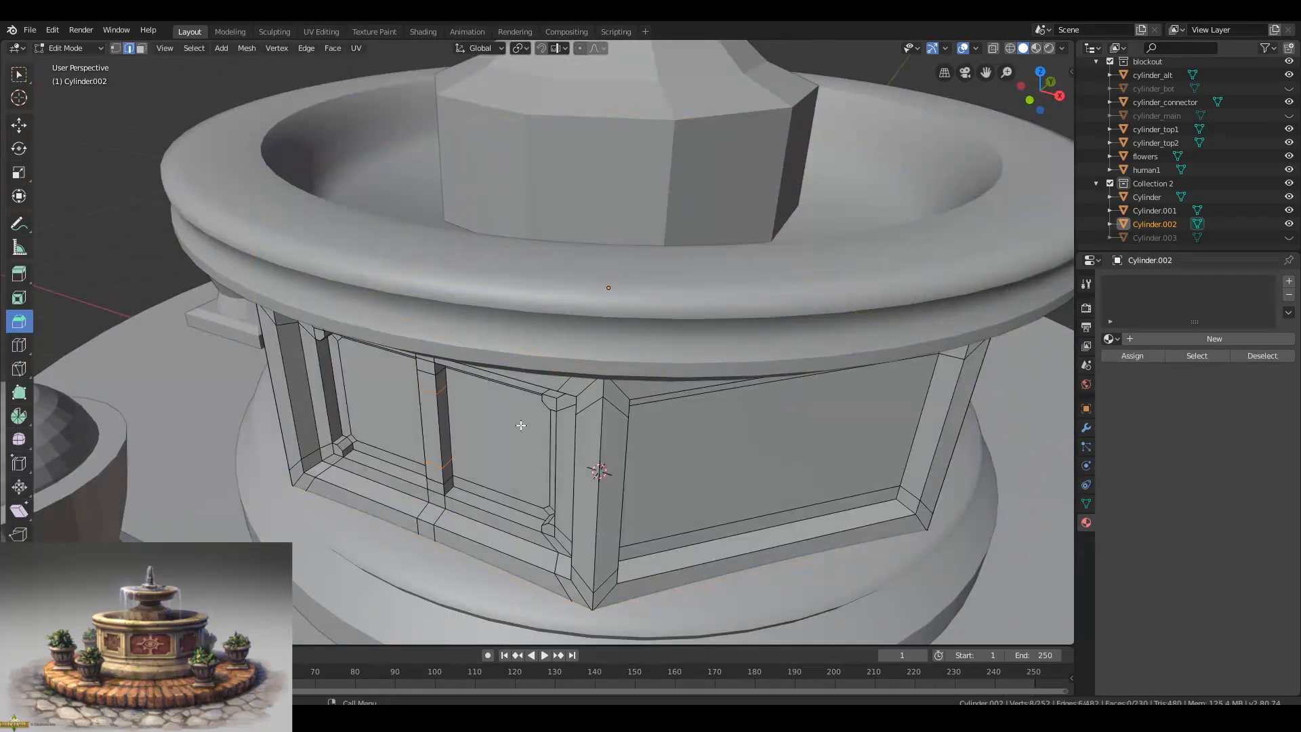
Select the recessed faces of both front panel halves and move them along the global Y axis.
middle_click_drag(523, 427, 609, 315)
key("3")
left_click(608, 315)
scroll(610, 315, "up", 3)
left_click(788, 436, "shift")
left_click(349, 422, "shift")
left_click(335, 379, "shift")
left_click(380, 318, "shift")
left_click(344, 196, "shift")
left_click(383, 185, "shift")
middle_click_drag(576, 230, 469, 237)
key("g")
key("y")
left_click(436, 373)
Delete the middle section of the front panel's centre strip together with its side faces.
mouse_move(360, 376)
middle_mouse_down()
mouse_move(406, 375)
mouse_move(362, 371)
middle_mouse_up()
left_click(447, 330)
left_click(429, 330, "shift")
middle_click_drag(429, 330, 528, 314)
Select the two open vertical edges beside the removed strip section and bridge them with a face.
key("2")
middle_click_drag(758, 315, 531, 212)
left_click(607, 322)
scroll(532, 212, "up", 5)
middle_click_drag(630, 381, 603, 434)
left_click(580, 317)
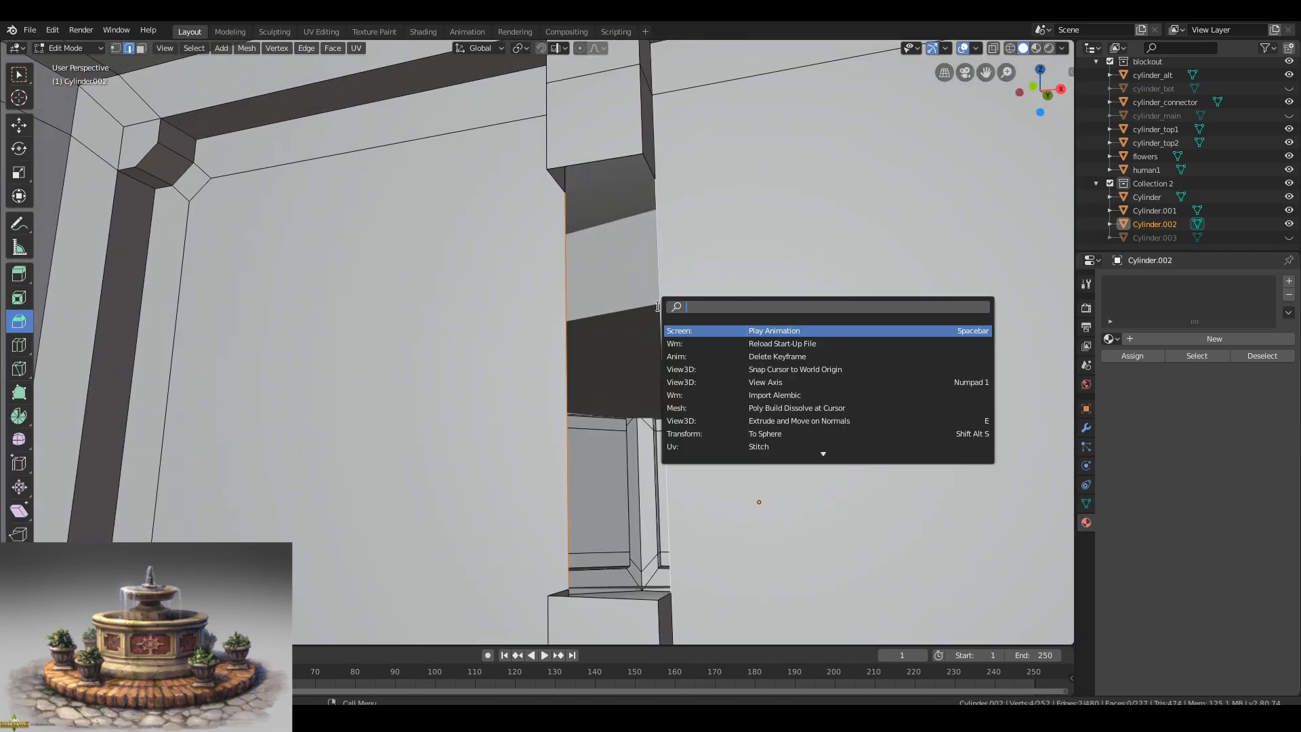
type("bridge")
key("Return")
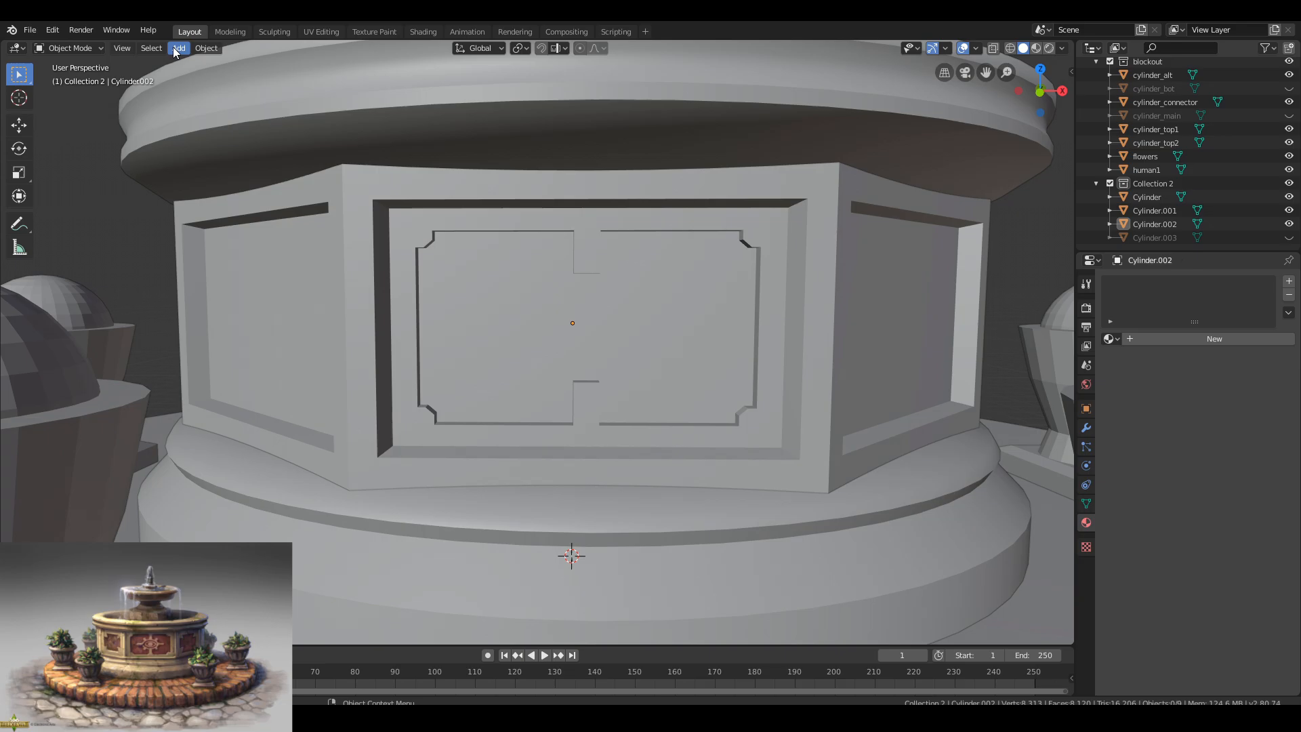
Add a 32-sided cylinder and move it up and out along Y in front of the front panel.
left_click(175, 49)
mouse_move(203, 64)
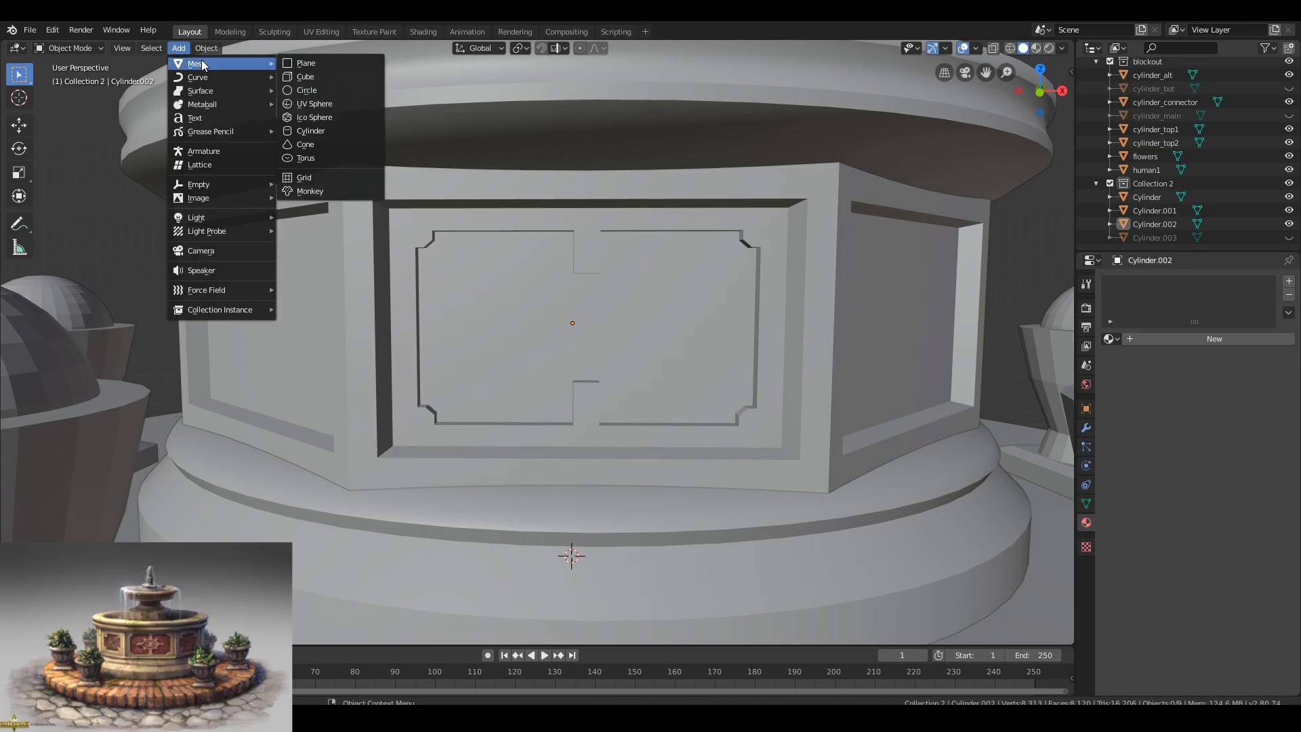
left_click(332, 133)
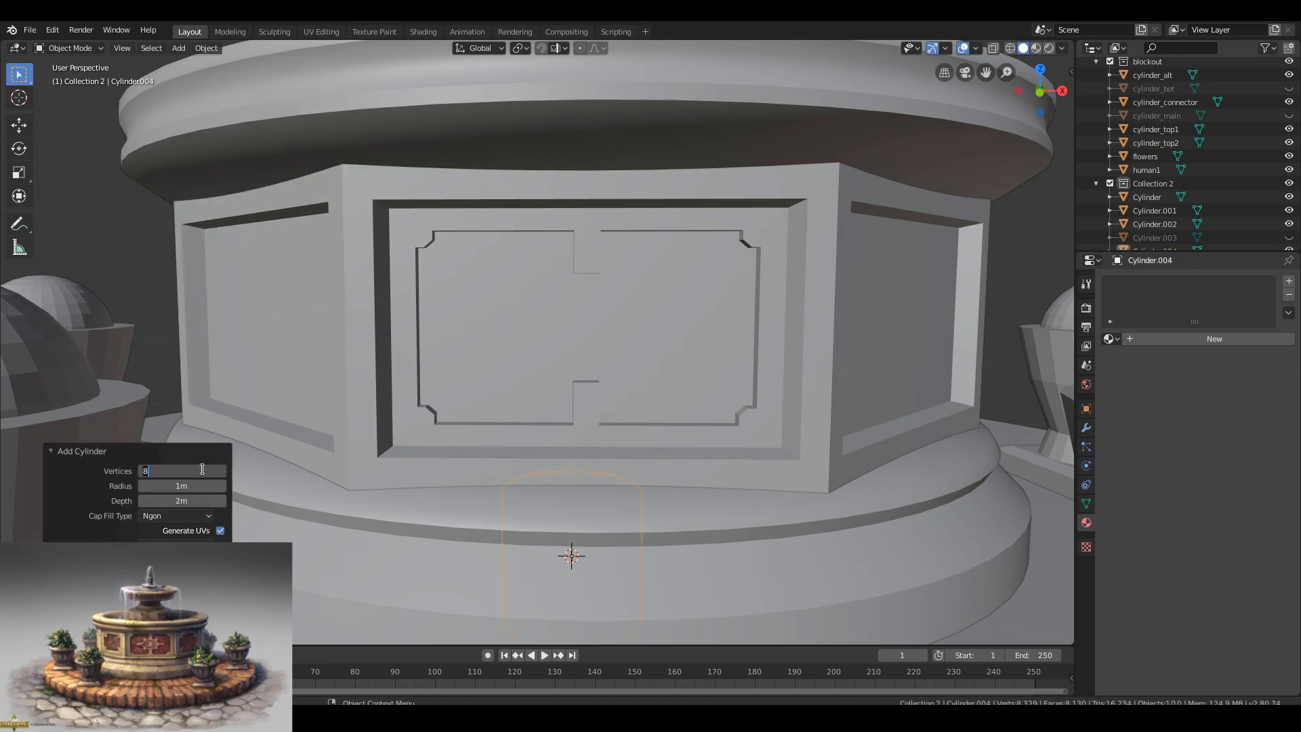
scroll(549, 471, "down", 6)
key("r")
key("z")
key("y")
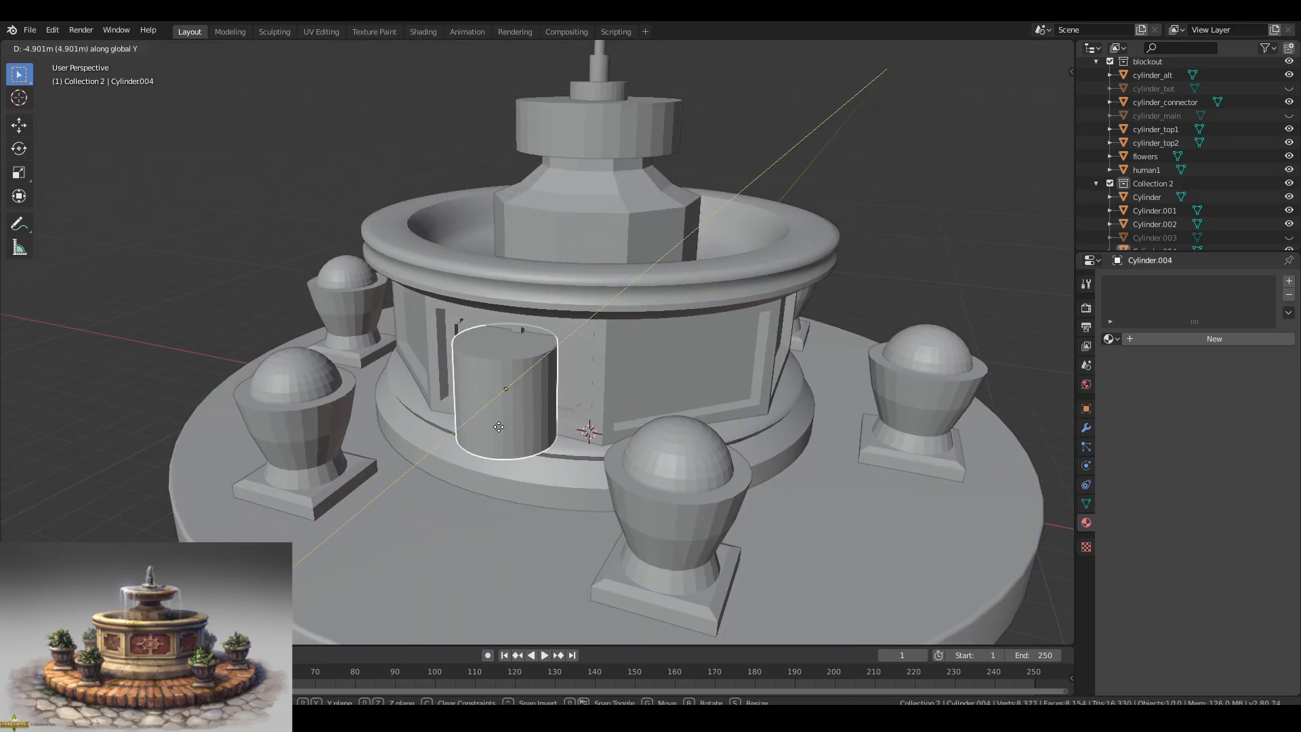
key("r")
key("y")
key("9")
key("Escape")
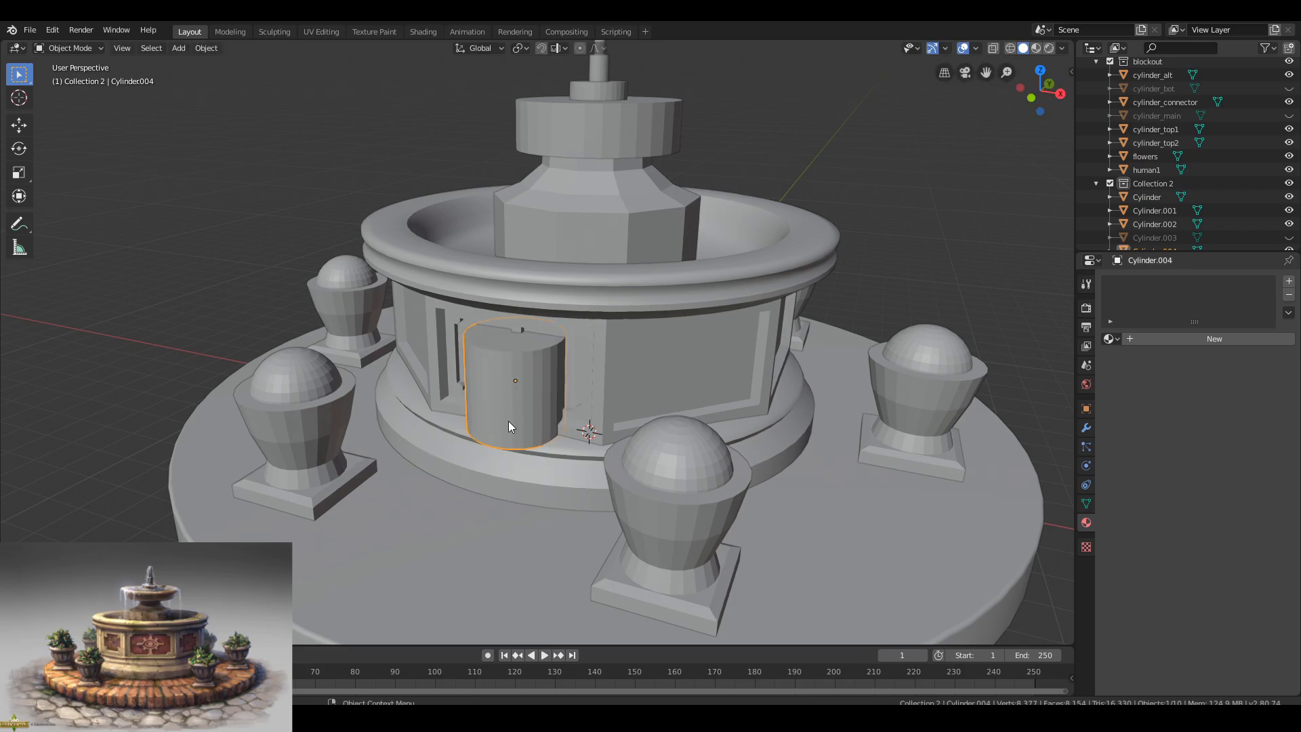
Rotate the cylinder 90 degrees around the global X axis.
key("r")
key("x")
key("9")
key("0")
key("Return")
Scale the cylinder along the Z and Y axes to turn it into a flat oval disc.
middle_click_drag(509, 421, 606, 421)
scroll(612, 497, "up", 1)
scroll(630, 496, "up", 3)
middle_click_drag(715, 486, 800, 474)
key("s")
key("z")
left_click(739, 452)
key("s")
key("y")
left_click(723, 397)
Reposition the oval disc and move its cap face along Y in mesh editing to adjust the thickness.
key("g")
middle_click_drag(758, 434, 631, 376)
left_click(745, 403)
key("Tab")
left_click(418, 373)
key("g")
key("y")
left_click(830, 375)
key("Tab")
middle_click_drag(830, 375, 635, 410)
Move the oval disc along Y into the front panel until only a thin rim protrudes.
key("g")
key("y")
left_click(665, 373)
left_click(758, 396)
key("g")
key("y")
left_click(819, 409)
scroll(767, 396, "up", 4)
key("g")
key("y")
left_click(614, 339)
scroll(679, 368, "down", 2)
Move the oval disc along Z in the front view to centre it vertically on the front panel.
key("KP_1")
key("g")
key("z")
left_click(673, 368)
scroll(635, 411, "down", 6)
left_click(272, 227)
scroll(356, 297, "down", 2)
scroll(356, 297, "up", 2)
Select two neighbouring rim faces of the oval disc at each of its two upper diagonals.
middle_click_drag(356, 297, 394, 301)
scroll(394, 301, "up", 2)
key("Tab")
scroll(509, 386, "up", 6)
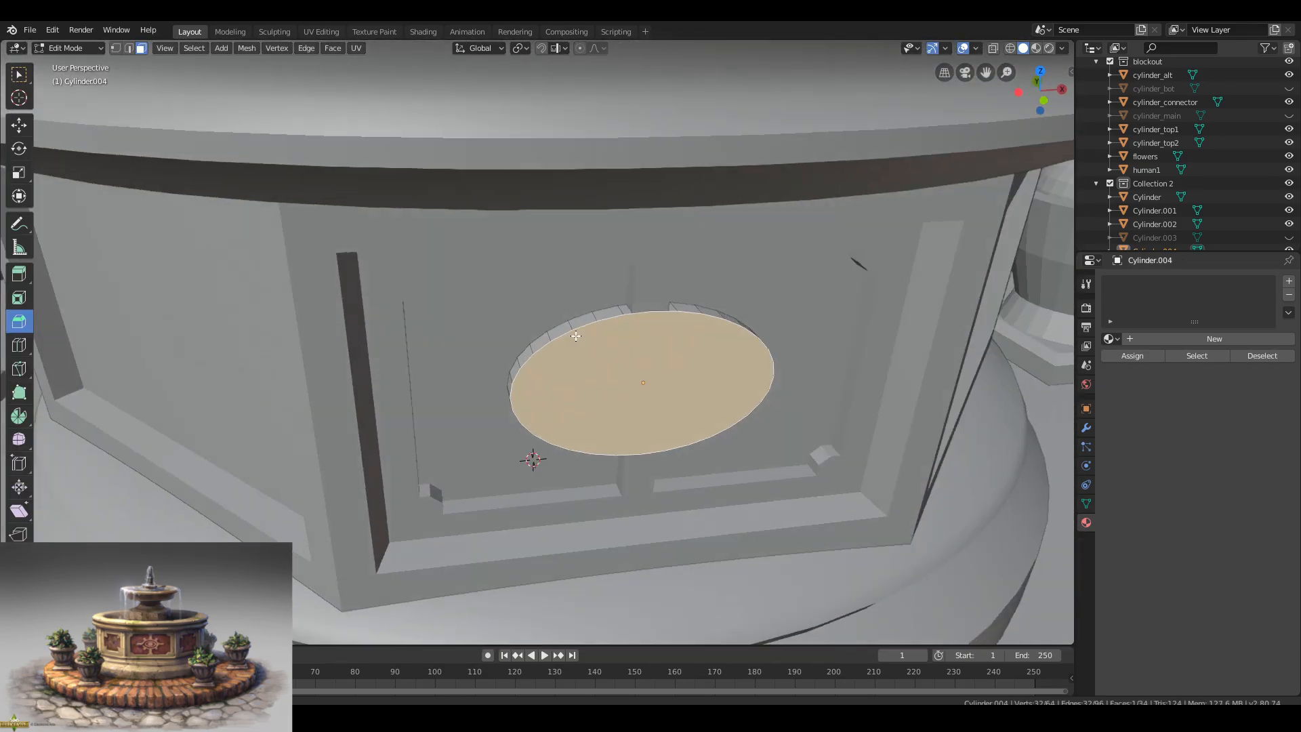
left_click(595, 330)
middle_click_drag(575, 336, 634, 354)
left_click(634, 354, "shift")
left_click(657, 364, "shift")
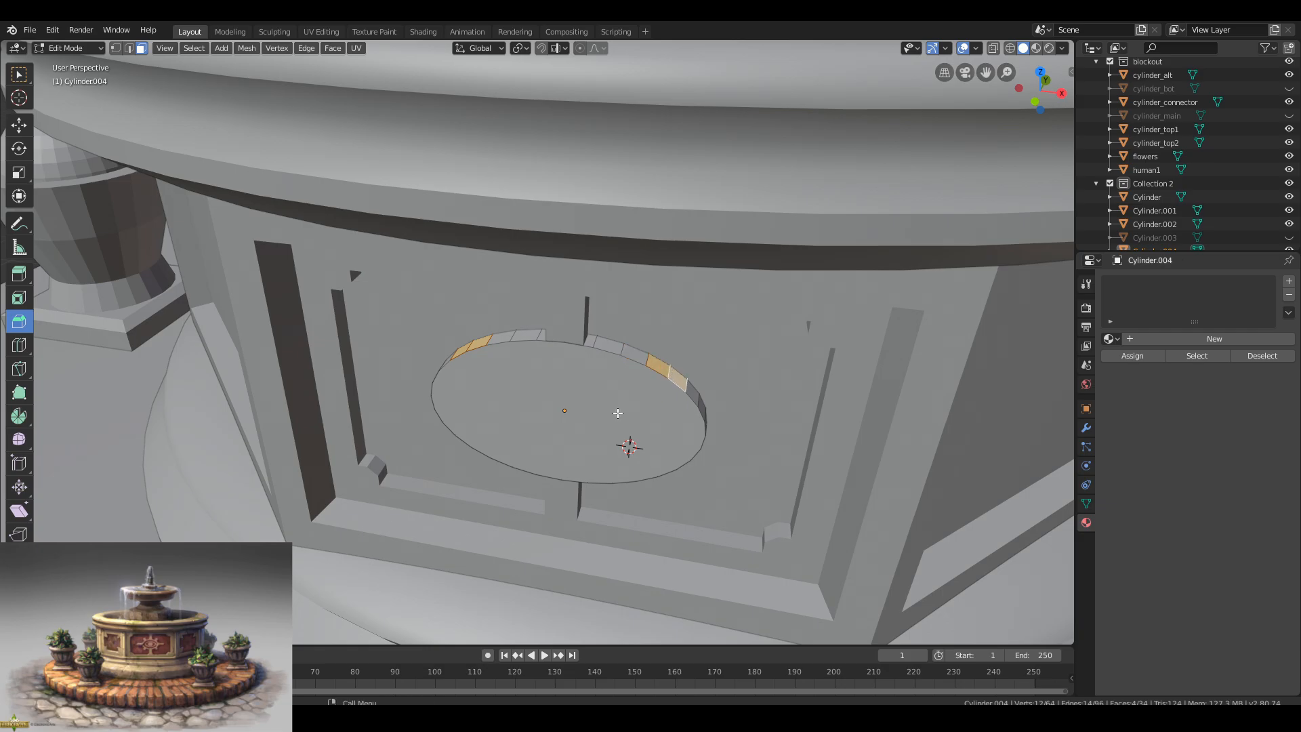
Add two neighbouring rim faces at each of the oval disc's lower diagonals to the selection.
middle_click_drag(618, 414, 583, 319)
left_click(591, 337, "shift")
middle_click_drag(641, 365, 604, 324)
left_click(546, 288, "shift")
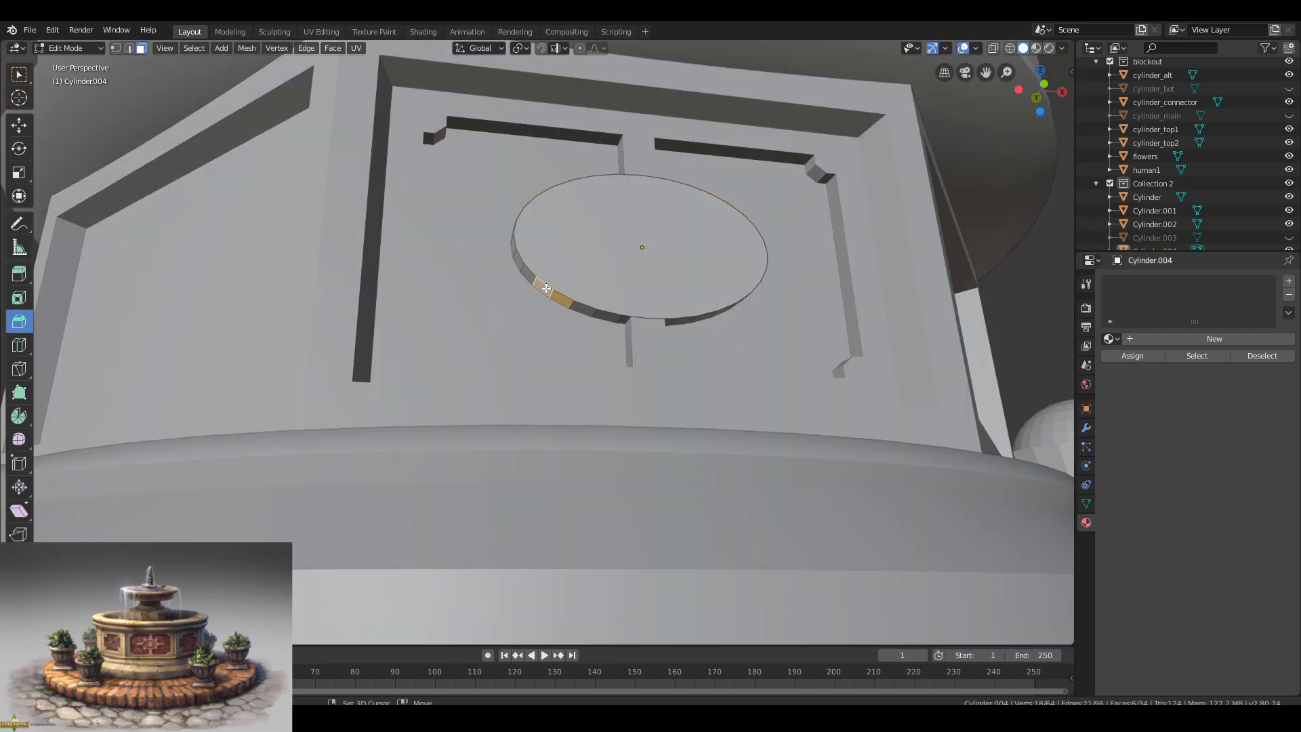
middle_click_drag(546, 289, 478, 289)
left_click(618, 287, "shift")
left_click(633, 277, "shift")
middle_click_drag(633, 278, 646, 289)
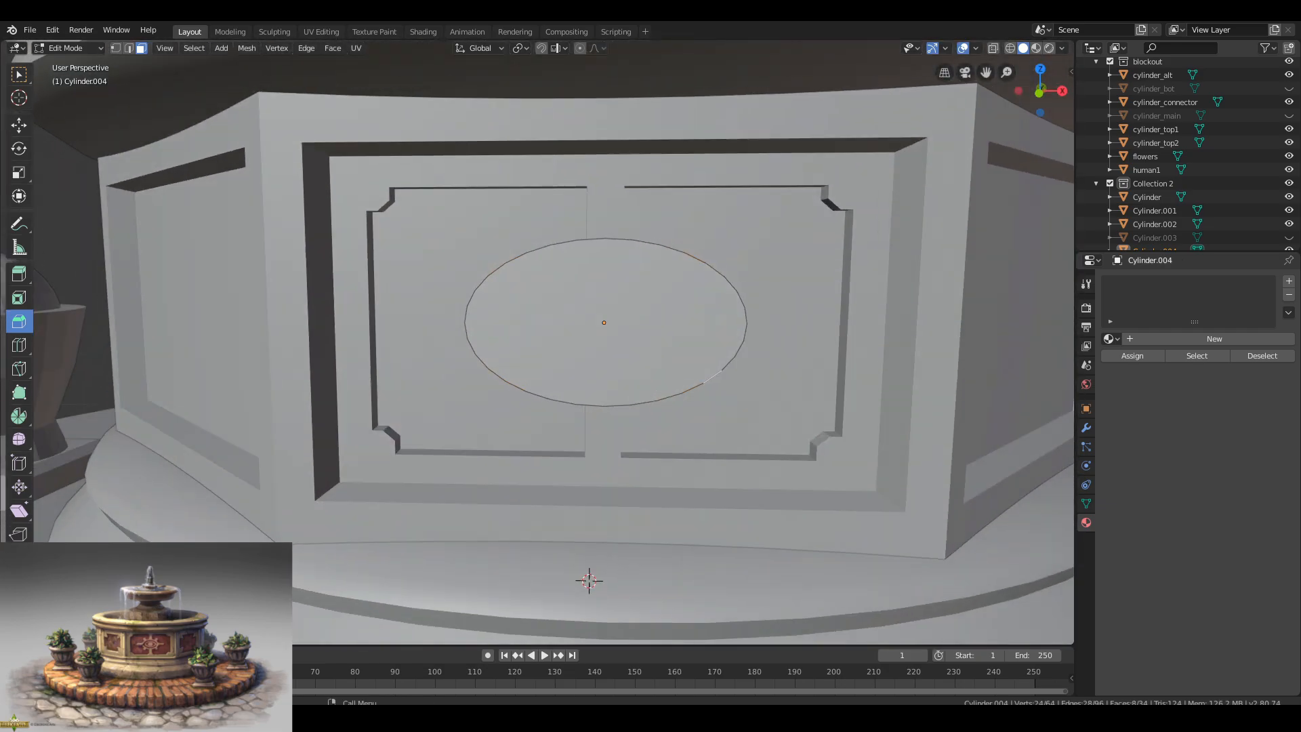
Add the two middle rim faces at the oval disc's left and right ends to the selection.
middle_click_drag(720, 325, 772, 310)
left_click(653, 305, "shift")
left_click(655, 337, "shift")
left_click(552, 301, "shift")
left_click(552, 323, "shift")
middle_click_drag(660, 322, 618, 351)
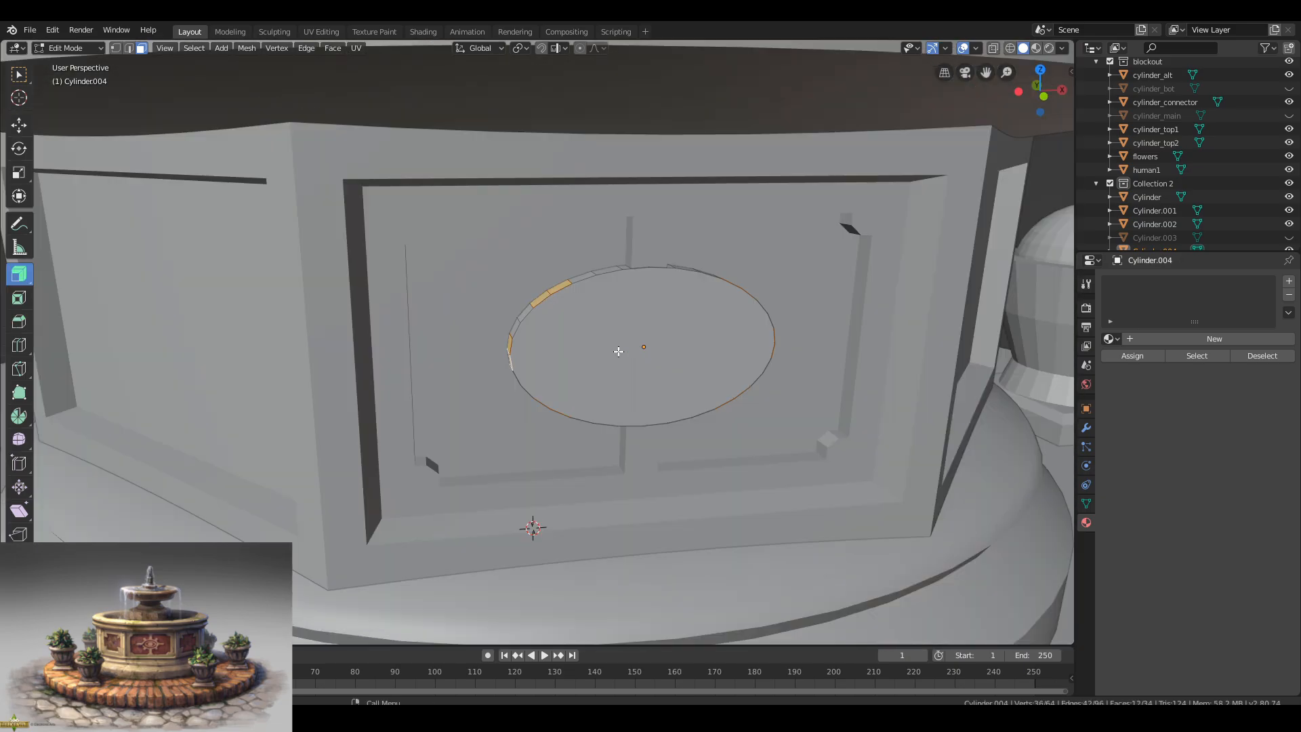
Extrude the selected rim faces of the oval disc outward into six arms and scale the two horizontal arms' end faces.
middle_click_drag(520, 396, 643, 383)
right_click(754, 398)
key("ctrl+z")
left_click(494, 382, "shift")
left_click(569, 362, "shift")
left_click(571, 380, "shift")
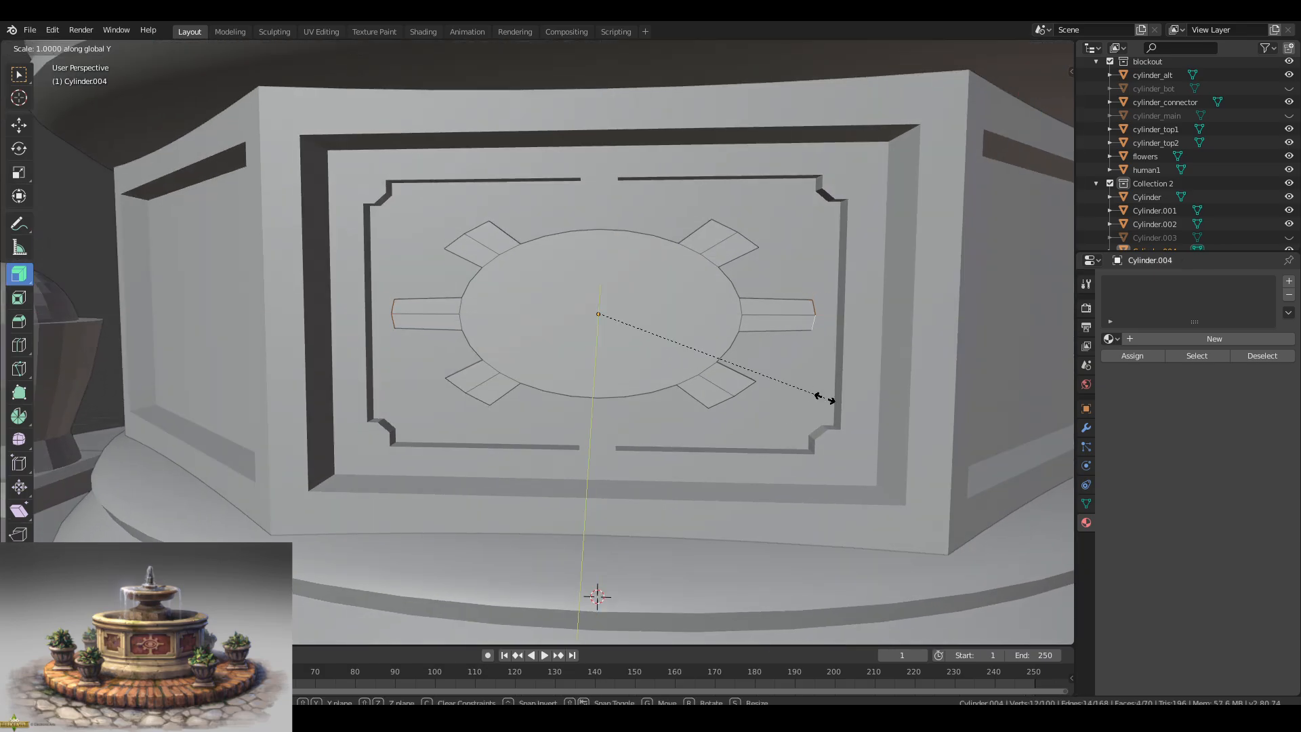
left_click(832, 399)
Select the end faces of the diagonal arms and scale them along X to draw the arms closer to the disc.
middle_click_drag(832, 399, 949, 390)
left_click(573, 313)
middle_click_drag(678, 353, 515, 359)
left_click(580, 346, "shift")
left_click(598, 358, "shift")
key("s")
key("x")
middle_click_drag(598, 362, 704, 439)
left_click(722, 368)
left_click(630, 324, "shift")
key("x")
key("s")
key("x")
left_click(763, 433)
Try to scale and rotate the end faces of the lower-left diagonal arm.
left_click(589, 329)
left_click(603, 347, "shift")
key("s")
left_click(752, 435)
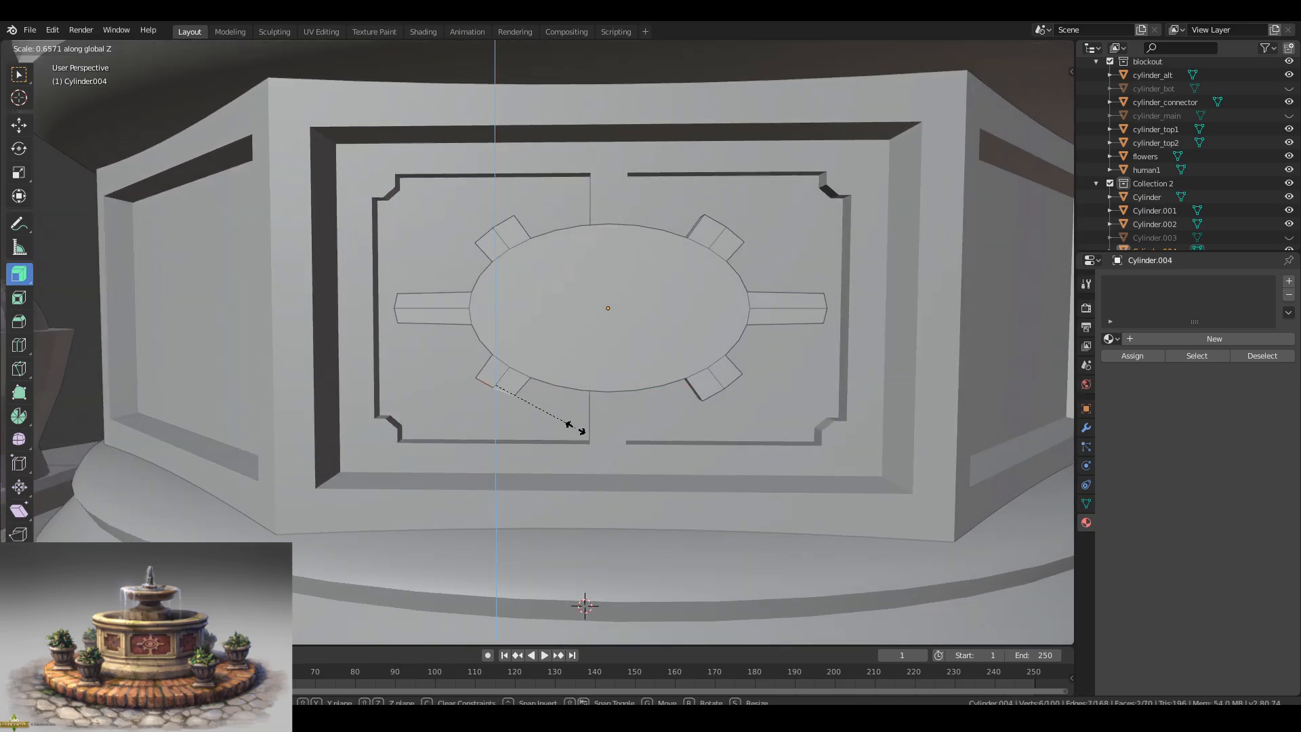
right_click(665, 437)
key("KP_1")
scroll(689, 357, "up", 3)
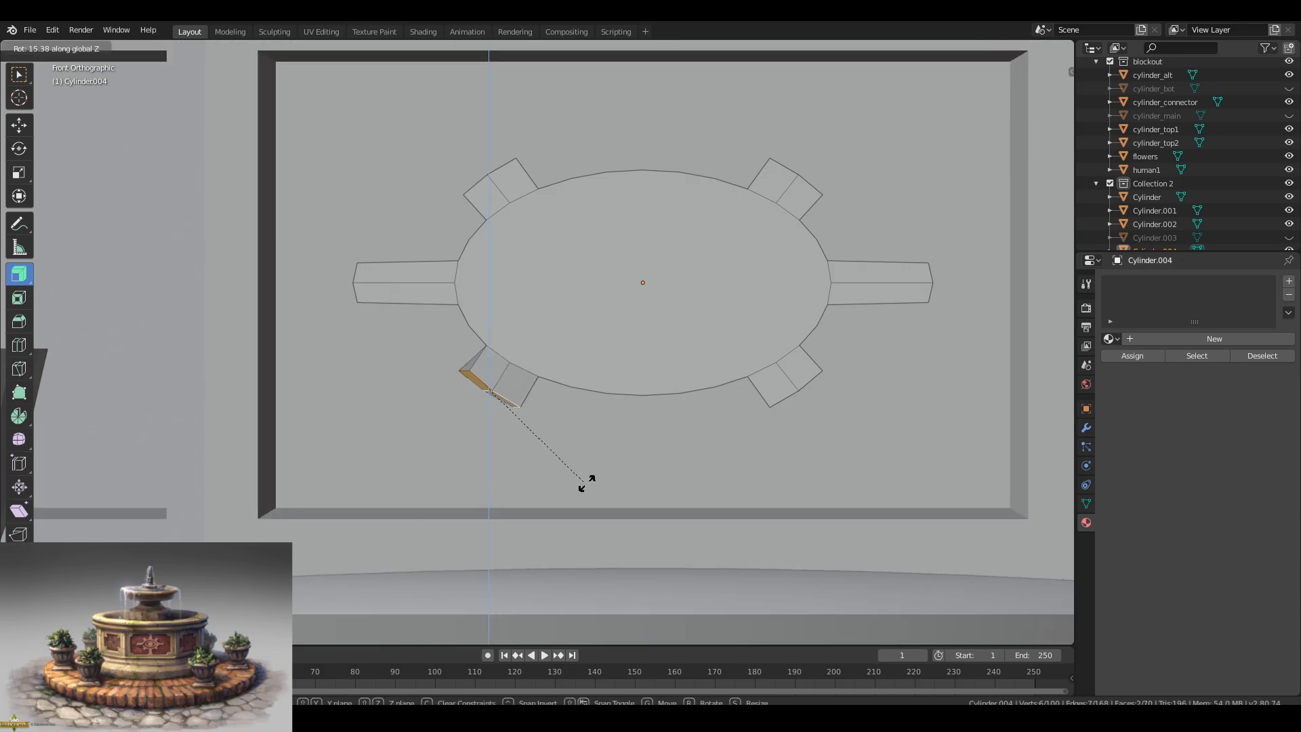
right_click(508, 480)
Adjust the outer corner vertices of the diagonal arms in the front view, using vertex selection with X-ray.
key("Tab")
key("Tab")
left_click(115, 51)
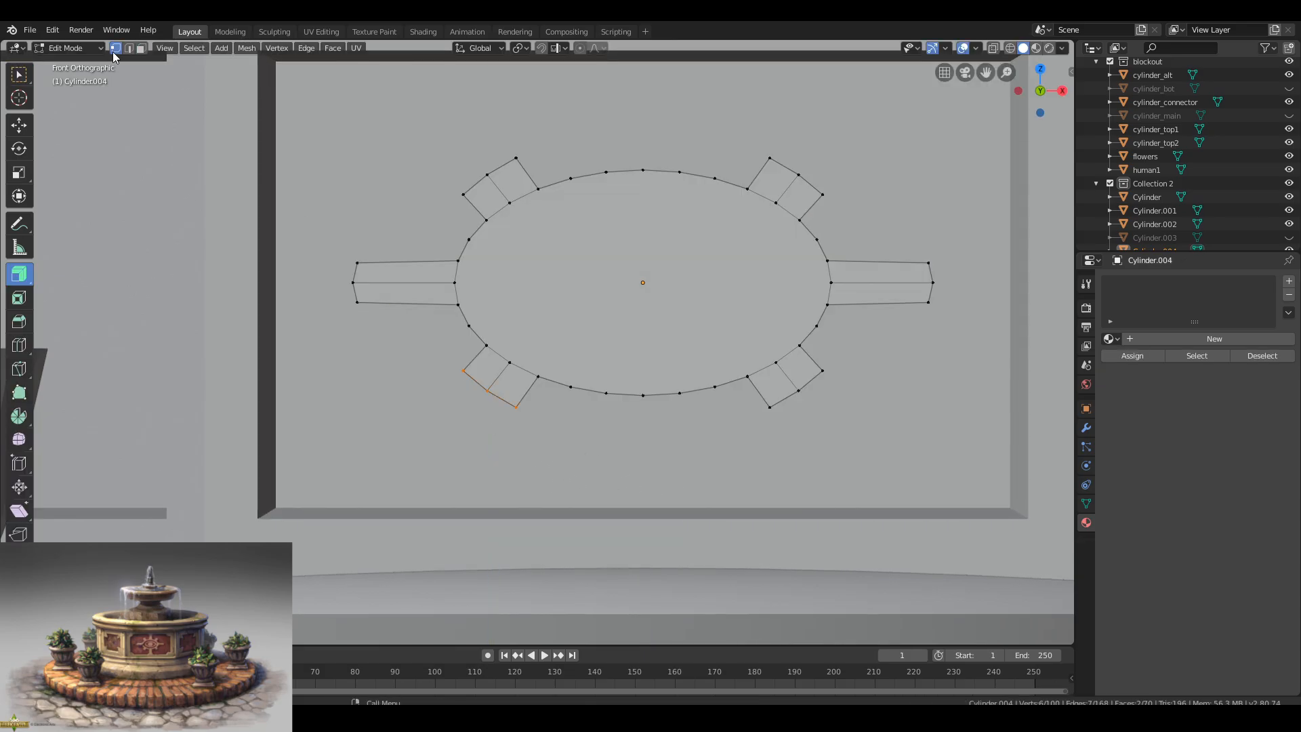
key("alt+z")
left_click(470, 386, "shift")
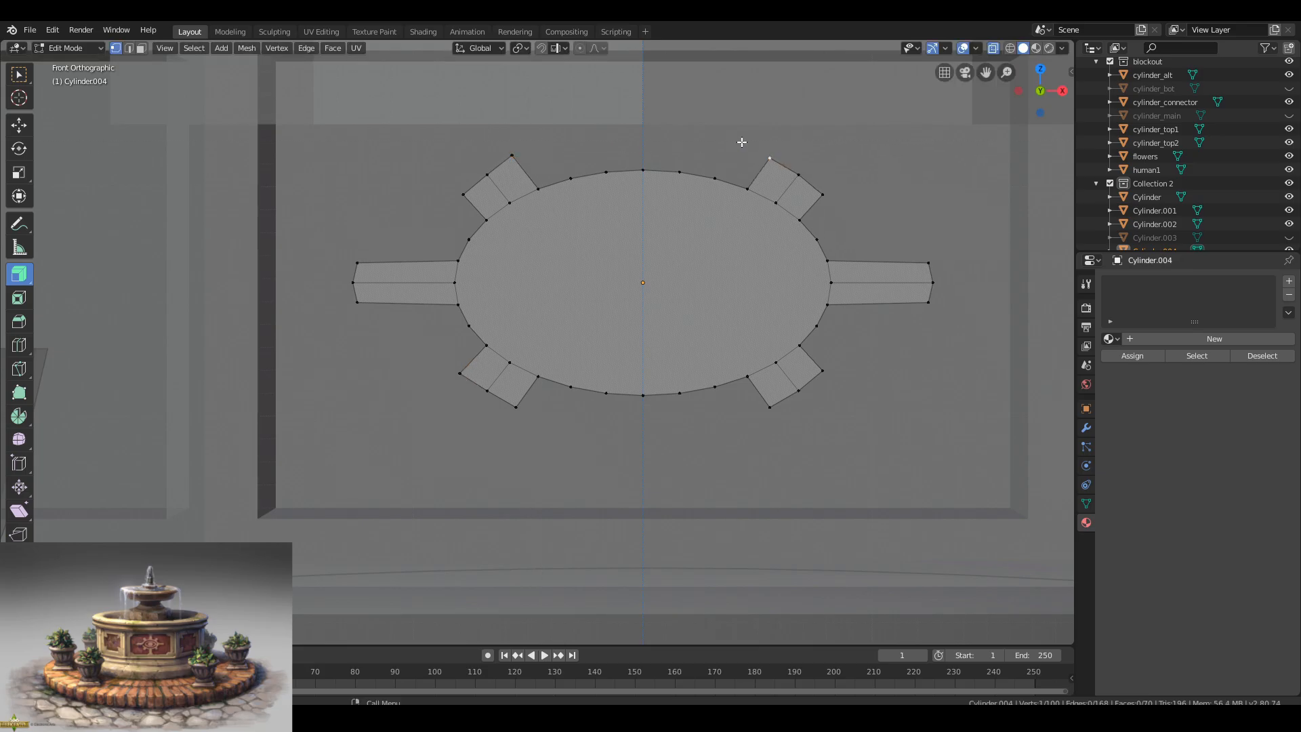
key("Tab")
key("alt+z")
Duplicate the oval ornament in place and rescale the copy.
middle_click_drag(651, 419, 671, 379)
scroll(591, 413, "down", 4)
middle_click_drag(591, 403, 613, 369)
scroll(552, 383, "up", 7)
key("Tab")
key("Tab")
key("shift+d")
right_click(751, 380)
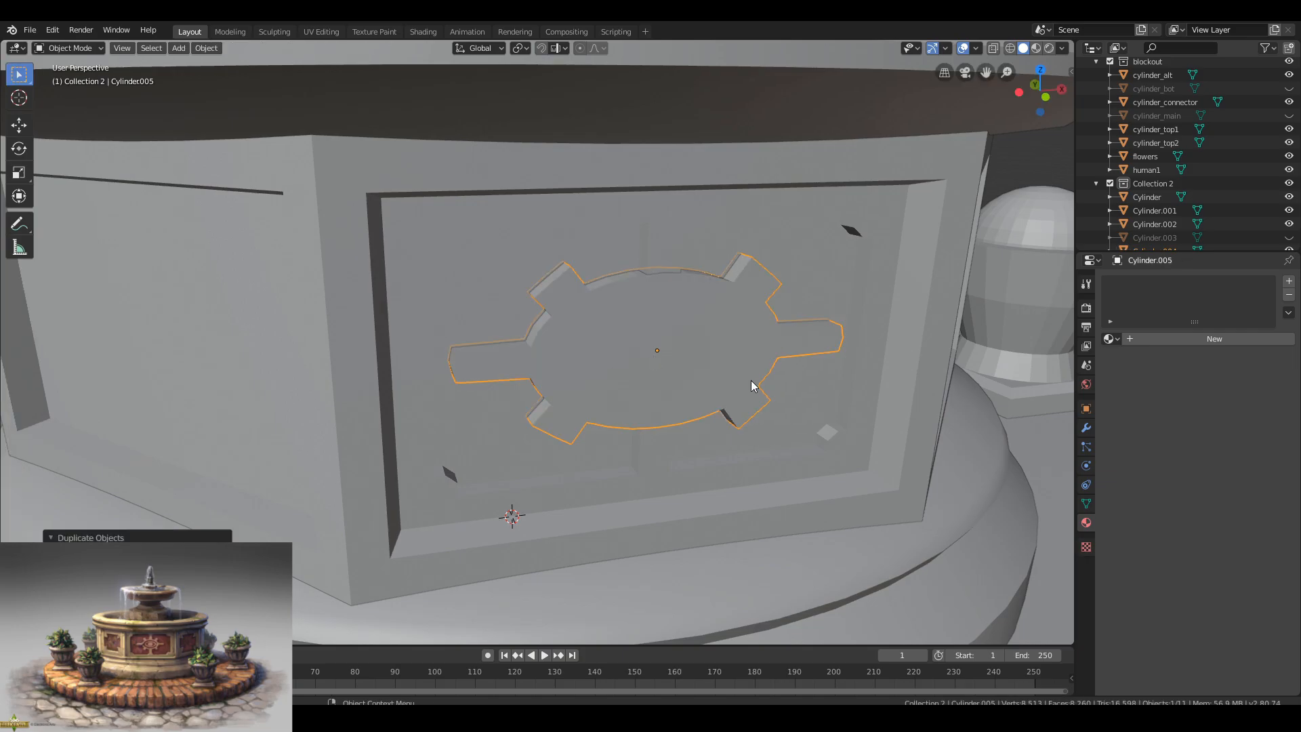
key("s")
left_click(763, 396)
Move the duplicated ornament along Y so it sits clear in front of the panel.
middle_click_drag(779, 406, 793, 418)
key("g")
key("y")
left_click(930, 517)
Try to inset the front oval face of the original ornament.
left_click(643, 363)
key("Tab")
middle_click_drag(649, 360, 632, 346)
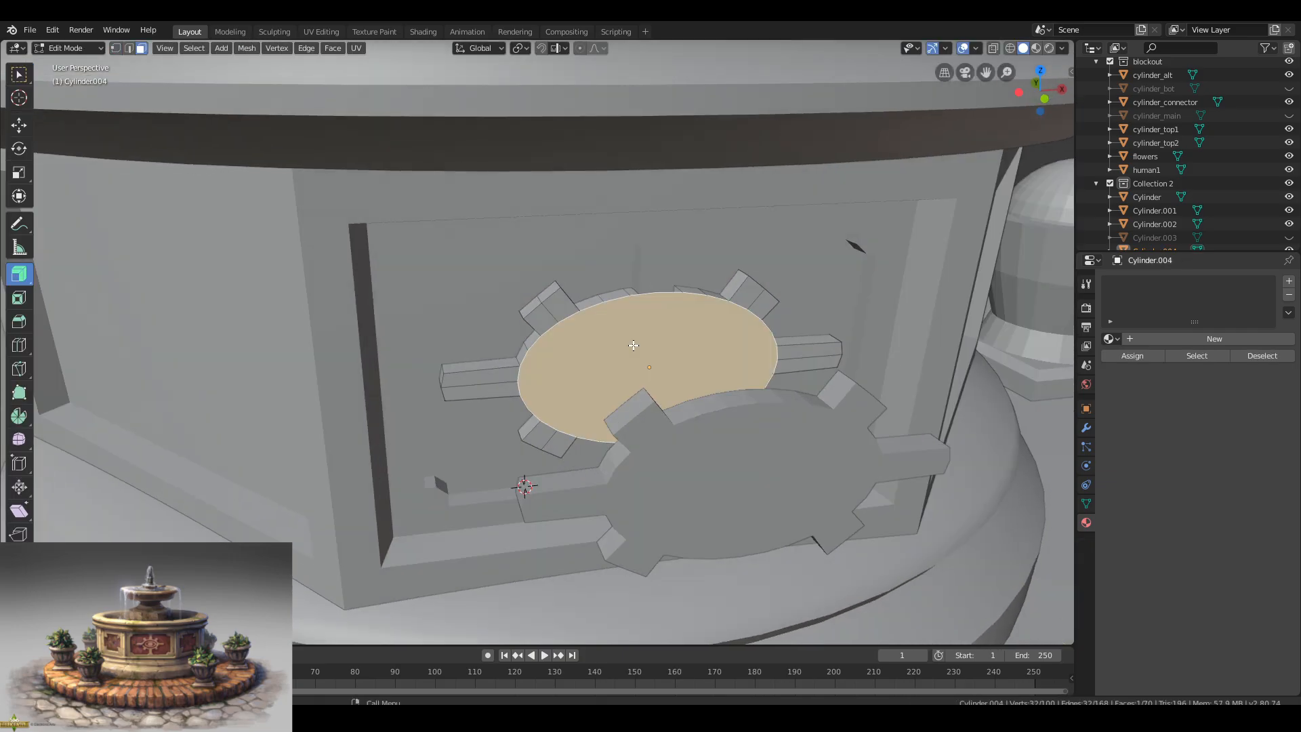
left_click(19, 274)
left_click(19, 298)
left_click_drag(608, 341, 600, 371)
mouse_move(600, 371)
middle_mouse_down()
mouse_move(647, 346)
mouse_move(616, 375)
middle_mouse_up()
key("ctrl+z")
key("ctrl+z")
key("ctrl+z")
Inset the original ornament's front oval face and recess it inward, leaving a raised rim.
key("Tab")
left_click_drag(616, 376, 660, 385)
middle_click_drag(711, 410, 508, 251)
left_click(703, 400)
key("Tab")
In the duplicated ornament, box-select all faces of the three arms on its left half with X-ray on.
left_click(625, 477)
key("Tab")
key("alt+z")
scroll(499, 255, "up", 3)
key("b")
left_click_drag(605, 84, 511, 171)
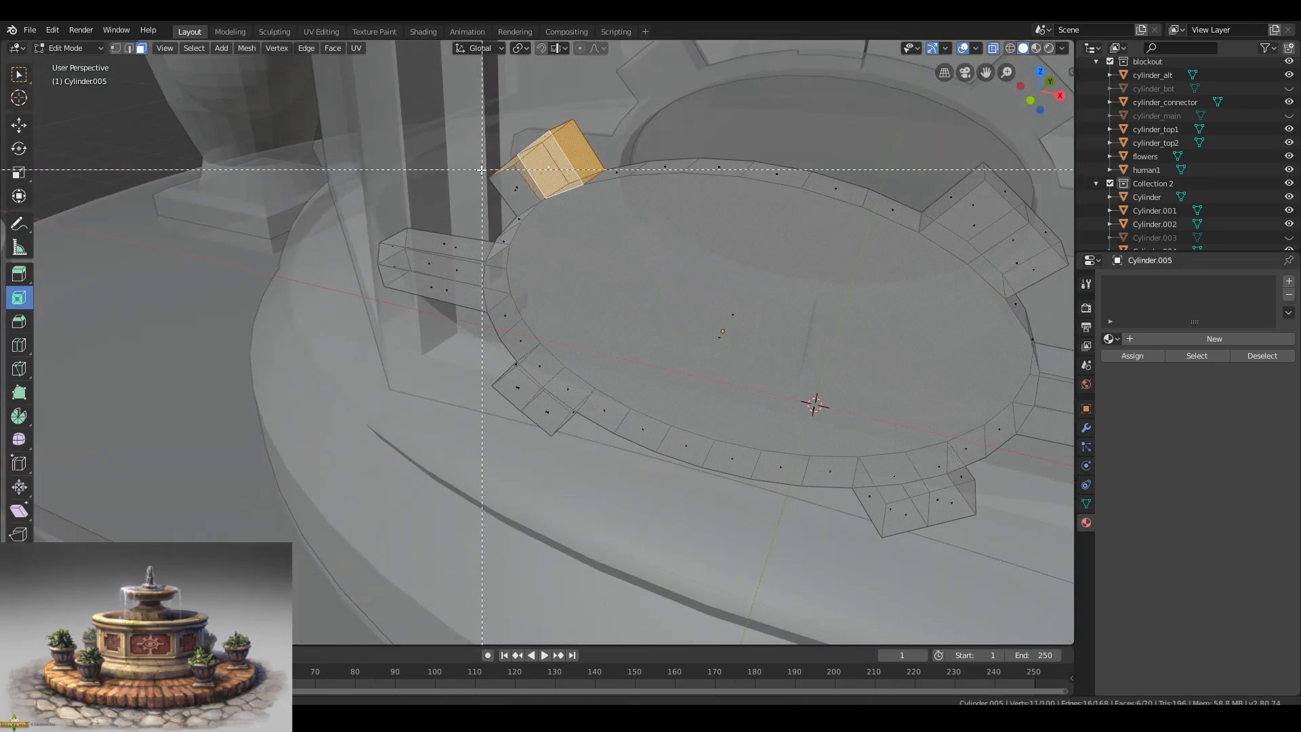
left_click_drag(384, 322, 381, 320)
middle_click_drag(406, 309, 473, 251)
key("b")
left_click_drag(473, 190, 496, 220)
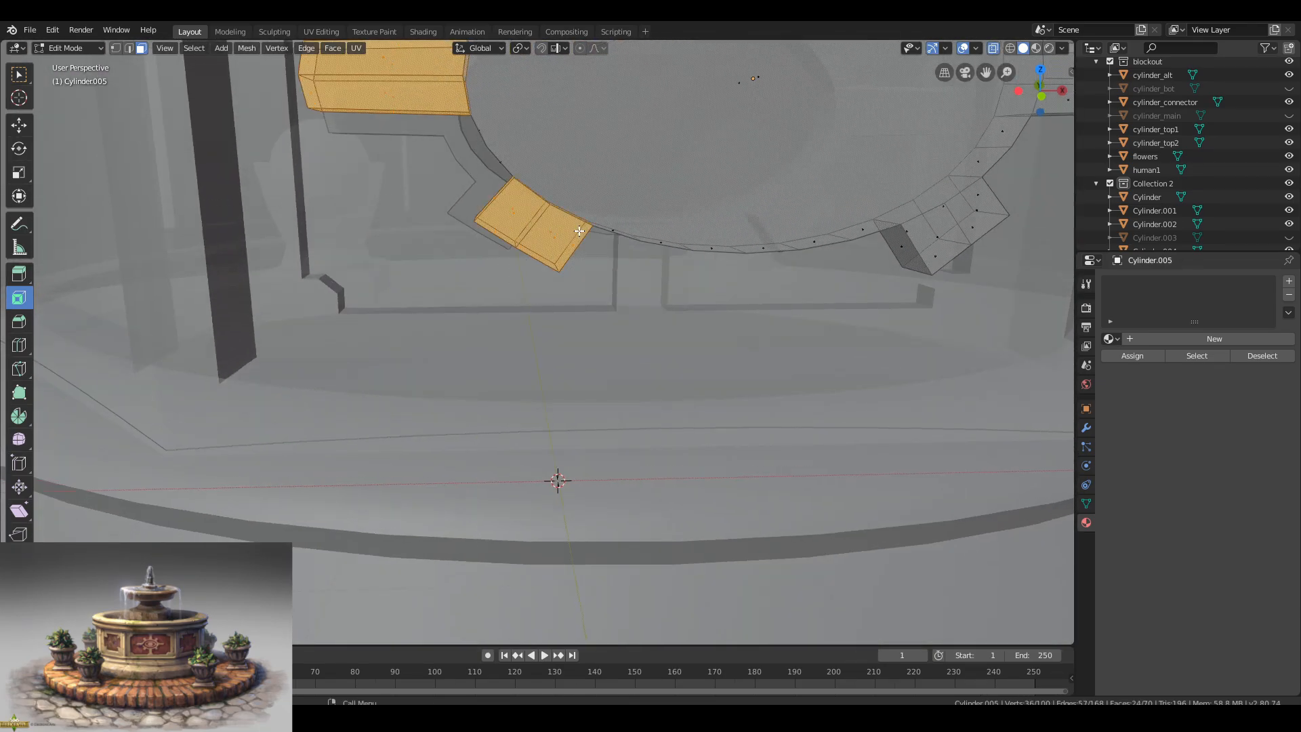
Add the remaining arms to the selection and delete all arm faces from the duplicated ornament.
middle_click_drag(579, 231, 685, 355)
left_click_drag(685, 355, 629, 296, "shift")
left_click_drag(891, 192, 746, 75, "shift")
middle_click_drag(746, 76, 685, 356, "shift")
scroll(521, 282, "down", 3)
key("x")
left_click(657, 303)
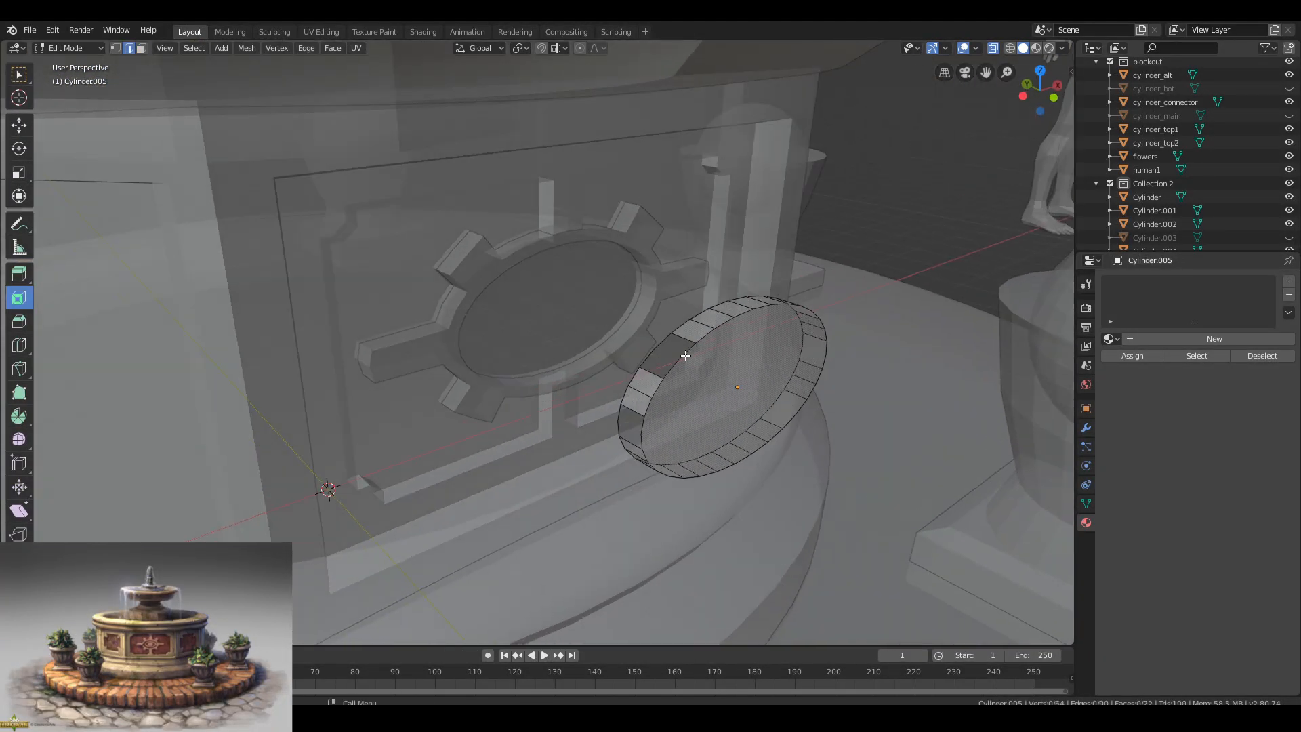
Close the first gaps in the disc's rim by selecting their border loops and running Grid Fill.
left_click(684, 340, "alt")
key("F3")
type("grid")
key("Return")
left_click(646, 405, "alt")
middle_click_drag(710, 411, 636, 441)
left_click(779, 378, "alt+shift")
left_click(501, 460, "alt+shift")
key("F3")
key("Return")
Close the remaining rim gaps by repeating Grid Fill on each border loop, and turn off X-ray.
scroll(636, 442, "up", 3)
left_click(836, 339, "alt")
key("shift+r")
middle_click_drag(836, 340, 641, 269)
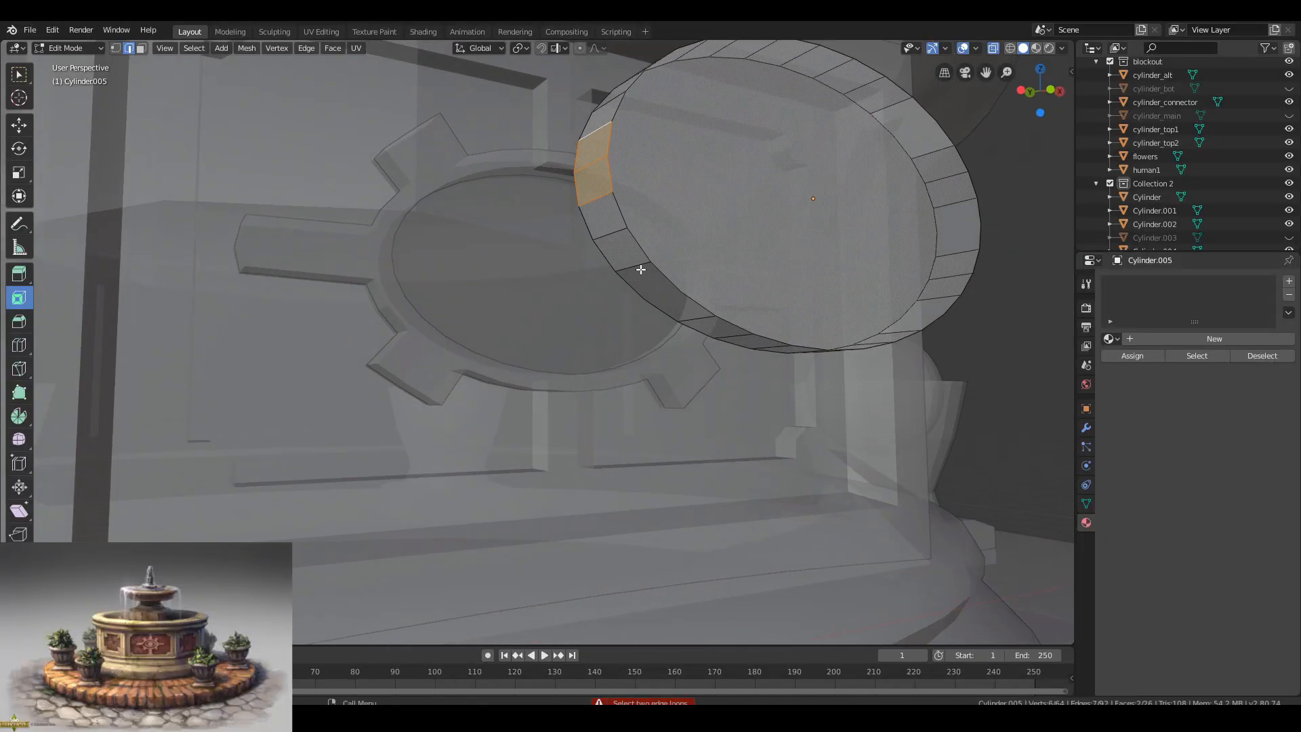
middle_click_drag(825, 309, 874, 423)
left_click(882, 430, "alt")
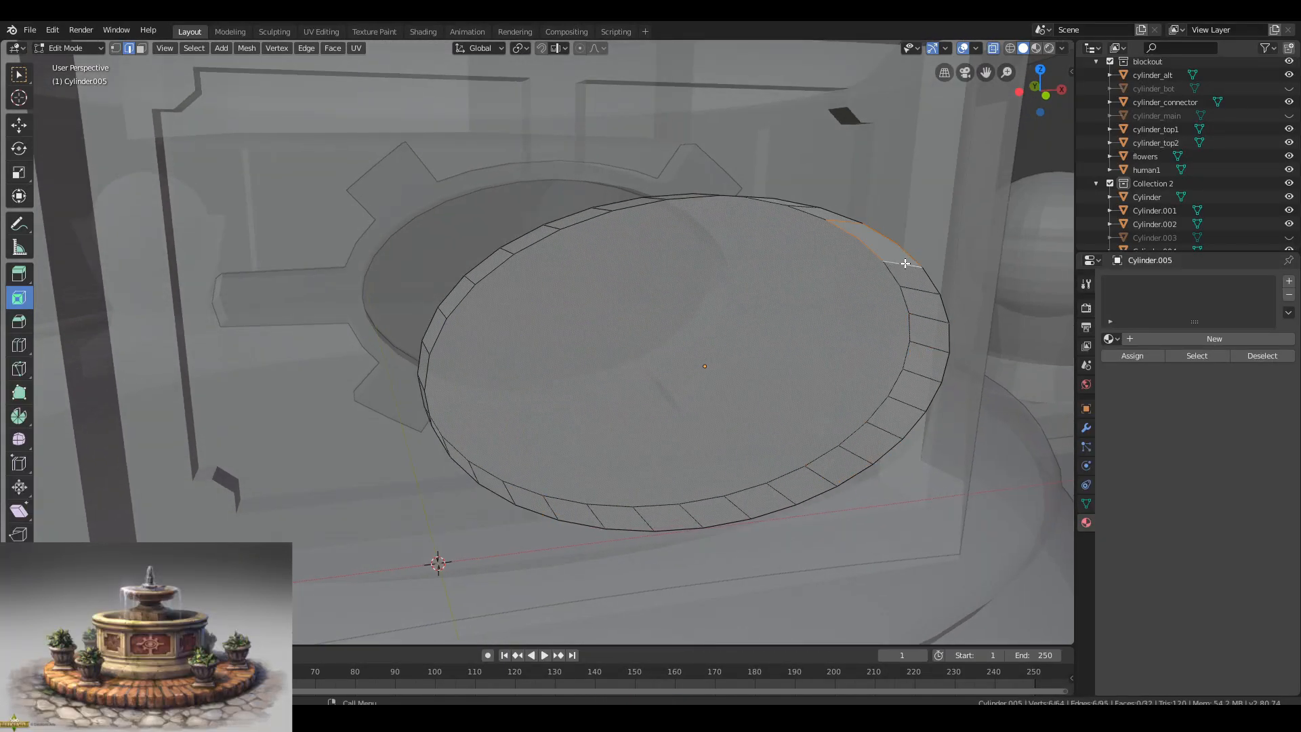
key("shift+r")
mouse_move(797, 283)
middle_mouse_down()
mouse_move(776, 299)
mouse_move(778, 276)
middle_mouse_up()
key("Tab")
left_click(993, 48)
Try to inset the front face of the duplicated oval disc.
scroll(664, 311, "down", 4)
middle_click_drag(664, 312, 552, 381)
key("Tab")
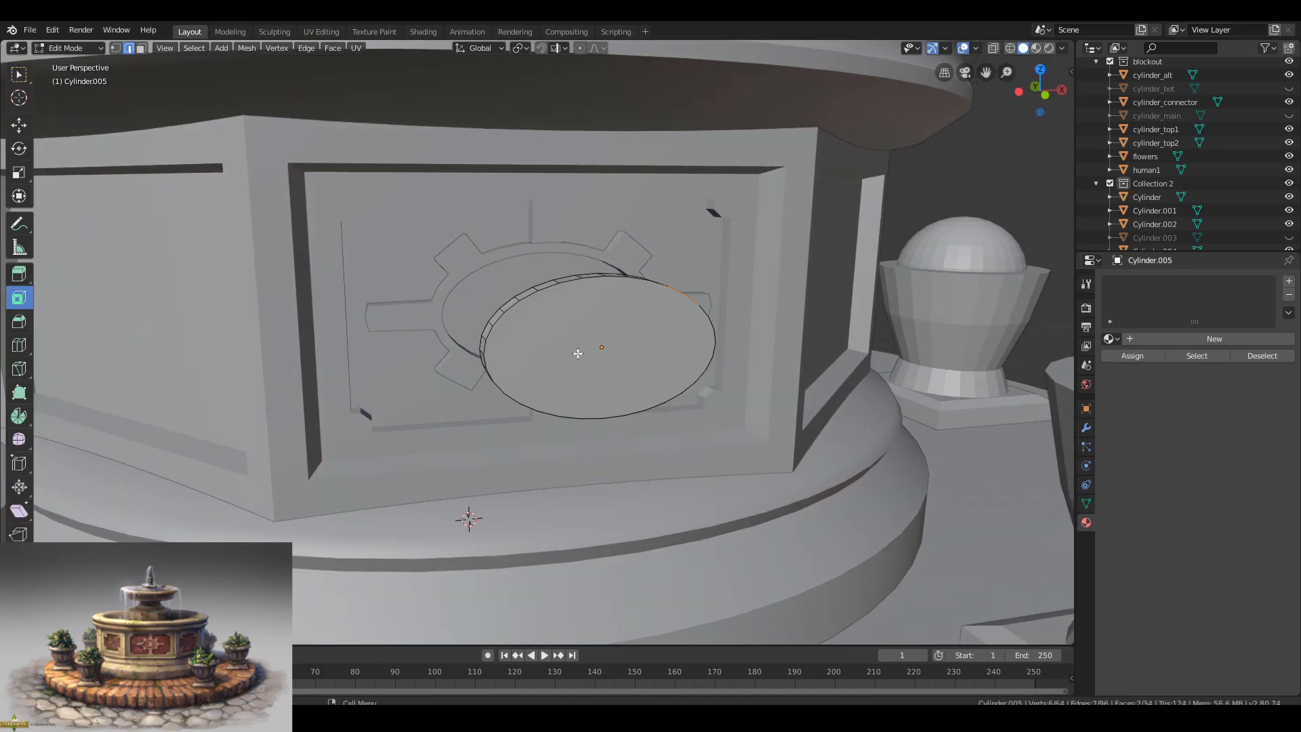
left_click(600, 327)
key("i")
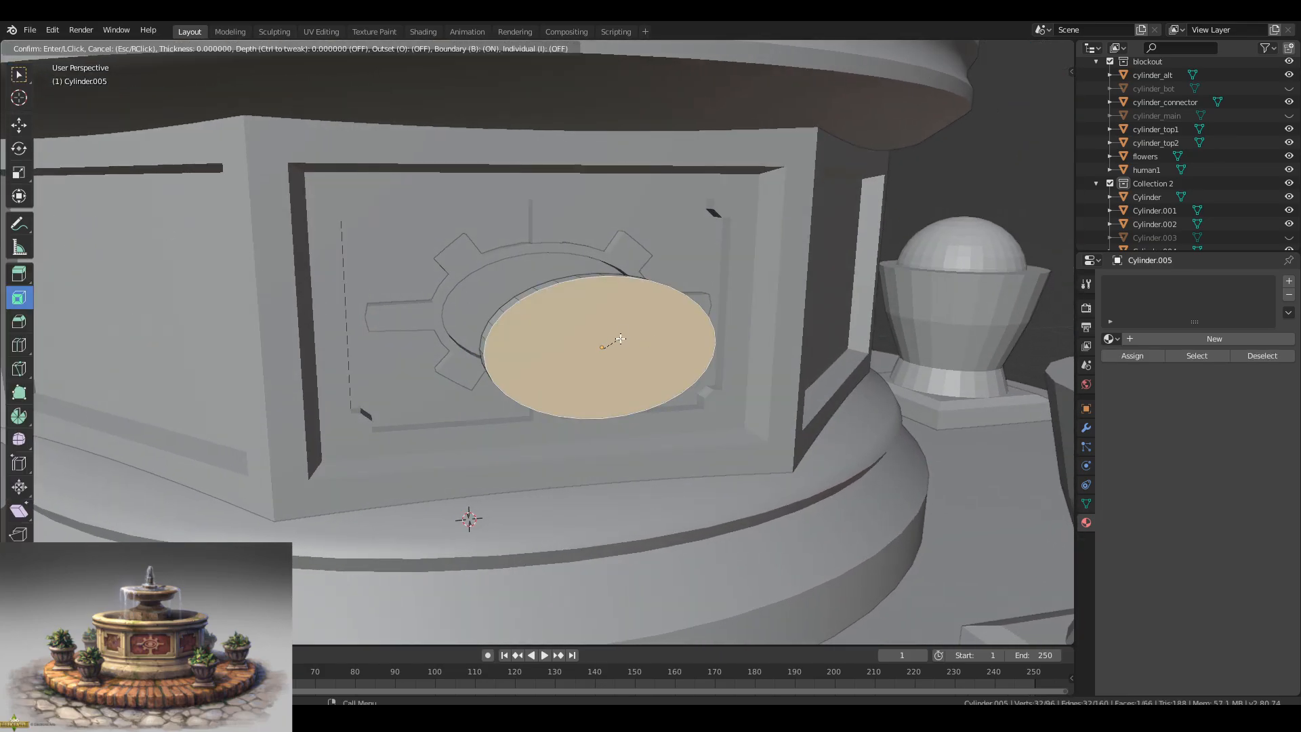
left_click(466, 507)
middle_click_drag(712, 212, 664, 420)
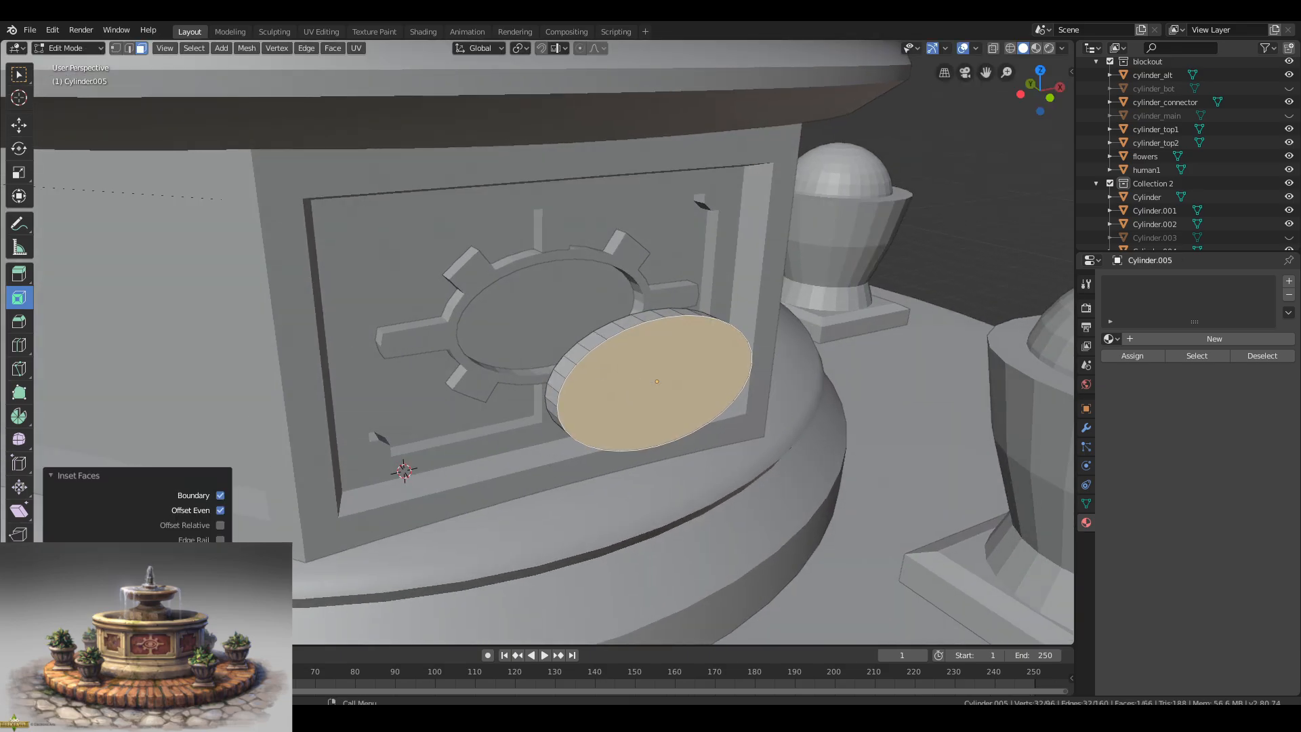
key("ctrl+z")
key("ctrl+z")
key("ctrl+z")
key("ctrl+z")
middle_click_drag(583, 493, 506, 459)
Apply all transforms to the duplicated oval disc and inset its front face.
key("Tab")
key("ctrl+a")
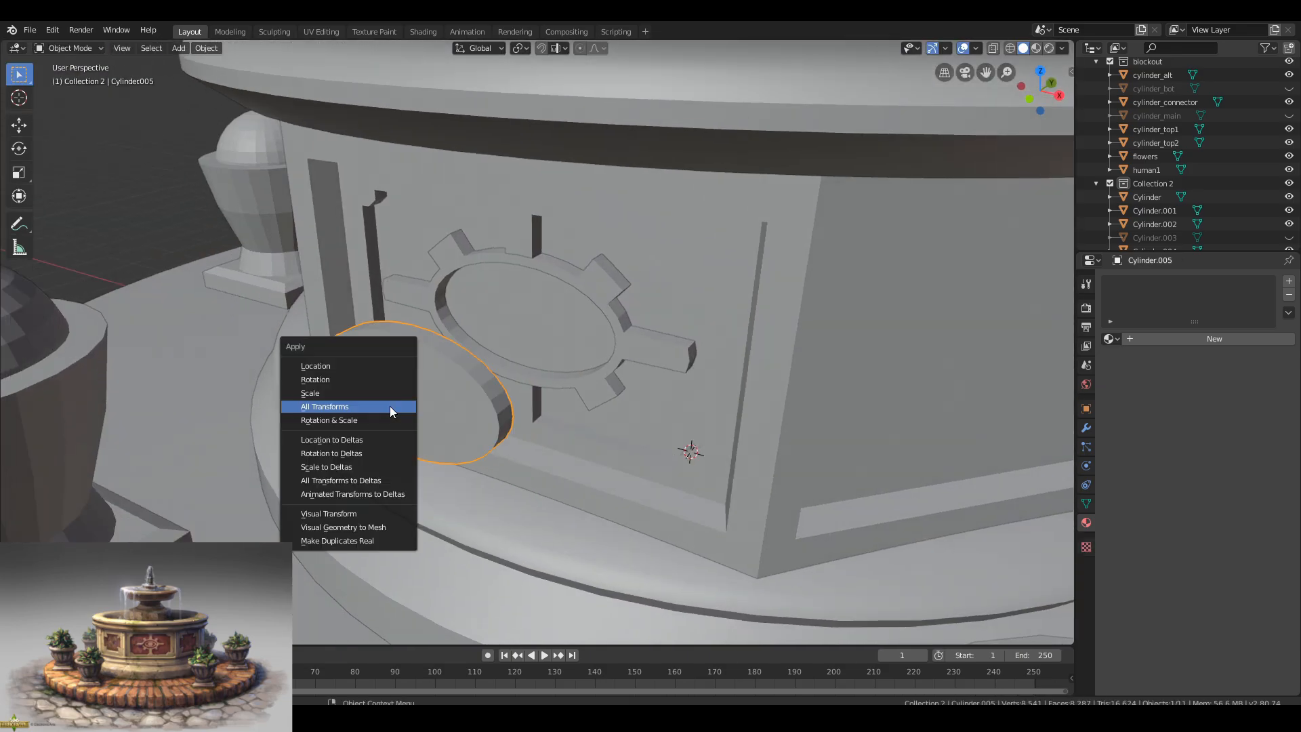
left_click(389, 406)
middle_click_drag(389, 407, 652, 343)
key("Tab")
key("i")
left_click(662, 428)
Extrude the inset oval face inward and delete the leftover cap faces to leave an open ring.
key("e")
left_click(758, 459)
key("x")
left_click(746, 468)
key("x")
key("Tab")
Scale the oval ring down and move it along Z to centre it inside the ornament's recess.
key("s")
left_click(758, 389)
key("g")
key("z")
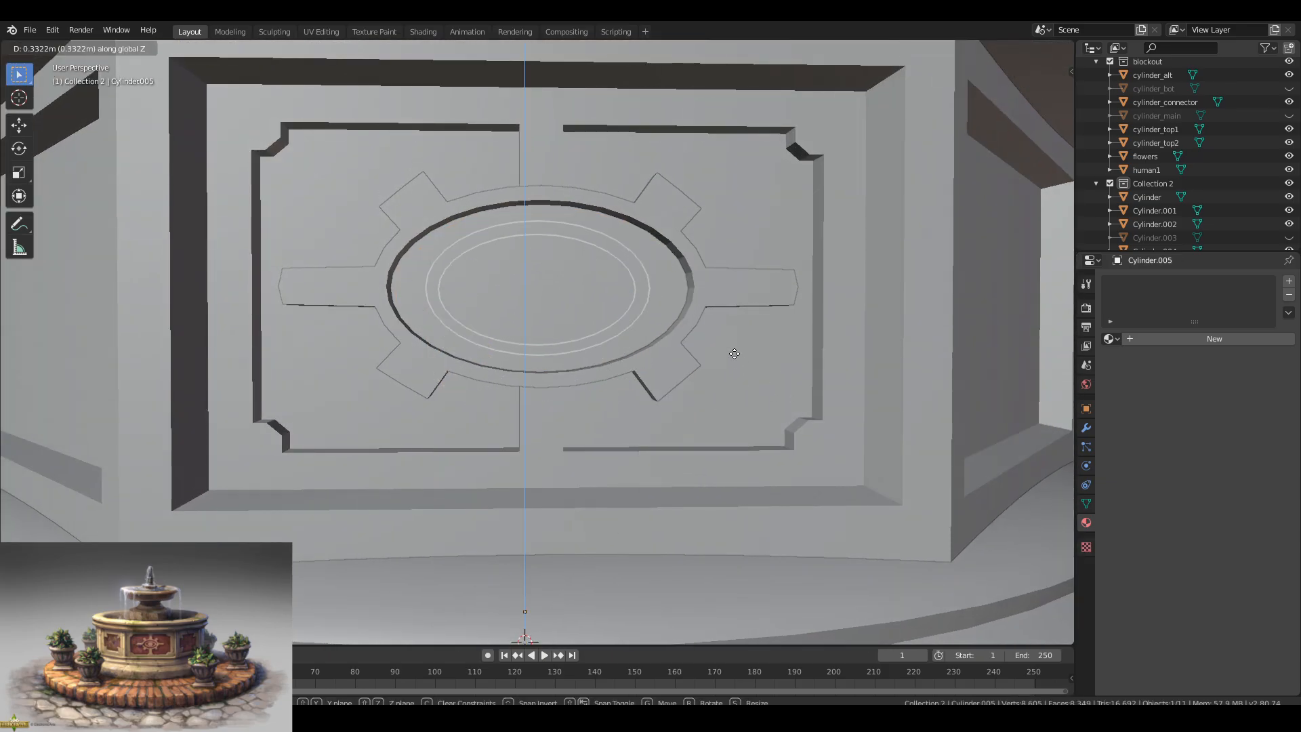
left_click(735, 352)
Move the oval ring back along Y into the ornament's recess.
key("g")
key("y")
middle_click_drag(735, 352, 834, 408)
left_click(864, 441)
Scale the oval ring along Z to fit the recess's height.
key("s")
key("z")
right_click(697, 343)
key("s")
key("z")
left_click(766, 365)
Fine-tune the oval ring's depth along Y so it sits against the recessed face of the ornament.
key("g")
key("y")
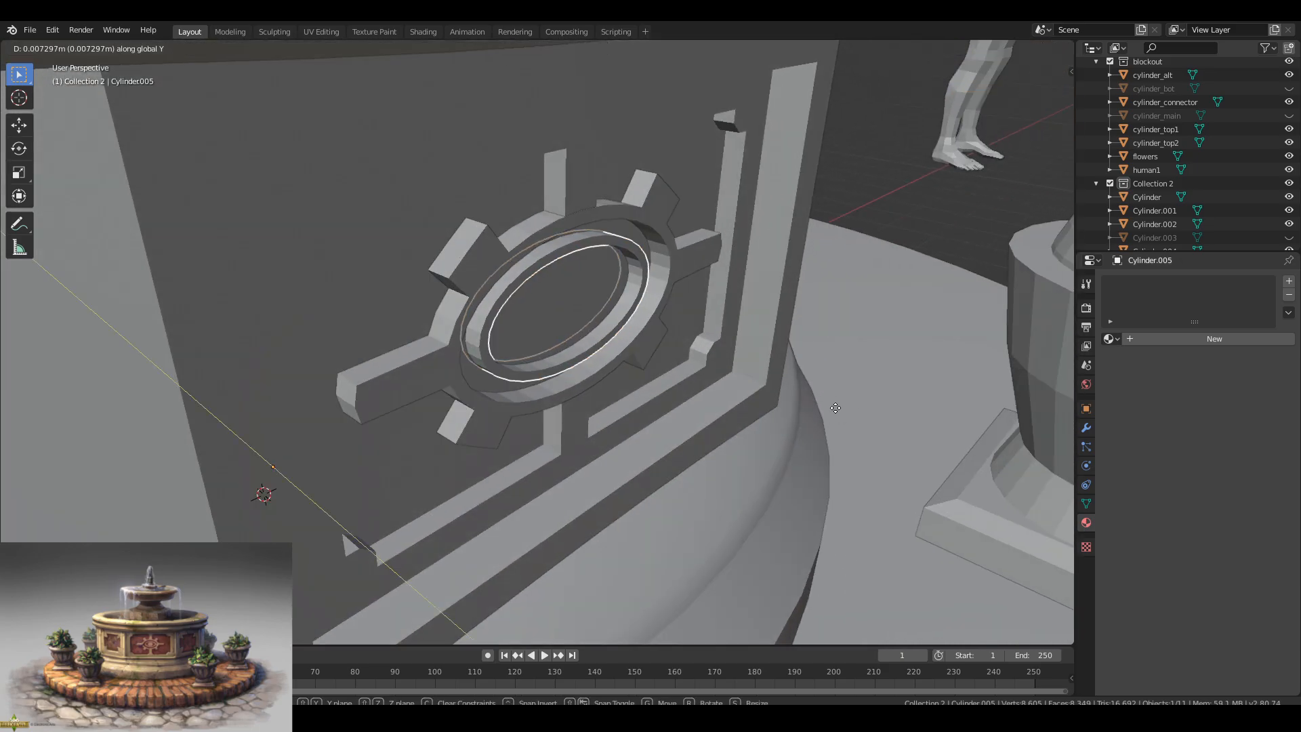
middle_click_drag(918, 328, 651, 379)
scroll(491, 365, "up", 2)
left_click(490, 365)
key("g")
key("y")
left_click(470, 358)
scroll(470, 357, "down", 8)
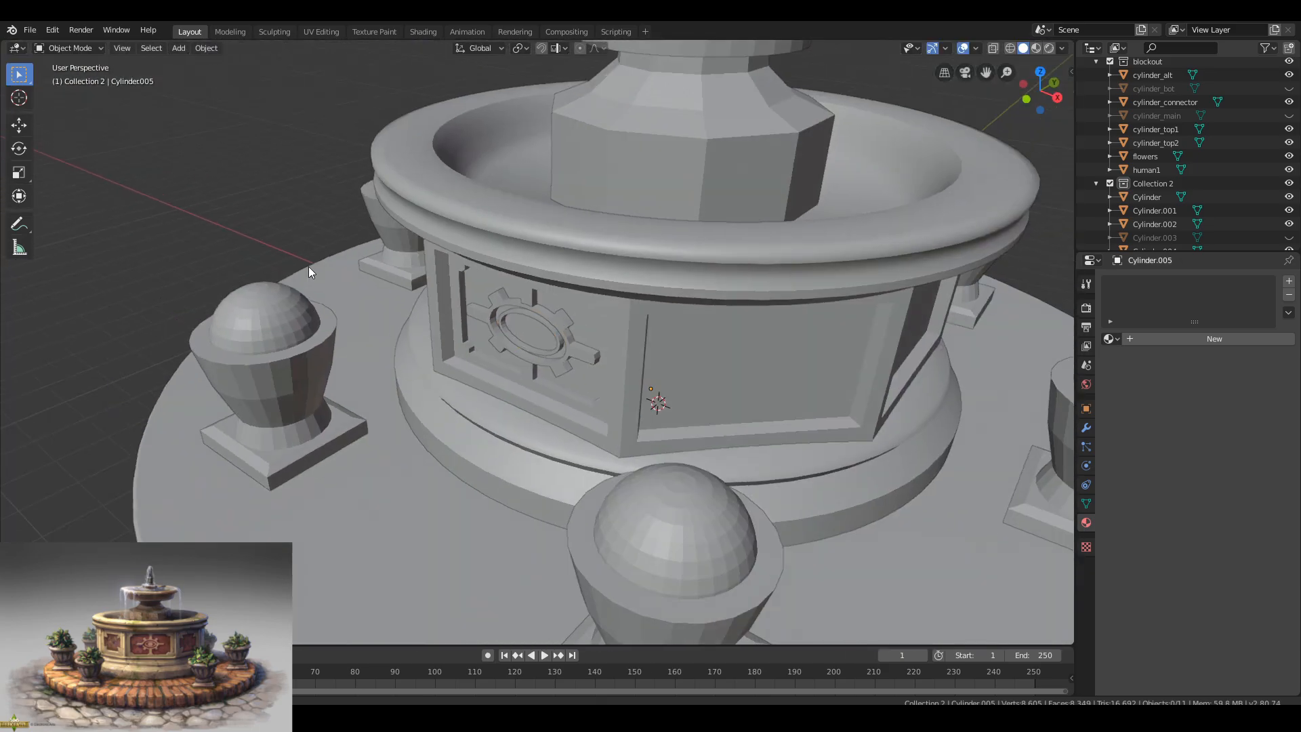
Select the oval ring and move it along Y inside the ornament's recess.
middle_click_drag(307, 266, 407, 210)
left_click(562, 311)
scroll(562, 312, "up", 8)
left_click(718, 334)
key("g")
key("y")
mouse_move(718, 335)
middle_mouse_down()
mouse_move(791, 389)
mouse_move(738, 348)
middle_mouse_up()
left_click(807, 398)
Nudge the oval ring along Y once more to refine how far it stands out of the recess.
scroll(864, 320, "down", 5)
middle_click_drag(550, 295, 619, 334)
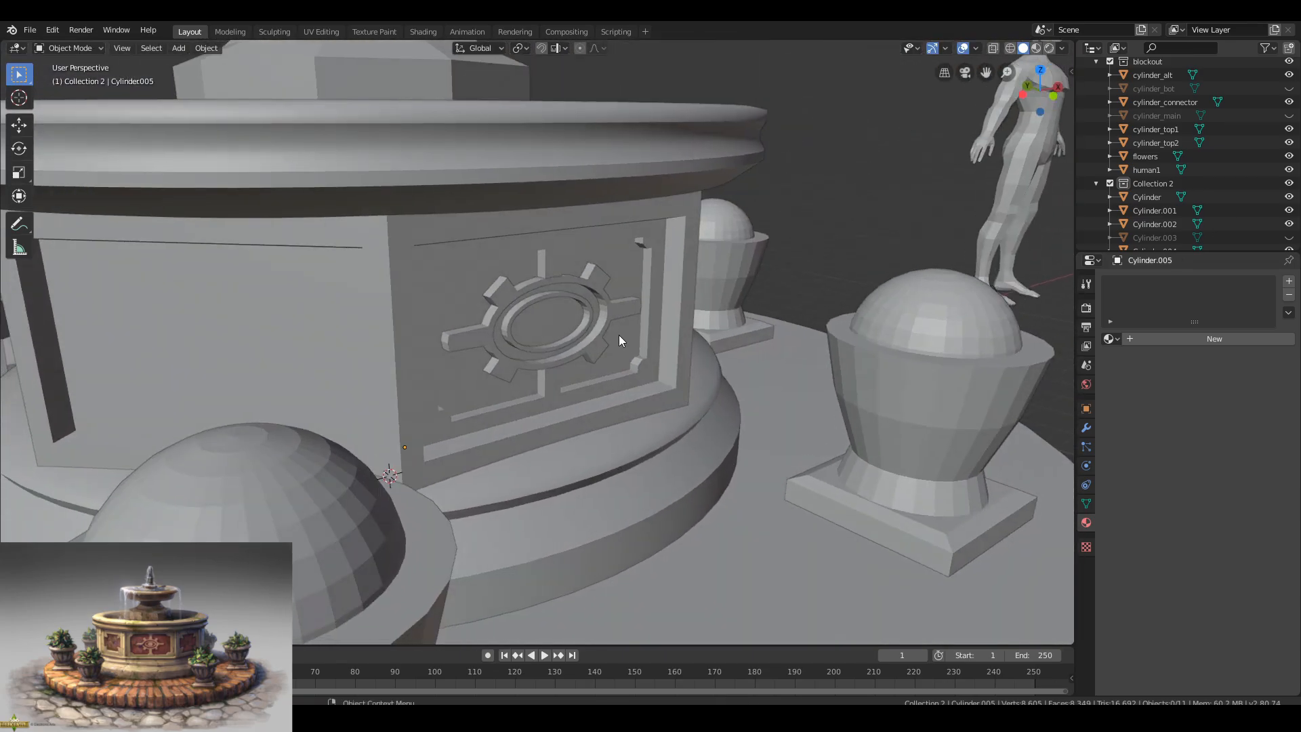
scroll(617, 334, "up", 5)
key("g")
key("y")
left_click(613, 334)
scroll(958, 276, "down", 5)
scroll(694, 323, "down", 4)
Add a cylinder with 16 vertices at the 3D cursor.
middle_click_drag(958, 276, 793, 339)
left_click(179, 49)
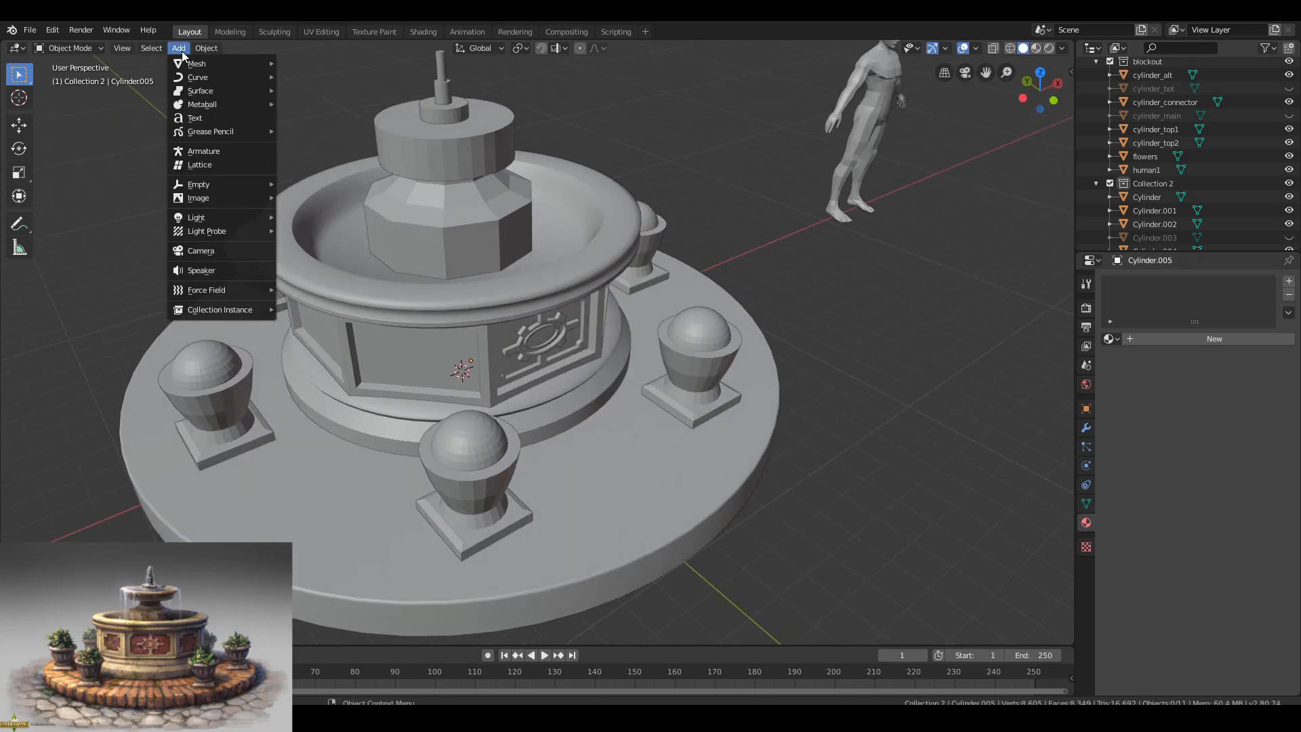
mouse_move(197, 63)
left_click(298, 131)
type("16")
key("Return")
middle_click_drag(474, 339, 505, 347)
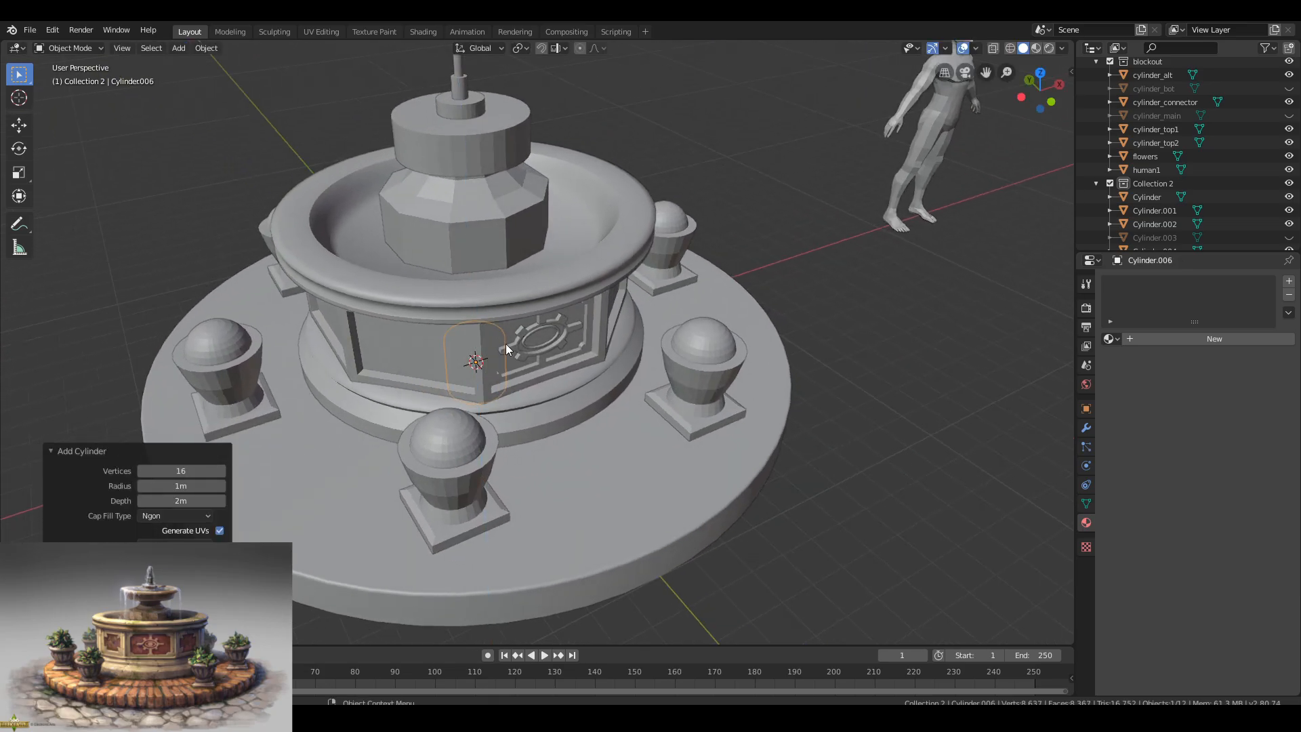
Rotate the new cylinder 90° about X, move it in front of the ornament and scale it down.
type("rx90")
key("Return")
left_click(586, 318)
key("s")
left_click(563, 366)
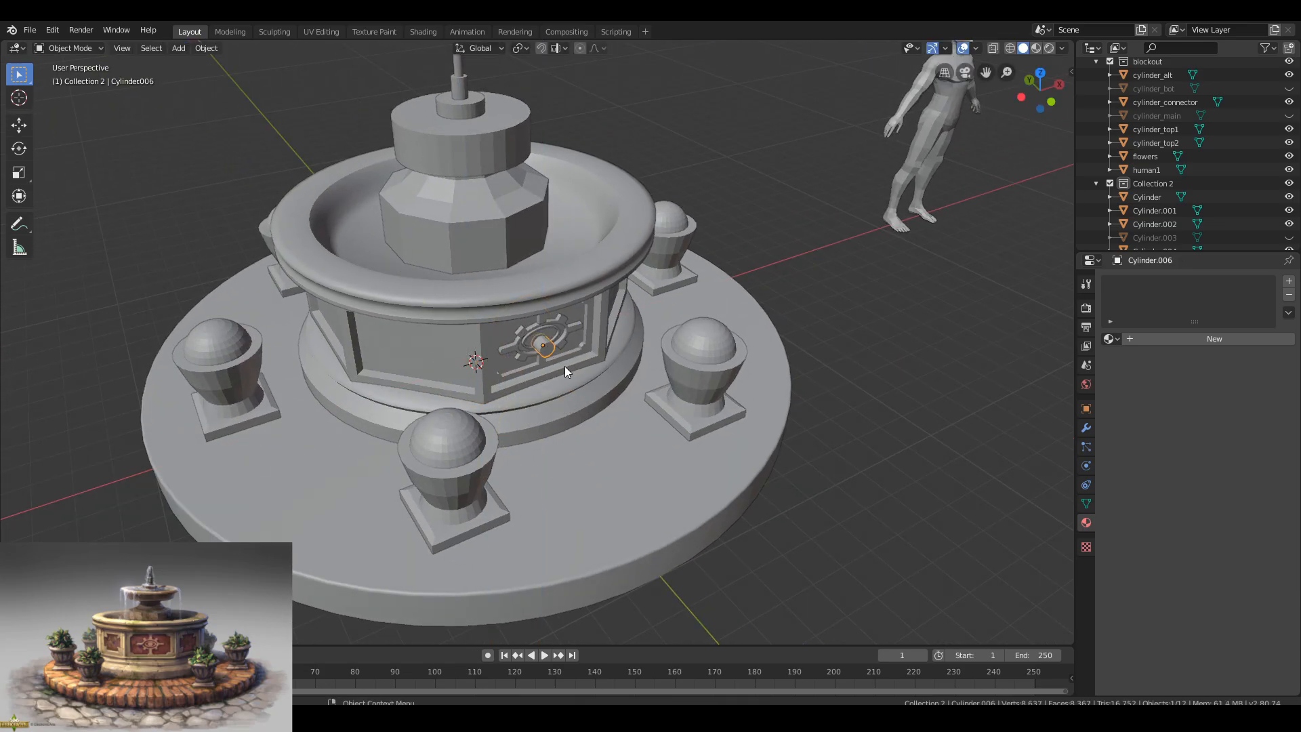
Delete the small cylinder's rear cap face and move its open rear rim along Y to adjust the depth.
scroll(640, 391, "up", 8)
key("Tab")
key("s")
key("y")
middle_click_drag(714, 417, 485, 348)
key("x")
left_click(574, 298)
key("g")
key("y")
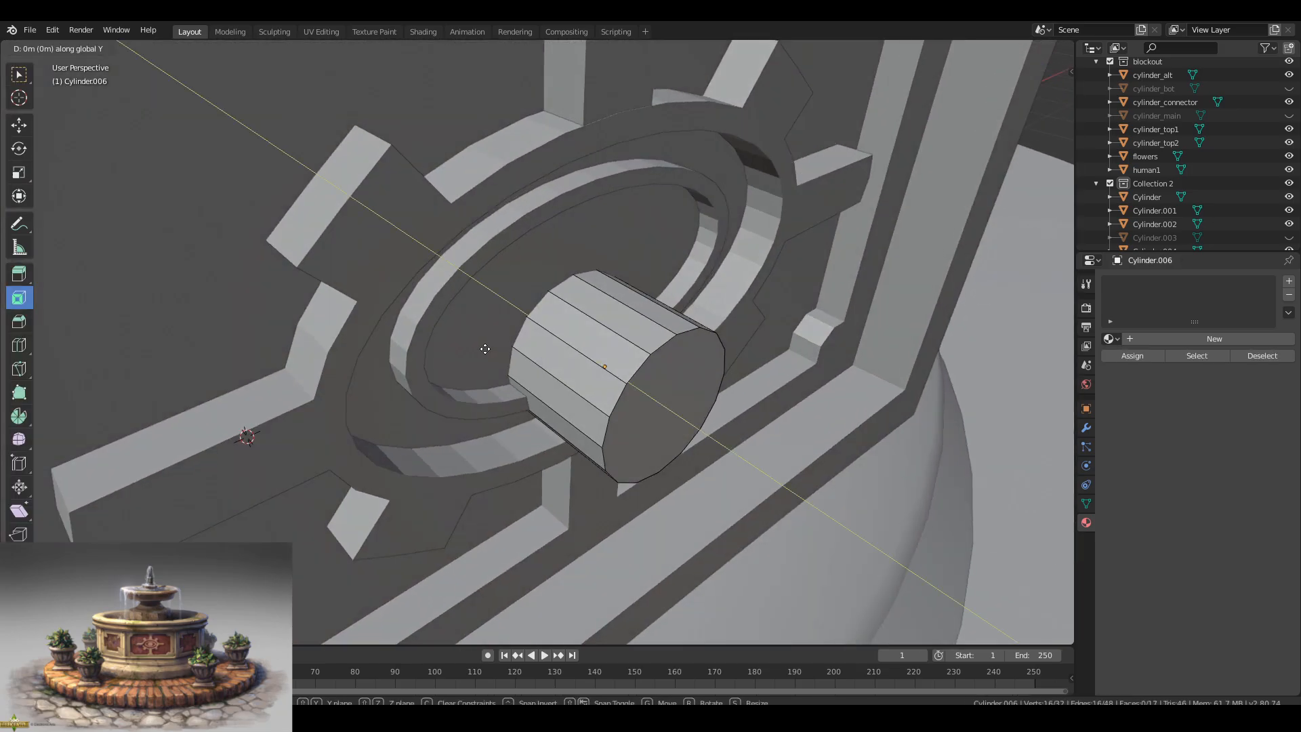
left_click(491, 344)
Move the small cylinder along Y into the oval ring and along Z to centre it there.
key("Tab")
key("g")
key("y")
left_click(576, 362)
middle_click_drag(576, 363, 502, 244)
key("g")
key("z")
left_click(502, 239)
scroll(549, 347, "down", 11)
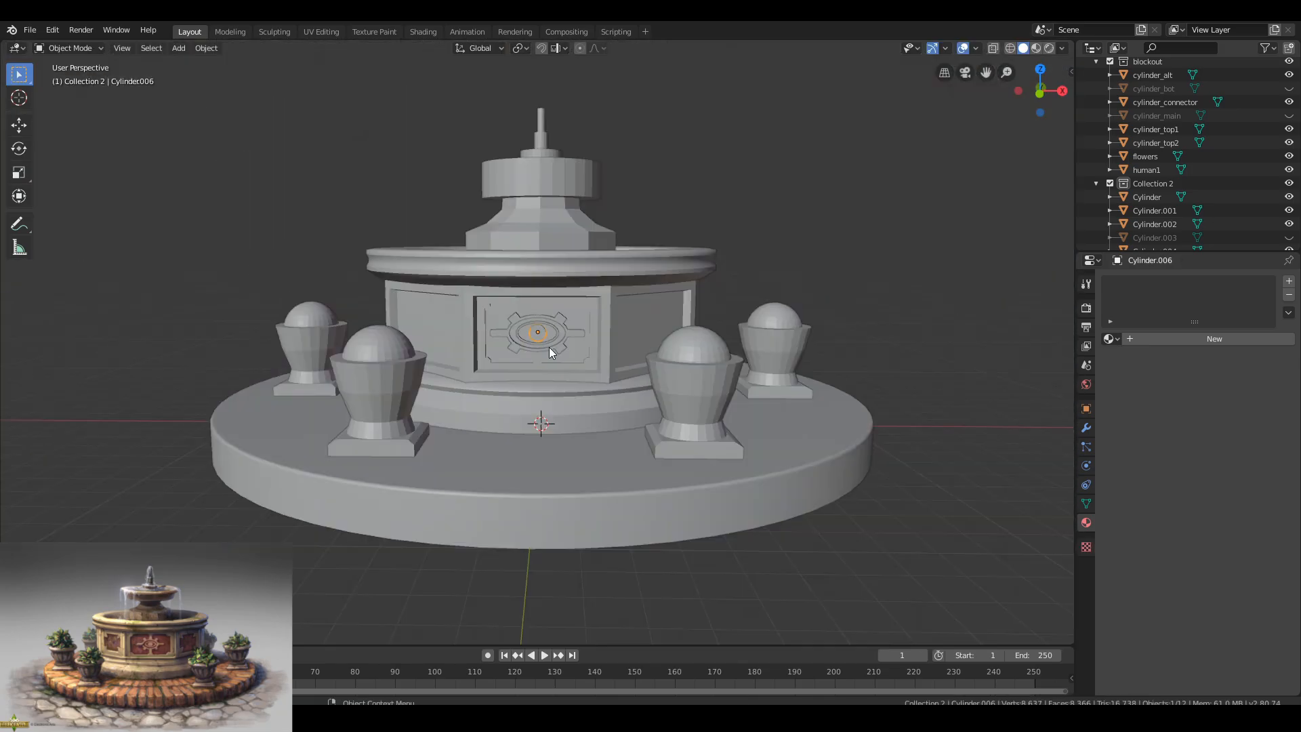
Scale the disc to suit the oval ring and adjust its depth along Y against the recessed face.
scroll(548, 347, "up", 8)
key("s")
left_click(688, 328)
mouse_move(687, 328)
middle_mouse_down()
mouse_move(874, 314)
mouse_move(643, 328)
mouse_move(750, 292)
mouse_move(603, 311)
mouse_move(534, 290)
mouse_move(600, 318)
mouse_move(494, 312)
middle_mouse_up()
scroll(745, 314, "up", 6)
key("g")
key("y")
left_click(573, 315)
Deselect everything, check the whole fountain and save the file.
key("alt+a")
scroll(880, 316, "down", 12)
key("z")
scroll(534, 290, "down", 3)
scroll(495, 311, "up", 2)
key("z")
scroll(718, 218, "up", 2)
middle_click_drag(617, 266, 717, 221)
key("ctrl+s")
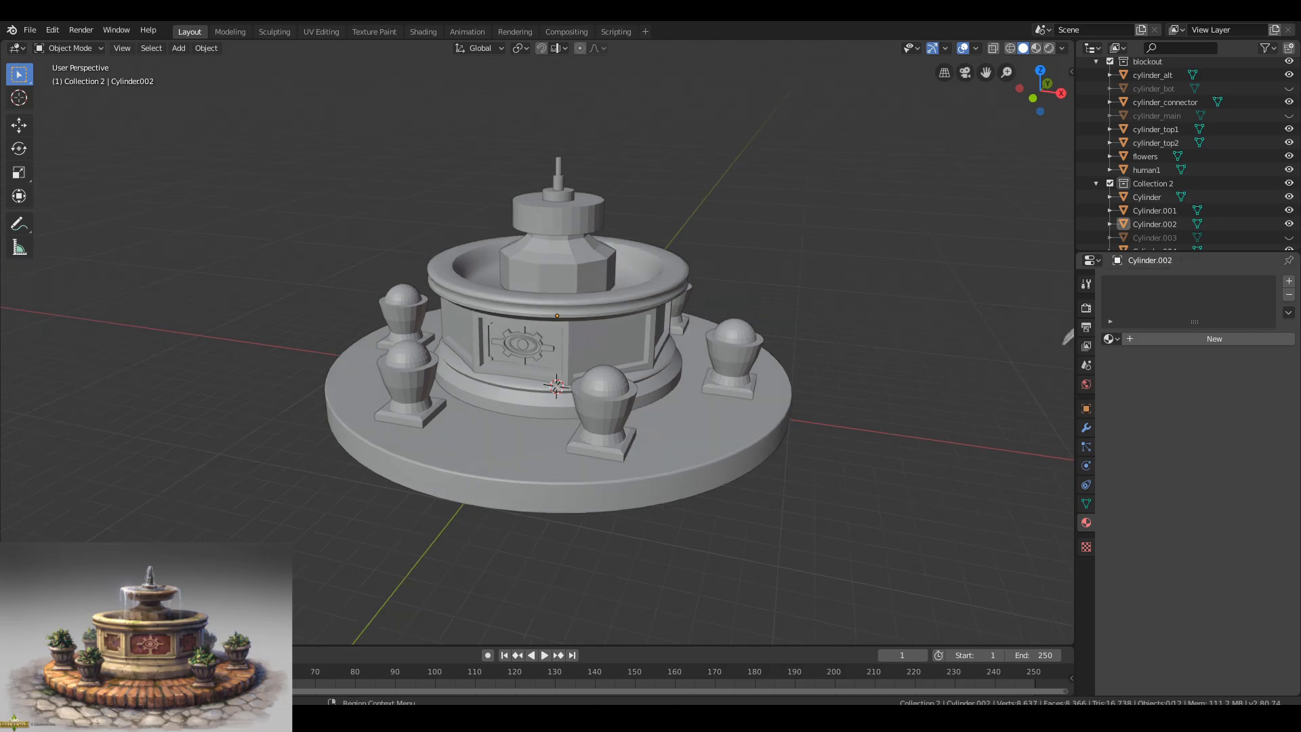
Enable cavity shading for the solid viewport display.
mouse_move(643, 318)
middle_mouse_down()
mouse_move(707, 330)
mouse_move(742, 445)
mouse_move(807, 421)
middle_mouse_up()
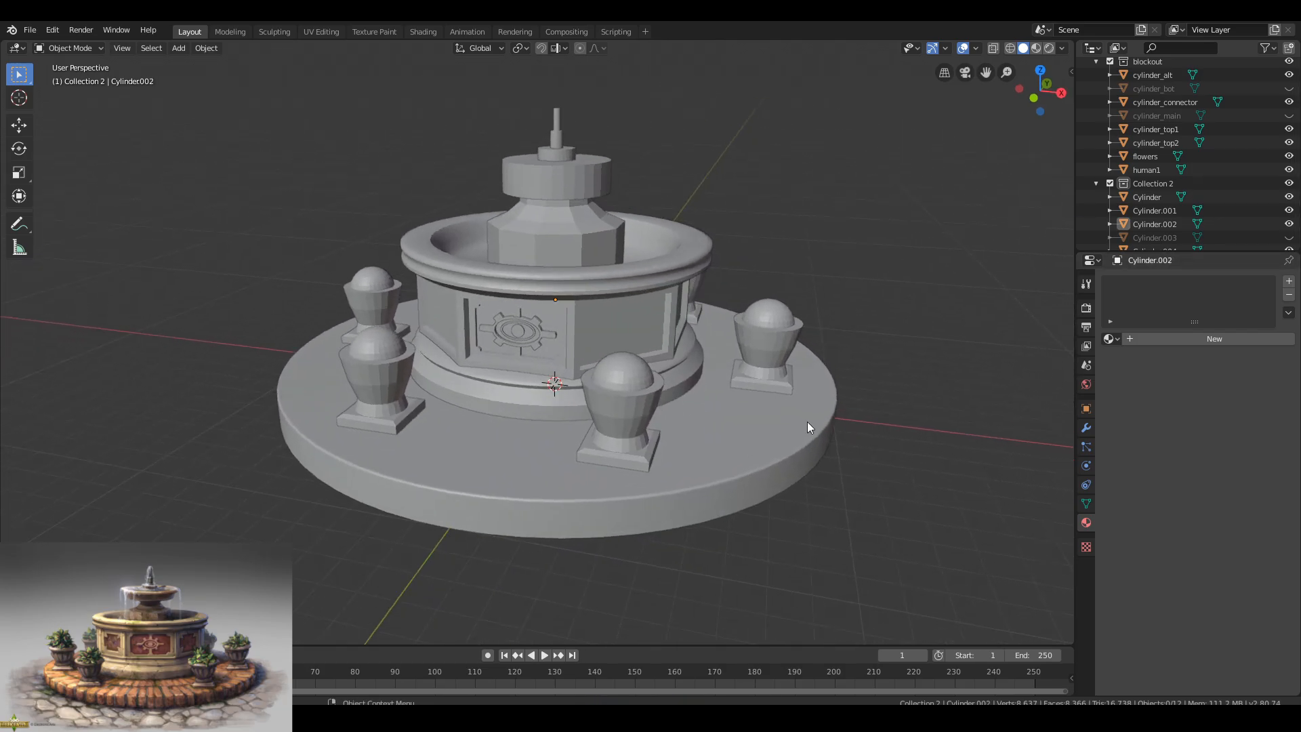
left_click(1061, 48)
left_click(1110, 352)
left_click(1103, 401)
left_click(1066, 47)
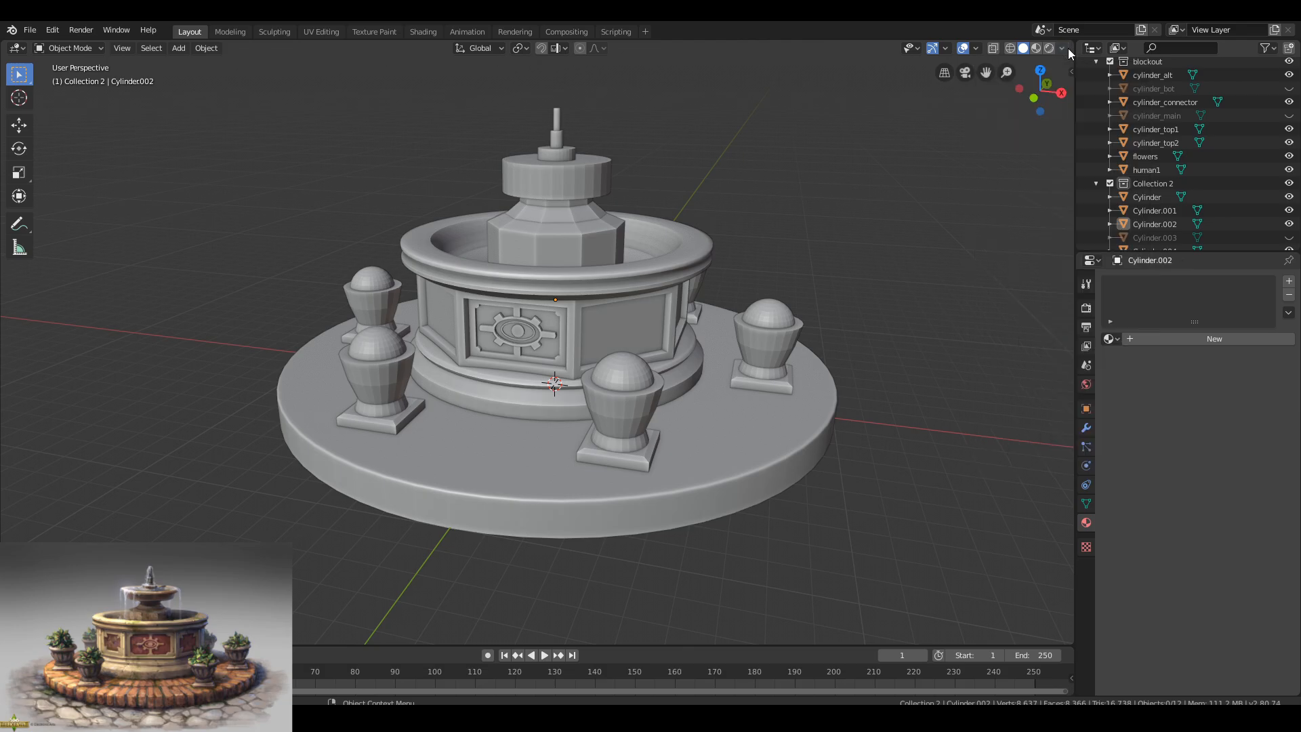
Join the disc, oval ring and six-armed ornament into one object, and select it together with the polygonal wall.
mouse_move(796, 305)
middle_mouse_down()
mouse_move(844, 267)
mouse_move(782, 329)
middle_mouse_up()
middle_click_drag(591, 335, 614, 327)
scroll(609, 345, "up", 7)
left_click(583, 419)
middle_click_drag(583, 419, 605, 396)
left_click(640, 394, "shift")
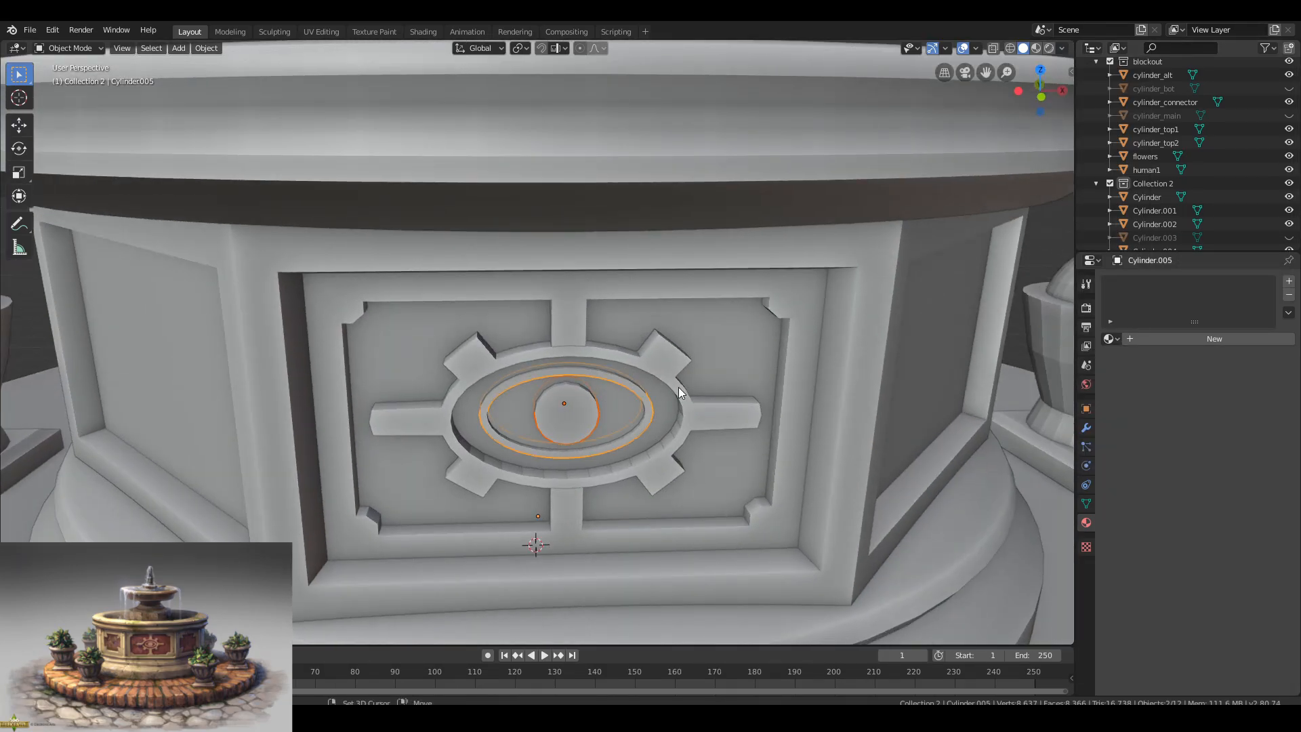
left_click(580, 416, "shift")
key("ctrl+j")
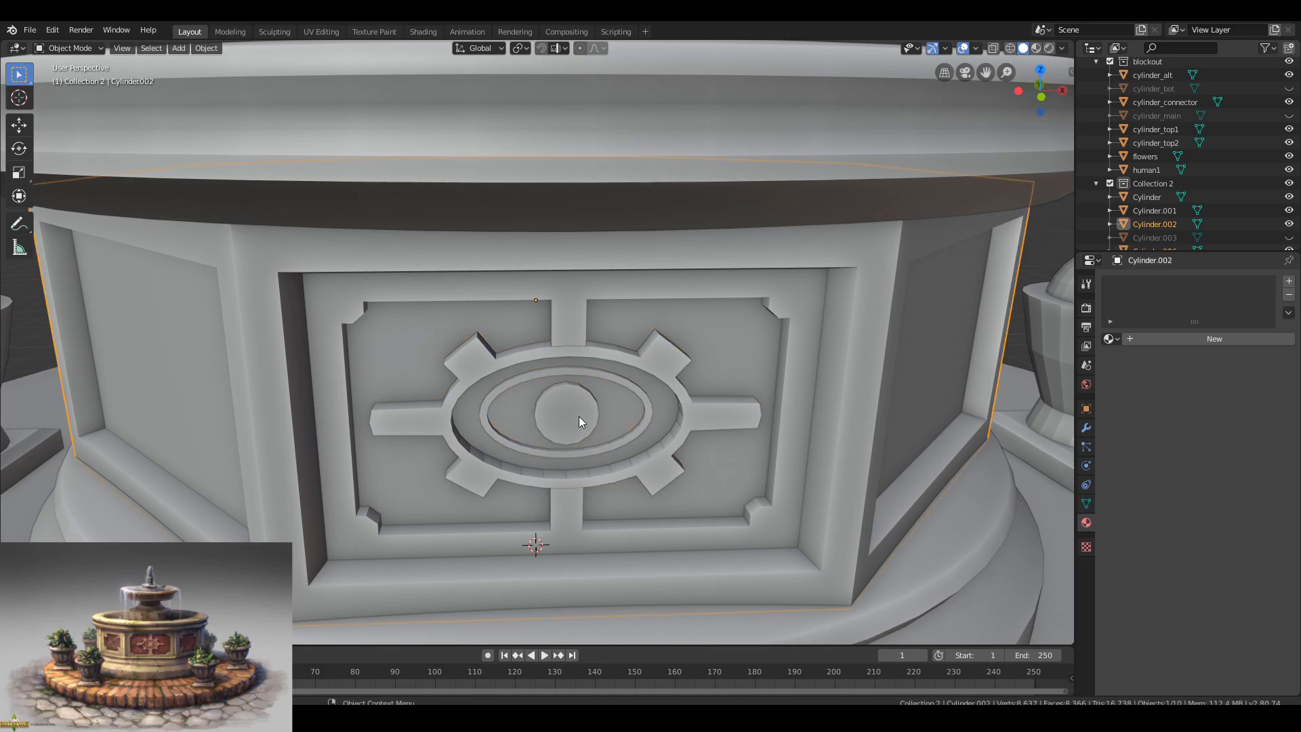
scroll(579, 416, "down", 8)
left_click(645, 375)
middle_click_drag(645, 374, 550, 391)
Try to rotate the wall and the ornament together 22.5° about Z.
key("r")
key("z")
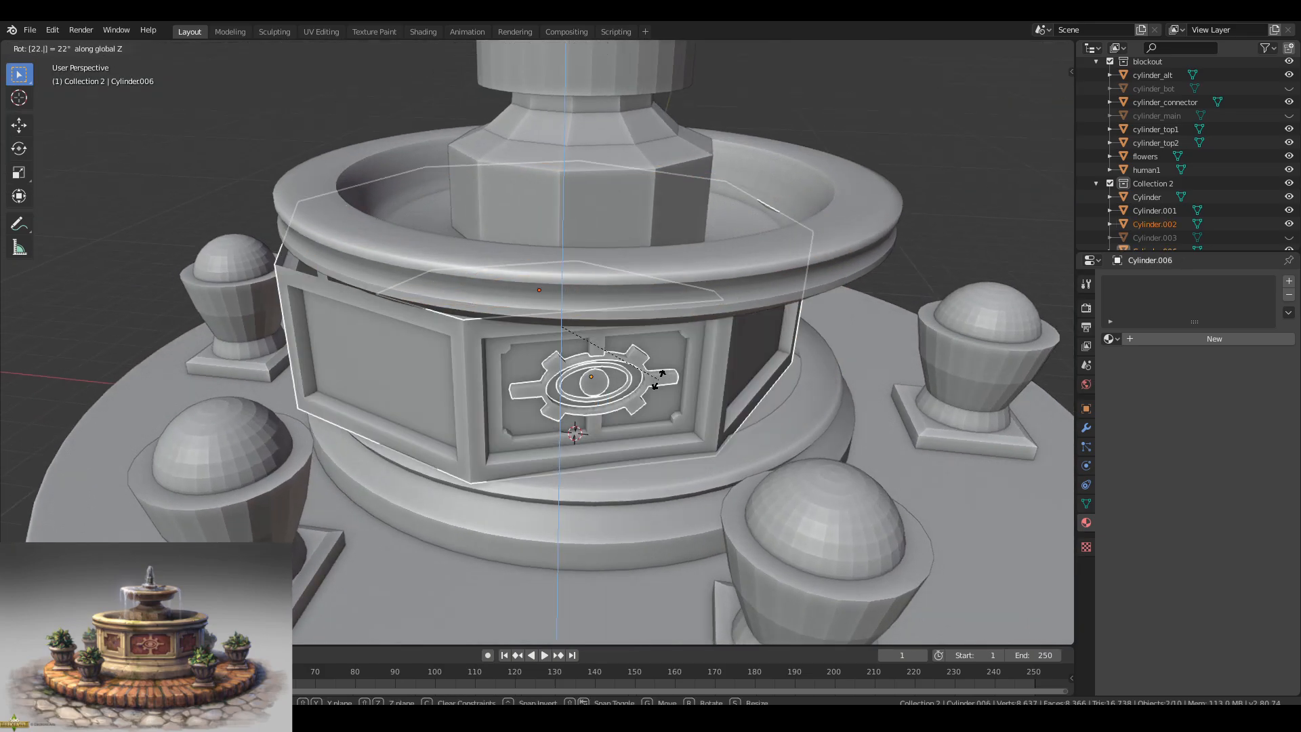
right_click(658, 379)
right_click(659, 379)
left_click(705, 416)
type("rz22.5")
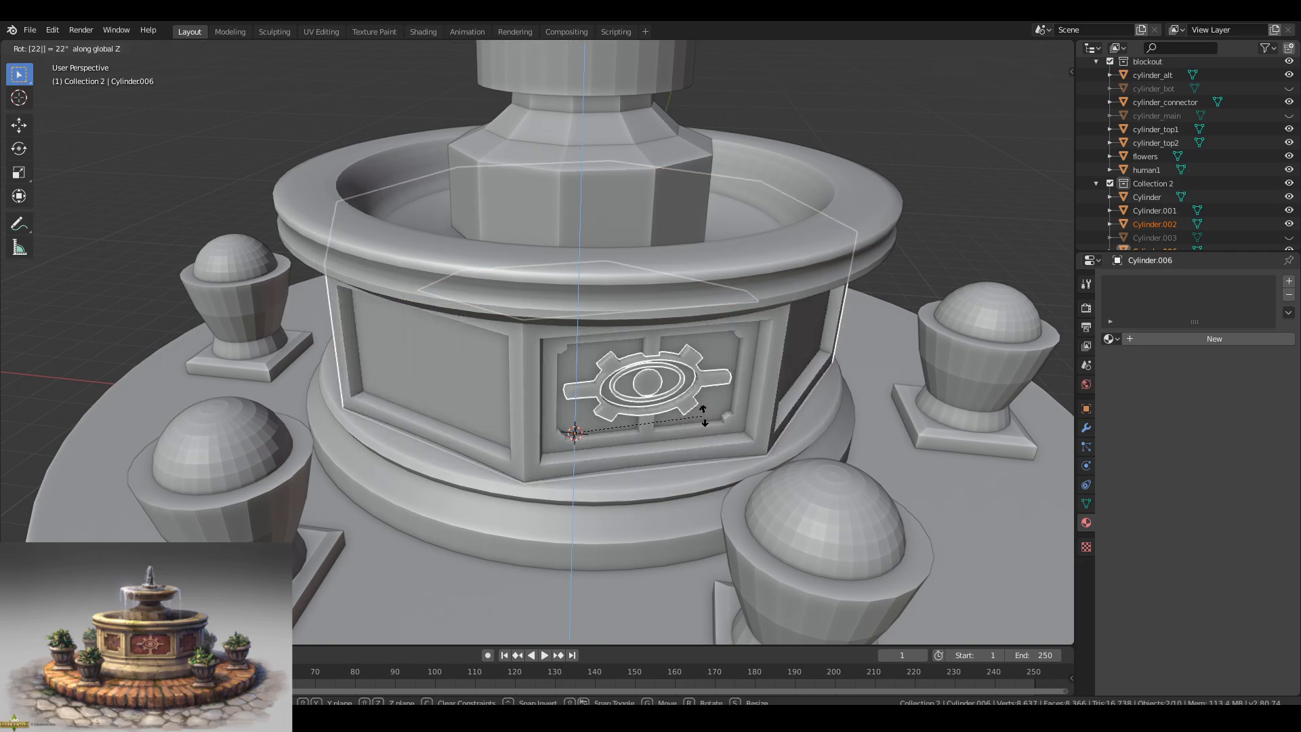
key("Return")
key("ctrl+z")
Rotate the polygonal wall and the ornament together 45° about Z.
type("rz45")
key("Return")
middle_click_drag(705, 416, 511, 388)
scroll(462, 387, "up", 6)
key("Tab")
key("Tab")
scroll(519, 396, "down", 5)
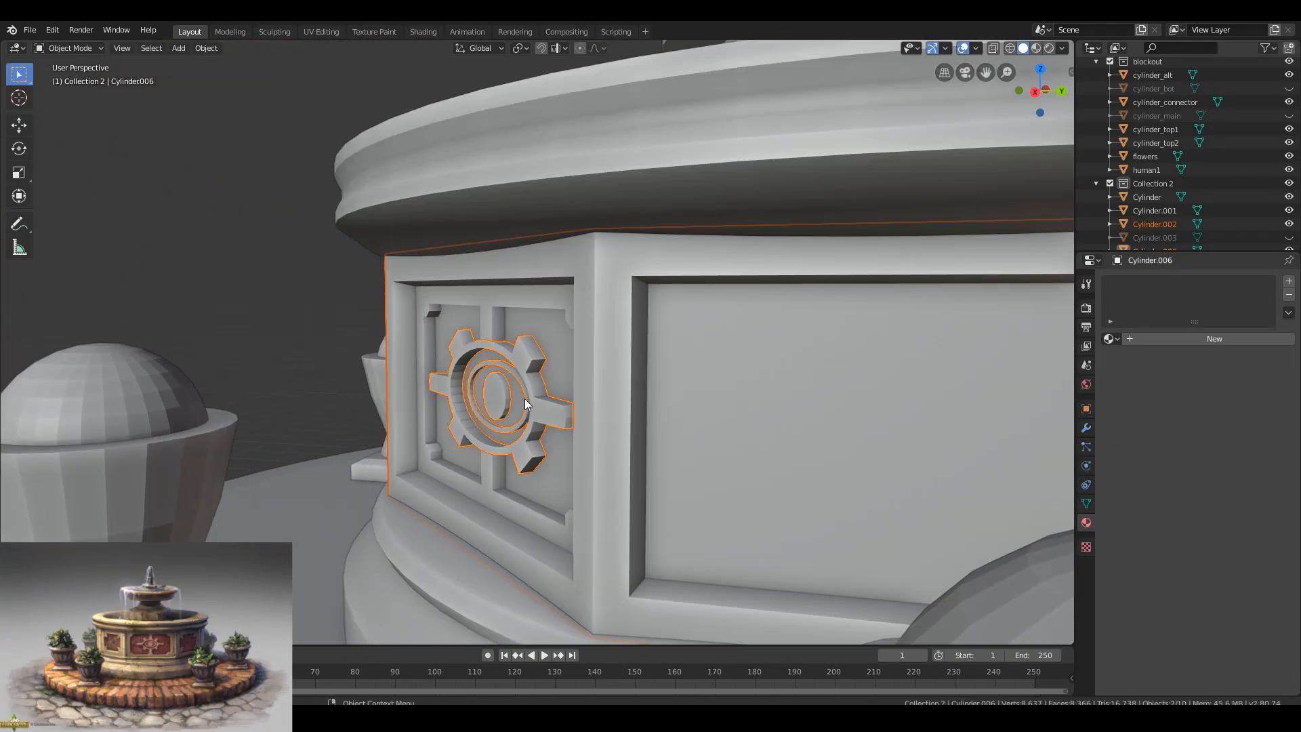
Enter Edit Mode on the wall and select the three recessed faces of the blank front panel.
middle_click_drag(440, 507, 598, 487)
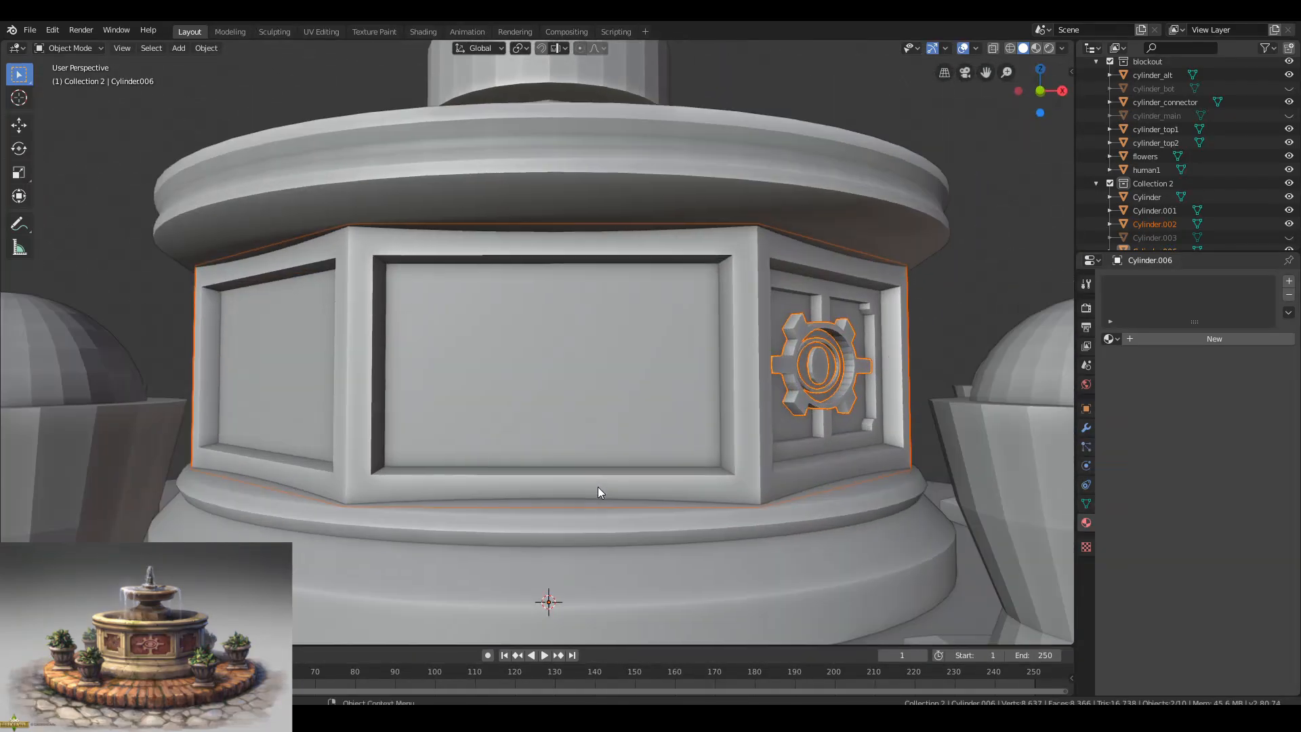
key("Tab")
middle_click_drag(727, 363, 716, 382)
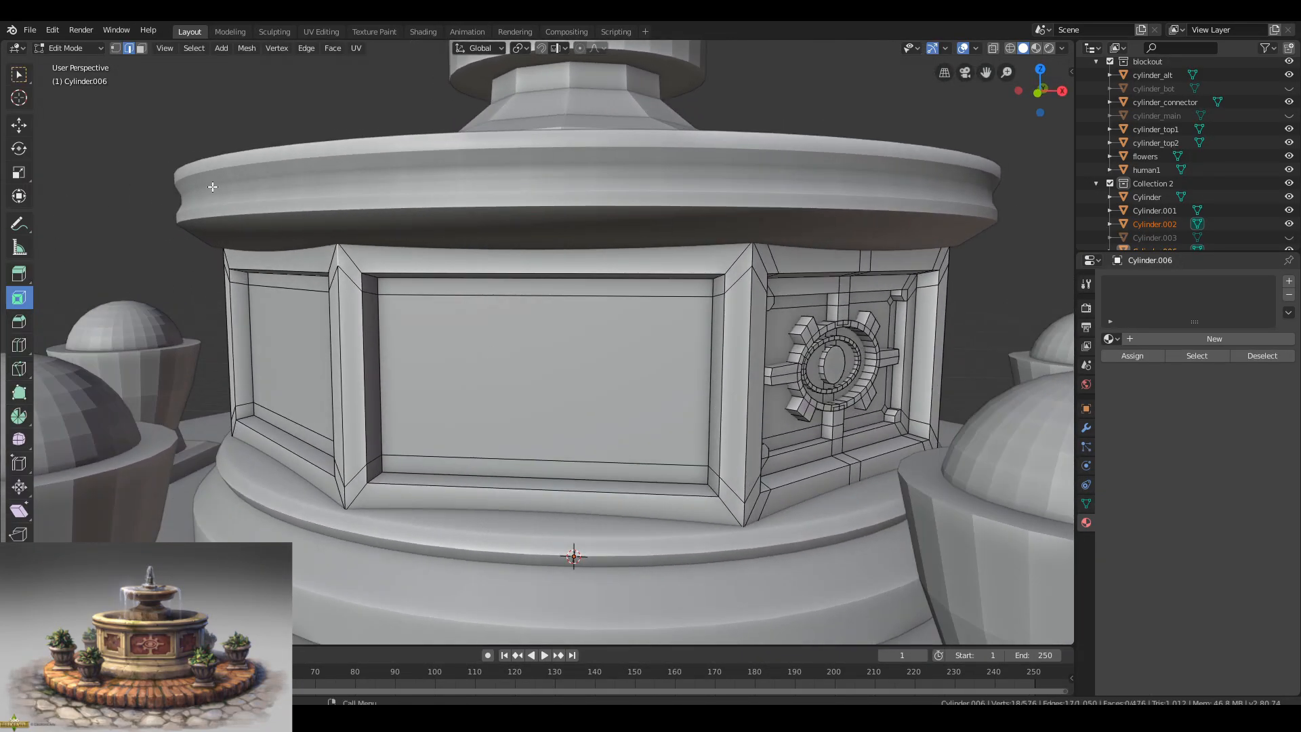
left_click(141, 48)
left_click(491, 288)
left_click(542, 366, "shift")
left_click(638, 469, "shift")
middle_click_drag(638, 458, 544, 360)
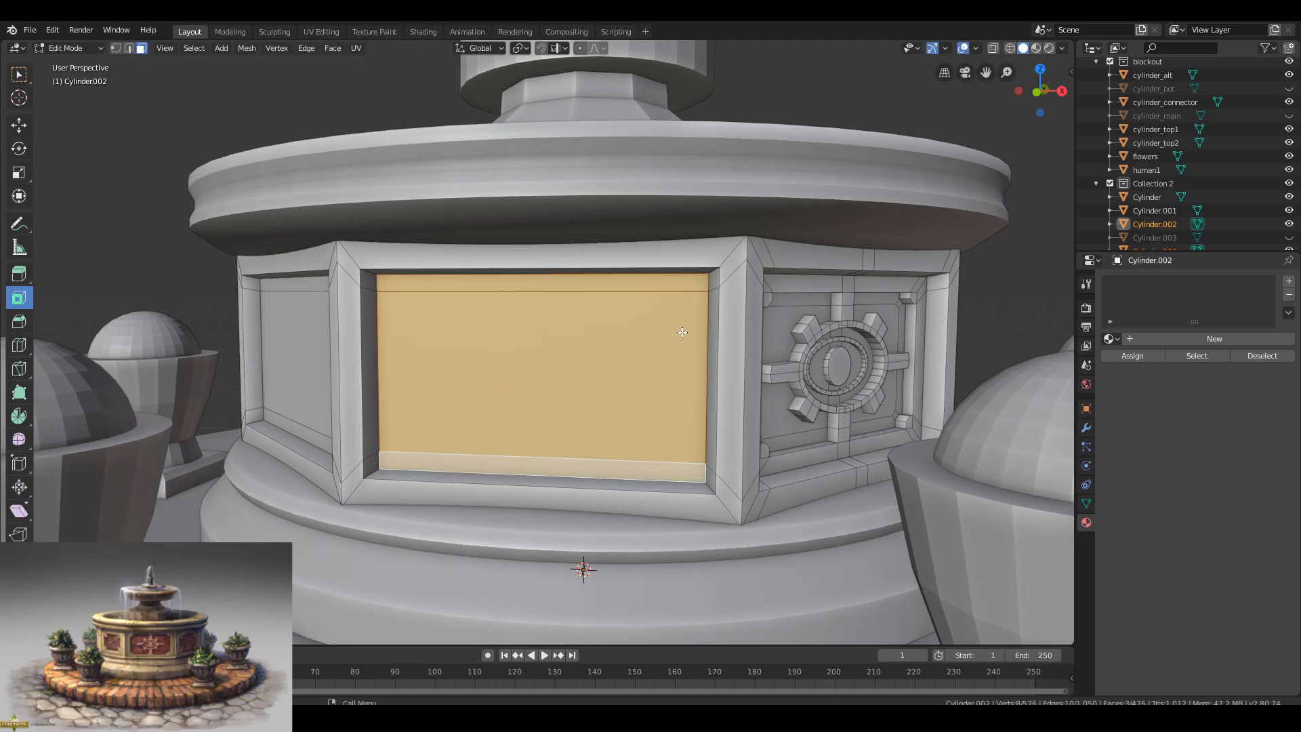
Add two vertical loop cuts across the blank front panel and scale them apart along X towards its sides.
left_click(529, 312)
middle_click_drag(529, 313, 656, 355)
key("s")
key("x")
left_click(651, 362)
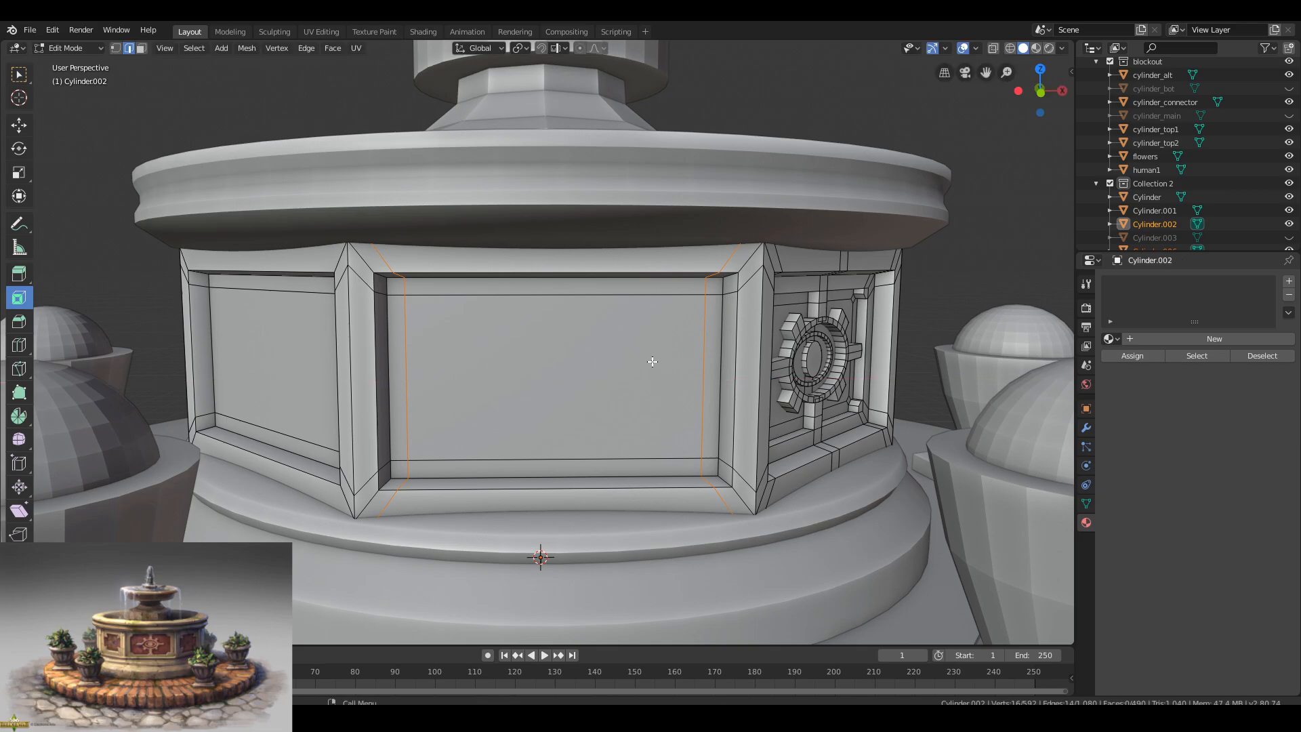
Select the blank panel's large centre face and scale it down to about 0.96.
key("3")
left_click(670, 402)
key("s")
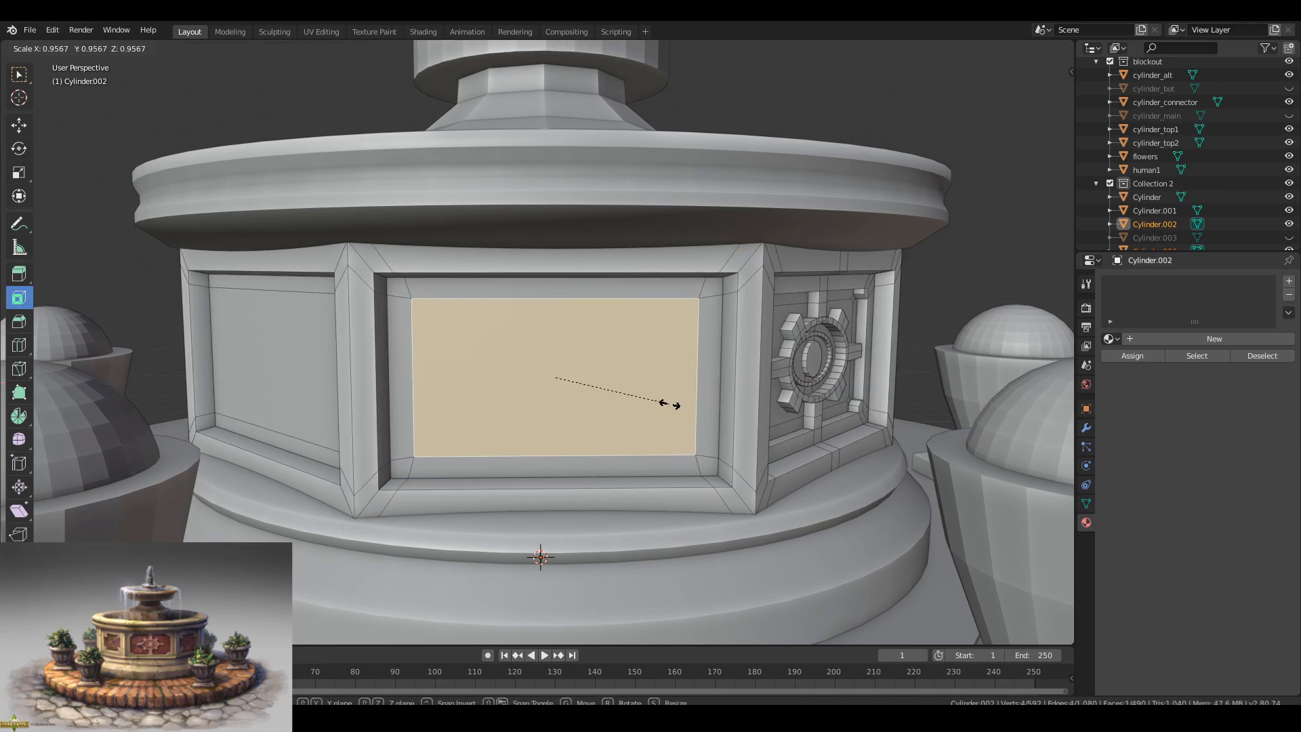
left_click(671, 405)
Try to extrude the blank panel's centre face along Y.
mouse_move(701, 407)
middle_mouse_down()
mouse_move(668, 412)
mouse_move(676, 449)
mouse_move(725, 406)
middle_mouse_up()
key("e")
key("y")
left_click(682, 446)
key("ctrl+z")
key("s")
right_click(587, 358)
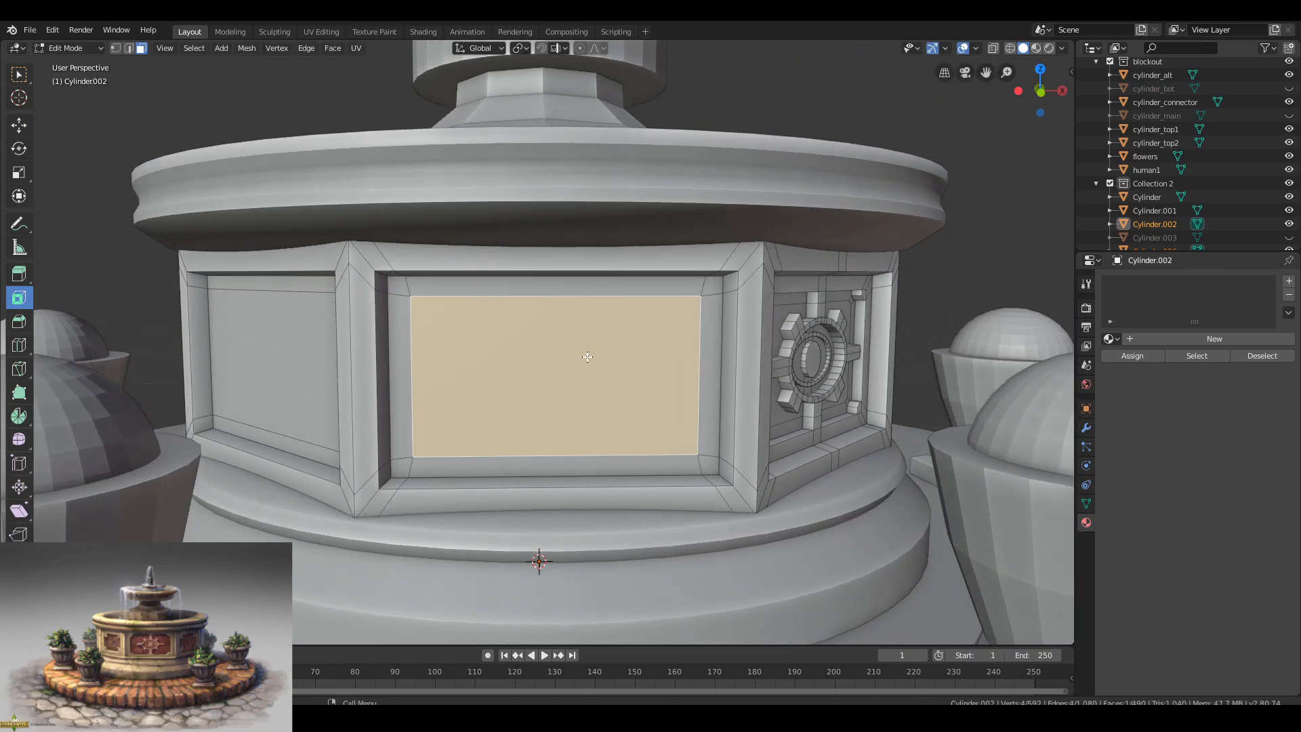
Add two more vertical loop cuts through the panel's centre face and scale them apart along X near its sides.
scroll(424, 298, "up", 1)
left_click(434, 305)
right_click(486, 325)
key("s")
key("x")
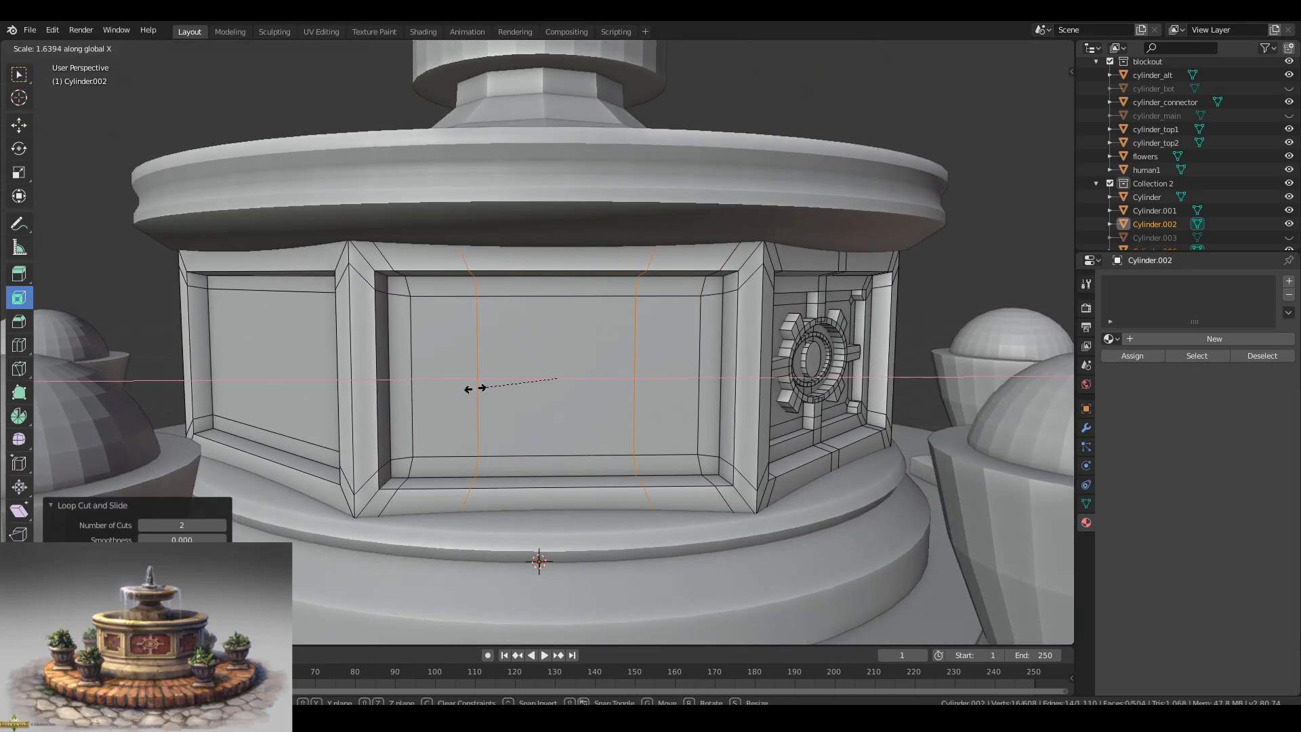
left_click(428, 393)
Add two horizontal loop cuts around the wall's panels and scale them apart along Z.
key("ctrl+r")
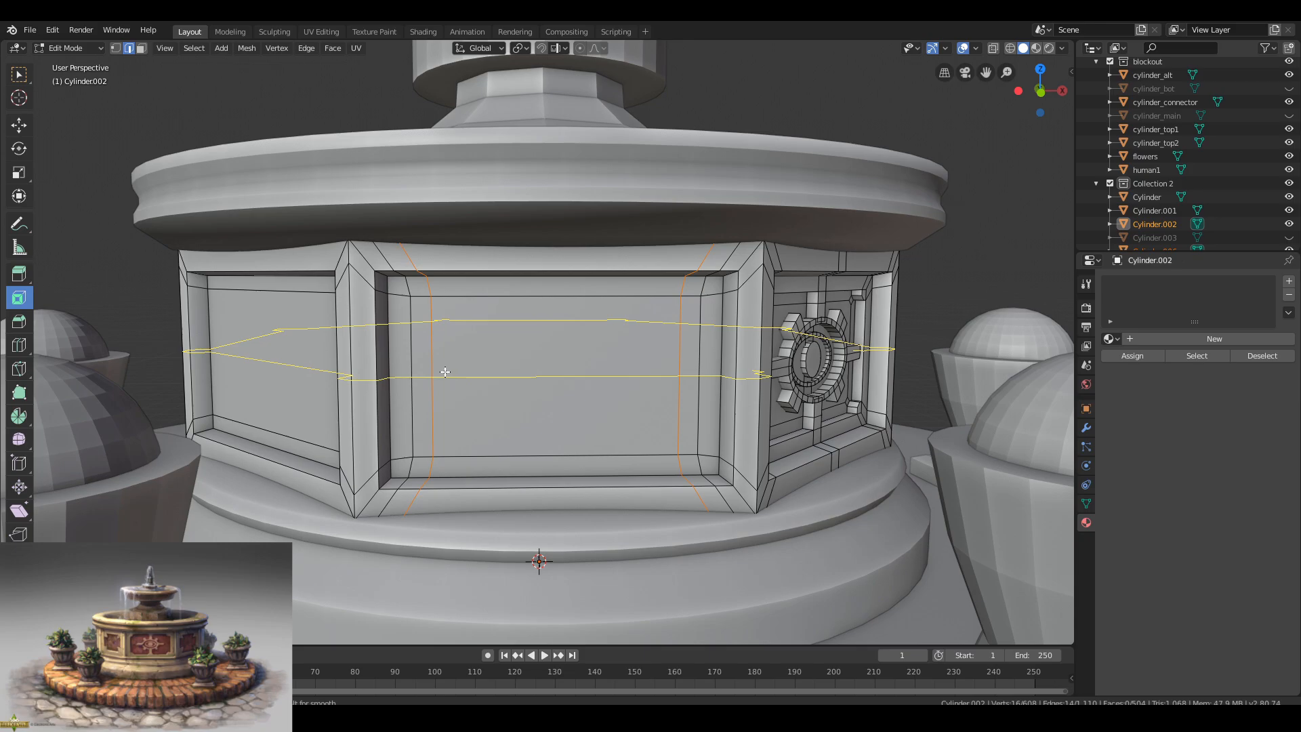
middle_click_drag(492, 372, 427, 374)
scroll(421, 373, "up", 1)
left_click(422, 374)
right_click(509, 382)
key("s")
key("z")
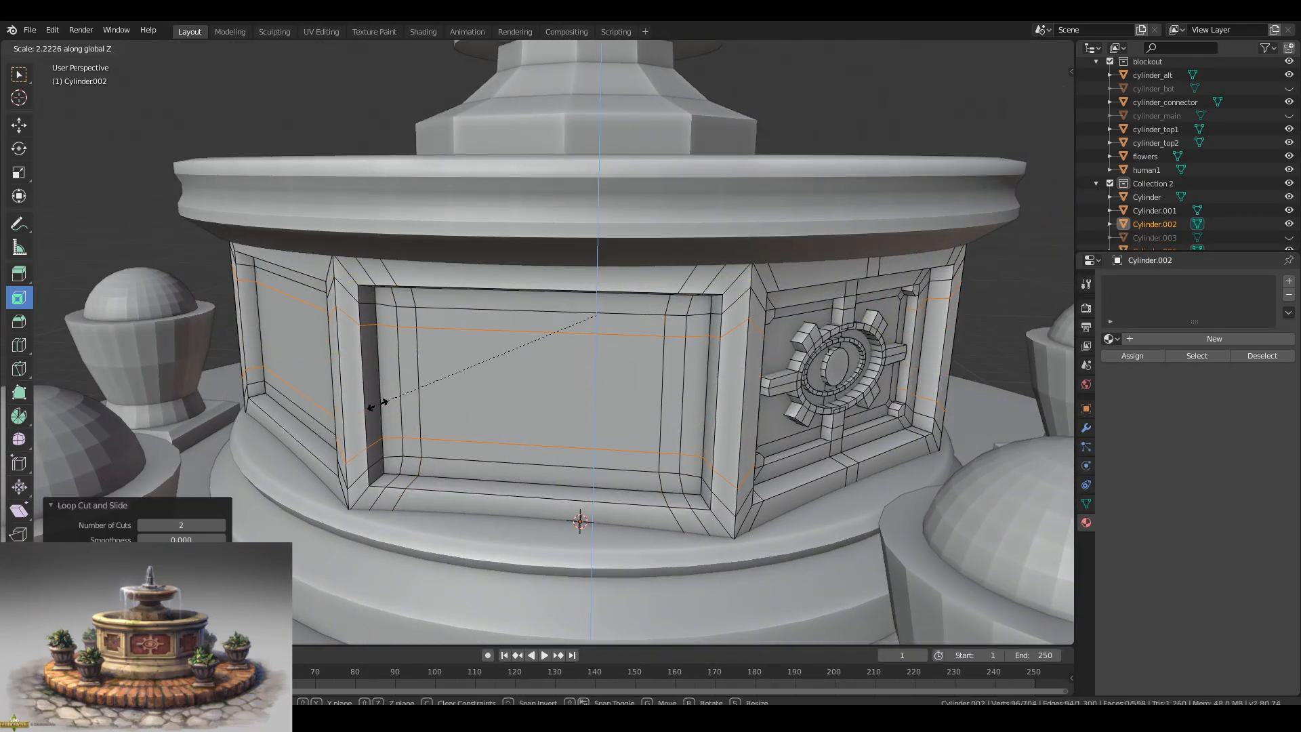
left_click(377, 405)
Select the panel's centre face and its four adjoining strips, and extrude them inward about 0.15 m along Y.
key("3")
left_click(408, 360)
left_click(439, 349, "shift")
left_click(455, 320, "shift")
left_click(673, 404, "shift")
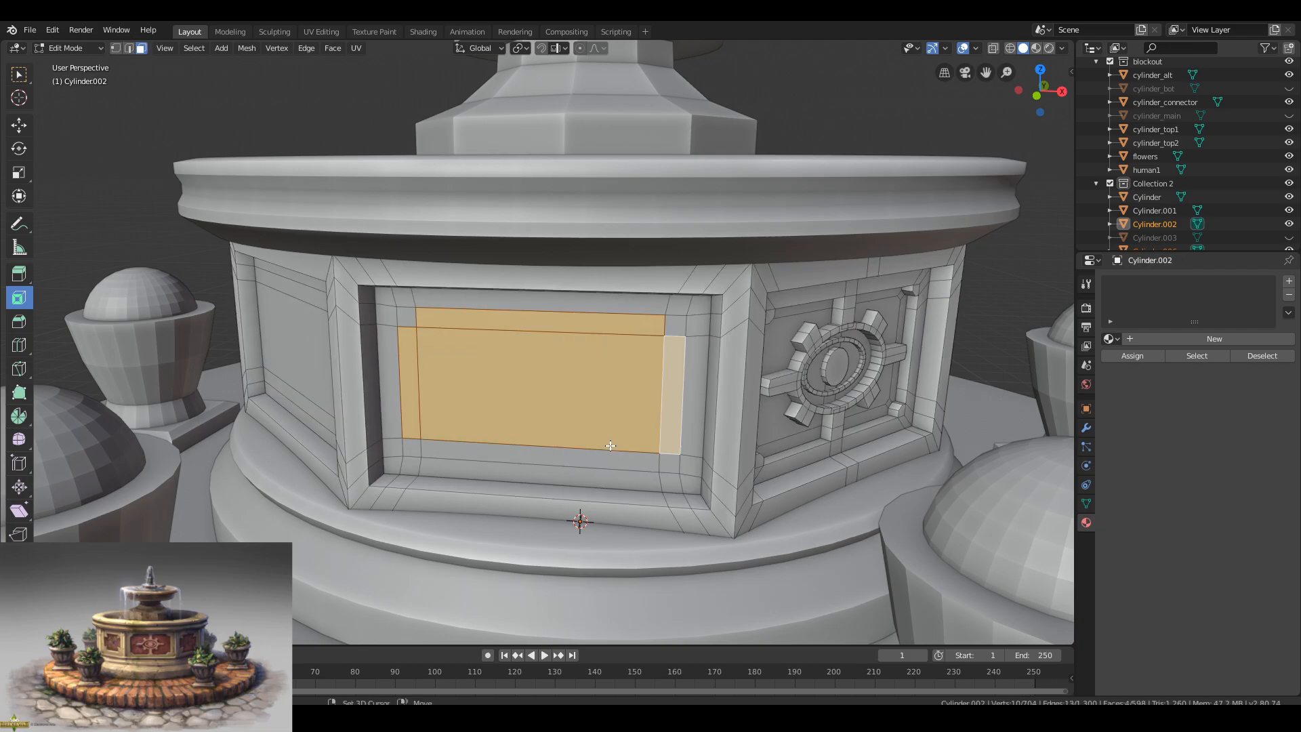
left_click(608, 457, "shift")
middle_click_drag(620, 442, 531, 462)
key("e")
key("y")
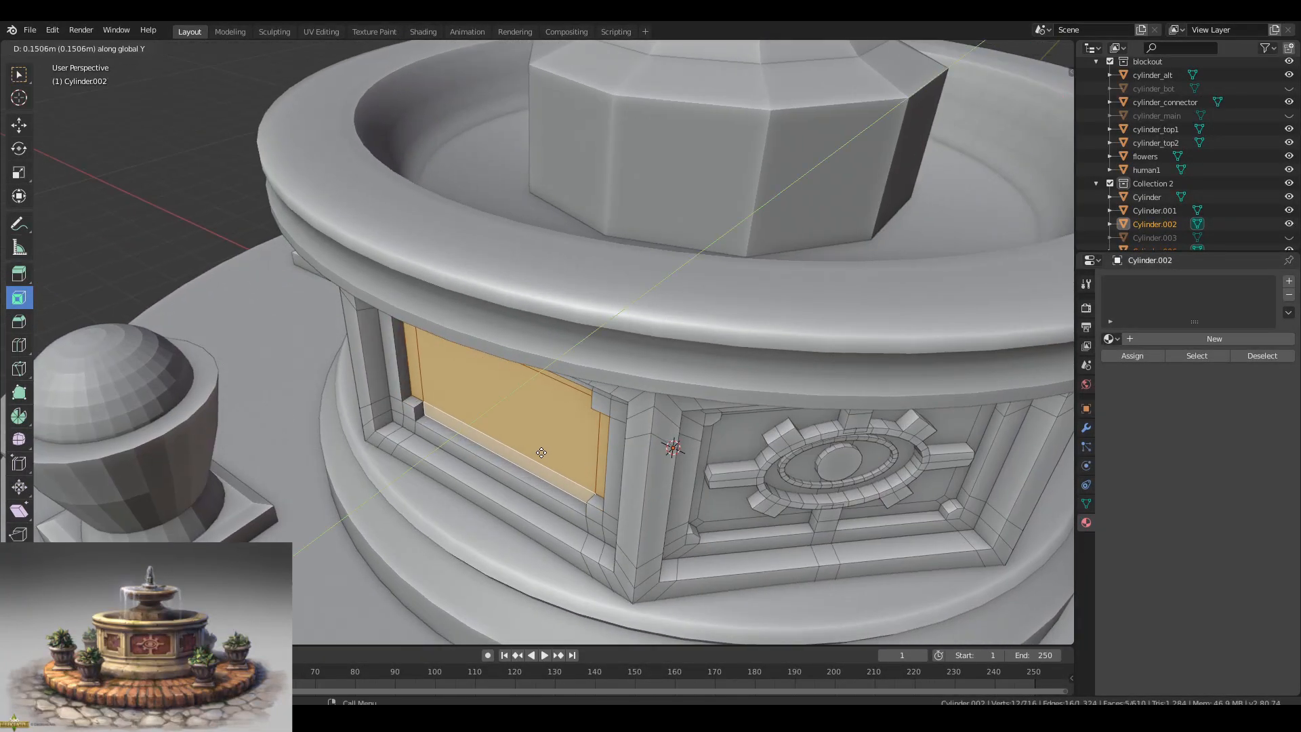
Select the vertical side edges of the blank panel's four corner notches and scale them closer together along X.
key("2")
middle_click_drag(556, 407, 661, 406)
left_click(687, 414)
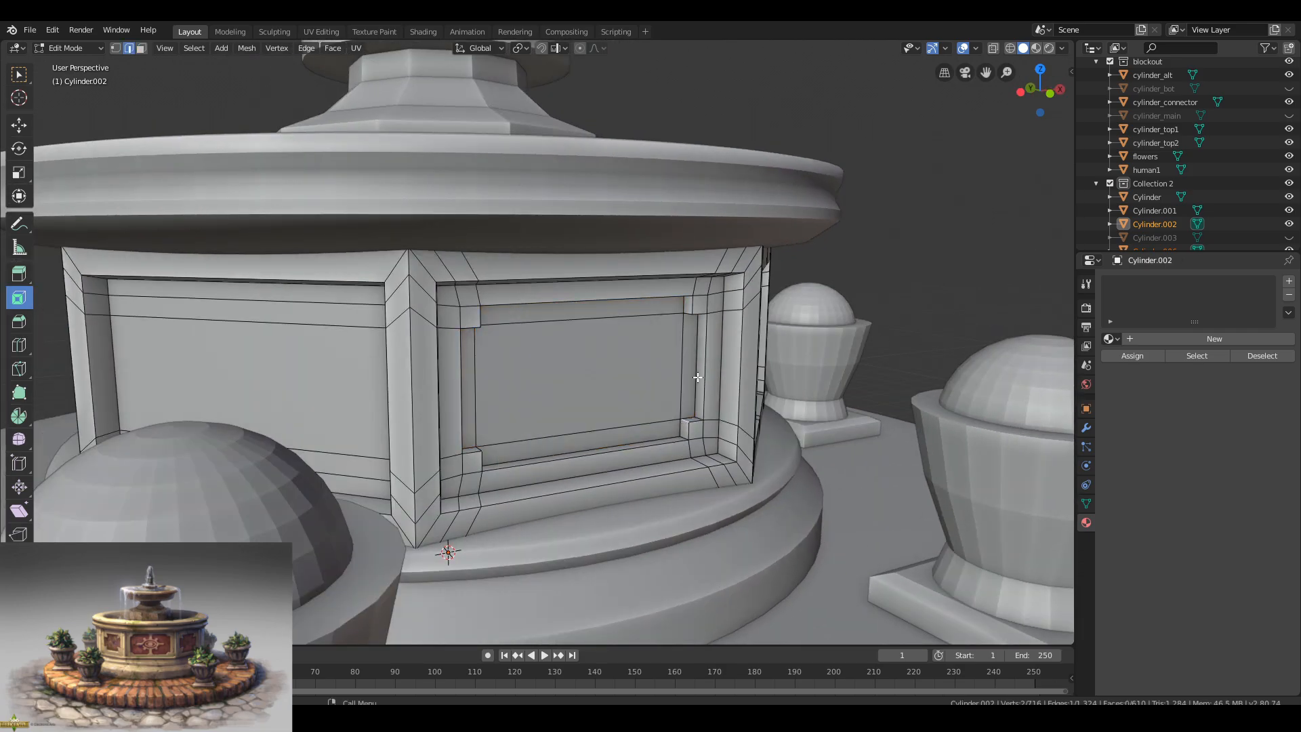
left_click(690, 324, "shift")
middle_click_drag(677, 352, 489, 435)
left_click(422, 303, "shift")
key("KP_1")
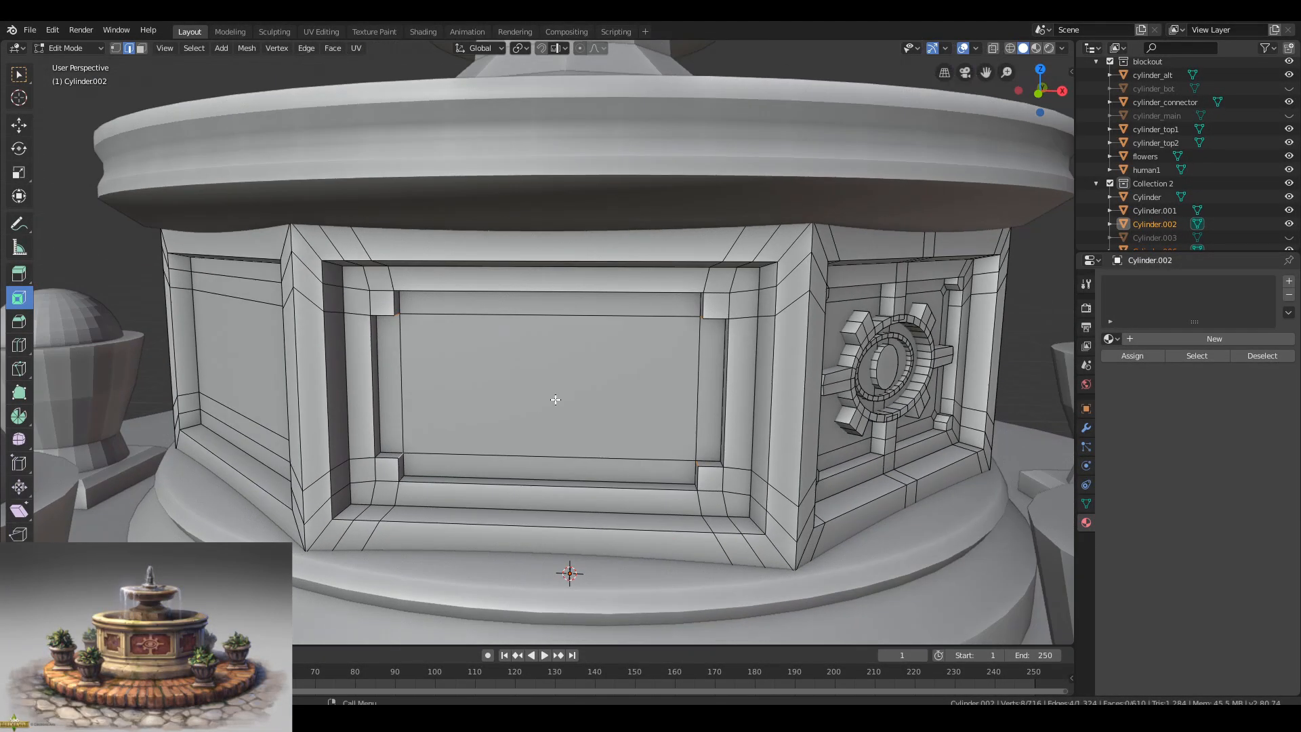
key("KP_5")
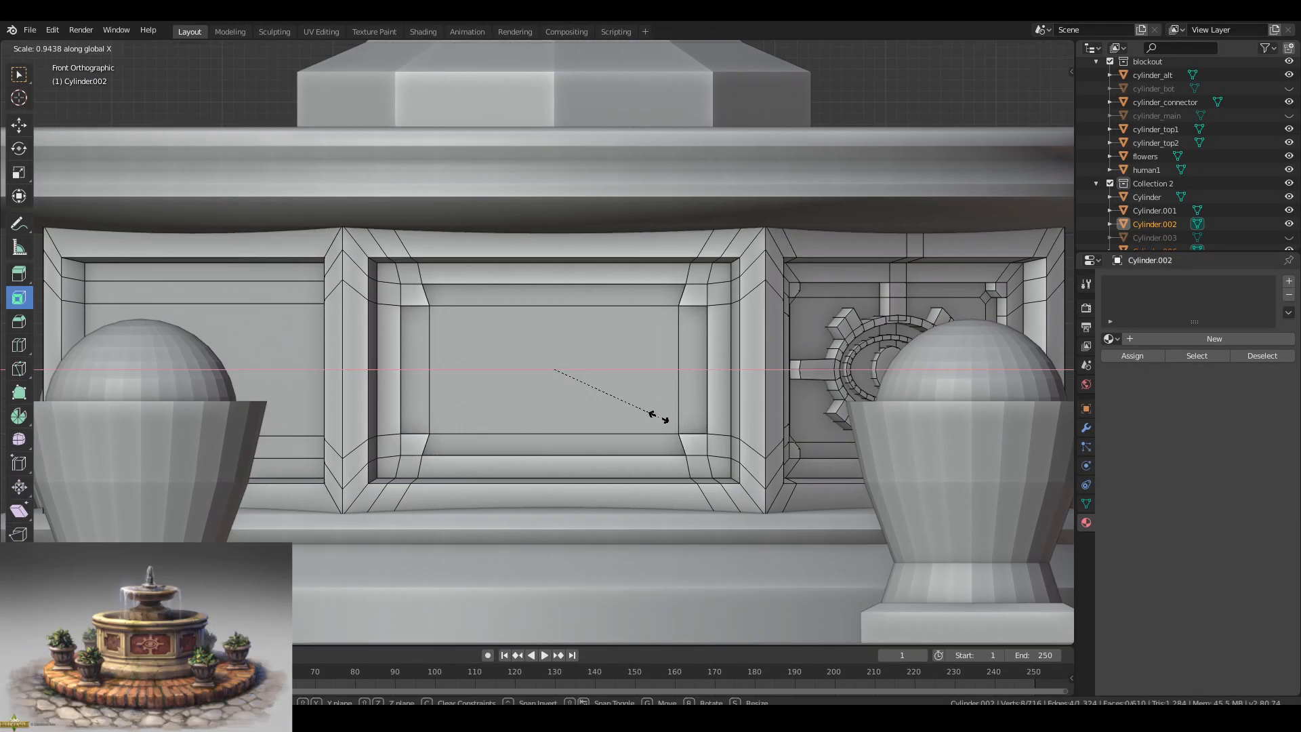
left_click(660, 502)
key("Tab")
middle_click_drag(661, 501, 544, 429)
scroll(587, 493, "down", 4)
Select all wall faces except the front blank panel and the adjoining ornament panel in X-ray top view, and delete them.
key("Tab")
key("KP_7")
left_click(993, 48)
middle_click_drag(479, 282, 514, 331)
key("KP_7")
scroll(515, 332, "down", 1)
left_click_drag(306, 348, 306, 348)
scroll(845, 424, "up", 3)
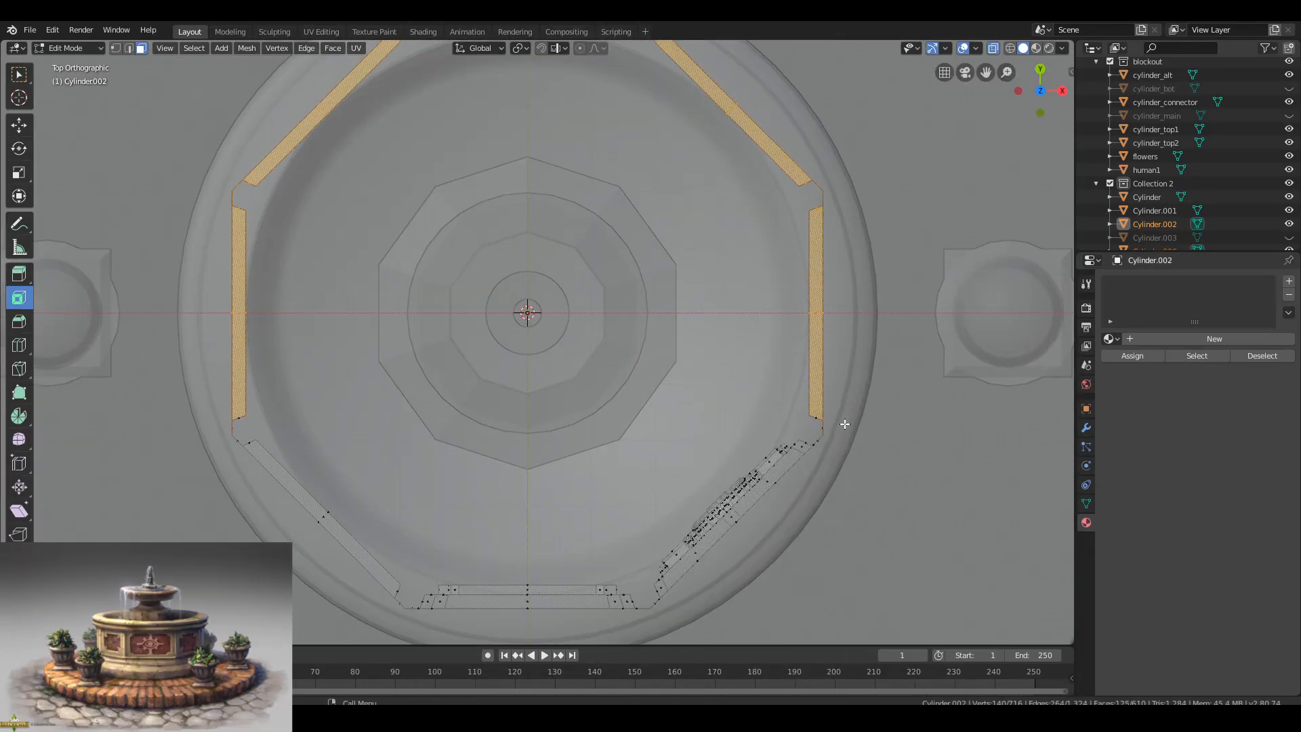
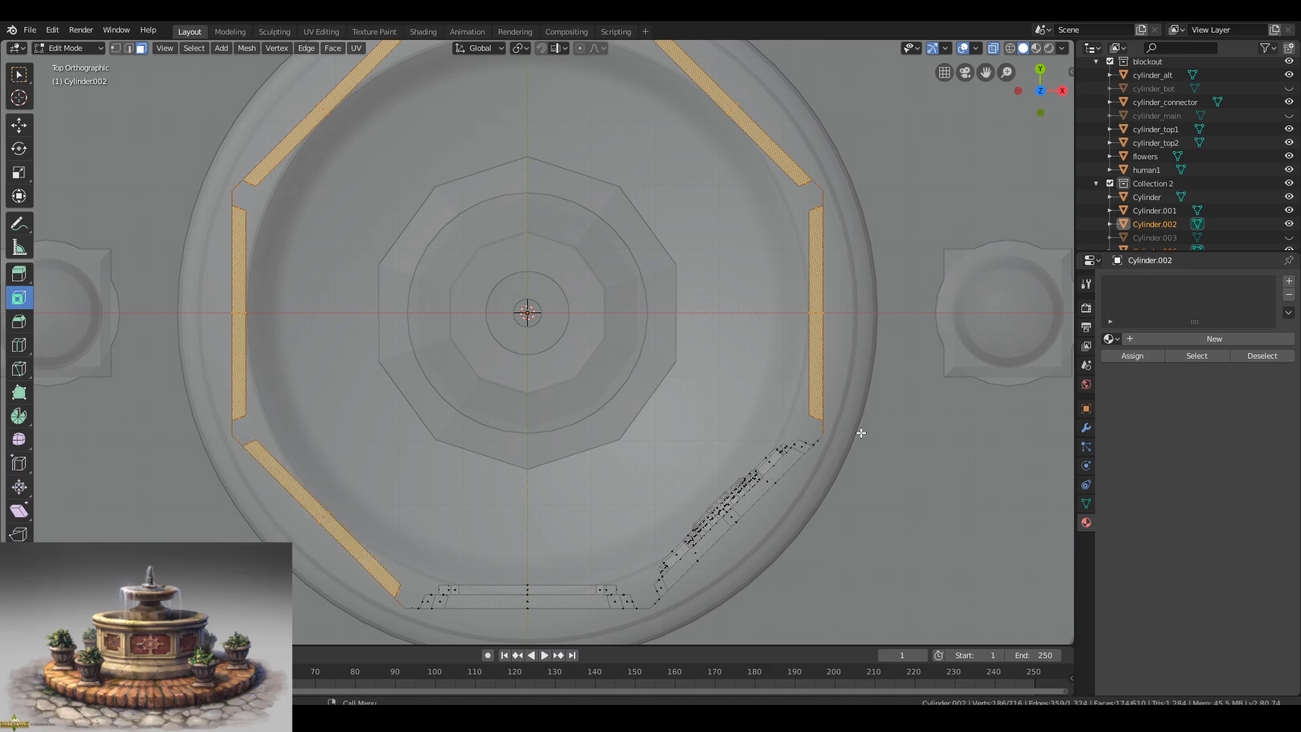
scroll(861, 433, "down", 1)
middle_click_drag(652, 497, 622, 404)
left_click(991, 49)
middle_click_drag(771, 366, 609, 356)
key("x")
left_click(708, 361)
Rotate the remaining two-panel section -45° about Z, duplicate it in place and rotate the copy 90° about Z.
key("Tab")
scroll(628, 421, "down", 2)
type("rz-45")
key("Return")
key("shift+d")
right_click(735, 452)
type("rz90")
key("Return")
Add further duplicates of the two-panel section around Z to close the ring of wall panels.
scroll(632, 390, "up", 3)
scroll(543, 389, "down", 5)
key("shift+d")
key("Return")
key("alt+a")
scroll(609, 357, "up", 5)
Select all the oval ornaments and wall sections around the fountain and join them into one object.
left_click(673, 418)
key("Tab")
scroll(645, 439, "down", 14)
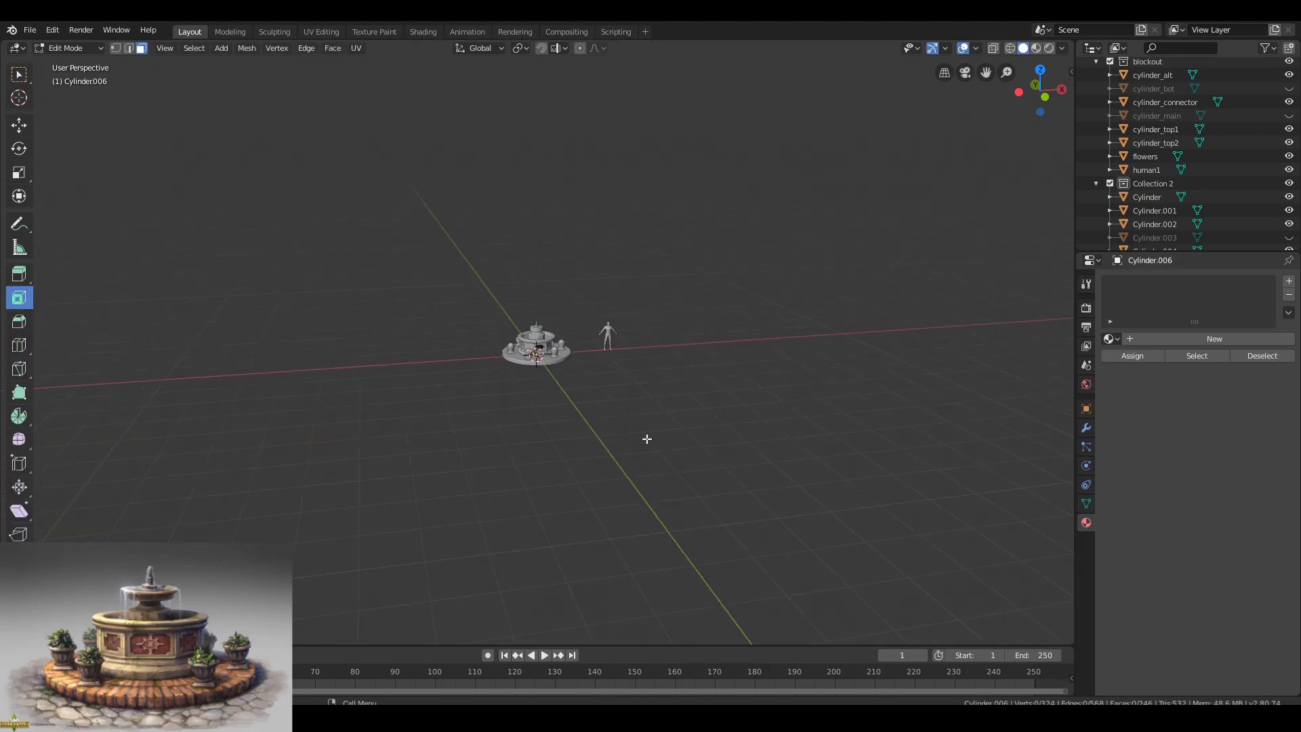
scroll(645, 438, "up", 11)
key("Tab")
middle_click_drag(623, 432, 455, 395)
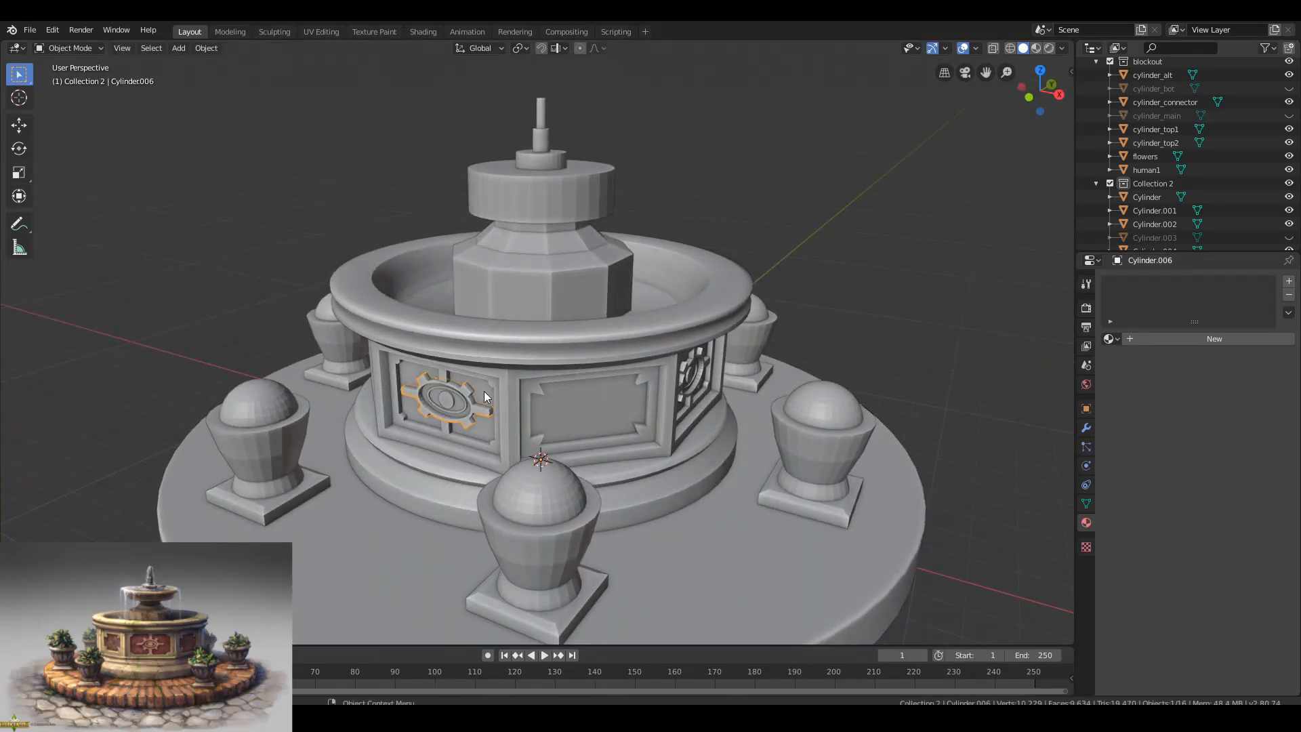
left_click(694, 383, "shift")
middle_click_drag(772, 421, 576, 416)
left_click(635, 435, "shift")
left_click(621, 416, "shift")
scroll(576, 417, "up", 5)
scroll(576, 417, "down", 8)
left_click(734, 412)
middle_click_drag(734, 412, 548, 409)
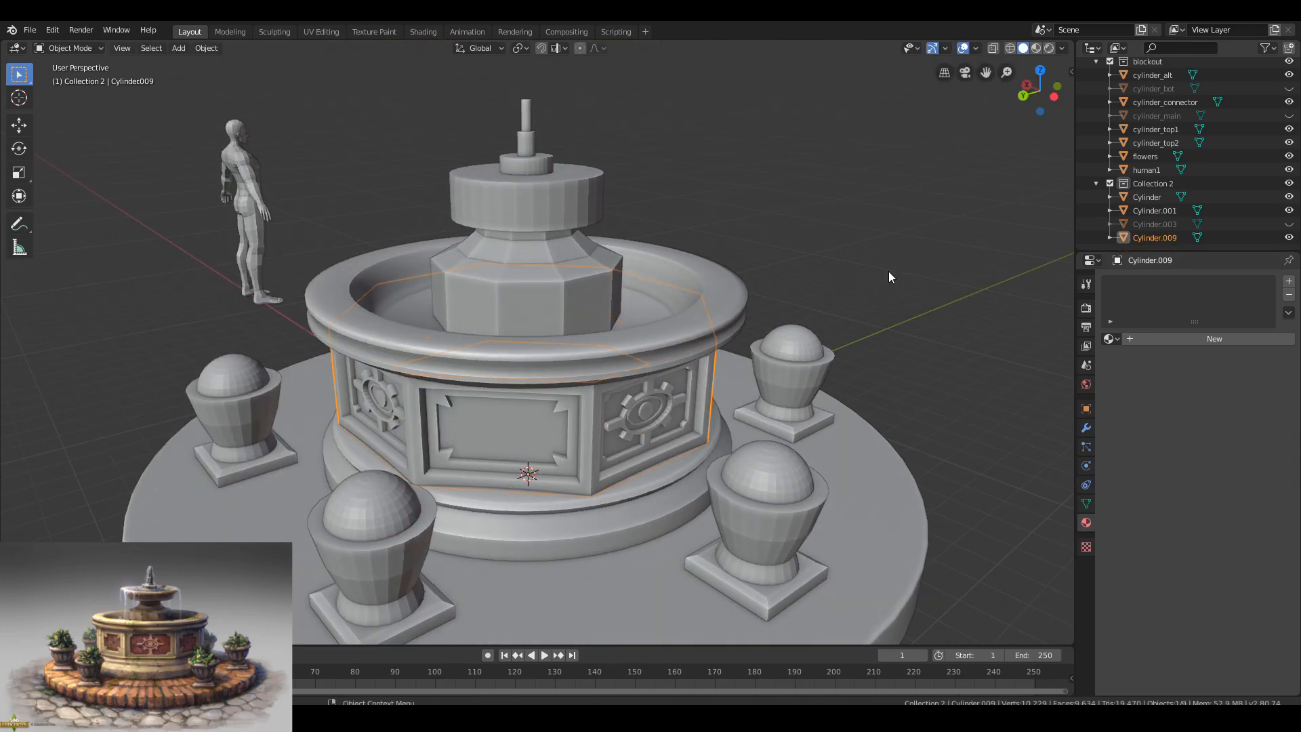
Save the file and turn on Auto Smooth with a 180° angle for the joined wall.
key("alt+a")
middle_click_drag(766, 327, 529, 401)
scroll(540, 379, "down", 4)
scroll(528, 401, "up", 3)
middle_click_drag(528, 400, 704, 389, "shift")
scroll(632, 388, "up", 5)
left_click(704, 389)
key("Tab")
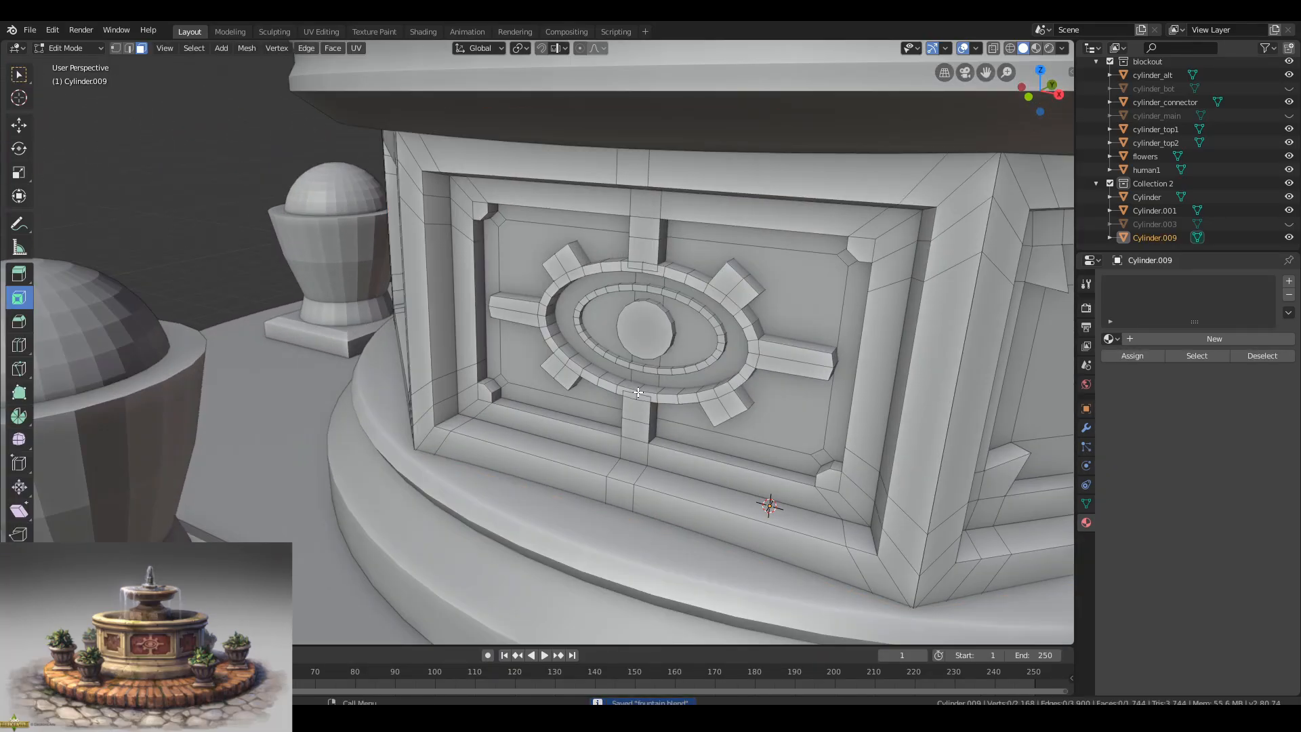
left_click(1086, 505)
middle_click_drag(685, 478, 573, 467)
scroll(572, 466, "down", 2)
scroll(556, 420, "up", 2)
key("2")
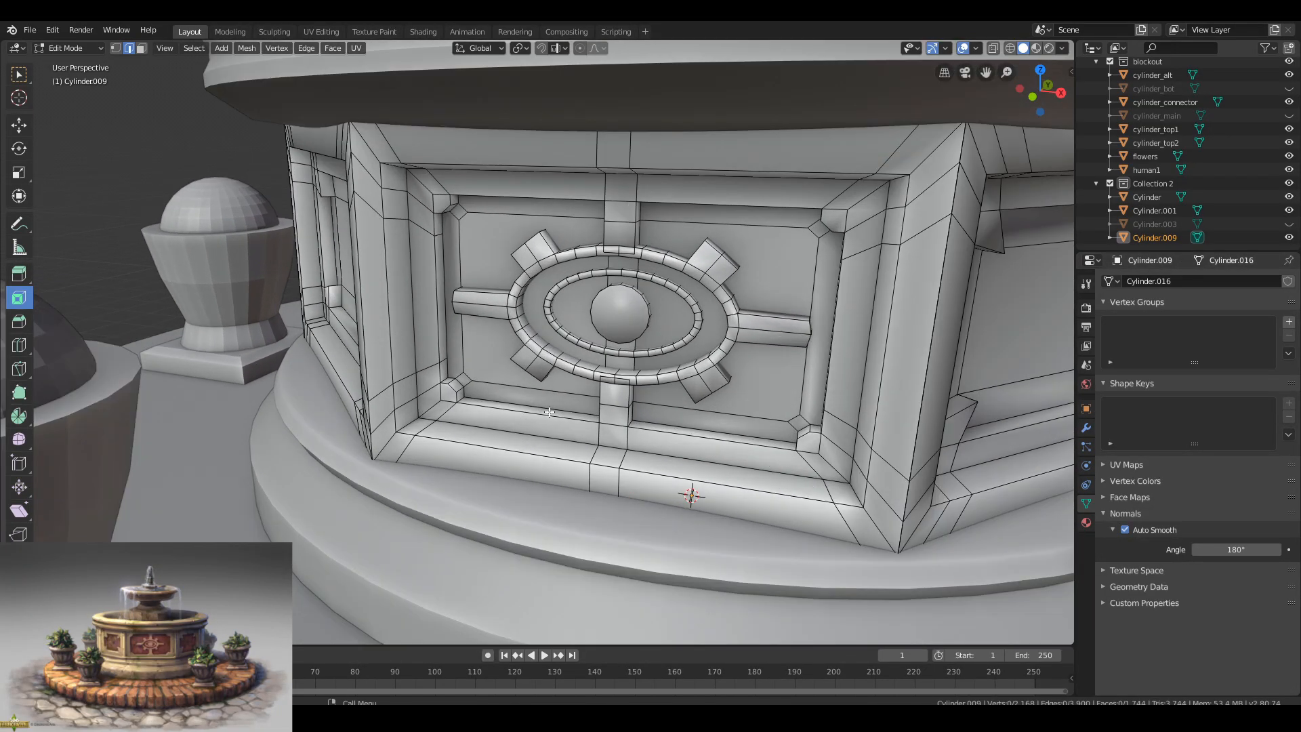
Undo the wall's join and smoothing, and delete the surplus pieces, keeping one two-panel section with its ornament.
scroll(555, 420, "down", 4)
key("Tab")
left_click(481, 197)
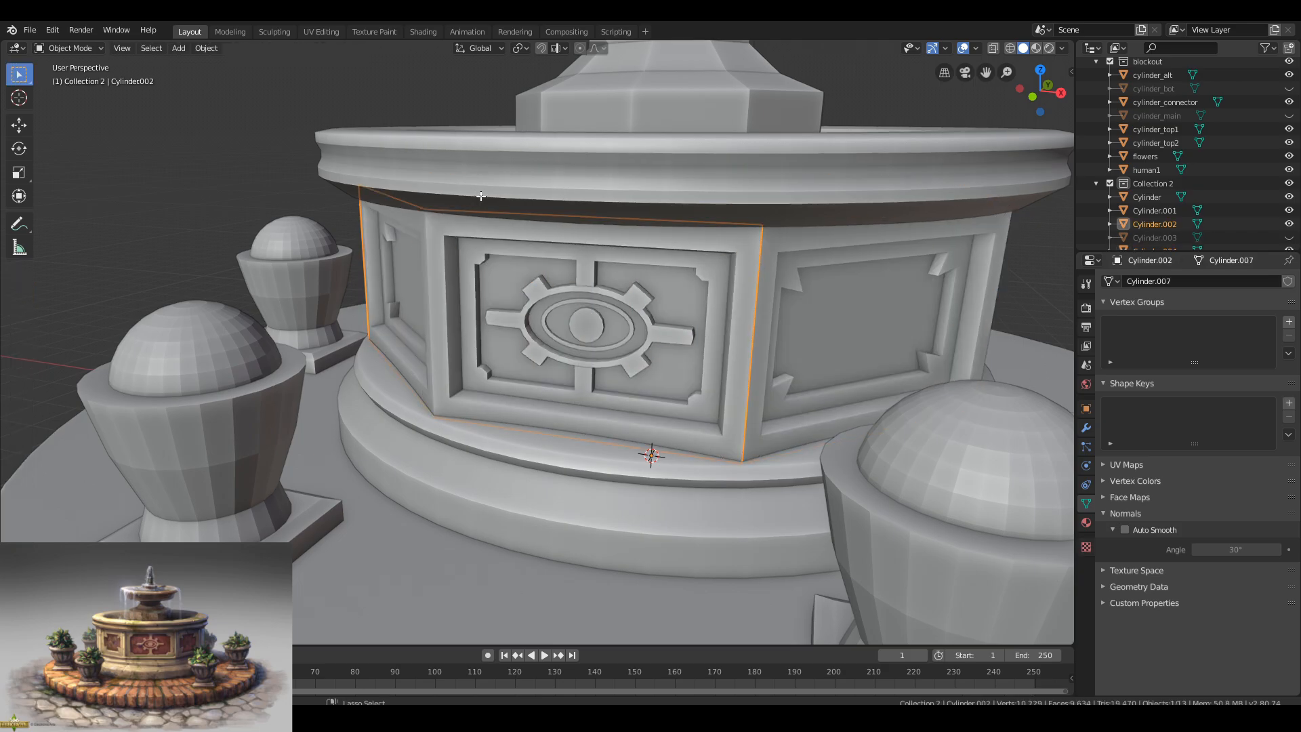
scroll(481, 196, "down", 5)
middle_click_drag(481, 196, 441, 380)
left_click(552, 347)
left_click(617, 305, "shift")
key("Delete")
scroll(495, 334, "up", 2)
left_click(534, 365)
key("Delete")
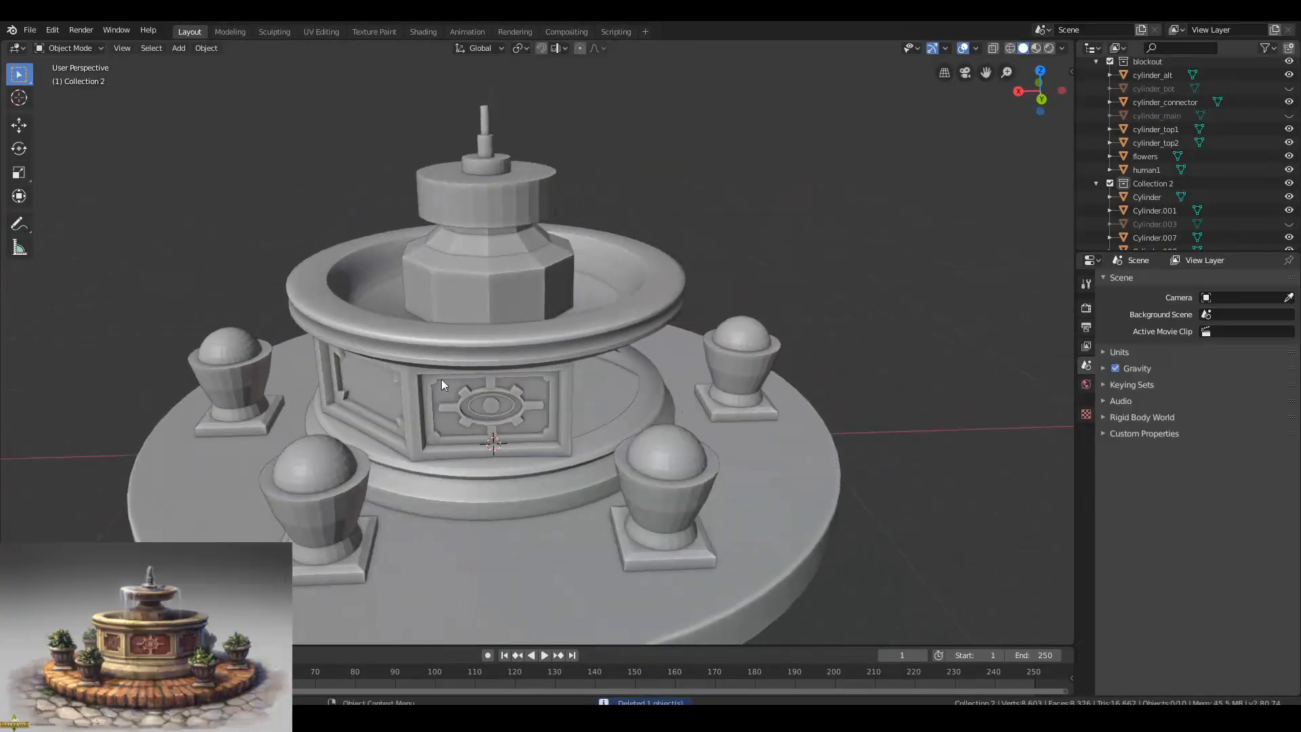
Join the oval ornament with the two-panel wall section.
left_click(442, 379)
key("KP_Decimal")
scroll(547, 384, "up", 2)
left_click(593, 384)
left_click(577, 344, "shift")
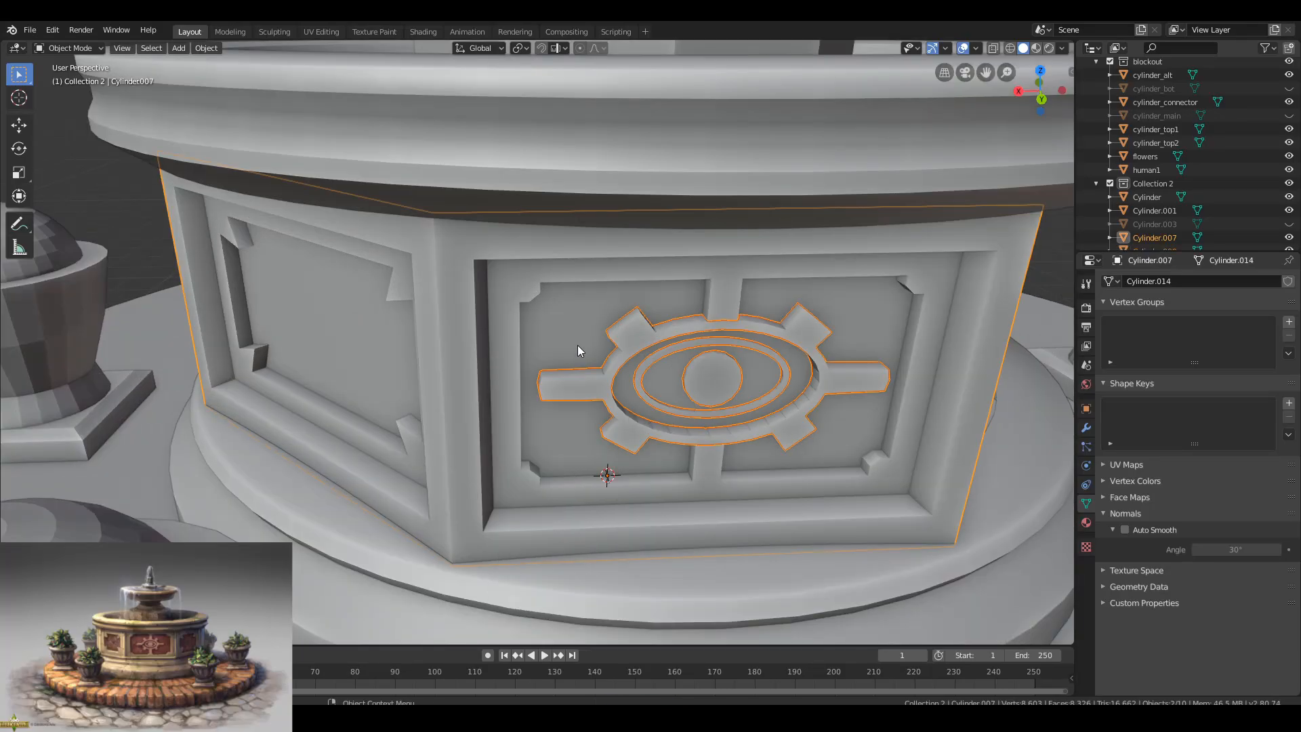
key("ctrl+j")
Select the frame edge loops of both panels and the notched recess edges of the blank panel.
middle_click_drag(588, 352, 503, 498)
key("Tab")
left_click(390, 399, "alt+shift")
middle_click_drag(390, 399, 375, 397)
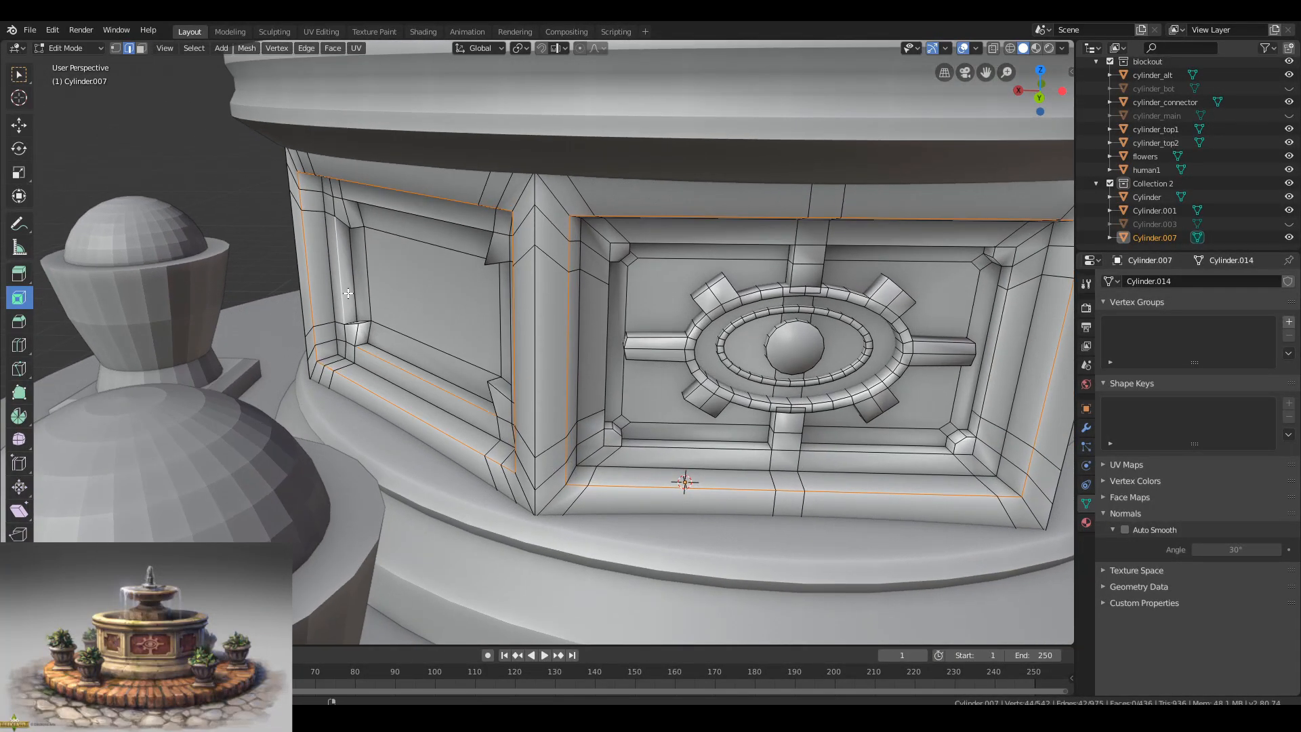
left_click(406, 213, "shift")
middle_click_drag(406, 213, 596, 347)
left_click(946, 305, "shift")
left_click(927, 257, "shift")
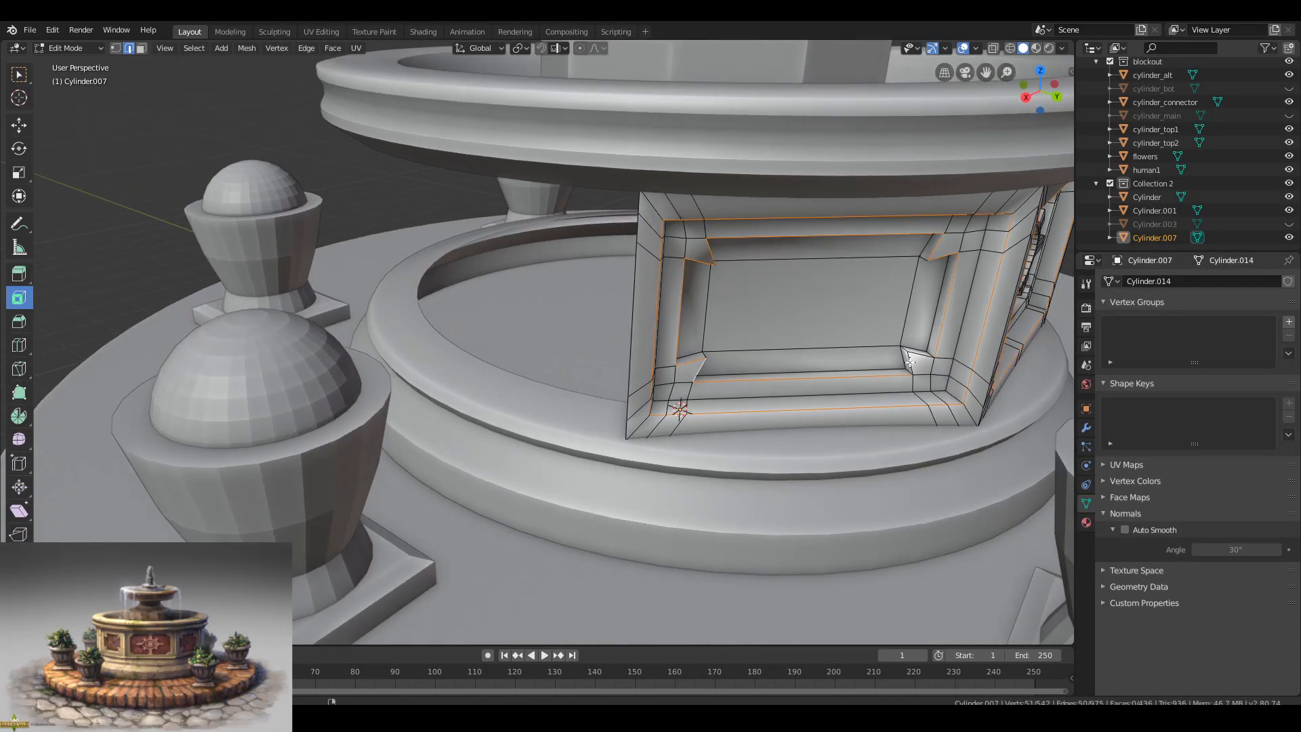
left_click(909, 363, "alt+shift")
middle_click_drag(909, 362, 817, 359)
left_click(570, 339, "alt+shift")
middle_click_drag(569, 305, 545, 267)
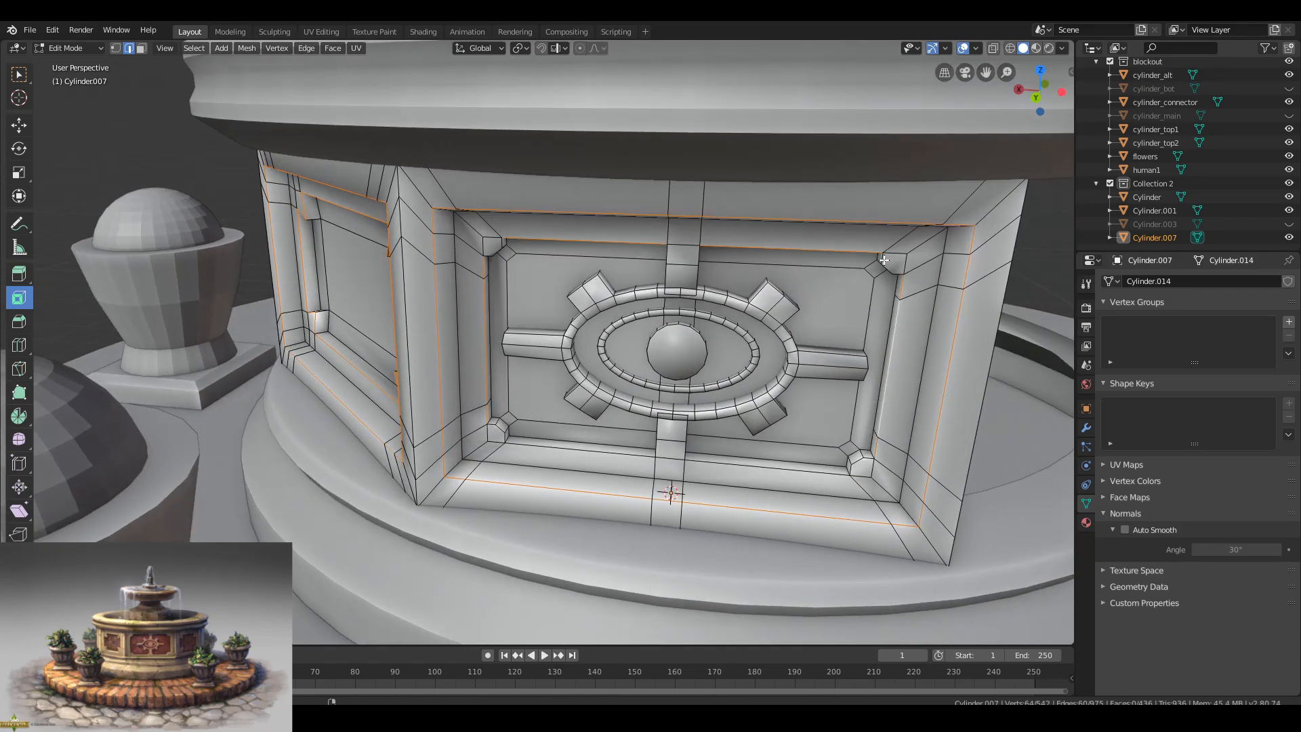
Add the ornament panel's recess, centre bar and ring edges to the selection and give all selected edges a small bevel.
middle_click_drag(512, 260, 509, 237)
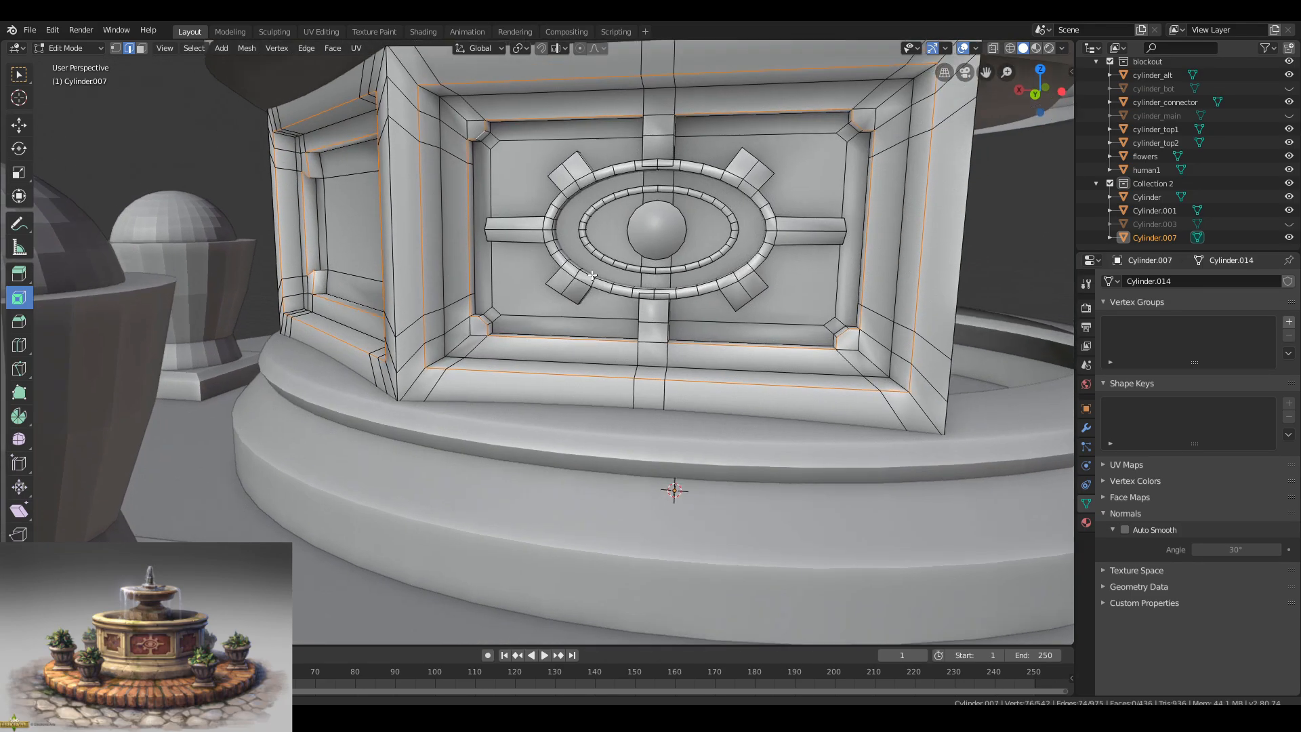
scroll(583, 170, "up", 4)
left_click(747, 237, "alt+shift")
middle_click_drag(799, 230, 852, 318, "shift")
scroll(852, 318, "down", 5)
left_click(327, 353, "alt+shift")
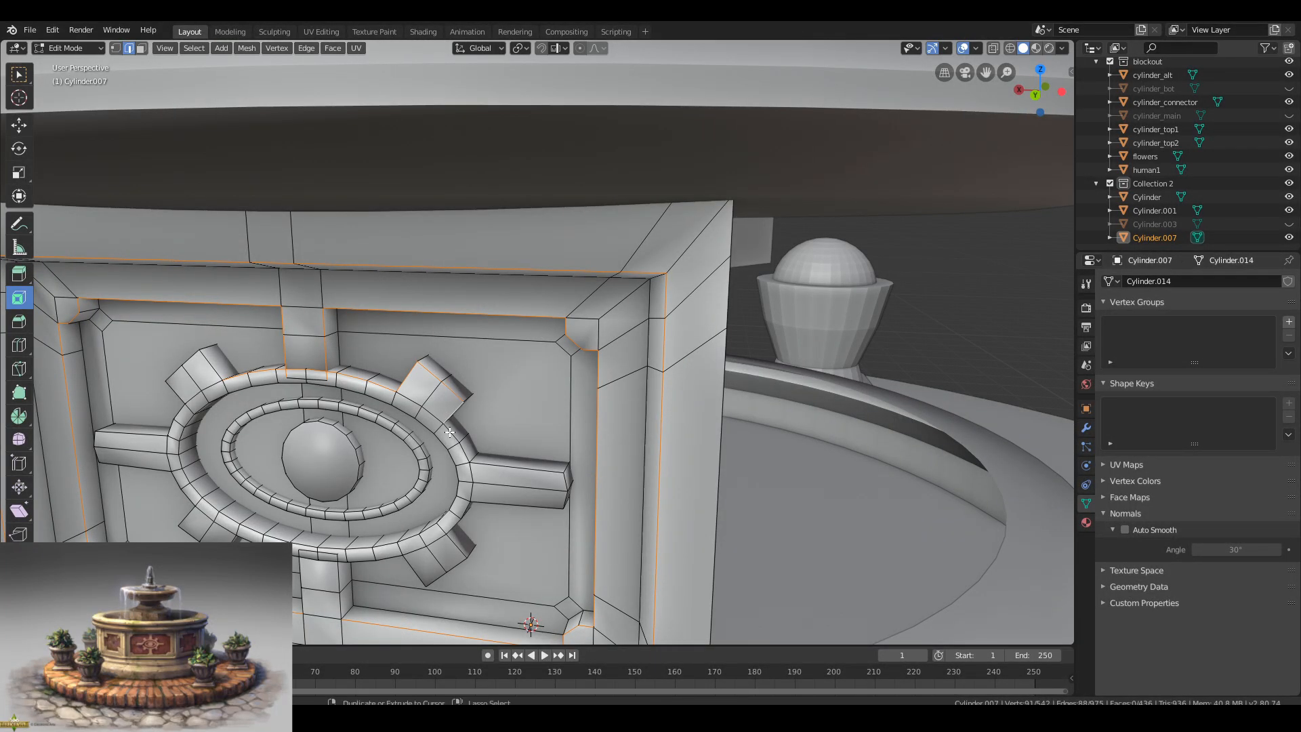
middle_click_drag(435, 447, 393, 528)
scroll(427, 546, "down", 5)
scroll(461, 549, "up", 4)
scroll(434, 528, "down", 2)
middle_click_drag(474, 461, 461, 424)
left_click(19, 321)
scroll(339, 474, "up", 2)
left_click_drag(351, 500, 343, 517)
scroll(343, 517, "down", 3)
Bevel the vertical corner edge between the blank panel and the ornament panel.
middle_click_drag(342, 517, 589, 399)
left_click(588, 438, "alt")
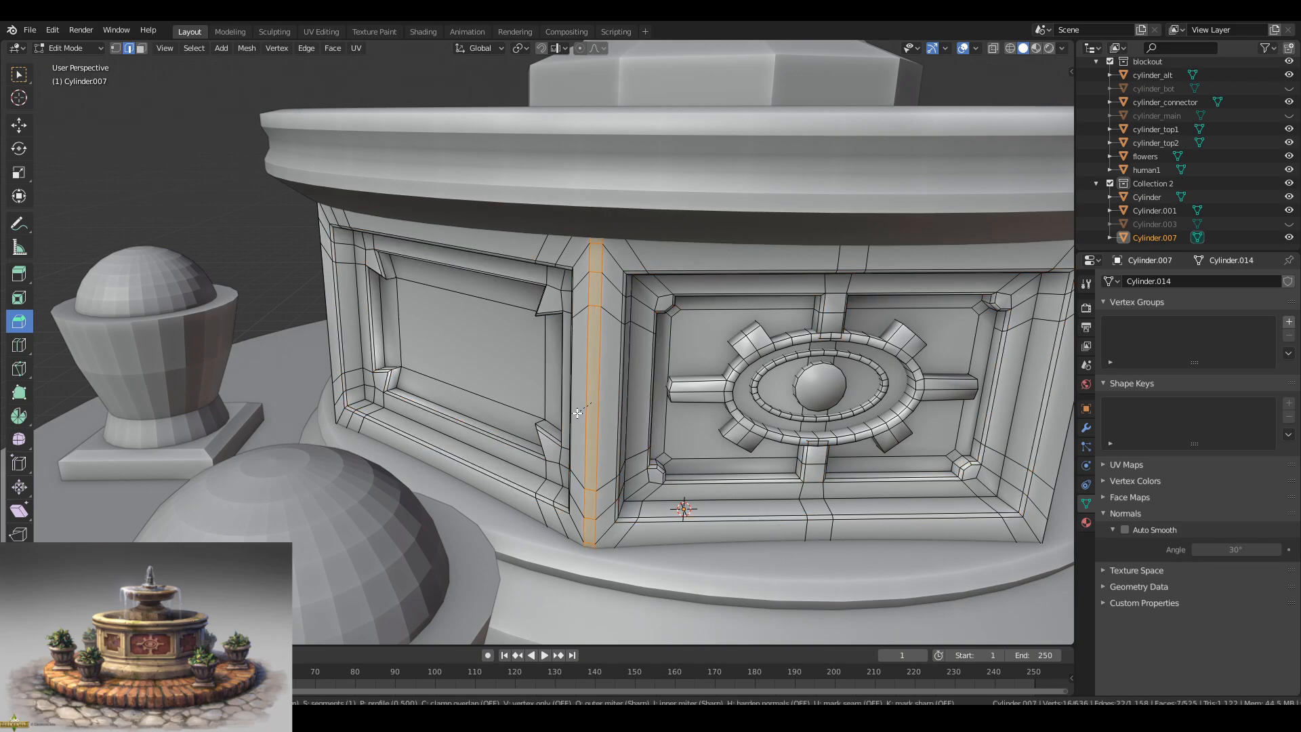
left_click_drag(577, 412, 576, 414)
scroll(675, 452, "down", 15)
scroll(675, 452, "up", 13)
left_click(880, 315)
mouse_move(643, 377)
middle_mouse_down()
mouse_move(704, 383)
mouse_move(644, 386)
middle_mouse_up()
scroll(705, 384, "up", 2)
Turn on Auto Smooth for the wall section and set its angle to 180°.
key("Tab")
key("Tab")
key("Tab")
left_click(1125, 530)
left_click_drag(1220, 550, 1280, 549)
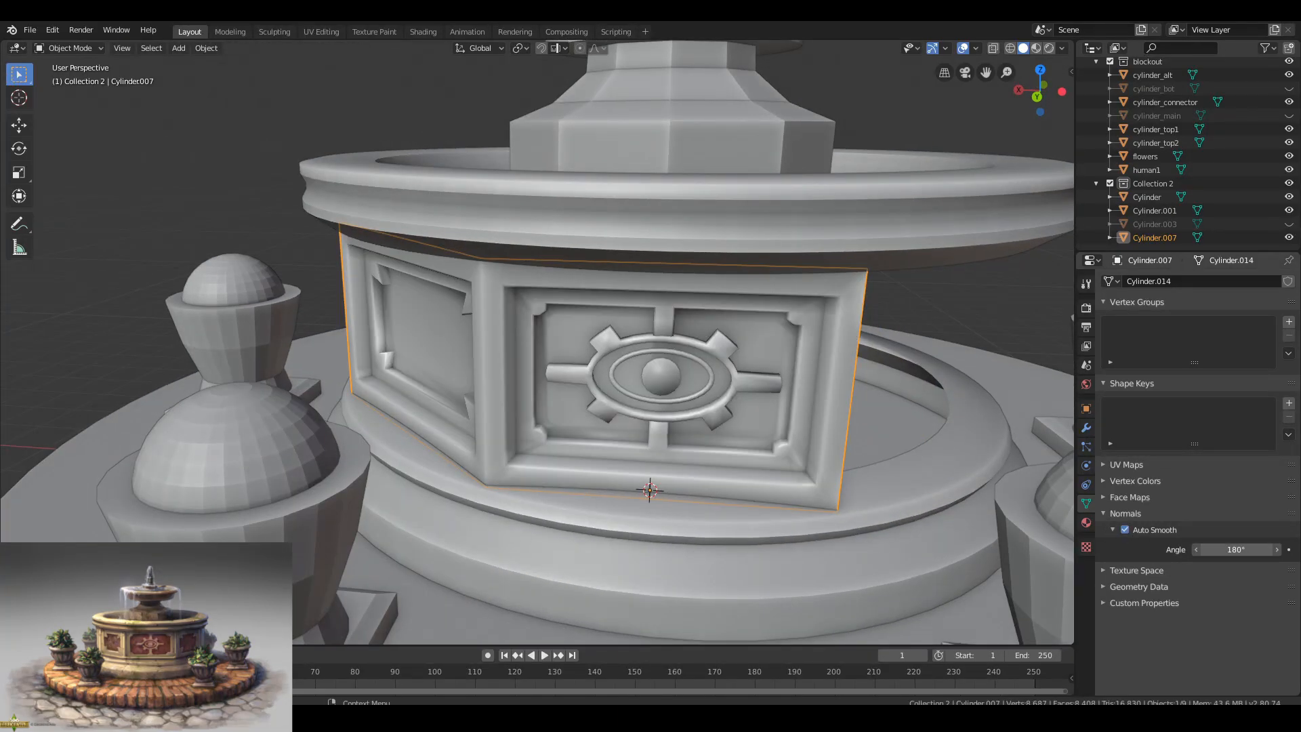
Add a Weighted Normal modifier to the wall section.
left_click(1086, 428)
left_click(1152, 281)
left_click(928, 369)
scroll(763, 417, "down", 6)
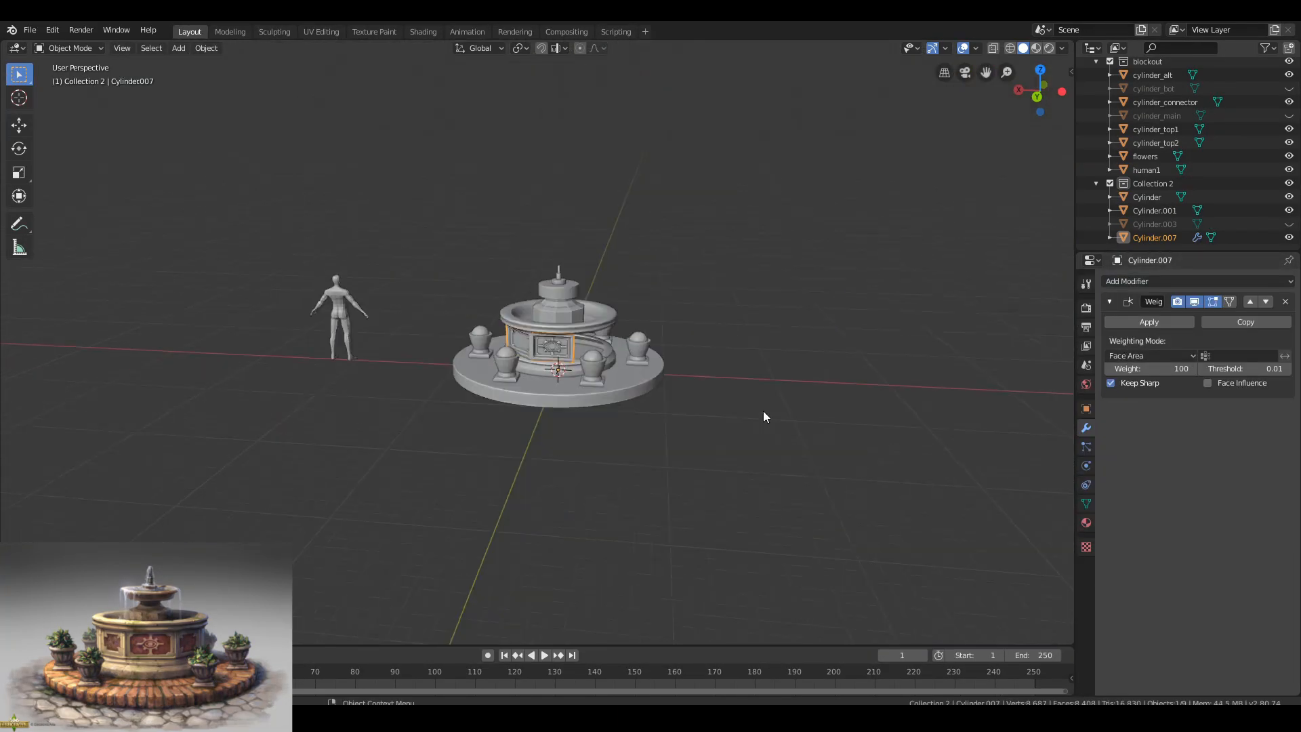
scroll(711, 413, "up", 8)
scroll(453, 332, "down", 3)
Select the inner frame edge loops of the ornament panel and the blank panel, and mark them sharp.
key("Tab")
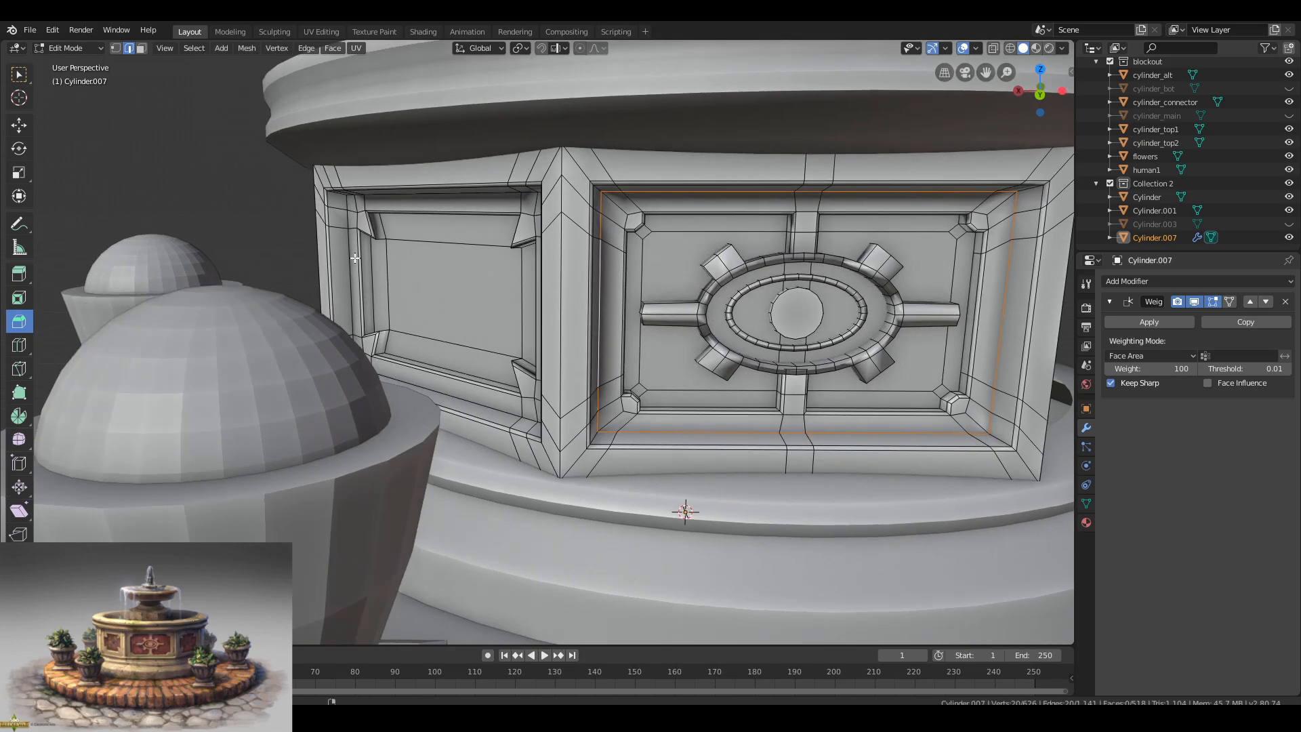
middle_click_drag(355, 257, 1064, 250)
left_click(1064, 250, "alt+shift")
key("ctrl+e")
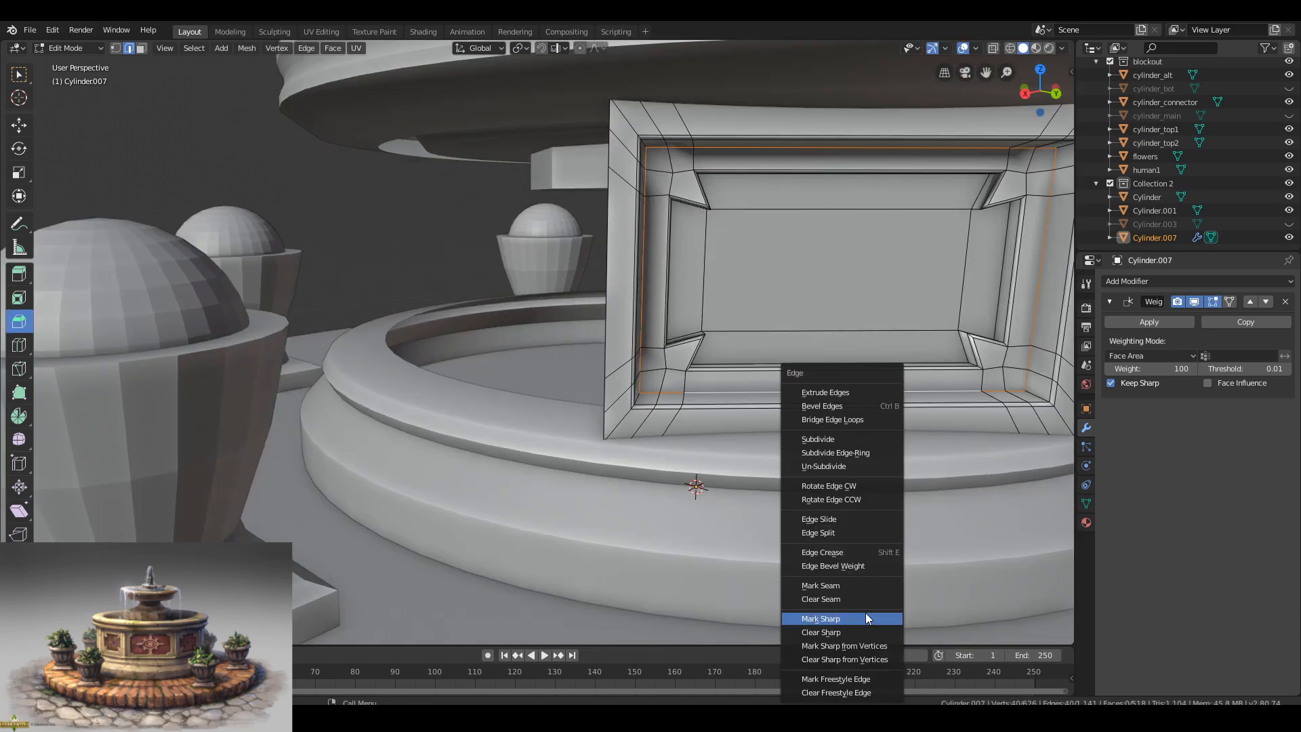
left_click(864, 618)
middle_click_drag(765, 400, 664, 410)
key("Tab")
scroll(652, 426, "up", 5)
Select the recess edges around both halves of the ornament panel's background and mark them sharp.
key("Tab")
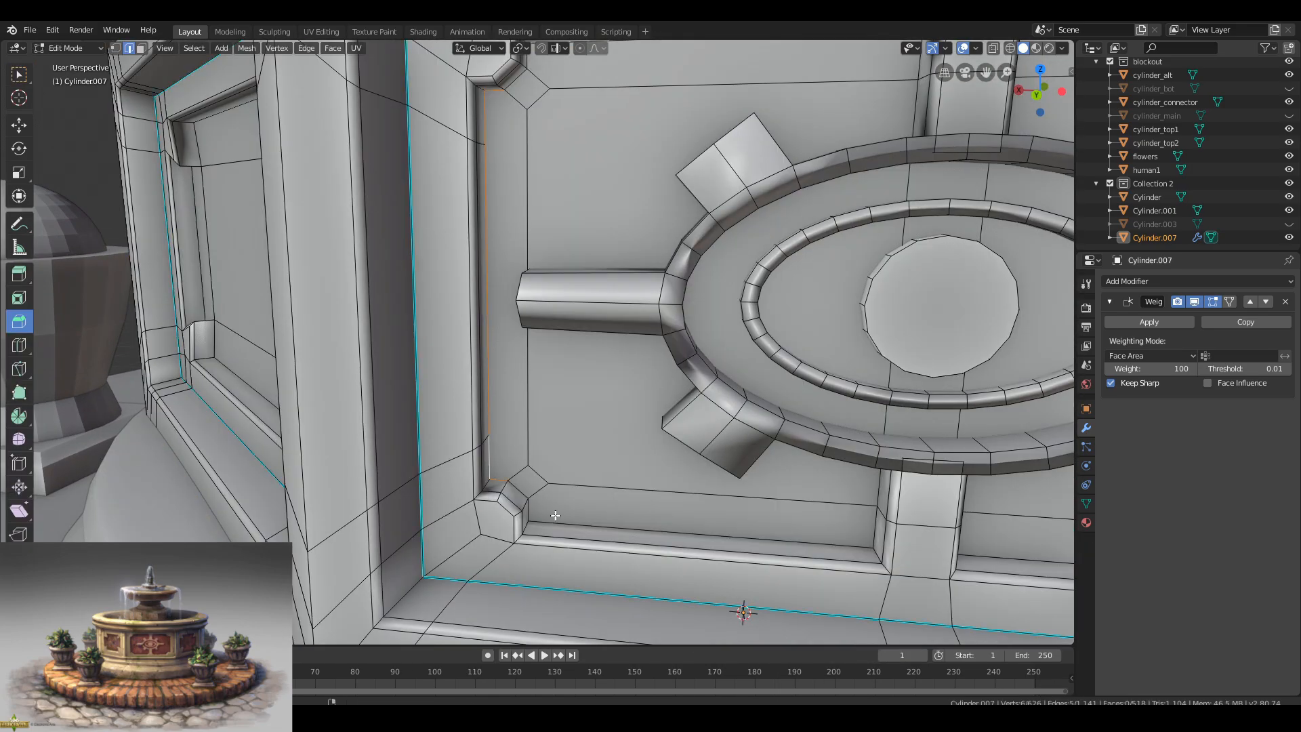
middle_click_drag(885, 492, 873, 487)
left_click(726, 499, "alt+shift")
scroll(726, 499, "down", 3)
left_click(900, 405, "alt+shift")
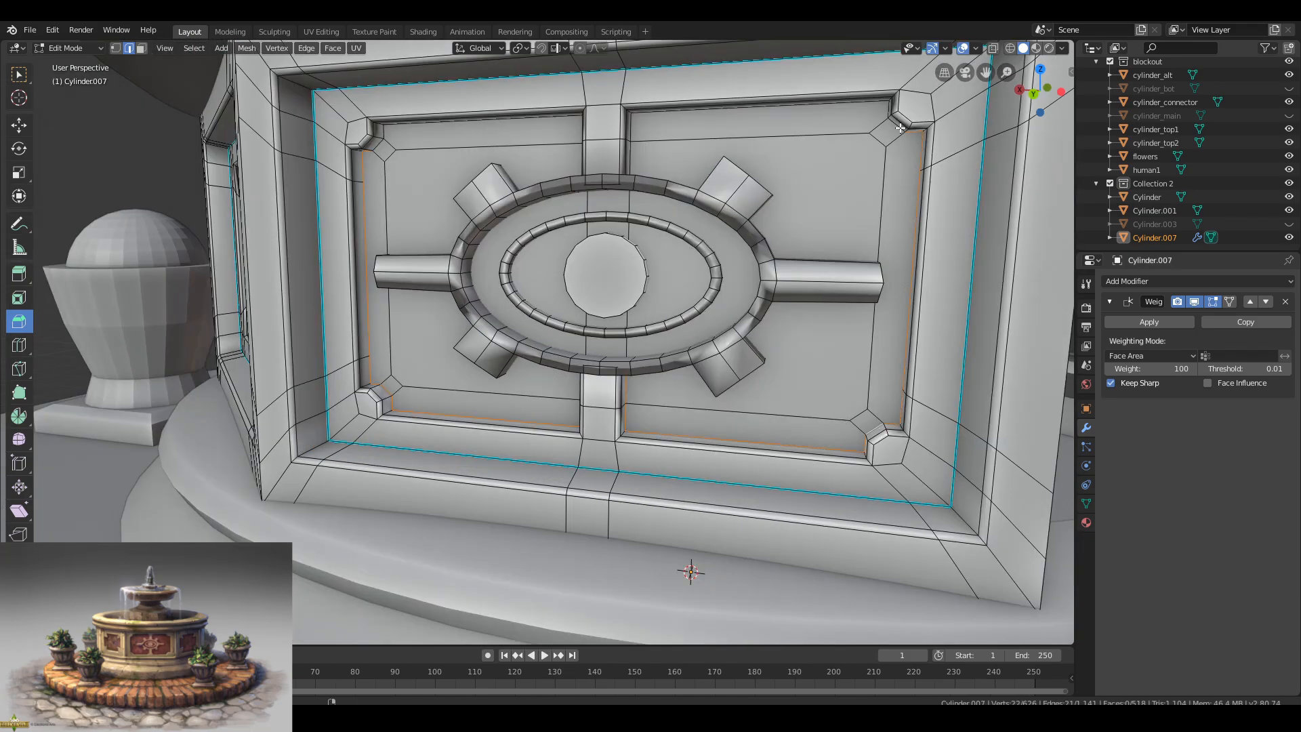
mouse_move(579, 153)
middle_mouse_down()
mouse_move(650, 183)
mouse_move(620, 186)
mouse_move(624, 136)
mouse_move(617, 249)
mouse_move(510, 224)
mouse_move(378, 276)
middle_mouse_up()
key("ctrl+z")
scroll(617, 250, "up", 2)
scroll(617, 249, "down", 4)
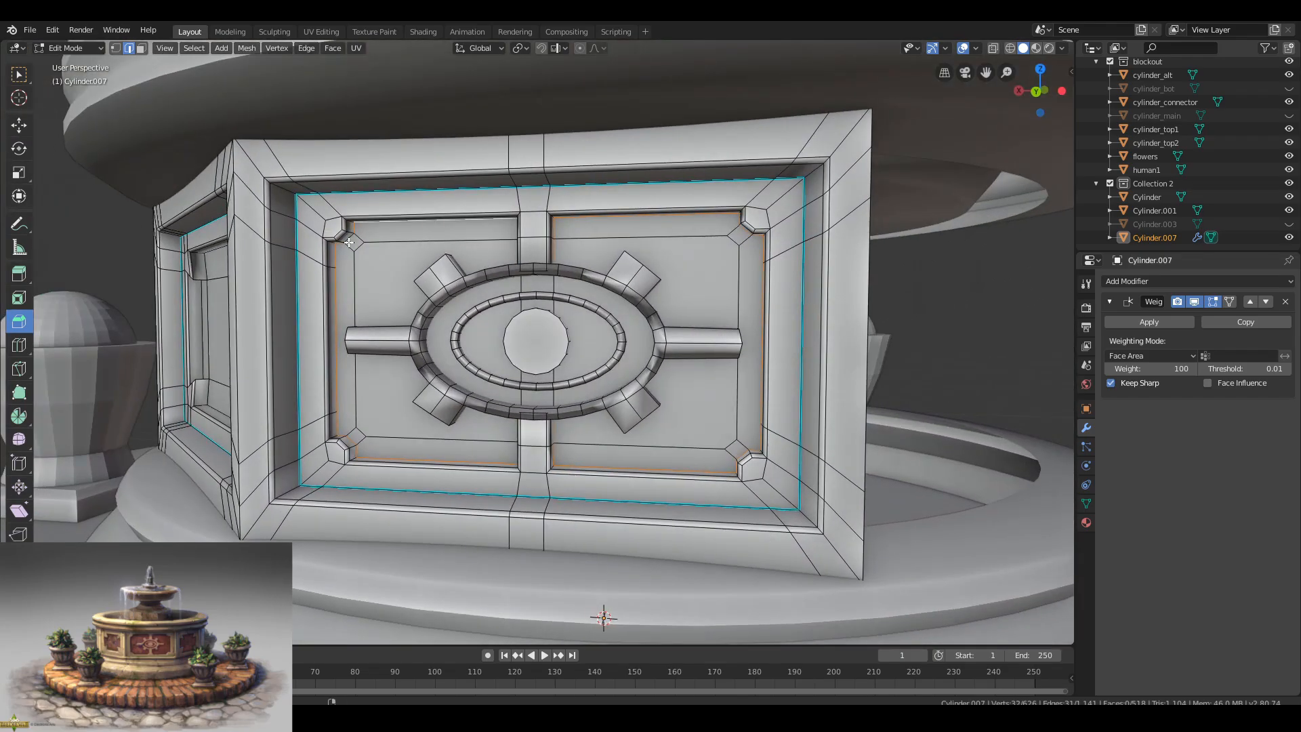
key("ctrl+e")
left_click(378, 275)
key("Tab")
scroll(485, 398, "down", 2)
mouse_move(447, 352)
middle_mouse_down()
mouse_move(485, 398)
mouse_move(523, 339)
mouse_move(444, 381)
mouse_move(520, 375)
mouse_move(510, 354)
mouse_move(515, 393)
mouse_move(450, 405)
middle_mouse_up()
scroll(444, 381, "down", 5)
key("Tab")
key("Tab")
key("Tab")
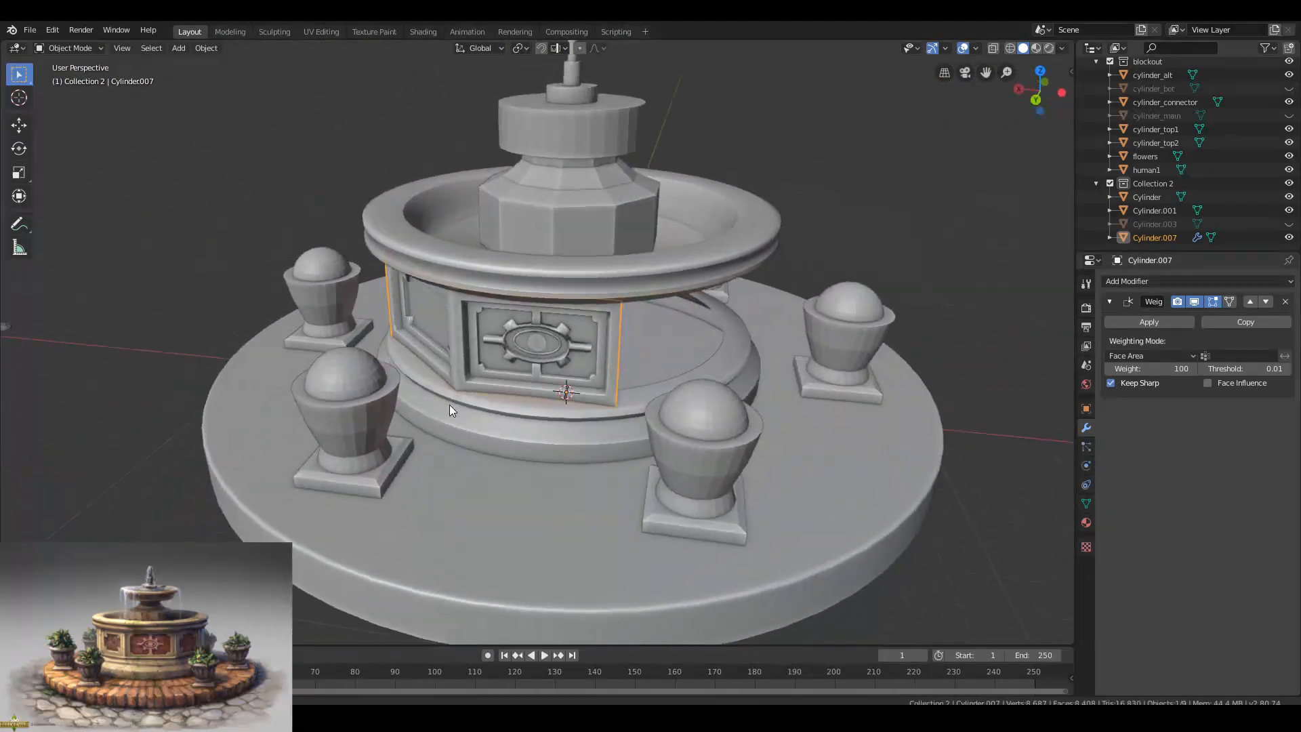
Select the base outline of the ornament's oval ring and teeth where it meets the background, and mark it sharp.
key("KP_Decimal")
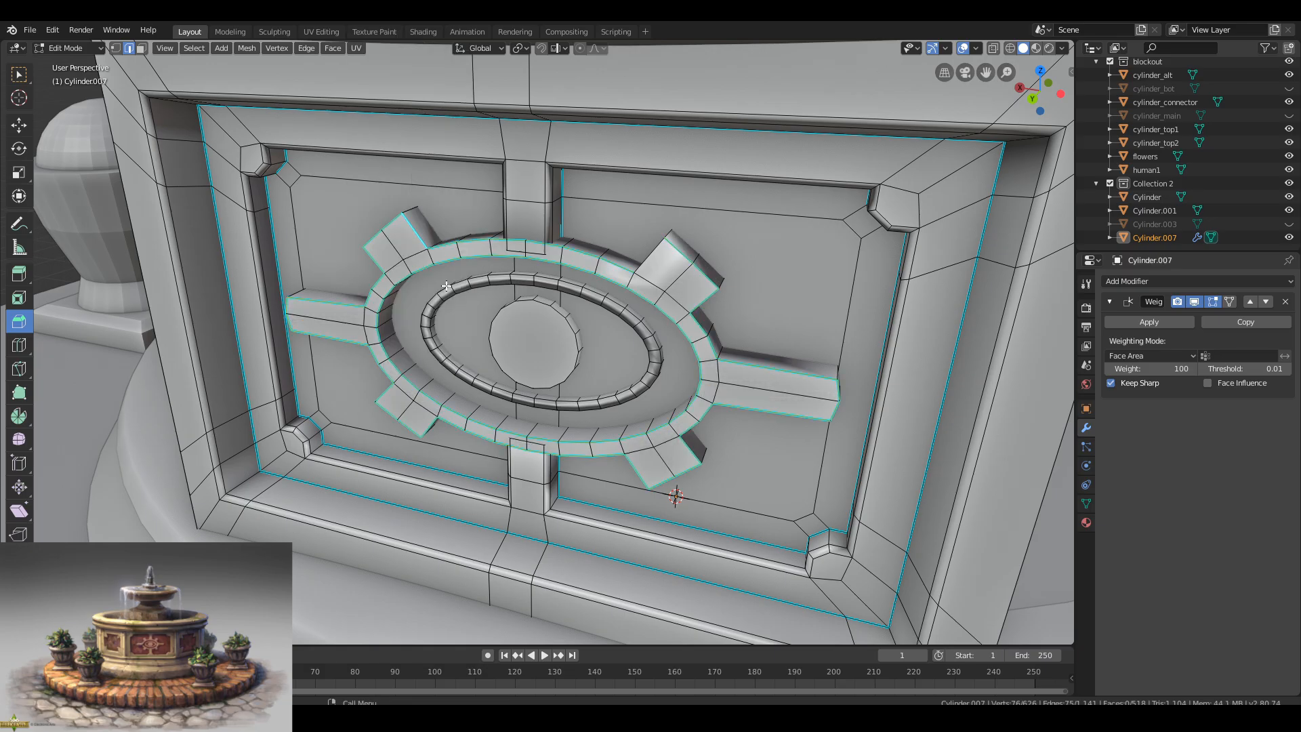
middle_click_drag(446, 285, 646, 301)
key("alt+z")
left_click(646, 302)
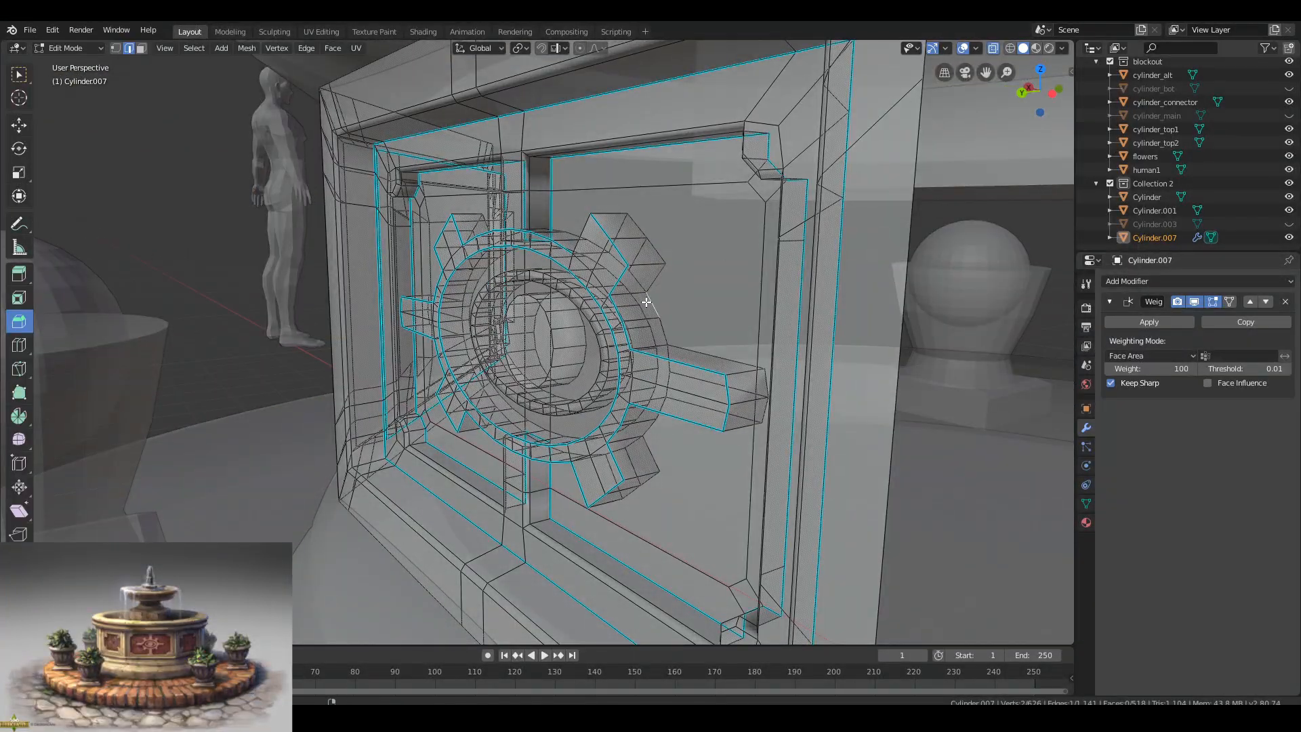
left_click(661, 276, "ctrl")
middle_click_drag(589, 237, 698, 261)
left_click(434, 266, "ctrl")
middle_click_drag(393, 271, 508, 237)
left_click(410, 344, "ctrl")
middle_click_drag(378, 458, 400, 334)
left_click(413, 421, "ctrl")
middle_click_drag(413, 424, 481, 433)
left_click(652, 446, "ctrl")
middle_click_drag(652, 446, 689, 364)
left_click(689, 364, "ctrl")
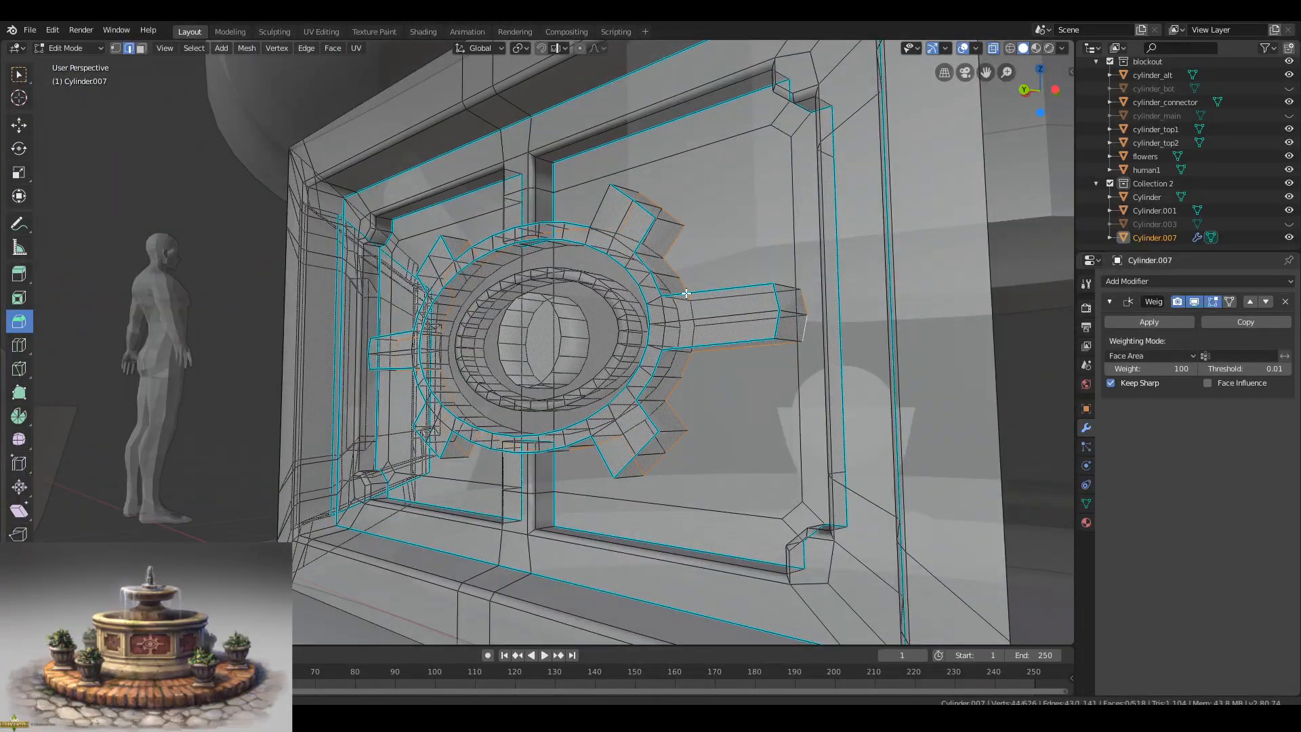
middle_click_drag(686, 294, 674, 362)
key("Tab")
key("Tab")
Select the short depth edges at the corners of the ornament's teeth and side bars, and mark them sharp.
key("alt+z")
left_click(642, 241, "shift")
middle_click_drag(641, 241, 630, 268)
middle_click_drag(420, 251, 515, 230)
left_click(478, 208, "shift")
left_click(468, 287, "shift")
left_click(359, 371, "shift")
middle_click_drag(457, 397, 366, 444)
left_click(452, 386, "shift")
middle_click_drag(711, 535, 646, 473)
left_click(646, 472, "shift")
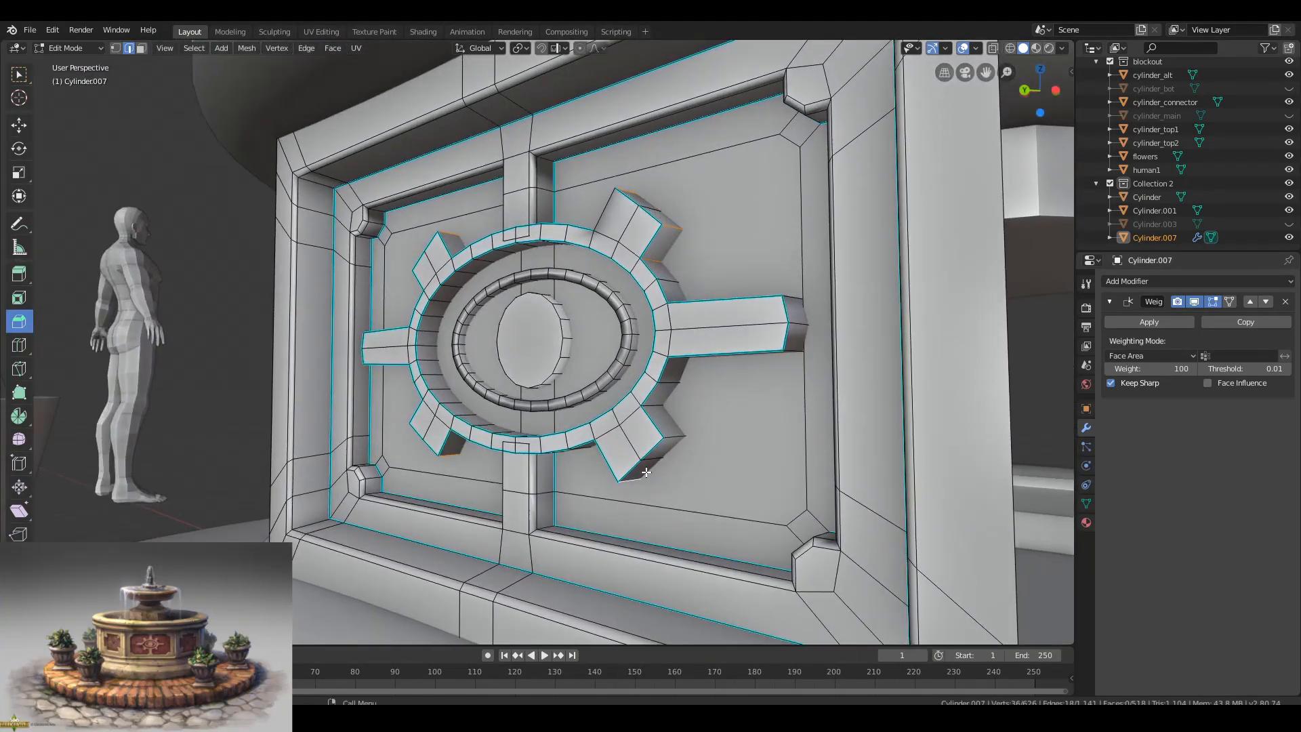
left_click(674, 438, "shift")
left_click(667, 406, "shift")
middle_click_drag(680, 393, 688, 342)
left_click(806, 213, "shift")
key("ctrl+e")
middle_click_drag(806, 213, 474, 261)
left_click(701, 358)
key("Tab")
key("Tab")
Select the edge loops of the ornament's inner oval ring and central disc, and mark them sharp.
scroll(478, 257, "up", 1)
left_click(481, 248, "alt")
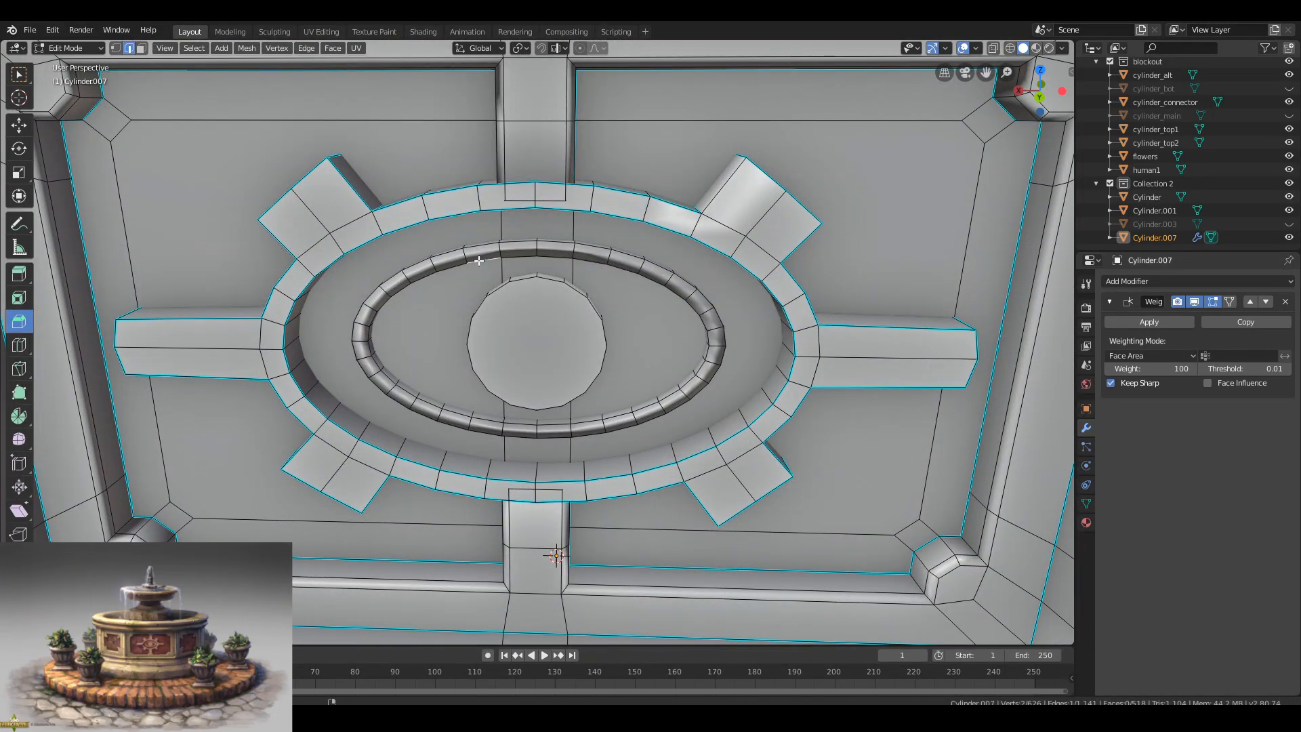
left_click(483, 259, "alt+shift")
scroll(483, 259, "down", 13)
scroll(610, 305, "up", 13)
middle_click_drag(678, 305, 307, 424)
left_click(993, 49)
left_click(992, 49)
key("Tab")
scroll(489, 330, "down", 5)
key("Tab")
scroll(492, 331, "up", 4)
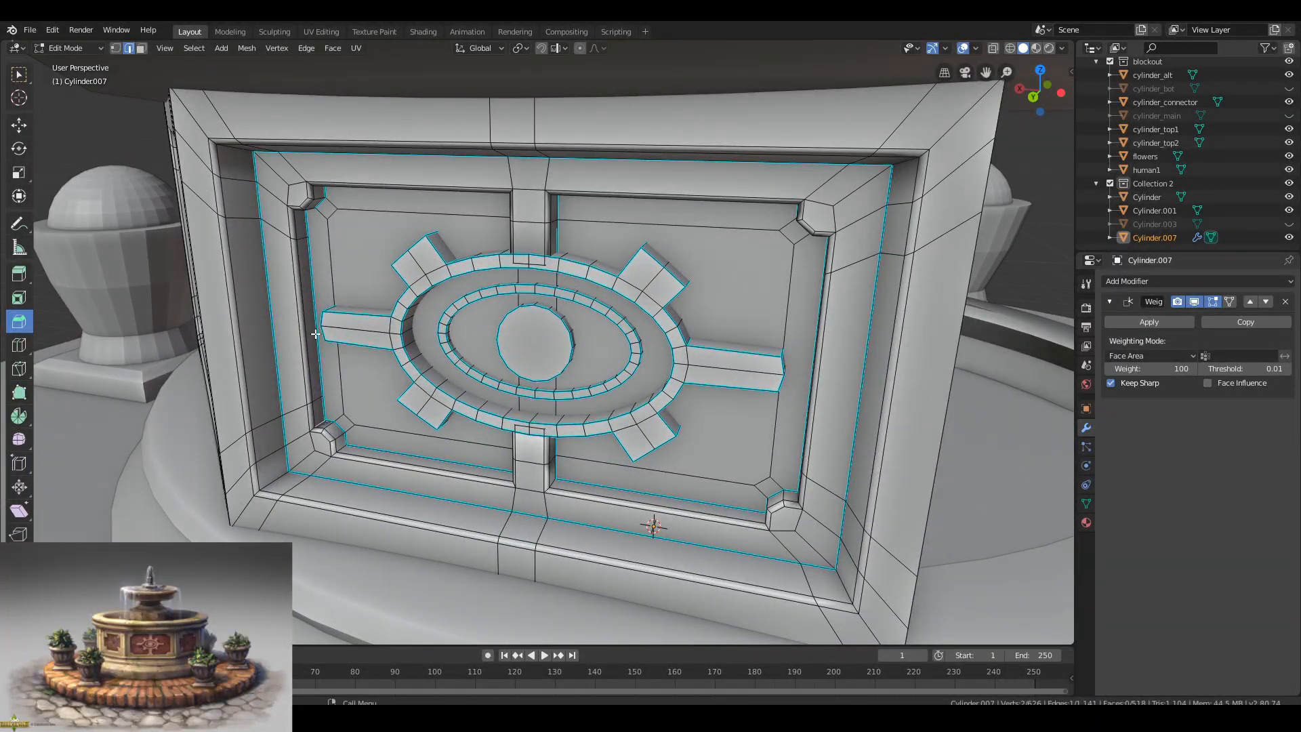
Select the remaining short edges beside the ornament panel's corner notches and mark them sharp.
scroll(346, 368, "up", 2)
mouse_move(277, 197)
middle_mouse_down()
mouse_move(275, 168)
mouse_move(276, 204)
middle_mouse_up()
left_click(276, 169, "shift")
left_click(276, 487, "shift")
key("ctrl+e")
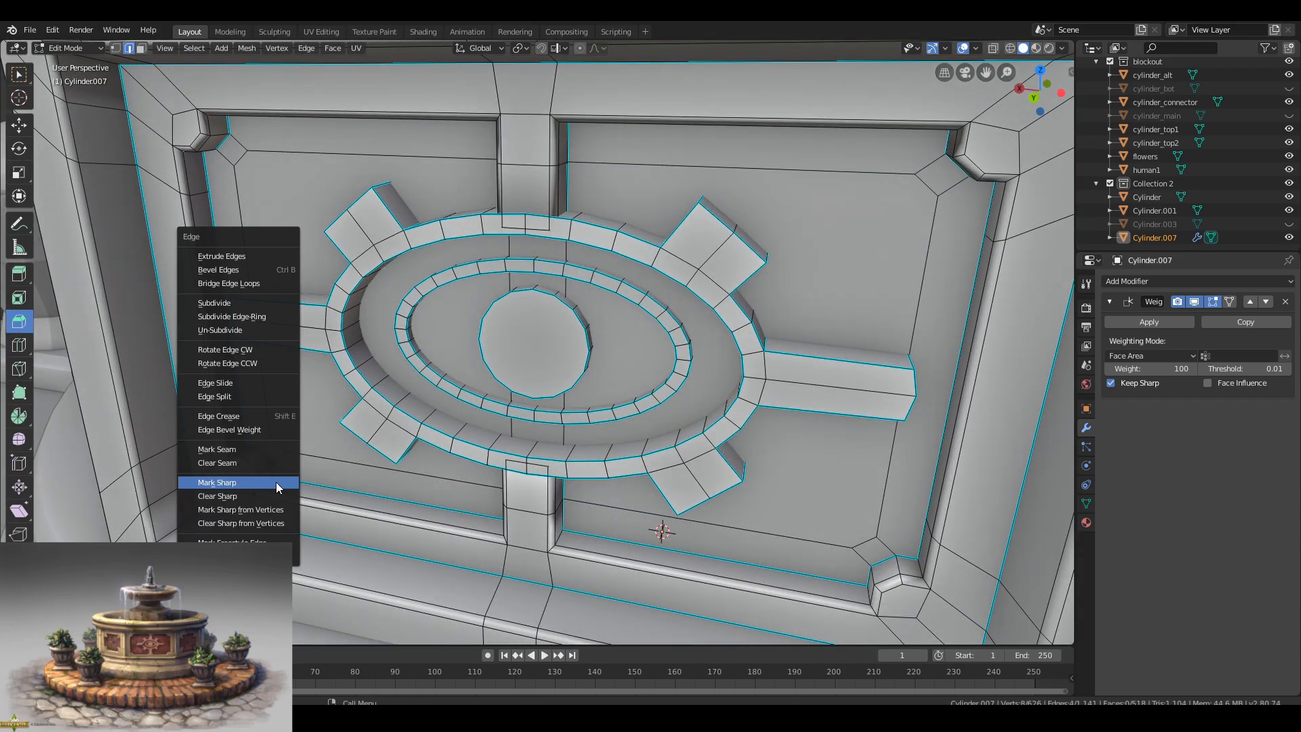
left_click(275, 482)
key("Tab")
key("Tab")
key("Tab")
scroll(327, 485, "down", 6)
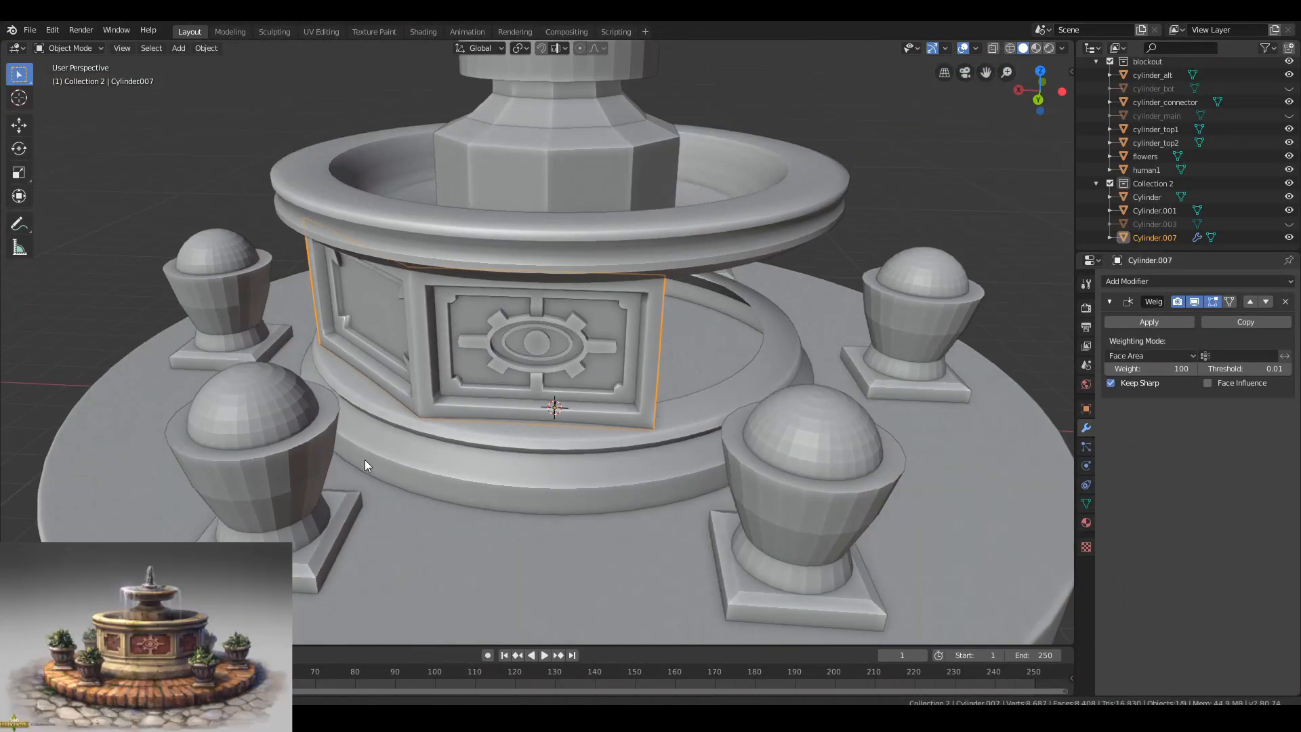
Examine the wall section's shading from several angles, testing the Weighted Normal modifier's weight and comparing against the sharp edges.
scroll(365, 460, "down", 4)
mouse_move(420, 445)
middle_mouse_down()
mouse_move(341, 461)
mouse_move(396, 420)
mouse_move(503, 457)
mouse_move(431, 448)
middle_mouse_up()
left_click_drag(1160, 368, 1195, 369)
scroll(507, 392, "up", 8)
middle_click_drag(681, 353, 729, 298)
key("Tab")
scroll(489, 282, "up", 2)
mouse_move(490, 282)
middle_mouse_down()
mouse_move(450, 312)
mouse_move(480, 291)
middle_mouse_up()
left_click(1086, 503)
left_click(1086, 427)
key("Tab")
middle_click_drag(748, 371, 762, 370)
key("Tab")
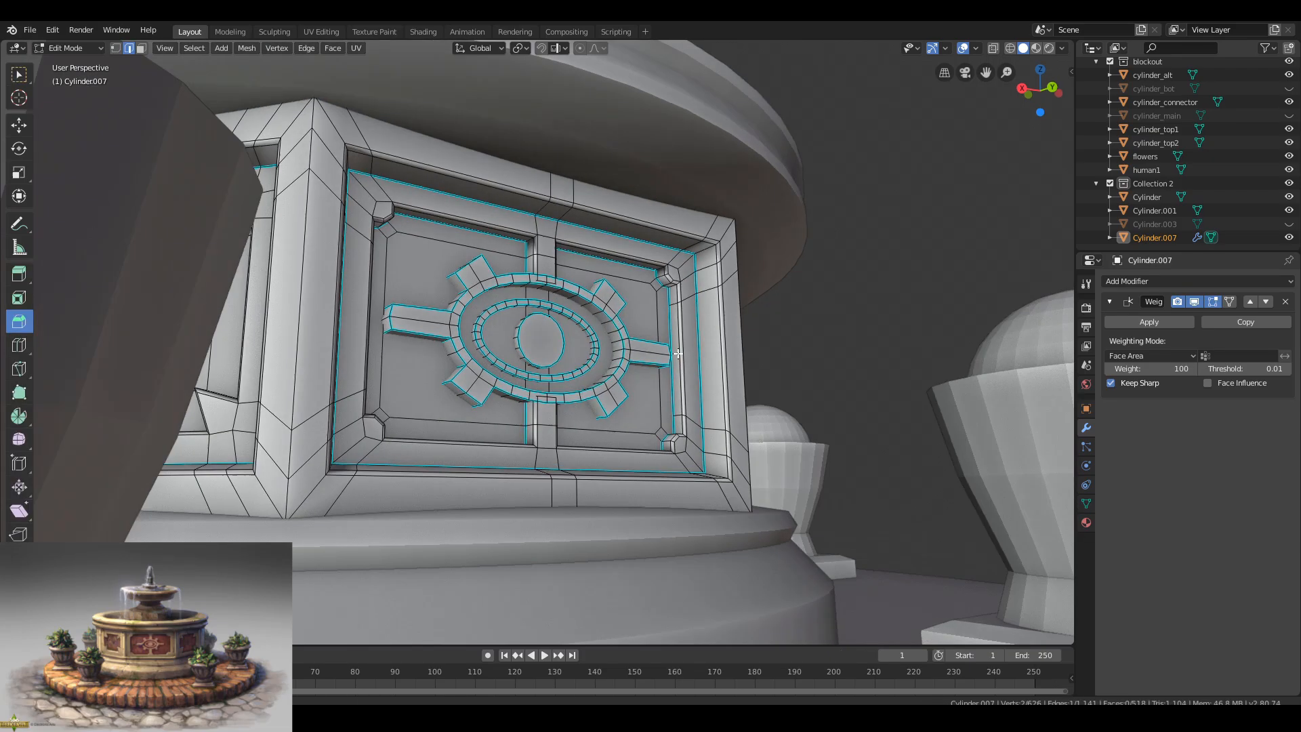
key("Tab")
mouse_move(677, 359)
middle_mouse_down()
mouse_move(584, 351)
mouse_move(677, 345)
middle_mouse_up()
Select the depth edges at the ornament panel's vertical bars and corner notches, and mark them sharp.
key("Tab")
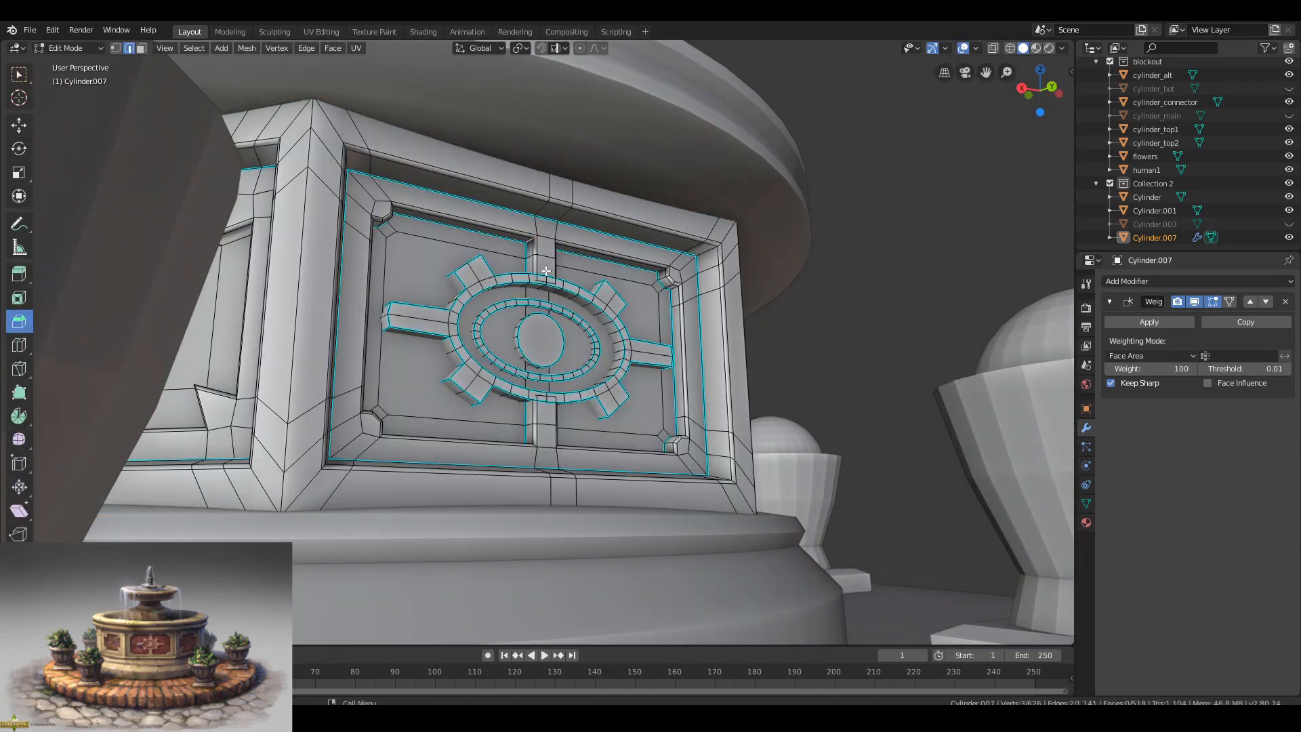
key("Tab")
middle_click_drag(587, 297, 551, 169)
scroll(551, 169, "up", 3)
key("Tab")
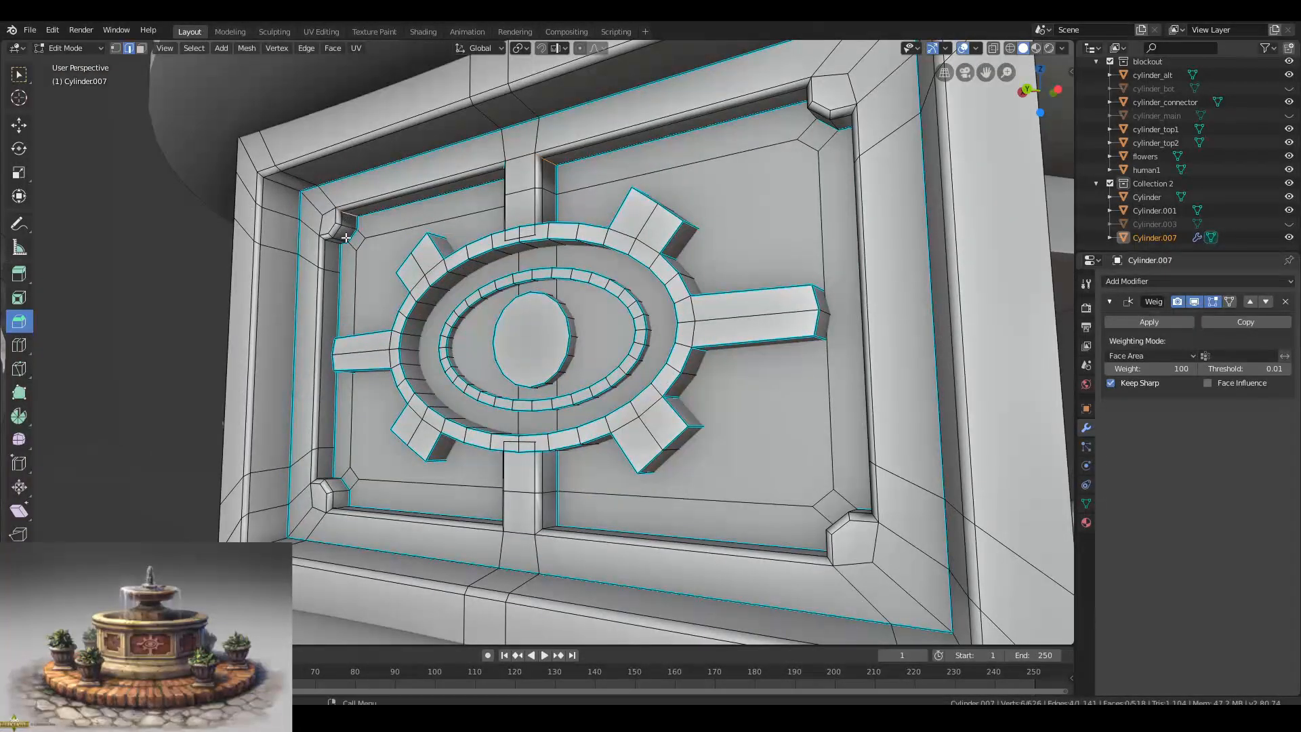
middle_click_drag(320, 459, 782, 516)
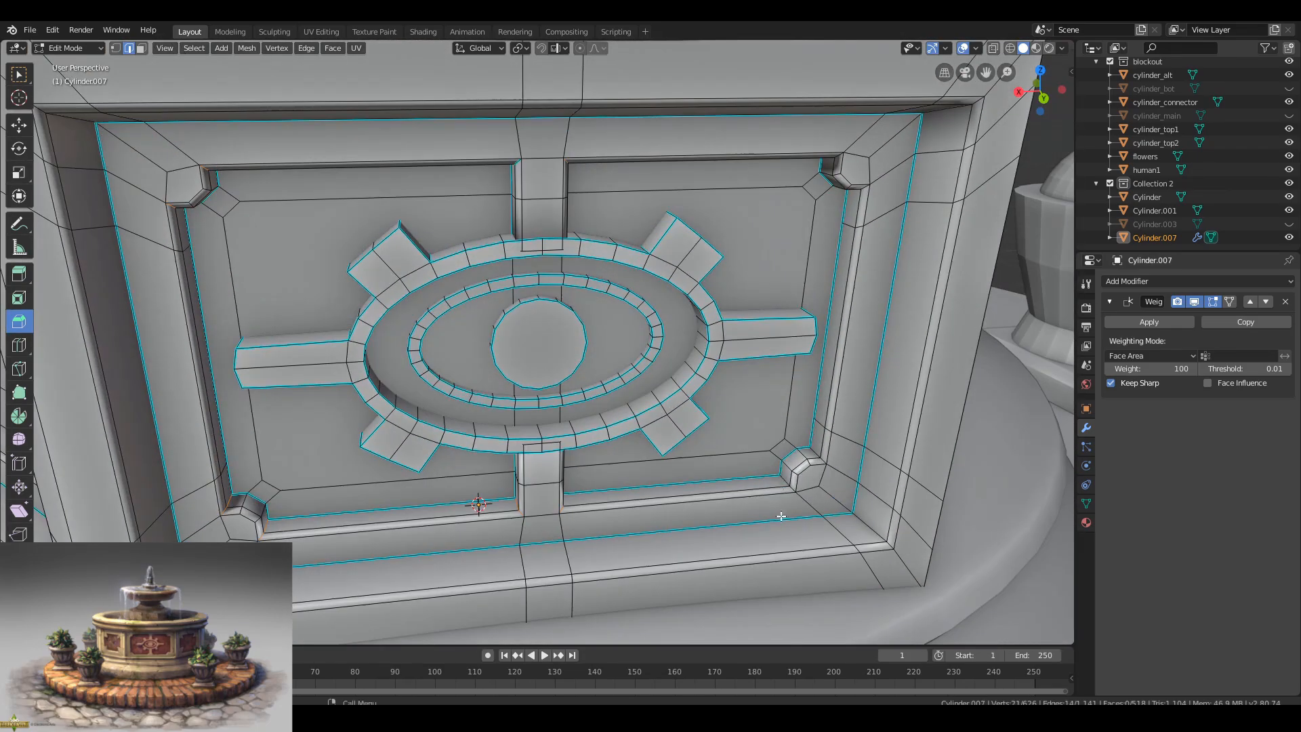
mouse_move(827, 257)
middle_mouse_down()
mouse_move(558, 321)
mouse_move(490, 397)
mouse_move(555, 370)
middle_mouse_up()
key("Tab")
scroll(559, 322, "down", 4)
scroll(556, 370, "up", 4)
key("Tab")
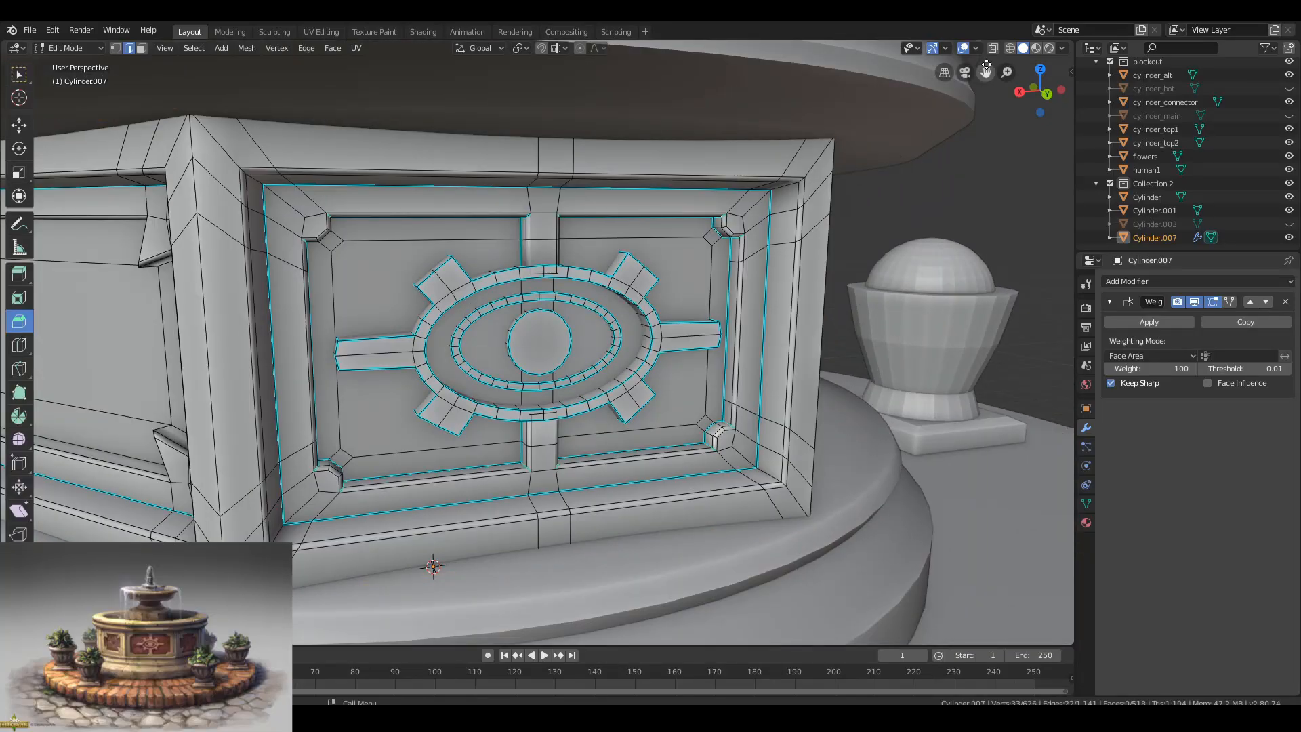
Select the edges where the vertical bars meet the ornament's oval ring and mark them sharp.
middle_click_drag(515, 417, 542, 453)
scroll(542, 452, "up", 2)
key("alt+z")
left_click(540, 444, "alt")
scroll(546, 251, "up", 4)
middle_click_drag(587, 167, 596, 185)
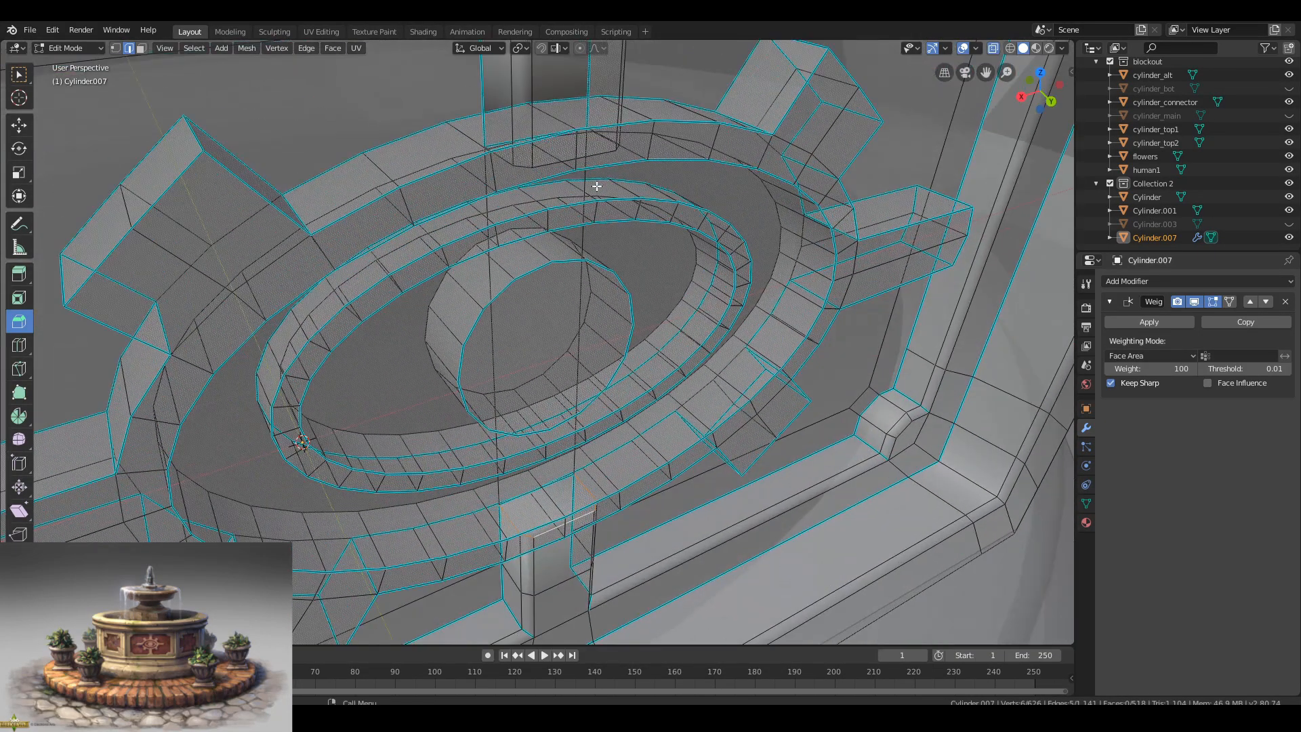
left_click(575, 160, "alt+shift")
key("ctrl+e")
left_click(587, 282)
left_click(996, 48)
Select the diagonal corner edges of the ornament panel's outer frame and mark them sharp.
key("Tab")
scroll(681, 319, "down", 8)
middle_click_drag(681, 319, 311, 223)
key("Tab")
scroll(311, 223, "up", 3)
middle_click_drag(631, 264, 473, 422)
key("ctrl+e")
left_click(681, 329)
key("Tab")
scroll(515, 379, "down", 2)
key("Tab")
key("Tab")
key("Tab")
left_click(298, 507)
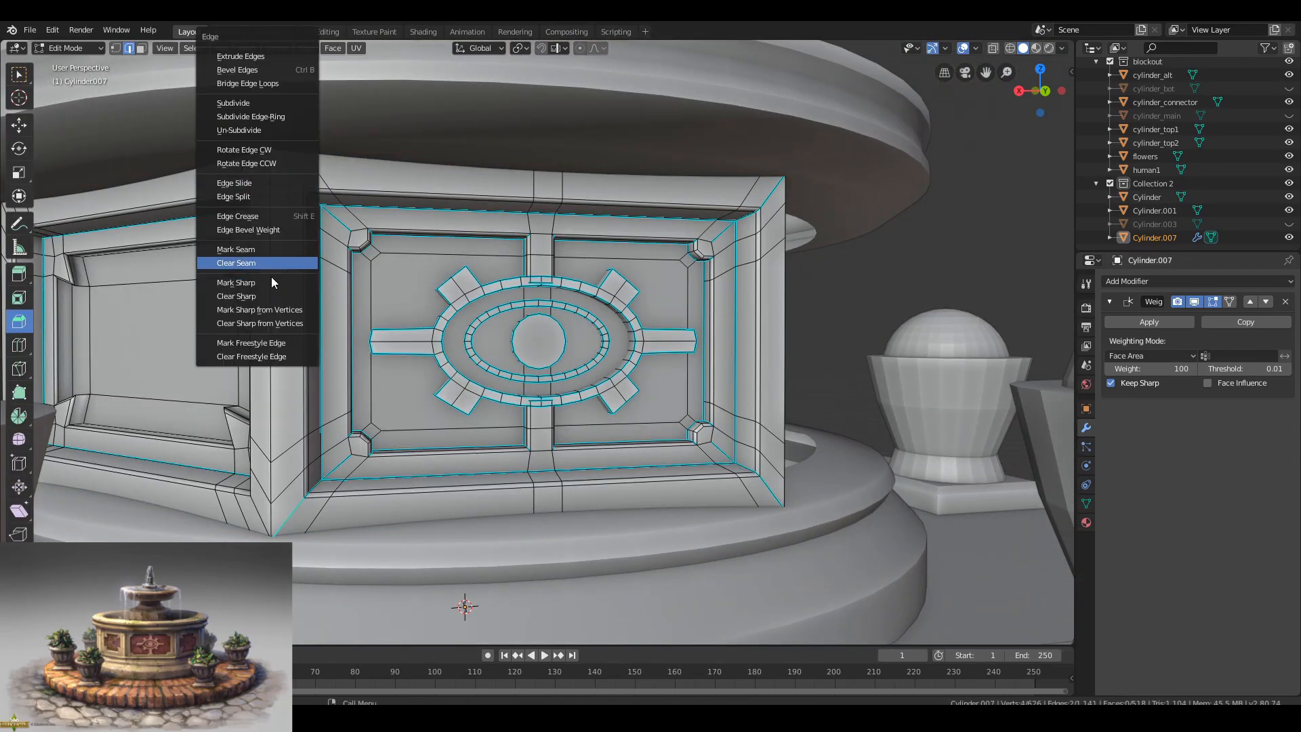
left_click(269, 282)
key("Tab")
mouse_move(468, 325)
middle_mouse_down()
mouse_move(395, 404)
mouse_move(467, 326)
middle_mouse_up()
key("Tab")
key("ctrl+e")
left_click(754, 435)
key("Tab")
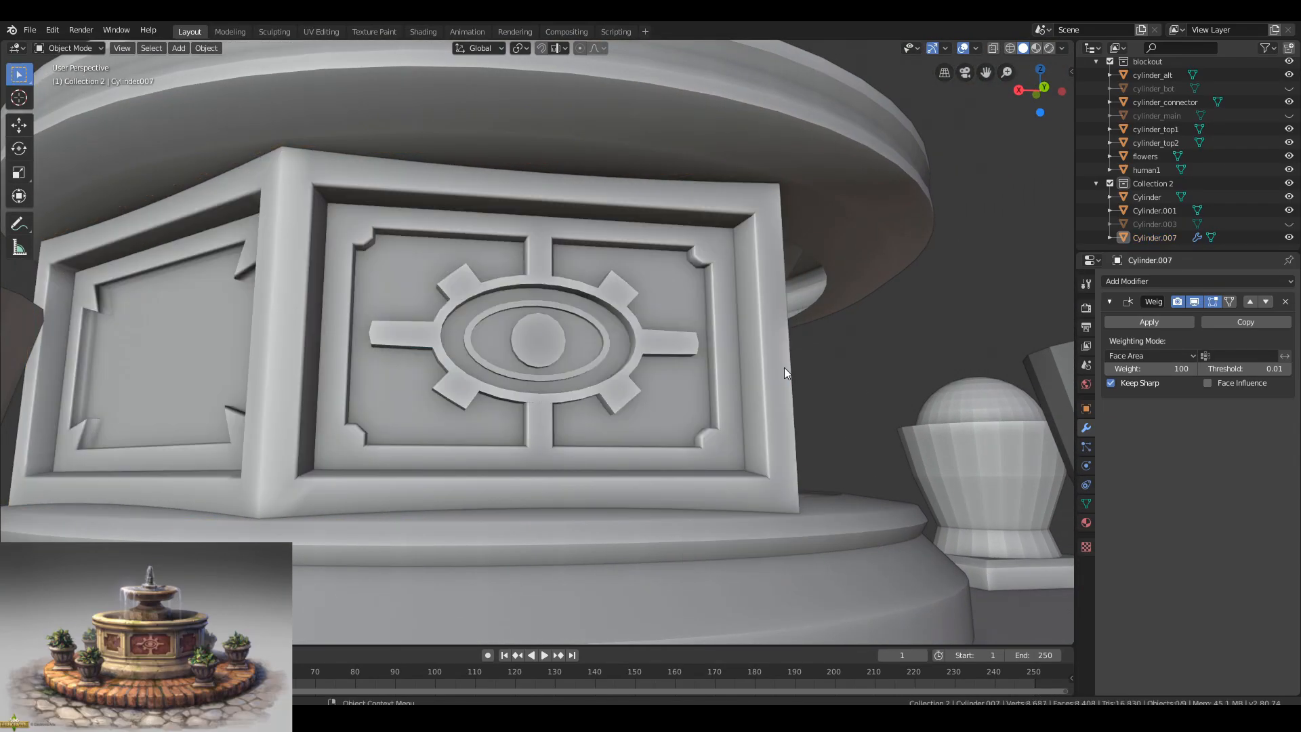
Select the recess edges around the blank panel's background and mark them sharp.
scroll(783, 367, "down", 5)
middle_click_drag(617, 370, 730, 303)
scroll(551, 409, "down", 4)
scroll(469, 389, "up", 8)
key("Tab")
left_click(692, 507, "ctrl")
left_click(174, 432, "shift")
middle_click_drag(175, 432, 224, 209)
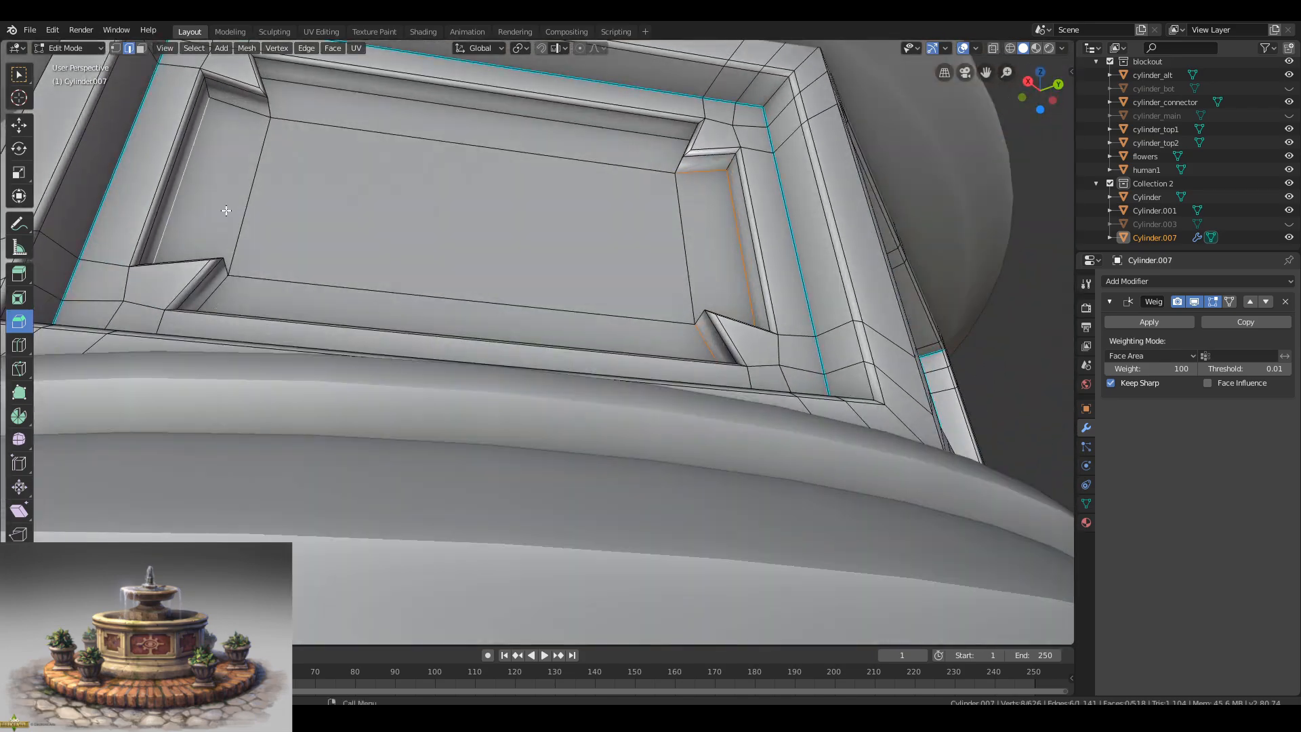
left_click(248, 58, "shift")
middle_click_drag(247, 58, 201, 480)
left_click(726, 209, "shift")
key("ctrl+e")
left_click(189, 465)
key("Tab")
Select the diagonal edges at the four corners of the blank panel's frame and mark them sharp.
scroll(298, 456, "down", 4)
middle_click_drag(298, 456, 556, 322)
key("Tab")
scroll(556, 322, "up", 2)
left_click(189, 133, "alt")
left_click(174, 534, "alt+shift")
middle_click_drag(189, 134, 749, 488)
left_click(749, 488, "alt+shift")
left_click(752, 171, "alt+shift")
key("ctrl+e")
left_click(658, 257)
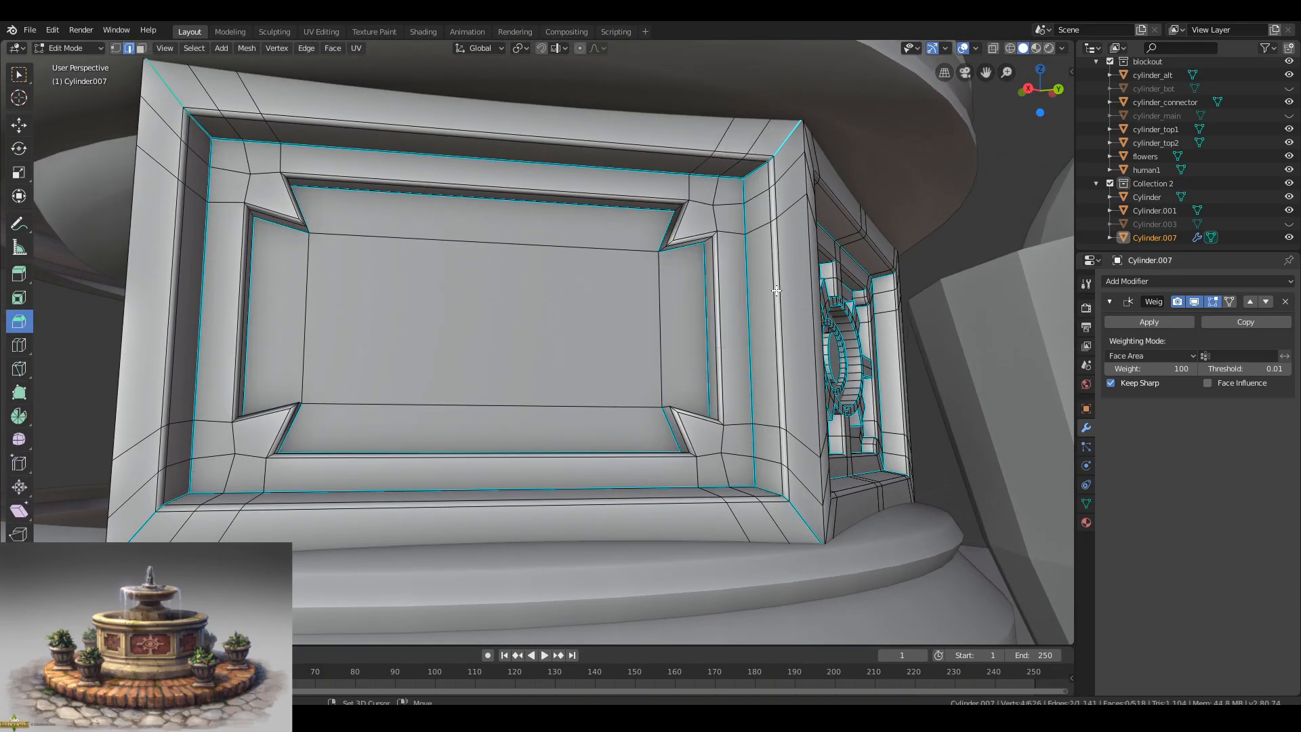
Select the remaining diagonal corner edges of the blank panel's outer frame, mark them sharp, and leave edit mode.
left_click(122, 543)
key("Tab")
scroll(496, 368, "down", 7)
middle_click_drag(496, 369, 472, 235)
scroll(537, 437, "down", 3)
key("Tab")
scroll(623, 393, "up", 4)
scroll(713, 230, "up", 4)
scroll(763, 518, "down", 3)
left_click(569, 604, "shift")
scroll(419, 265, "up", 3)
left_click(876, 225, "shift")
key("ctrl+e")
left_click(859, 283)
key("Tab")
scroll(859, 284, "down", 3)
middle_click_drag(859, 284, 695, 316)
scroll(727, 358, "down", 4)
key("Tab")
key("KP_Decimal")
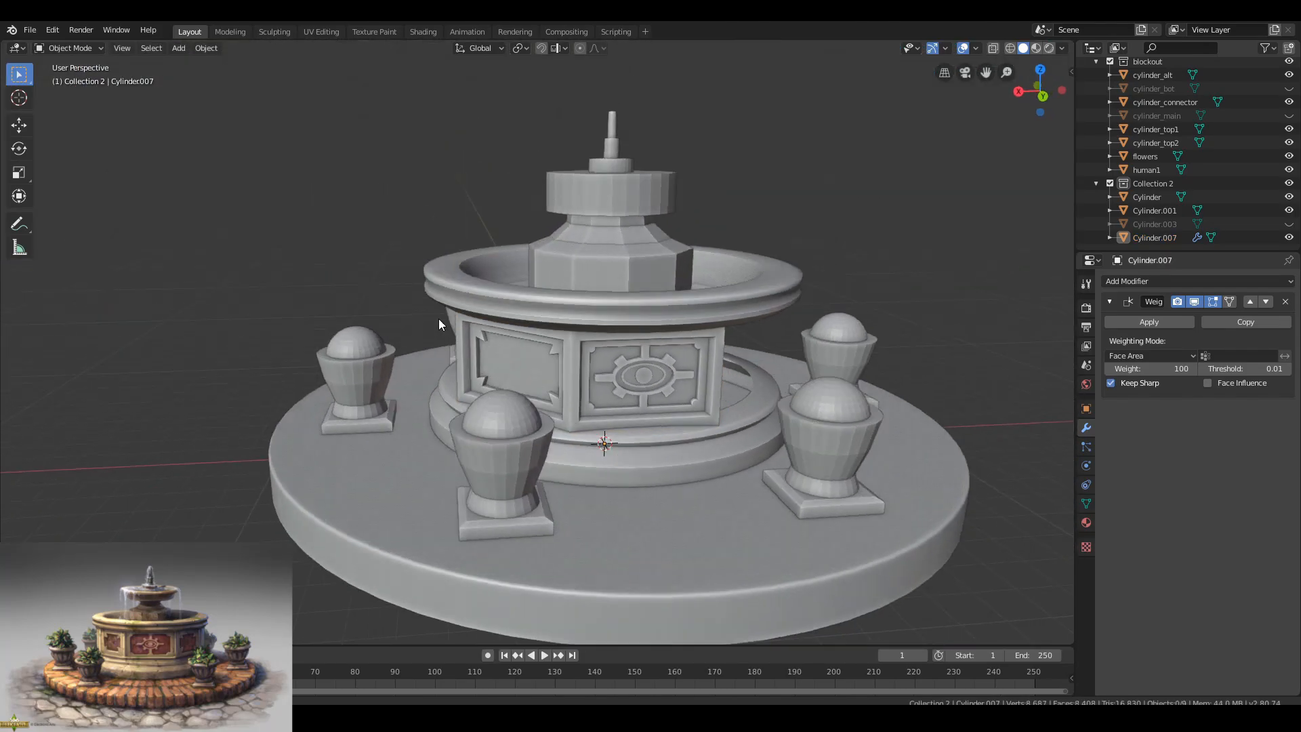
Edit the wall section's mesh and mark the edges around the ornament panel's recessed background as seams.
right_click(561, 395)
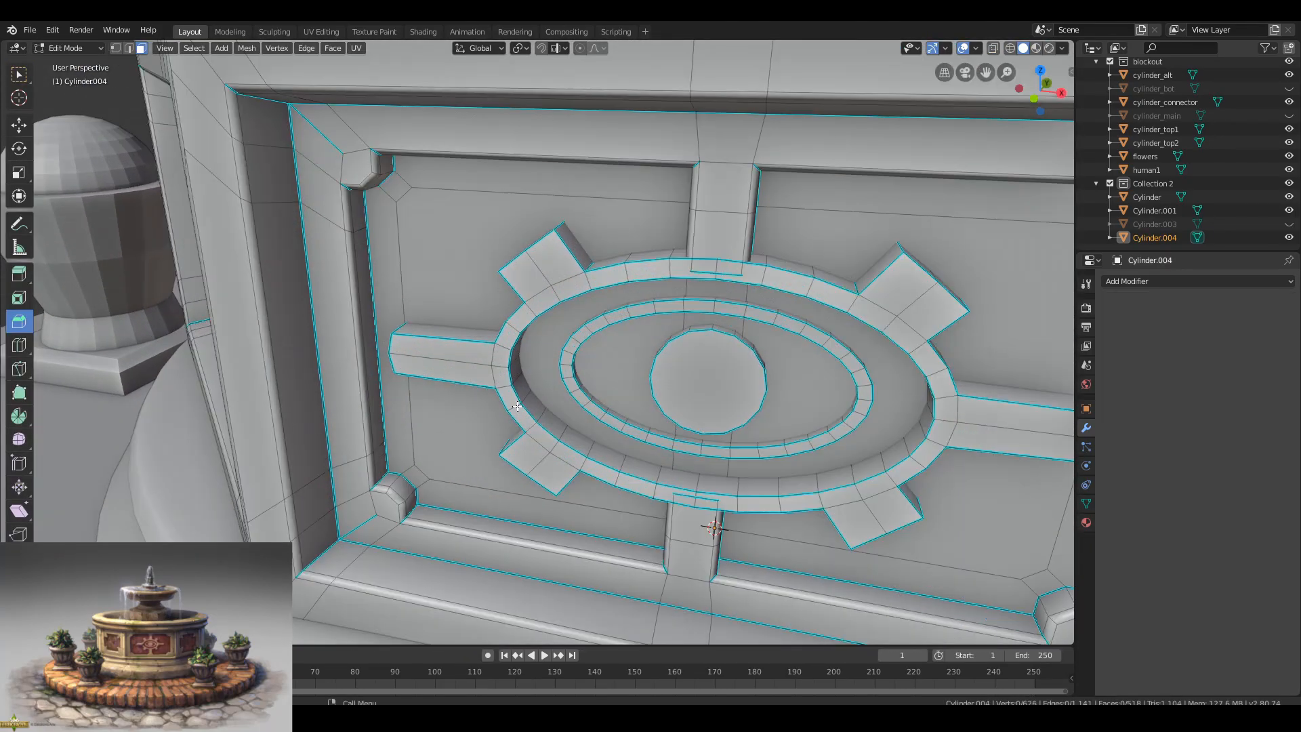
middle_click_drag(410, 481, 653, 451)
left_click(551, 296, "alt+shift")
left_click(958, 299, "alt+shift")
middle_click_drag(350, 421, 572, 461)
key("ctrl+e")
left_click(556, 423)
Select the rectangular edge loop around the outside of the ornament panel's inner frame and mark it as a seam.
middle_click_drag(799, 420, 546, 178)
key("3")
key("l")
key("2")
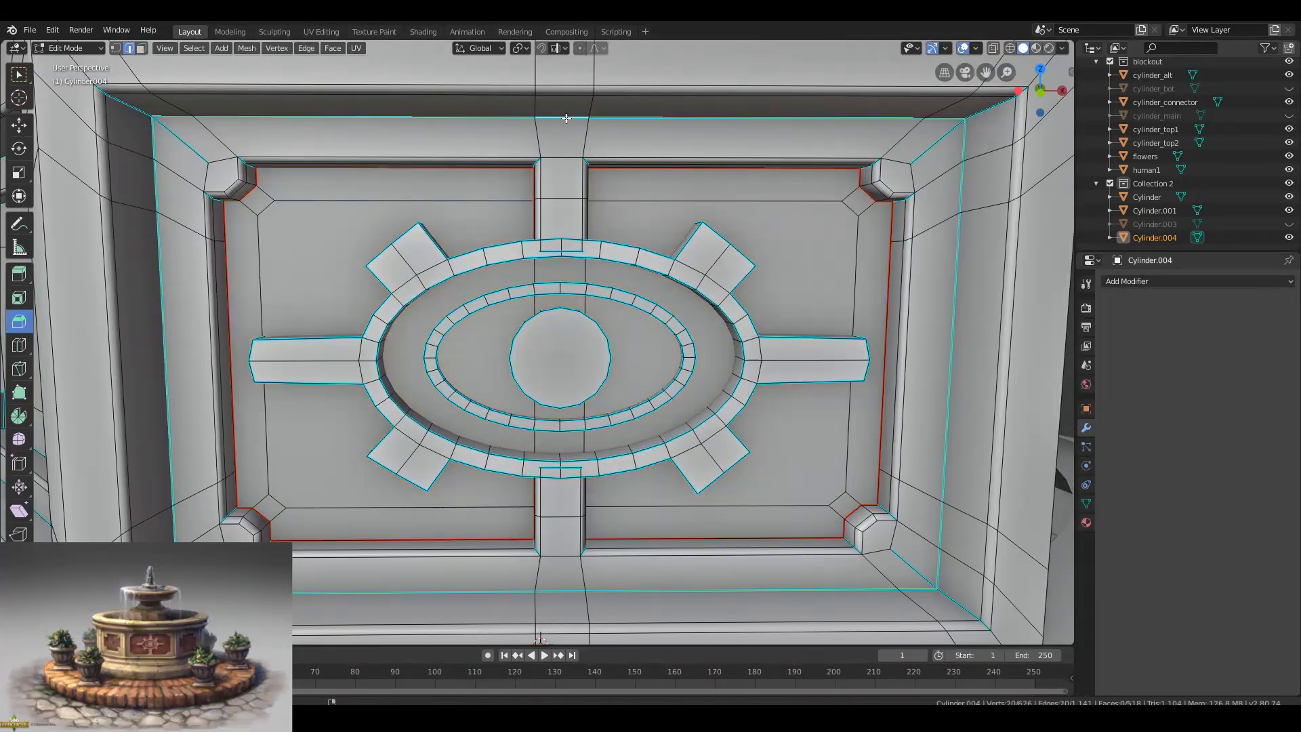
key("ctrl+e")
left_click(552, 250)
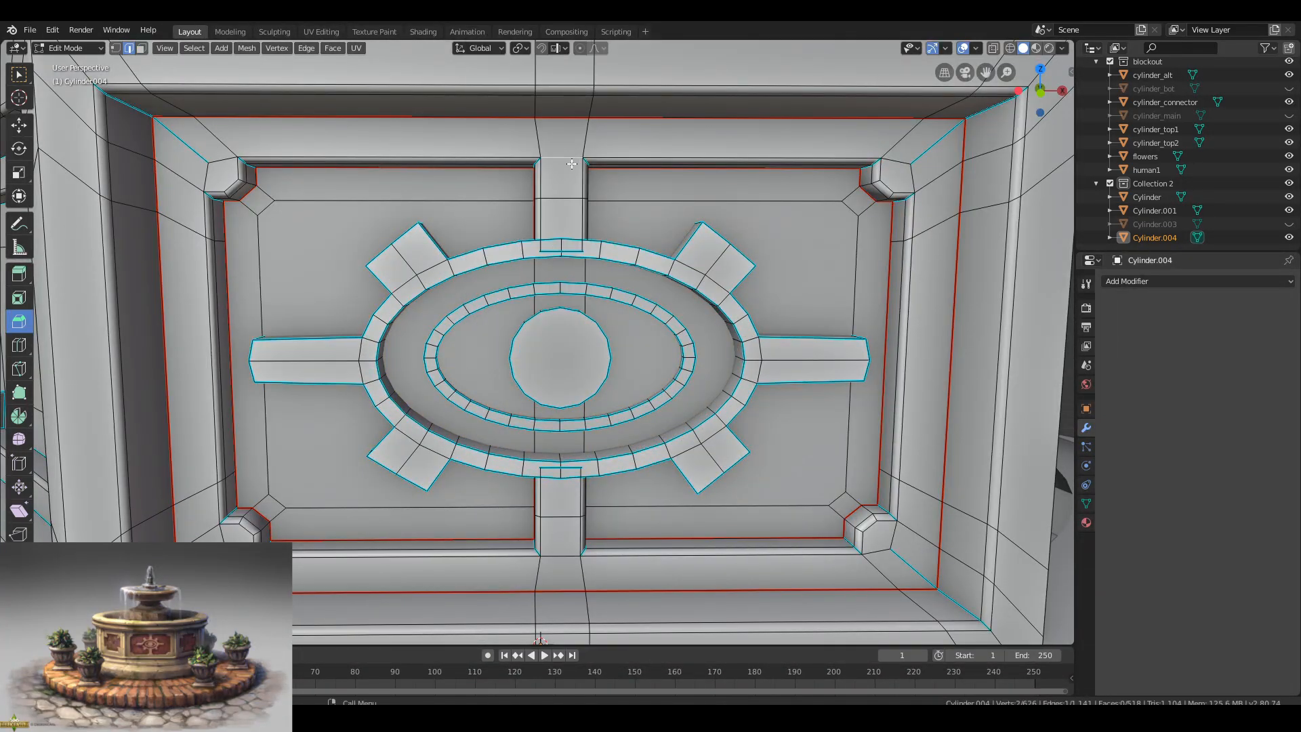
Select the front rim edges of the ornament panel's recess and the inner ends of its vertical bars and mark them as seams.
key("3")
key("l")
middle_click_drag(569, 196, 595, 174)
key("2")
left_click(627, 191)
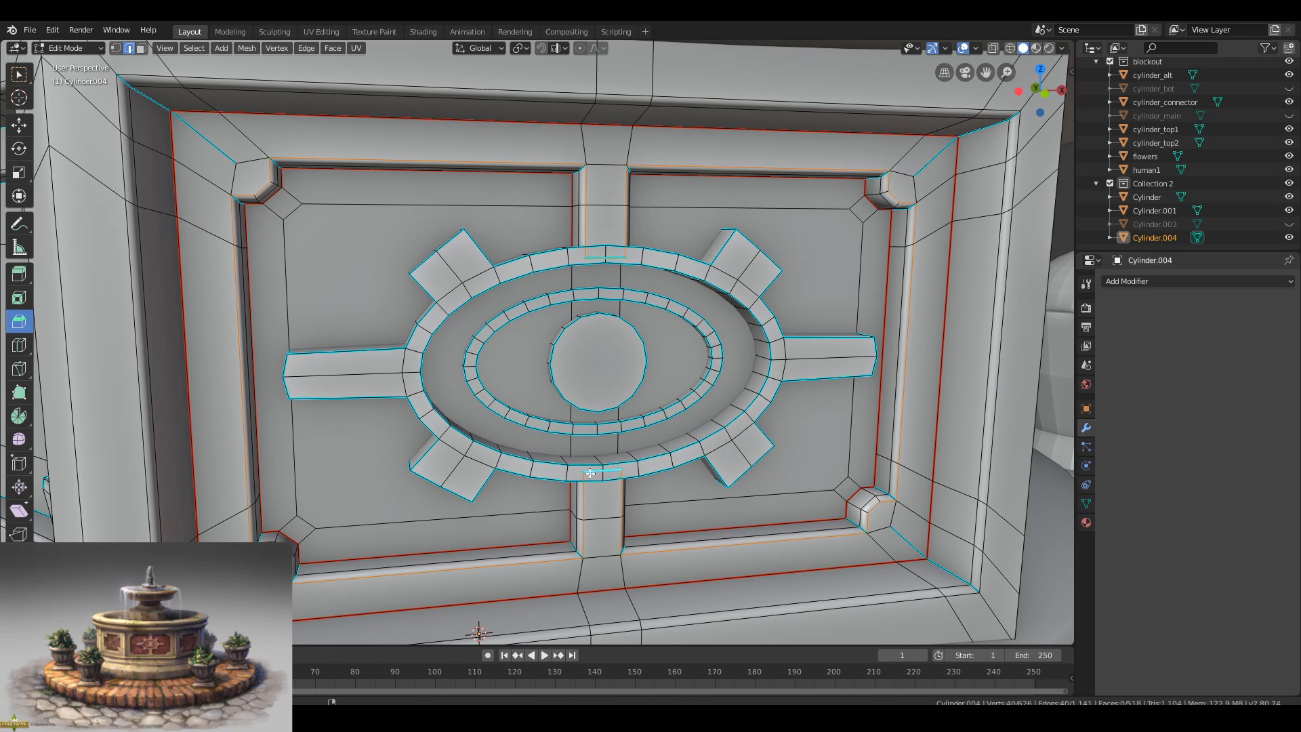
key("Tab")
key("Tab")
Select linked faces on the recess walls and the outer frame to check how the seams divide the mesh.
key("3")
key("l")
left_click(580, 211)
key("l")
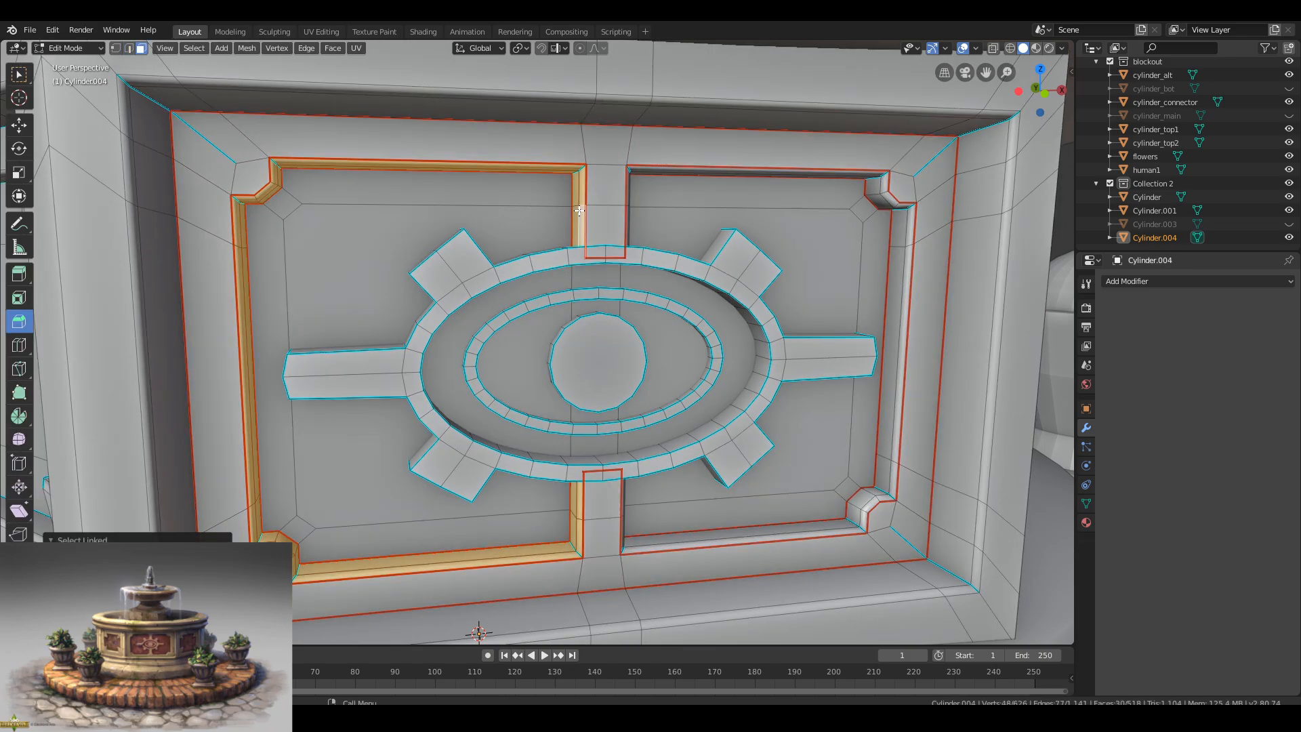
middle_click_drag(632, 209, 569, 220)
left_click(493, 141)
key("l")
scroll(465, 278, "down", 3)
left_click(603, 520)
key("l")
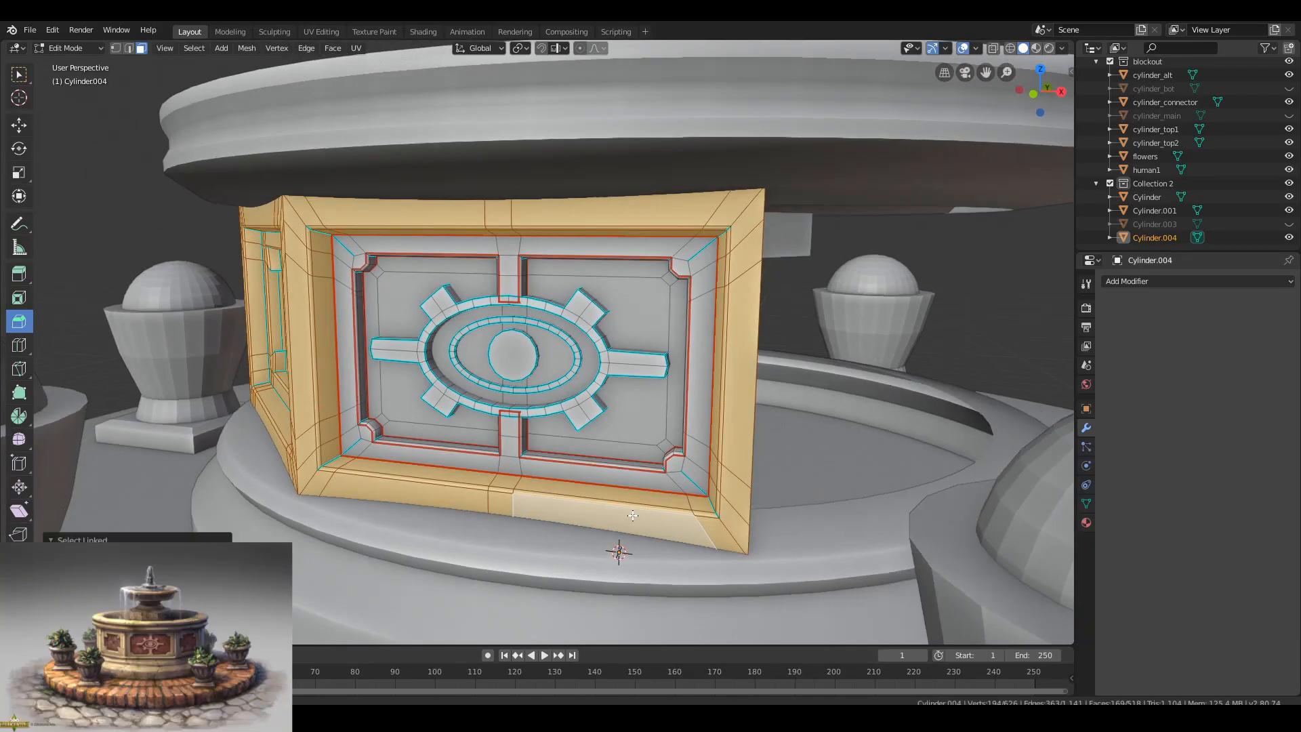
Select the vertical corner edges between the blank and ornament panels and mark them as a seam.
middle_click_drag(603, 520, 643, 515)
key("2")
left_click(352, 406, "alt")
key("ctrl+e")
middle_click_drag(569, 426, 542, 425)
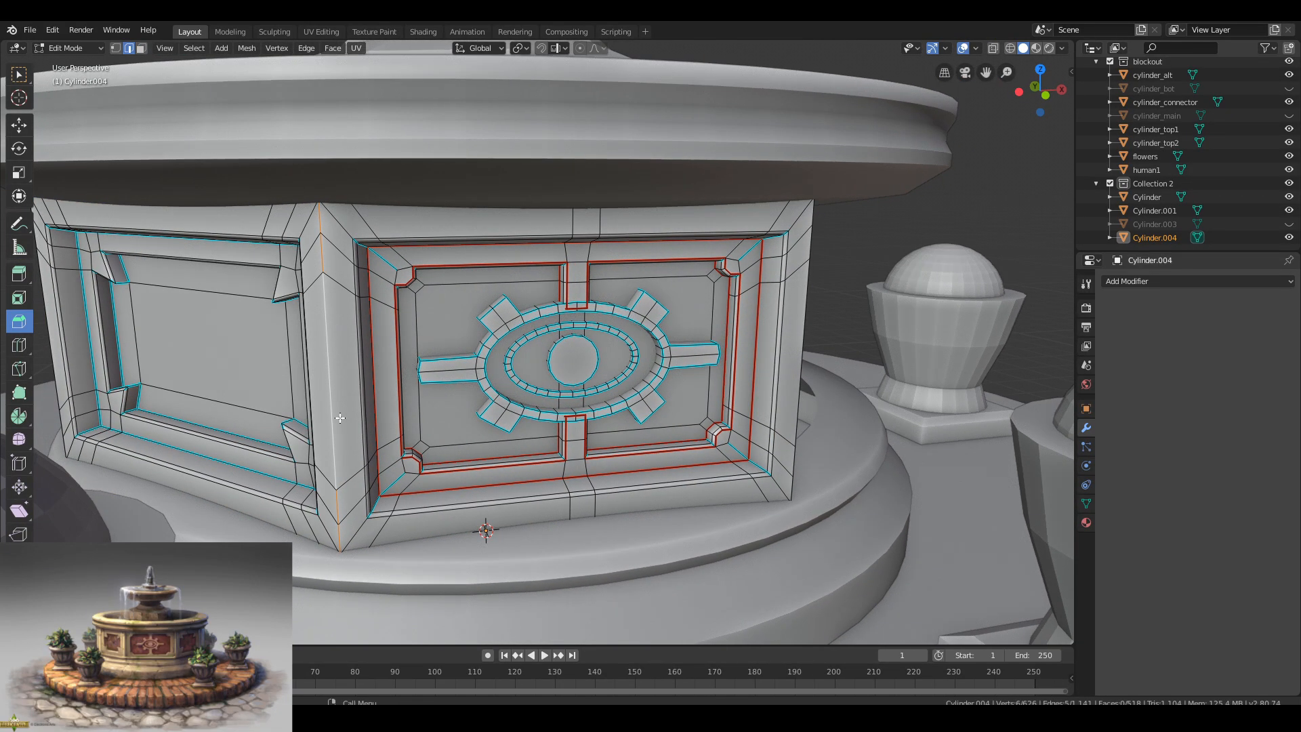
key("ctrl+e")
left_click(342, 423)
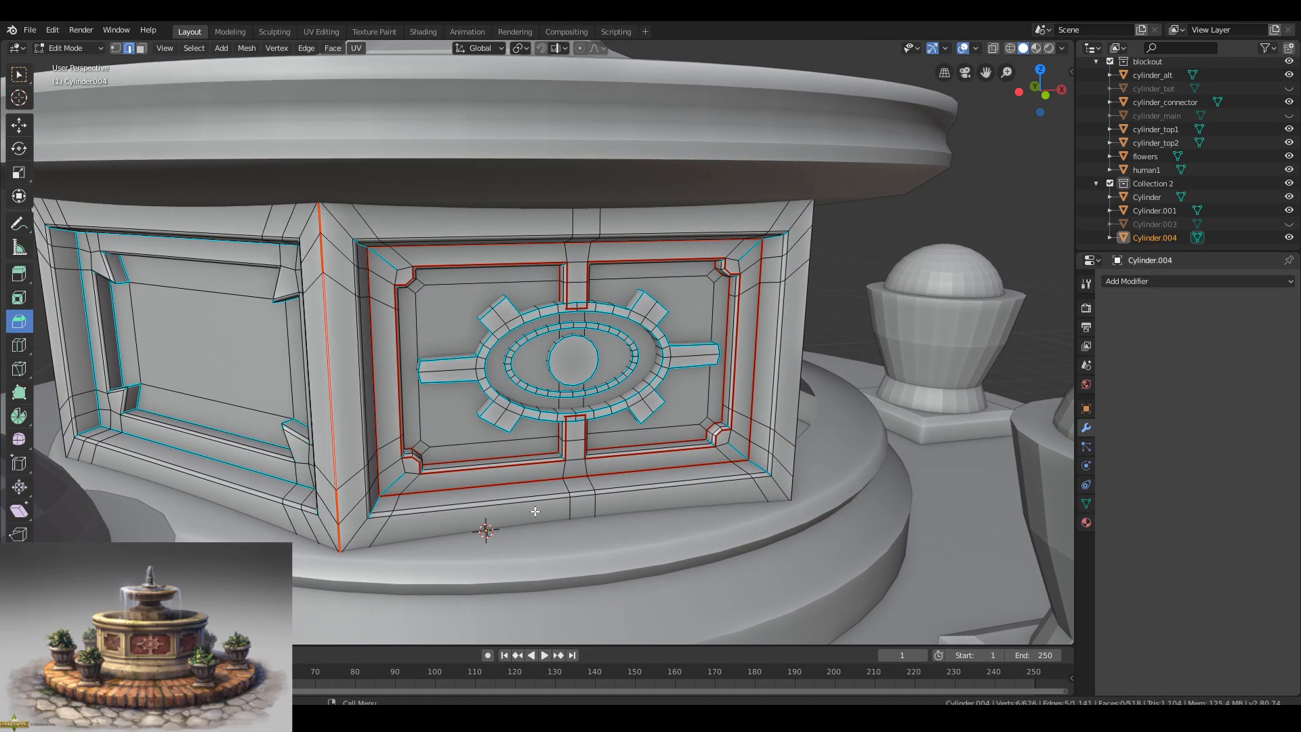
Select the edge loop around the opening of the ornament panel's outer frame and mark it as a seam.
key("3")
key("l")
key("2")
left_click(427, 513)
middle_click_drag(429, 512, 443, 465)
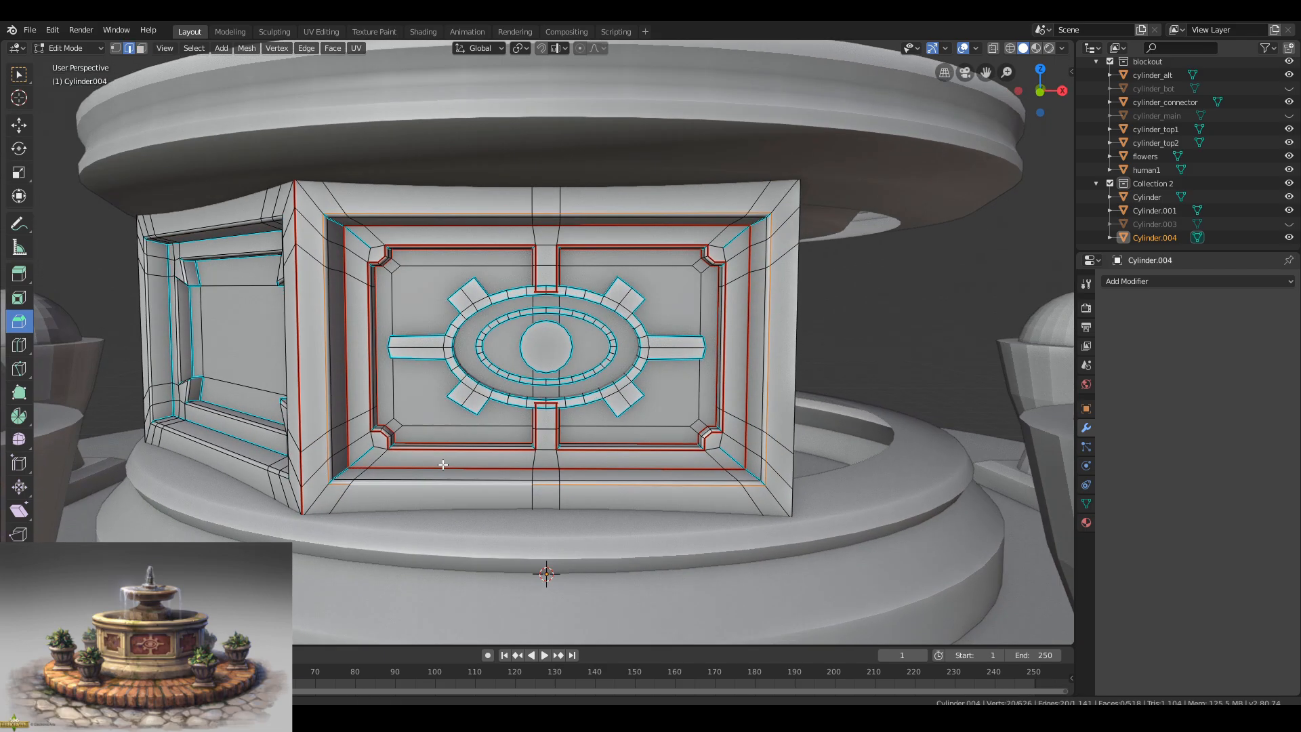
middle_click_drag(330, 405, 349, 414)
key("ctrl+e")
left_click(349, 416)
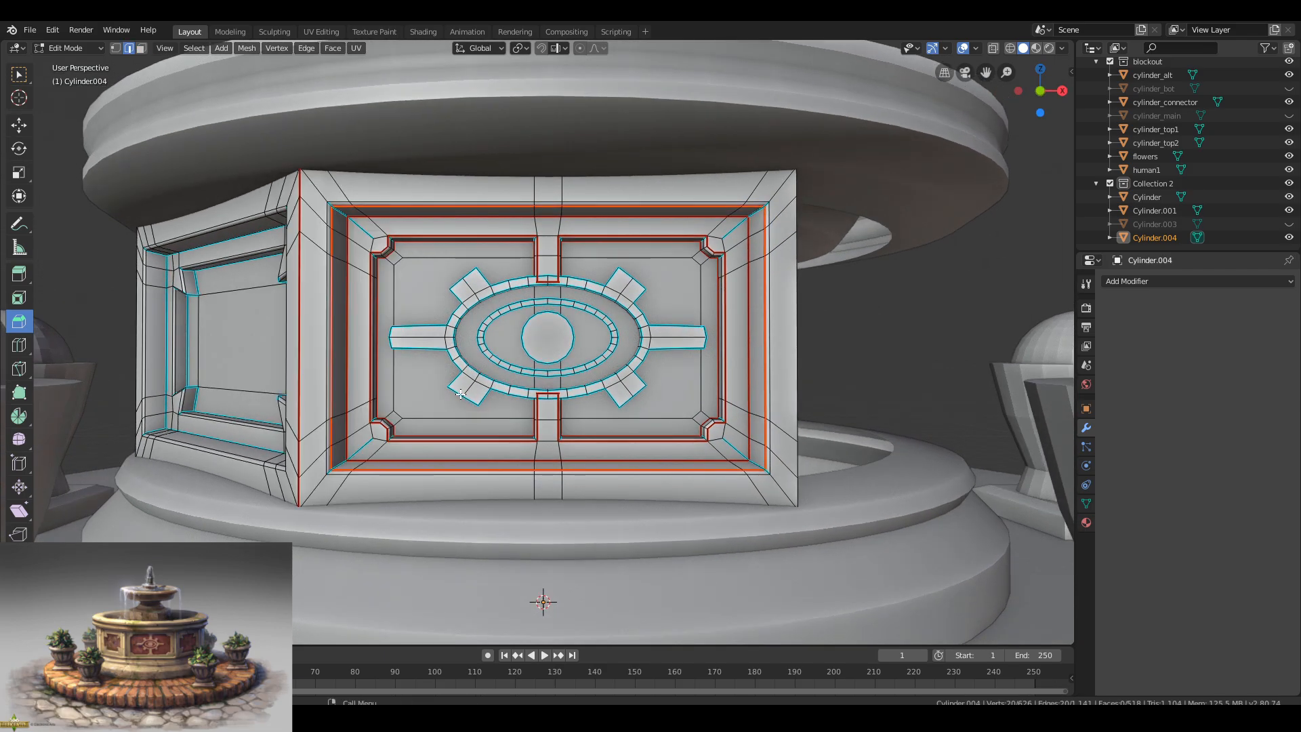
Select linked faces around the ornament panel's frame and recess walls to check their seam islands.
middle_click_drag(377, 353, 398, 376)
key("3")
key("l")
middle_click_drag(502, 206, 464, 204)
left_click(752, 229)
key("l")
left_click(678, 291)
key("l")
key("l")
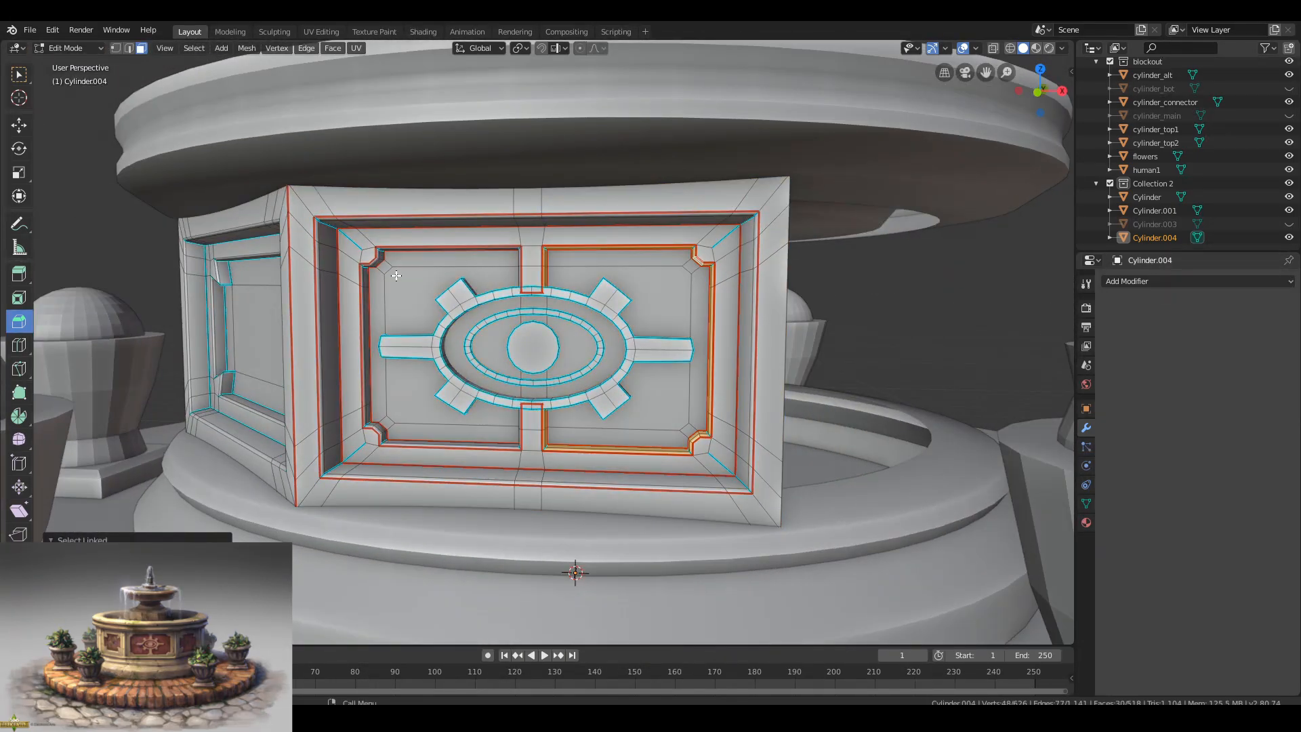
key("l")
Select the inner rim loop of the ornament's large oval ring and mark it as a seam.
middle_click_drag(454, 288, 461, 318)
scroll(383, 308, "up", 4)
key("2")
left_click(383, 308)
left_click(383, 308, "alt")
key("ctrl+e")
left_click(386, 306)
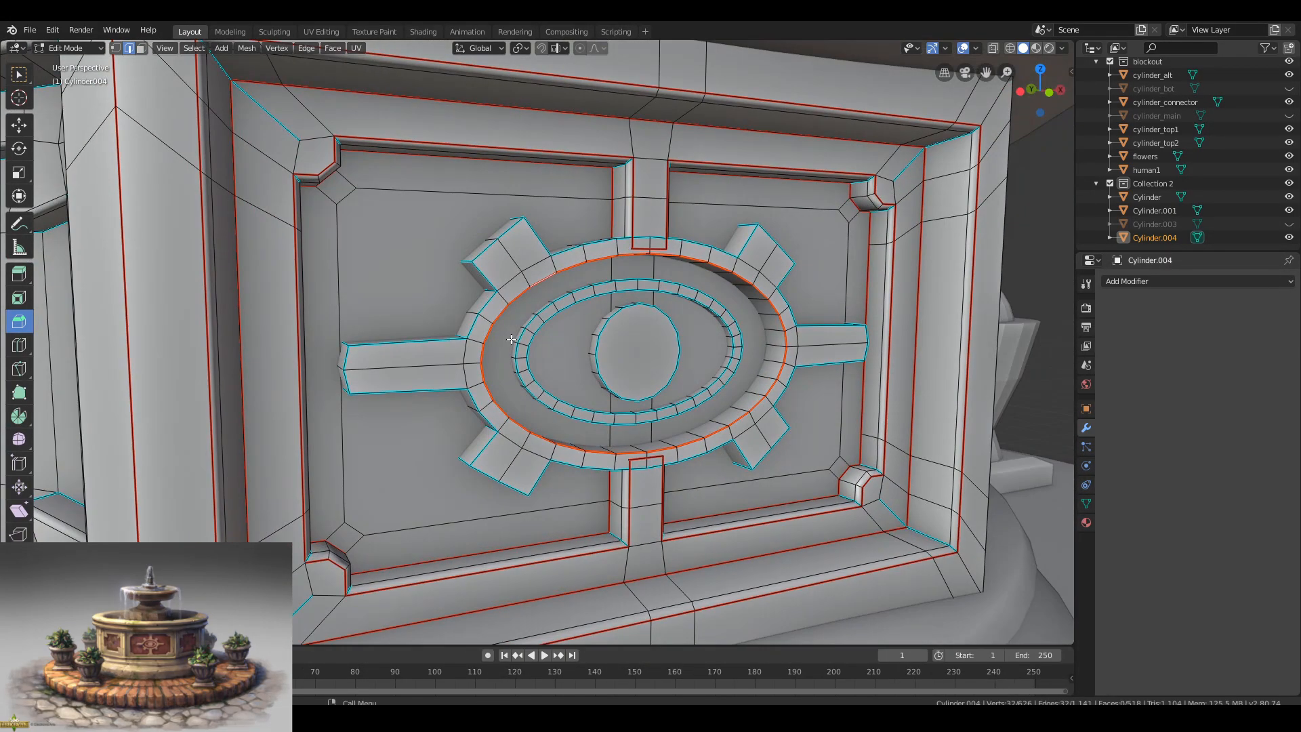
Select the rims of the ornament's small oval ring and central disc and mark them as seams.
scroll(527, 335, "up", 1)
left_click(527, 334)
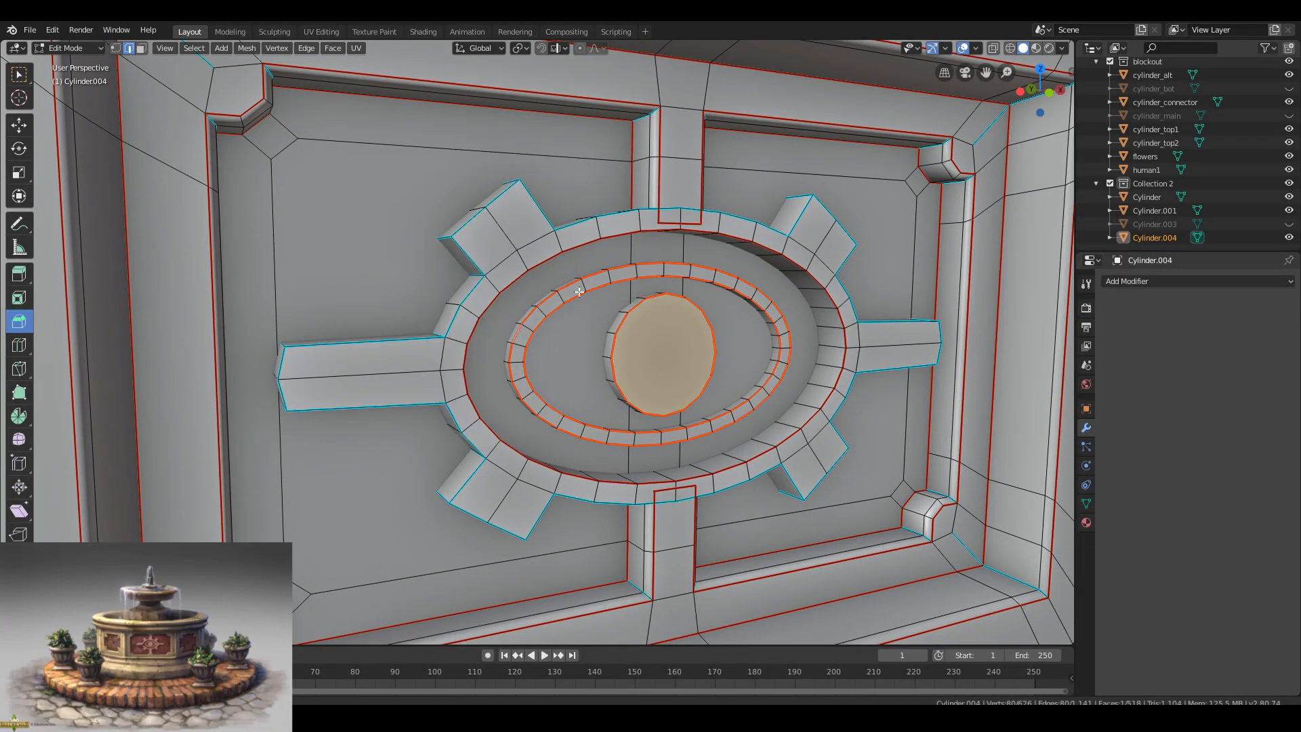
middle_click_drag(580, 291, 601, 358)
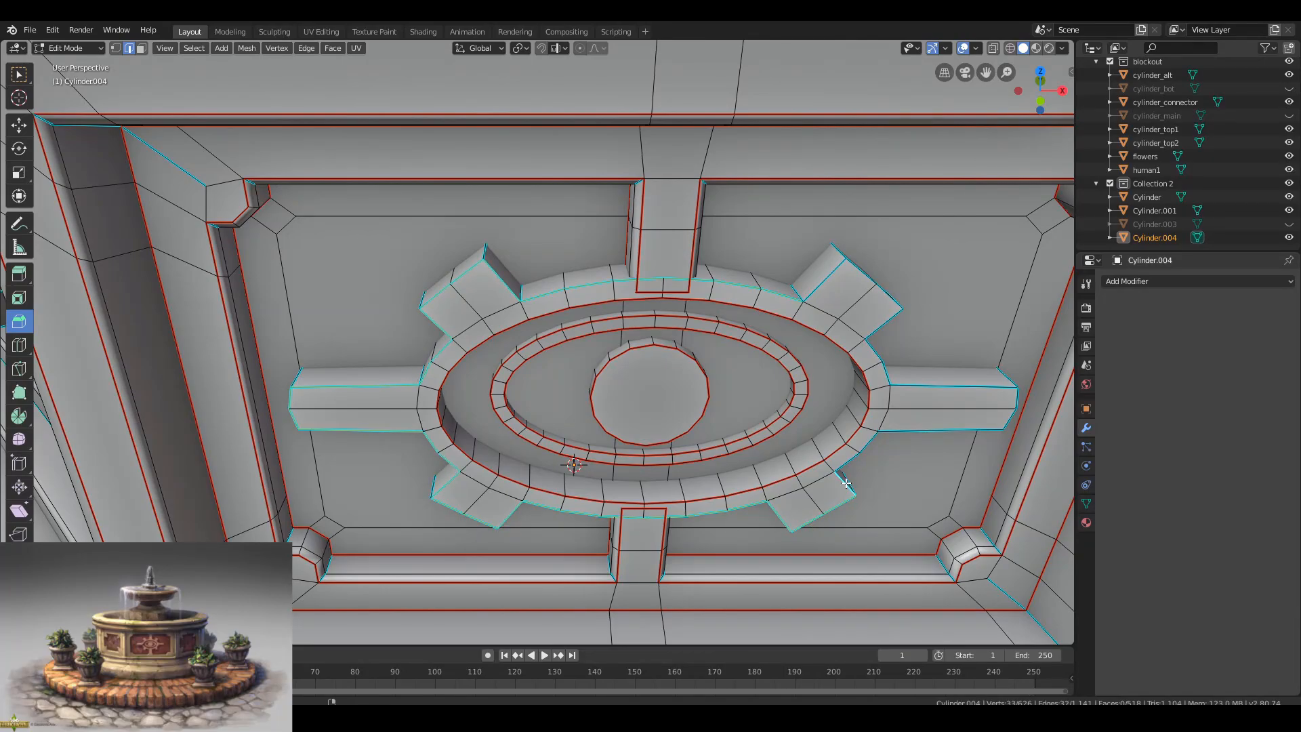
key("ctrl+e")
left_click(828, 271)
Select the outline edges around the large oval ring and its spokes and mark them as seams.
middle_click_drag(828, 271, 743, 321)
scroll(609, 305, "down", 4)
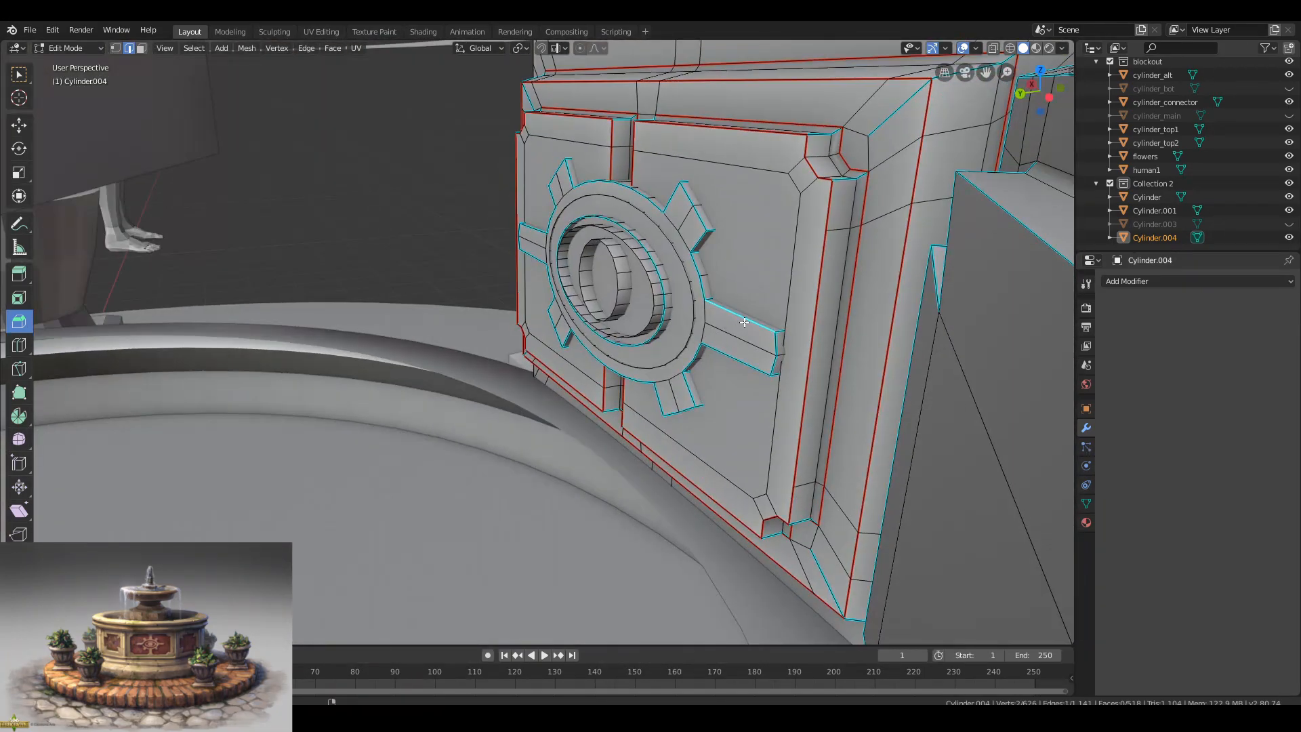
scroll(743, 320, "up", 2)
left_click(816, 290)
left_click(781, 261, "shift")
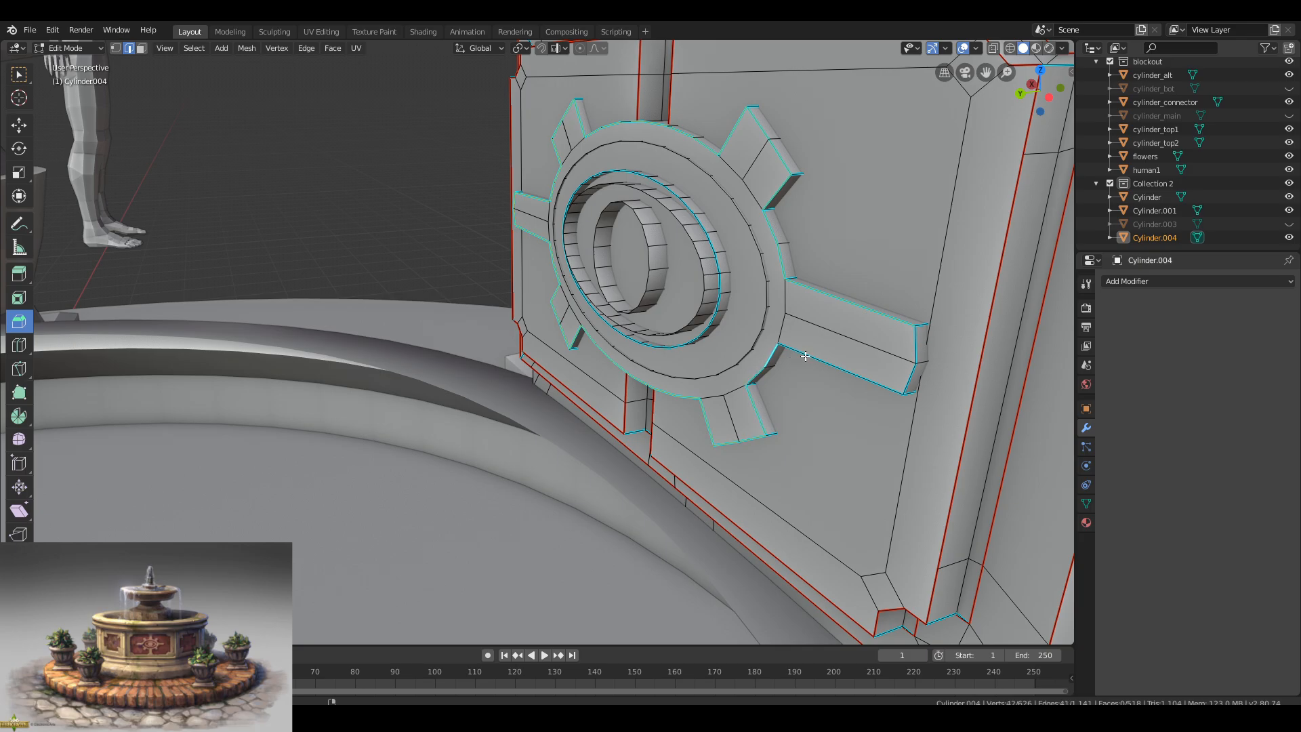
left_click(915, 352, "ctrl")
key("ctrl+e")
left_click(911, 371)
middle_click_drag(380, 352, 440, 364)
scroll(508, 348, "down", 6)
scroll(440, 363, "down", 2)
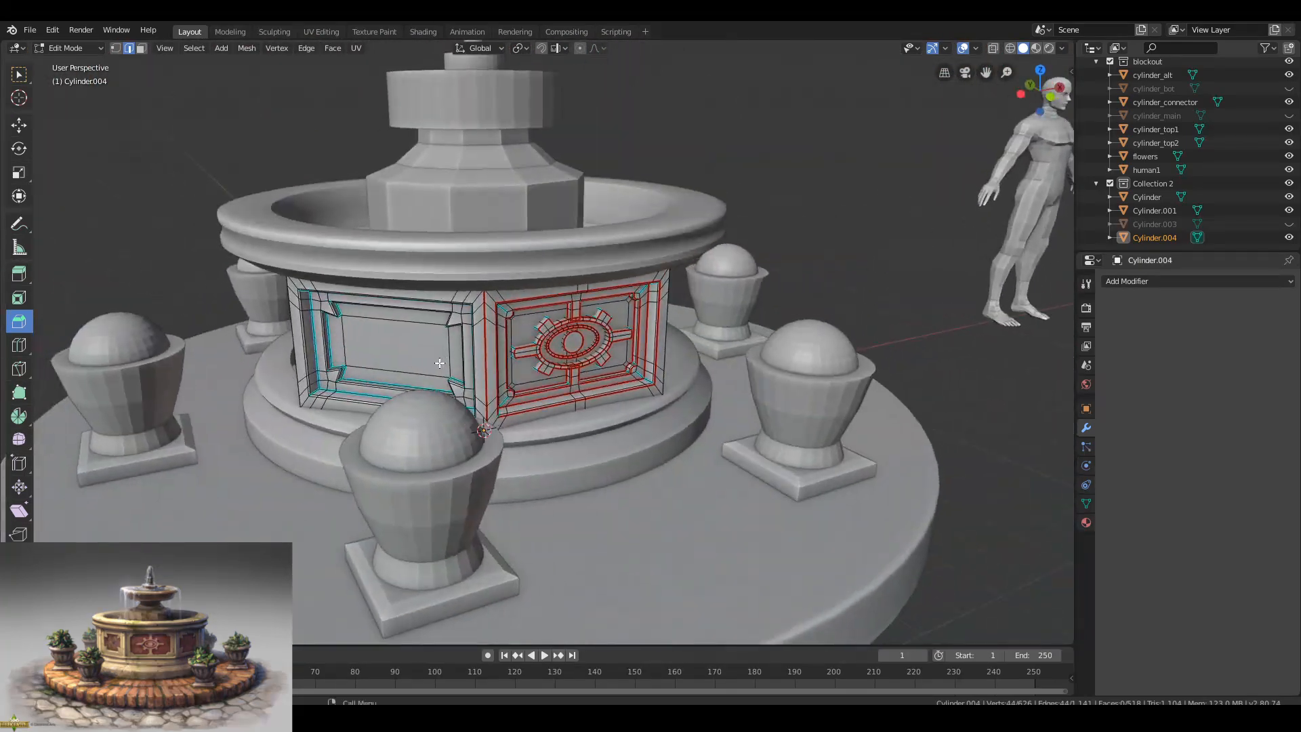
Select the edge loop around the opening of the blank panel's outer frame and mark it as a seam.
scroll(439, 363, "up", 3)
middle_click_drag(505, 305, 804, 367)
scroll(804, 366, "up", 2)
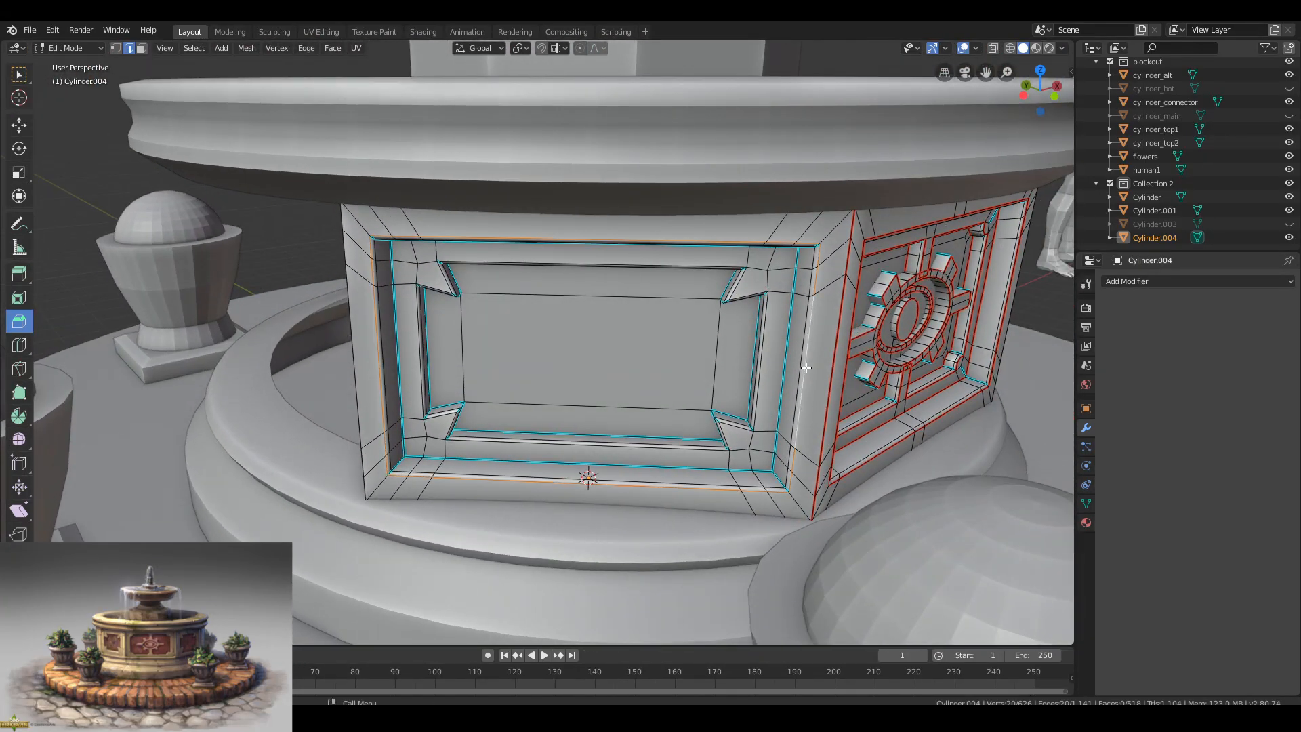
key("ctrl+e")
left_click(801, 367)
Select the outer vertical end edges of the two-panel wall section and mark them as seams.
scroll(604, 352, "down", 4)
middle_click_drag(604, 352, 531, 349)
scroll(531, 349, "up", 3)
left_click(332, 363, "alt")
scroll(870, 391, "down", 2)
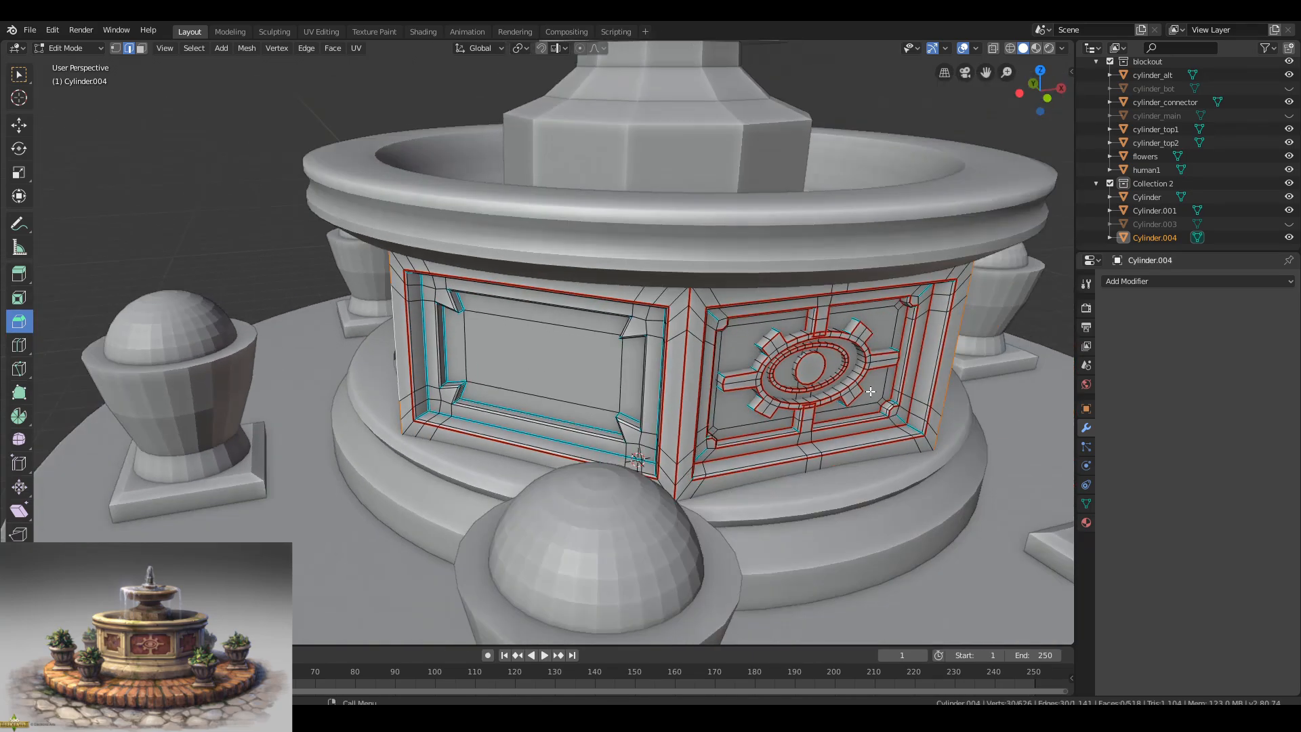
Select the front rim edges of the blank panel's notched recess and mark them as seams.
scroll(532, 331, "up", 2)
middle_click_drag(728, 326, 761, 273)
left_click(762, 273)
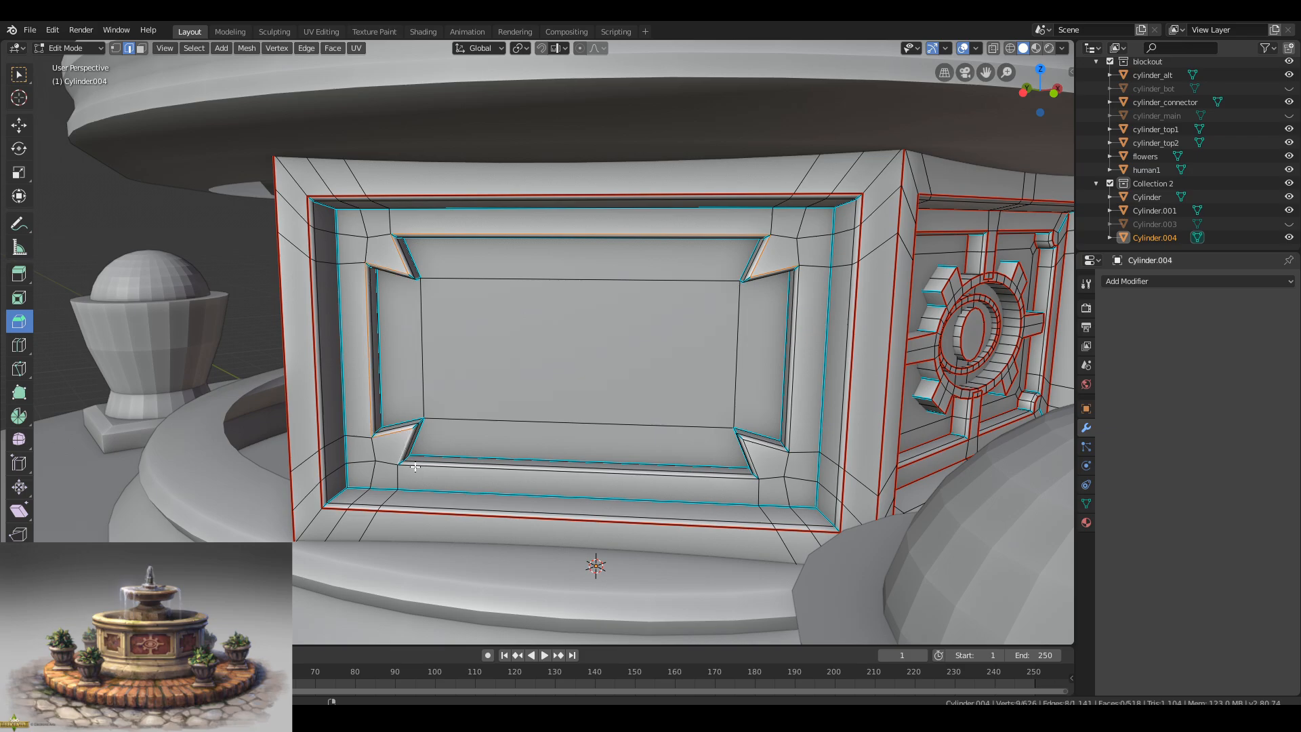
key("ctrl+e")
left_click(791, 442)
Select the edges where the blank panel's recess walls meet its background and mark them as seams.
left_click(407, 278)
middle_click_drag(427, 296, 456, 257)
left_click(456, 235, "ctrl")
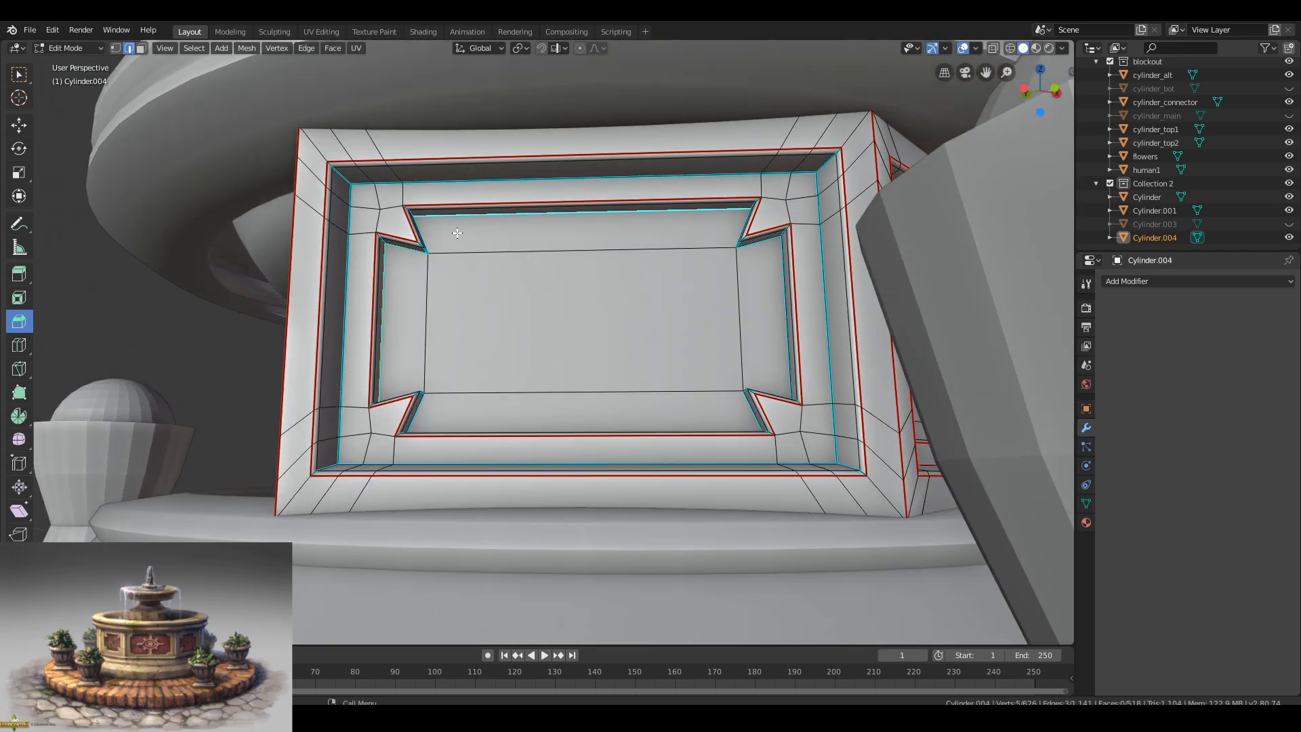
middle_click_drag(671, 282, 717, 285)
left_click(624, 441, "ctrl")
middle_click_drag(741, 370, 509, 366)
left_click(415, 397, "ctrl")
right_click(415, 393)
left_click(414, 388)
Select the rectangular edge loop around the outside of the blank panel's inner frame and mark it as a seam.
scroll(569, 375, "down", 4)
key("3")
left_click(555, 344)
key("l")
left_click(686, 287)
key("l")
key("2")
left_click(699, 287)
middle_click_drag(686, 287, 706, 301)
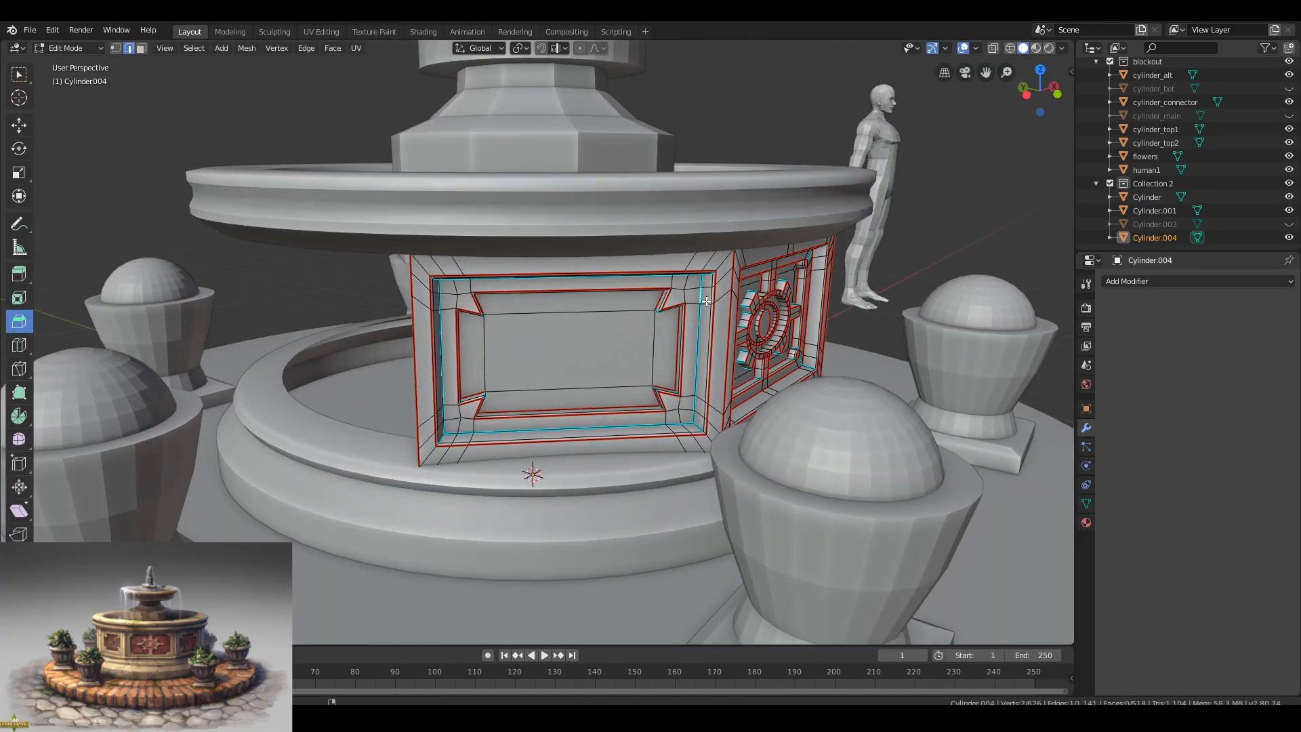
middle_click_drag(675, 424, 610, 386)
left_click(424, 315, "ctrl")
right_click(423, 315)
left_click(428, 305)
Select linked faces on the blank panel's inner frame and recess walls to check their seam islands.
key("Tab")
key("Tab")
middle_click_drag(494, 302, 536, 292)
key("3")
key("l")
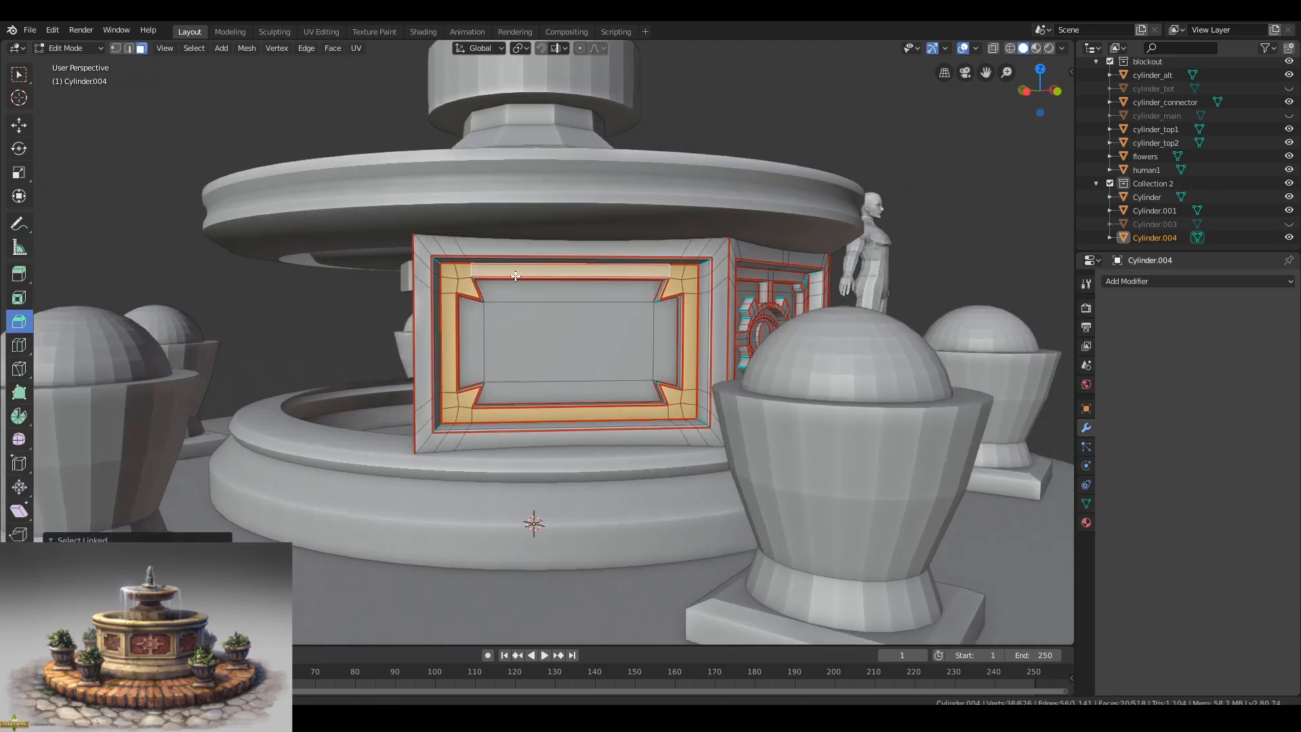
left_click(677, 330)
key("l")
key("alt+a")
middle_click_drag(677, 330, 639, 352)
Leave edit mode, save the file, and switch to the UV Editing workspace for the wall section.
scroll(614, 344, "down", 3)
key("Tab")
key("ctrl+s")
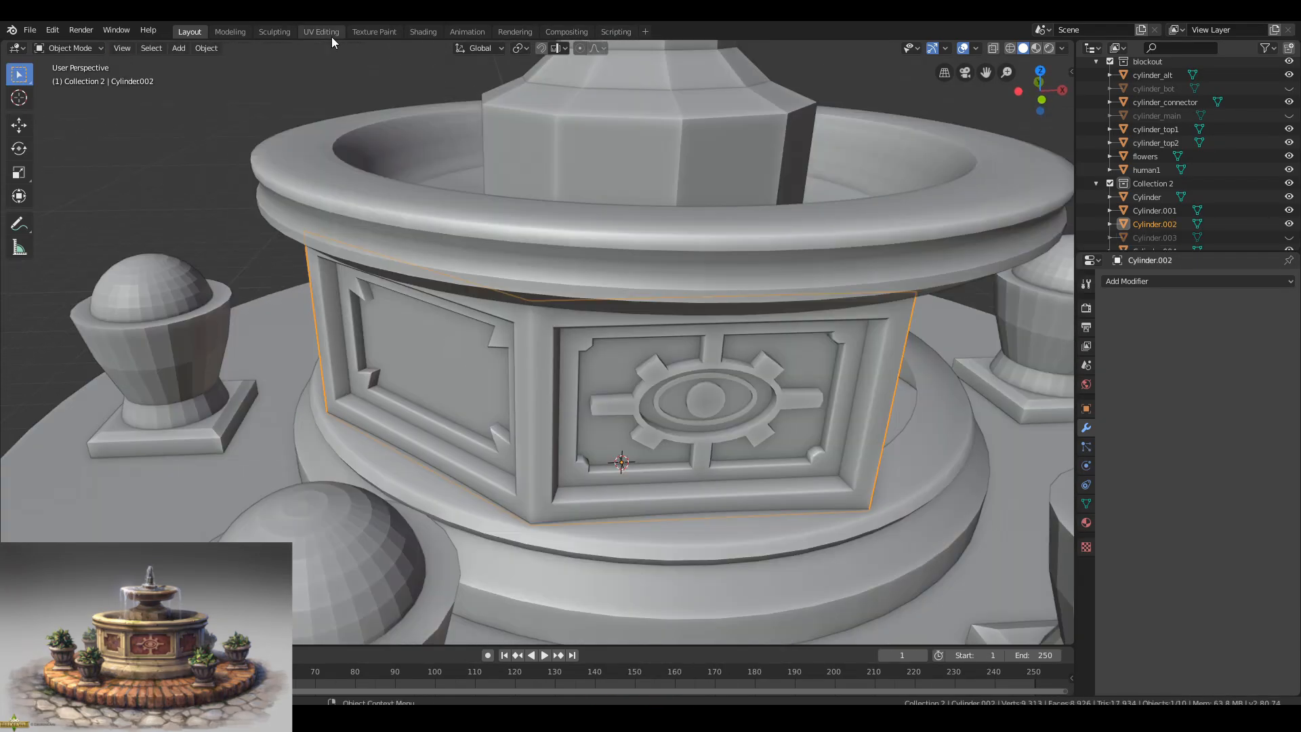
left_click(323, 33)
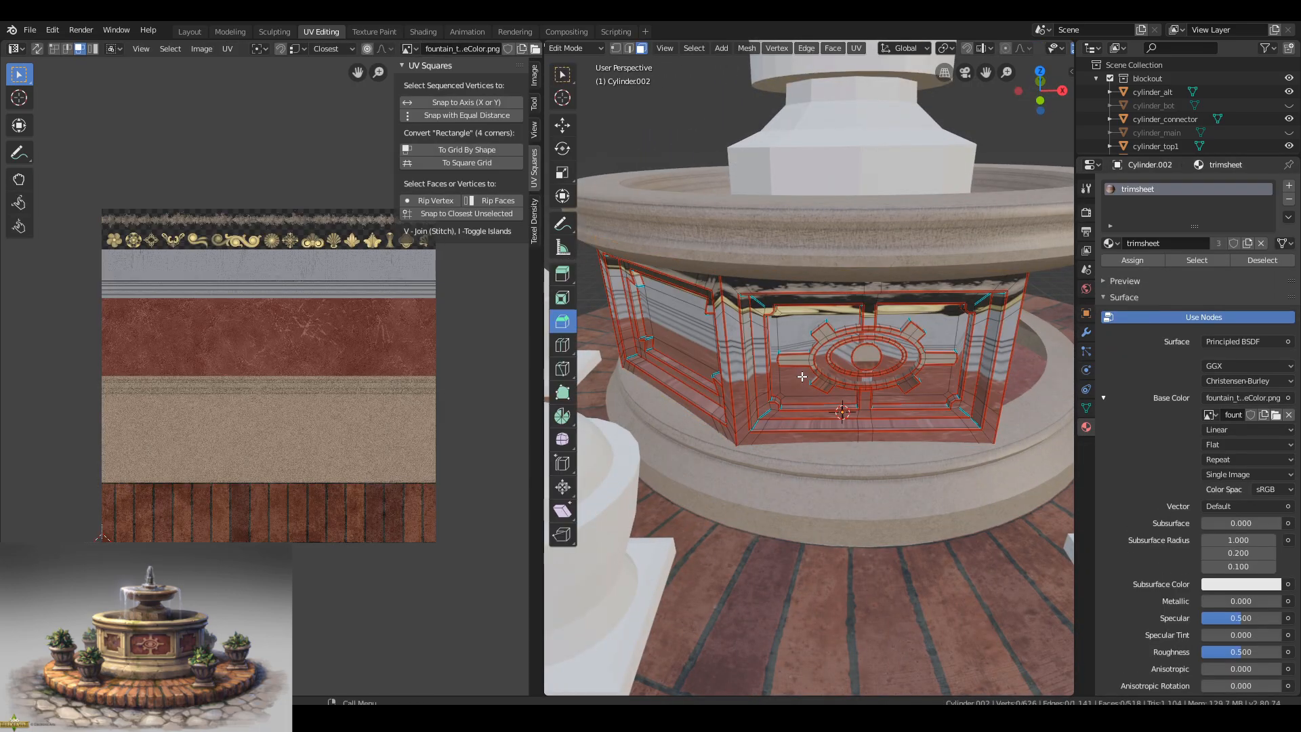
Unwrap all faces of the wall section and move their UV islands away from the trim sheet.
key("a")
scroll(269, 376, "down", 3)
key("u")
key("g")
scroll(779, 366, "up", 3)
Select the seam-bounded background faces of the blank and ornamented panels, unwrap them, and separate their UV islands.
left_click(748, 366)
key("l")
middle_click_drag(748, 366, 800, 327, "shift")
key("l")
key("u")
key("g")
left_click(162, 349)
left_click(161, 348)
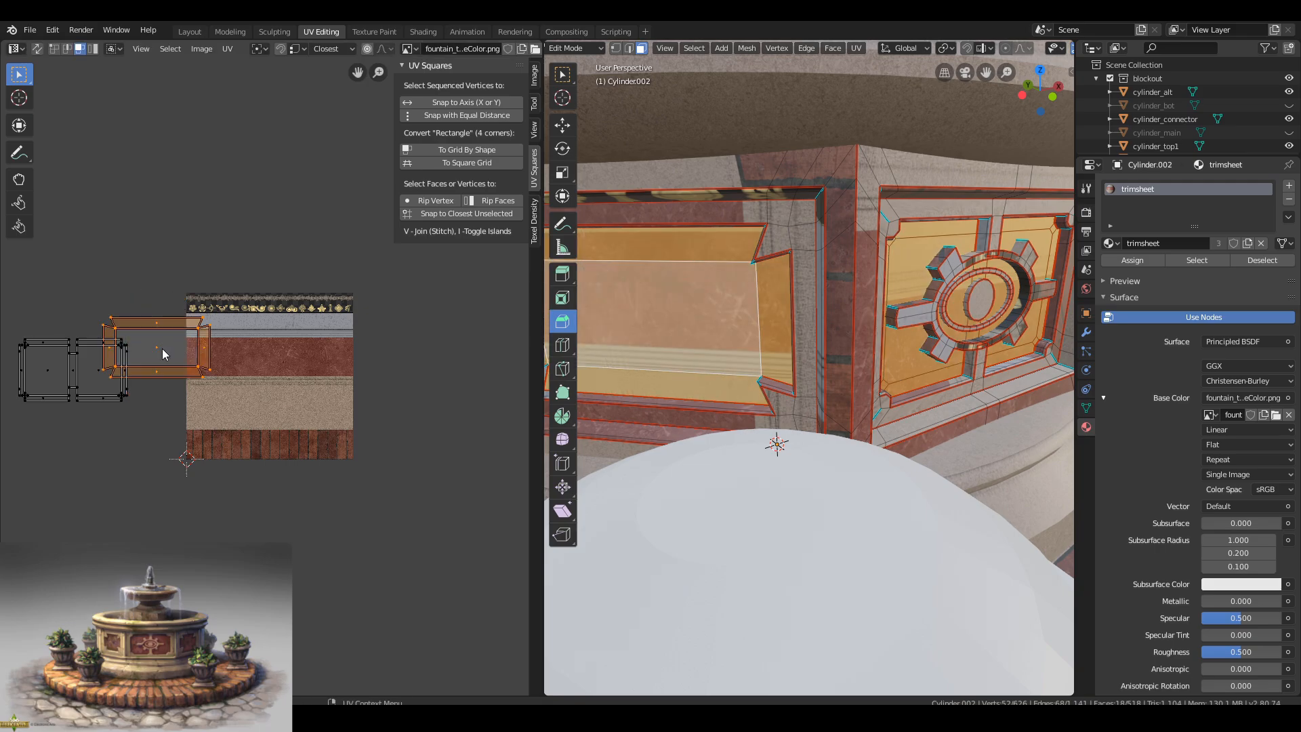
Scale and move the panel backgrounds' UV islands to fit inside the red marble band, and check the result on the model.
key("g")
left_click(335, 393)
key("s")
left_click(342, 381)
scroll(342, 381, "up", 4)
key("g")
left_click(450, 362)
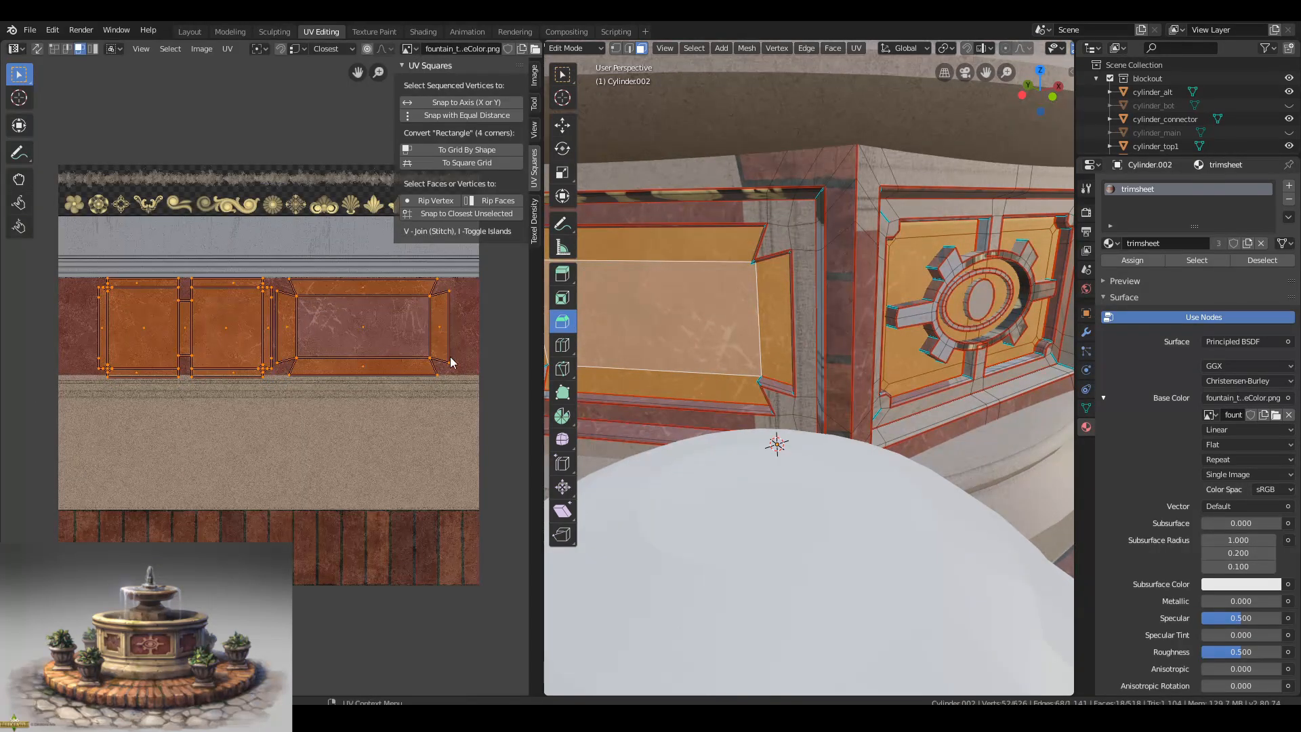
left_click(442, 356)
scroll(462, 356, "down", 5)
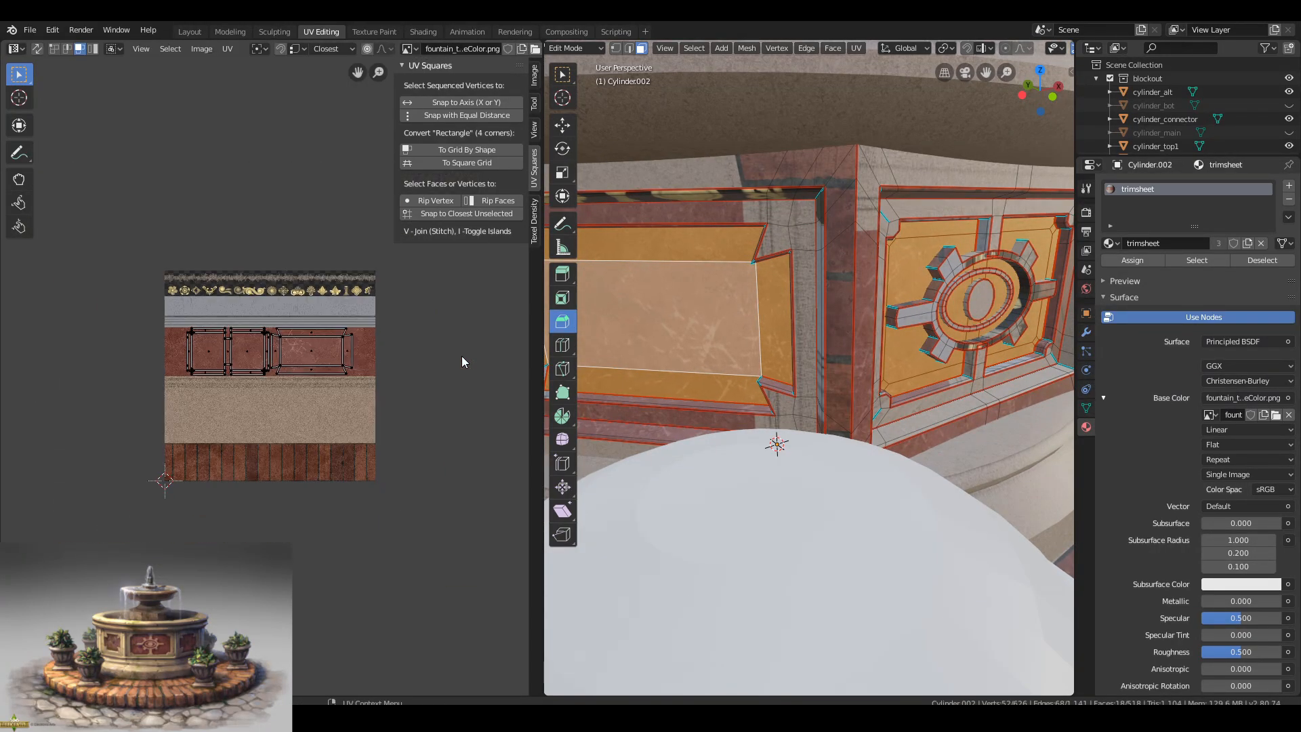
scroll(786, 400, "down", 7)
key("Tab")
middle_click_drag(795, 401, 737, 401)
scroll(671, 376, "up", 5)
key("Tab")
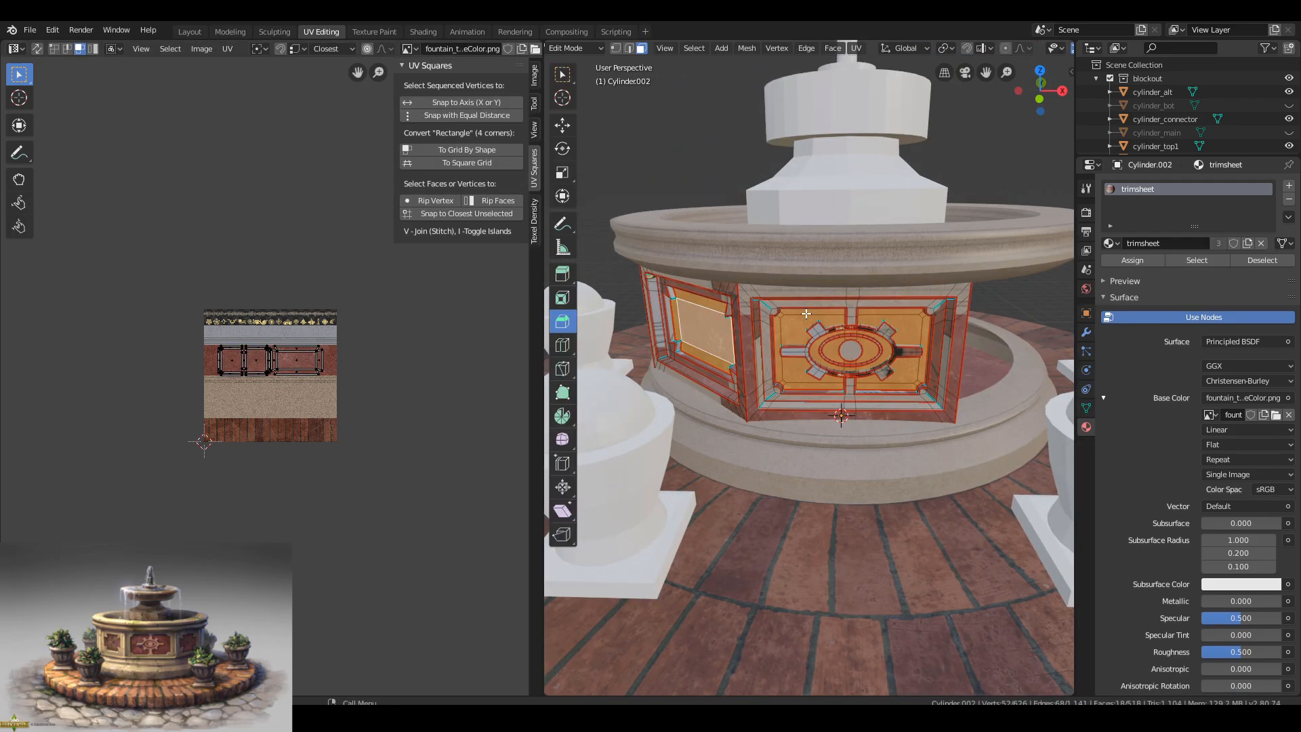
Clear the selection and select the thin recess walls around both panels' backgrounds up to their seams.
key("a")
scroll(787, 334, "up", 6)
key("alt+a")
middle_click_drag(718, 385, 697, 386)
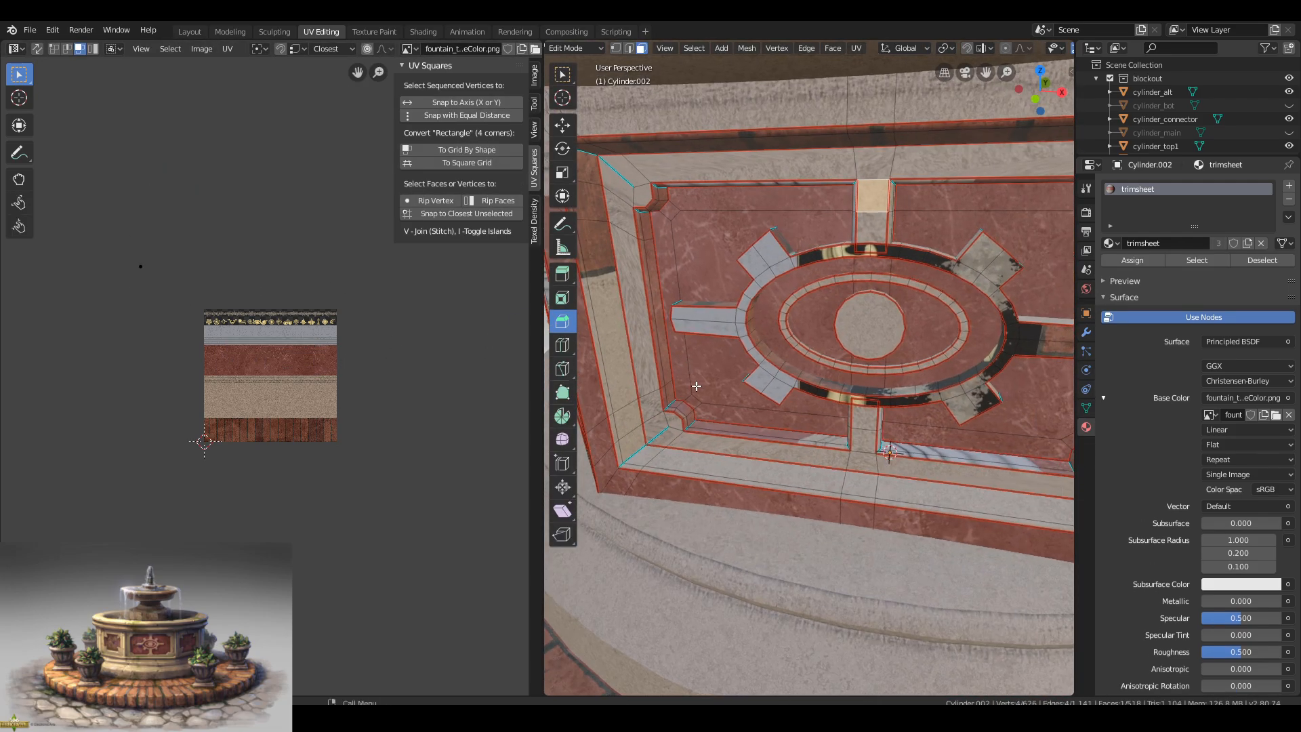
left_click(686, 408)
key("l")
middle_click_drag(744, 323, 832, 323)
key("l")
scroll(832, 323, "down", 4)
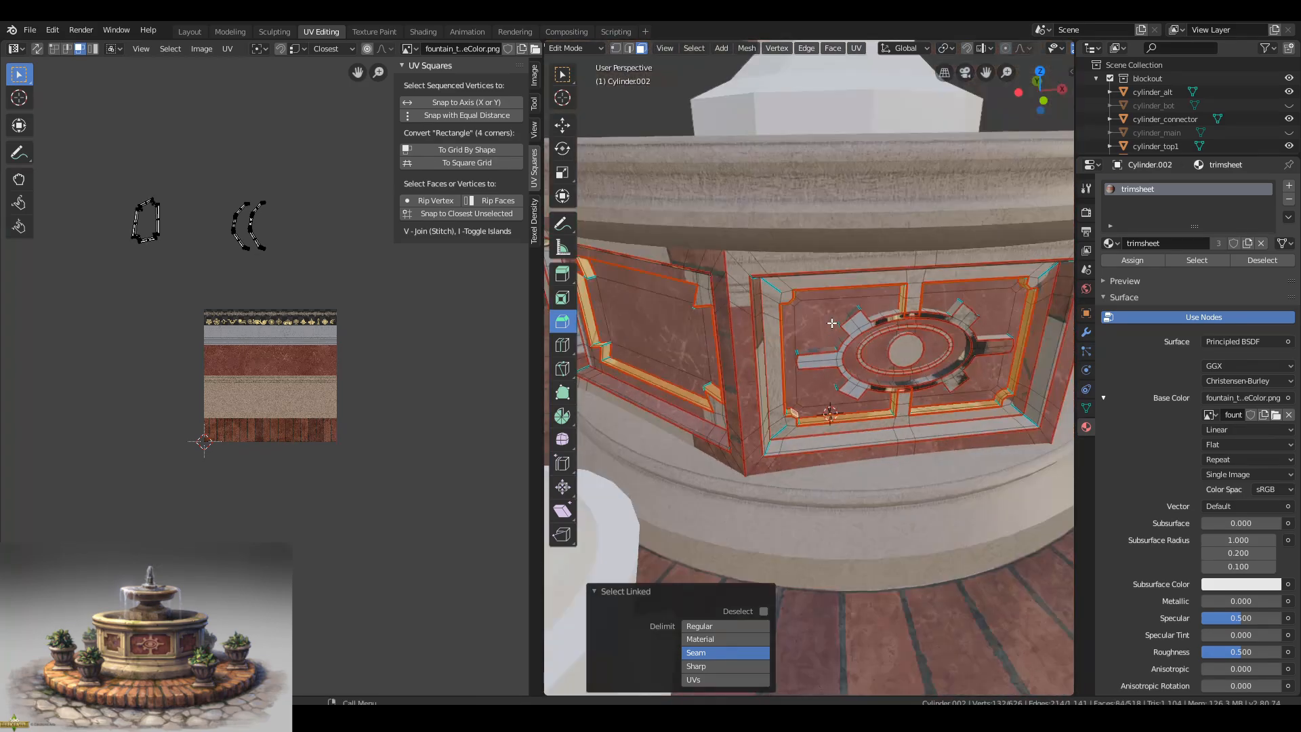
Unwrap the thin recess walls, rotate their straightened UV strips 90 degrees, and place them across the trim sheet's lower bands.
key("a")
key("u")
key("g")
left_click(279, 160)
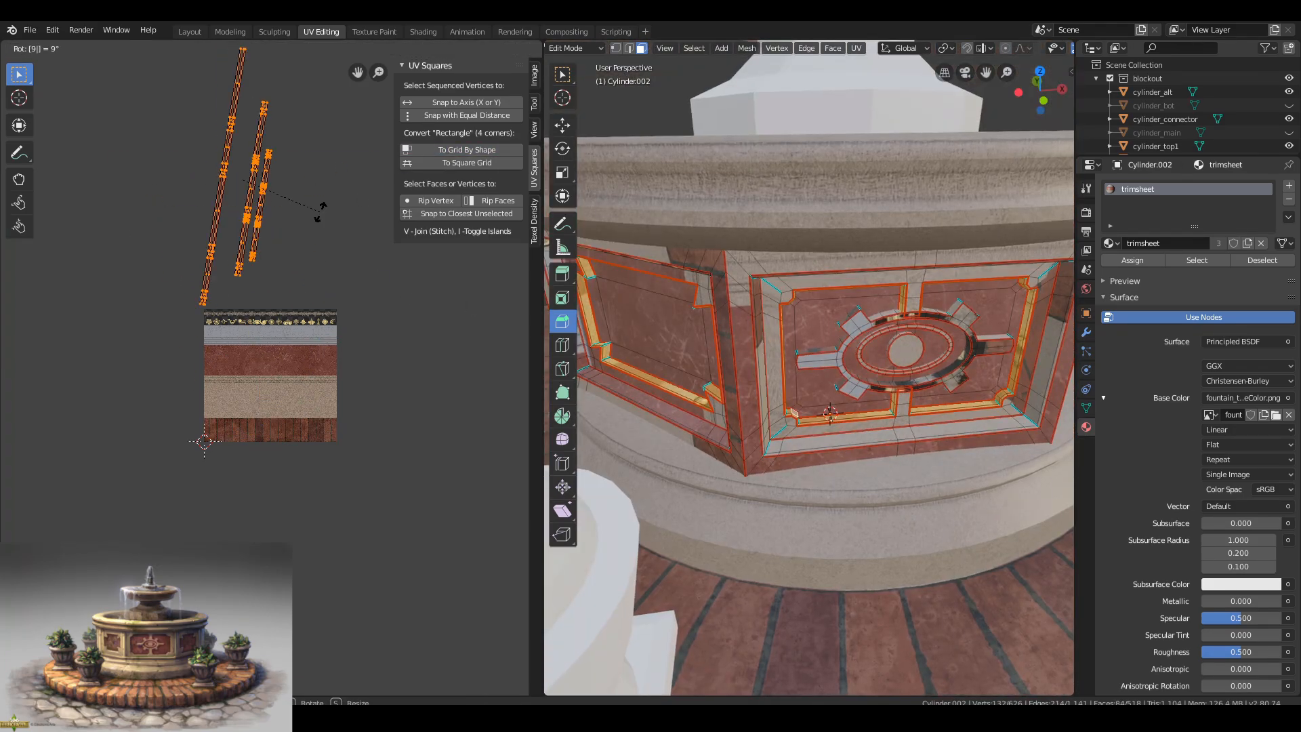
key("0")
key("Return")
key("g")
left_click(347, 408)
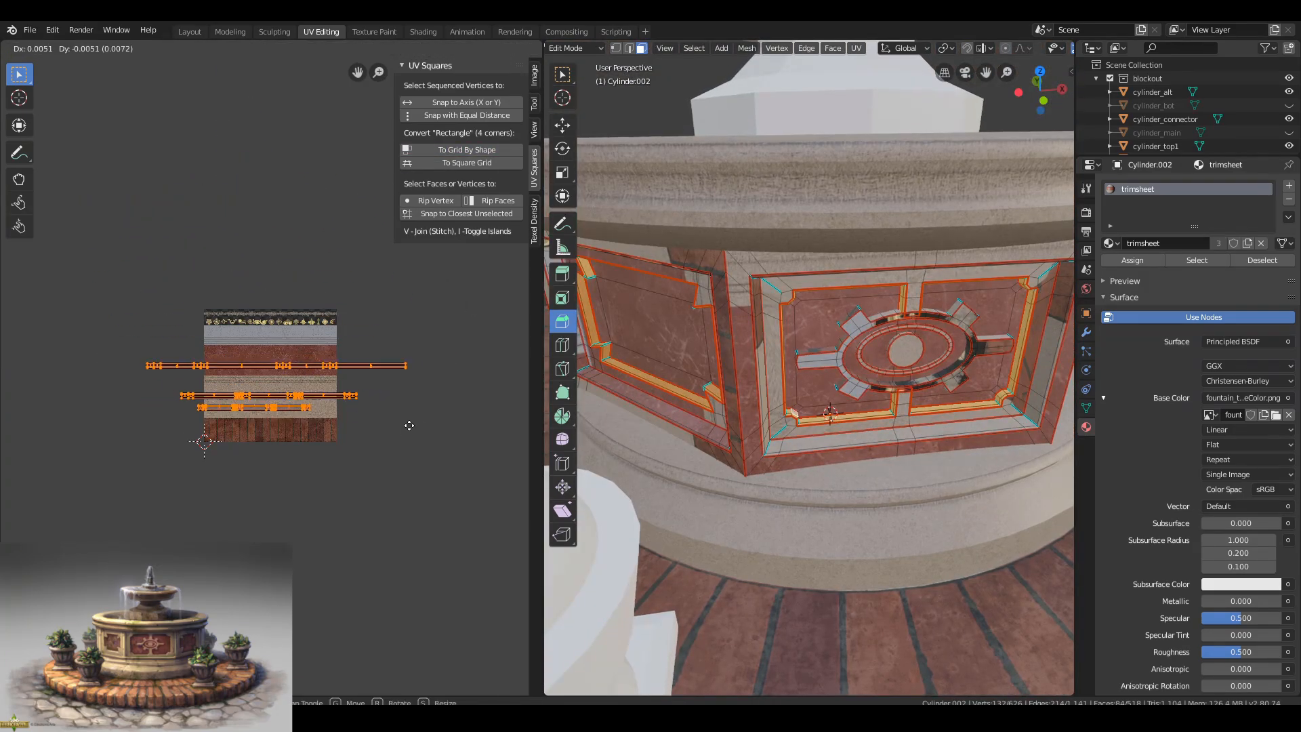
key("Tab")
scroll(764, 393, "up", 5)
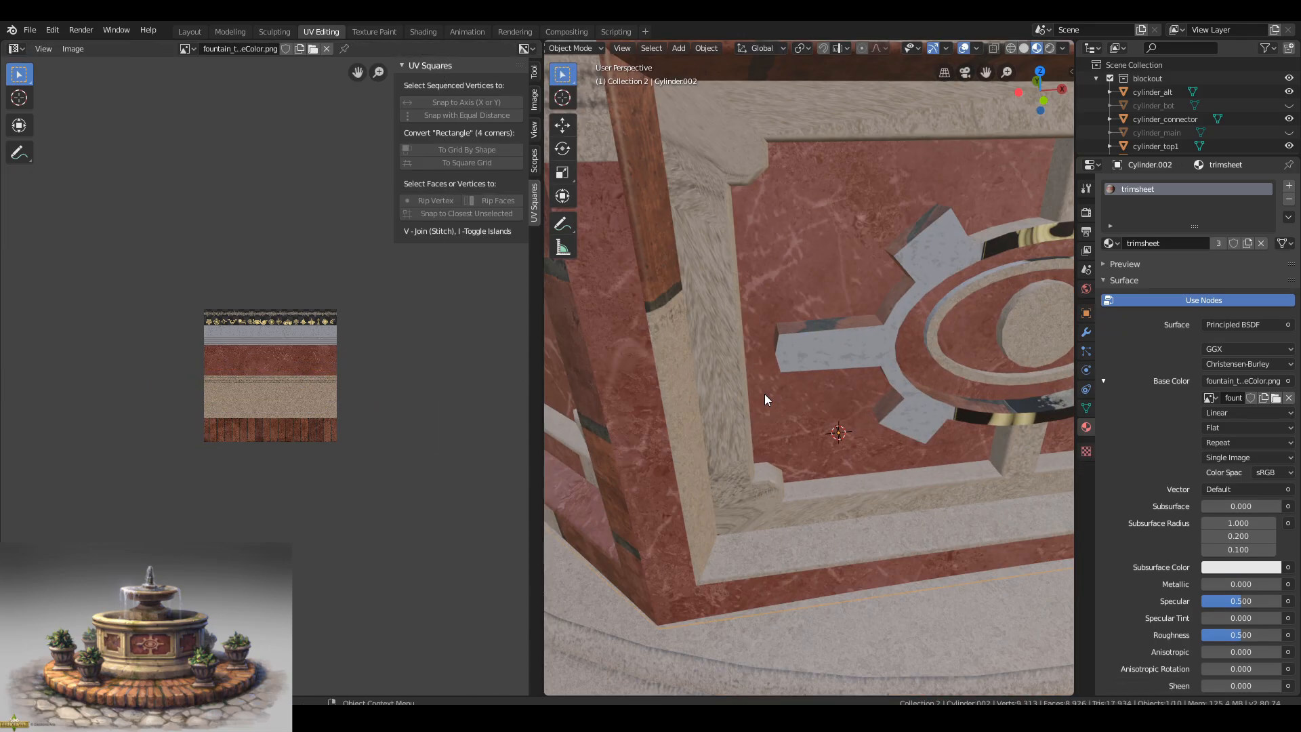
middle_click_drag(764, 393, 722, 540)
Select the linked faces of the panels' inner frames together with the wall section's outer frame.
key("Tab")
scroll(722, 540, "down", 5)
left_click(794, 221)
key("l")
middle_click_drag(685, 271, 777, 274)
key("l")
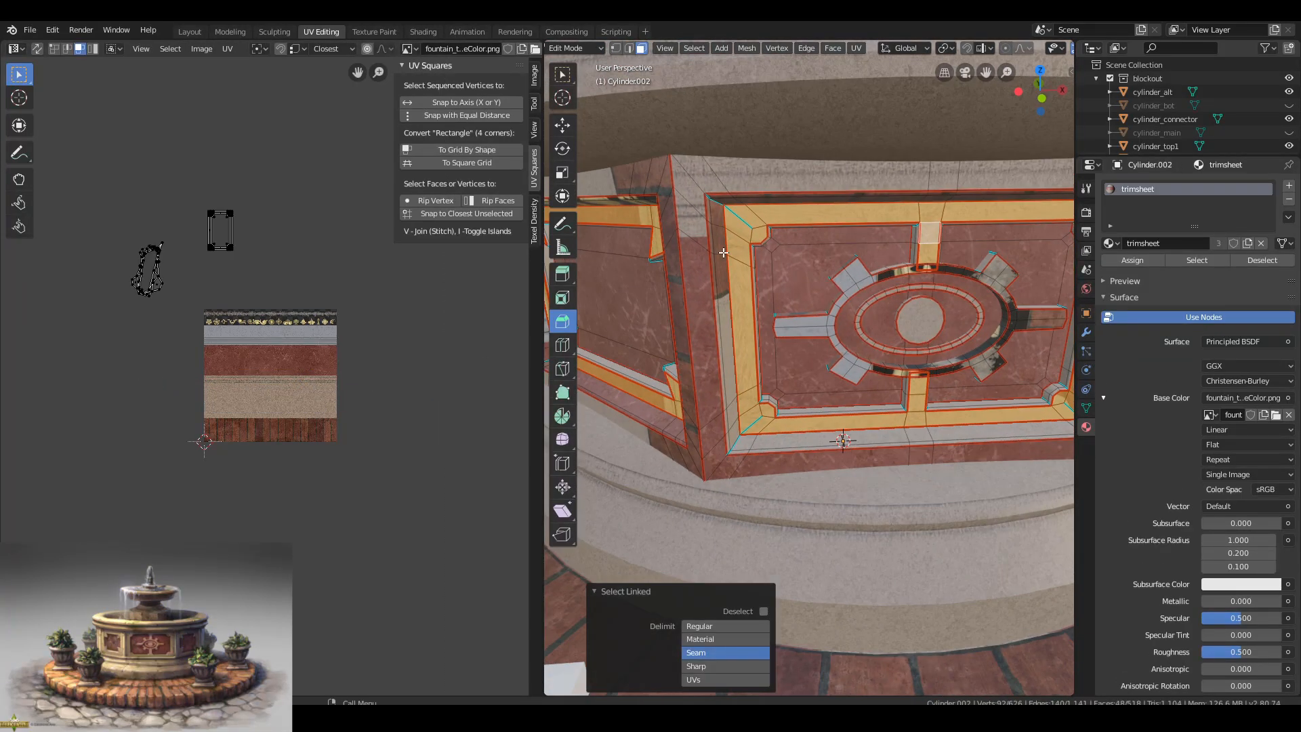
scroll(705, 285, "down", 2)
key("l")
key("l")
Unwrap the selected frame faces and move their UV islands above the trim sheet.
middle_click_drag(280, 283, 294, 288)
key("a")
key("u")
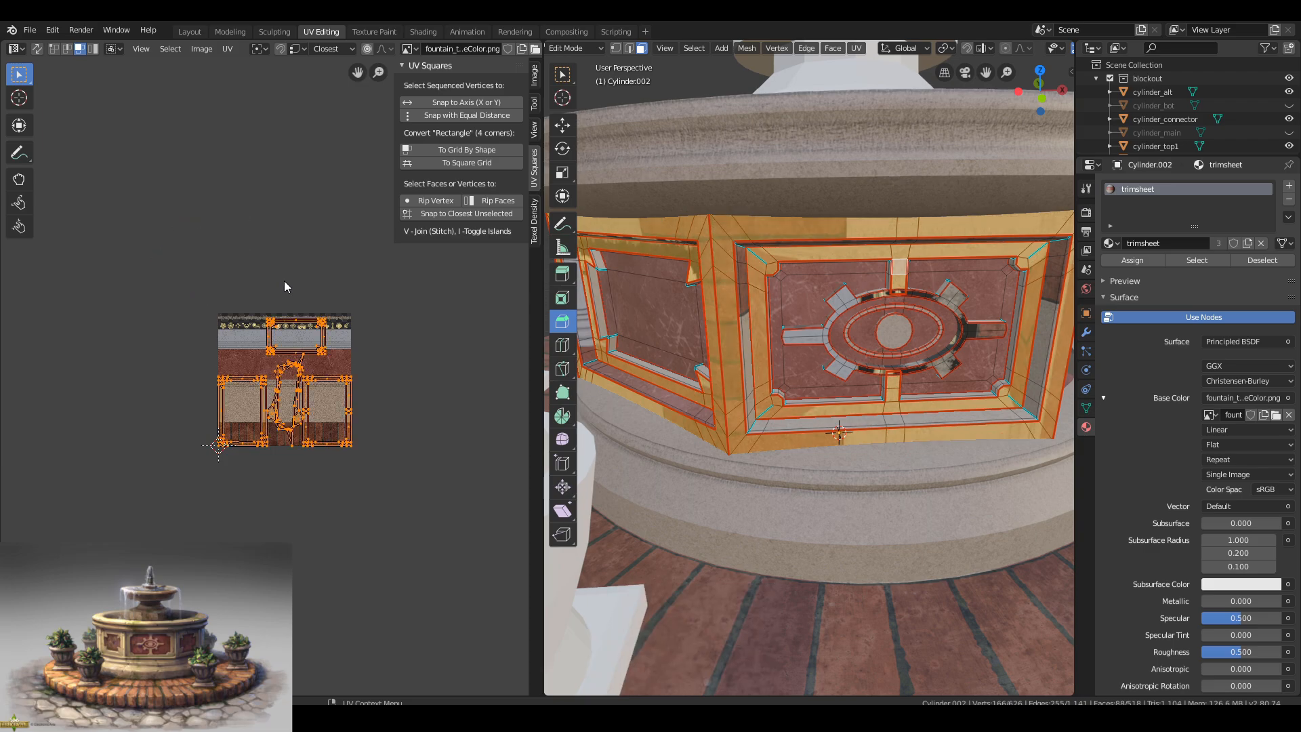
key("g")
left_click(225, 116)
Try converting the frame islands to a square grid and undo the conversion.
left_click(466, 162)
key("ctrl+z")
key("alt+a")
left_click(224, 259)
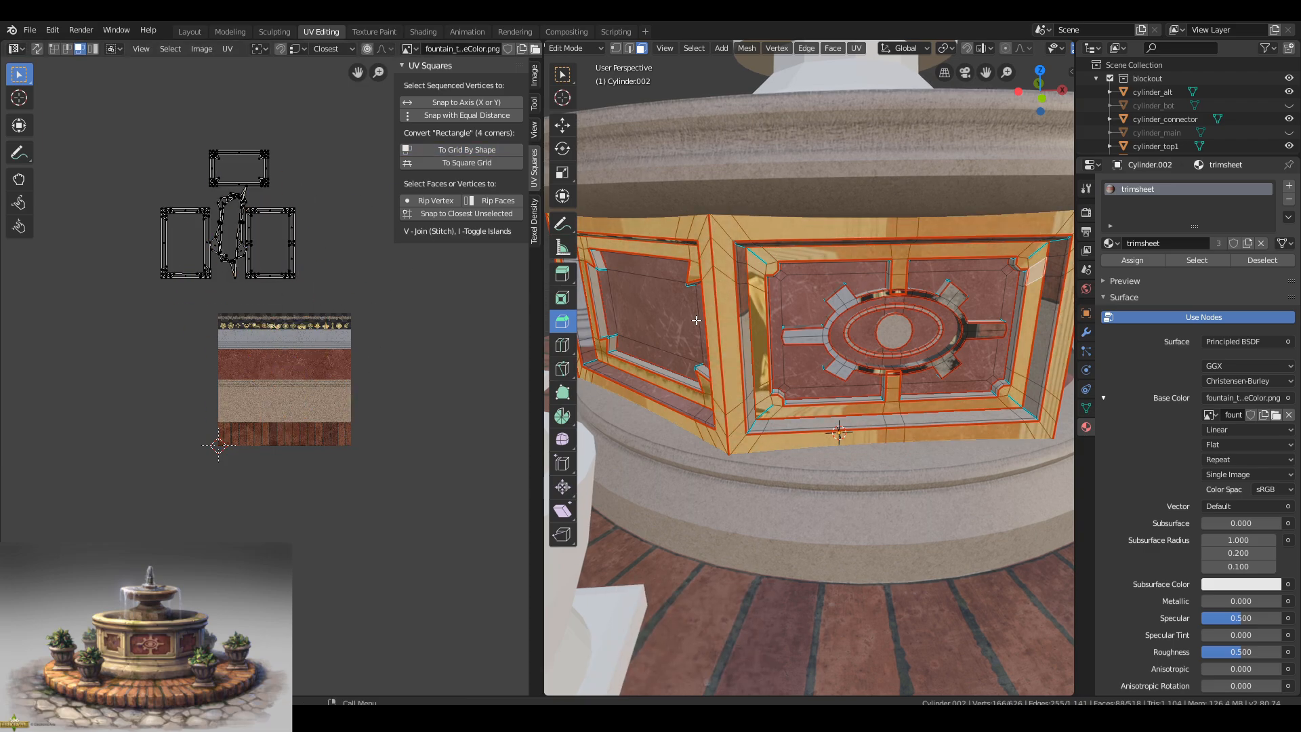
left_click(224, 258)
key("l")
Select the blank panel's inner frame up to its seams and move its UV island beside the trim sheet.
middle_click_drag(789, 285, 701, 314)
scroll(740, 337, "up", 2)
scroll(772, 319, "up", 3)
scroll(786, 308, "down", 4)
key("g")
right_click(786, 323)
scroll(732, 326, "up", 3)
scroll(700, 314, "down", 5)
left_click(700, 314)
key("l")
key("g")
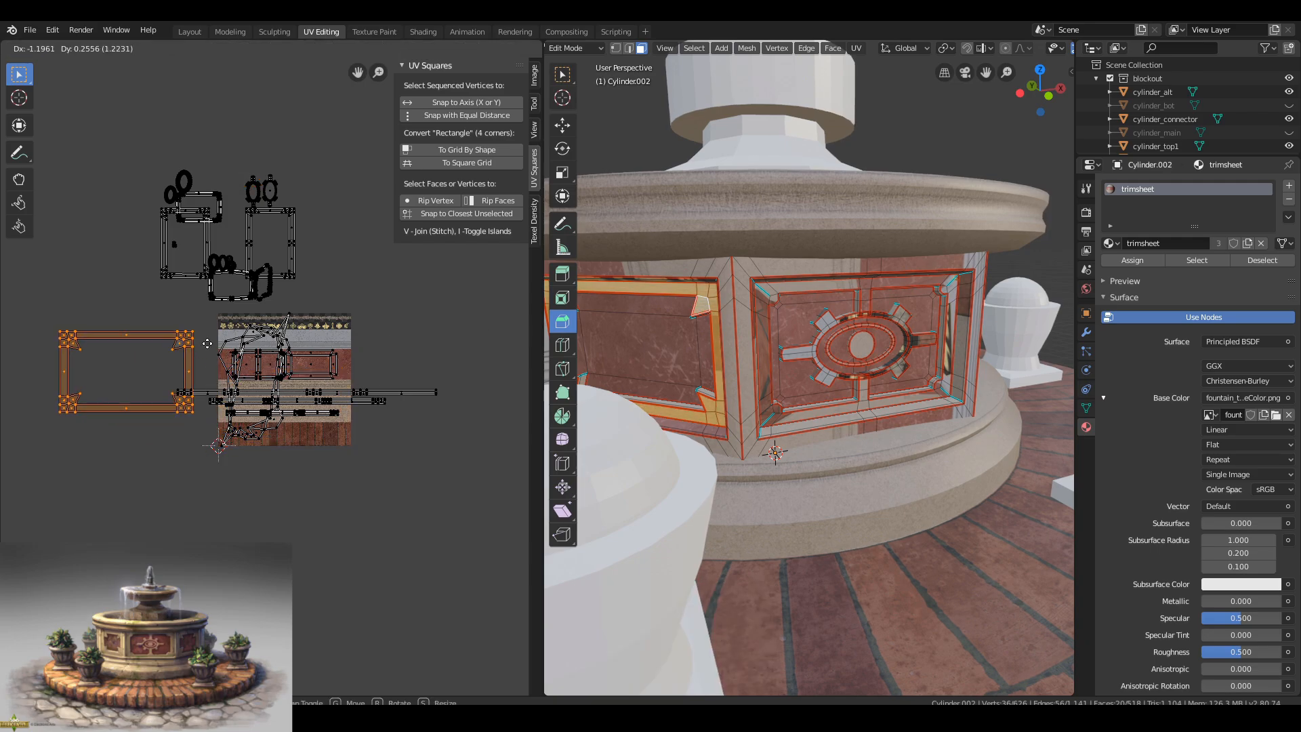
Select the ornamented panel's inner frame and unwrap it with Smart UV Project at a 66 degree angle limit.
left_click(751, 343)
key("l")
left_click(406, 310)
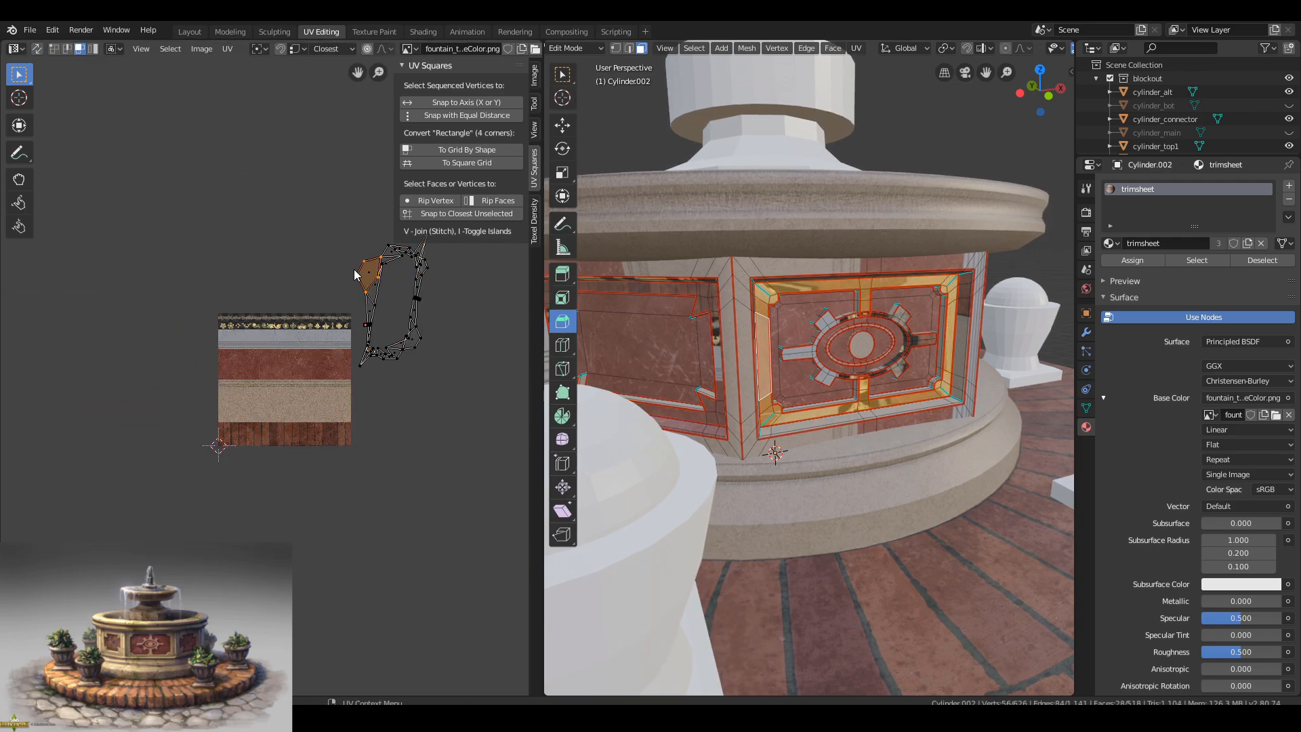
key("u")
middle_click_drag(800, 305, 746, 335)
key("u")
left_click(720, 341)
key("u")
left_click(729, 355)
left_click(729, 473)
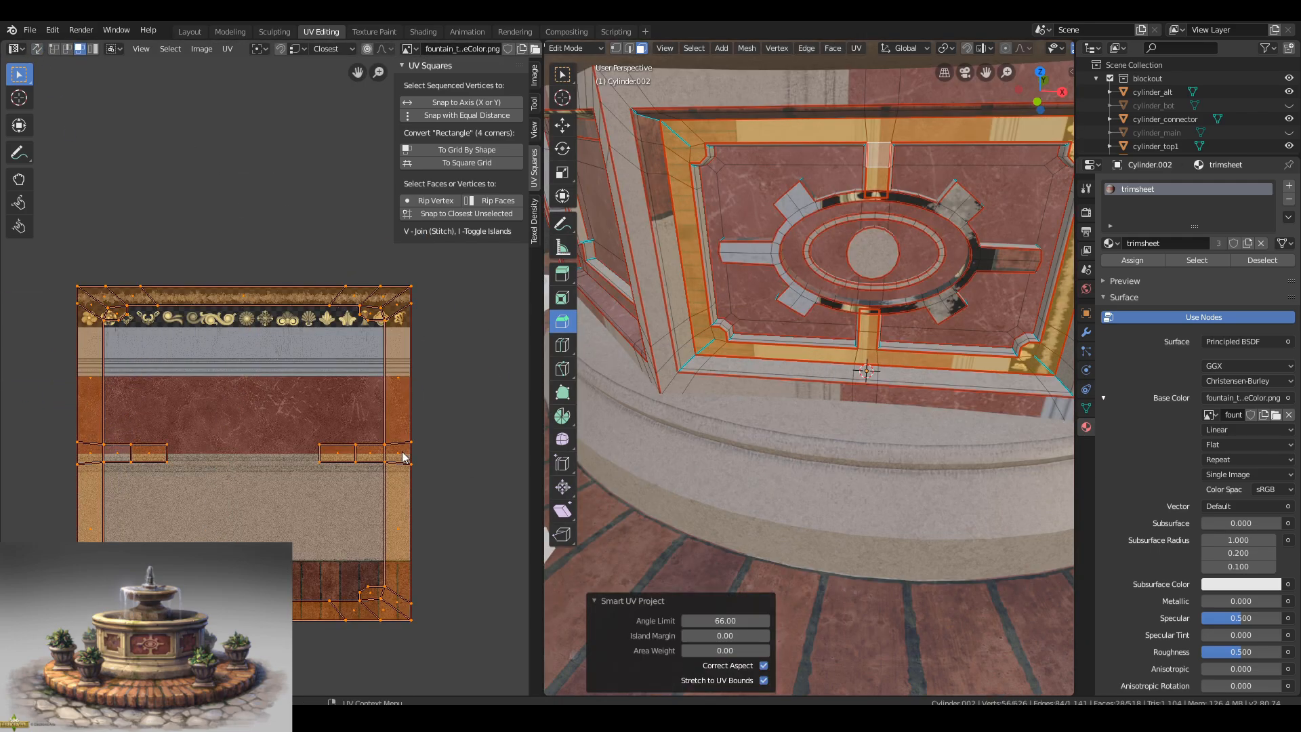
Try converting the ornamented panel's frame island with To Grid By Shape, and undo the conversion.
scroll(400, 456, "down", 8)
left_click(465, 150)
scroll(336, 354, "up", 6)
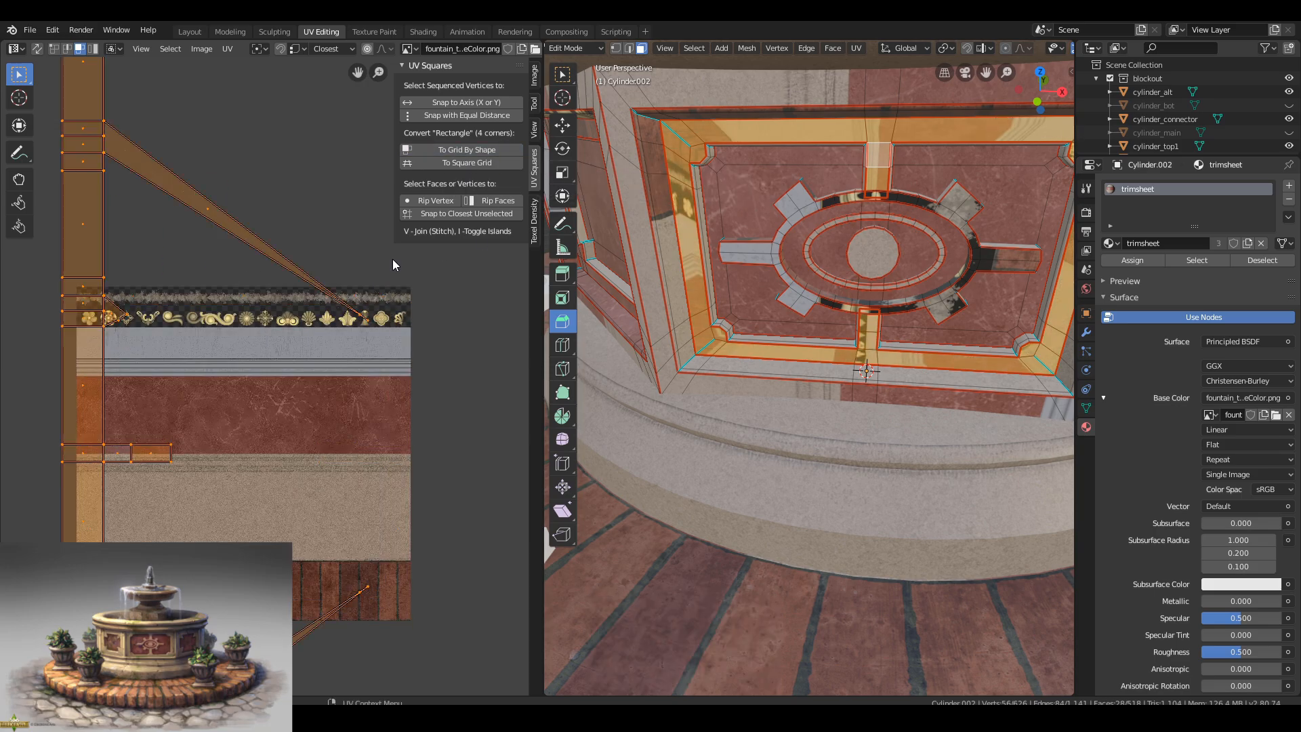
scroll(277, 372, "down", 1)
key("g")
left_click(282, 331)
key("ctrl+z")
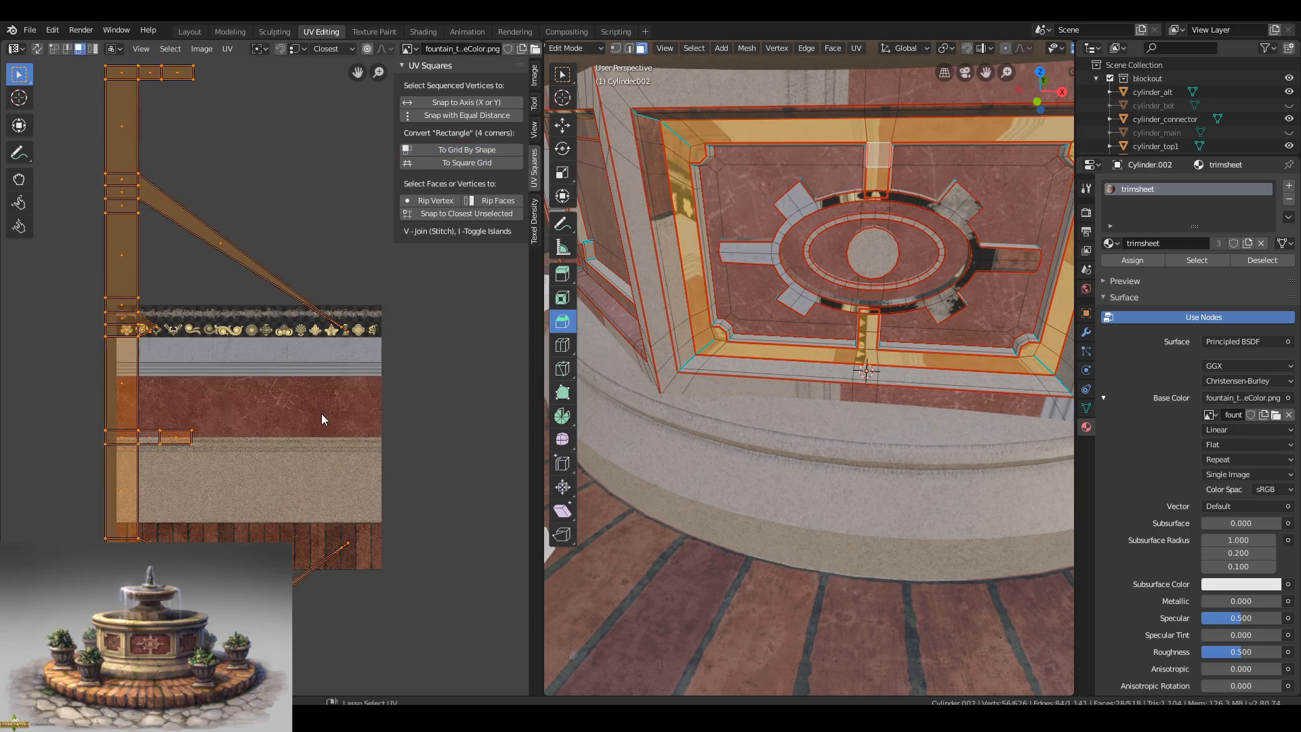
key("ctrl+z")
Select all vertices of the wall section and run Merge by Distance with a merge distance of 0.0301 m.
middle_click_drag(813, 361, 842, 360)
key("Tab")
key("Tab")
key("1")
key("a")
key("F3")
type("merge")
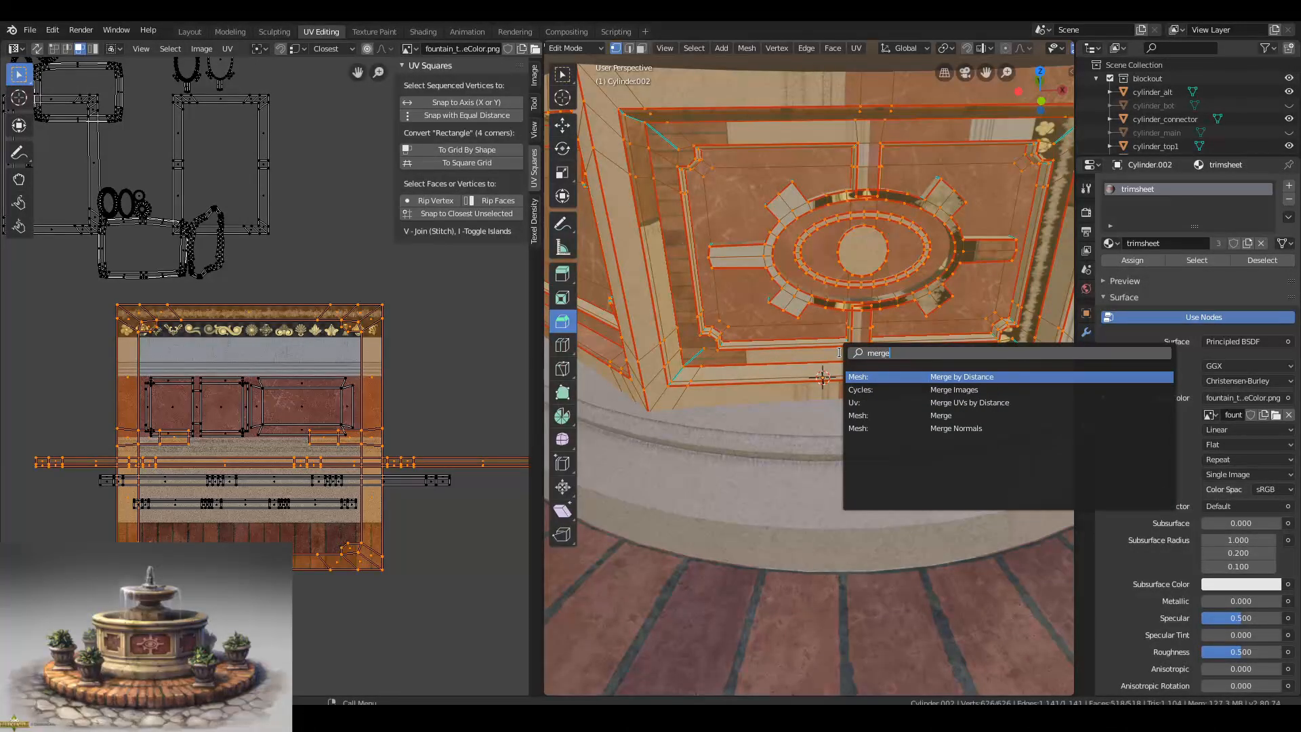
key("Return")
left_click(764, 666)
left_click(764, 665)
left_click(685, 665)
left_click(685, 665)
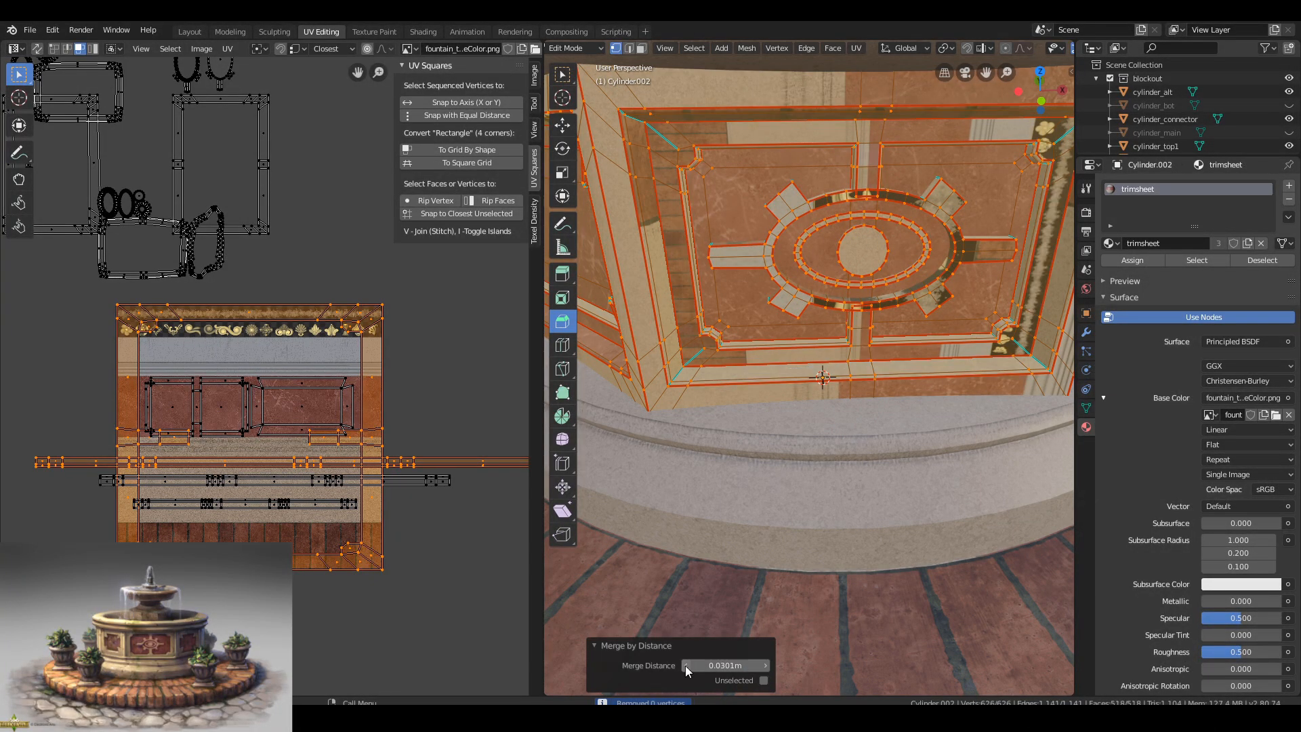
left_click(763, 665)
left_click(686, 667)
Switch to face selection and select the ornamented panel's inner frame up to its seams.
middle_click_drag(901, 456, 752, 464)
middle_click_drag(668, 526, 650, 482)
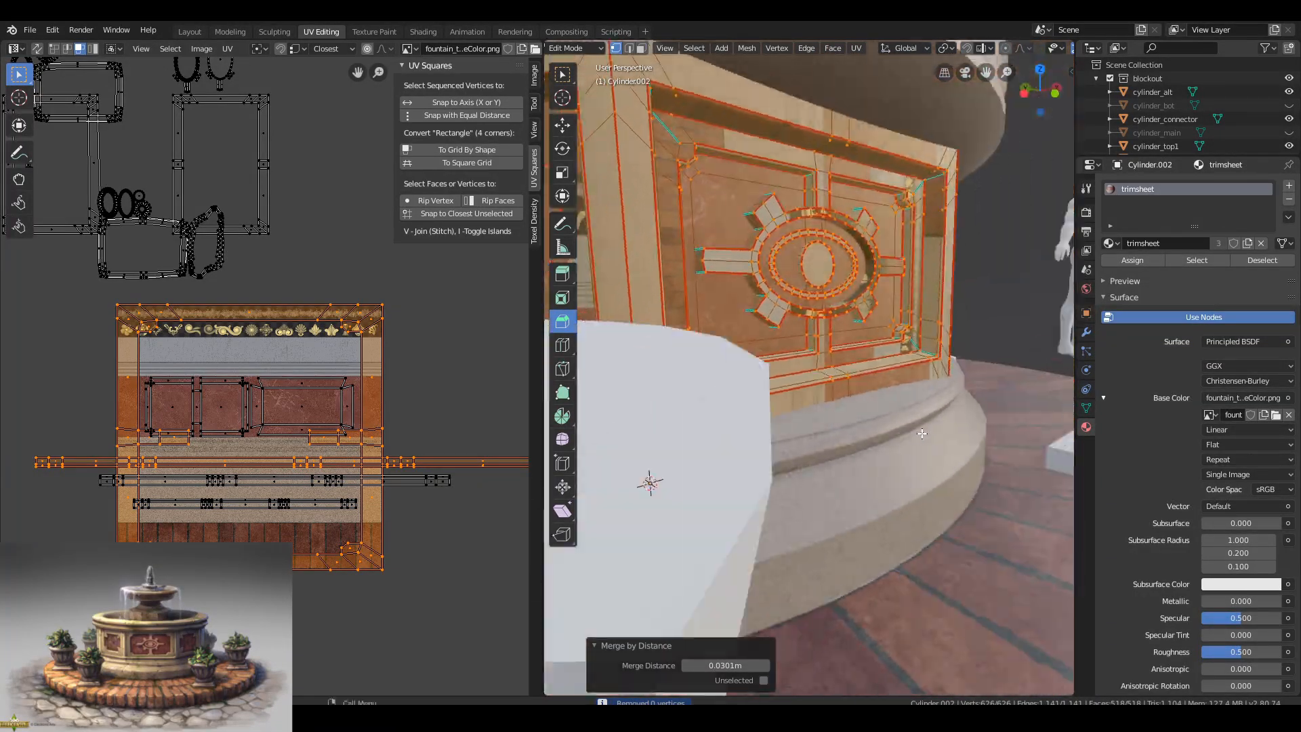
scroll(651, 482, "down", 4)
left_click(759, 372)
key("3")
scroll(752, 325, "up", 3)
left_click(744, 285)
left_click(736, 285)
key("l")
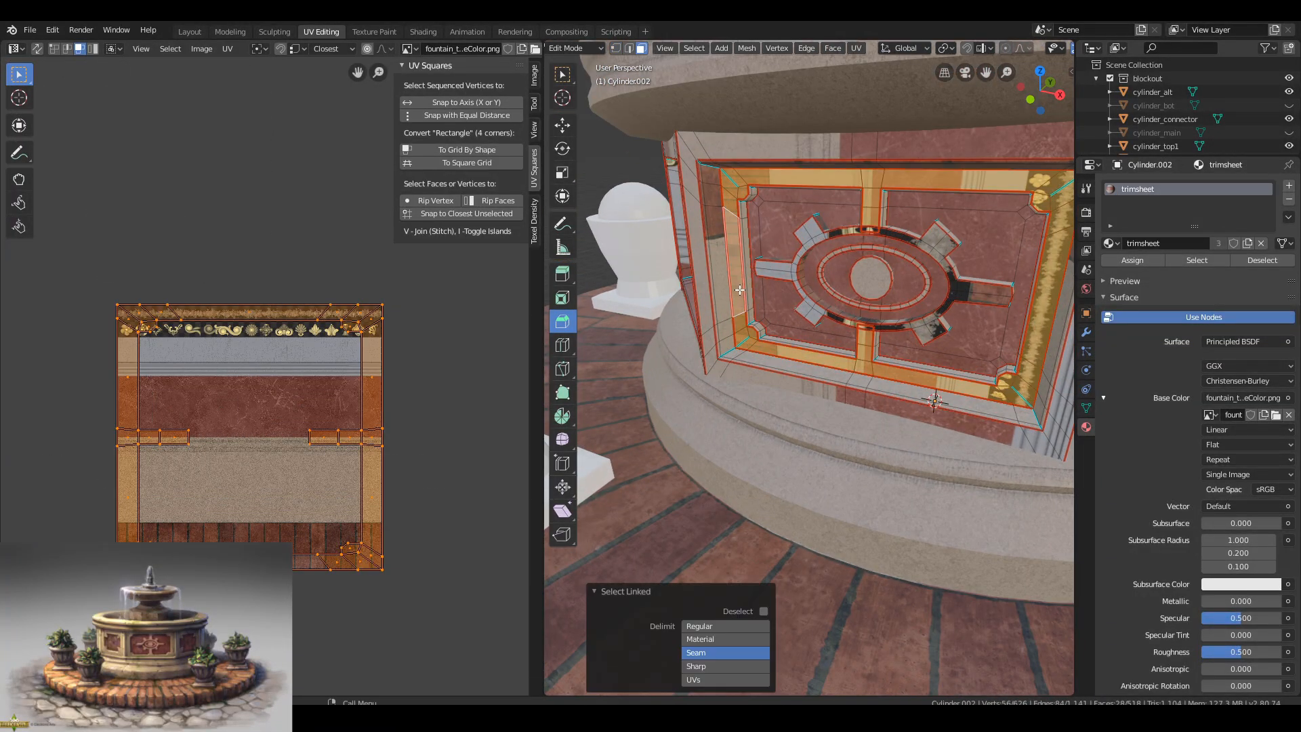
Move the ornamented panel's frame island above the trim sheet, narrow it along X, and rotate it 90 degrees.
scroll(273, 427, "down", 3)
key("g")
key("y")
left_click(334, 280)
type("sx")
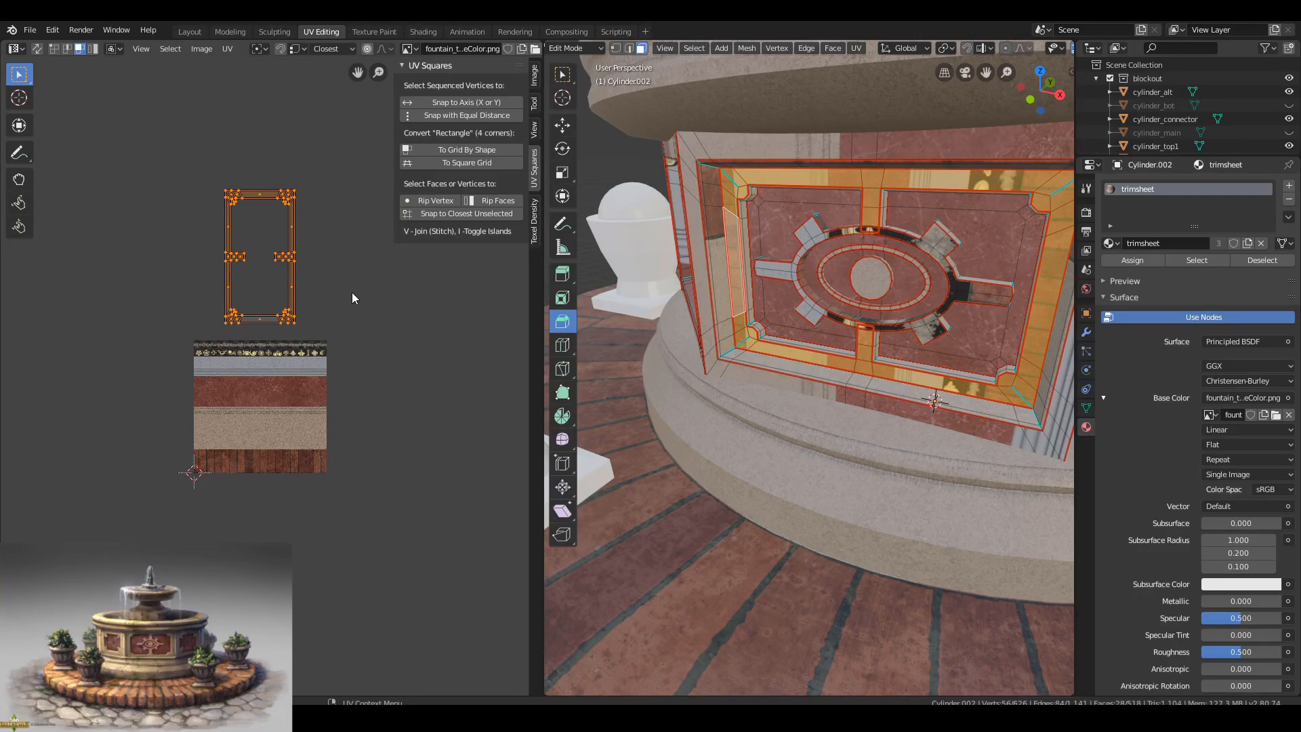
type("r90")
key("Return")
Select the inner frames of both panels and bring their UV islands together above the trim sheet.
middle_click_drag(678, 366, 779, 376)
left_click(649, 384)
key("l")
key("g")
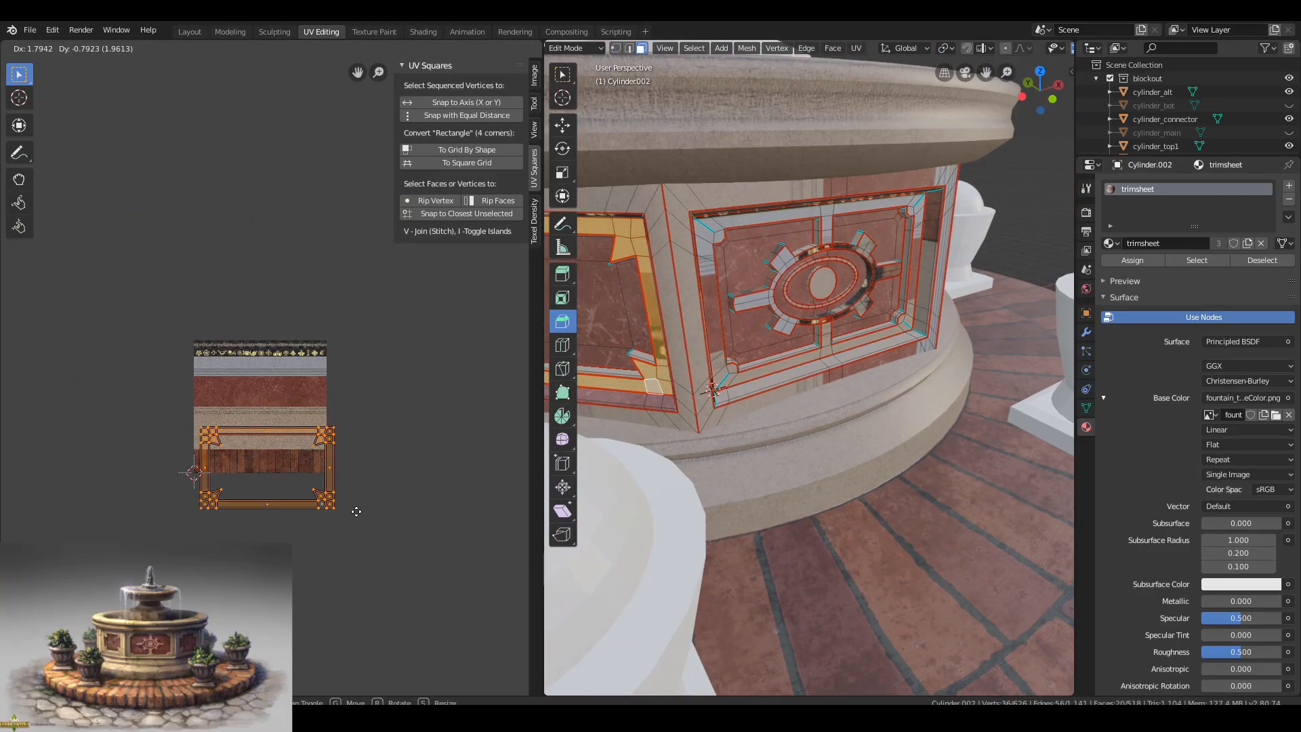
left_click(717, 369)
key("l")
key("l")
key("g")
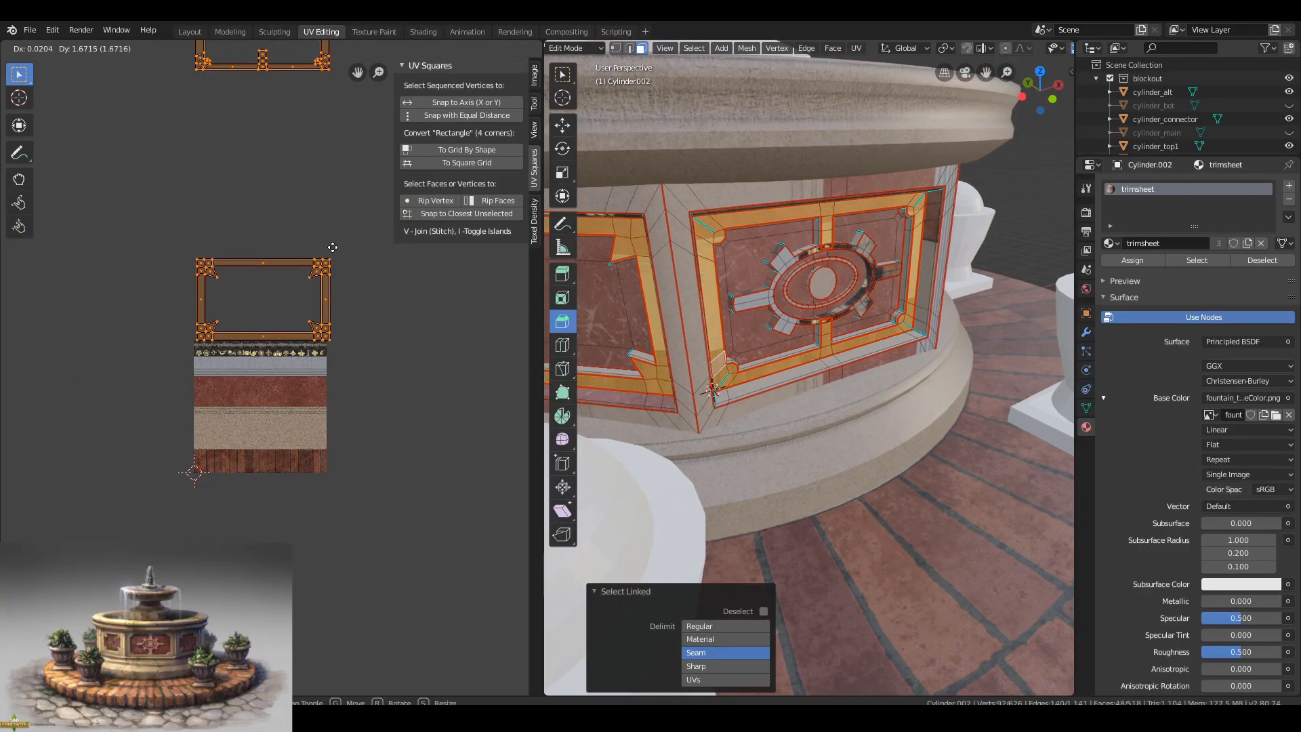
left_click(330, 244)
Stack the two inner-frame UV islands, shrink them, and fit them onto the beige stone band.
middle_click_drag(330, 244, 326, 368)
left_click_drag(376, 242, 194, 130)
key("g")
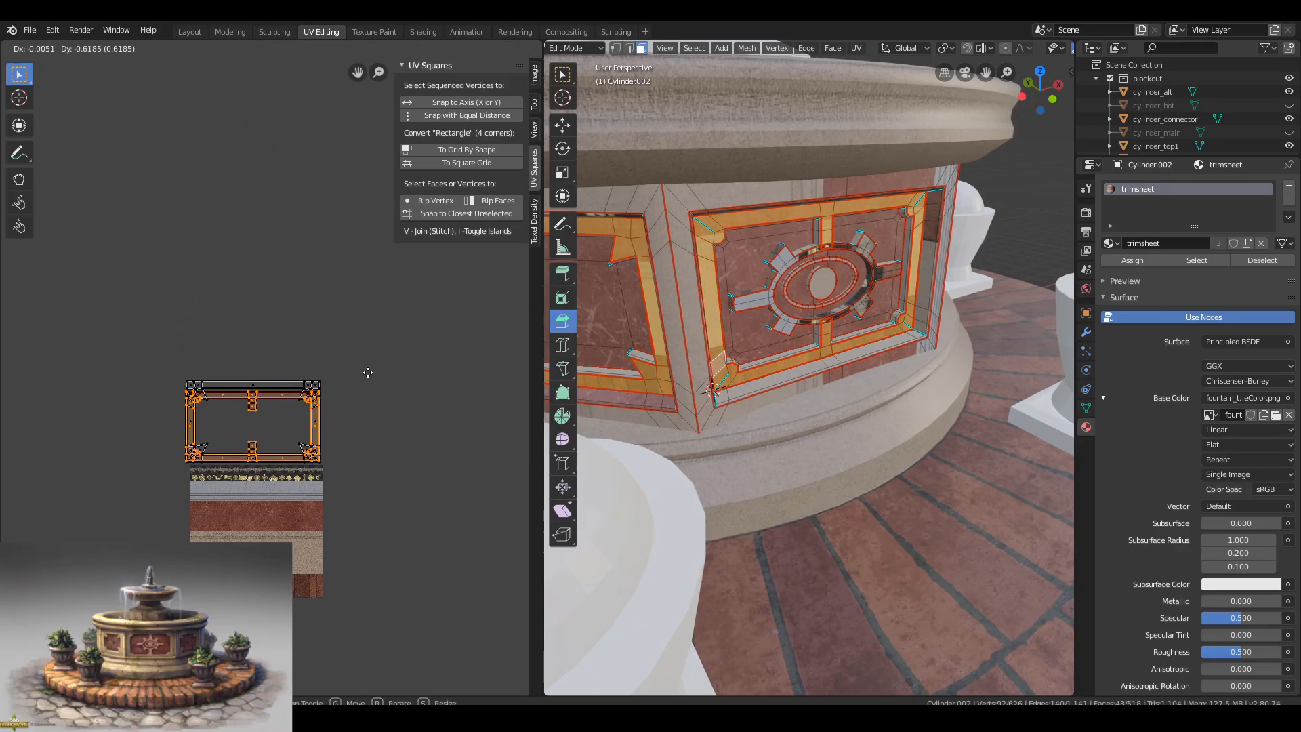
scroll(276, 578, "up", 3)
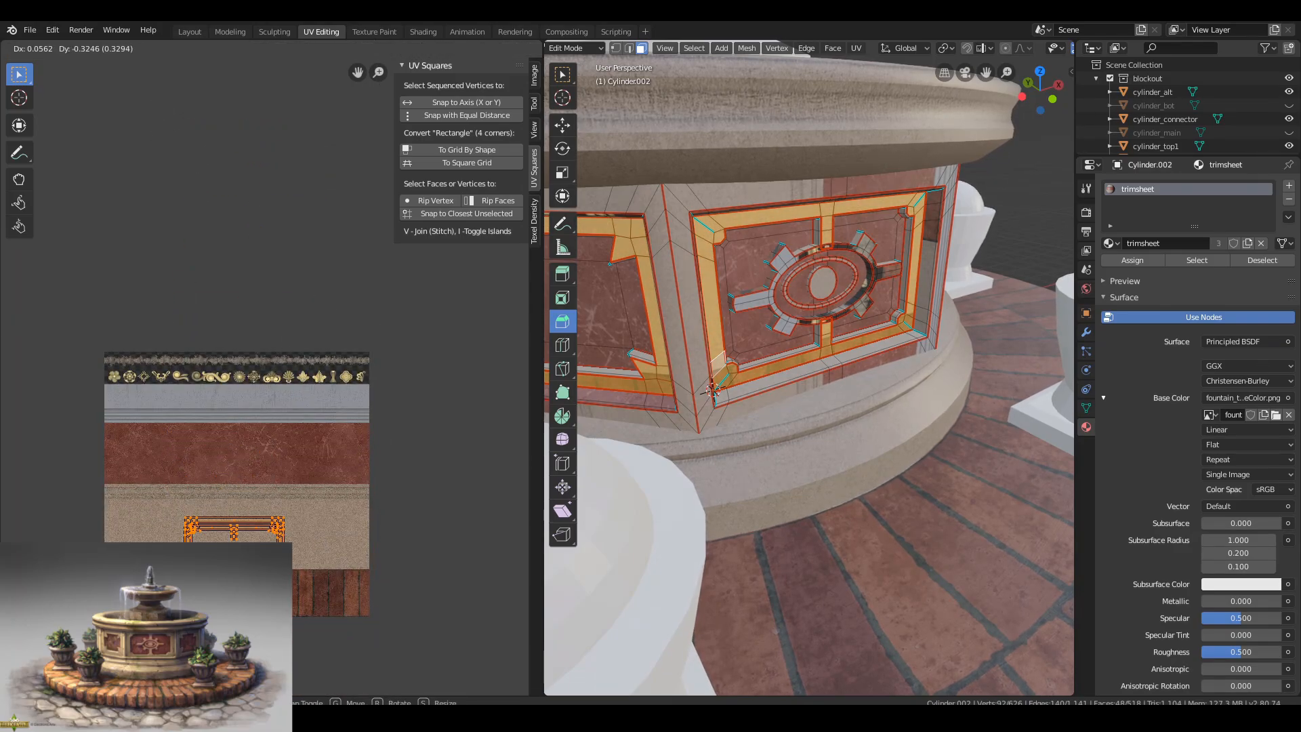
left_click(318, 549)
scroll(271, 549, "up", 5)
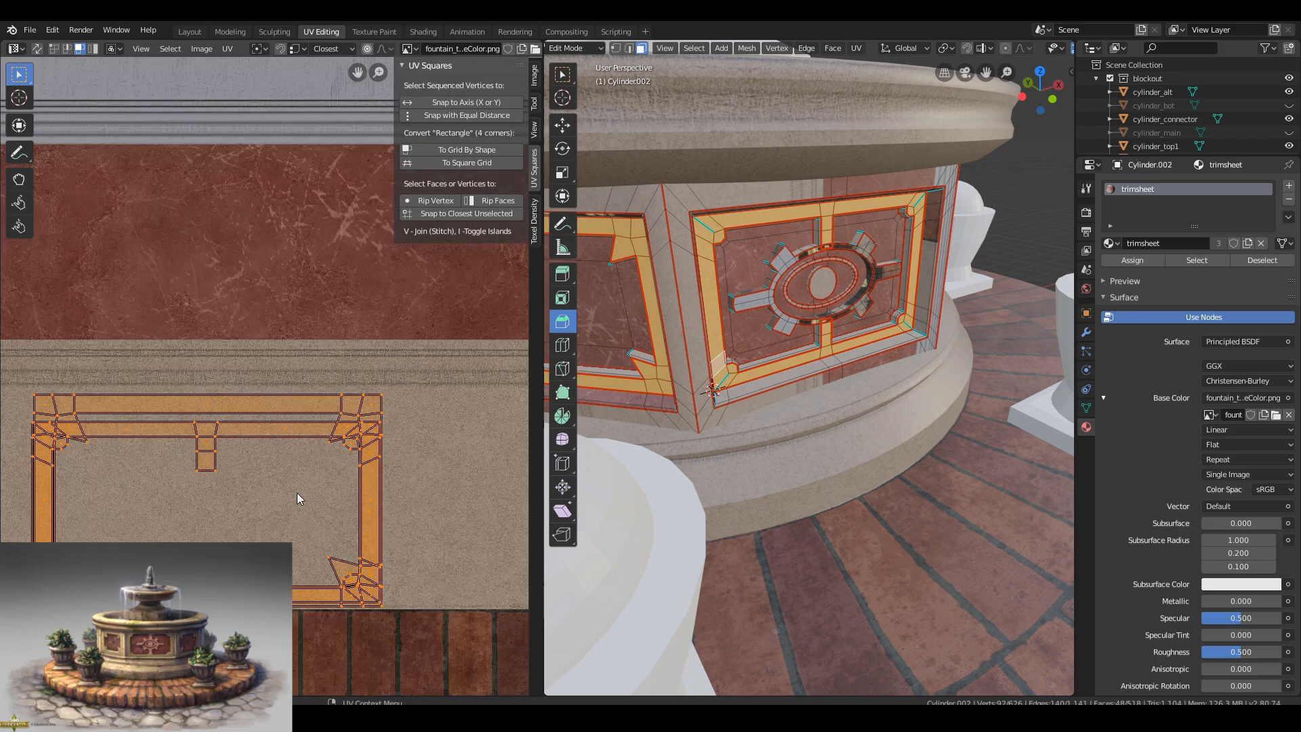
key("g")
left_click(418, 527)
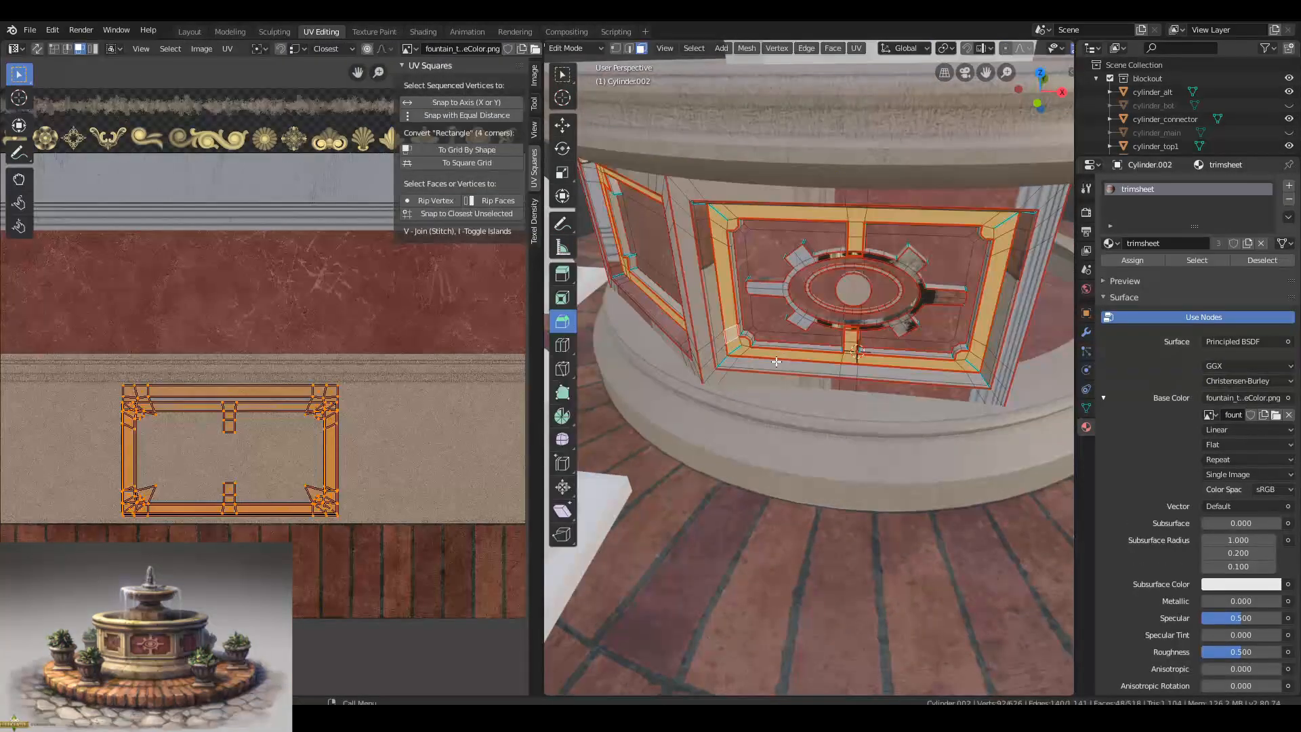
Straighten the UVs of the outer recess walls and outer frame into strips and place them on the beige stone band.
key("l")
scroll(675, 332, "up", 1)
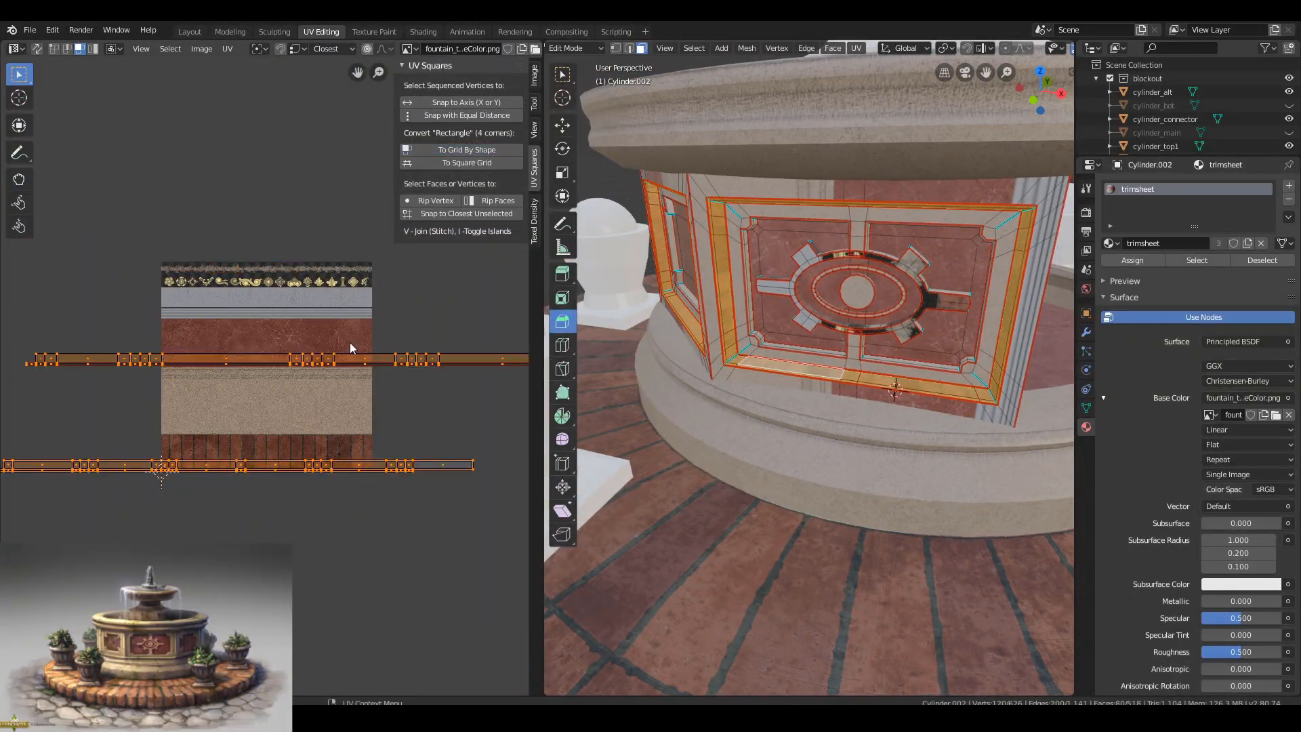
left_click_drag(120, 271, 417, 331)
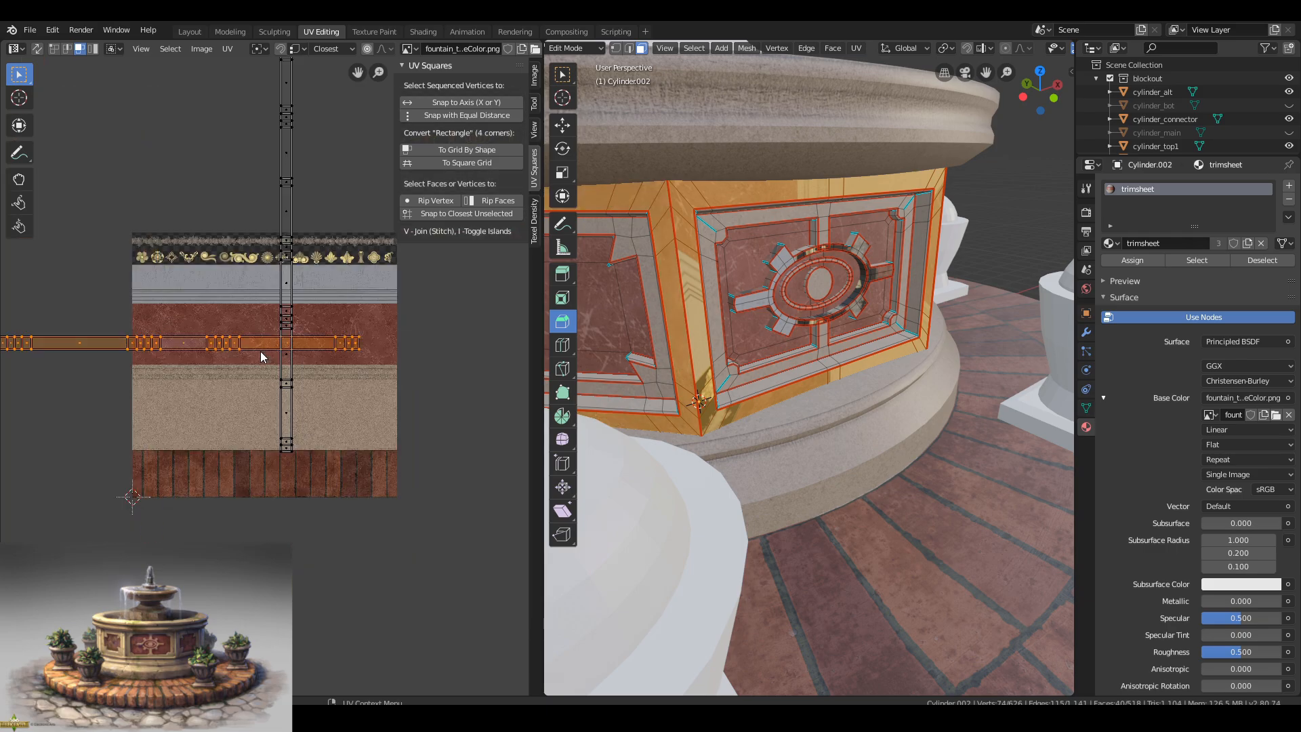
key("g")
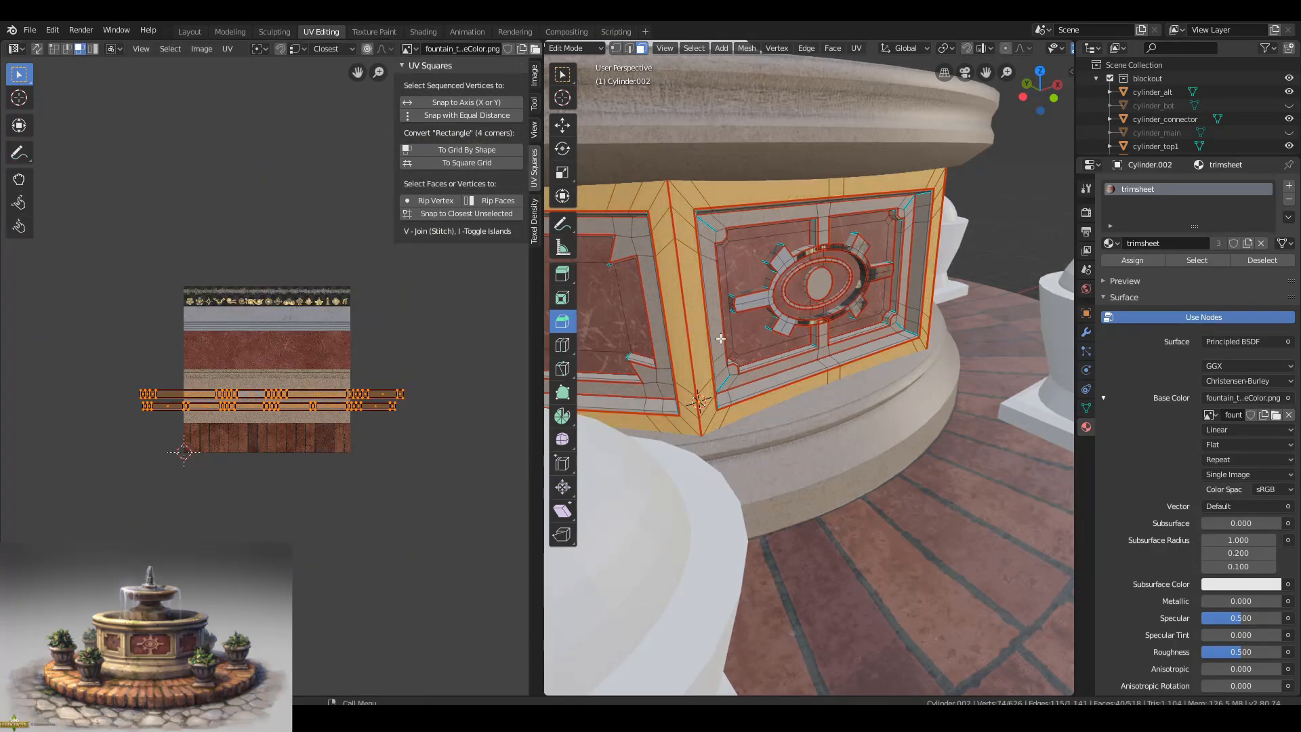
Inspect the beige frames outside edit mode and reselect the ornamented panel's inner frame up to its seams.
left_click(716, 335)
key("l")
left_click(452, 152)
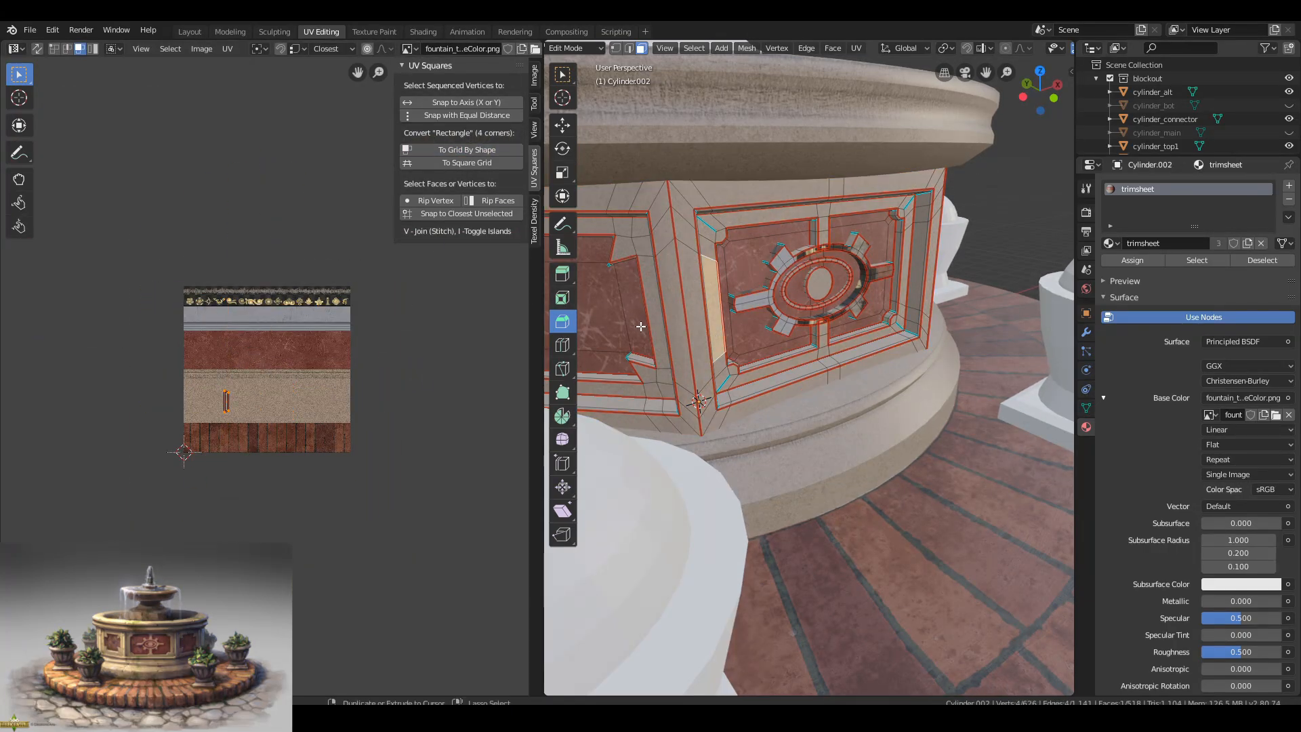
key("ctrl+l")
key("Tab")
middle_click_drag(668, 237, 654, 267)
scroll(708, 230, "up", 3)
key("Tab")
key("ctrl+l")
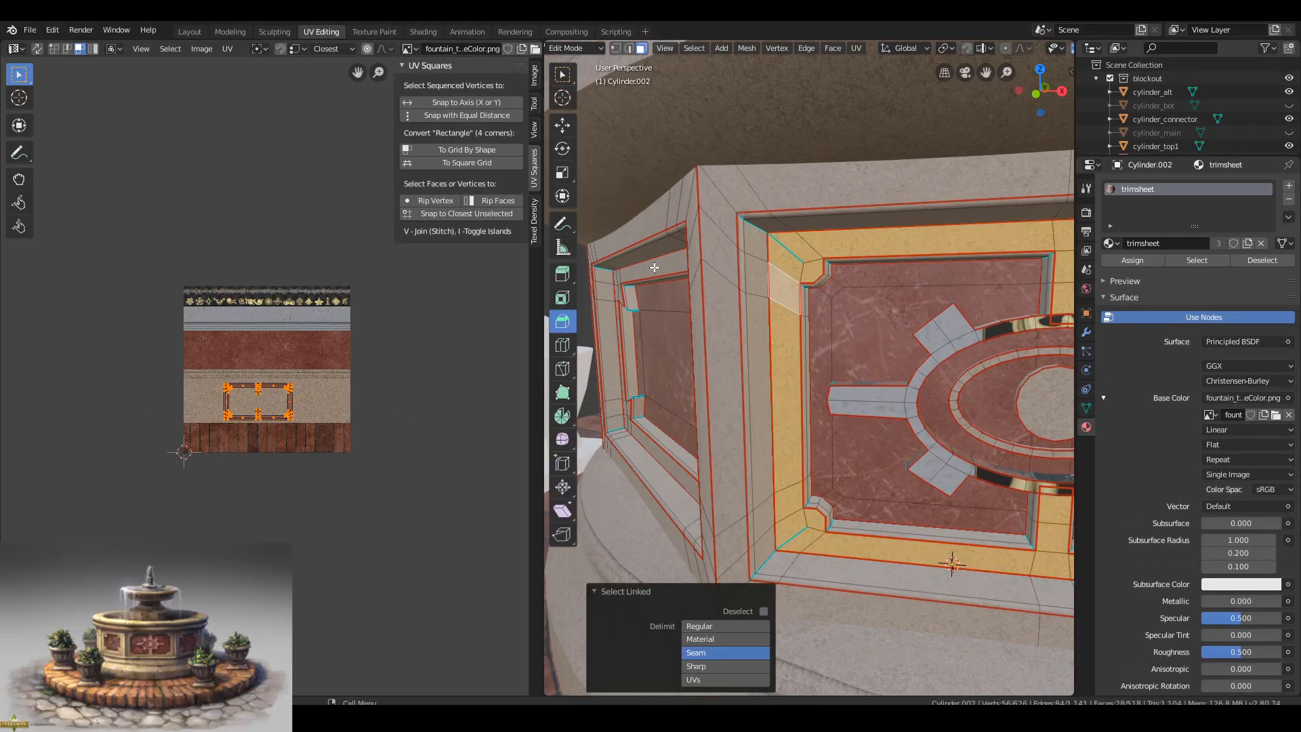
Straighten the UVs of both panels' inner frames with To Grid By Shape, selecting each frame section up to its seams.
key("l")
left_click(454, 150)
scroll(299, 387, "up", 2)
left_click(654, 266)
key("l")
left_click(461, 150)
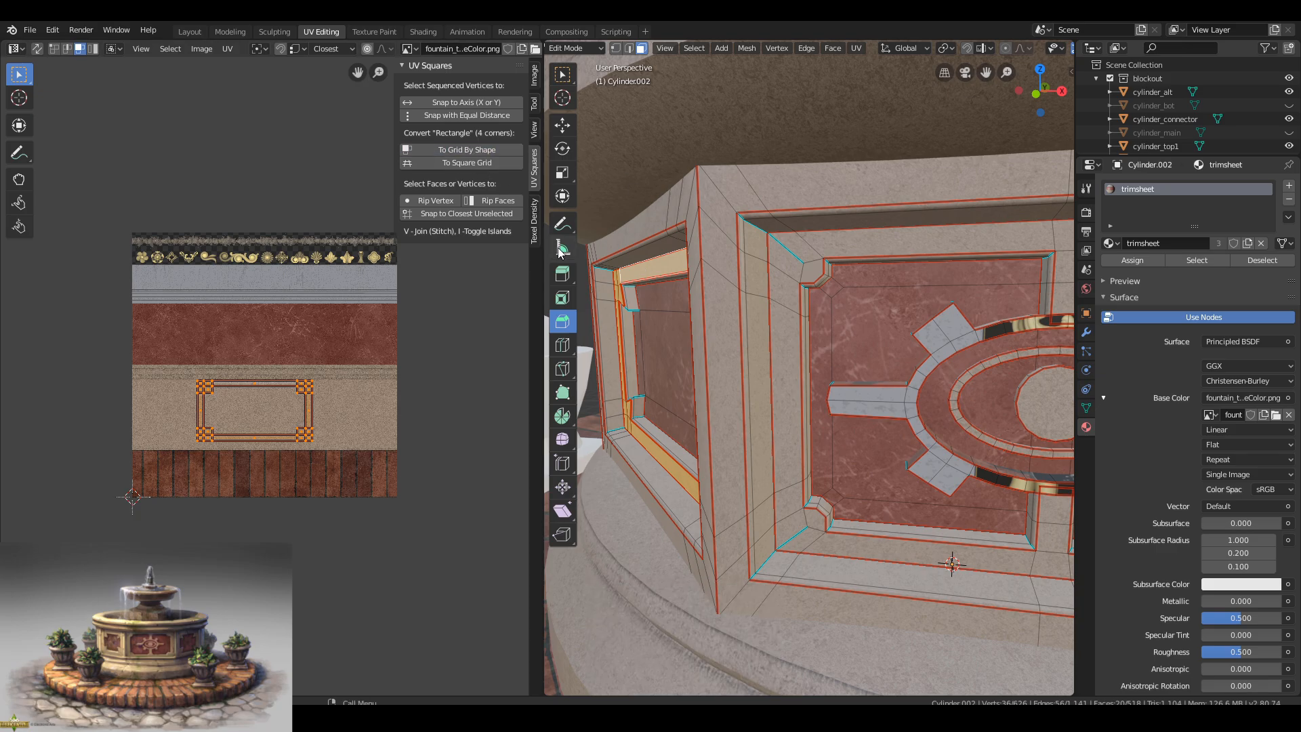
key("alt+a")
key("l")
left_click(460, 151)
Examine the straightened frame texture on both wall panels outside edit mode.
middle_click_drag(711, 352, 722, 420)
key("Tab")
scroll(780, 366, "down", 7)
scroll(721, 420, "up", 3)
scroll(722, 420, "up", 3)
key("Tab")
scroll(806, 365, "up", 3)
Sync the UV and mesh selections and select the oval ornament's UV islands above the trim sheet.
middle_click_drag(807, 365, 847, 295)
key("a")
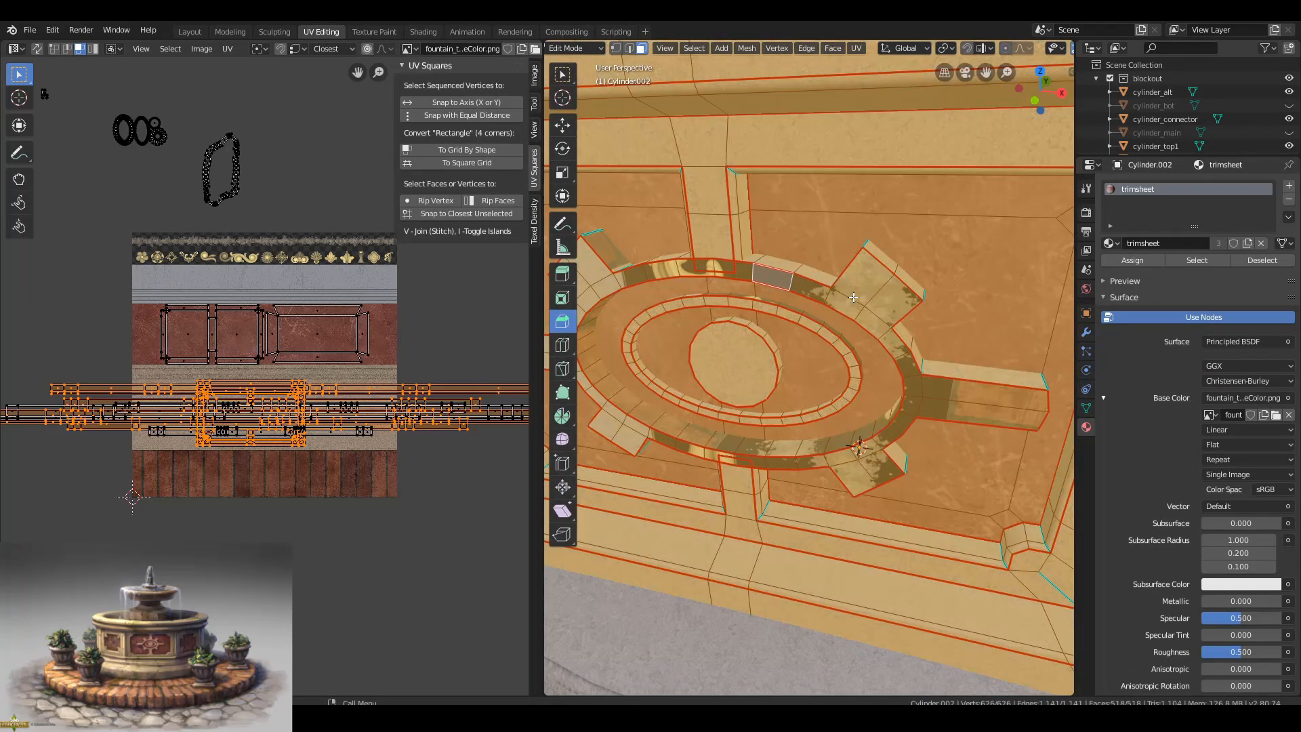
key("alt+a")
scroll(312, 174, "down", 4)
left_click(38, 49)
key("alt+a")
left_click_drag(305, 178, 144, 316)
Move the oval ornament's UV islands in the empty space above the trim sheet and rotate them 90 degrees.
scroll(793, 318, "down", 7)
mouse_move(793, 319)
middle_mouse_down()
mouse_move(987, 305)
mouse_move(781, 320)
middle_mouse_up()
scroll(781, 319, "down", 3)
scroll(267, 304, "up", 3)
key("g")
left_click(289, 138)
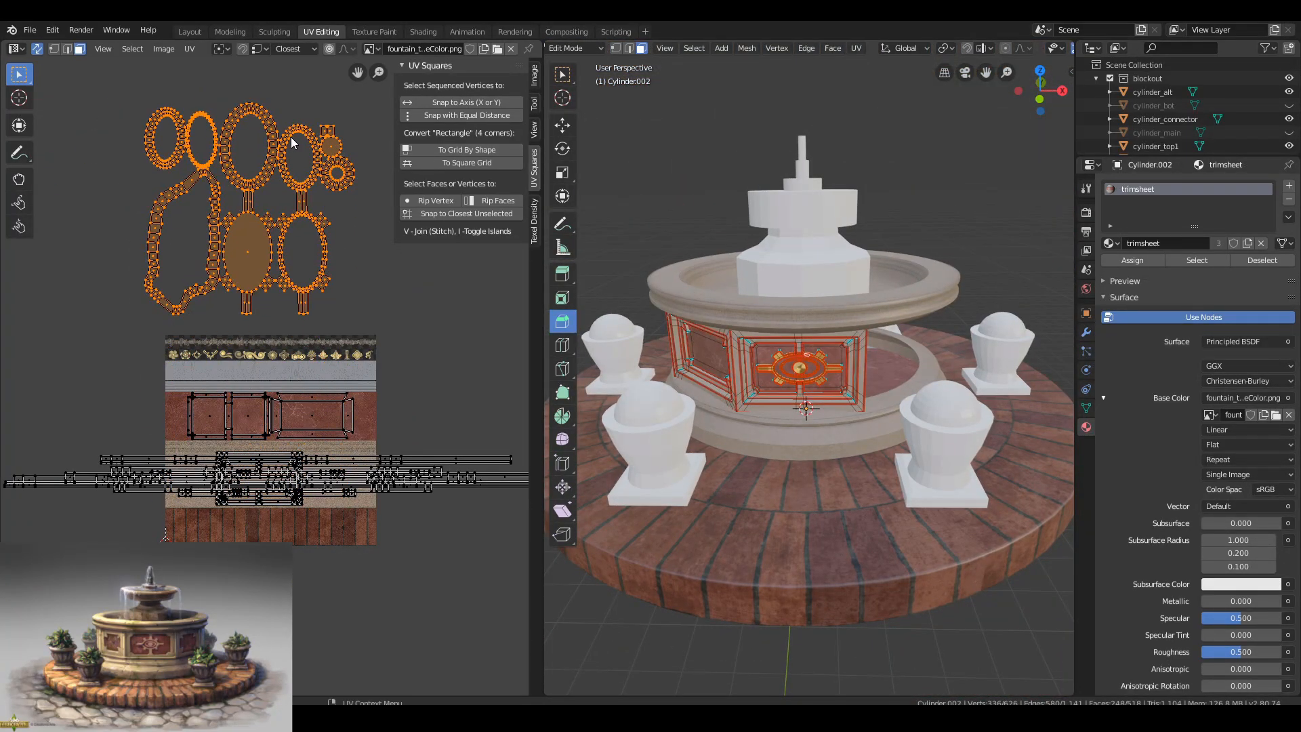
type("r90")
key("Return")
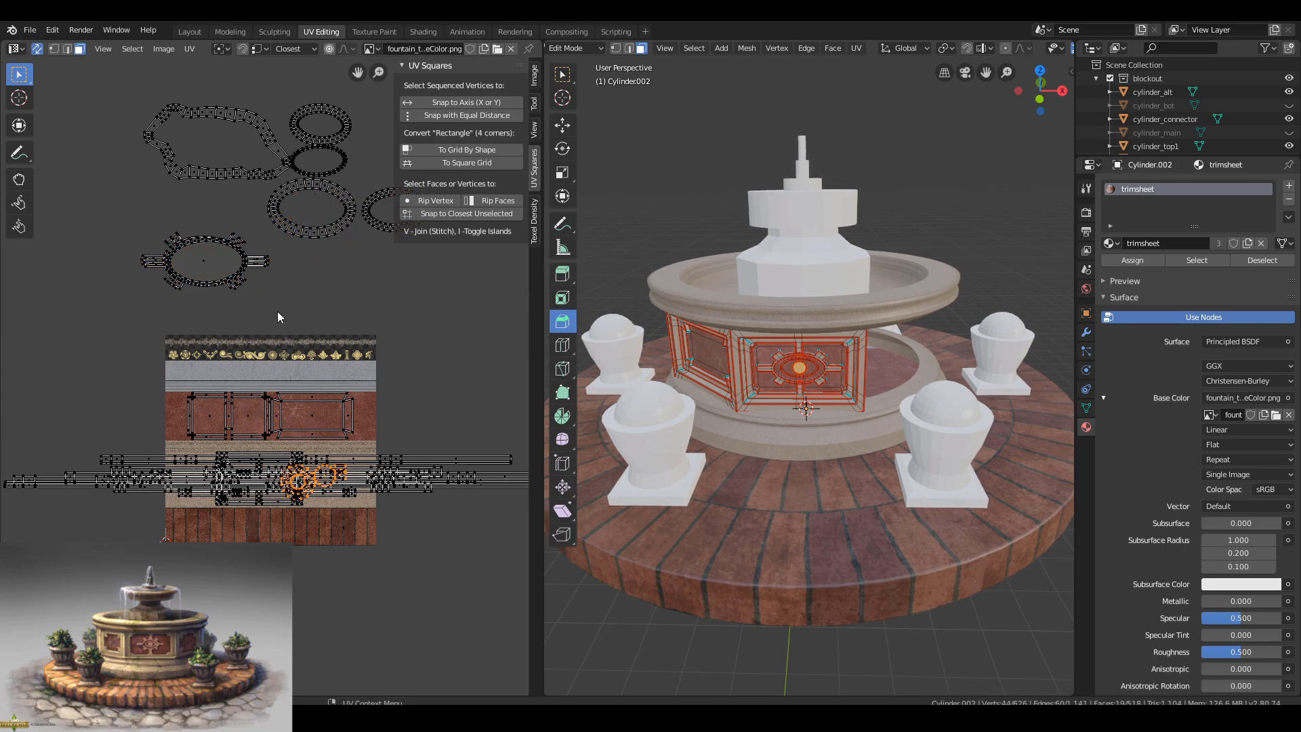
Turn off selection syncing, then scale the ornament's oval island with its radiating arms and fit it onto the beige stone band.
middle_click_drag(249, 269, 213, 328)
left_click(290, 574)
scroll(282, 386, "up", 3)
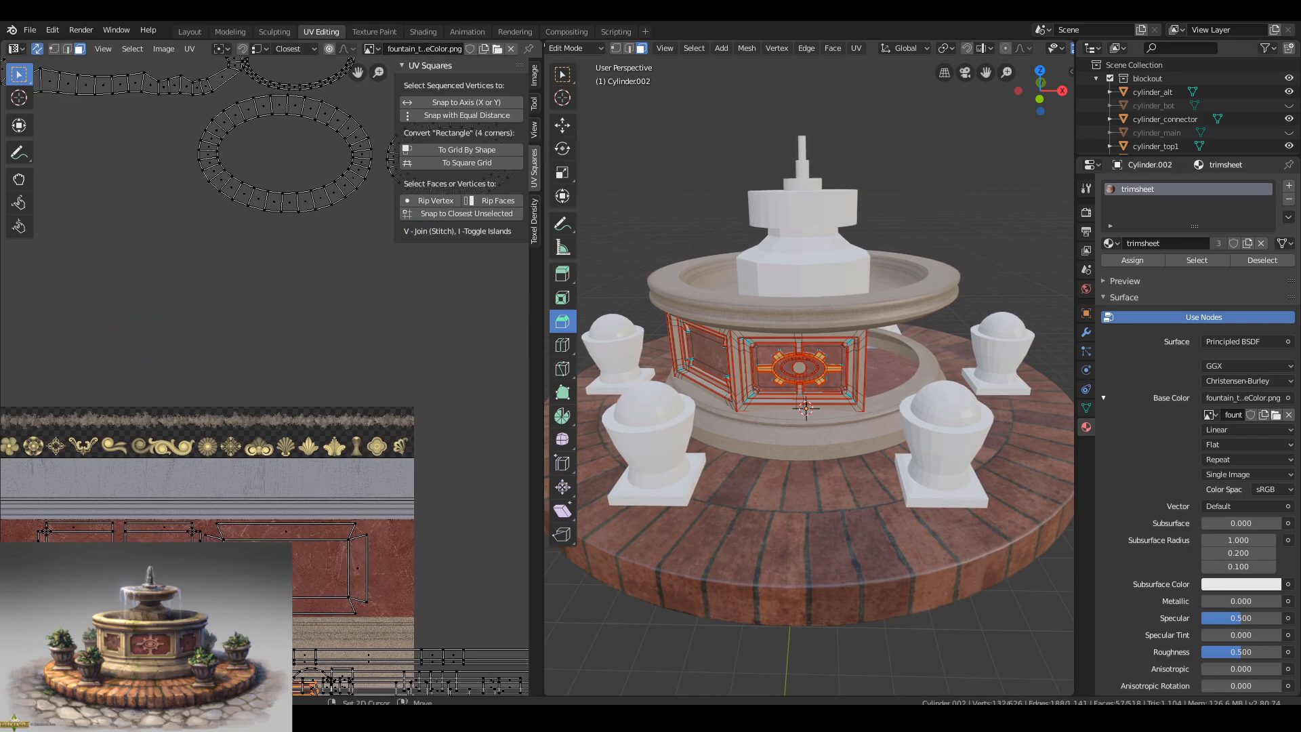
left_click(38, 49)
scroll(282, 434, "up", 3)
key("a")
key("s")
left_click(330, 437)
key("g")
left_click(329, 440)
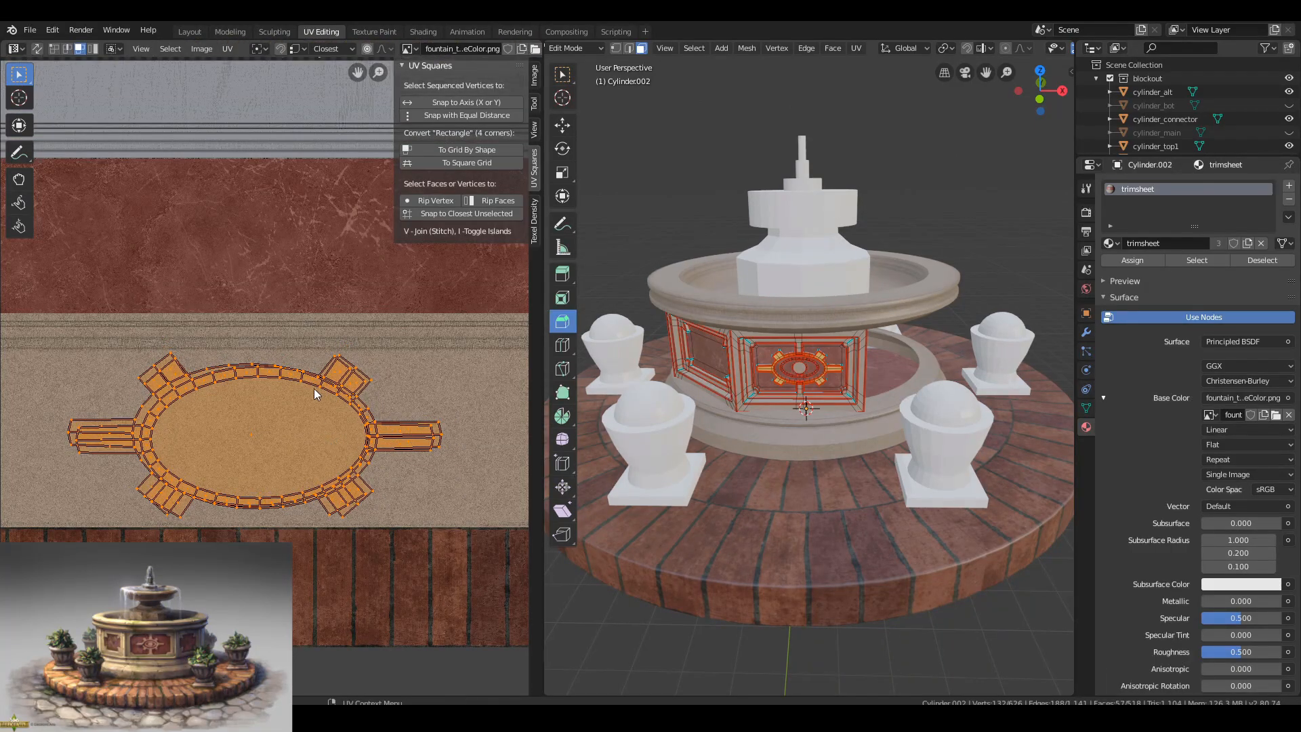
Try to pack the central emblem's UV islands, then undo the packing.
scroll(314, 389, "down", 5)
middle_click_drag(314, 389, 273, 458)
left_click(37, 49)
key("alt+a")
middle_click_drag(119, 60, 75, 145)
scroll(231, 197, "down", 2)
left_click_drag(120, 197, 365, 383)
key("ctrl+p")
right_click(308, 296)
key("ctrl+z")
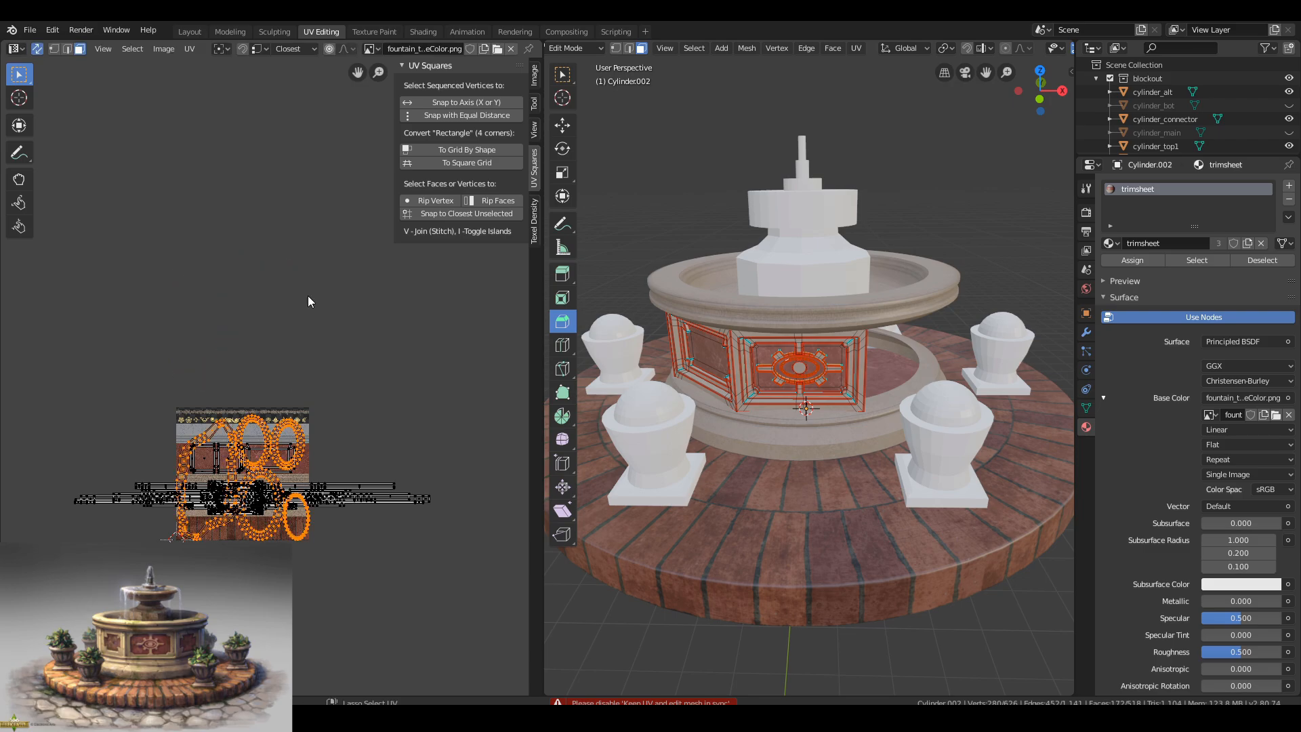
key("ctrl+z")
key("ctrl+z")
Gather the emblem's ring UV islands into one overlapping cluster above the trim sheet.
left_click_drag(347, 354, 111, 217)
scroll(298, 352, "up", 4)
middle_click_drag(298, 352, 346, 369)
key("alt+a")
left_click(319, 393, "alt")
key("g")
left_click(262, 408)
key("alt+a")
key("l")
key("g")
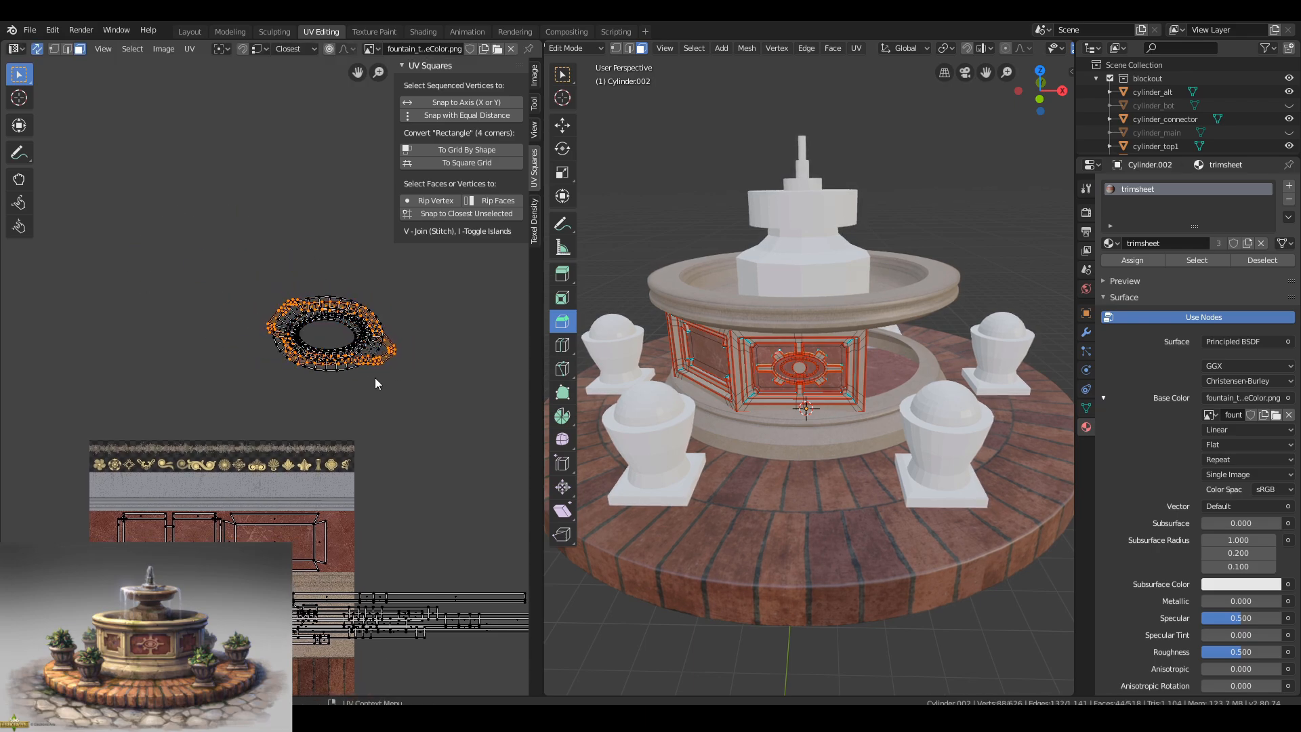
Move and scale the emblem's ring UV islands onto the plain beige stone band of the trim sheet.
left_click(298, 536)
scroll(298, 535, "up", 2)
middle_click_drag(298, 536, 434, 379)
scroll(454, 400, "up", 2)
key("a")
key("s")
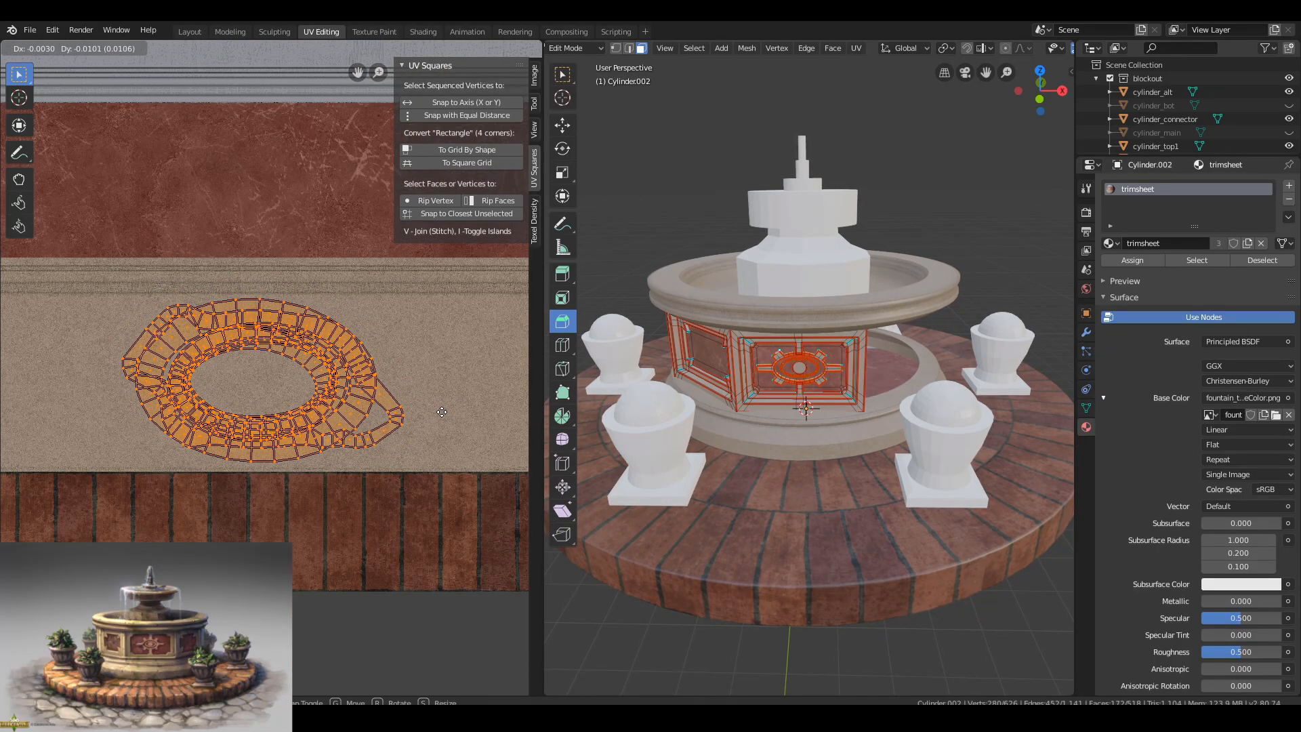
left_click(439, 410)
Return to object mode in the Layout workspace and view the textured fountain in material preview shading.
scroll(408, 370, "down", 3)
key("Tab")
mouse_move(678, 365)
middle_mouse_down()
mouse_move(737, 348)
mouse_move(726, 362)
middle_mouse_up()
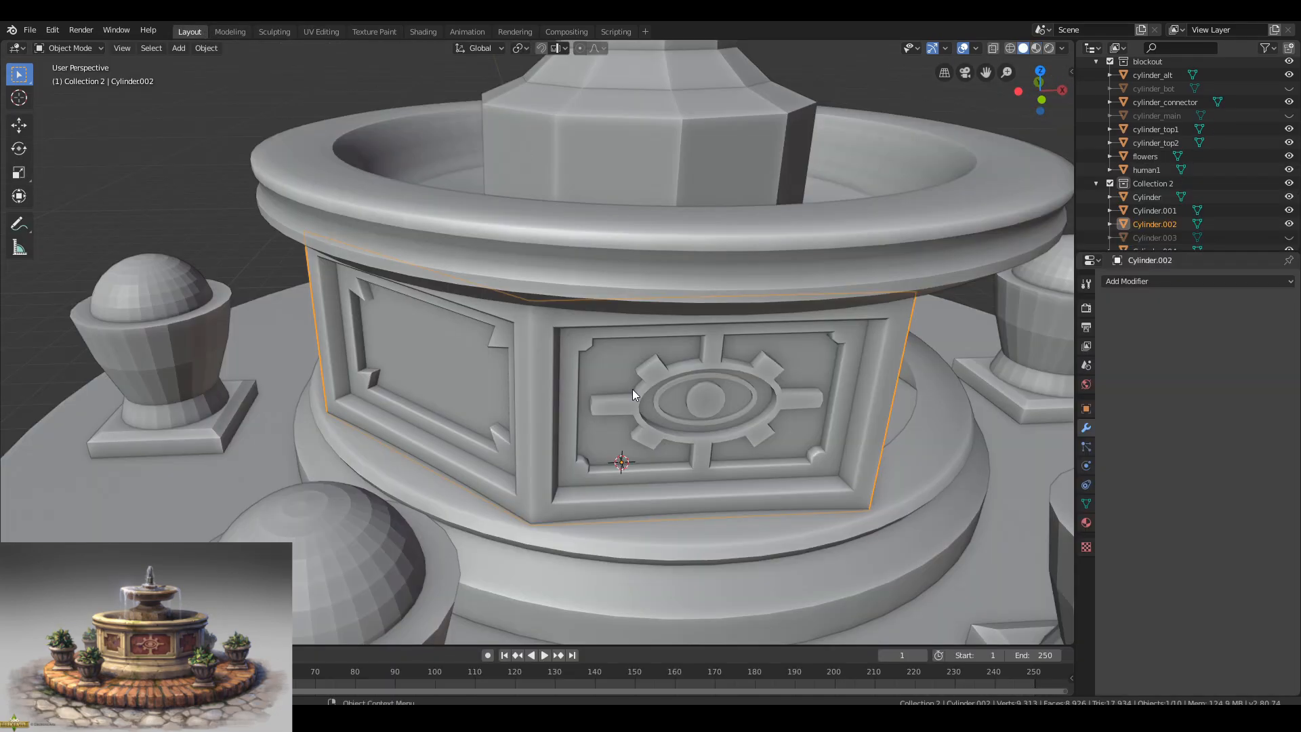
left_click(1036, 48)
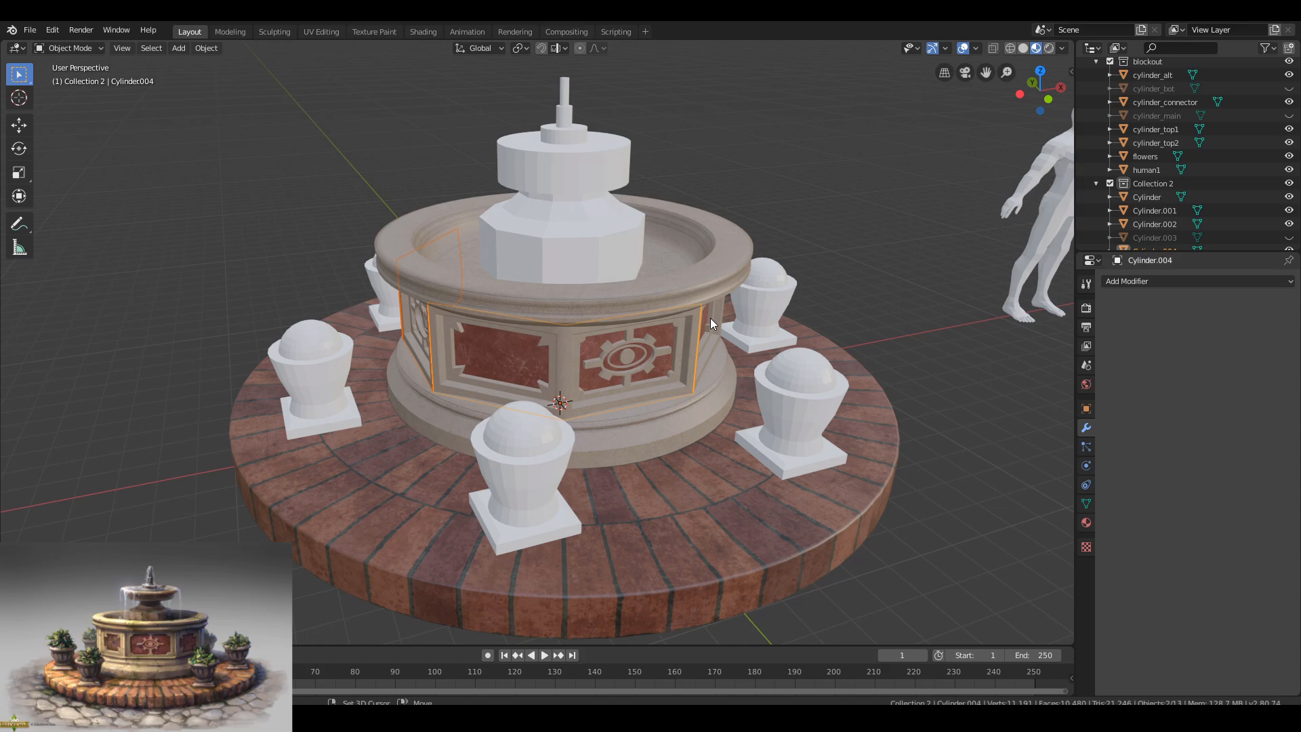
Merge the overlapping vertices across the whole mesh of the copied fountain wall panels.
mouse_move(711, 319)
middle_mouse_down()
mouse_move(462, 422)
mouse_move(706, 363)
mouse_move(558, 377)
mouse_move(628, 400)
mouse_move(616, 380)
mouse_move(535, 383)
middle_mouse_up()
scroll(694, 368, "up", 3)
key("Tab")
key("2")
left_click(460, 384, "alt")
key("a")
key("1")
key("F3")
type("merg")
key("Return")
key("Tab")
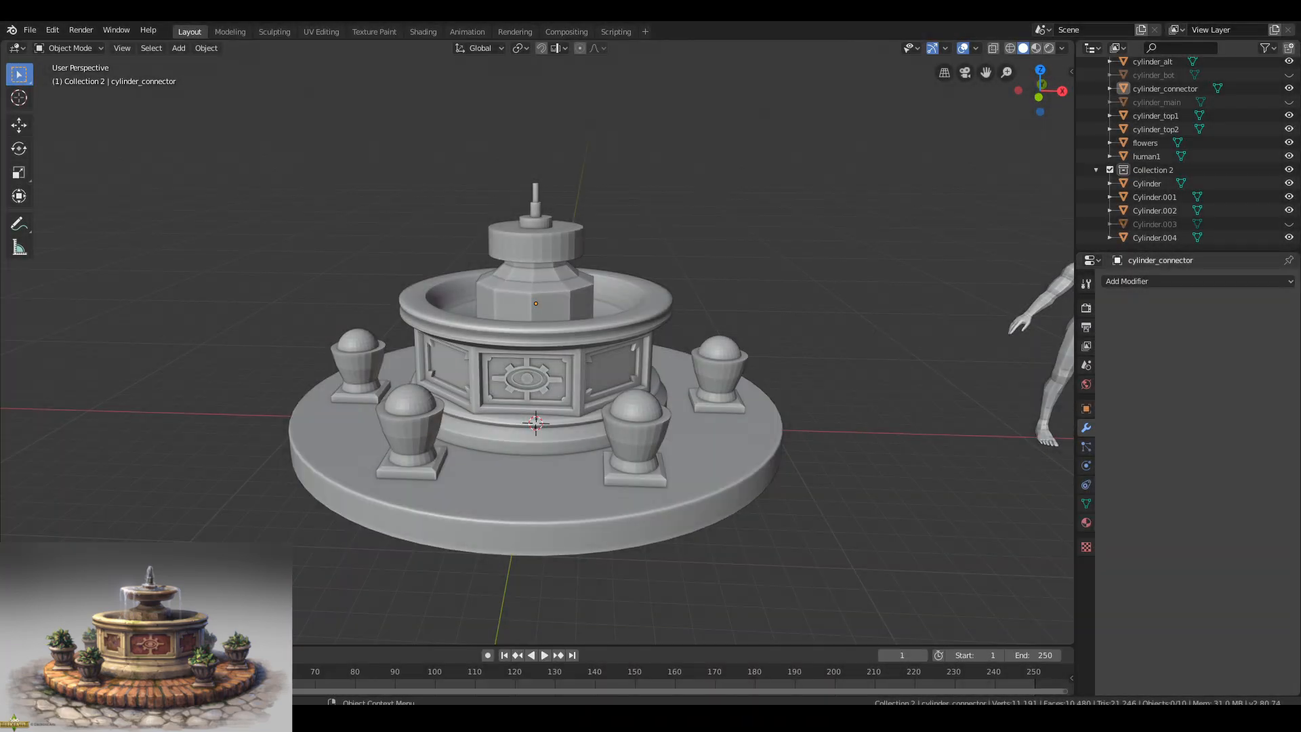
Duplicate the cylinder_connector column, place the copy in Collection 2, and hide the original.
scroll(516, 252, "up", 5)
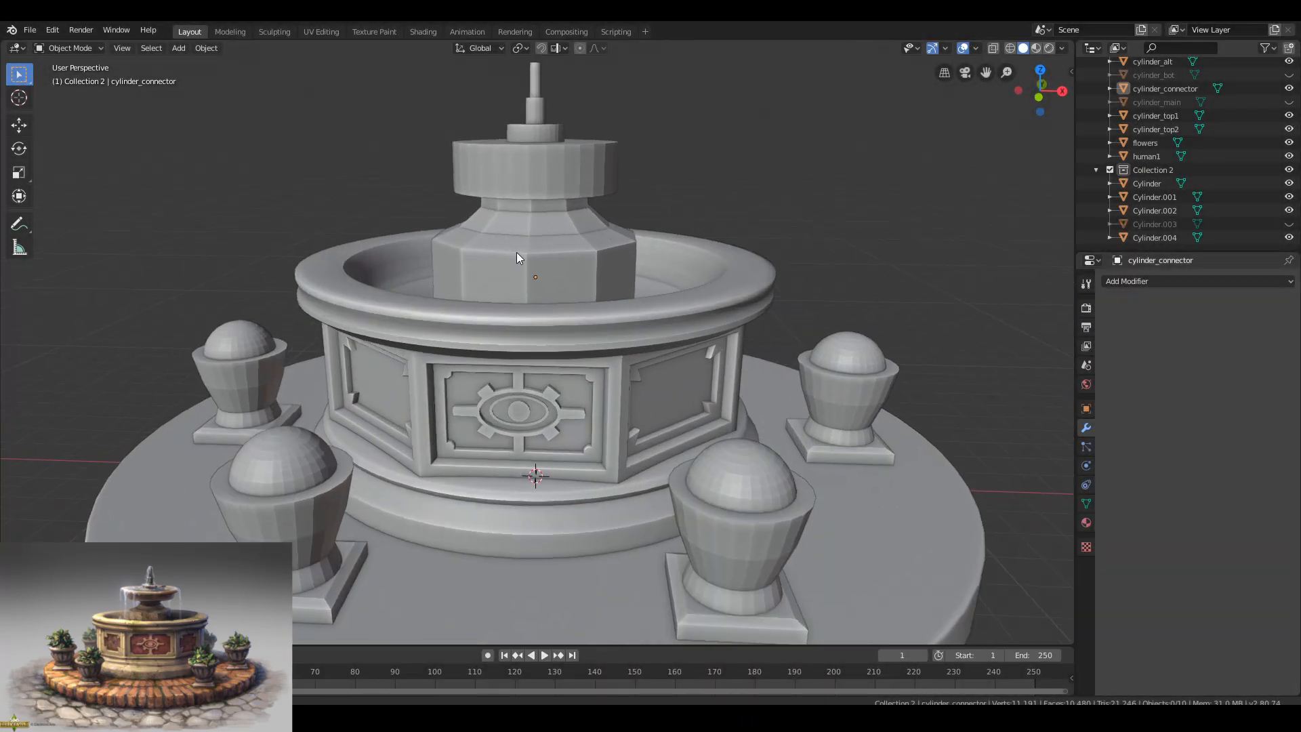
left_click(536, 333)
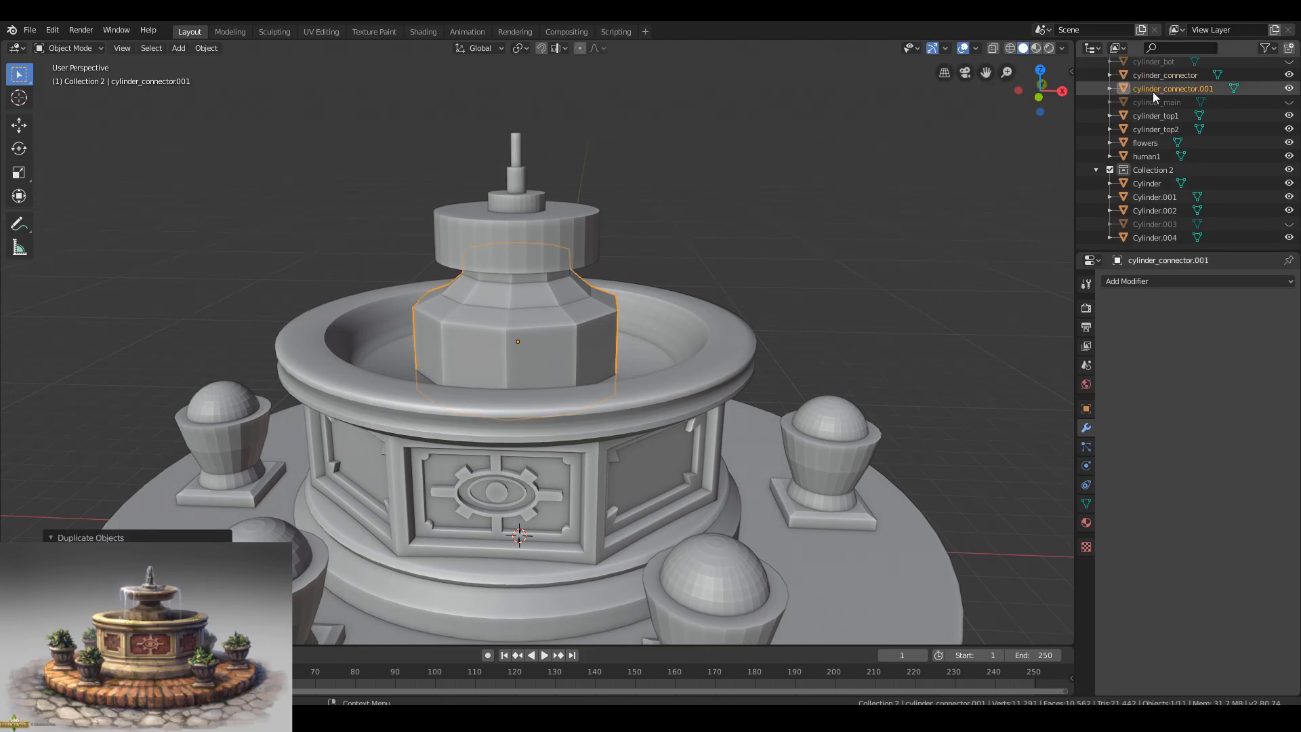
scroll(1124, 215, "down", 1)
scroll(554, 332, "up", 3)
middle_click_drag(569, 324, 554, 332)
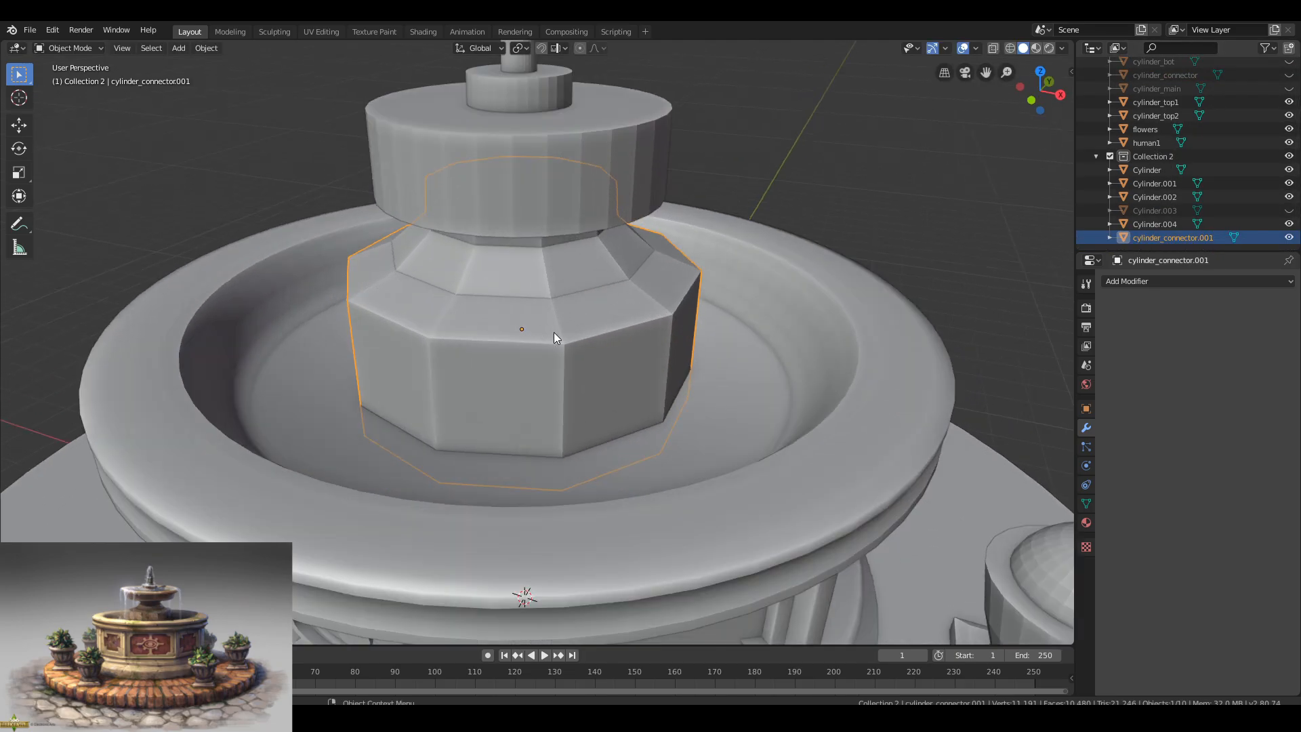
Select the mid-face vertical edges running from the column copy's shoulder up to its neck, all around.
key("Tab")
middle_click_drag(571, 395, 588, 373, "shift")
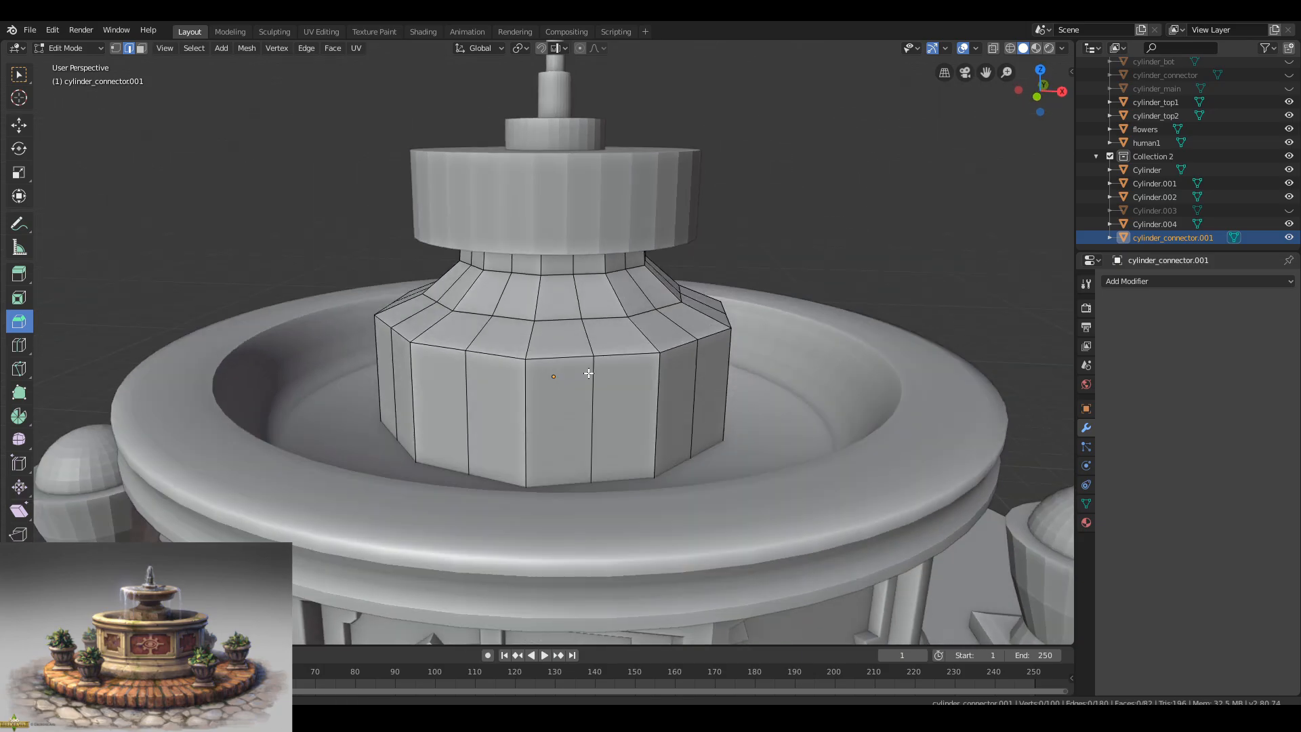
left_click(574, 264, "ctrl")
middle_click_drag(613, 305, 549, 306)
left_click(595, 269, "shift")
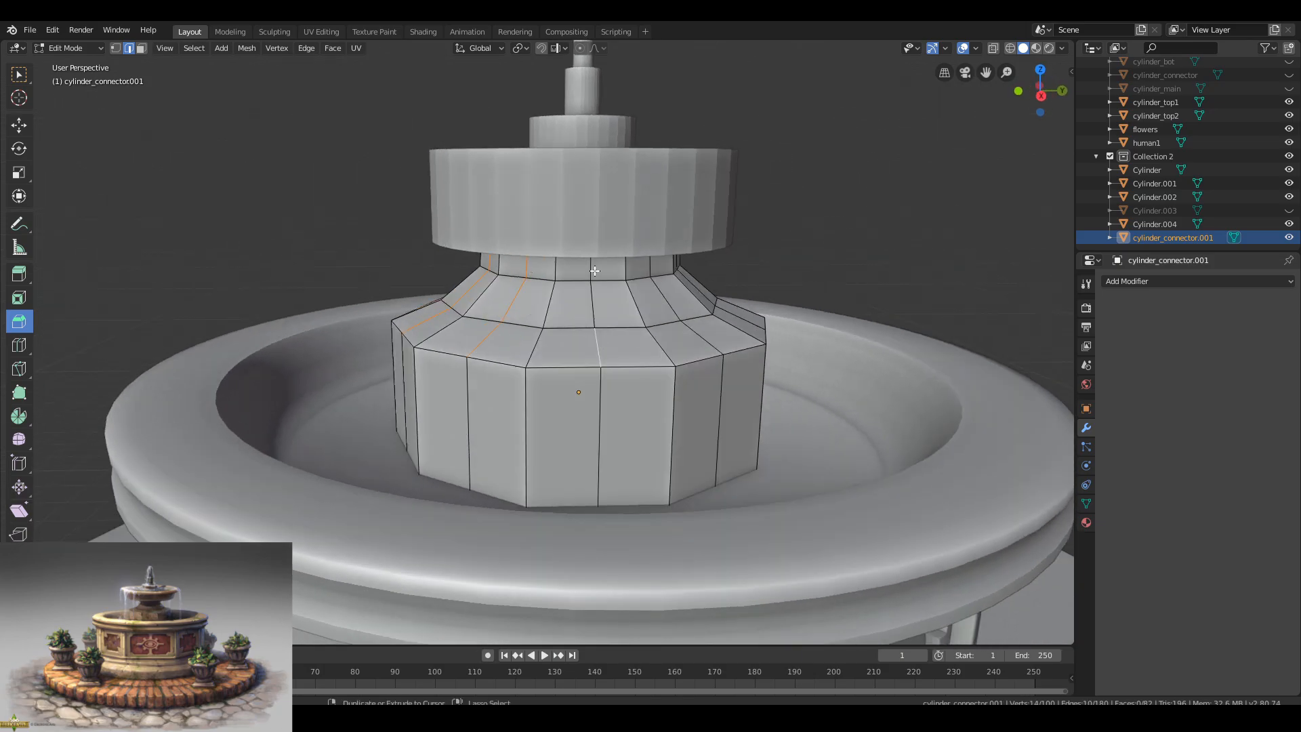
left_click(599, 352, "ctrl")
middle_click_drag(651, 298, 641, 334)
left_click(587, 281, "ctrl")
left_click(502, 337, "shift")
left_click(594, 317, "shift")
left_click(522, 342, "shift")
left_click(520, 269, "ctrl")
scroll(641, 334, "up", 3)
key("s")
right_click(723, 352)
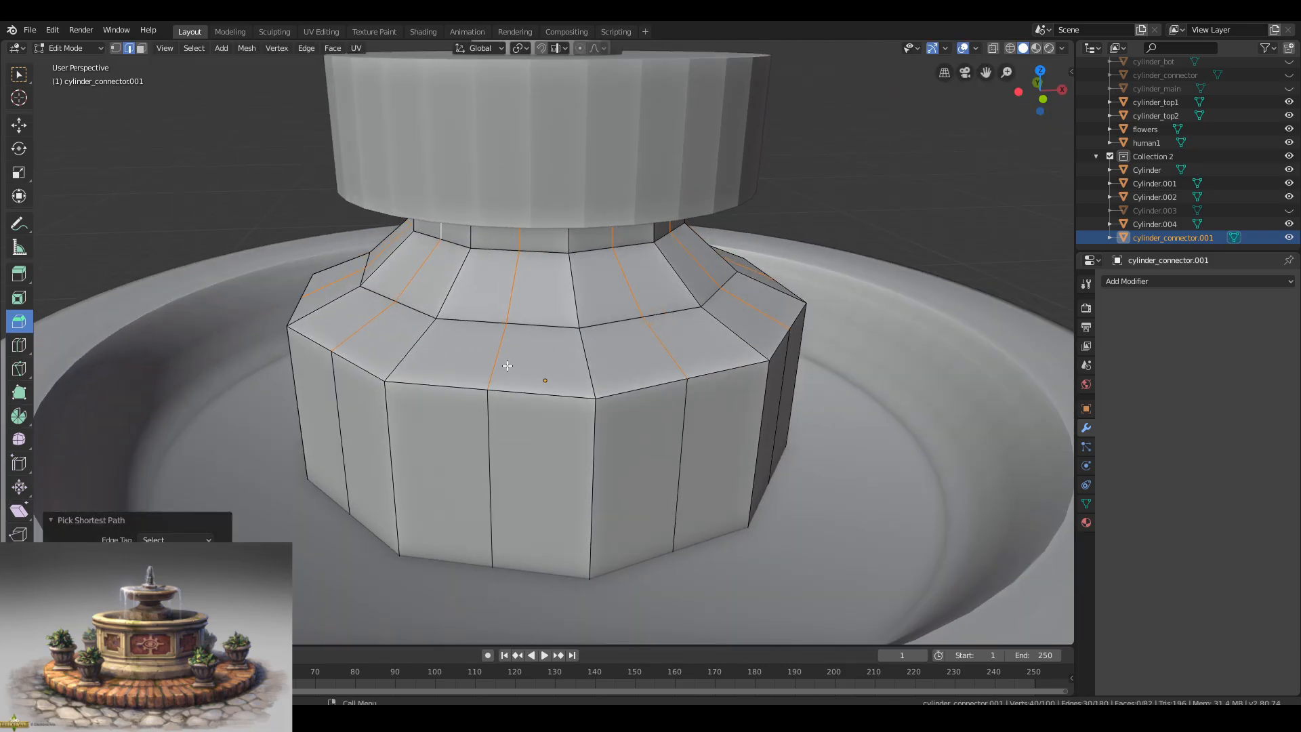
Deselect the lower shoulder edges and scale the remaining mid-face edges by about 1.05 to round the upper slope.
left_click(363, 327, "shift")
middle_click_drag(363, 327, 477, 413)
left_click(469, 413, "shift")
left_click(301, 387, "shift")
middle_click_drag(305, 386, 494, 448)
left_click(479, 444, "shift")
left_click(298, 408, "shift")
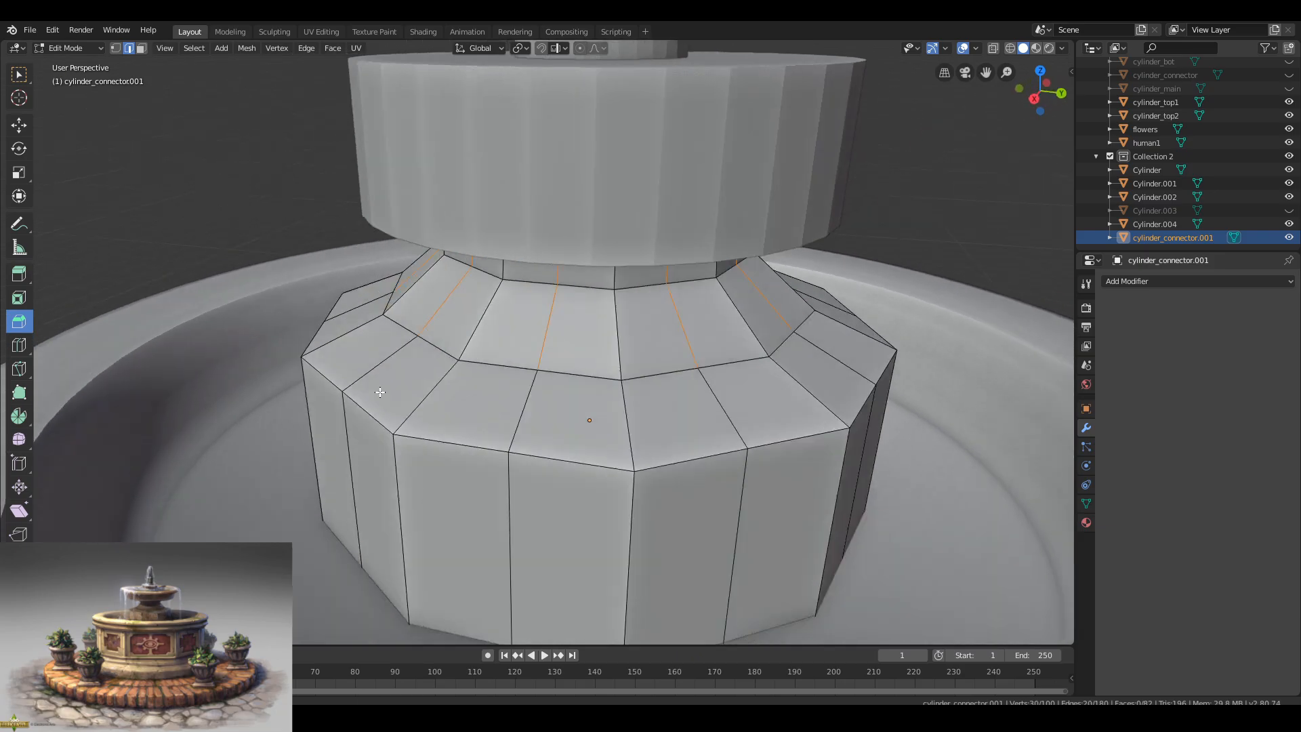
middle_click_drag(377, 389, 803, 401)
scroll(803, 401, "down", 2)
key("s")
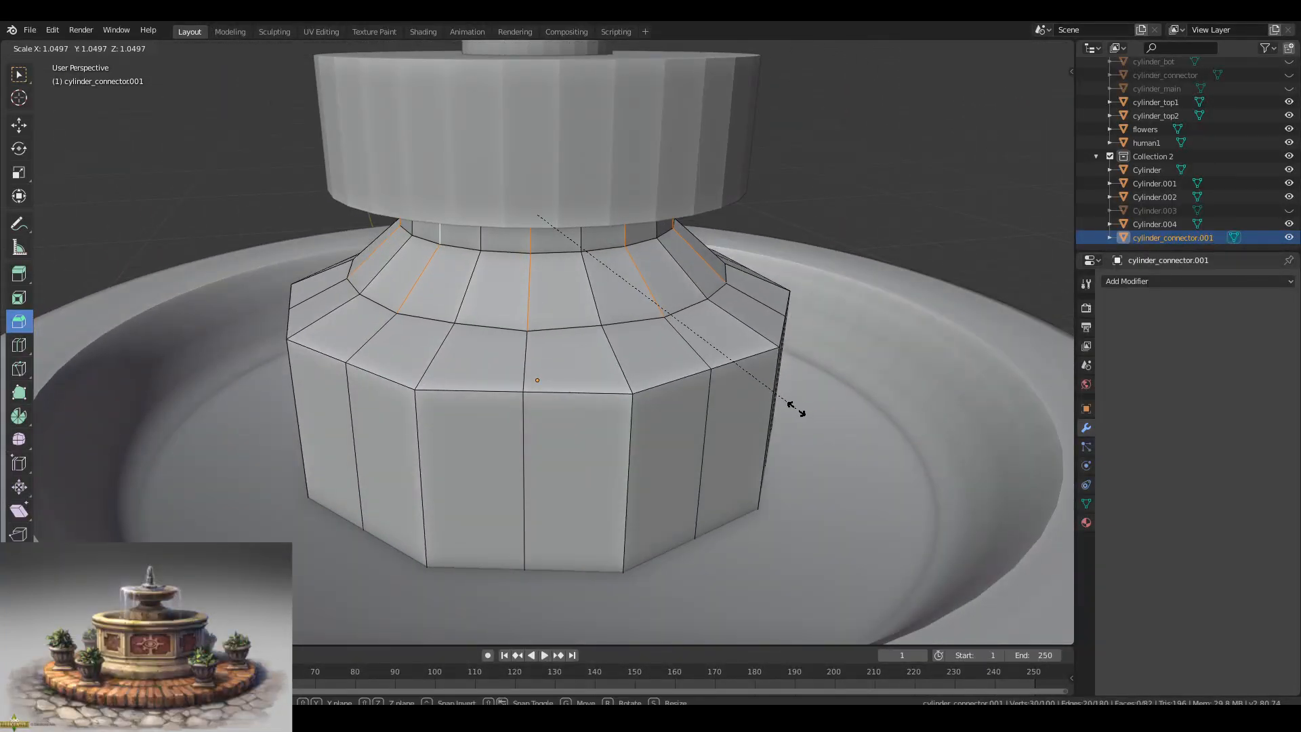
middle_click_drag(738, 393, 831, 189)
left_click(1042, 92)
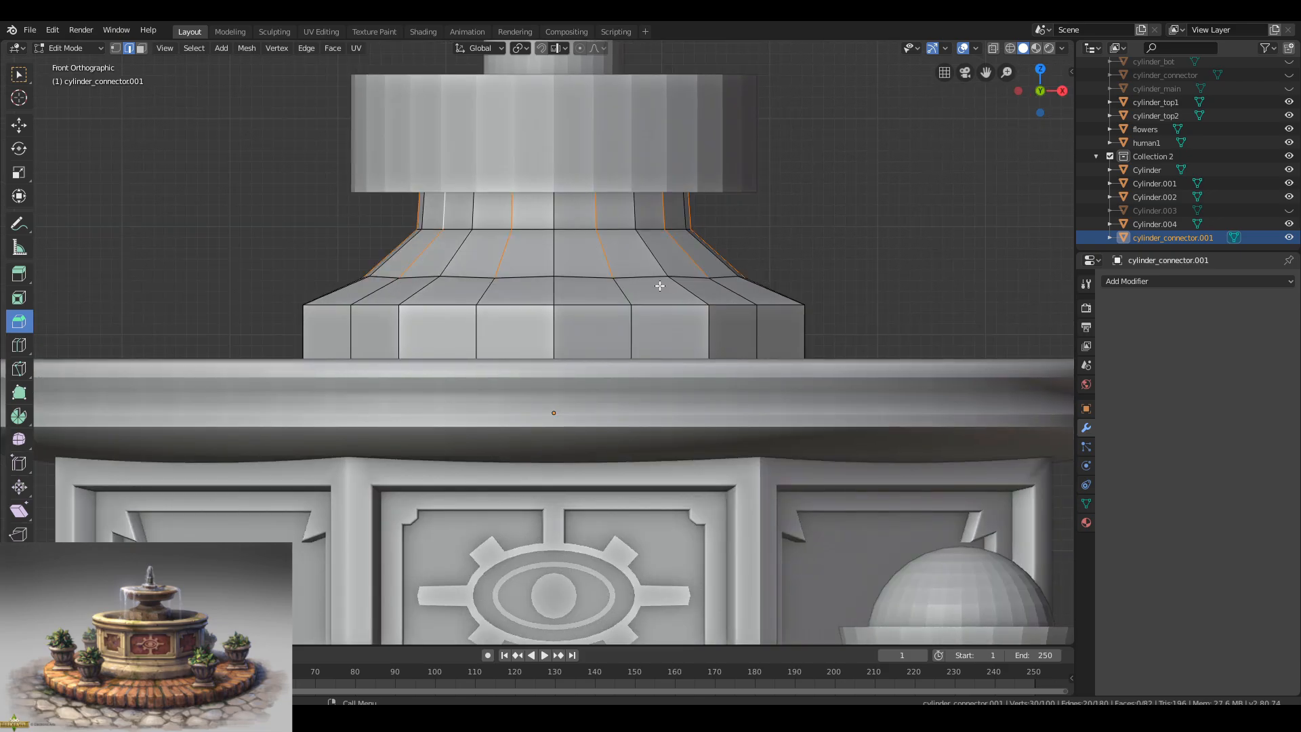
middle_click_drag(660, 285, 677, 308)
key("KP_1")
left_click(994, 48)
key("b")
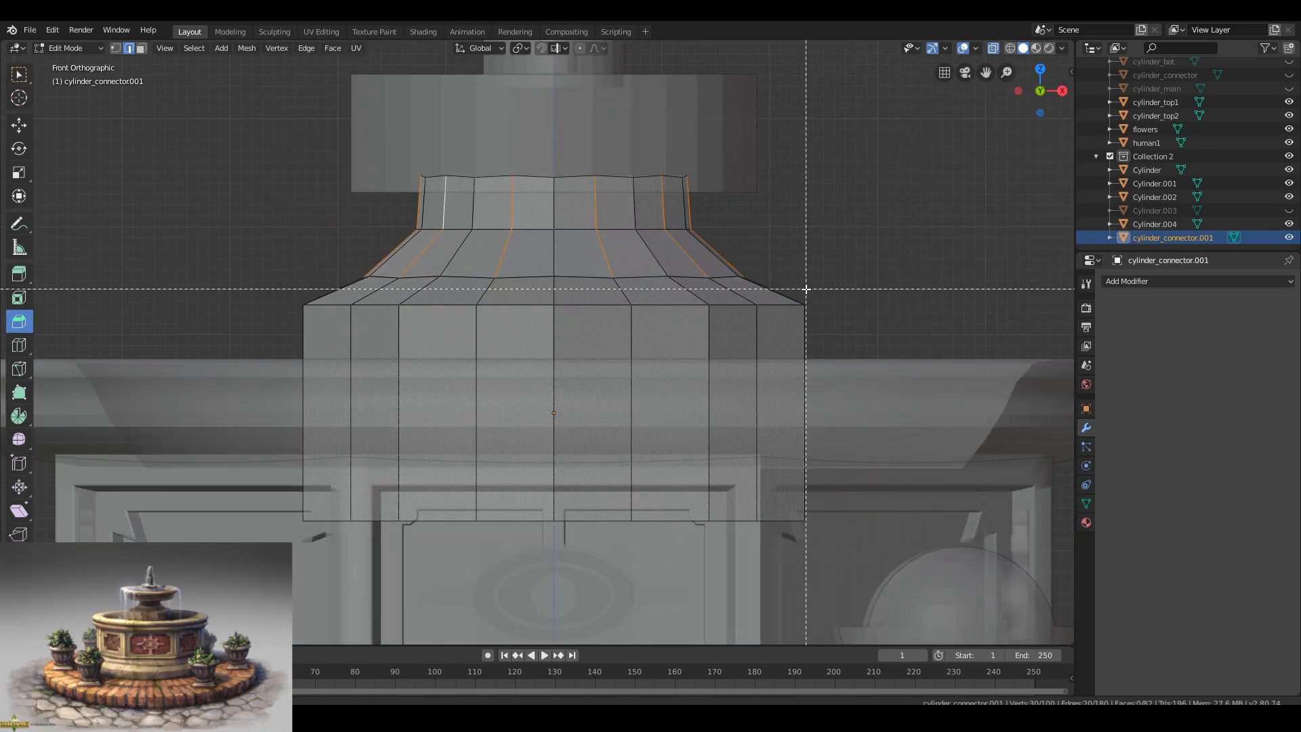
key("Escape")
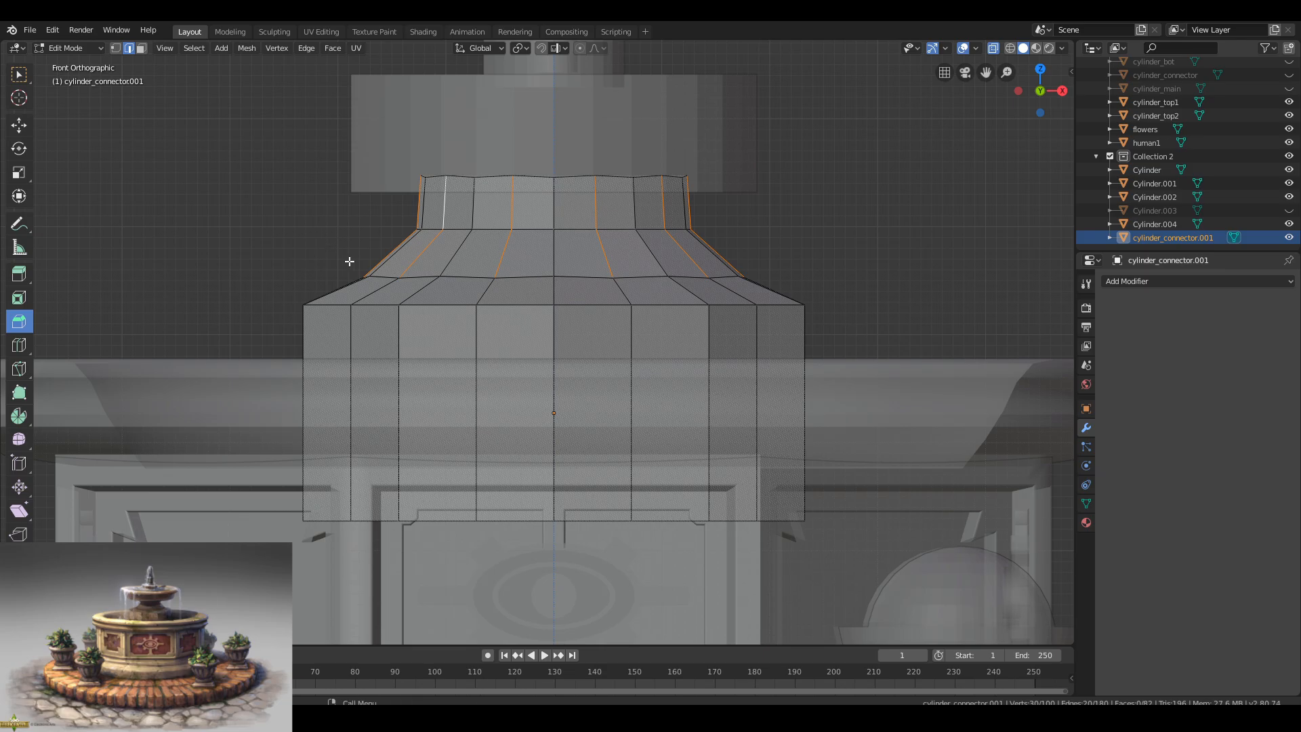
middle_click_drag(742, 262, 718, 255)
key("ctrl+z")
key("KP_1")
key("ctrl+z")
middle_click_drag(402, 324, 549, 218)
key("alt+z")
Scale the mid-face edges of the column's neck outward to round the neck.
key("s")
right_click(744, 268)
scroll(709, 271, "down", 3)
middle_click_drag(744, 268, 499, 411)
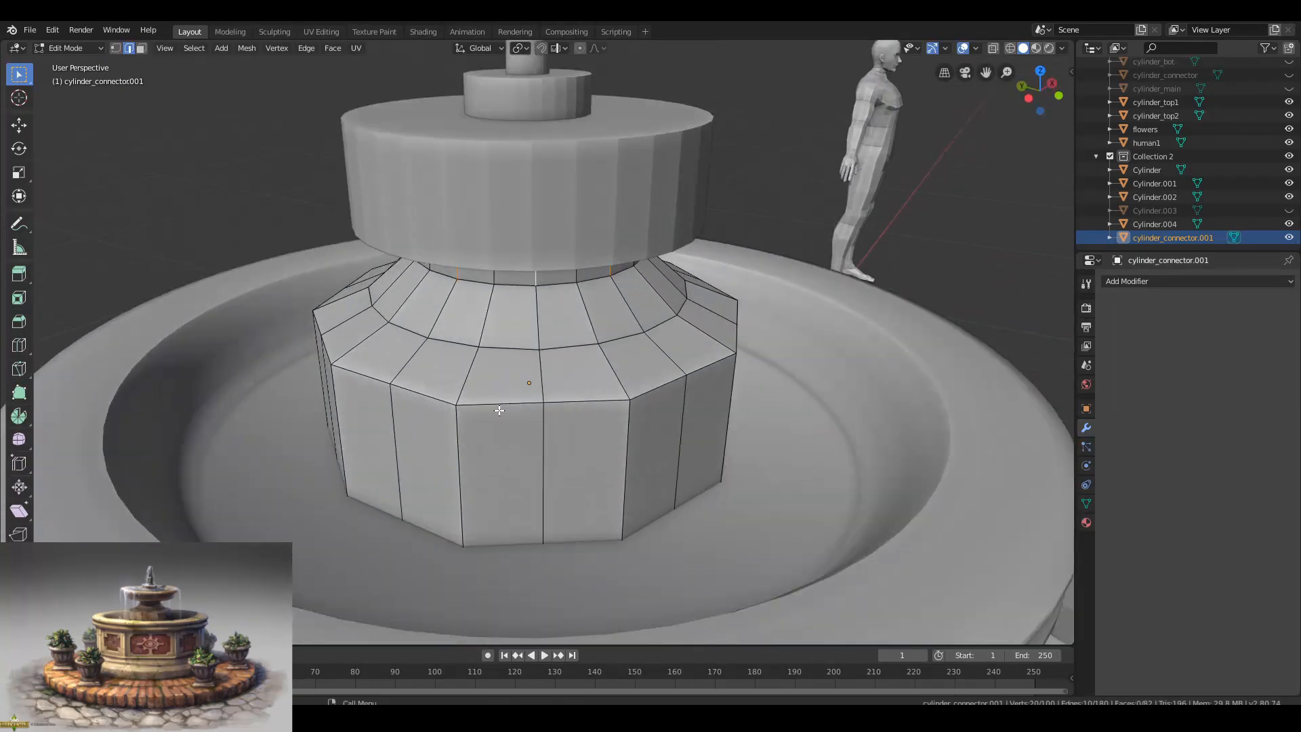
Bevel the column base's vertical corner edges and the rim edges around its shoulder.
middle_click_drag(733, 405, 536, 414)
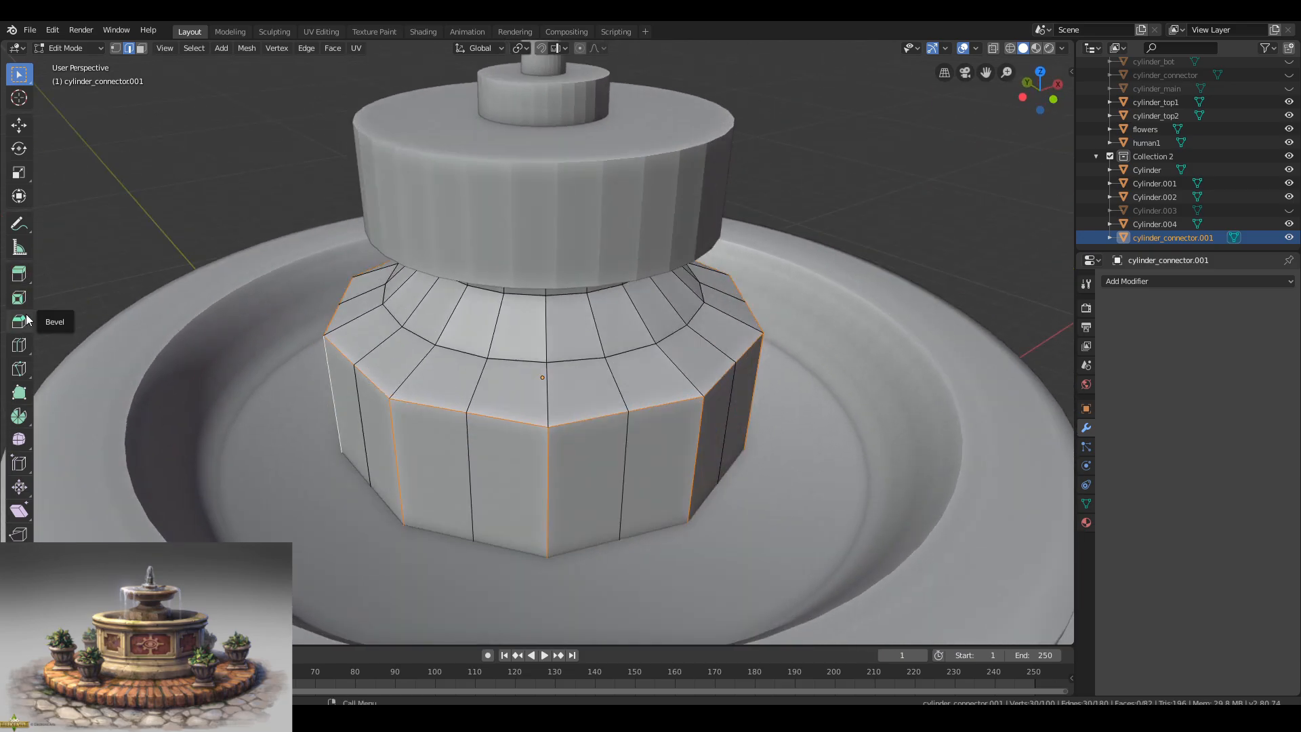
key("ctrl+a")
left_click(497, 421)
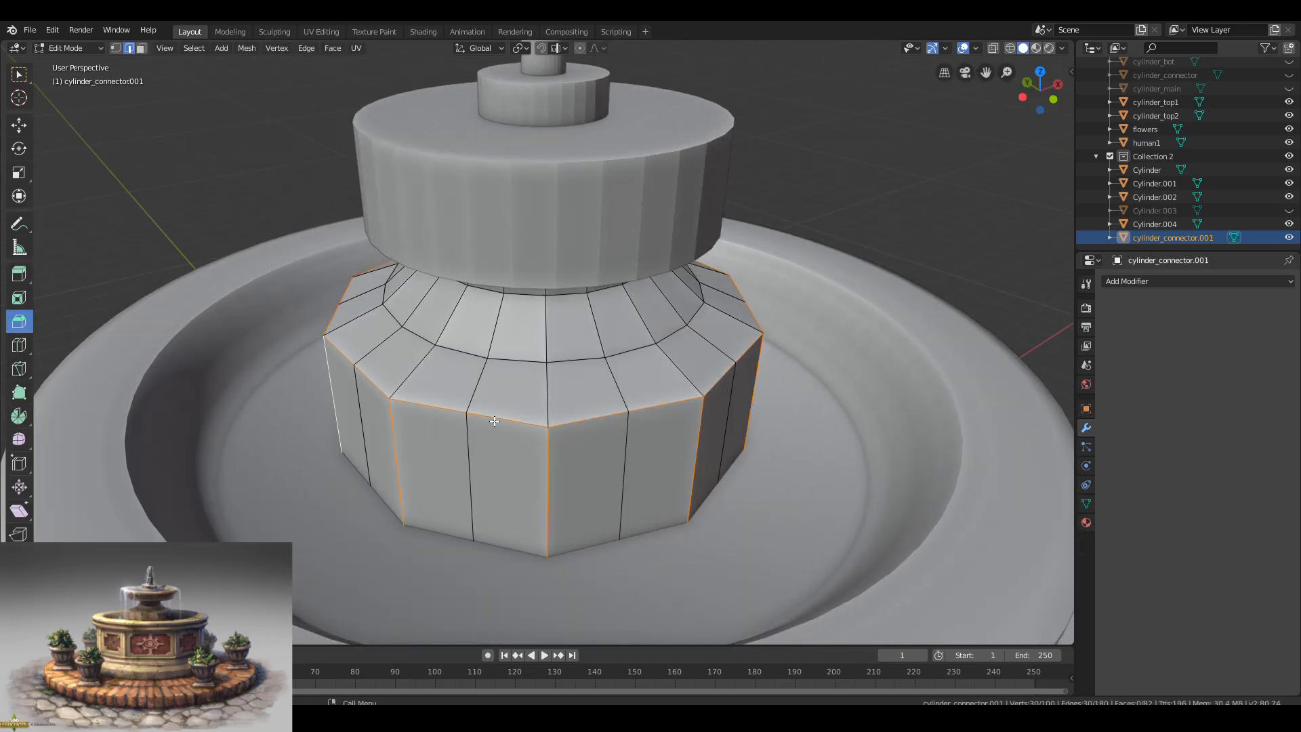
left_click(491, 426)
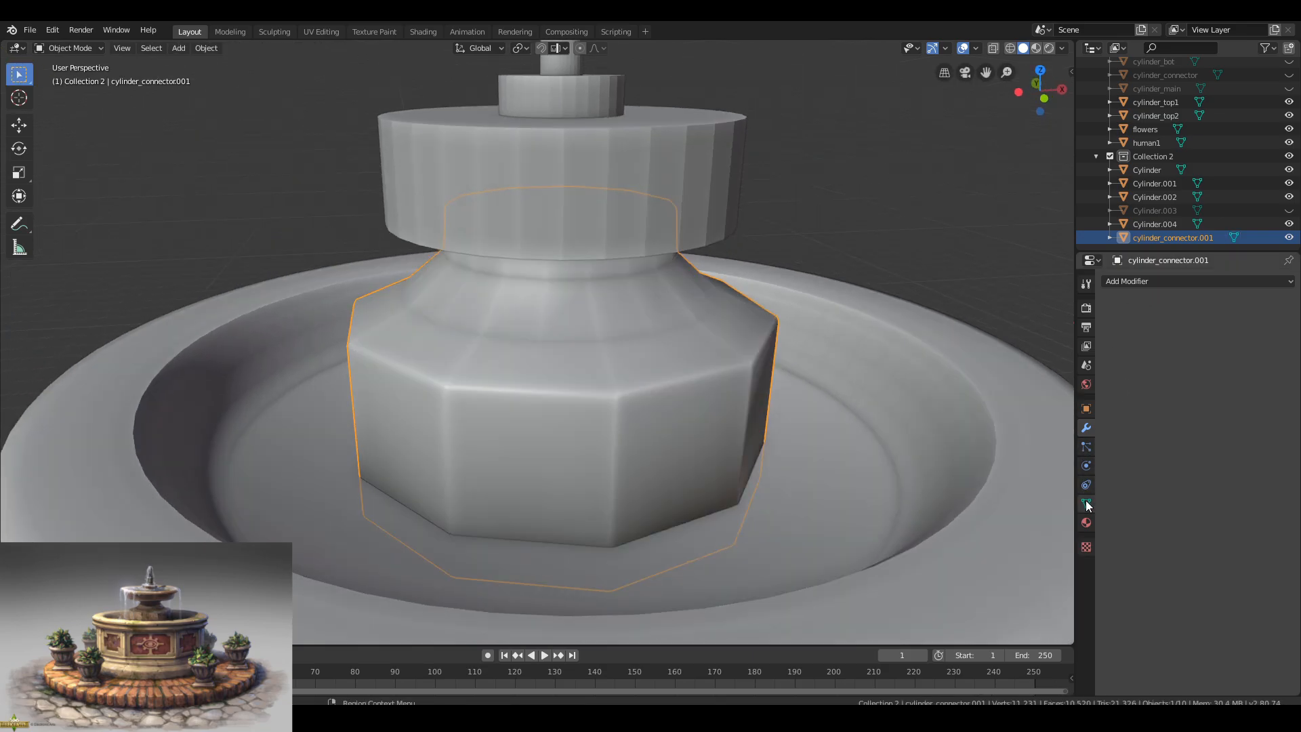
Enable Auto Smooth at 180° for the column and delete its hidden bottom face.
left_click(1086, 505)
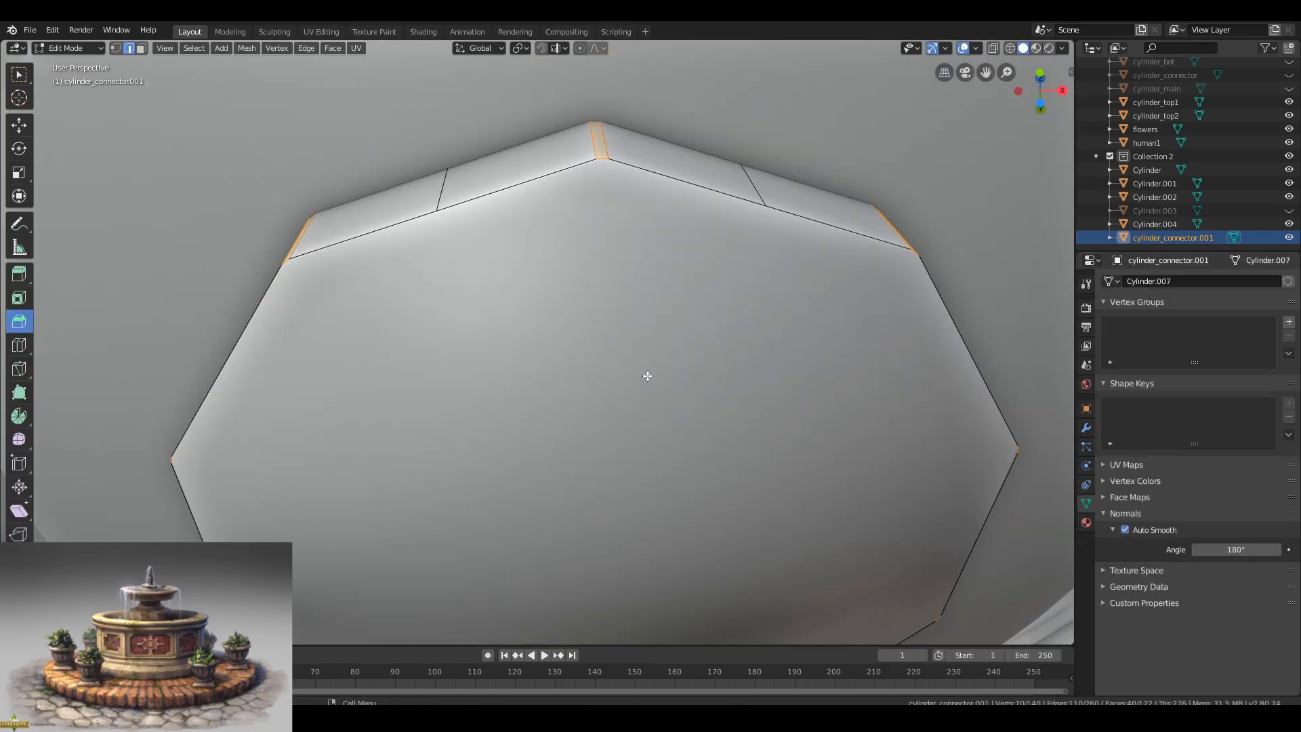
left_click(650, 378)
key("x")
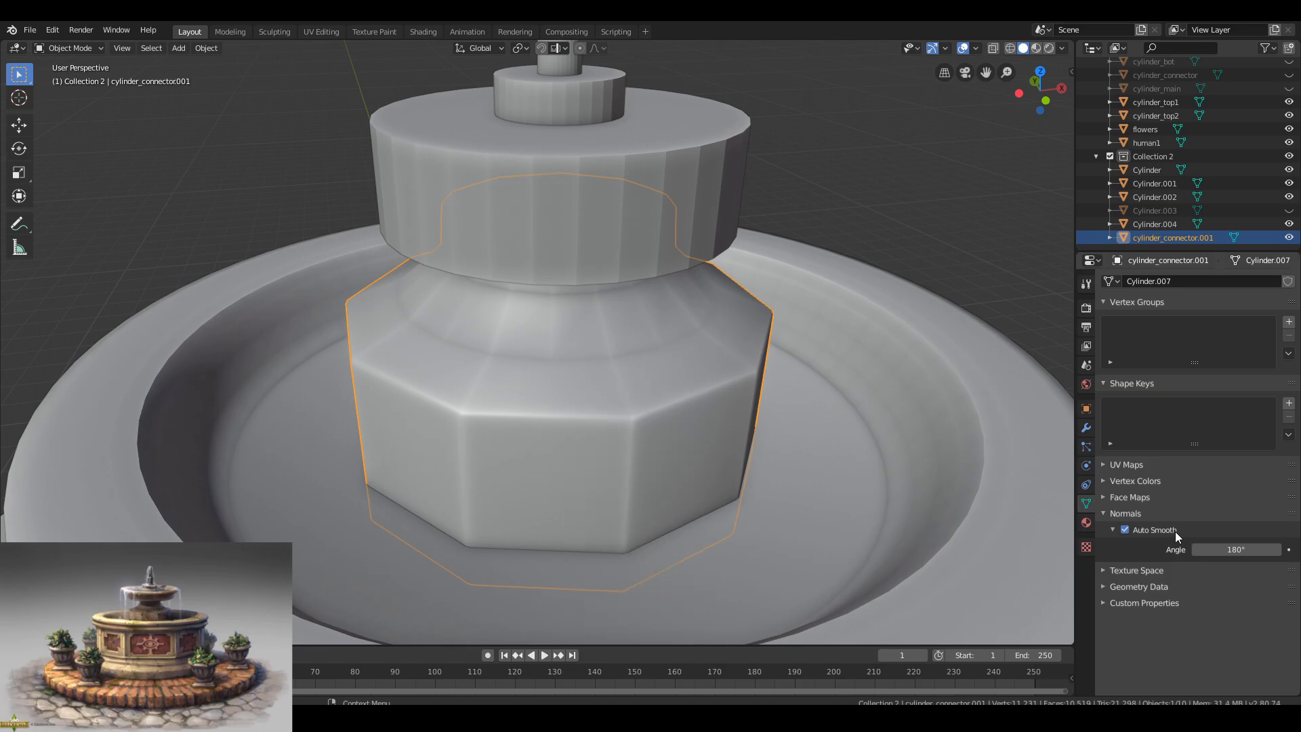
Apply a normal-correcting modifier to the column and delete the hidden cap face on top of its neck.
left_click(1086, 428)
left_click(1125, 281)
left_click(946, 370)
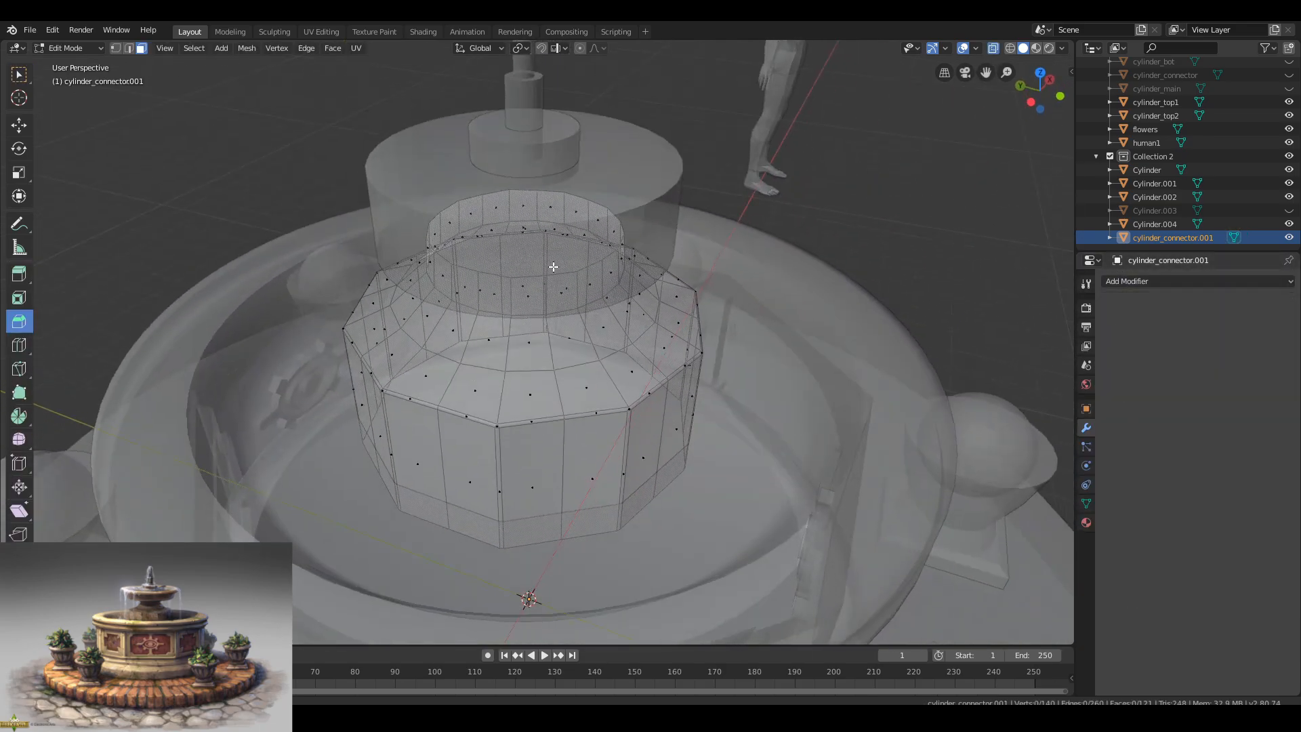
key("shift+g")
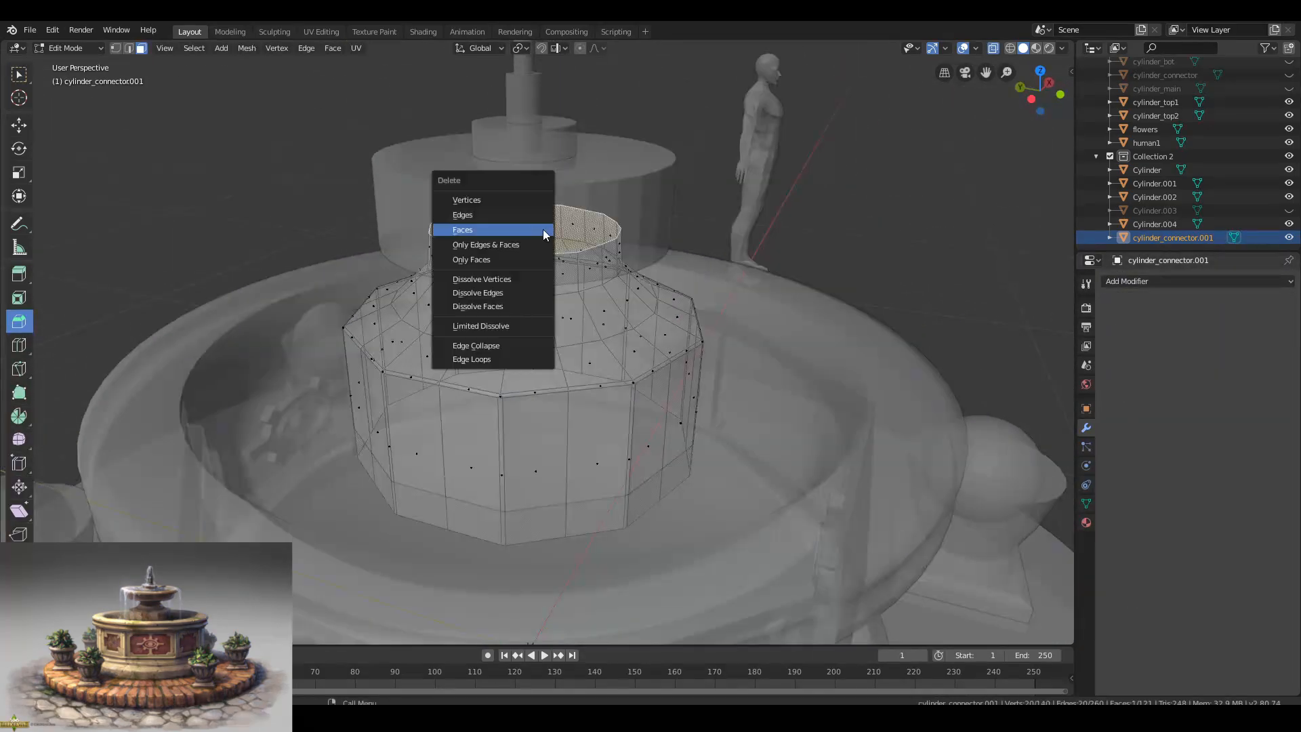
left_click(543, 229)
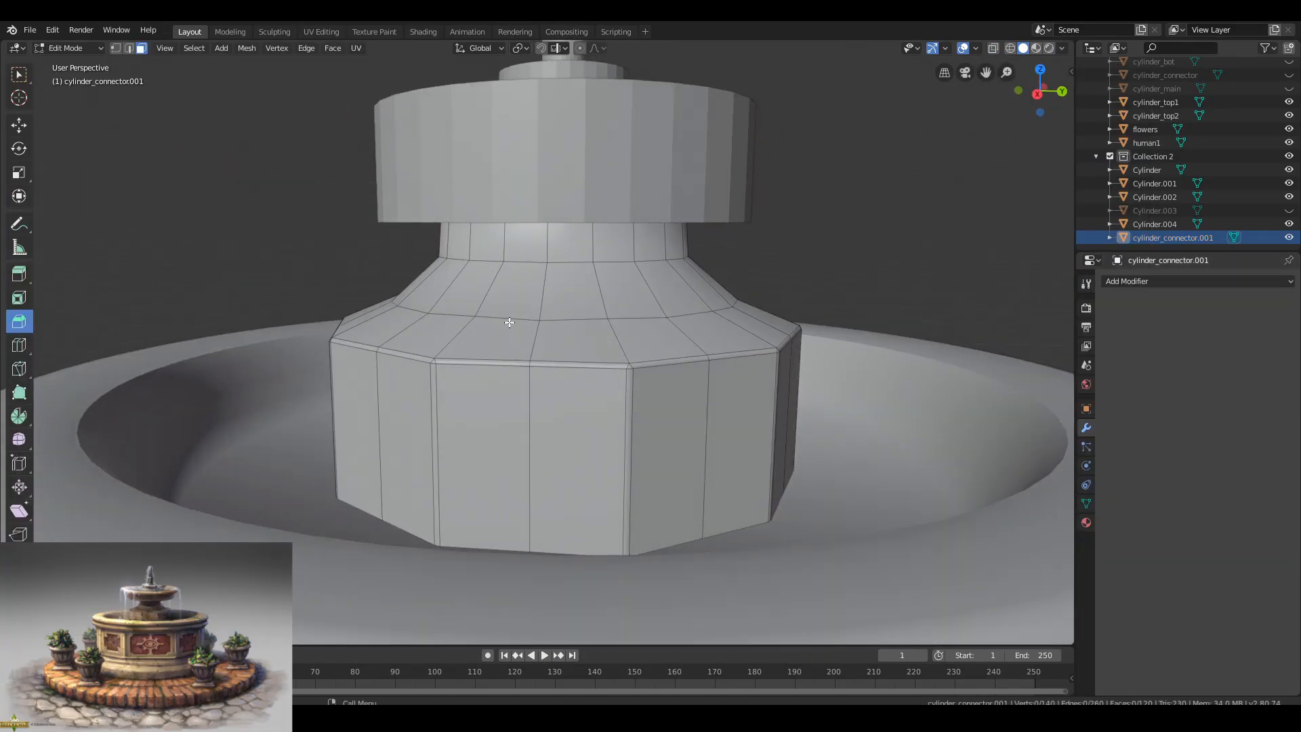
Add one edge loop around the column's slope and scale it to about 0.97 for a concave curve.
left_click_drag(739, 298, 777, 307)
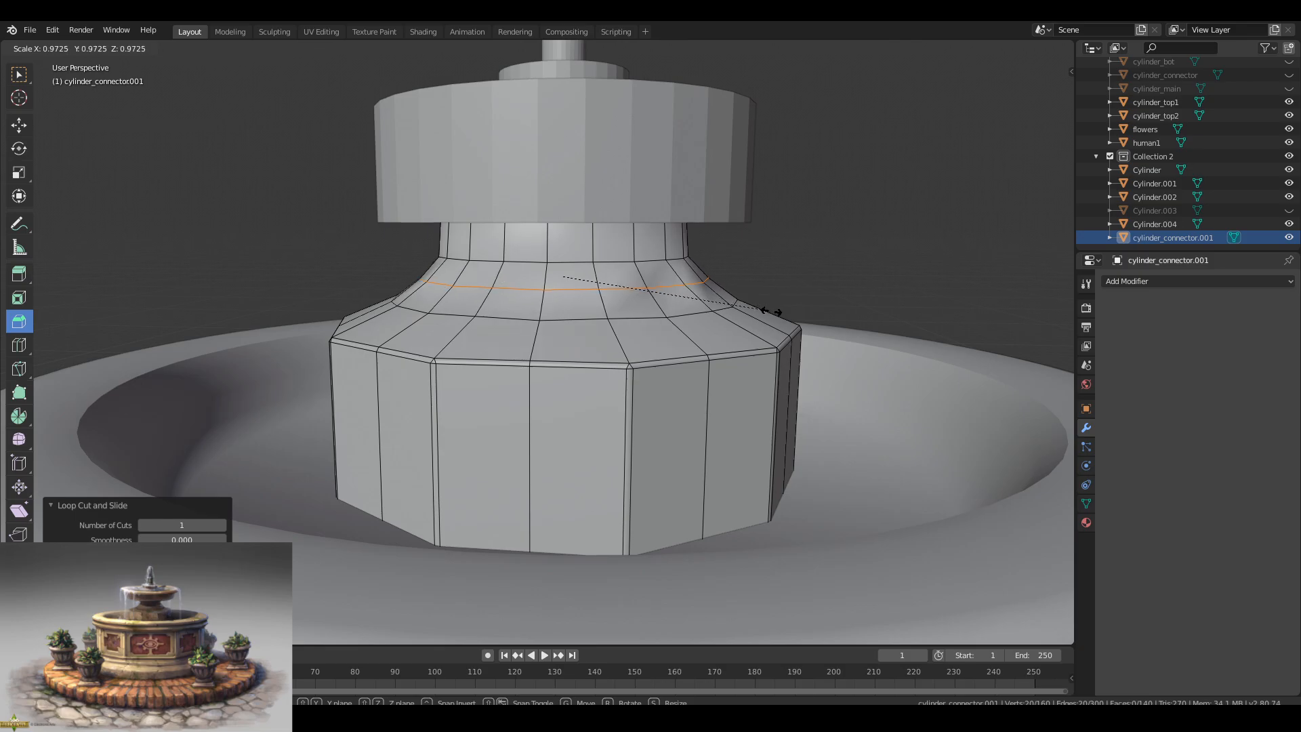
left_click(771, 312)
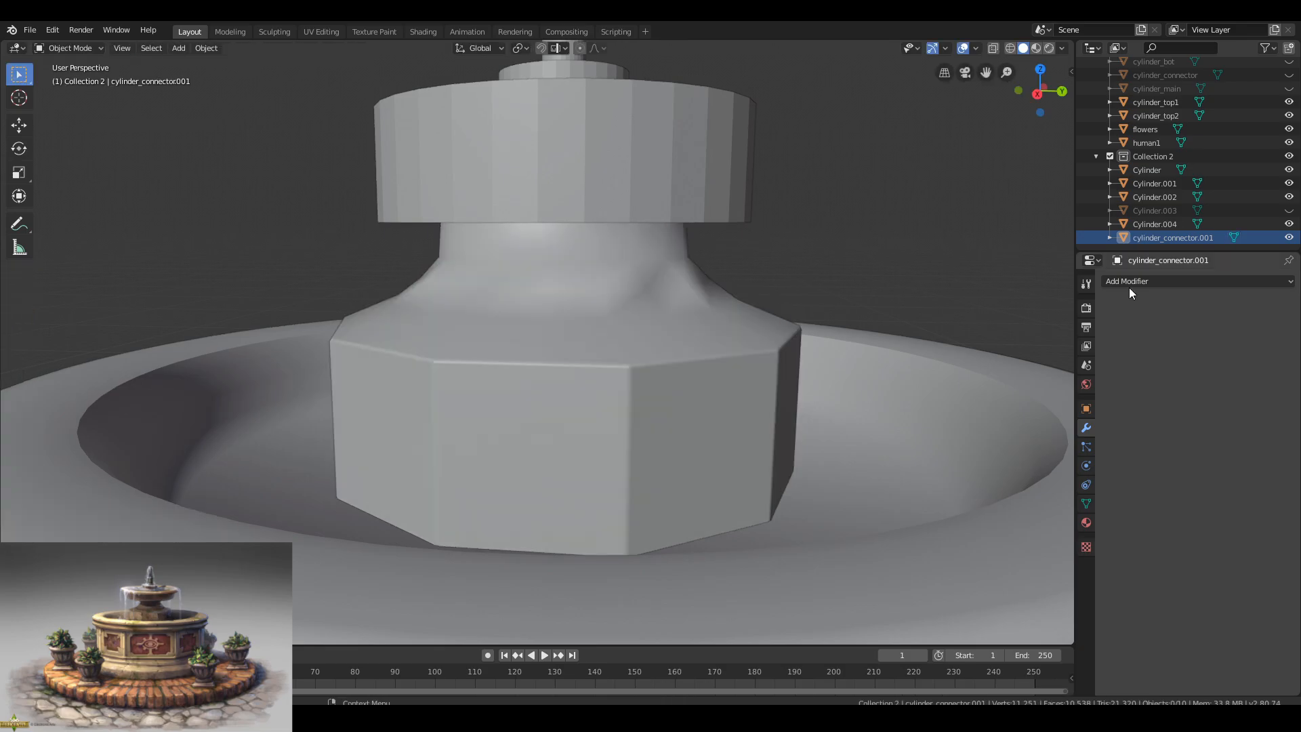
left_click(1129, 282)
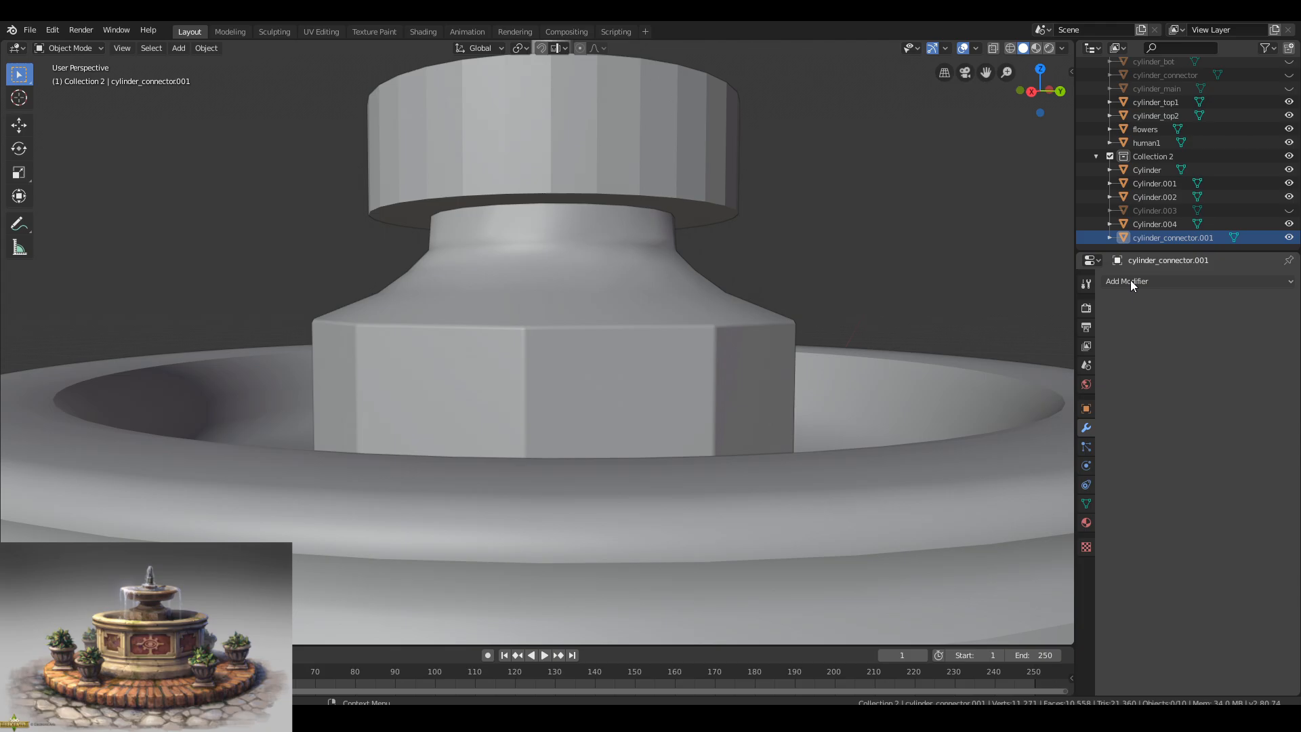
Reapply the normal-correcting modifier to the column and move the neck's edge loop vertically along Z.
left_click(1130, 281)
left_click(908, 368)
scroll(628, 359, "down", 4)
middle_click_drag(628, 359, 356, 303)
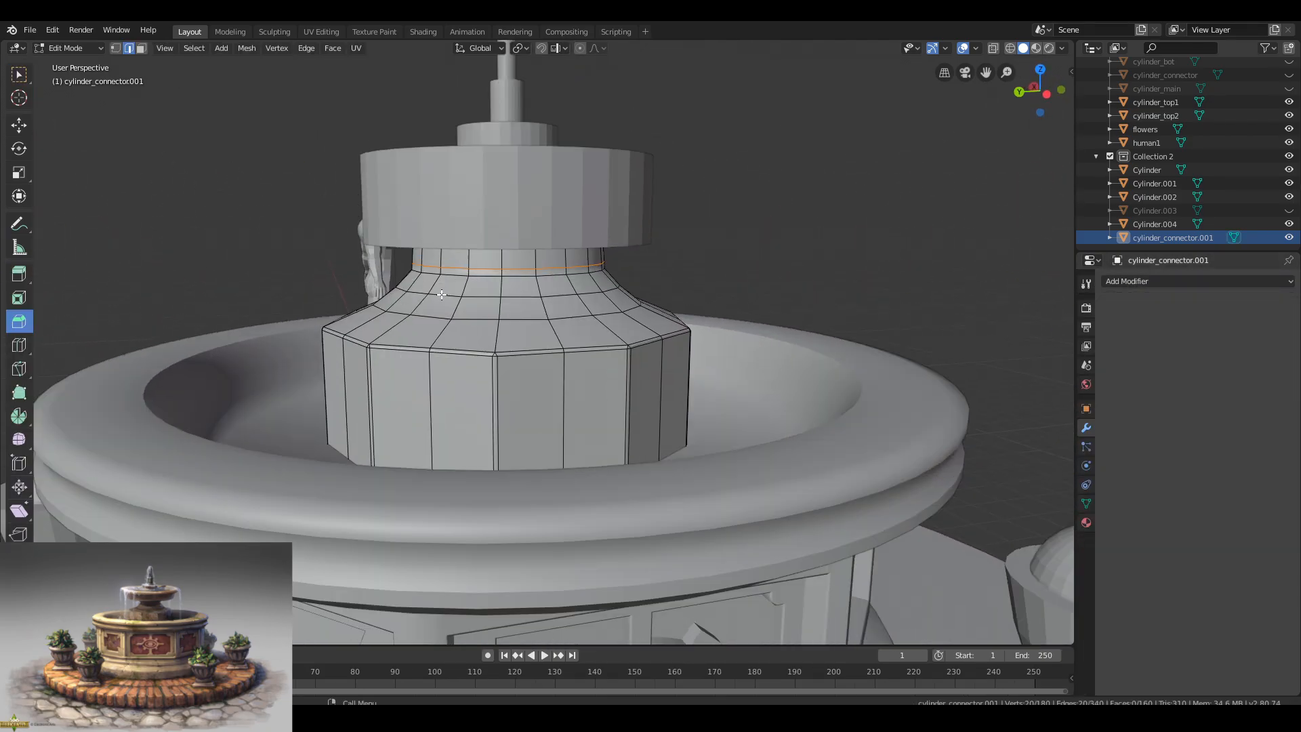
key("g")
key("z")
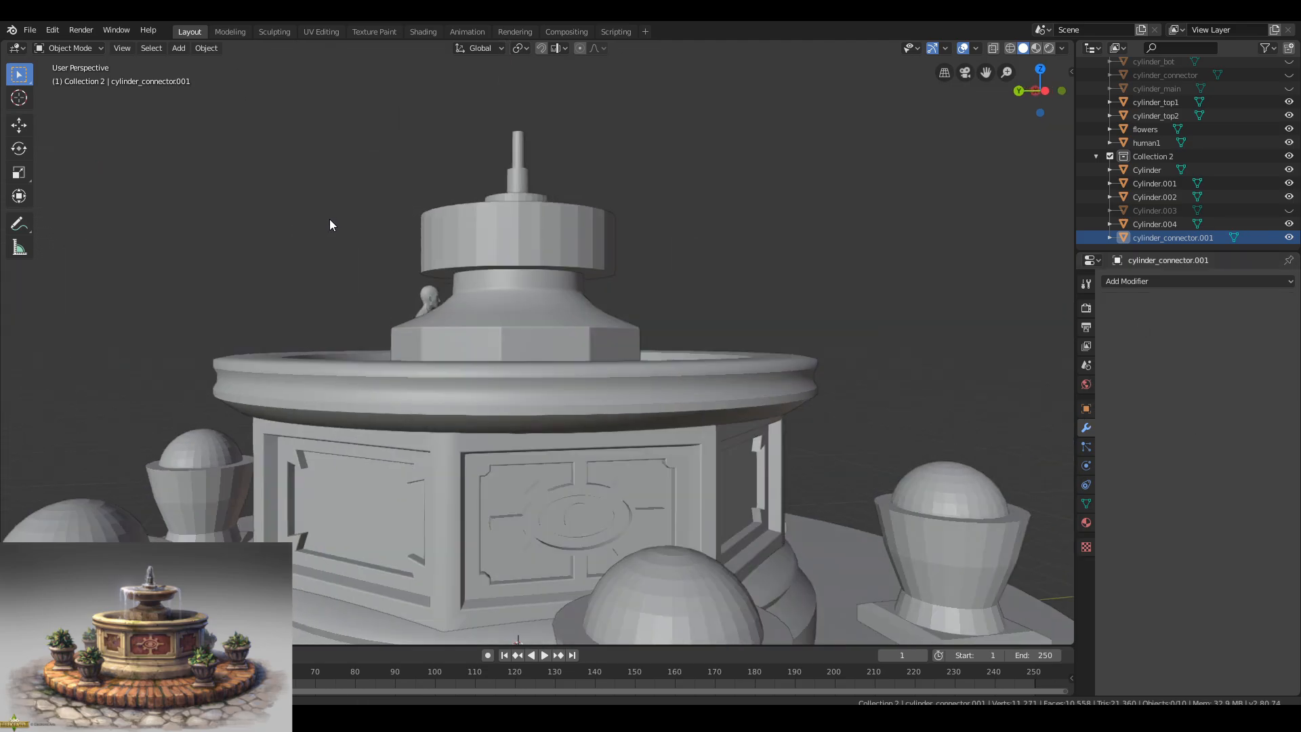
Check the whole fountain with the reshaped column and save the project file.
scroll(588, 305, "down", 5)
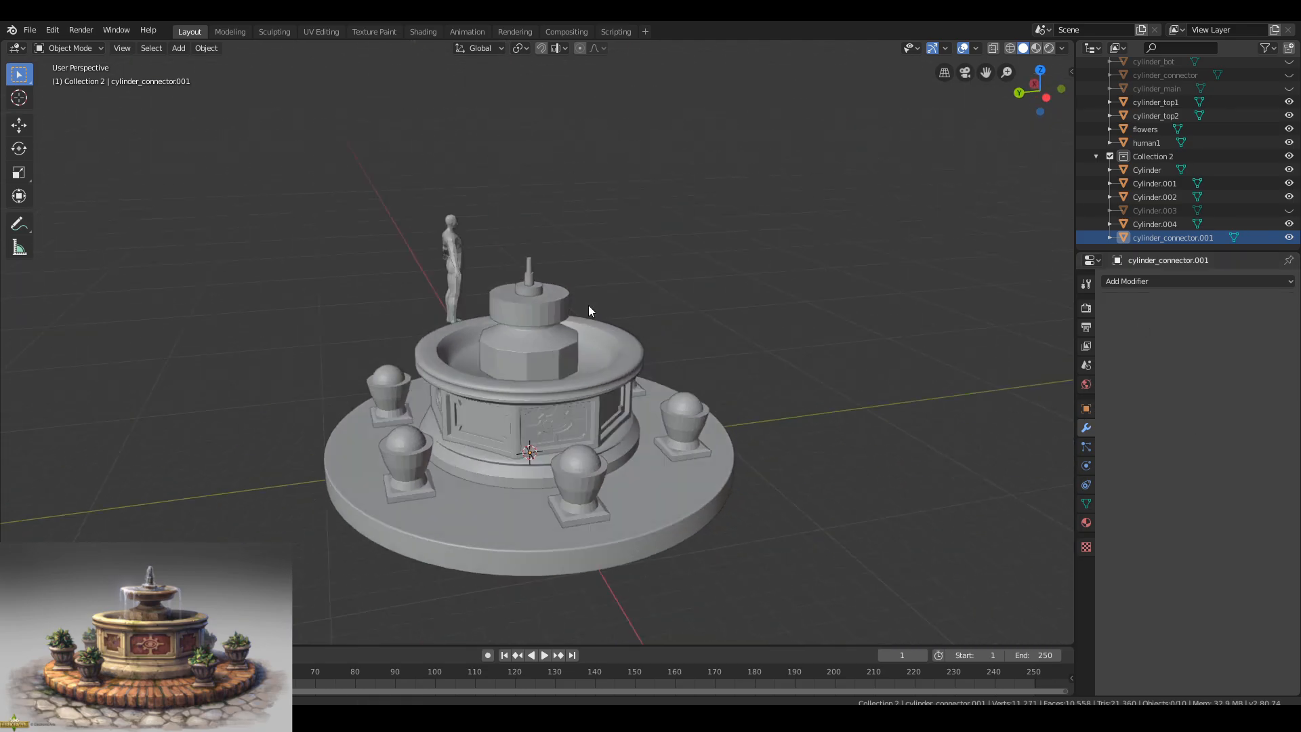
middle_click_drag(588, 305, 439, 278)
key("ctrl+s")
scroll(454, 298, "up", 1)
scroll(439, 279, "up", 2)
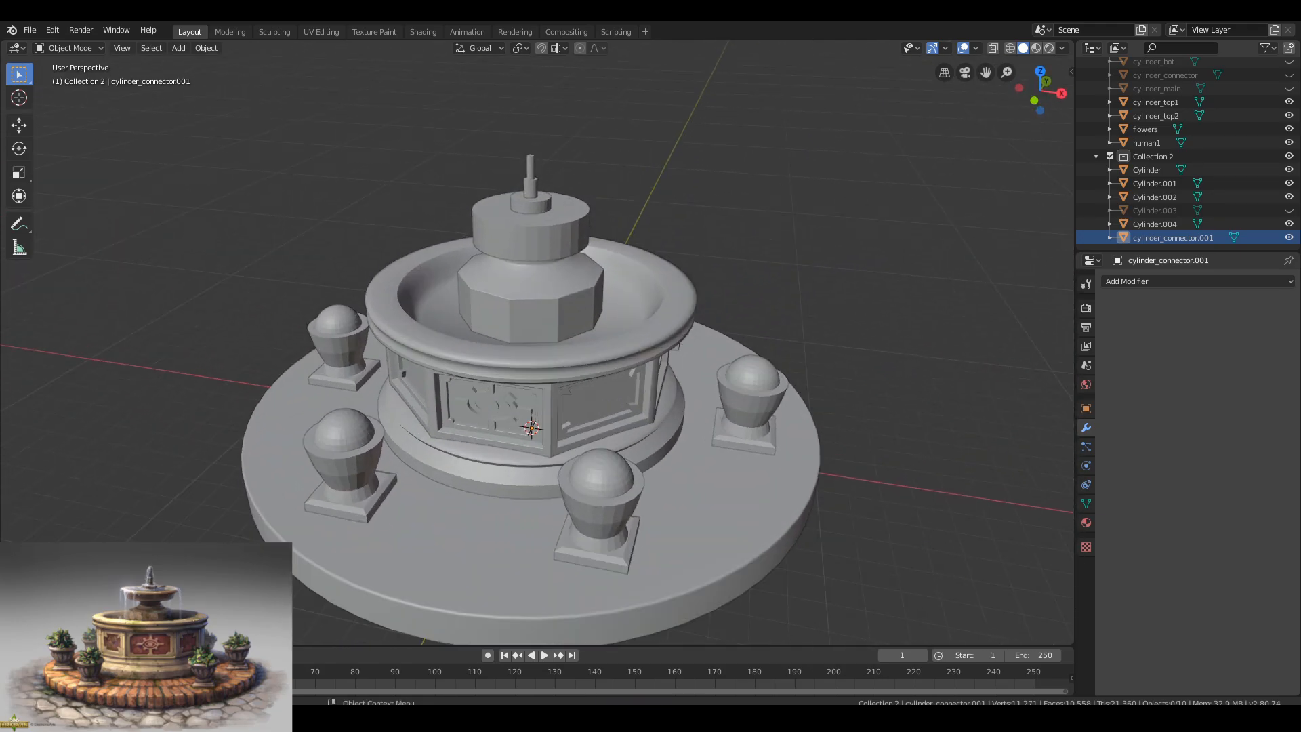
Select the upper basin blockout and examine its shape from different angles and distances.
middle_click_drag(392, 206, 421, 208)
left_click(542, 232)
scroll(1166, 116, "up", 2)
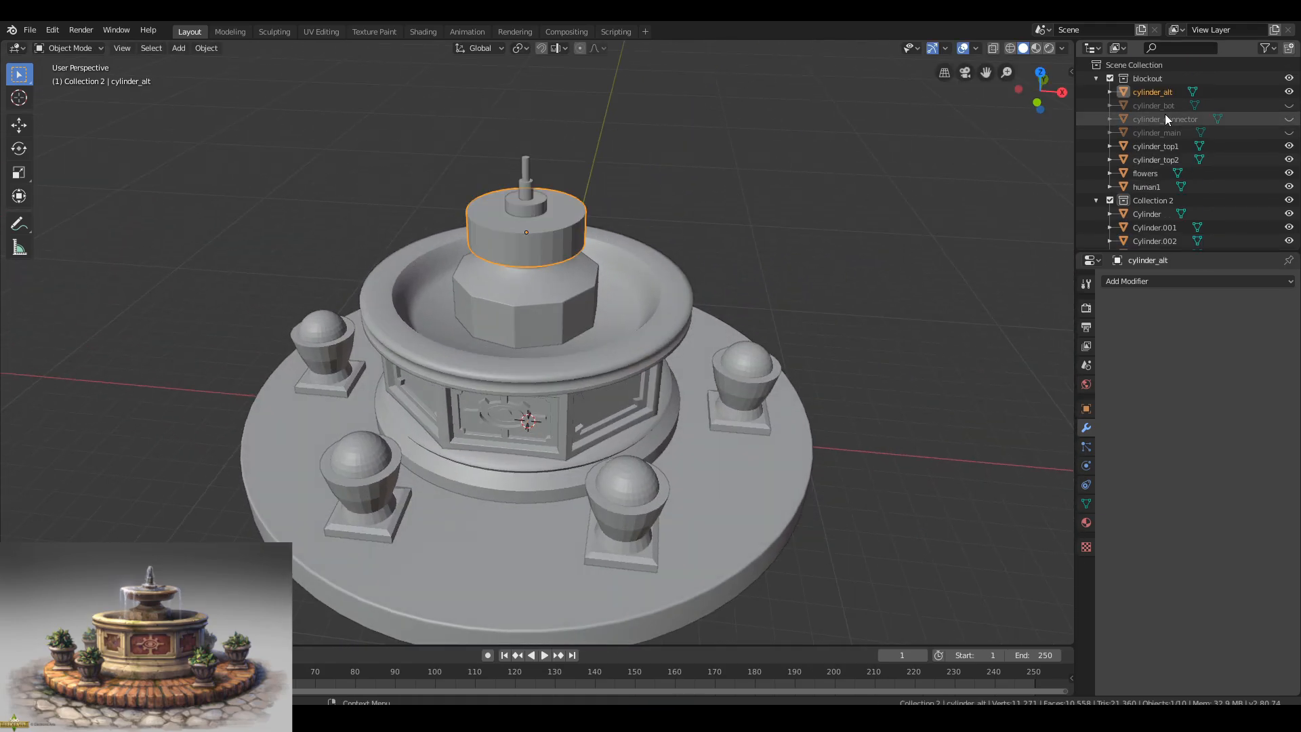
left_click(1152, 92)
middle_click_drag(538, 216, 560, 293, "shift")
scroll(571, 323, "up", 4)
scroll(559, 298, "down", 5)
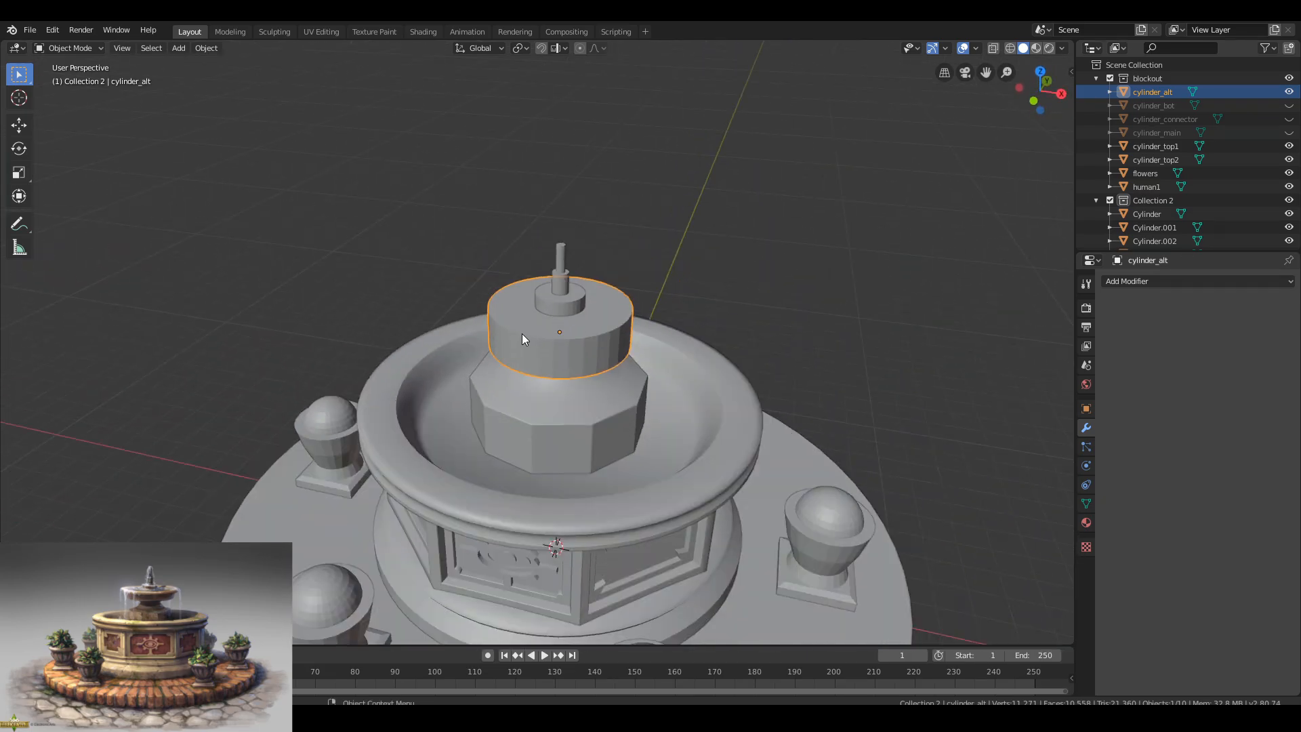
scroll(525, 337, "up", 4)
middle_click_drag(710, 235, 672, 259)
scroll(672, 259, "down", 3)
Examine the edge layout of the finished lower basin and its neighbouring parts.
left_click(565, 545)
key("Tab")
scroll(565, 545, "down", 3)
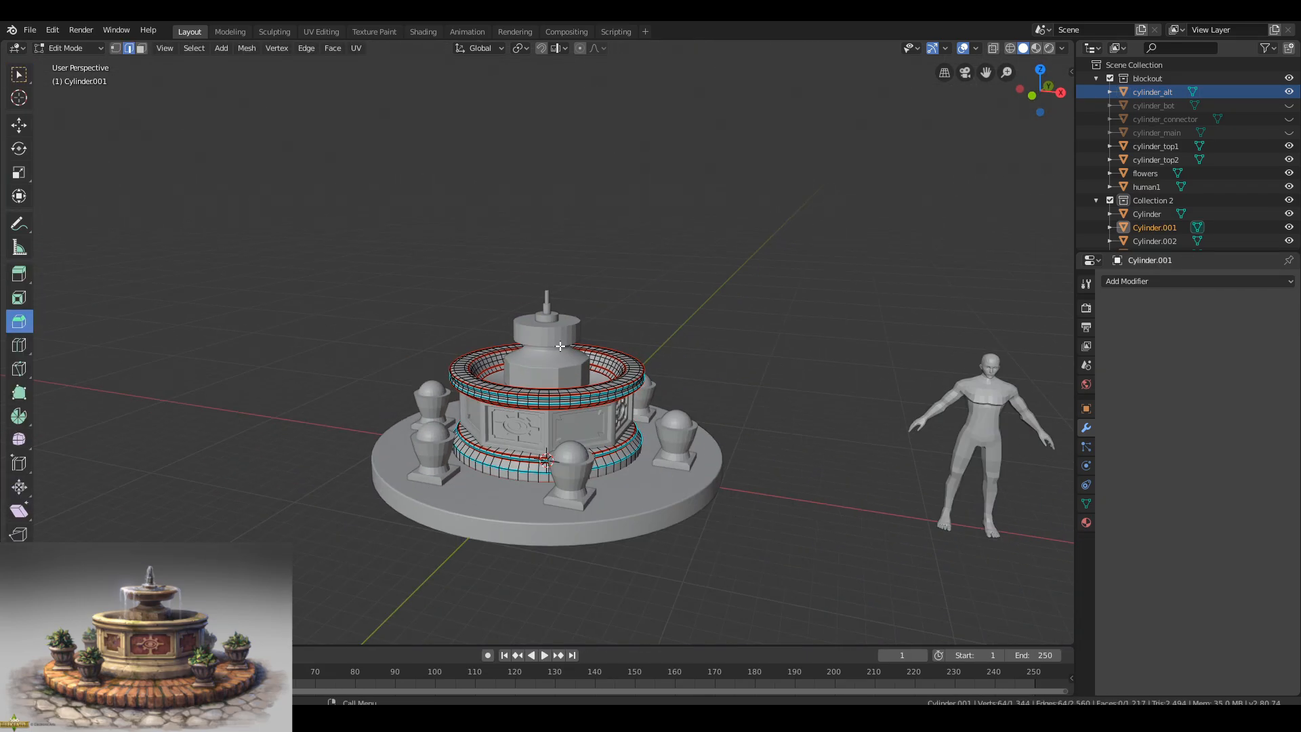
scroll(569, 380, "up", 3)
left_click(569, 380)
key("Tab")
key("Tab")
left_click(649, 435, "shift")
left_click(588, 332, "shift")
key("Tab")
scroll(587, 339, "down", 2)
mouse_move(587, 338)
middle_mouse_down()
mouse_move(535, 359)
mouse_move(587, 339)
middle_mouse_up()
scroll(588, 339, "up", 3)
key("Tab")
Duplicate the upper basin blockout into Collection 2 and hide the original.
left_click_drag(1177, 105, 1152, 214)
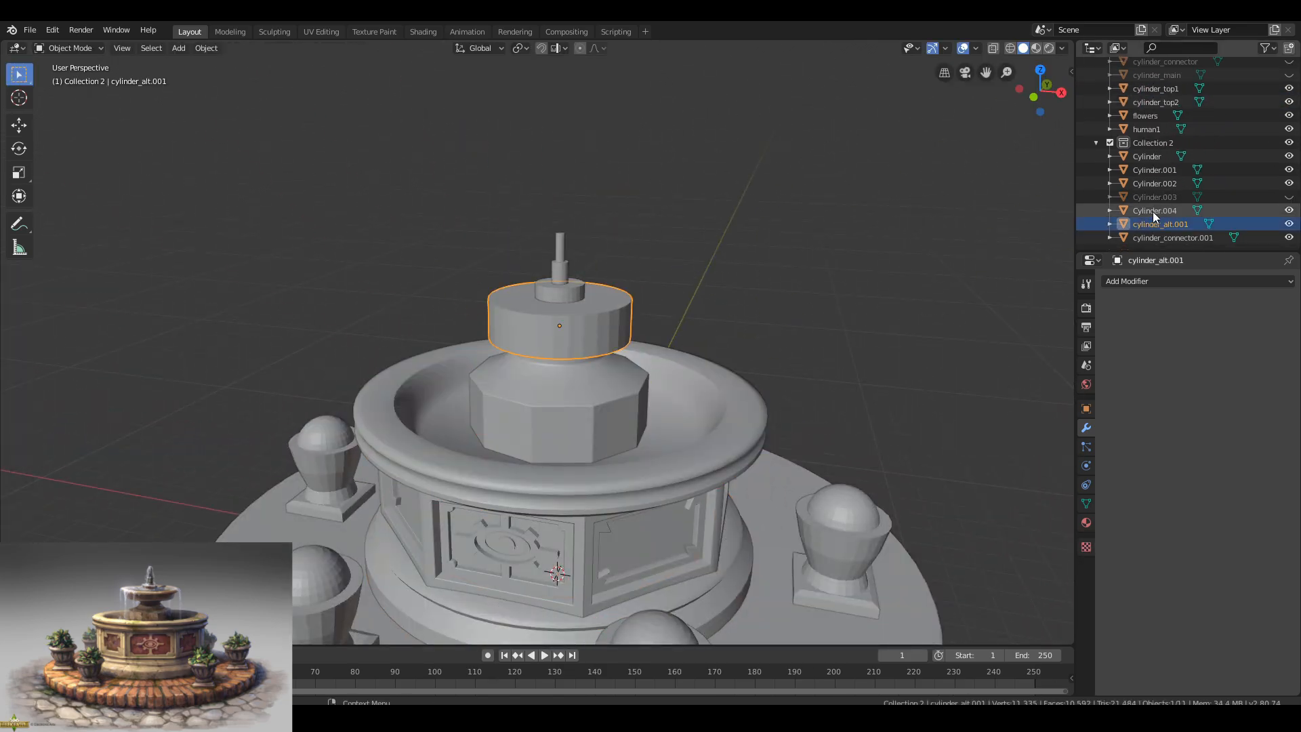
left_click(1289, 92)
scroll(1146, 202, "down", 3)
middle_click_drag(759, 261, 657, 299)
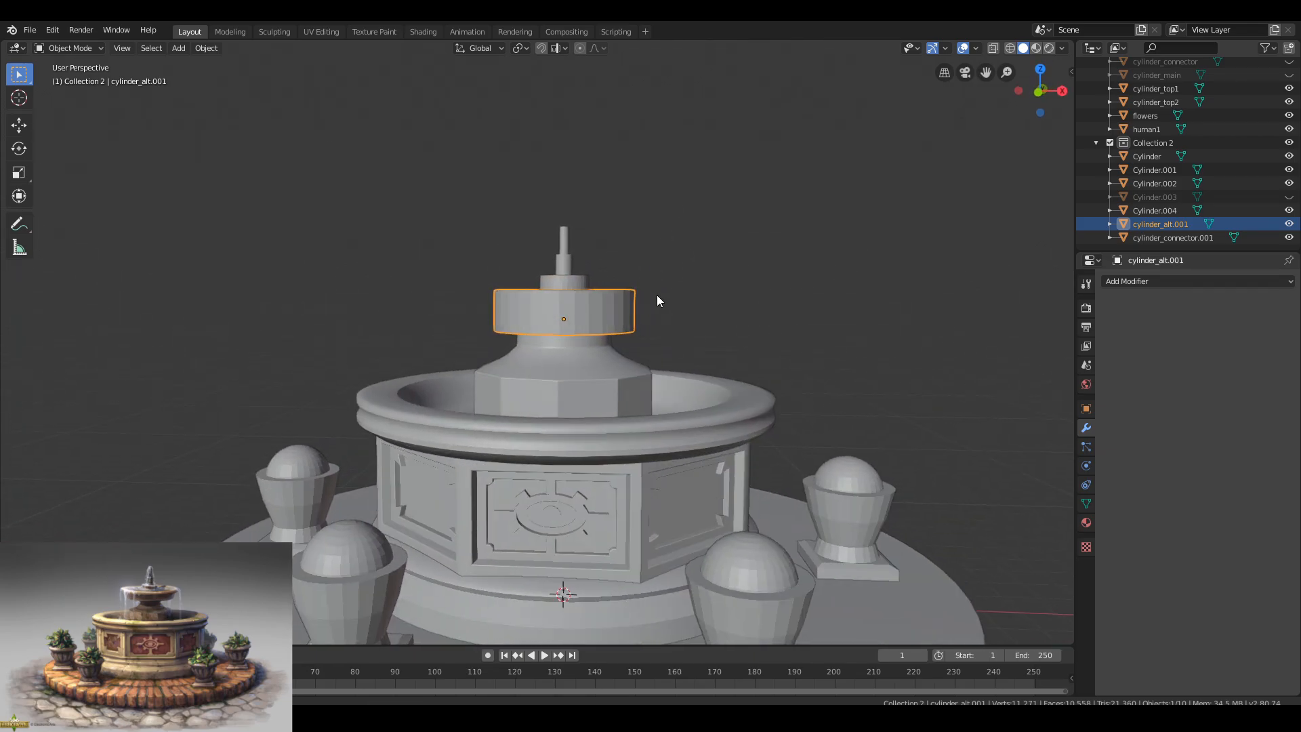
Scale the upper basin's mesh uniformly to about 1.25 times its size.
key("Tab")
middle_click_drag(734, 311, 794, 299)
key("s")
key("s")
right_click(797, 299)
key("KP_1")
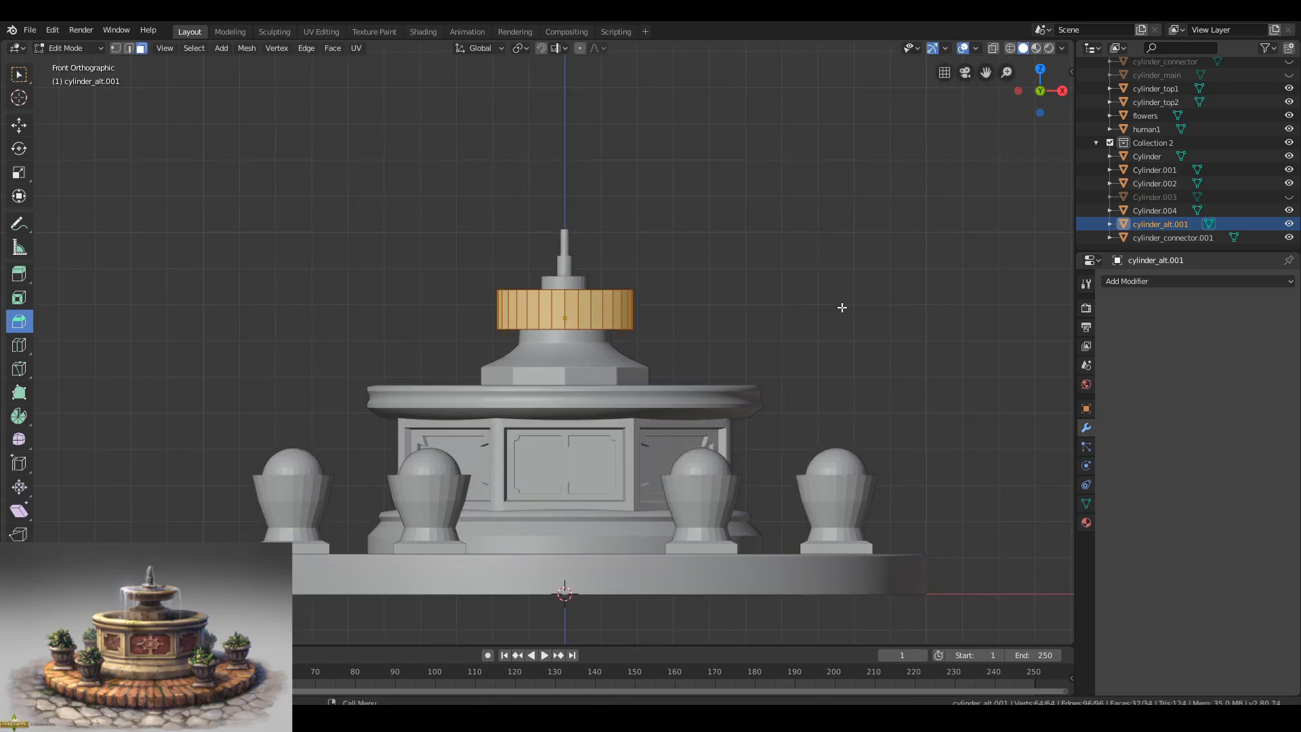
key("s")
right_click(842, 305)
scroll(842, 305, "up", 3)
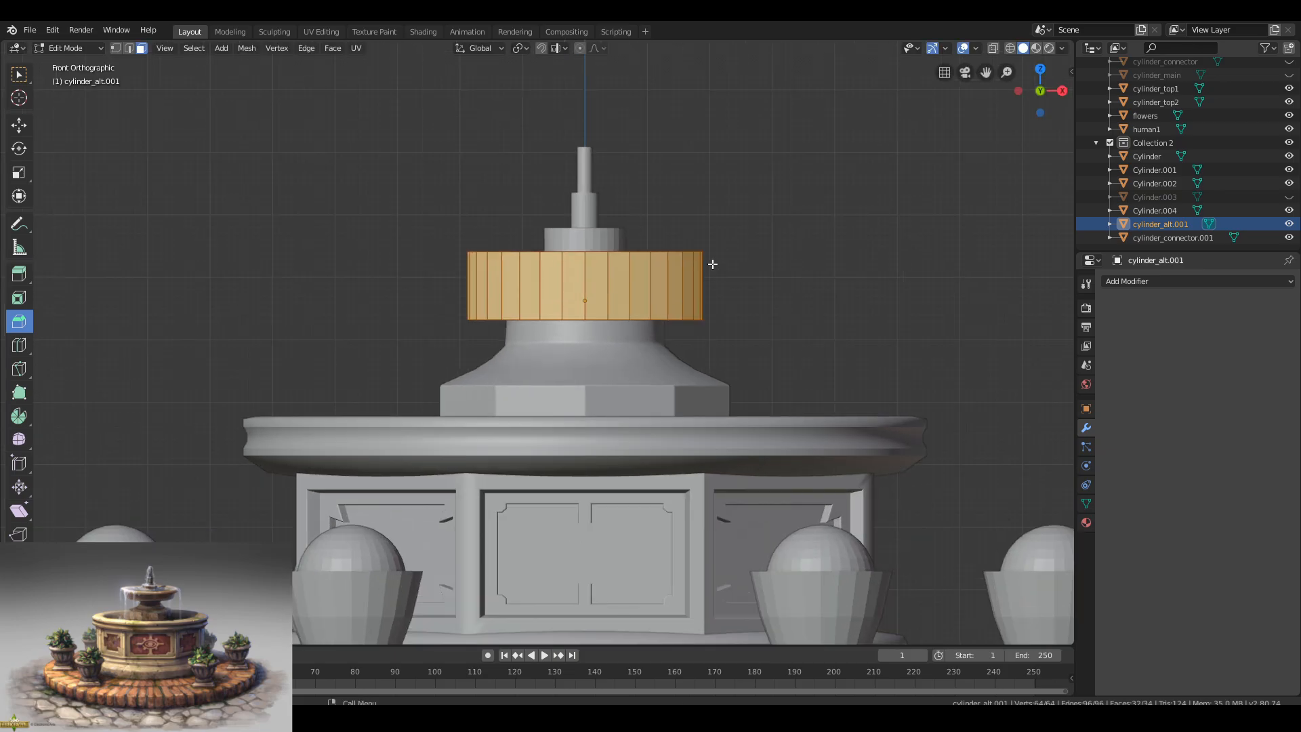
key("s")
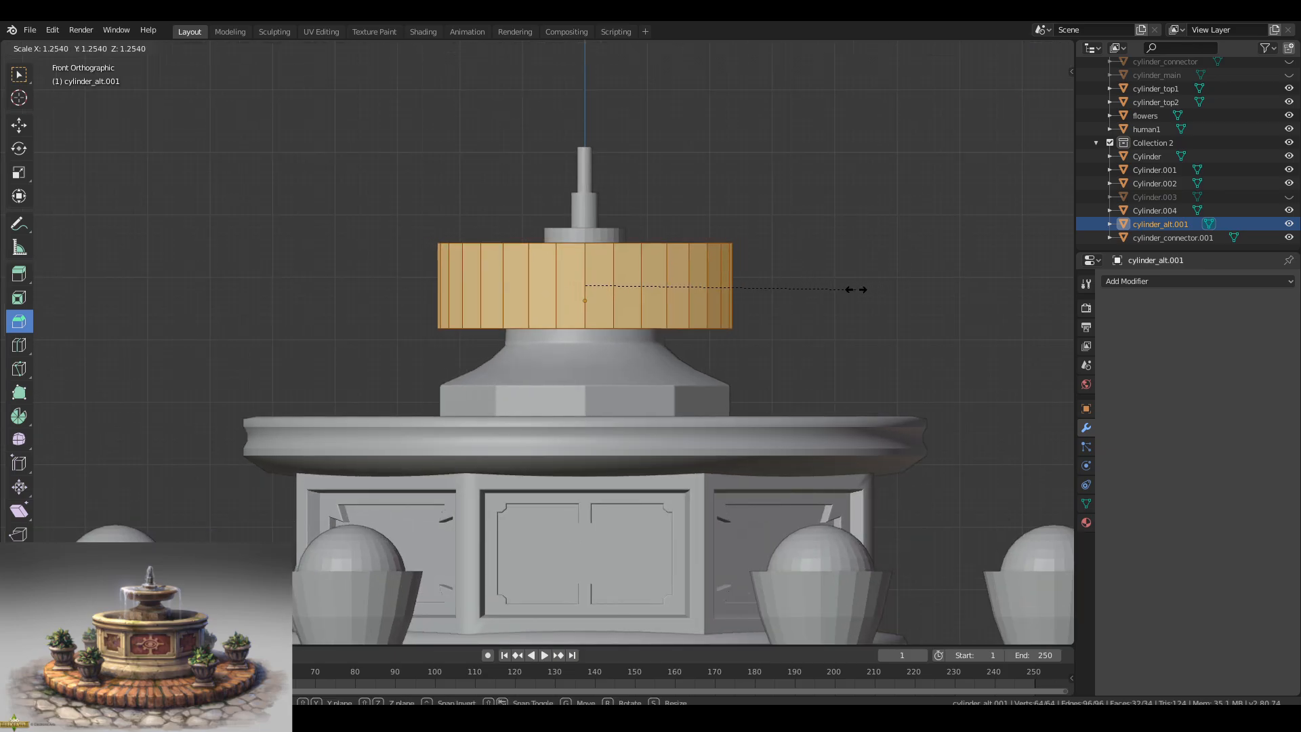
left_click(855, 289)
Taper the upper basin into a bowl wider at the rim by scaling its ends, and adjust the selected part along Z.
middle_click_drag(763, 245, 795, 305)
left_click(697, 264)
key("KP_1")
left_click(710, 258)
left_click(636, 315, "alt")
key("s")
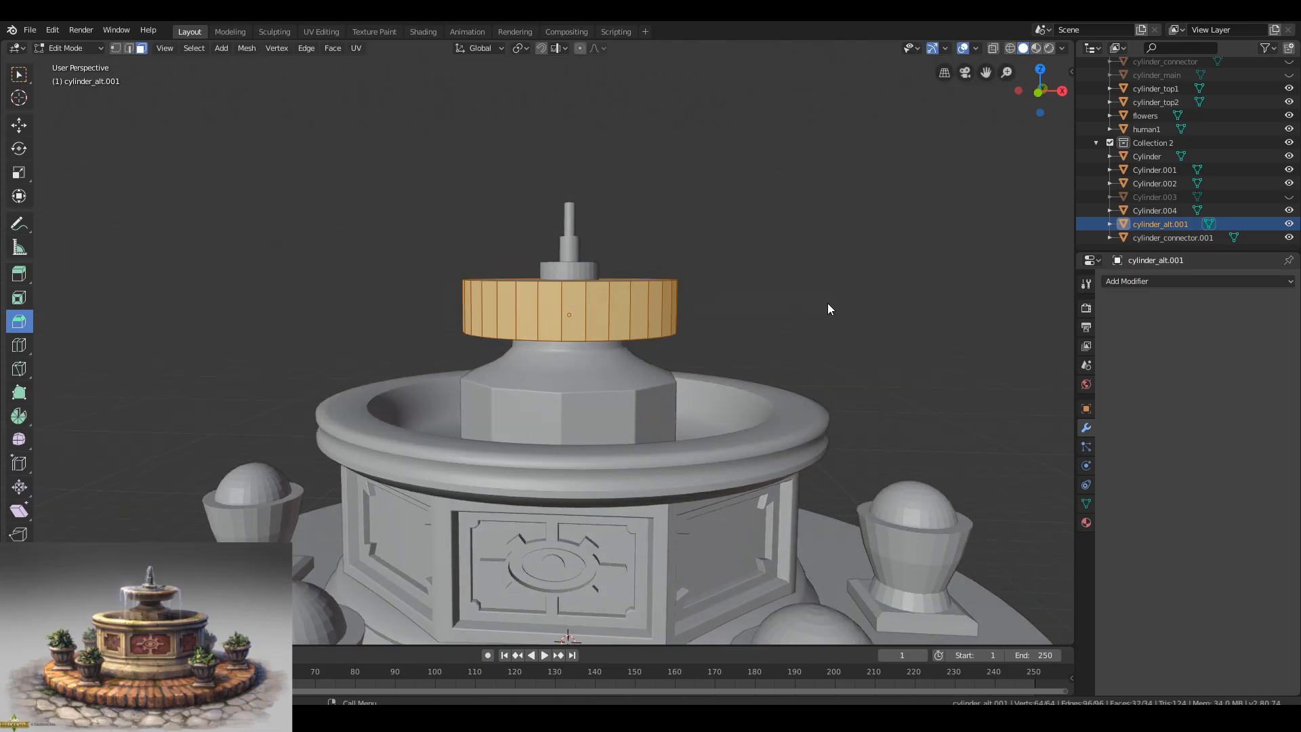
middle_click_drag(640, 296, 642, 313)
left_click(640, 283)
key("s")
middle_click_drag(740, 316, 660, 343)
key("g")
key("z")
left_click(709, 338)
key("Tab")
scroll(710, 338, "down", 2)
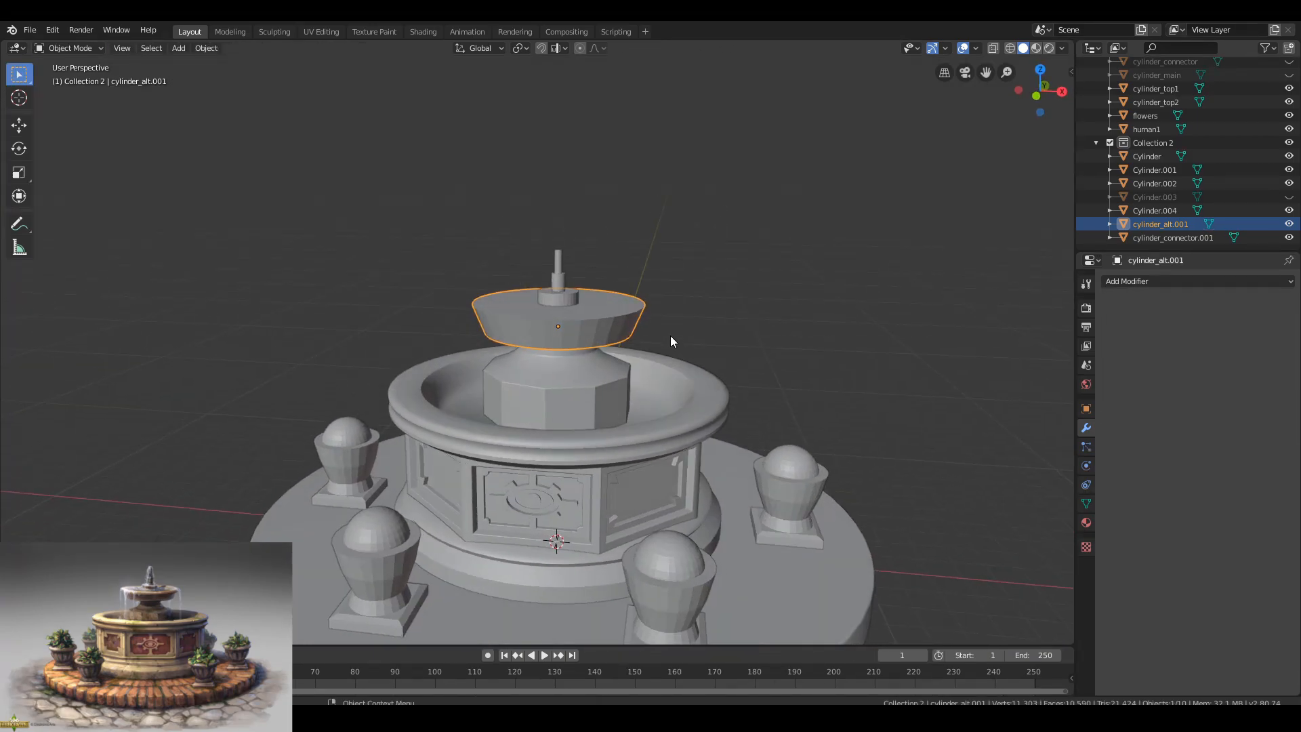
Add an edge loop around the upper basin's side to refine its tapered profile.
scroll(671, 341, "up", 4)
key("Tab")
key("ctrl+r")
left_click(570, 313)
left_click(577, 303)
middle_click_drag(578, 303, 764, 311)
key("r")
right_click(845, 320)
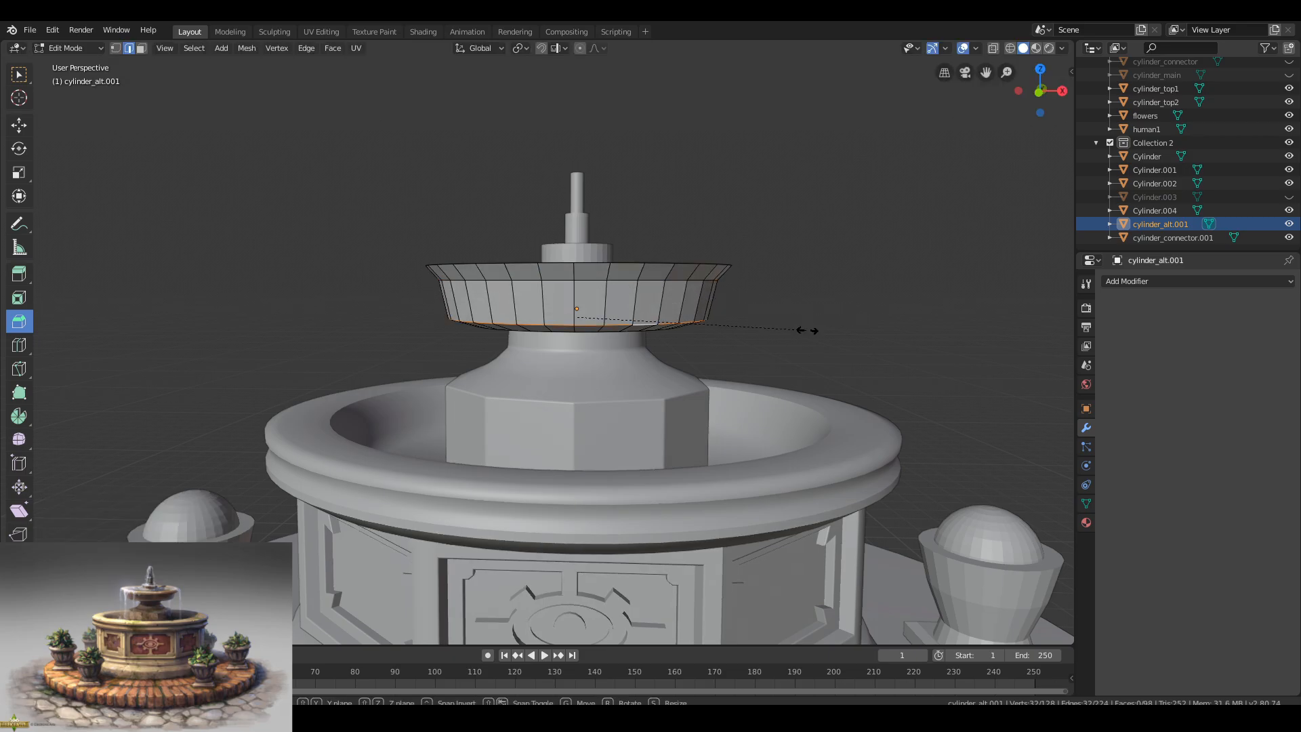
Hollow out the upper basin by insetting its top face, extruding it downward and scaling the floor smaller.
middle_click_drag(685, 243, 669, 287)
key("alt+a")
key("3")
left_click(552, 302)
left_click(20, 302)
left_click_drag(526, 288, 562, 285)
key("e")
left_click(555, 332)
key("s")
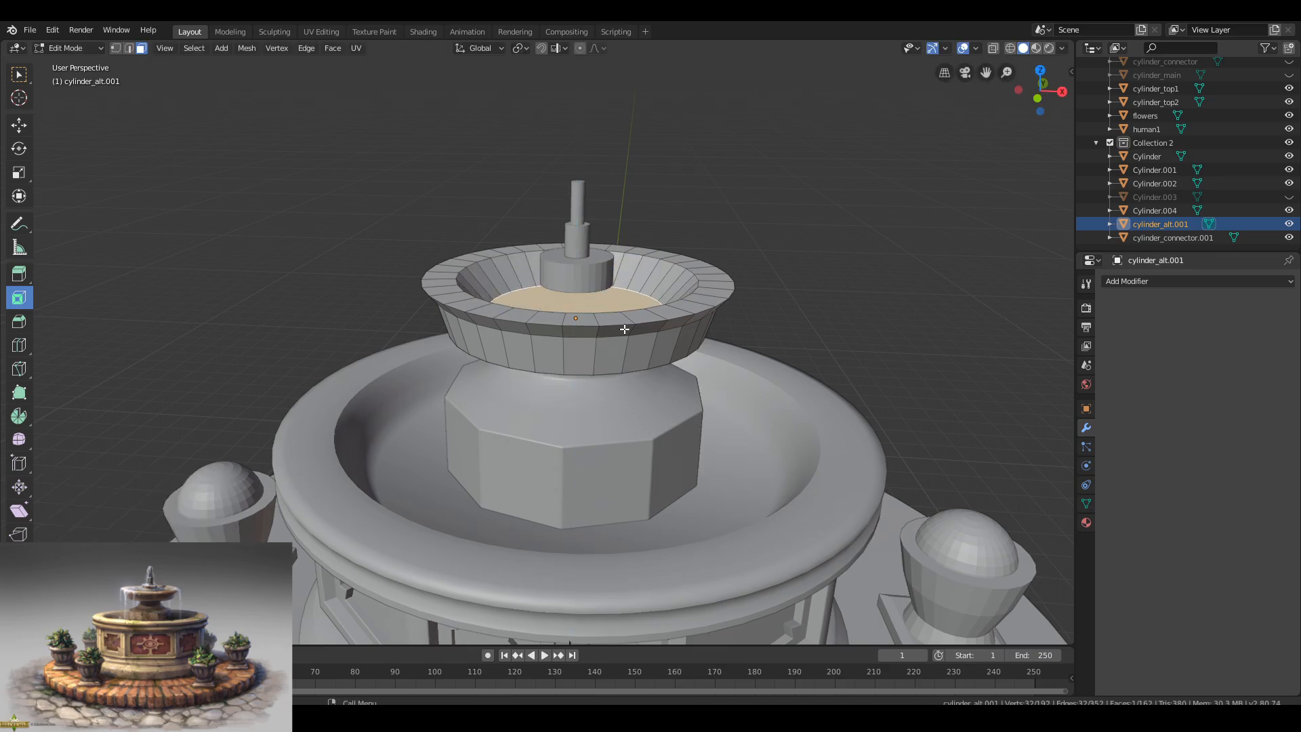
Bevel the outer rim edge of the upper basin with width 0.129 m, 2 segments and profile 0.340.
key("Tab")
scroll(659, 282, "down", 6)
scroll(618, 311, "up", 7)
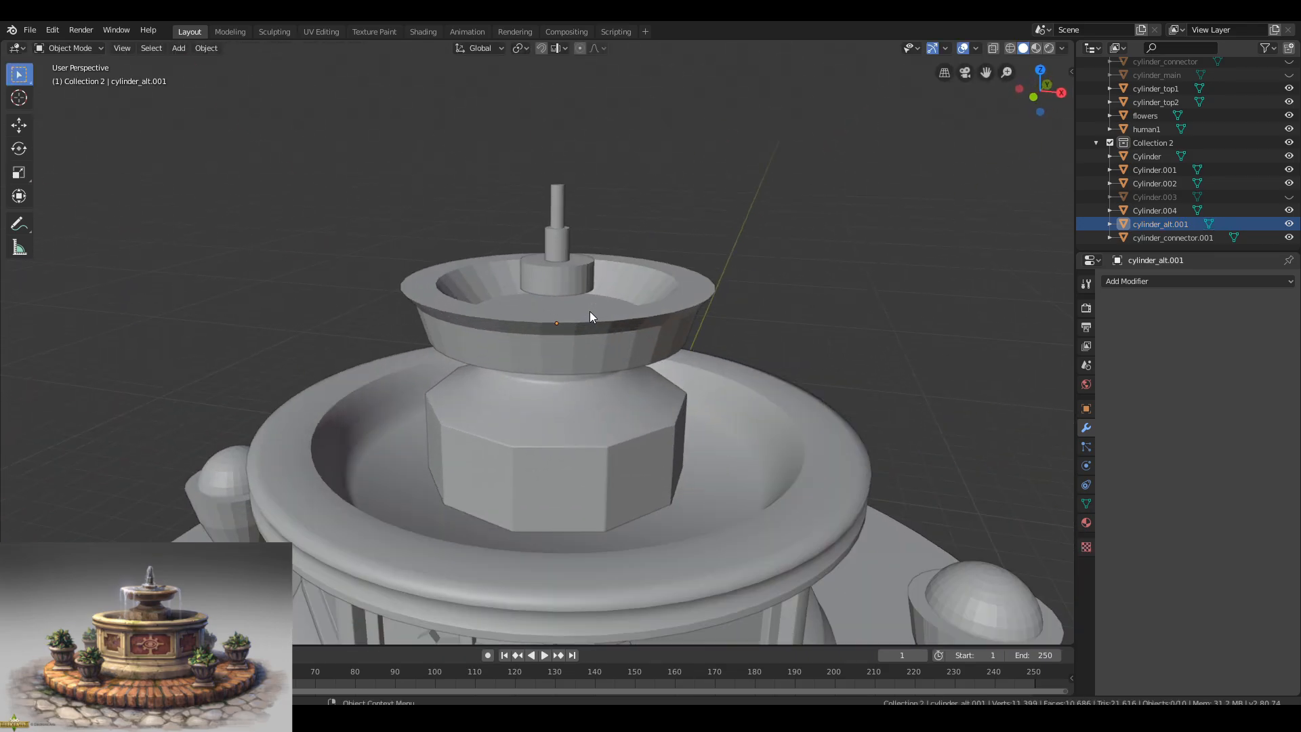
middle_click_drag(590, 311, 578, 311)
key("Tab")
left_click(481, 312, "alt")
scroll(189, 317, "up", 1)
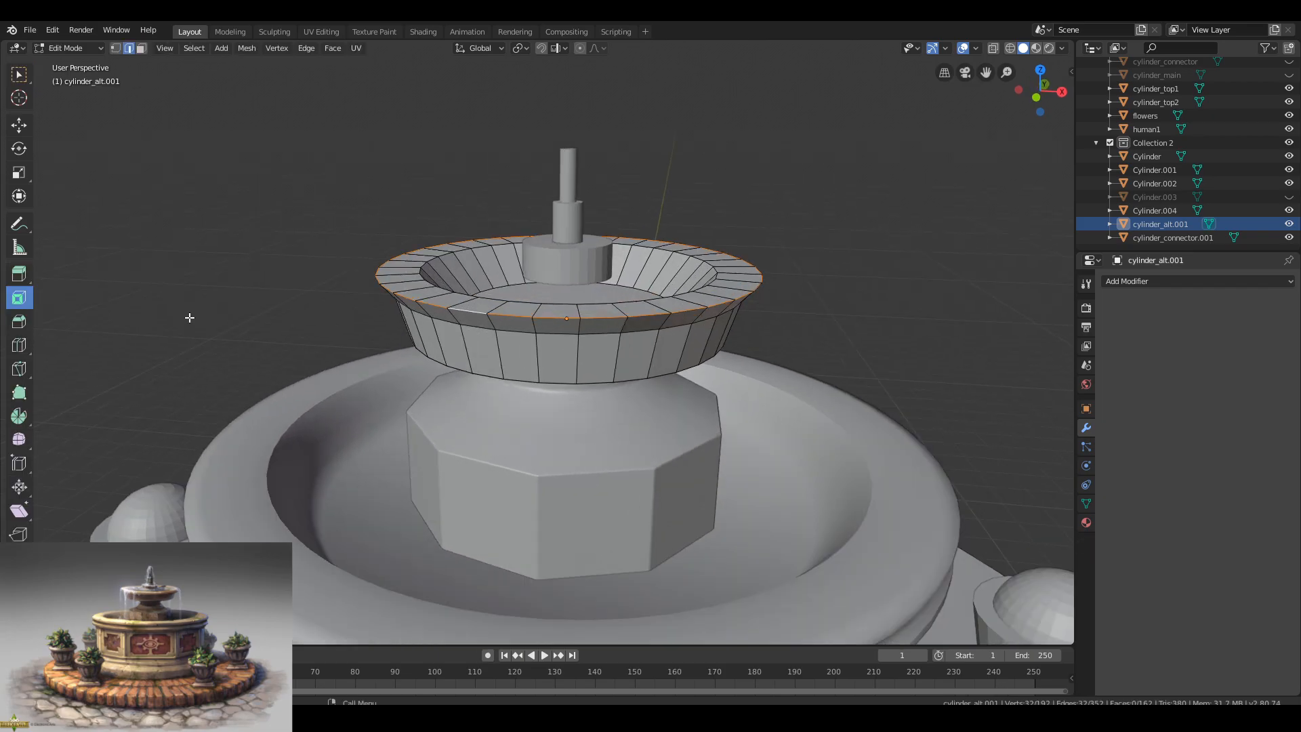
right_click(466, 324)
key("Tab")
key("Tab")
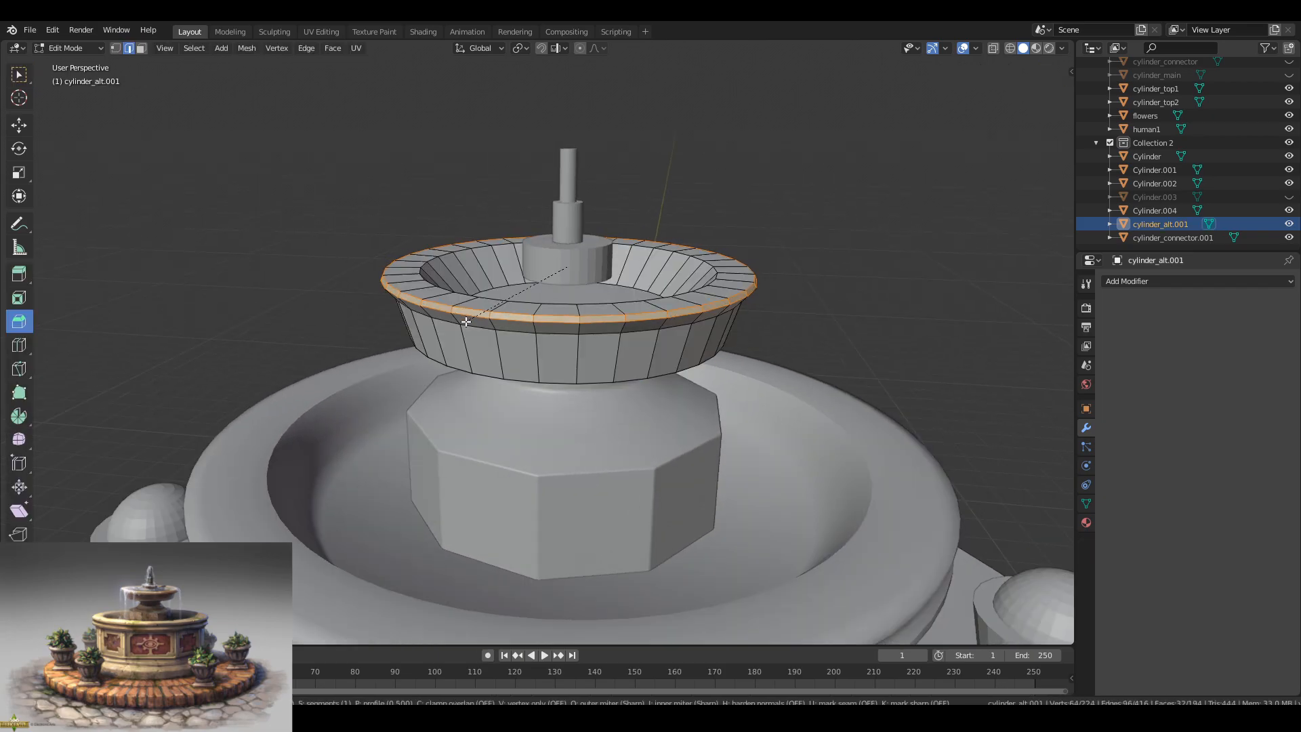
left_click(466, 325)
left_click(223, 450)
left_click_drag(181, 466, 189, 465)
scroll(425, 297, "up", 2)
middle_click_drag(426, 296, 416, 269)
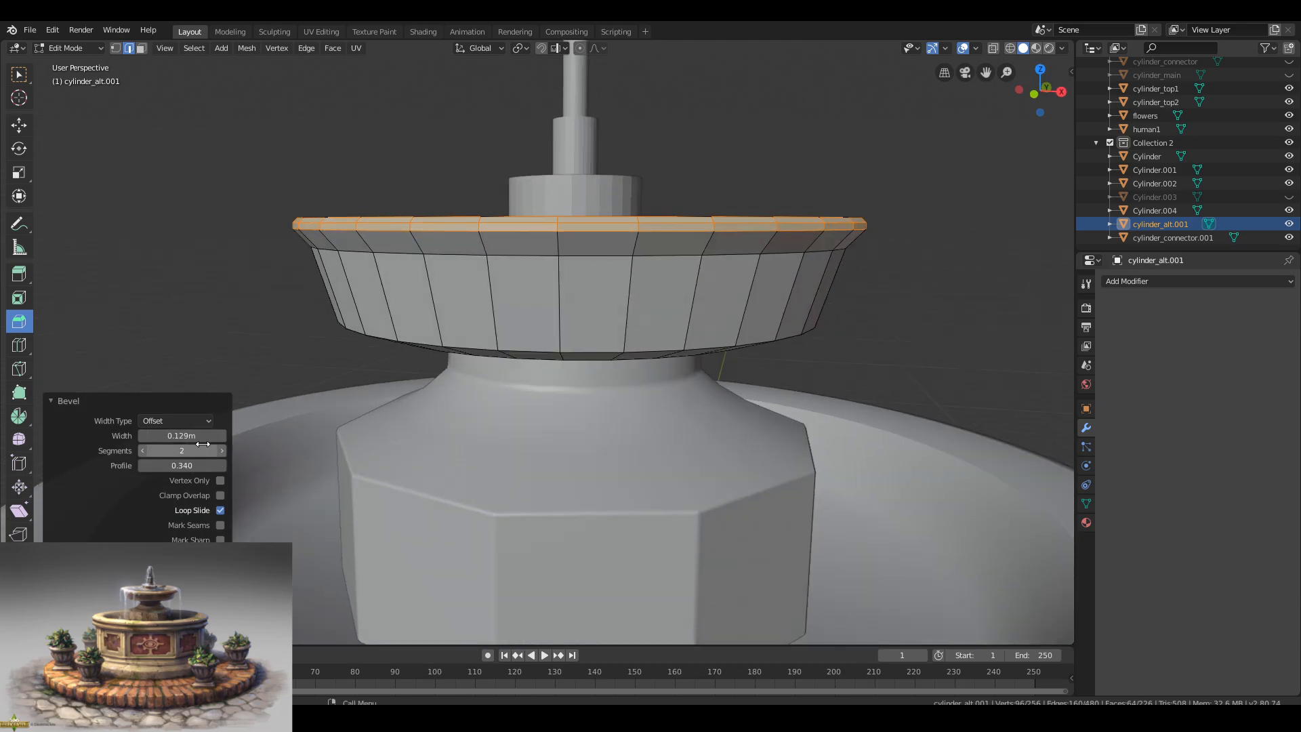
middle_click_drag(302, 398, 413, 298)
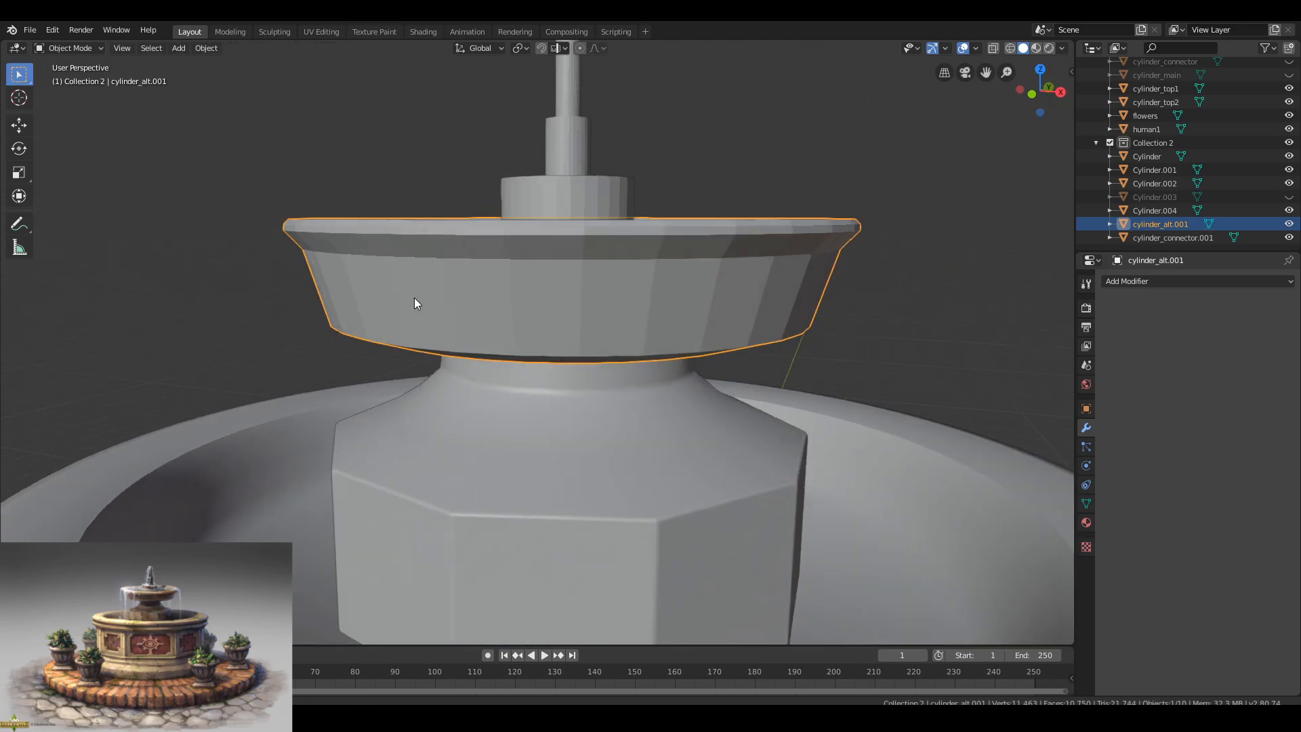
Bevel the edge loops beneath the upper basin's rim and along its inner lip.
left_click(444, 260)
left_click(444, 278)
key("Tab")
scroll(515, 288, "down", 4)
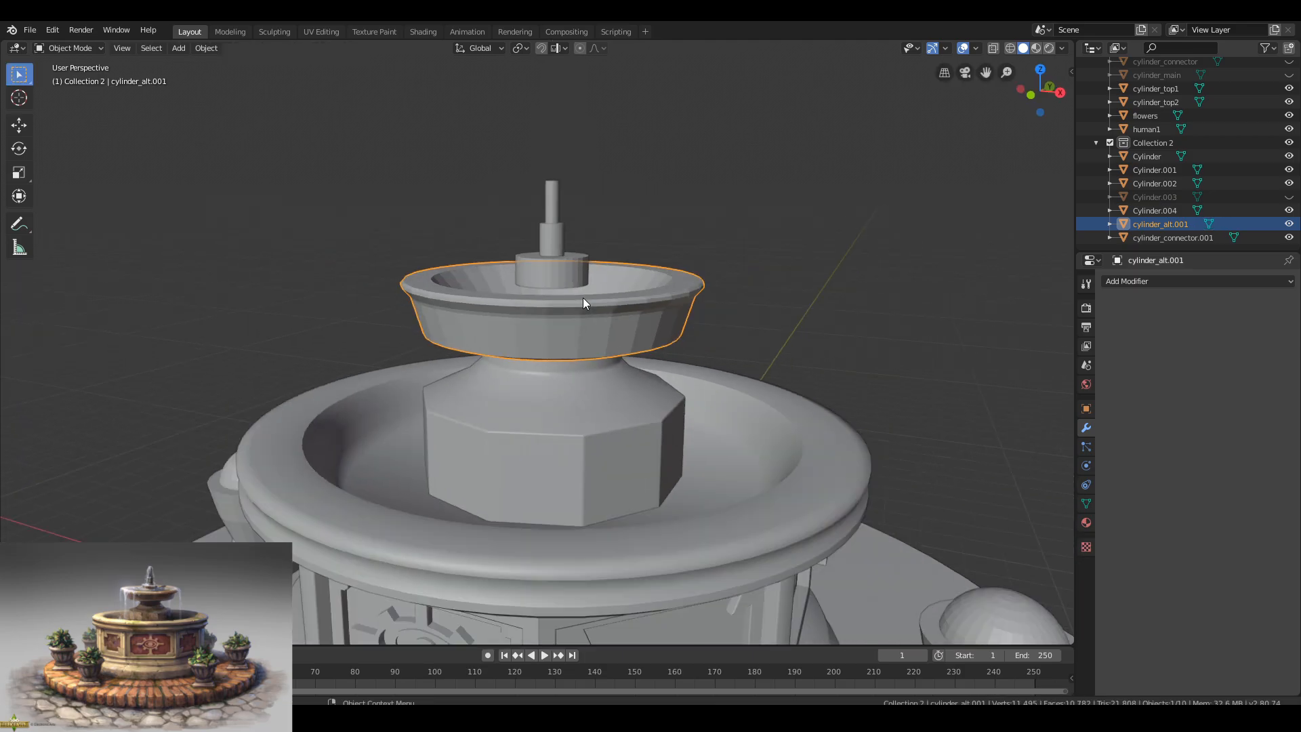
middle_click_drag(583, 298, 526, 308)
key("Tab")
scroll(436, 294, "up", 2)
left_click(329, 288)
middle_click_drag(420, 277, 576, 256)
left_click(322, 286)
Add one edge loop around the upper basin's inside wall and scale it to curve the wall.
key("ctrl+r")
left_click(470, 250)
left_click(470, 249)
scroll(597, 276, "up", 5)
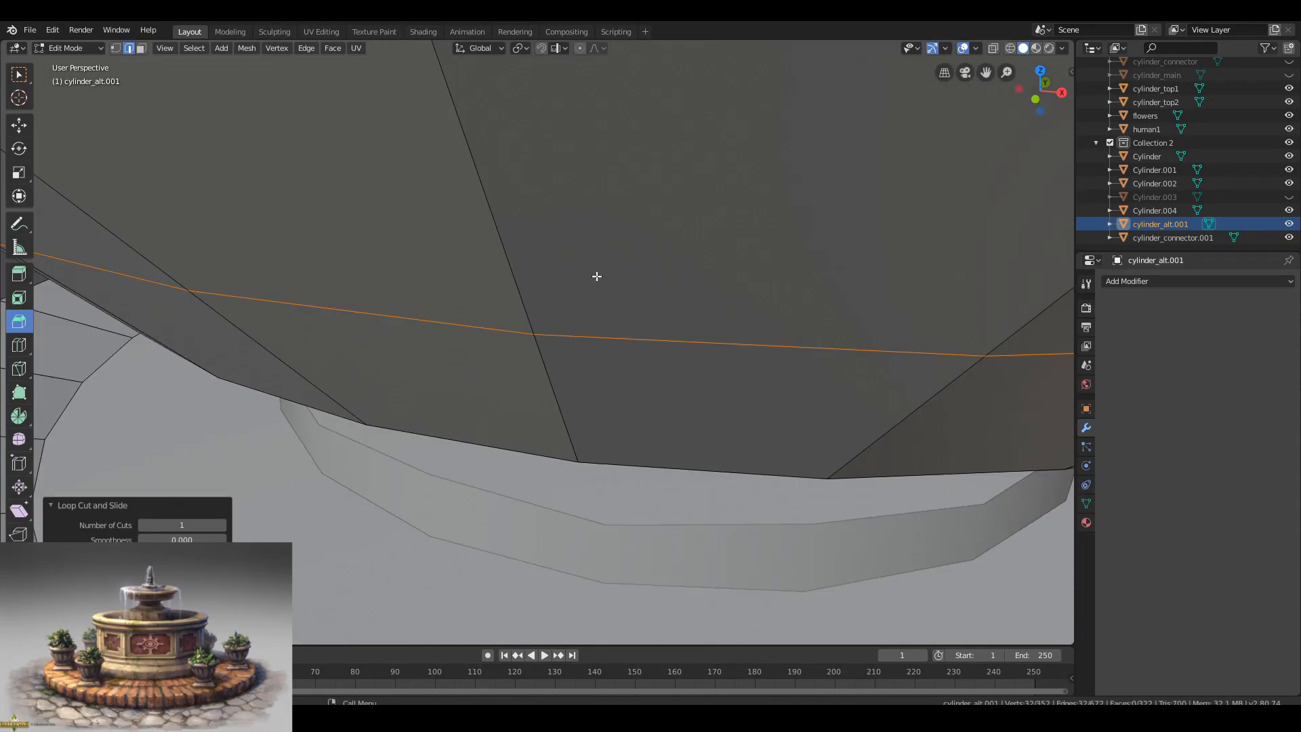
scroll(597, 276, "down", 5)
key("s")
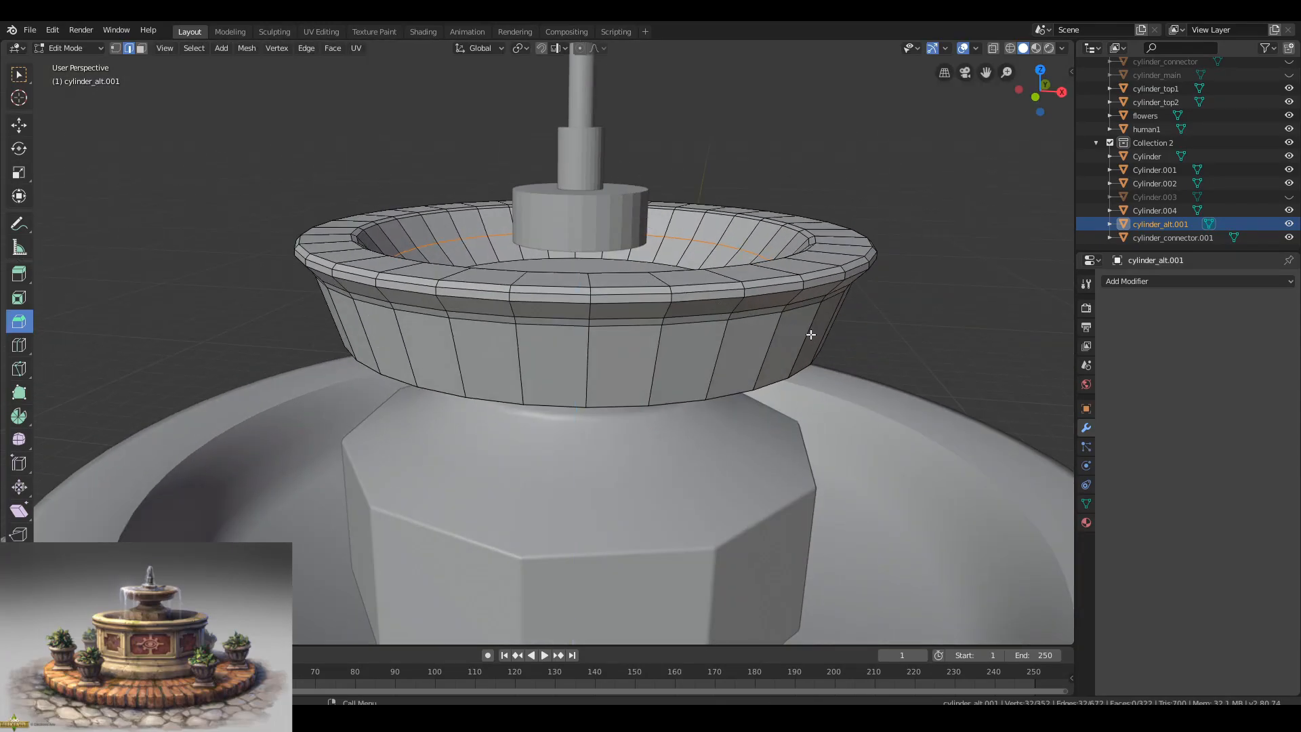
key("Tab")
middle_click_drag(810, 334, 813, 343)
Bevel the lower outer edge loop around the upper basin's underside.
key("Tab")
scroll(745, 315, "down", 3)
middle_click_drag(668, 304, 586, 273)
left_click(543, 278, "alt")
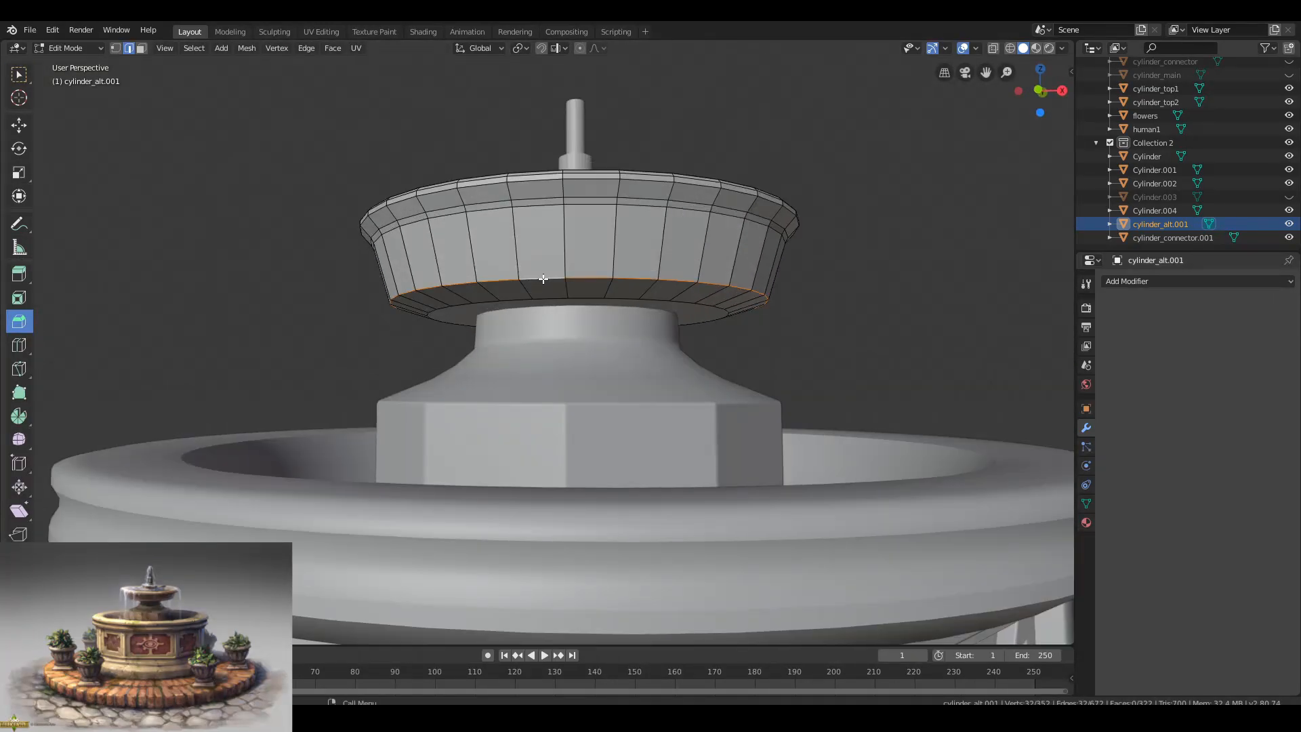
left_click(533, 286)
Shade the upper basin smooth and add a Weighted Normal modifier with Keep Sharp enabled.
key("Tab")
right_click(624, 271)
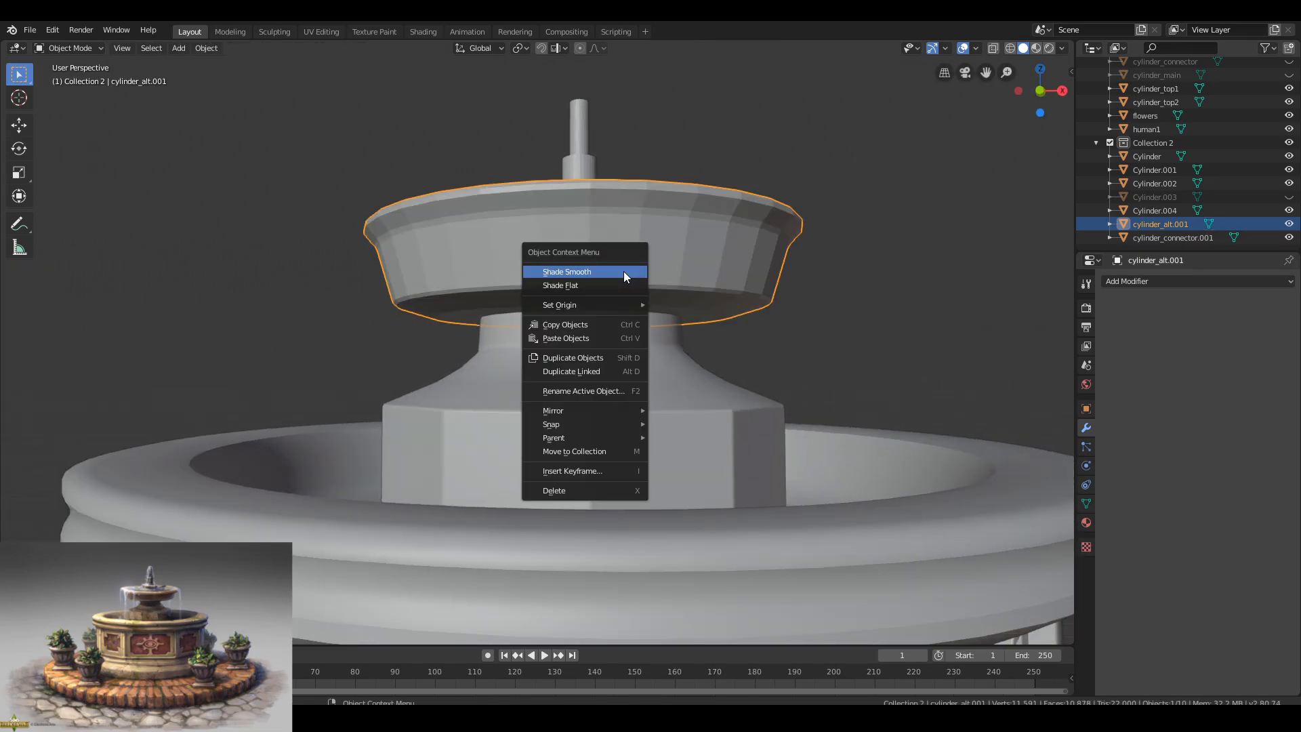
left_click(624, 271)
left_click(1086, 503)
left_click(1086, 428)
left_click(1138, 281)
left_click(915, 369)
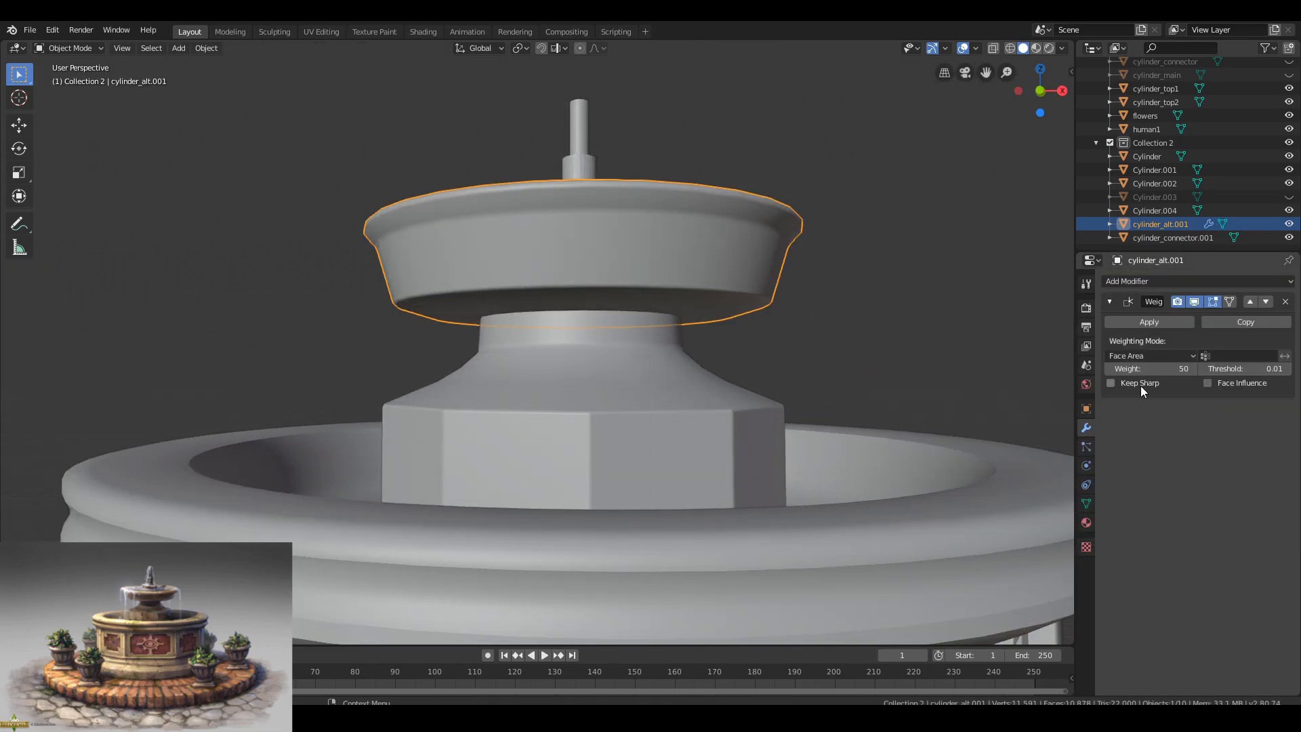
left_click(1137, 383)
middle_click_drag(712, 276, 678, 317)
scroll(701, 332, "down", 1)
scroll(701, 337, "down", 2)
Step back from the modifier edits and inset the floor face inside the upper basin by about 0.41.
key("ctrl+z")
key("ctrl+z")
key("ctrl+z")
key("ctrl+z")
key("ctrl+z")
scroll(526, 307, "up", 5)
key("3")
left_click(546, 308)
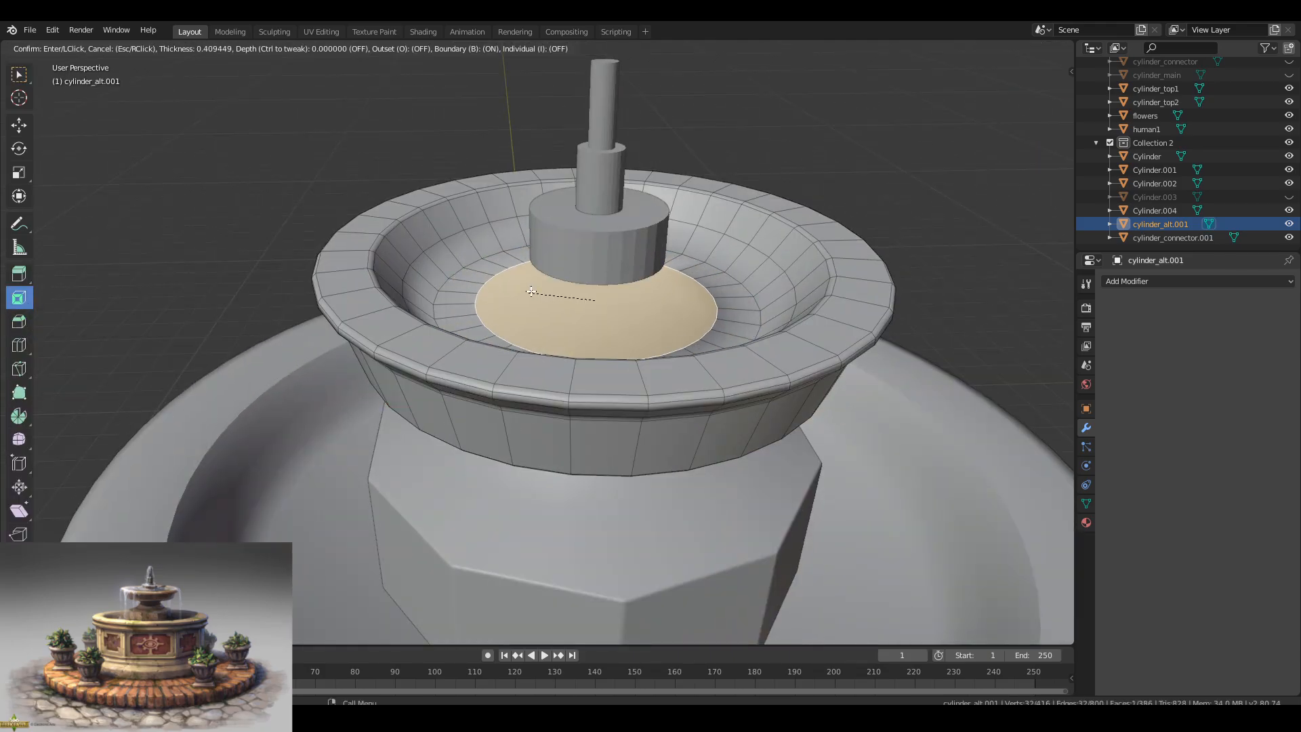
Apply the normal-correcting modifier to the upper basin with its inset floor.
key("ctrl+shift+z")
key("ctrl+shift+z")
key("ctrl+shift+z")
scroll(607, 331, "down", 6)
middle_click_drag(607, 331, 475, 308)
left_click(1169, 323)
left_click(685, 294)
Extend the spout's wide base cylinder vertically along Z toward the upper basin's floor.
scroll(718, 318, "down", 2)
middle_click_drag(738, 336, 540, 198)
left_click(538, 221)
key("KP_Decimal")
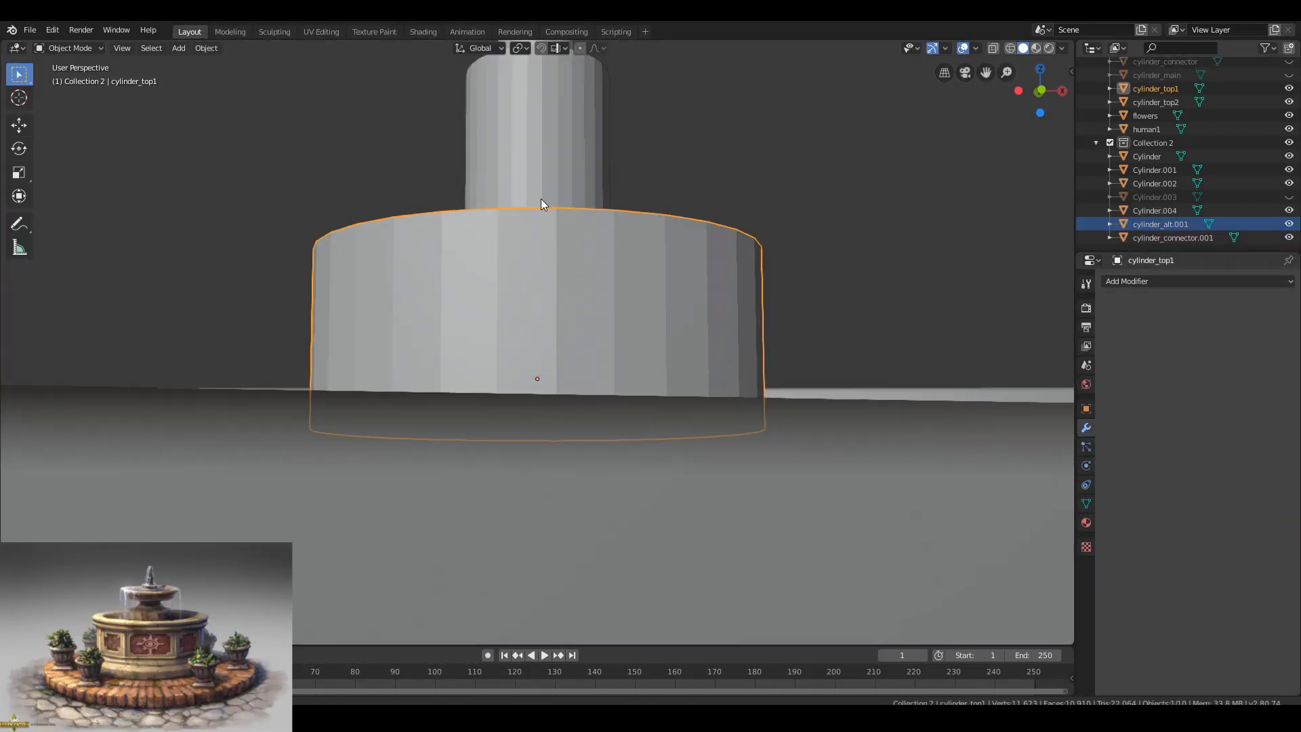
key("Tab")
left_click(587, 369)
middle_click_drag(586, 369, 596, 474)
scroll(596, 407, "down", 7)
key("g")
key("z")
left_click(709, 233)
Check the whole fountain with the new upper basin and save the project file.
key("Tab")
scroll(709, 238, "down", 3)
middle_click_drag(708, 238, 679, 242)
key("ctrl+s")
Open the central column for editing in the UV Editing workspace and assign the trimsheet material to it.
left_click(573, 294)
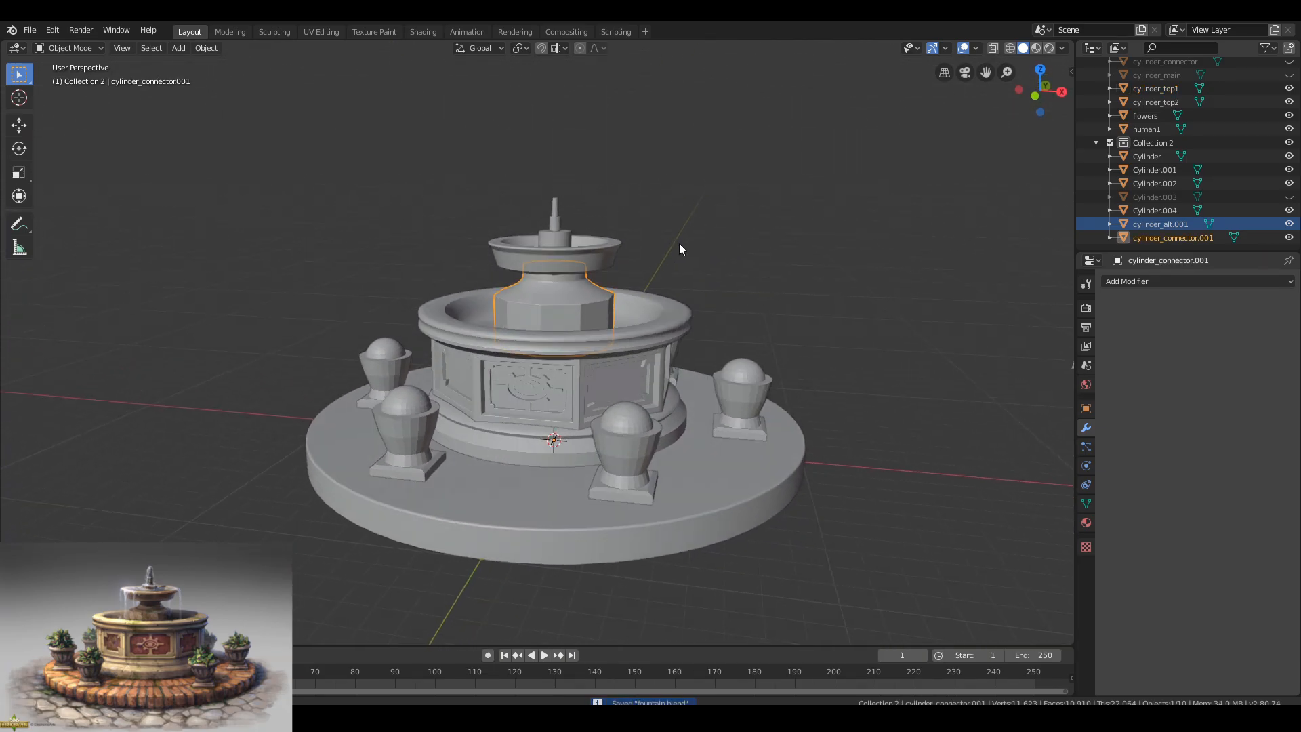
left_click(321, 31)
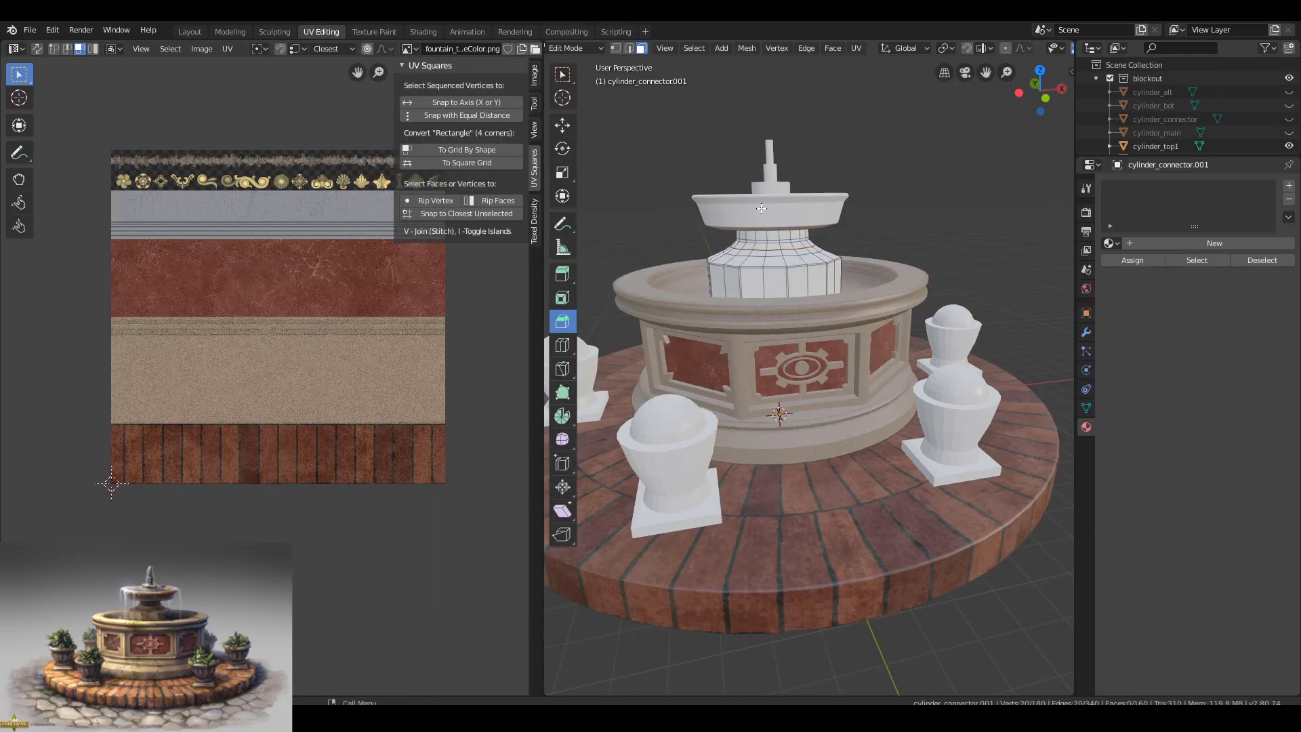
key("KP_Decimal")
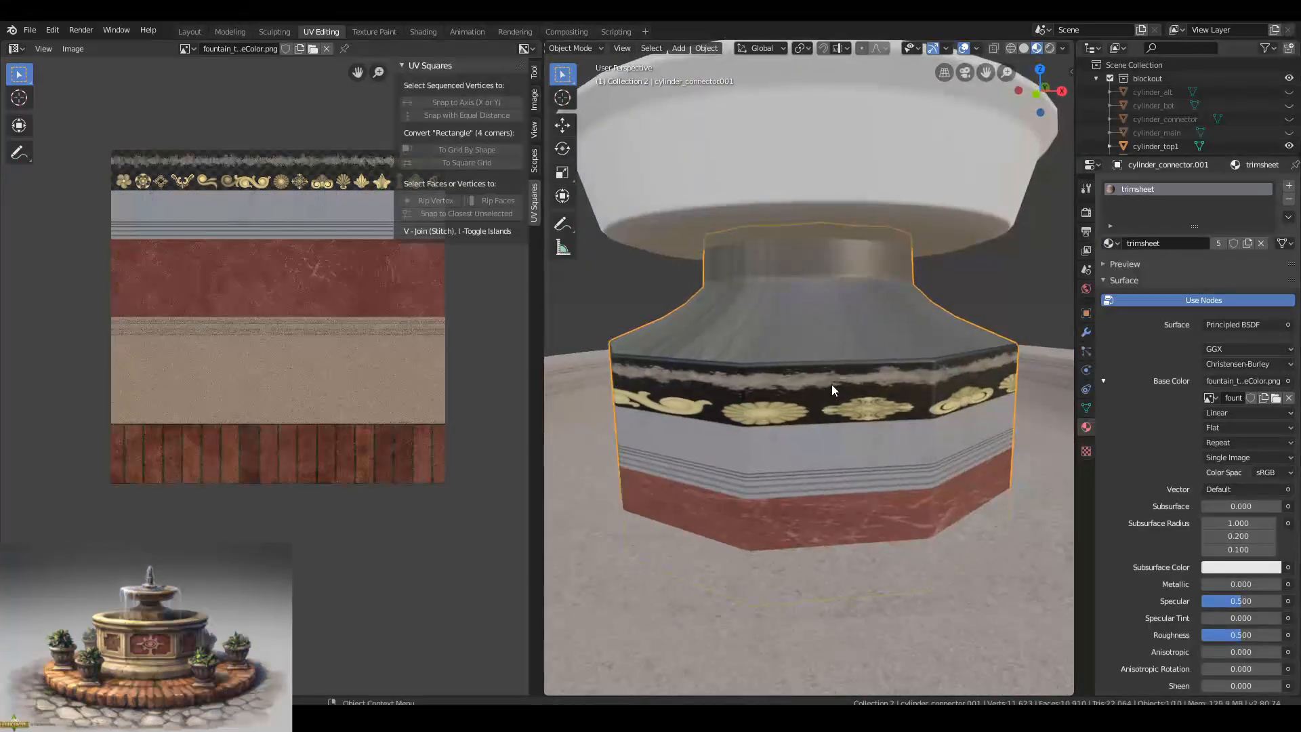
key("Tab")
scroll(792, 427, "up", 3)
scroll(884, 295, "down", 3)
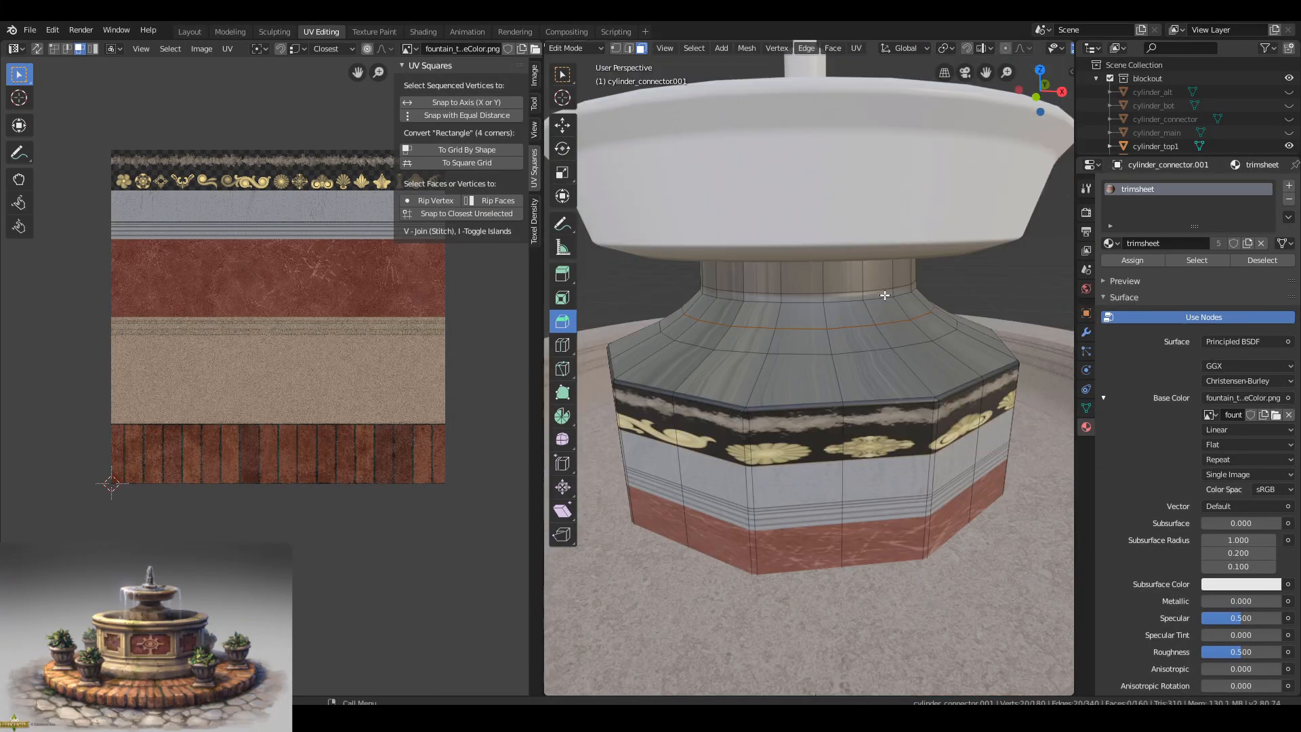
Raise the central column's bottom edge loop along Z toward the lower basin's floor.
left_click(998, 49)
left_click(802, 615, "alt")
key("g")
key("z")
middle_click_drag(802, 615, 828, 486)
left_click(888, 569)
Mark a seam around the column's top edge loop and select its bottom edge loop.
left_click(793, 230, "alt")
key("ctrl+e")
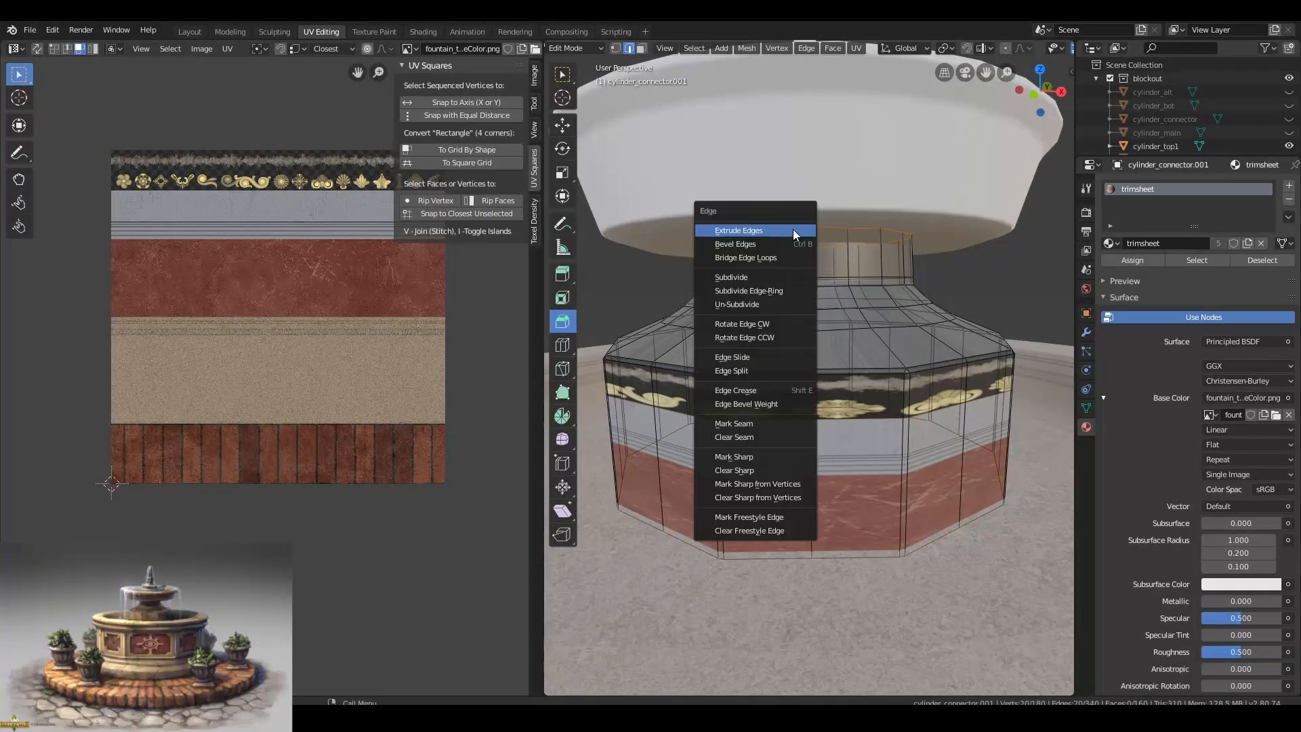
left_click(778, 424)
left_click(777, 558, "alt")
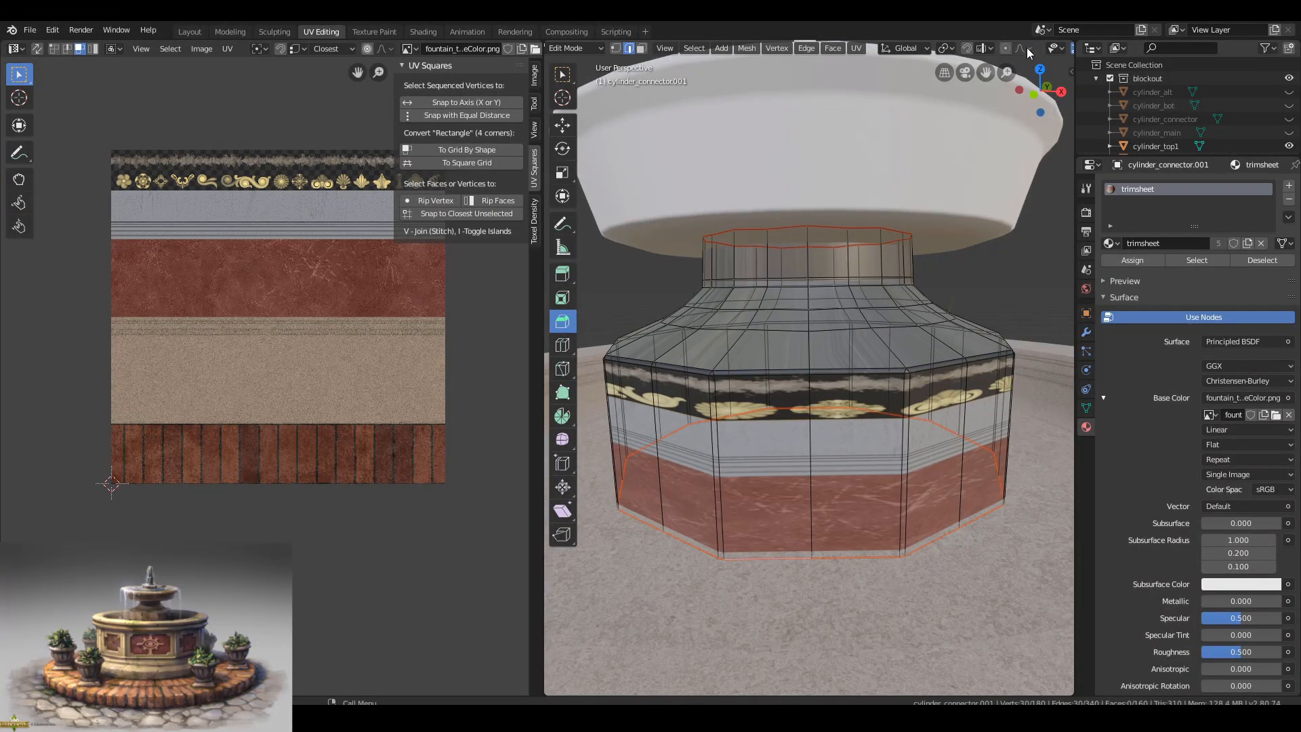
scroll(1027, 47, "down", 5)
left_click(998, 49)
Unwrap all of the column's faces and straighten the resulting circular UV layout into a rectangular grid.
key("Tab")
key("a")
left_click(845, 346)
key("Tab")
key("3")
key("a")
key("a")
key("u")
left_click(473, 157)
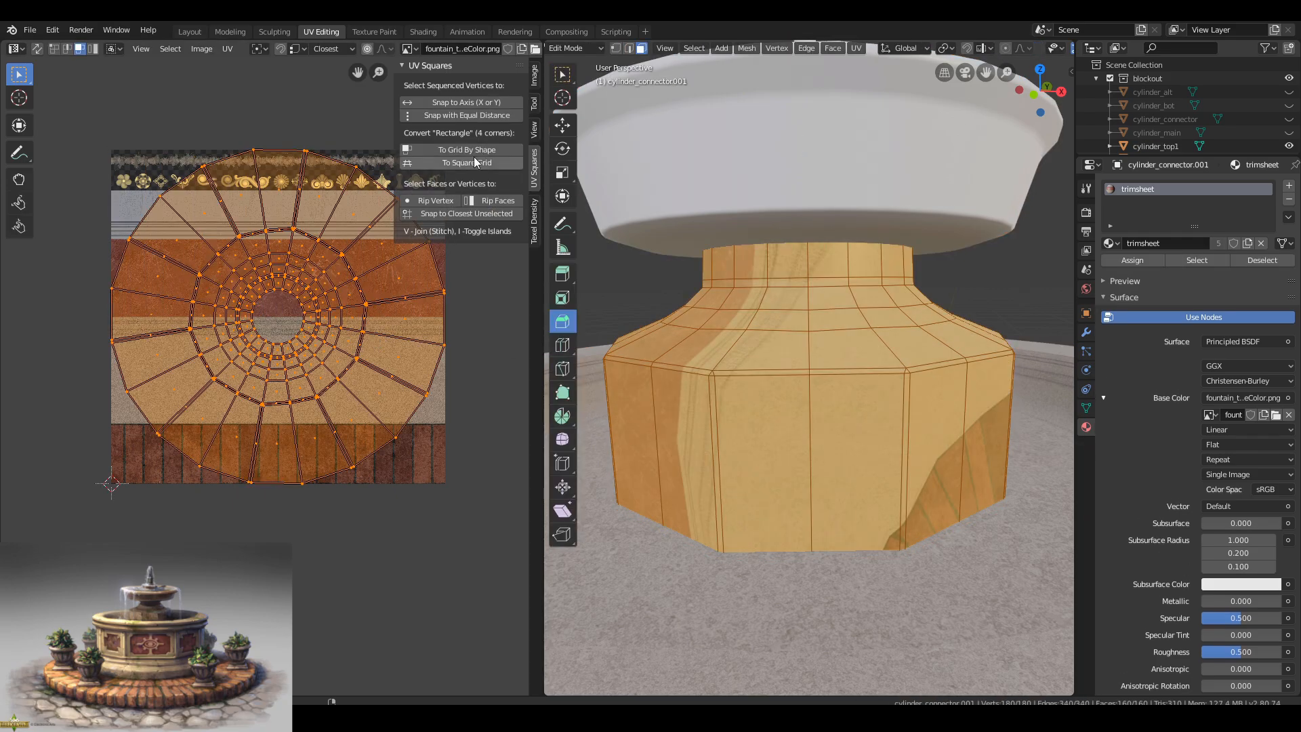
left_click(476, 162)
scroll(341, 377, "down", 1)
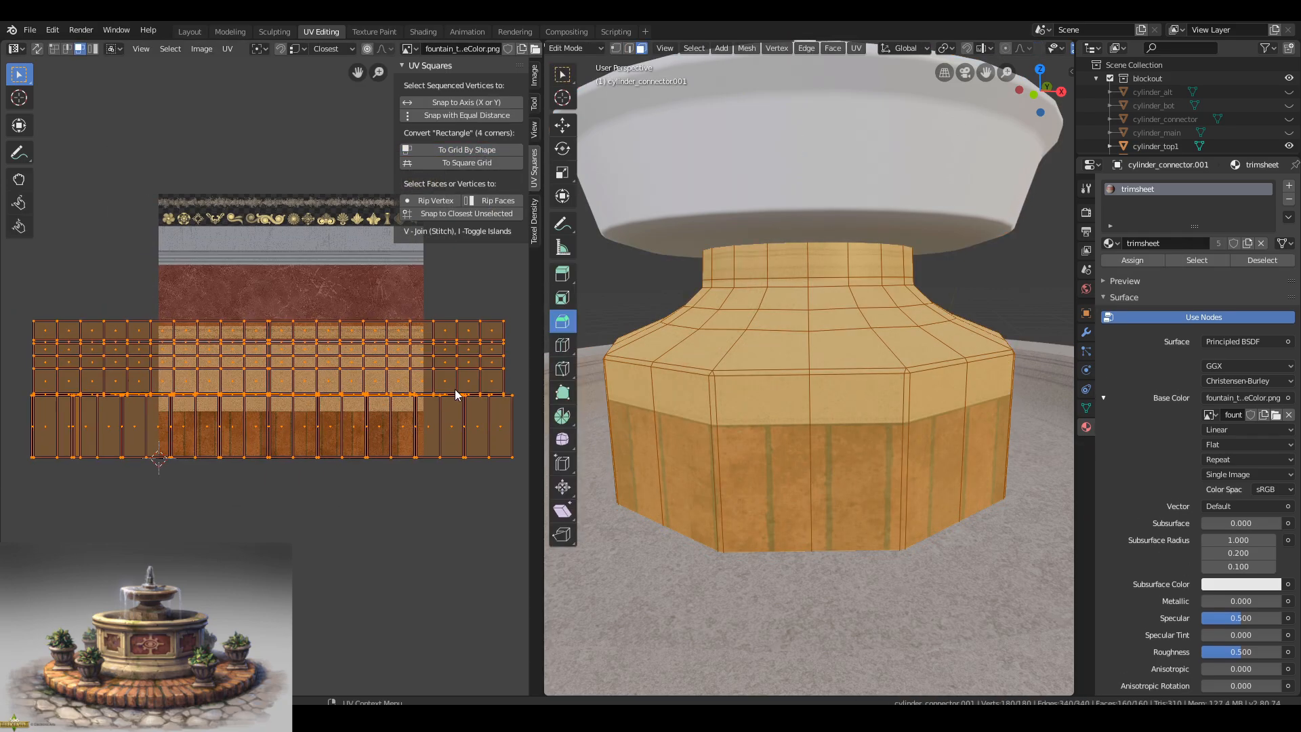
Move the column's straightened UV grid above the trimsheet and select its upper rows.
key("g")
left_click(321, 113)
middle_click_drag(321, 114, 356, 232)
scroll(279, 201, "down", 2)
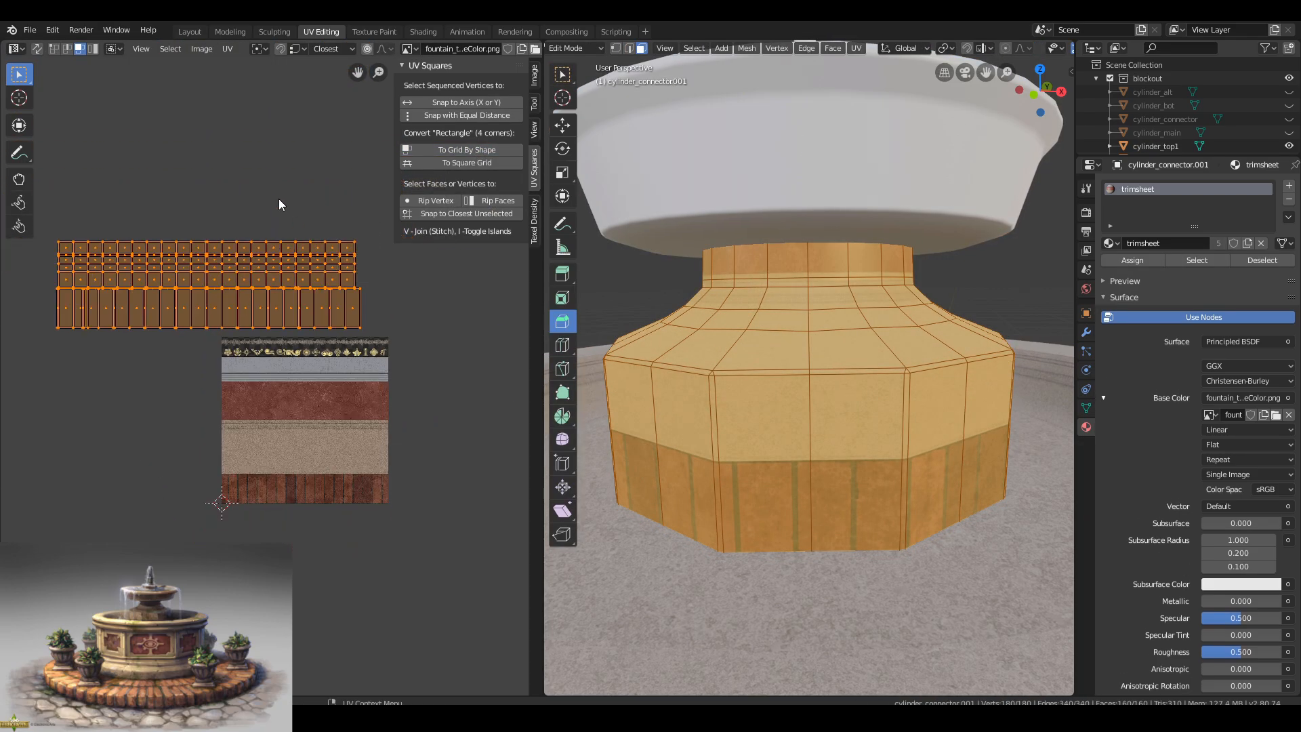
right_click(366, 232)
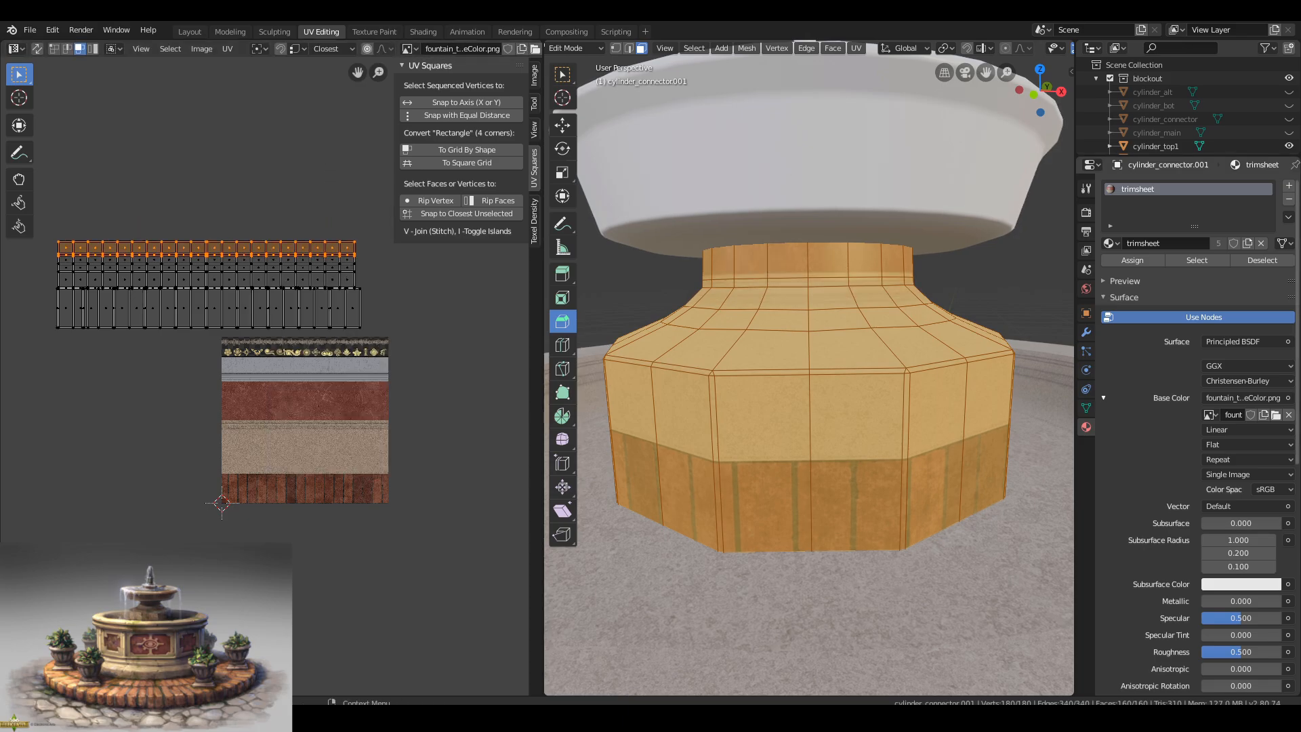
key("Tab")
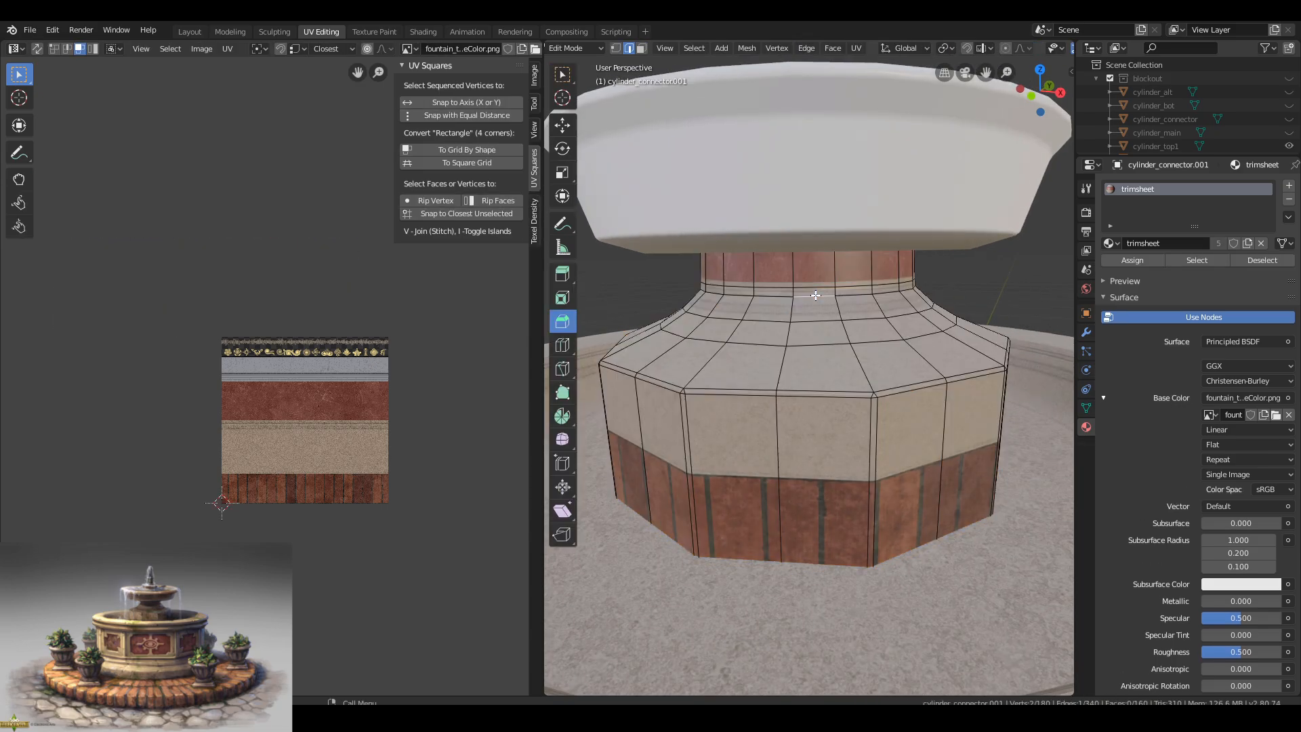
Mark a seam around the edge loop at the base of the column's neck.
key("ctrl+e")
left_click(816, 296)
key("Tab")
key("Tab")
key("3")
left_click(871, 330)
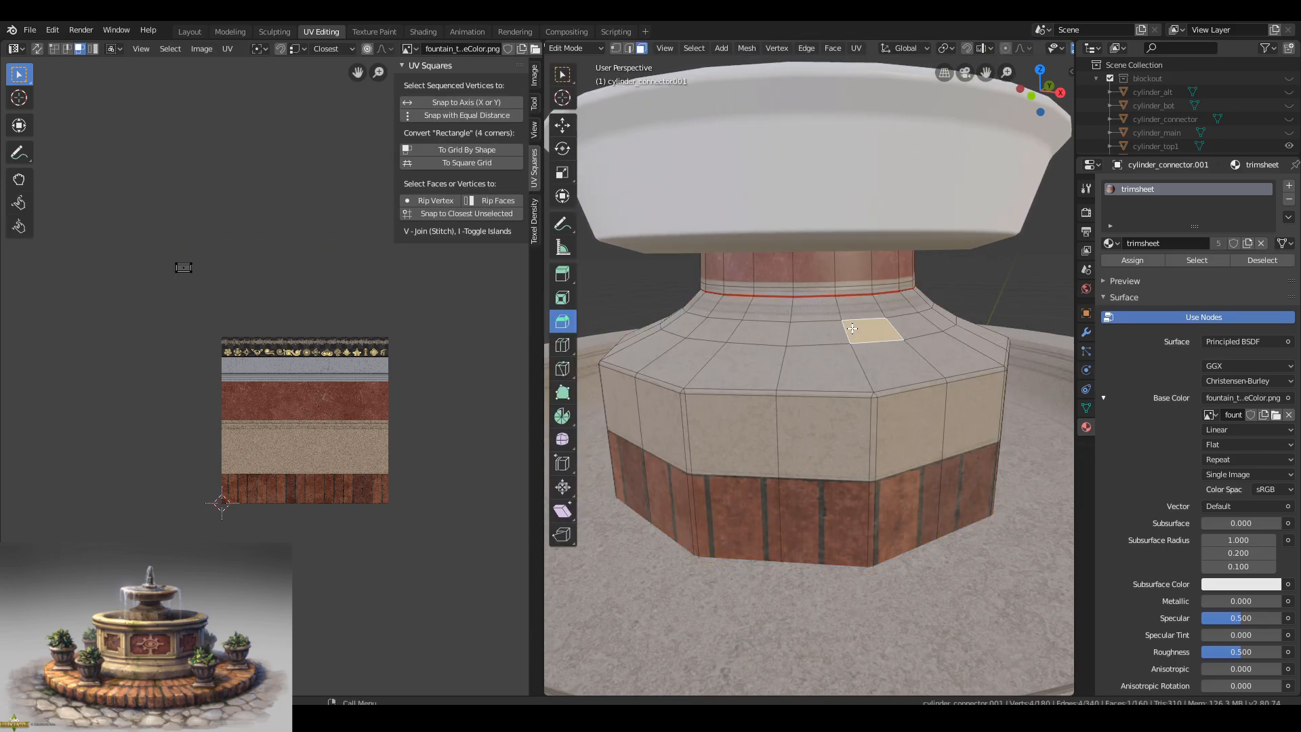
key("a")
key("alt+a")
left_click(36, 48)
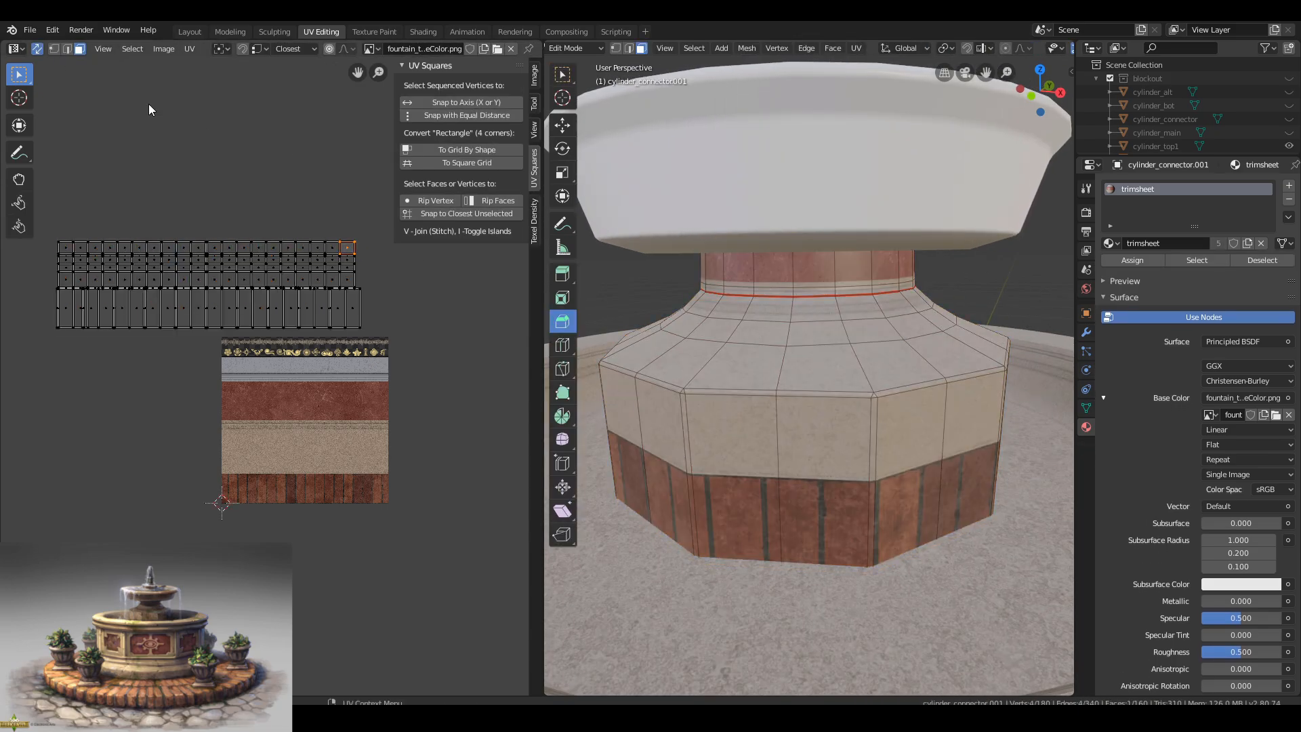
left_click(36, 48)
Select the neck's faces up to the seam, unwrap them, and move the ring-shaped UV island above the trimsheet.
left_click(760, 278)
key("l")
key("a")
left_click(349, 250)
key("a")
left_click(817, 281)
key("l")
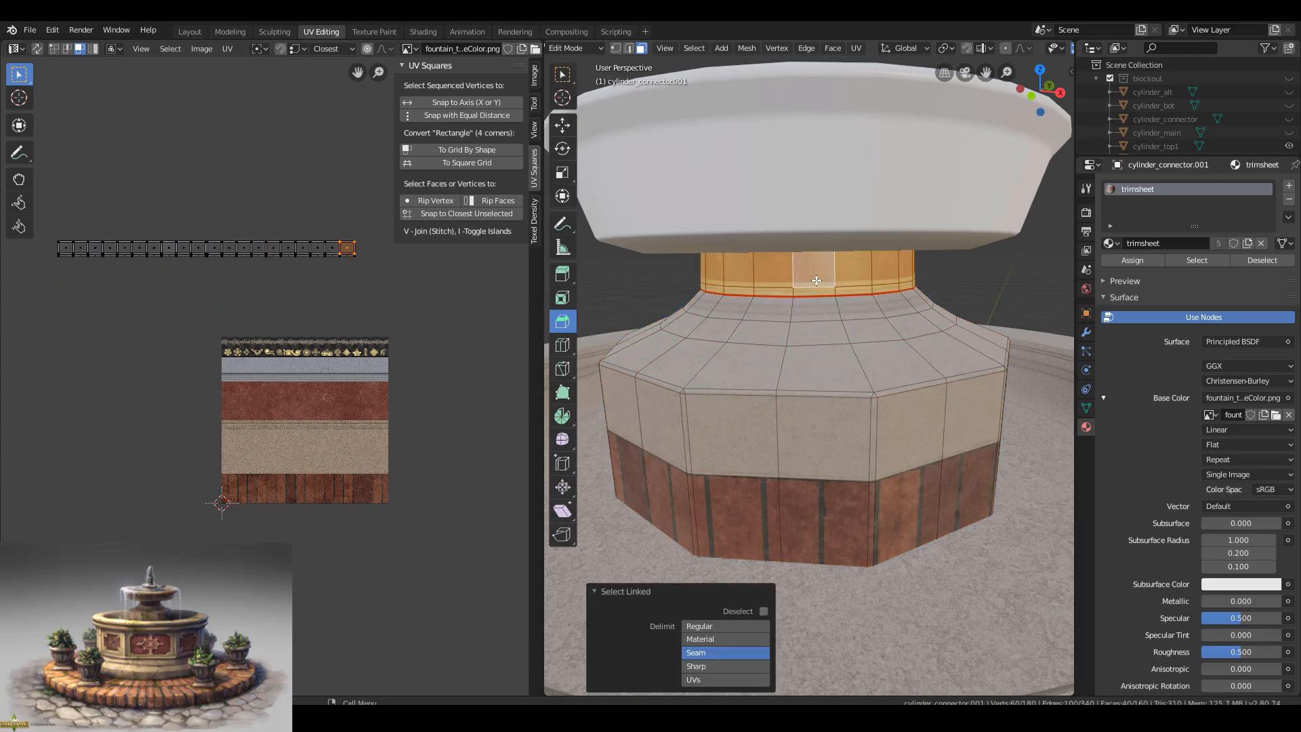
key("a")
key("u")
key("g")
left_click(219, 133)
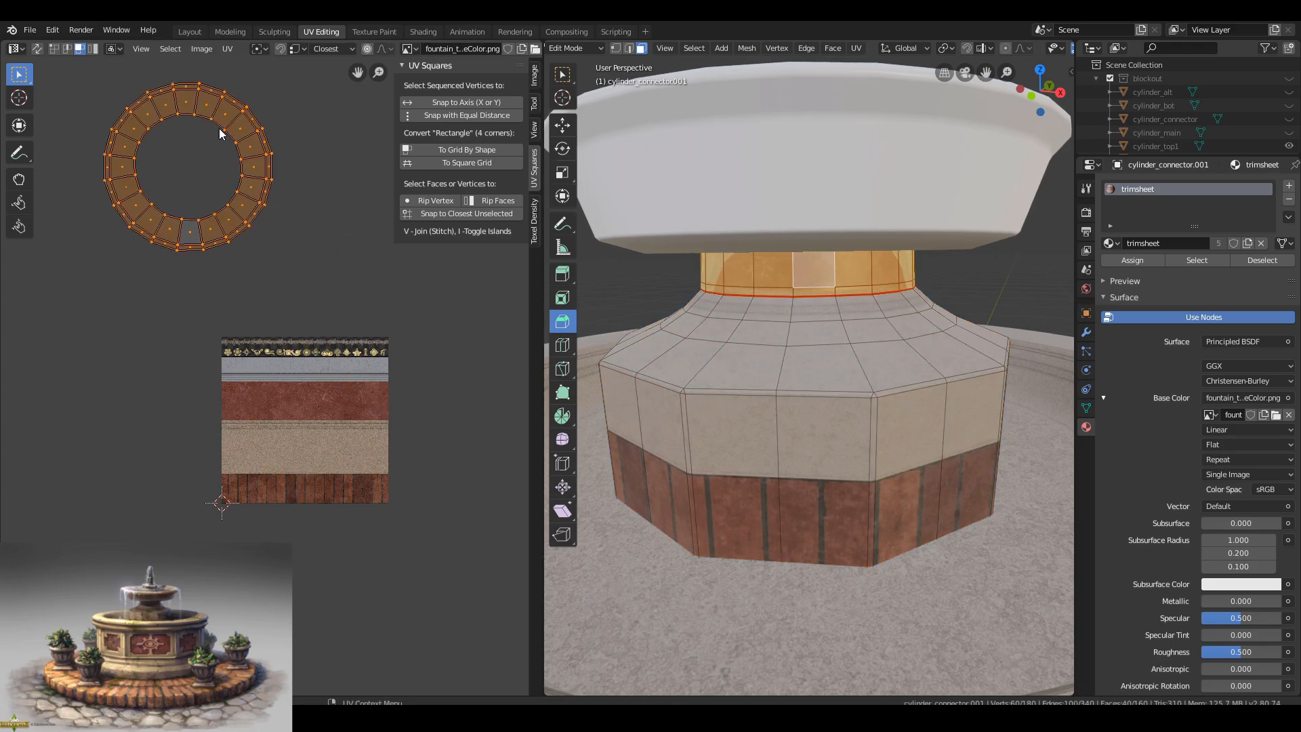
Unwrap the column's lower body below the neck seam and move its UV island beside the trimsheet.
left_click(744, 368)
key("l")
key("a")
key("u")
key("a")
scroll(409, 320, "down", 2)
key("l")
key("g")
left_click(199, 400)
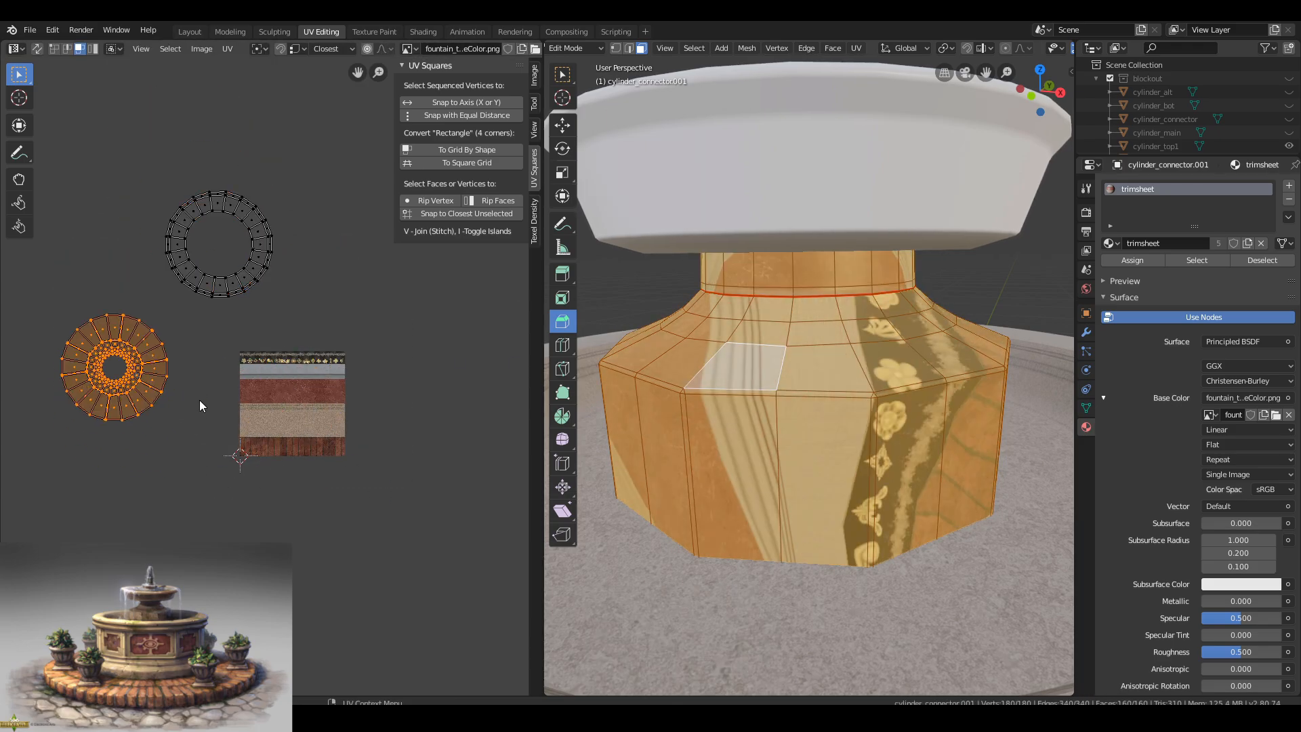
Try straightening the neck and body UV islands into grids by shape, and undo the conversion.
left_click(453, 153)
left_click_drag(331, 135, 164, 321)
left_click(453, 150)
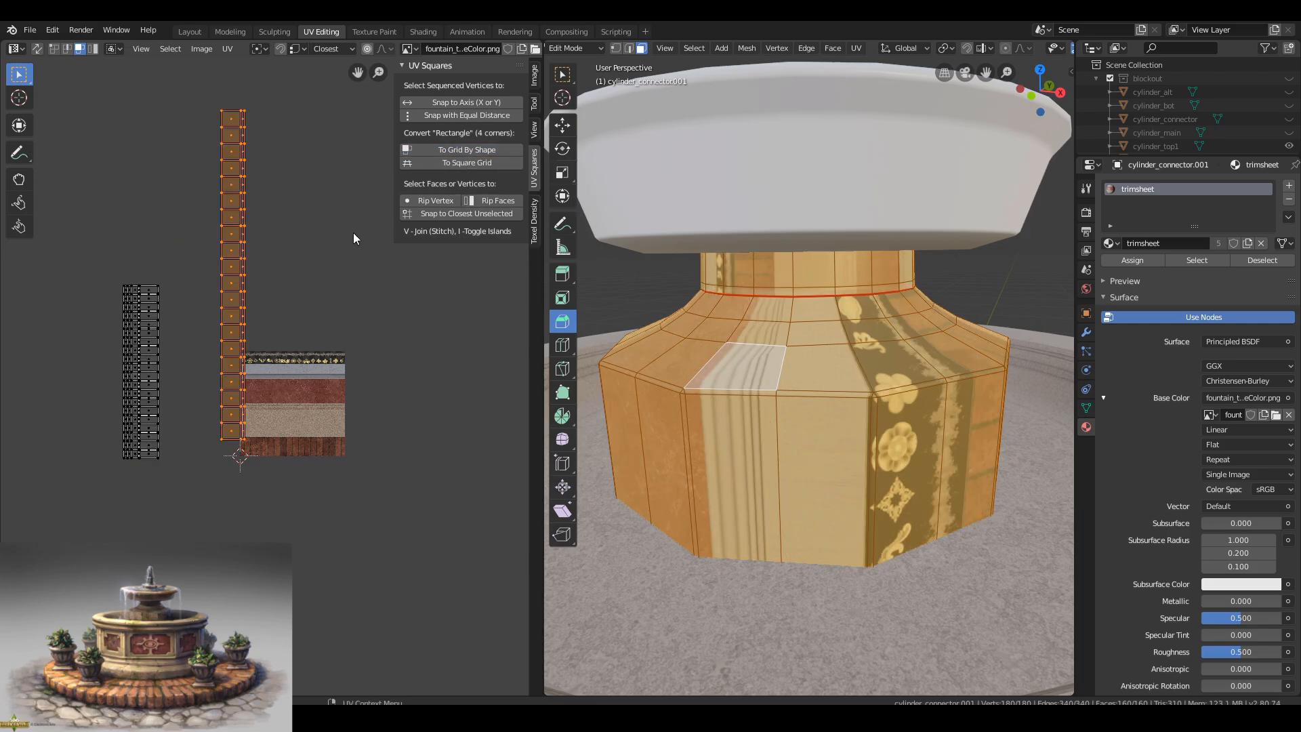
key("s")
right_click(307, 287)
key("ctrl+z")
key("ctrl+z")
key("ctrl+z")
key("ctrl+z")
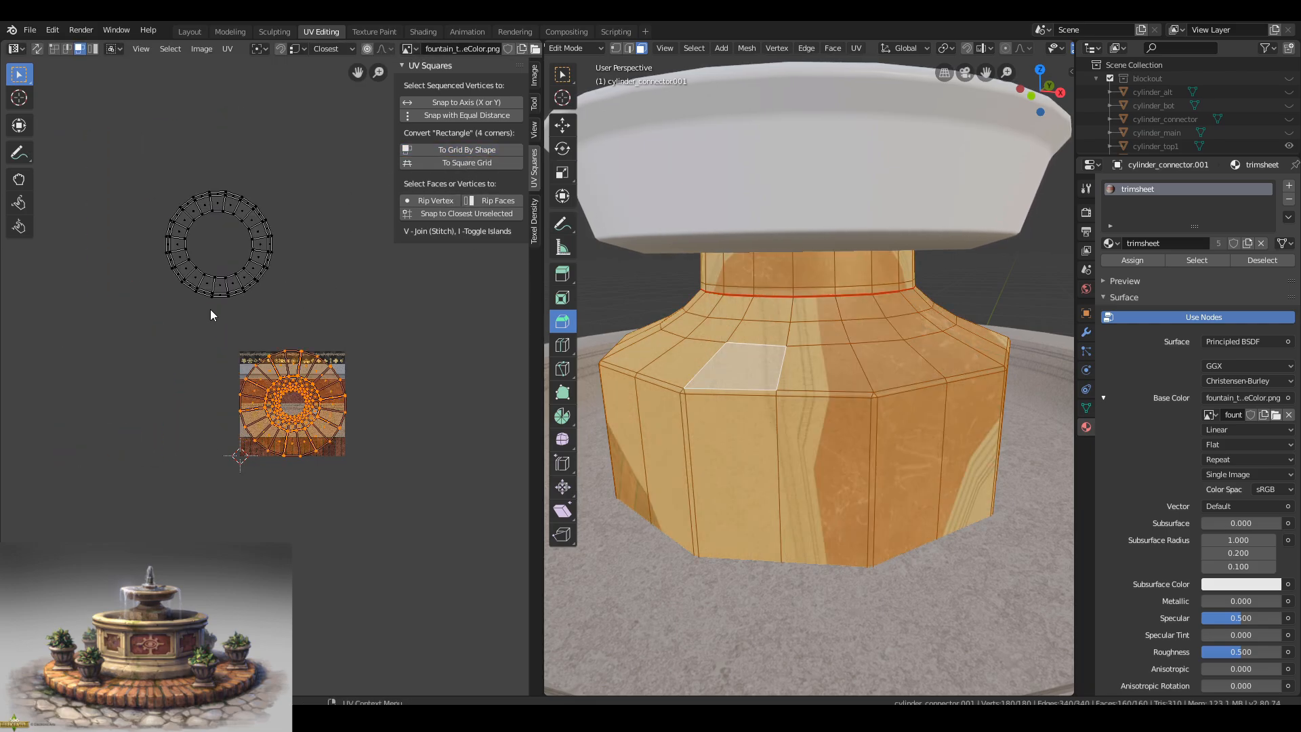
Straighten the neck and body UV islands into rectangular grids and line the neck strip up beside the body strip.
key("a")
key("u")
left_click(476, 163)
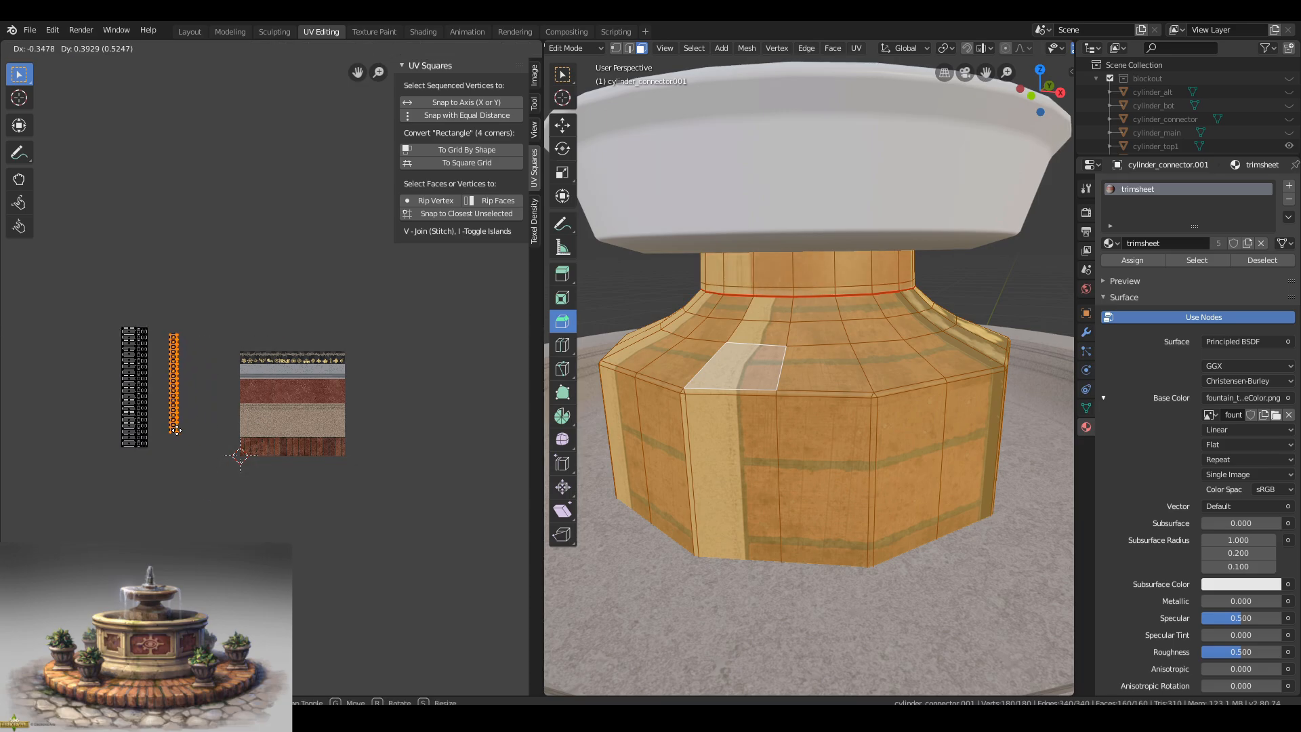
left_click(176, 430)
scroll(176, 430, "up", 5)
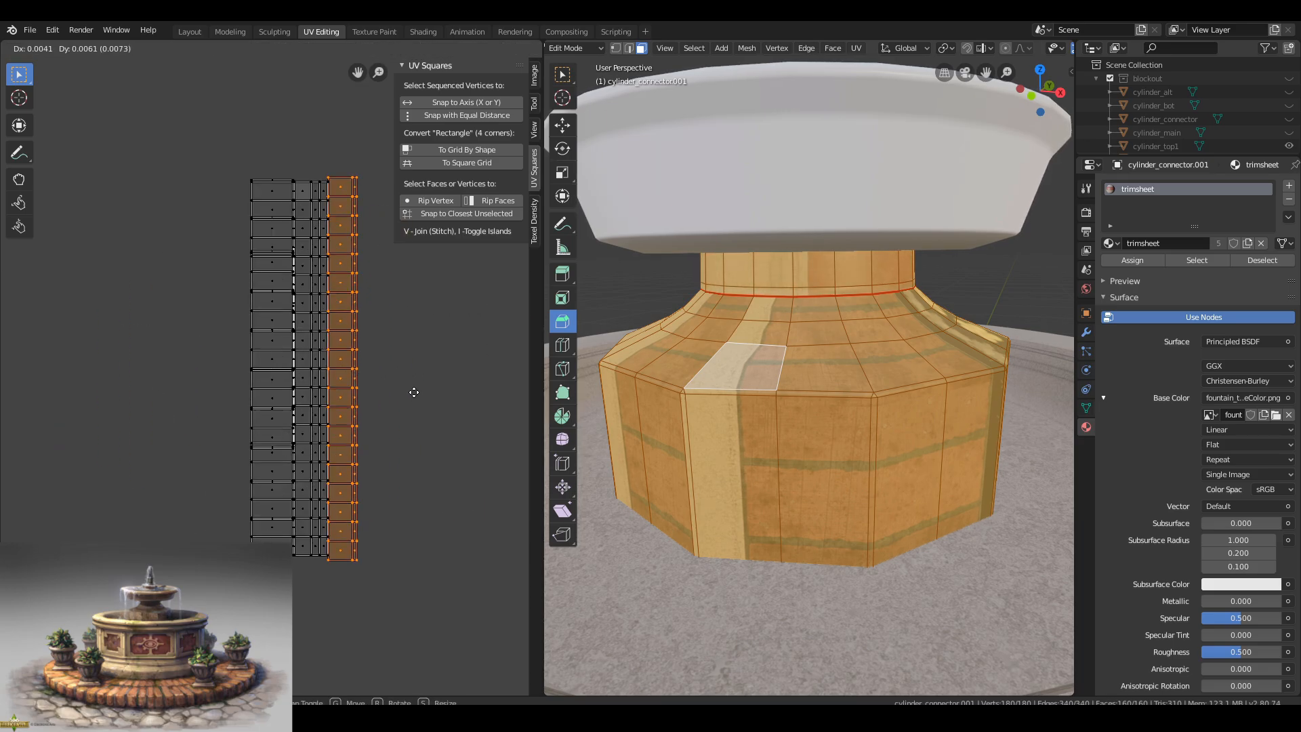
scroll(414, 393, "down", 3)
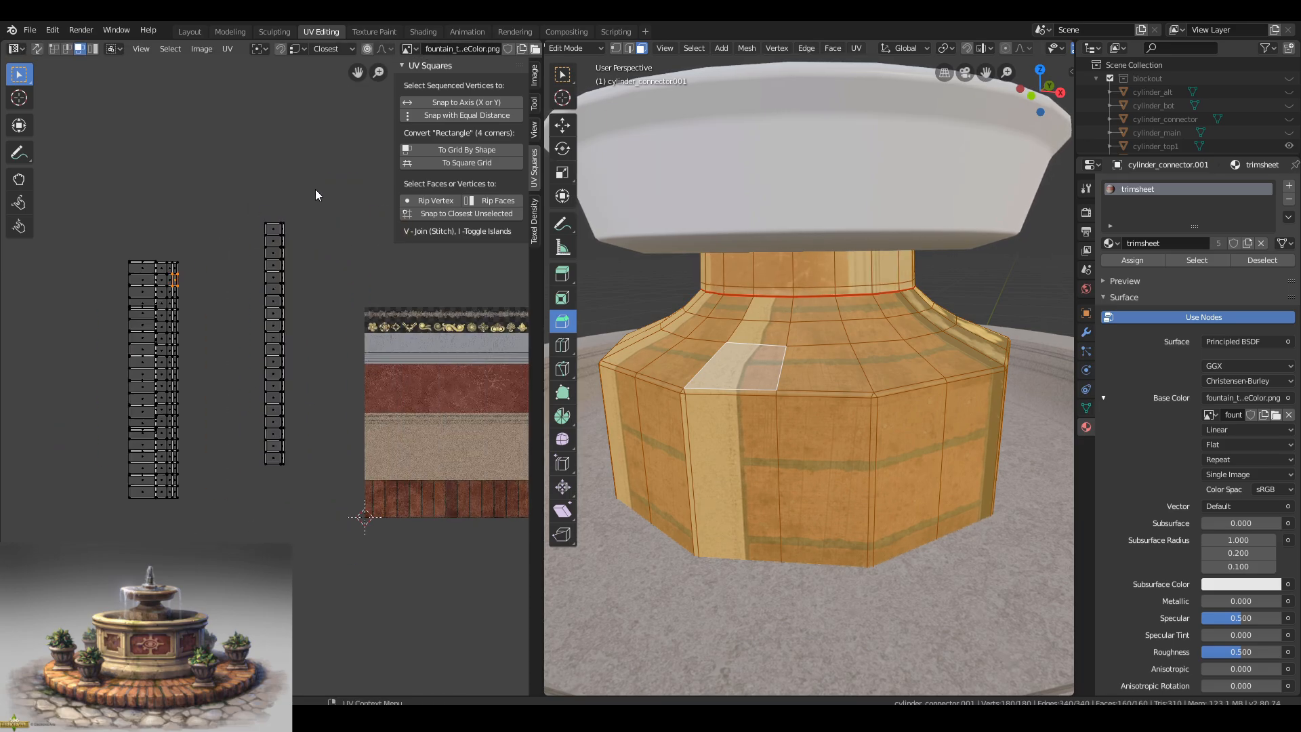
Separate the two column UV strips, then move the body's strip onto the trimsheet and rotate it 90 degrees.
key("l")
key("g")
left_click(297, 219)
key("l")
key("g")
left_click(414, 488)
key("r")
key("9")
key("0")
key("Return")
Position the body's UV grid over the trimsheet's beige stone band and scale it to the band's height.
middle_click_drag(414, 464, 220, 444)
scroll(217, 406, "up", 5)
key("g")
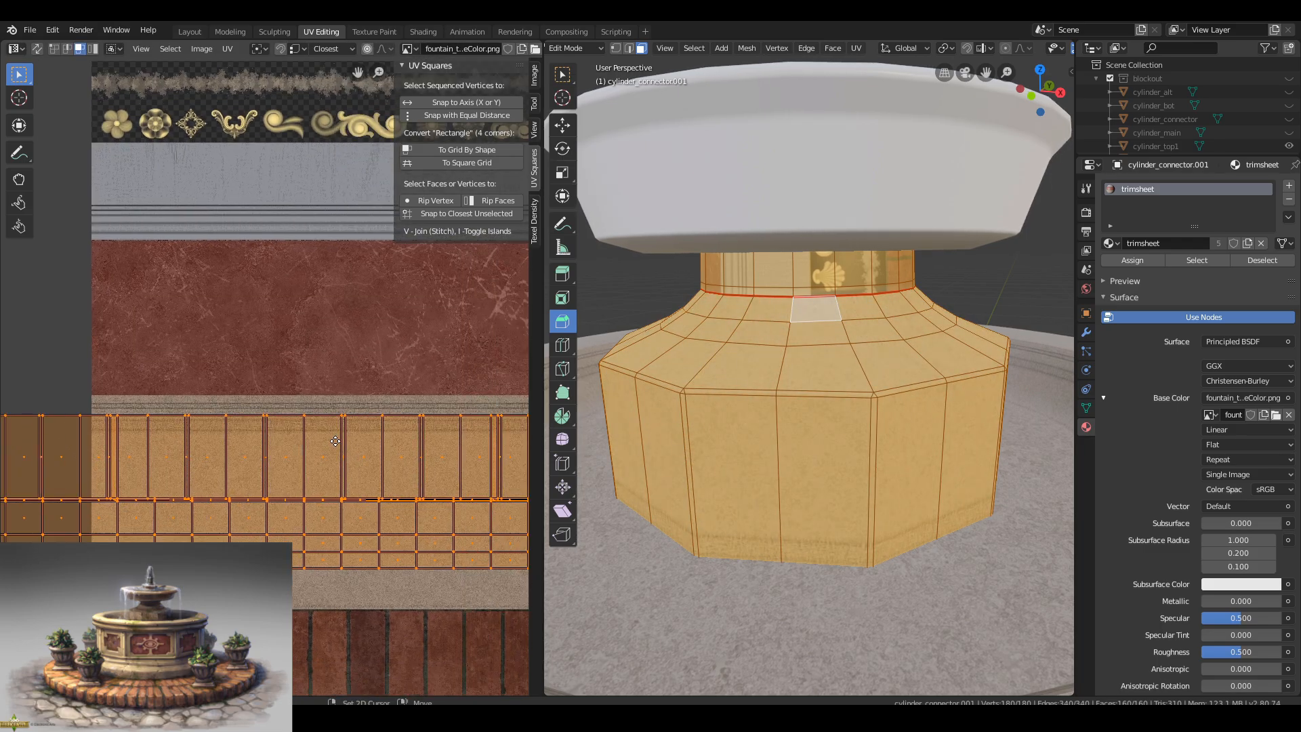
middle_click_drag(336, 441, 4, 385)
key("s")
left_click(492, 433)
Scale the body's UV grid by about 1.01 and align its upper edge with the border between red marble and beige stone.
scroll(280, 389, "up", 4)
scroll(280, 389, "down", 3)
key("s")
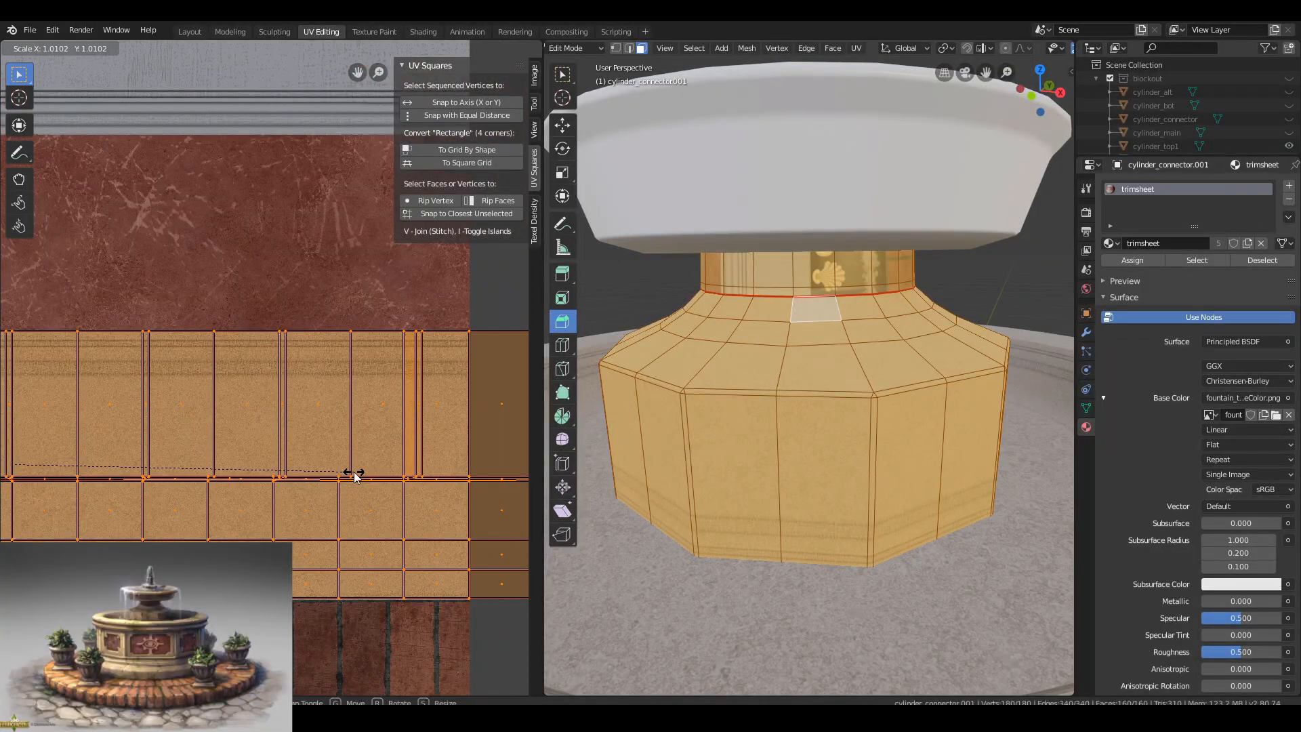
left_click(354, 472)
scroll(275, 376, "up", 5)
key("g")
scroll(223, 271, "down", 5)
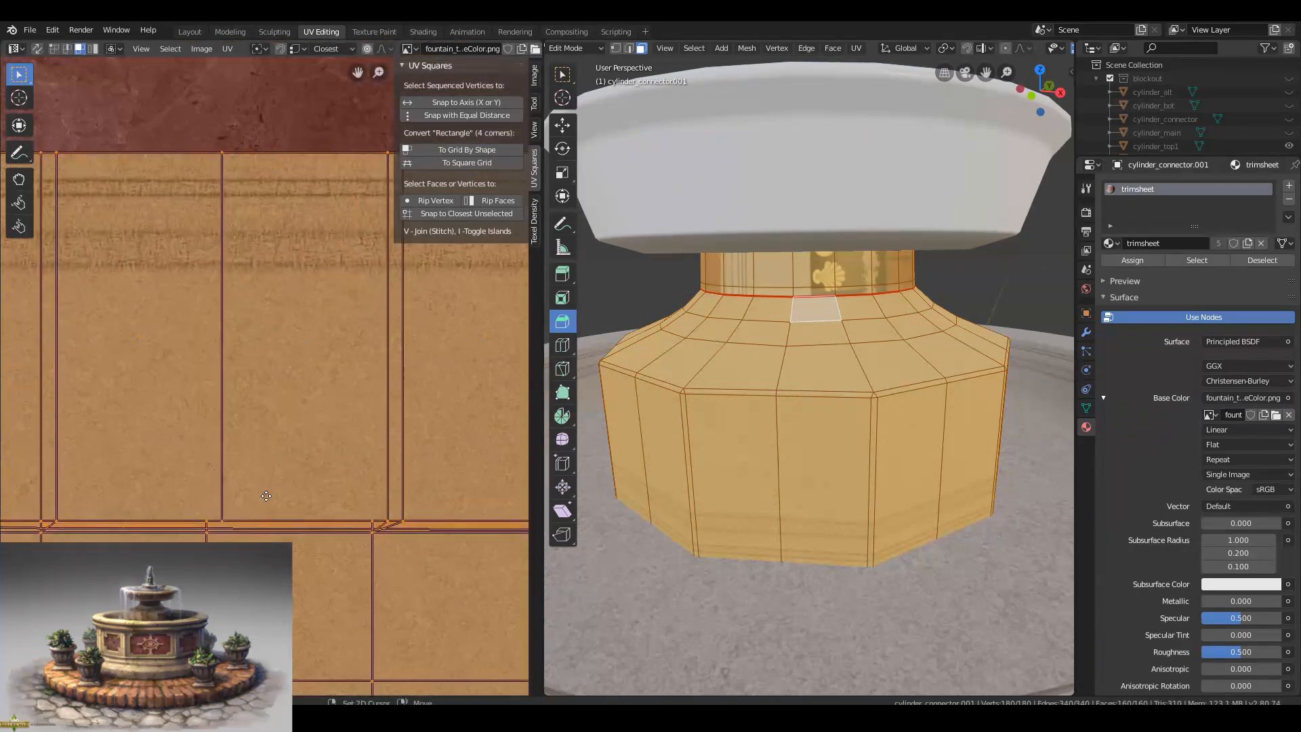
scroll(262, 437, "up", 2)
scroll(286, 328, "down", 10)
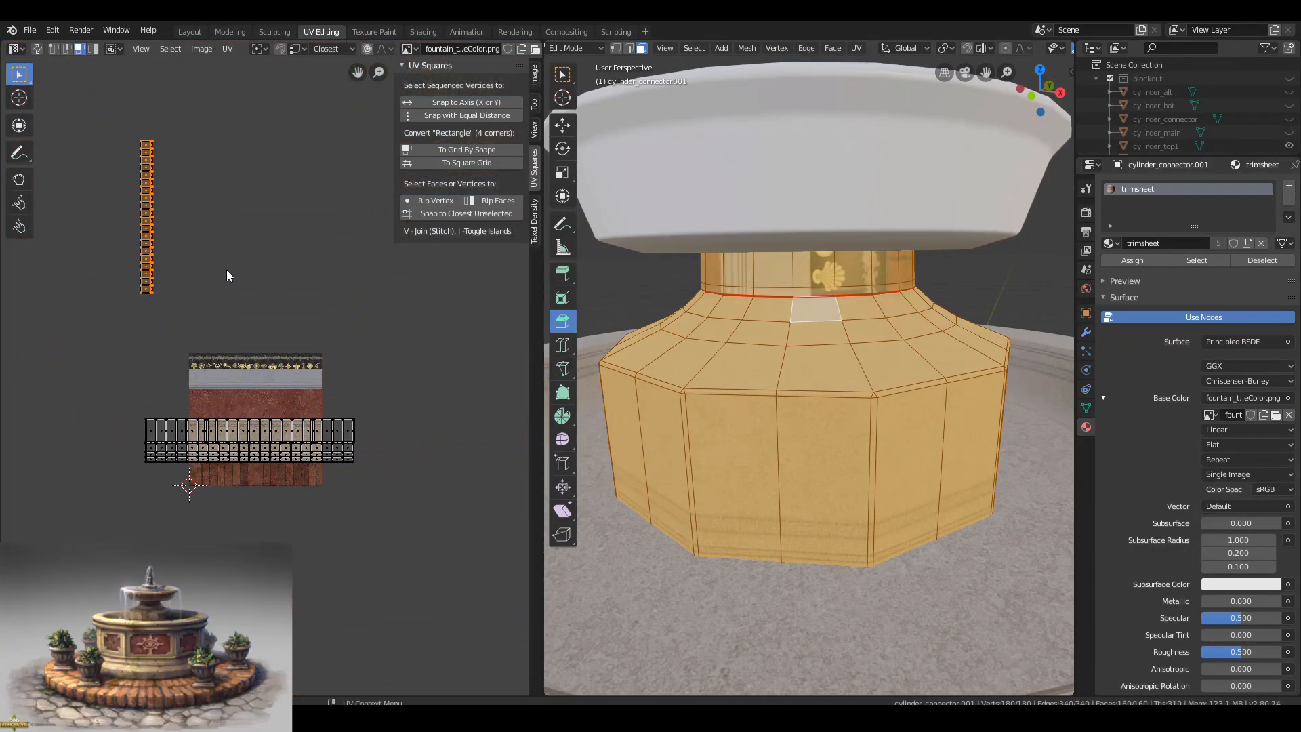
Place the neck's UV strip over the moulding lines along the beige band's upper edge and finish editing the column.
key("g")
scroll(291, 420, "up", 6)
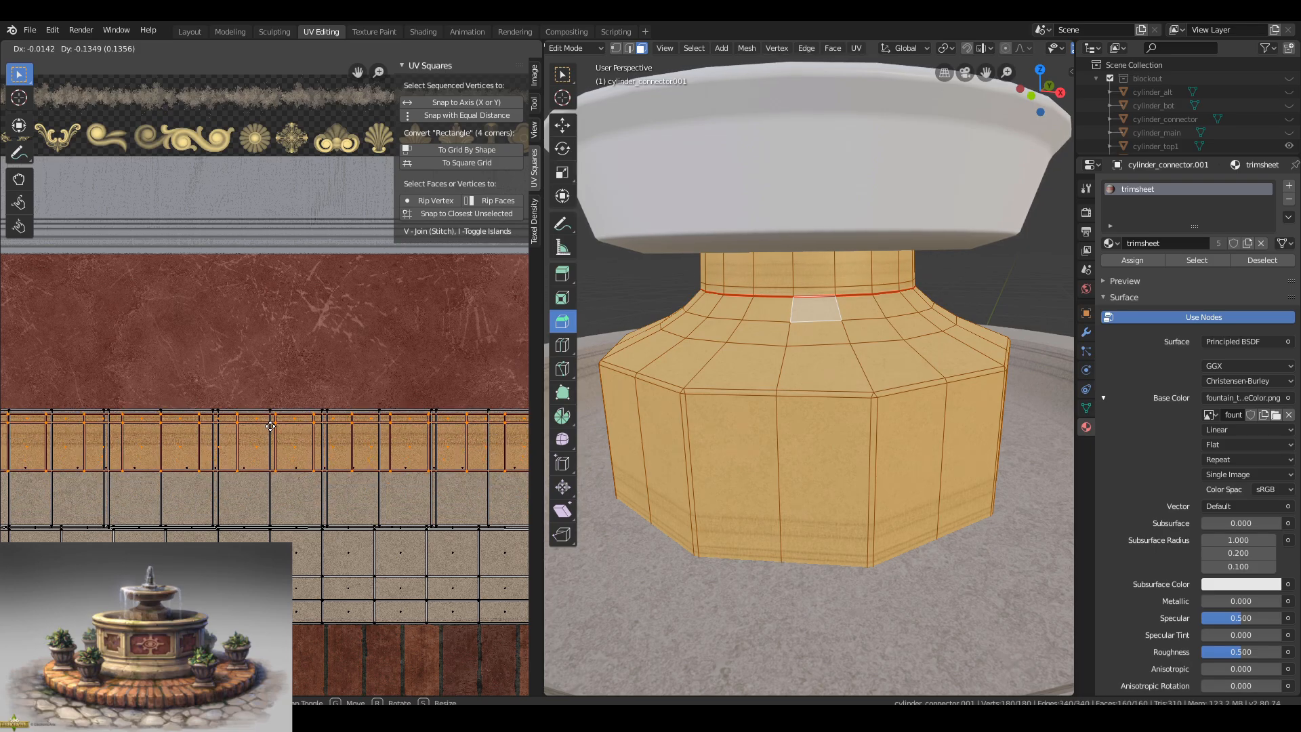
scroll(288, 429, "up", 6)
key("Tab")
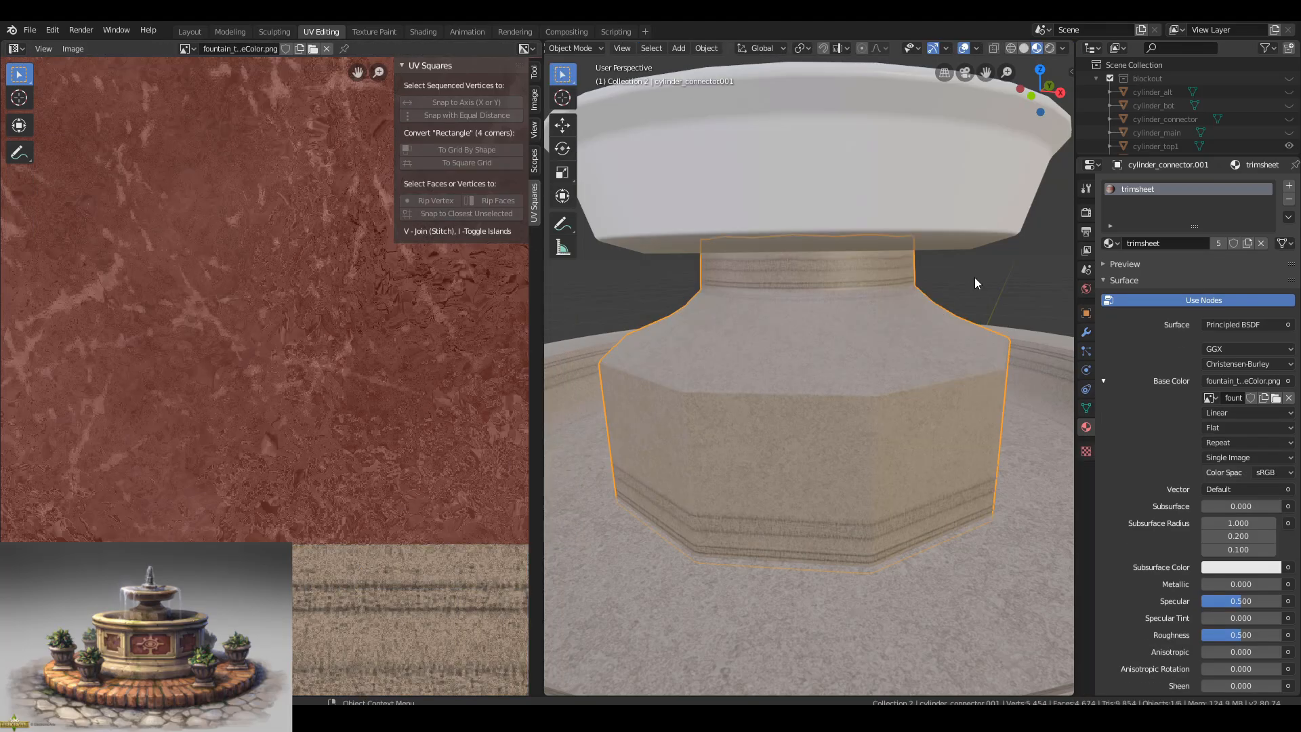
Assign the trimsheet material to the upper basin, open it for editing, and save the project file.
scroll(835, 331, "down", 8)
scroll(819, 388, "up", 4)
scroll(825, 381, "down", 2)
mouse_move(825, 381)
middle_mouse_down()
mouse_move(678, 344)
mouse_move(832, 345)
mouse_move(849, 371)
middle_mouse_up()
left_click(831, 340)
left_click(1110, 244)
left_click(1138, 284)
scroll(845, 359, "up", 10)
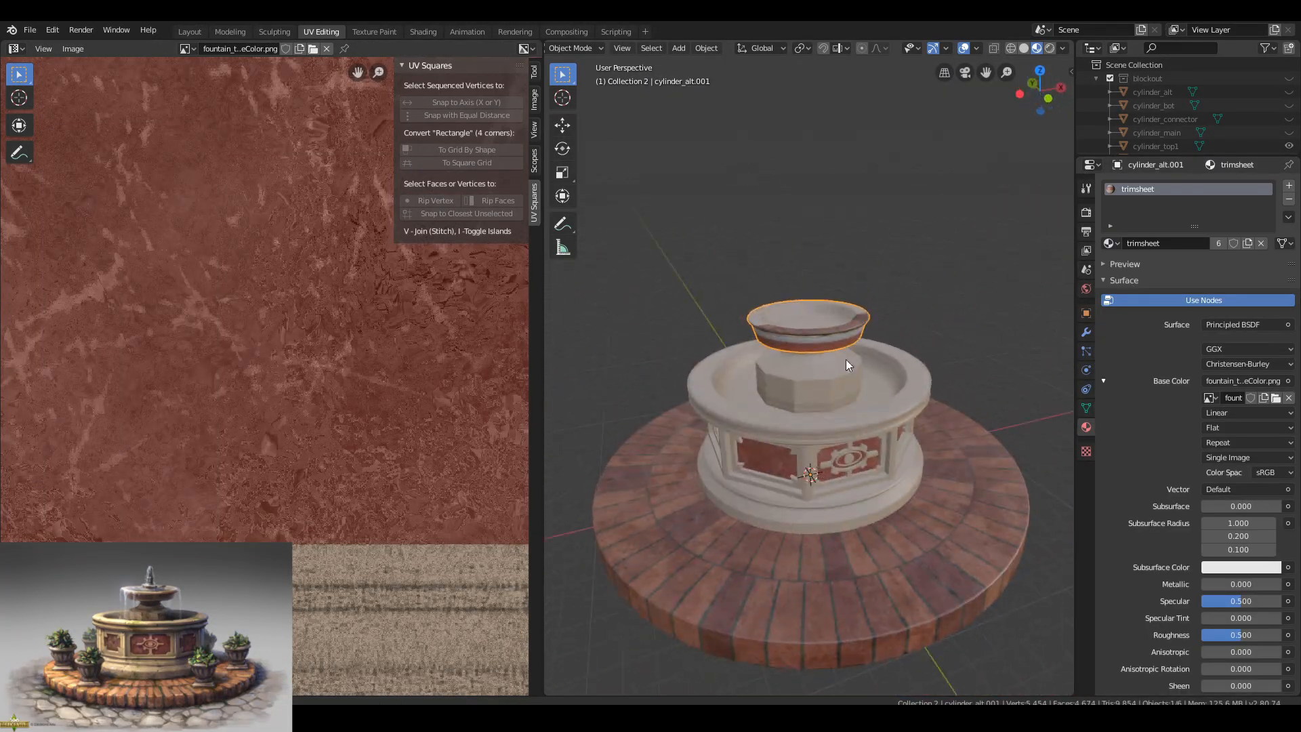
key("Tab")
key("ctrl+s")
Mark a seam around the edge loop bordering the upper basin's flat underside.
left_click(789, 227, "alt")
key("ctrl+e")
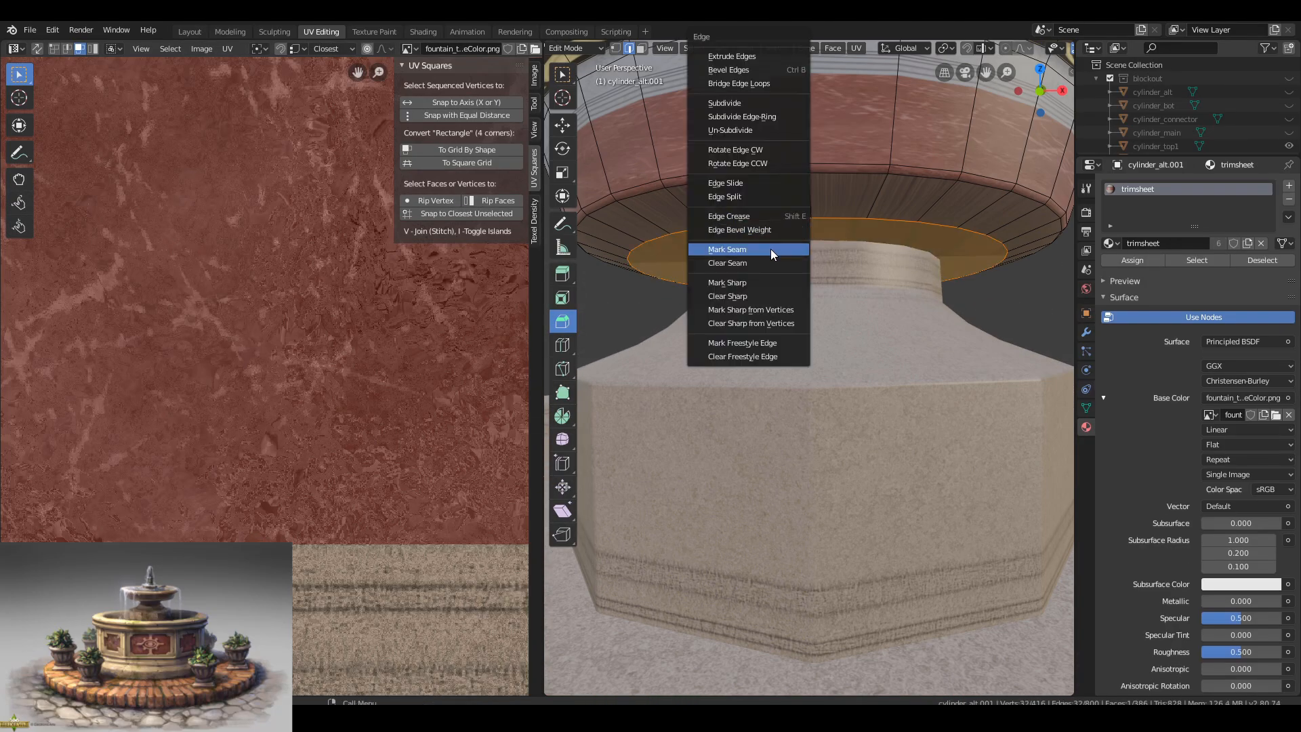
left_click(773, 253)
scroll(772, 229, "down", 3)
scroll(773, 276, "up", 3)
middle_click_drag(773, 227, 717, 323)
Mark seams along the upper basin's rim edges and the inner edge loop near its floor.
left_click(711, 258)
left_click(712, 257, "alt")
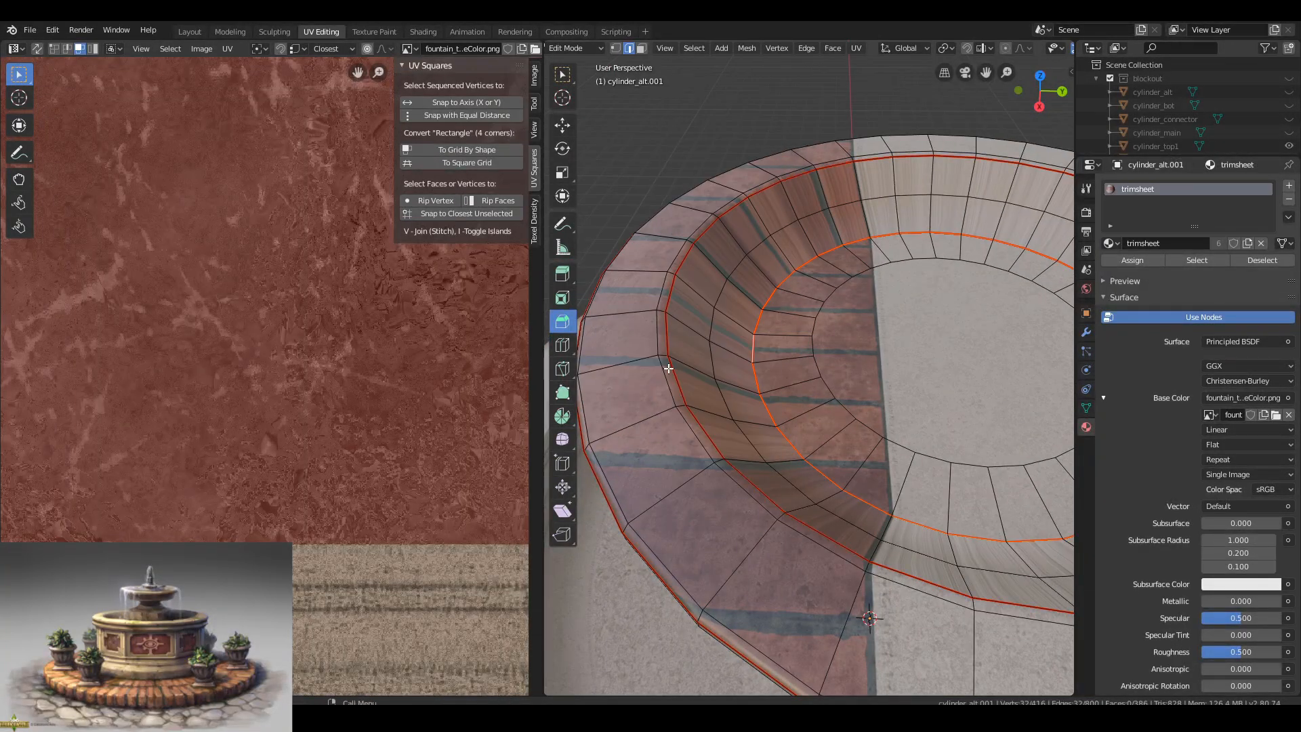
scroll(669, 368, "down", 3)
middle_click_drag(669, 368, 839, 297)
Unwrap all faces of the upper basin and move the UV islands above the trimsheet.
key("3")
left_click(839, 298)
scroll(336, 328, "down", 5)
key("g")
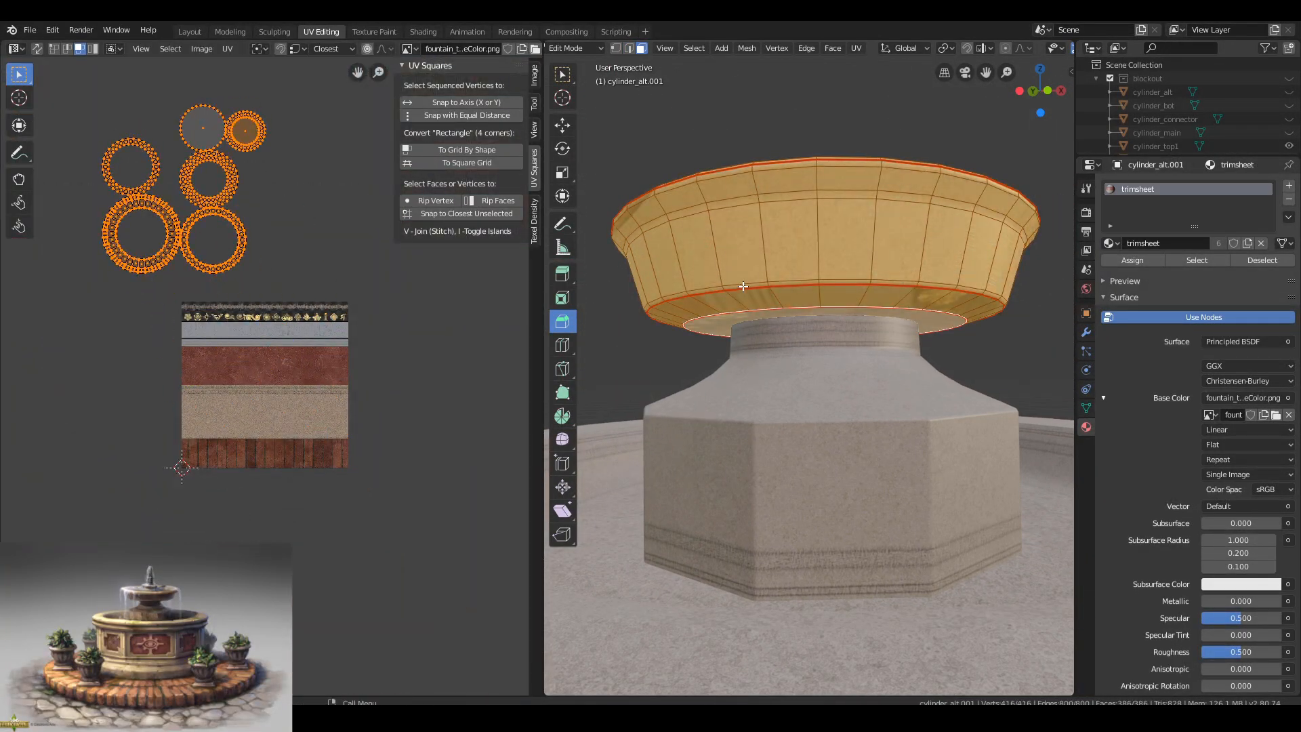
Straighten the basin's ring-shaped UV islands into grids by shape and scale the resulting strips up.
key("ctrl+l")
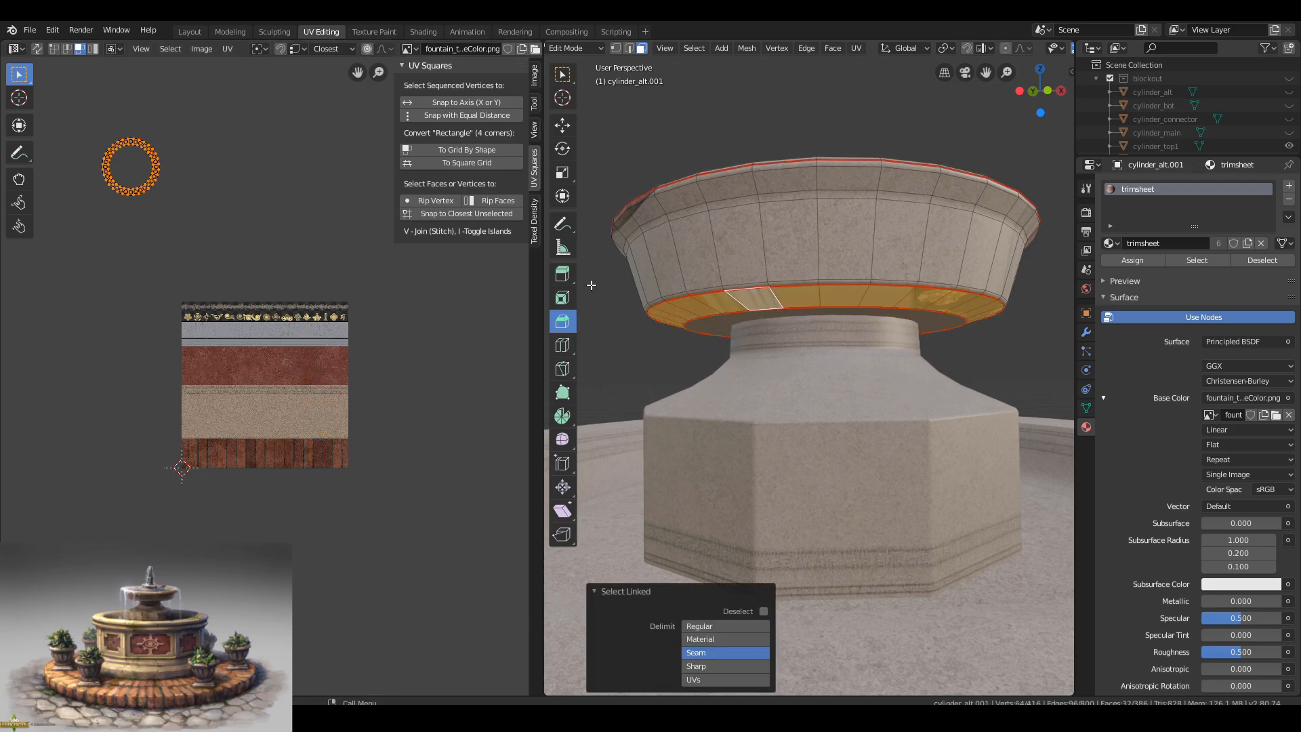
key("a")
key("alt+a")
left_click_drag(313, 96, 81, 285)
left_click(472, 148)
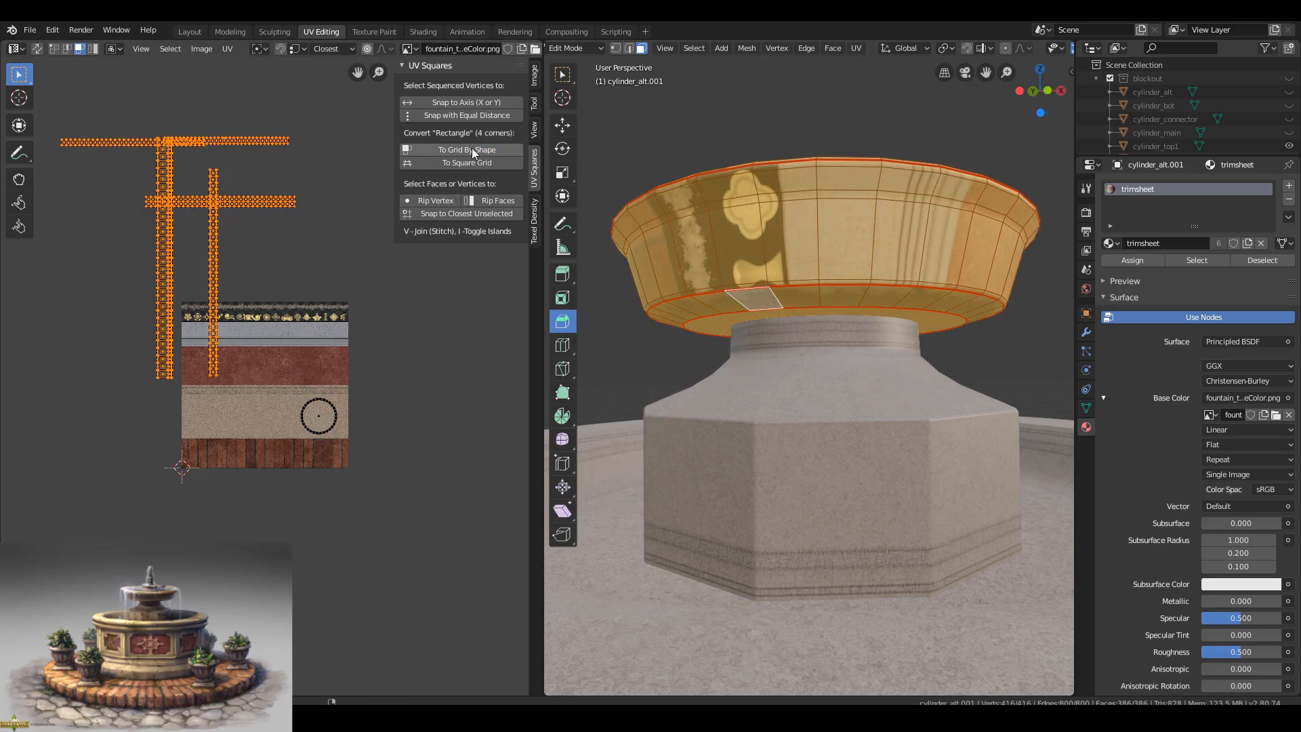
key("g")
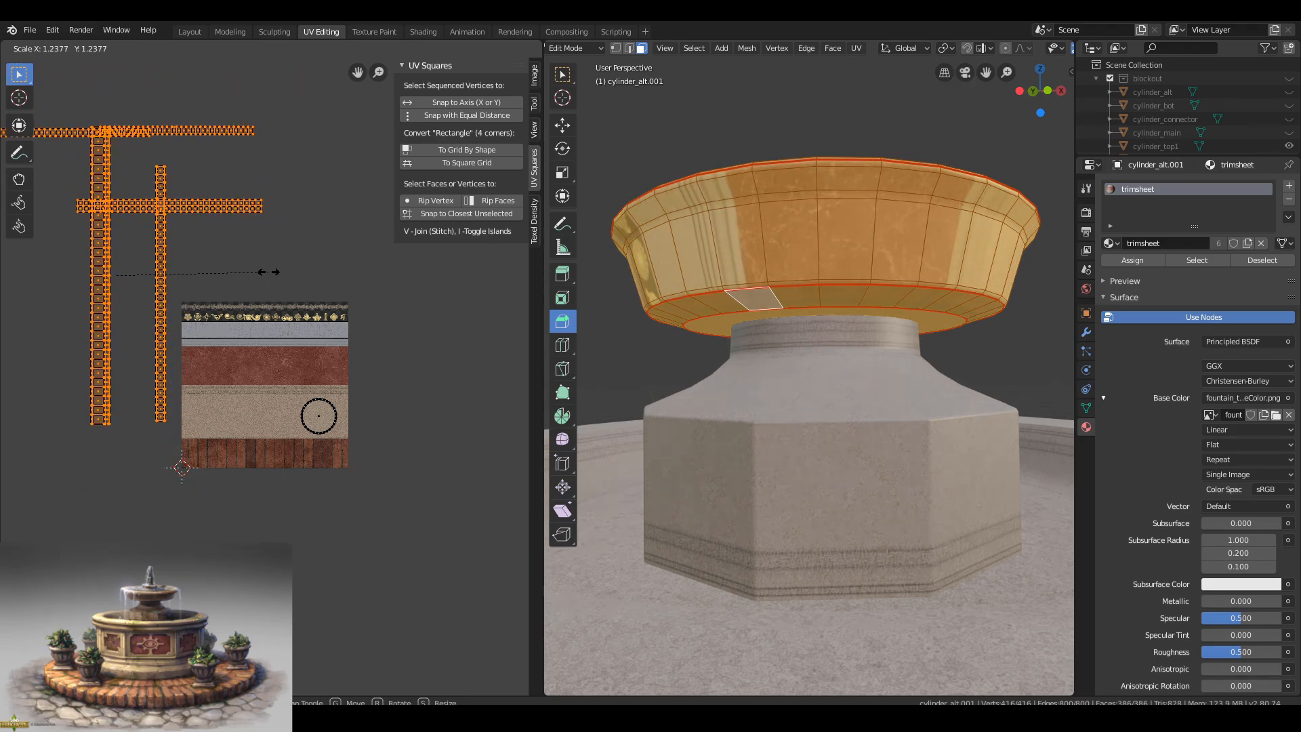
left_click(270, 129)
Select the basin's sloped underside ring and place its UV strip on the trimsheet's beige stone band.
left_click(710, 300)
key("ctrl+l")
scroll(270, 381, "down", 3)
key("g")
scroll(271, 381, "up", 8)
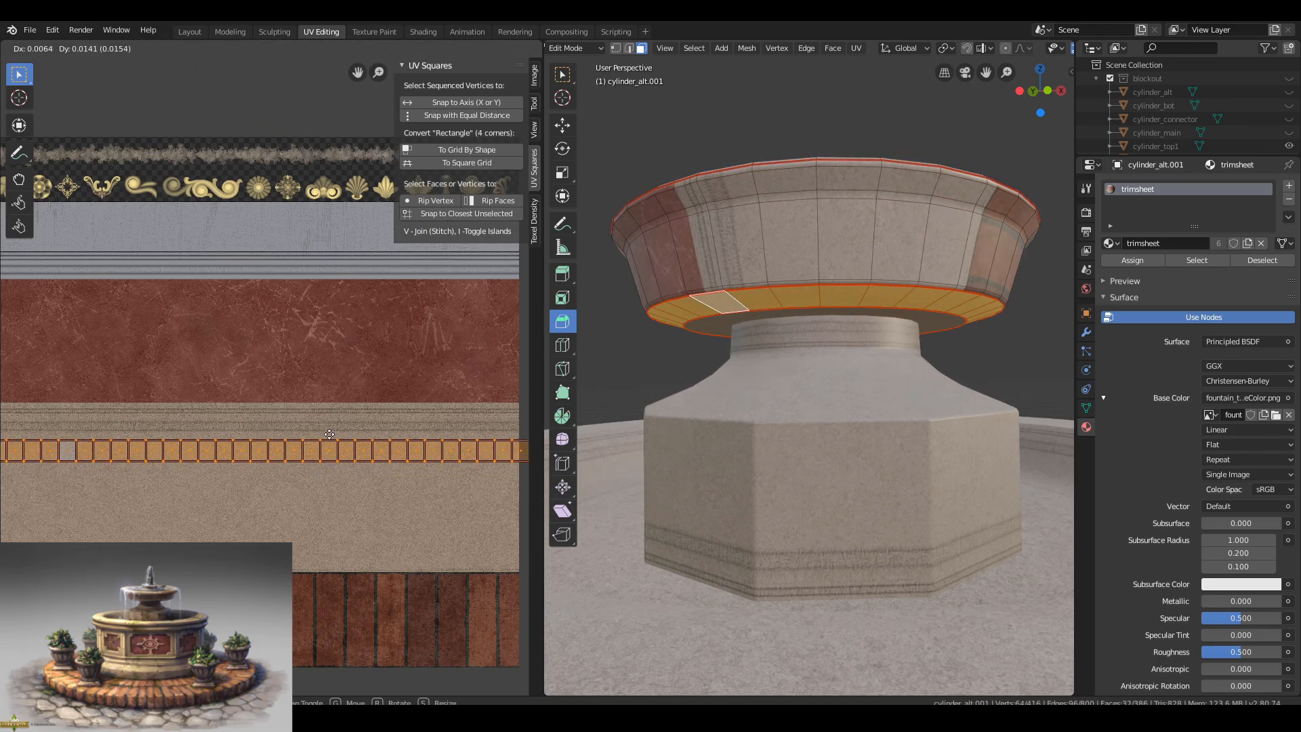
left_click(271, 393)
Try the underside ring's UV strip over the moulding lines along the beige band's upper edge.
scroll(808, 293, "up", 3)
middle_click_drag(808, 293, 779, 319)
key("g")
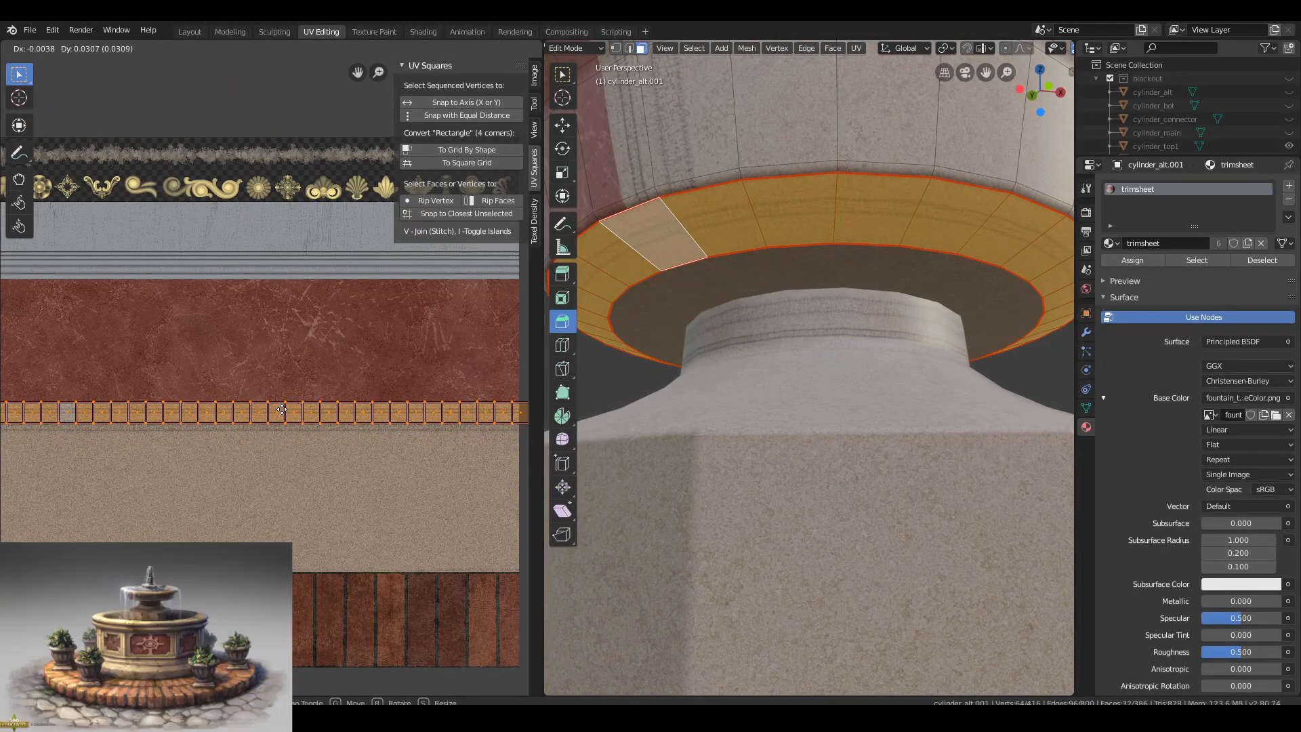
left_click(279, 414)
Move the underside ring's UV strip to the plain lower edge of the beige band, just above the bricks.
scroll(279, 393, "up", 3)
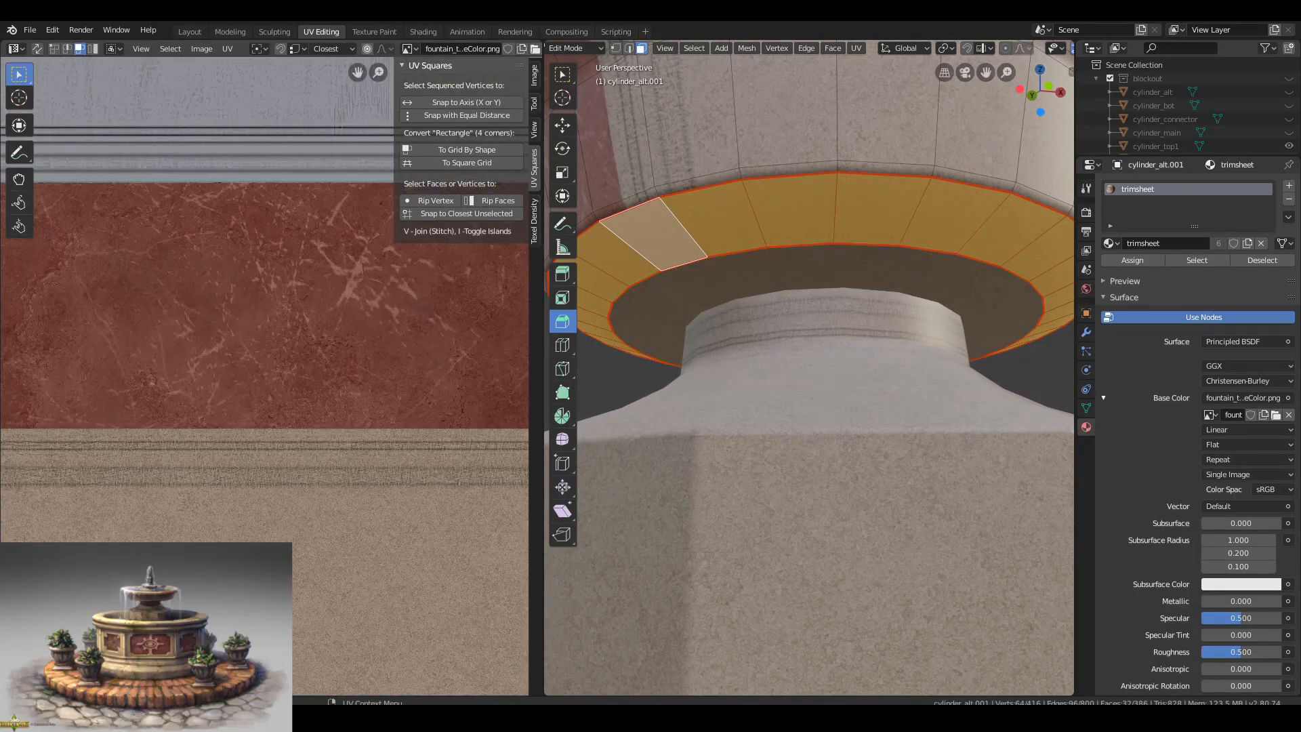
middle_click_drag(279, 677, 278, 413)
scroll(278, 414, "up", 8)
key("g")
left_click(329, 486)
scroll(330, 485, "down", 2)
scroll(329, 486, "down", 12)
Select the basin's outer wall, rotate its UV strip 180 degrees and move it onto the beige stone band.
middle_click_drag(810, 217, 820, 291)
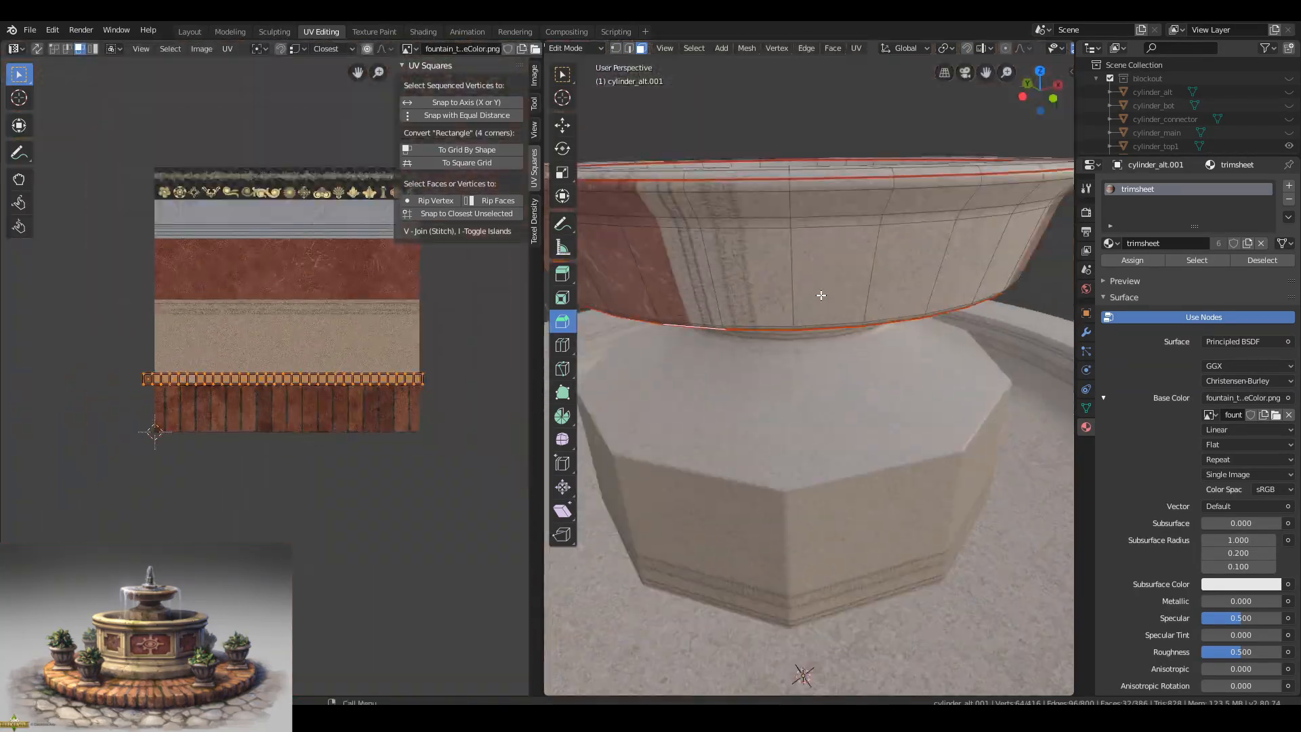
left_click(828, 275)
key("ctrl+l")
key("r")
key("g")
scroll(352, 408, "up", 4)
type("r180")
key("Return")
key("g")
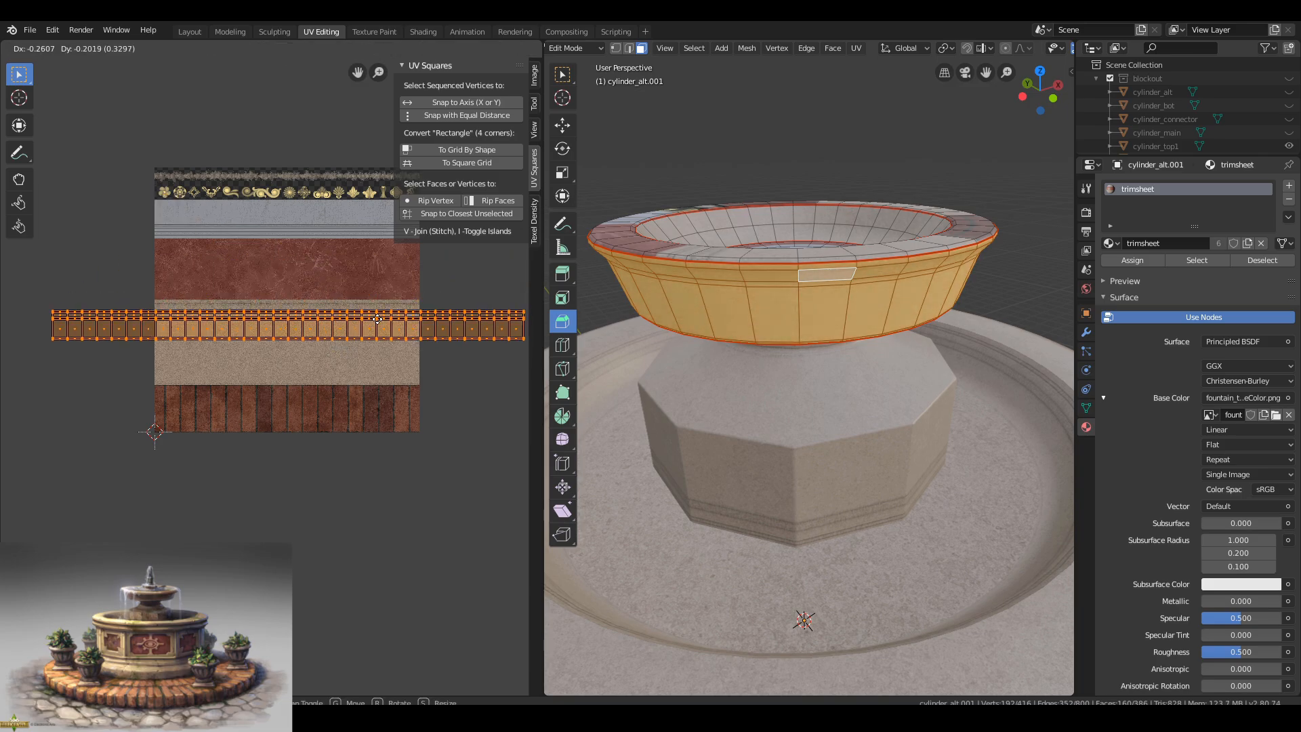
left_click(338, 386)
Scale the outer wall's UV strip to span the beige band's full height and align it with the band's edges.
key("s")
left_click(478, 363)
scroll(323, 291, "up", 4)
key("s")
left_click(324, 315)
key("g")
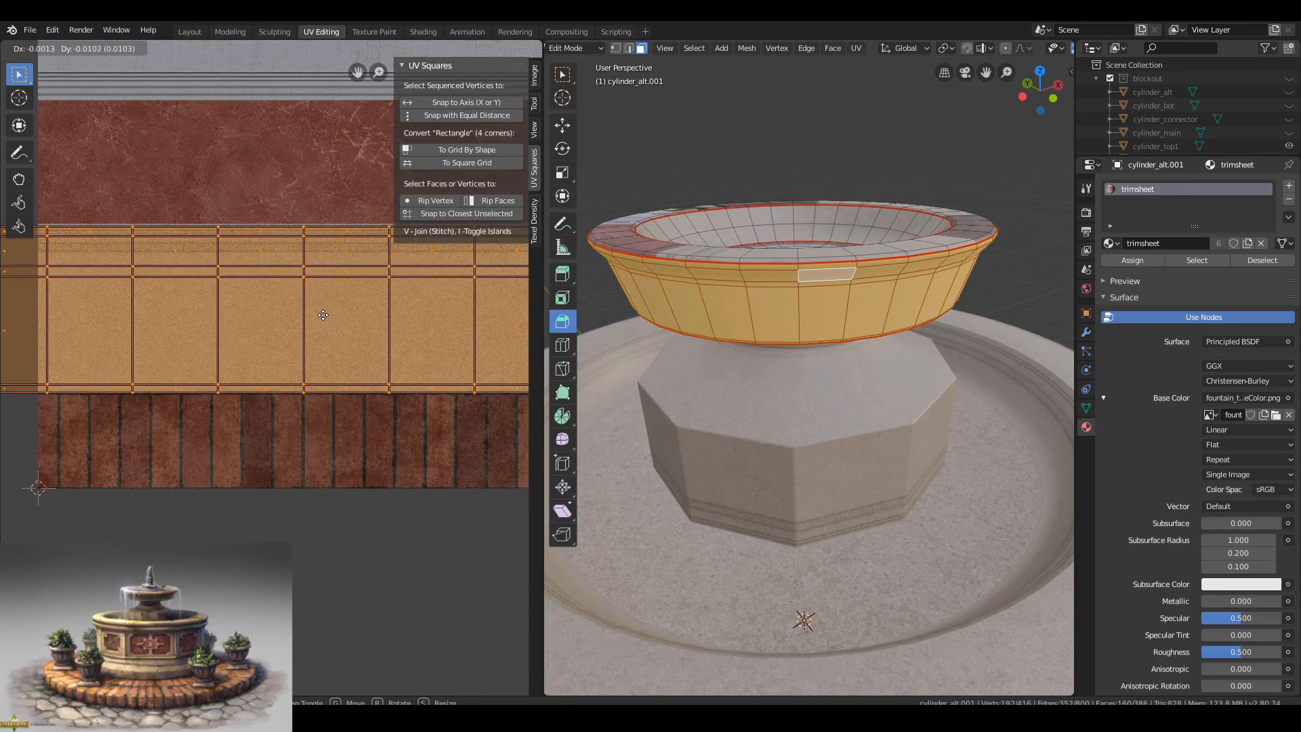
left_click(324, 314)
Select the basin's top rim, then rotate and move its UV strip onto the upper part of the beige band.
scroll(310, 317, "up", 3)
key("Tab")
middle_click_drag(796, 241, 745, 296)
key("Tab")
left_click(752, 259)
key("l")
scroll(270, 374, "down", 9)
key("g")
left_click(269, 370)
key("r")
key("9")
key("0")
key("Return")
scroll(261, 362, "up", 7)
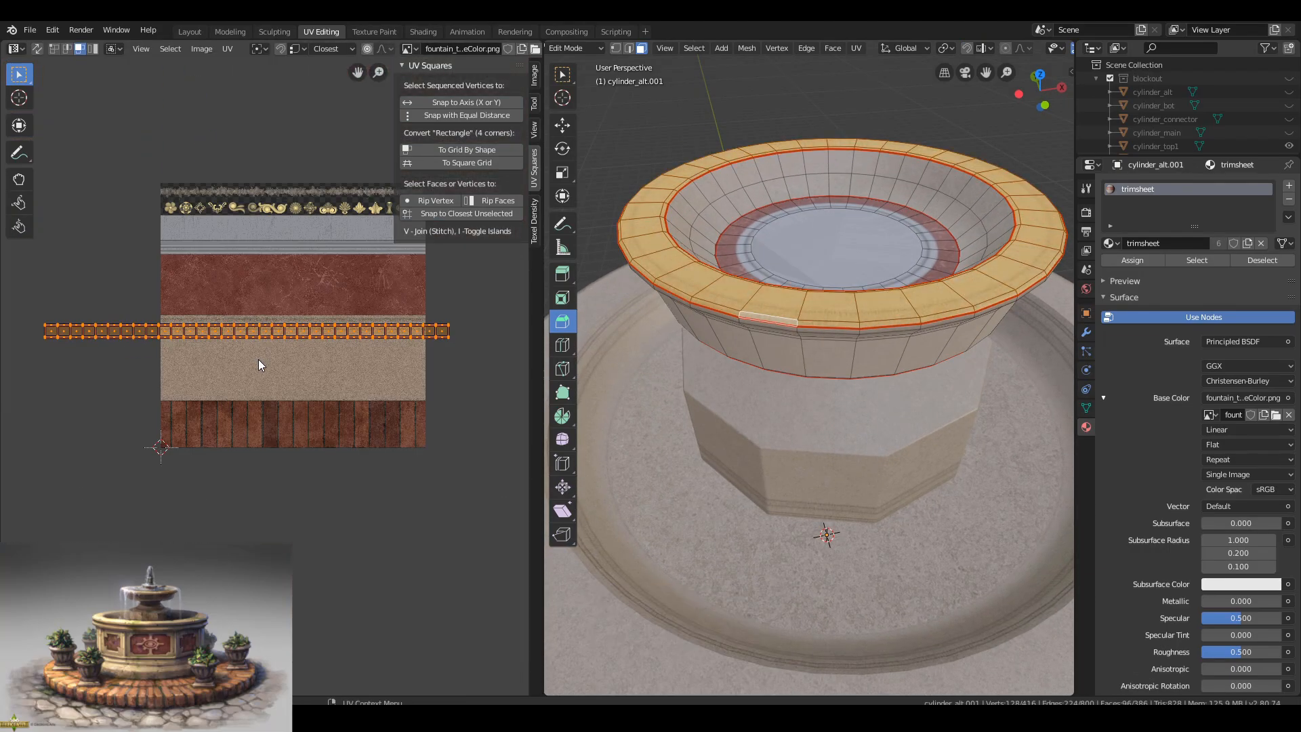
left_click(295, 317)
Shift the top rim's UV strip slightly lower over the beige band's moulding lines.
key("Tab")
middle_click_drag(792, 247, 888, 254)
scroll(840, 250, "down", 3)
key("Tab")
scroll(298, 258, "up", 4)
key("g")
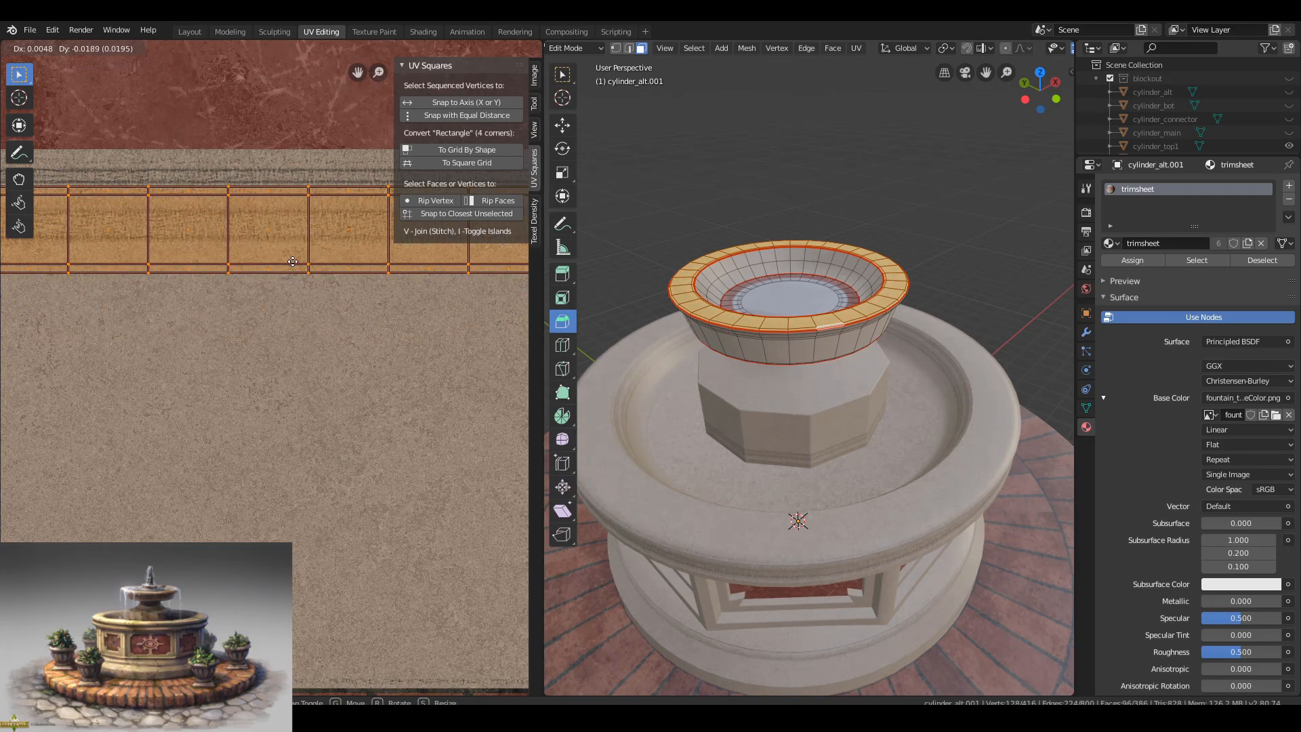
Select the basin's inner wall, place its UV strip near the beige band's upper edge and rotate it 180 degrees.
key("Tab")
middle_click_drag(782, 266, 799, 294)
scroll(798, 281, "up", 3)
key("Tab")
left_click(726, 269)
key("l")
scroll(284, 363, "down", 11)
key("g")
scroll(285, 363, "up", 8)
left_click(331, 315)
scroll(801, 319, "up", 3)
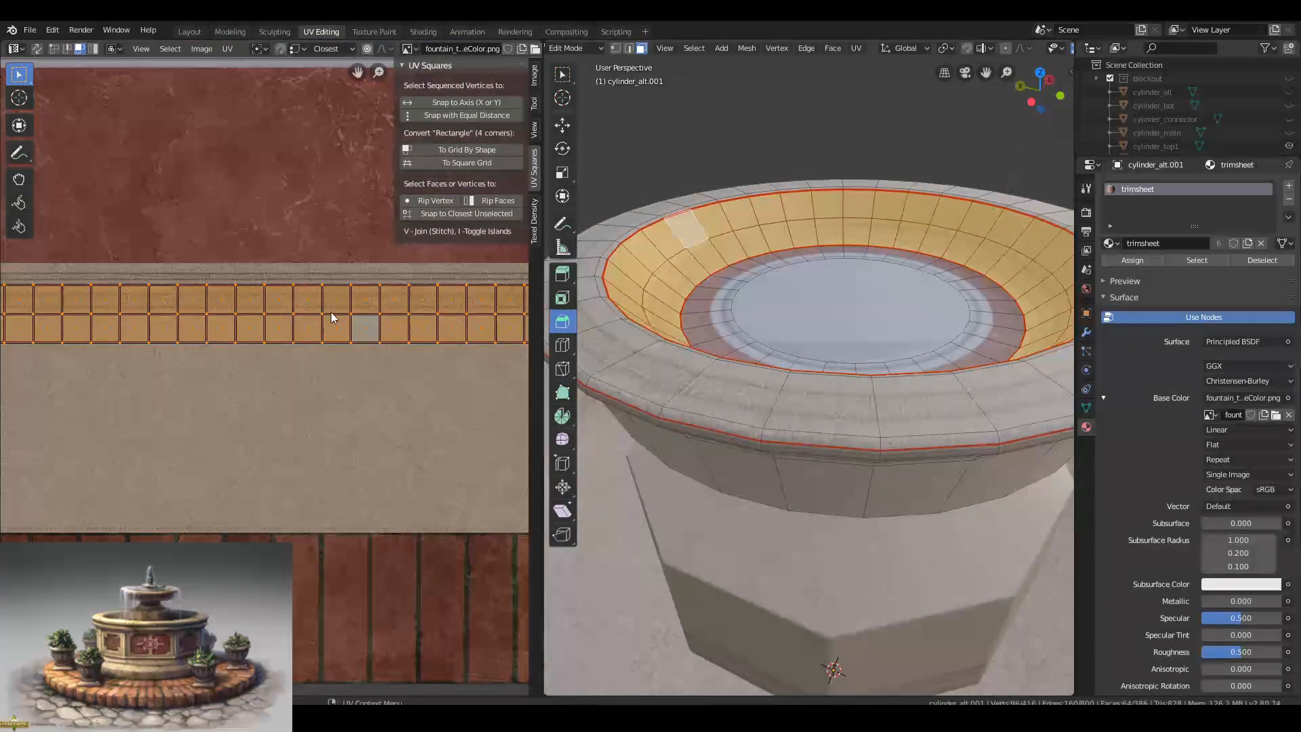
type("r180")
key("Return")
Select the basin's floor, unwrap it, and scale and place its UV island on the plain beige stone.
key("alt+a")
middle_click_drag(772, 152, 734, 131, "shift")
scroll(736, 258, "down", 1)
middle_click_drag(736, 263, 767, 293)
key("l")
scroll(209, 234, "down", 10)
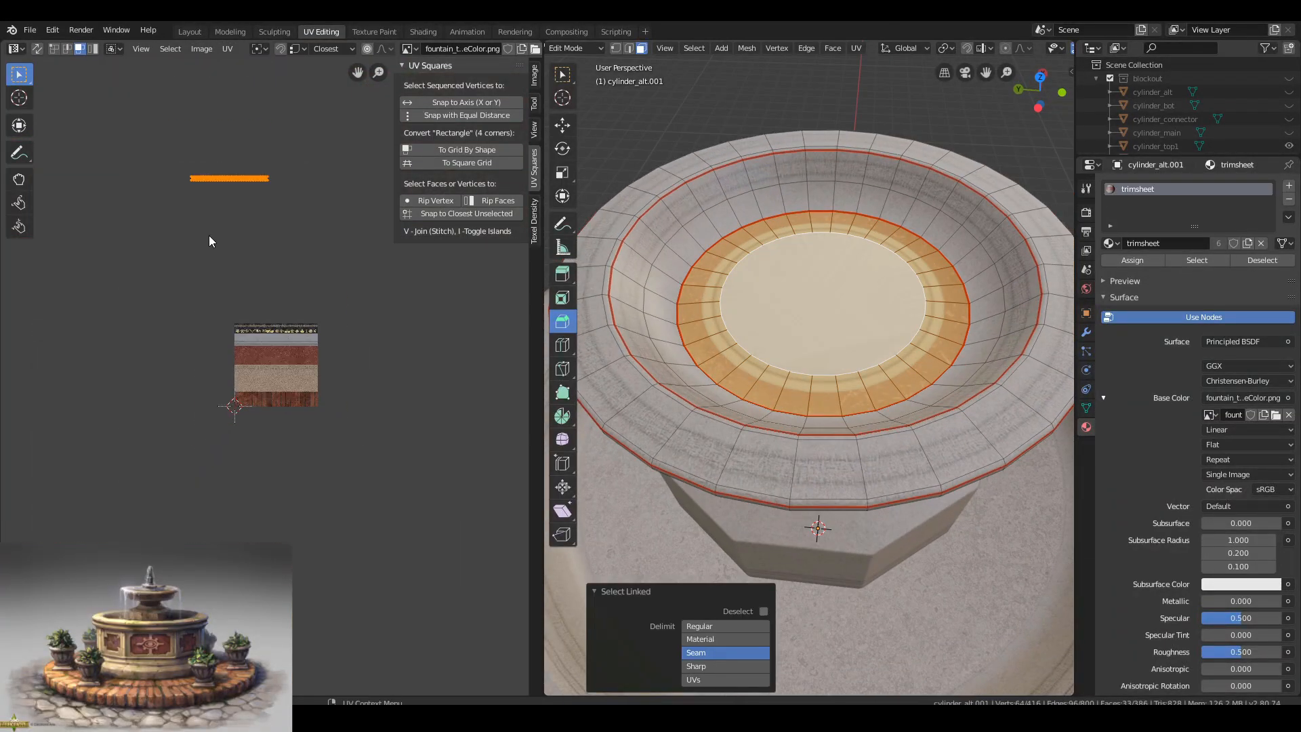
key("u")
key("s")
left_click(266, 318)
scroll(271, 376, "up", 5)
key("g")
left_click(361, 413)
key("Tab")
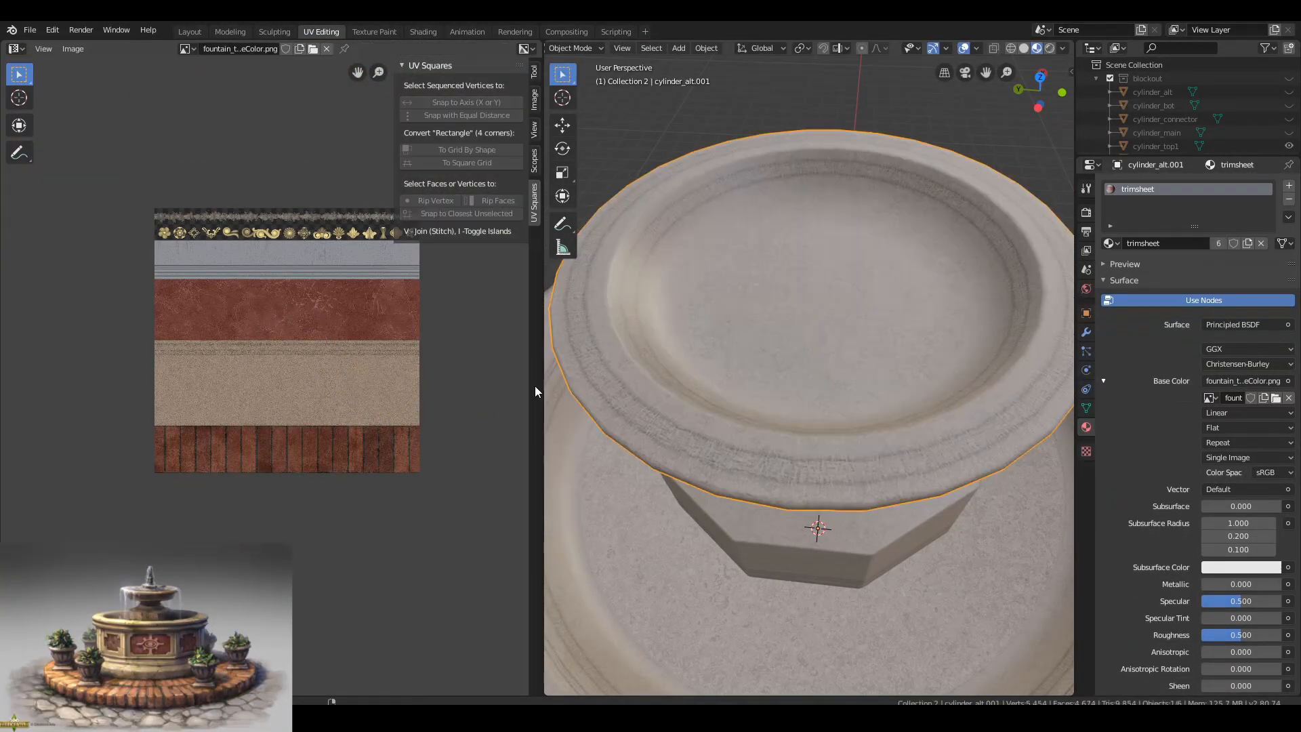
Save the file and make the blockout collection visible in the Layout workspace.
scroll(815, 244, "down", 4)
middle_click_drag(806, 305, 779, 302)
scroll(814, 237, "down", 4)
key("ctrl+s")
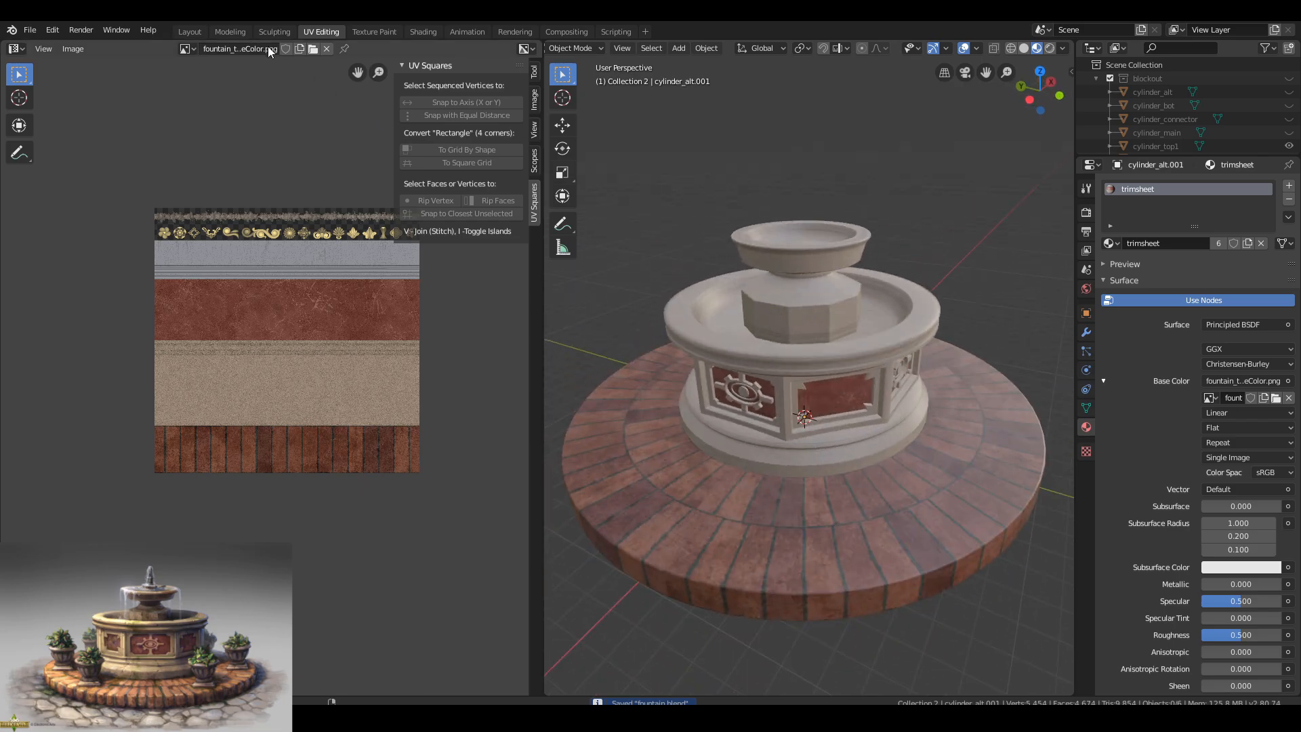
left_click(189, 31)
scroll(1286, 183, "up", 3)
left_click(1288, 78)
middle_click_drag(576, 342, 602, 328)
key("ctrl+s")
scroll(602, 327, "down", 1)
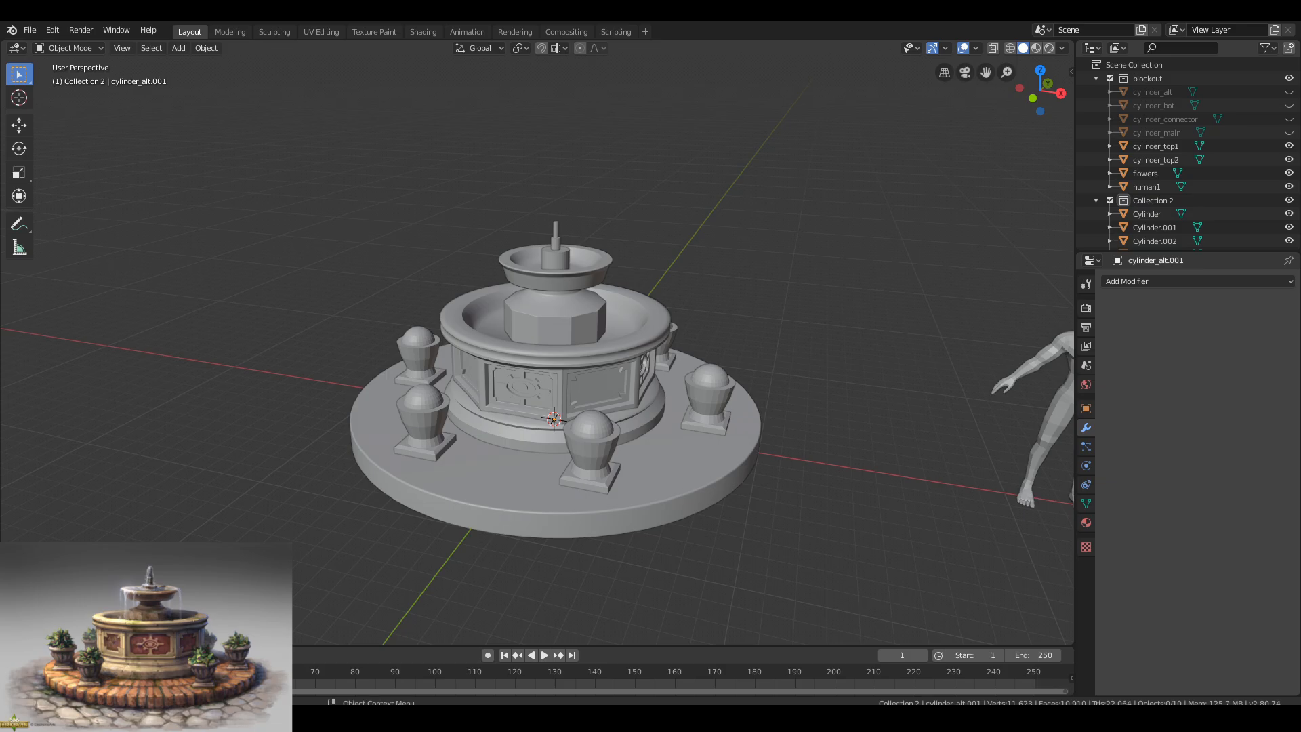
Move the hidden Cylinder.003 object from Collection 2 into the blockout collection.
scroll(523, 247, "up", 8)
middle_click_drag(509, 223, 541, 285)
scroll(1152, 210, "down", 2)
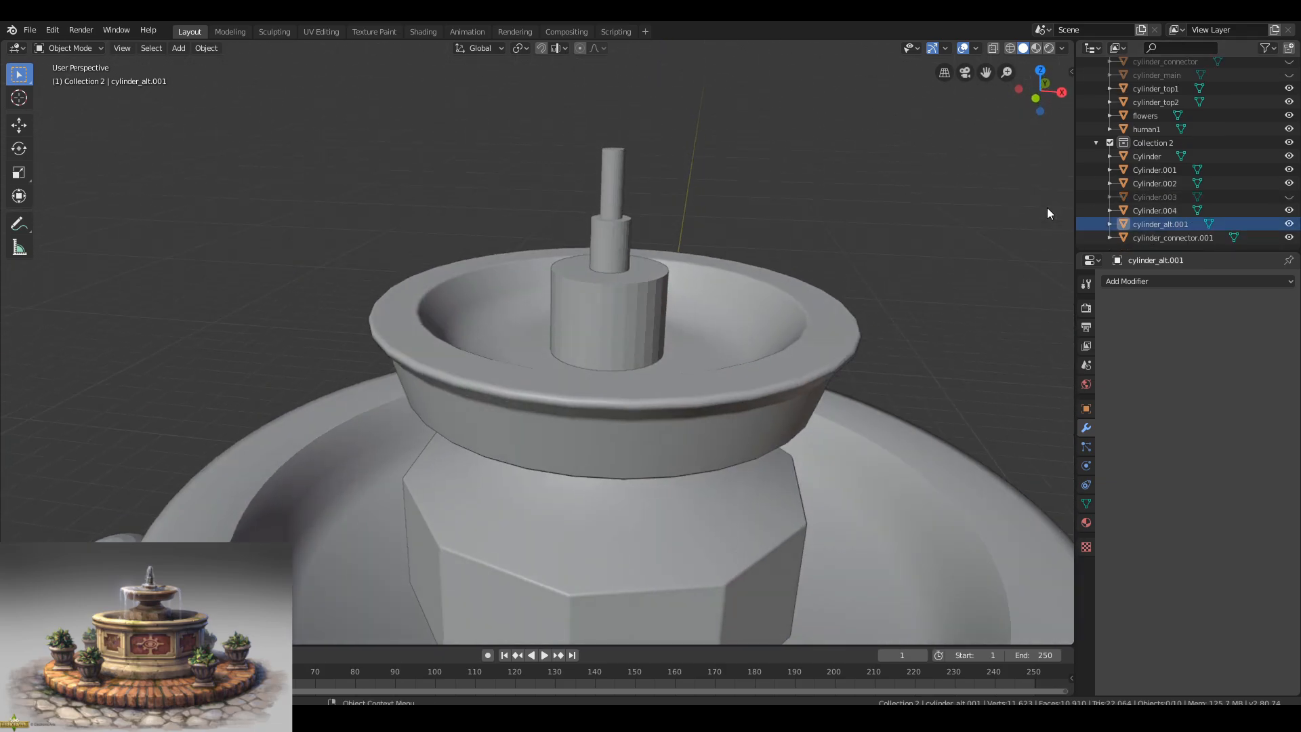
left_click_drag(1164, 201, 1156, 66)
scroll(803, 252, "down", 6)
Add a 16-vertex cylinder and raise it along Z to the pedestal in the upper basin's centre.
left_click(178, 47)
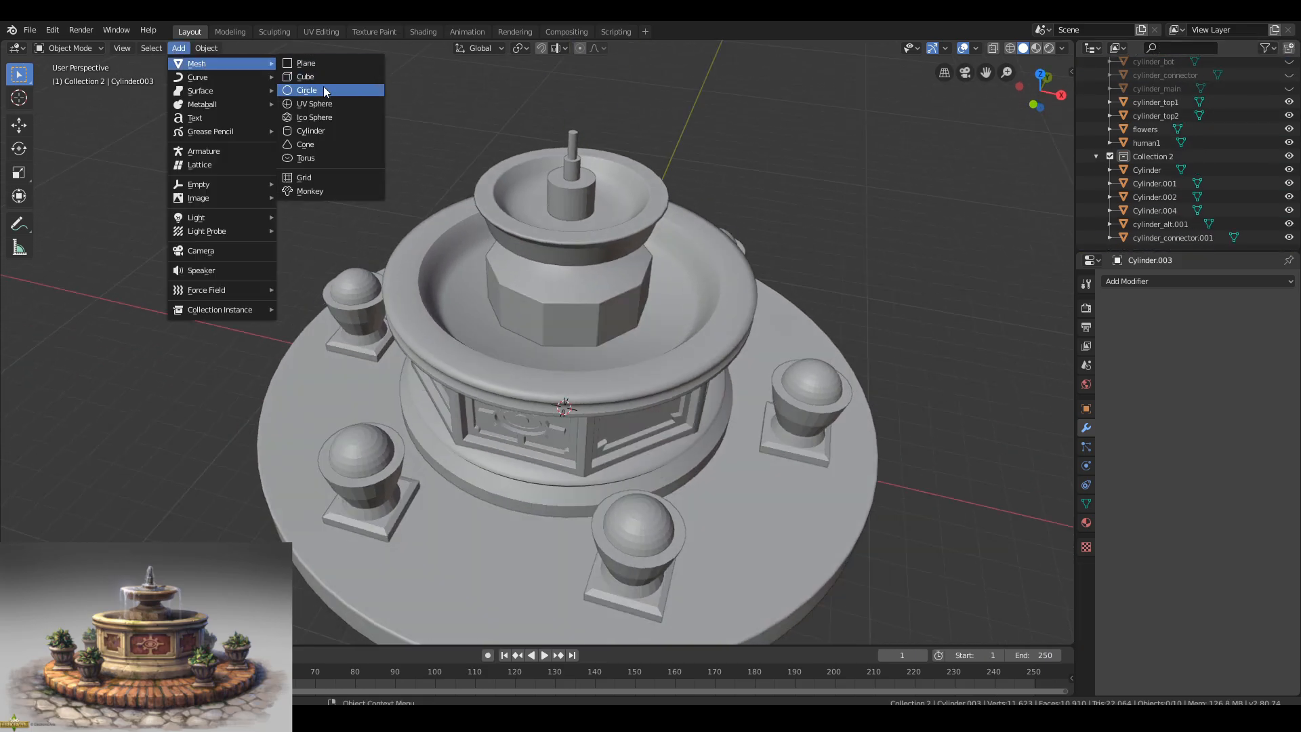
left_click(335, 133)
left_click(199, 467)
type("16")
key("Return")
middle_click_drag(789, 446, 776, 441)
key("g")
key("z")
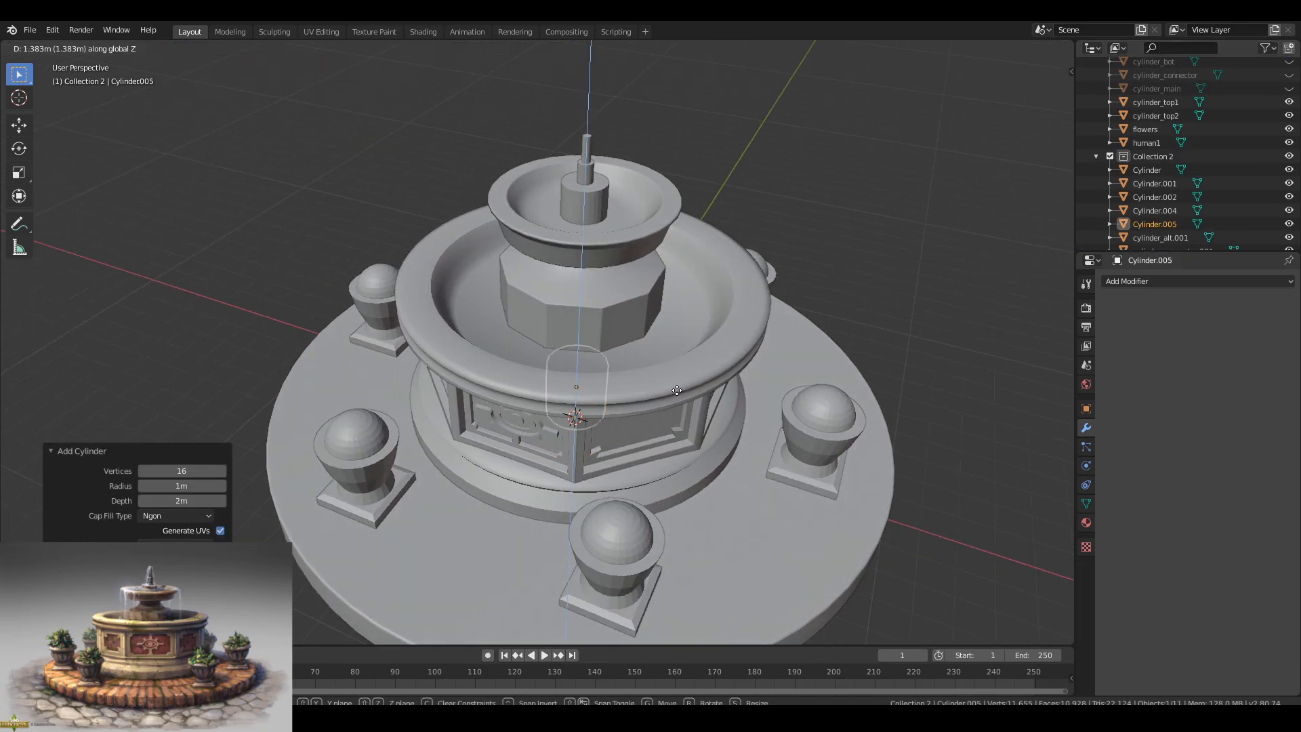
left_click(779, 236)
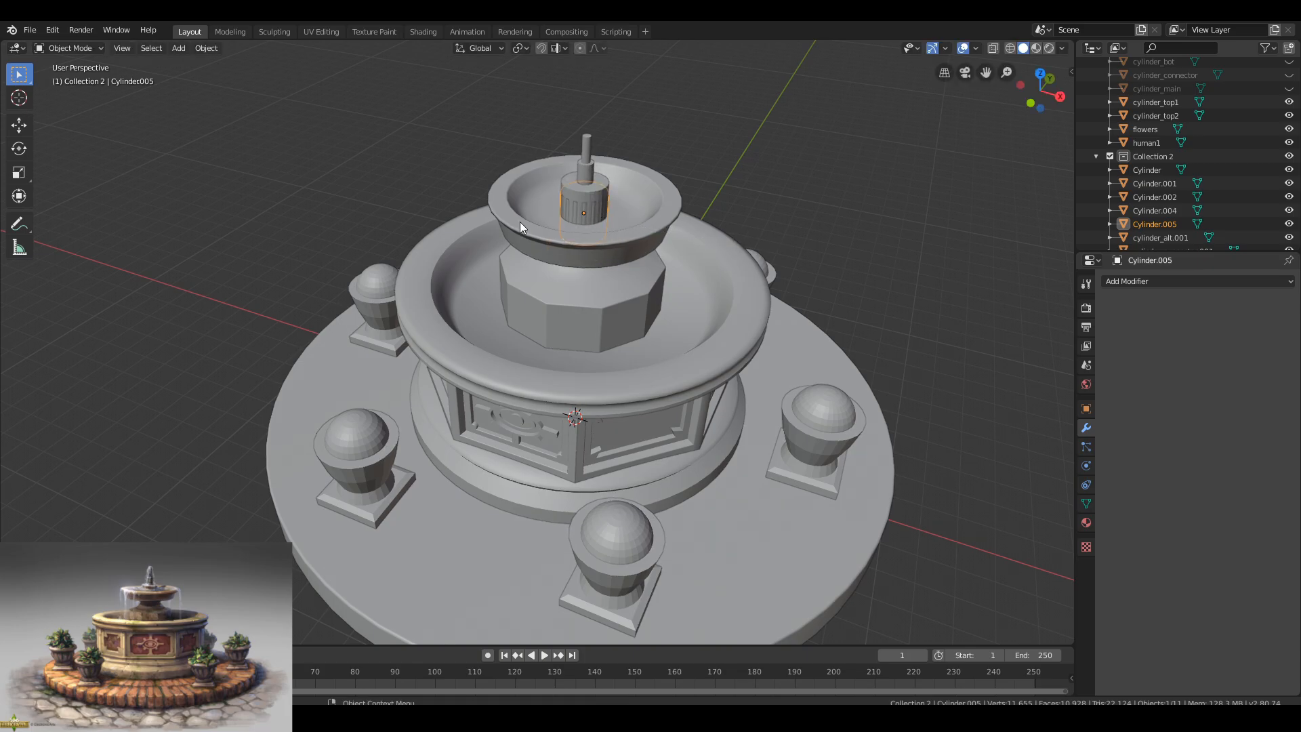
Hide the blockout object cylinder_top1 and delete the new cylinder's bottom face.
key("KP_Decimal")
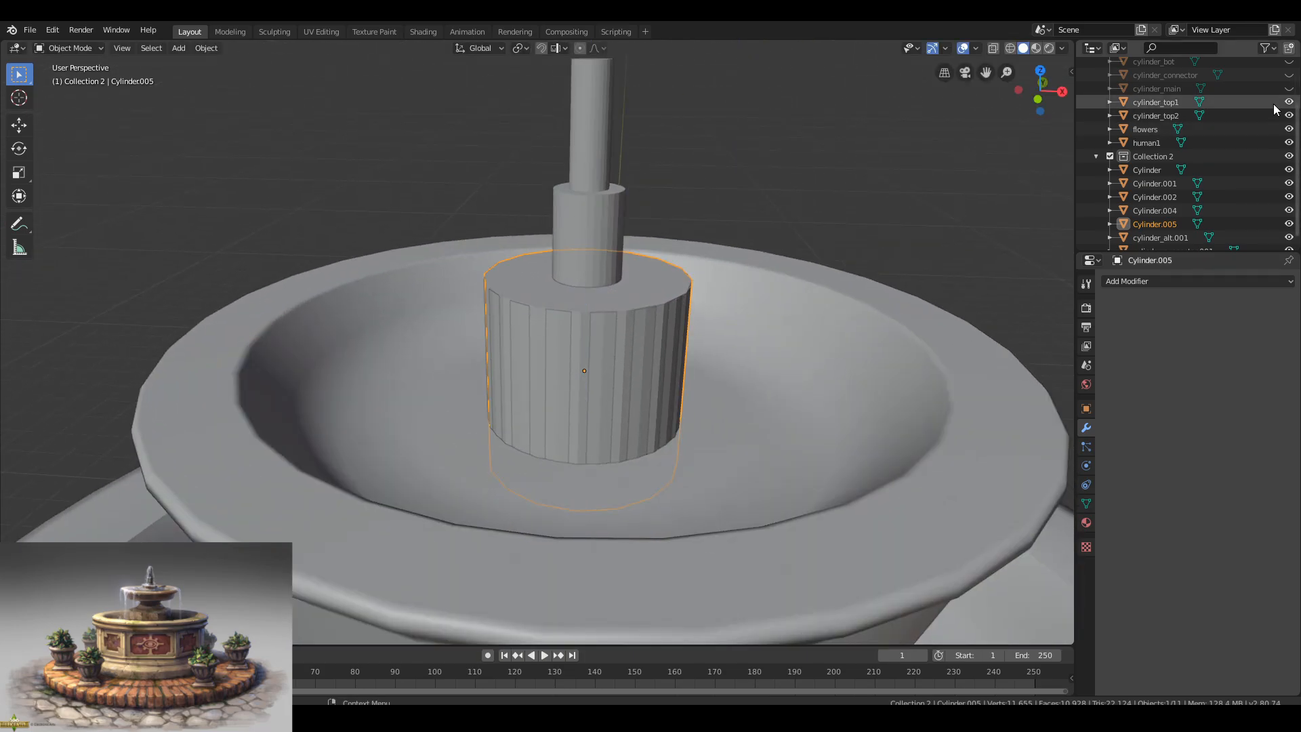
left_click(1288, 102)
middle_click_drag(562, 393, 725, 421)
scroll(636, 270, "up", 4)
scroll(640, 373, "up", 2)
scroll(660, 436, "down", 5)
key("alt+z")
key("Tab")
left_click(639, 470)
key("x")
left_click(639, 470)
key("alt+z")
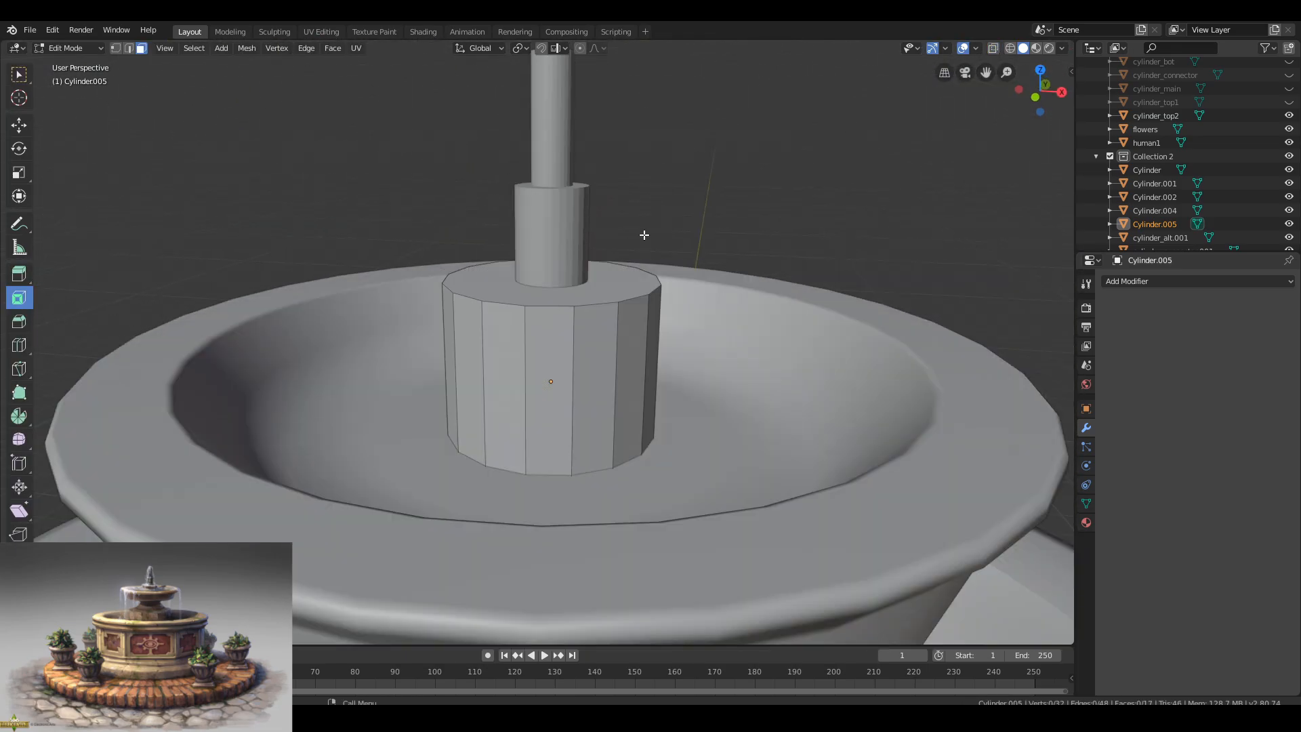
Cut an edge loop near the cylinder's top and extrude the narrow band of faces outward as a lip.
middle_click_drag(644, 235, 554, 328)
key("ctrl+r")
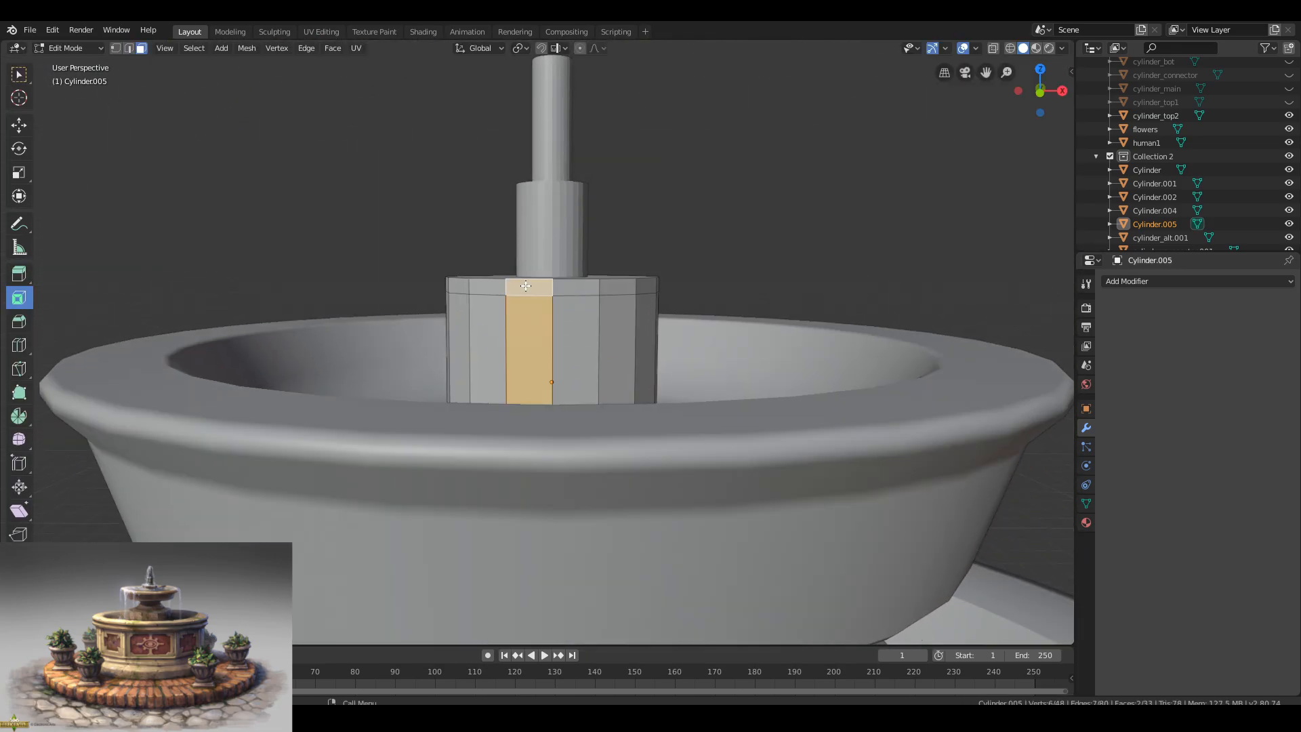
key("KP_1")
key("alt+z")
left_click(995, 51)
middle_click_drag(746, 204, 771, 240)
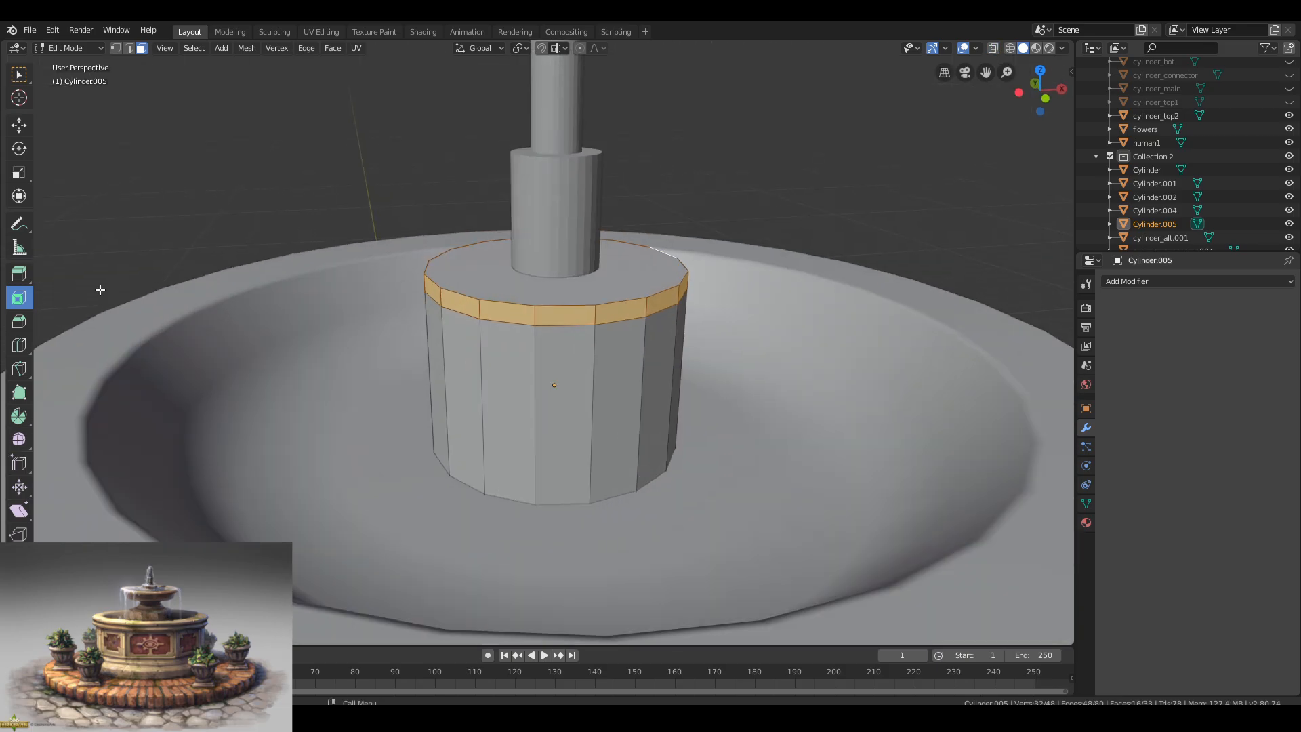
left_click(496, 323)
middle_click_drag(496, 322, 496, 288)
scroll(495, 272, "up", 4)
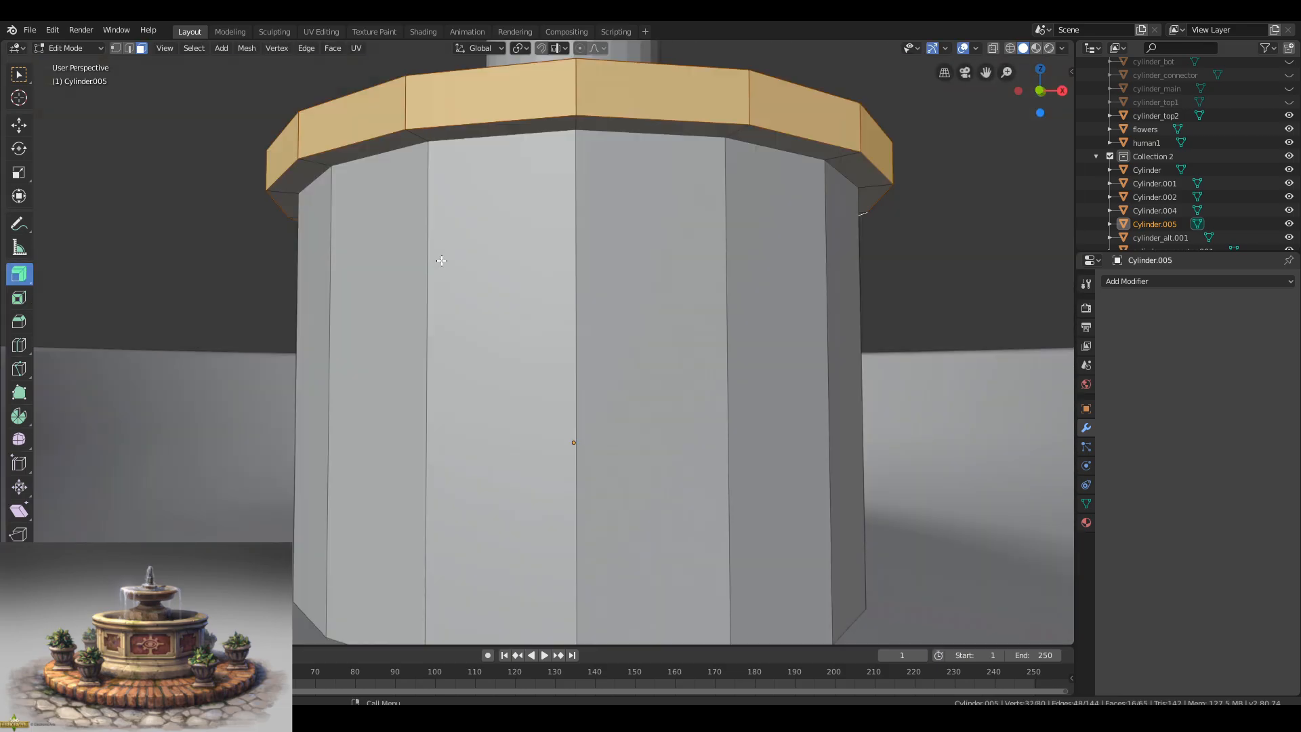
Move the edge loop where the lip meets the cylinder wall along Z to slope the lip's underside.
key("2")
left_click(406, 157, "alt")
scroll(491, 169, "down", 3)
key("g")
key("z")
middle_click_drag(491, 169, 543, 226)
left_click(490, 195)
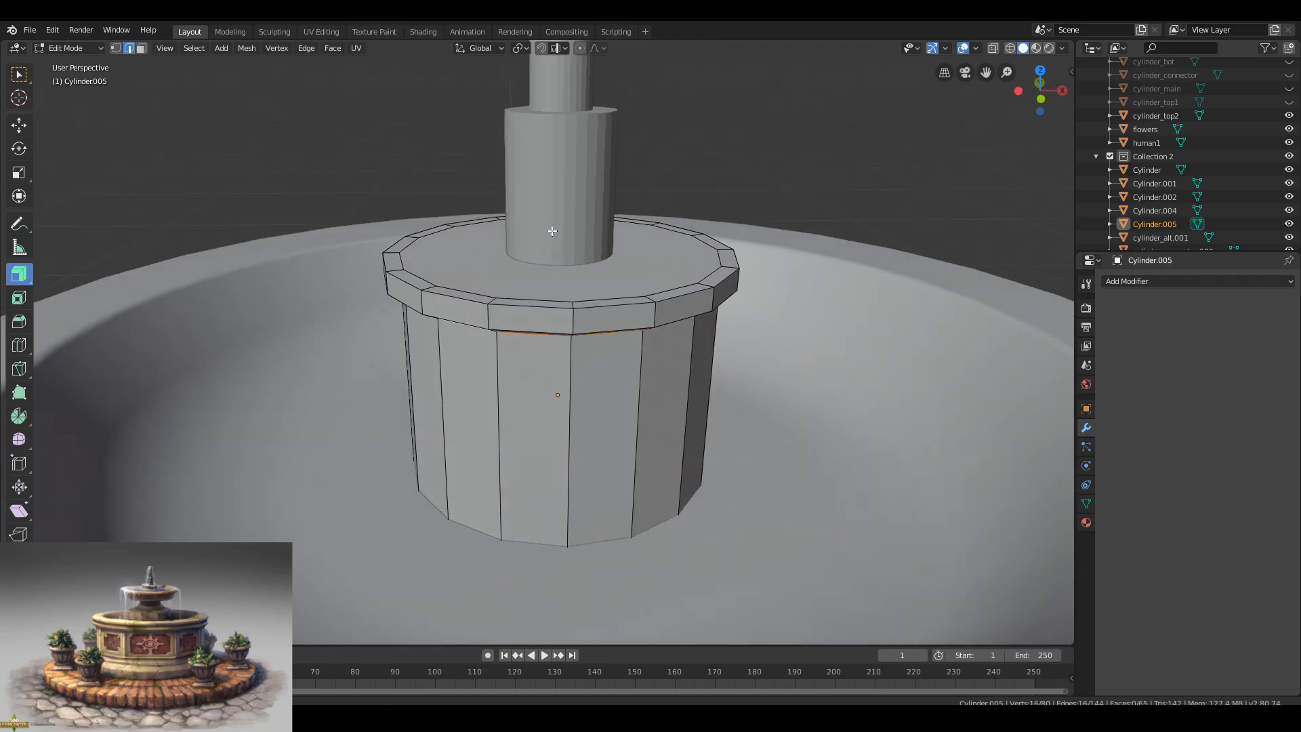
Add a centred edge loop around the lip and push it outward along its normals to round the profile.
scroll(453, 238, "down", 4)
scroll(551, 245, "up", 4)
left_click(422, 299)
middle_click_drag(495, 313, 444, 290)
key("ctrl+r")
left_click(474, 275)
right_click(474, 275)
key("alt+s")
left_click(630, 288)
Mark the edge loop under the cylinder's lip as sharp.
left_click(532, 291, "alt")
key("ctrl+e")
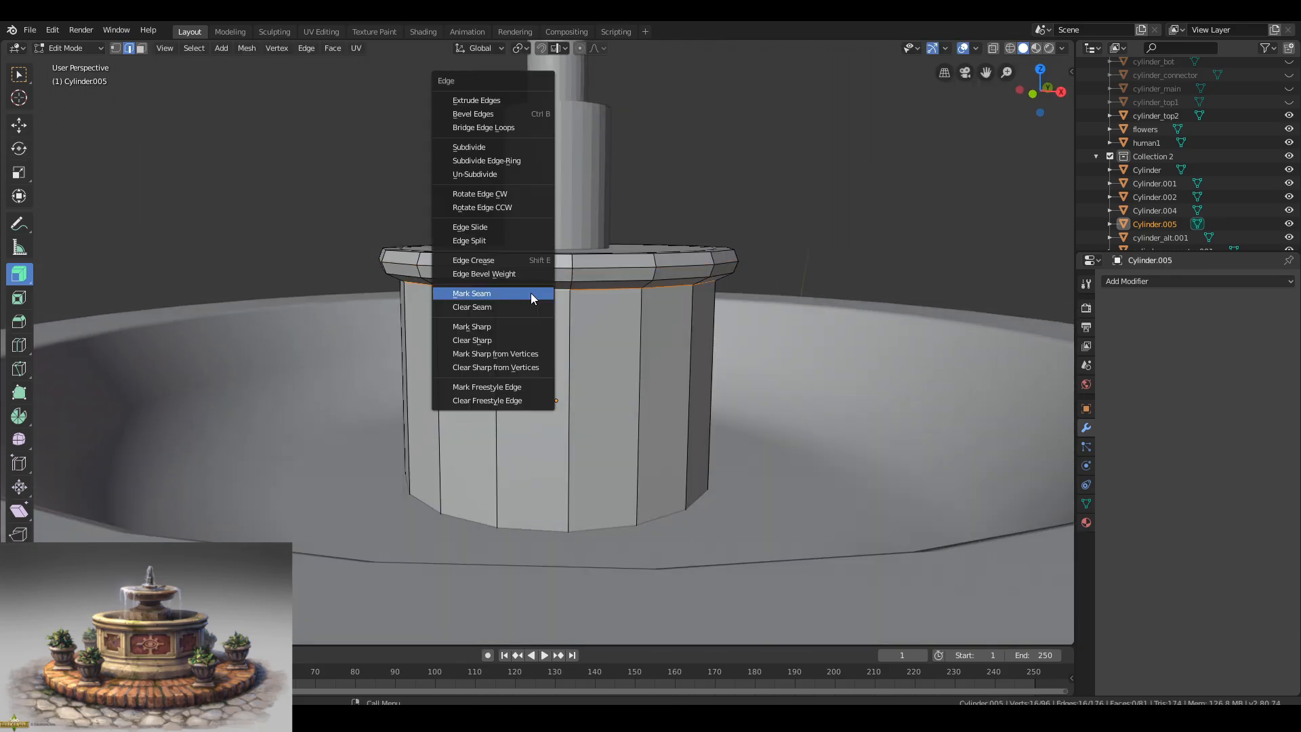
left_click(531, 326)
middle_click_drag(532, 326, 550, 345)
Shade the cylinder smooth and enable Auto Smooth for its normals.
key("Tab")
right_click(550, 345)
left_click(549, 346)
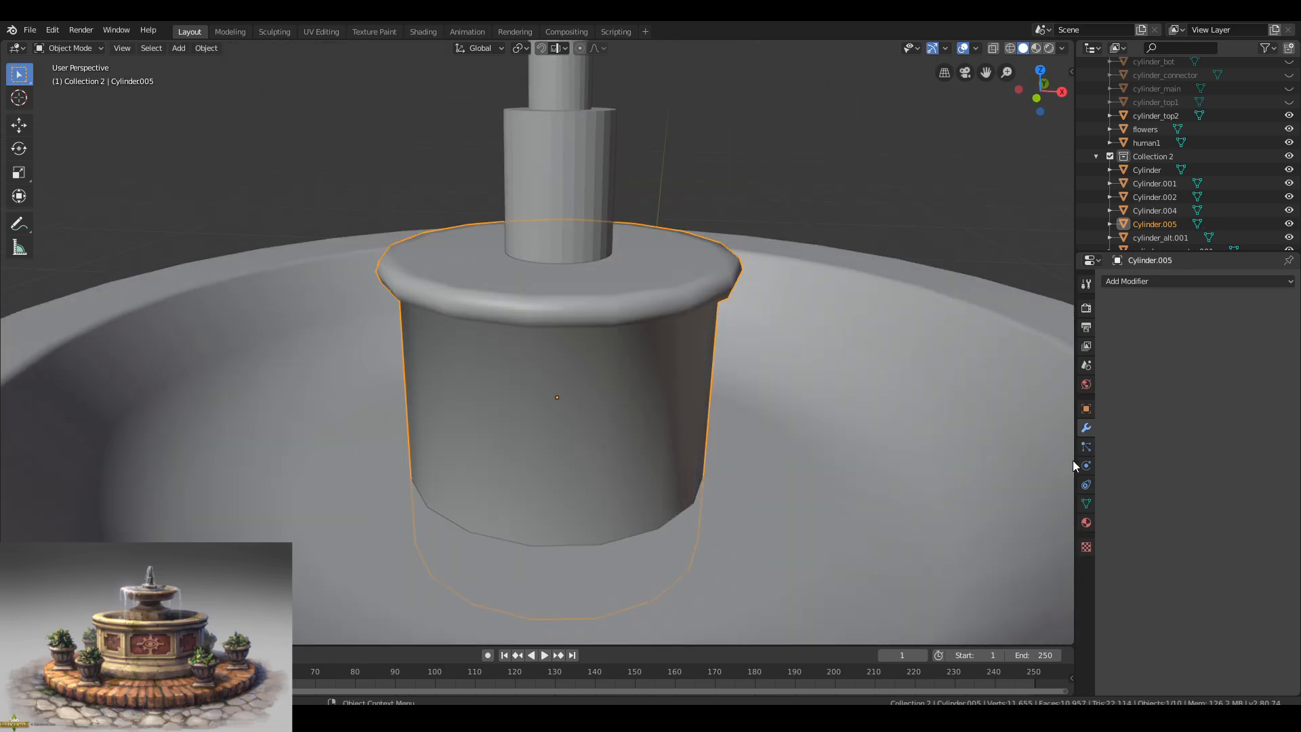
left_click(1086, 504)
left_click(1133, 532)
right_click(505, 337)
Add a Weighted Normal modifier to the cylinder with Keep Sharp enabled.
middle_click_drag(697, 357, 698, 379)
scroll(698, 380, "down", 7)
left_click(1086, 427)
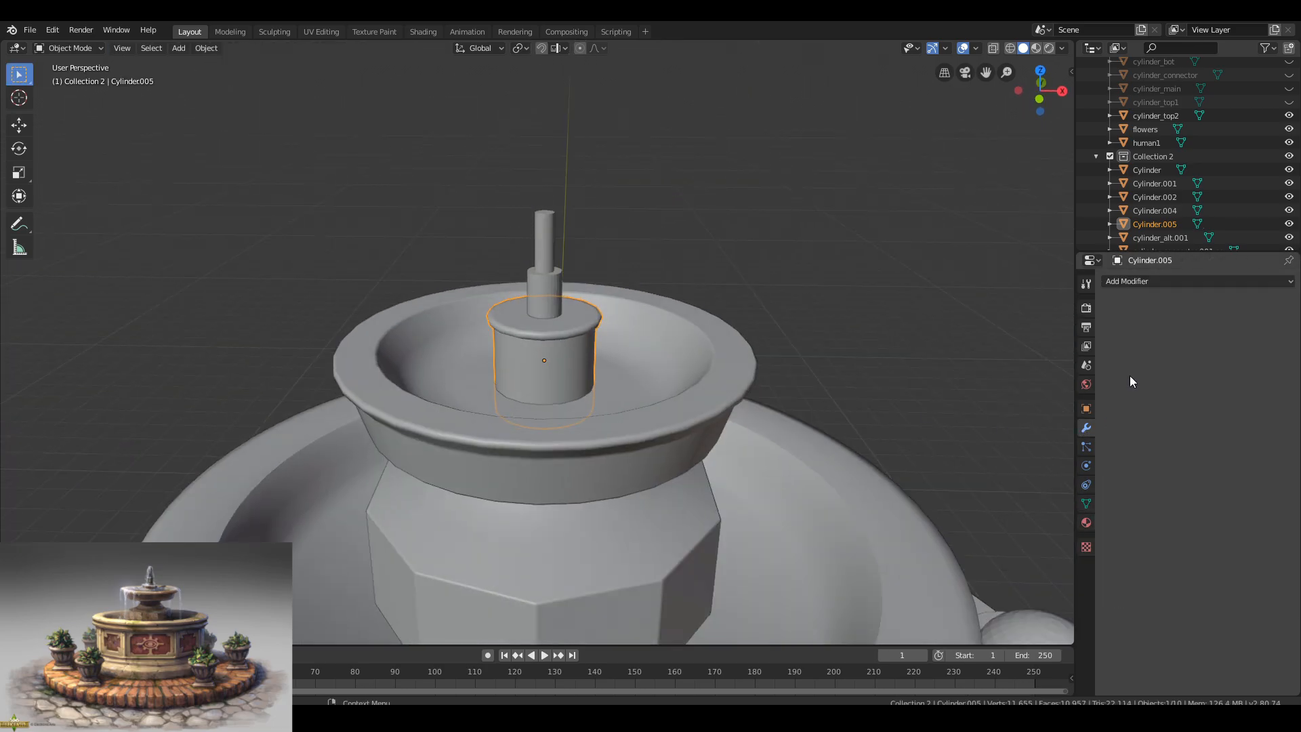
left_click(1146, 282)
left_click(905, 372)
left_click(1121, 382)
Raise the cylinder's bottom edge loop to the basin floor and apply the Weighted Normal modifier.
middle_click_drag(542, 298, 488, 316)
key("Tab")
key("alt+z")
scroll(573, 467, "up", 3)
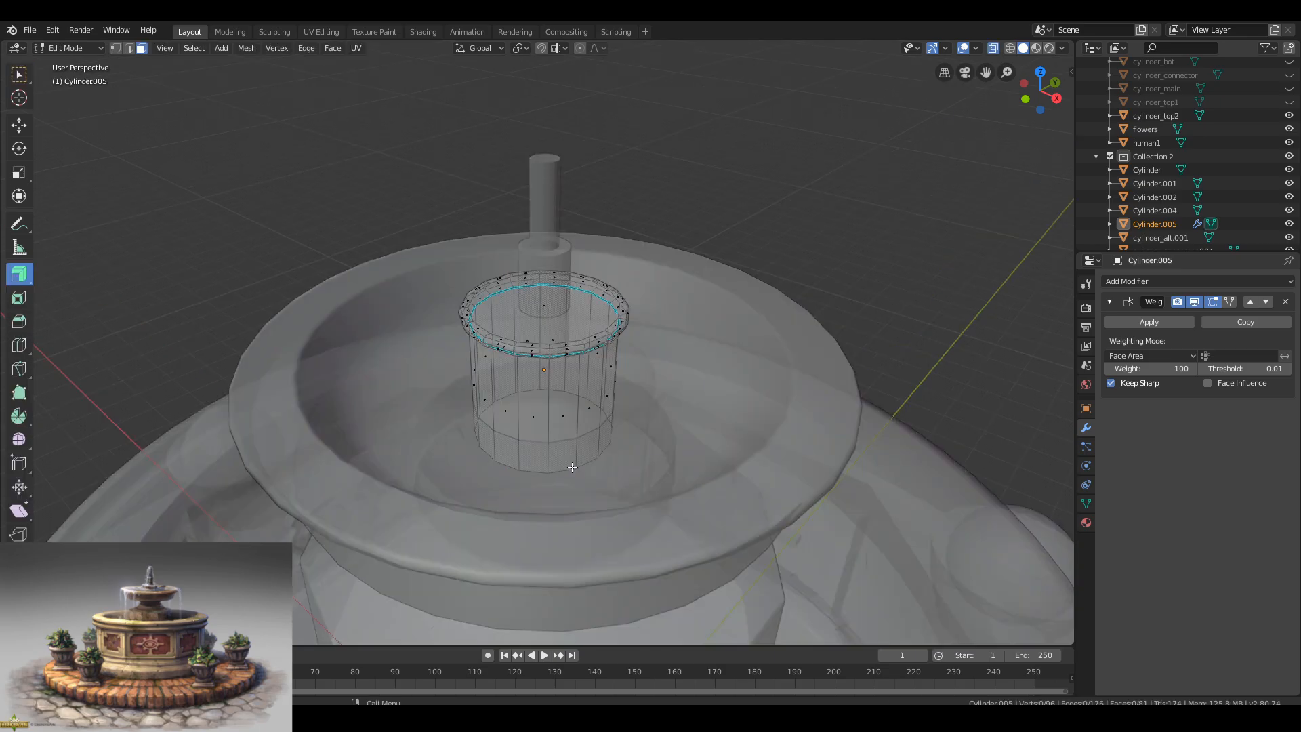
key("Tab")
left_click(1156, 319)
key("alt+z")
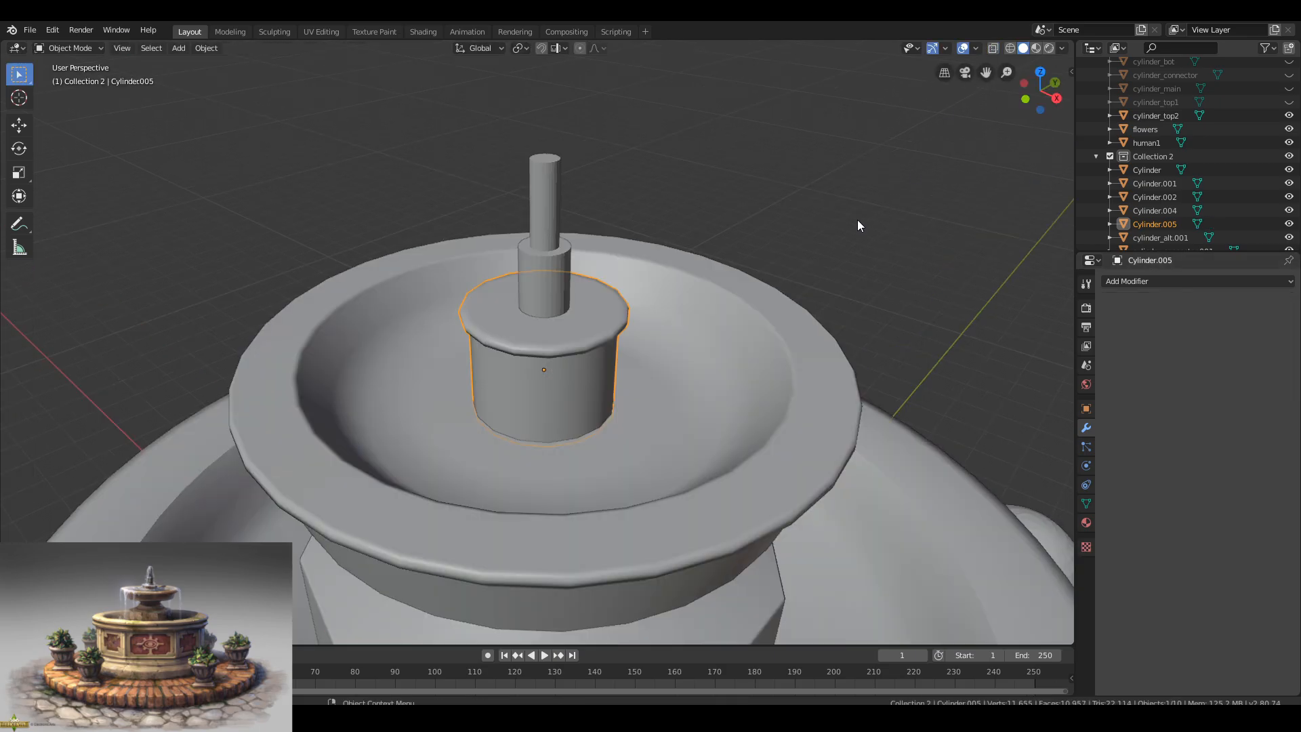
left_click(856, 221)
Save the file and return to the UV Editing workspace with the whole fountain in view.
scroll(857, 221, "down", 9)
key("ctrl+s")
middle_click_drag(470, 330, 611, 367)
scroll(614, 356, "up", 2)
left_click(321, 32)
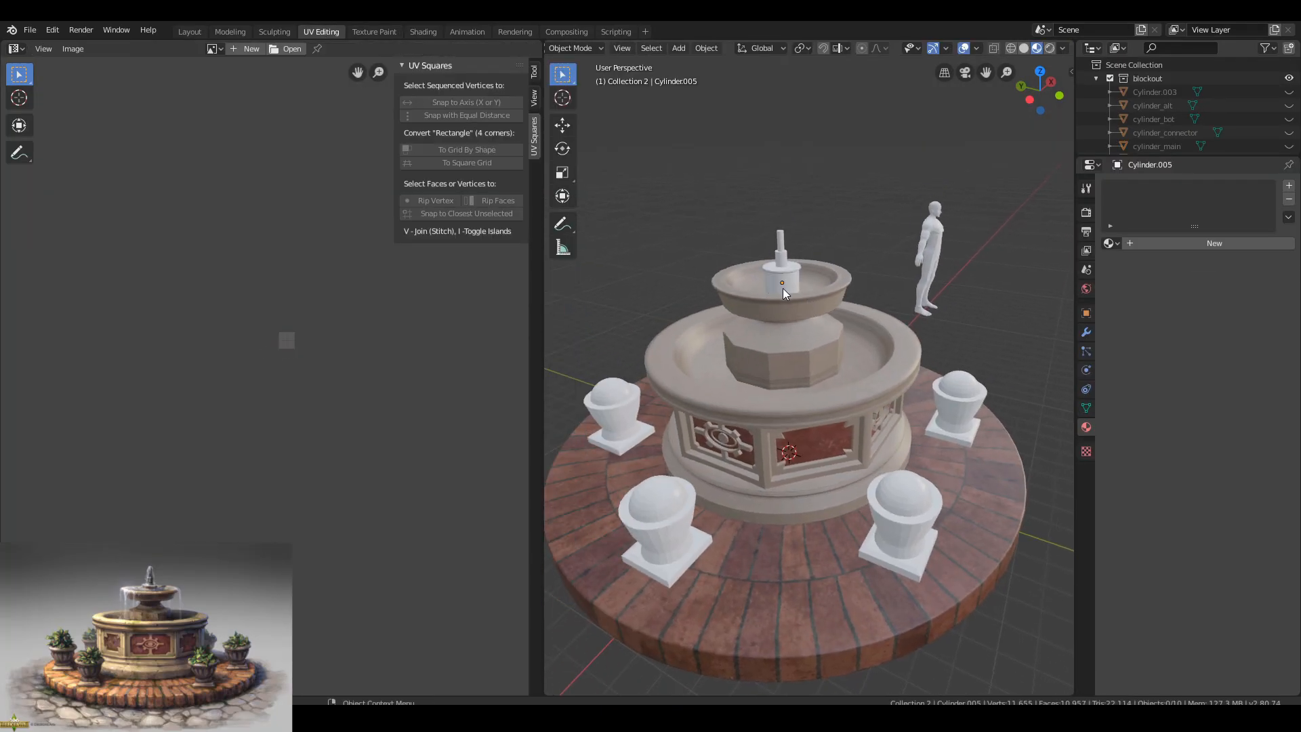
Assign the trimsheet material to the top pedestal cylinder and bring its complete UV layout into view over the texture.
scroll(281, 312, "up", 9)
middle_click_drag(281, 311, 263, 365)
key("Tab")
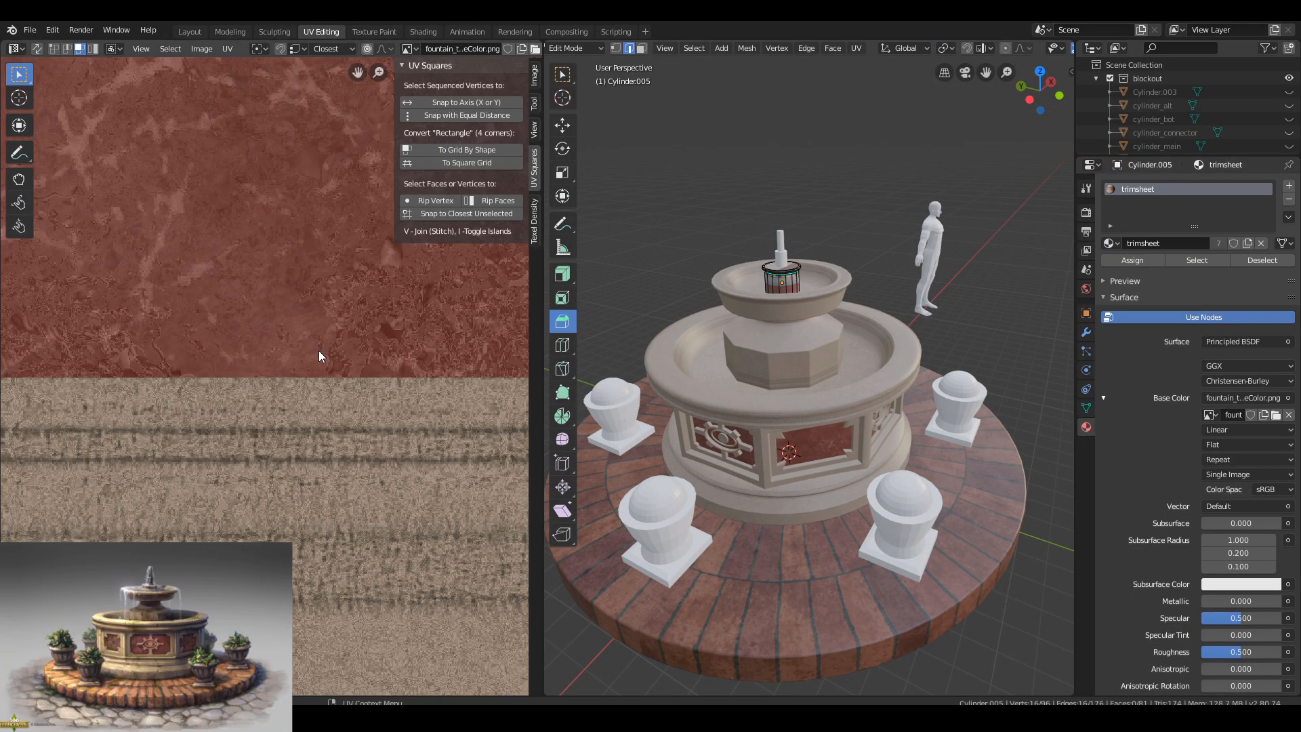
scroll(570, 345, "down", 2)
key("Home")
key("a")
scroll(781, 261, "up", 5)
key("KP_Decimal")
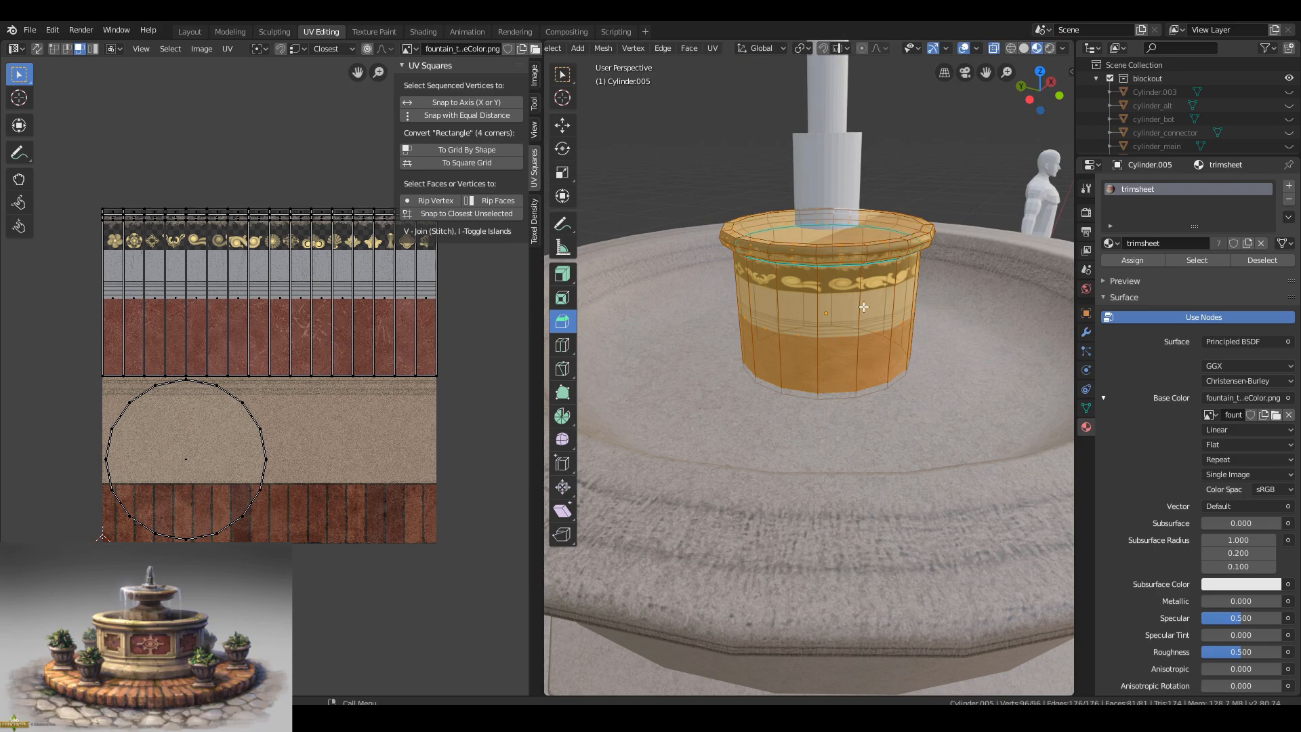
Mark the edge loops beneath the cylinder's rim and around its top cap as seams.
key("alt+a")
scroll(864, 307, "up", 2)
middle_click_drag(820, 279, 790, 315)
left_click(819, 450, "alt")
key("ctrl+e")
left_click(815, 285)
left_click(799, 267, "alt+shift")
left_click(728, 266, "alt+shift")
key("ctrl+e")
left_click(728, 267)
middle_click_drag(729, 278, 731, 245)
key("Tab")
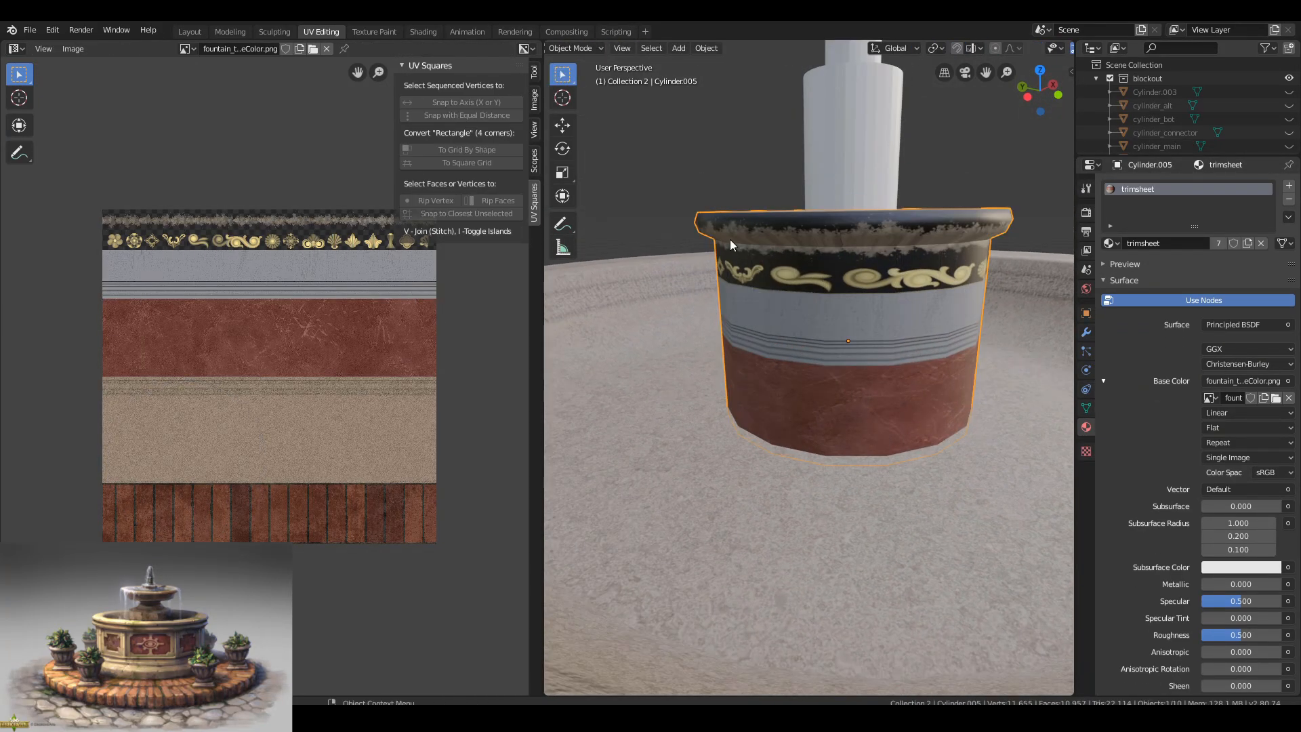
Unwrap the cylinder and straighten its rim and wall islands into rectangular grid strips.
key("Tab")
scroll(270, 376, "down", 5)
key("g")
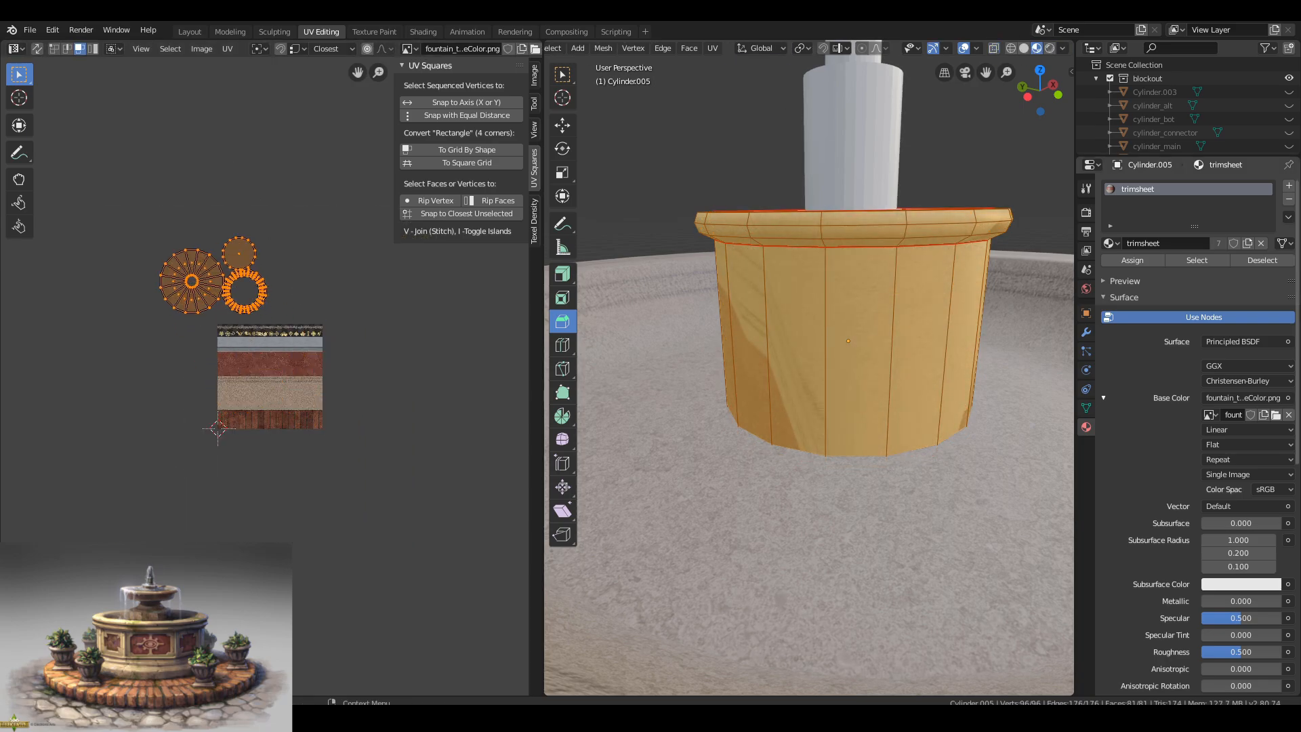
scroll(239, 265, "up", 1)
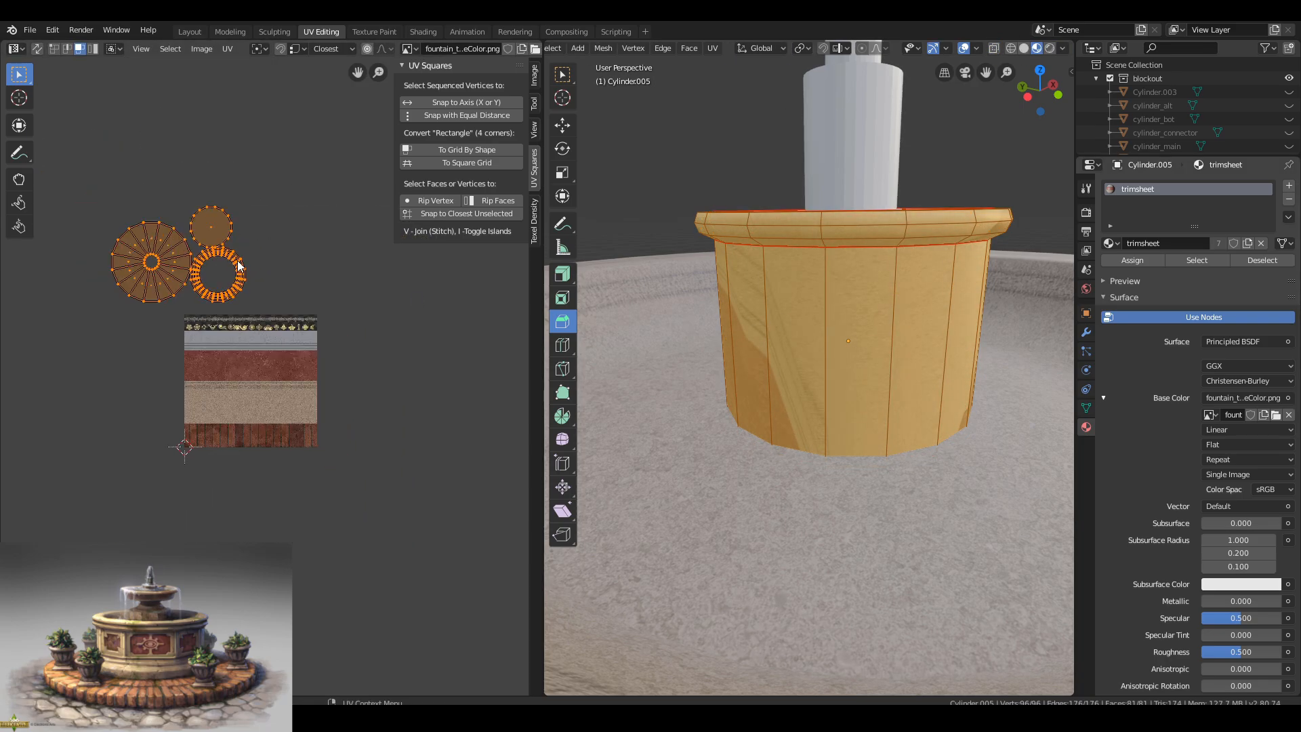
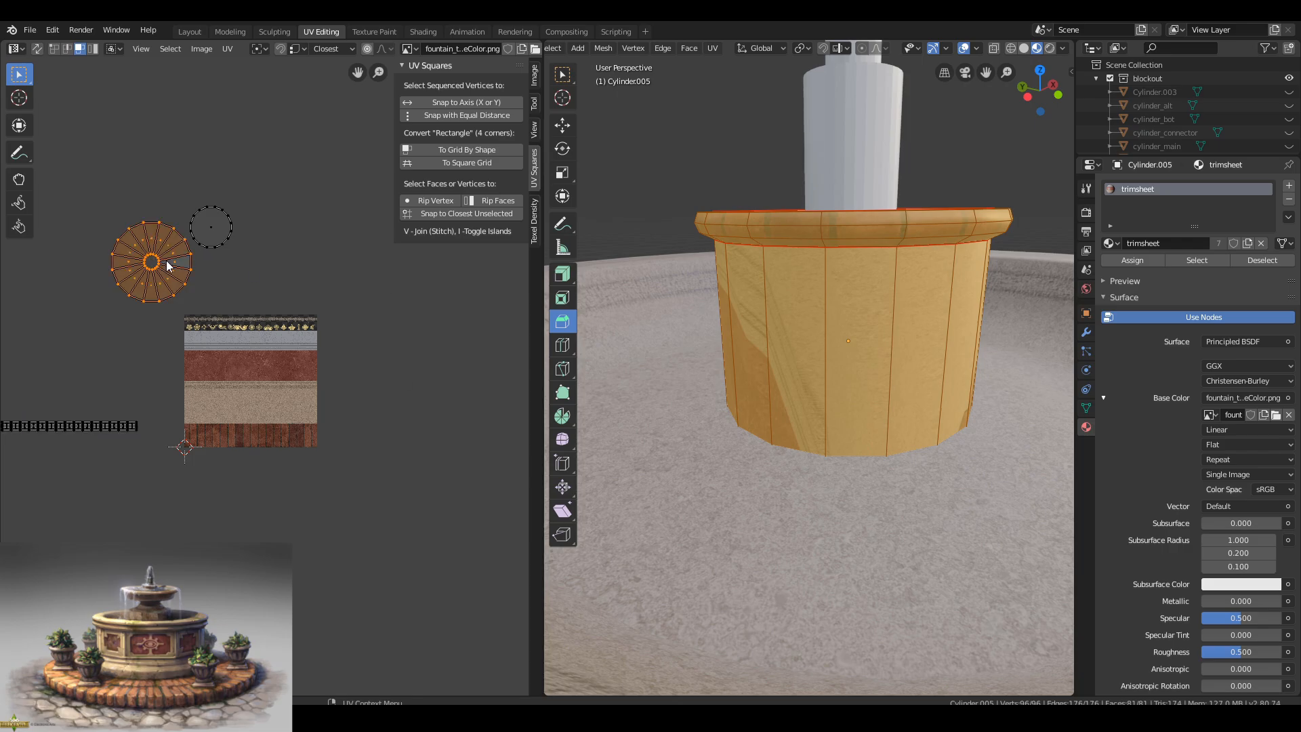
left_click(467, 150)
Rotate the wall UV strip 90 degrees and align its upper edge with the grooved trim of the beige stone band.
key("r")
key("9")
key("0")
key("Return")
key("g")
left_click(287, 382)
scroll(287, 382, "up", 12)
key("g")
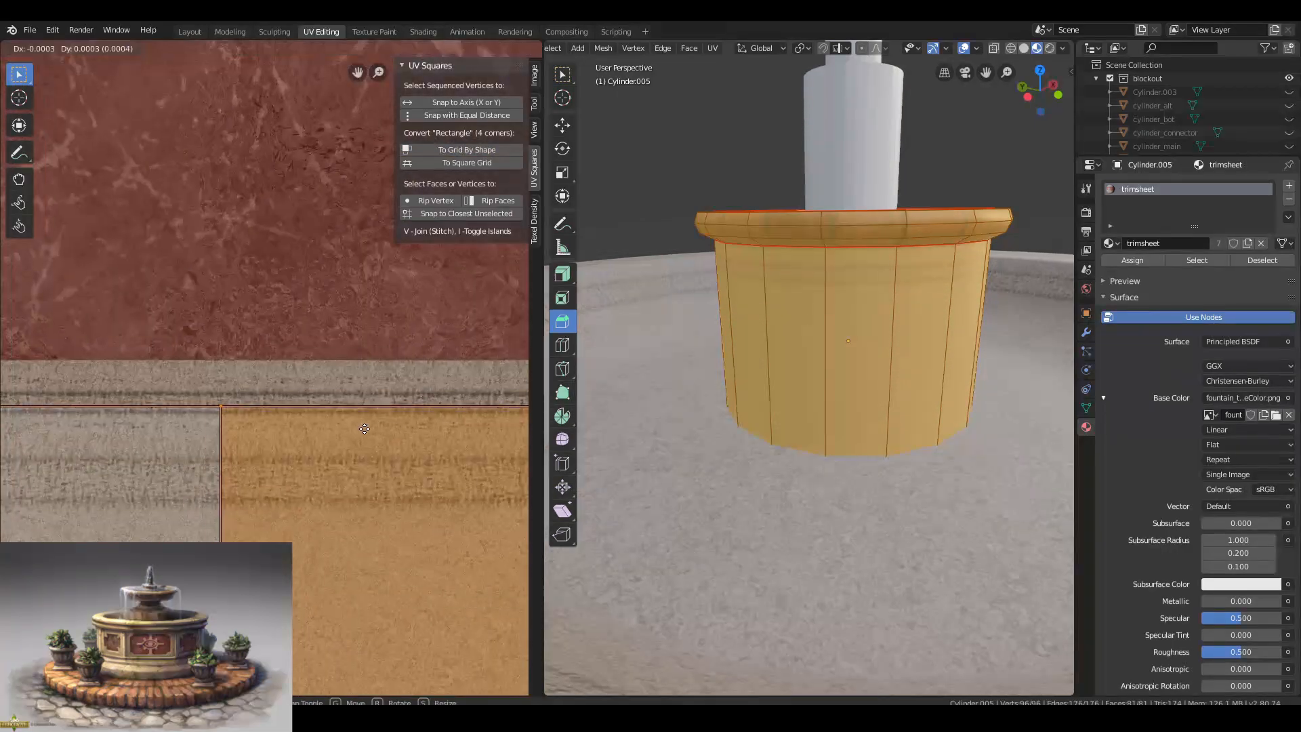
left_click(359, 390)
Place the rim's UV strip over the beige stone band and check the cylinder's texture.
scroll(271, 407, "down", 7)
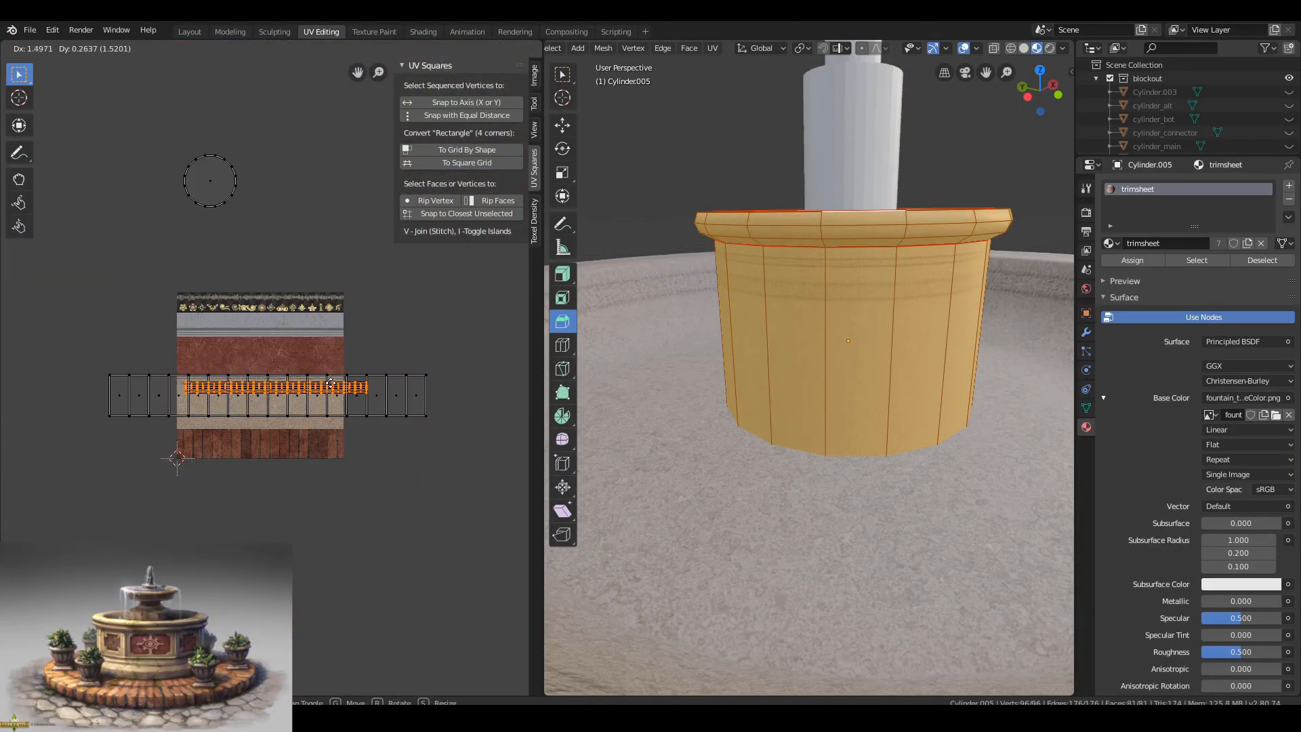
left_click(330, 382)
scroll(328, 380, "up", 7)
key("g")
left_click(336, 340)
key("Tab")
middle_click_drag(552, 369, 1021, 331)
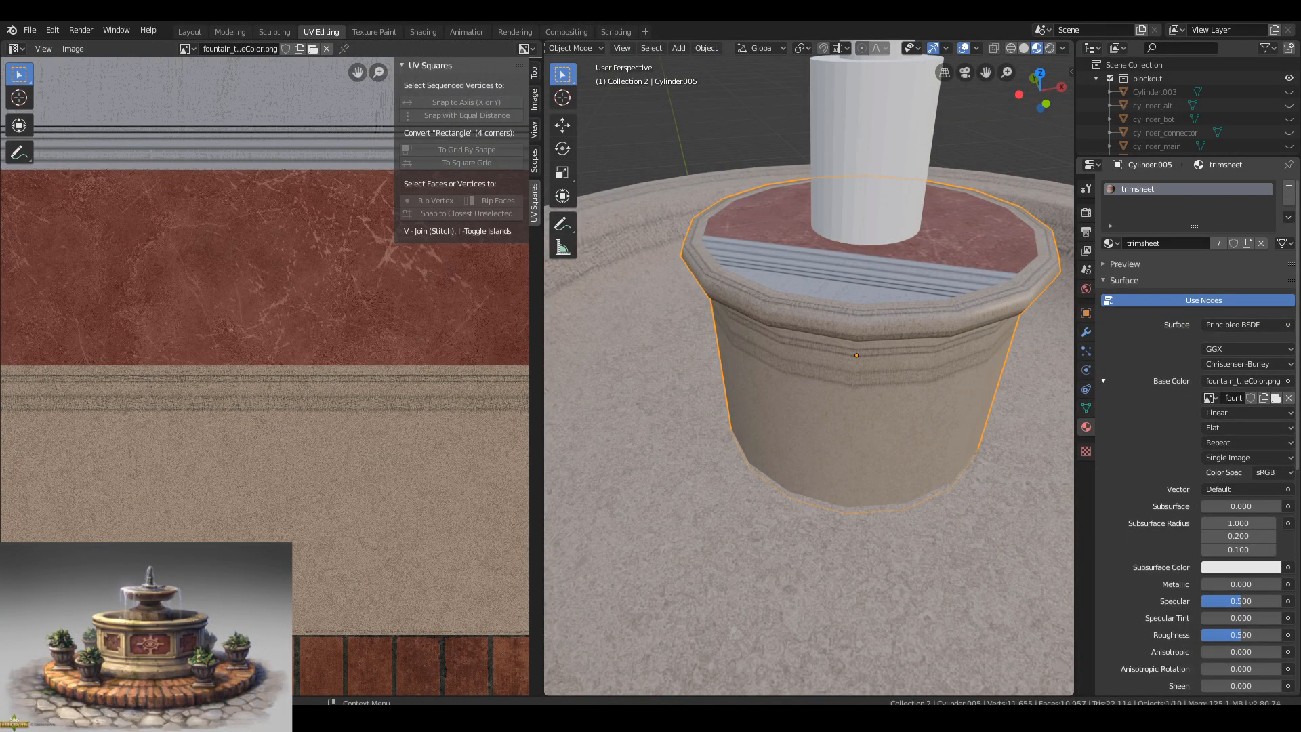
middle_click_drag(758, 318, 758, 360)
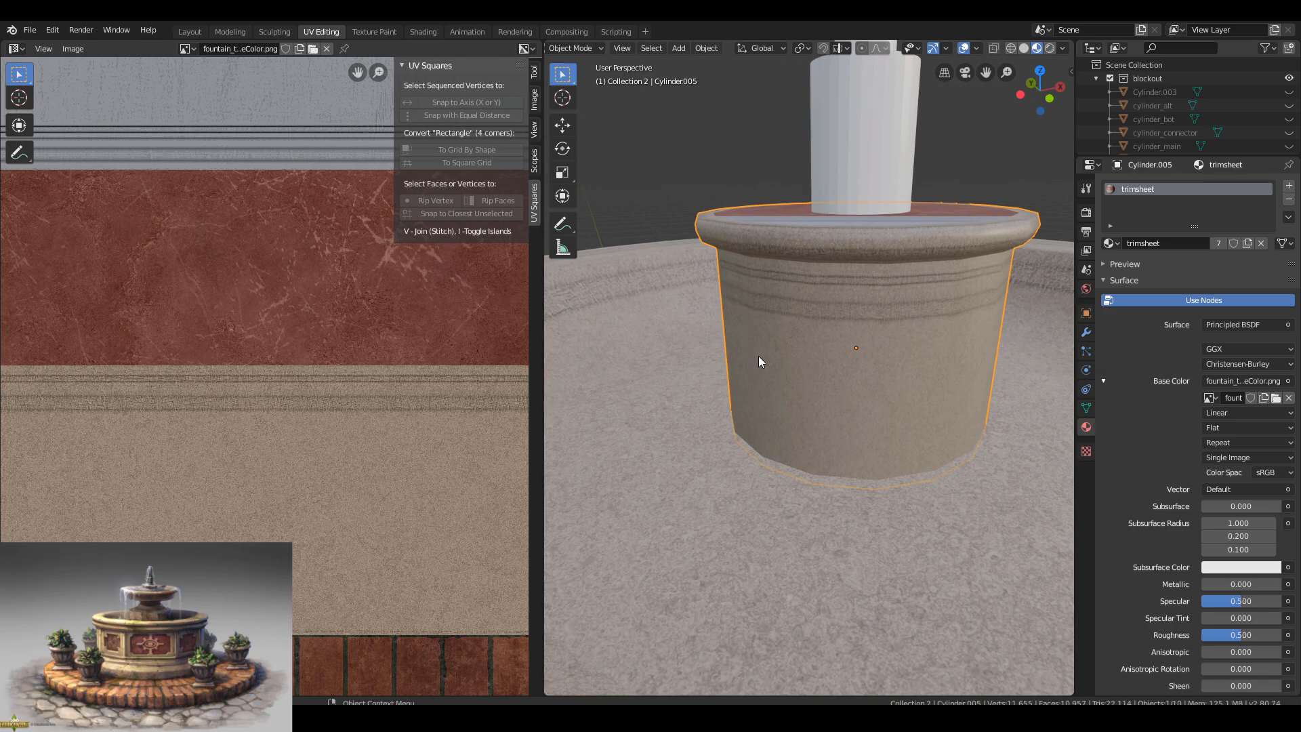
Shift the rim's UV strip below the fine grooves of the stone trim and check the rim.
key("Tab")
scroll(244, 320, "down", 2)
key("g")
left_click(245, 326)
key("Tab")
scroll(811, 255, "up", 2)
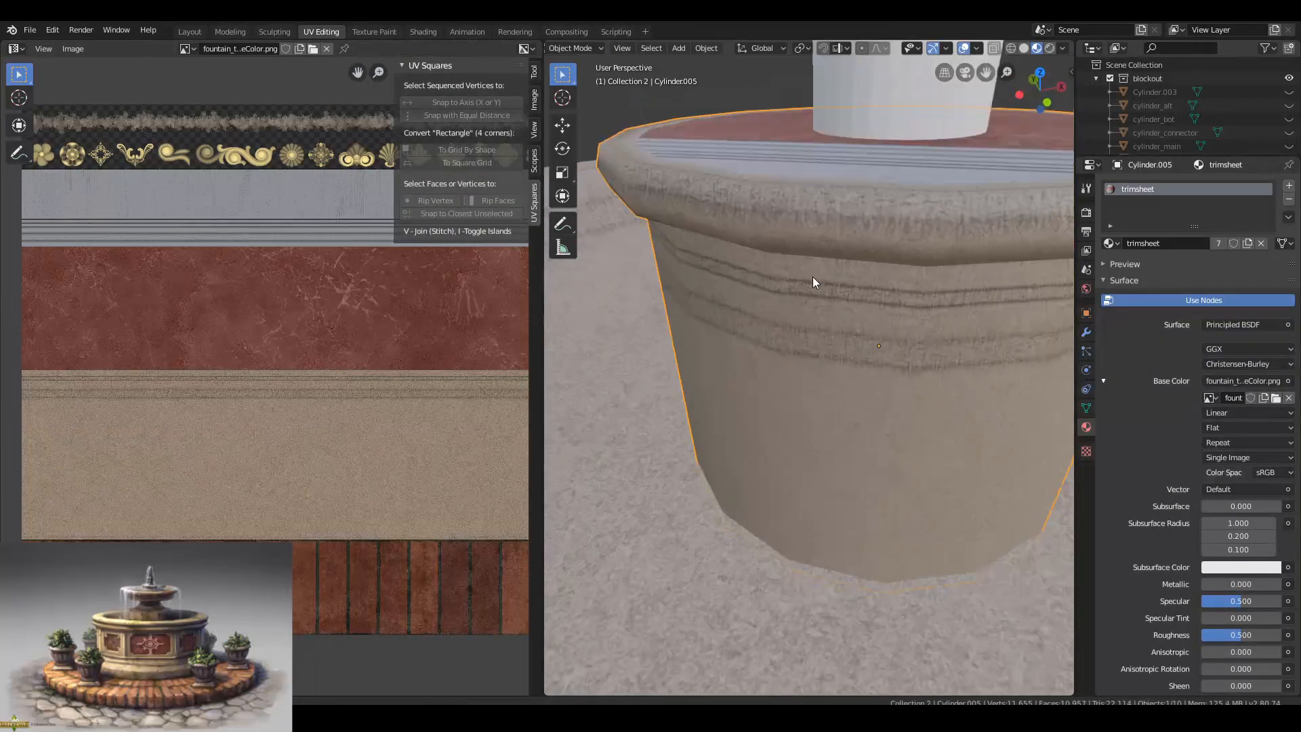
middle_click_drag(812, 276, 747, 287)
scroll(746, 287, "down", 2)
Scale the rim's UV strip along Y and reposition it vertically on the lower part of the stone trim.
key("Tab")
scroll(217, 424, "up", 3)
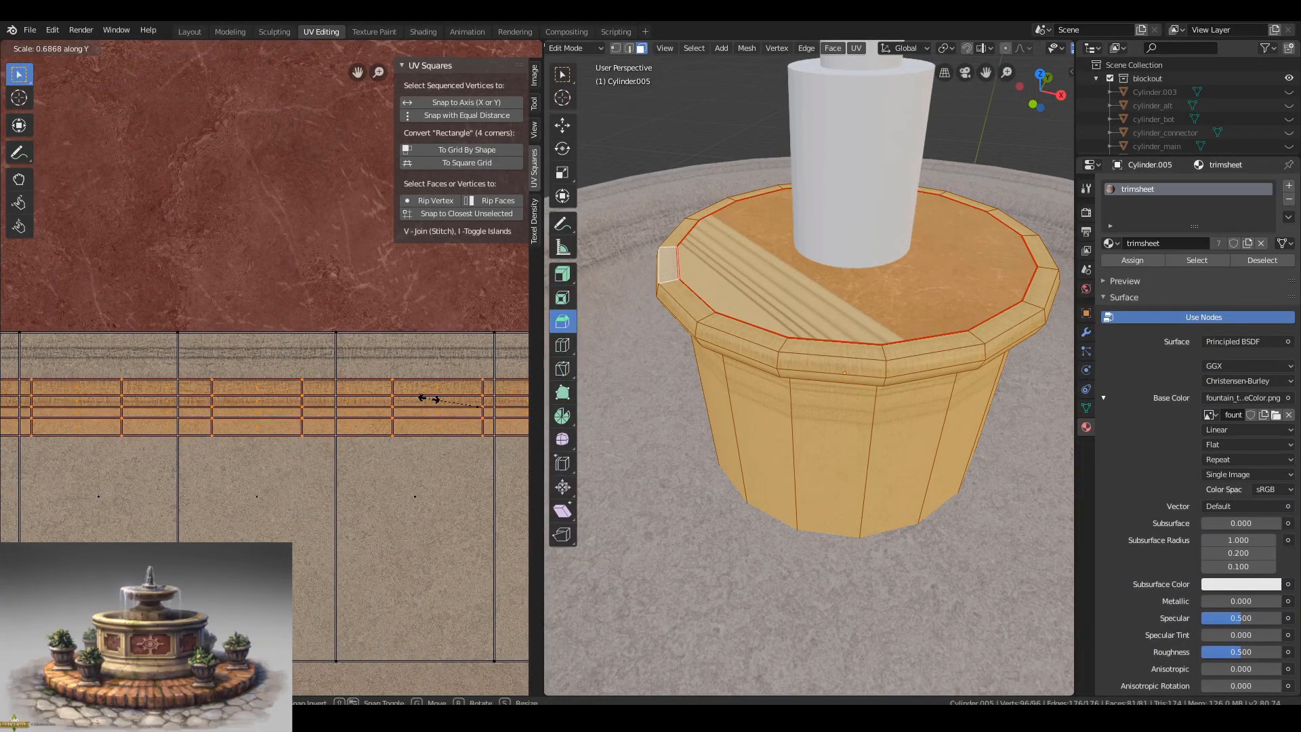
left_click(444, 416)
key("g")
key("y")
left_click(325, 414)
scroll(322, 418, "up", 4)
key("g")
key("y")
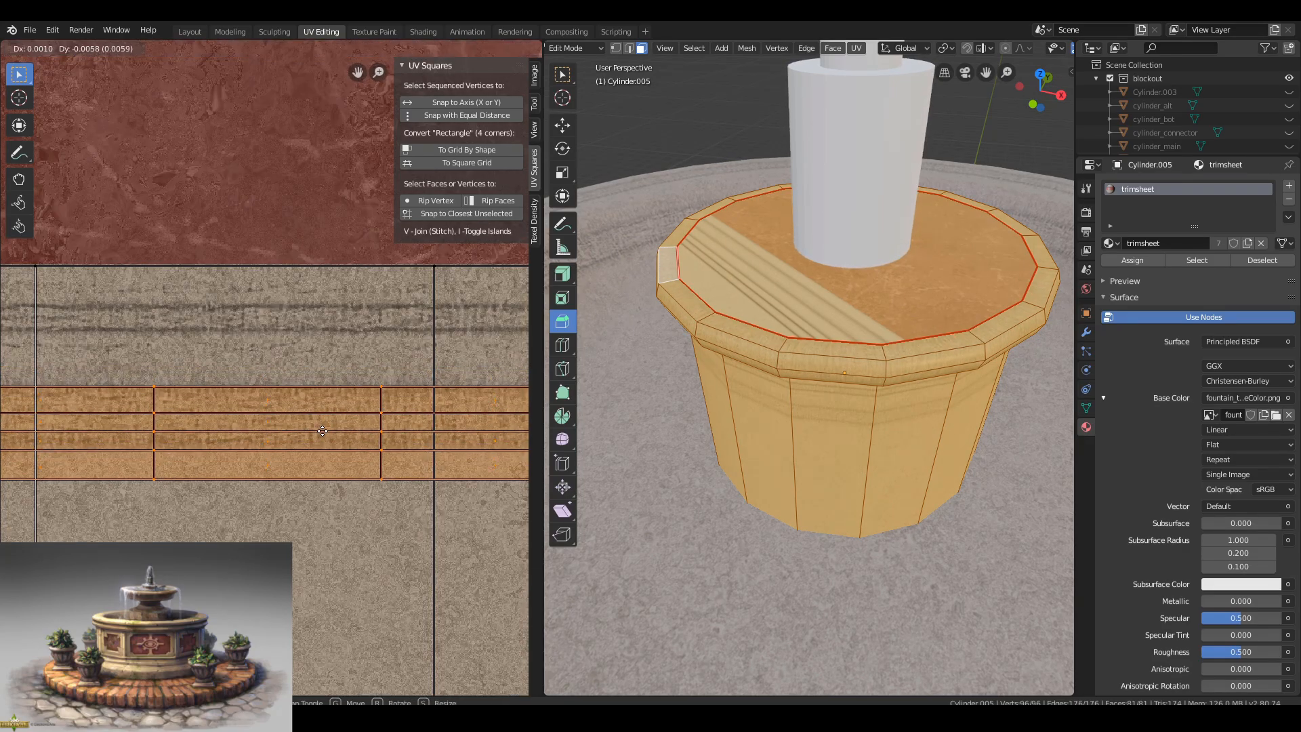
left_click(322, 416)
key("s")
key("y")
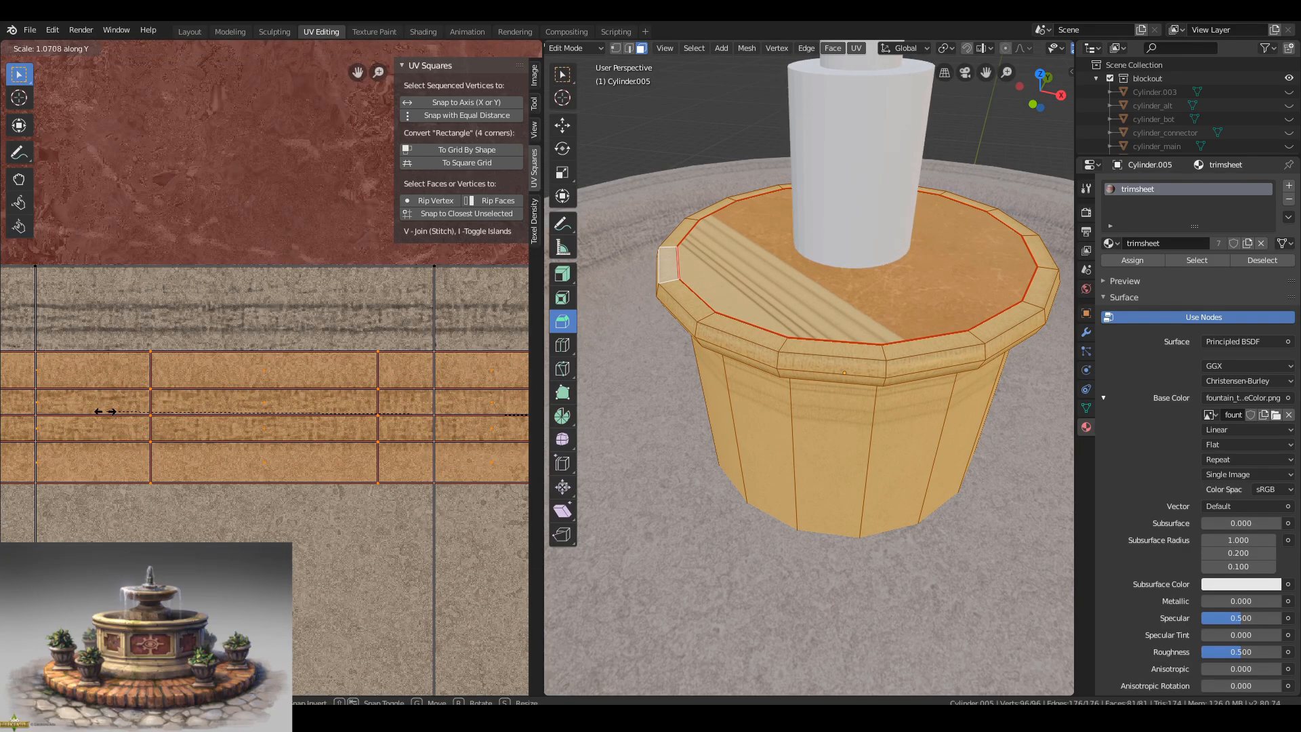
left_click(105, 412)
scroll(810, 283, "down", 6)
Scale and place the cylinder's top cap UVs within the plain beige stone area.
left_click(790, 362)
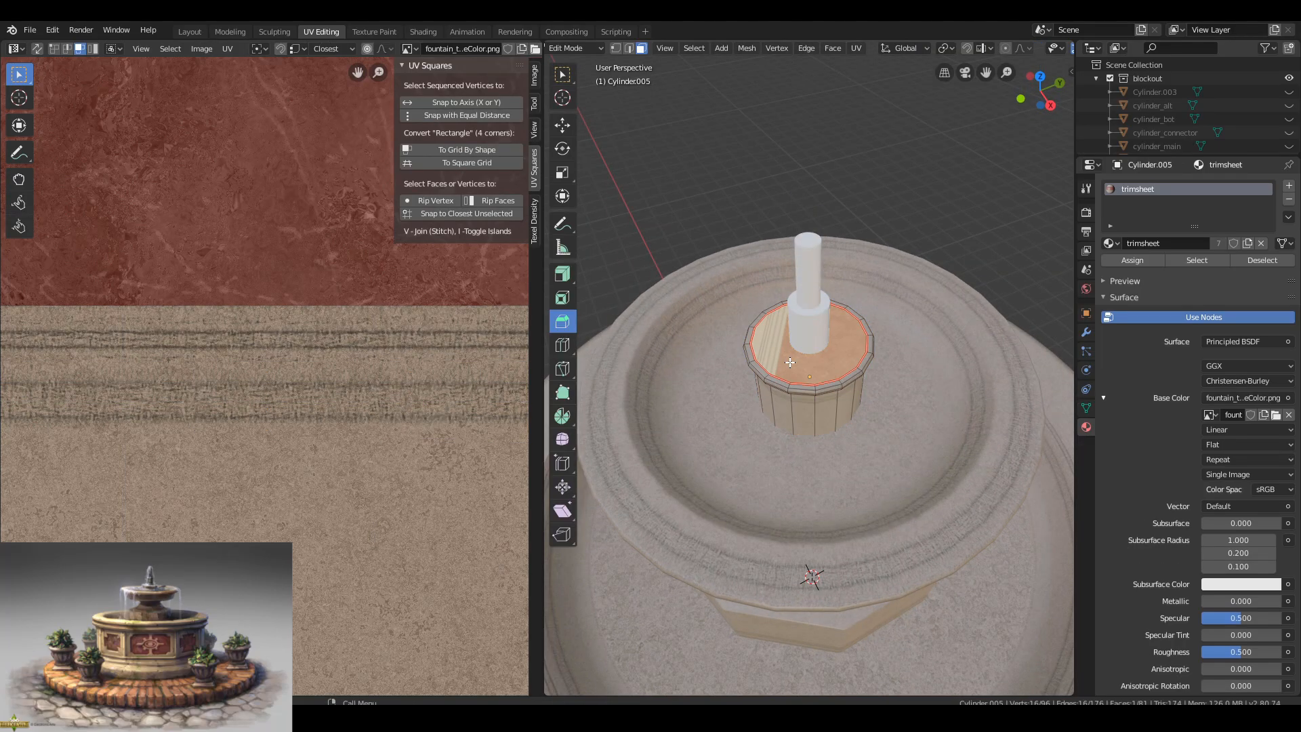
scroll(233, 129, "down", 5)
key("c")
key("s")
left_click(395, 408)
key("Tab")
middle_click_drag(778, 386, 897, 353)
key("alt+a")
scroll(897, 352, "down", 8)
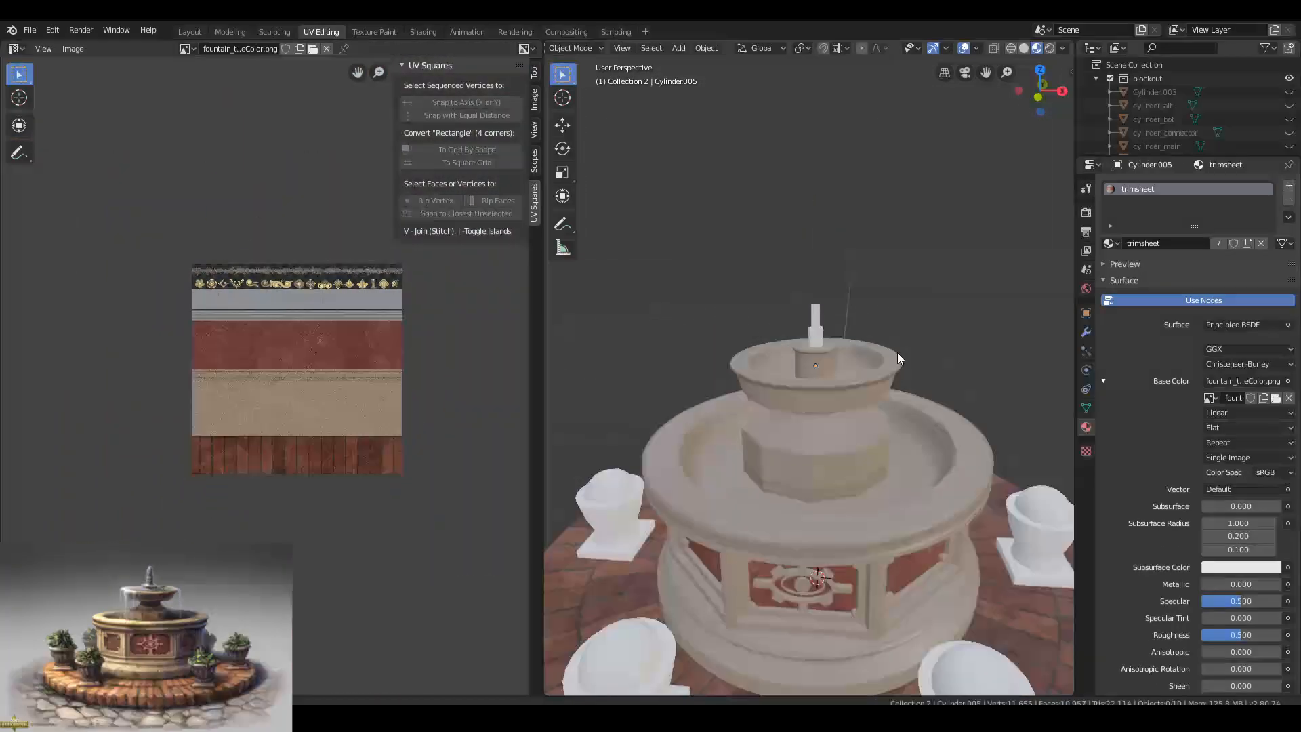
Return to the Layout workspace and save the file.
left_click(190, 32)
middle_click_drag(731, 333, 729, 284)
key("ctrl+s")
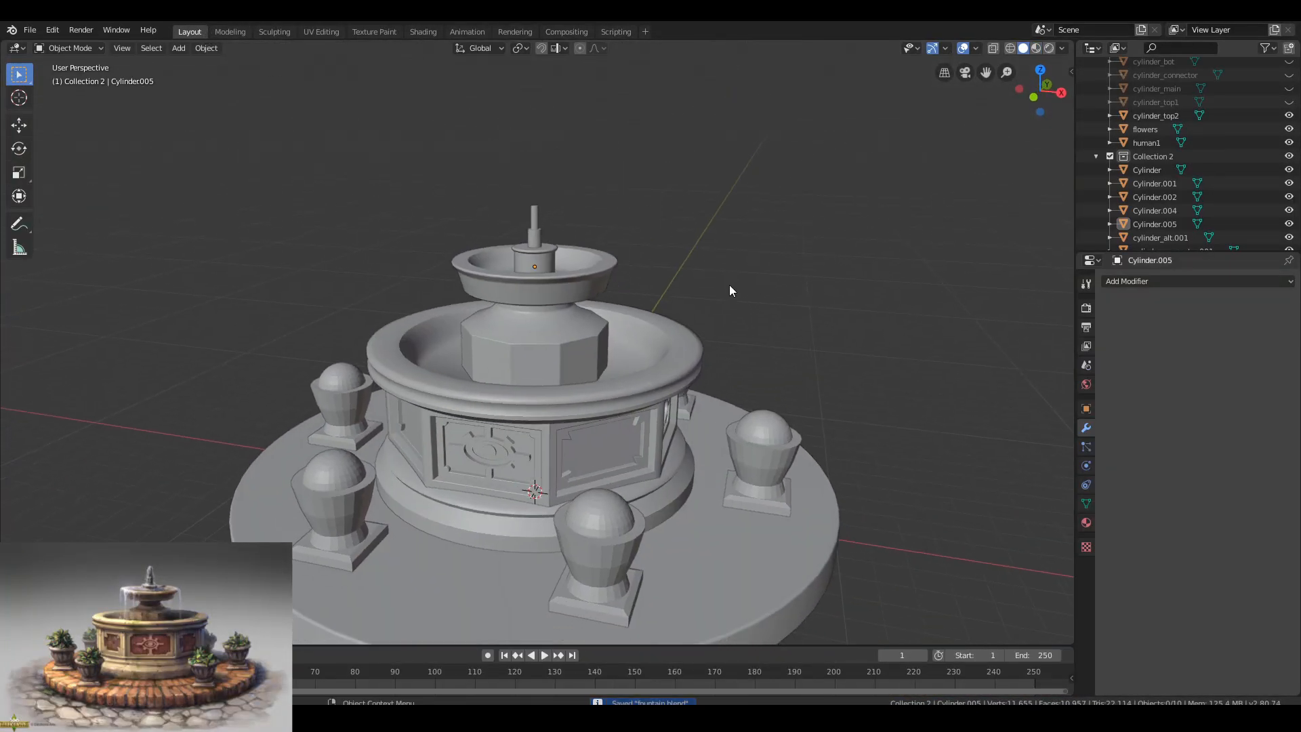
scroll(603, 349, "up", 5)
middle_click_drag(555, 253, 570, 328, "shift")
scroll(571, 328, "down", 4)
Add a 16-sided mesh cylinder above the pedestal and scale it to the width of the blockout's lower spout cylinder.
left_click(178, 48)
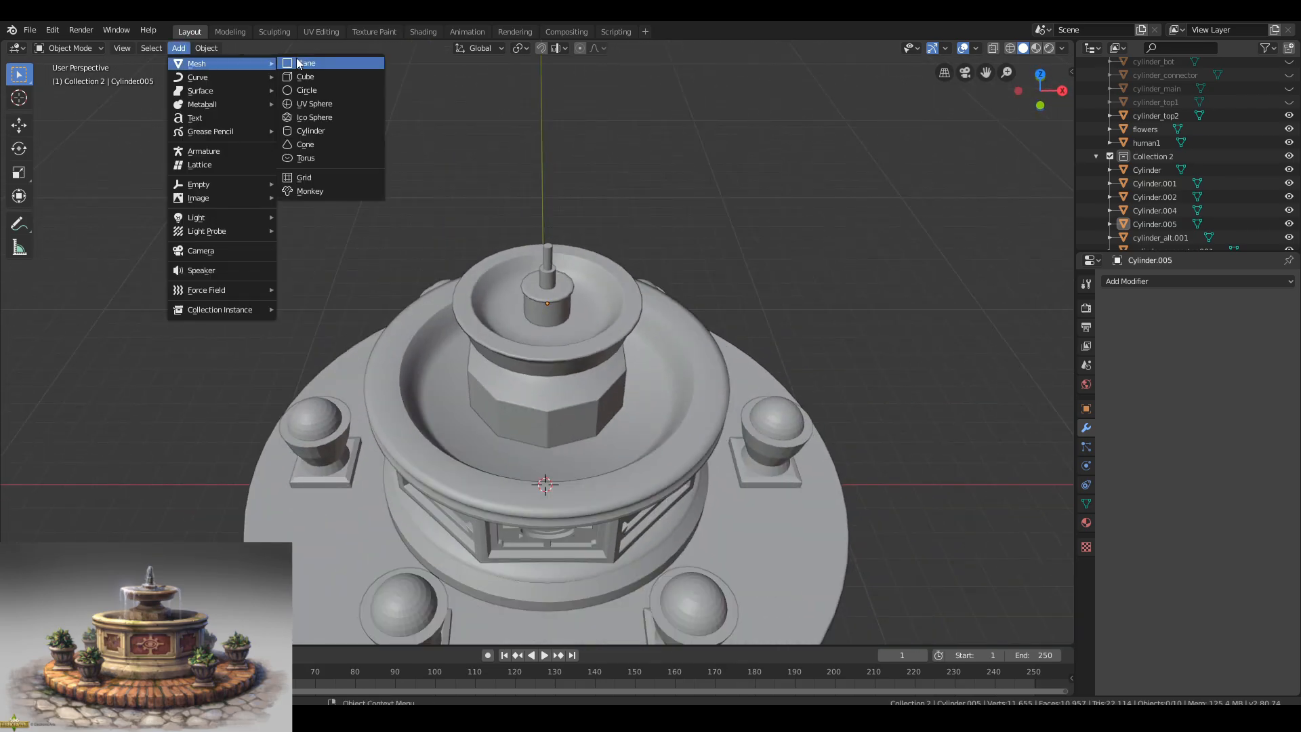
left_click(305, 131)
key("s")
key("KP_Decimal")
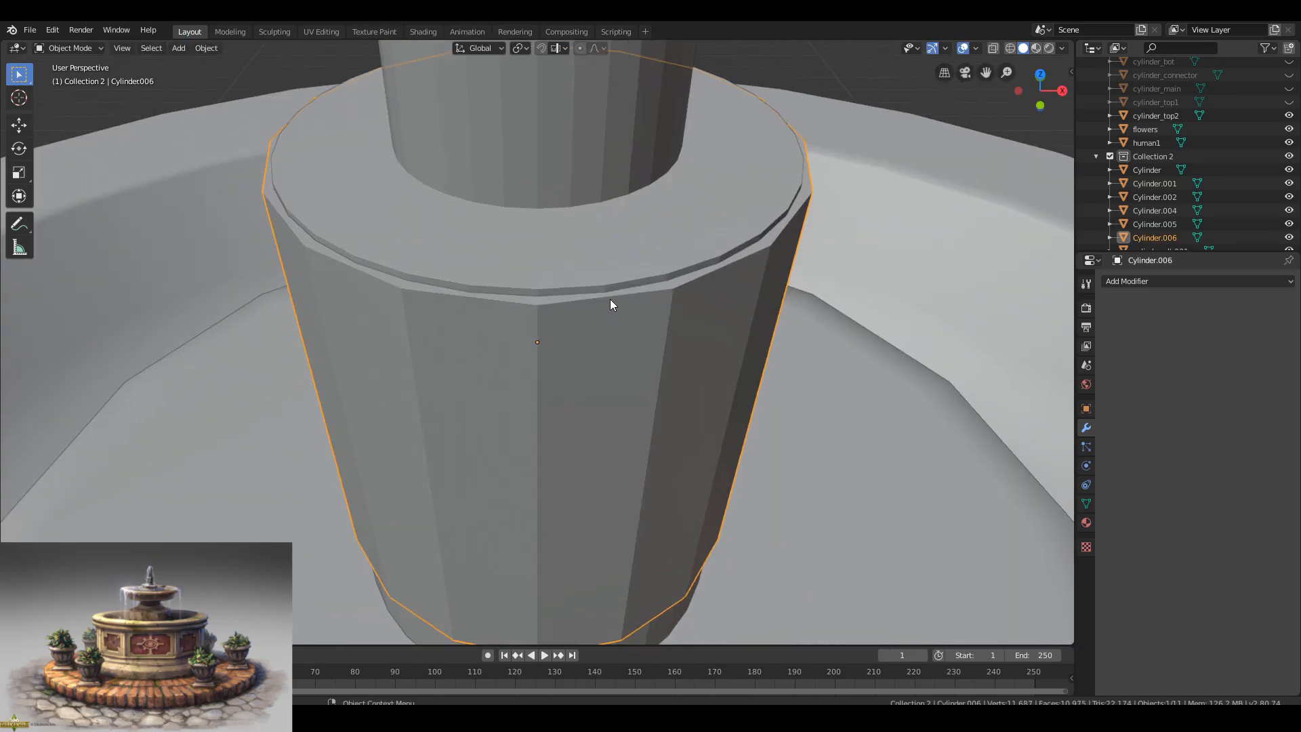
scroll(610, 302, "down", 1)
key("s")
left_click(800, 347)
Move the new cylinder along Z onto the pedestal and raise its top face to the blockout's height.
middle_click_drag(800, 347, 745, 319)
scroll(719, 315, "down", 2)
key("g")
key("z")
key("Tab")
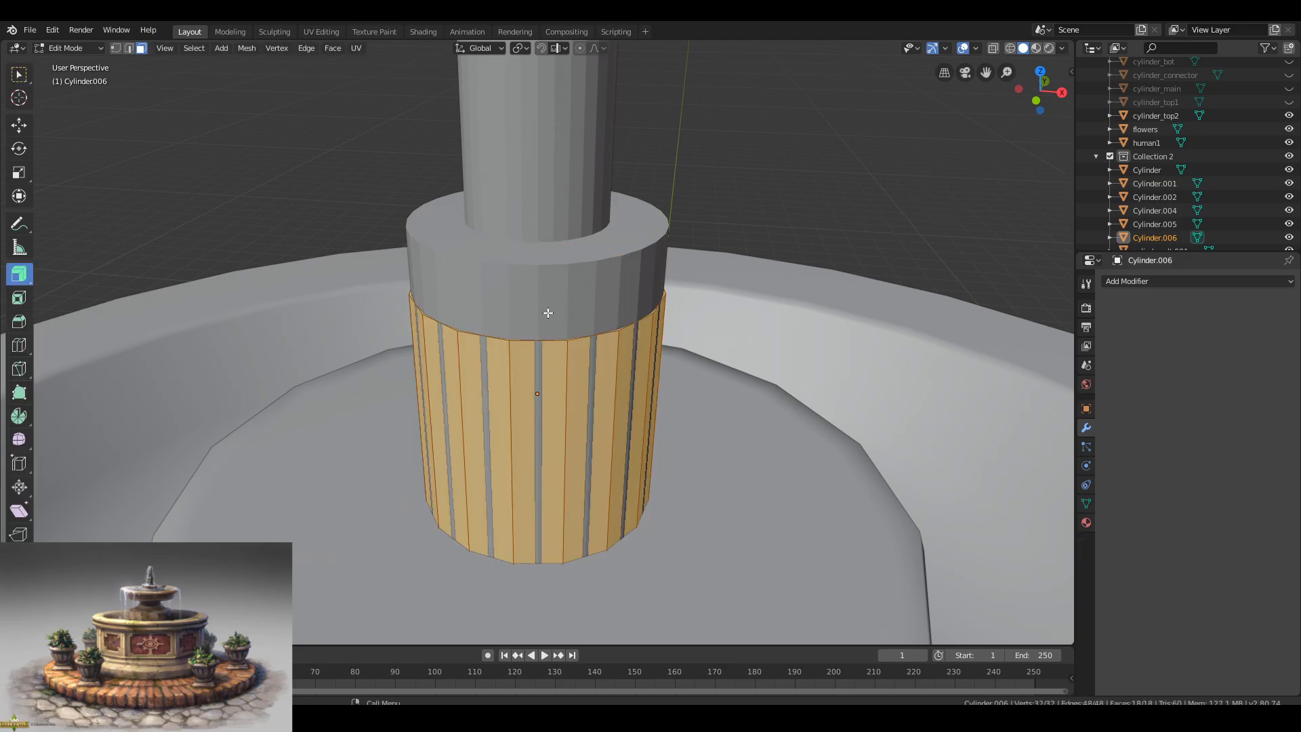
left_click(548, 306)
key("g")
key("z")
left_click(560, 242)
Hide the blockout object cylinder_top2 and select the new cylinder.
key("Tab")
left_click(538, 282)
left_click(538, 282)
key("h")
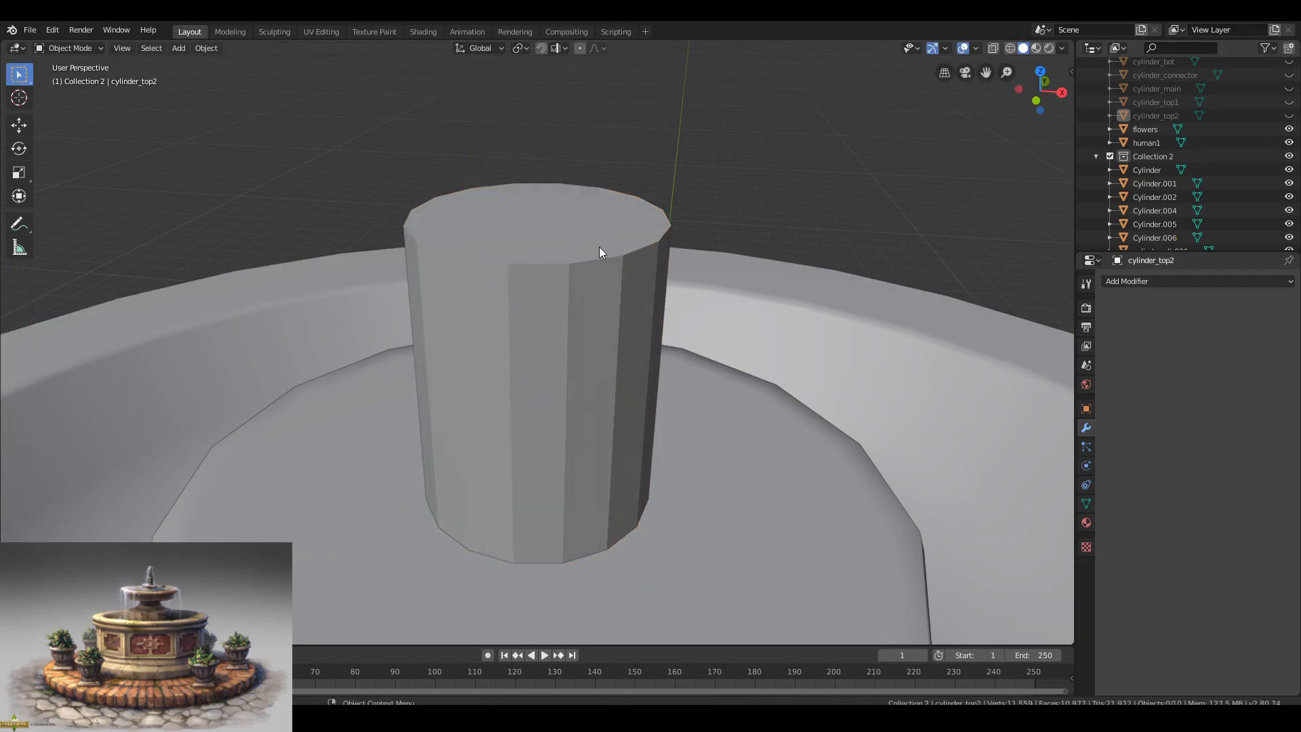
left_click(607, 339)
scroll(604, 316, "down", 2)
Add two horizontal edge loops to the cylinder and spread them towards its upper and lower ends.
key("Tab")
left_click(548, 366)
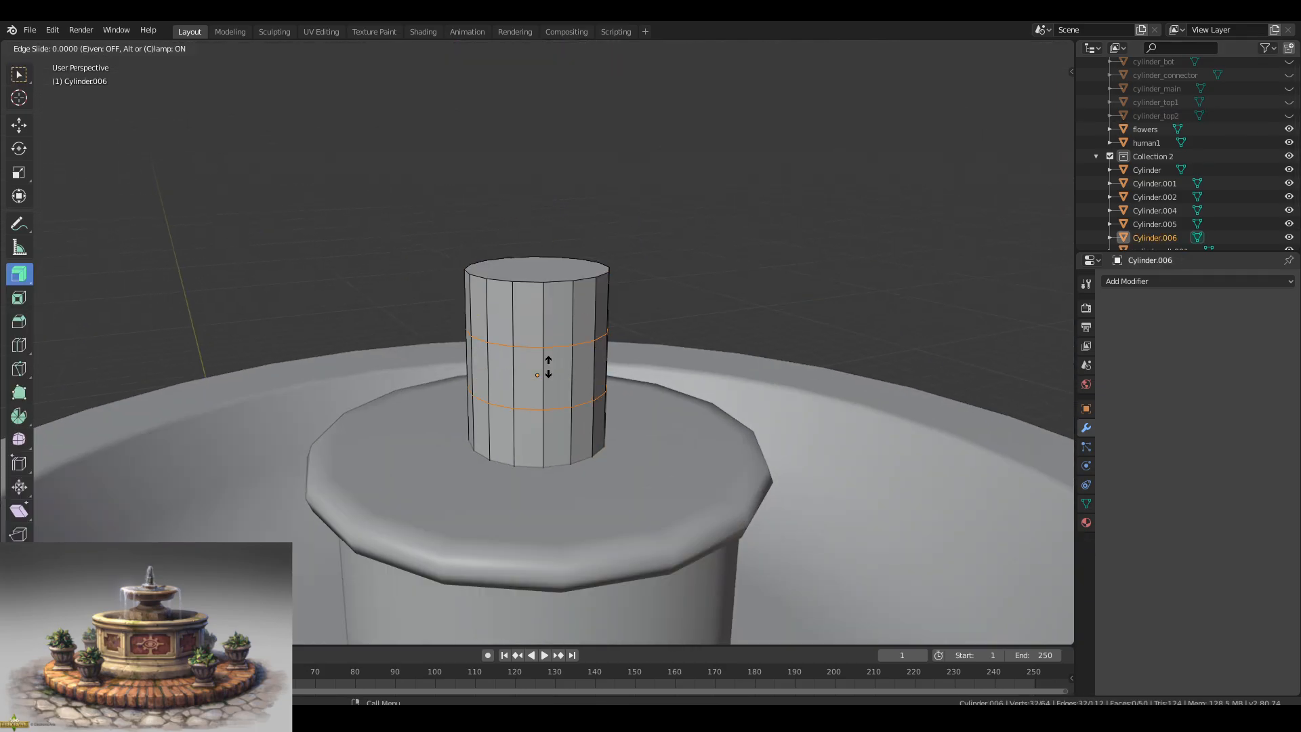
left_click(548, 366)
middle_click_drag(727, 367, 723, 352)
key("s")
left_click(969, 359)
middle_click_drag(968, 358, 969, 344)
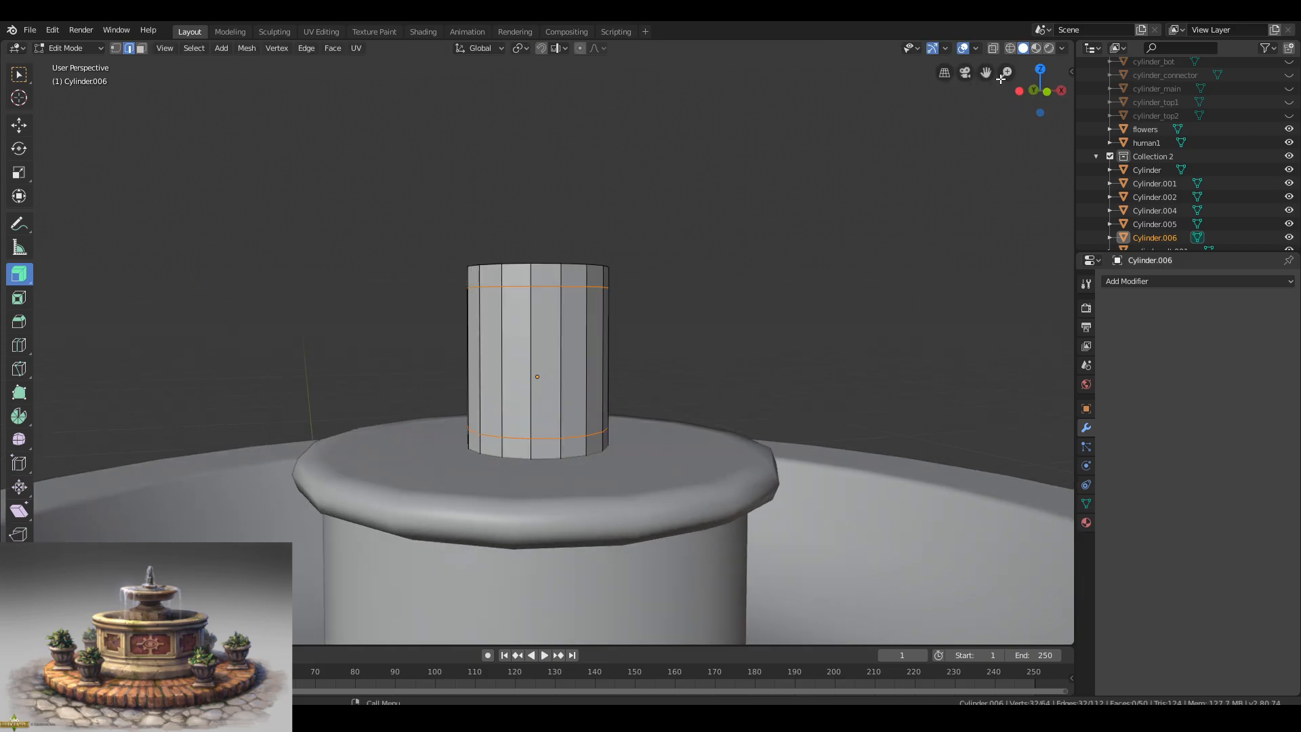
Select the cylinder's middle band of faces all around and extrude it inward to form a narrower shaft.
key("KP_1")
left_click(994, 48)
key("3")
key("b")
left_click_drag(650, 351, 434, 379)
left_click(998, 49)
middle_click_drag(515, 285, 524, 363)
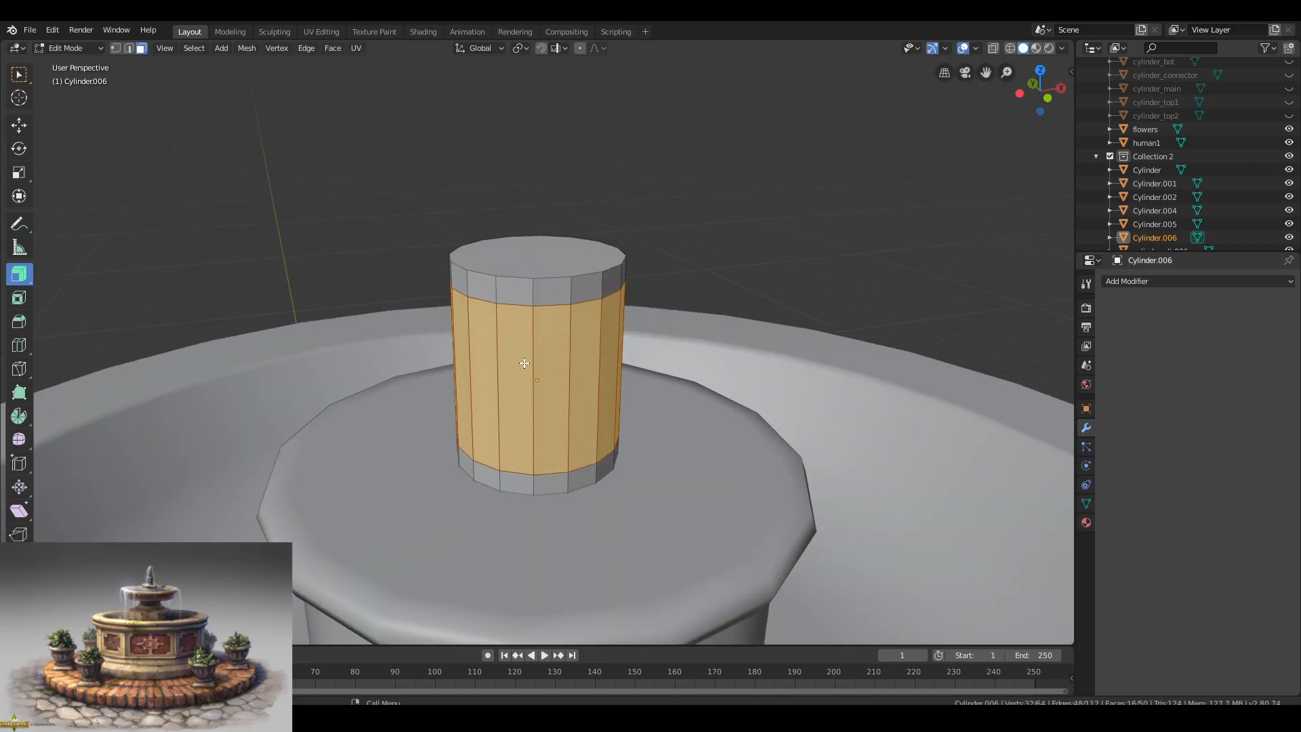
scroll(656, 300, "up", 2)
middle_click_drag(656, 301, 610, 383)
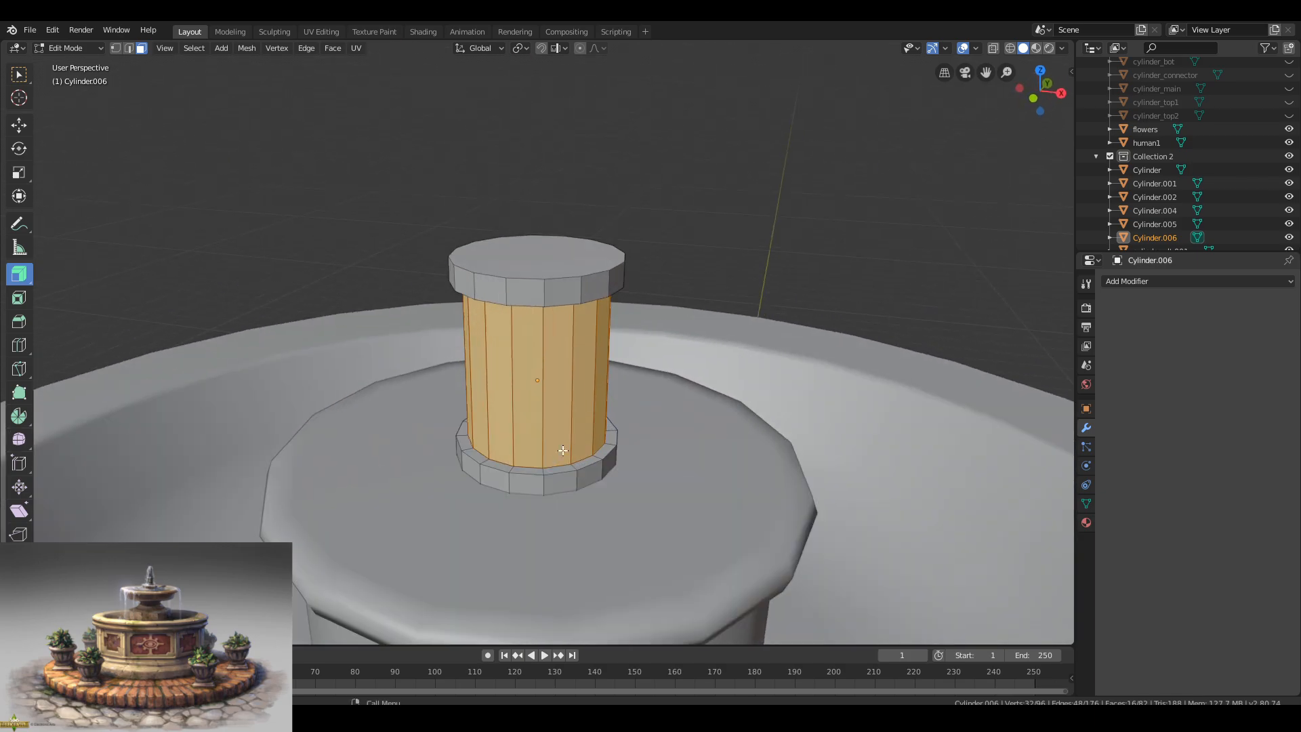
Mark the edge loops around the column's upper collar and base ring as sharp, including where they meet the shaft.
key("2")
left_click(561, 464, "alt")
middle_click_drag(562, 461, 564, 349)
left_click(534, 259, "alt+shift")
key("ctrl+e")
left_click(536, 292)
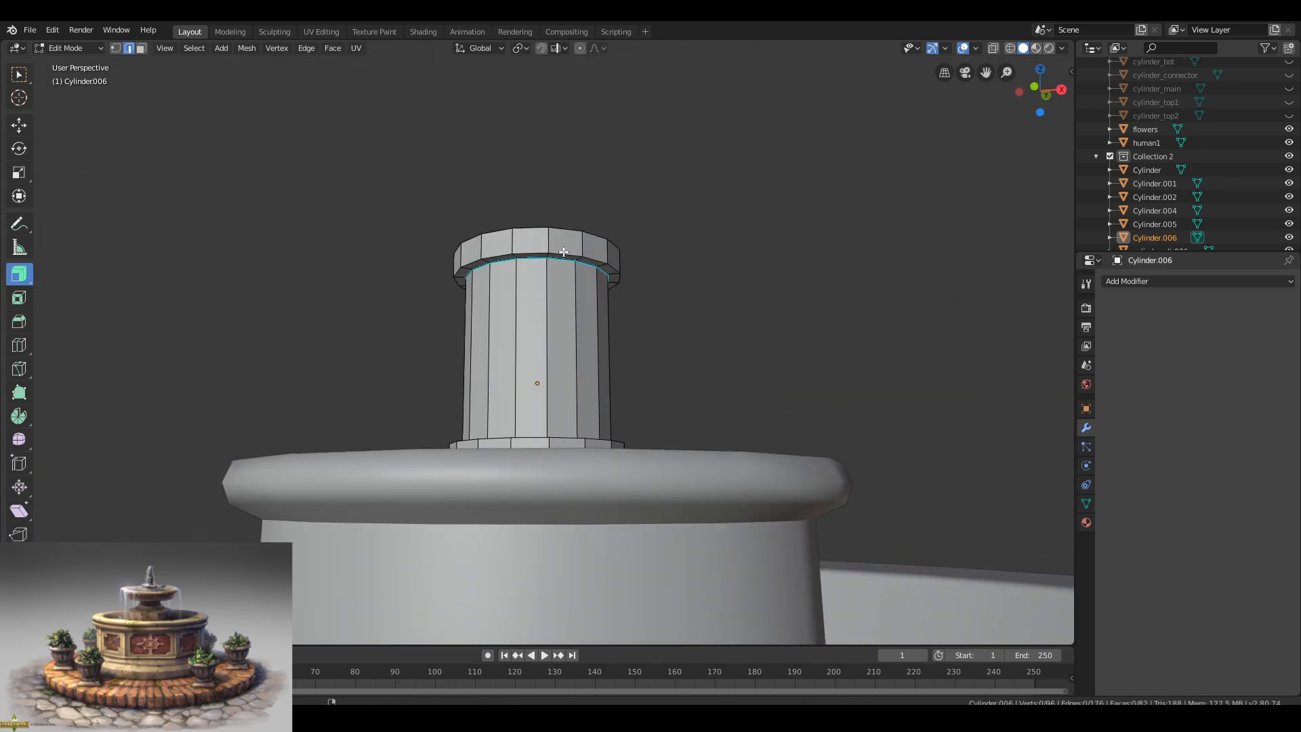
middle_click_drag(564, 281, 565, 319)
left_click(568, 478, "alt+shift")
left_click(993, 49)
key("ctrl+e")
left_click(614, 379)
middle_click_drag(613, 354, 613, 386)
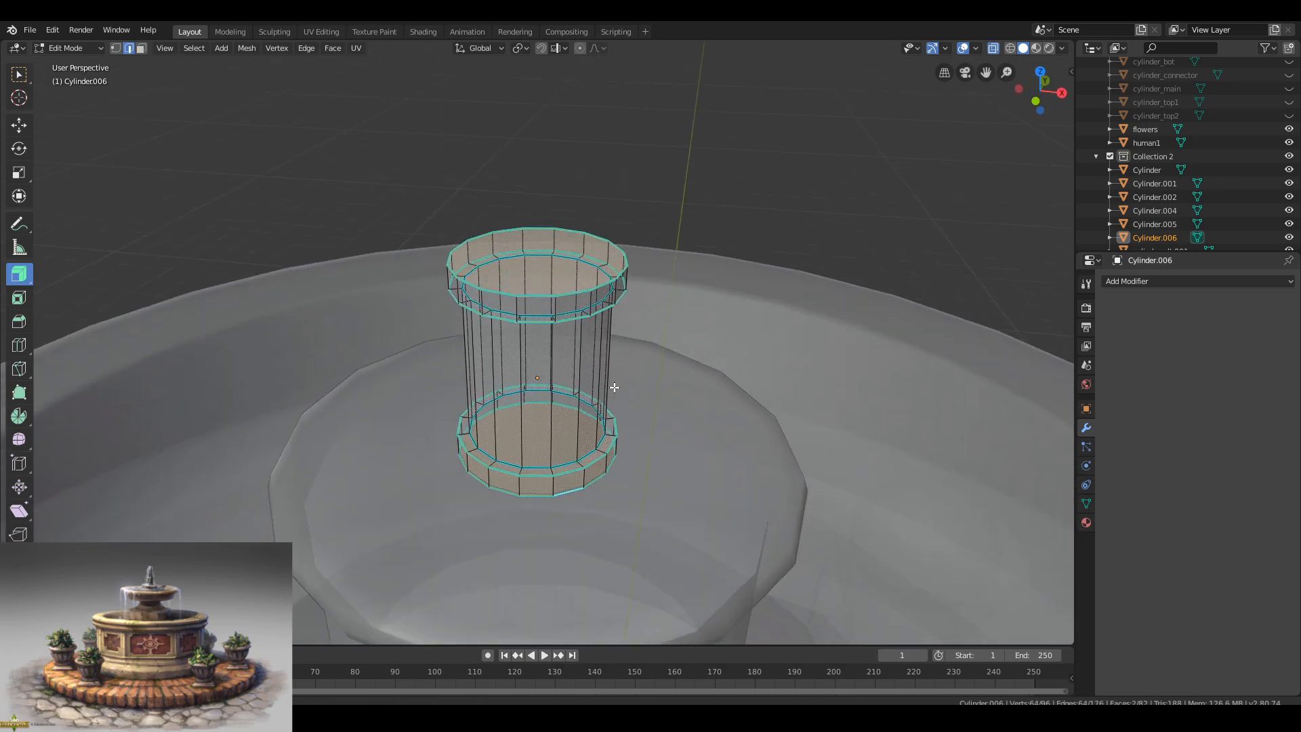
Shade the column smooth and enable Auto Smooth with an angle of 180°.
left_click(993, 49)
key("Tab")
right_click(712, 232)
left_click(712, 233)
left_click(1086, 504)
left_click(1125, 530)
left_click_drag(1234, 549, 1294, 549)
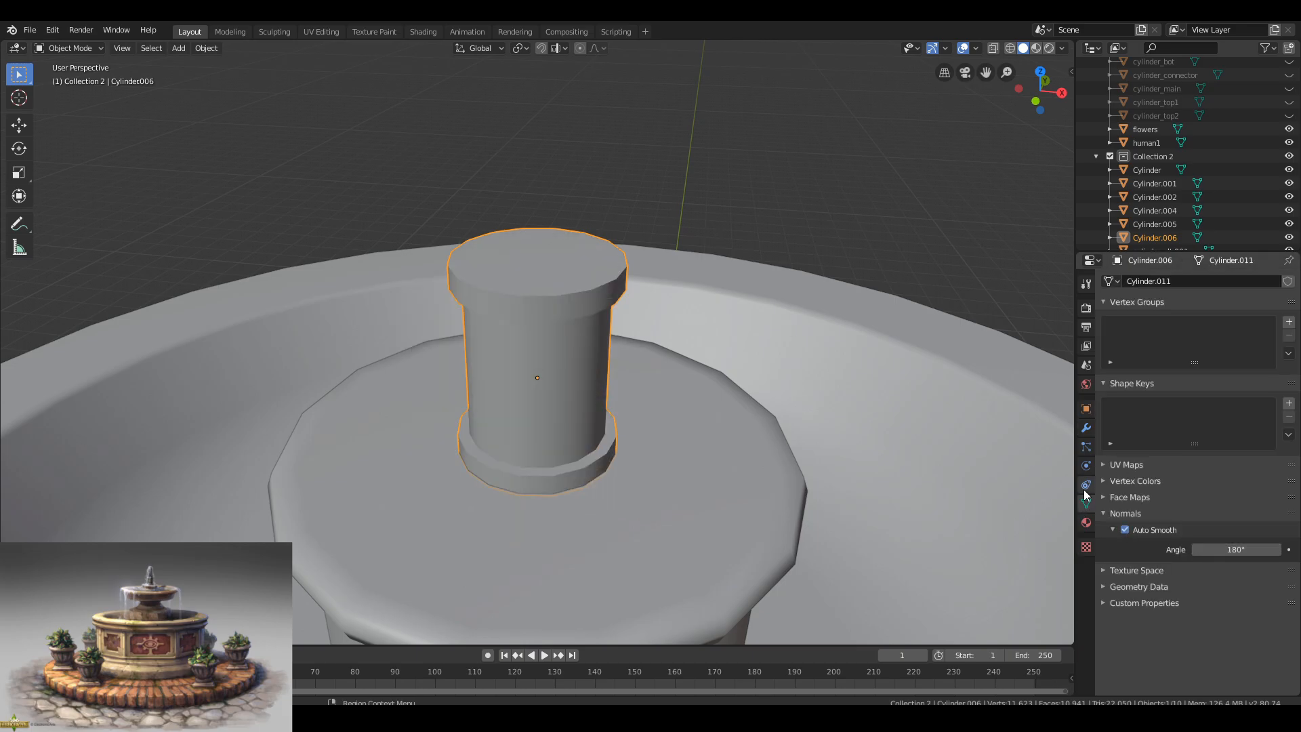
Add a Weighted Normal modifier with Keep Sharp enabled to the column and apply it.
left_click(1086, 428)
left_click(1130, 281)
left_click(915, 370)
left_click(1142, 384)
scroll(783, 181, "down", 10)
middle_click_drag(569, 379, 543, 342)
scroll(623, 344, "down", 4)
scroll(538, 348, "up", 4)
left_click(538, 347)
left_click(536, 341)
key("KP_Decimal")
scroll(544, 342, "down", 3)
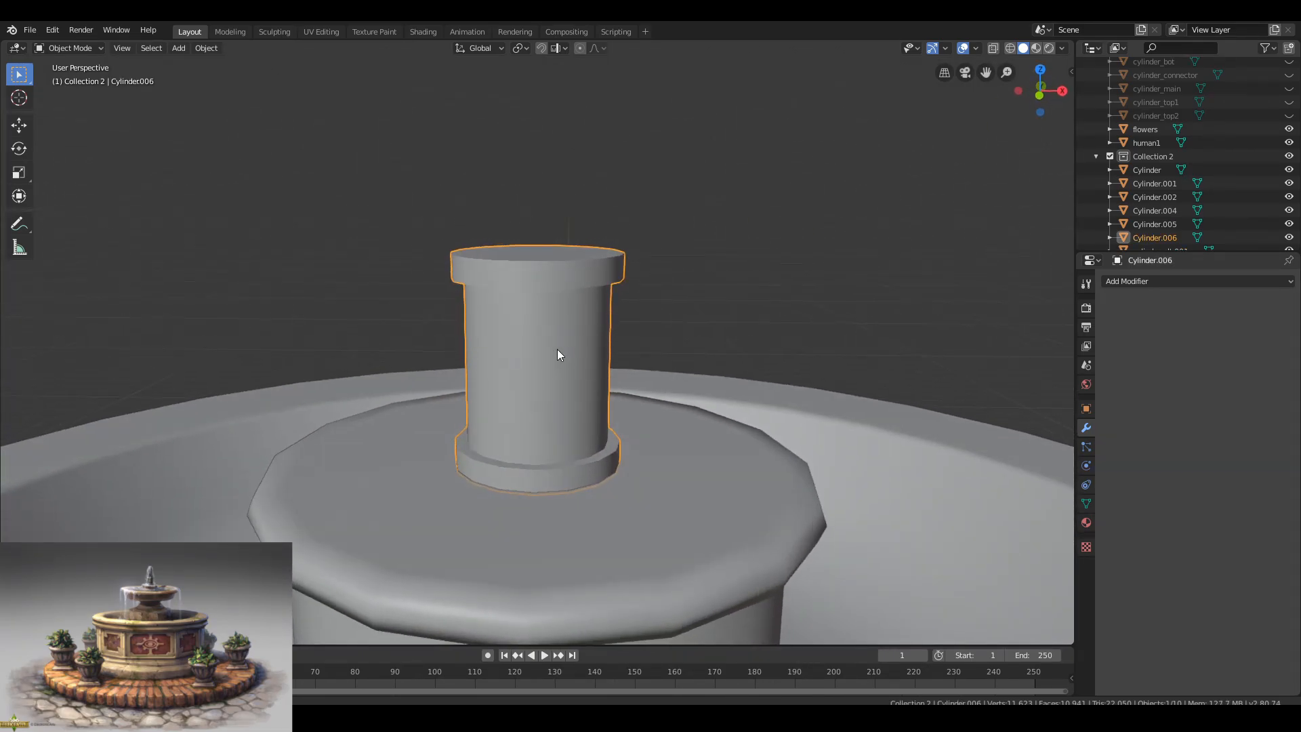
Raise the inner and outer edge loops atop the column's base ring by about 0.09 m along Z.
middle_click_drag(512, 454, 552, 455)
left_click(992, 48)
key("Tab")
left_click(543, 458, "alt")
left_click(543, 470, "alt+shift")
key("alt+z")
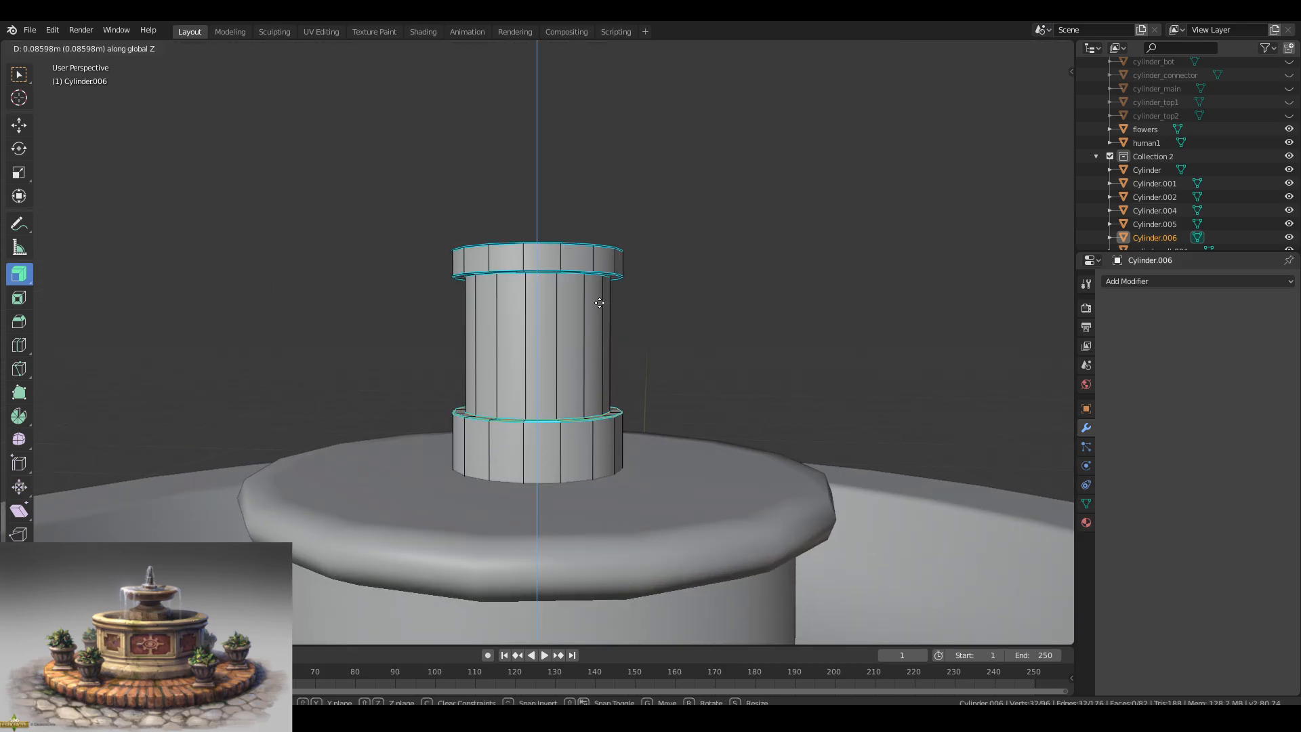
key("Tab")
middle_click_drag(761, 280, 583, 287)
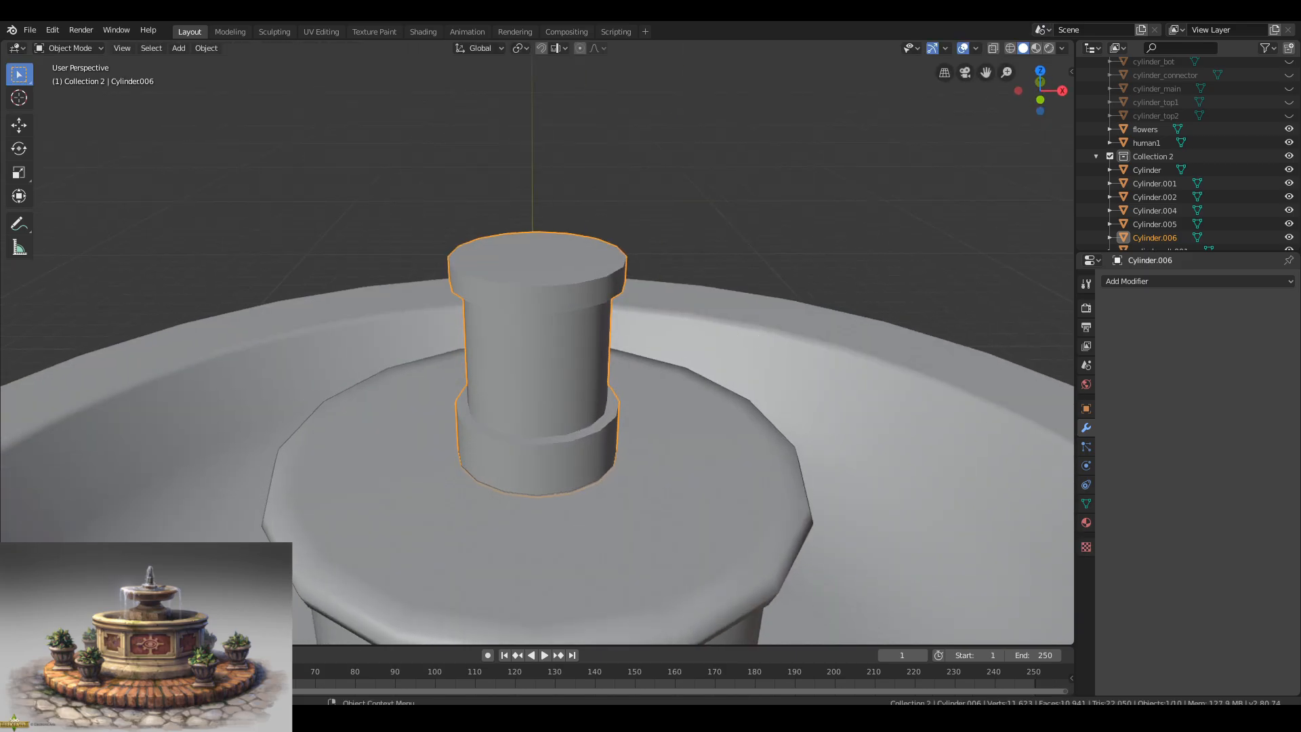
Mark seams around the column's top and bottom rims and where the shaft meets the base ring and the collar.
middle_click_drag(485, 251, 491, 229)
key("Tab")
left_click(509, 427, "alt")
key("ctrl+e")
left_click(494, 393)
left_click(993, 48)
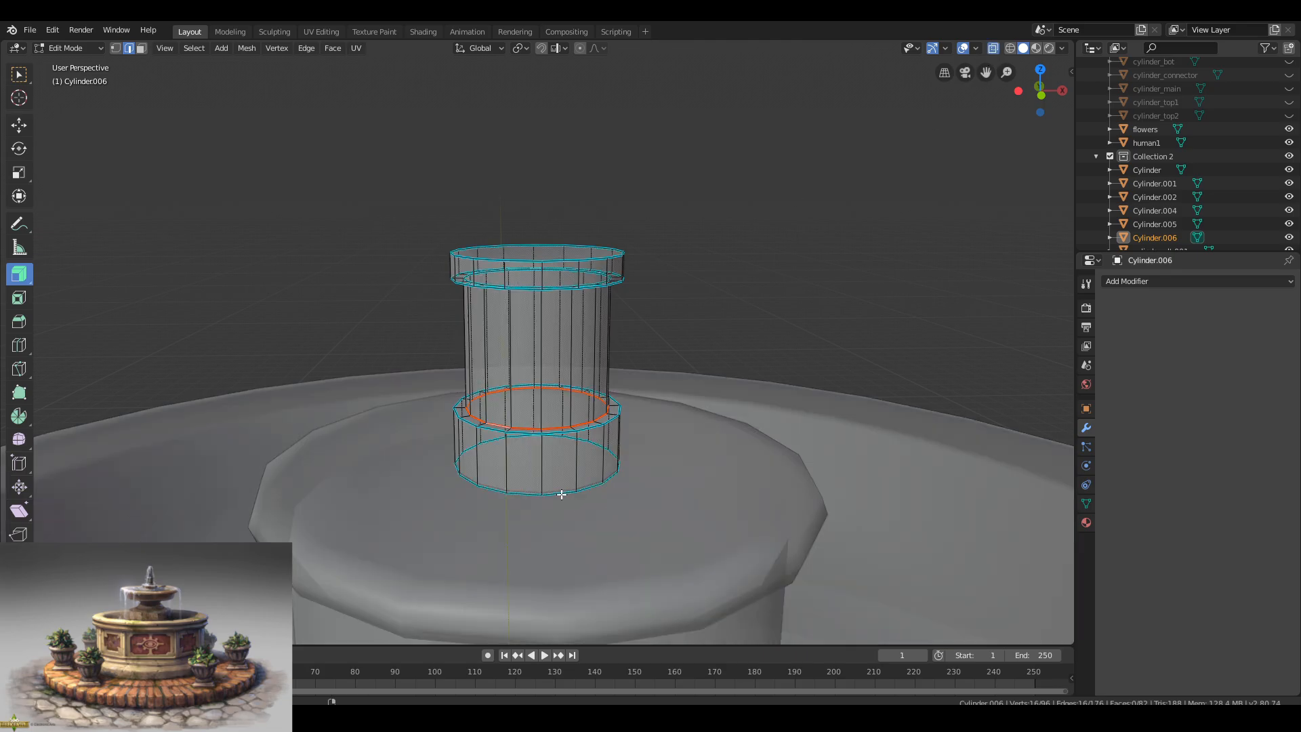
middle_click_drag(554, 283, 505, 286)
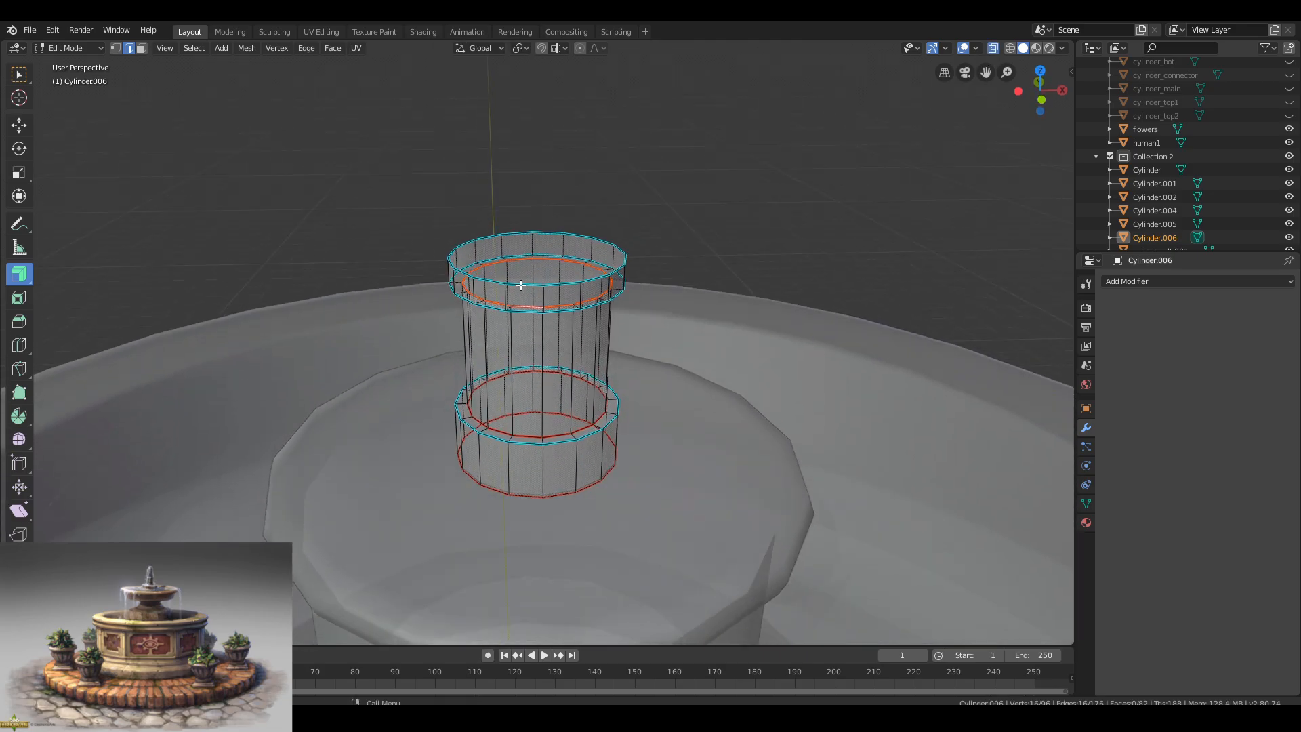
left_click(506, 286, "alt")
key("ctrl+e")
left_click(505, 288)
left_click(993, 48)
key("alt+a")
key("Tab")
Assign the trimsheet material to the spout column.
left_click(337, 32)
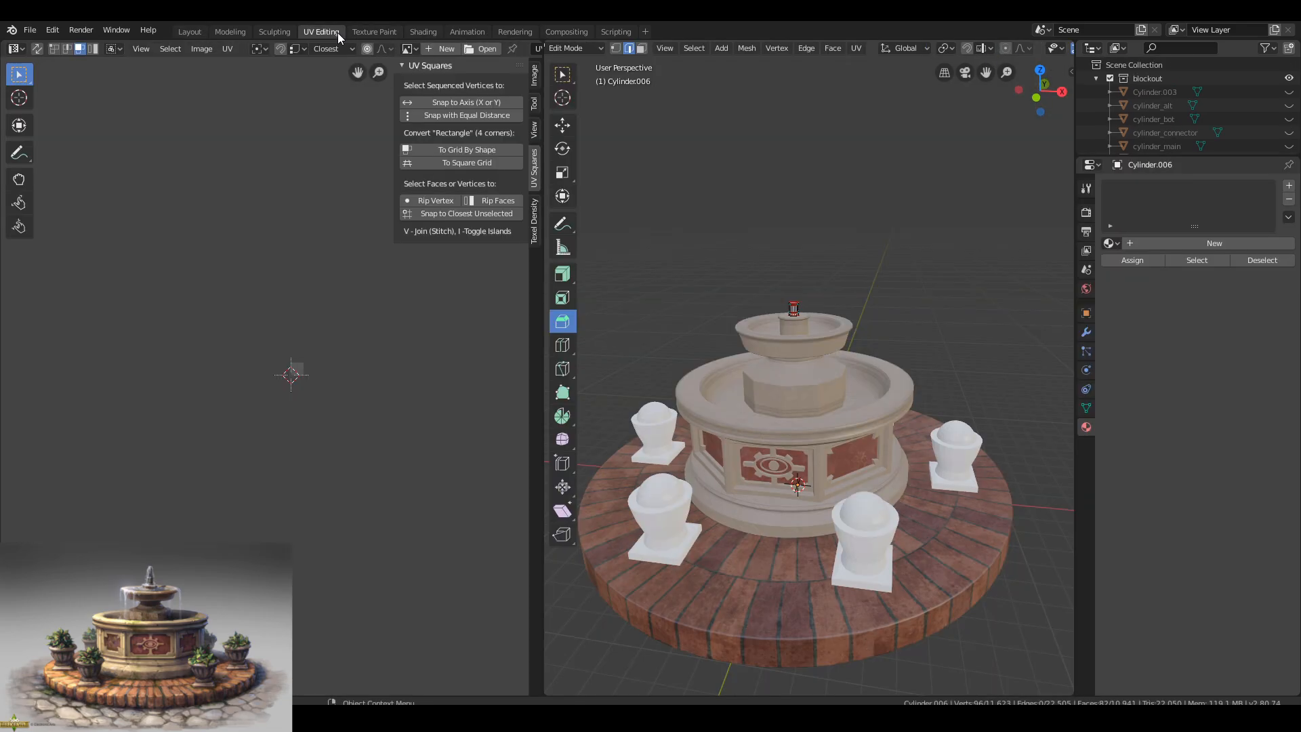
scroll(822, 281, "up", 2)
key("Tab")
key("KP_Decimal")
left_click(1111, 243)
left_click(1142, 290)
Unwrap the whole column and move all its UV islands off the trim sheet into empty space.
key("Tab")
scroll(808, 319, "up", 3)
key("a")
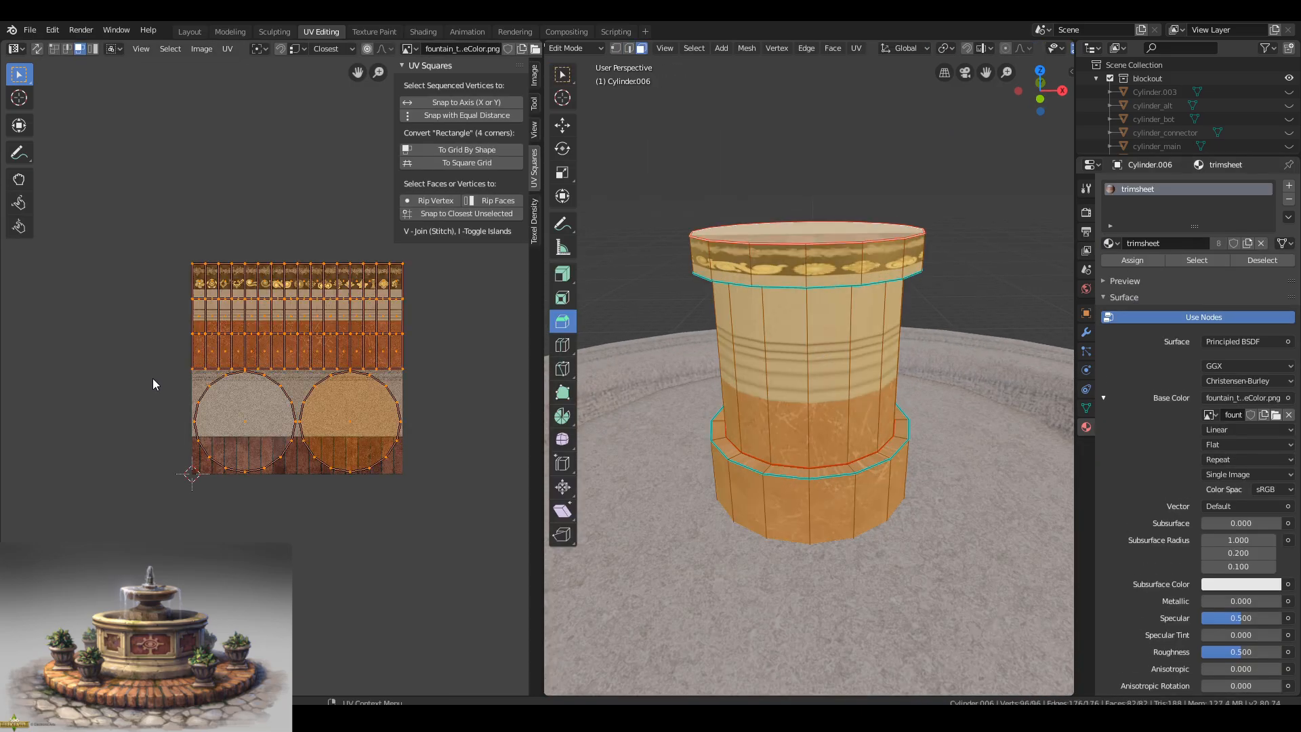
key("u")
key("g")
left_click(247, 147)
Straighten the base ring's UVs into a square grid and place them on the grey stone band of the trim sheet.
left_click(766, 497)
key("l")
left_click(449, 161)
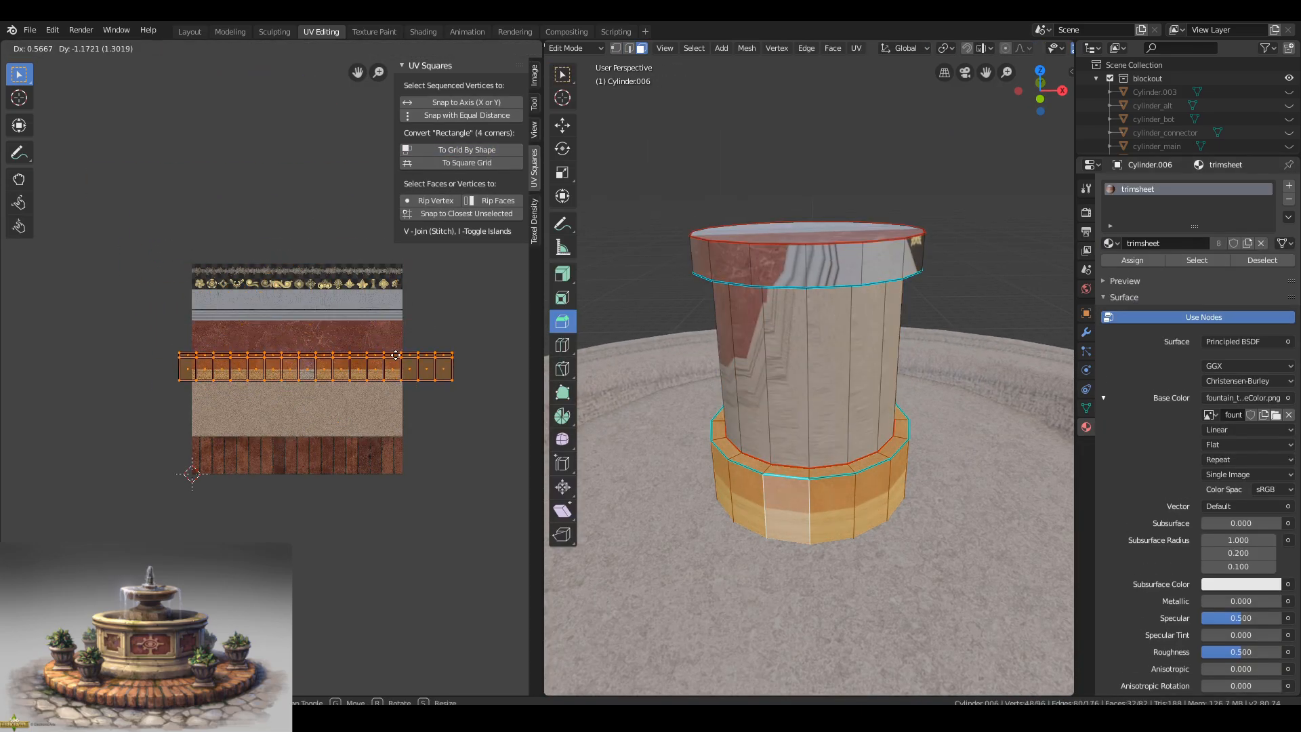
scroll(378, 324, "up", 6)
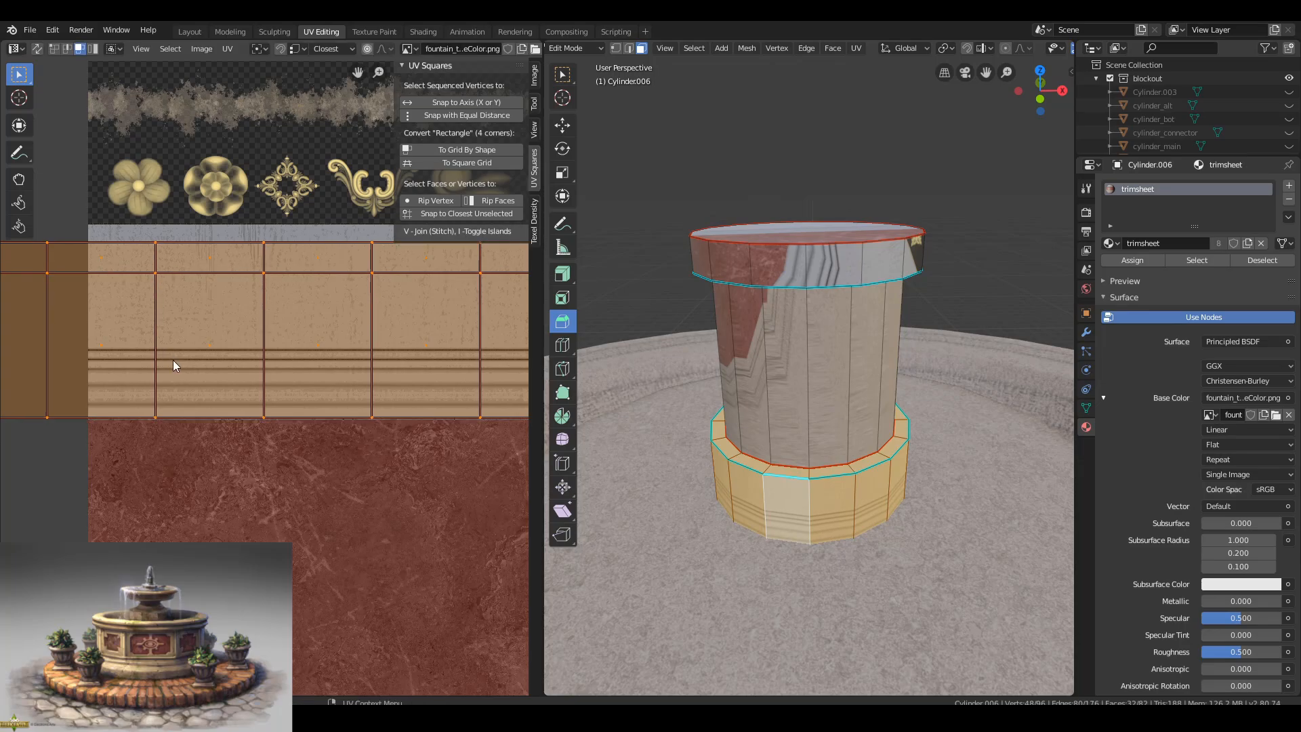
key("Tab")
scroll(795, 469, "down", 5)
key("Tab")
key("ctrl+l")
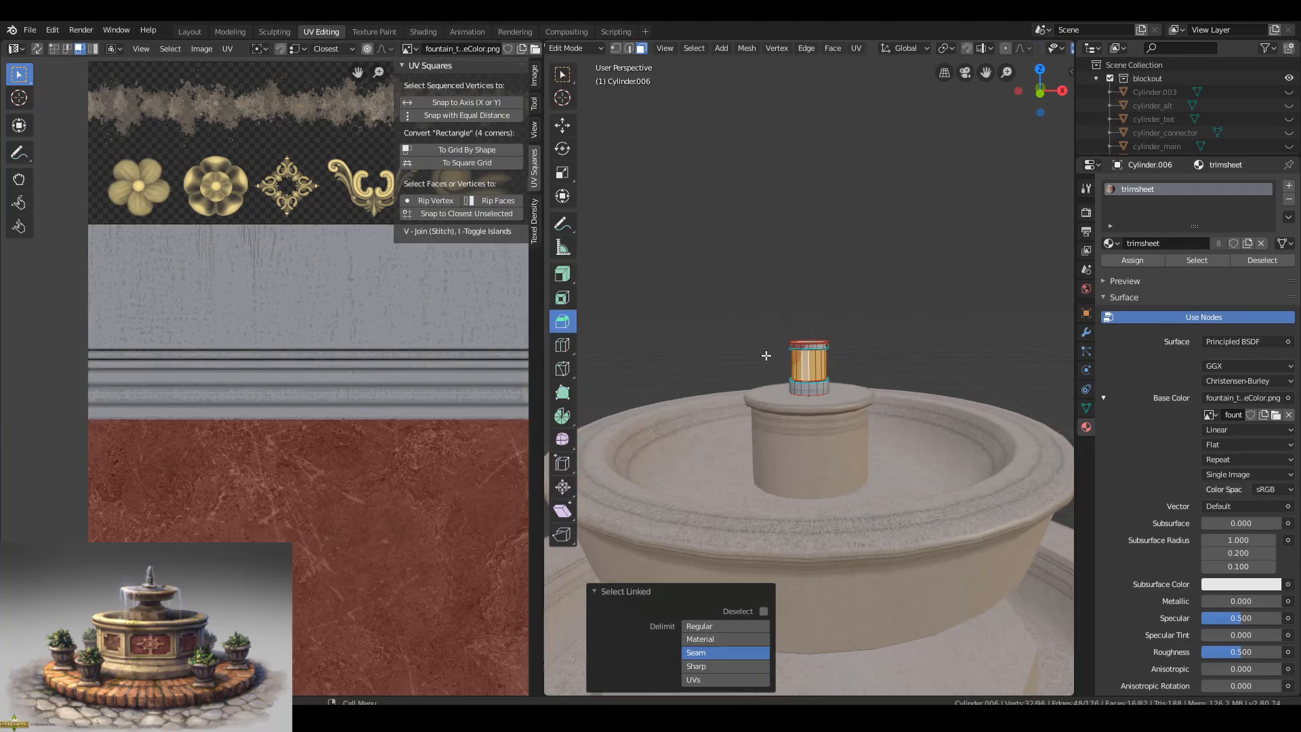
scroll(834, 351, "up", 4)
scroll(160, 280, "down", 4)
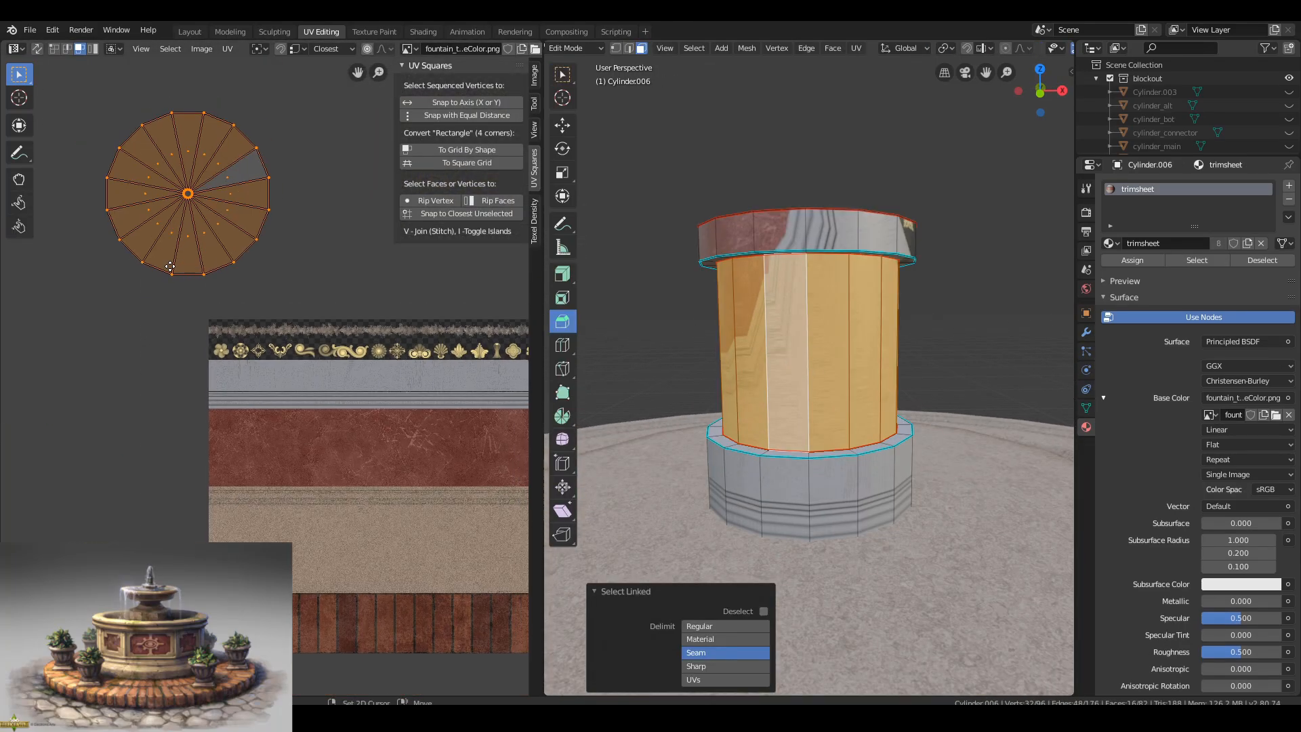
Try an edge loop around the base ring with a slide factor of -0.351, and undo it.
key("ctrl+r")
left_click(788, 498)
left_click(803, 480)
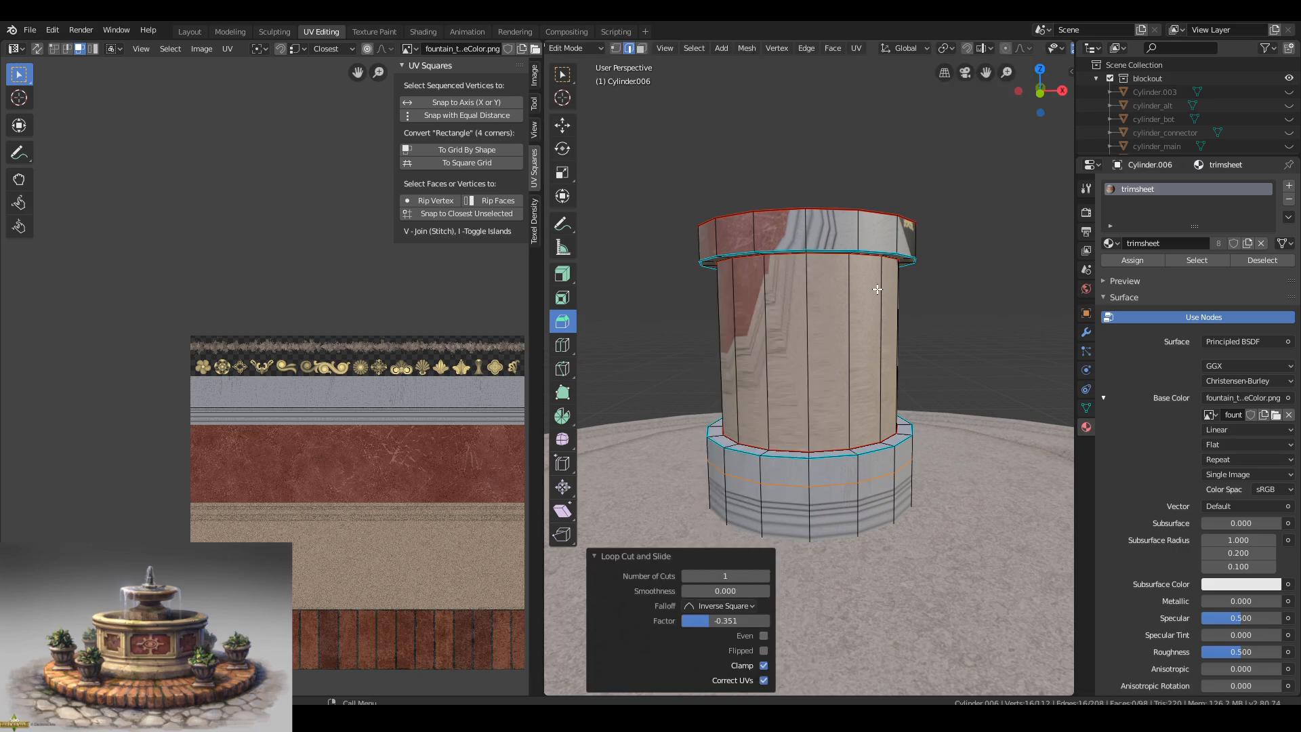
middle_click_drag(877, 287, 884, 279)
key("g")
key("g")
right_click(884, 385)
key("ctrl+z")
Cut an edge loop around the base ring just above the moulding lines, with an edge slide of about -0.19.
key("ctrl+r")
left_click(825, 477)
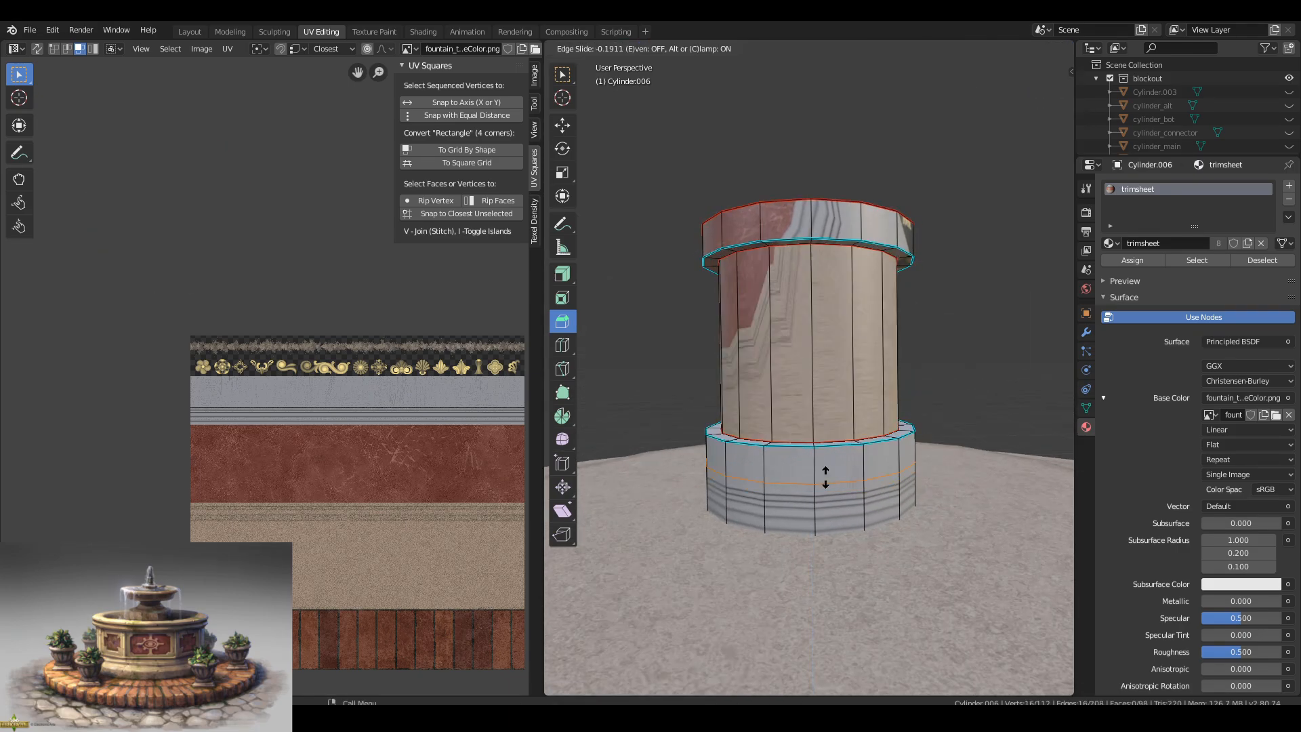
left_click(824, 477)
mouse_move(834, 349)
middle_mouse_down()
mouse_move(836, 363)
mouse_move(833, 335)
middle_mouse_up()
Straighten the shaft's UVs into a grid, rotate them 90°, and scale them to about 0.53 on the grey stone band.
key("3")
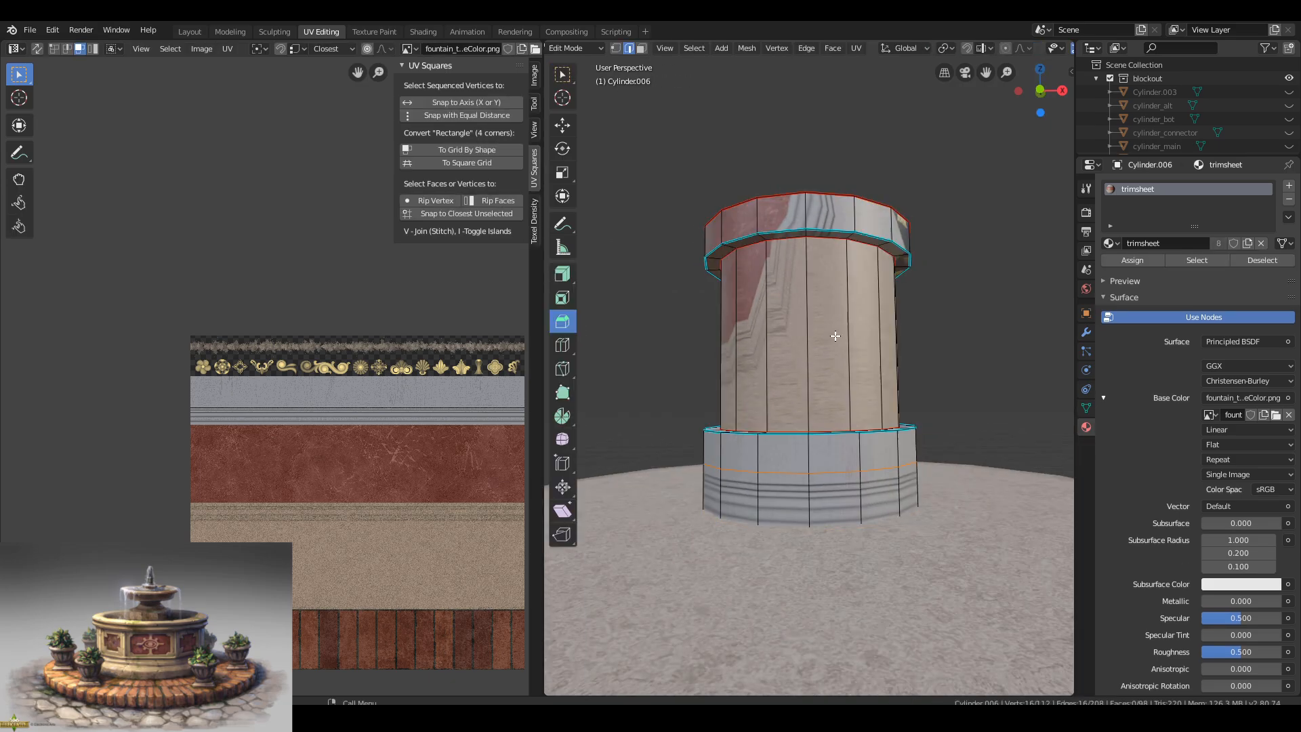
key("l")
left_click(465, 149)
key("r")
key("9")
key("0")
key("Return")
key("g")
left_click(386, 452)
key("s")
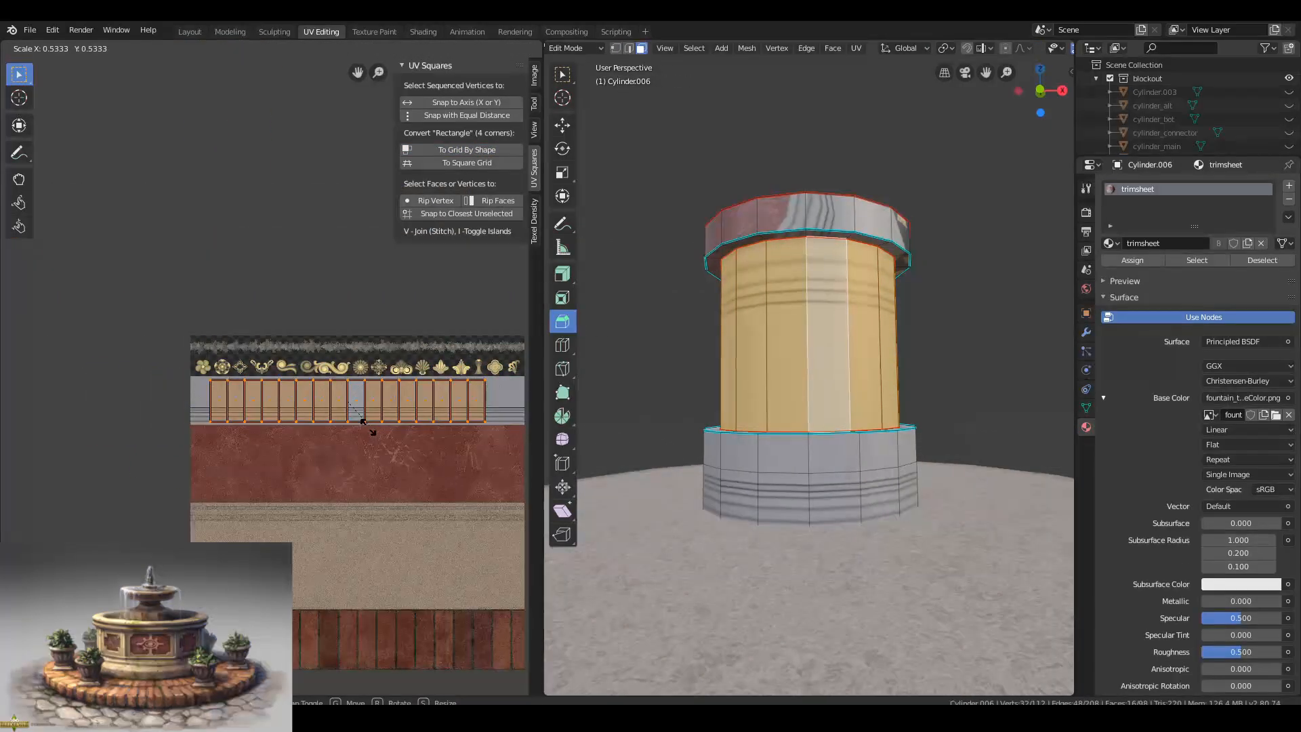
left_click(372, 427)
Fit the shaft's UVs to the height of the grey band and rotate them so the moulding lines sit at the shaft's base.
scroll(372, 427, "up", 5)
key("g")
left_click(297, 486)
key("s")
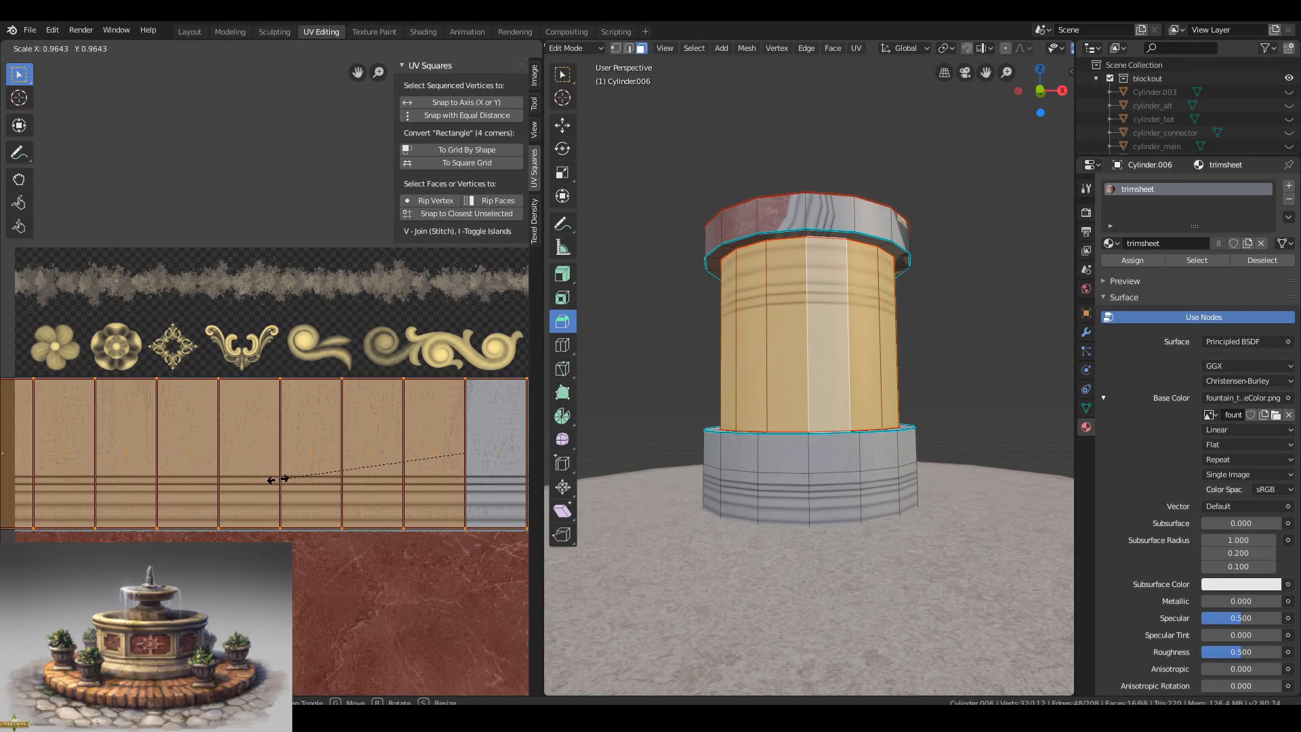
scroll(311, 436, "up", 3)
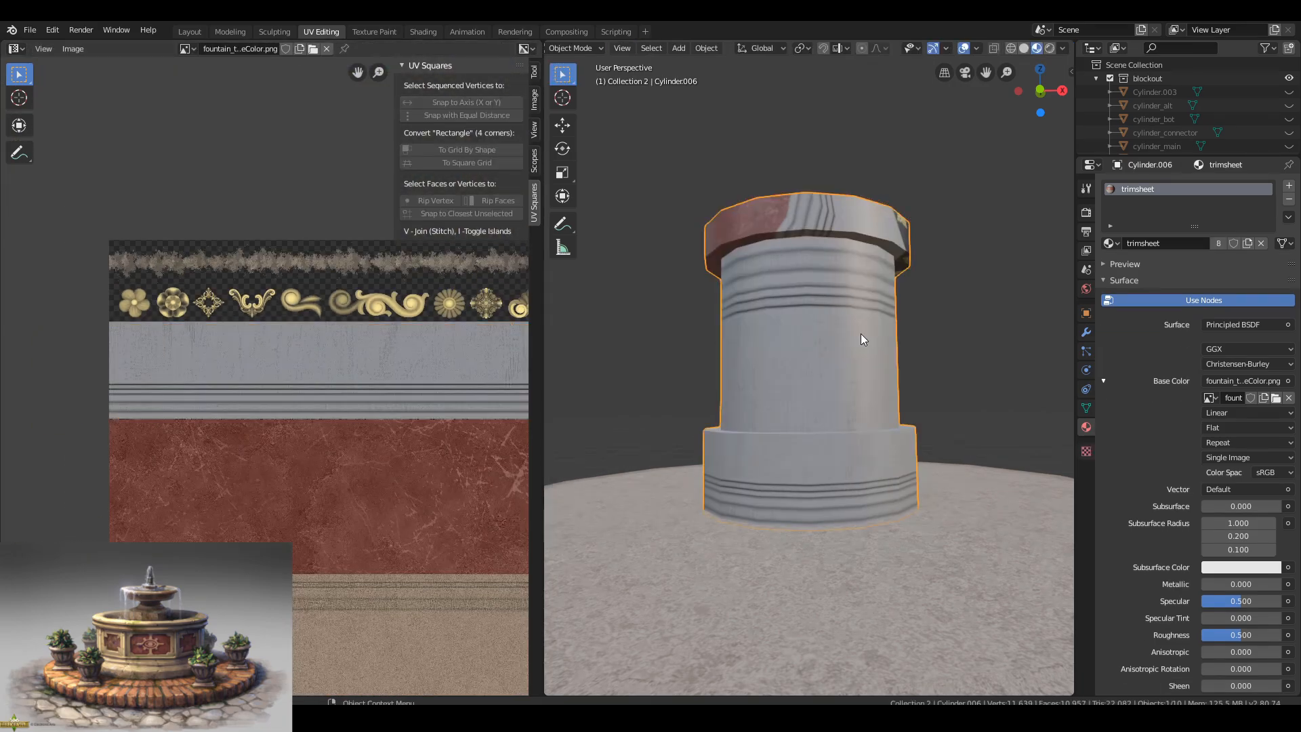
scroll(843, 330, "down", 5)
key("r")
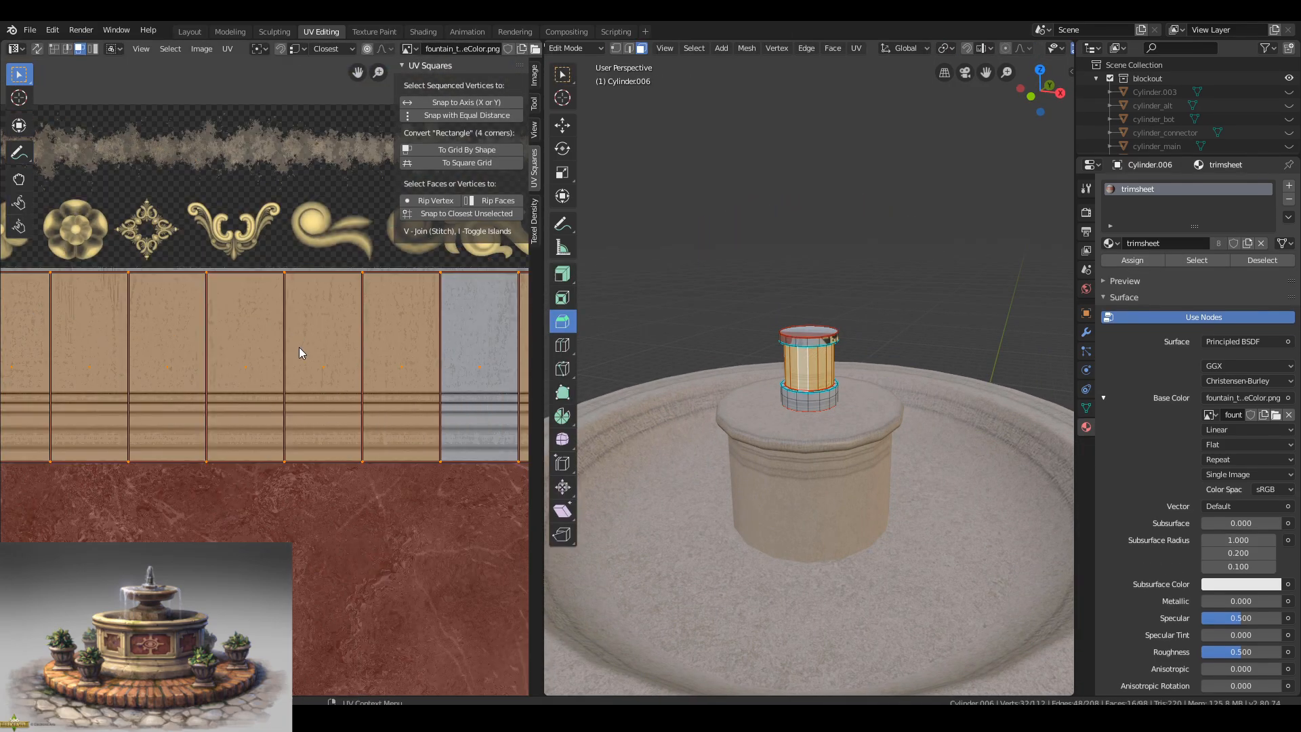
key("Tab")
mouse_move(876, 406)
middle_mouse_down()
mouse_move(875, 331)
mouse_move(875, 407)
middle_mouse_up()
Straighten the collar's UVs into a grid and place them on the plain area of the grey band above the grooves.
key("Tab")
scroll(807, 313, "up", 4)
key("a")
scroll(307, 217, "down", 8)
left_click(302, 182)
left_click(774, 308)
key("l")
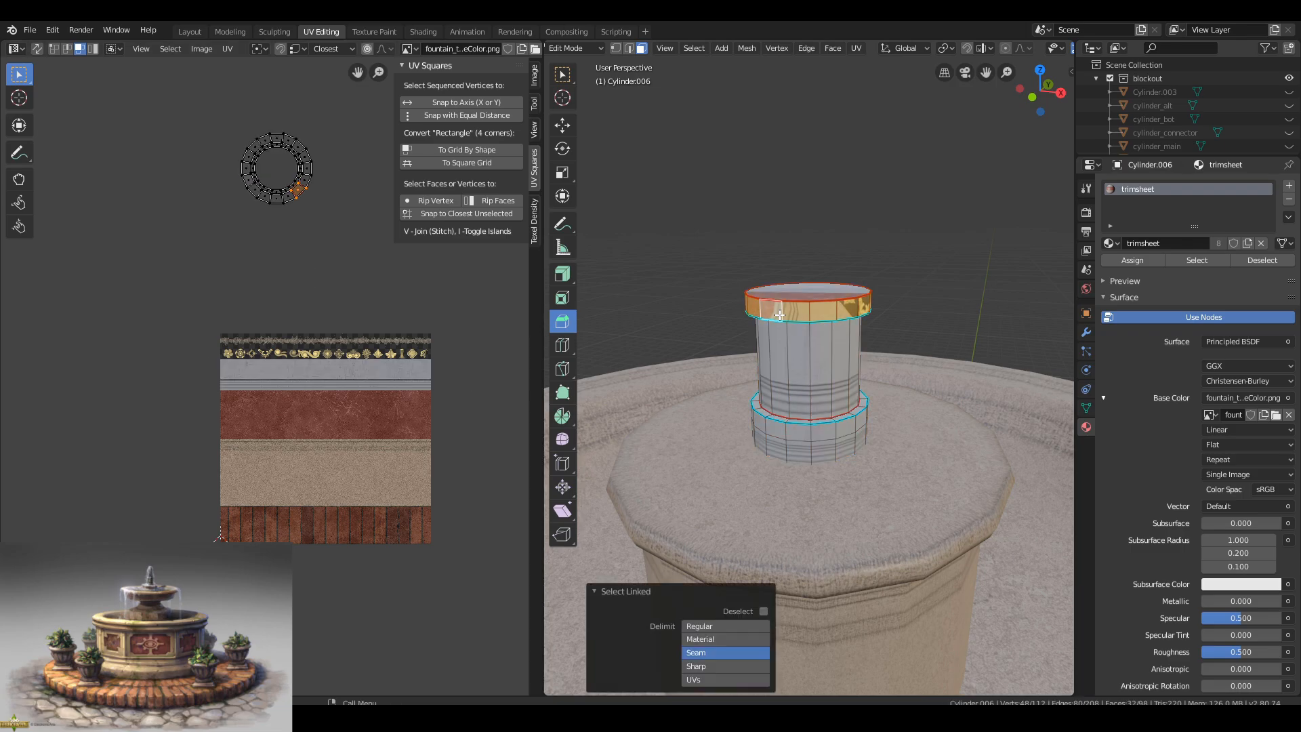
key("a")
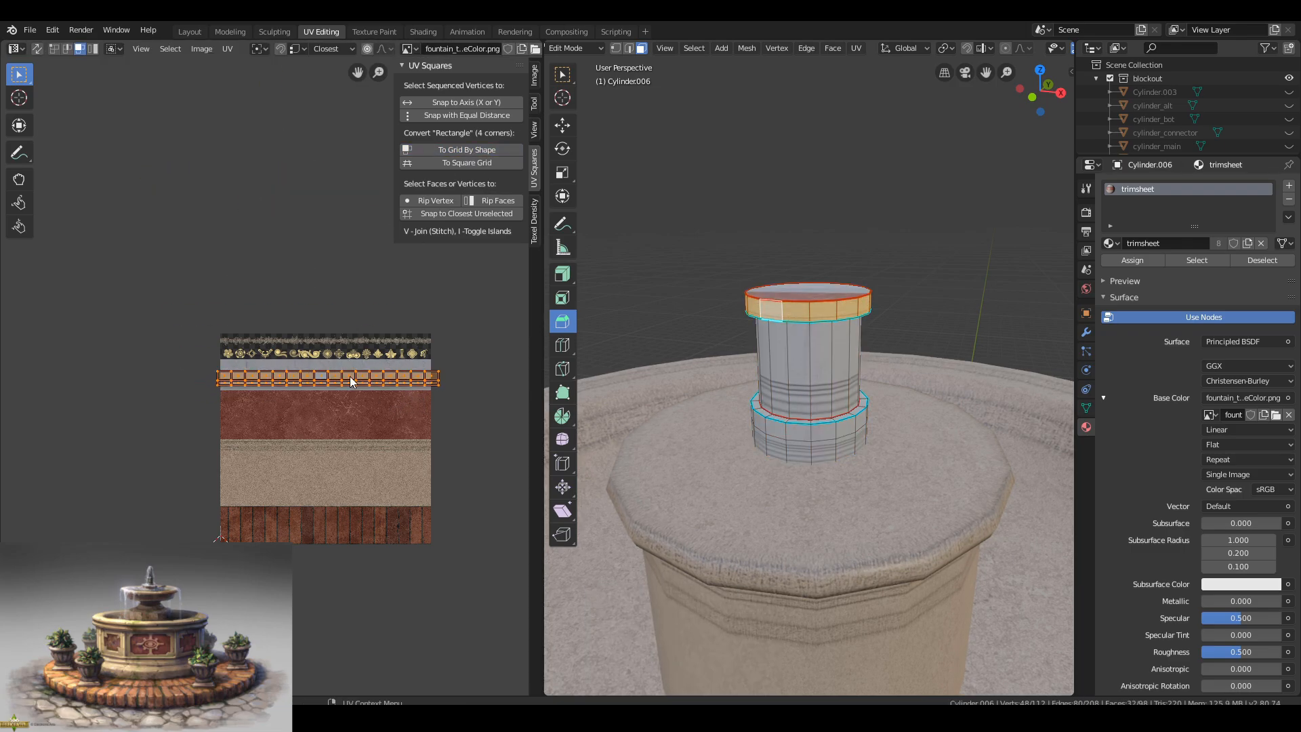
scroll(351, 382, "up", 8)
key("g")
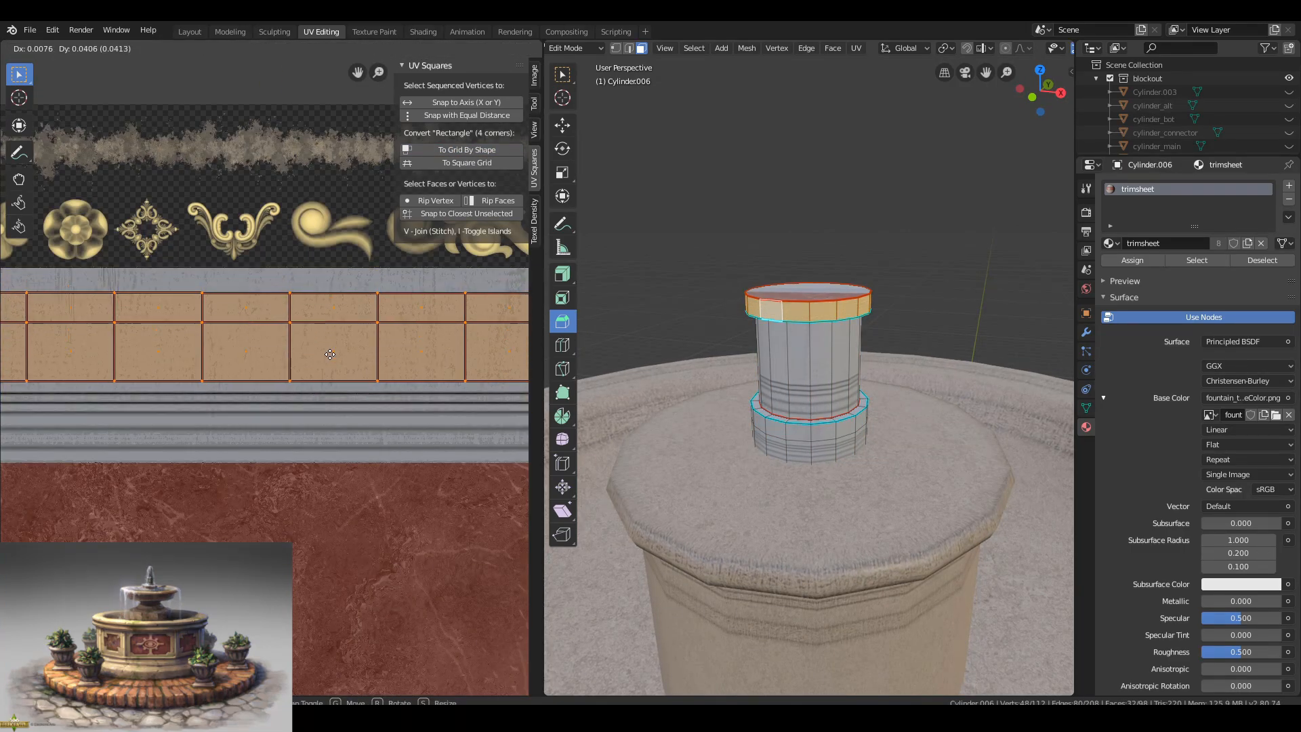
left_click(328, 376)
Rotate the collar's UVs and lower them onto the grooved moulding lines of the grey band.
key("Tab")
scroll(797, 330, "down", 5)
middle_click_drag(797, 329, 717, 318)
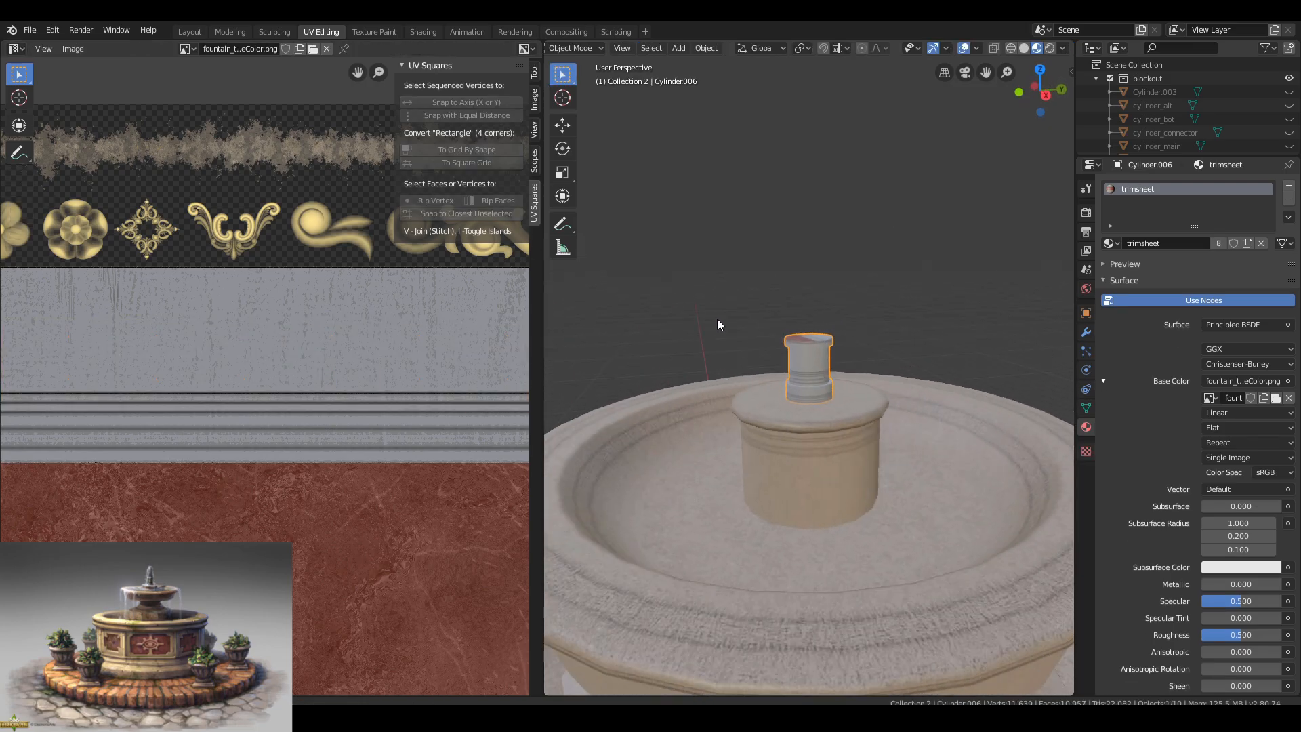
key("Tab")
scroll(774, 321, "up", 4)
key("r")
key("g")
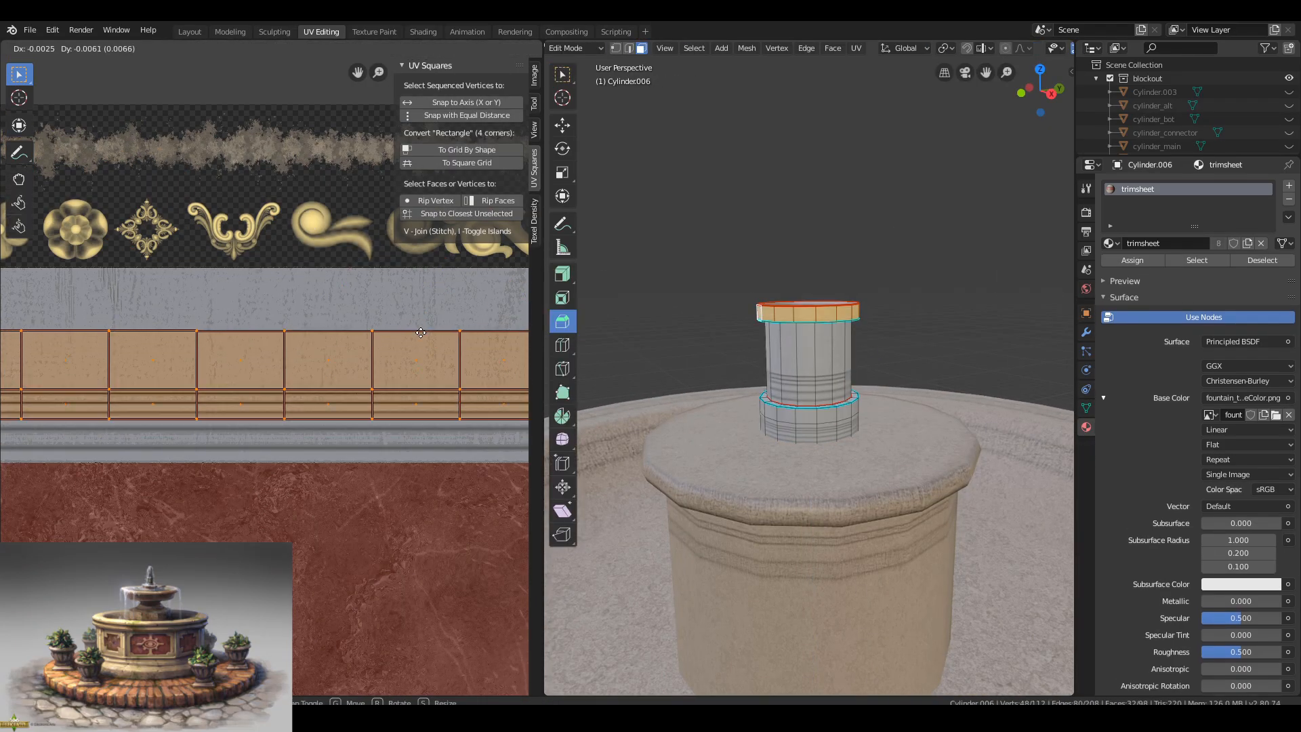
left_click(418, 375)
scroll(745, 359, "up", 6)
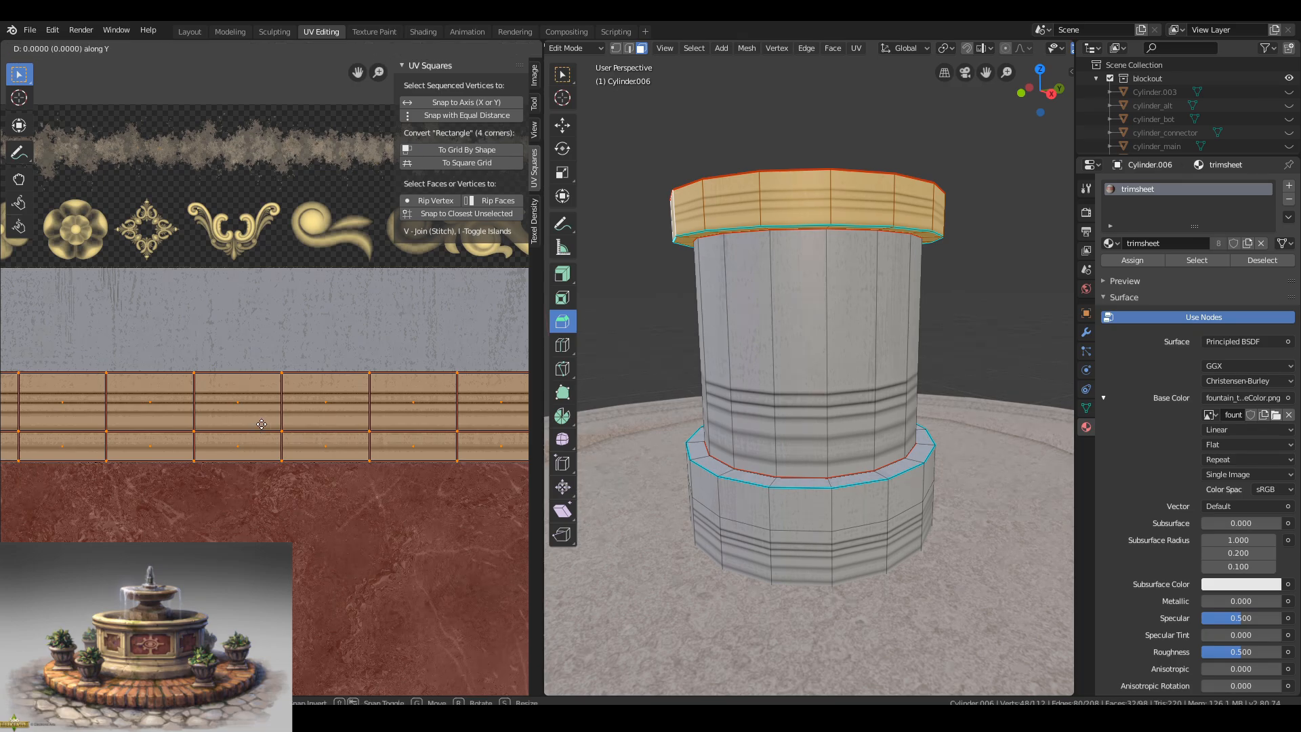
Move the UVs of the column's top cap onto the plain grey stone area.
scroll(841, 318, "down", 3)
left_click(842, 319)
scroll(212, 254, "down", 6)
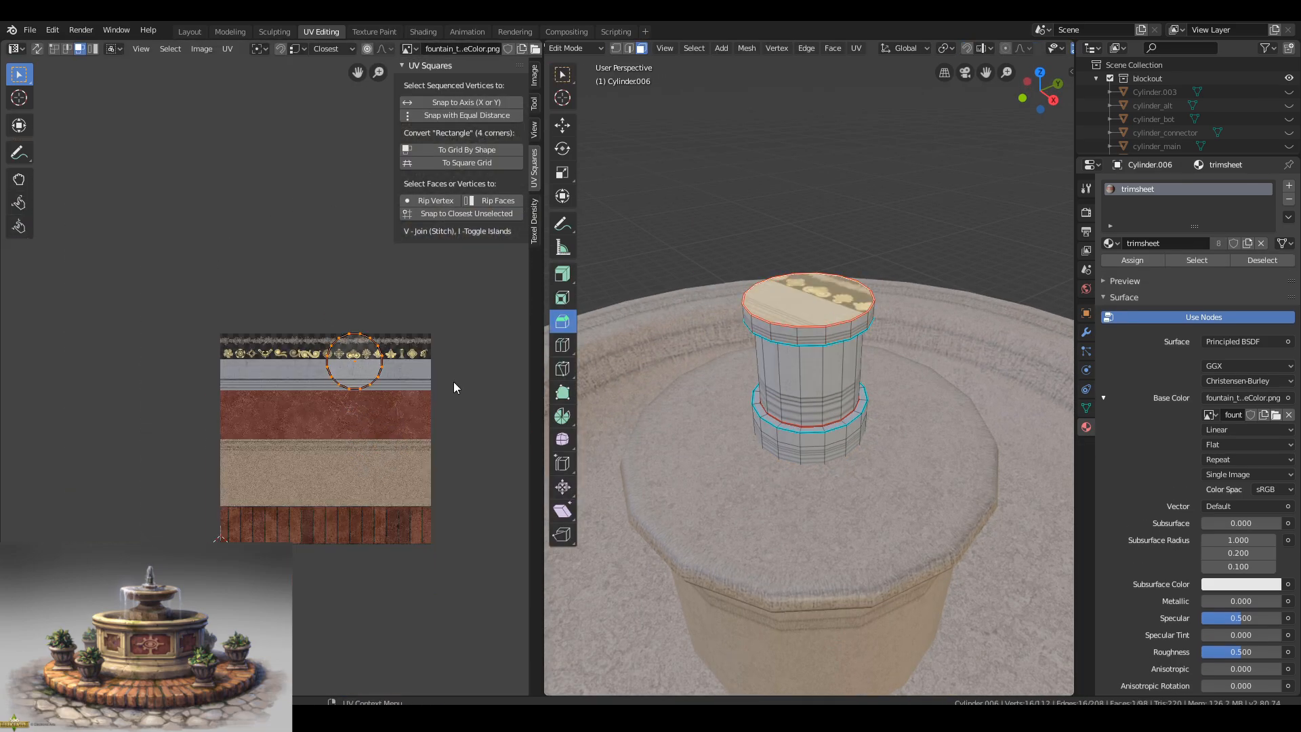
key("g")
scroll(434, 366, "up", 5)
Check the column against the whole fountain and save the file.
key("Tab")
scroll(873, 334, "down", 8)
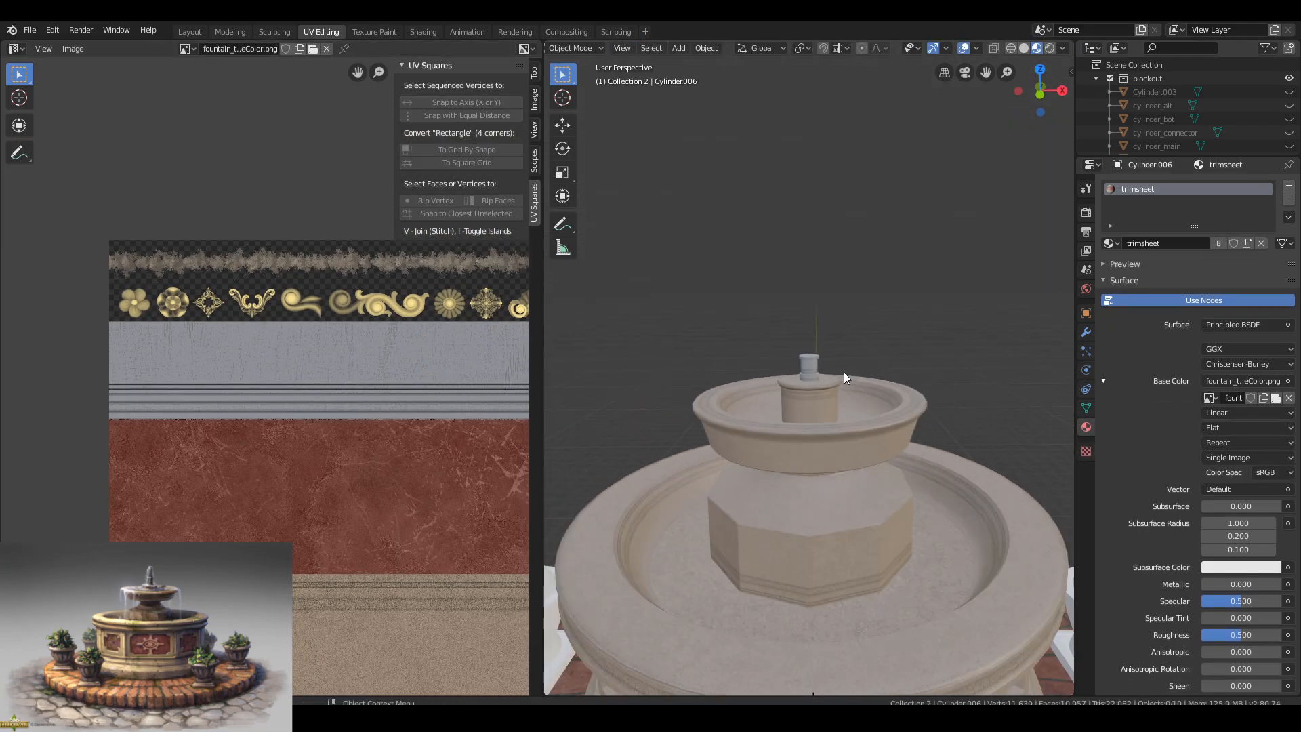
scroll(863, 348, "up", 10)
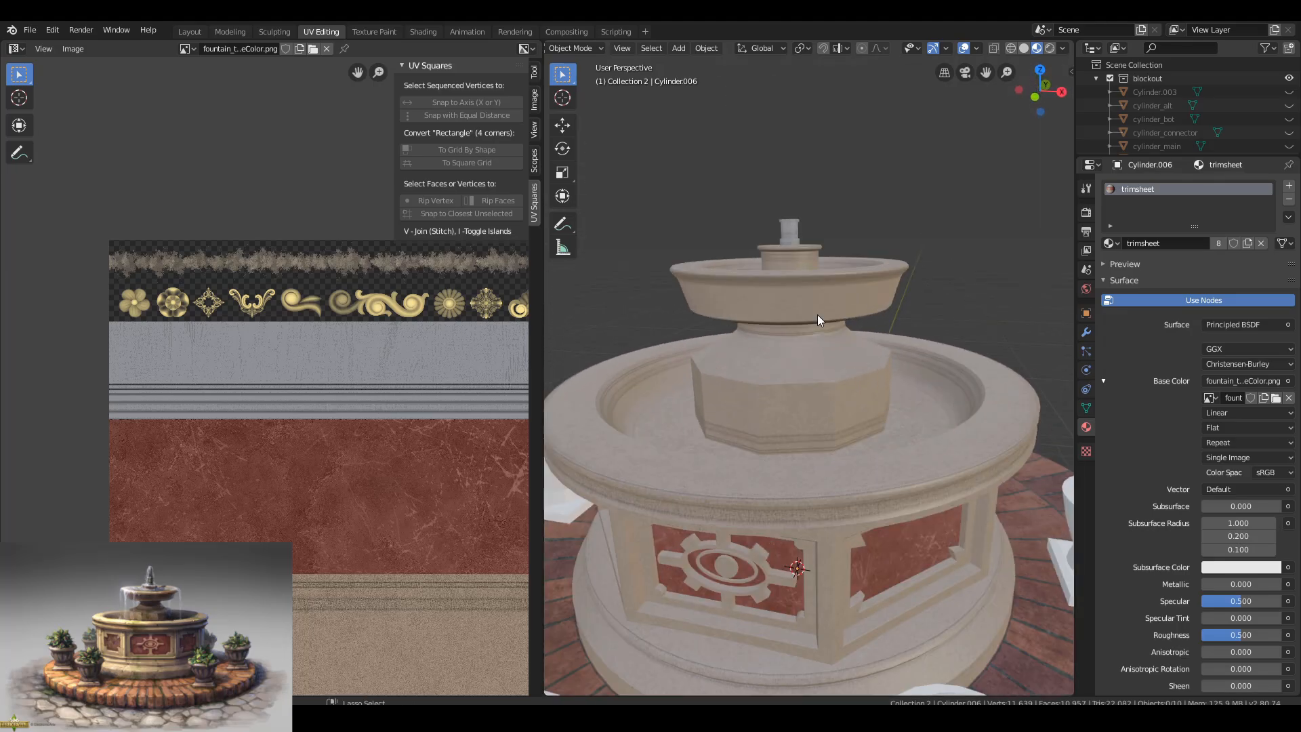
key("ctrl+s")
Duplicate the collar's side faces and the base ring's upper side faces in place.
middle_click_drag(776, 302, 819, 205)
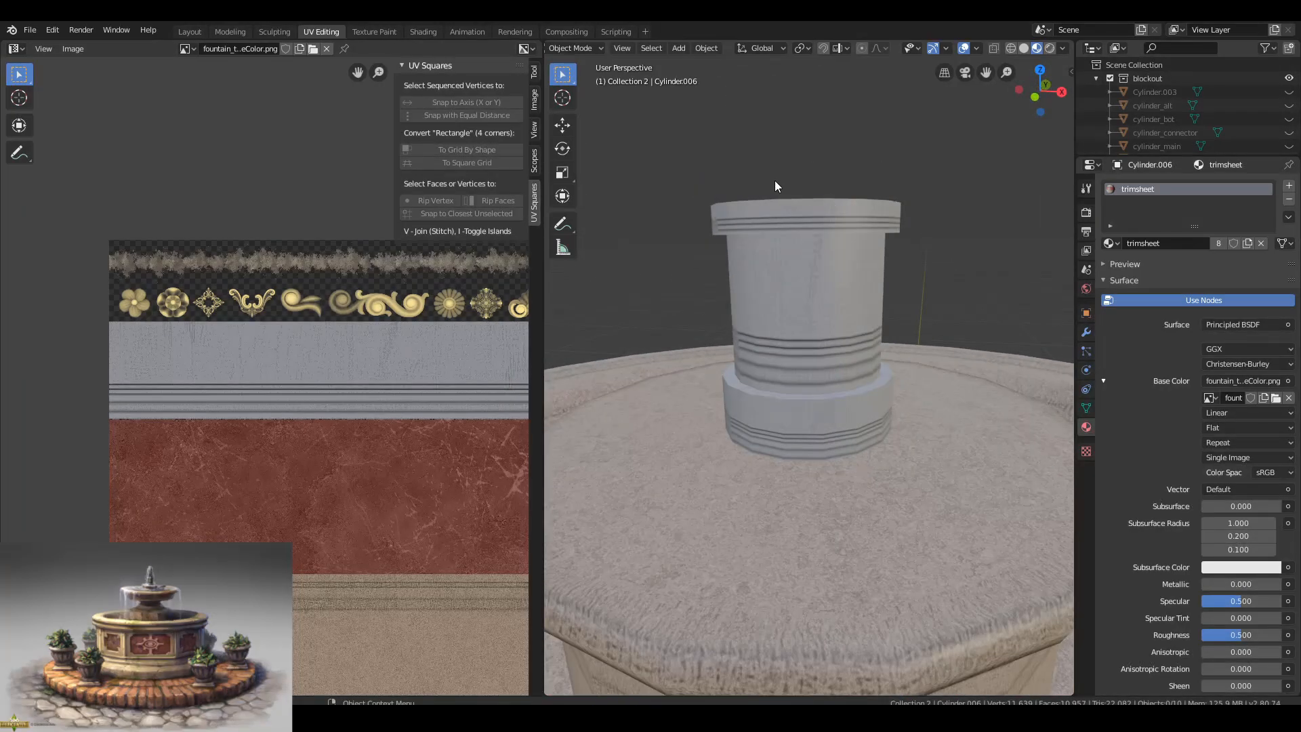
key("Tab")
left_click(809, 210)
key("KP_1")
key("alt+z")
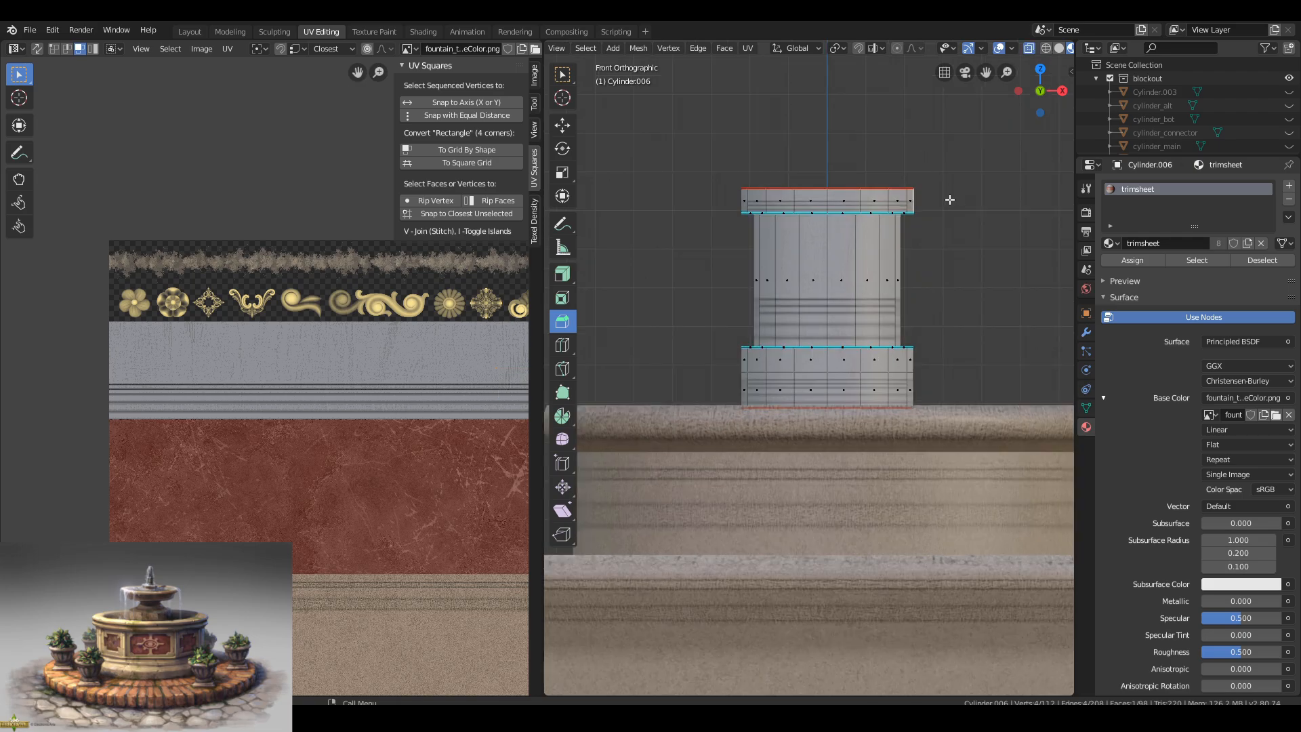
key("alt+z")
middle_click_drag(709, 281, 844, 273)
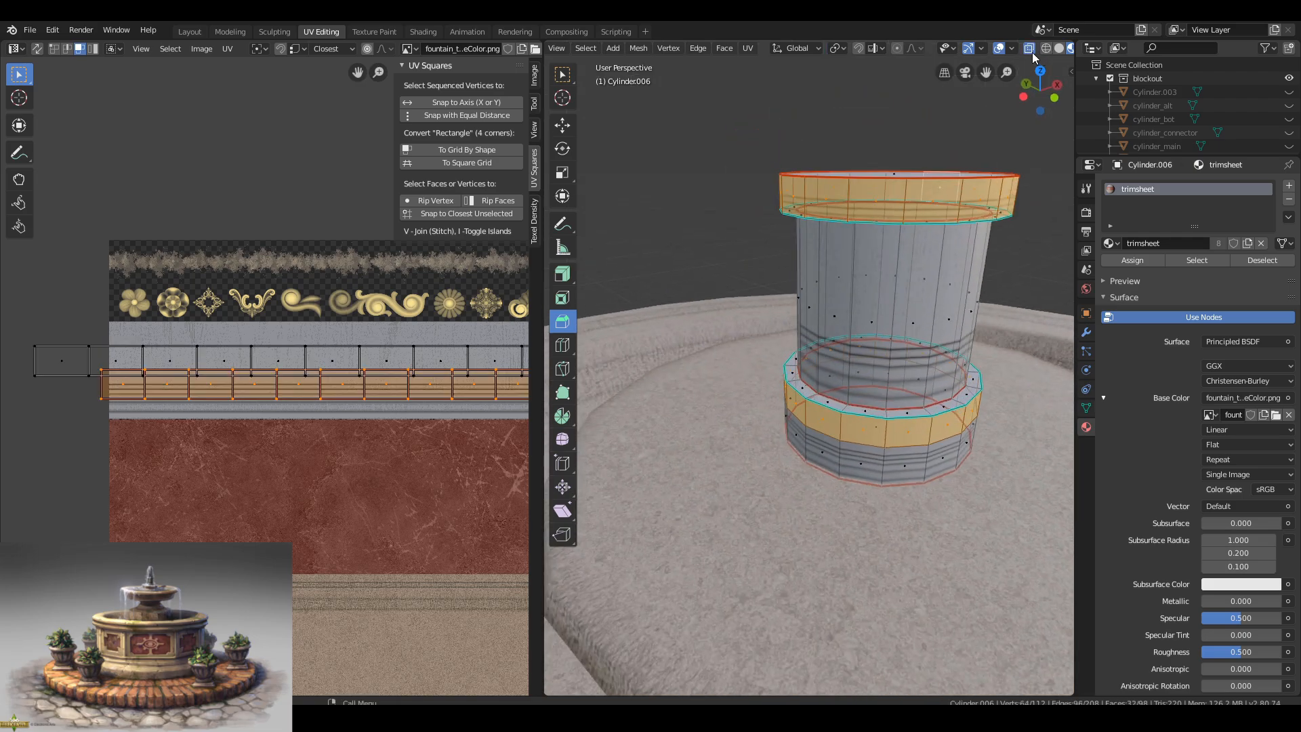
key("shift+d")
key("Escape")
Try offsetting the duplicated bands by 0.001 m along X and Y, and undo the move.
key("g")
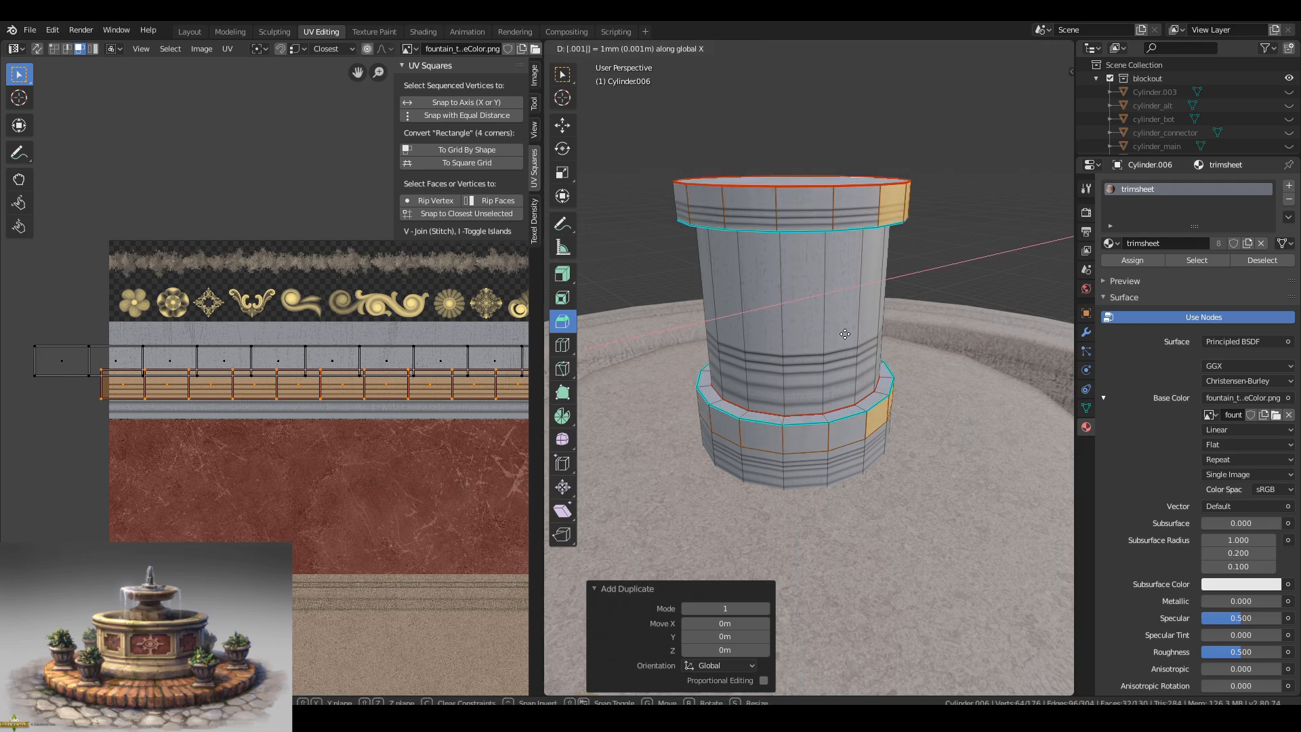
key("BackSpace")
key("BackSpace")
key("BackSpace")
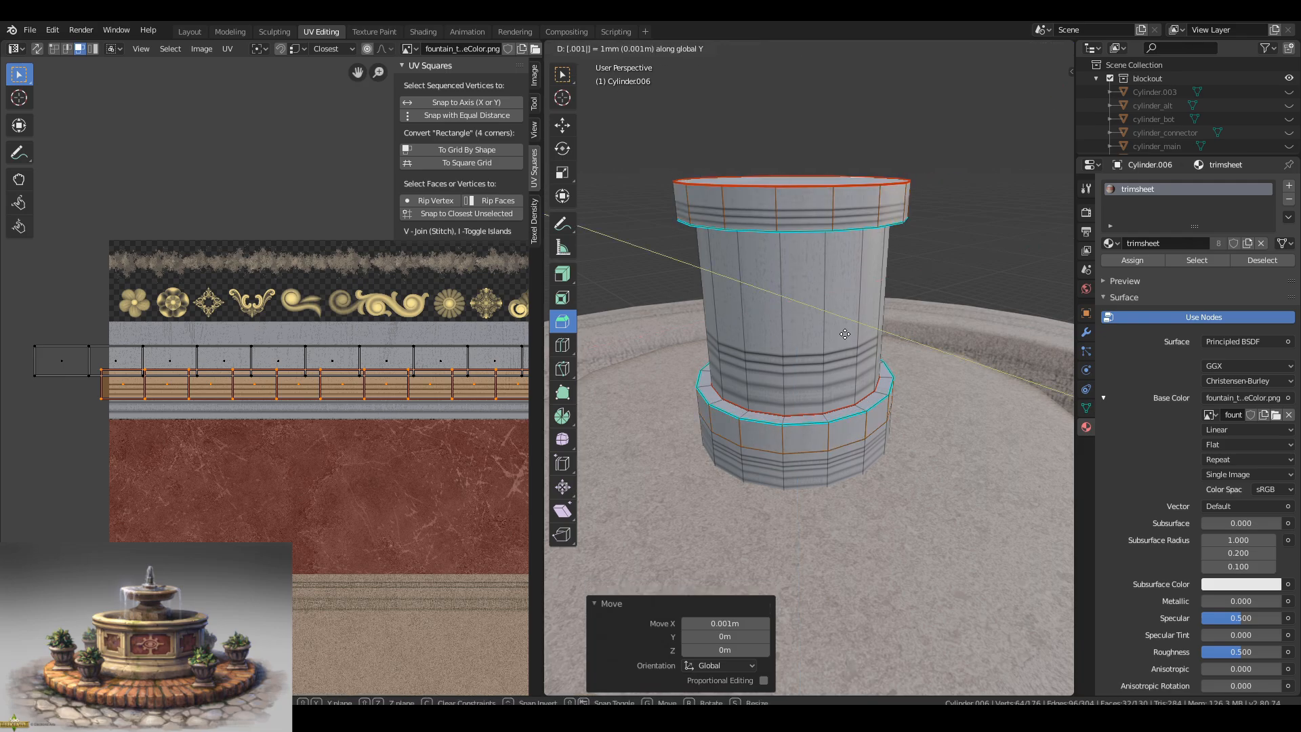
key("Escape")
key("ctrl+z")
Enlarge the duplicated bands slightly, scaling them by 1.01 along X.
middle_click_drag(789, 348, 739, 372)
scroll(792, 336, "up", 1)
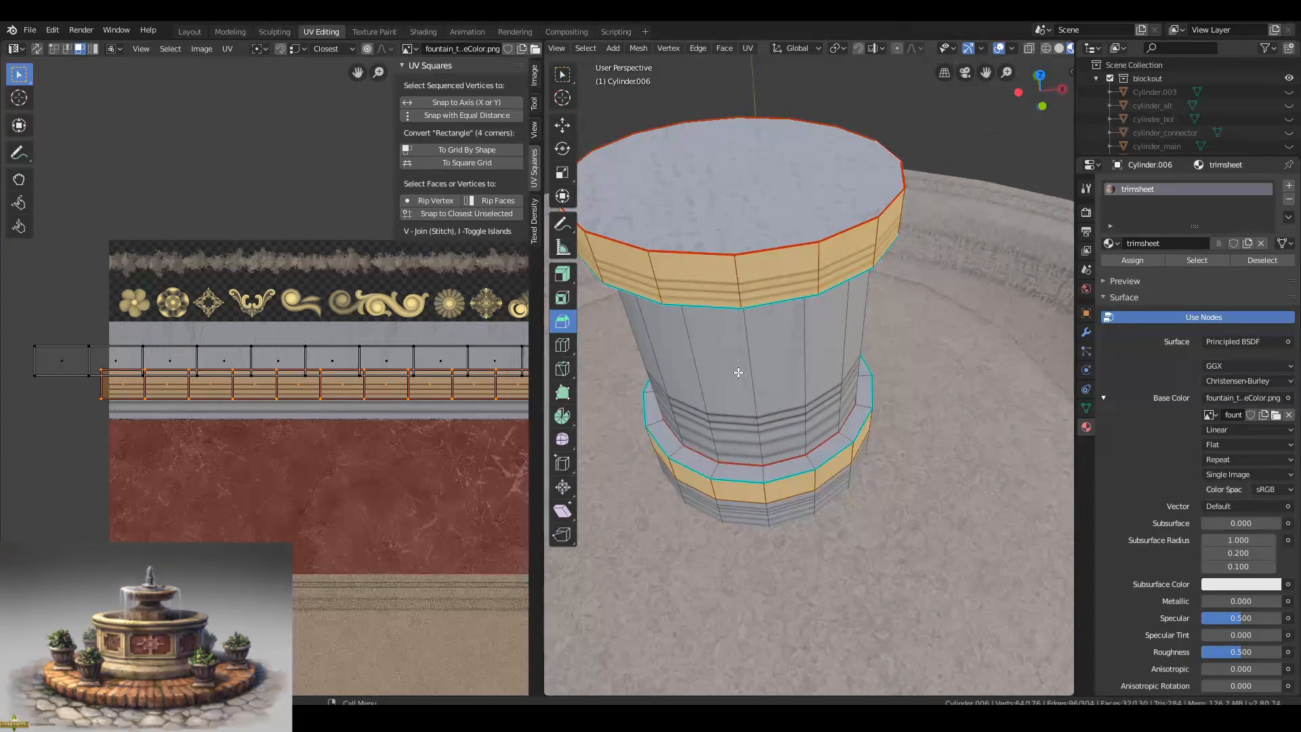
key("Return")
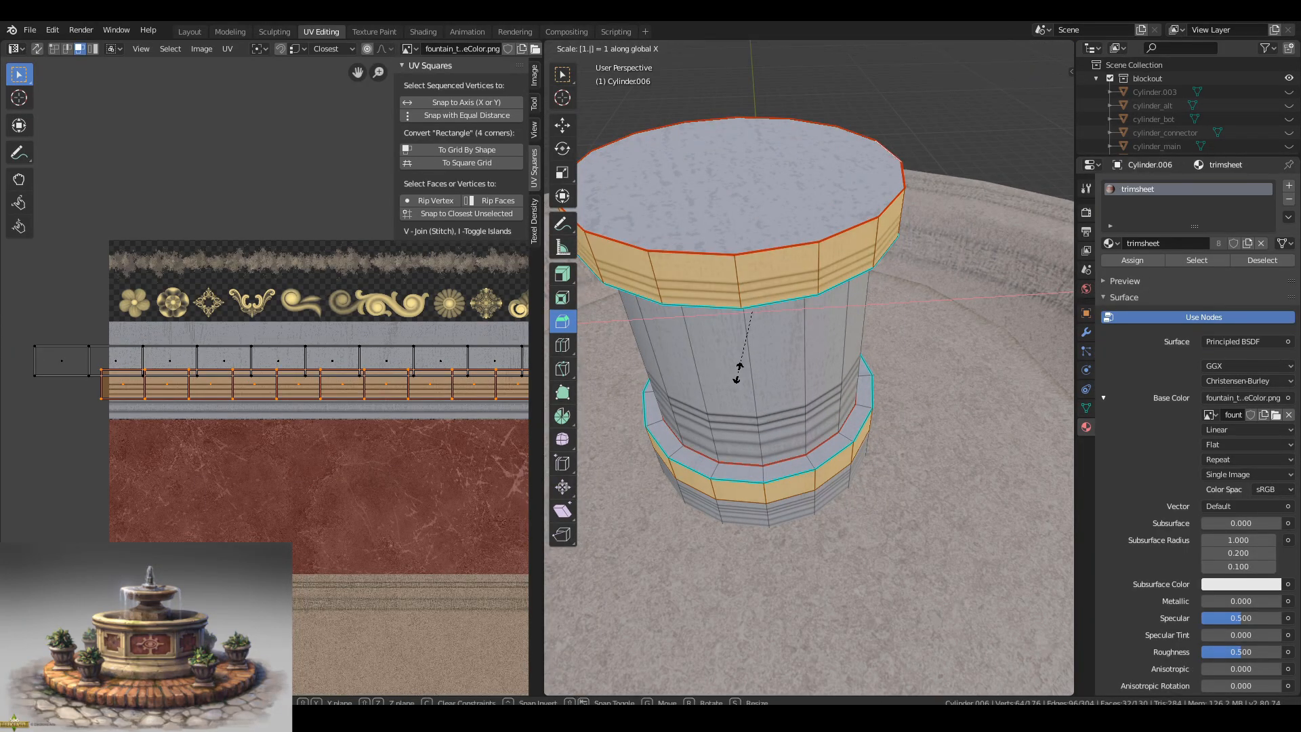
type("01")
key("Return")
Scale the duplicated bands to about 0.9 along Z and raise them about 0.02 m.
middle_click_drag(739, 373, 849, 318)
key("s")
key("z")
key("g")
left_click(933, 307)
key("s")
key("z")
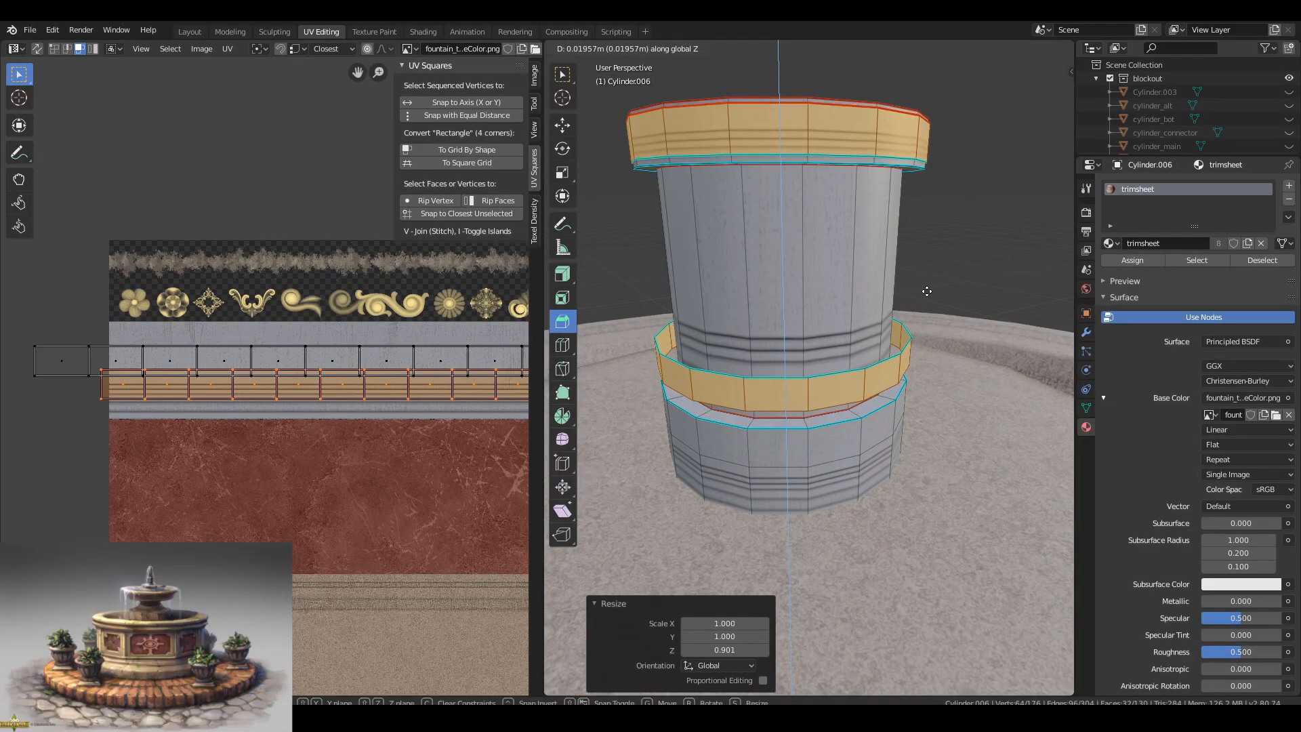
left_click(927, 291)
Lower the duplicated lower band by about 0.09 m along Z onto the base ring.
left_click(836, 388)
key("l")
middle_click_drag(840, 383, 874, 347)
key("g")
key("z")
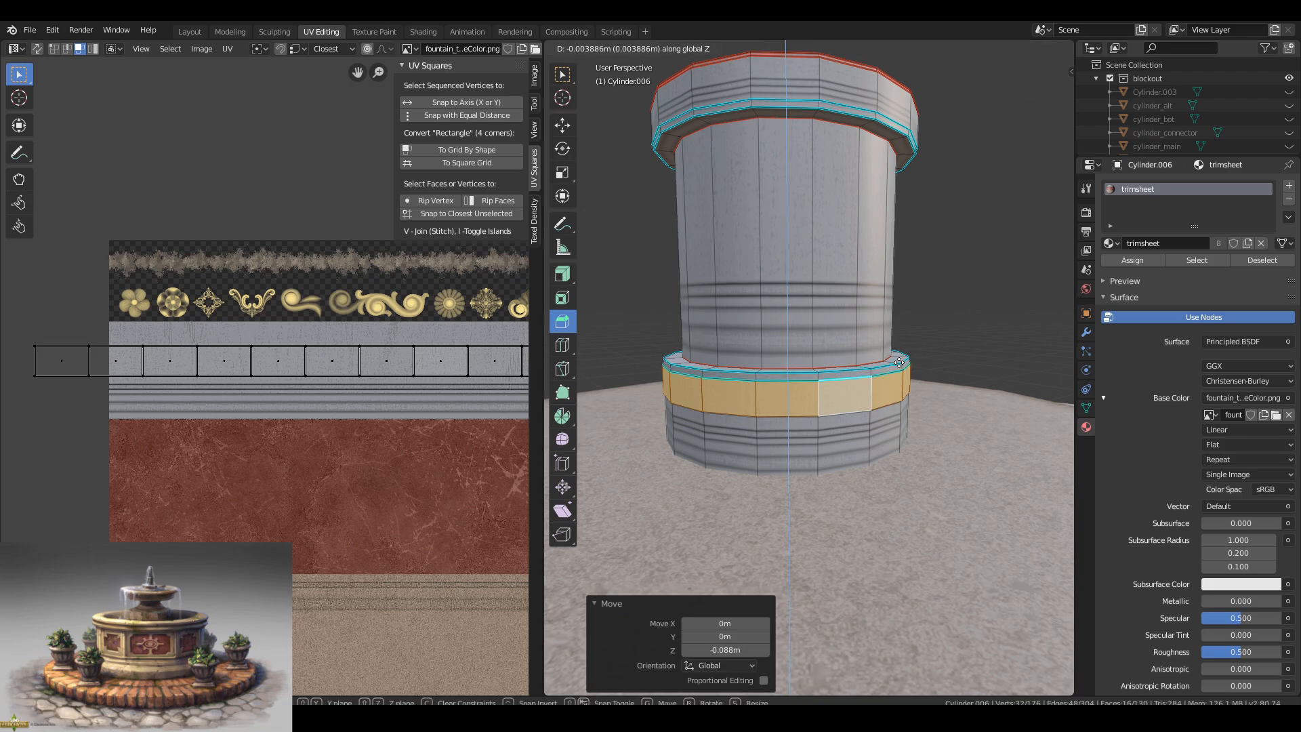
left_click(916, 360)
Move the lower band's UVs onto the gold ornament row of the trim sheet and scale them to its height.
middle_click_drag(888, 271, 841, 316)
key("a")
key("g")
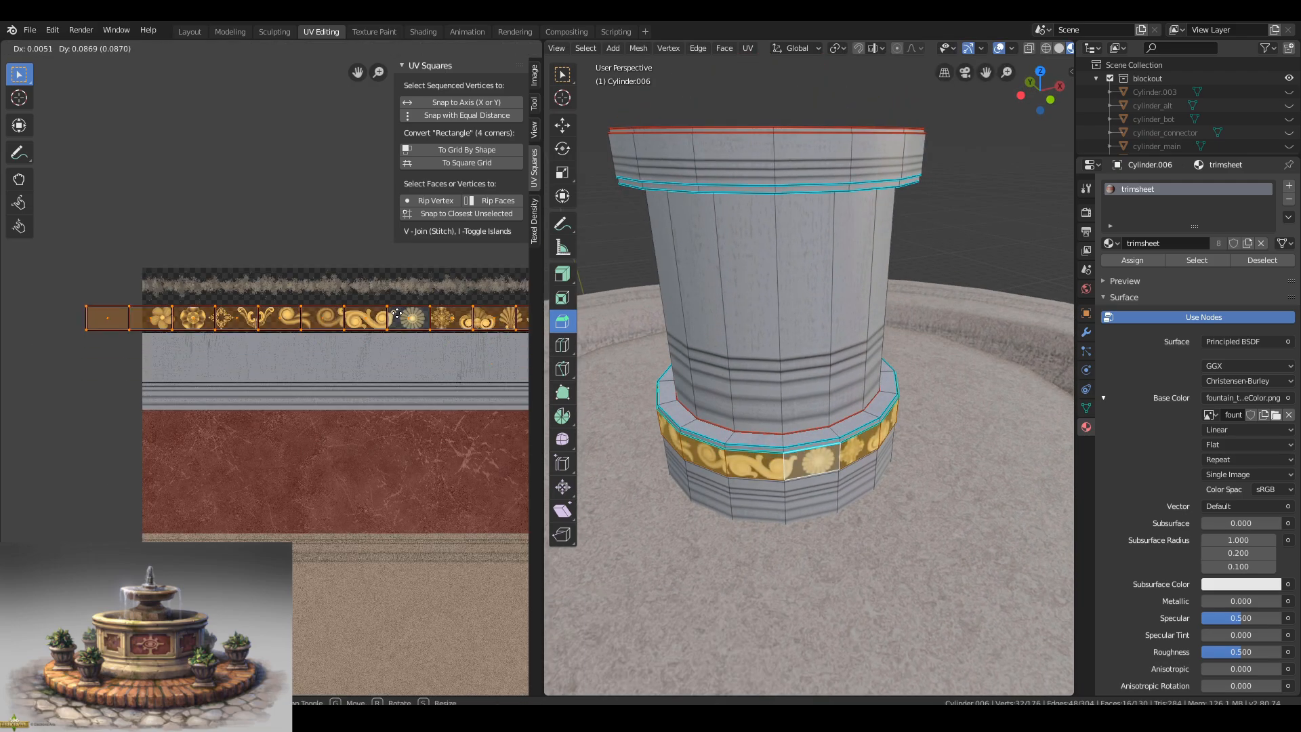
left_click(429, 332)
scroll(86, 236, "up", 4)
middle_click_drag(88, 233, 224, 310)
key("s")
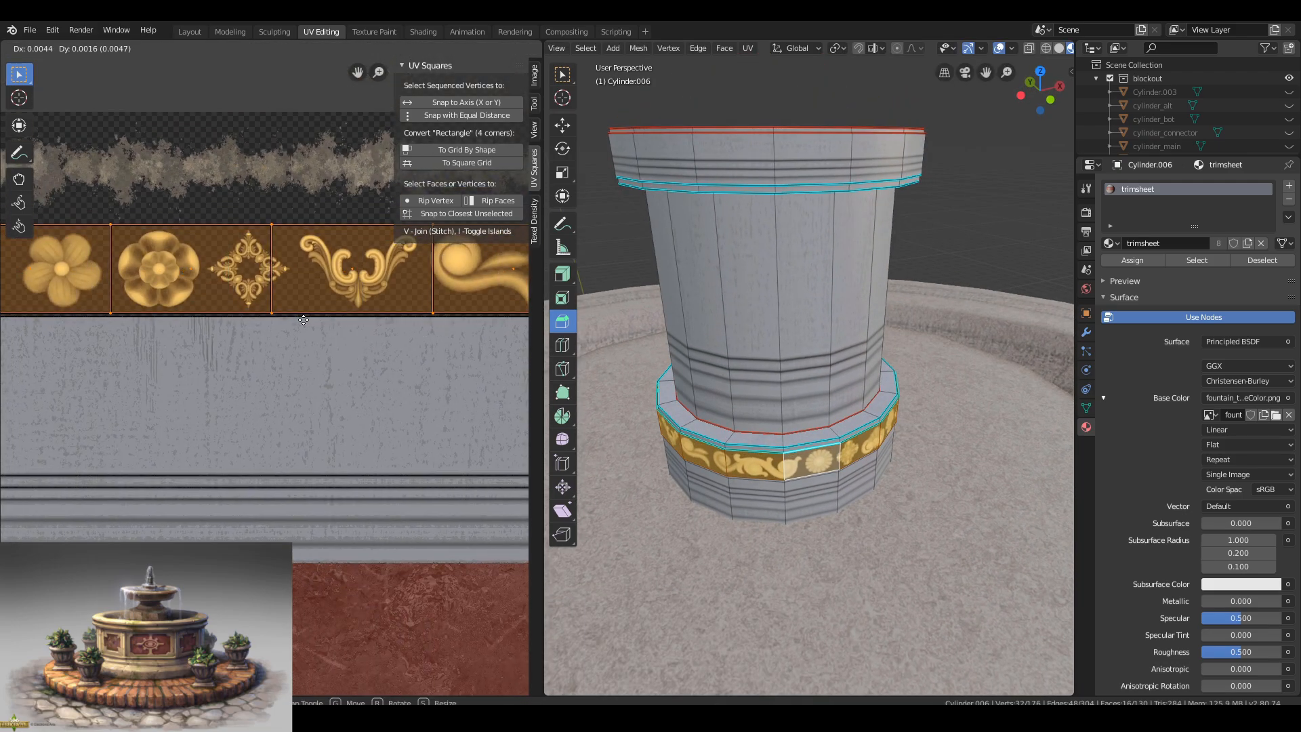
left_click(303, 320)
Place the upper band's UVs on the gold ornament row of the trim sheet and scale them to fit.
scroll(305, 321, "down", 3)
middle_click_drag(308, 326, 54, 369)
left_click(778, 158)
key("l")
key("g")
left_click(266, 365)
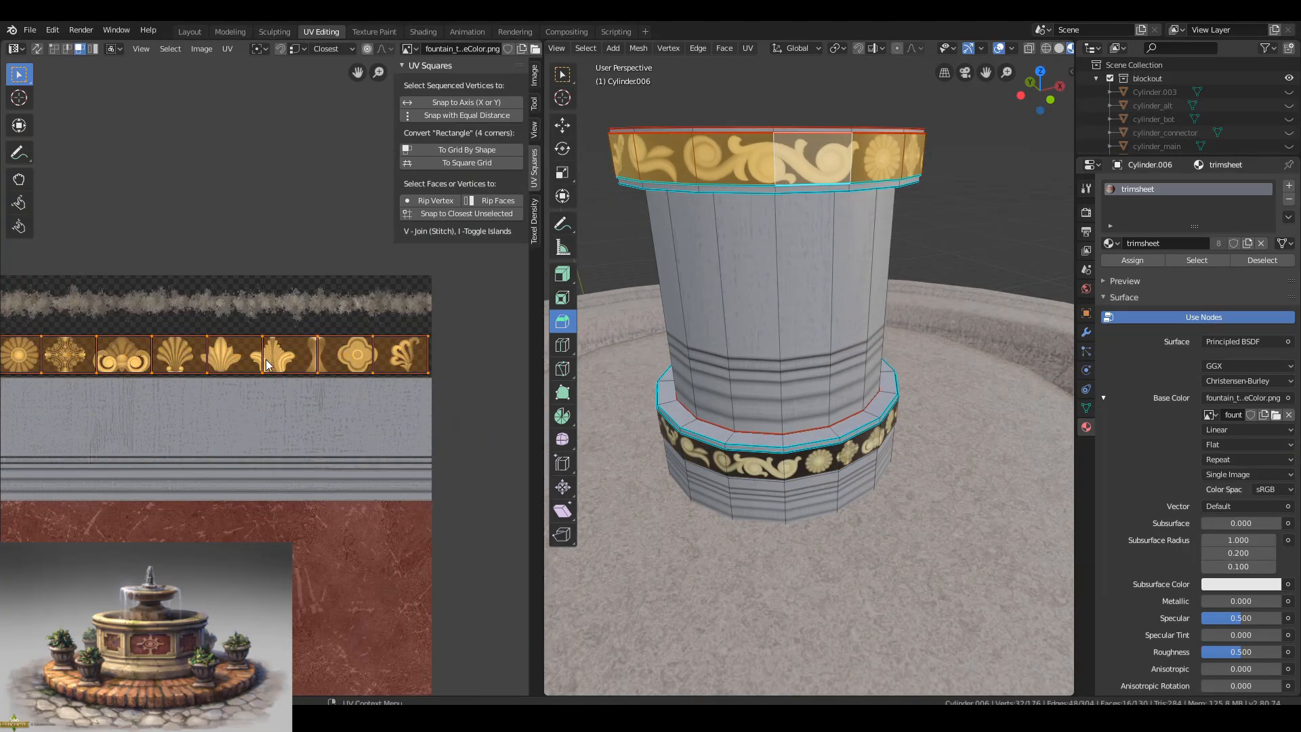
scroll(266, 365, "up", 4)
key("s")
left_click(381, 382)
middle_click_drag(51, 363, 296, 347)
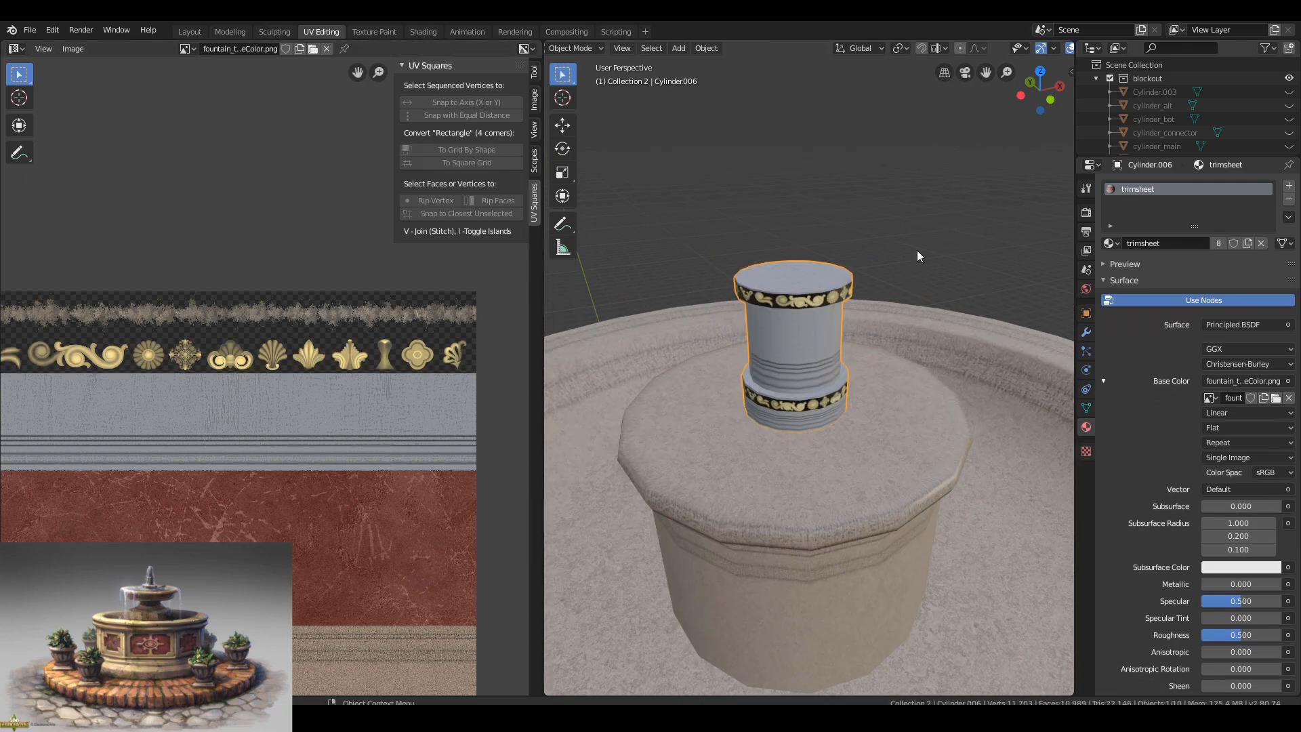
Return to Object Mode in the Layout workspace and save the file.
scroll(917, 250, "down", 5)
scroll(840, 418, "up", 3)
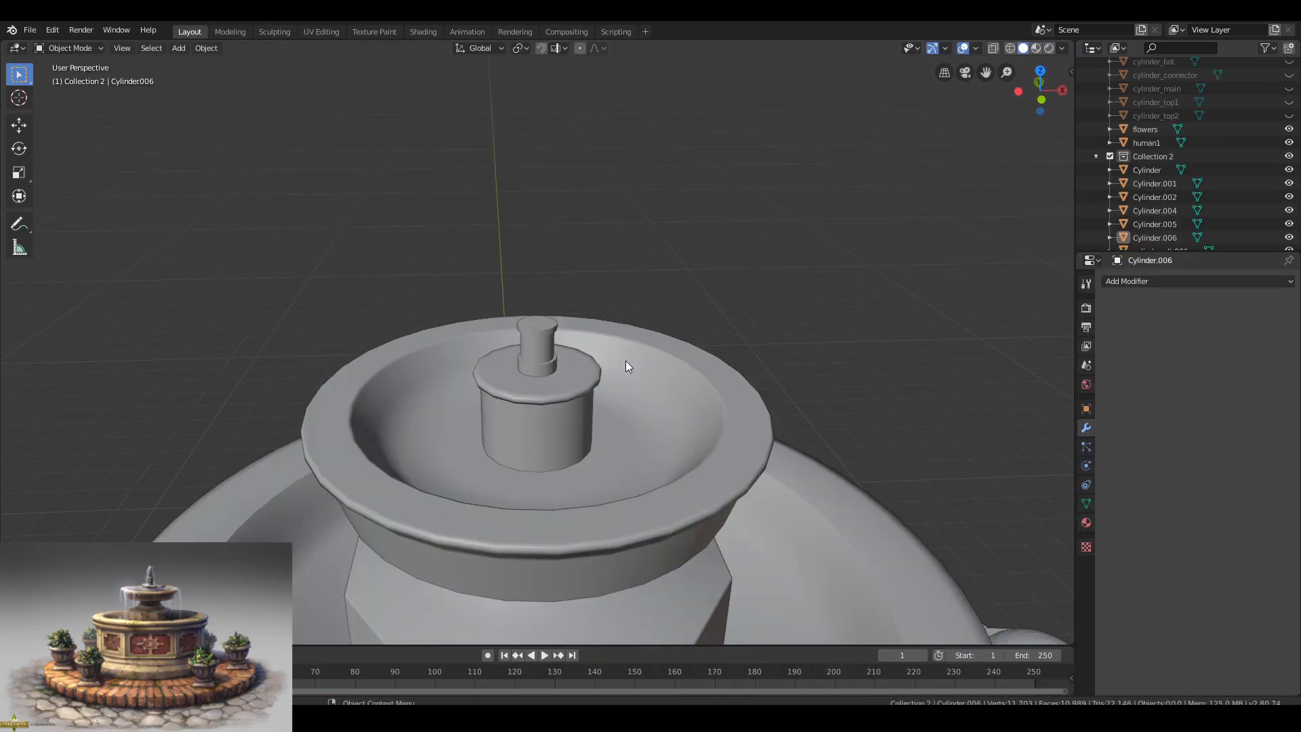
scroll(625, 360, "down", 5)
middle_click_drag(636, 324, 588, 255)
scroll(558, 311, "down", 2)
scroll(559, 311, "up", 1)
key("ctrl+s")
scroll(567, 382, "up", 2)
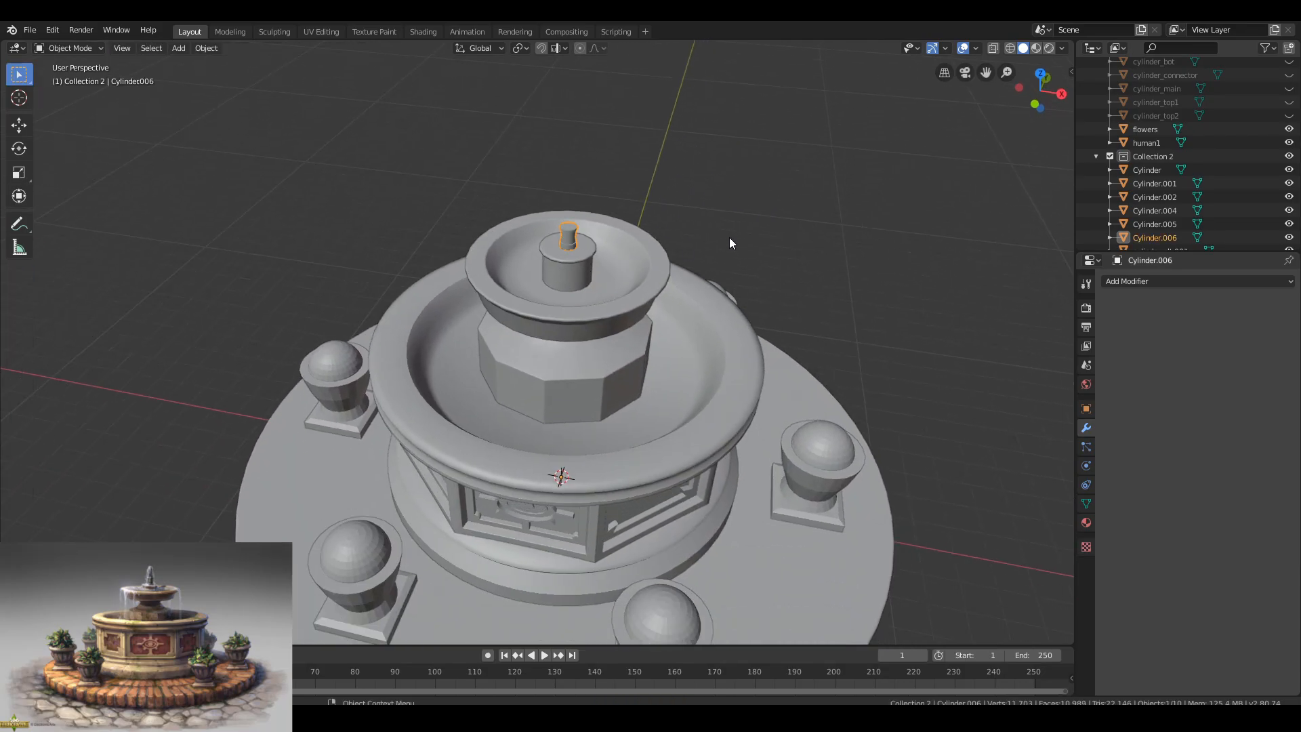
Add an eight-sided cylinder, scale it down and place it above the spout column.
left_click(179, 48)
left_click(327, 123)
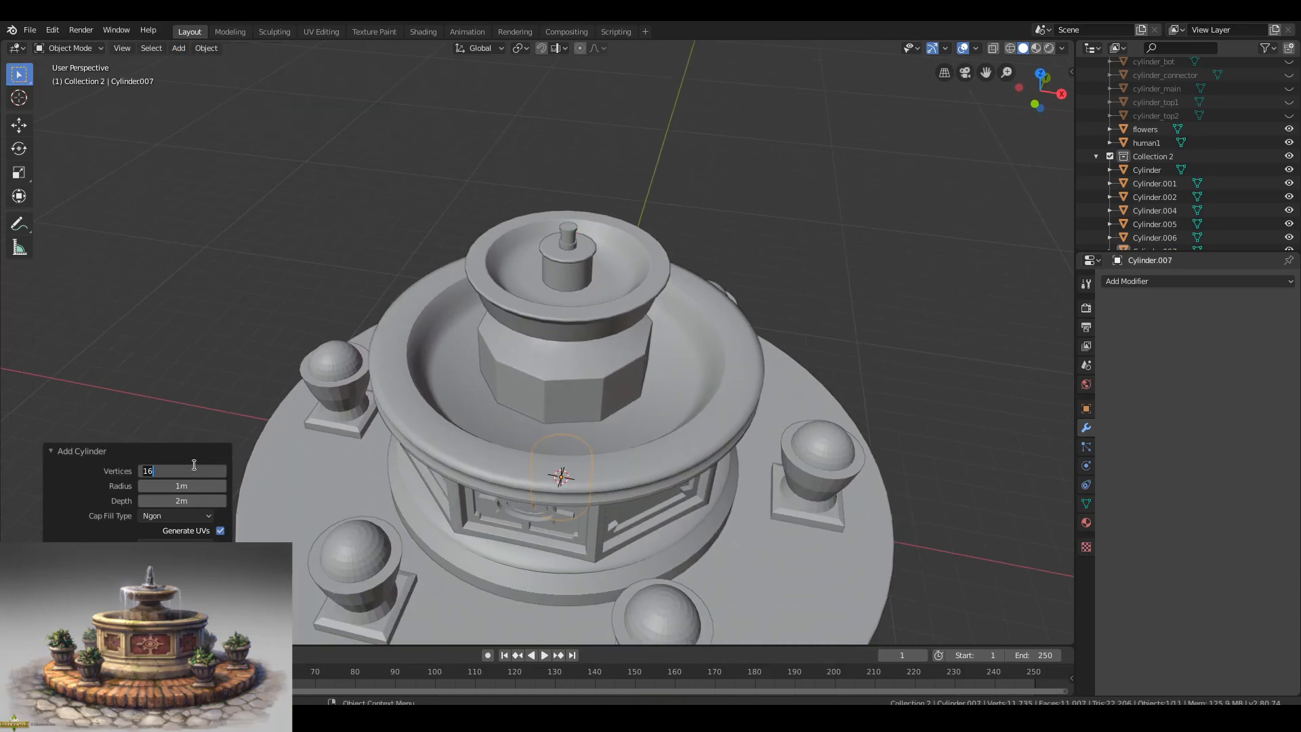
middle_click_drag(671, 434, 687, 446)
key("s")
left_click(580, 179)
key("KP_Decimal")
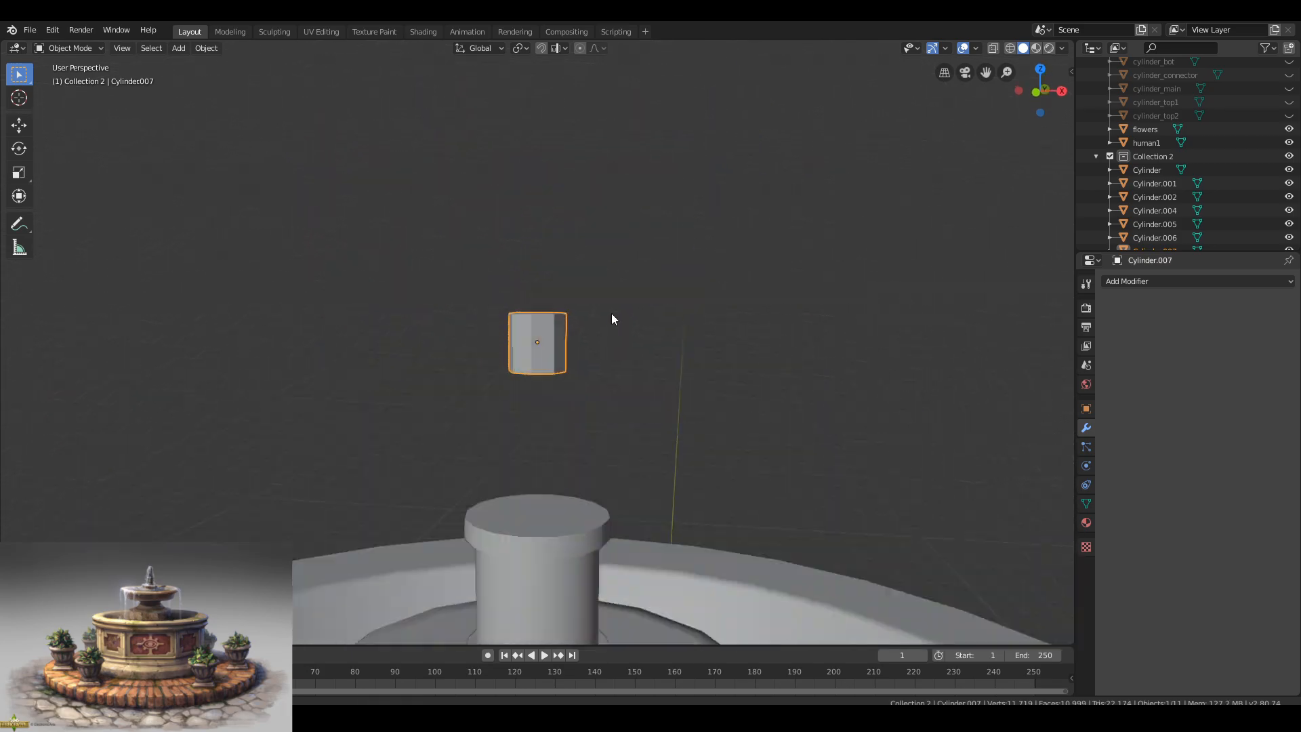
right_click(534, 361)
key("KP_Decimal")
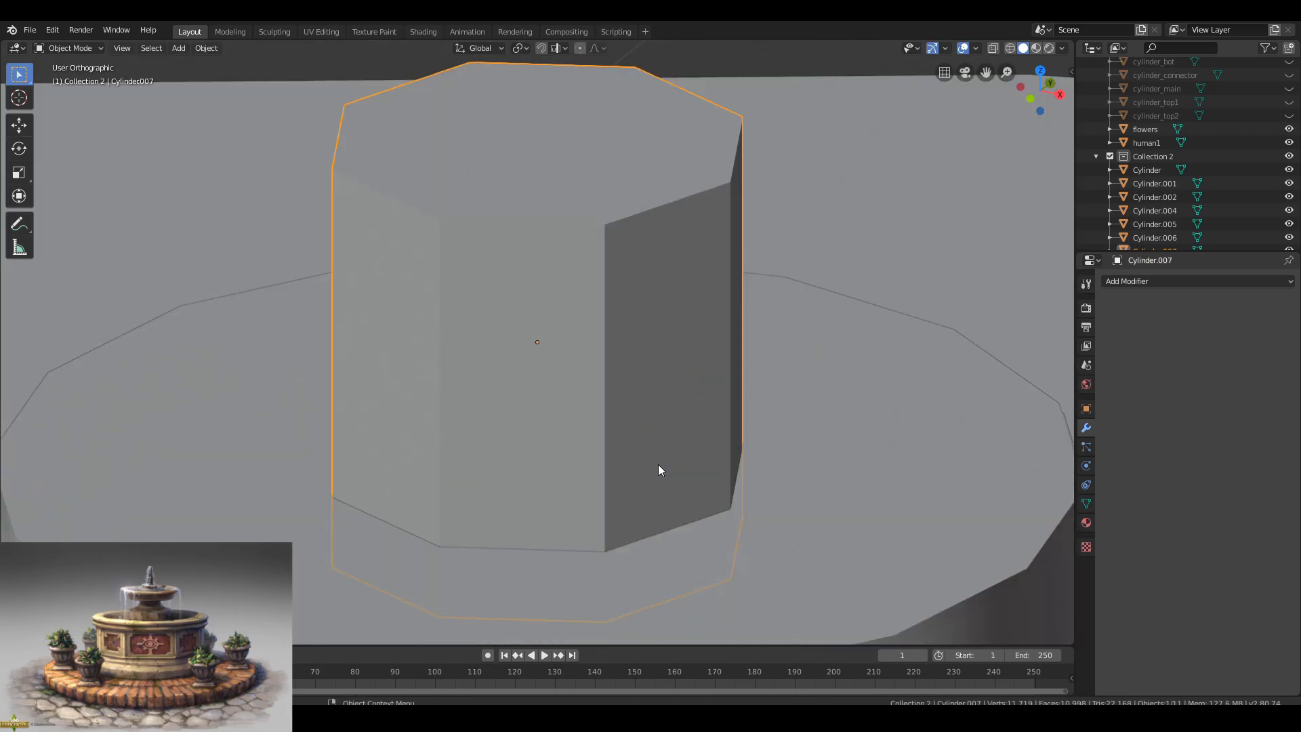
Shrink the new cylinder further and move it along Z to the top of the spout column.
key("KP_7")
key("s")
left_click(666, 364)
middle_click_drag(710, 391, 597, 379)
key("g")
key("z")
left_click(621, 341)
Raise the cylinder's top face along Z to form a thin pipe and scale the pipe to about 0.94.
key("Tab")
left_click(539, 288)
key("g")
key("z")
middle_click_drag(601, 220, 712, 251)
key("Tab")
key("s")
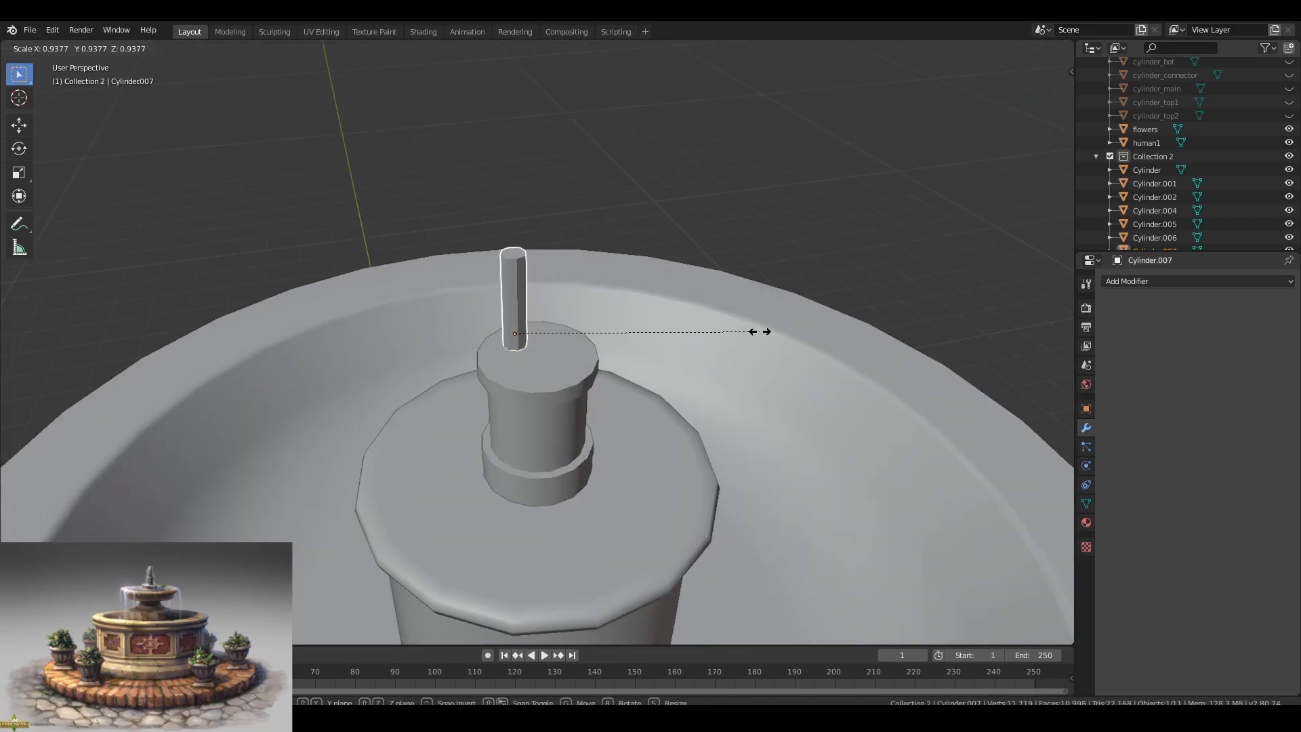
left_click(752, 331)
Move the pipe's bottom edge loop along Z to meet the top of the spout column.
middle_click_drag(624, 352, 615, 315)
key("Tab")
key("2")
left_click(516, 363, "alt")
scroll(529, 365, "up", 2)
key("g")
key("z")
left_click(548, 369)
key("Tab")
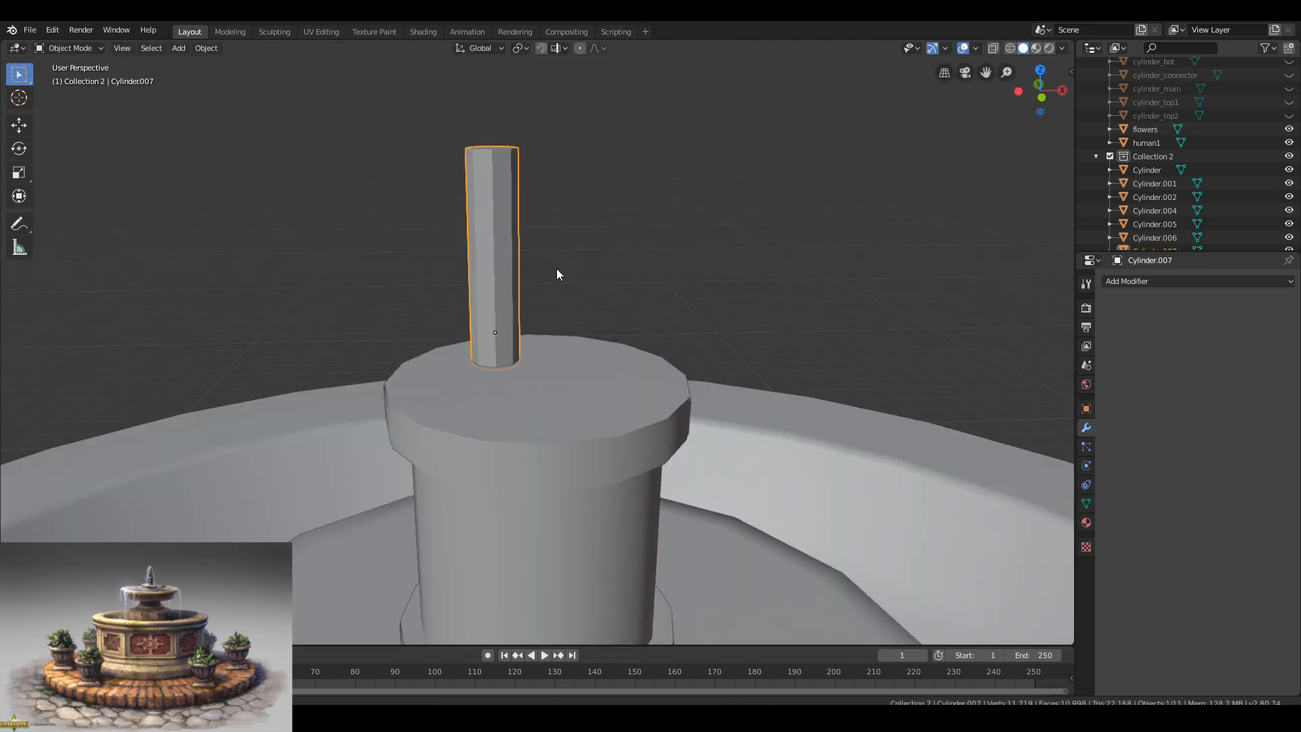
Adjust the pipe's height by moving its top face along Z.
key("Tab")
key("3")
left_click(514, 210)
key("g")
key("z")
left_click(637, 237)
key("Tab")
Mark the rim edges around the pipe's top face as sharp.
middle_click_drag(495, 234, 512, 211)
key("Tab")
key("3")
left_click(513, 210)
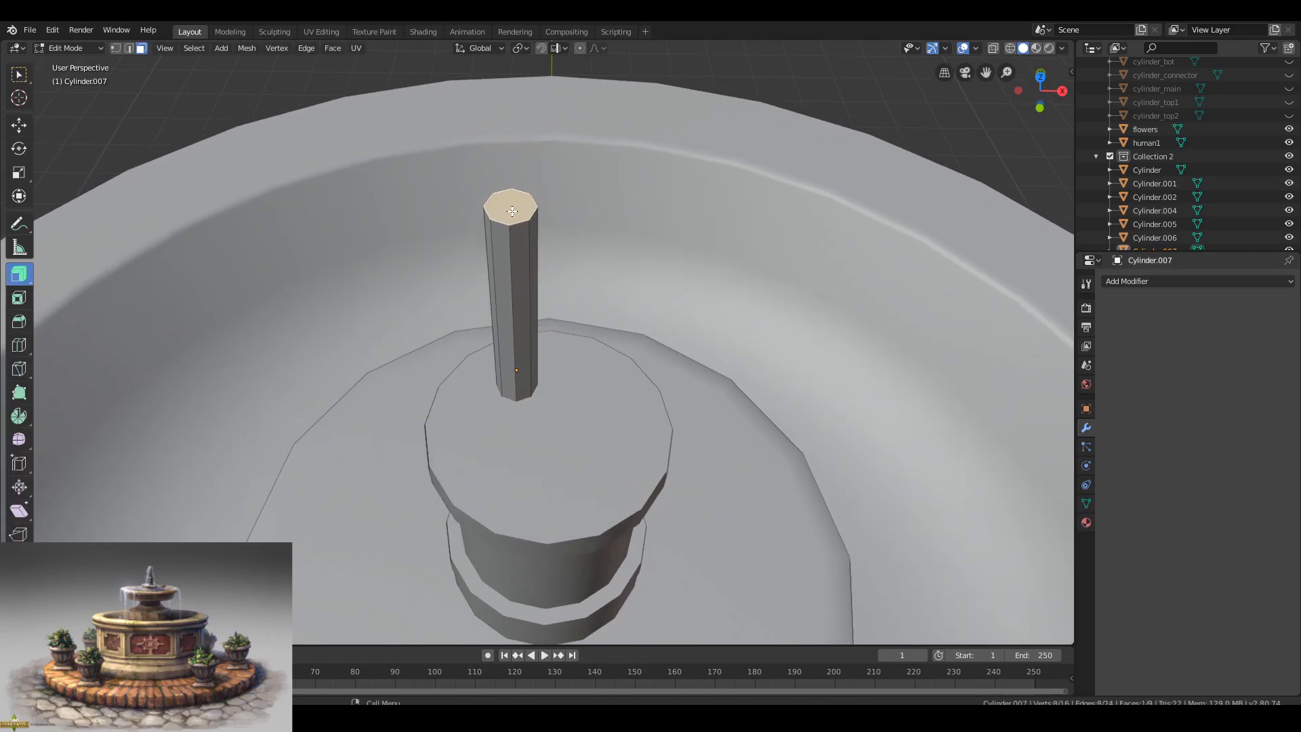
key("2")
key("ctrl+e")
left_click(492, 283)
key("alt+z")
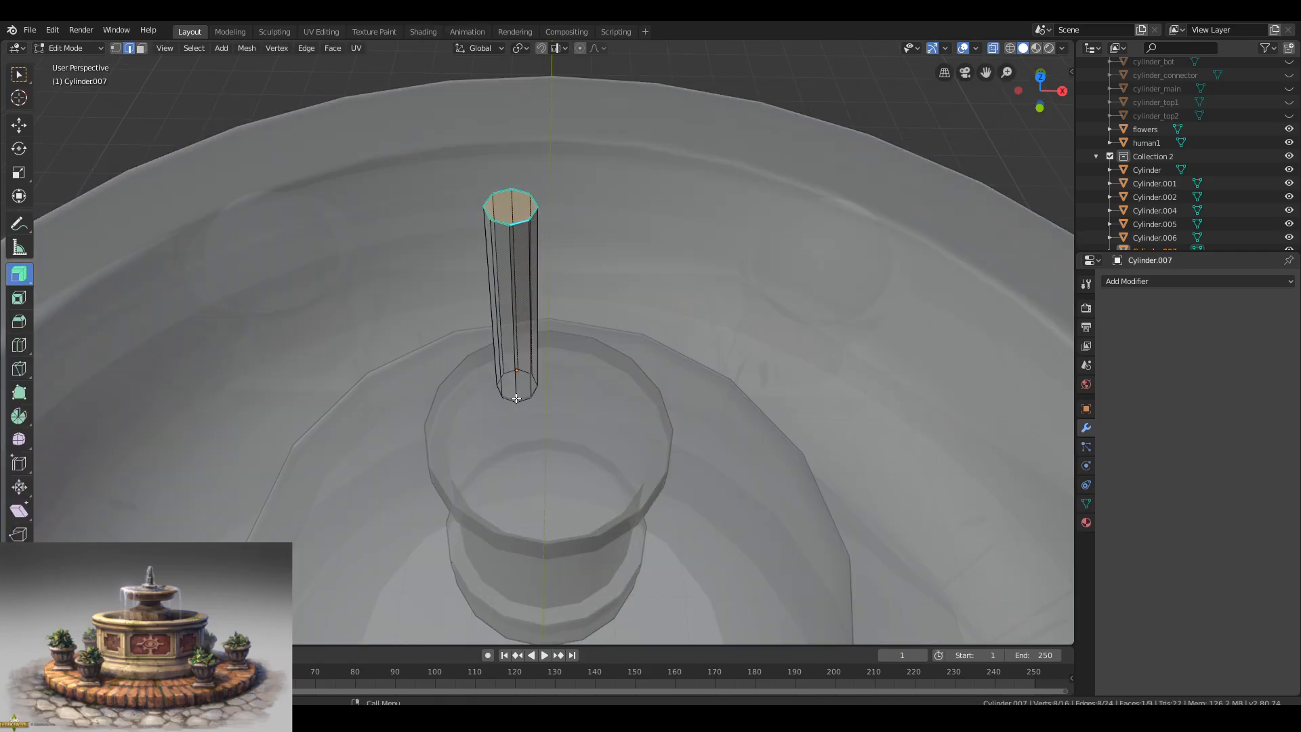
key("alt+z")
Turn on Auto Smooth for the pipe and apply a modifier that smooths the shading of its sides.
key("Tab")
left_click(1086, 503)
left_click(1124, 529)
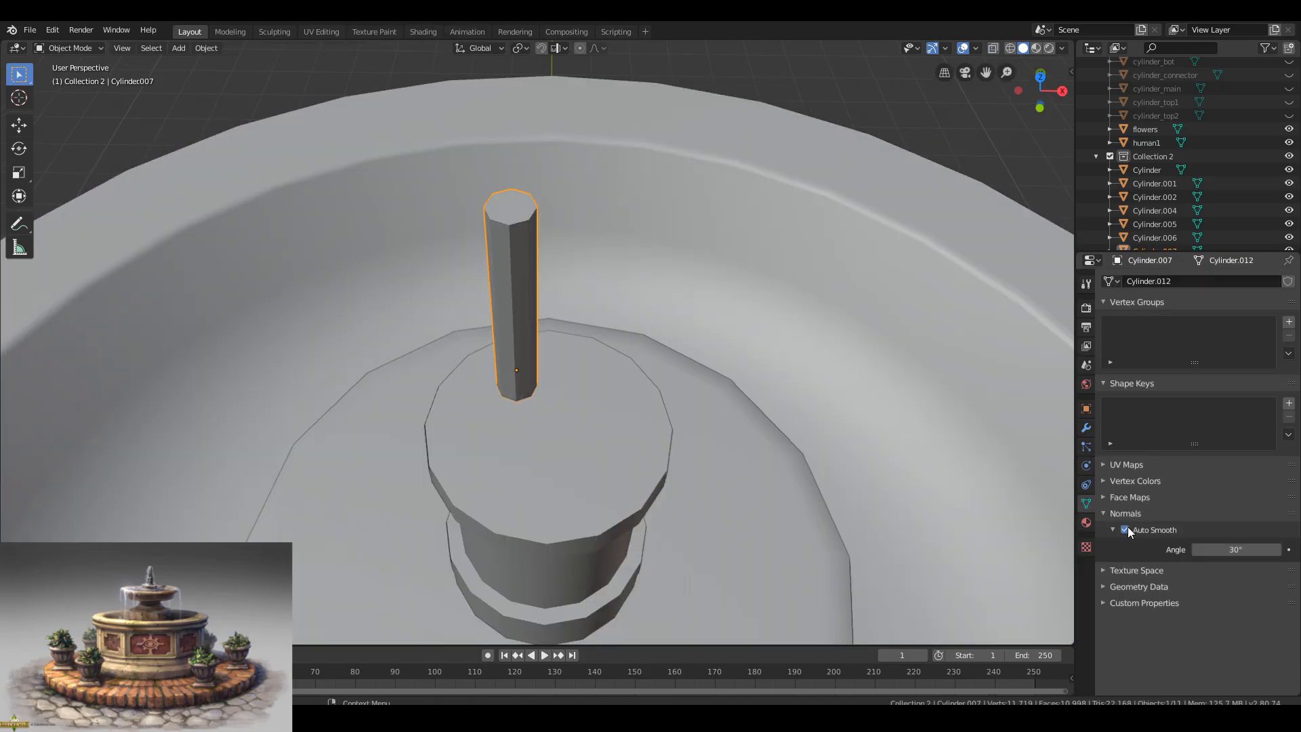
left_click(1085, 445)
left_click(1086, 427)
left_click(1133, 281)
left_click(953, 372)
left_click(1111, 381)
left_click(1135, 321)
middle_click_drag(553, 379, 529, 370)
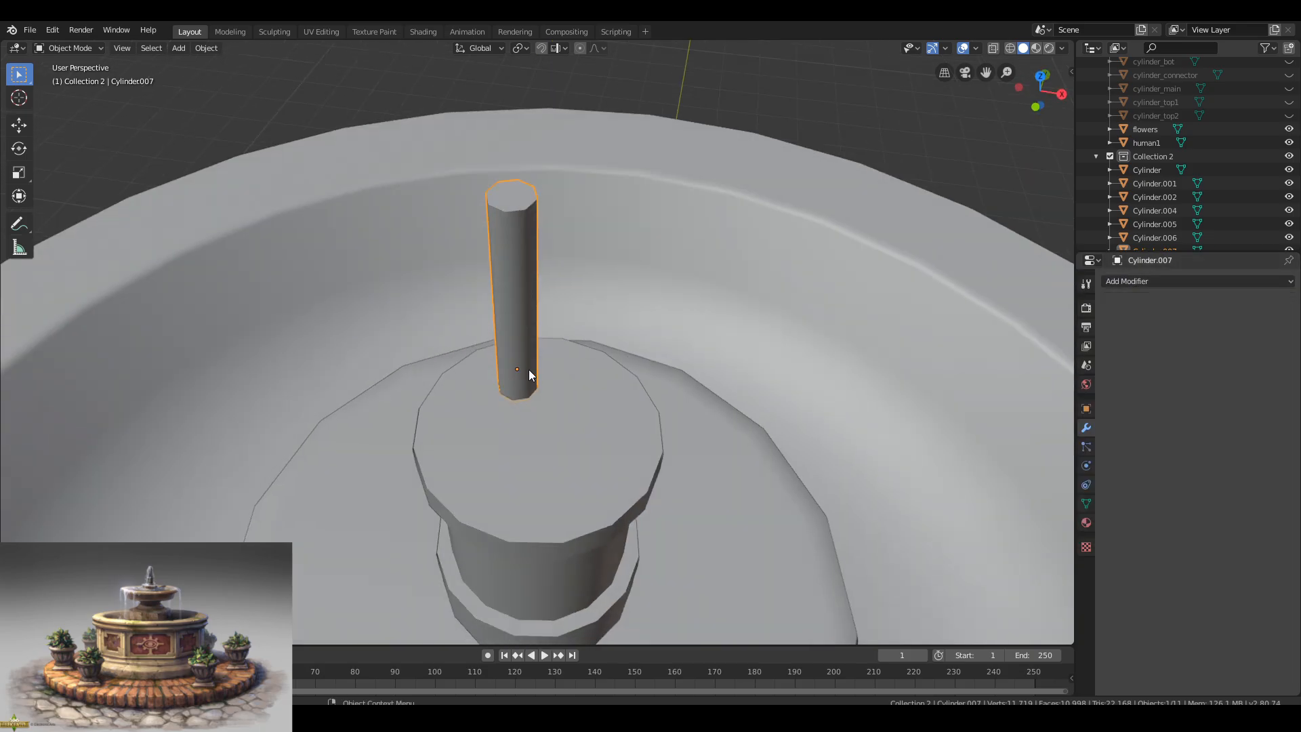
Duplicate the pipe five times in top view, scaling the copies to different sizes and spreading them over the column top.
key("KP_7")
key("shift+d")
key("s")
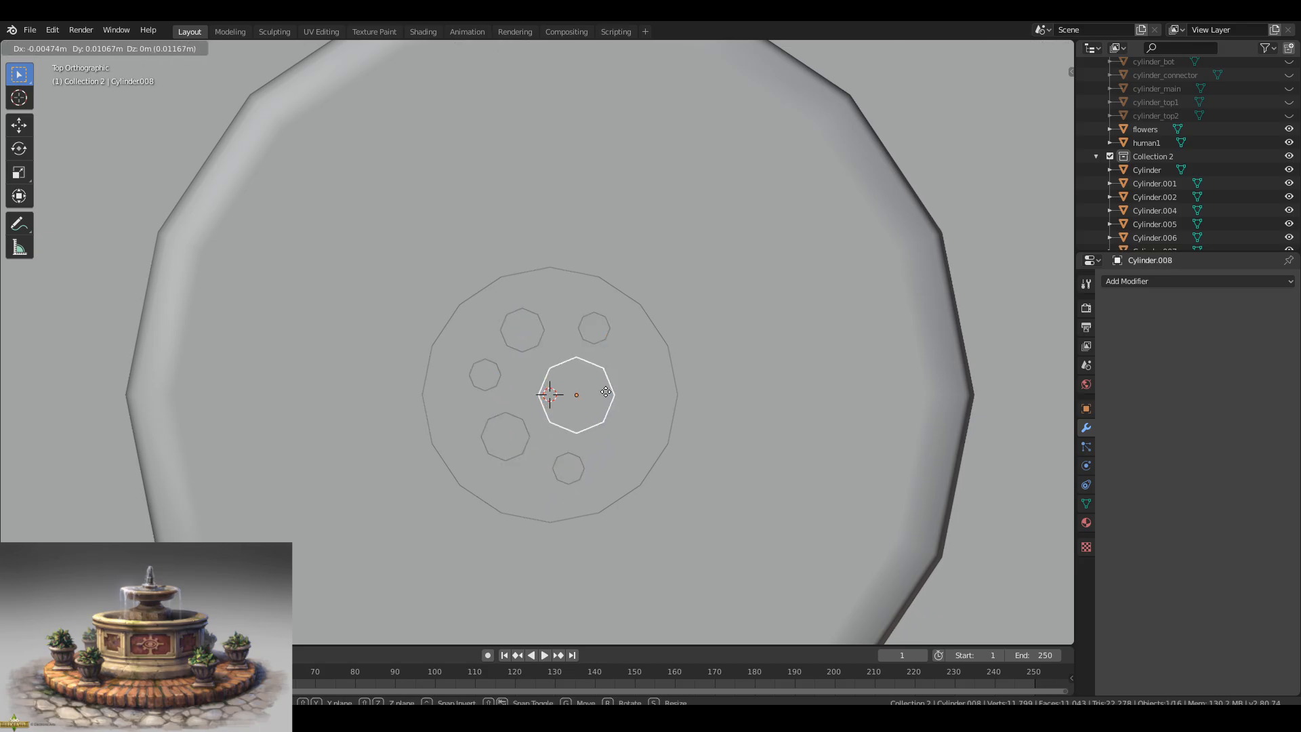
left_click(605, 392)
middle_click_drag(606, 392, 535, 339)
middle_click_drag(523, 224, 514, 347, "shift")
scroll(513, 347, "up", 12)
middle_click_drag(467, 494, 512, 437)
Move two of the thinner pipes along Z to vary the pipe heights.
left_click(498, 433)
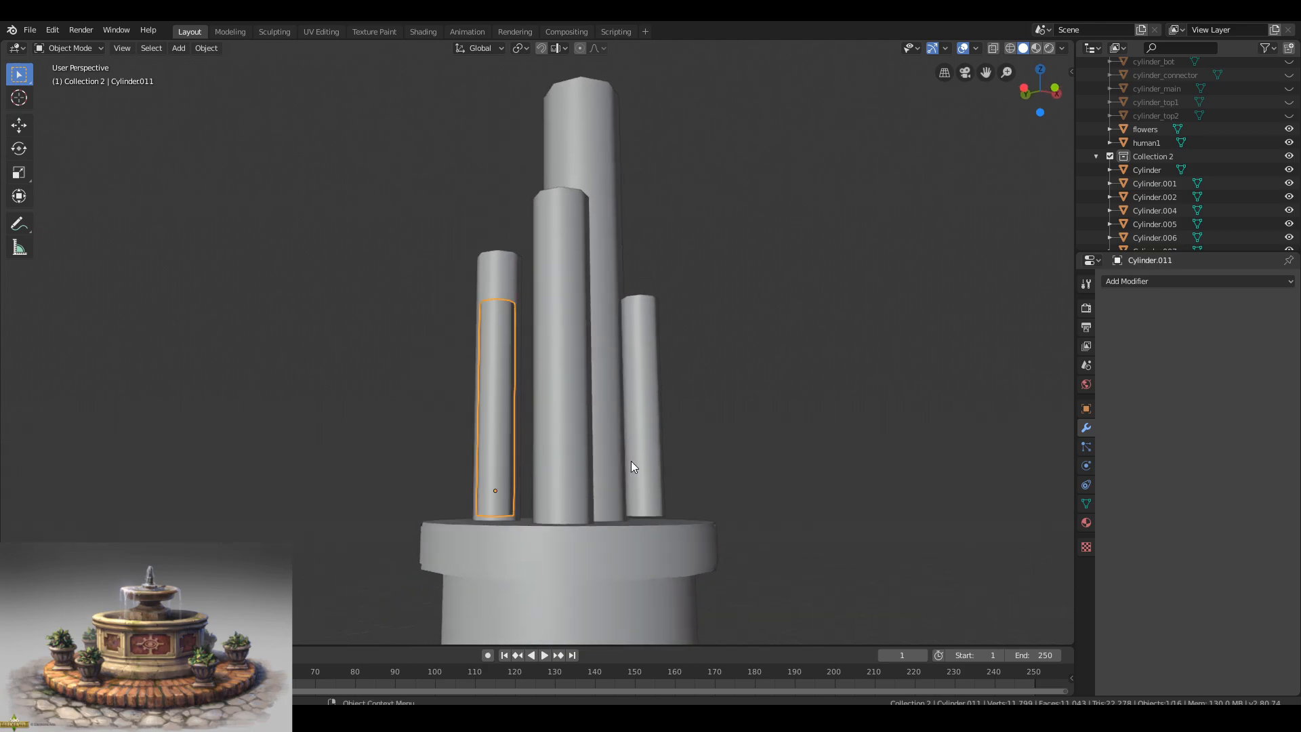
middle_click_drag(632, 461, 549, 339)
left_click(632, 474, "shift")
key("g")
key("z")
left_click(660, 480)
Select all six pipes and open them together in Edit Mode.
left_click(509, 459)
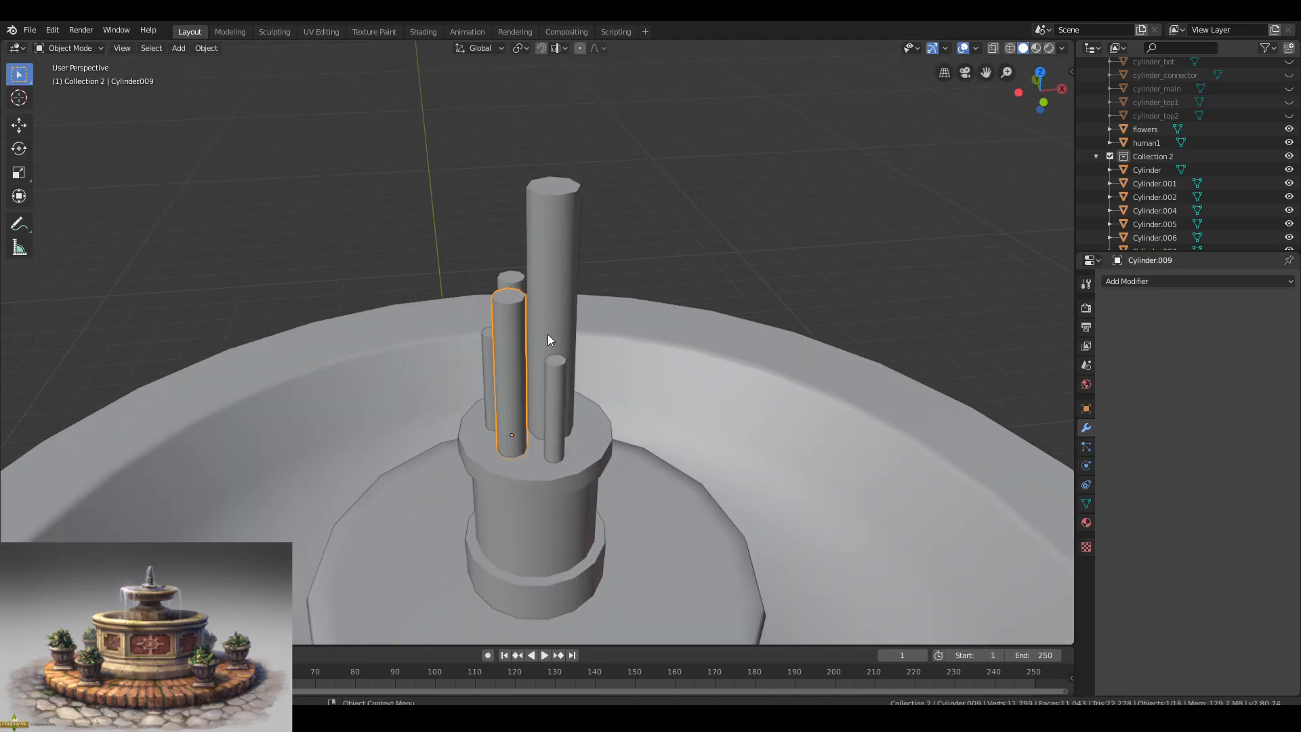
left_click(507, 286, "shift")
middle_click_drag(291, 338, 539, 299)
left_click(538, 299, "shift")
middle_click_drag(101, 326, 449, 352)
key("Tab")
scroll(516, 295, "up", 3)
Mark the top and bottom rim edge loops of all six pipes as seams.
left_click(517, 294, "alt")
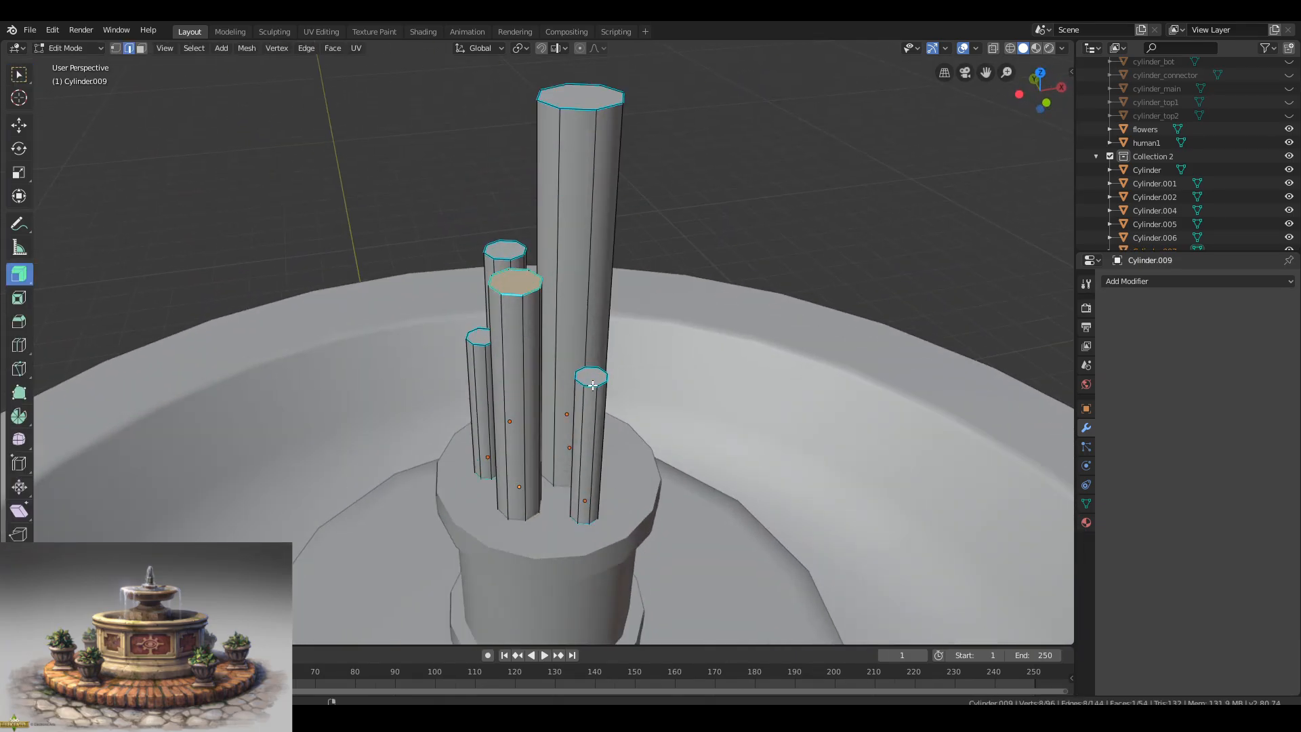
left_click(473, 335, "alt+shift")
left_click(578, 113, "alt+shift")
middle_click_drag(577, 116, 726, 276)
left_click(566, 266, "alt+shift")
middle_click_drag(566, 265, 732, 260)
left_click(993, 48)
scroll(536, 407, "up", 2)
left_click(532, 415, "alt+shift")
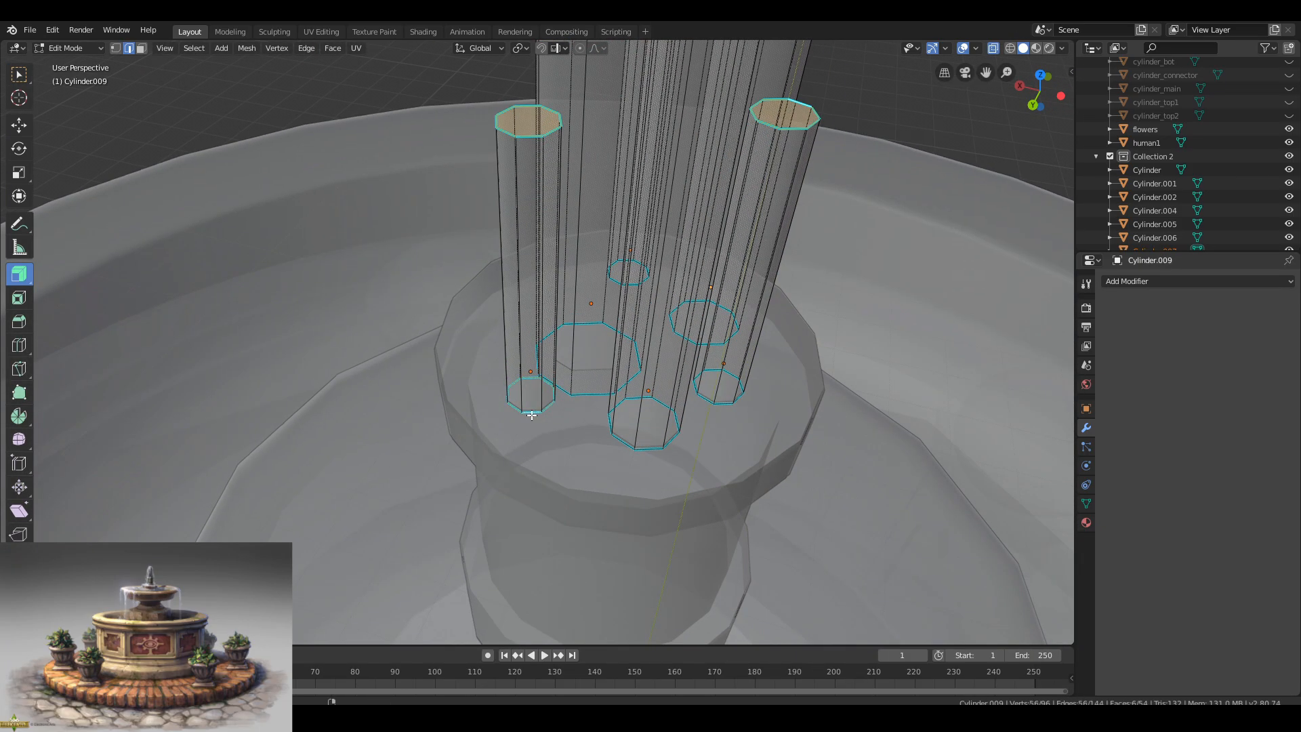
key("ctrl+e")
left_click(603, 247)
Turn off X-ray display and open the six pipes for editing in the UV Editing workspace.
key("a")
scroll(610, 264, "down", 5)
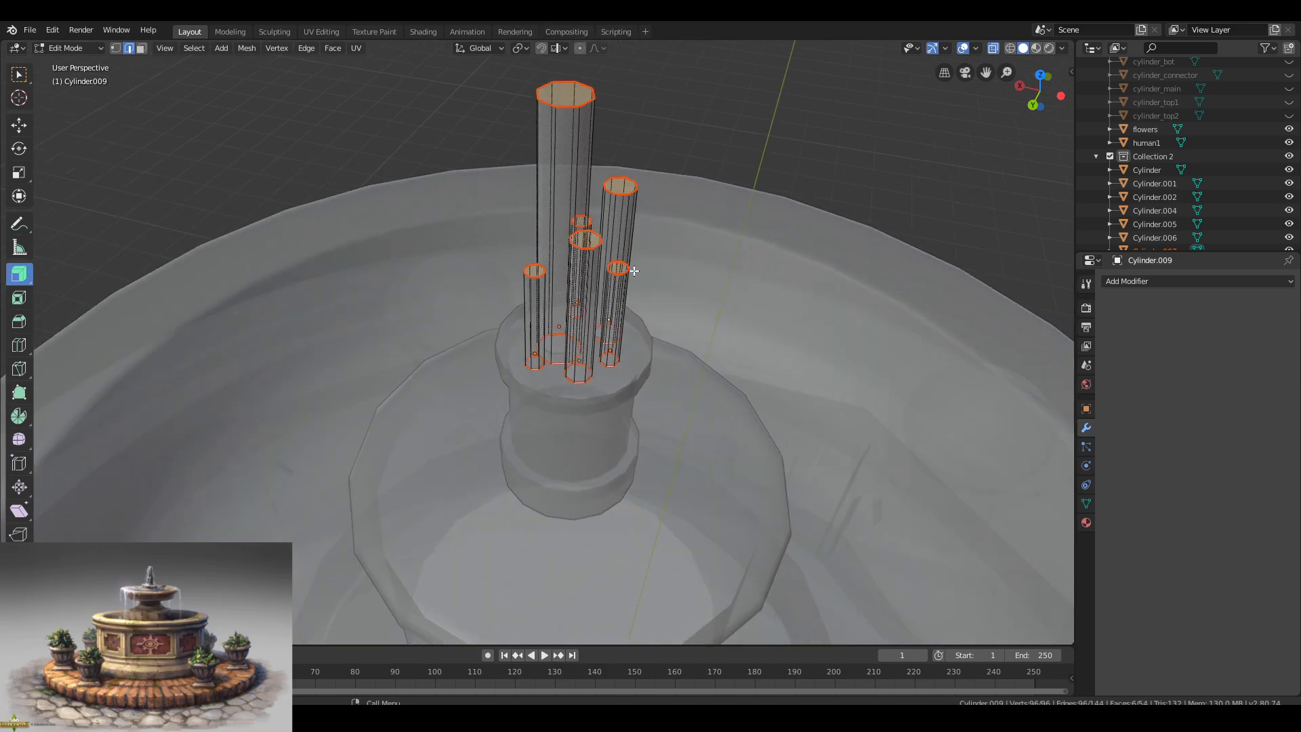
key("Tab")
middle_click_drag(630, 271, 534, 273)
key("alt+z")
key("Tab")
left_click(321, 31)
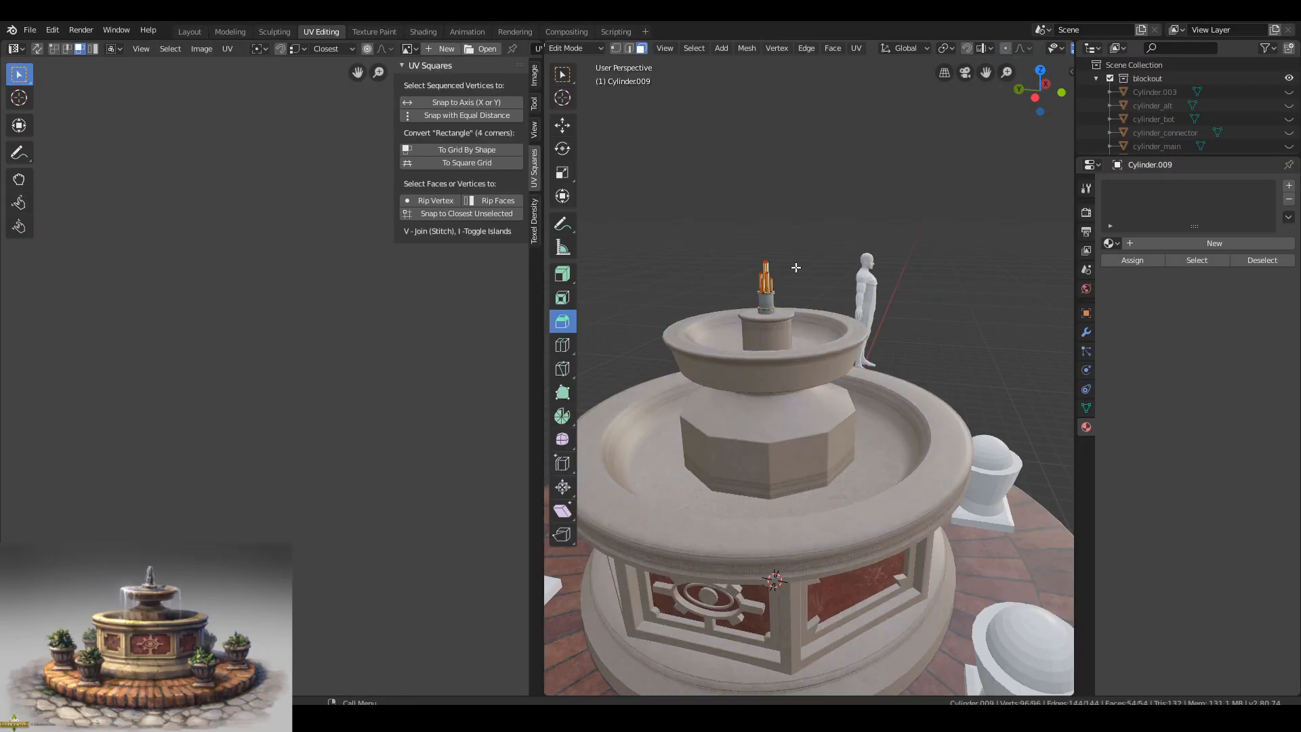
Assign the trimsheet material to all six pipes.
key("KP_Decimal")
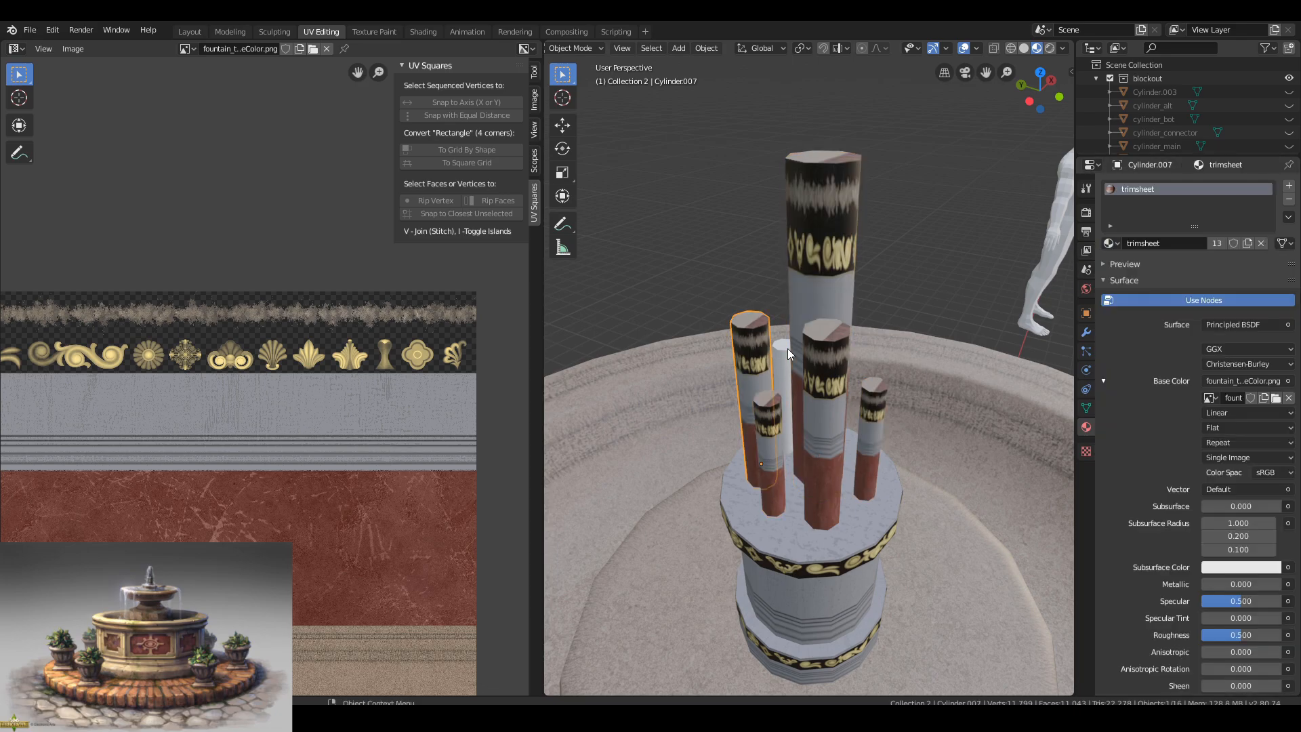
left_click(787, 348)
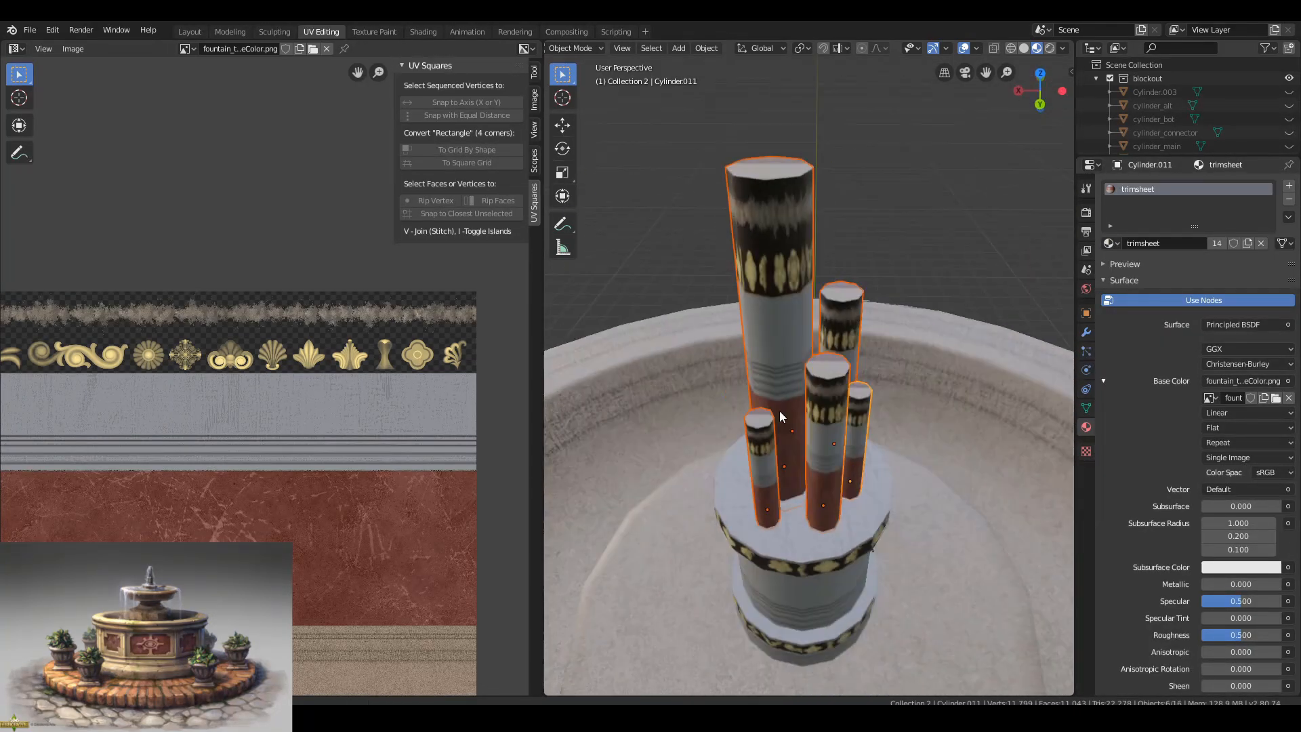
middle_click_drag(779, 411, 987, 396)
Try straightening the unwrapped UVs of all six pipes into grids, and undo the attempt.
key("Tab")
scroll(331, 437, "down", 3)
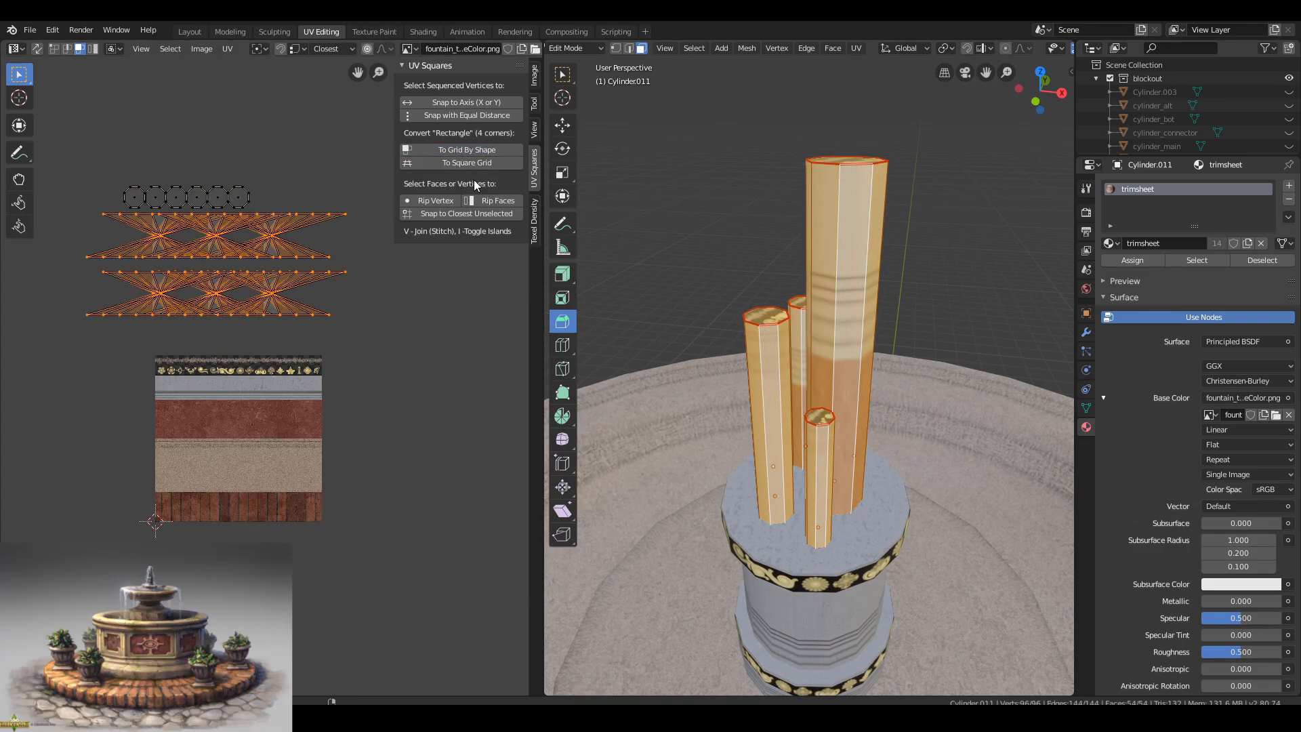
key("ctrl+z")
key("ctrl+z")
key("Tab")
key("Tab")
key("2")
left_click(828, 354)
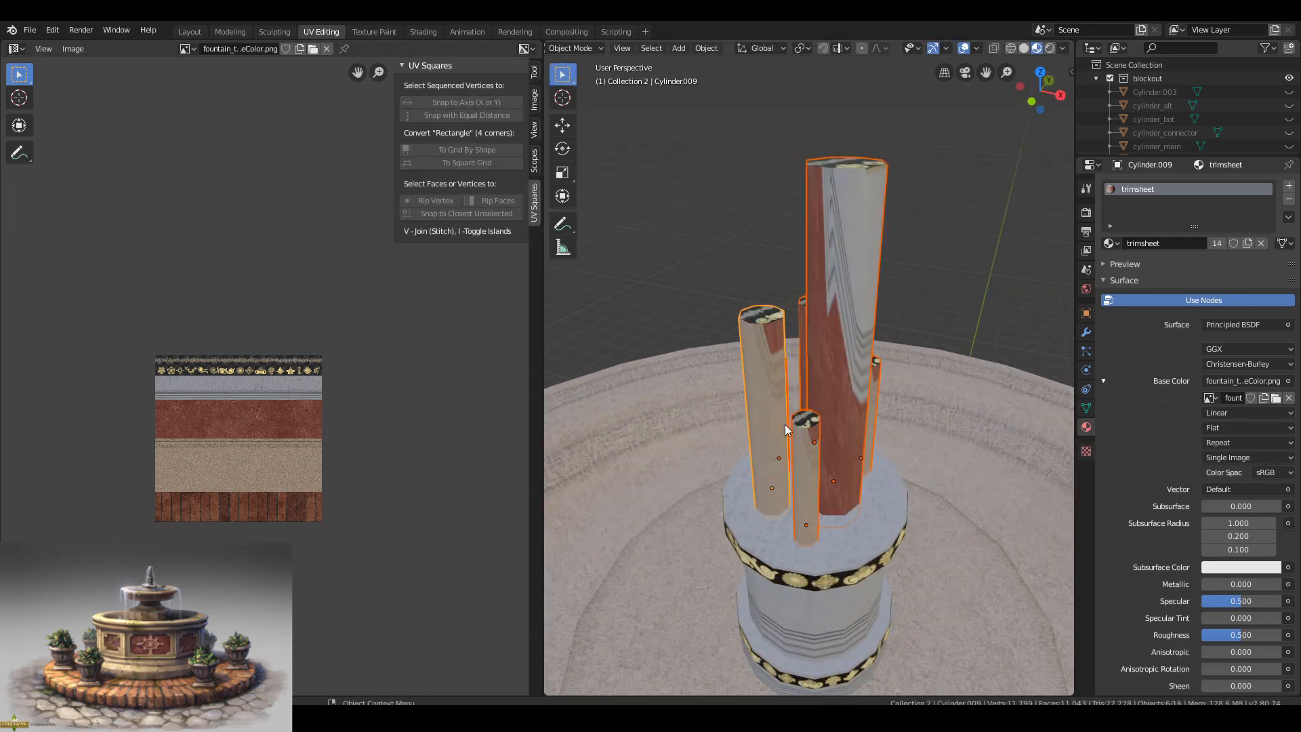
Try unwrapping only the short front pipe and converting its UVs to a grid by shape, and undo it.
left_click(805, 455)
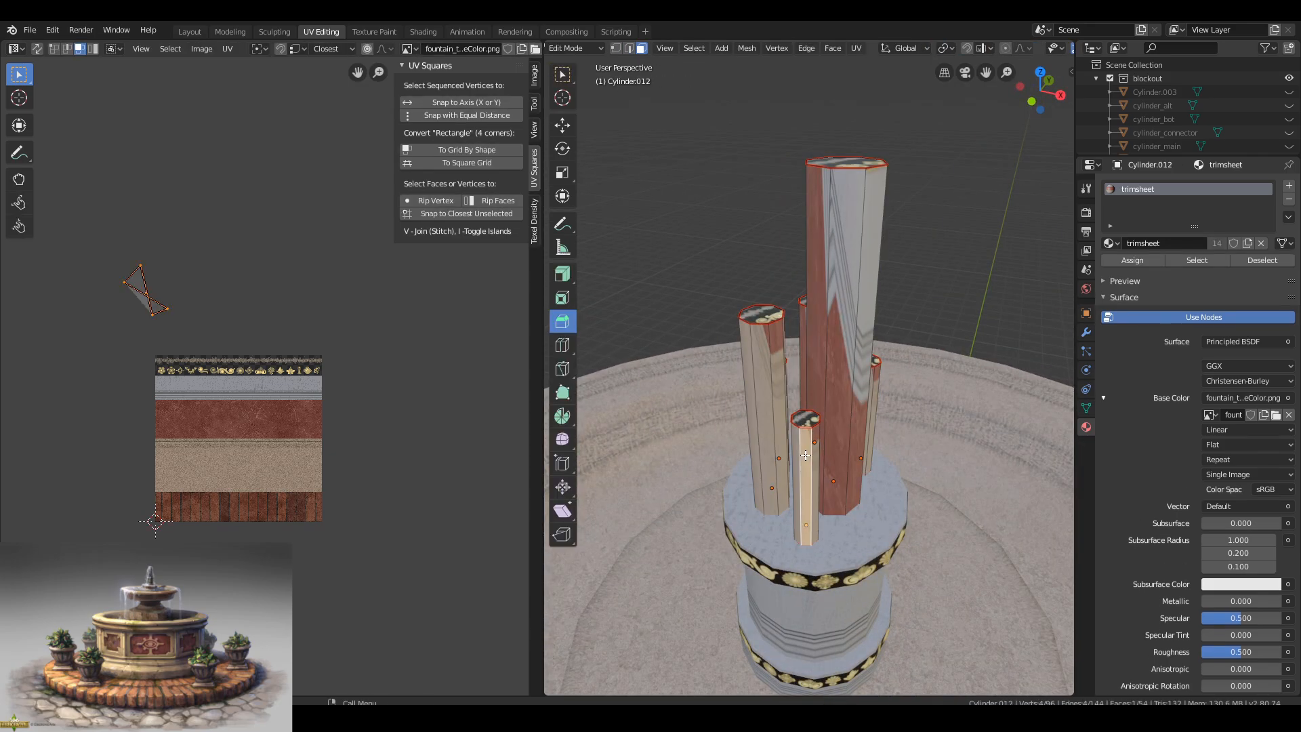
key("l")
key("u")
left_click(472, 150)
key("ctrl+z")
key("ctrl+z")
key("Tab")
key("Tab")
key("2")
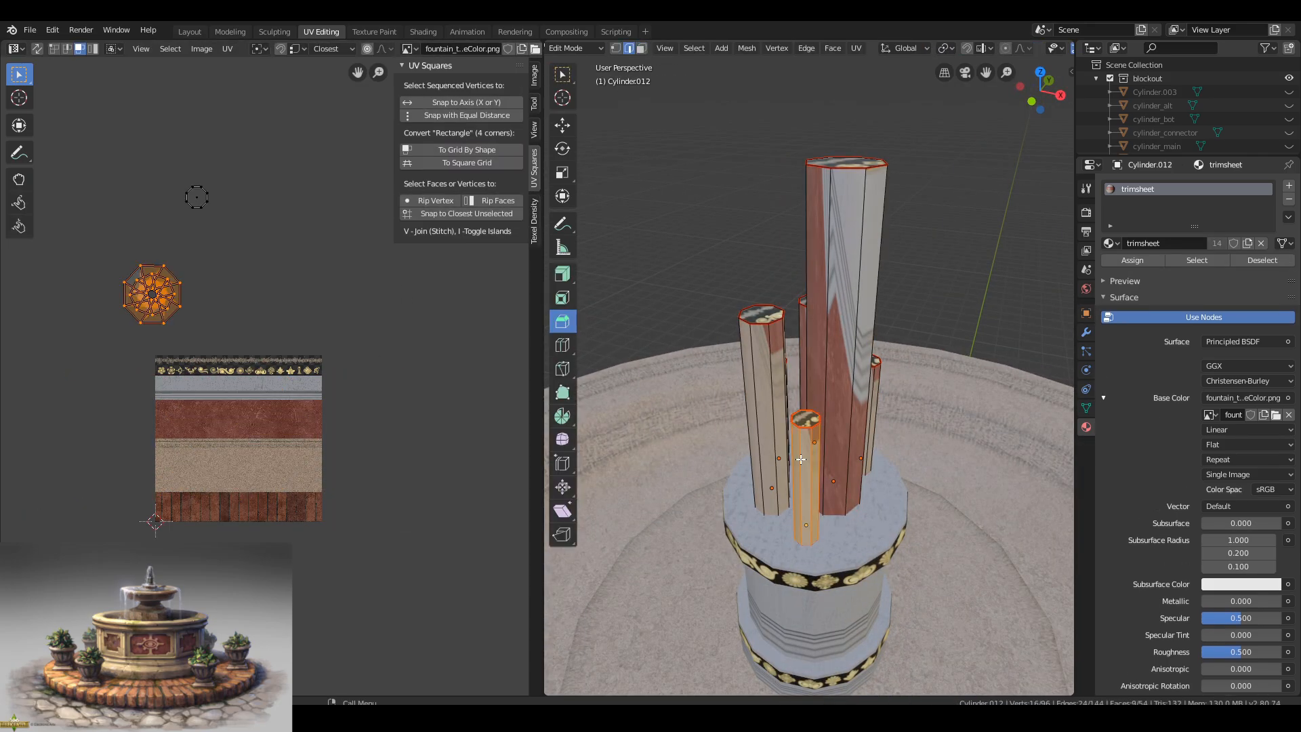
Mark one vertical side edge on each pipe as a seam.
left_click(801, 459)
middle_click_drag(801, 460, 952, 370)
left_click(807, 429, "shift")
left_click(800, 406, "shift")
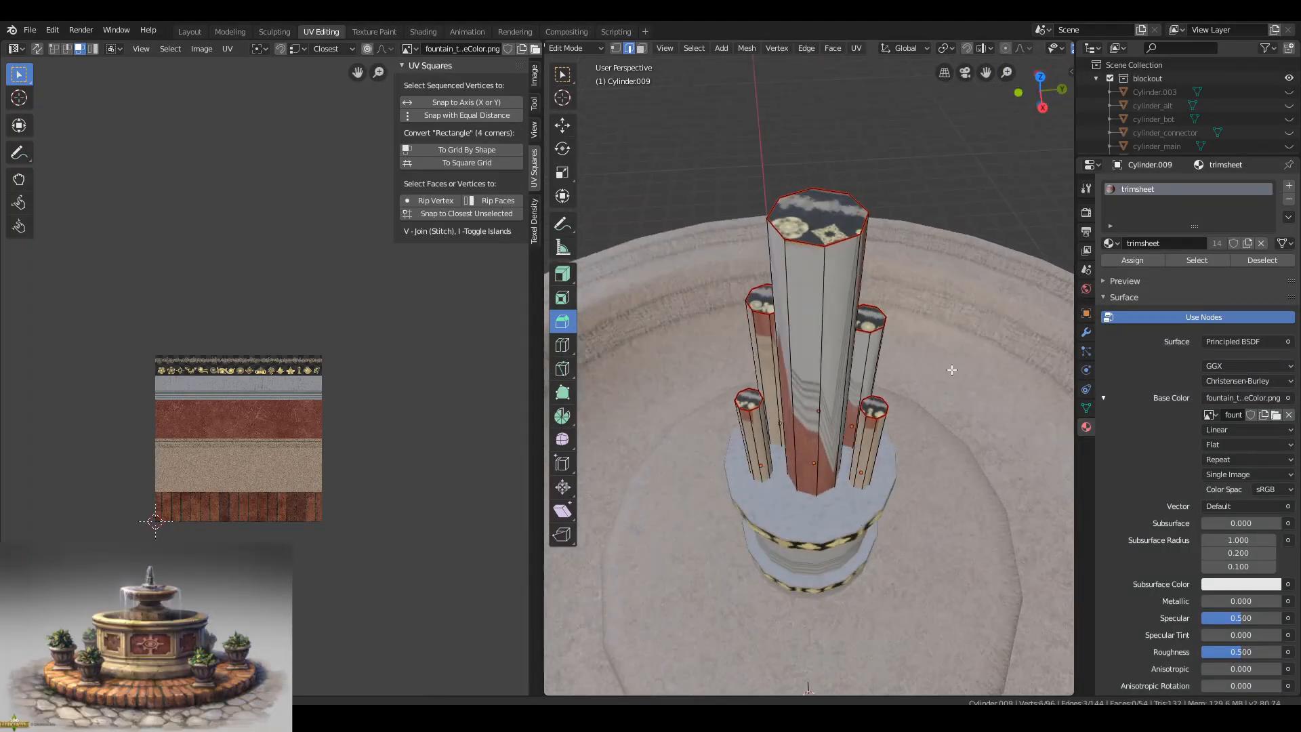
middle_click_drag(777, 437, 685, 370)
left_click(828, 408, "shift")
left_click(792, 384, "shift")
key("ctrl+e")
left_click(684, 370)
Unwrap all faces of the six pipes along the marked seams.
middle_click_drag(892, 378, 863, 369)
key("3")
key("a")
key("u")
left_click(863, 368)
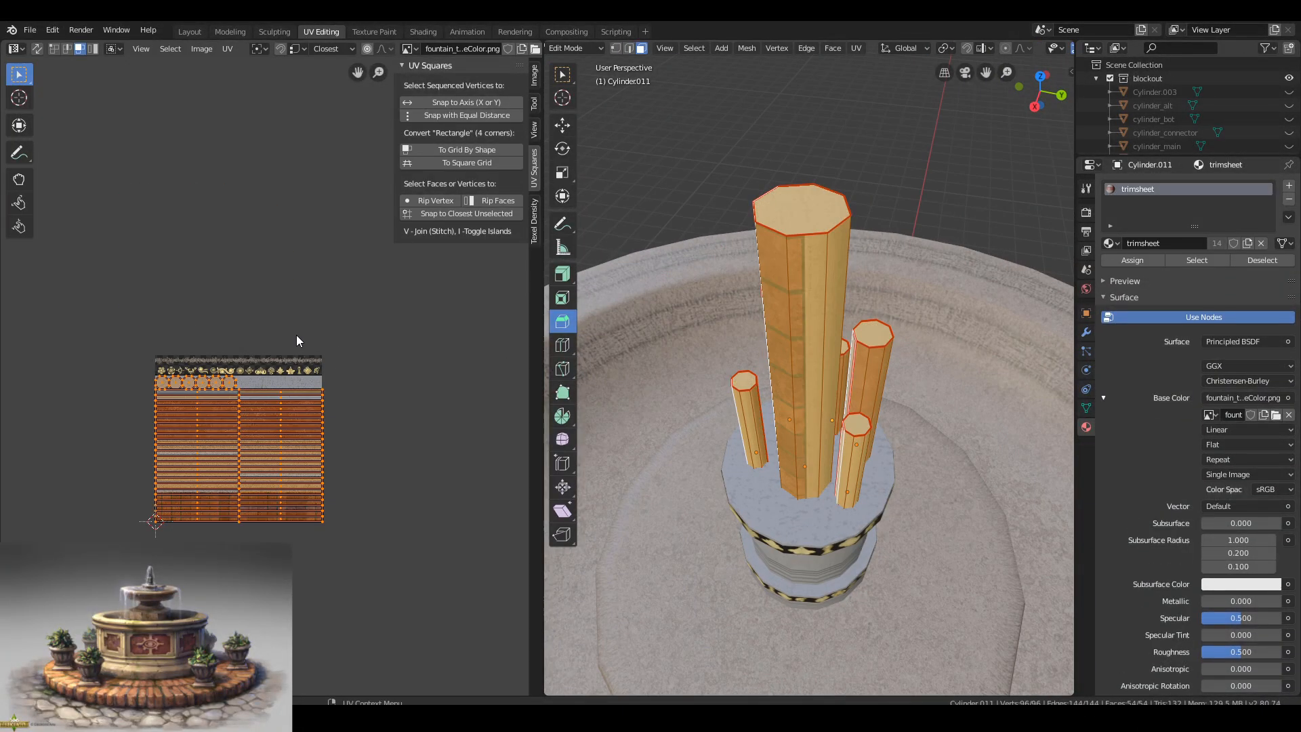
Move the pipe side UVs above the trim sheet and place the octagonal cap islands on the plain grey stone strip.
key("g")
left_click(276, 250)
middle_click_drag(752, 280, 748, 223)
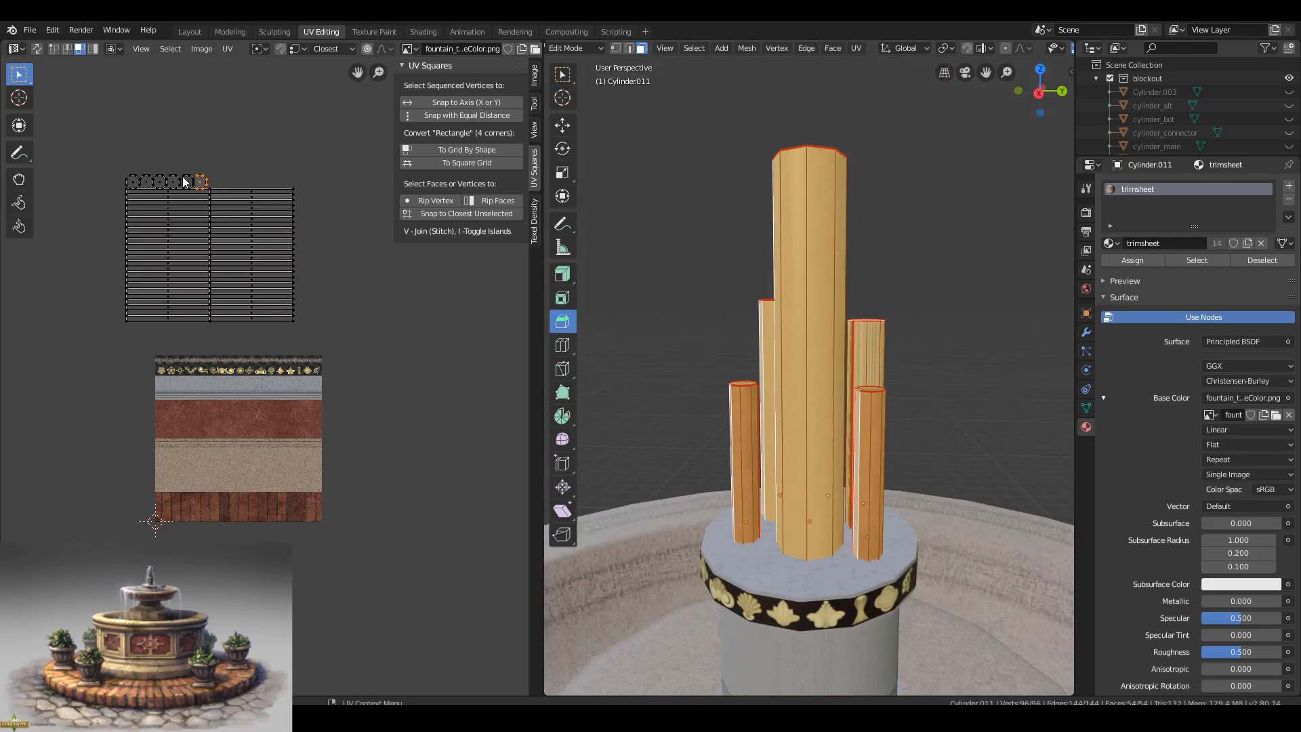
left_click(243, 400)
scroll(271, 377, "up", 6)
scroll(271, 376, "down", 5)
left_click(272, 286)
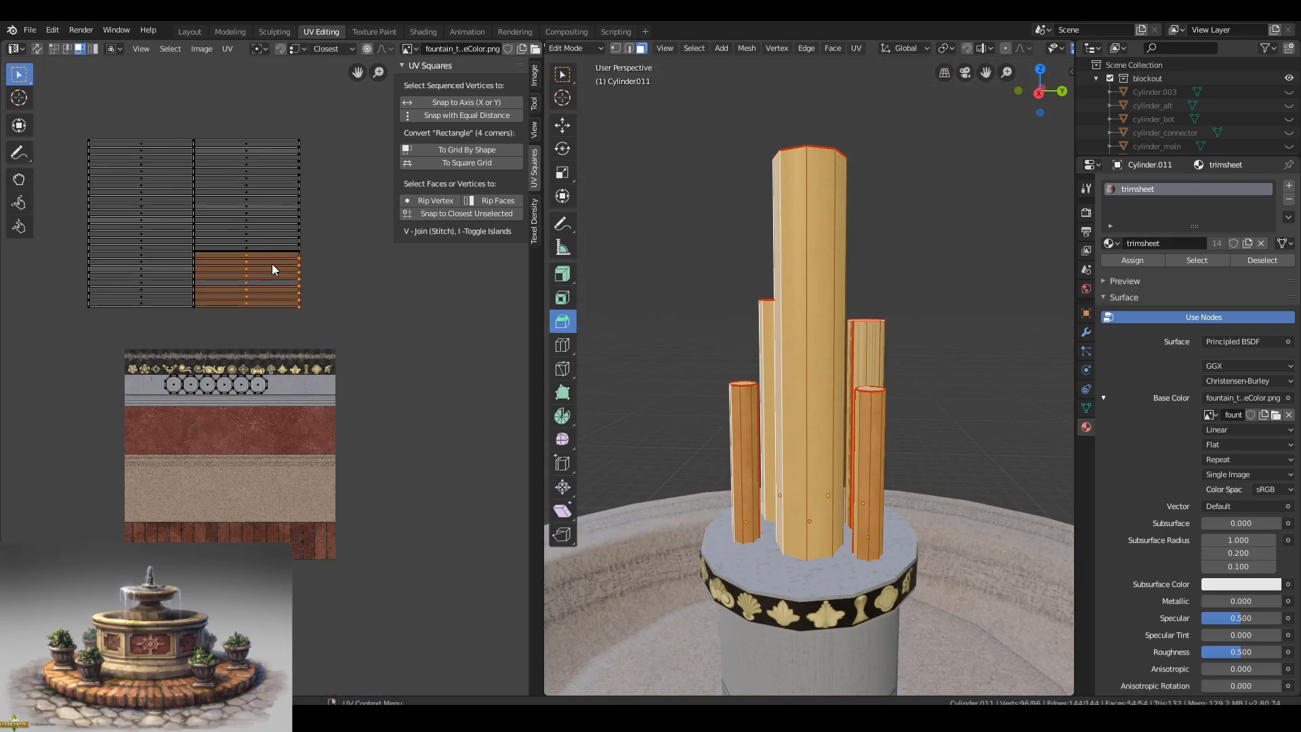
Scale down all the pipe side UV islands and place them over the grey stone strip beside the caps.
key("l")
key("s")
left_click(216, 263)
key("g")
left_click(325, 428)
scroll(384, 416, "up", 6)
key("s")
left_click(428, 474)
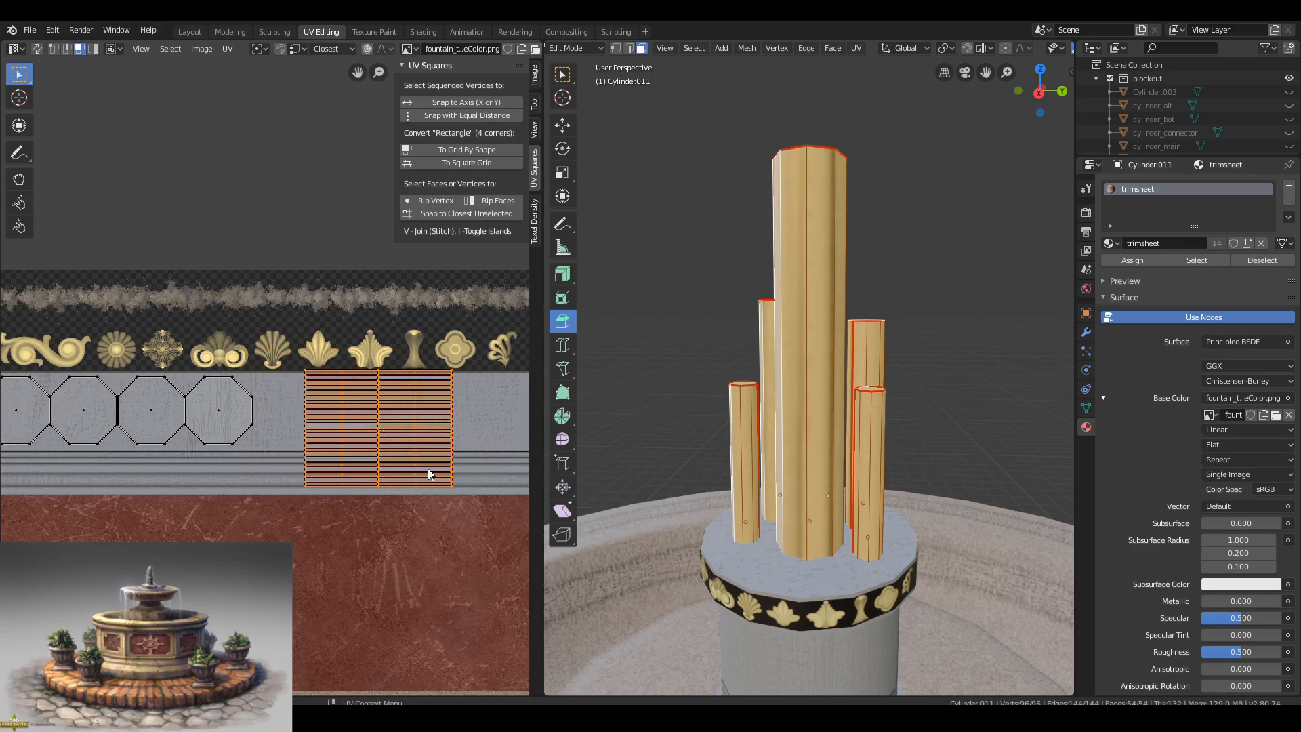
Rotate the pipe side islands 90 degrees and move them into the empty area above the trim sheet.
key("r")
key("9")
key("0")
key("Return")
key("g")
left_click(348, 186)
Stack one row of pipe side islands exactly over the other row, aligning their corners.
key("g")
left_click(264, 179)
scroll(227, 209, "up", 3)
middle_click_drag(227, 209, 171, 357)
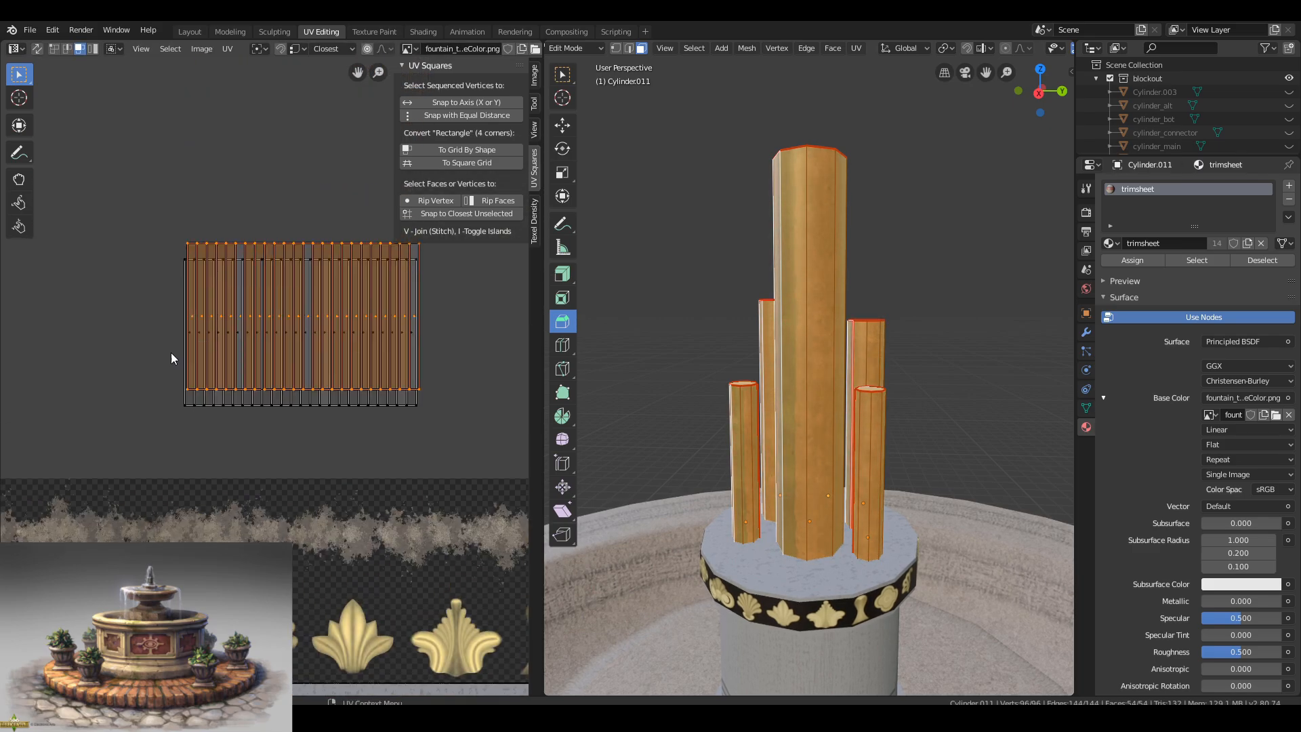
middle_click_drag(193, 245, 359, 361)
scroll(358, 361, "up", 8)
key("g")
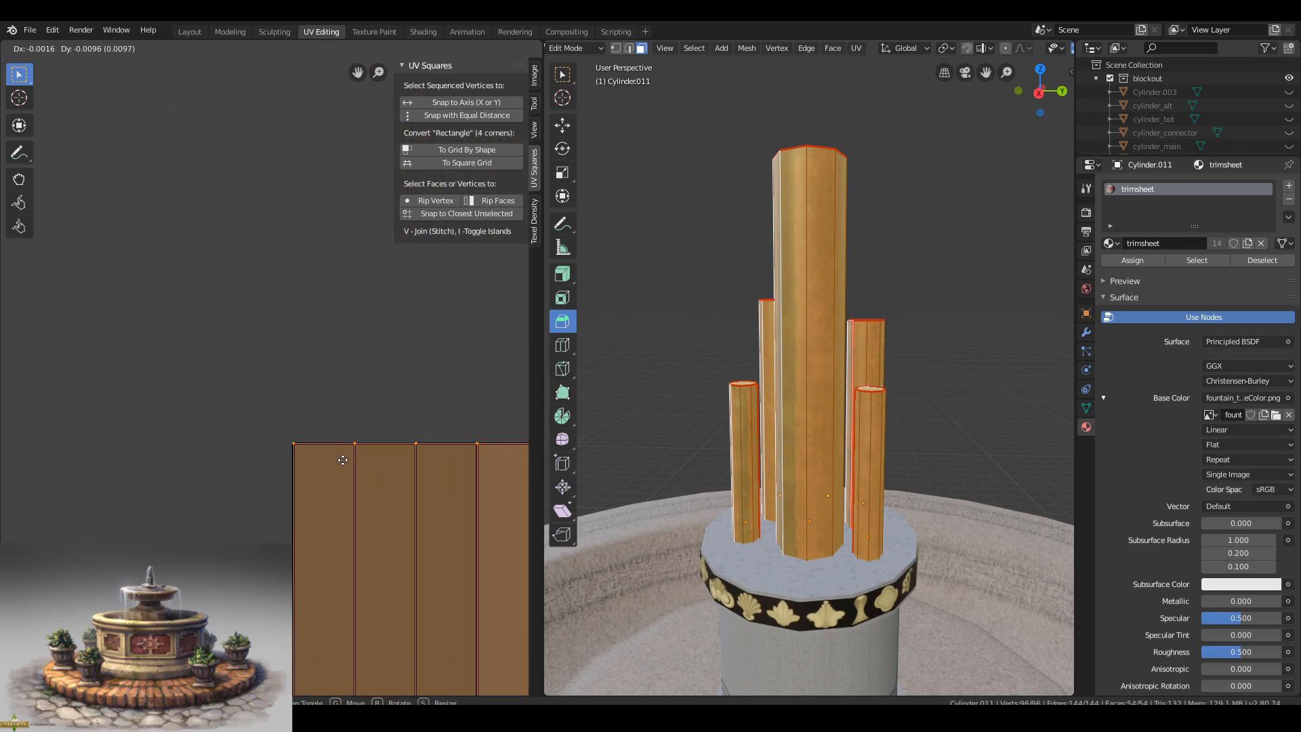
left_click(343, 460)
Select both stacked rows of pipe side islands and move them onto the grey stone trim.
scroll(343, 460, "down", 10)
left_click_drag(455, 349, 254, 467)
scroll(254, 467, "down", 3)
key("g")
left_click(291, 471)
scroll(291, 471, "up", 4)
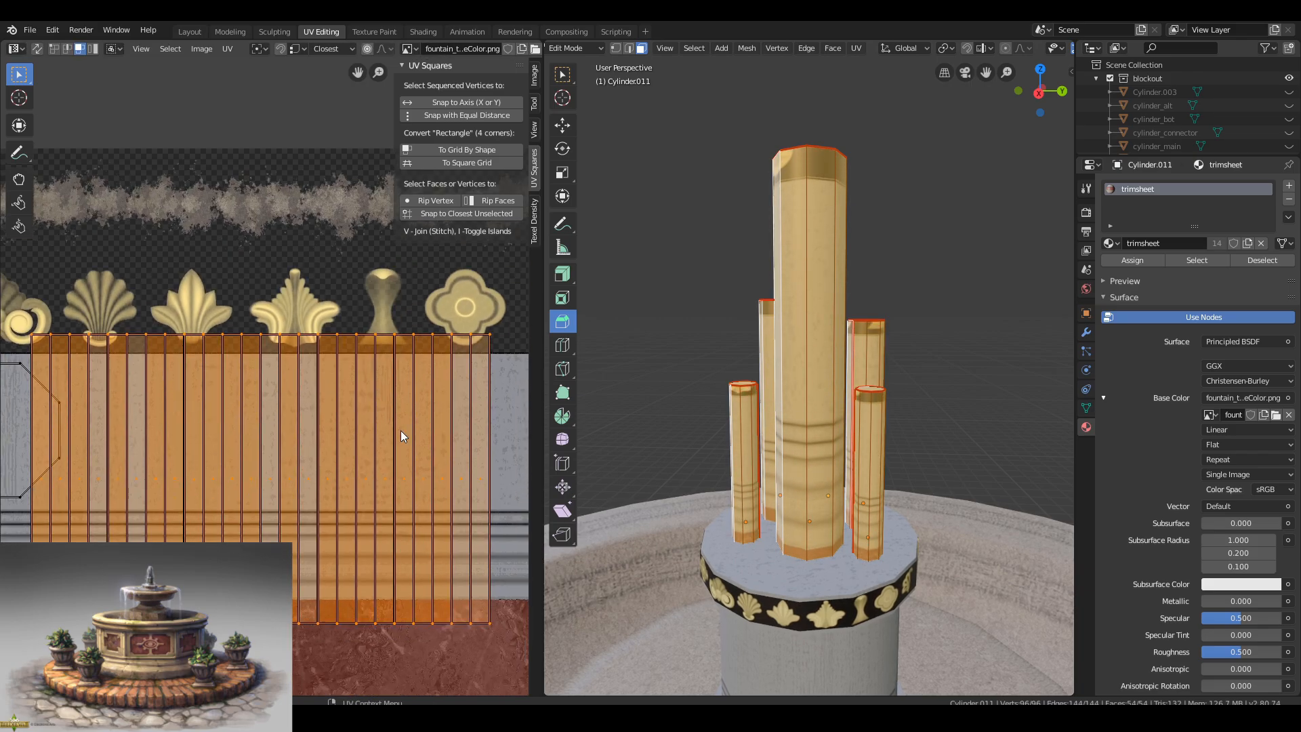
Shrink the stacked pipe side islands and align their upper edge with the start of the grey stone strip.
key("s")
left_click(376, 432)
key("g")
left_click(280, 417)
scroll(268, 413, "up", 4)
key("g")
left_click(249, 527)
middle_click_drag(248, 531, 288, 418, "shift")
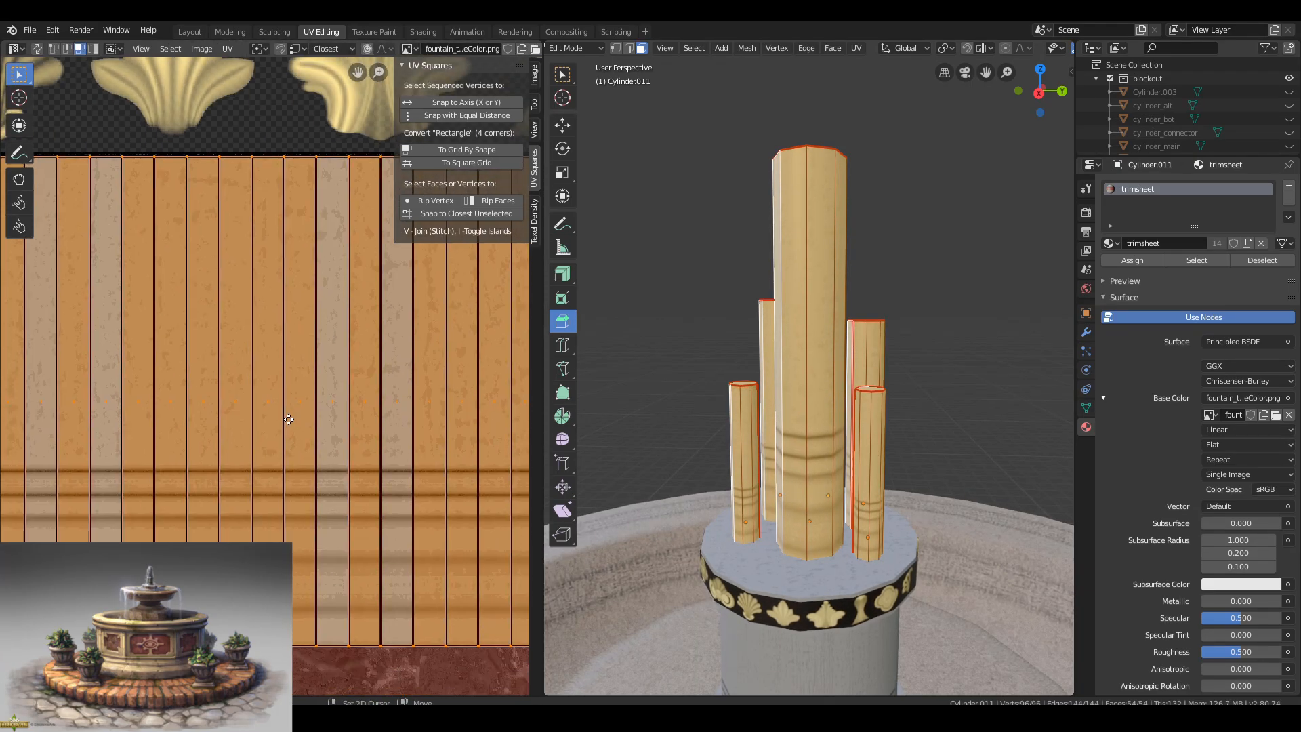
Fine-tune the scale of the stacked islands so their lower edge ends at the grey strip's lower border.
scroll(342, 642, "up", 6)
middle_click_drag(342, 643, 340, 509, "shift")
scroll(340, 510, "down", 2)
key("s")
left_click(326, 474)
middle_click_drag(291, 169, 247, 328, "shift")
scroll(240, 454, "down", 7)
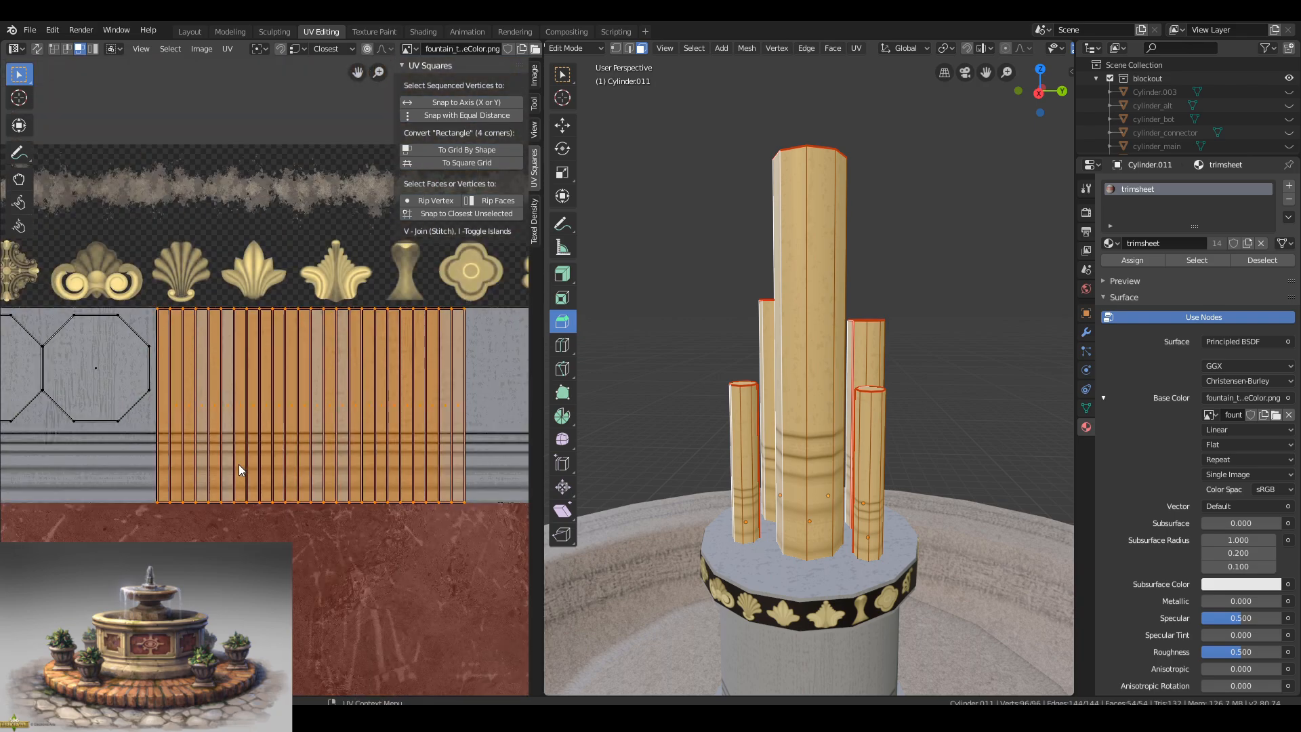
Leave mesh editing and inspect the textured pipes in the context of the whole fountain and its object list.
key("Tab")
scroll(876, 376, "down", 8)
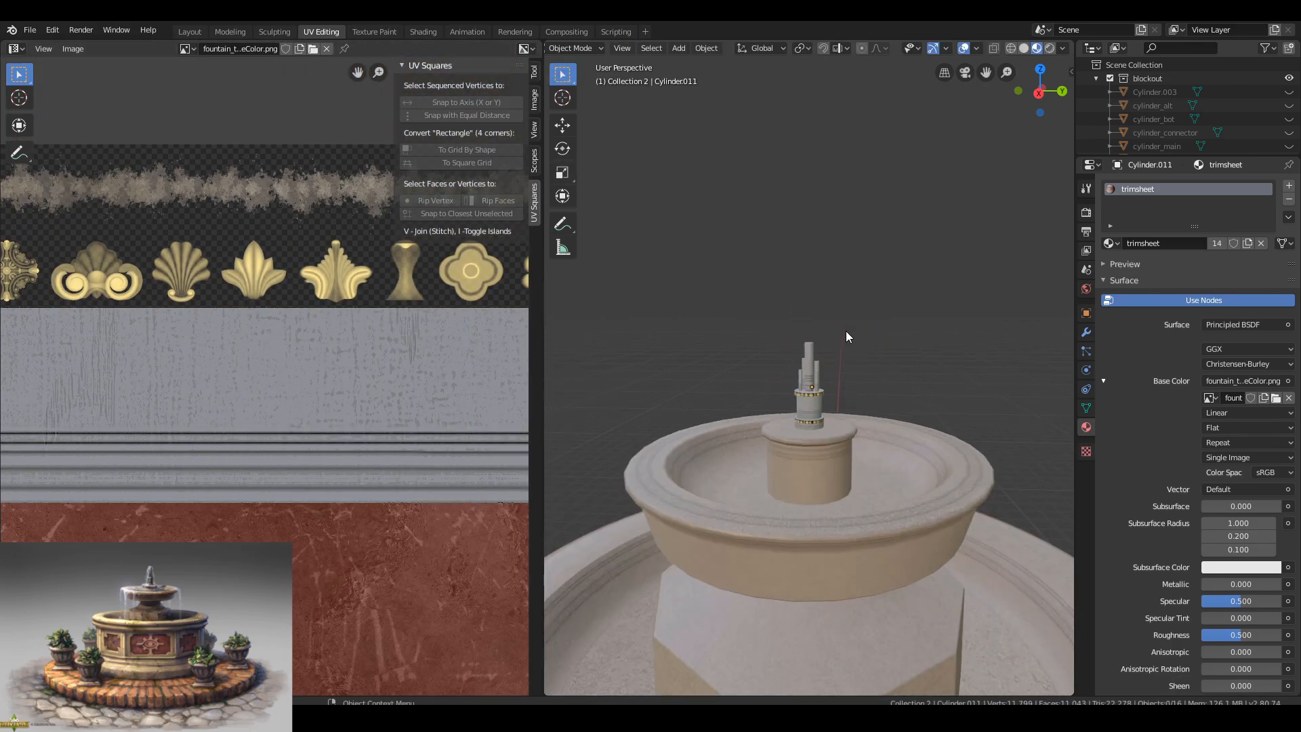
left_click_drag(1148, 156, 1149, 325)
left_click(1151, 229)
scroll(1159, 271, "down", 3)
left_click(1165, 311, "ctrl")
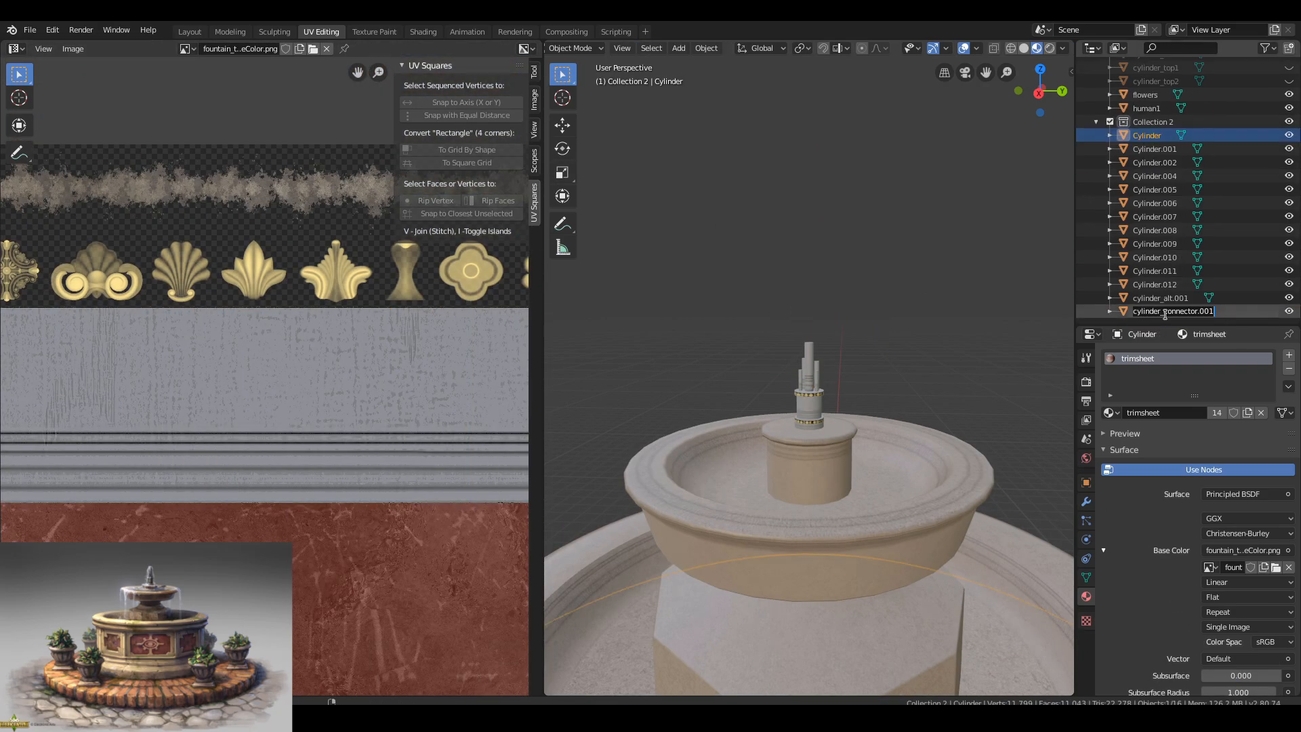
scroll(874, 322, "down", 3)
left_click_drag(860, 324, 797, 395)
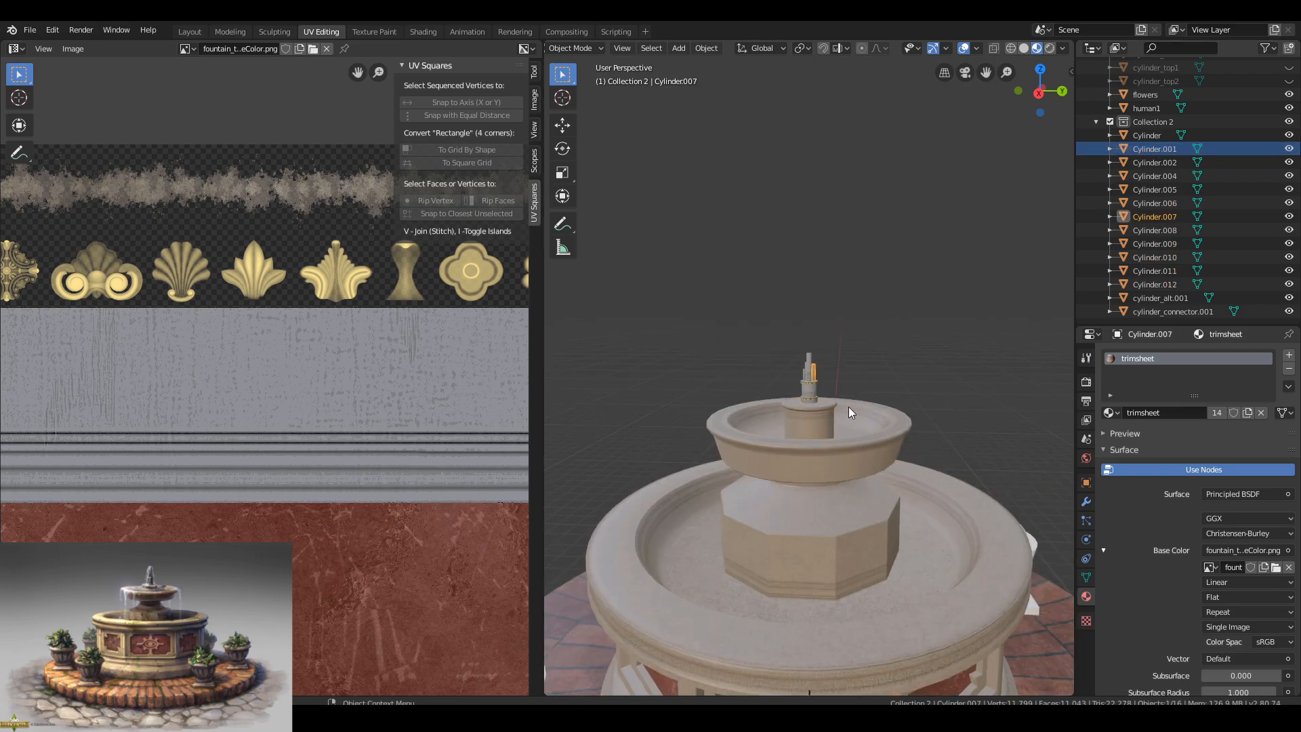
scroll(851, 412, "down", 4)
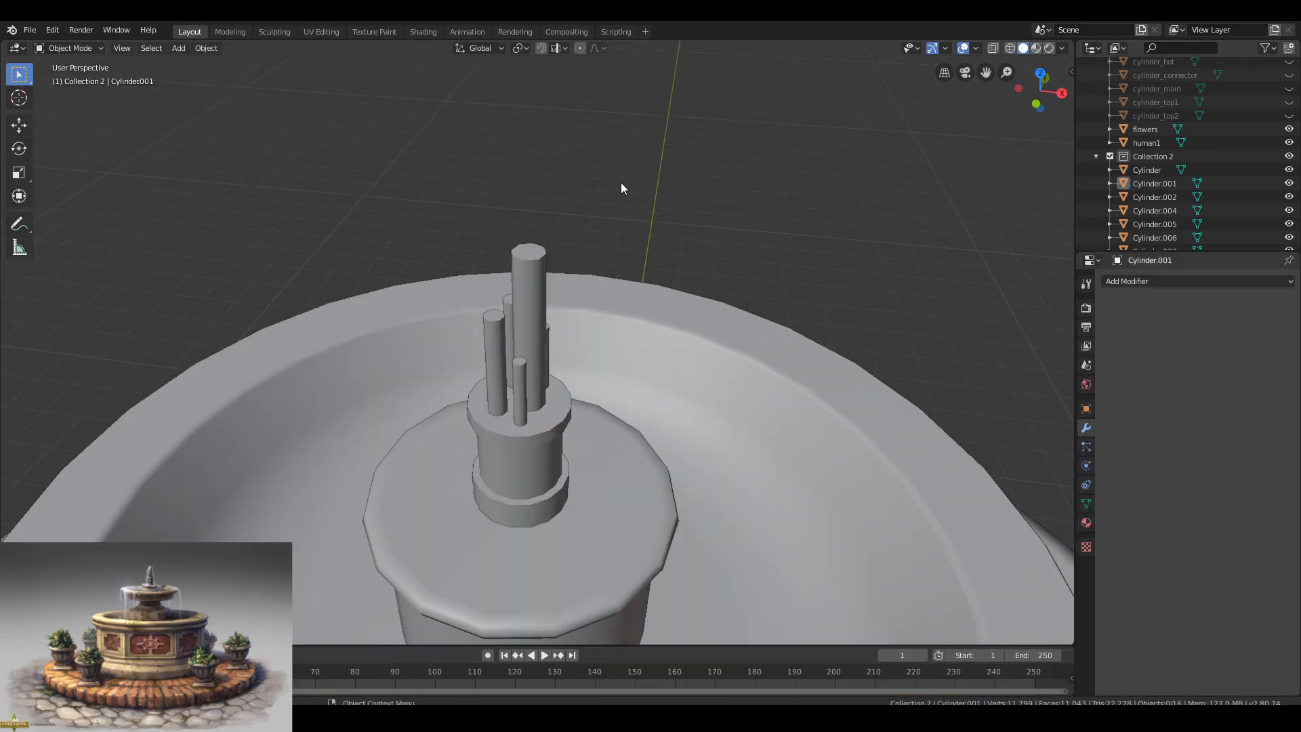
Frame the whole fountain in the Layout workspace and save the file.
scroll(621, 182, "down", 5)
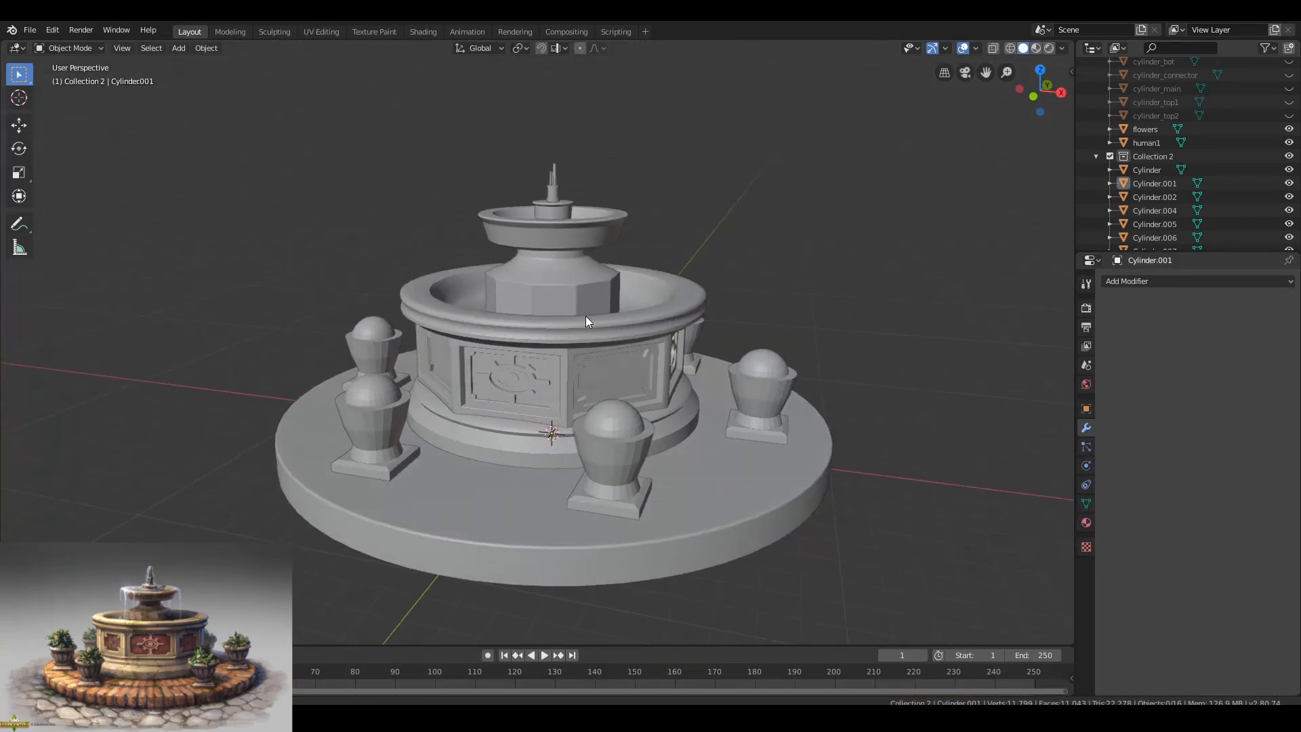
middle_click_drag(587, 321, 599, 325, "shift")
key("ctrl+s")
Edit the blockout planters and delete the dome on the front planter.
middle_click_drag(644, 435, 661, 435)
left_click(660, 435)
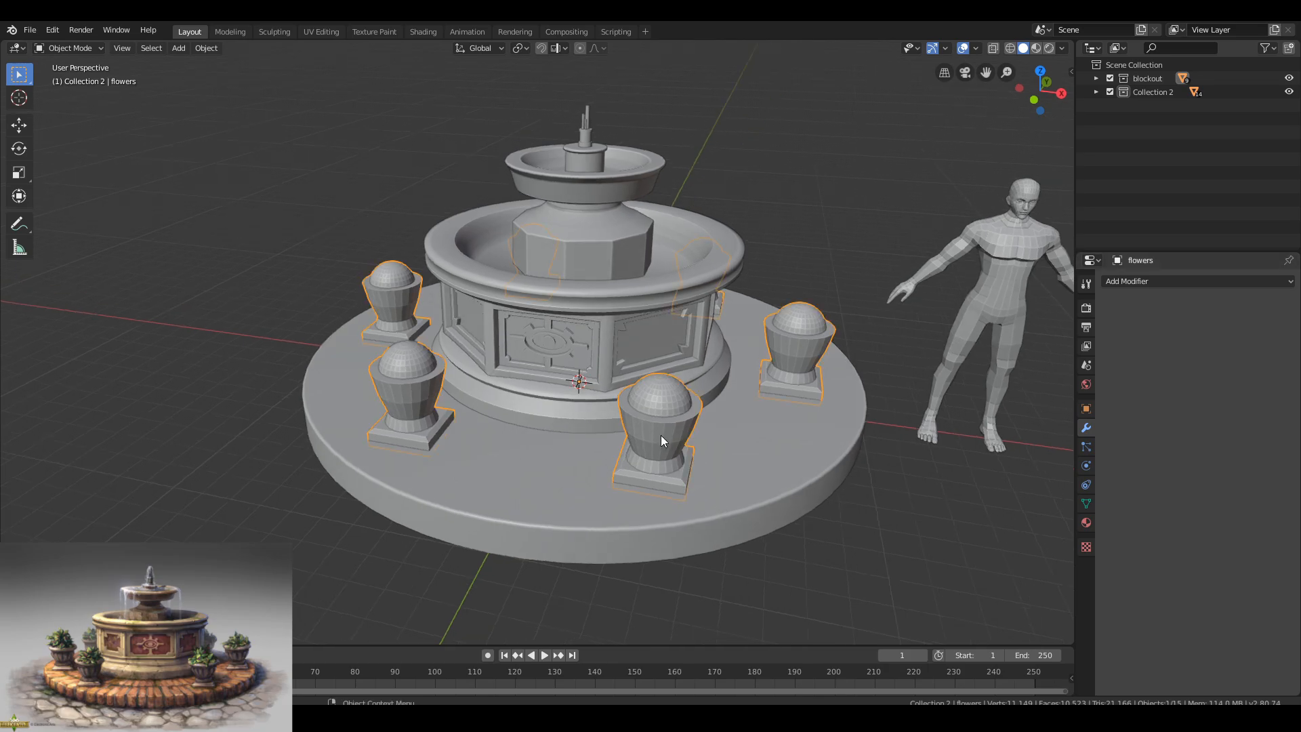
key("Tab")
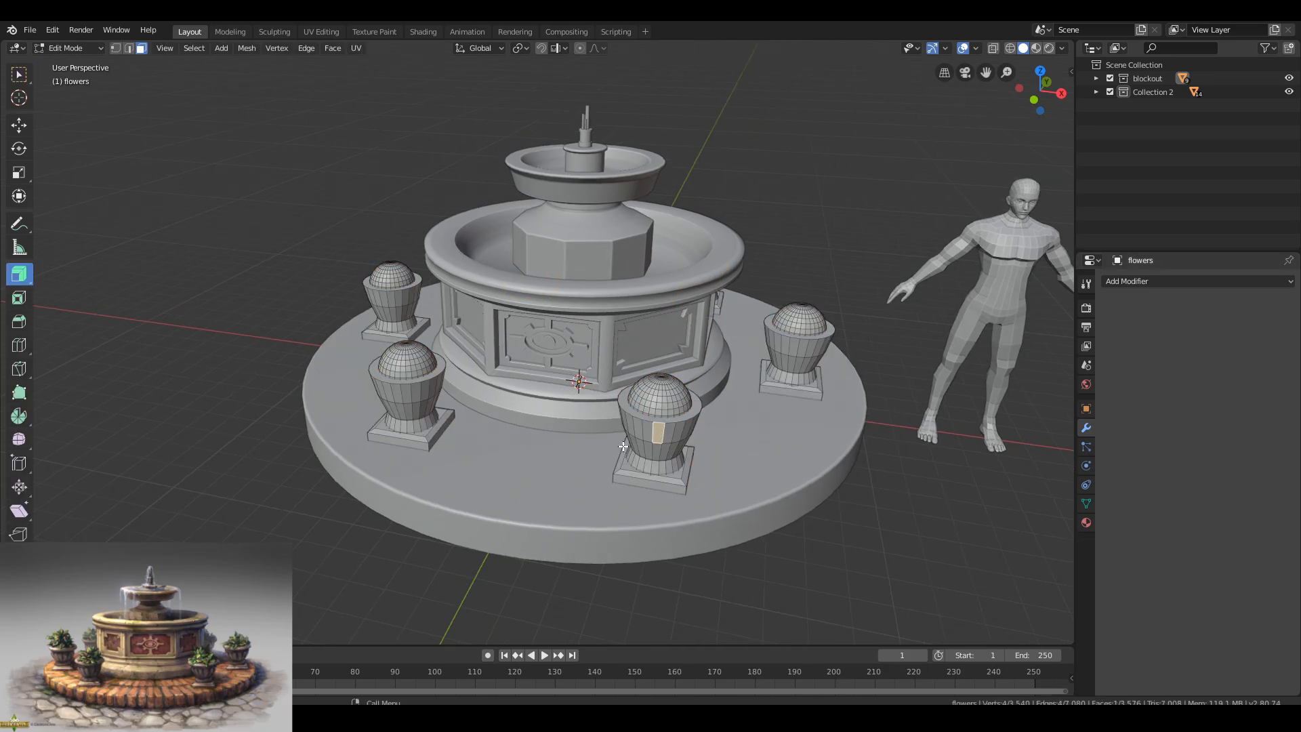
key("x")
left_click(657, 427)
middle_click_drag(656, 427, 584, 394, "shift")
scroll(584, 395, "up", 2)
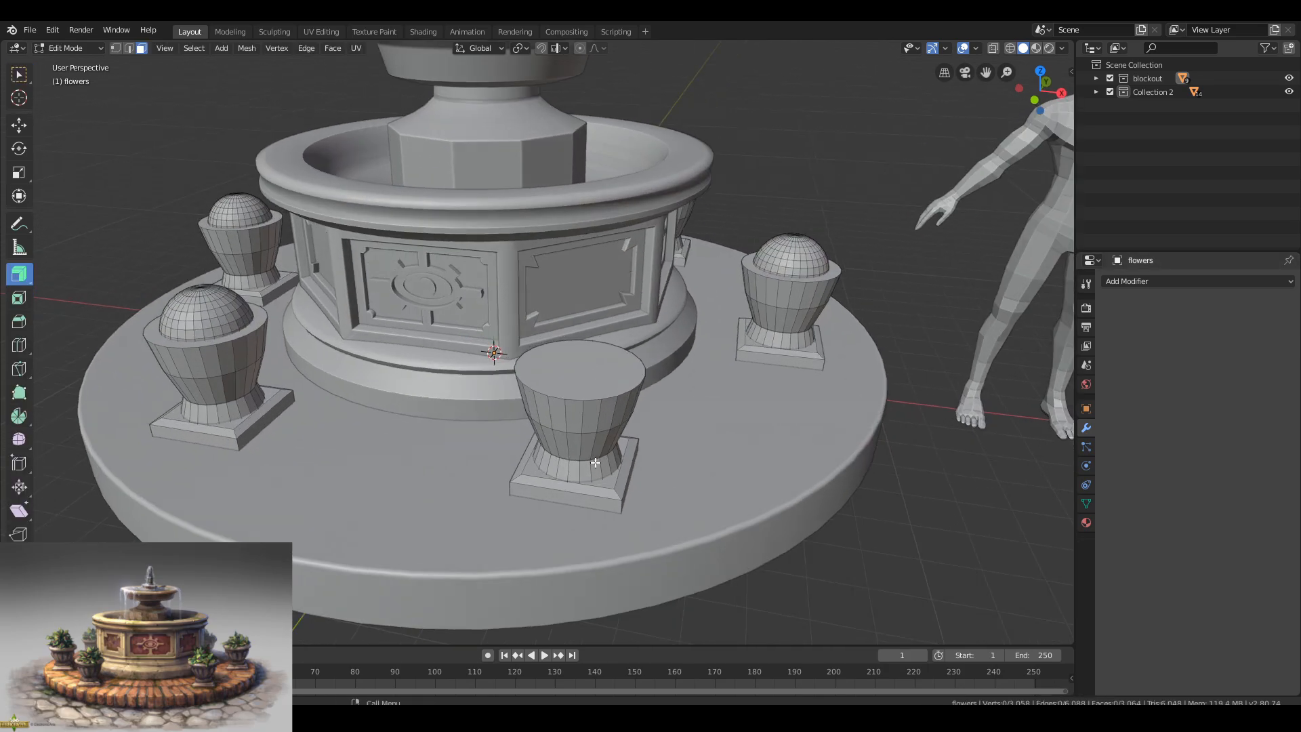
Separate the front pot and its square base into their own object and hide the remaining planters.
key("l")
key("p")
left_click(575, 482)
key("Tab")
left_click(576, 406)
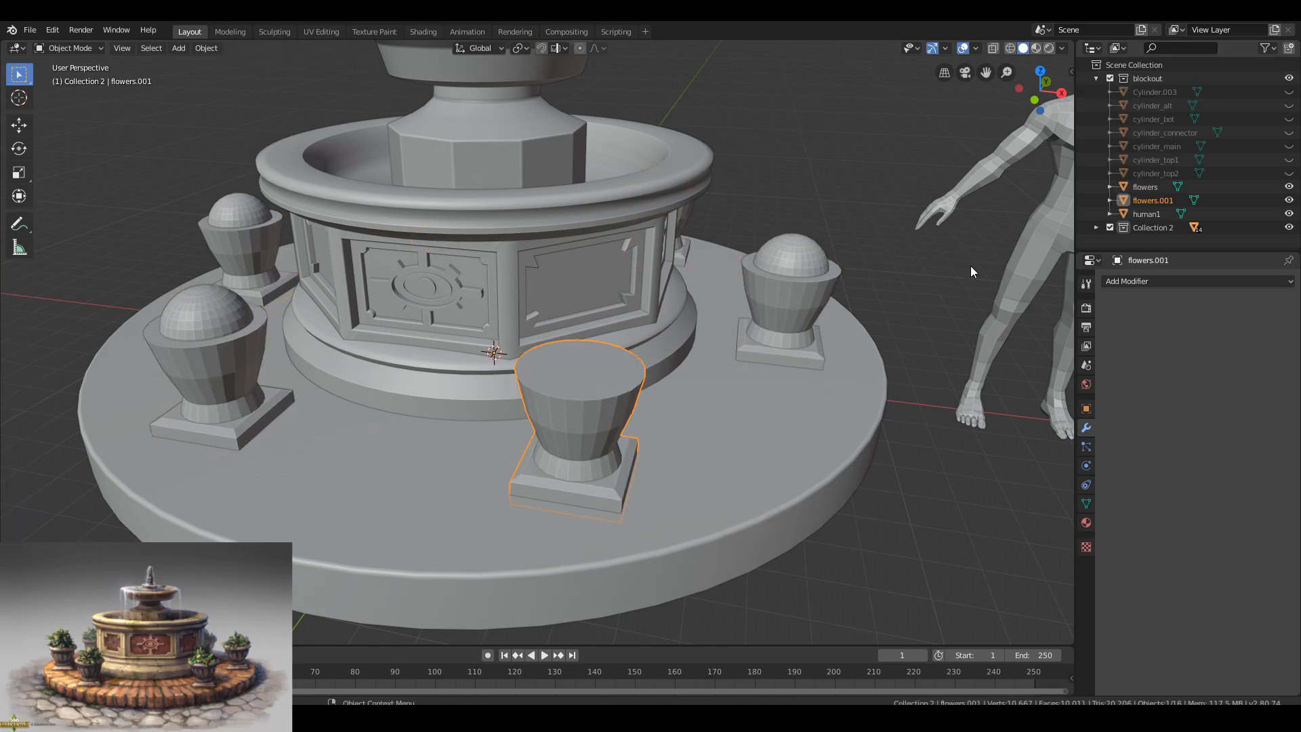
left_click(1288, 187)
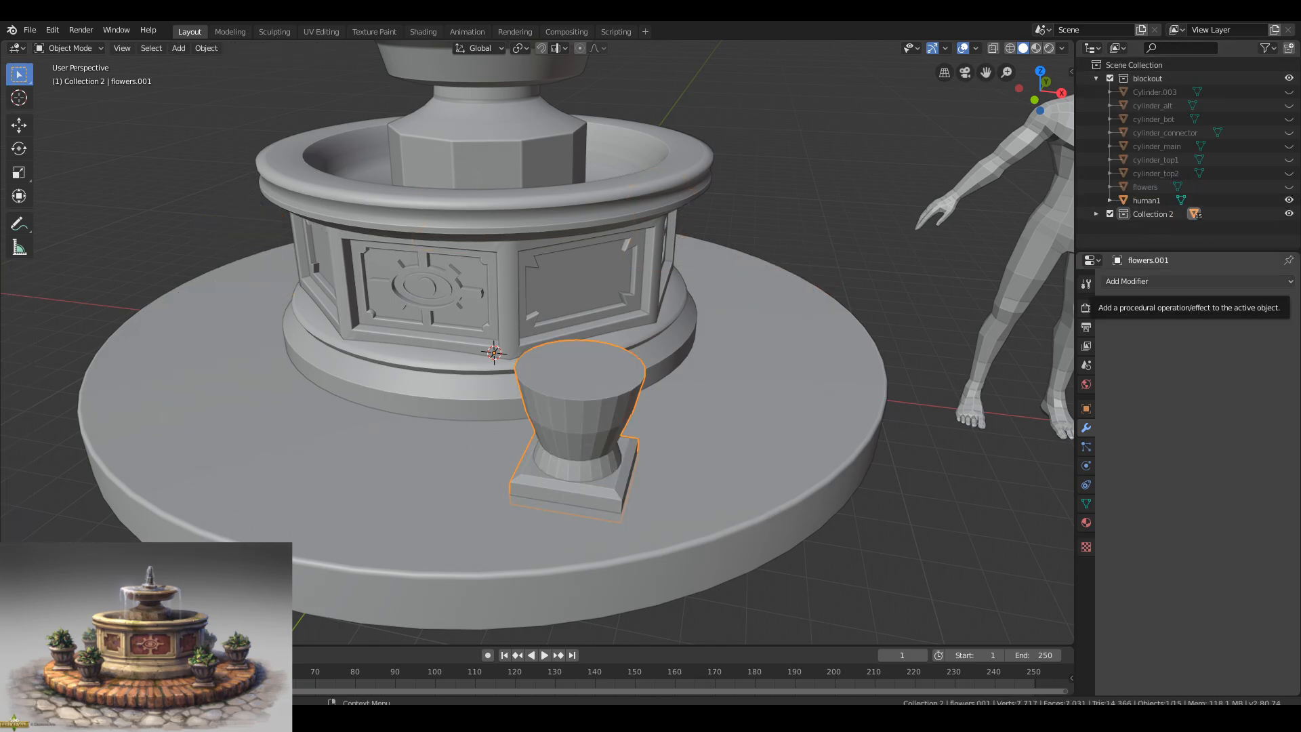
Dissolve the existing horizontal edge loop around the middle of the pot's bowl.
middle_click_drag(576, 380, 611, 393)
key("Tab")
left_click(567, 365)
key("x")
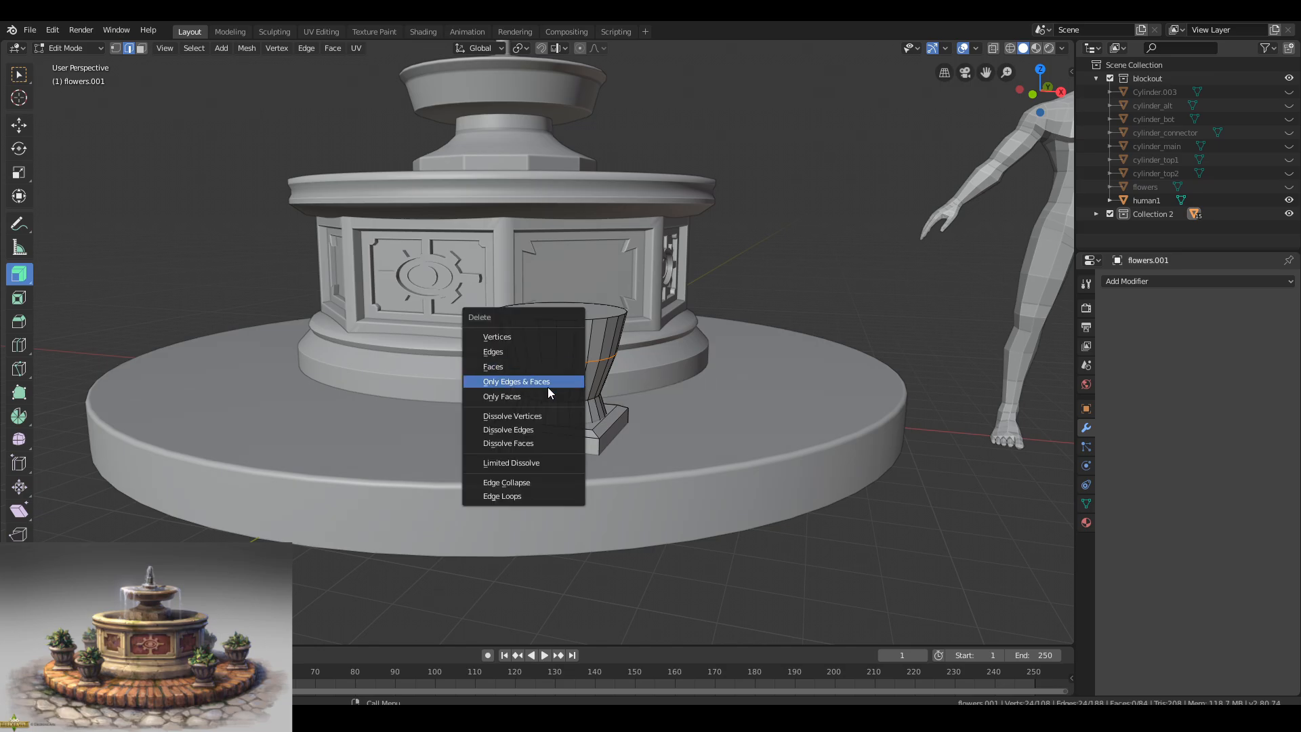
left_click(548, 387)
Add three evenly spaced horizontal edge loops around the bowl and scale them slightly outward.
scroll(634, 362, "up", 6)
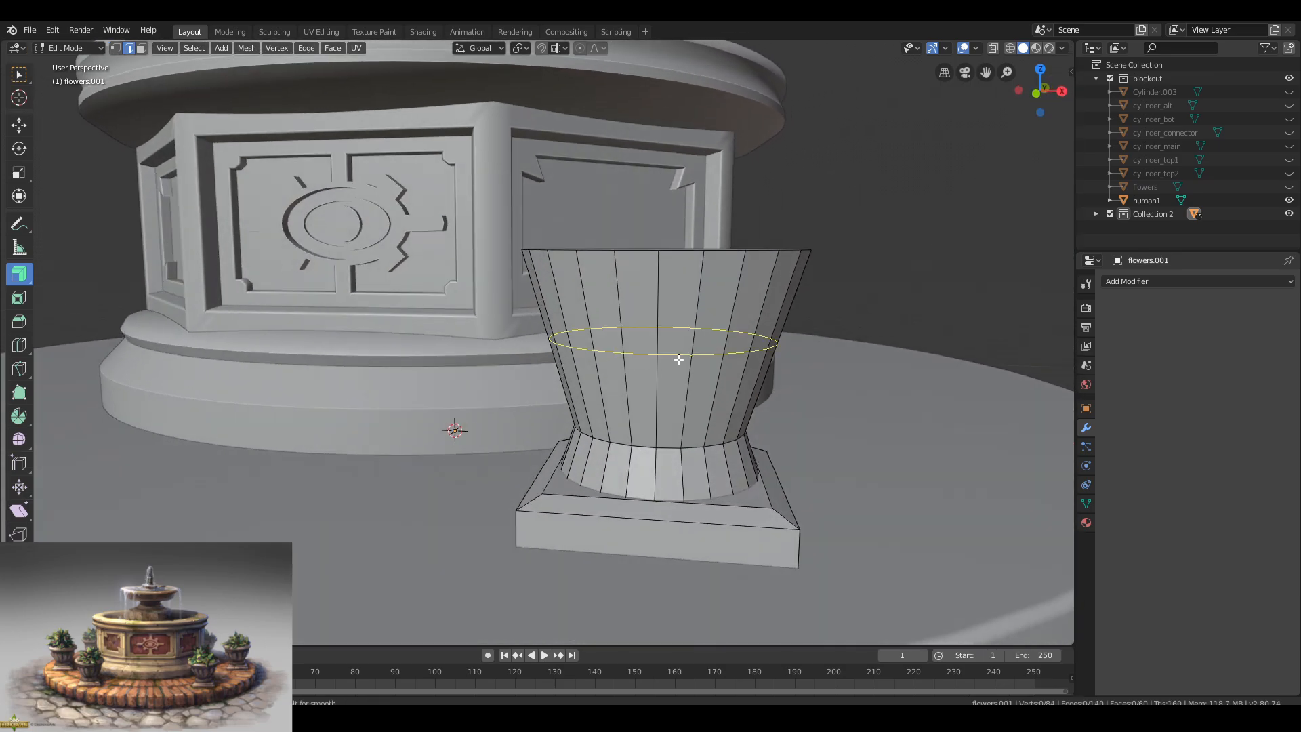
left_click(680, 360)
middle_click_drag(692, 352, 680, 378)
key("s")
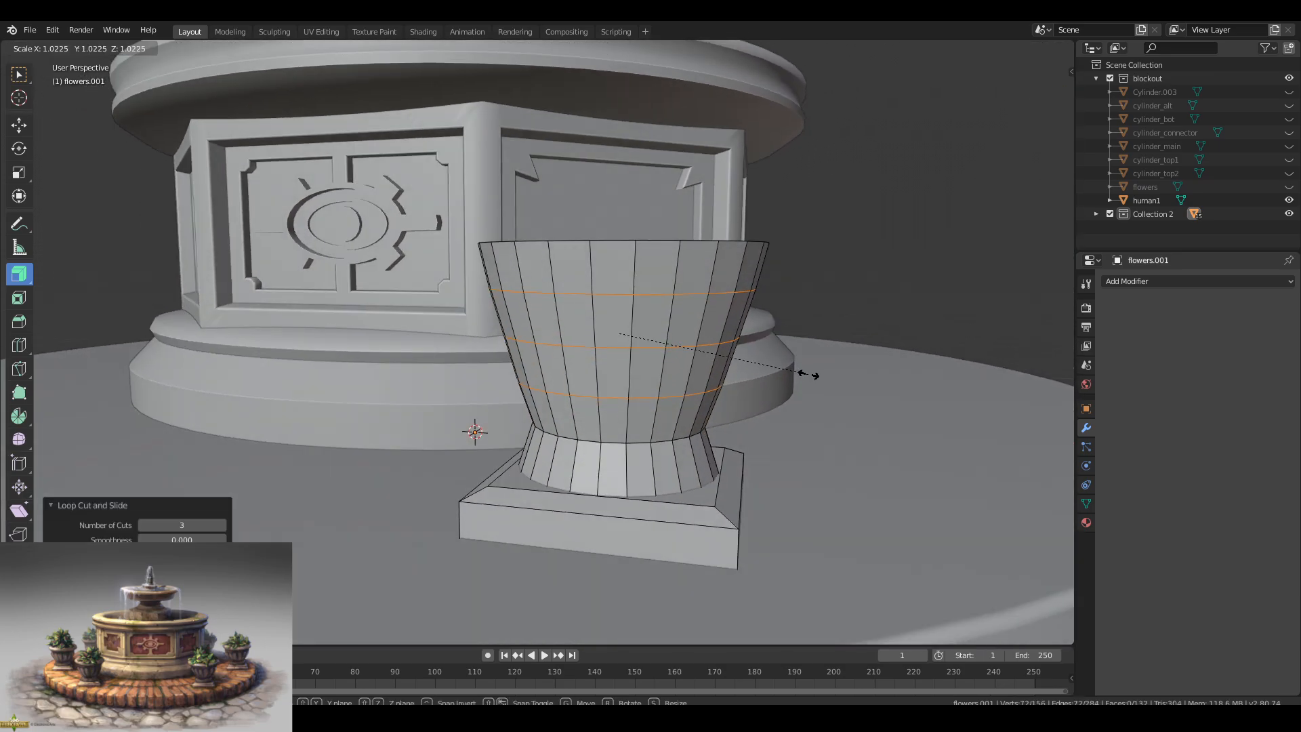
left_click(813, 377)
Scale the bowl's middle edge loop slightly outward to round the profile.
left_click(649, 348, "alt")
key("s")
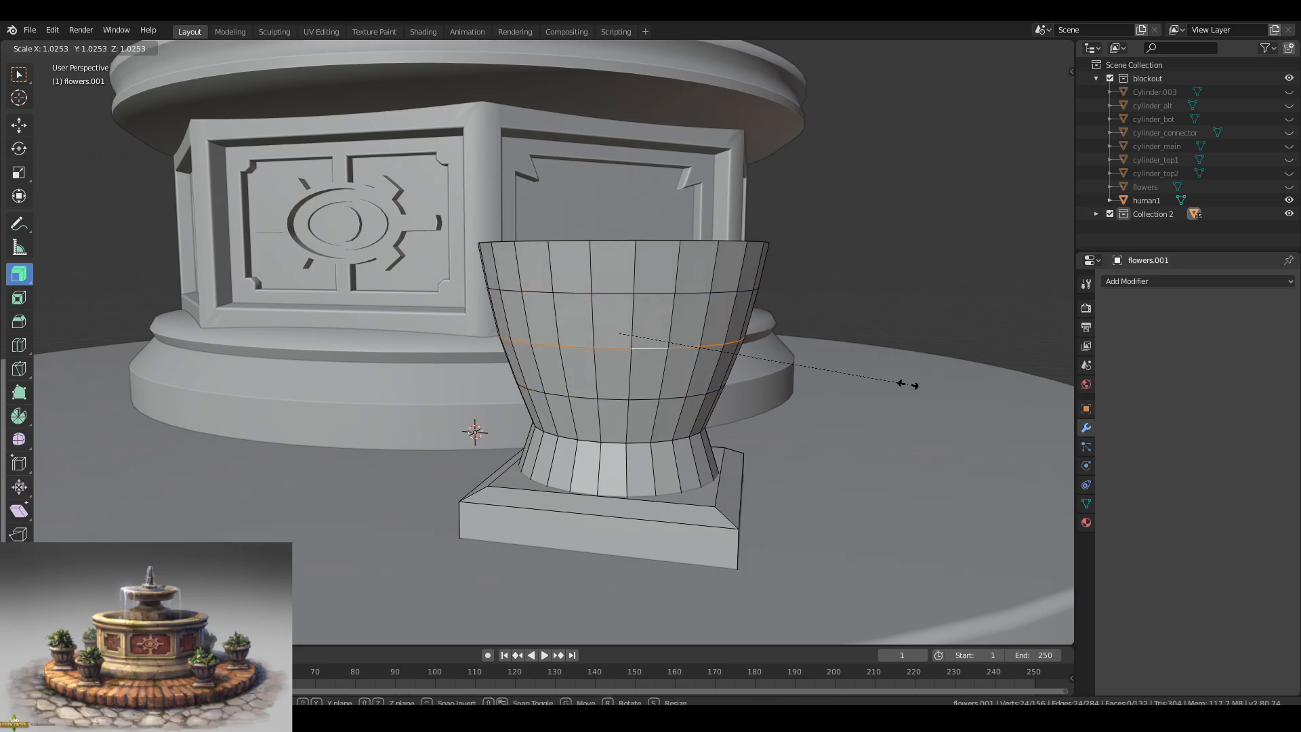
left_click(852, 397)
scroll(753, 411, "down", 6)
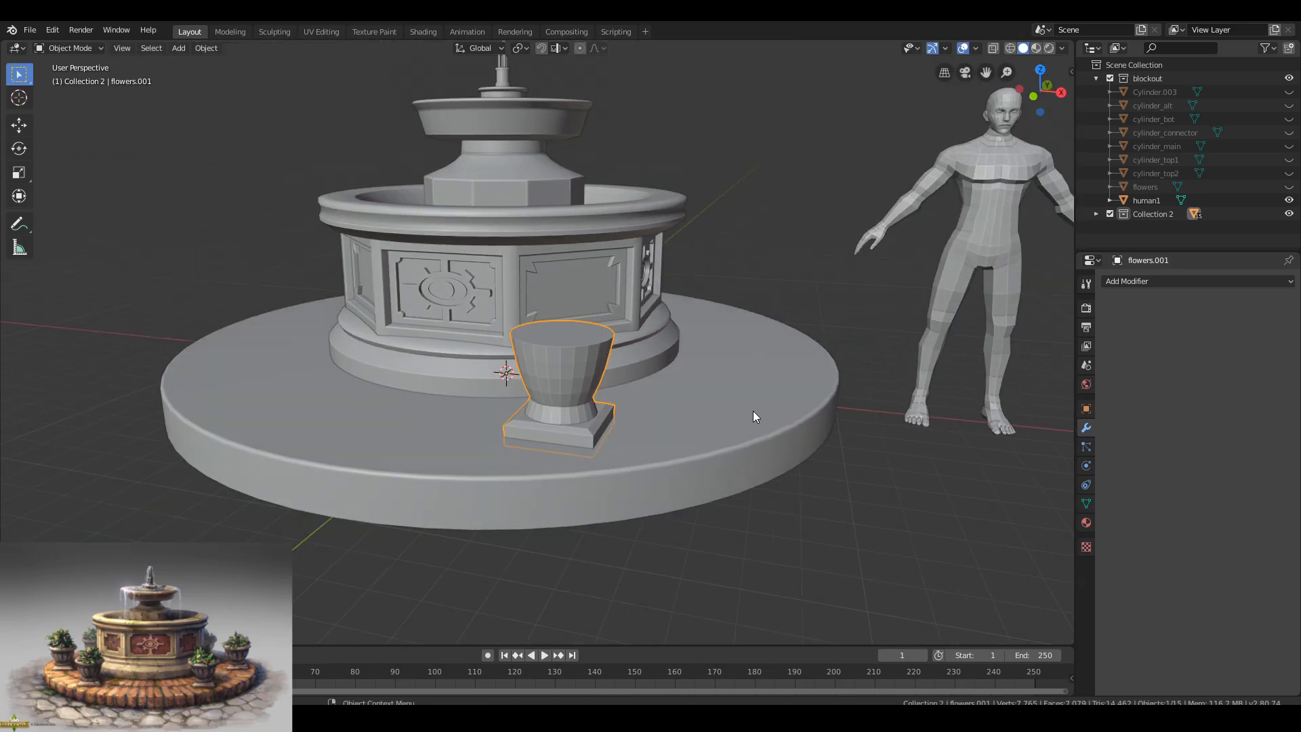
Widen the bowl's top face together with its three loops, and adjust the scale of the top rim edge.
scroll(766, 402, "up", 4)
key("ctrl+KP_Add")
key("ctrl+KP_Add")
scroll(766, 403, "up", 2)
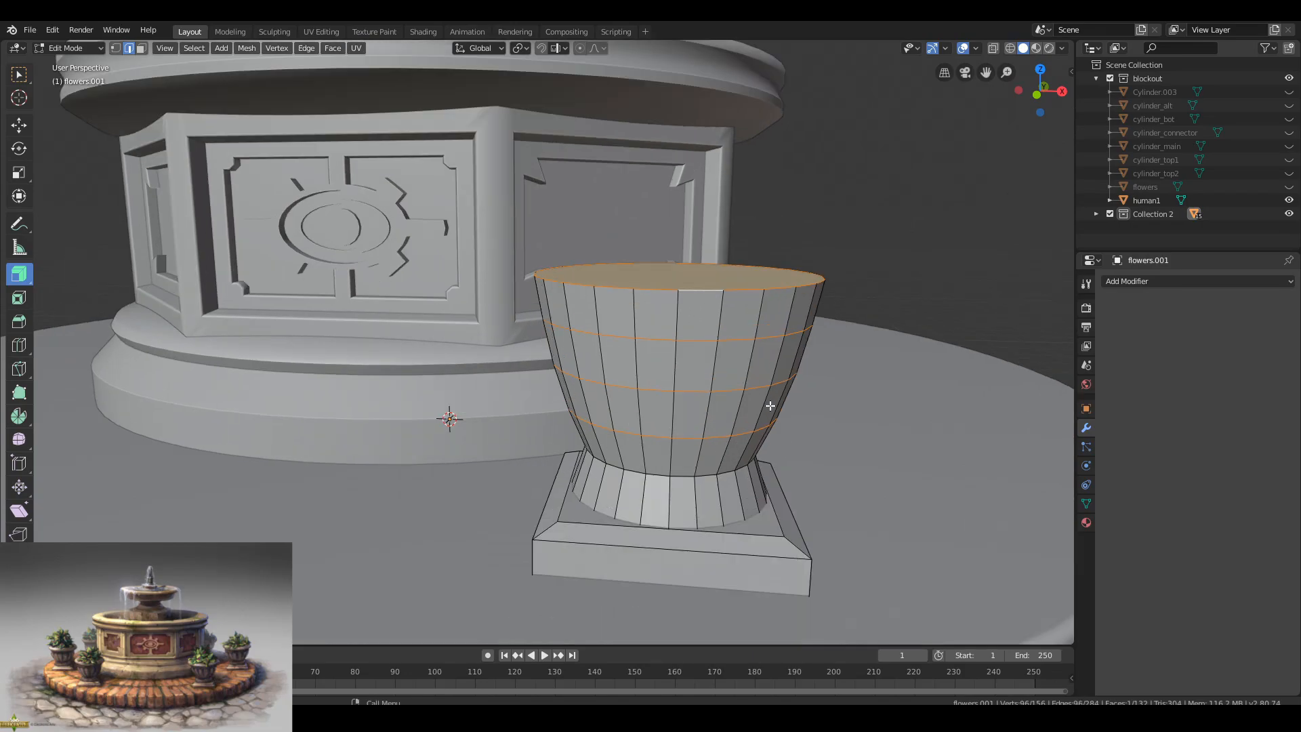
key("s")
left_click(883, 400)
left_click(710, 363, "alt")
key("s")
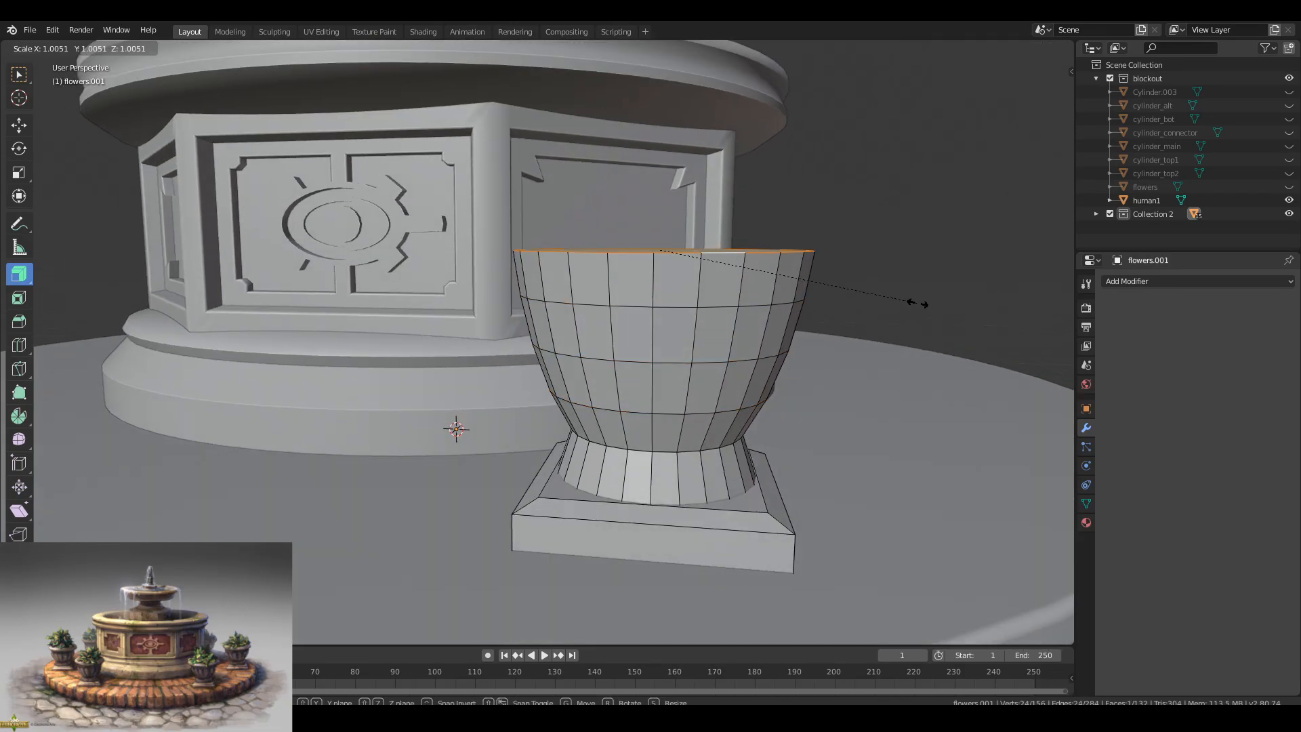
left_click(917, 303)
Add an edge loop near the bottom of the bowl, just above the foot, to smooth its lower curve.
scroll(828, 336, "down", 4)
key("Tab")
key("alt+a")
middle_click_drag(827, 312, 727, 299)
scroll(783, 339, "down", 3)
scroll(728, 299, "up", 4)
key("Tab")
middle_click_drag(633, 346, 633, 338)
scroll(633, 338, "up", 3)
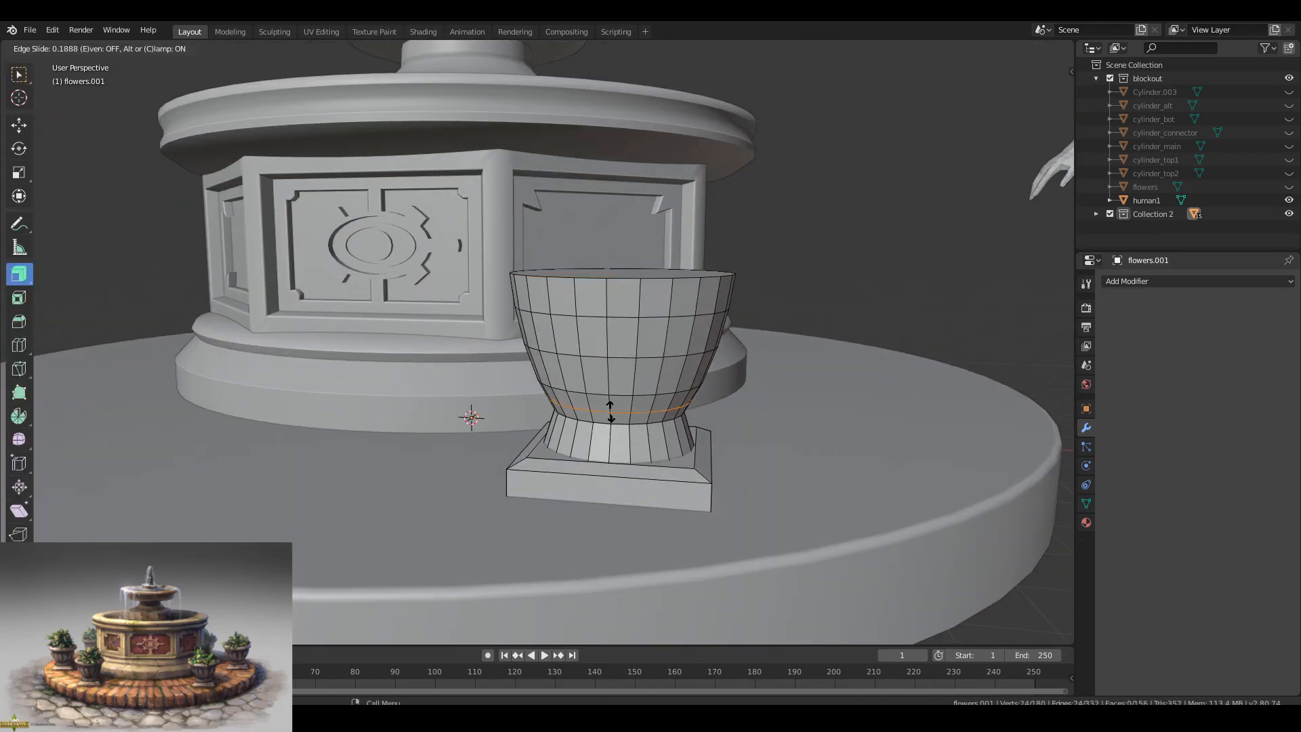
left_click(853, 406)
mouse_move(853, 405)
middle_mouse_down()
mouse_move(830, 402)
mouse_move(838, 390)
mouse_move(827, 404)
middle_mouse_up()
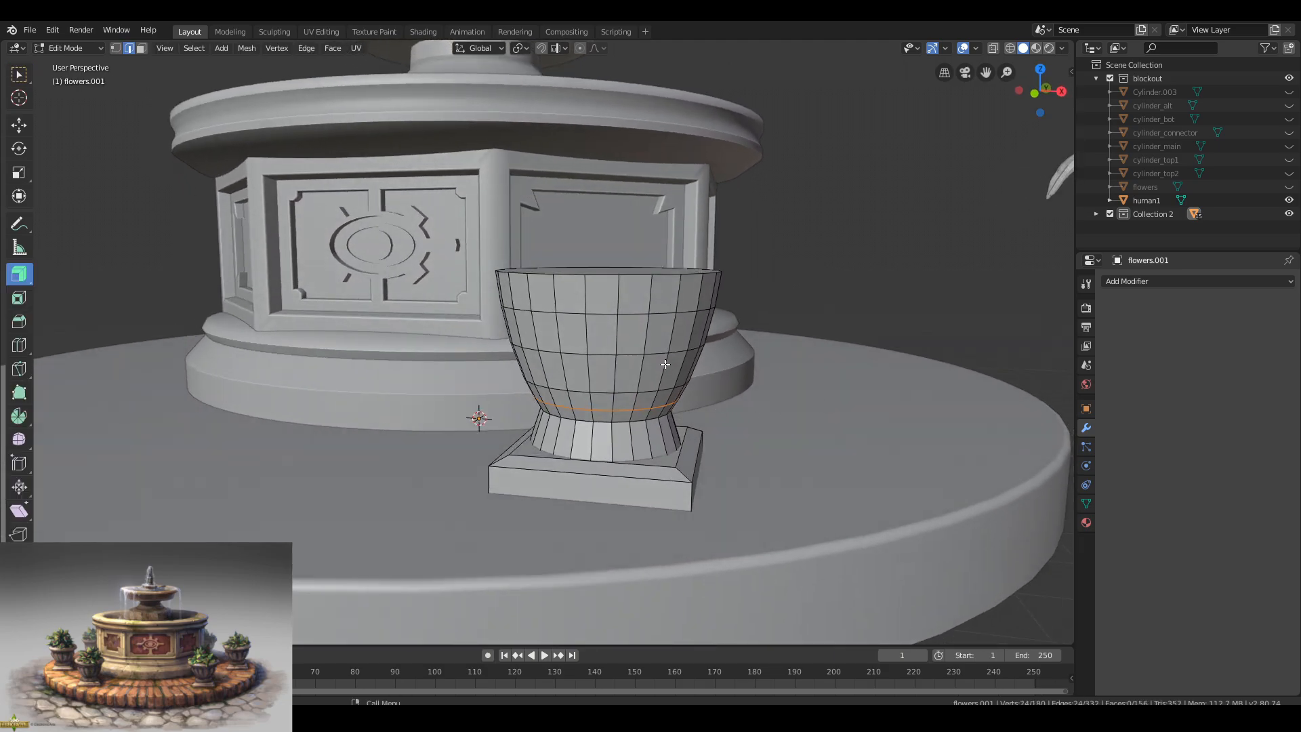
Add an edge loop just below the bowl's top and lower the top face about 0.05 m along Z.
middle_click_drag(664, 365, 622, 317)
left_click(591, 325)
key("3")
left_click(619, 318)
key("g")
key("z")
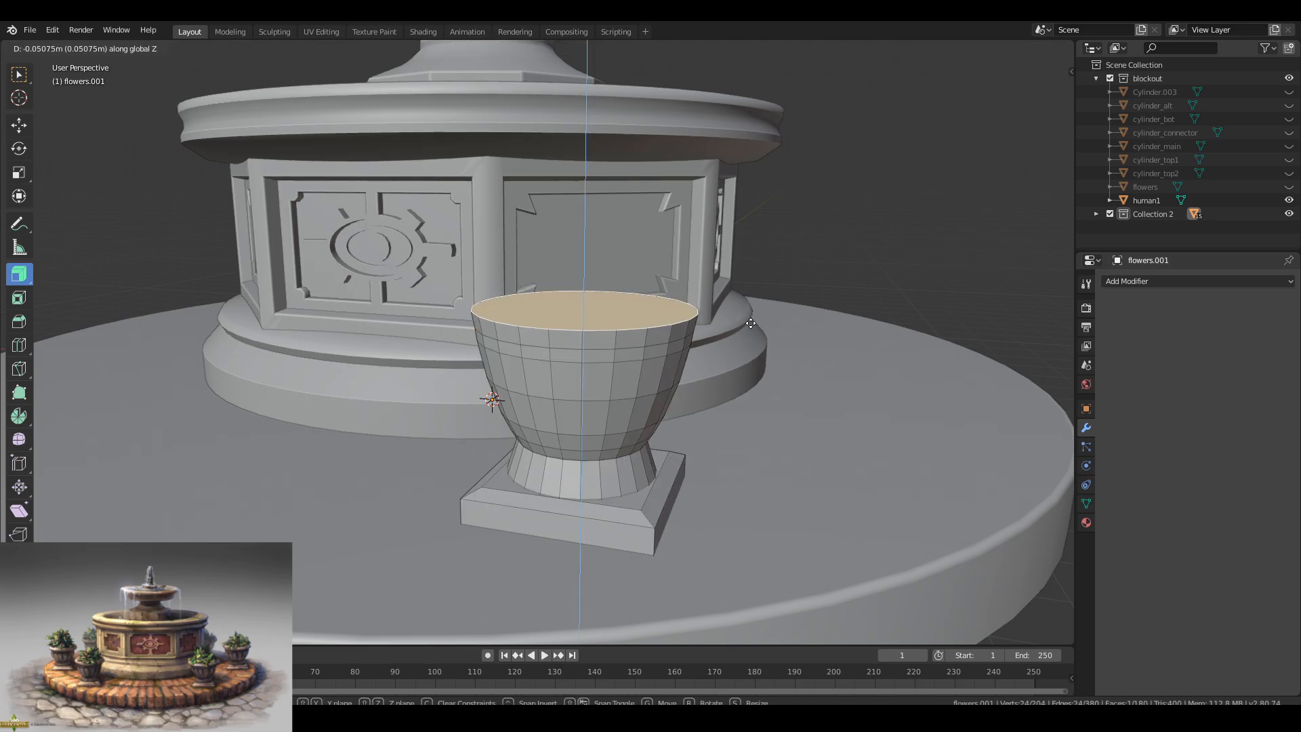
Extrude the top face into a flared, tapered rim, and round its upper bevel with an extra scaled and vertically adjusted edge loop.
key("e")
left_click(804, 325)
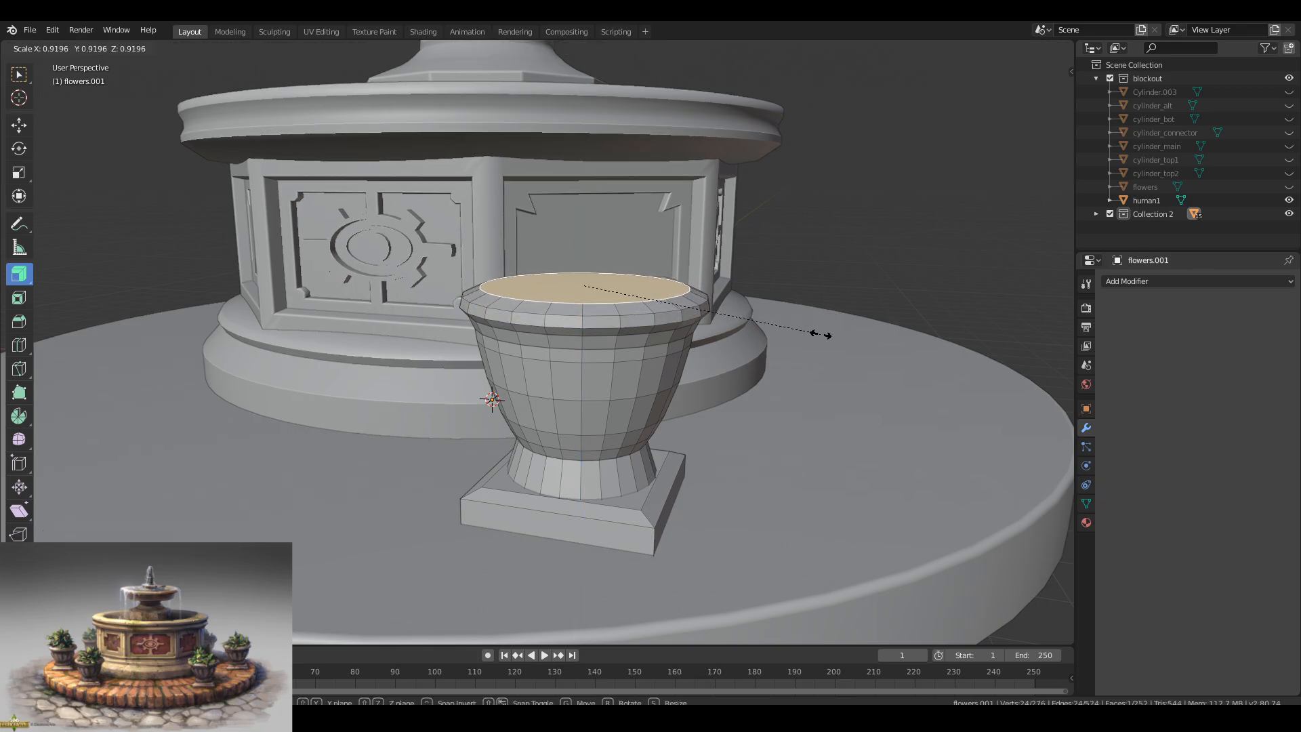
key("ctrl+r")
left_click(587, 309)
key("s")
scroll(761, 329, "up", 2)
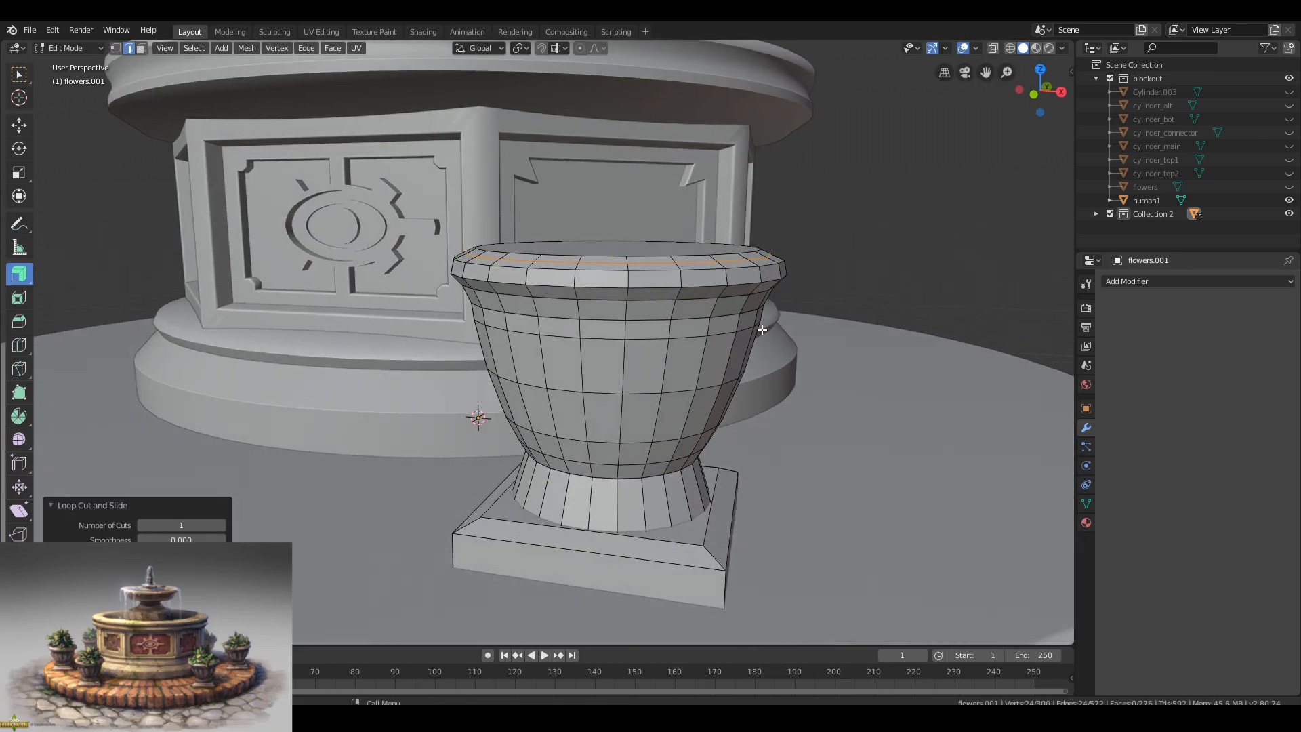
left_click(932, 348)
key("g")
key("z")
left_click(867, 368)
Inset the pot's top face and extrude it downward to hollow out the inside.
key("Tab")
key("alt+a")
scroll(867, 368, "down", 4)
middle_click_drag(764, 372, 786, 409)
key("Tab")
scroll(734, 429, "up", 2)
left_click(549, 398)
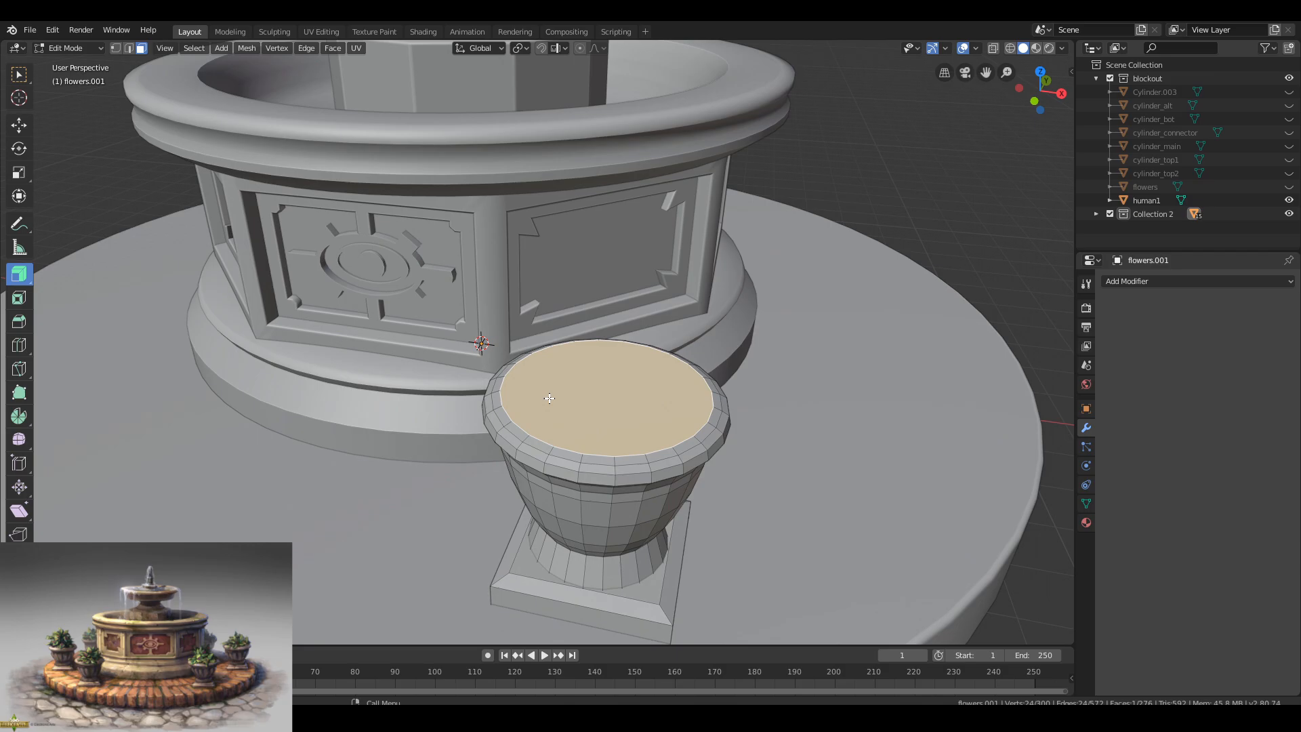
left_click(620, 431)
middle_click_drag(766, 424, 757, 408)
key("e")
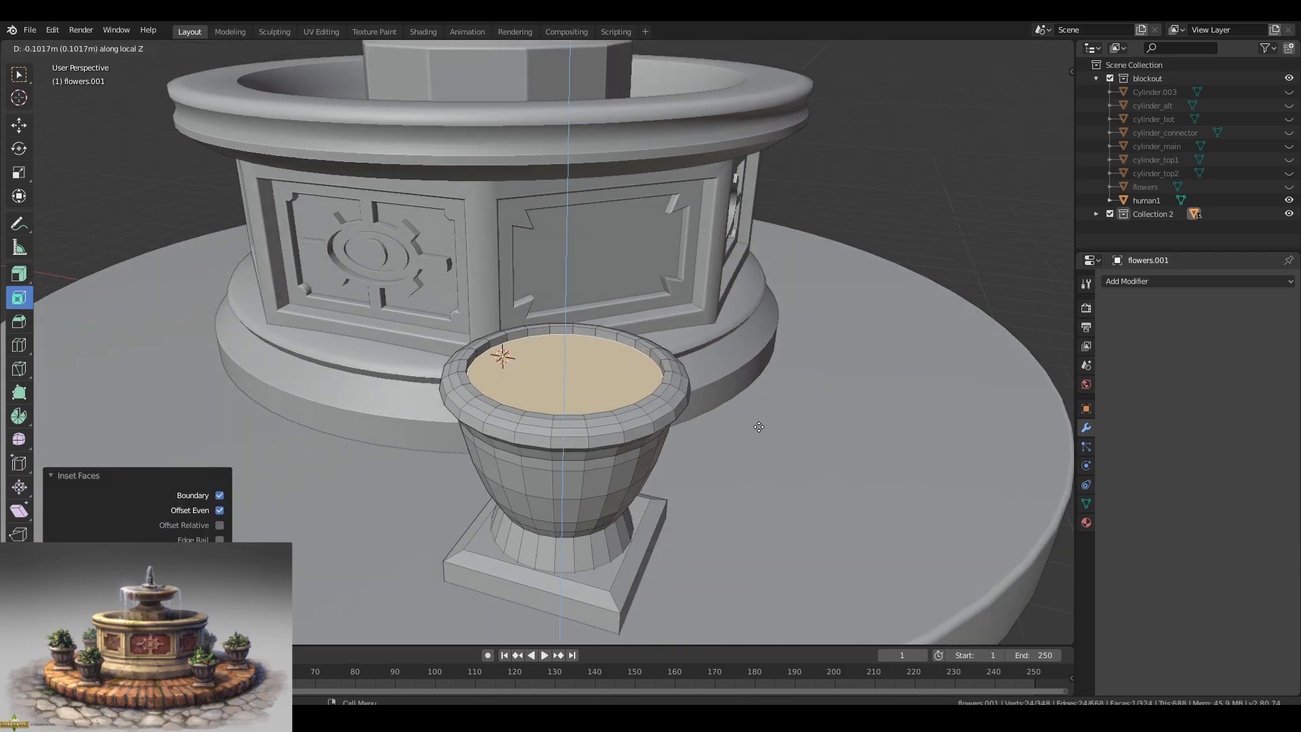
left_click(790, 480)
Add an edge loop around the pot's inner wall and scale it slightly outward.
key("ctrl+r")
left_click(815, 381)
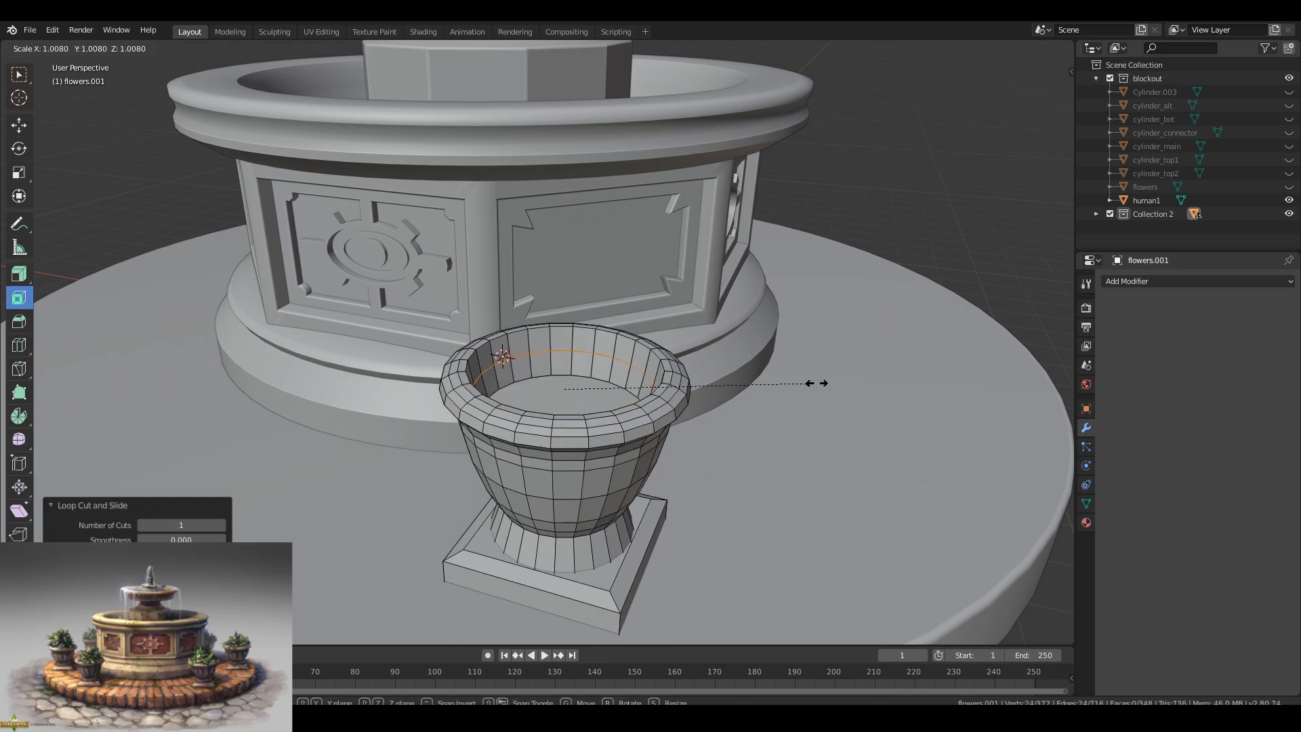
left_click(816, 383)
middle_click_drag(816, 383, 738, 414)
scroll(763, 381, "down", 2)
key("Tab")
Apply the pot object's transform and inset its inner floor face.
key("Tab")
left_click(613, 438)
key("i")
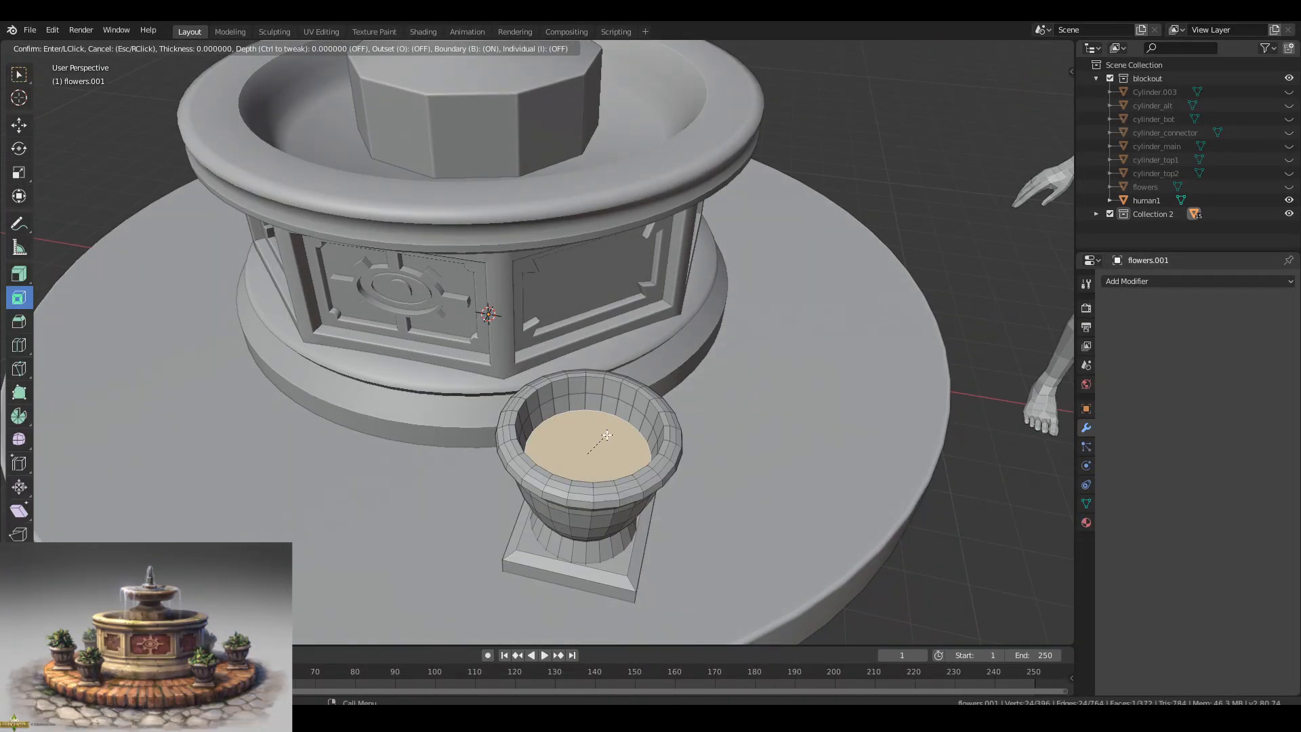
key("Tab")
key("ctrl+a")
left_click(589, 529)
key("Tab")
key("i")
left_click(604, 456)
key("alt+a")
key("Tab")
middle_click_drag(627, 454, 616, 410)
scroll(617, 410, "down", 3)
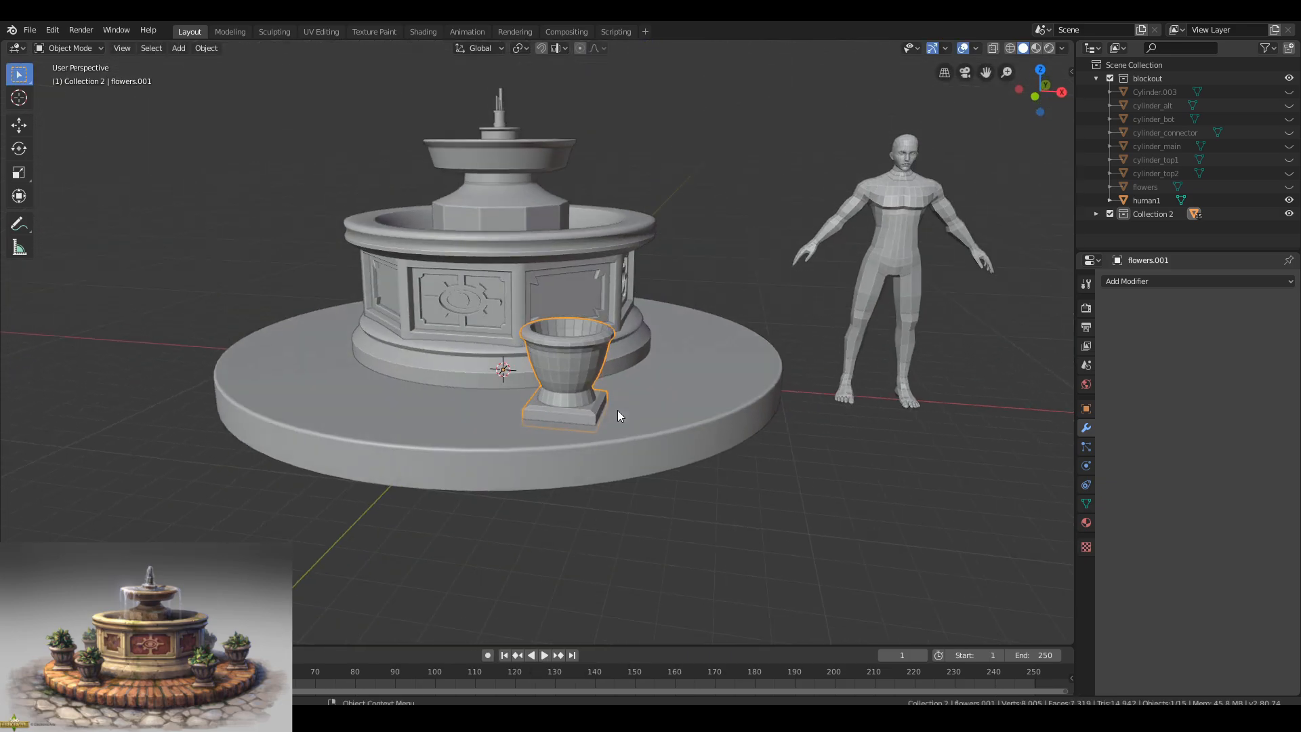
Select the upper edge loops of the flower pot's square base and mark them as sharp.
scroll(617, 410, "up", 3)
right_click(616, 410)
left_click(610, 411)
key("Tab")
key("2")
left_click(533, 478, "alt")
right_click(531, 474)
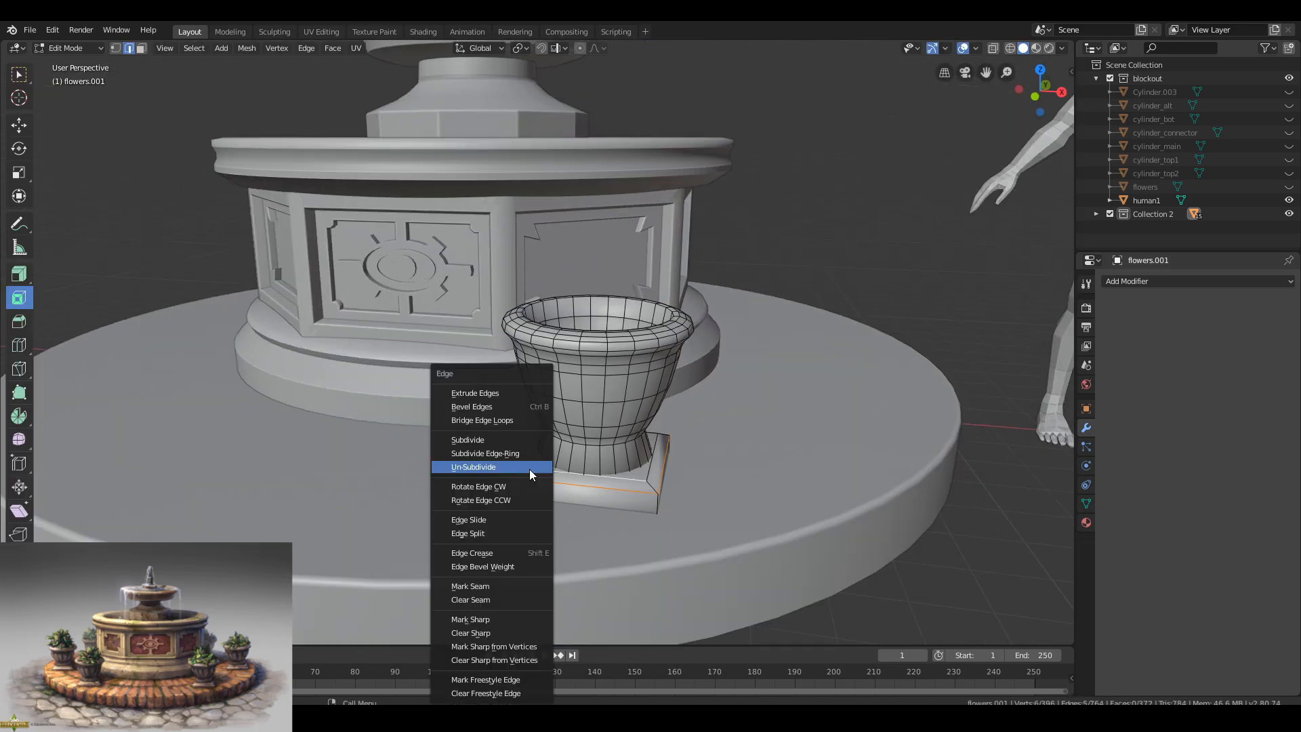
left_click(650, 473, "alt+shift")
mouse_move(526, 459)
middle_mouse_down()
mouse_move(468, 454)
mouse_move(532, 453)
middle_mouse_up()
right_click(532, 453)
left_click(515, 619)
left_click(598, 521)
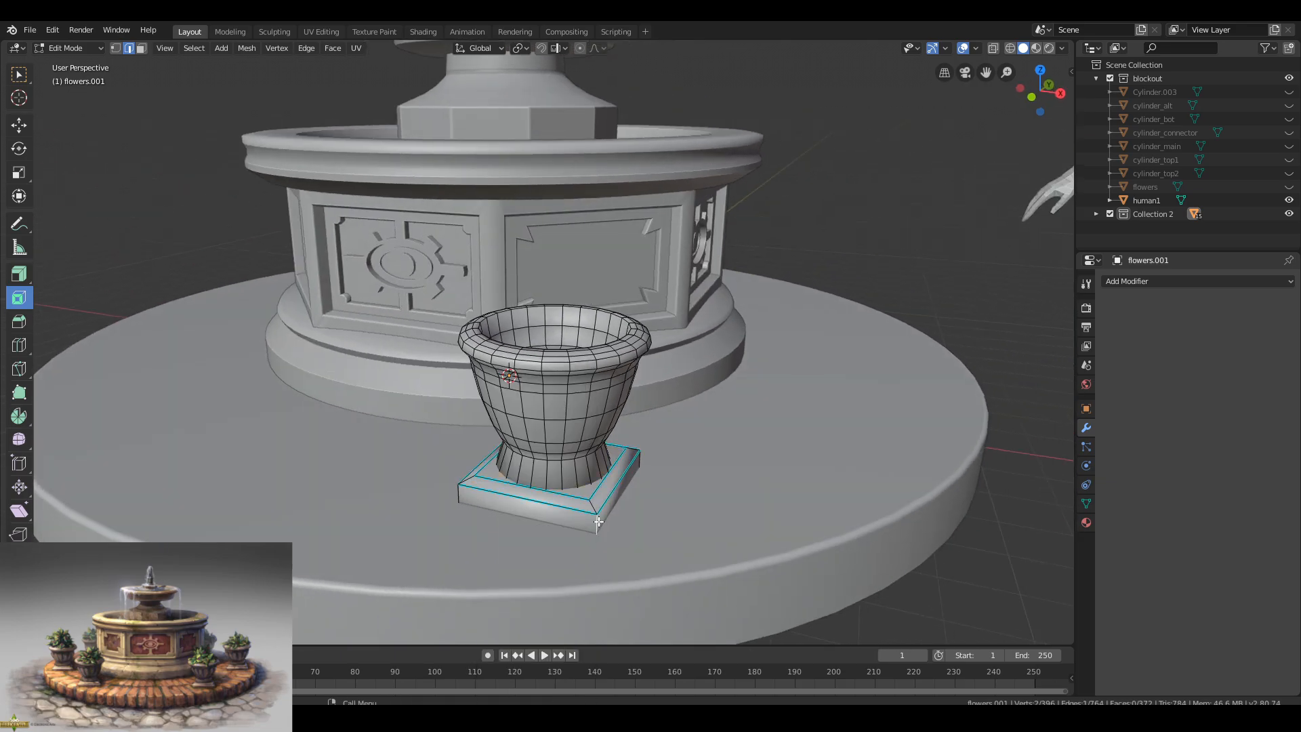
Select the vertical corner edges of the pot's square base and bevel them.
left_click(465, 484, "alt+shift")
middle_click_drag(469, 483, 600, 494)
left_click(461, 488, "alt+shift")
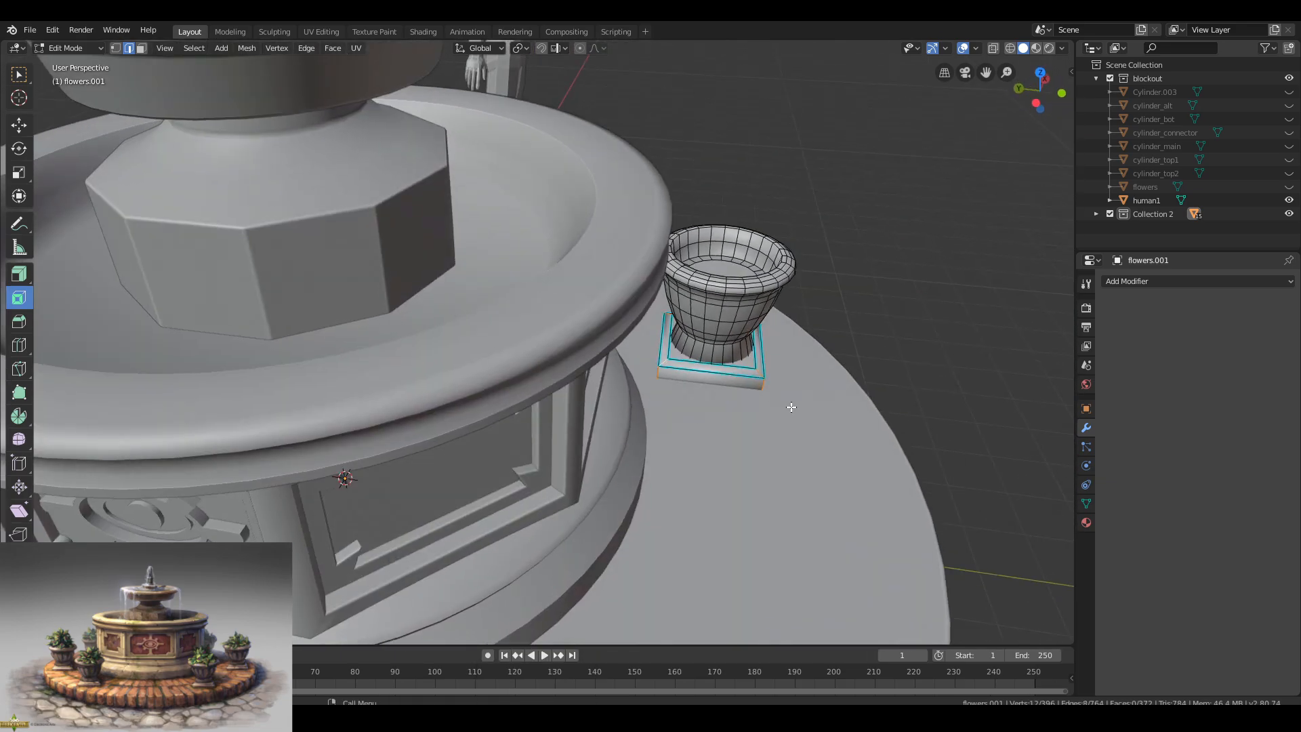
middle_click_drag(792, 407, 277, 447)
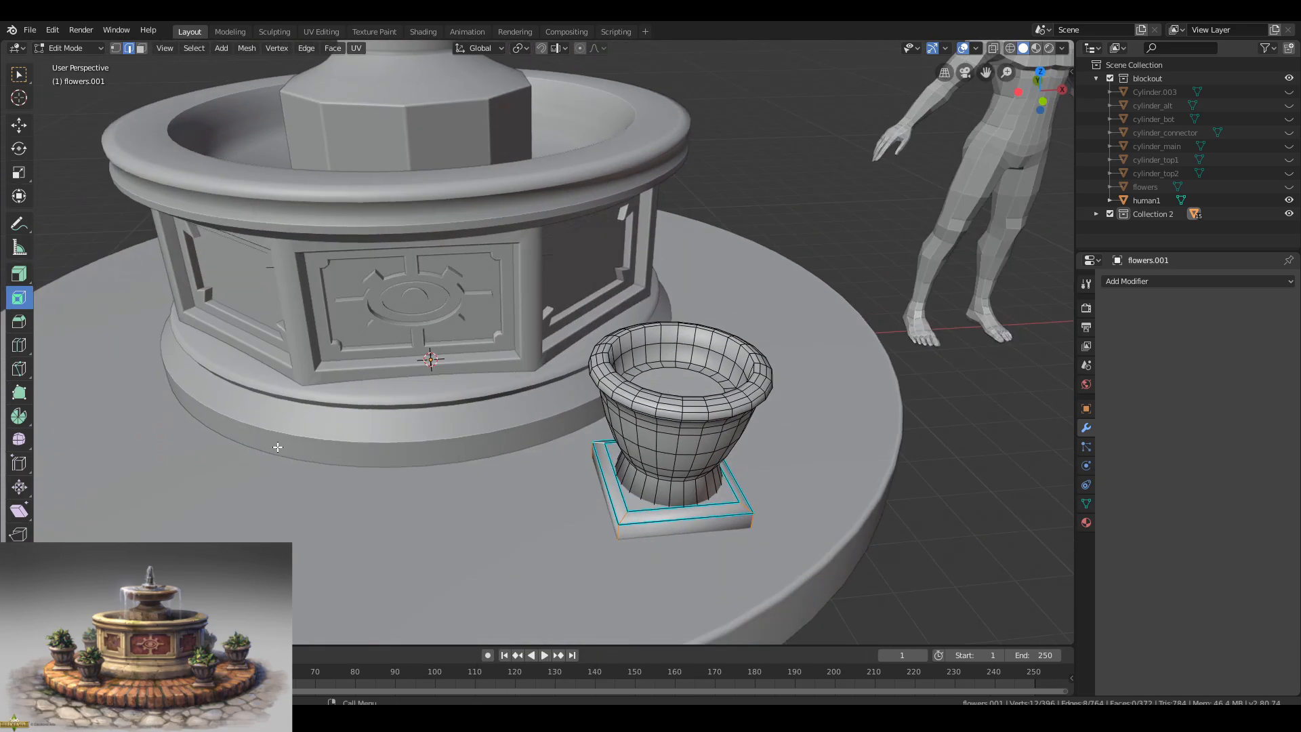
left_click(638, 537)
key("Tab")
Delete the underside face of the square base and the hidden bottom face of the pot above it.
middle_click_drag(818, 517, 656, 359)
key("Tab")
key("Tab")
key("Tab")
left_click(616, 229)
key("x")
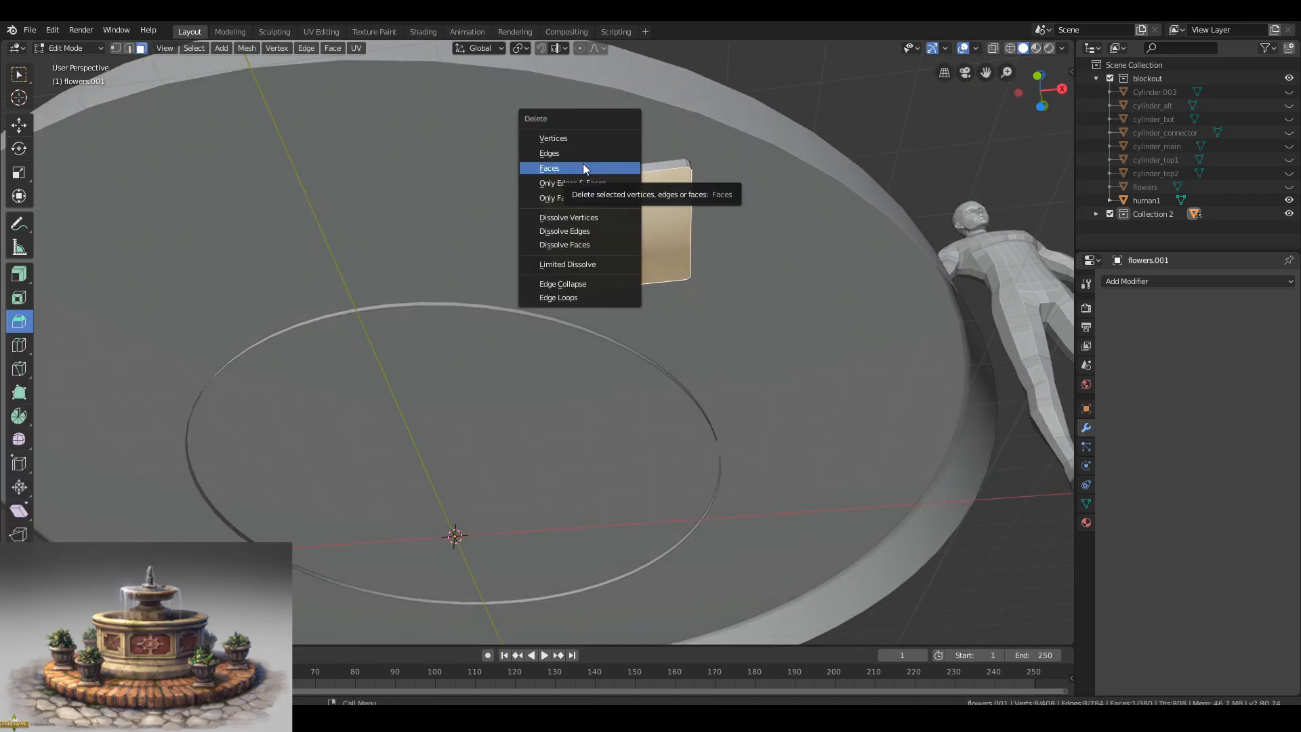
left_click(584, 169)
middle_click_drag(640, 222, 676, 282)
key("alt+z")
left_click(474, 169)
key("alt+z")
key("x")
left_click(677, 282)
Shade the pot smooth and add a Weighted Normal modifier with weight 100 and Keep Sharp enabled.
mouse_move(678, 367)
middle_mouse_down()
mouse_move(716, 349)
mouse_move(688, 337)
mouse_move(685, 359)
middle_mouse_up()
key("Tab")
right_click(641, 376)
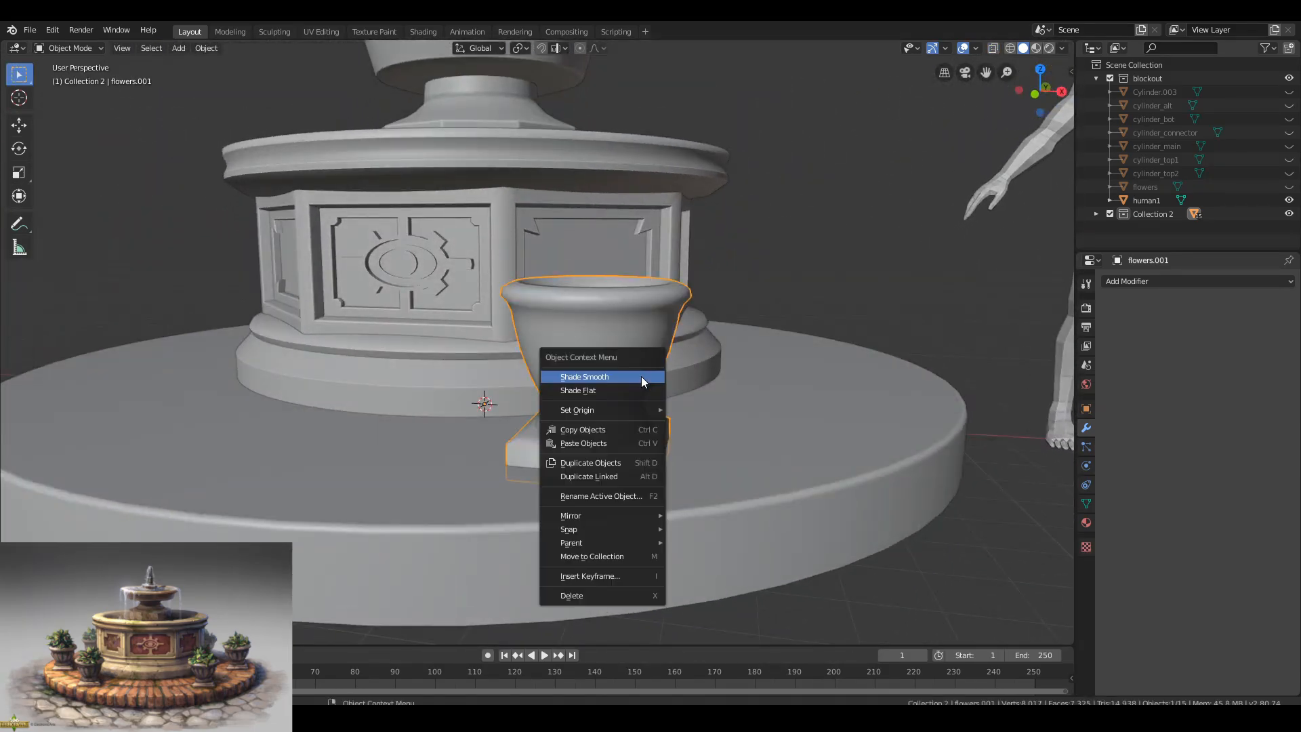
left_click(641, 376)
left_click(1086, 503)
left_click(1086, 428)
left_click(1152, 280)
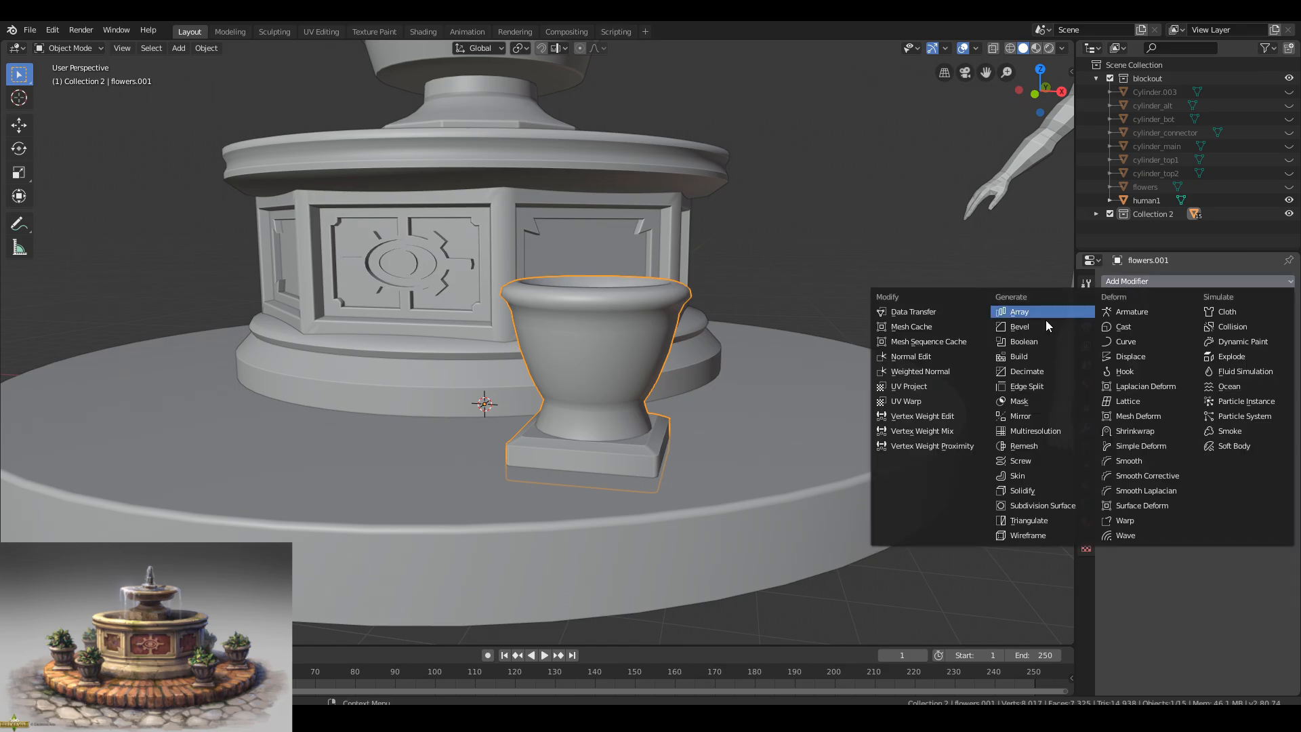
left_click(908, 373)
Add an edge loop around the pot's inner wall just beneath the rim.
middle_click_drag(372, 347, 328, 365)
key("Tab")
scroll(542, 366, "up", 5)
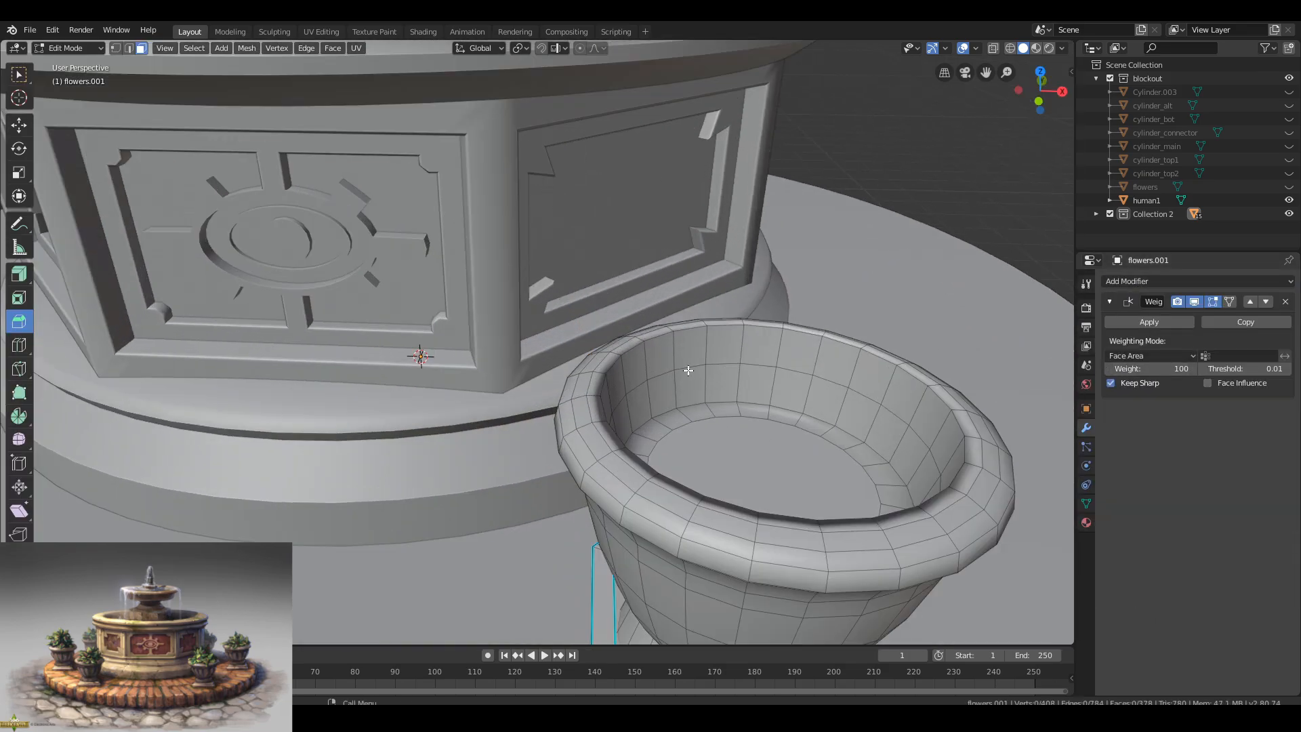
key("2")
left_click(882, 363)
middle_click_drag(860, 377, 837, 372)
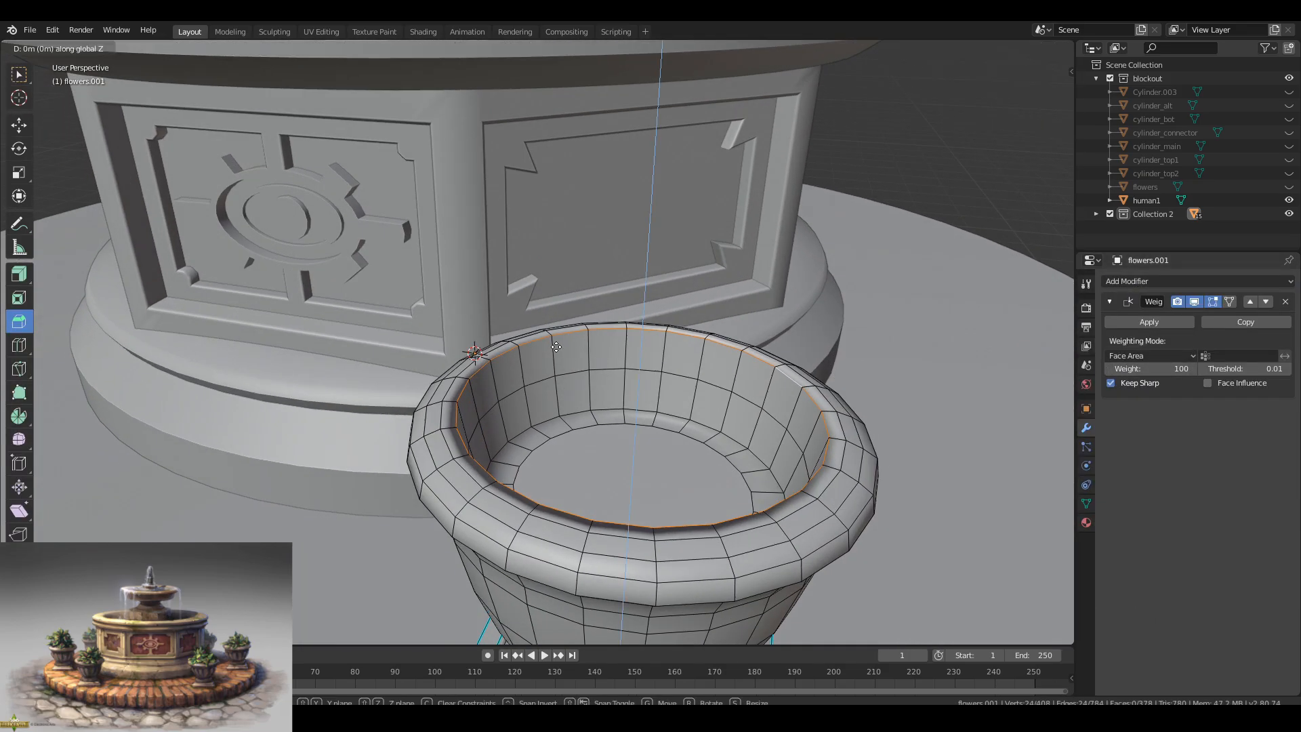
key("ctrl+r")
left_click(708, 347)
left_click(708, 342)
key("Tab")
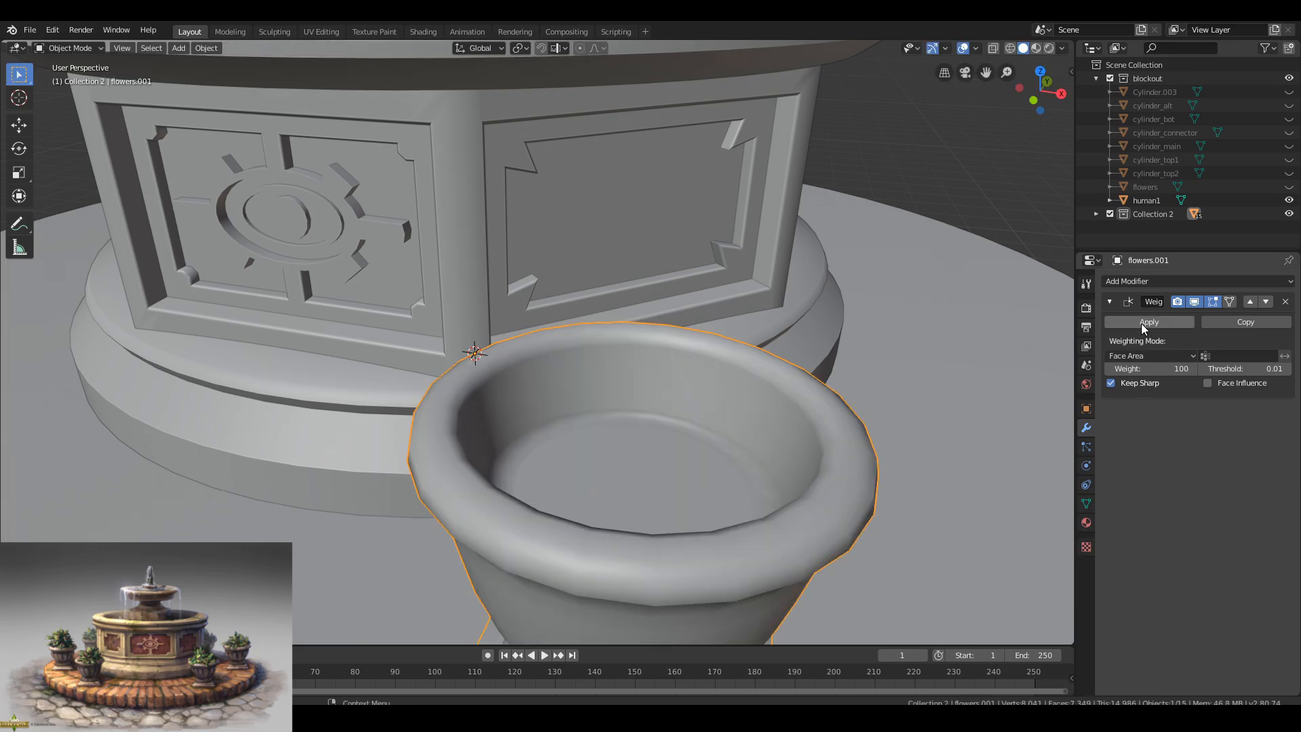
Apply the Weighted Normal modifier and delete the inset edge loop on the pot's inner floor.
left_click(1142, 324)
scroll(515, 406, "down", 5)
key("Tab")
scroll(578, 461, "up", 5)
key("x")
left_click(575, 461)
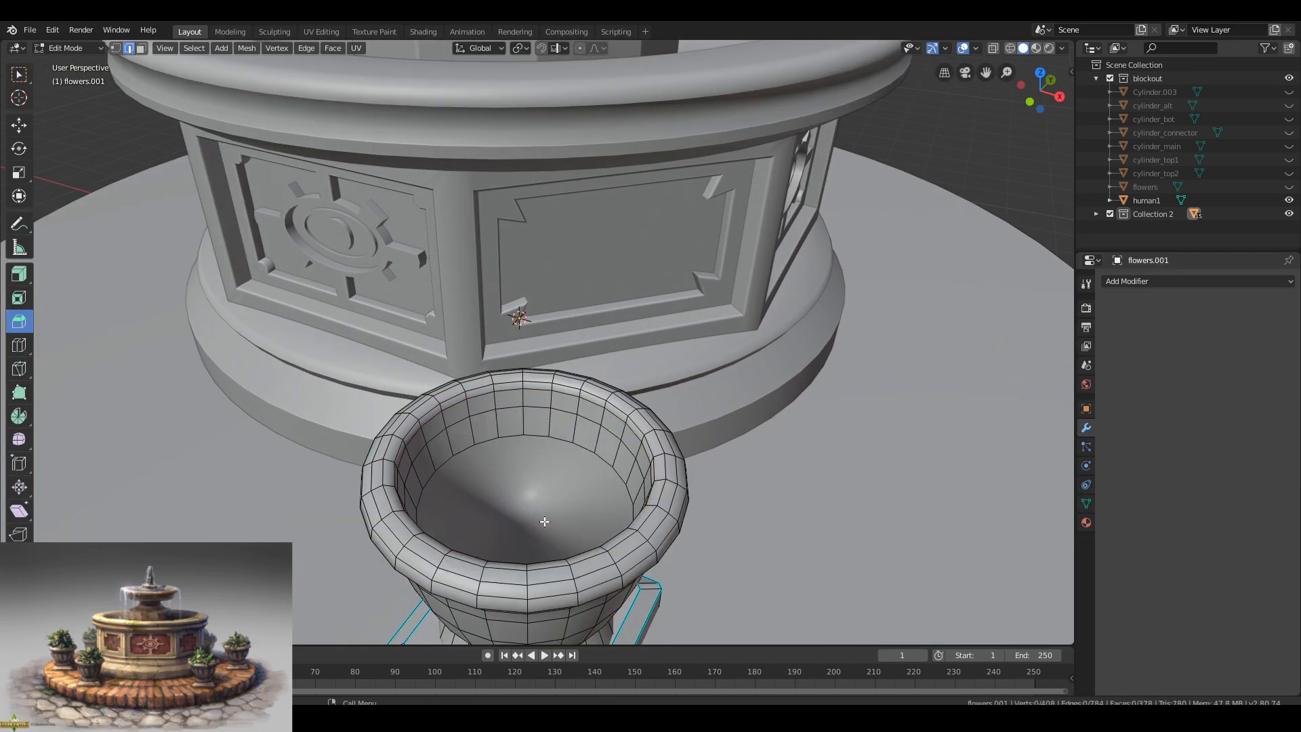
Add a new Weighted Normal modifier with weight 100 and Keep Sharp enabled, and apply it to the pot.
key("Tab")
scroll(515, 492, "down", 4)
middle_click_drag(505, 486, 557, 471)
left_click(1130, 281)
left_click(920, 371)
left_click(1109, 382)
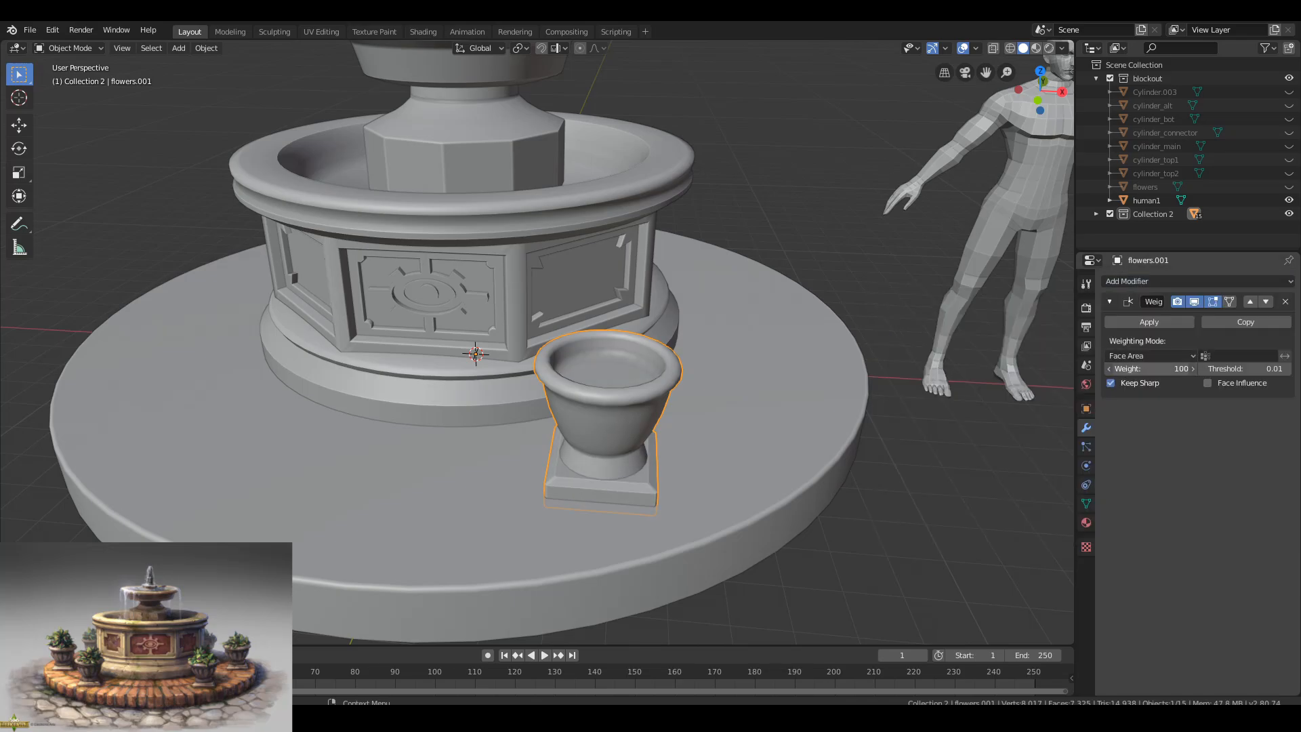
left_click(1143, 322)
Try bevelling the edge loop around the pot's inner floor and adding a Weighted Normal modifier with Keep Sharp.
middle_click_drag(728, 356, 708, 368)
key("Tab")
scroll(581, 376, "up", 5)
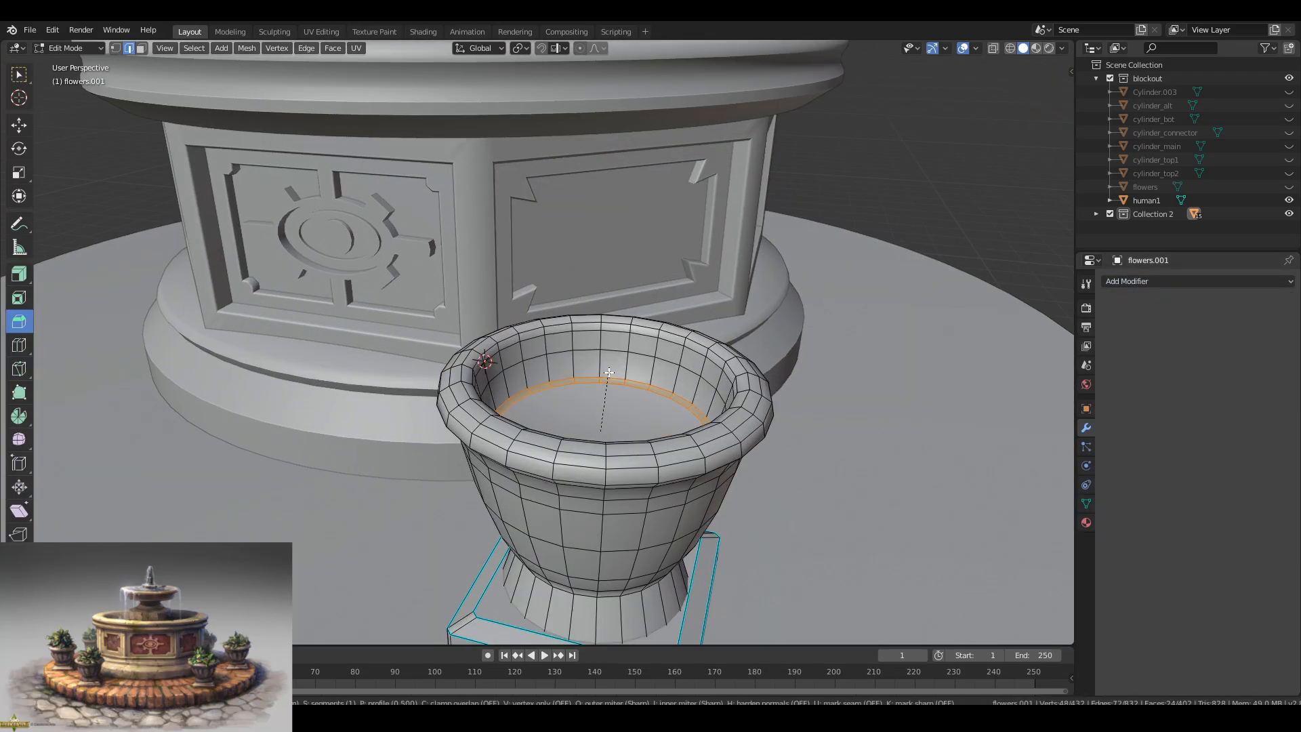
left_click(609, 372)
key("Tab")
left_click(1127, 282)
left_click(921, 371)
left_click(1109, 382)
scroll(610, 379, "down", 5)
middle_click_drag(620, 369, 587, 395)
Undo the newly added modifier and the bevel around the inner floor.
key("ctrl+z")
key("ctrl+z")
key("ctrl+z")
key("ctrl+z")
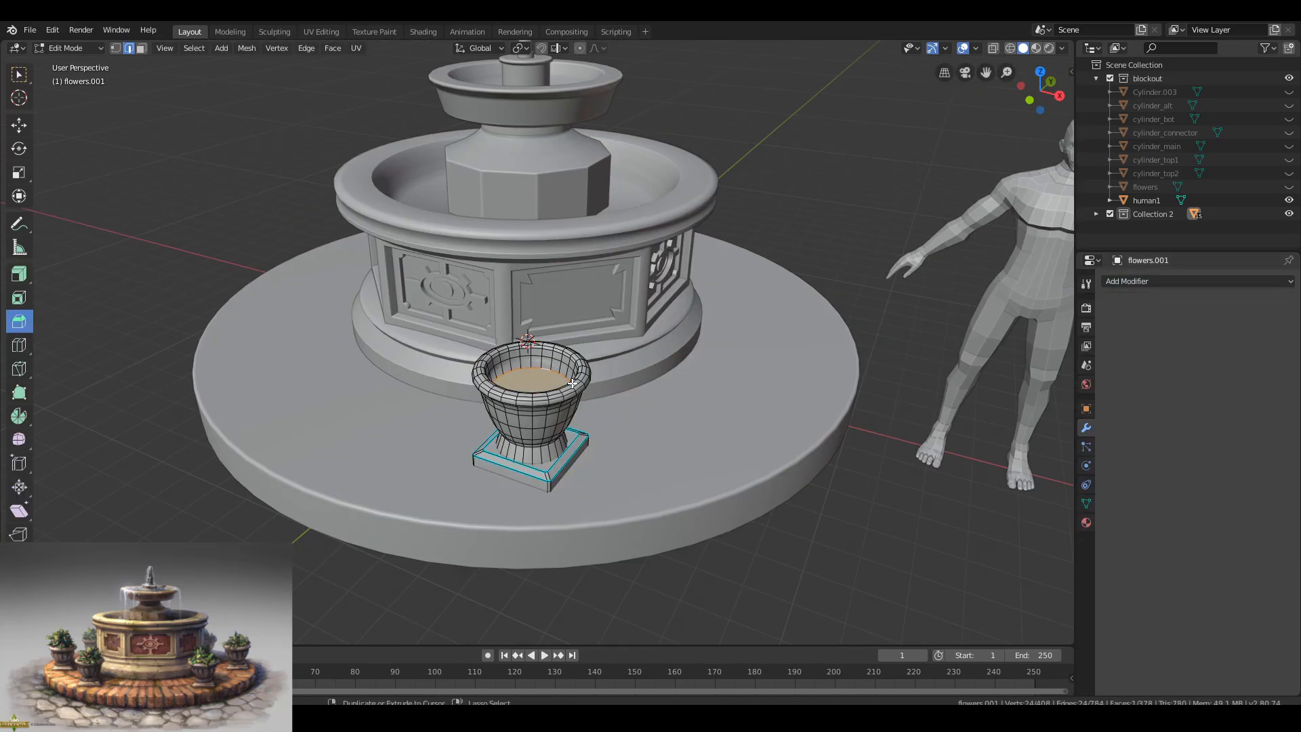
Add a Weighted Normal modifier to the pot again with weight 100 and Keep Sharp enabled.
scroll(501, 395, "up", 7)
key("Tab")
scroll(795, 398, "down", 6)
left_click(1131, 281)
left_click(942, 371)
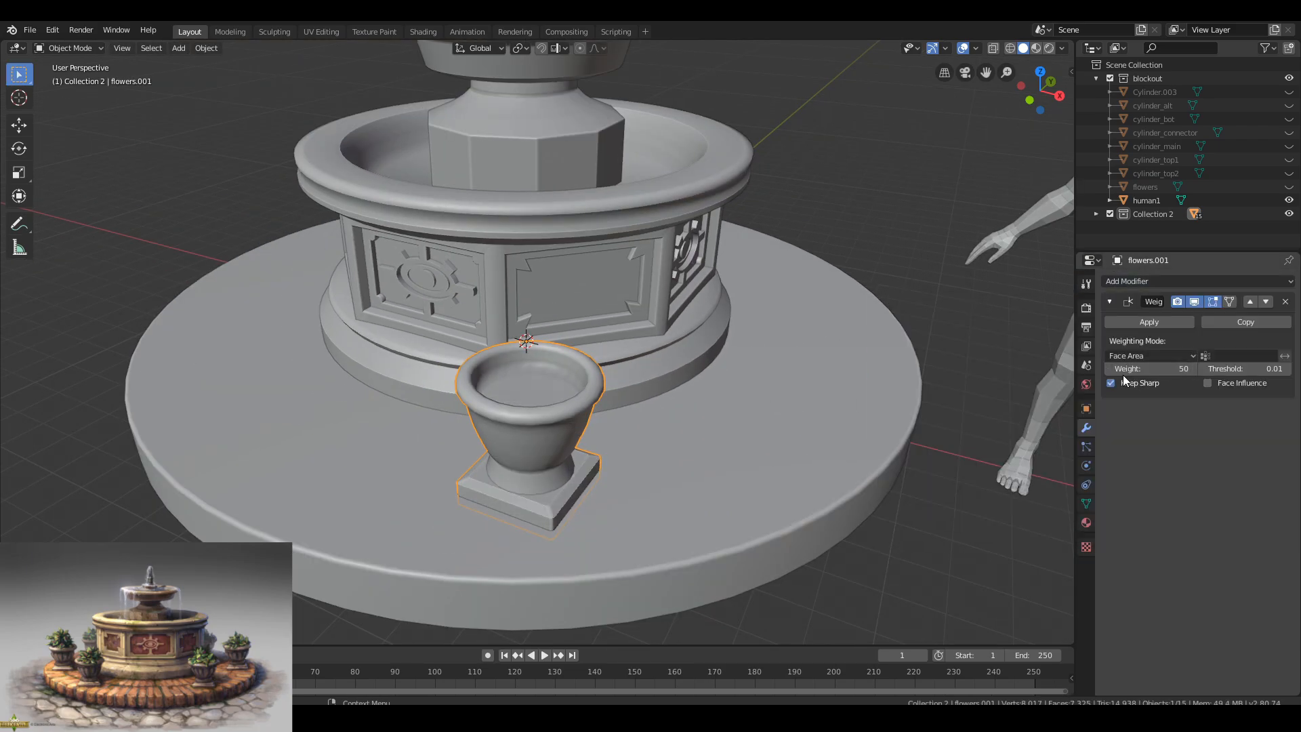
left_click_drag(1130, 370, 1193, 370)
Delete the edge loop running around the middle of the pot's inner wall.
mouse_move(515, 362)
middle_mouse_down()
mouse_move(535, 325)
mouse_move(510, 364)
middle_mouse_up()
key("Tab")
scroll(510, 364, "up", 4)
left_click(537, 404, "alt")
key("x")
left_click(537, 406)
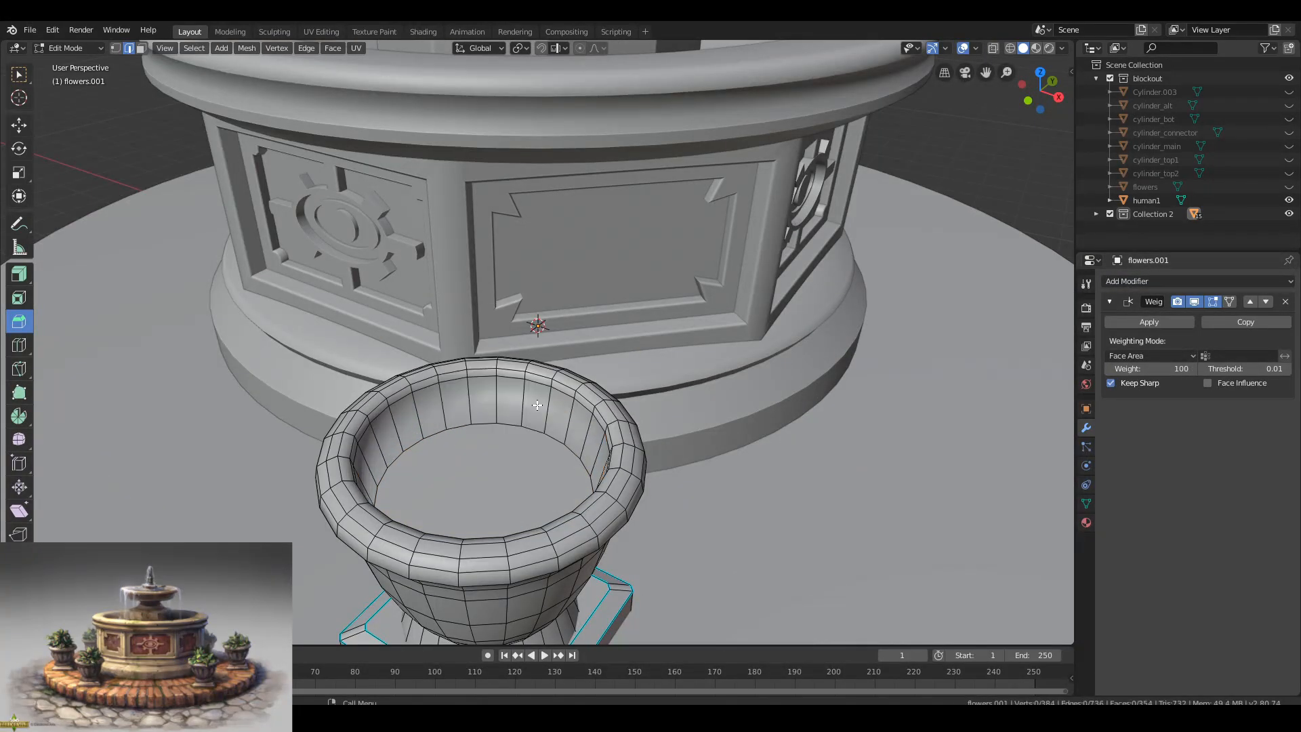
Add a new centred edge loop around the pot's inner wall.
scroll(537, 405, "down", 6)
middle_click_drag(538, 406, 569, 388)
key("Tab")
key("Tab")
scroll(569, 366, "up", 4)
key("Tab")
key("Tab")
key("ctrl+r")
double_click(623, 353)
scroll(637, 379, "up", 5)
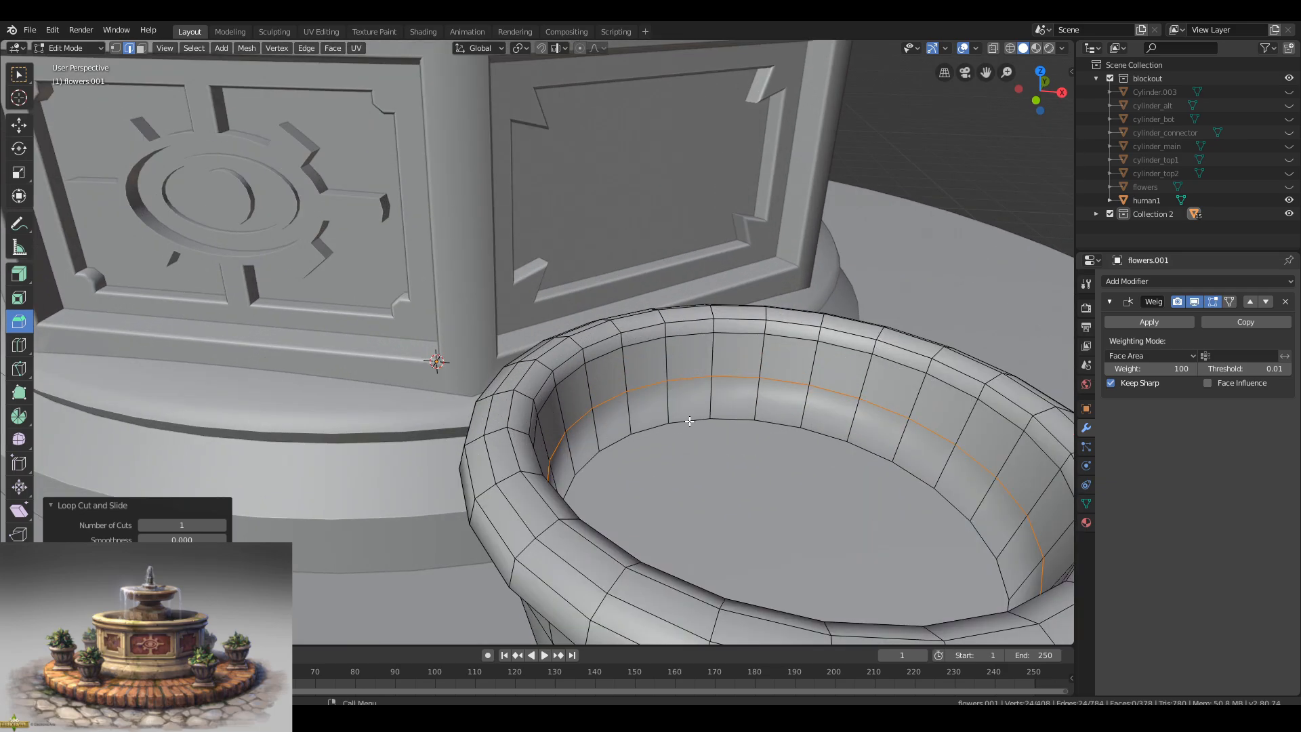
Bevel the edge loop where the pot's inner wall meets its floor.
left_click(690, 421, "alt")
key("ctrl+b")
left_click(624, 453)
key("Tab")
scroll(718, 407, "down", 6)
middle_click_drag(742, 393, 705, 437)
Inset the pot's inner floor face and scale it down to a small central circle.
key("Tab")
key("3")
left_click(594, 457)
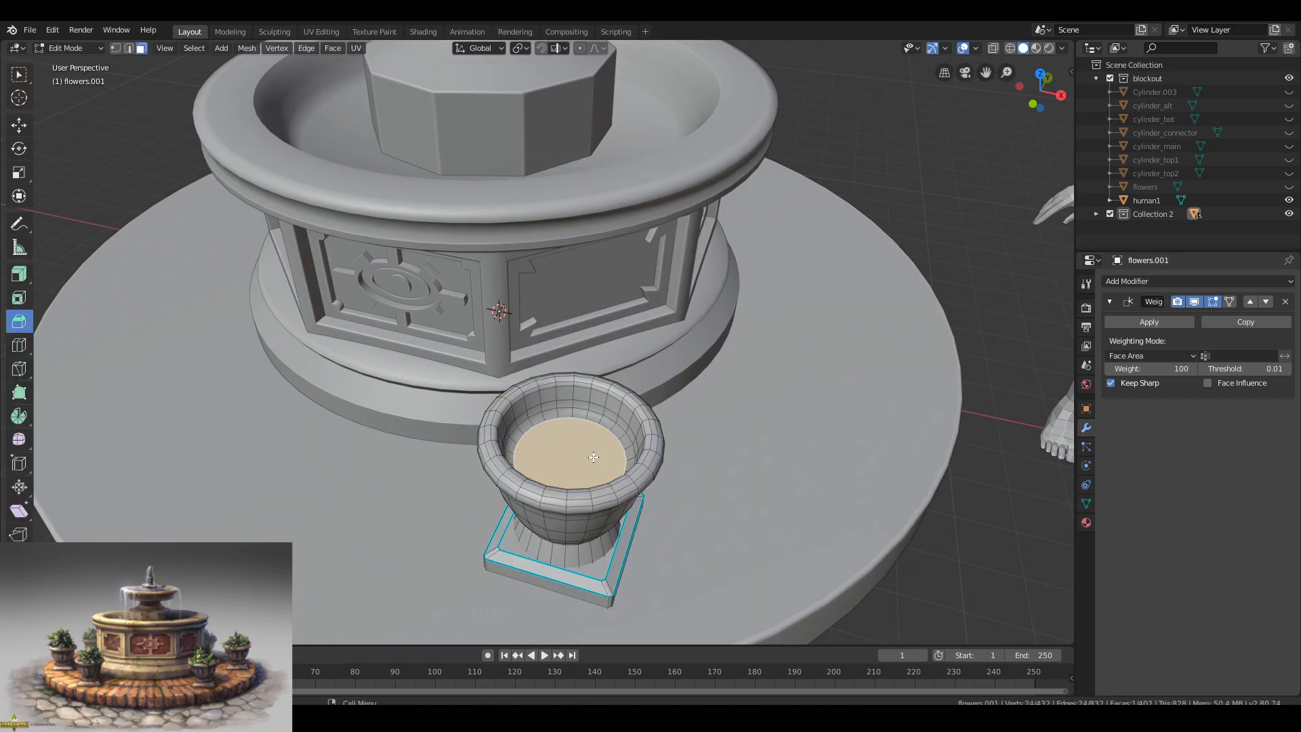
key("i")
left_click(656, 493)
key("s")
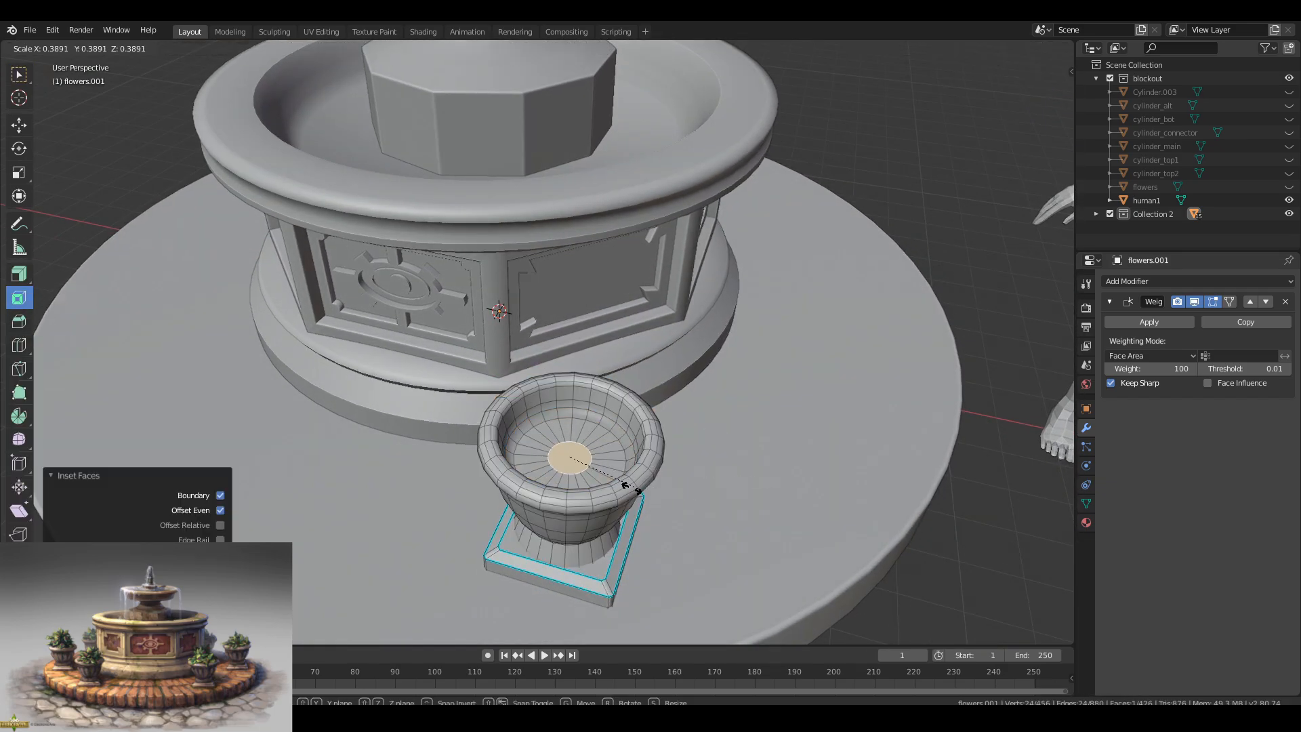
left_click(635, 488)
key("Tab")
middle_click_drag(644, 501, 698, 462)
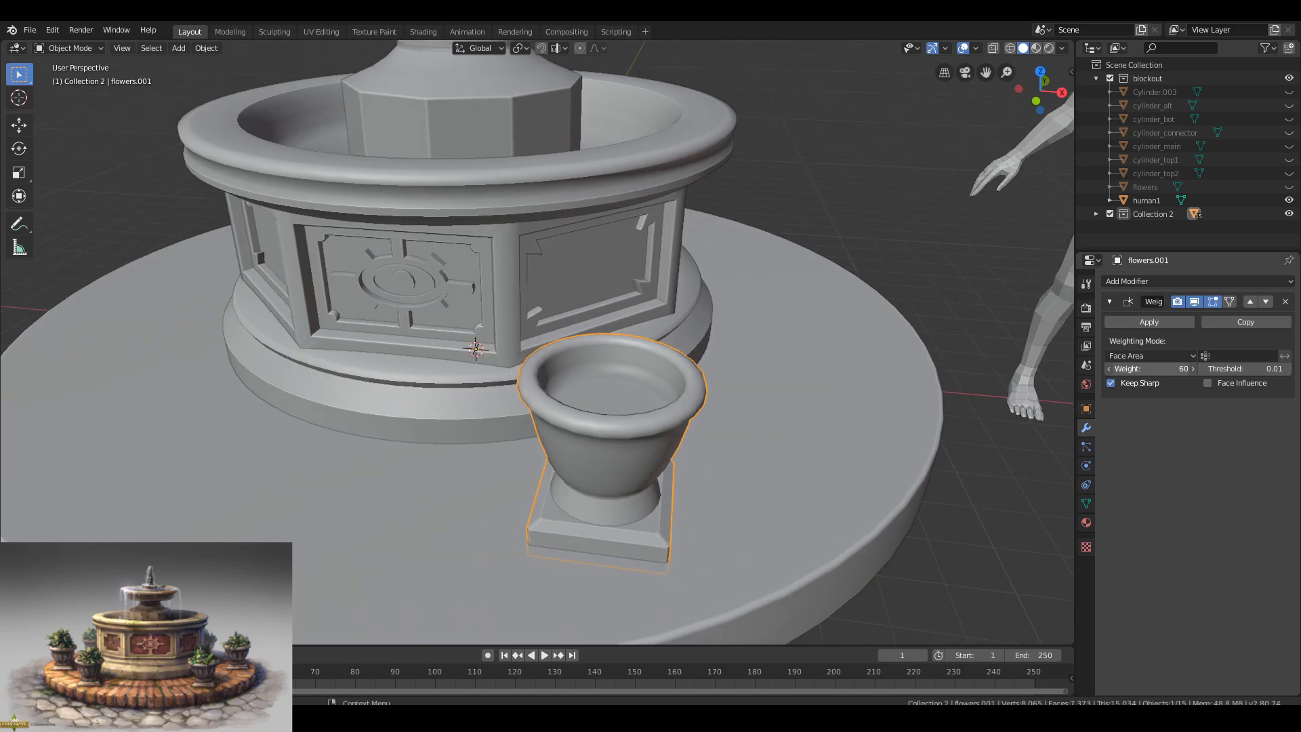
Select the edge loop directly beneath the pot's rim and mark it as sharp.
scroll(879, 397, "down", 5)
scroll(650, 368, "up", 4)
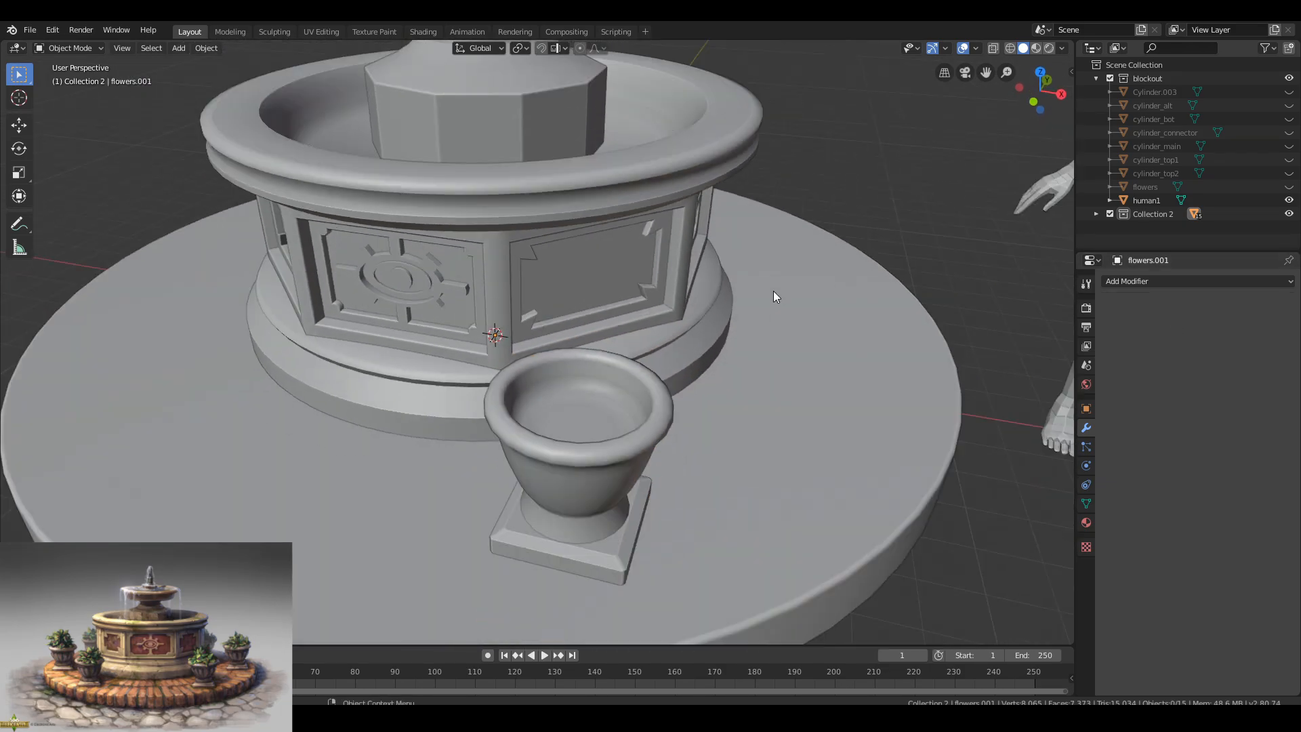
scroll(774, 290, "down", 5)
middle_click_drag(524, 324, 578, 298)
left_click(579, 372)
scroll(579, 372, "up", 3)
key("Tab")
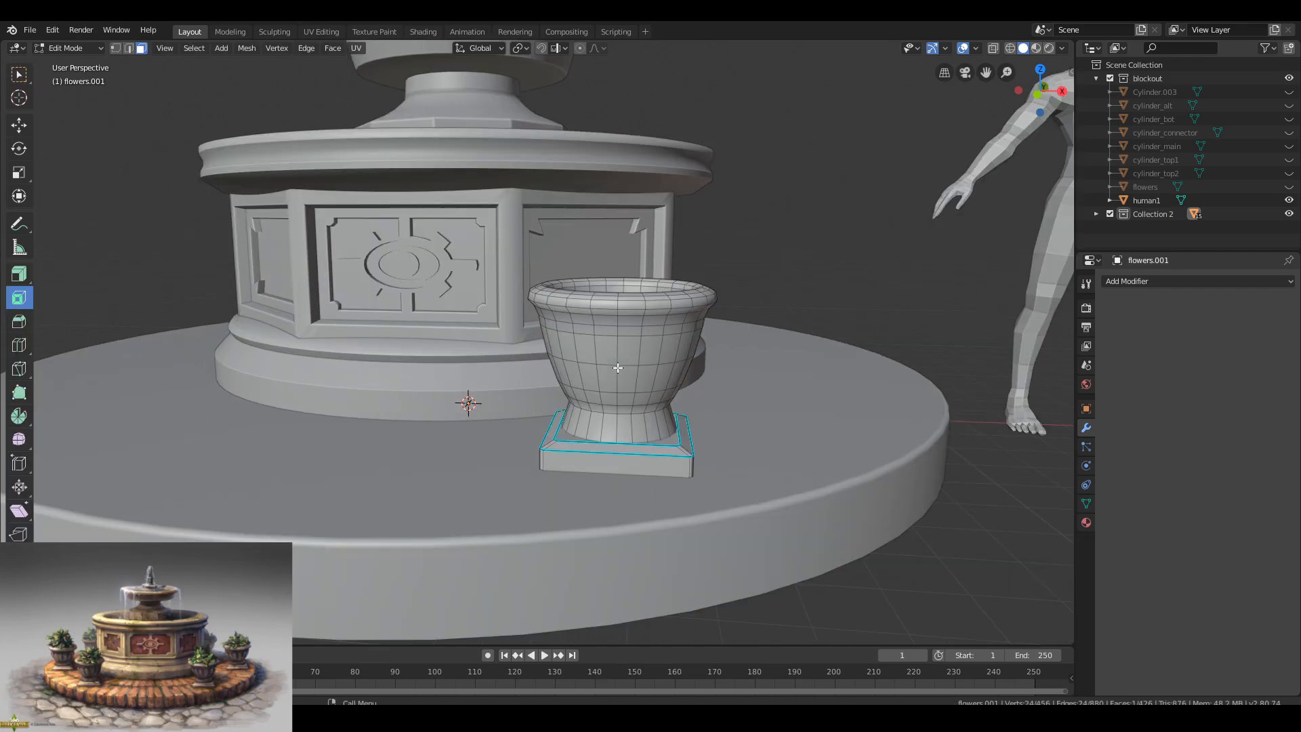
middle_click_drag(613, 366, 603, 298)
key("2")
left_click(601, 238, "alt")
key("ctrl+e")
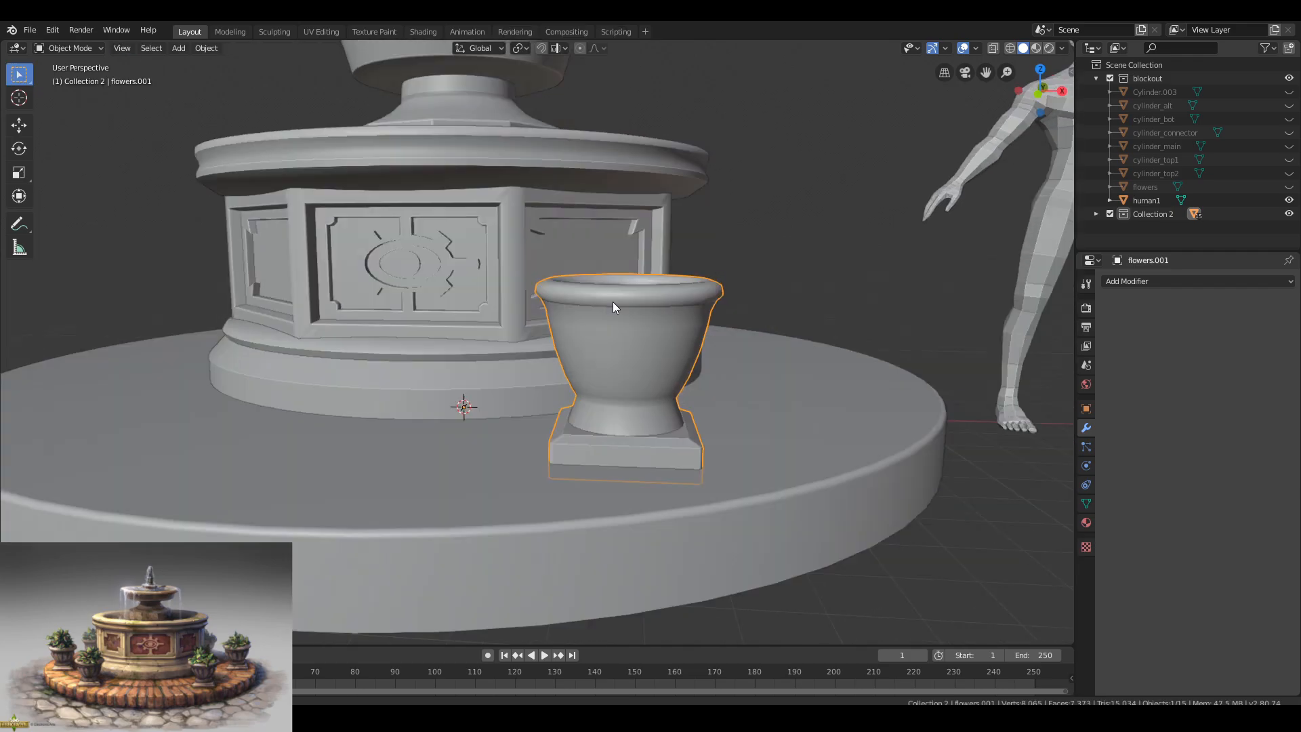
Apply a Weighted Normal modifier with Keep Sharp enabled to the pot and deselect it.
scroll(613, 303, "down", 3)
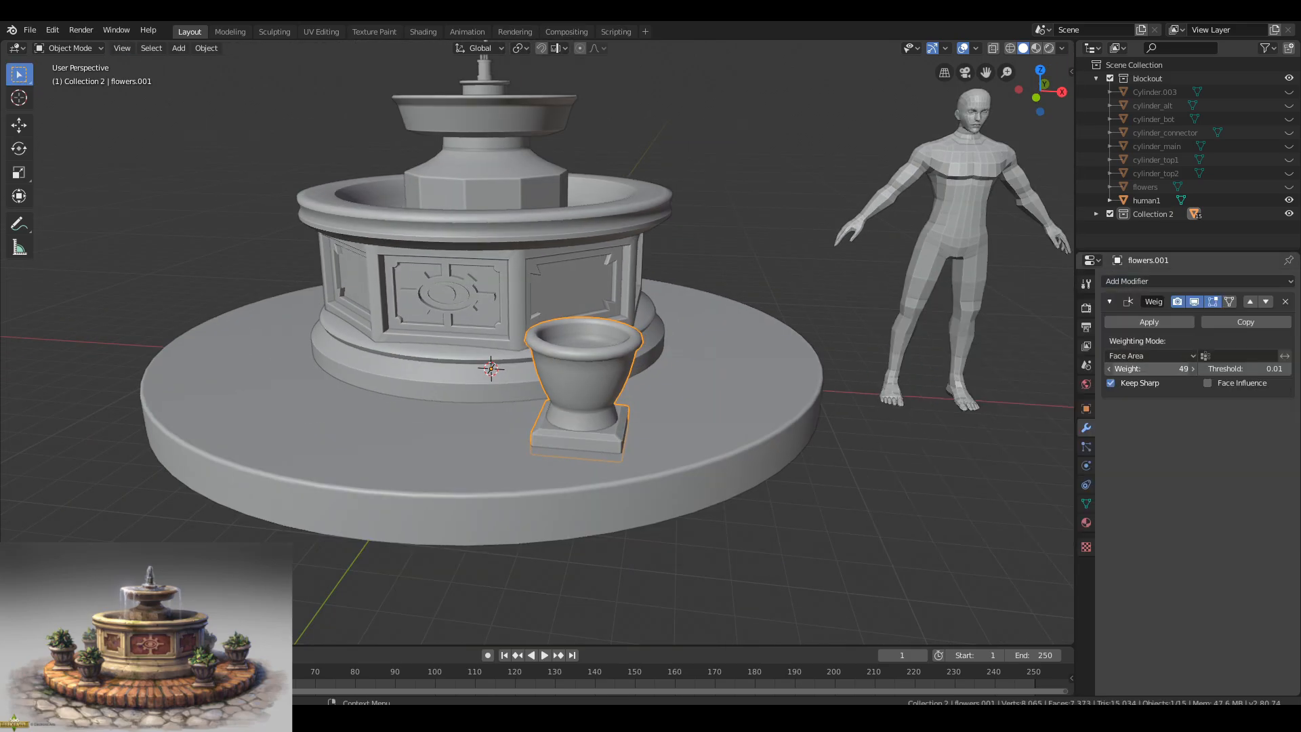
left_click(1149, 322)
left_click(719, 258)
Select alternating columns of faces around the pot's body and extrude them slightly outward as raised panels.
middle_click_drag(782, 331, 535, 306)
scroll(678, 310, "down", 4)
scroll(622, 309, "up", 6)
scroll(622, 310, "up", 2)
key("Tab")
left_click(524, 332, "shift")
left_click(529, 369, "shift")
left_click(555, 369, "shift")
left_click(557, 331, "shift")
left_click(550, 366)
left_click(508, 341, "shift")
left_click(506, 371, "shift")
left_click(543, 340, "shift")
left_click(541, 368, "shift")
left_click(629, 340, "shift")
left_click(627, 362, "shift")
left_click(651, 321, "shift")
left_click(413, 311, "shift")
left_click(388, 325, "shift")
left_click(367, 309, "shift")
left_click(370, 324, "shift")
scroll(535, 306, "up", 1)
left_click(19, 274)
left_click_drag(431, 372, 431, 379)
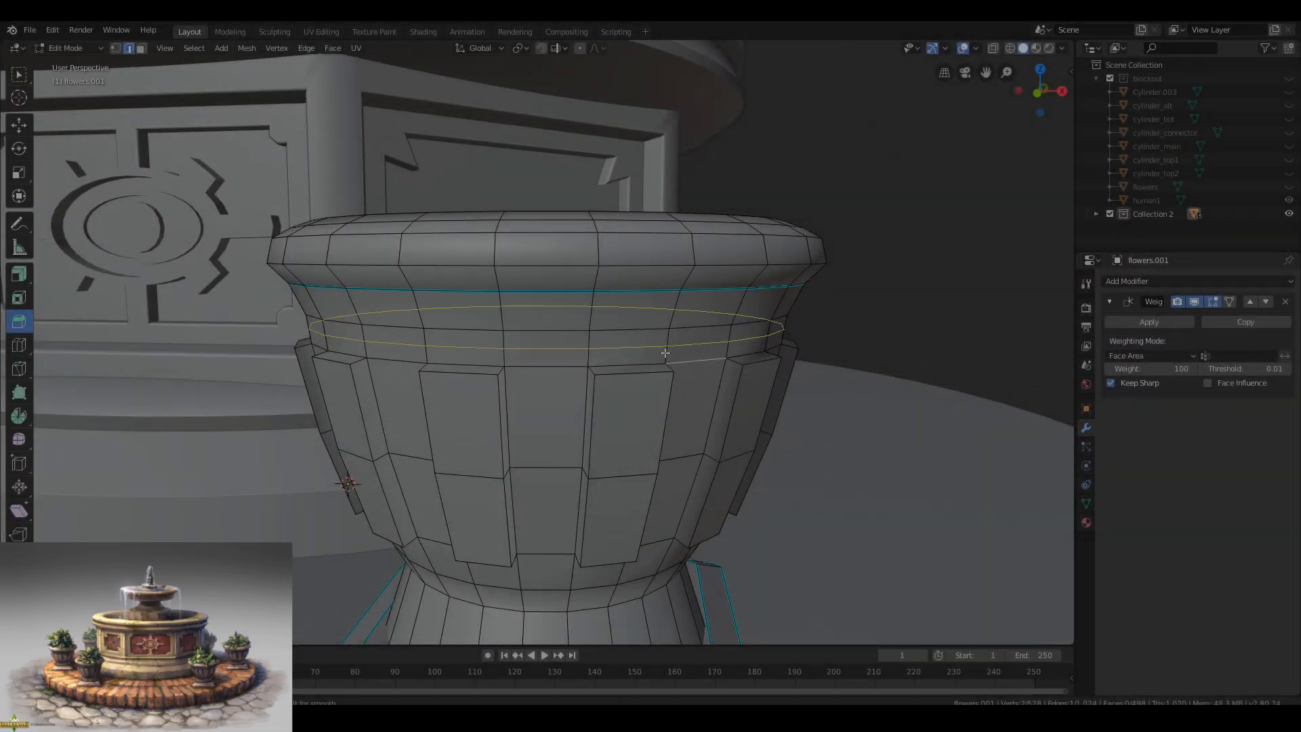
key("Tab")
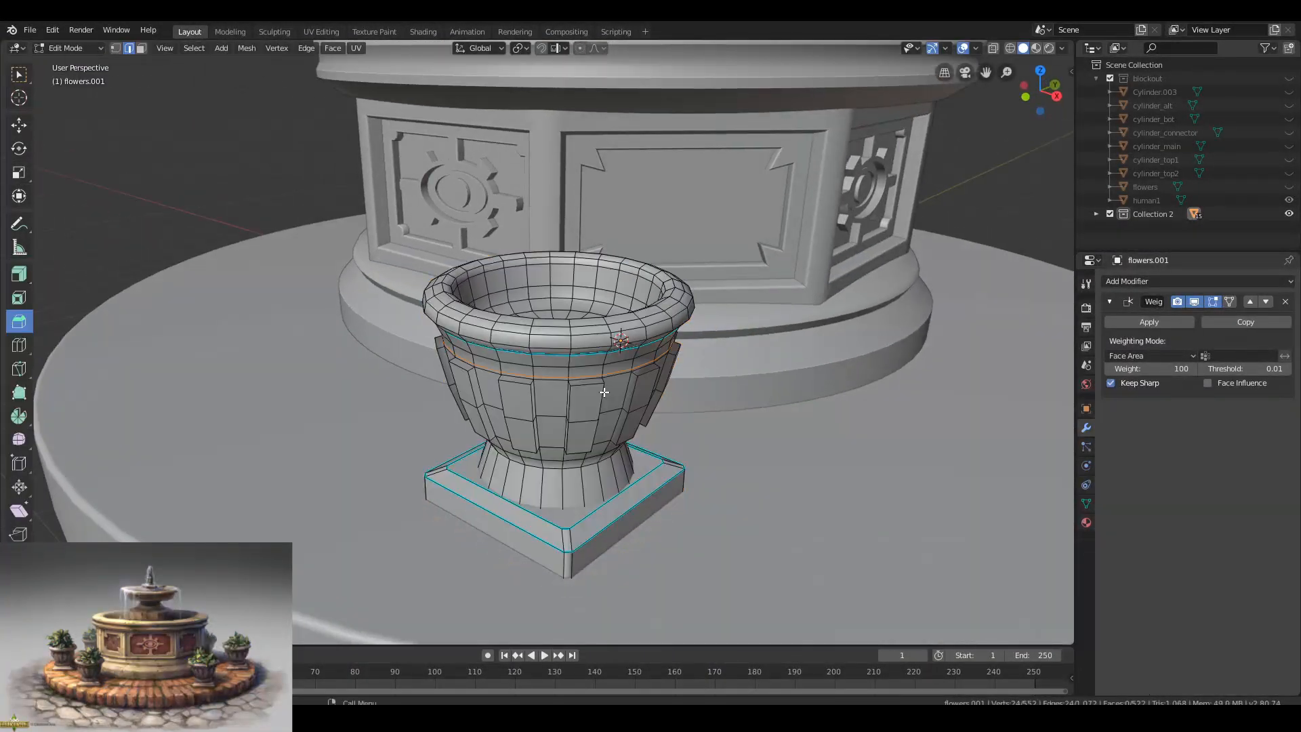
Add an edge loop around the pot's body just below the raised side panels.
scroll(606, 348, "up", 2)
middle_click_drag(604, 392, 556, 424)
left_click(765, 339)
key("Tab")
scroll(636, 369, "down", 2)
scroll(588, 390, "down", 3)
key("Tab")
scroll(588, 394, "up", 5)
key("Tab")
scroll(569, 400, "down", 4)
scroll(587, 441, "up", 4)
key("Tab")
key("ctrl+r")
left_click(579, 444)
left_click(581, 431)
key("Tab")
Examine the shading and topology of the raised side panels in both shaded and mesh view.
middle_click_drag(581, 380, 597, 334)
scroll(571, 408, "down", 6)
scroll(558, 392, "up", 8)
key("Tab")
scroll(597, 334, "up", 2)
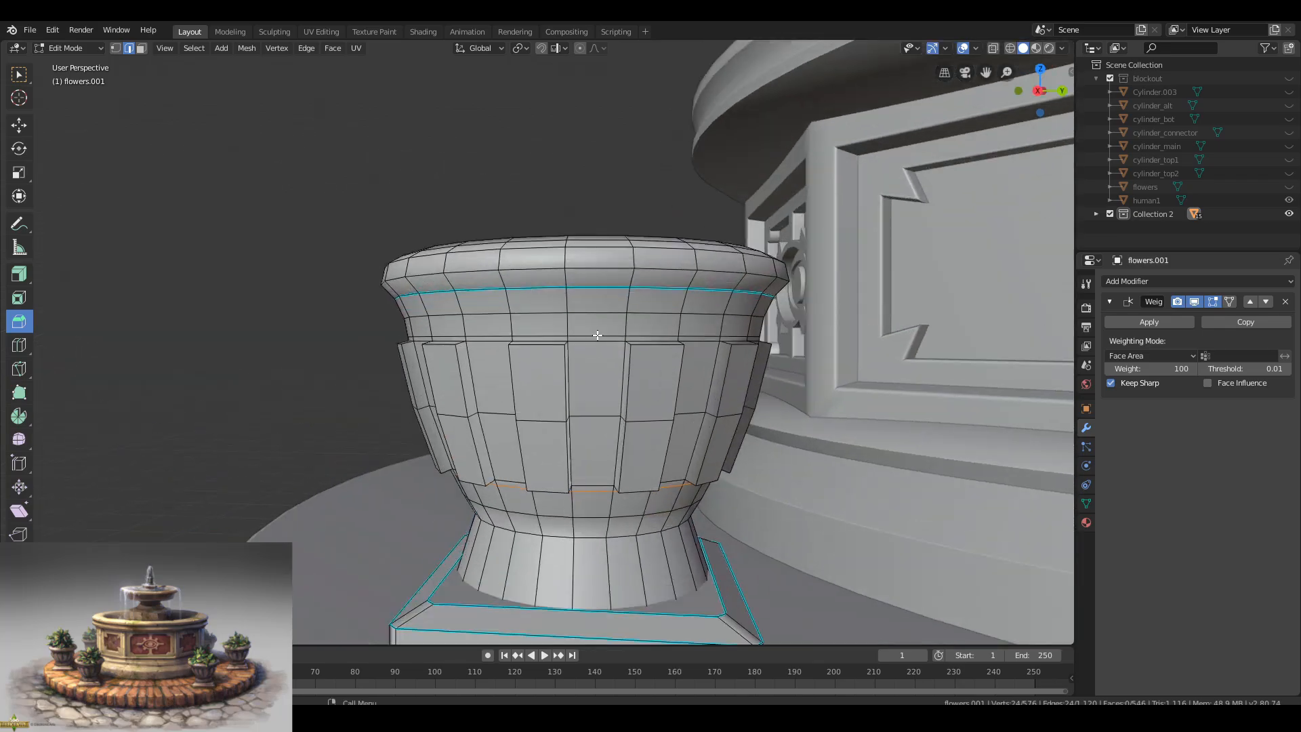
key("Tab")
key("Tab")
middle_click_drag(494, 342, 593, 354)
key("Tab")
key("Tab")
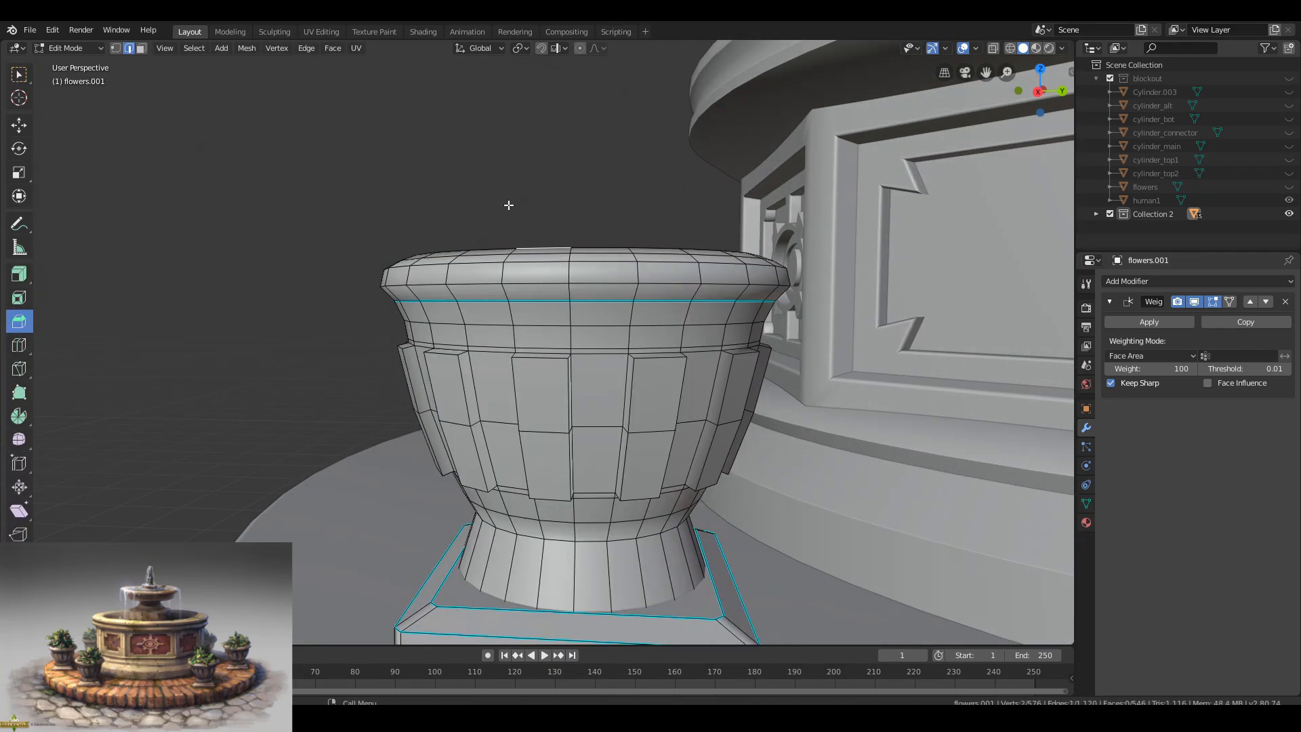
key("Tab")
Apply the pot's Weighted Normal modifier permanently and reselect the pot.
middle_click_drag(508, 205, 620, 279)
scroll(620, 278, "down", 10)
middle_click_drag(509, 305, 550, 256)
left_click(1149, 322)
left_click(669, 279)
left_click(538, 347)
middle_click_drag(670, 280, 703, 354)
From the top view, duplicate the pot and rotate the copy 180° about Z to the opposite side of the fountain.
key("KP_7")
middle_click_drag(512, 212, 574, 255, "shift")
key("shift+d")
right_click(721, 249)
key("r")
key("z")
key("1")
key("8")
key("0")
key("Return")
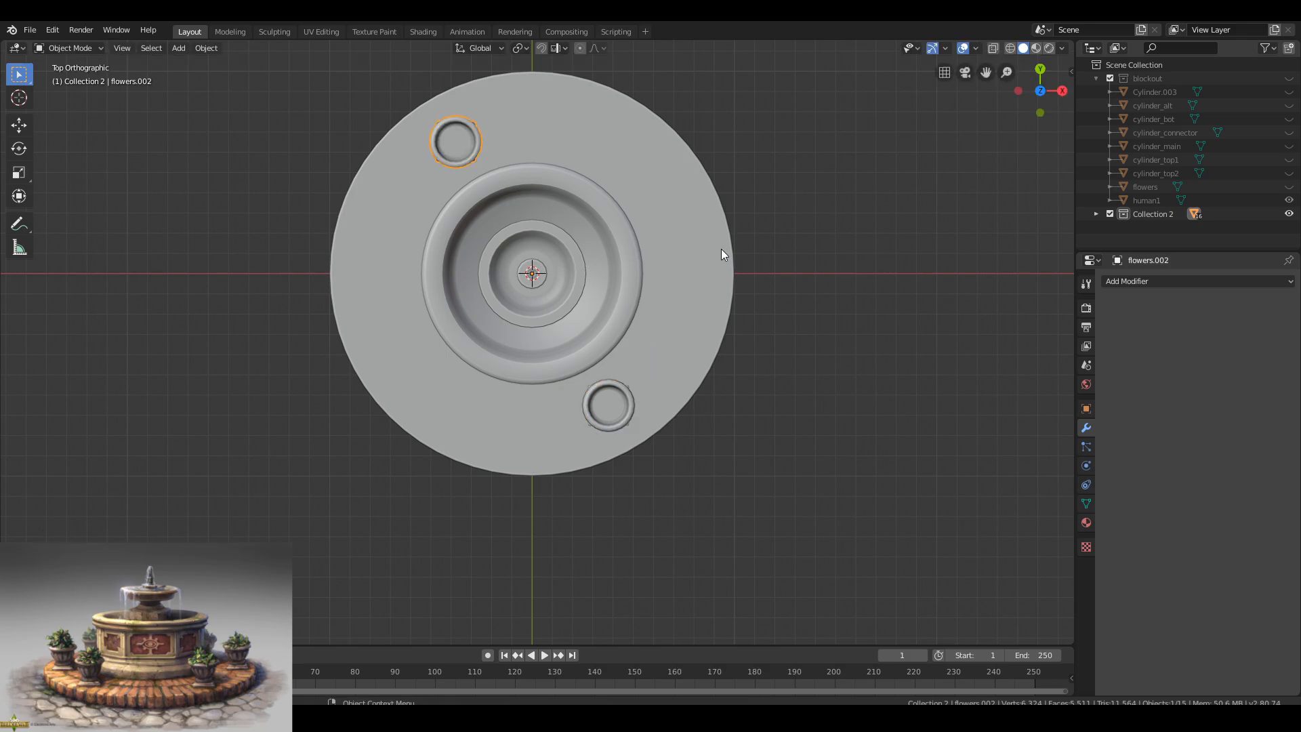
Duplicate the opposing pots and rotate the copies about Z so that six pots surround the fountain.
key("r")
key("z")
key("9")
key("0")
right_click(791, 328)
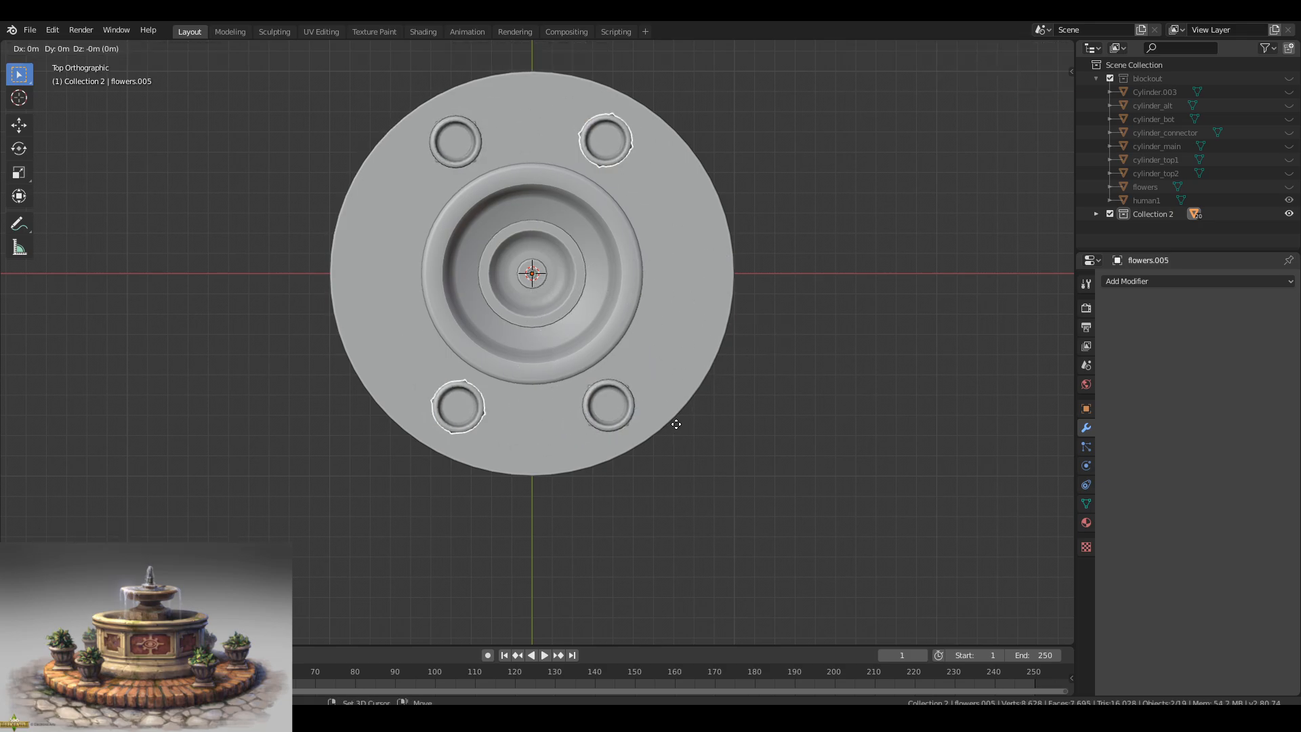
left_click(482, 447)
middle_click_drag(482, 448, 584, 380)
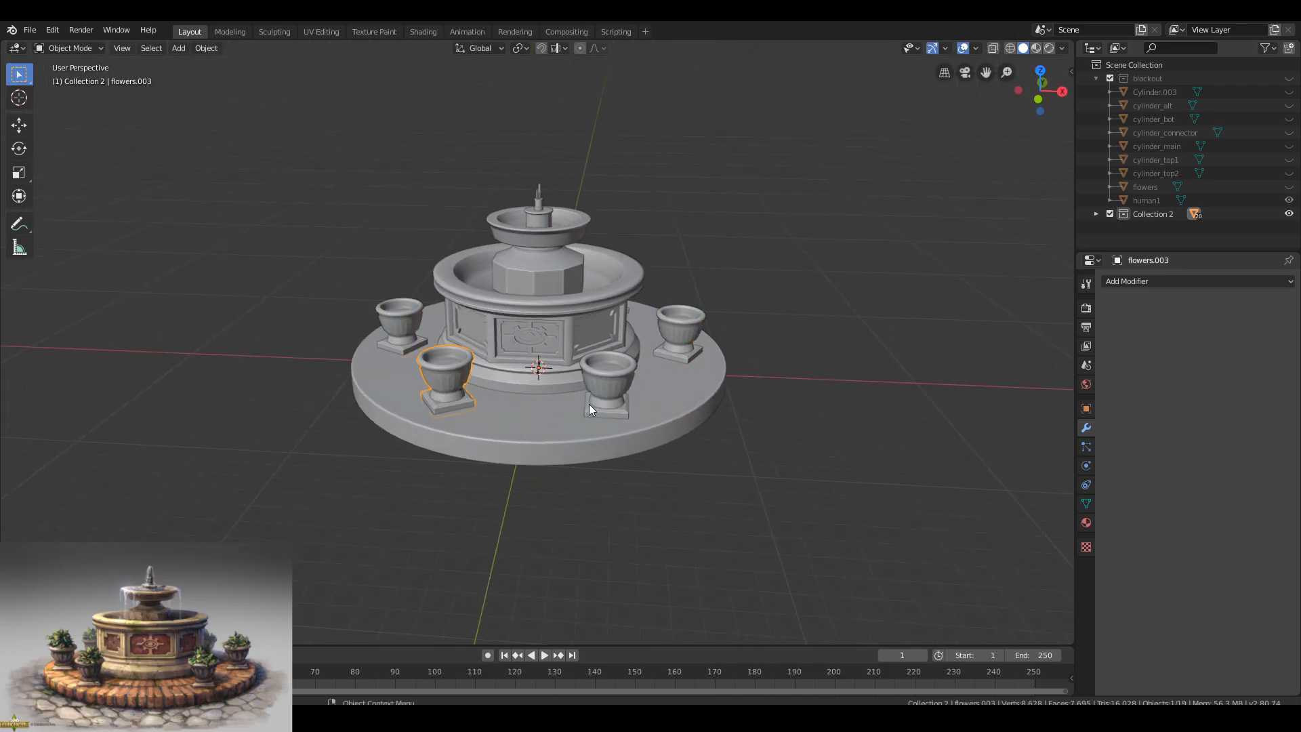
Delete the duplicated pots around the fountain, keeping only the original.
key("t")
middle_click_drag(912, 229, 556, 467)
key("Delete")
left_click(438, 289)
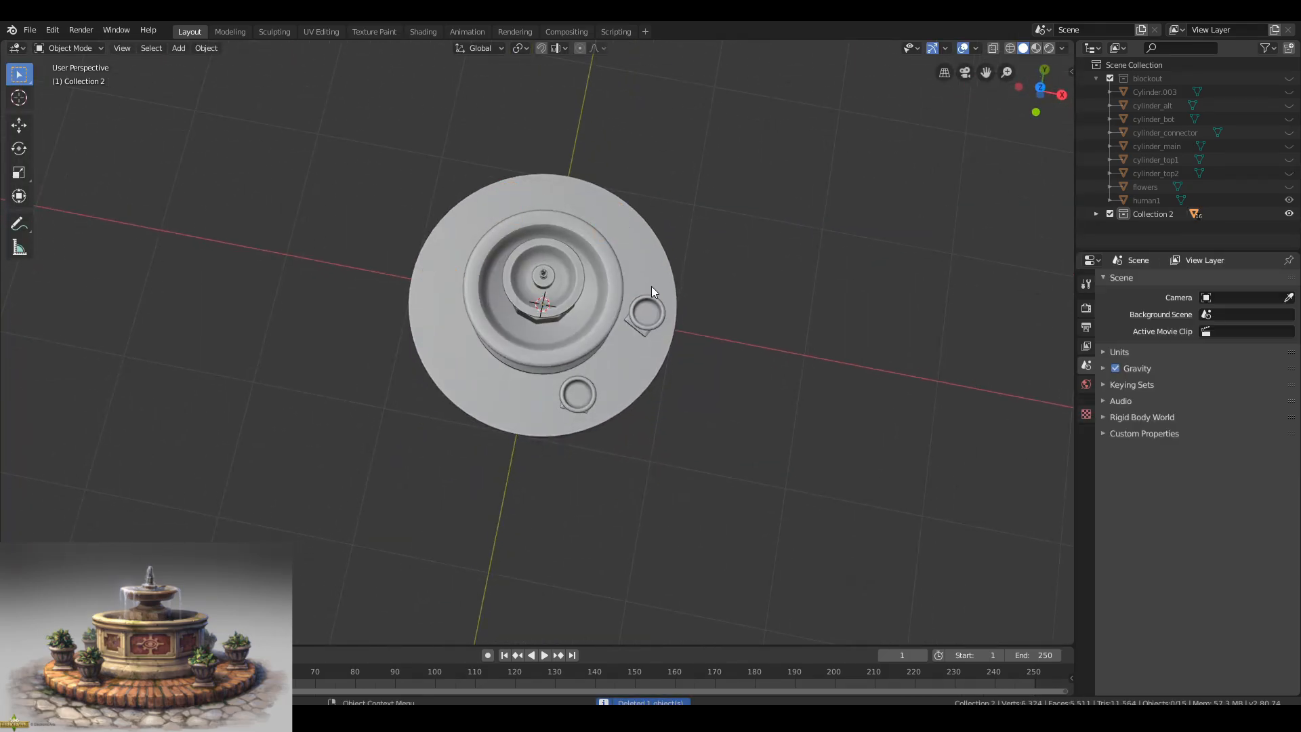
Select the remaining pot and apply its object transform.
middle_click_drag(578, 397, 629, 332)
left_click(628, 331)
key("ctrl+a")
left_click(629, 331)
key("KP_Decimal")
Raise the bottom of the pot's square base along Z to make the base thinner.
scroll(651, 352, "down", 4)
key("Tab")
left_click(992, 52)
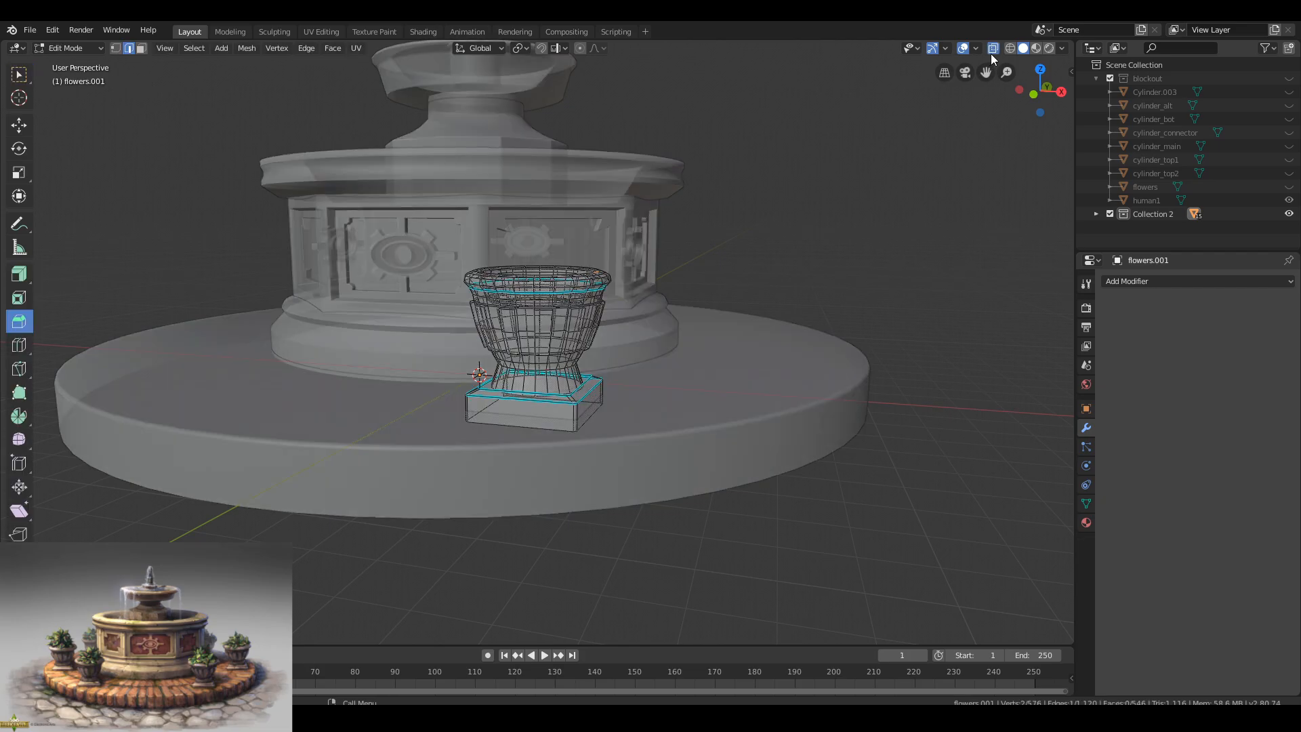
left_click(993, 48)
key("g")
key("z")
key("Tab")
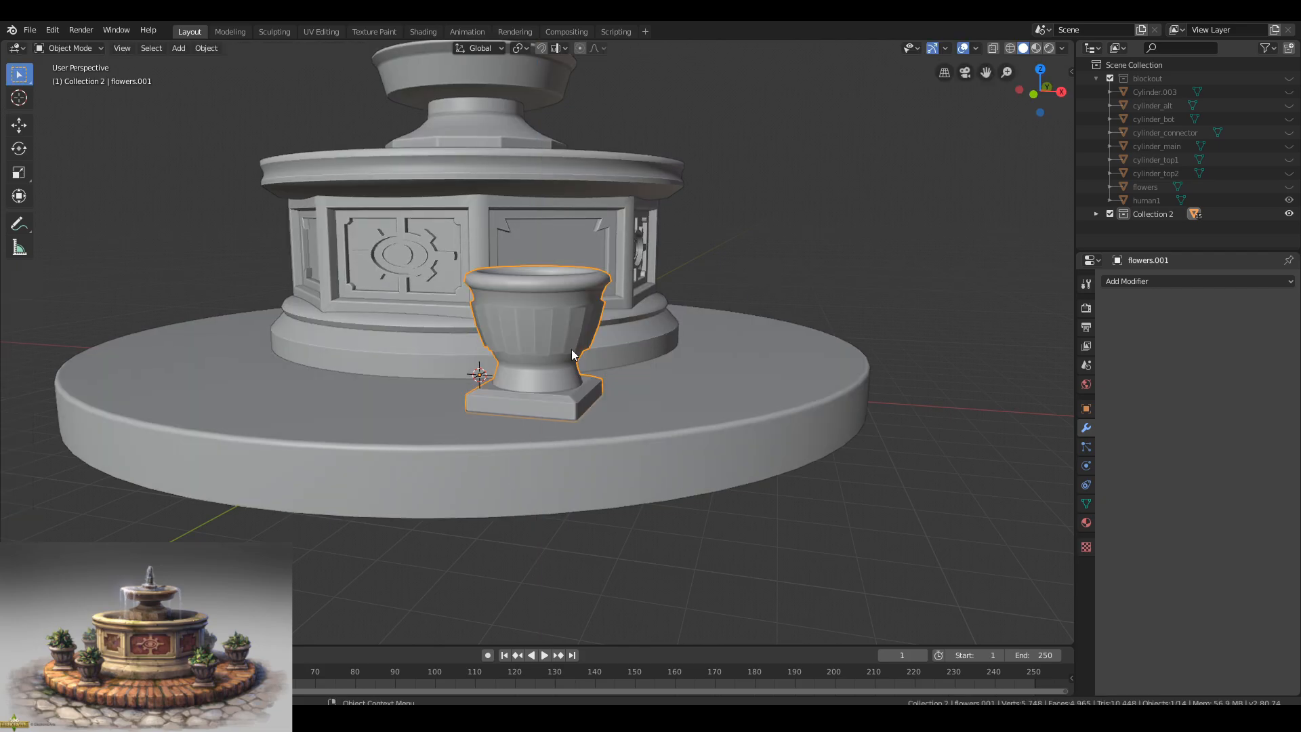
middle_click_drag(771, 272, 756, 203)
Switch to the UV Editing workspace, assign the existing trimsheet material to the pot and select all its faces.
left_click(322, 32)
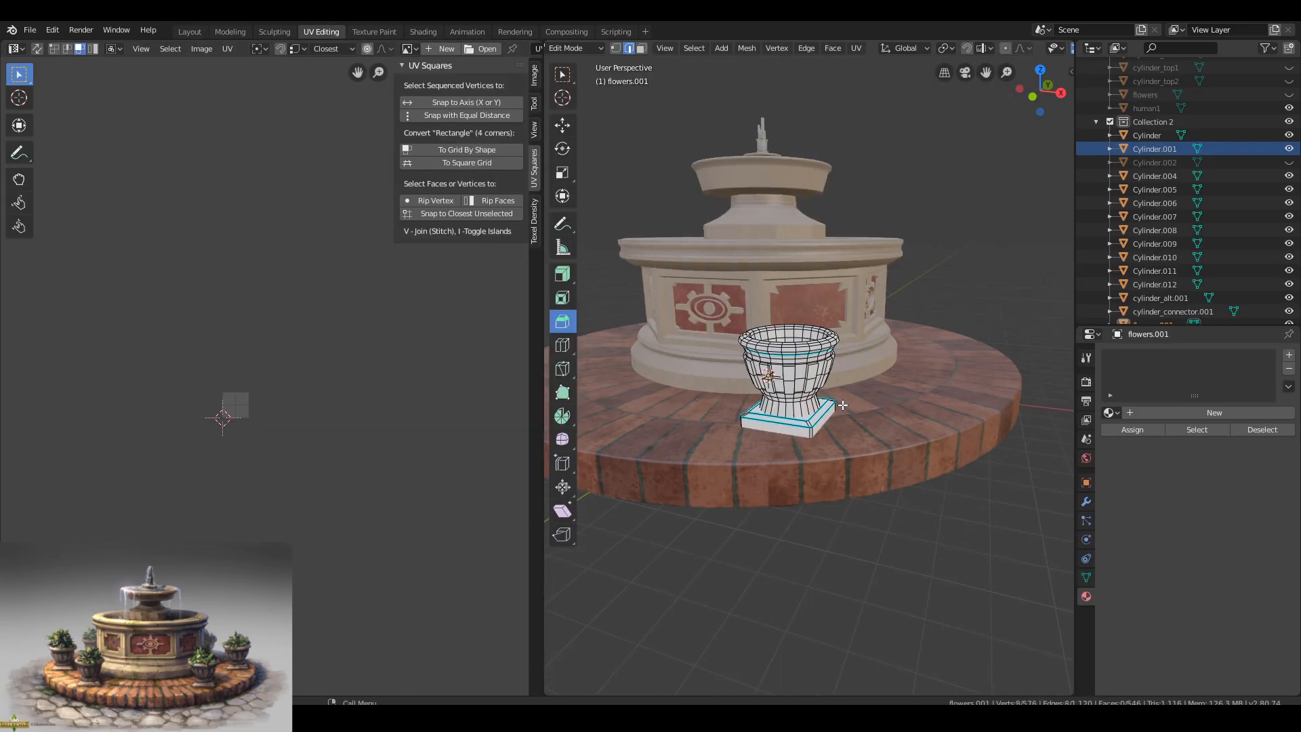
middle_click_drag(808, 406, 825, 400)
key("Tab")
key("3")
key("a")
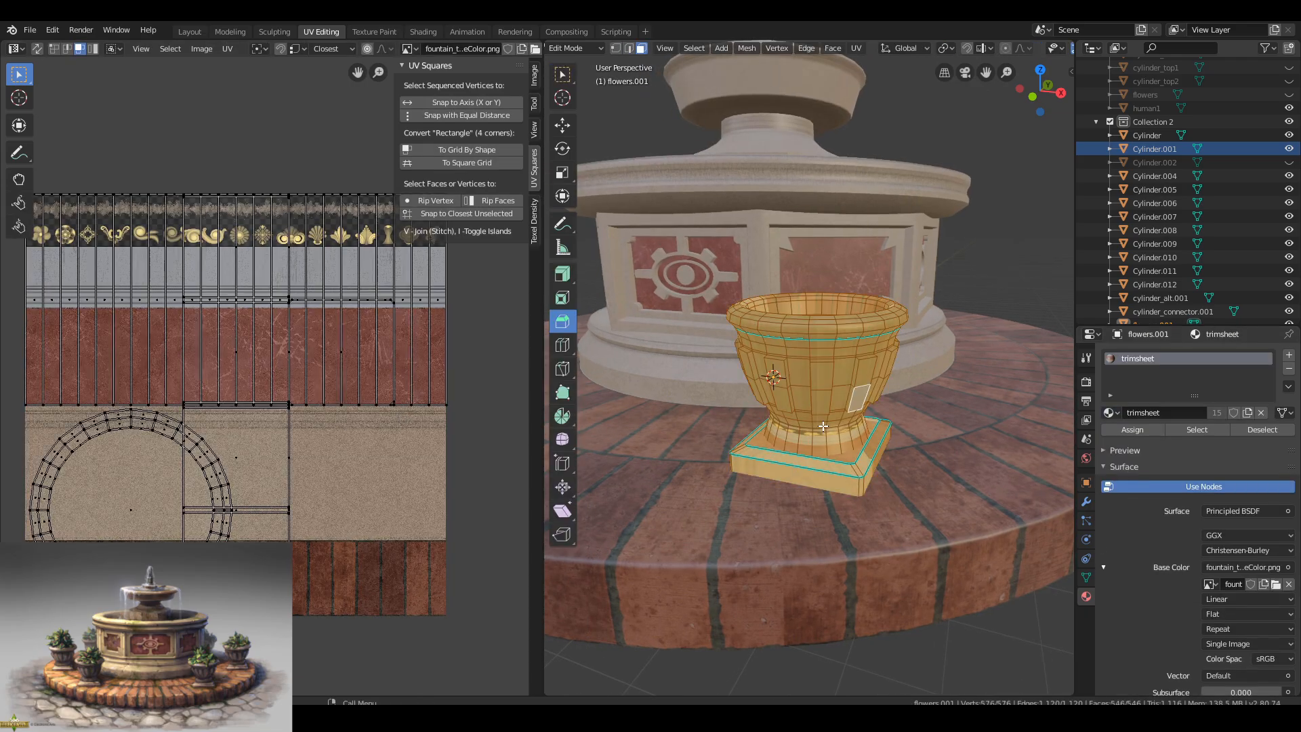
Unwrap the whole pot and move its UV islands above the trim sheet texture.
key("a")
scroll(345, 465, "down", 2)
key("g")
left_click(285, 157)
scroll(827, 451, "up", 2)
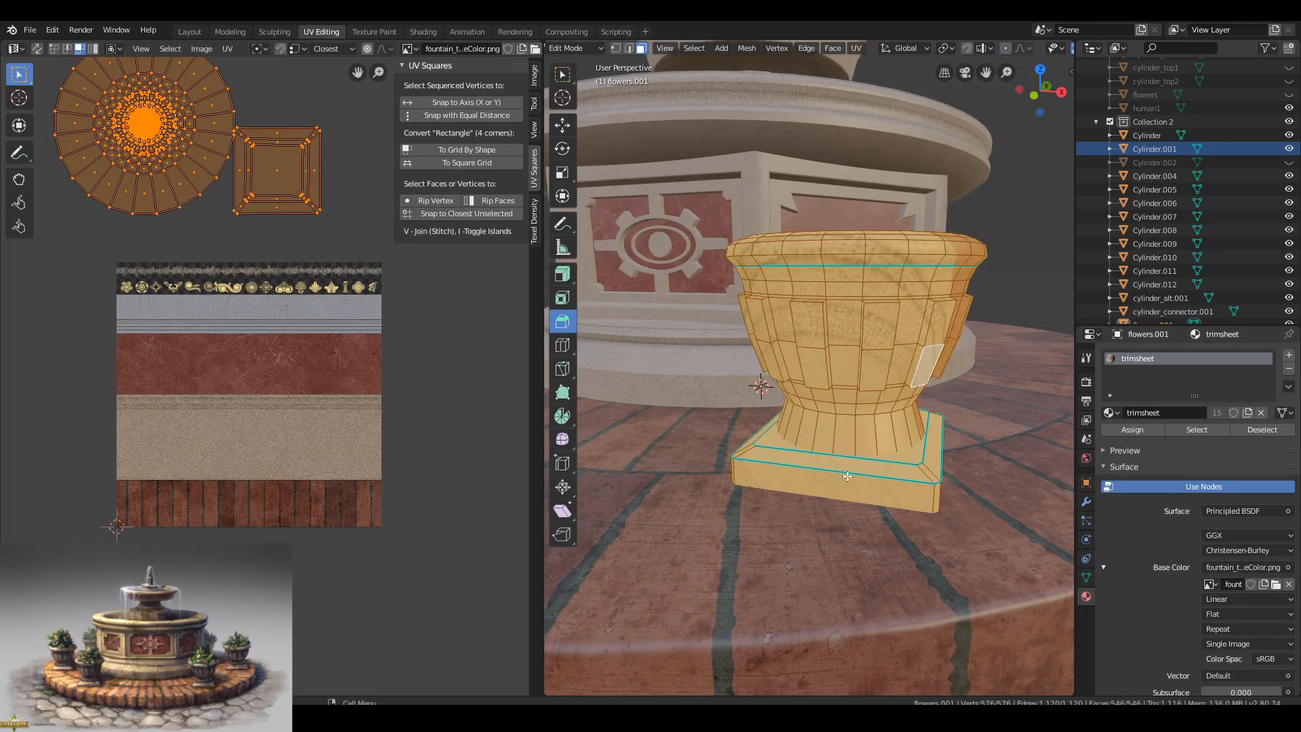
Mark the square base's bottom edge loop and its upper inner edge loop as seams.
key("2")
left_click(798, 496, "alt")
key("ctrl+e")
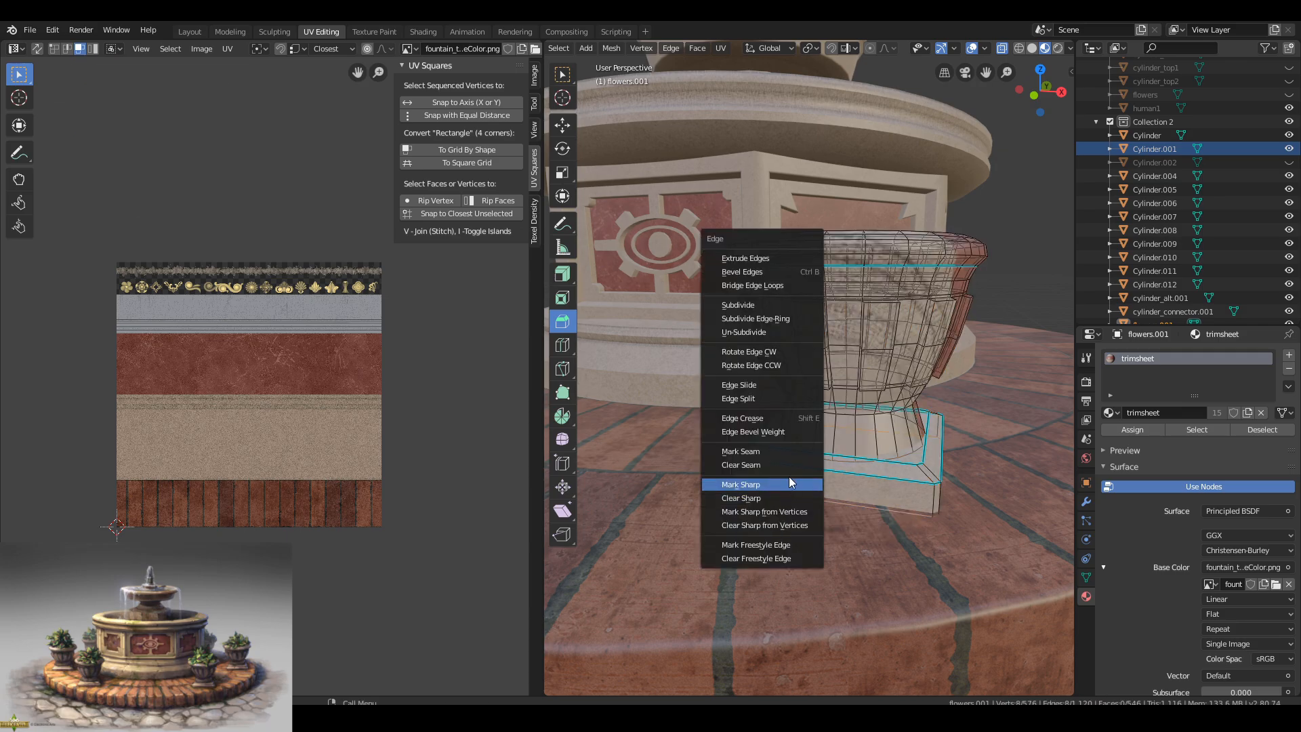
left_click(771, 449)
Raise the bottom edge loop of the pot's neck inside the base by 0.0388 m along Z.
left_click(780, 449)
middle_click_drag(780, 449, 887, 431)
left_click(973, 309)
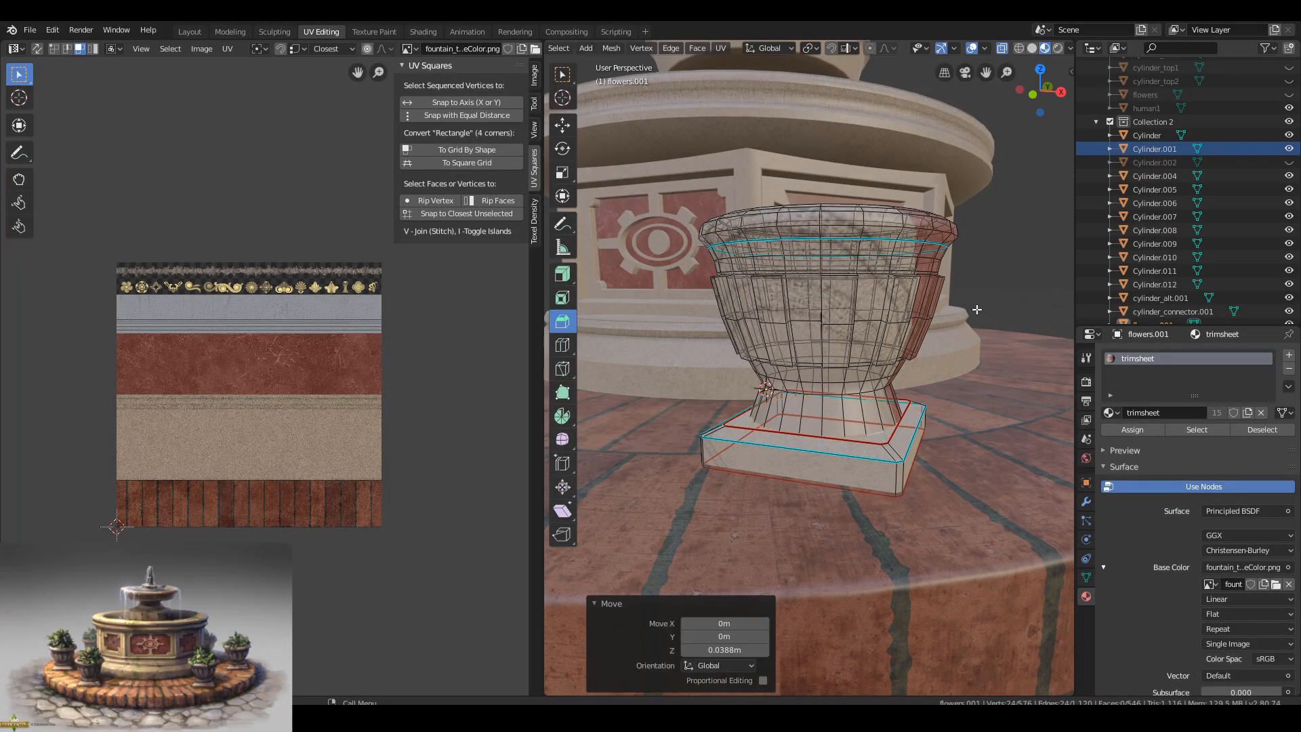
scroll(906, 393, "up", 2)
key("alt+z")
scroll(862, 412, "up", 2)
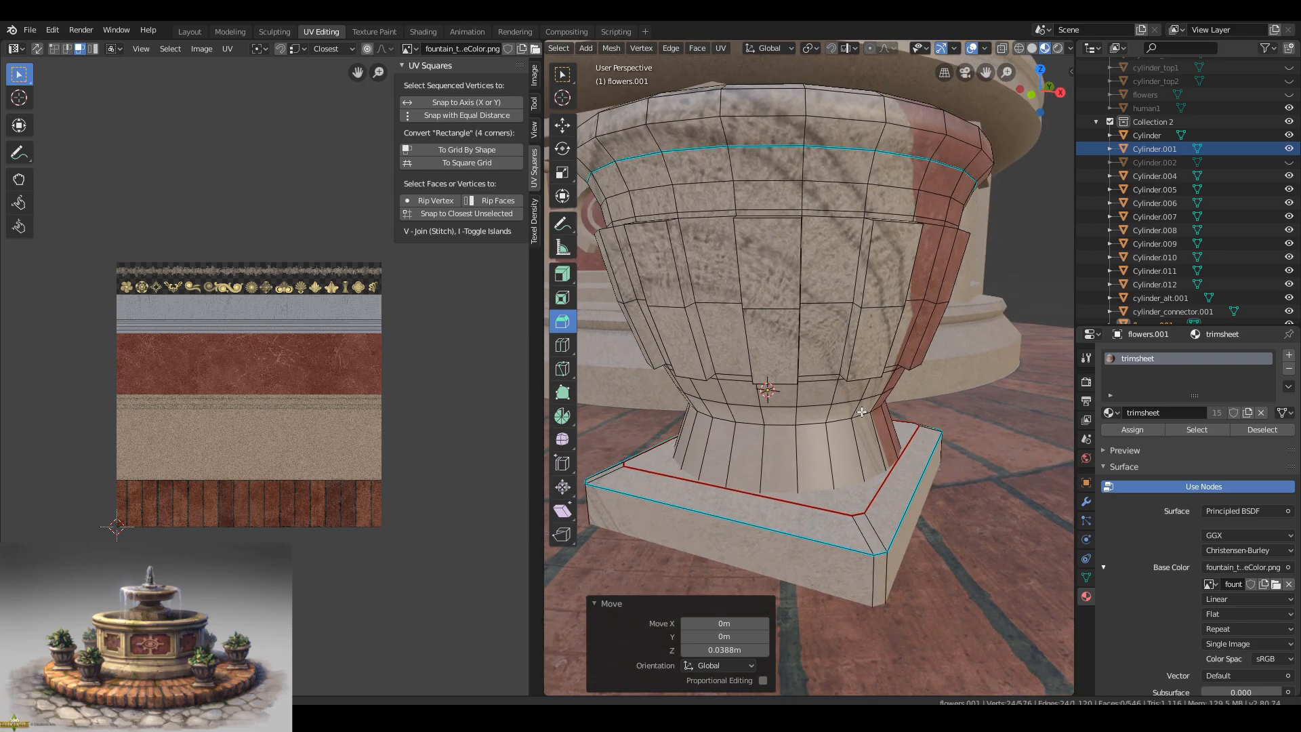
Mark the edge loop where the pot's body meets its neck as a seam.
left_click(832, 420, "alt")
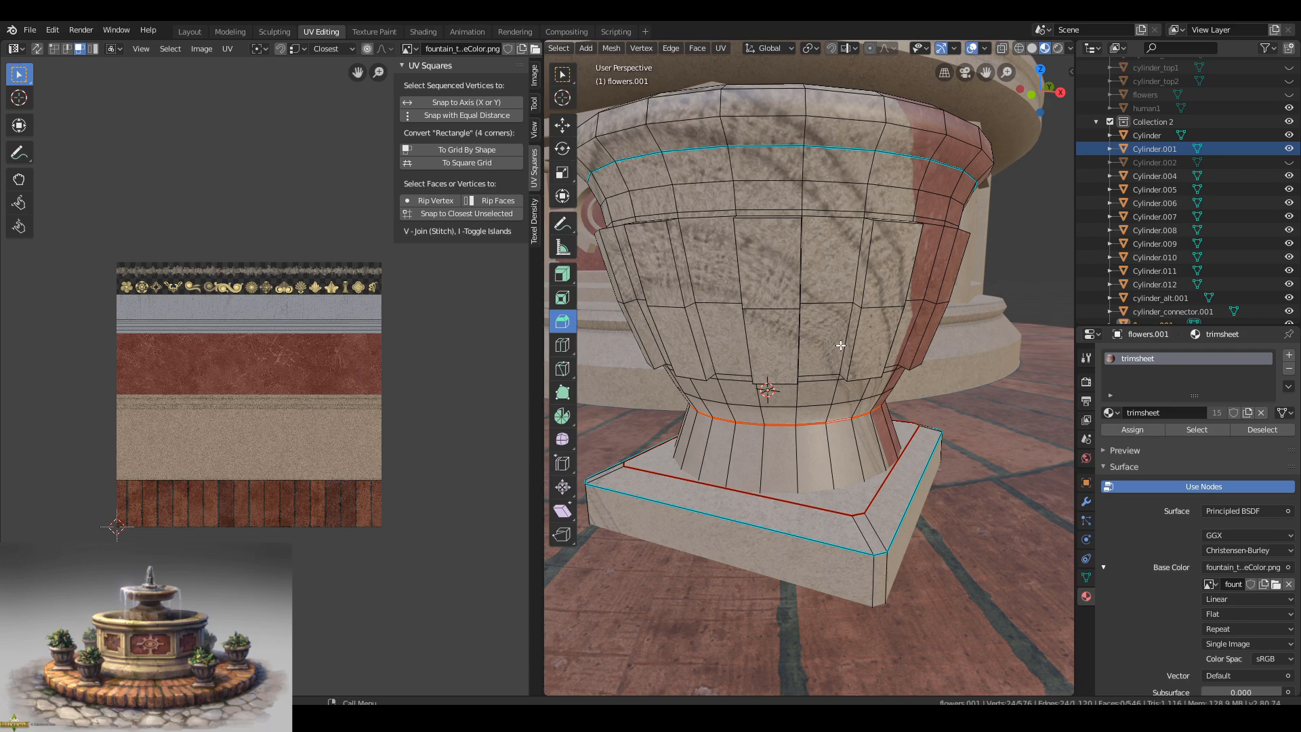
scroll(841, 345, "down", 2)
middle_click_drag(841, 346, 828, 343)
Mark the edge loop directly beneath the pot's outer rim as a seam.
left_click(773, 294, "alt")
key("ctrl+e")
left_click(770, 295)
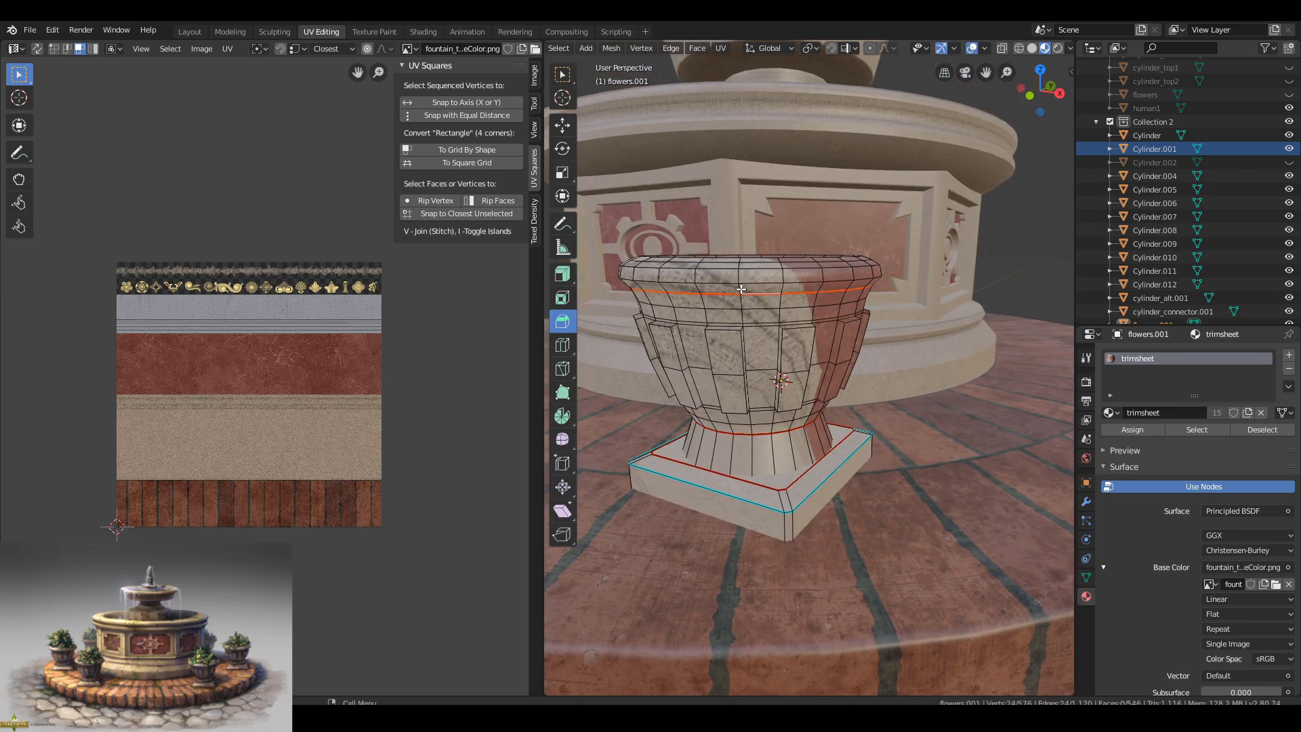
key("ctrl+e")
left_click(749, 341)
left_click(754, 284, "alt")
key("ctrl+e")
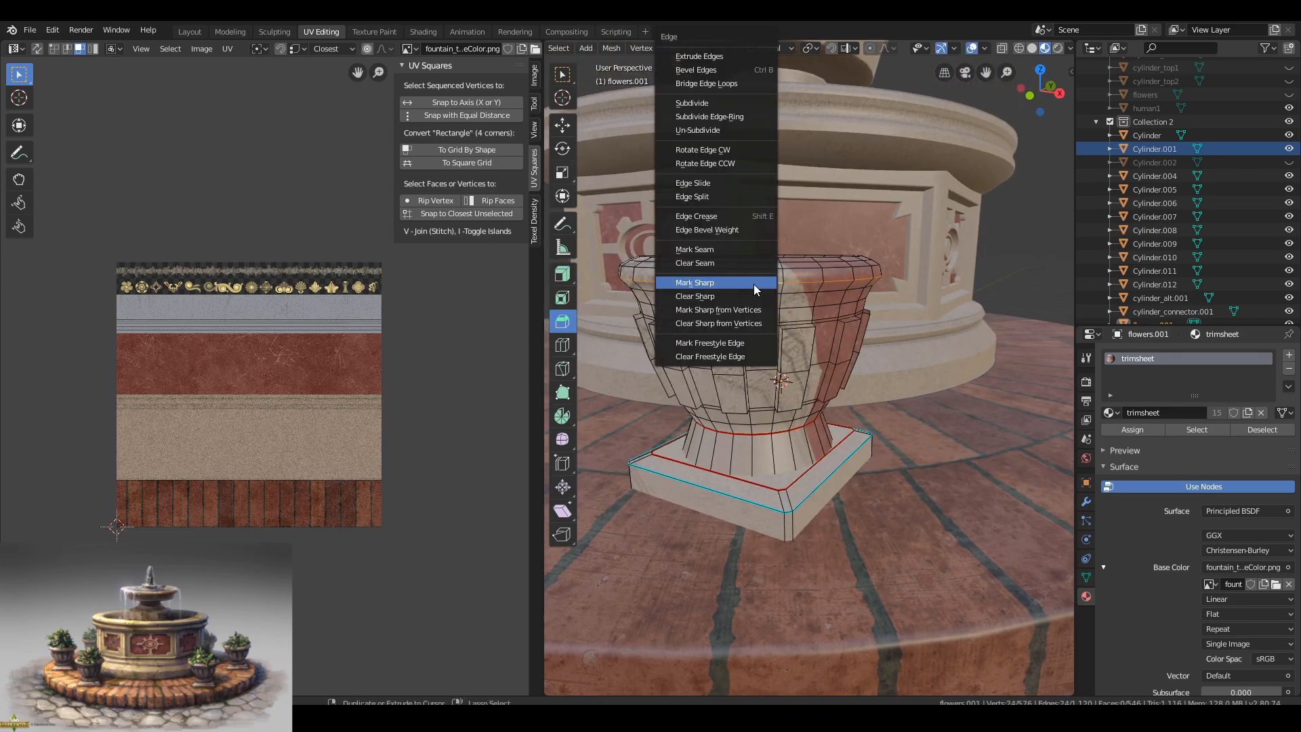
left_click(754, 282)
key("Tab")
middle_click_drag(781, 302, 784, 304)
key("Tab")
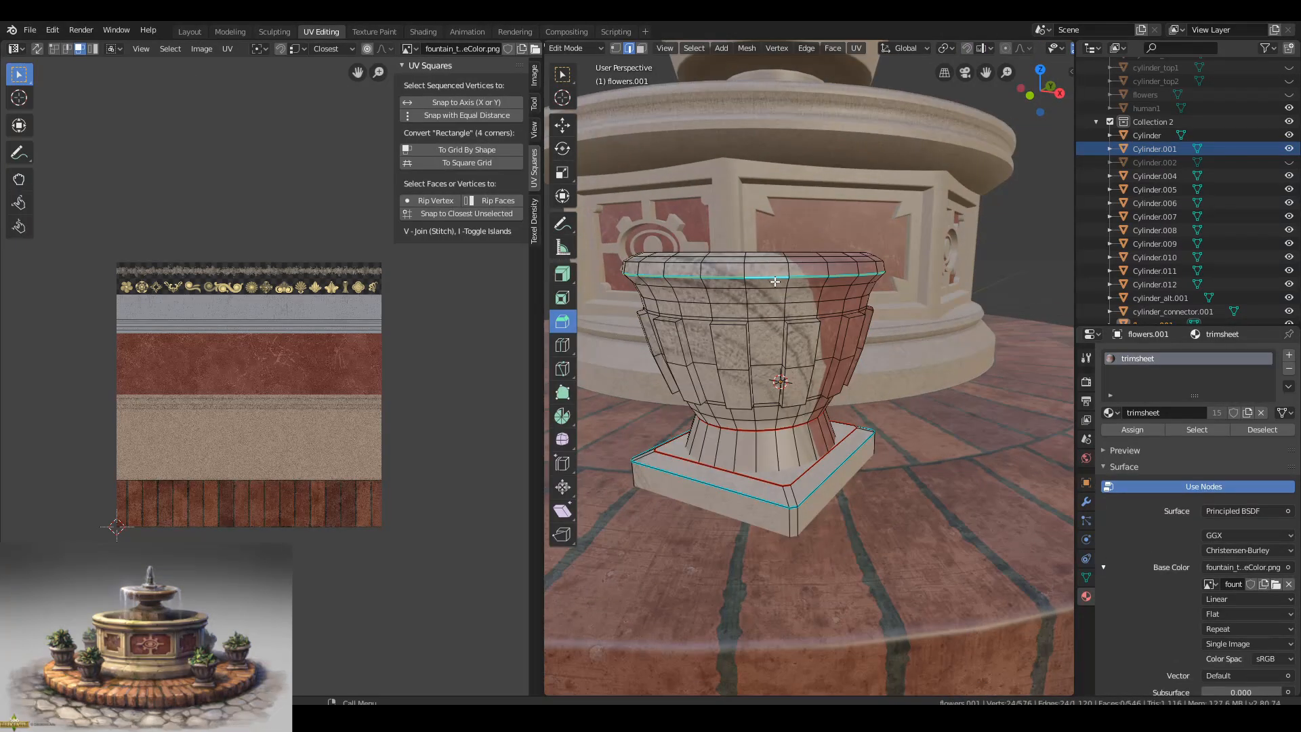
key("ctrl+e")
left_click(766, 251)
Mark the edge loops on the inner side of the pot's rim as seams.
middle_click_drag(766, 258, 767, 310)
left_click(627, 370, "alt")
key("ctrl+e")
left_click(627, 369)
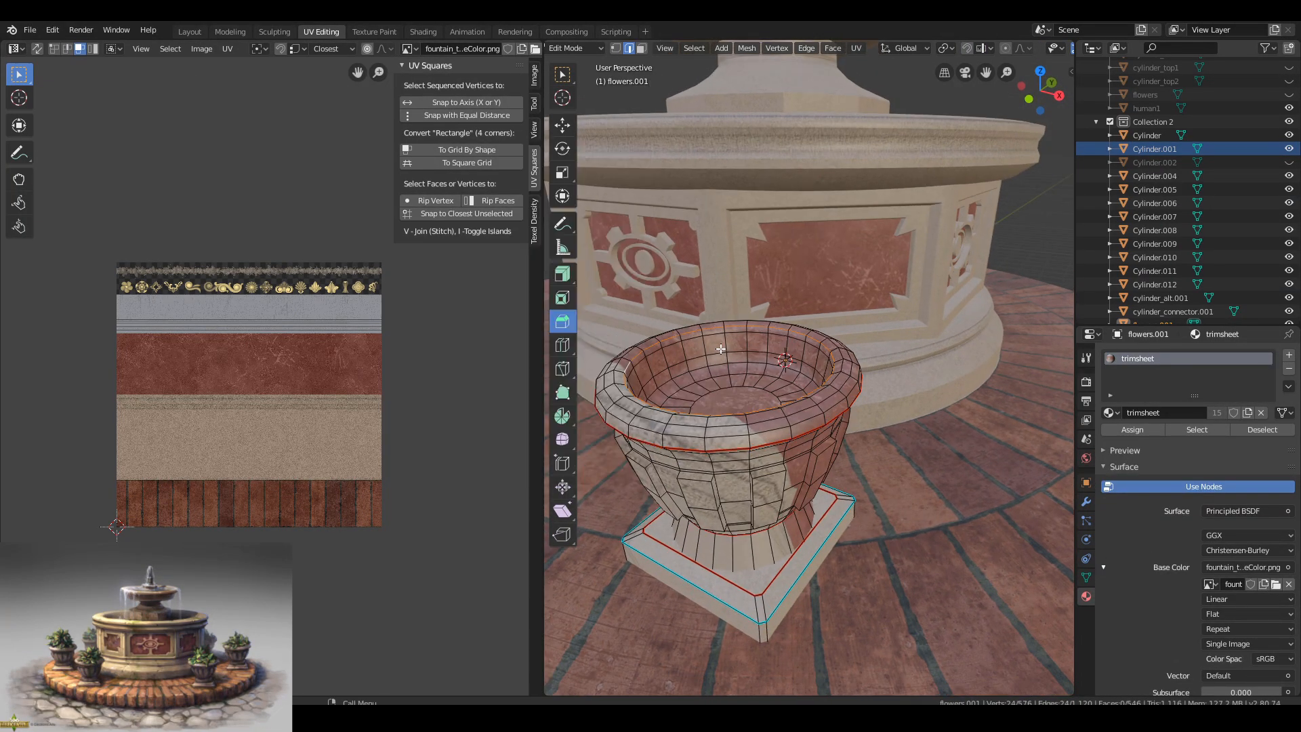
left_click(795, 341, "alt")
key("ctrl+e")
left_click(796, 341)
mouse_move(783, 368)
middle_mouse_down()
mouse_move(806, 353)
mouse_move(799, 366)
middle_mouse_up()
key("ctrl+e")
left_click(792, 366)
key("Tab")
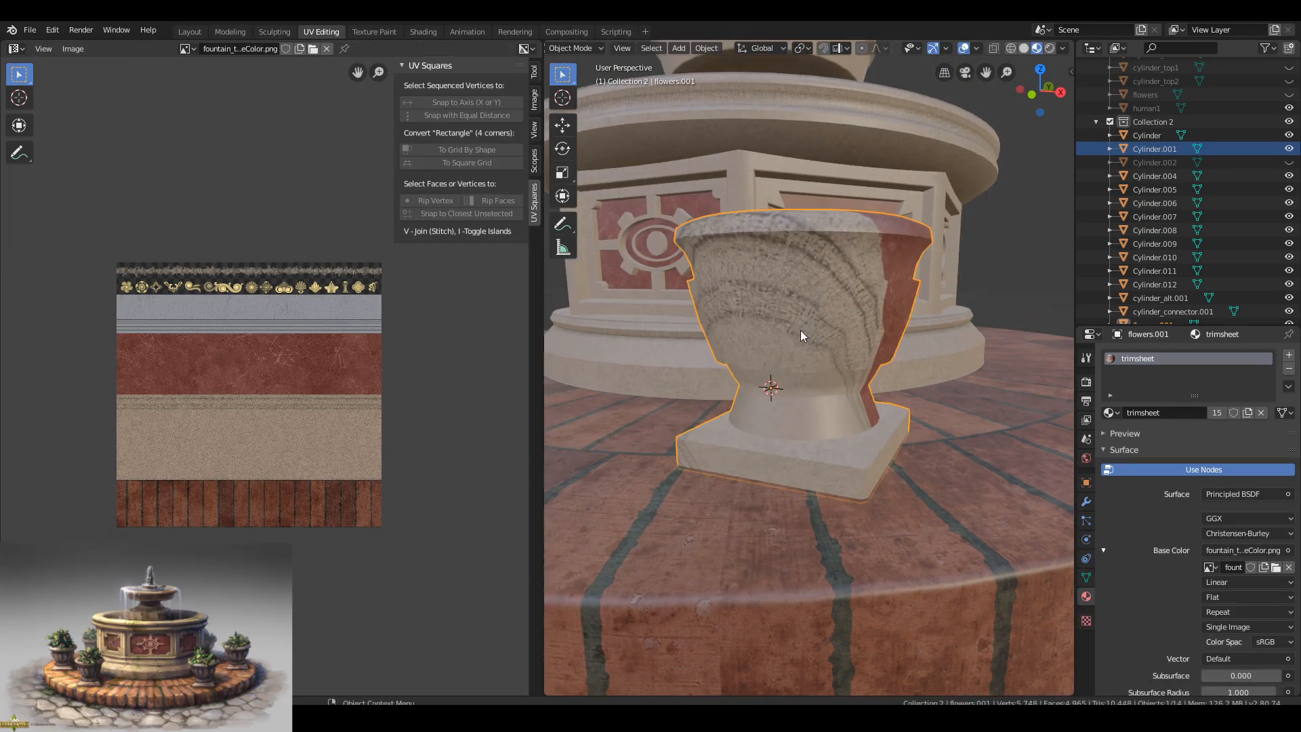
Select the pot's outer body up to its seams, unwrap it and straighten the UVs with To Grid By Shape.
key("Tab")
key("3")
left_click(802, 306)
key("l")
key("u")
left_click(802, 308)
left_click(466, 149)
Move and scale the outer body's UVs to fit the beige stone strip of the trim sheet.
key("g")
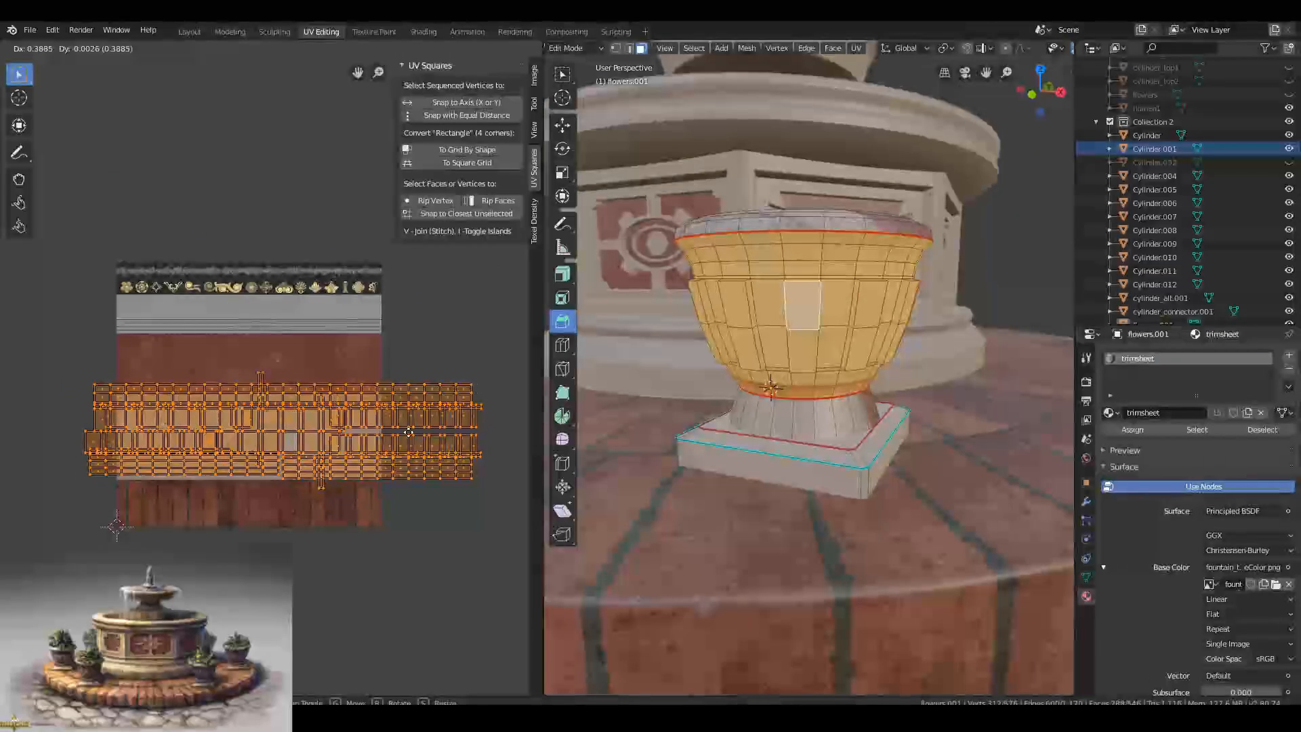
left_click(434, 435)
key("s")
left_click(410, 436)
key("g")
left_click(377, 435)
Examine the stone texture on the pot's body from different angles and distances.
key("Tab")
mouse_move(876, 328)
middle_mouse_down()
mouse_move(883, 344)
mouse_move(881, 324)
mouse_move(859, 340)
middle_mouse_up()
key("Tab")
scroll(859, 340, "down", 8)
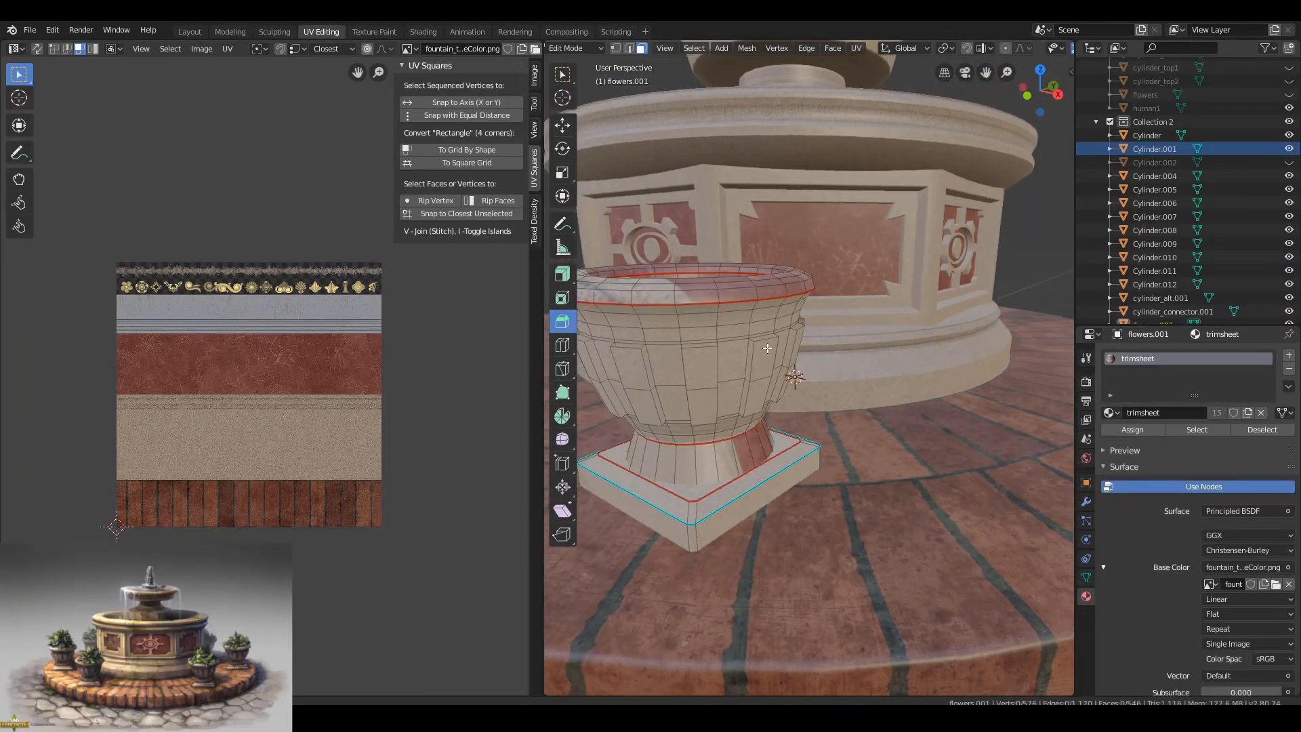
scroll(764, 384, "up", 8)
key("Tab")
key("Tab")
scroll(754, 398, "up", 2)
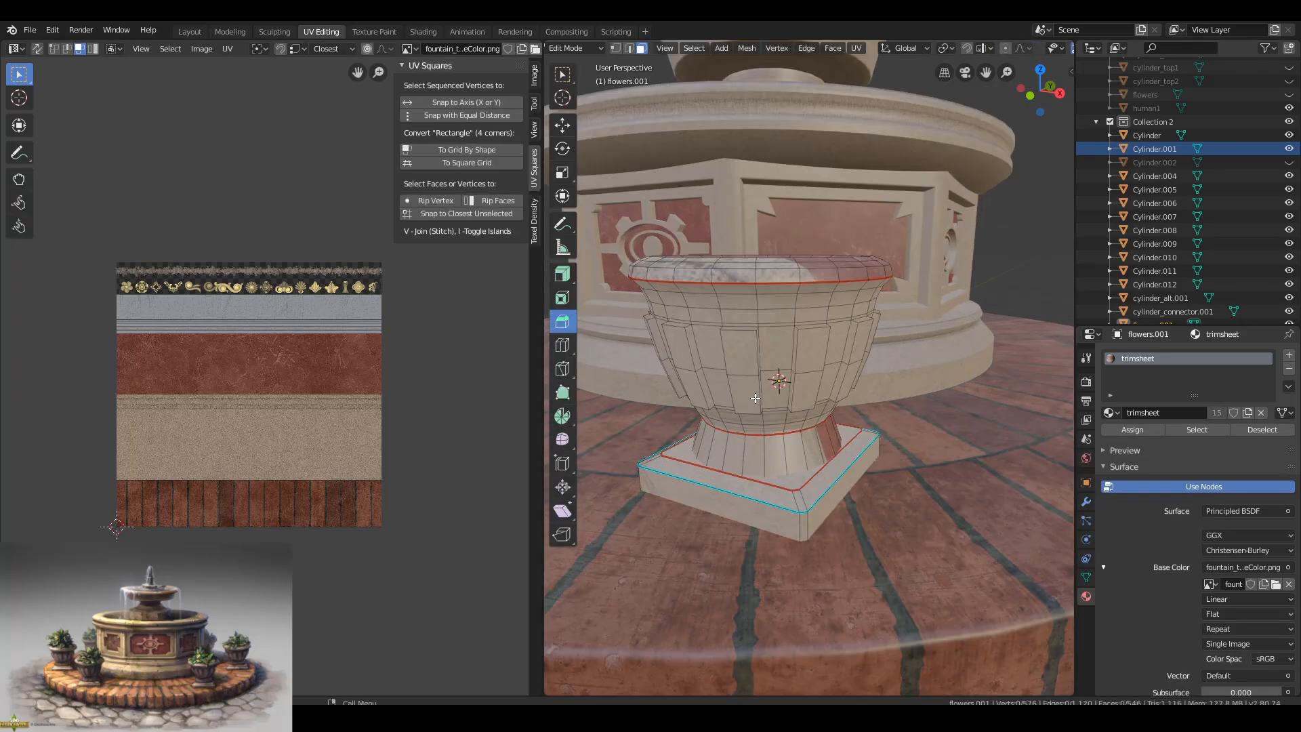
key("Tab")
scroll(755, 398, "down", 5)
middle_click_drag(766, 399, 792, 360)
Mark the edge loops directly below and above the raised side panels as seams.
key("Tab")
scroll(774, 413, "up", 6)
scroll(792, 359, "down", 3)
scroll(786, 376, "up", 3)
left_click(831, 242)
key("2")
left_click(826, 226, "alt")
key("ctrl+e")
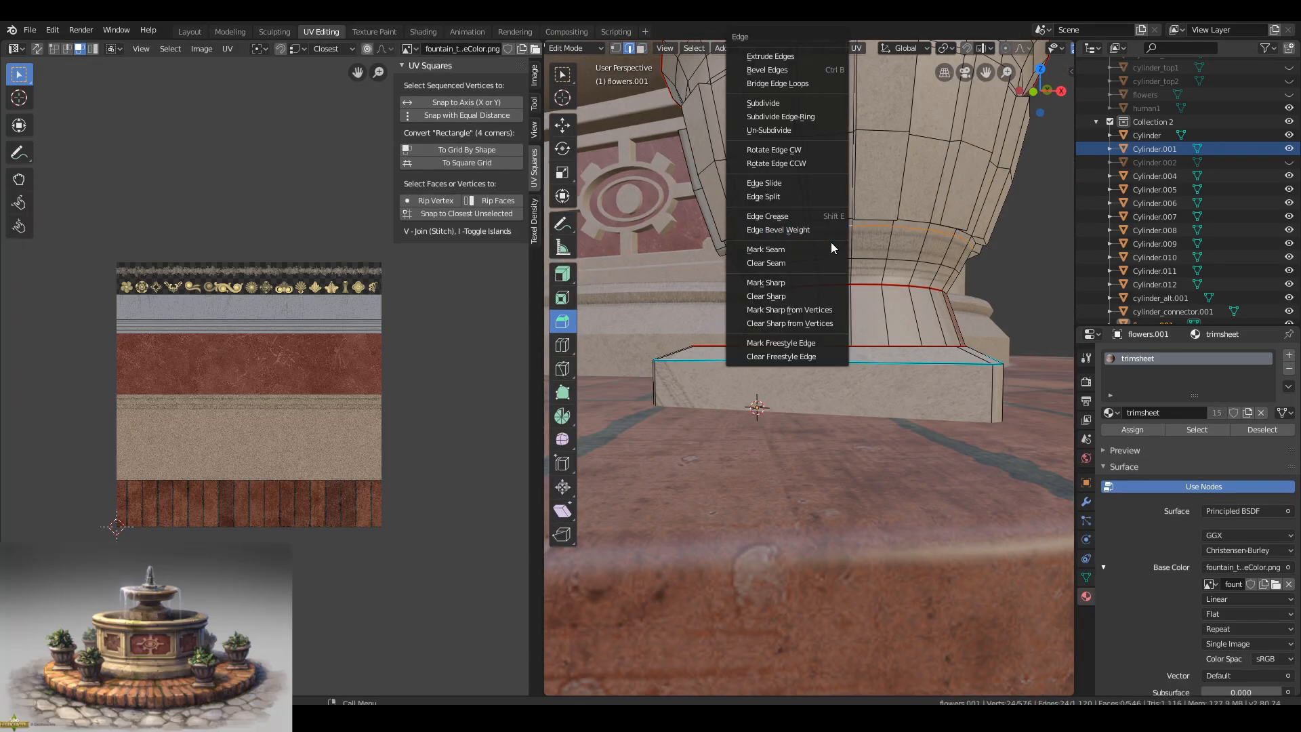
left_click(831, 245)
mouse_move(831, 245)
middle_mouse_down()
mouse_move(883, 252)
mouse_move(843, 262)
middle_mouse_up()
double_click(794, 245)
key("ctrl+e")
left_click(794, 246)
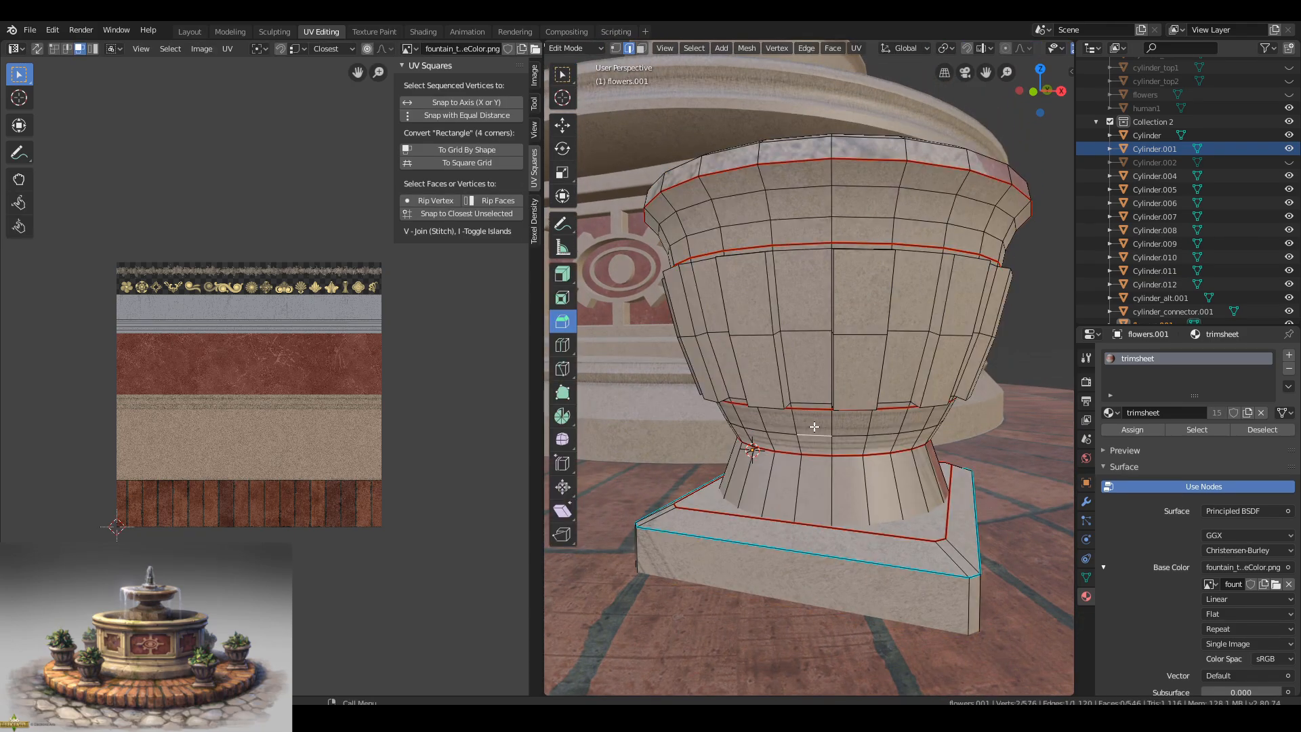
Select the narrow band beneath the raised panels up to its seams and scale its UVs over the beige strip's moulding lines.
key("3")
left_click(813, 423)
key("l")
scroll(285, 406, "up", 9)
middle_click_drag(299, 468, 310, 416)
key("s")
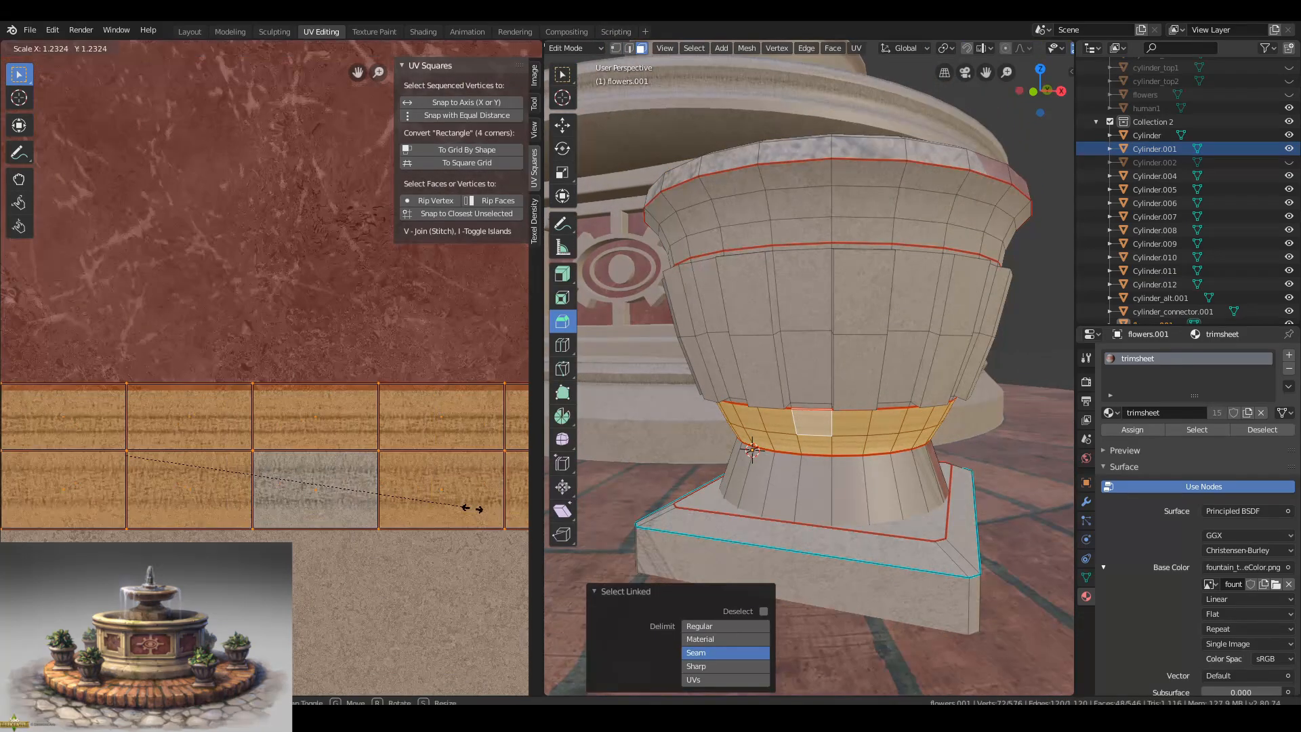
left_click(402, 513)
key("Tab")
scroll(790, 450, "down", 4)
key("Tab")
scroll(805, 369, "up", 3)
scroll(284, 386, "down", 7)
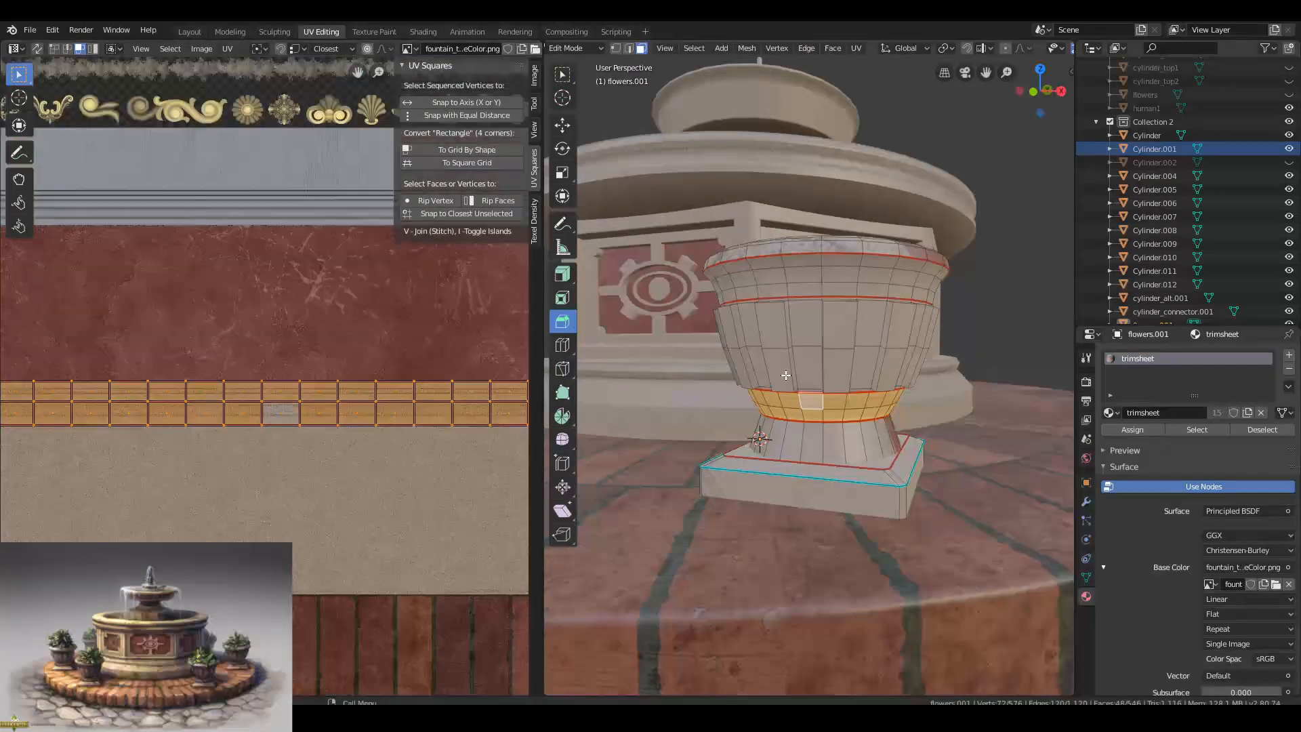
Try to unwrap the pot's whole panel band as one island and straighten its UVs with To Grid By Shape.
left_click(805, 369)
key("l")
scroll(343, 462, "down", 3)
key("u")
left_click(440, 150)
left_click(161, 414)
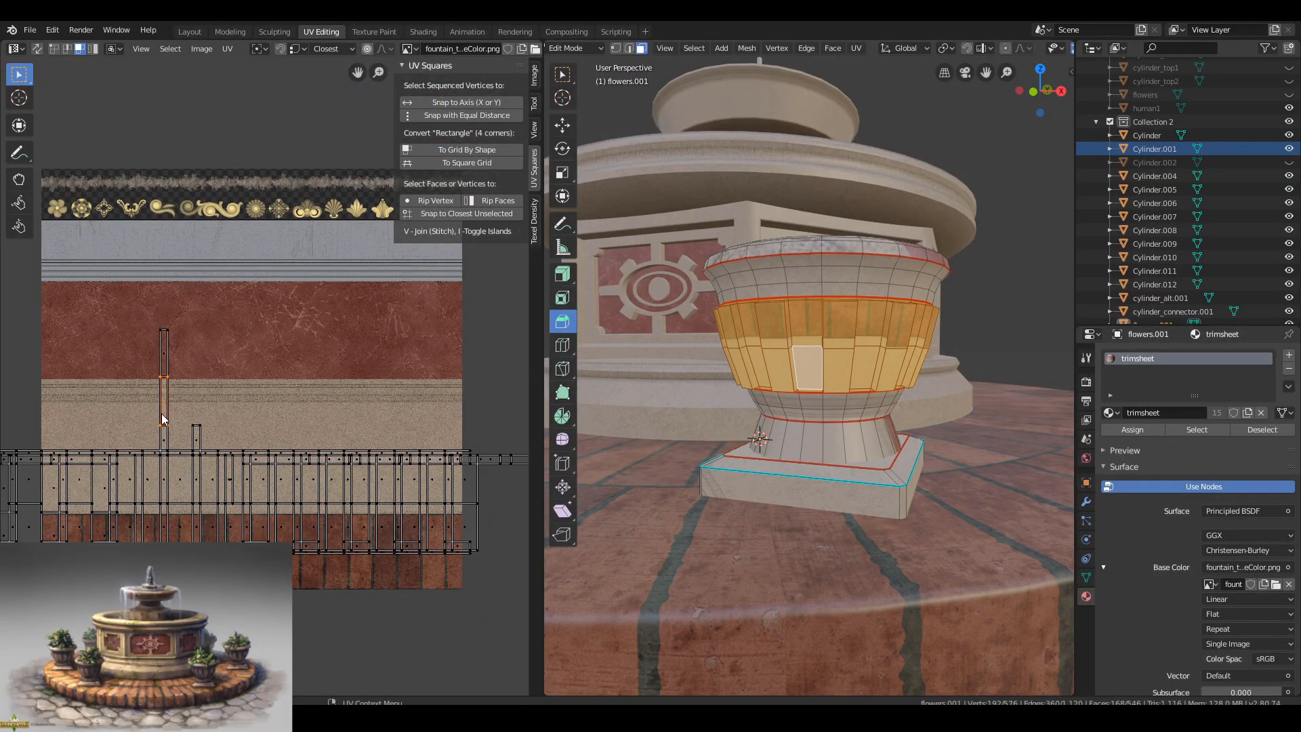
key("l")
left_click(161, 426)
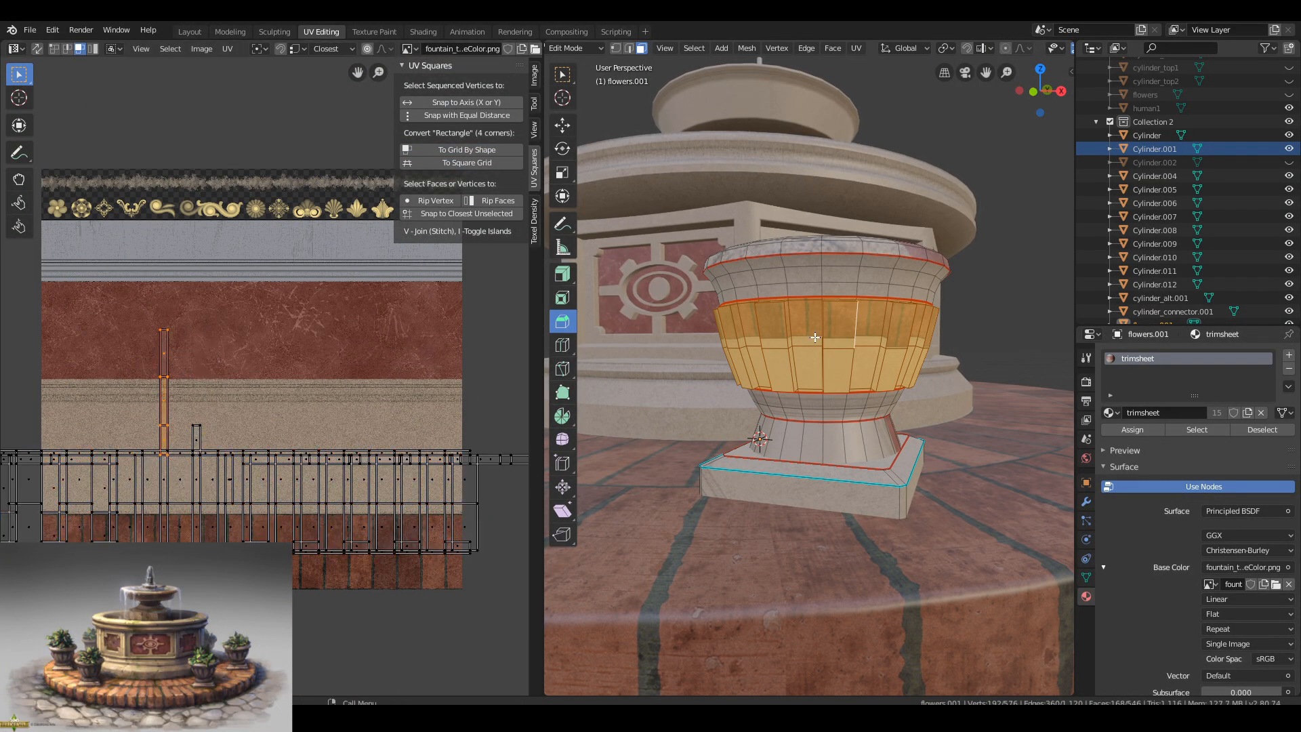
Select all of the panel band's UVs and move them clear of the trim sheet.
scroll(328, 465, "down", 4)
key("a")
key("g")
left_click(358, 435)
middle_click_drag(859, 361, 770, 377)
scroll(811, 361, "up", 3)
scroll(770, 378, "down", 3)
key("g")
left_click(468, 176)
Select the front outlines of the raised panels on the first half of the pot and mark them as seams.
scroll(765, 347, "up", 6)
key("2")
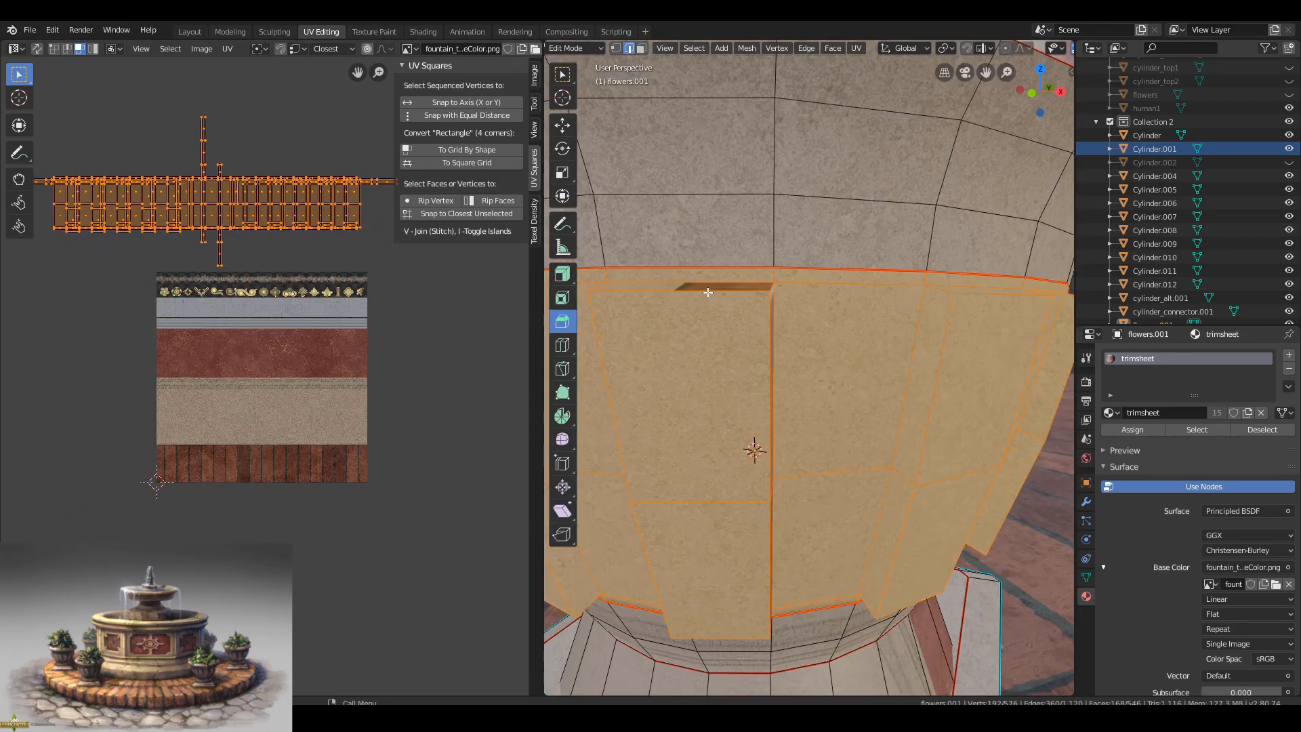
left_click(771, 312)
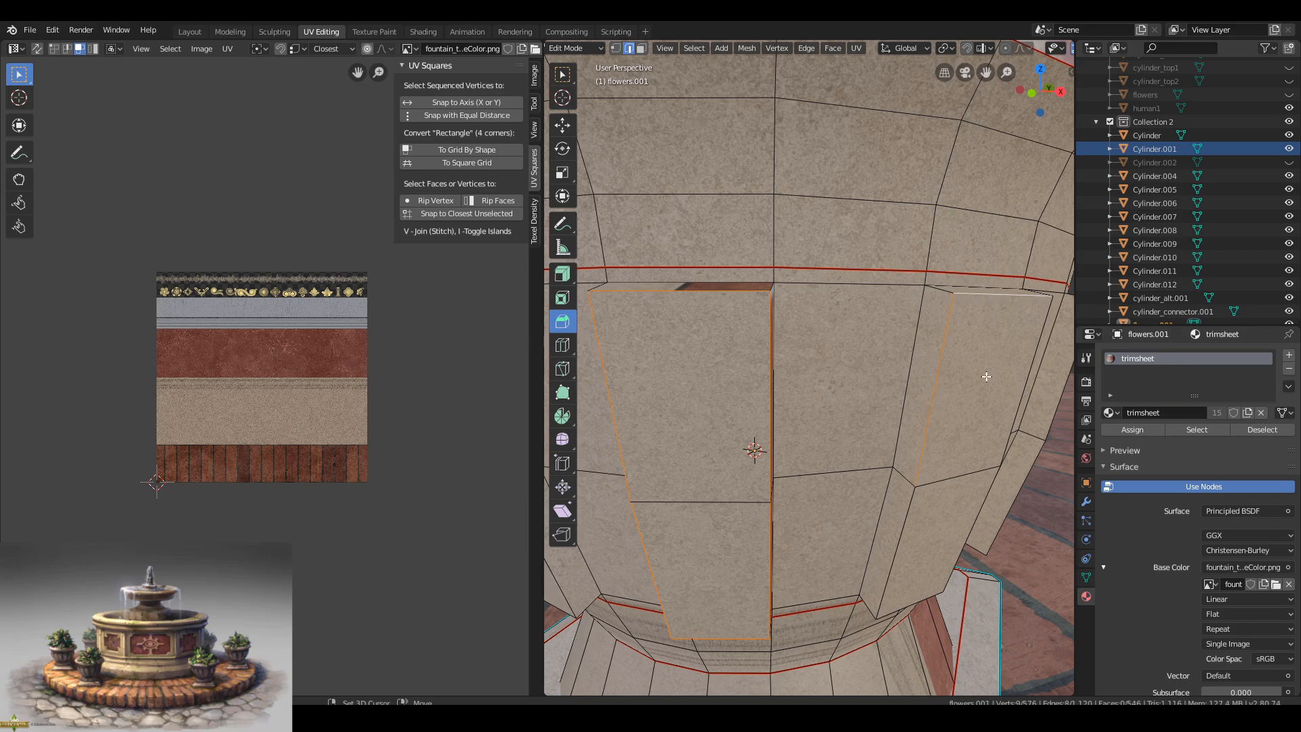
left_click(896, 553, "shift")
middle_click_drag(895, 553, 752, 440)
left_click(670, 433, "ctrl")
middle_click_drag(671, 406, 739, 394)
scroll(739, 393, "down", 2)
left_click(859, 359, "shift")
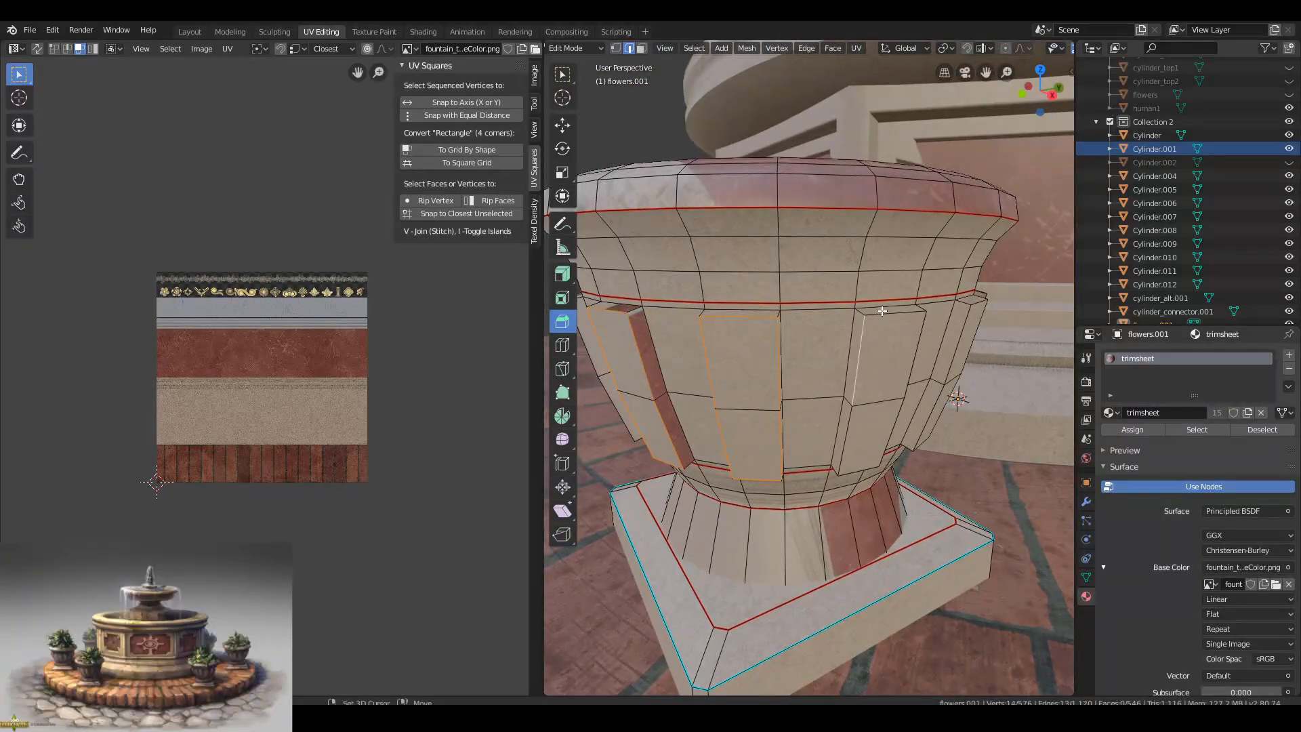
left_click(846, 458, "shift")
middle_click_drag(846, 458, 715, 457)
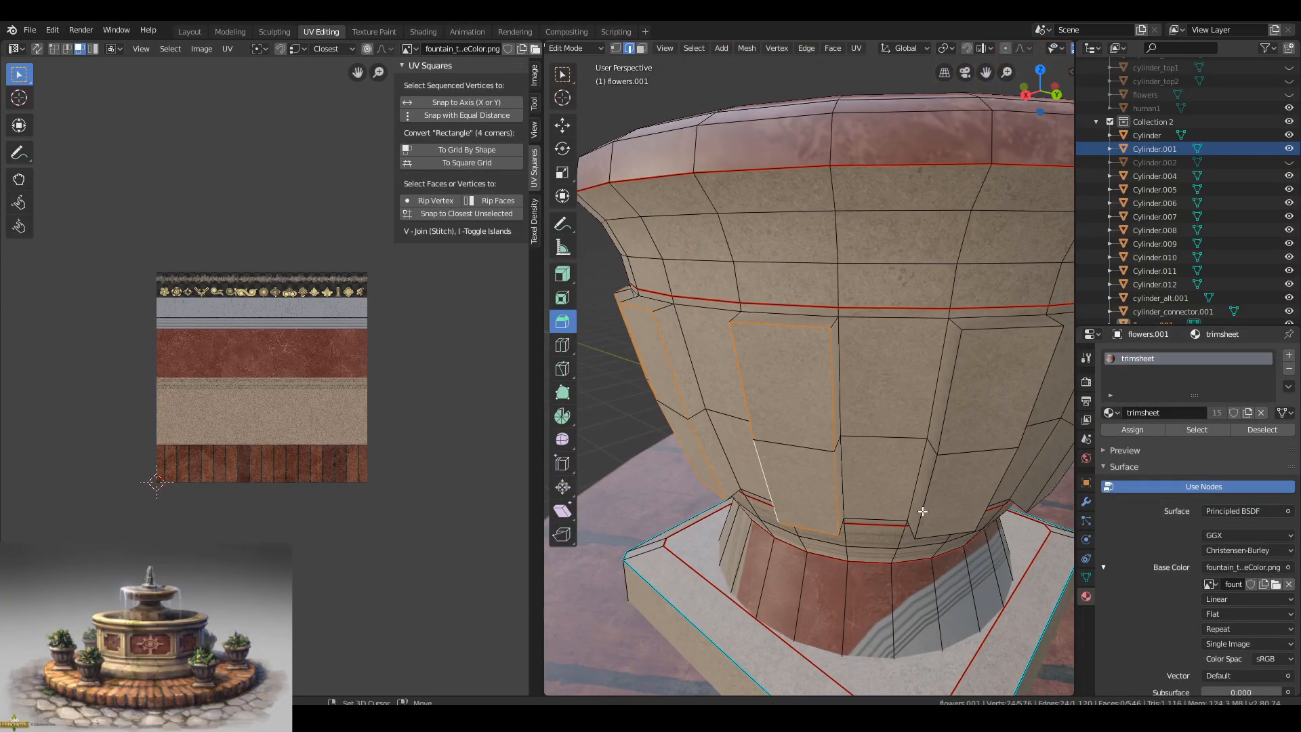
left_click(1008, 476, "shift")
left_click(944, 534, "shift")
key("ctrl+e")
left_click(941, 534)
middle_click_drag(940, 534, 841, 438)
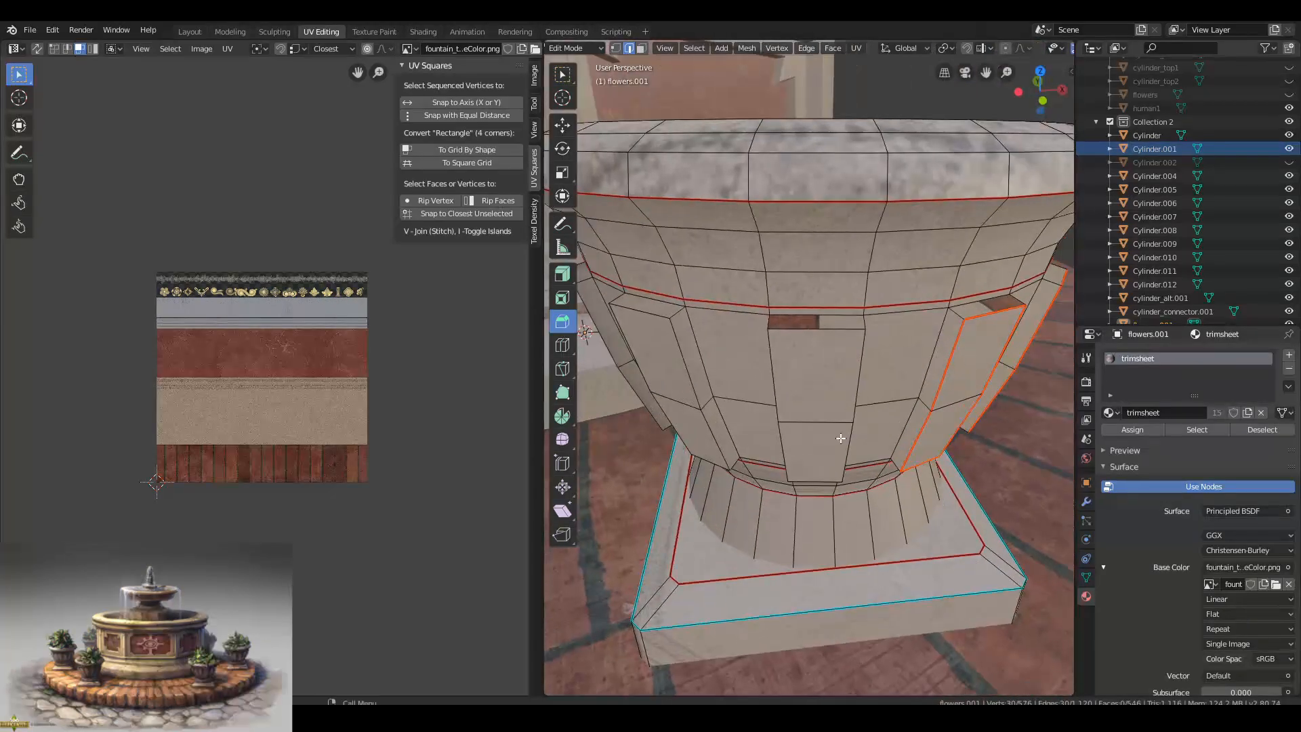
Select the outlines of the remaining raised panels around the pot and mark them as seams.
middle_click_drag(707, 464, 763, 447)
left_click(753, 467, "ctrl")
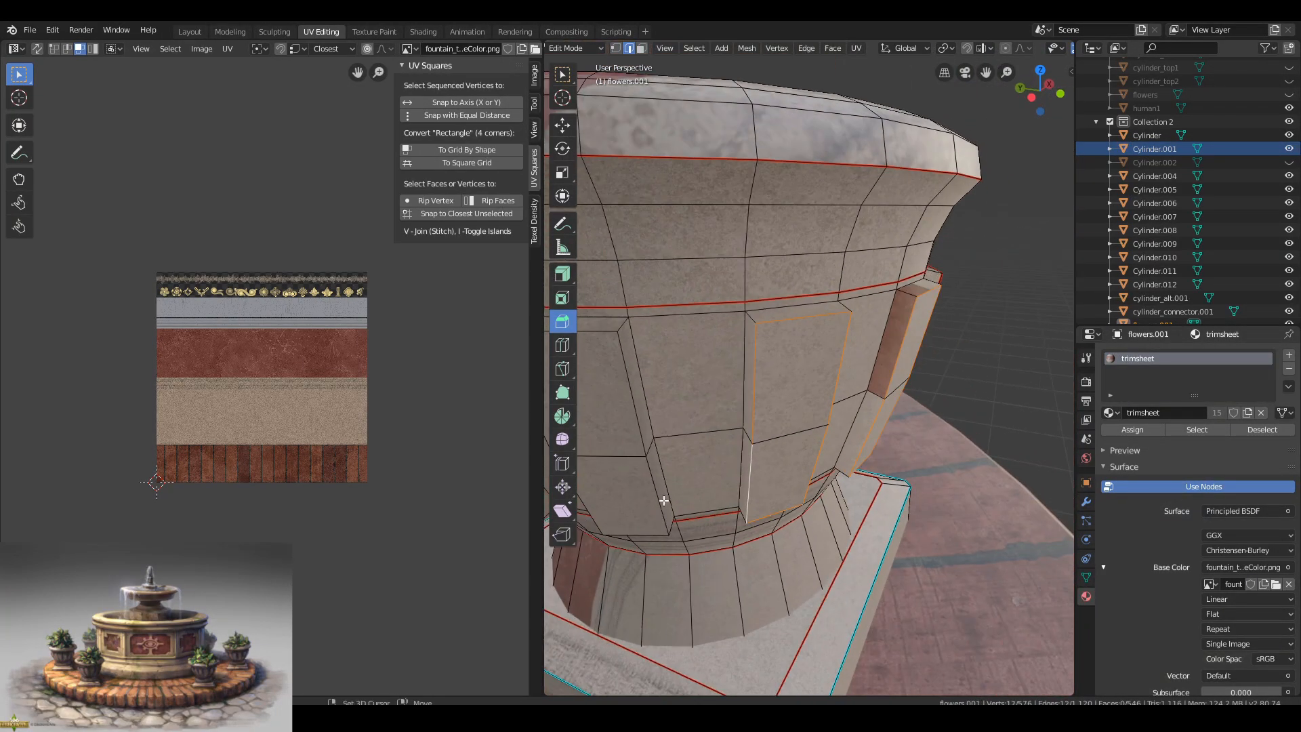
left_click(652, 434, "shift")
middle_click_drag(735, 380, 795, 396)
left_click(756, 494, "ctrl")
left_click(678, 413, "shift")
middle_click_drag(678, 413, 789, 418, "shift")
left_click(810, 460, "ctrl")
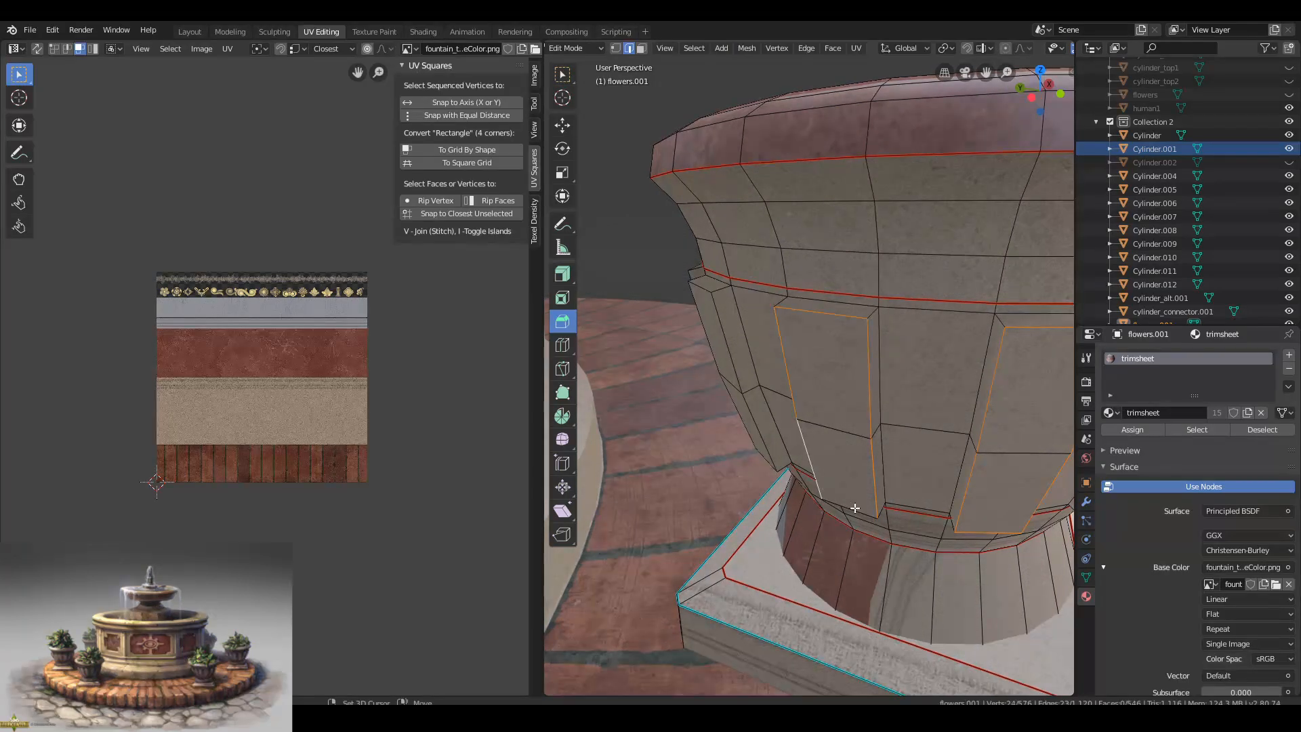
middle_click_drag(779, 354, 798, 463)
left_click(797, 462, "ctrl")
middle_click_drag(679, 319, 788, 279)
left_click(788, 280, "ctrl")
left_click(790, 495, "shift")
key("ctrl+e")
middle_click_drag(789, 499, 901, 468)
scroll(790, 470, "down", 5)
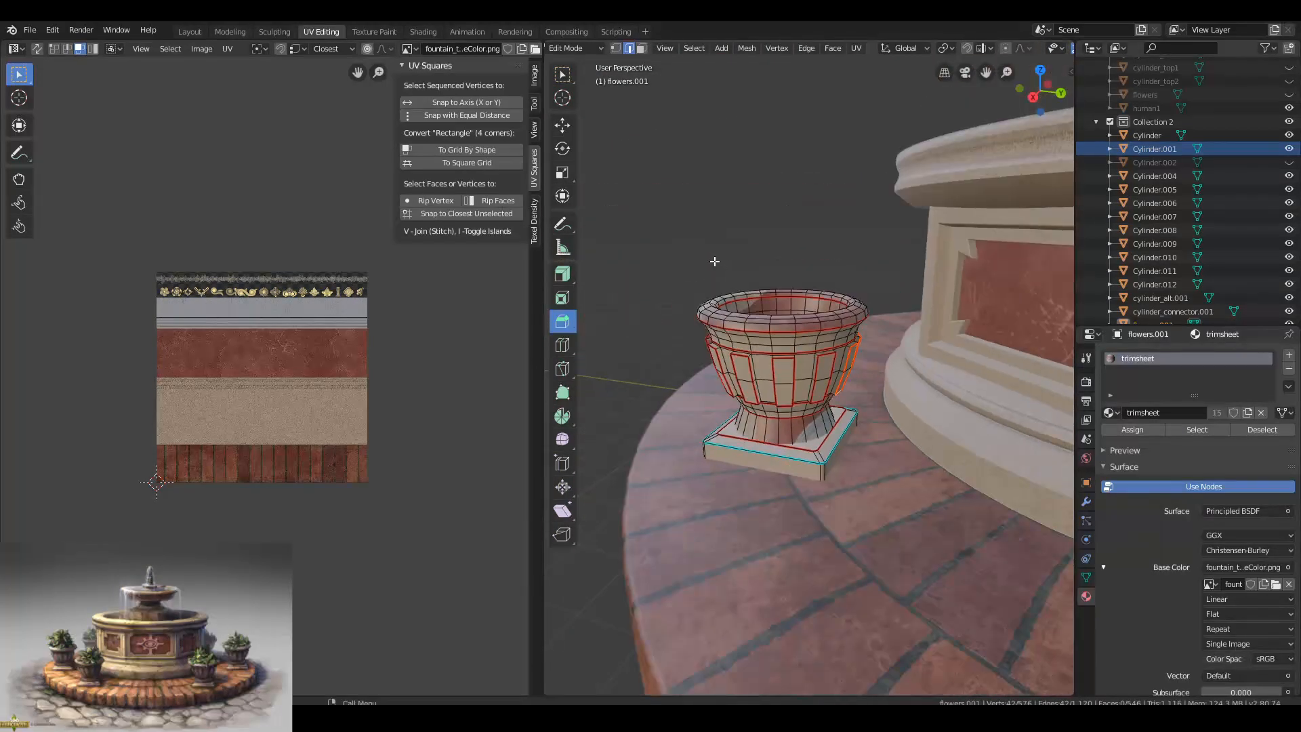
Try to straighten the UVs of the faces surrounding the raised panels with To Square Grid and inspect the resulting island.
scroll(710, 251, "up", 3)
key("Tab")
key("Tab")
key("3")
left_click(821, 375)
left_click(802, 373)
key("l")
left_click(466, 164)
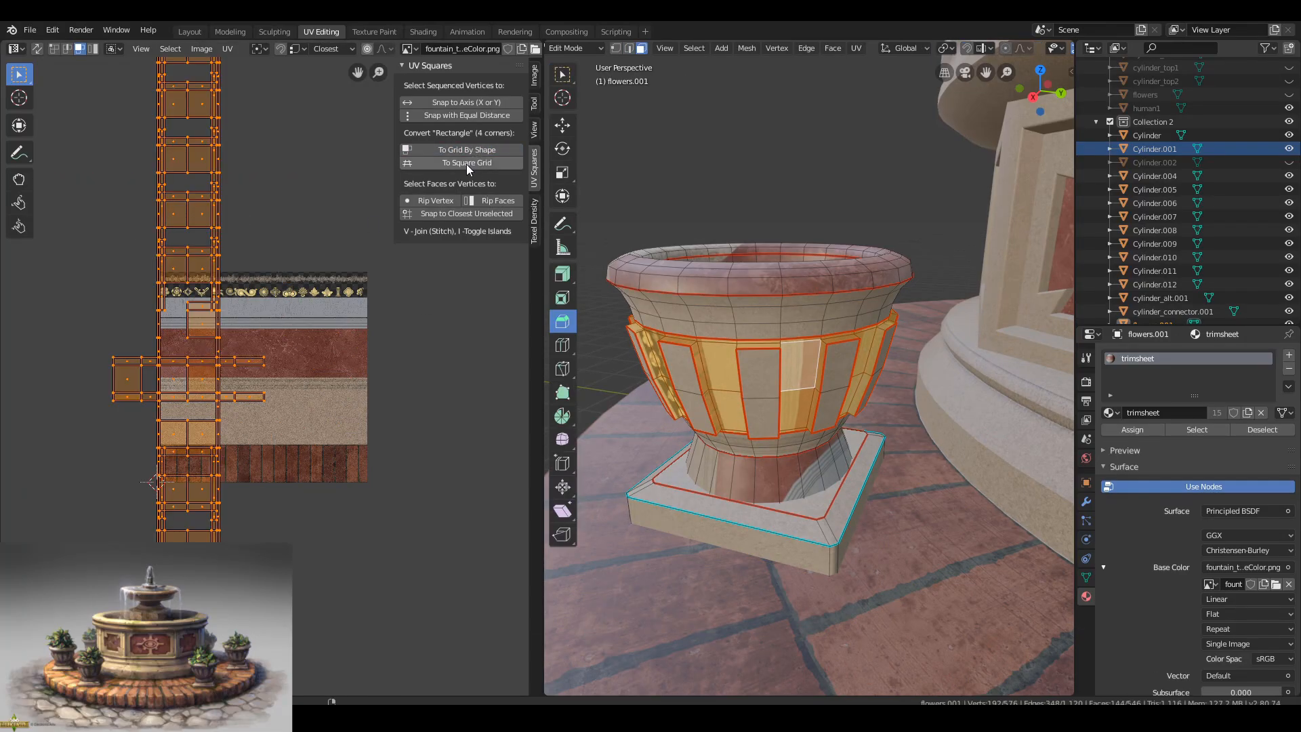
left_click(126, 381)
left_click(36, 48)
left_click(108, 361)
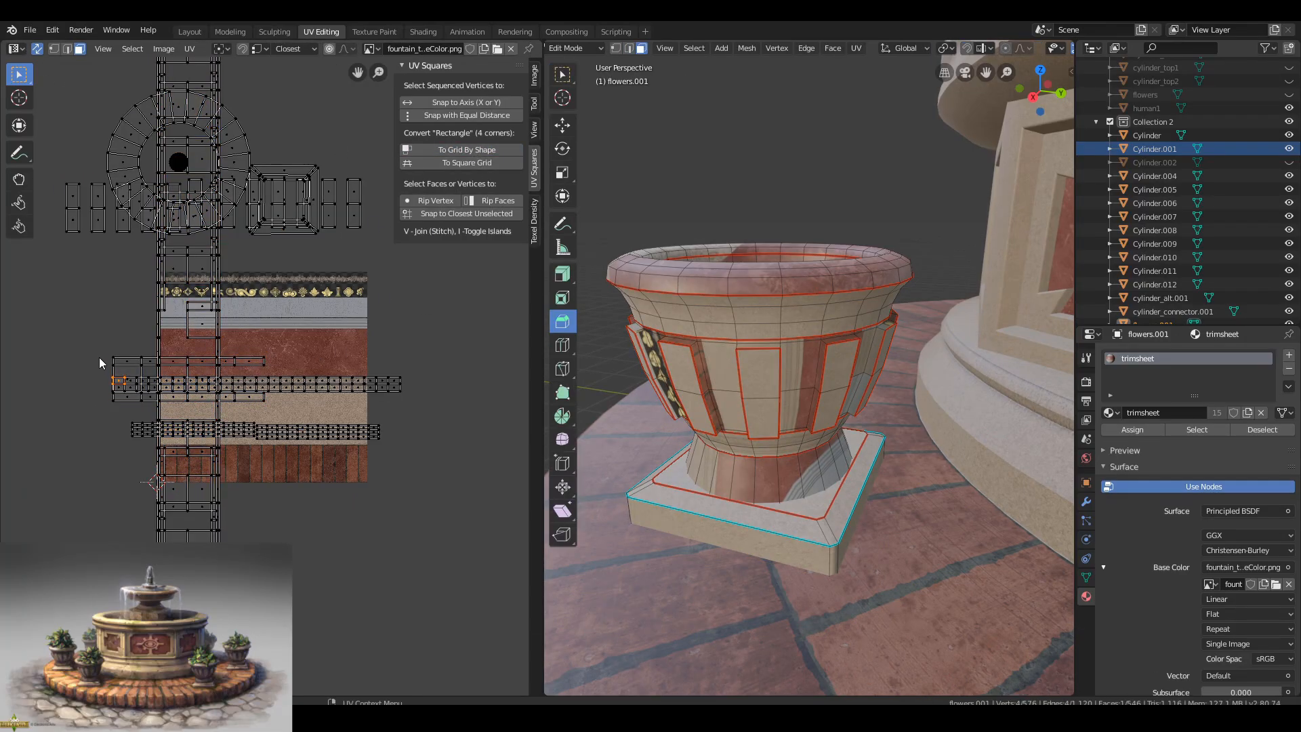
key("l")
Mark the edges where the raised panels' sides meet the recessed faces as seams all around the pot.
middle_click_drag(786, 319, 790, 380)
scroll(767, 357, "up", 4)
key("2")
left_click(823, 319)
left_click(37, 49)
scroll(792, 373, "up", 2)
left_click(715, 322, "alt")
middle_click_drag(752, 291, 708, 298)
left_click(953, 384, "shift")
left_click(761, 296, "shift")
left_click(958, 463, "shift")
left_click(711, 295, "shift")
left_click(729, 365, "shift")
left_click(707, 298, "shift")
middle_click_drag(719, 354, 898, 366)
left_click(908, 327, "alt+shift")
left_click(840, 290, "alt+shift")
left_click(727, 283, "alt+shift")
left_click(692, 317, "alt+shift")
left_click(765, 349, "alt+shift")
left_click(915, 167, "alt+shift")
left_click(801, 119, "alt+shift")
scroll(885, 290, "down", 6)
left_click(901, 363, "alt+shift")
Select the entire pot mesh and move all its UVs outside the trim sheet.
key("3")
left_click(842, 376)
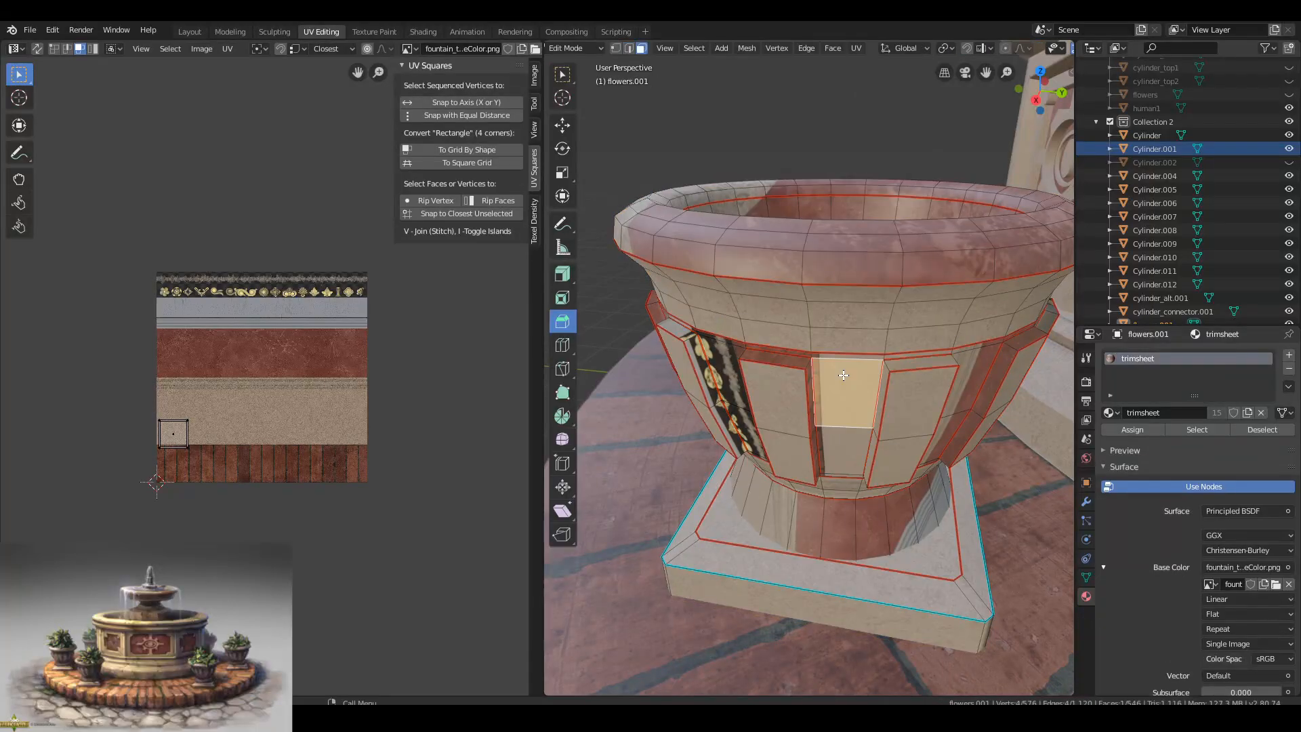
key("l")
scroll(368, 352, "down", 2)
key("a")
key("a")
key("g")
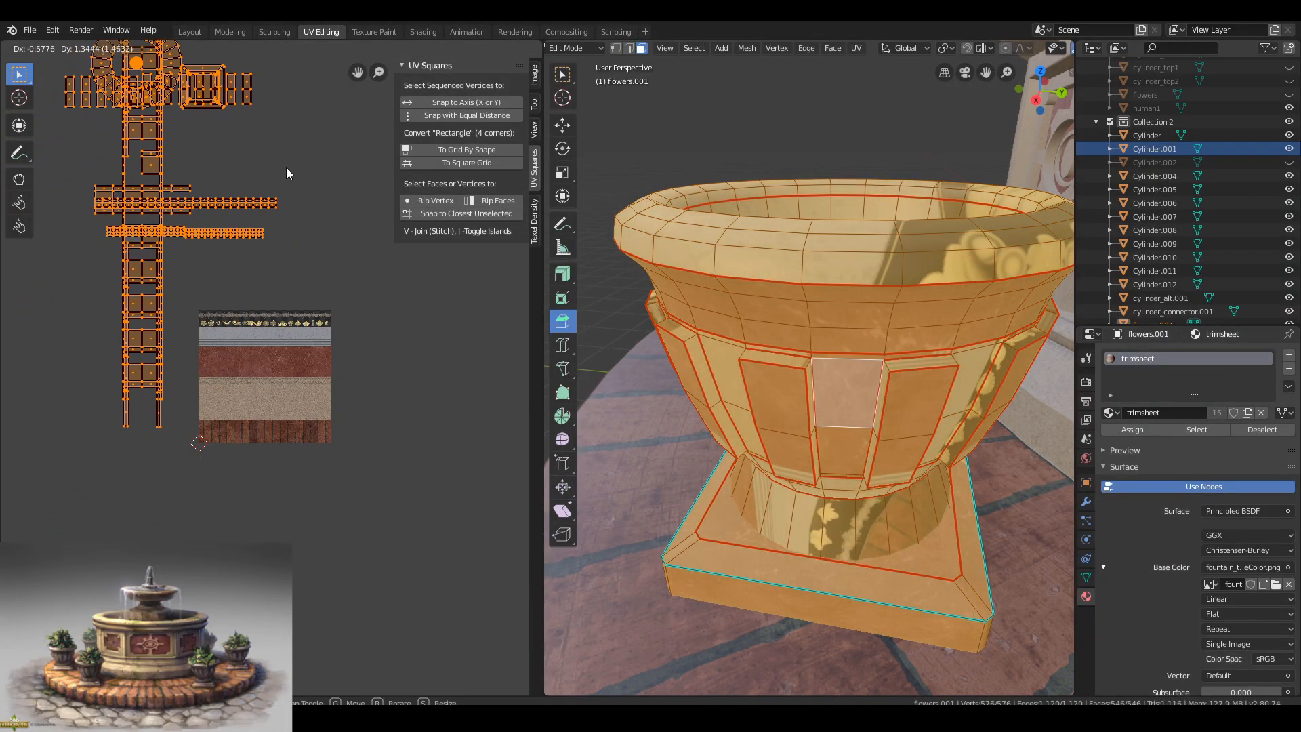
left_click(288, 174)
Unwrap the recessed faces between the raised panels, straighten them with To Grid By Shape and move them onto the beige stone strip.
left_click(724, 371)
key("l")
key("u")
left_click(467, 150)
key("g")
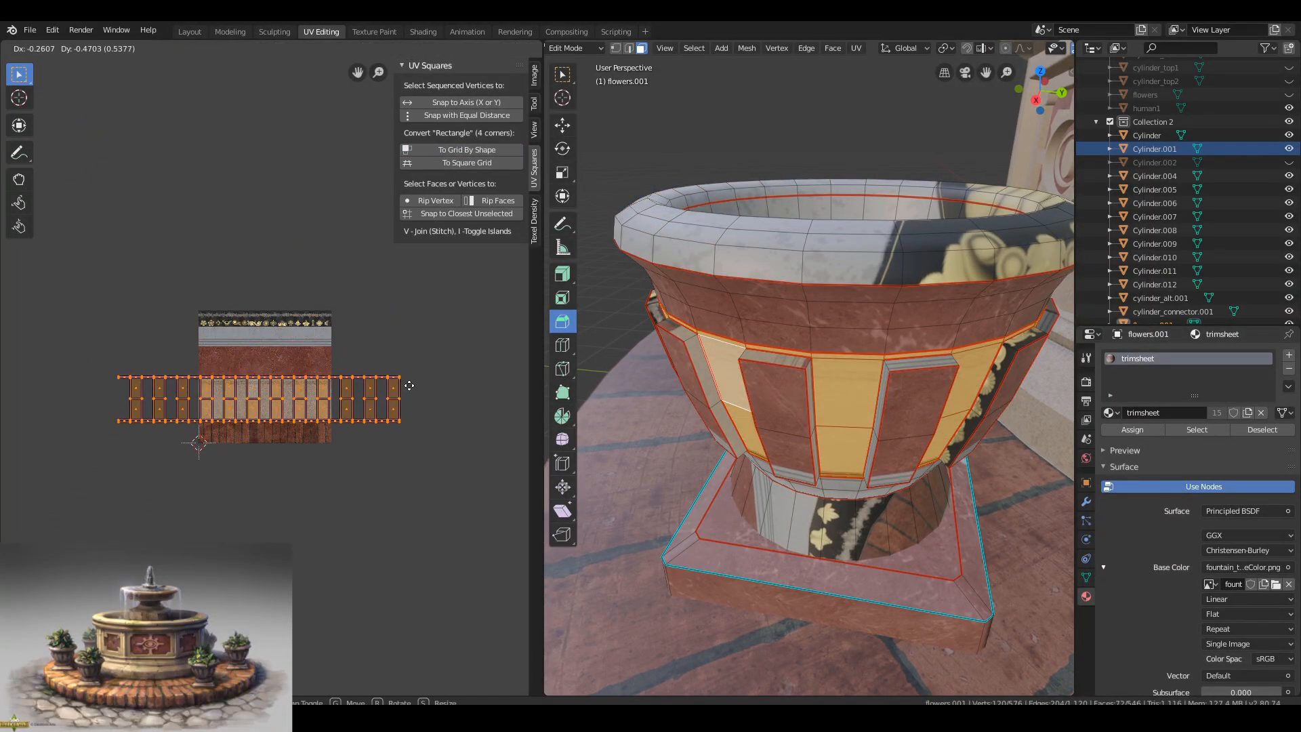
left_click(410, 386)
Scale and reposition the recessed faces' UVs to fill the plain area of the beige stone strip.
scroll(411, 390, "up", 5)
key("s")
left_click(396, 468)
scroll(407, 488, "up", 2)
key("g")
left_click(426, 543)
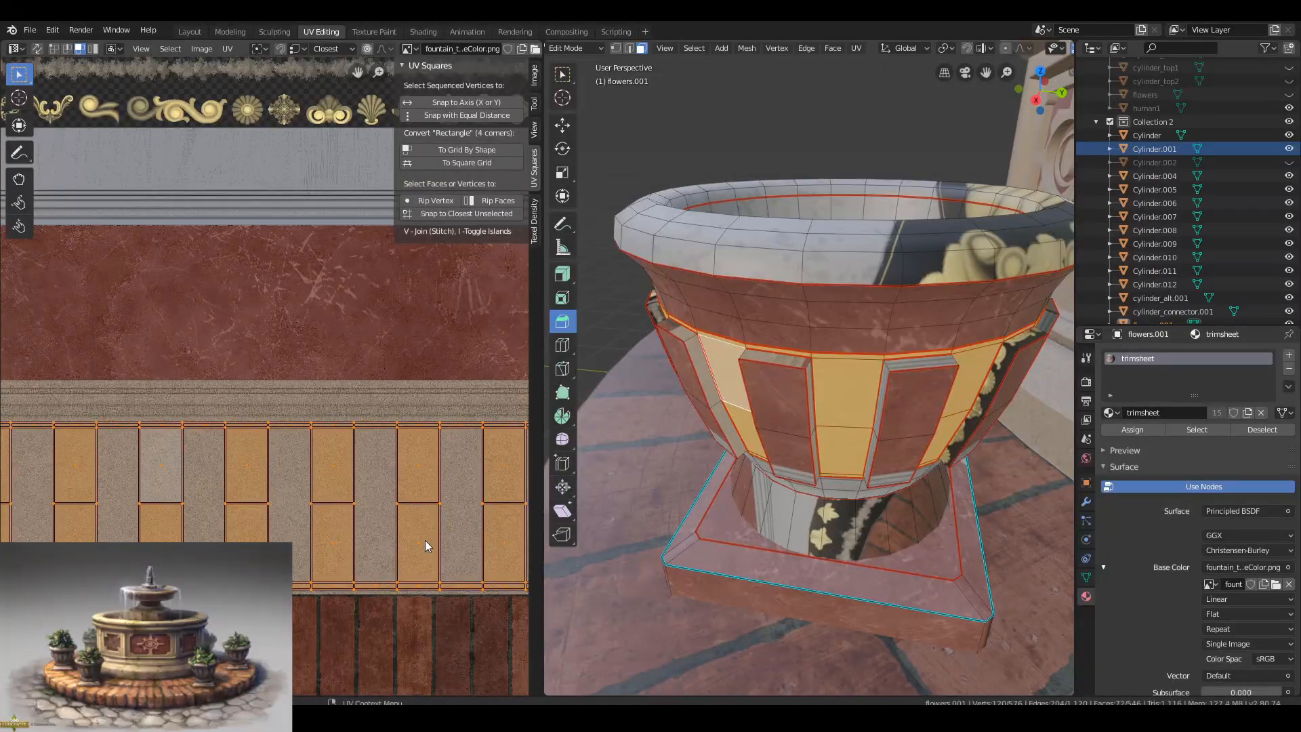
key("s")
left_click(435, 542)
key("Tab")
scroll(847, 430, "down", 2)
key("Tab")
middle_click_drag(848, 429, 883, 408)
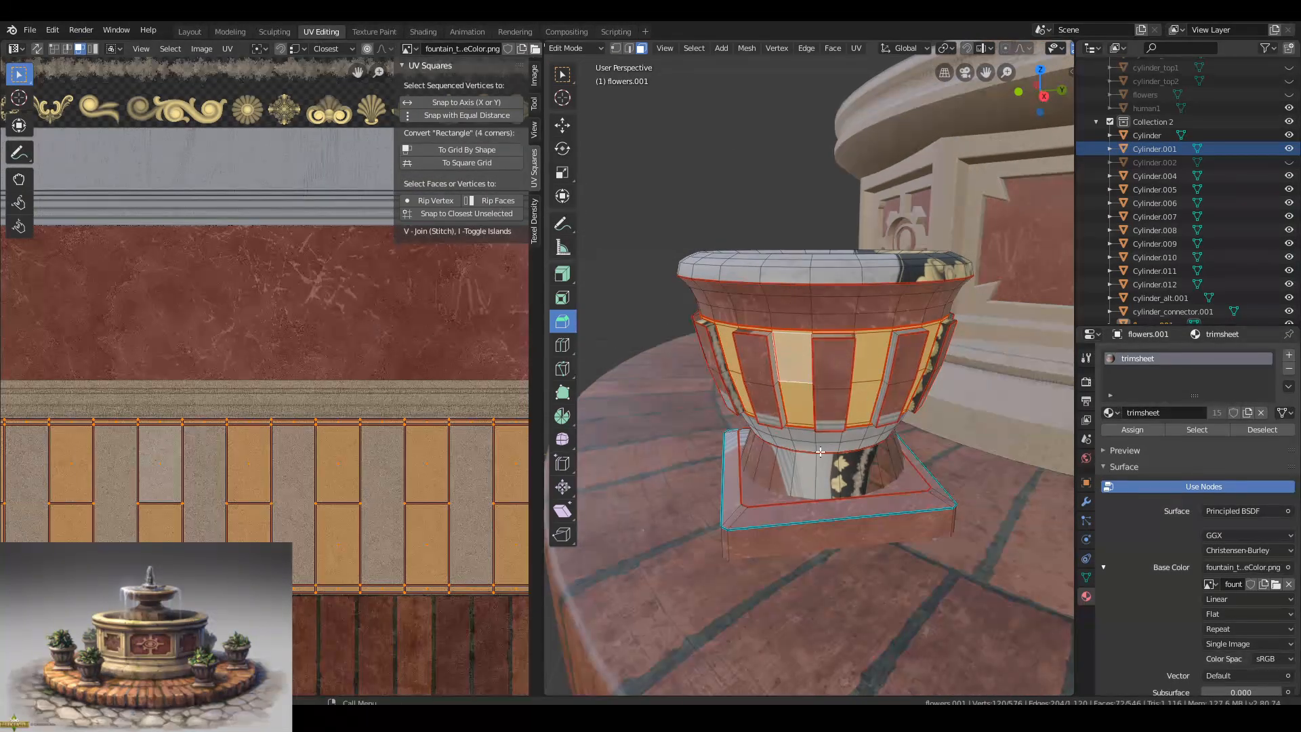
Select the square base's sides and beveled rim up to the seams, unwrap them and straighten the UVs with To Grid By Shape.
middle_click_drag(820, 452, 839, 430)
left_click(828, 537)
key("l")
scroll(239, 321, "down", 8)
key("u")
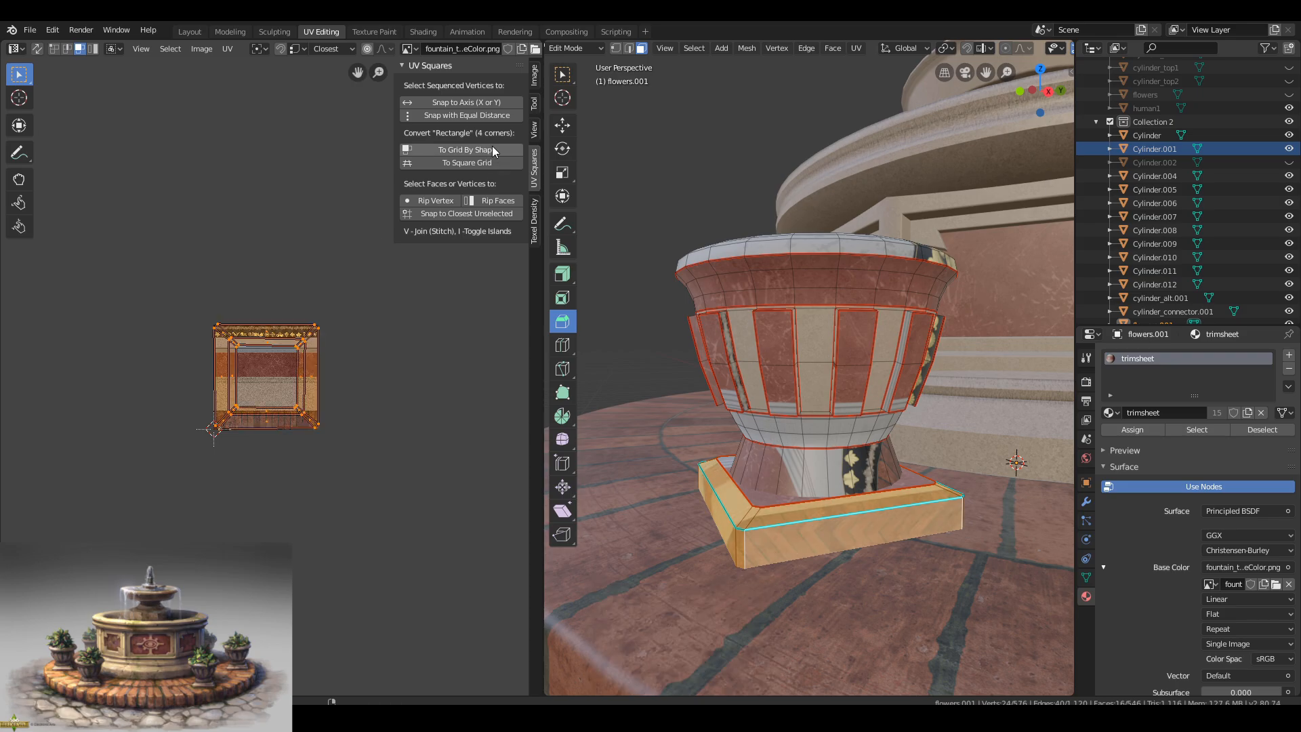
left_click(493, 150)
Place the square base's UVs over the beige stone strip and rotate them by 180 degrees.
key("g")
left_click(417, 428)
scroll(419, 434, "up", 5)
key("g")
left_click(432, 444)
type("s")
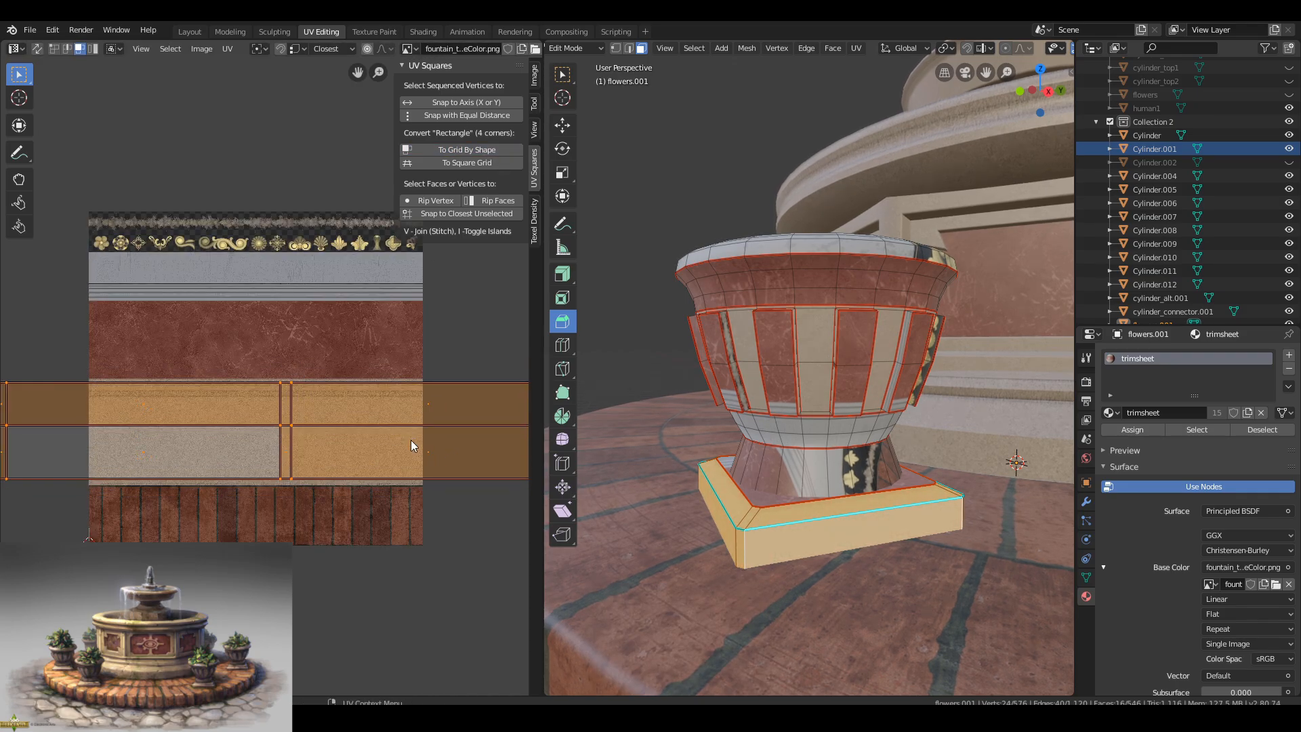
type("r180")
key("Return")
left_click(425, 448)
Scale down the square base's UVs and align them with the moulding lines along the beige strip's upper edge.
key("g")
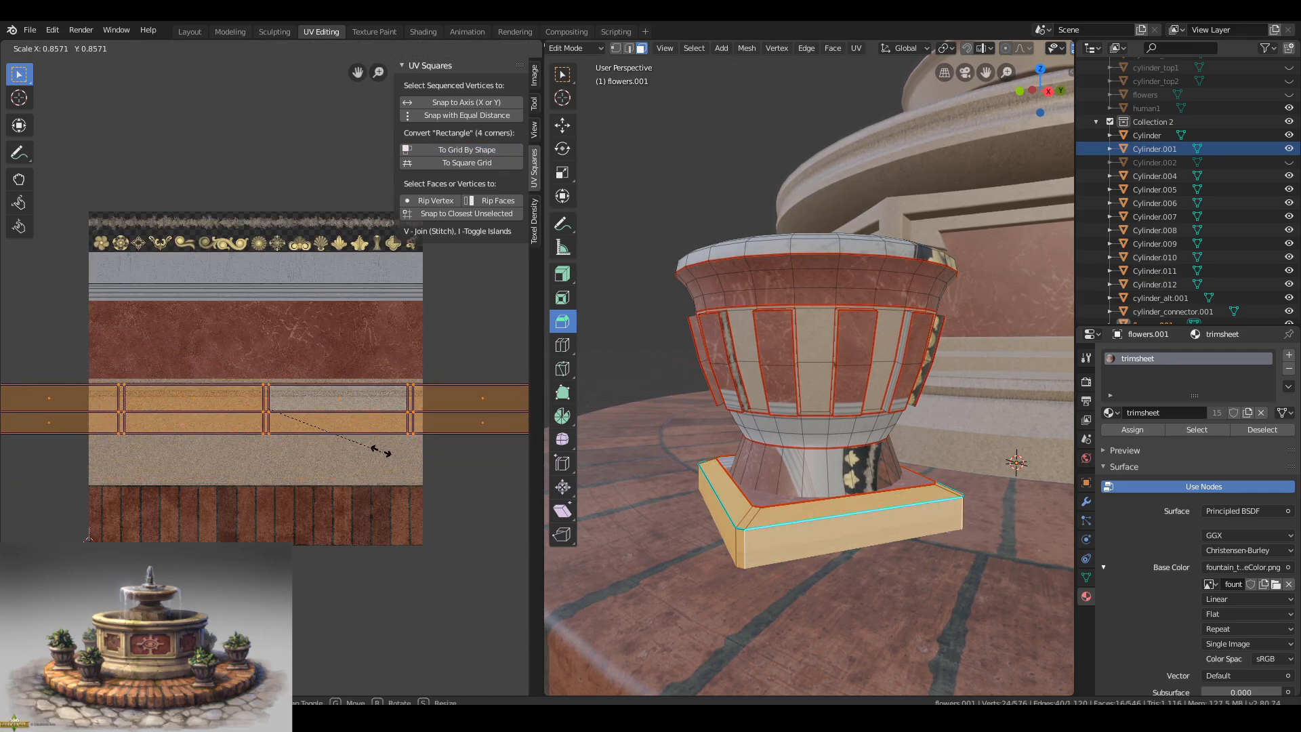
left_click(351, 438)
key("g")
scroll(396, 448, "up", 2)
key("g")
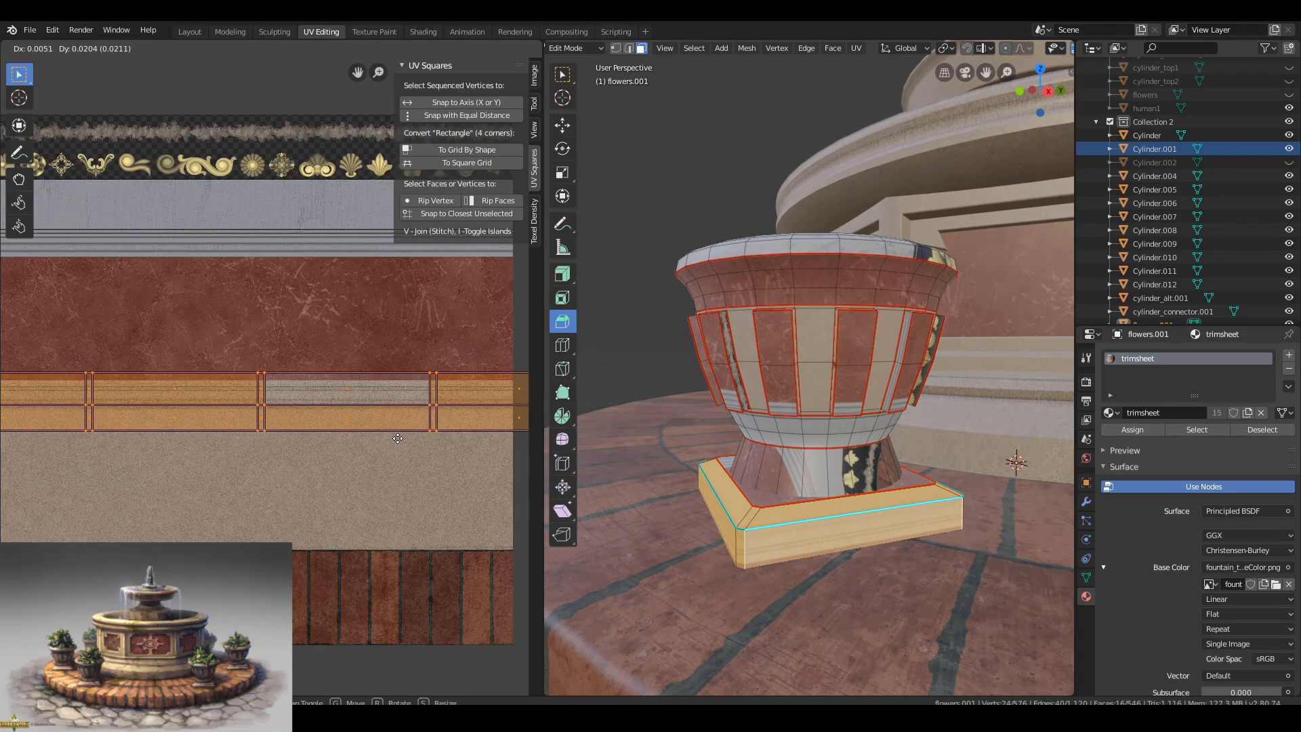
left_click(400, 446)
key("Tab")
scroll(847, 474, "down", 4)
middle_click_drag(847, 475, 955, 535)
scroll(881, 488, "up", 2)
Select the square base's flat top face and rescale its UVs to fit the beige stone strip.
key("Tab")
left_click(841, 452)
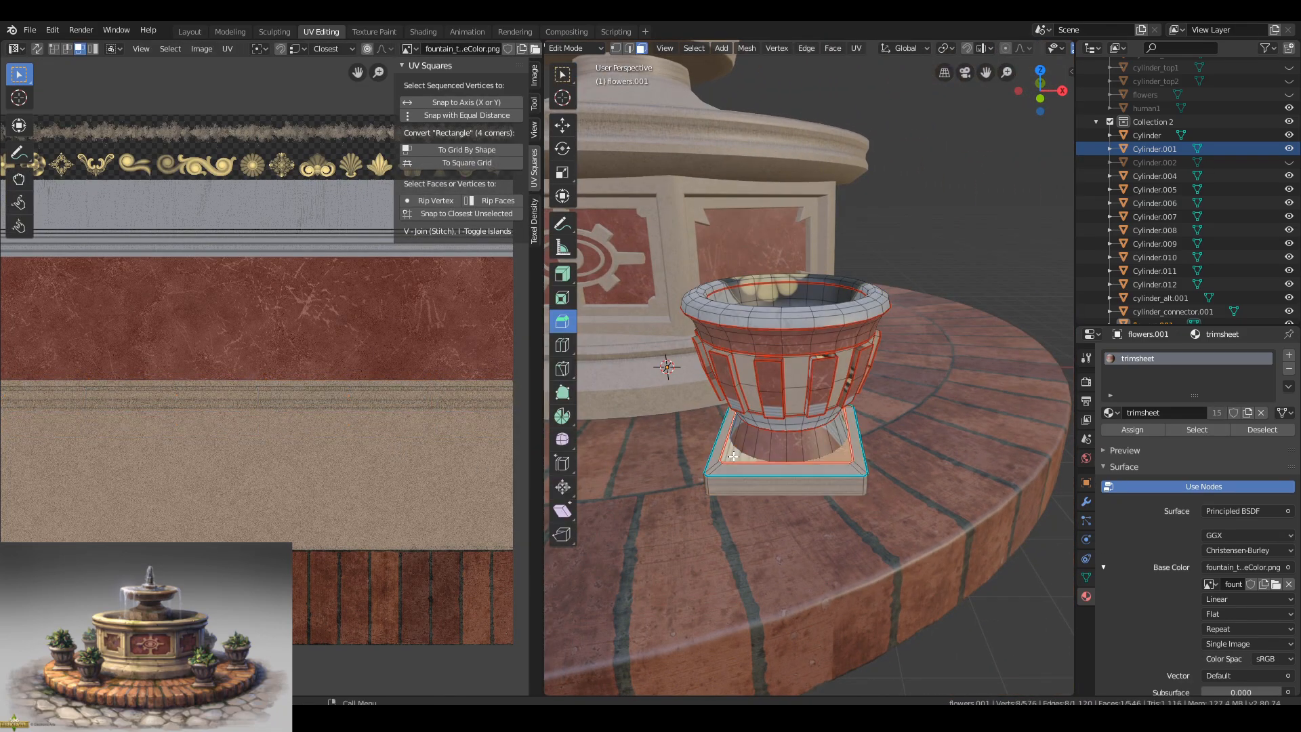
scroll(284, 246, "down", 6)
key("s")
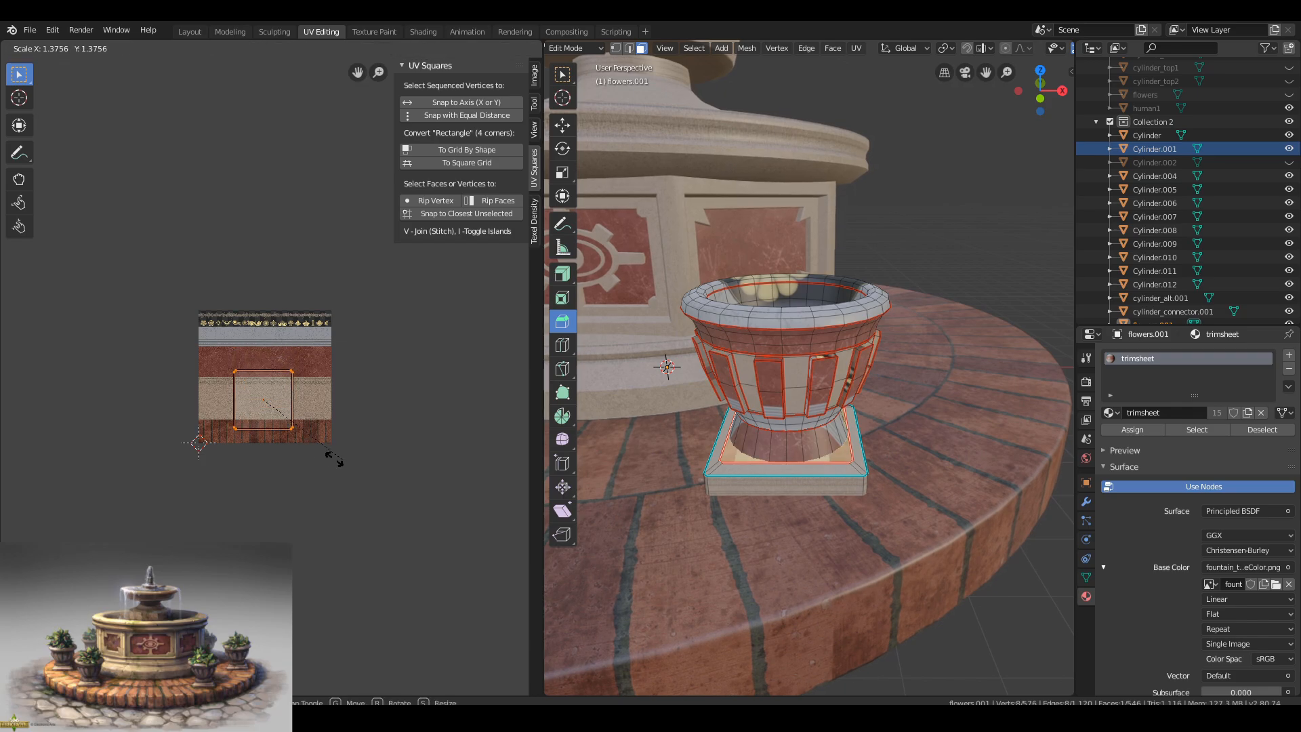
left_click(275, 451)
scroll(305, 464, "up", 5)
key("Tab")
middle_click_drag(952, 404, 860, 404)
Select the pot's flared neck above the square base up to its seams, straighten its UVs into a grid and place them over the beige strip.
key("Tab")
left_click(820, 439)
key("l")
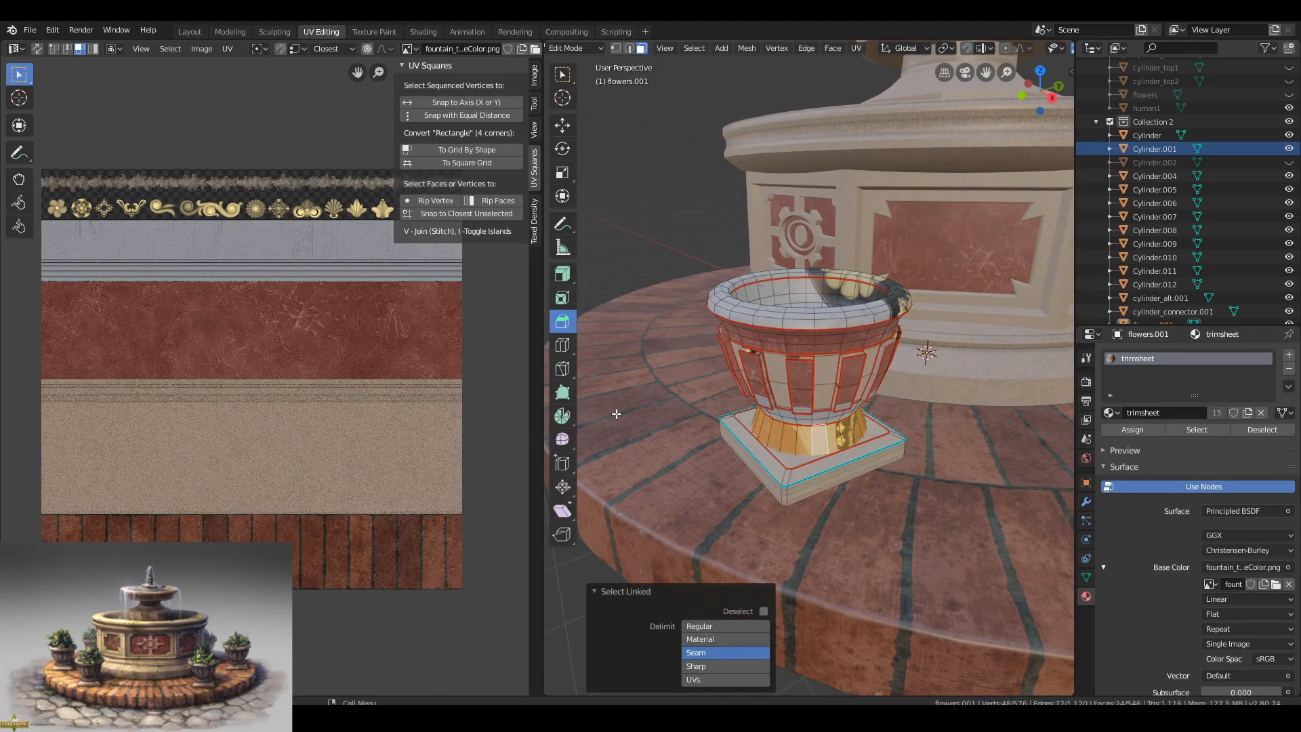
scroll(434, 285, "down", 6)
left_click(427, 163)
key("g")
scroll(400, 399, "up", 5)
left_click(398, 416)
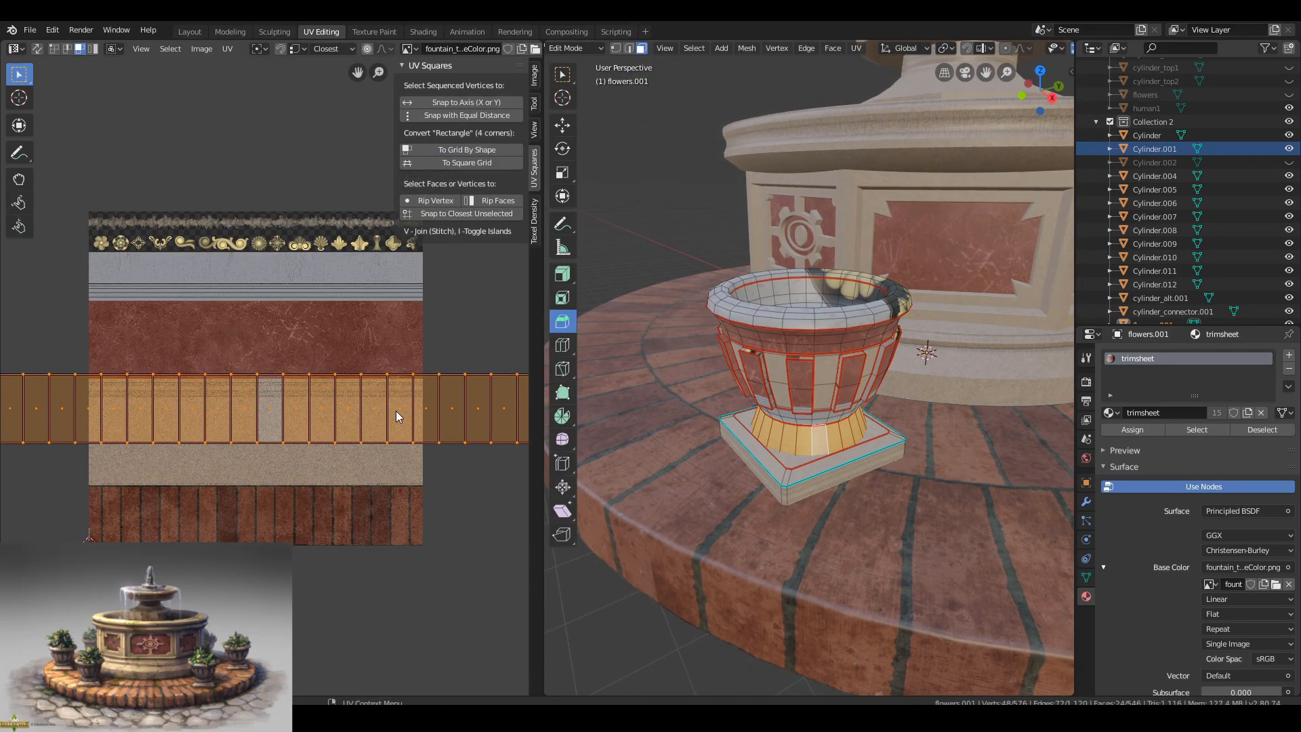
Adjust the neck's UVs vertically so they start at the moulding lines along the beige strip's upper edge.
scroll(393, 423, "up", 8)
key("g")
key("y")
left_click(379, 442)
scroll(823, 425, "up", 1)
key("Tab")
key("Tab")
scroll(386, 494, "down", 4)
key("s")
key("y")
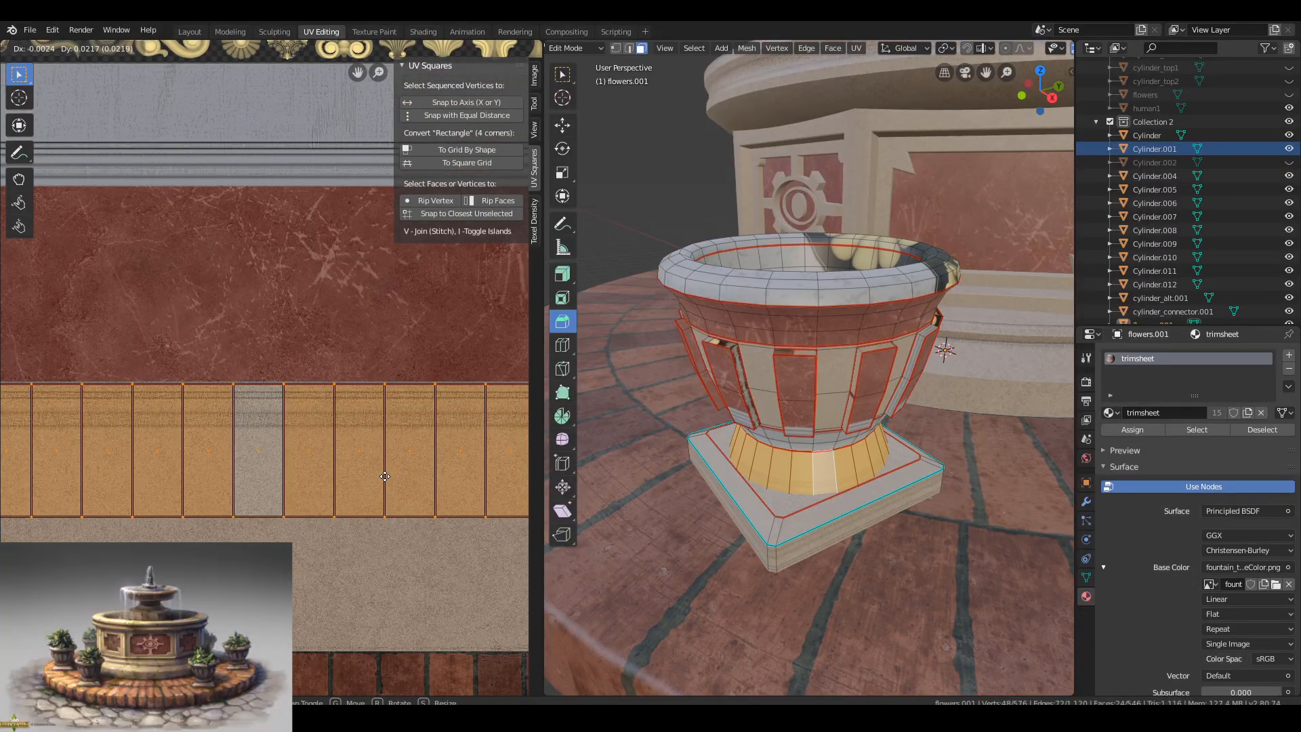
left_click(384, 478)
key("Tab")
scroll(808, 492, "up", 4)
scroll(808, 492, "down", 6)
scroll(802, 428, "up", 5)
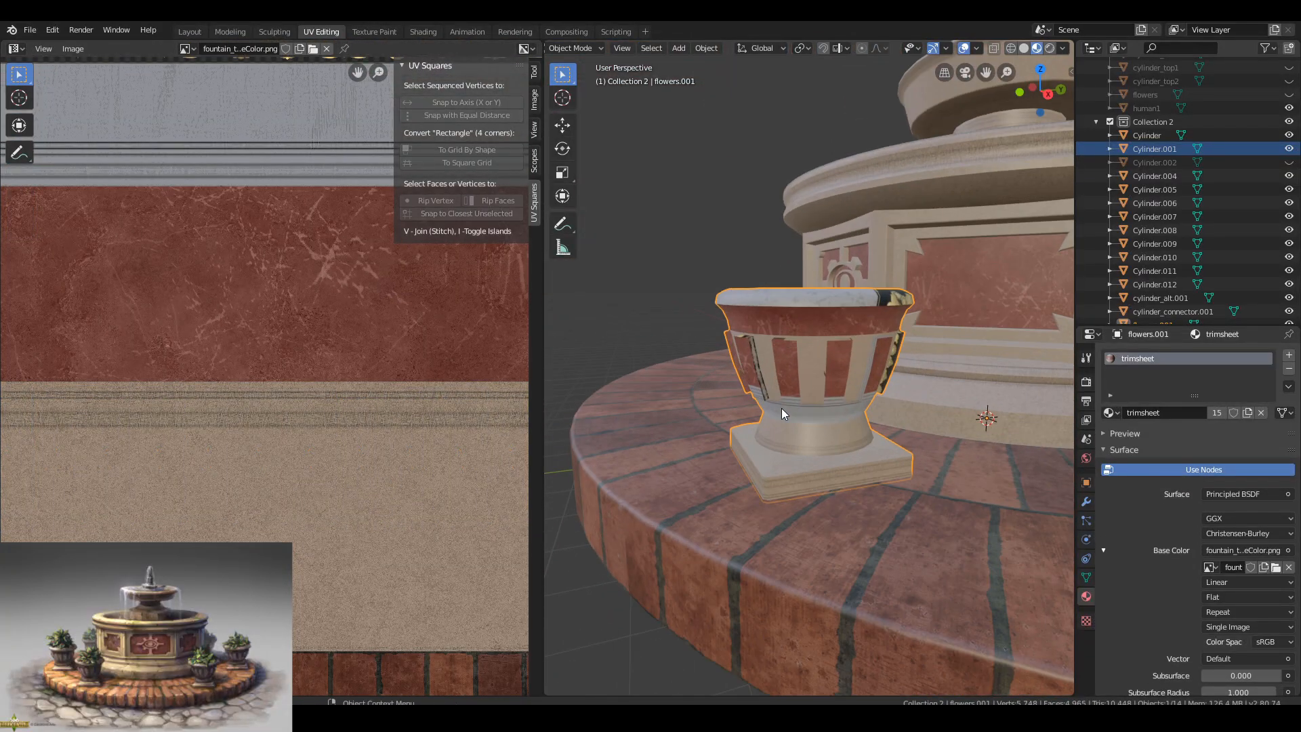
Select the bowl's lowest band just above the neck up to its seams, unwrap it and straighten the UVs with To Grid By Shape.
key("Tab")
key("l")
scroll(301, 255, "down", 7)
key("g")
left_click(413, 421)
scroll(413, 421, "up", 5)
key("u")
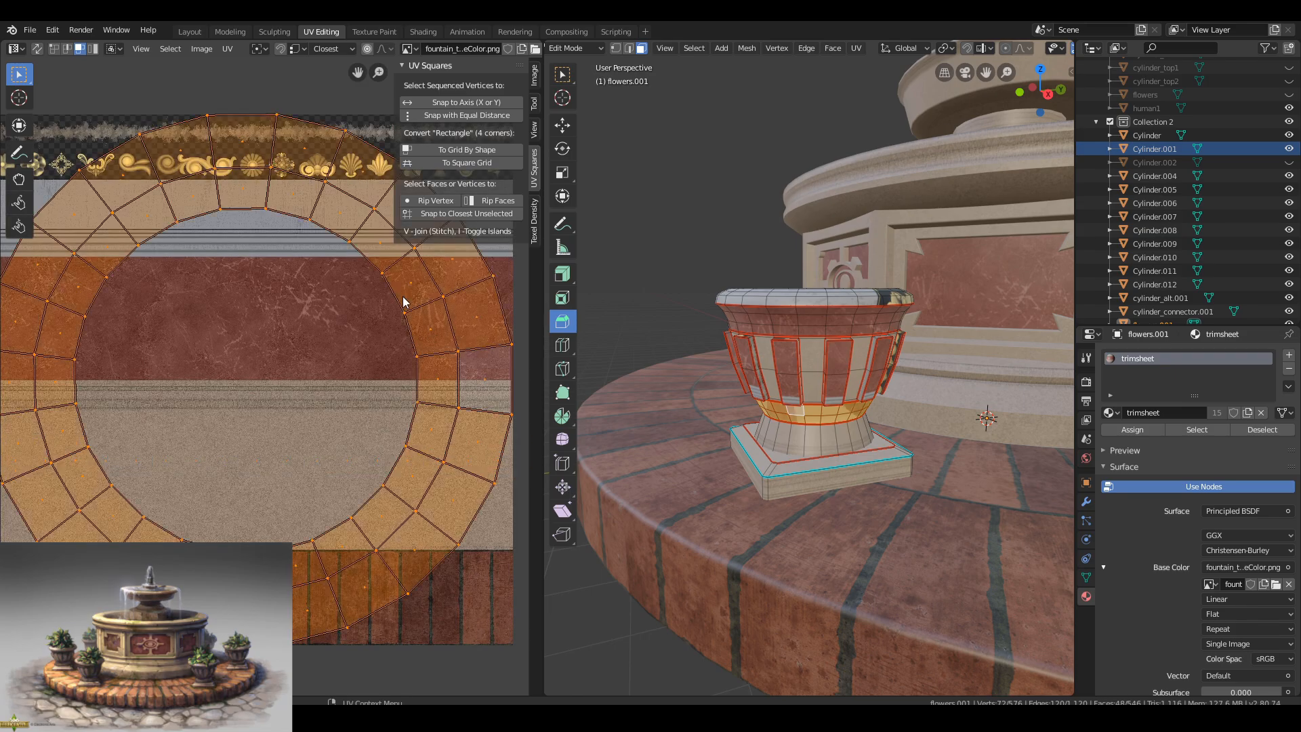
left_click(461, 149)
Rotate the lower bowl band's UVs by 90 degrees and place them over the beige stone strip.
scroll(384, 381, "down", 3)
key("r")
key("9")
key("0")
key("Return")
scroll(386, 386, "up", 3)
key("g")
left_click(474, 423)
scroll(832, 474, "up", 7)
middle_click_drag(832, 477, 854, 429)
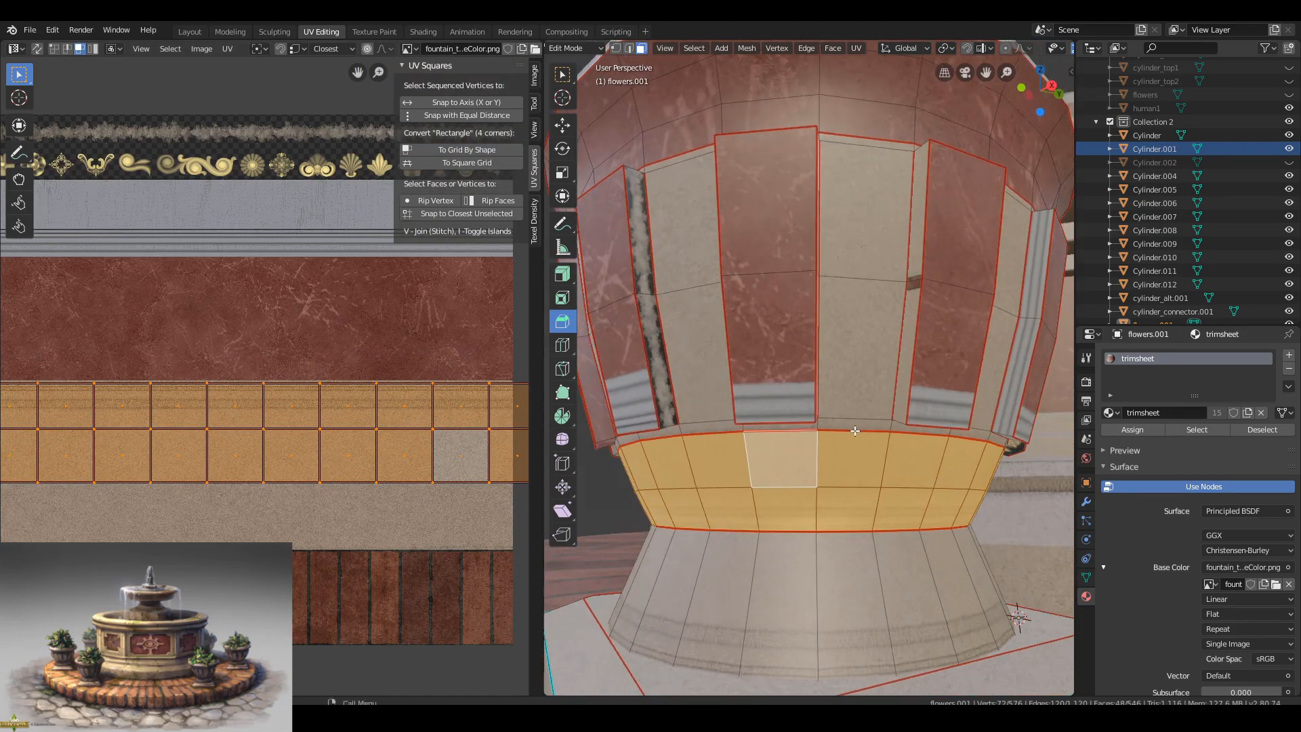
Rescale the lower bowl band's UVs and reposition them within the beige stone strip.
key("s")
left_click(395, 462)
key("g")
left_click(317, 442)
key("Tab")
scroll(840, 445, "down", 9)
mouse_move(782, 458)
middle_mouse_down()
mouse_move(840, 445)
mouse_move(762, 446)
middle_mouse_up()
scroll(762, 448, "up", 5)
Select the band directly below the pot's rim up to its seams, unwrap it and straighten the UVs with To Grid By Shape.
key("Tab")
left_click(783, 322)
key("l")
scroll(234, 315, "down", 6)
key("u")
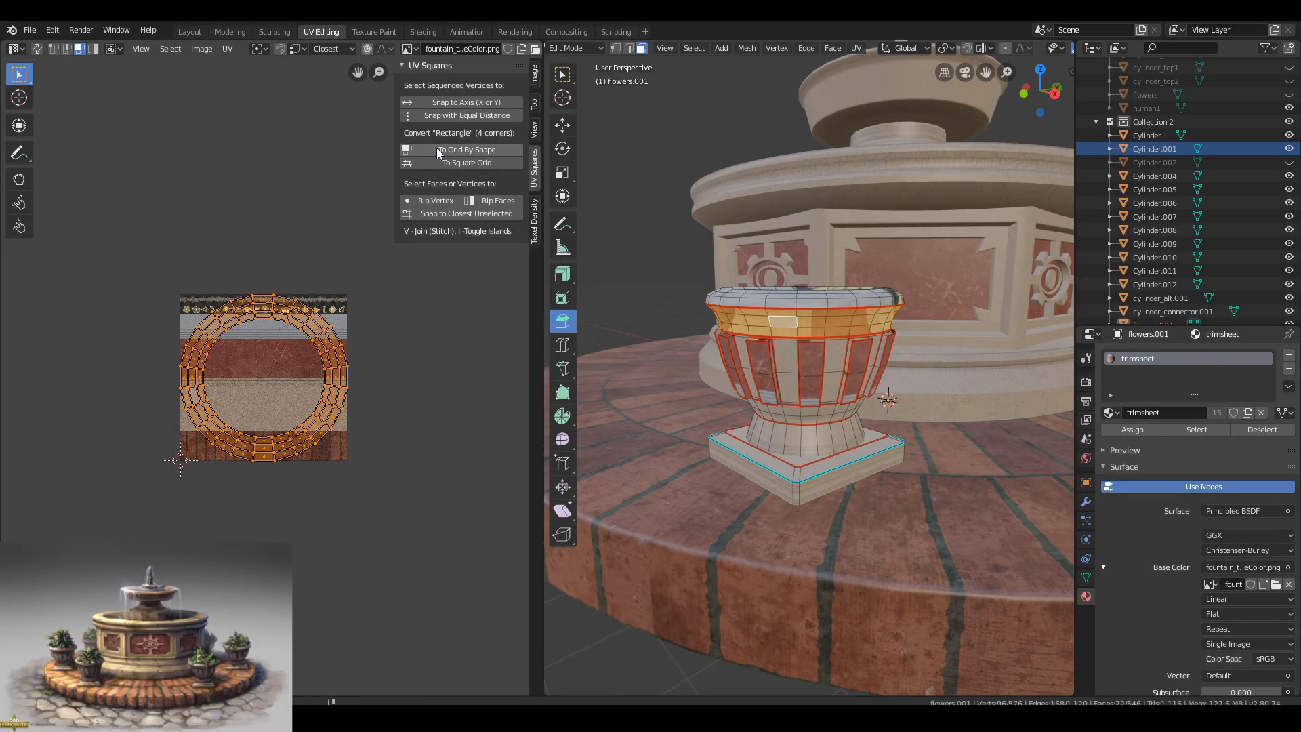
left_click(438, 149)
Rotate the upper band's UVs horizontally, scale them down and align them with the moulding lines along the beige strip's upper edge.
key("r")
scroll(320, 342, "up", 5)
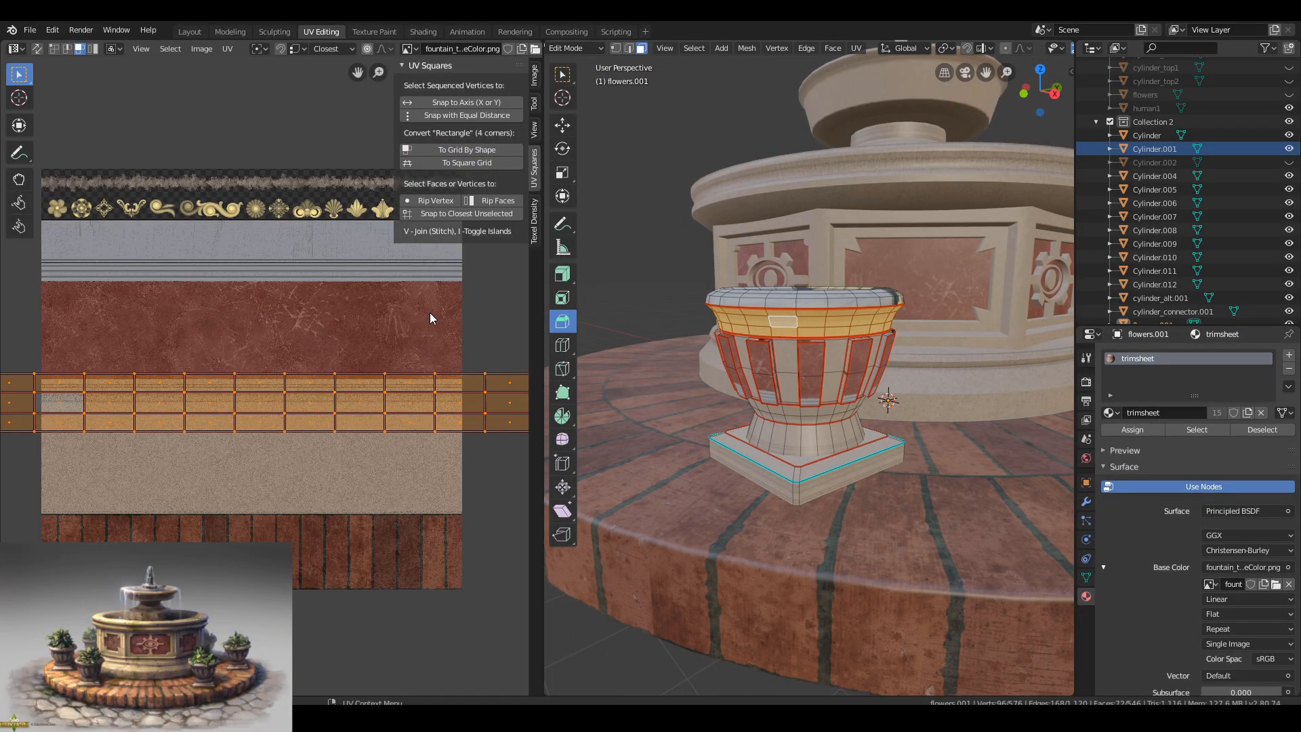
key("g")
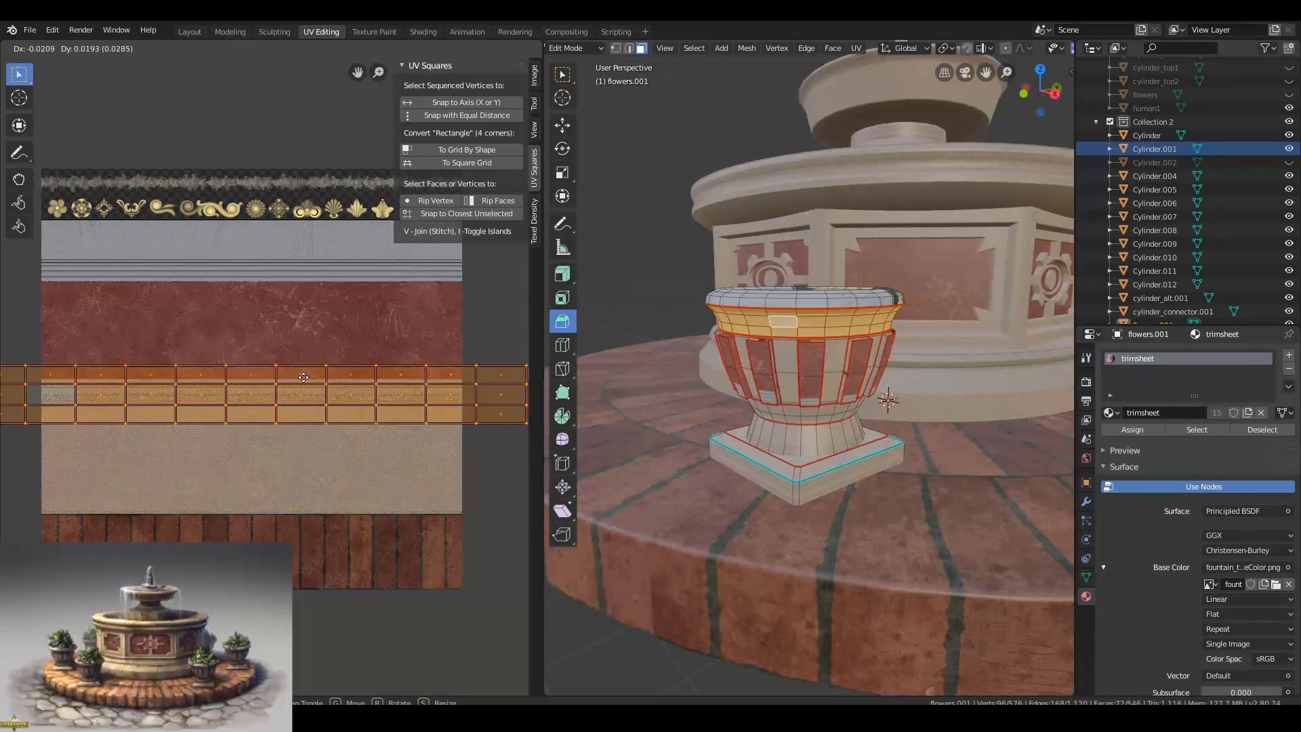
key("s")
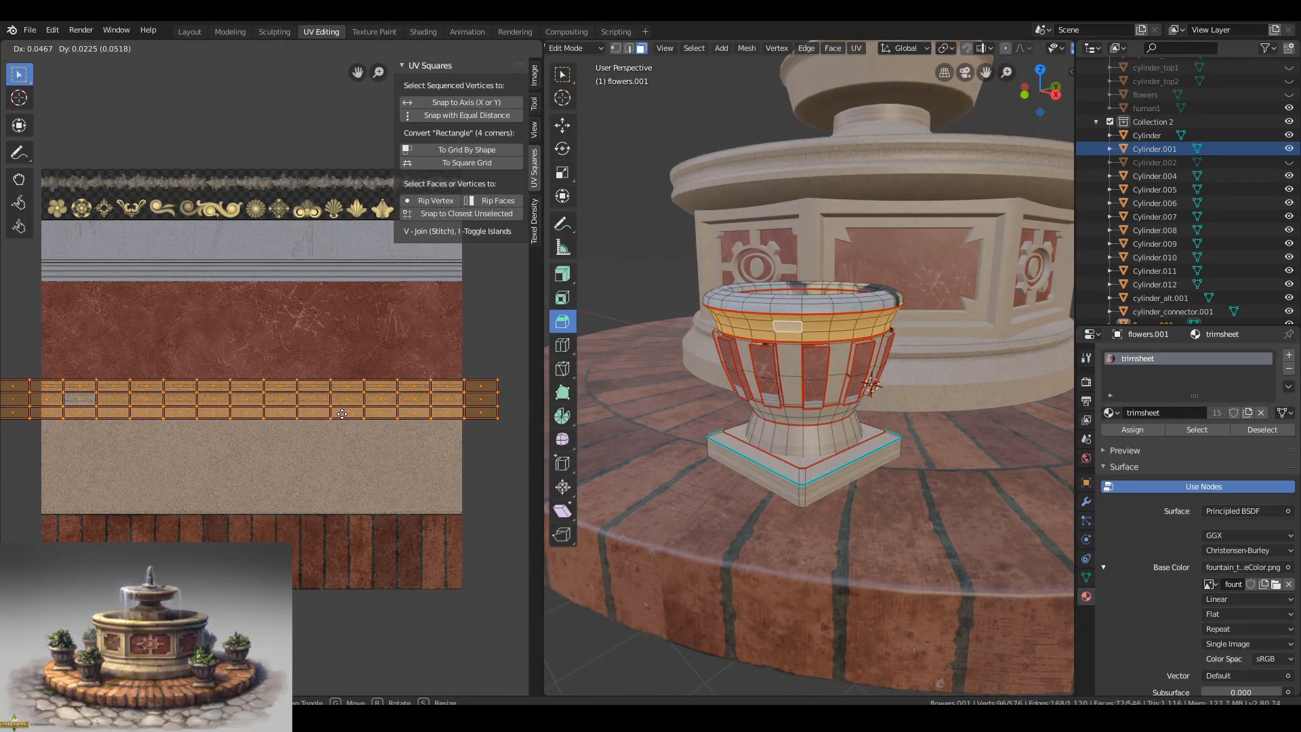
left_click(343, 413)
key("Tab")
middle_click_drag(786, 359, 813, 366)
key("Tab")
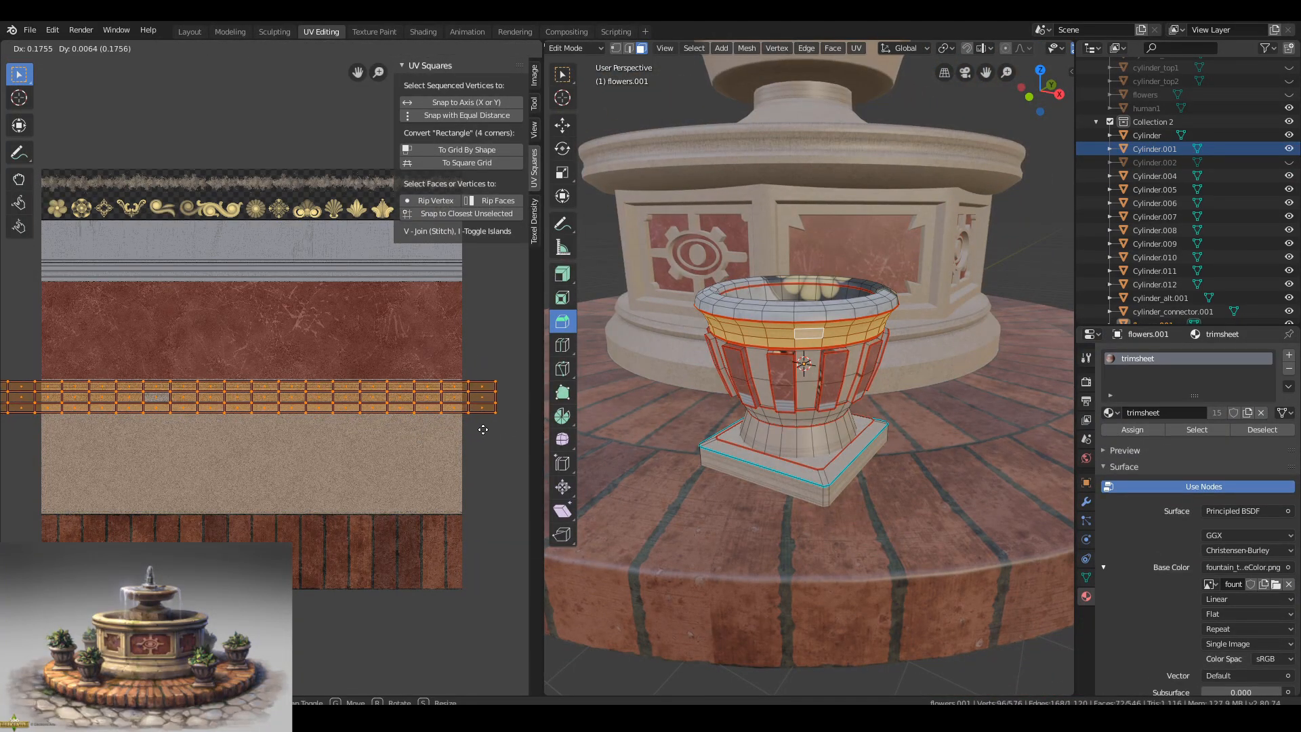
left_click(482, 430)
key("Tab")
scroll(874, 360, "up", 4)
Select the pot's rounded rim up to its seams, unwrap it and straighten the UVs with To Grid By Shape.
key("Tab")
left_click(755, 314)
key("l")
scroll(315, 279, "down", 5)
key("u")
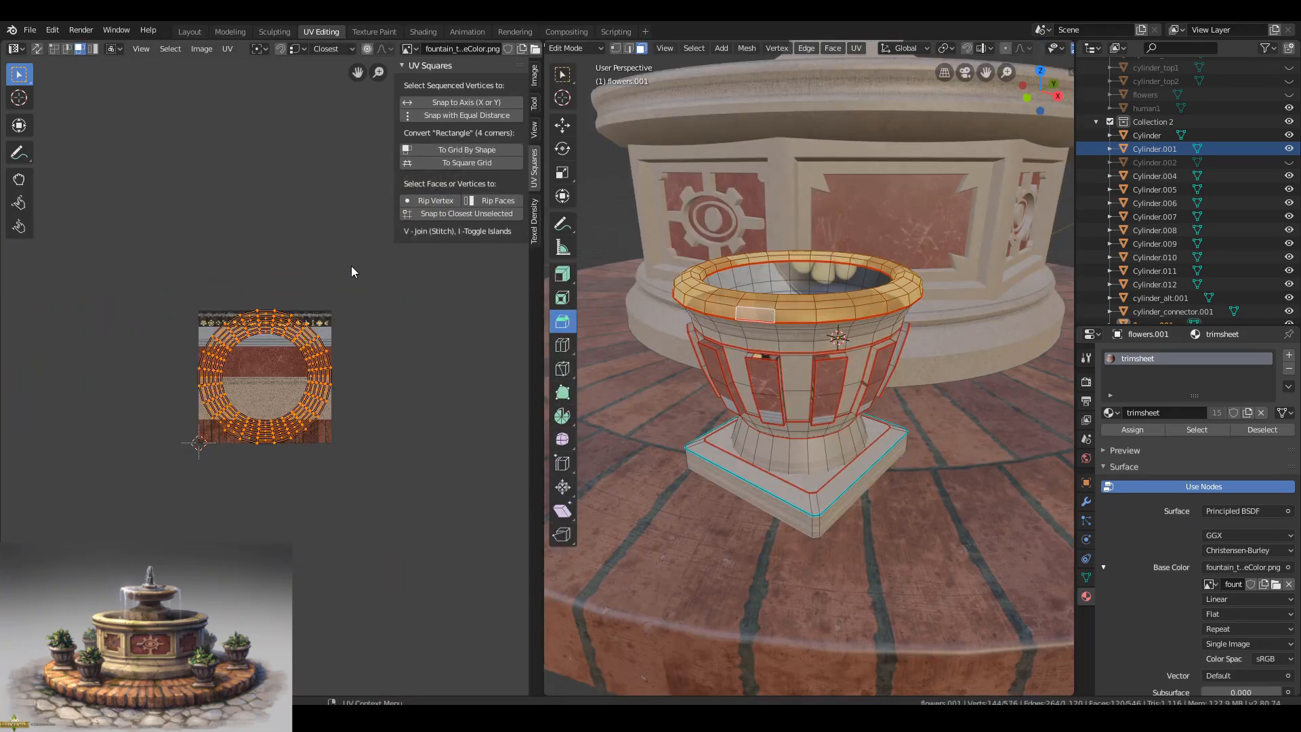
left_click(467, 150)
Place the rim's straightened UVs over the beige stone strip.
scroll(270, 377, "up", 3)
key("g")
left_click(400, 400)
key("Tab")
scroll(711, 285, "up", 4)
mouse_move(710, 278)
middle_mouse_down()
mouse_move(669, 315)
mouse_move(800, 294)
mouse_move(691, 287)
middle_mouse_up()
Align the top edge of the rim's UVs with the upper edge of the beige strip.
key("Tab")
scroll(316, 397, "down", 1)
scroll(188, 398, "up", 8)
key("g")
left_click(188, 400)
key("Tab")
scroll(801, 293, "down", 3)
key("Tab")
key("g")
left_click(339, 388)
key("Tab")
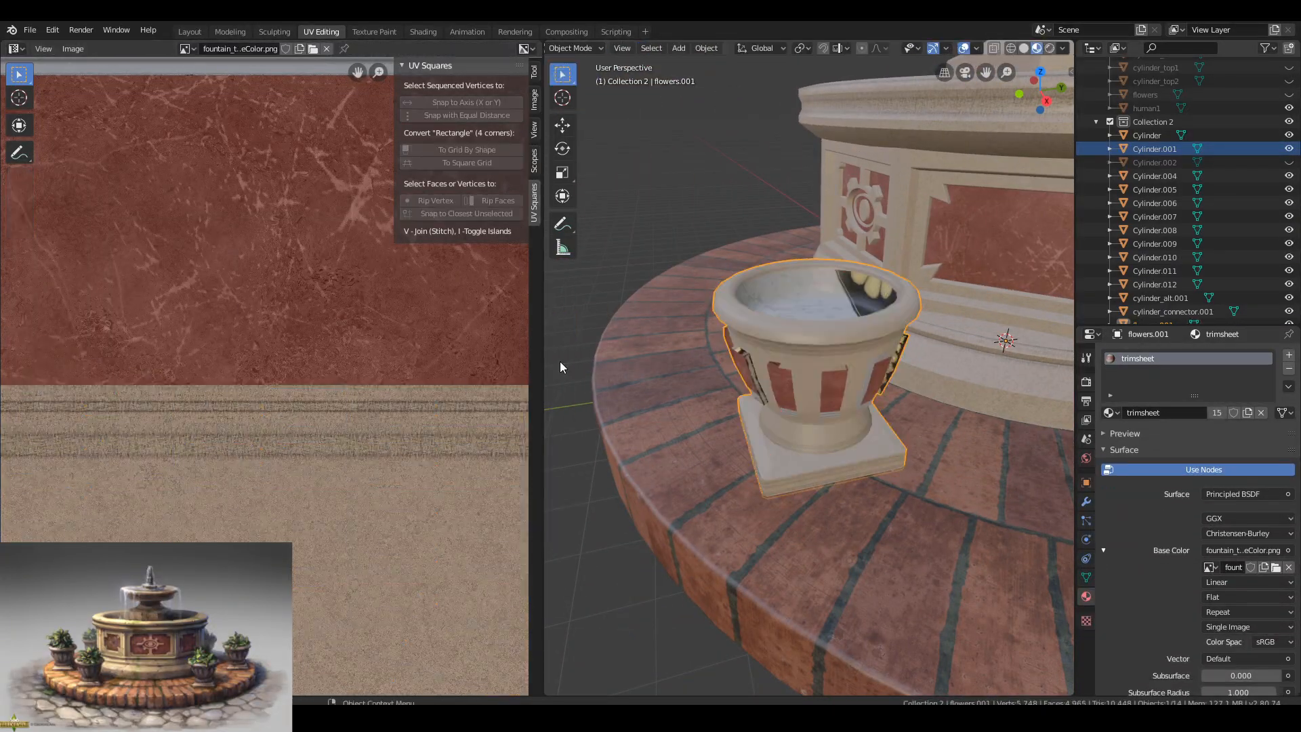
Mark a seam around the rim's outer side, select the band below it and shift its UVs up to the beige strip's moulding lines.
middle_click_drag(789, 292, 755, 255)
scroll(813, 285, "up", 3)
key("Tab")
scroll(755, 255, "down", 2)
middle_click_drag(731, 213, 767, 243)
key("Tab")
key("Tab")
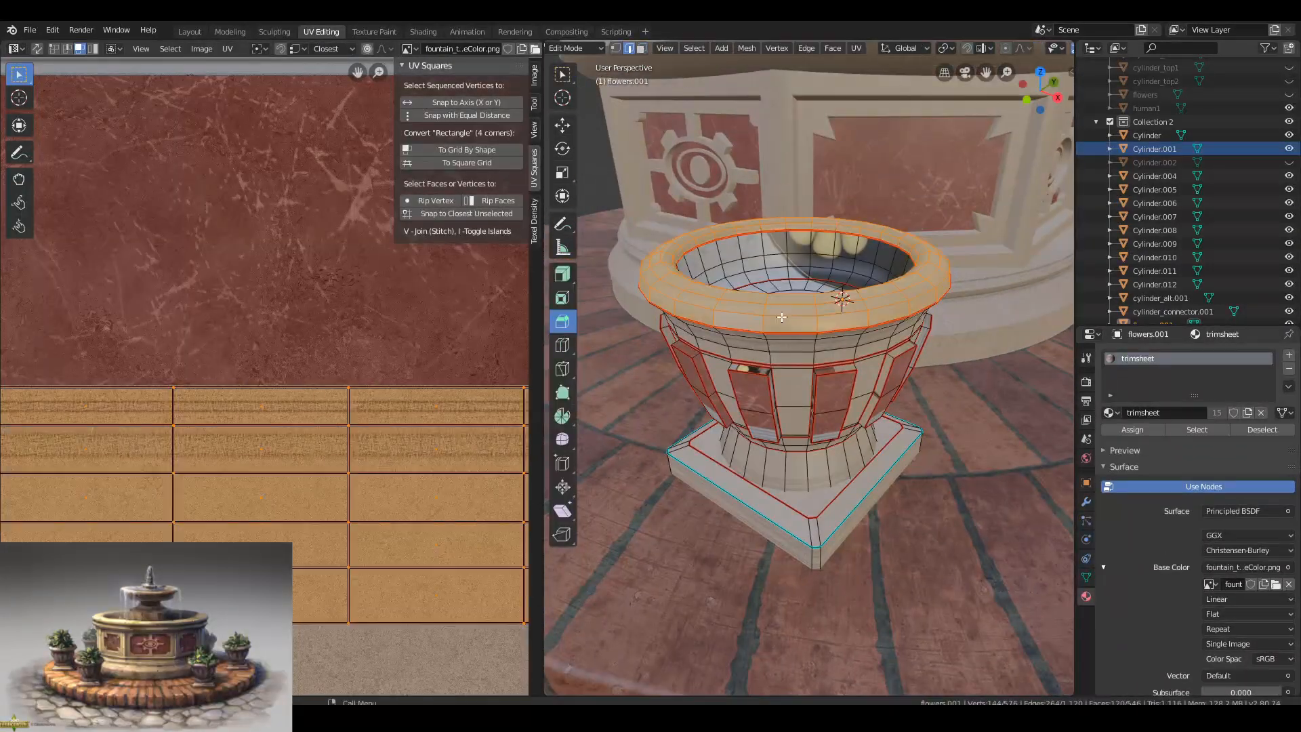
left_click(784, 320)
key("l")
key("g")
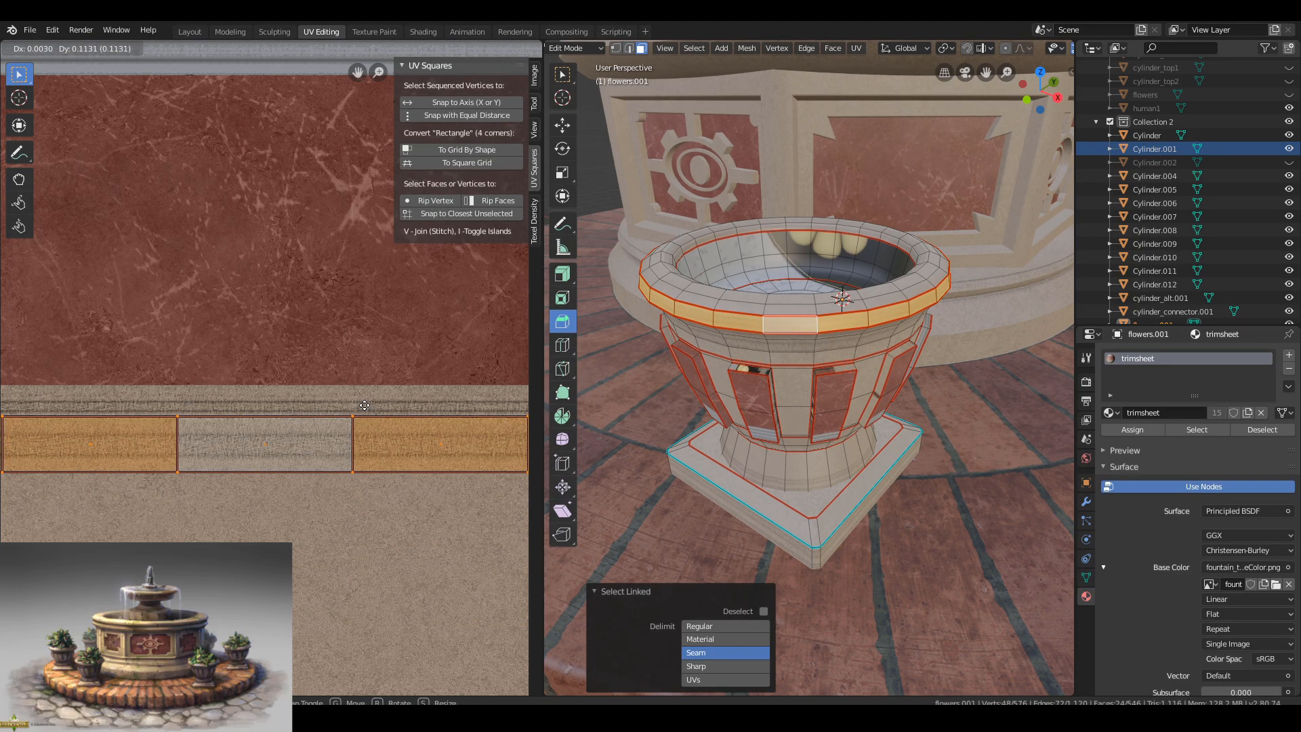
left_click(365, 405)
key("Tab")
Select the bowl's inner wall up to its seams, unwrap it and straighten its UVs into a grid.
middle_click_drag(847, 271, 752, 295)
key("Tab")
left_click(765, 254)
key("l")
scroll(326, 312, "down", 12)
key("alt+e")
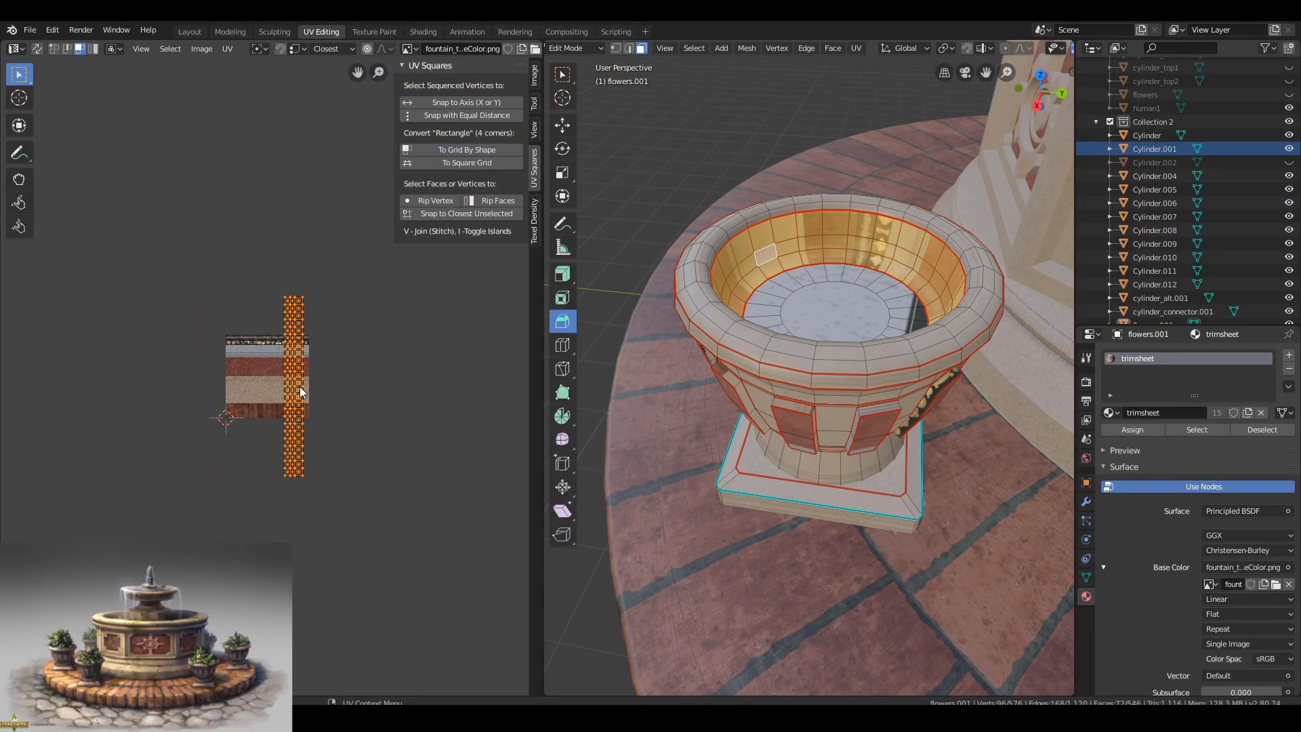
Rotate the inner wall's UVs by 90 degrees and place them over the beige stone strip.
scroll(300, 391, "up", 3)
type("r90")
key("Return")
key("g")
left_click(350, 414)
Fine-tune the position of the inner wall's UVs within the beige strip, just below its upper edge.
scroll(350, 415, "up", 6)
key("g")
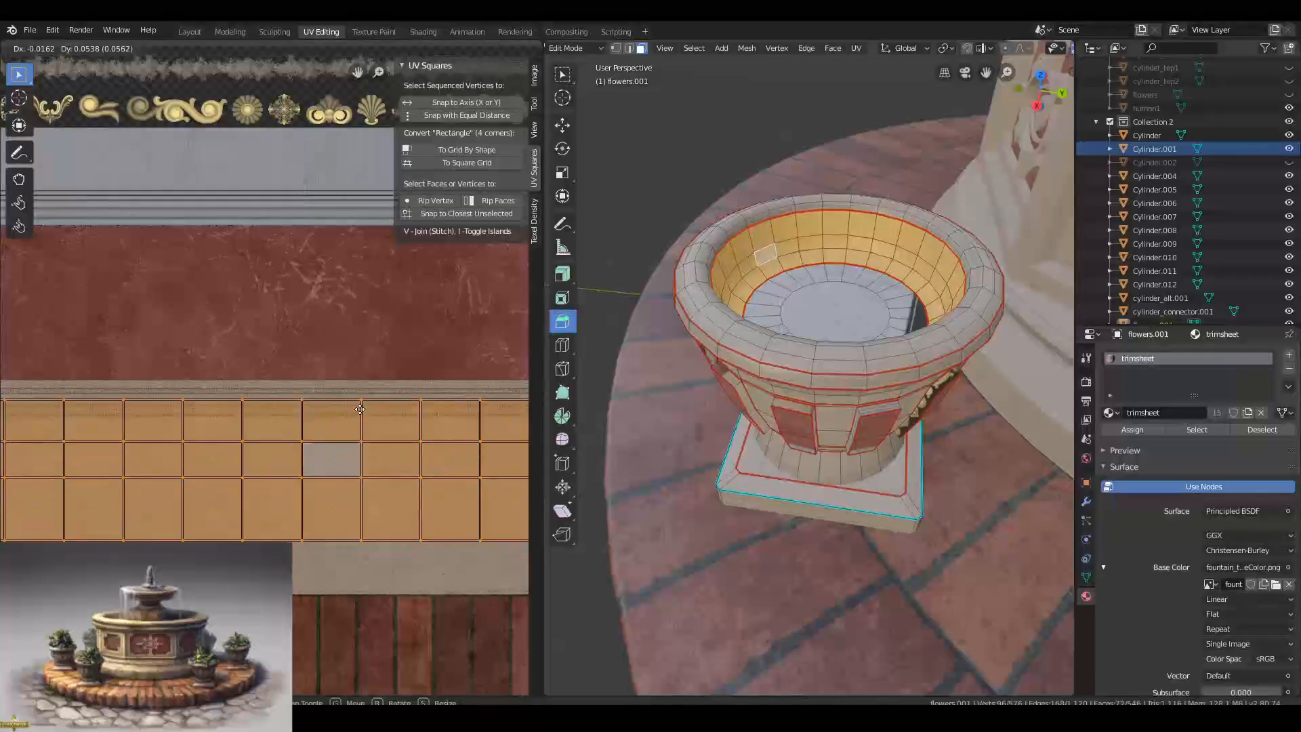
left_click(368, 407)
key("Tab")
key("Tab")
key("g")
left_click(376, 411)
key("Tab")
middle_click_drag(715, 278, 865, 277)
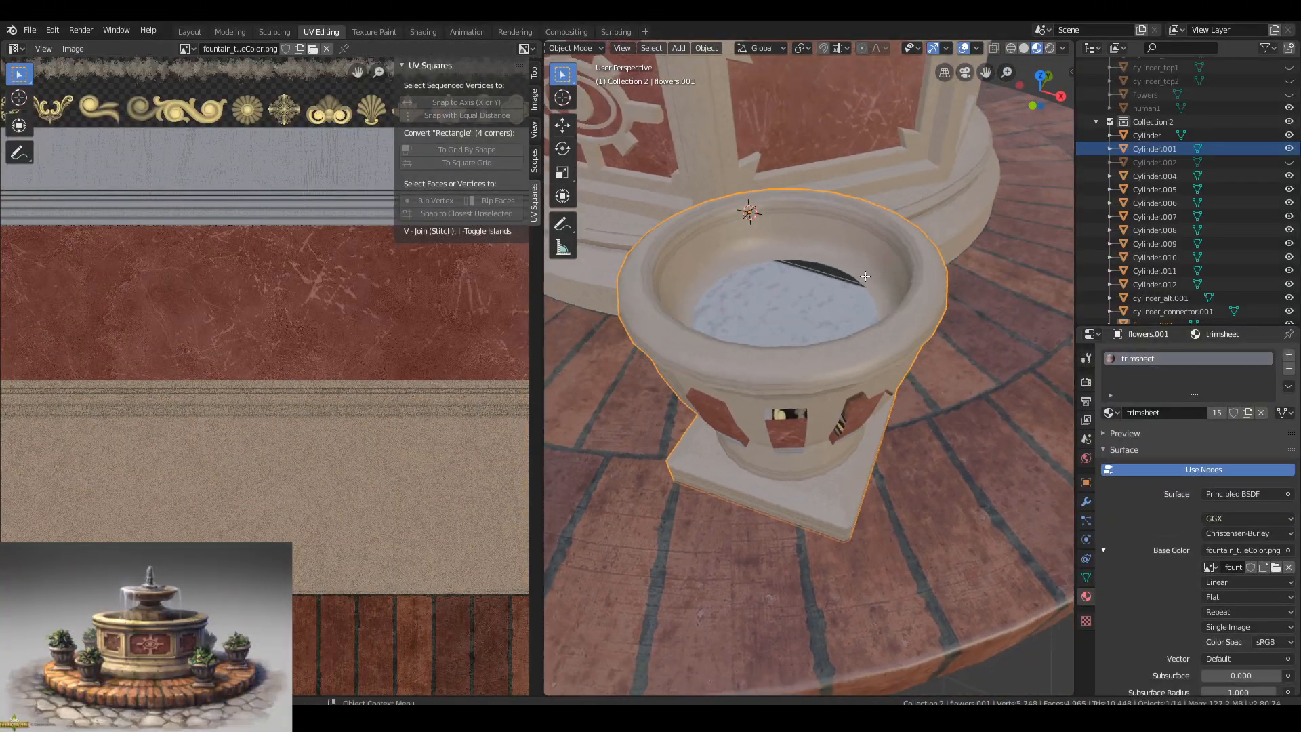
Select the pot's inner floor up to its seam, unwrap it, scale the UVs down and place them on the plain beige stone.
key("Tab")
scroll(860, 282, "down", 3)
key("l")
scroll(266, 234, "down", 8)
key("u")
key("s")
left_click(332, 408)
scroll(326, 406, "up", 5)
key("g")
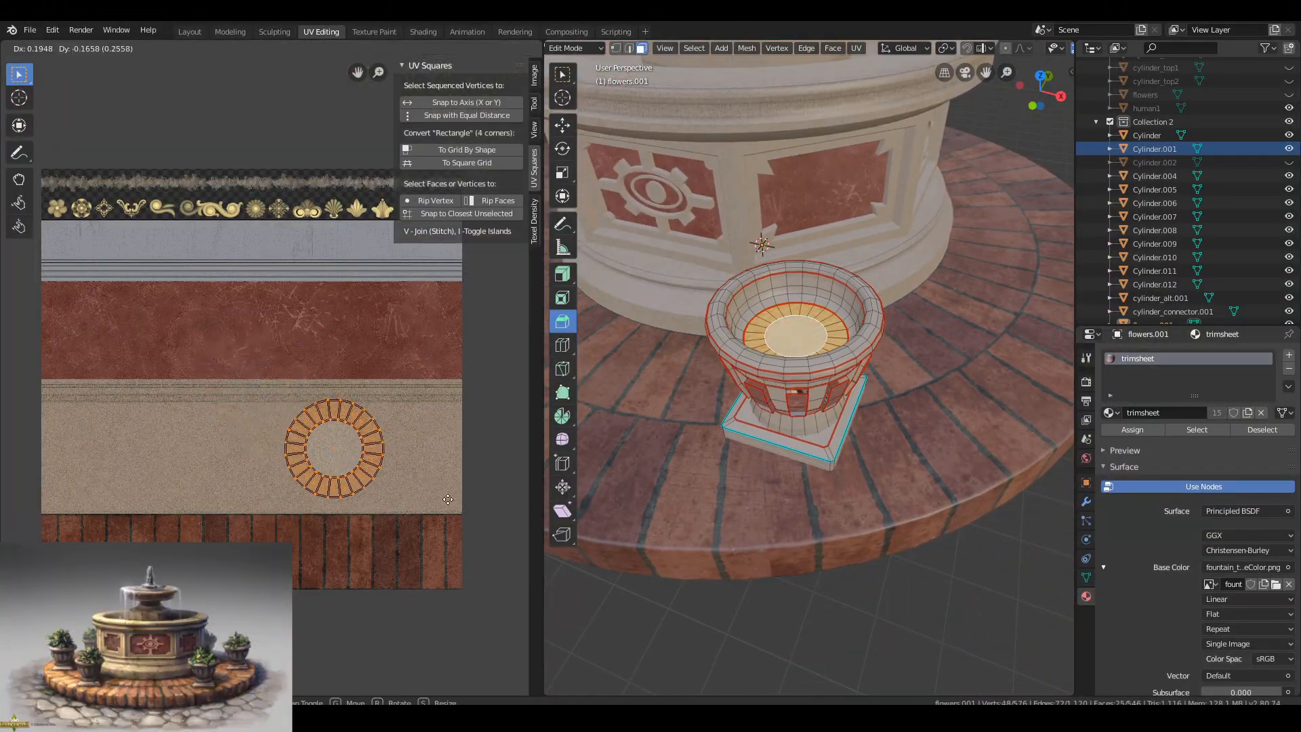
key("Tab")
key("Tab")
Select the whole pot and move the stray vertical UV island beside the trim sheet up to the other unmapped islands.
scroll(792, 404, "up", 3)
key("a")
scroll(271, 376, "down", 5)
left_click(157, 278)
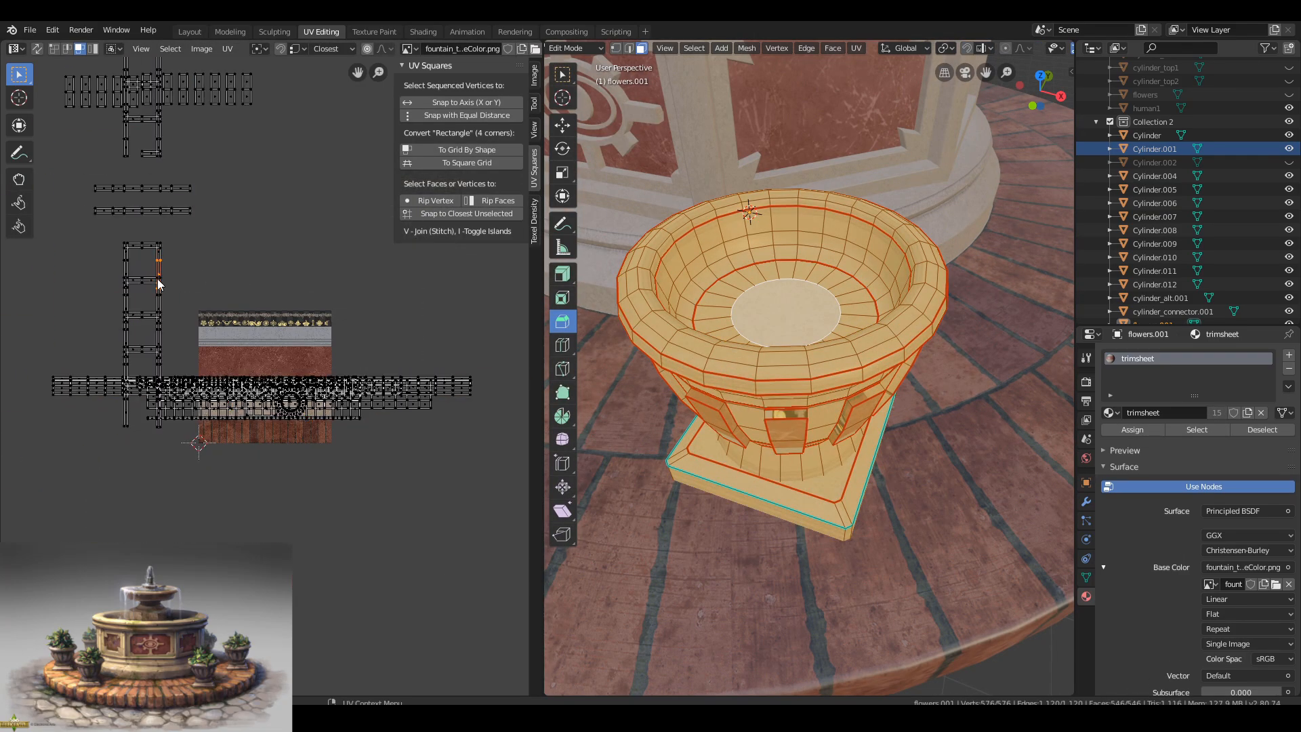
key("l")
key("g")
left_click(227, 129)
scroll(227, 136, "down", 1)
middle_click_drag(227, 149, 231, 274)
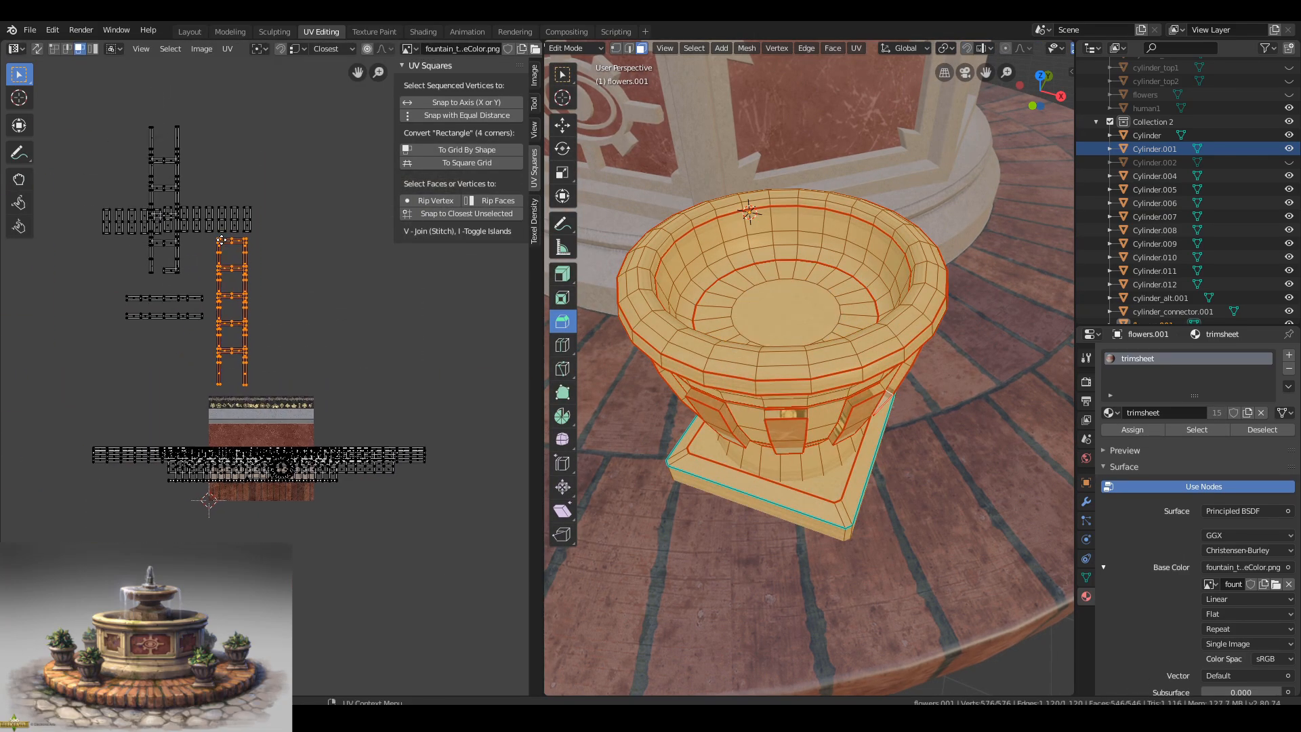
key("b")
left_click_drag(299, 102, 102, 395)
key("u")
key("u")
key("ctrl+z")
middle_click_drag(702, 405, 707, 396)
left_click(707, 396)
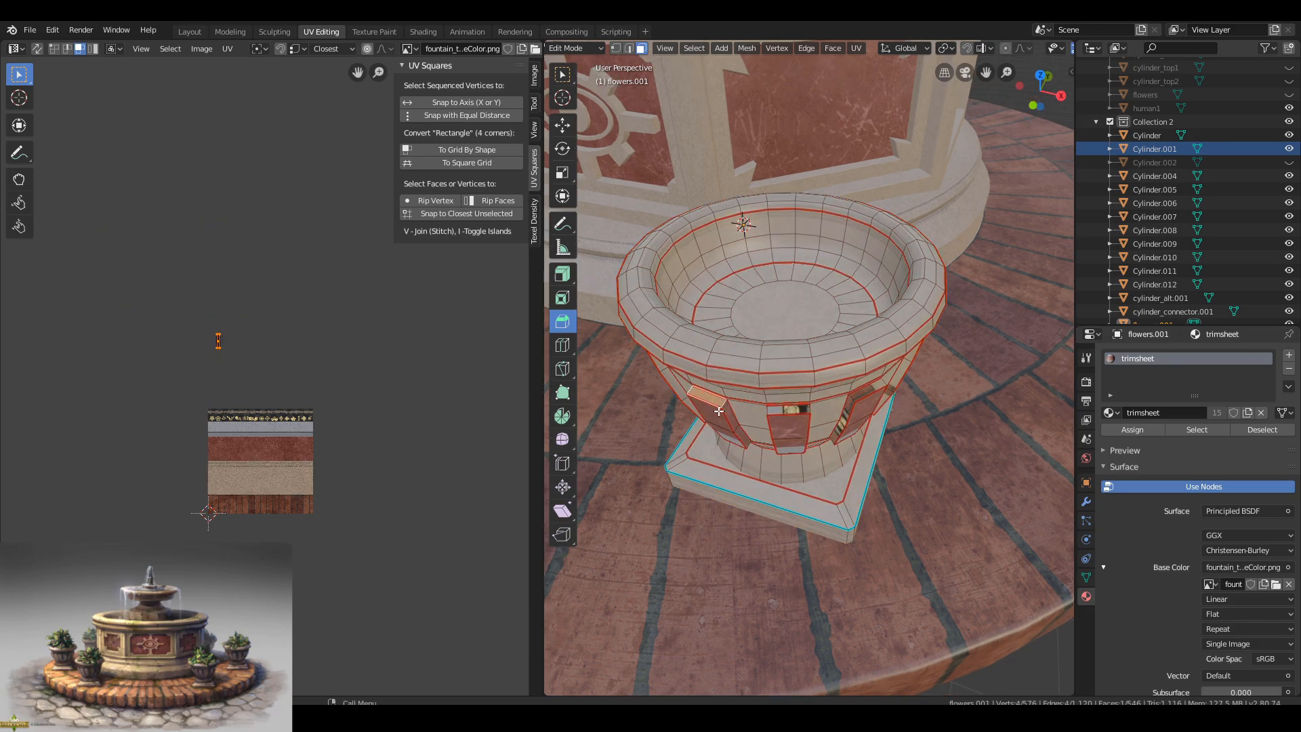
Turn on UV sync selection and select all the unmapped islands above the trim sheet, covering the raised panels' side faces.
key("a")
left_click_drag(300, 402, 51, 120)
left_click(37, 49)
key("alt+a")
left_click_drag(303, 404, 80, 128)
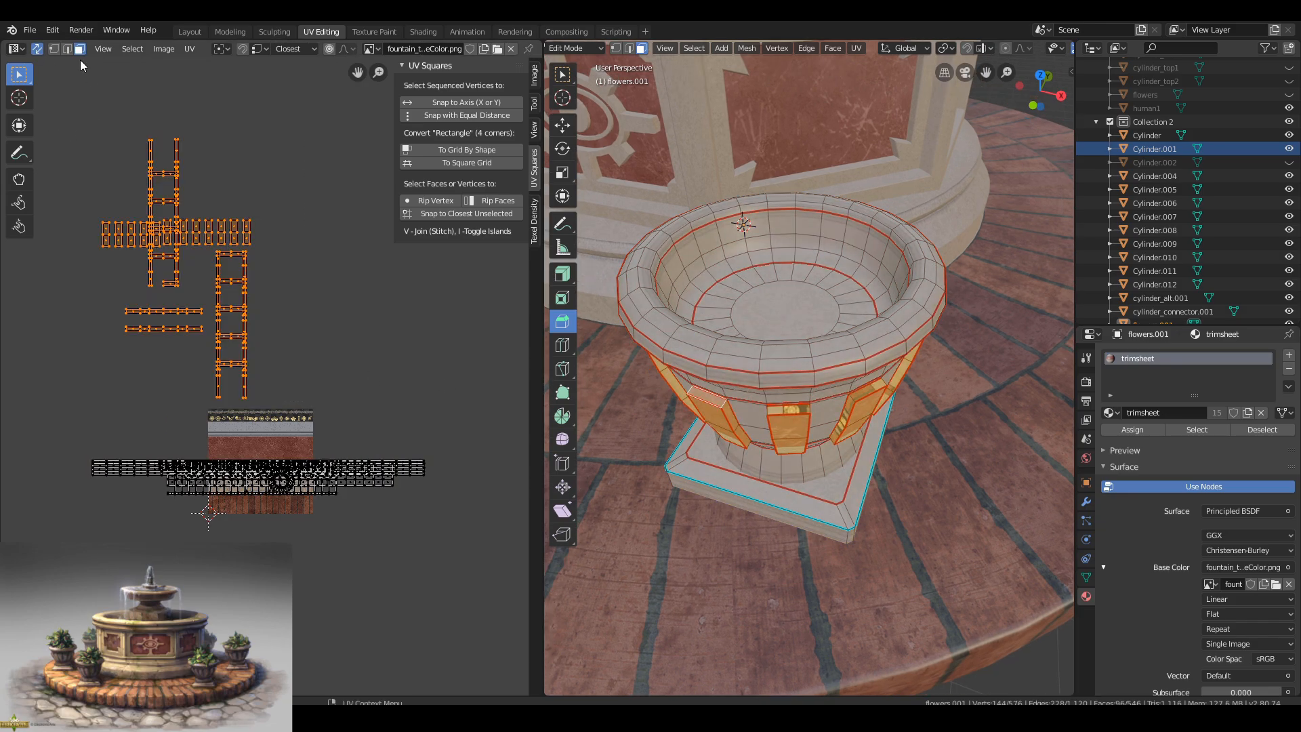
Unwrap the selected raised panel faces again and place the resulting islands in the empty space above the trim sheet.
middle_click_drag(732, 404, 779, 359)
key("u")
key("u")
key("g")
left_click(330, 233)
scroll(323, 299, "up", 4)
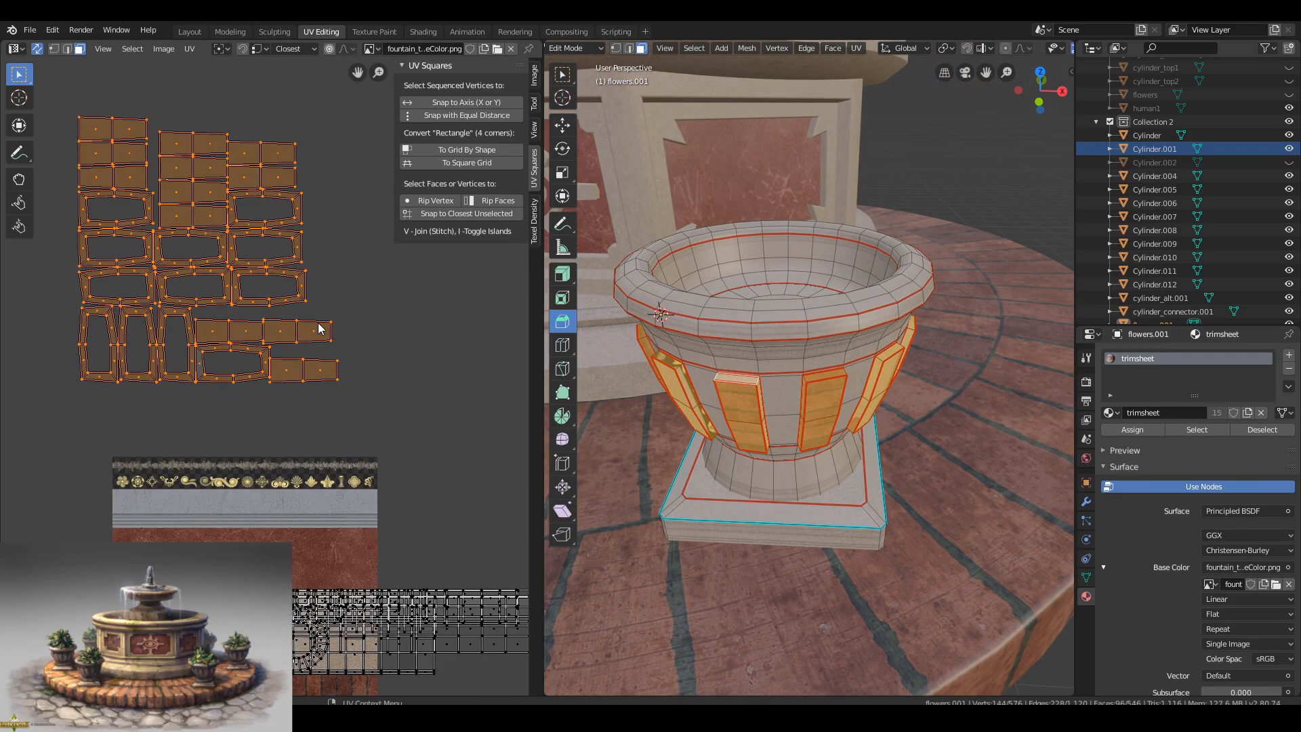
Turn off UV sync selection, select the raised panels' two-face front islands and move them to the empty space beside the trim sheet.
left_click(36, 49)
left_click(98, 130)
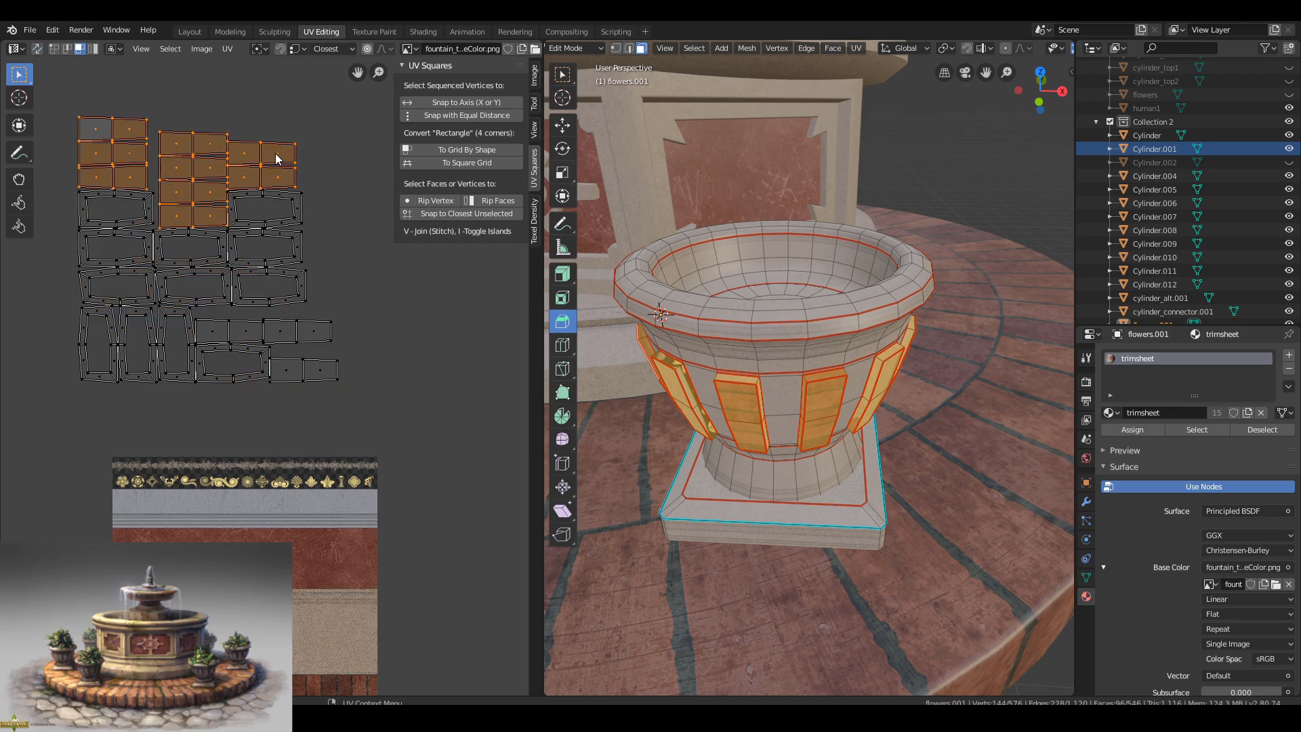
key("g")
left_click(171, 661)
middle_click_drag(171, 660, 353, 603)
scroll(353, 604, "up", 1)
key("g")
left_click(66, 443)
middle_click_drag(66, 443, 153, 415)
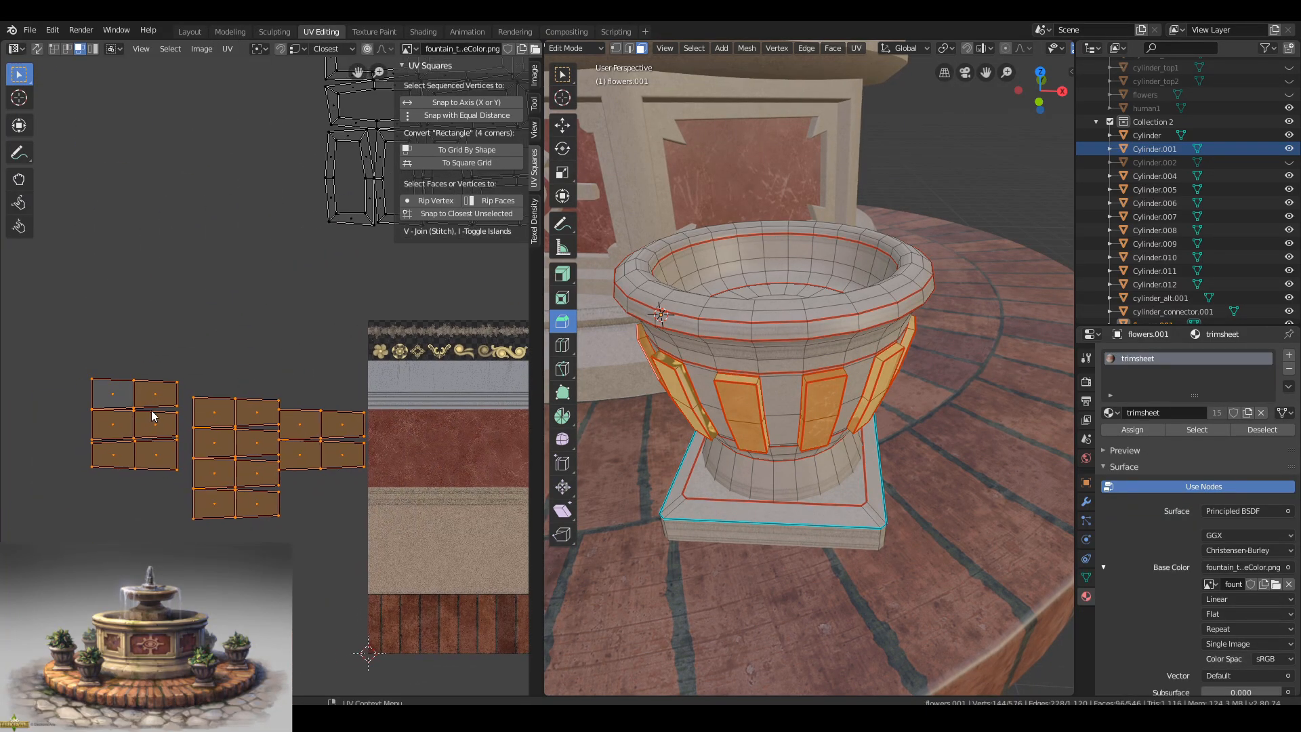
Turn on snapping and stack the panels' front islands exactly on top of each other beside the trim sheet.
left_click(107, 431)
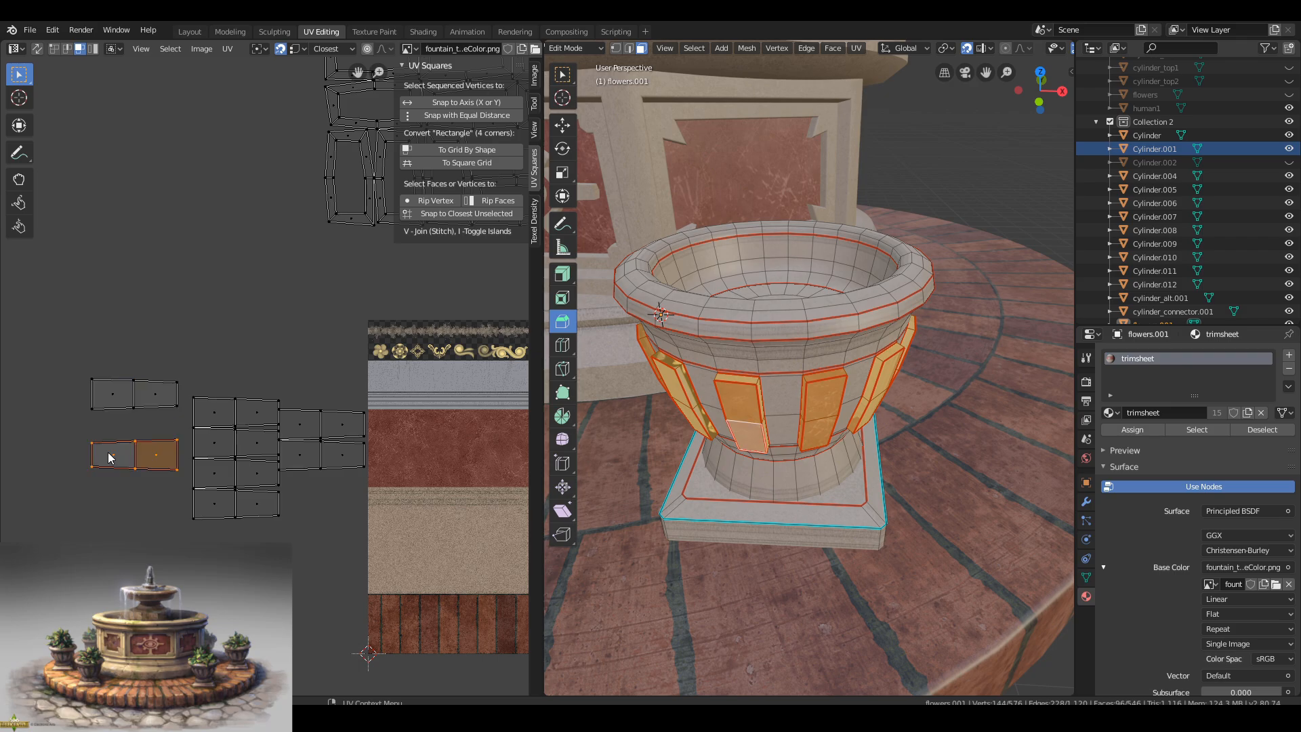
key("g")
left_click(217, 412)
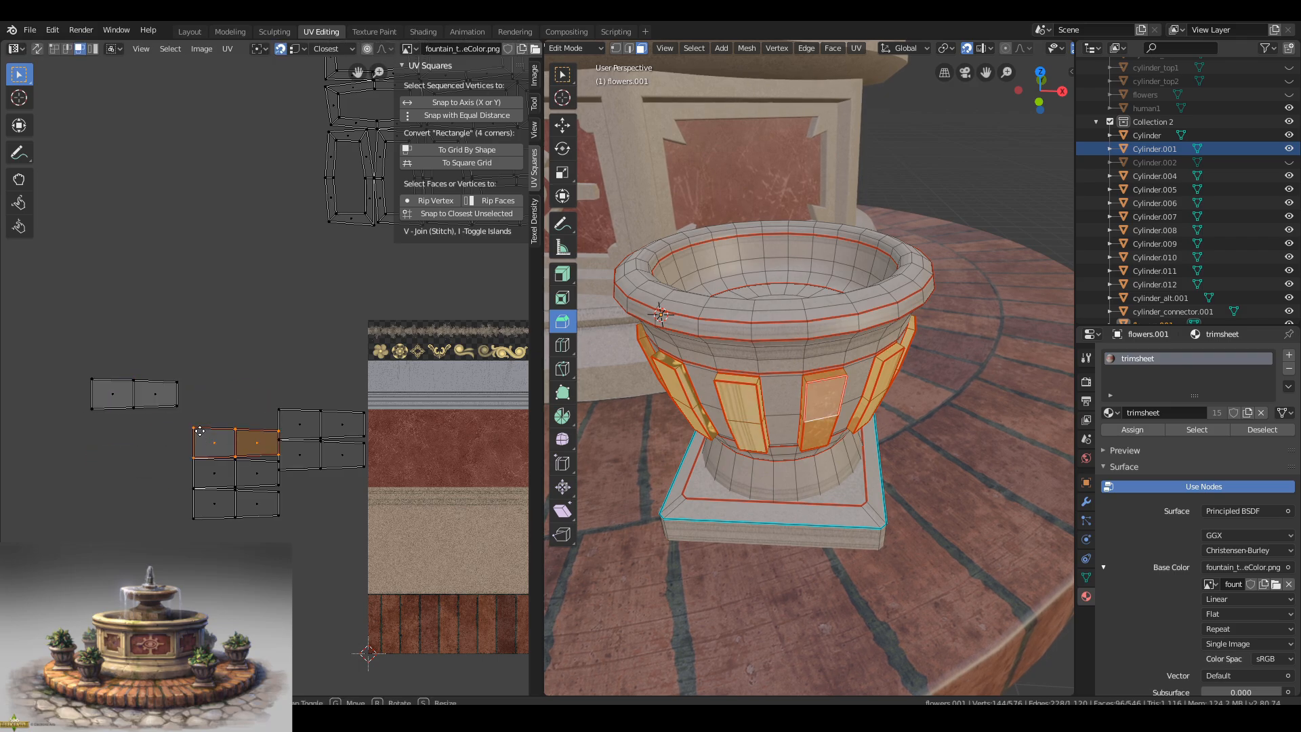
left_click(96, 385)
scroll(102, 388, "down", 2)
middle_click_drag(109, 393, 78, 484)
left_click(214, 271)
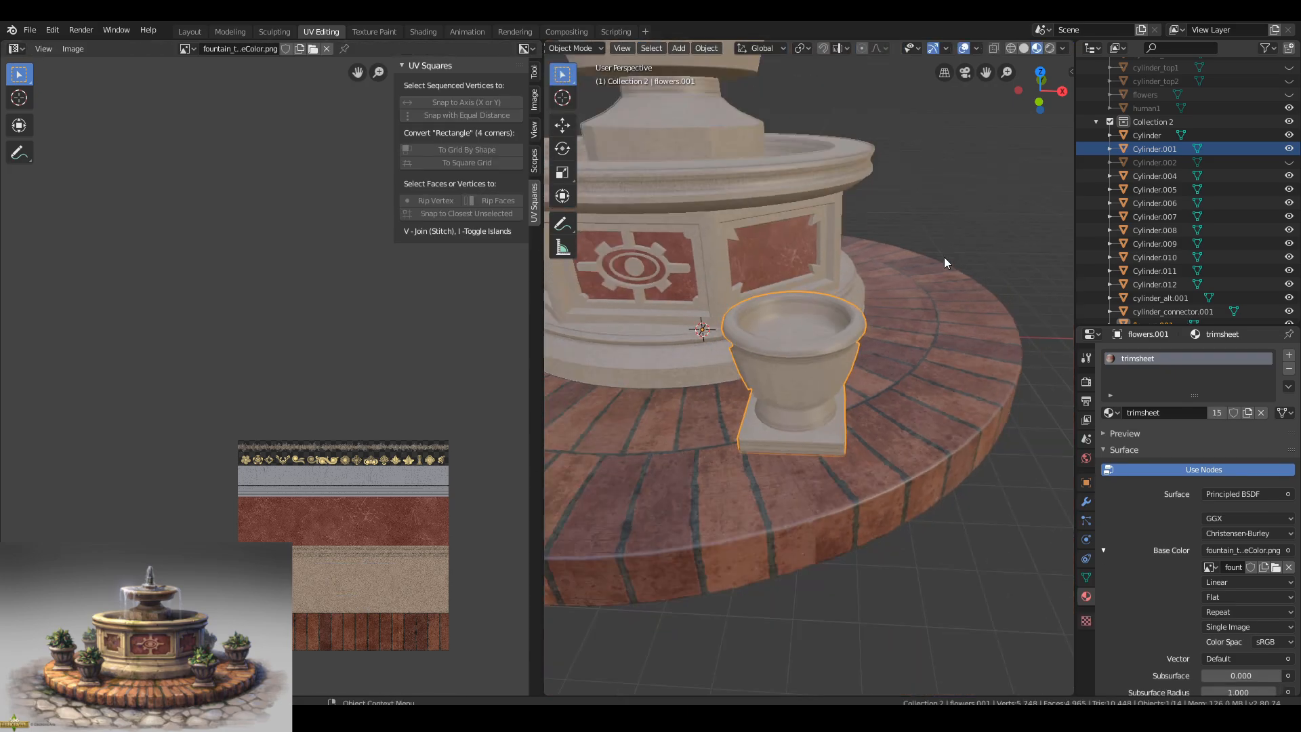
Switch to the Layout workspace and show the fountain with material preview shading.
scroll(944, 258, "down", 5)
left_click(190, 31)
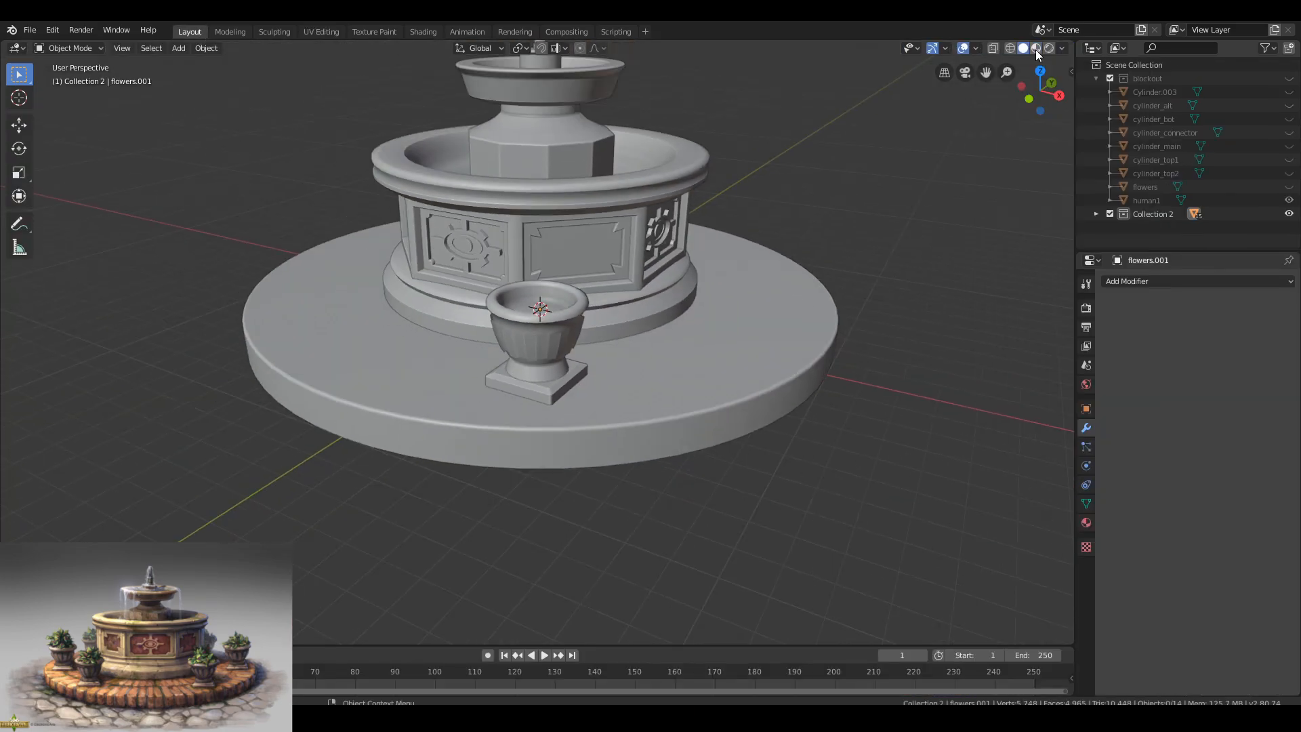
left_click(1036, 48)
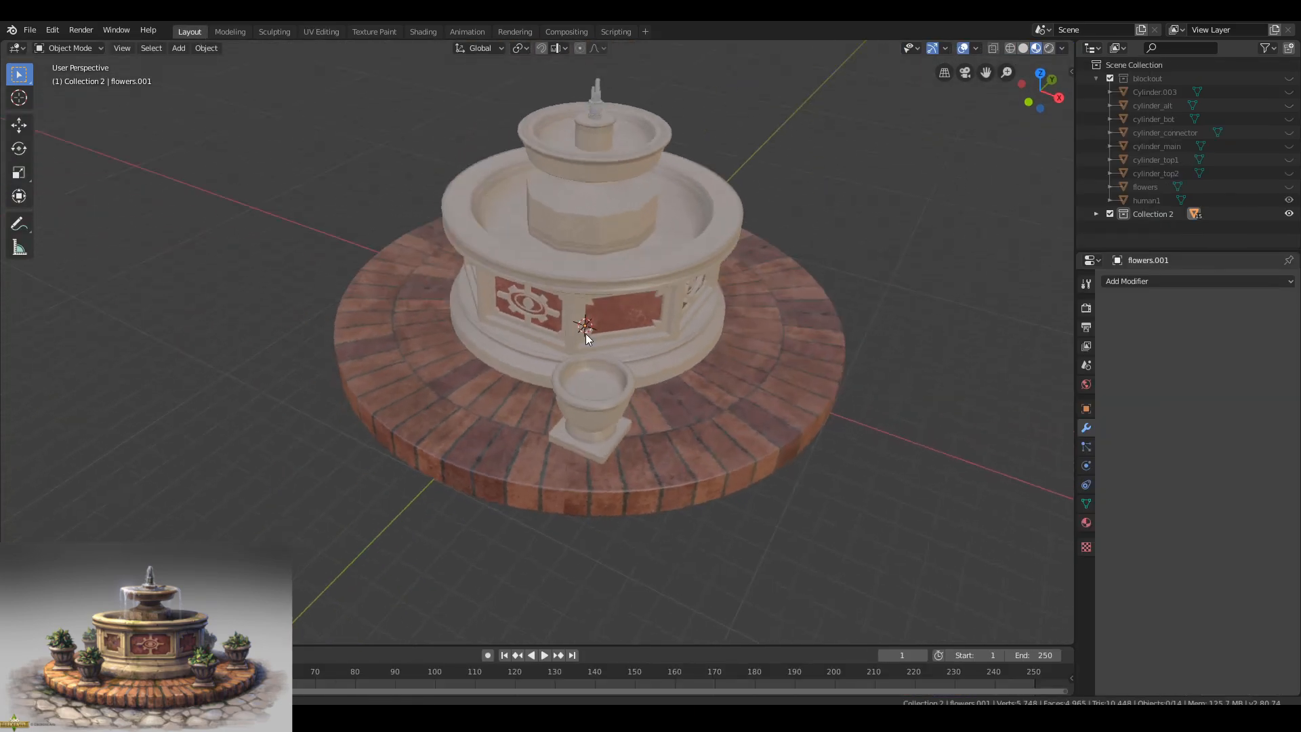
From the top view, duplicate the flower pot along the X axis to the mirrored spot on the brick ring.
middle_click_drag(585, 333, 609, 300)
key("KP_7")
left_click(608, 309)
middle_click_drag(505, 237, 566, 282, "shift")
scroll(580, 295, "down", 1)
key("shift+d")
key("x")
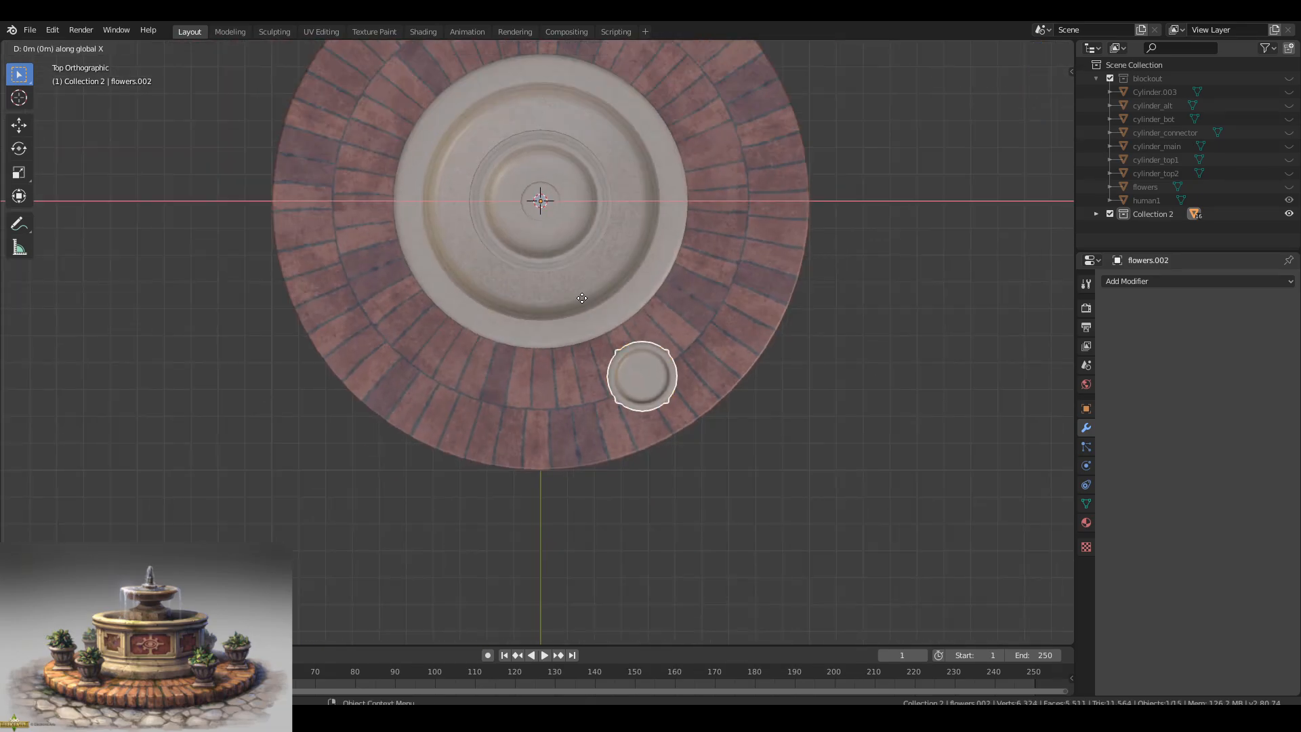
left_click(382, 294)
Select both front pots and duplicate them along the Y axis to the brick ring behind the fountain.
left_click(629, 369, "shift")
scroll(624, 326, "down", 2)
middle_click_drag(608, 199, 602, 280, "shift")
key("shift+d")
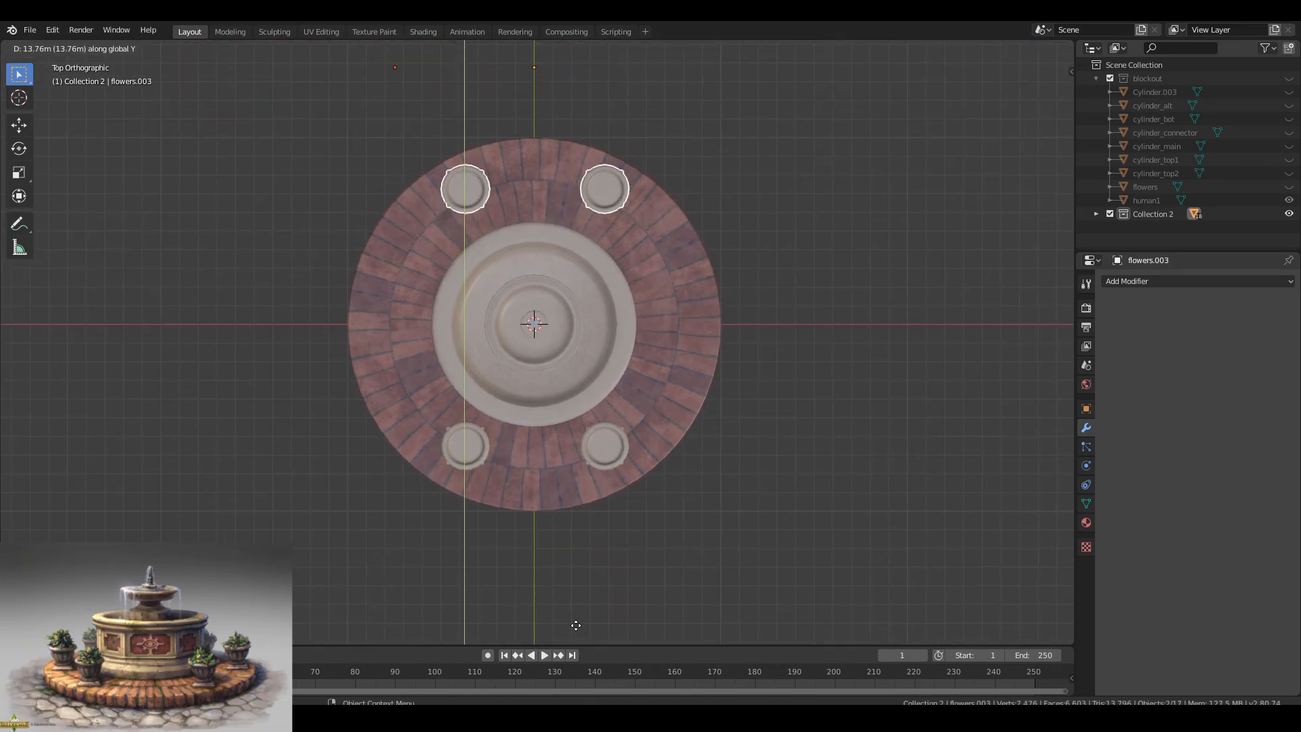
left_click(576, 632)
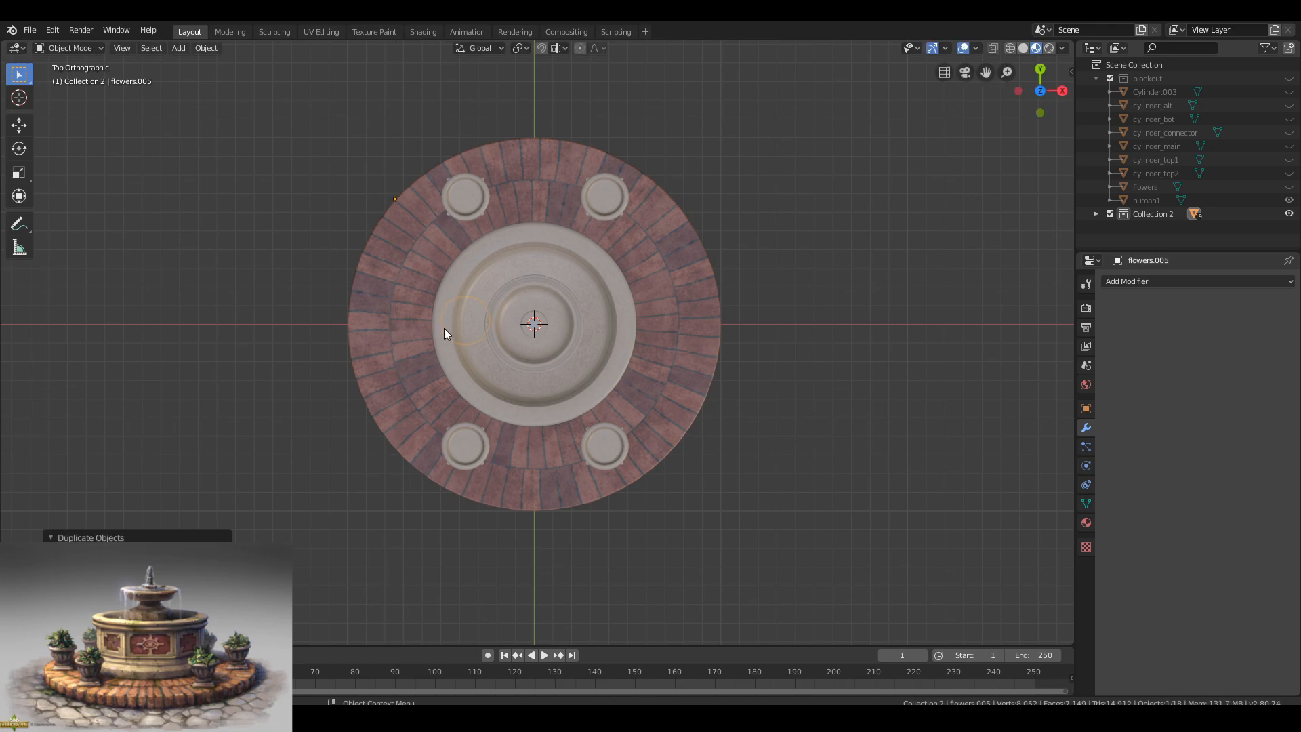
Move the fifth pot outward along X onto the brick ring and place a copy on the fountain's opposite side.
key("g")
key("x")
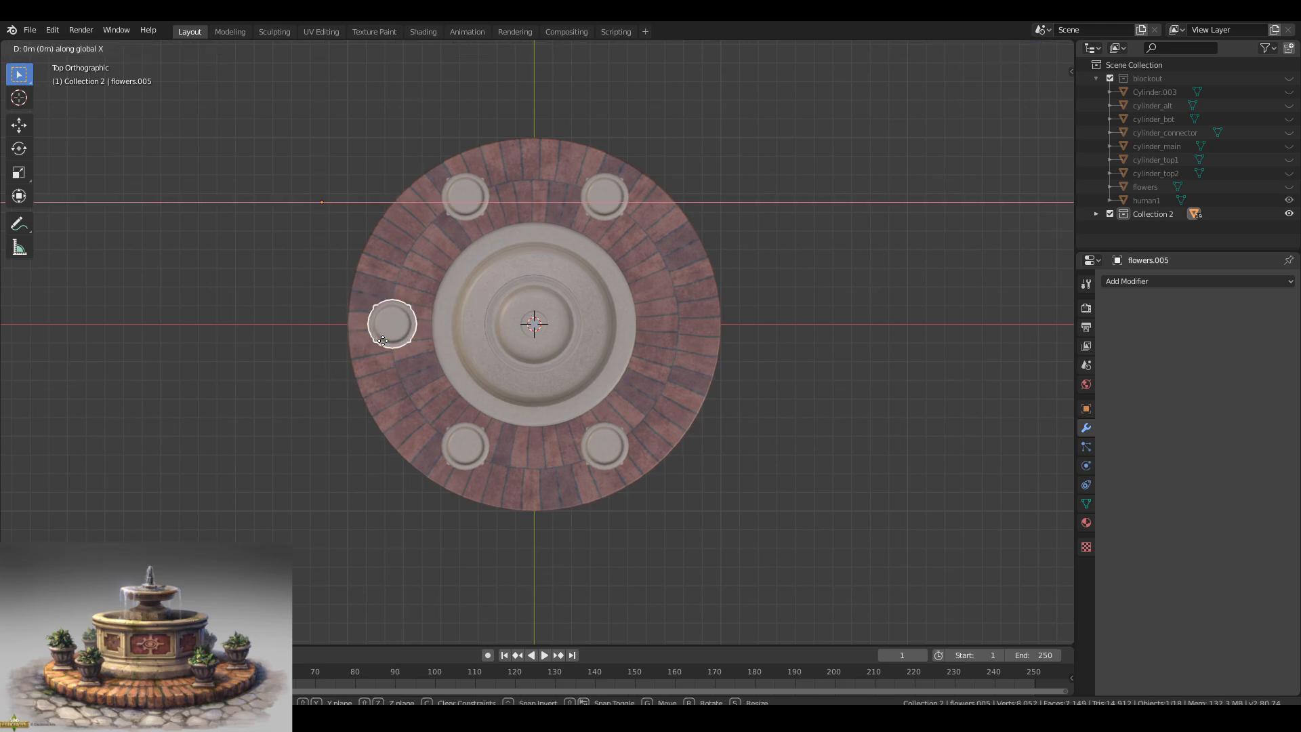
left_click(669, 353)
mouse_move(669, 354)
middle_mouse_down()
mouse_move(793, 435)
mouse_move(660, 366)
middle_mouse_up()
Select all six flower pots, join them into one object and deselect it.
left_click(414, 321, "shift")
left_click(469, 469, "shift")
key("ctrl+j")
middle_click_drag(640, 444, 738, 353)
left_click(777, 488)
middle_click_drag(756, 462, 630, 474)
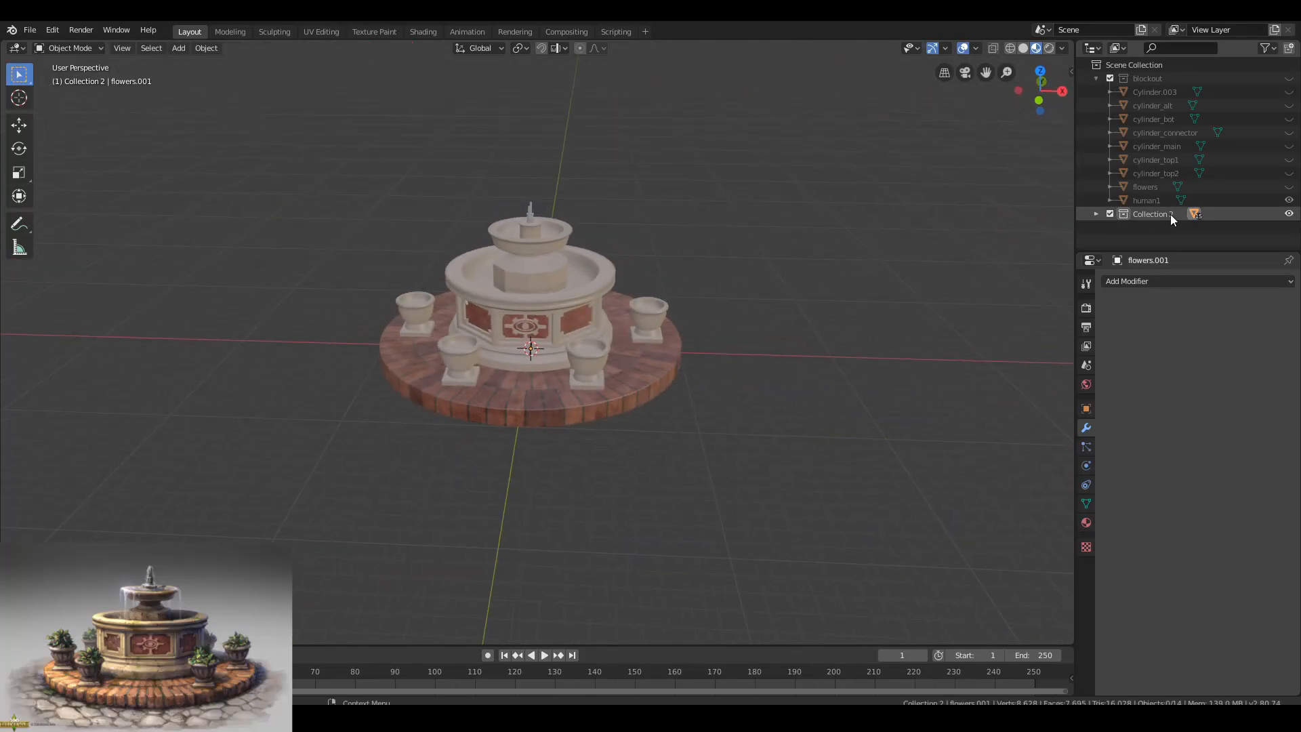
In the joined pots' mesh, select the two front pots from the top view and move them slightly outward along Y.
middle_click_drag(705, 339, 653, 418)
left_click(653, 418)
key("Tab")
key("KP_7")
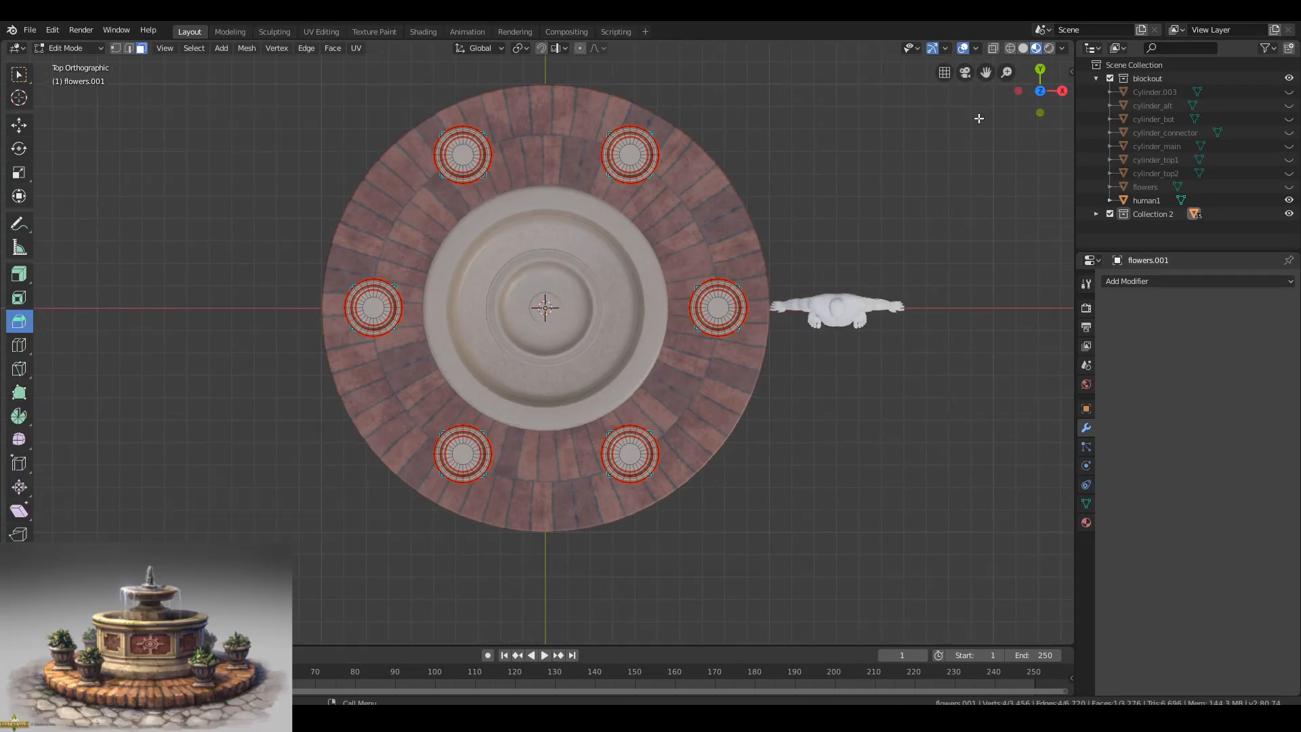
left_click_drag(738, 555, 416, 429)
key("g")
key("y")
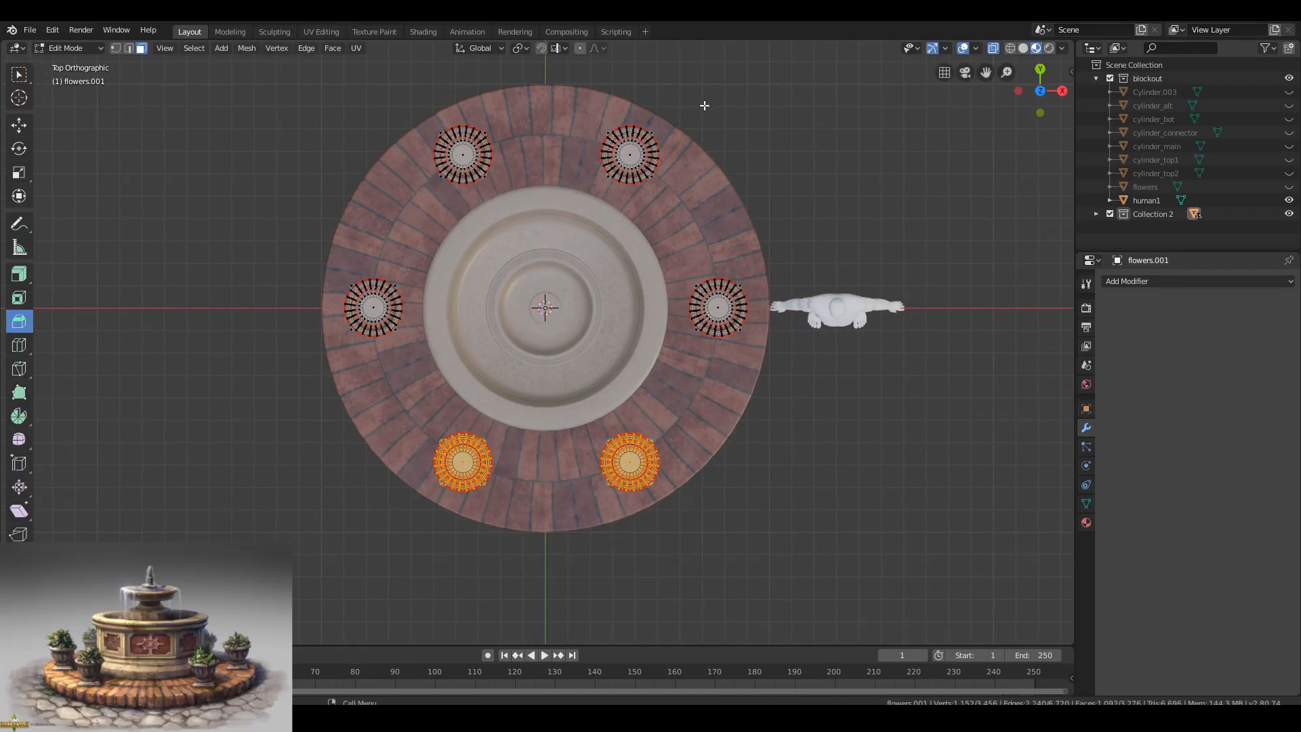
key("Tab")
middle_click_drag(937, 98, 791, 360)
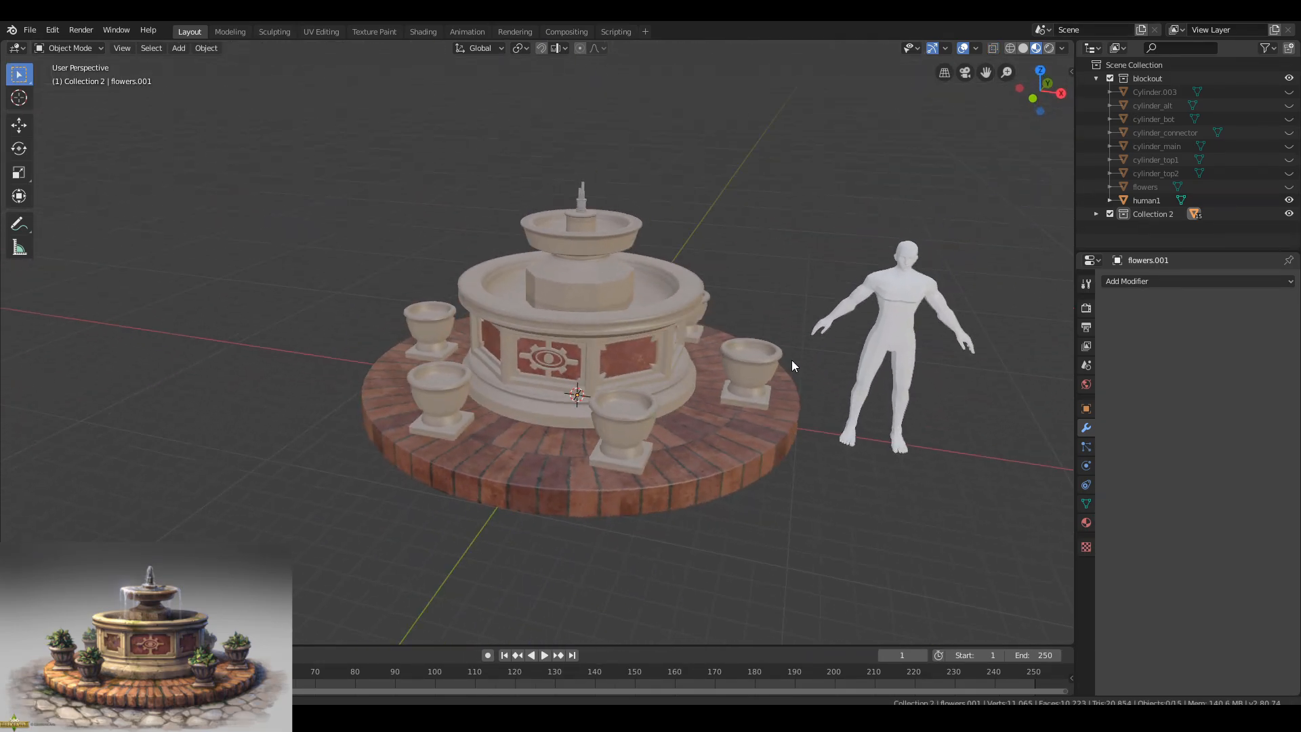